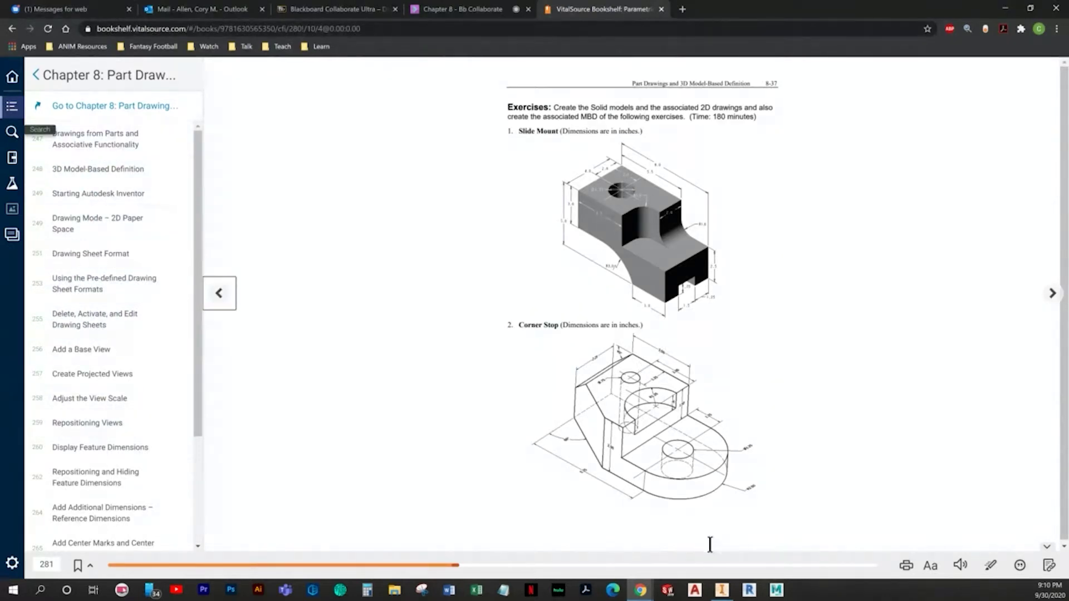
# Step: Create a part from the Standard (in).ipt template in Autodesk Inventor and start a sketch on the front (XY) plane
pyautogui.click(722, 590)
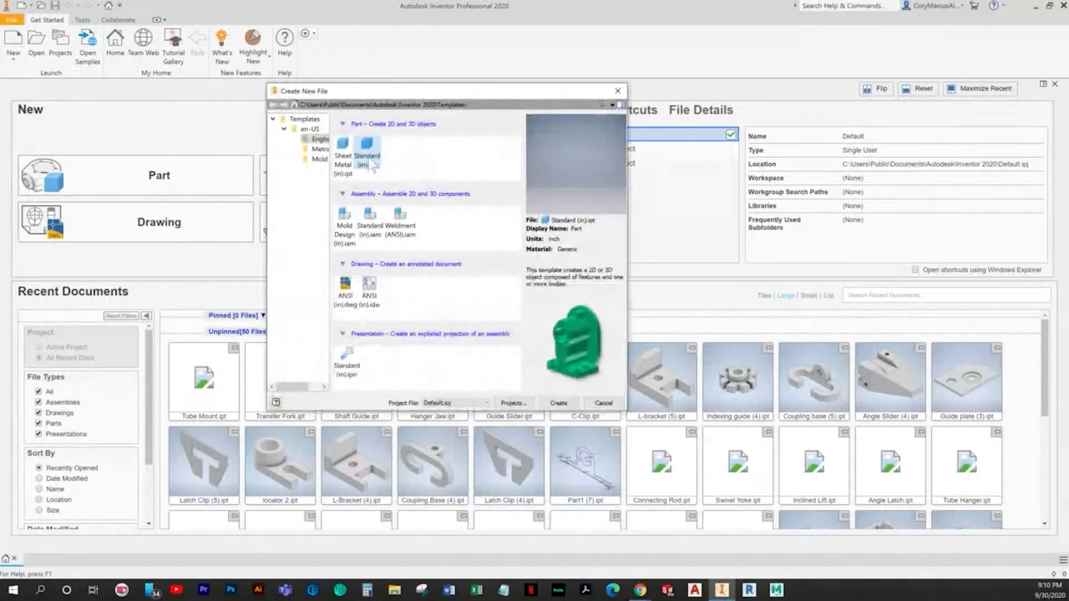
pyautogui.doubleClick(369, 157)
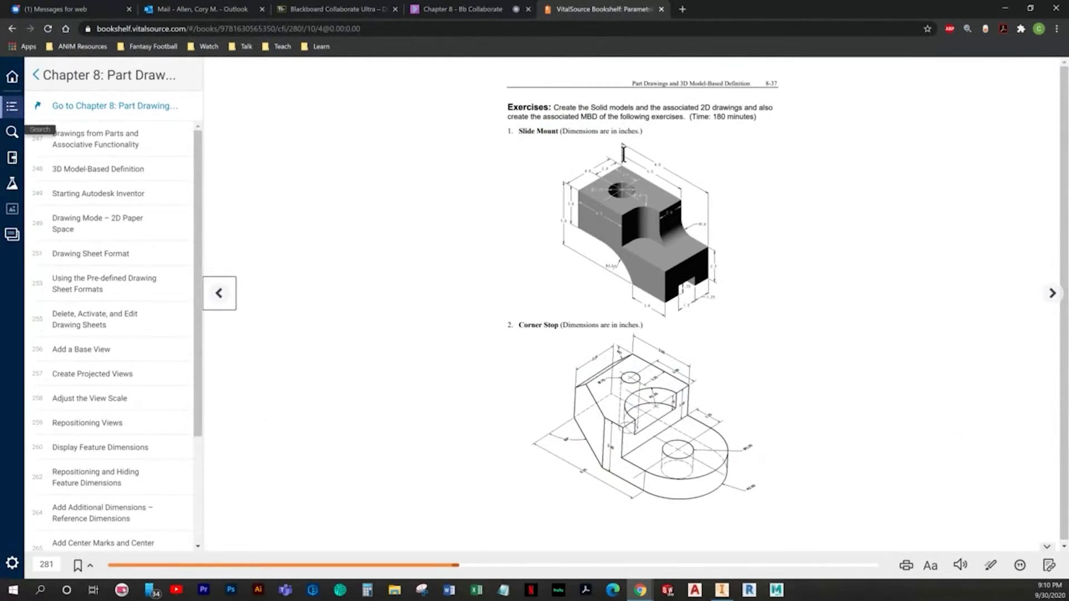
pyautogui.hotkey('alt', 'Tab')
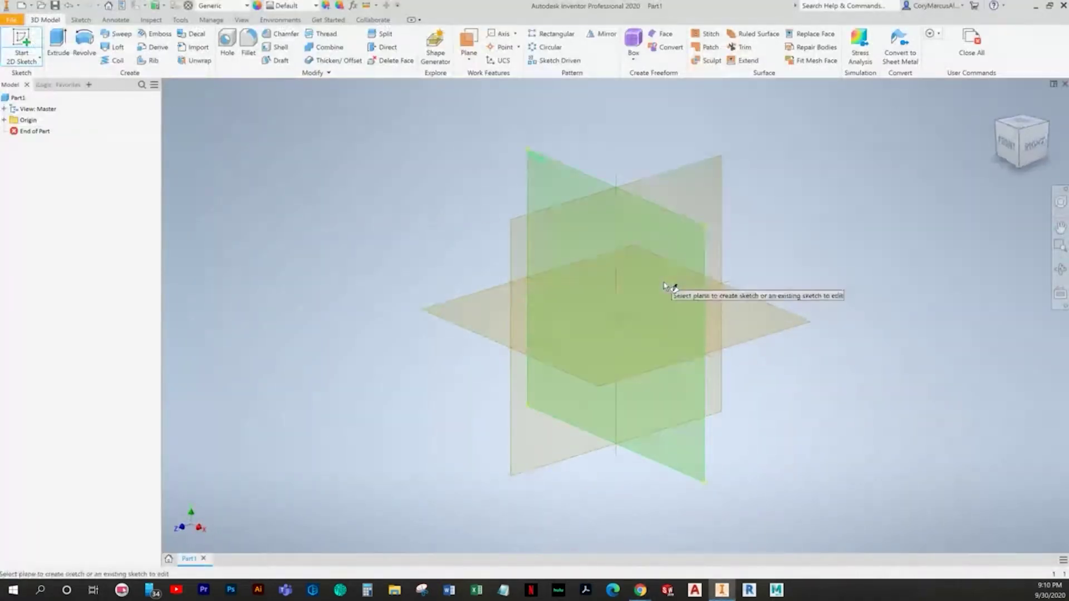
pyautogui.hotkey('alt', 'Tab')
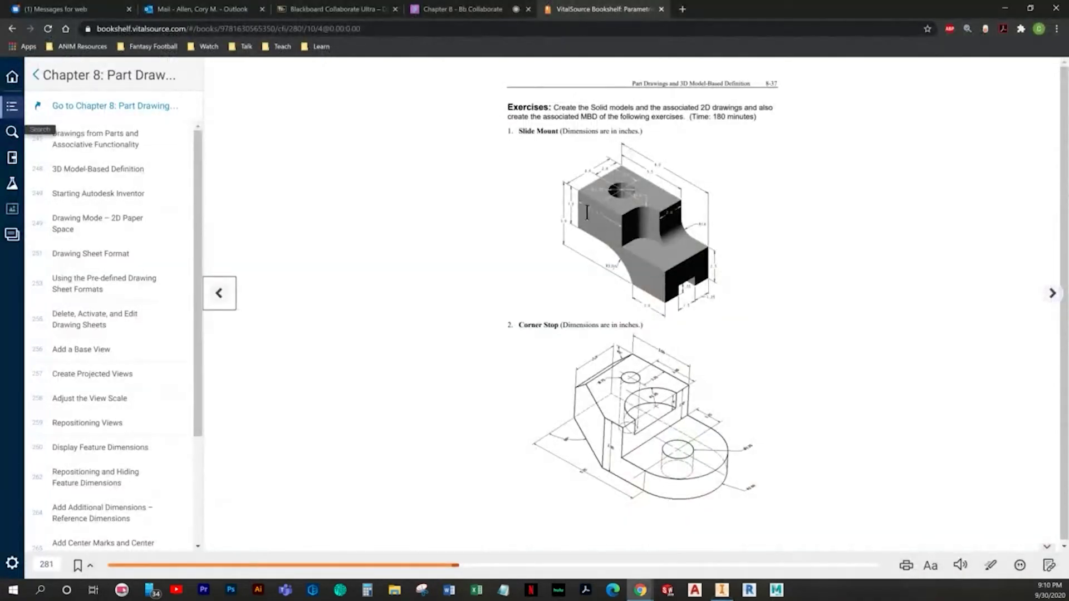
pyautogui.hotkey('alt', 'Tab')
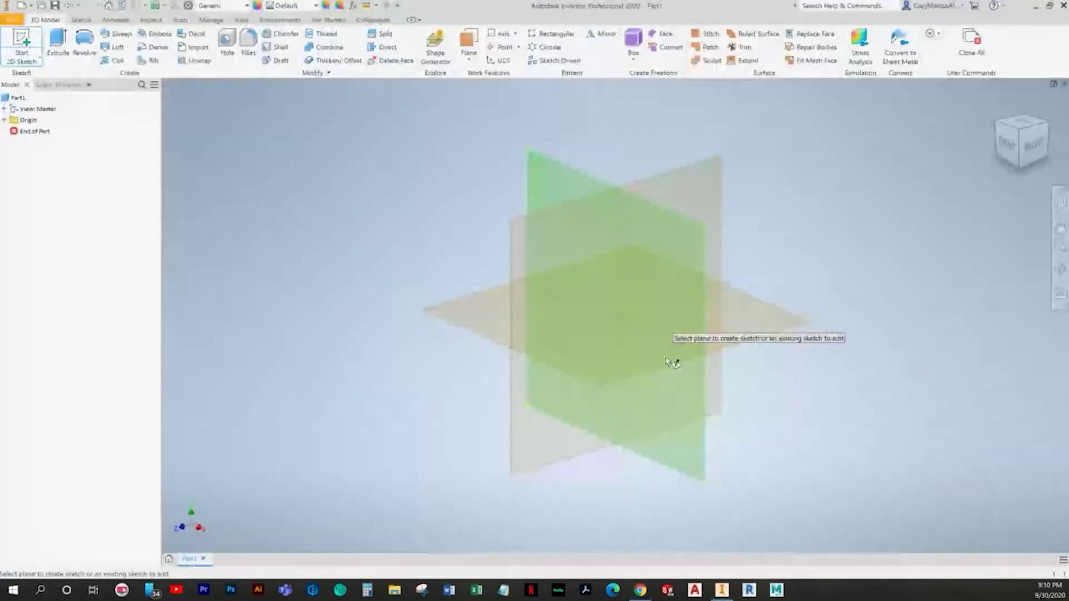
pyautogui.click(541, 204)
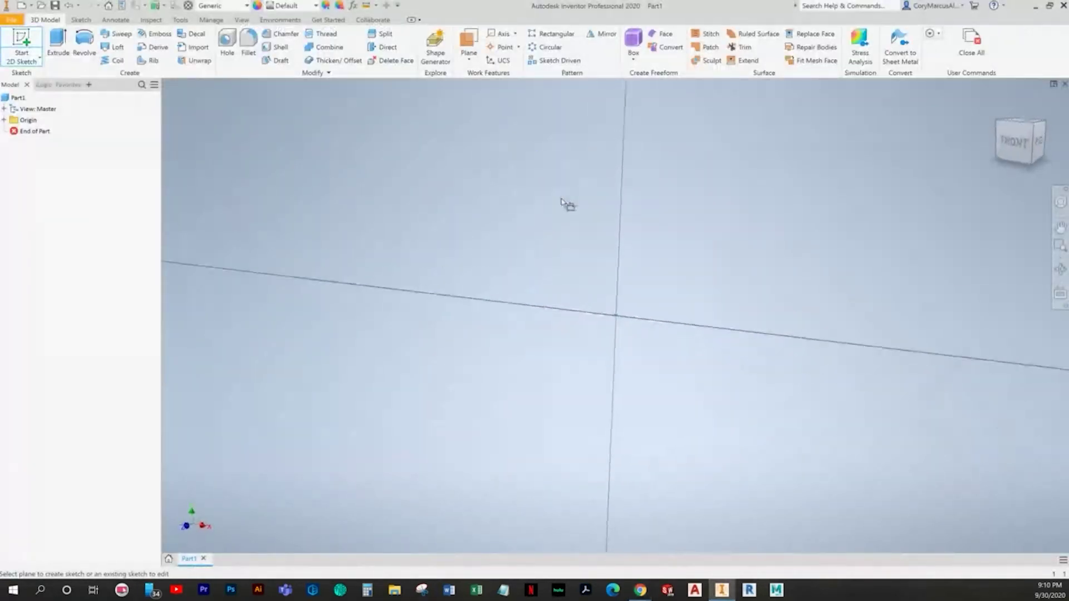
# Step: Check the Slide Mount drawing and sketch the profile's top edge as a horizontal line about 0.8 in long from the origin
pyautogui.hotkey('alt', 'Tab')
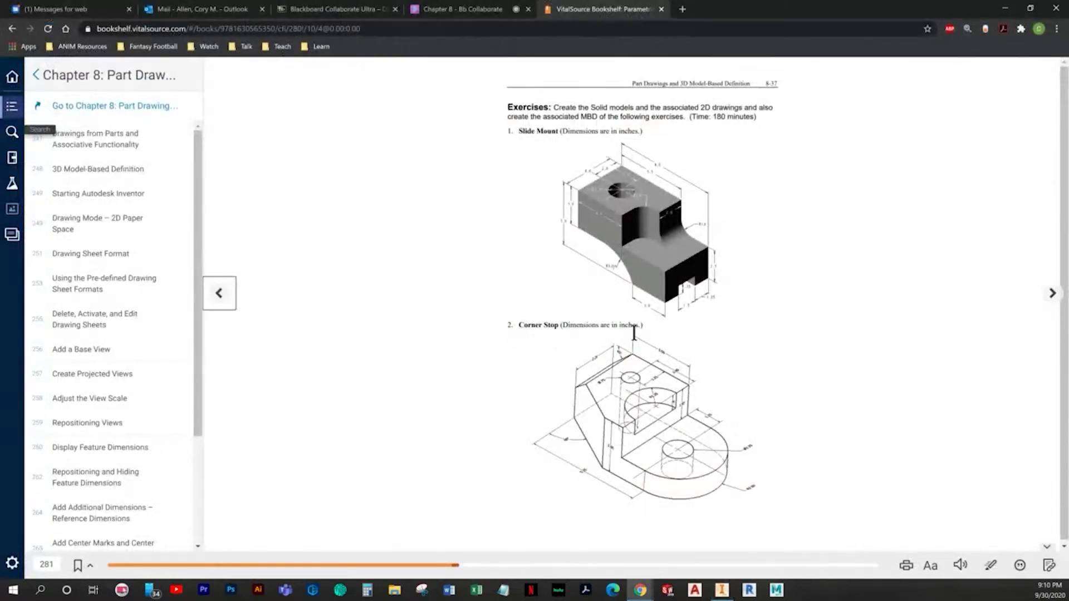
pyautogui.hotkey('alt', 'Tab')
pyautogui.click(59, 44)
pyautogui.moveTo(607, 392); pyautogui.dragTo(453, 370, button='middle')
pyautogui.click(457, 288)
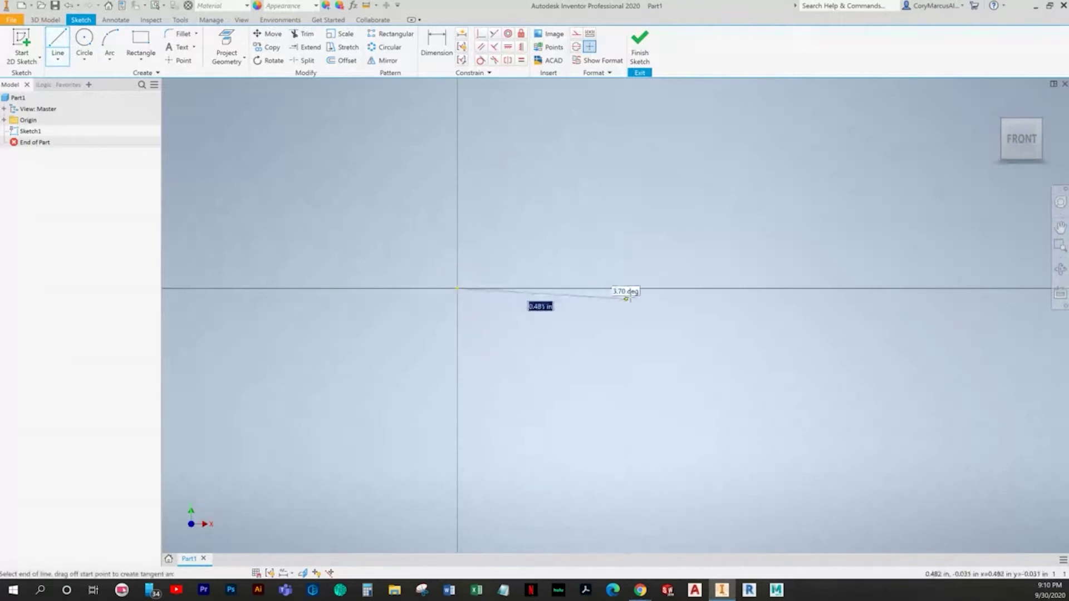
pyautogui.hotkey('alt', 'Tab')
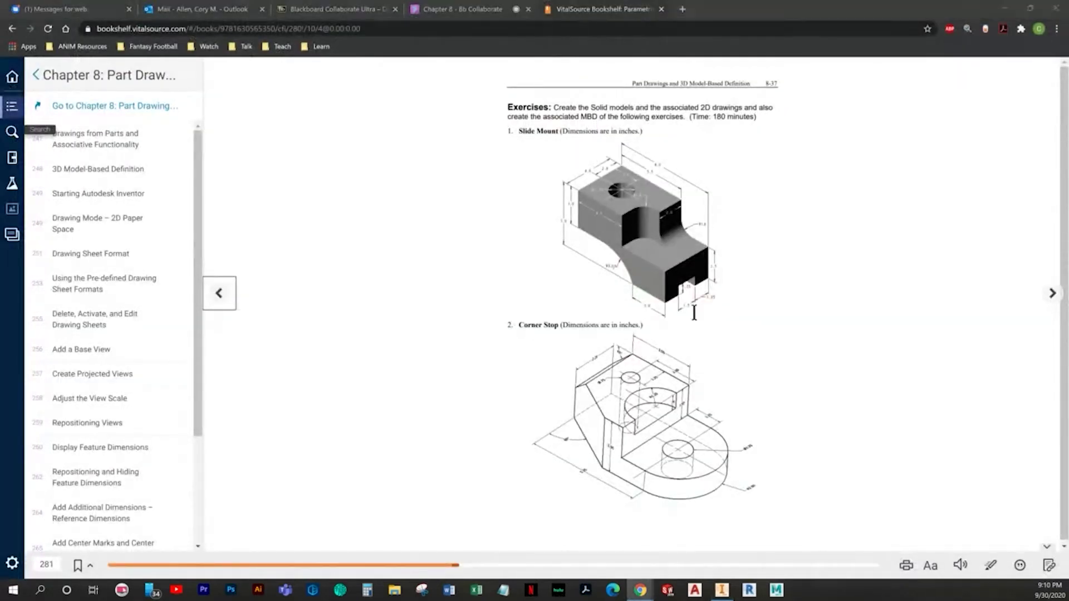
pyautogui.hotkey('alt', 'Tab')
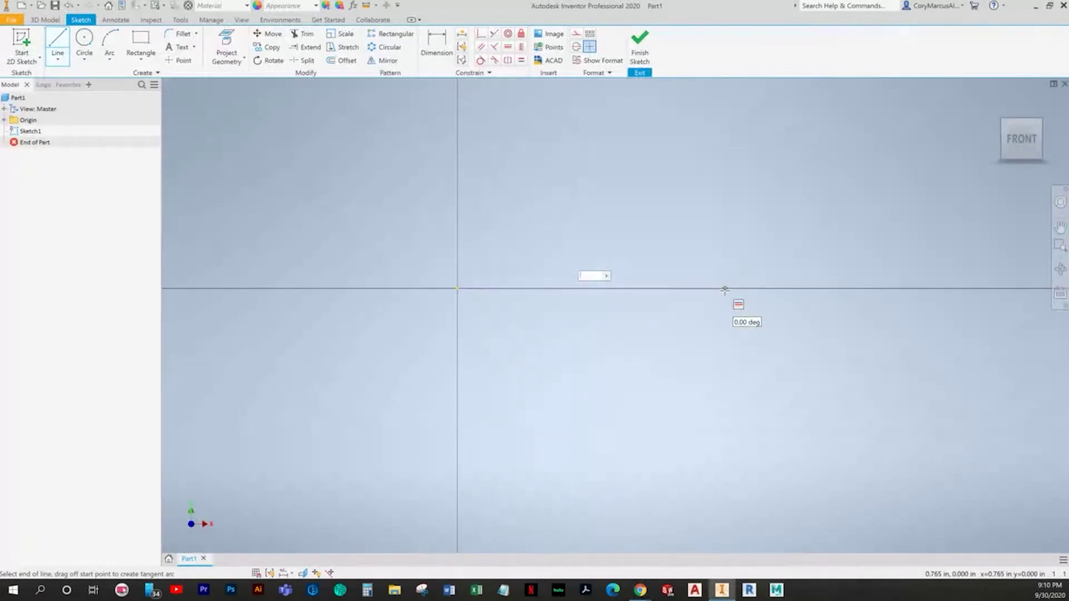
pyautogui.click(743, 289)
# Step: Continue the profile with a short vertical line down and a horizontal line about 0.6 in long to the right, consulting the Slide Mount drawing
pyautogui.hotkey('alt', 'Tab')
pyautogui.hotkey('alt', 'Tab')
pyautogui.click(741, 370)
pyautogui.scroll(-5, 751, 379)
pyautogui.scroll(5, 693, 352)
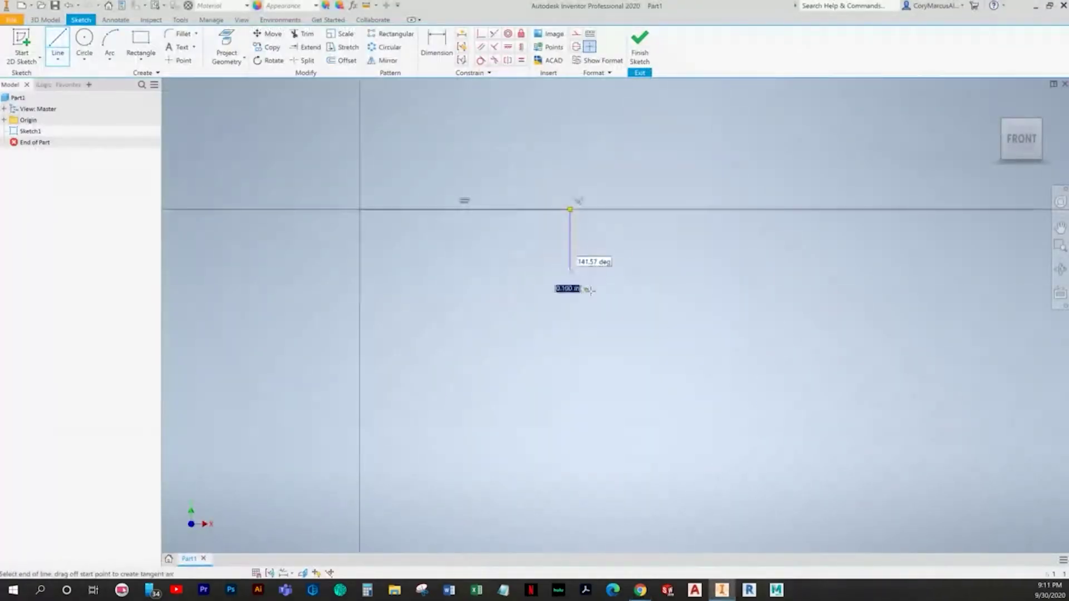
pyautogui.click(718, 271)
pyautogui.hotkey('alt', 'Tab')
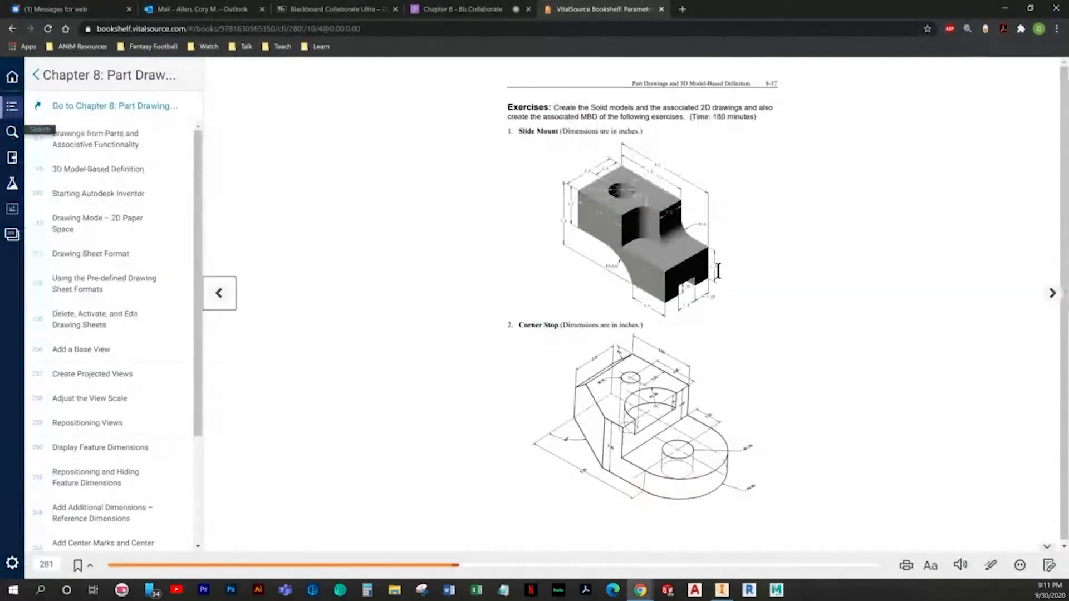
pyautogui.hotkey('alt', 'Tab')
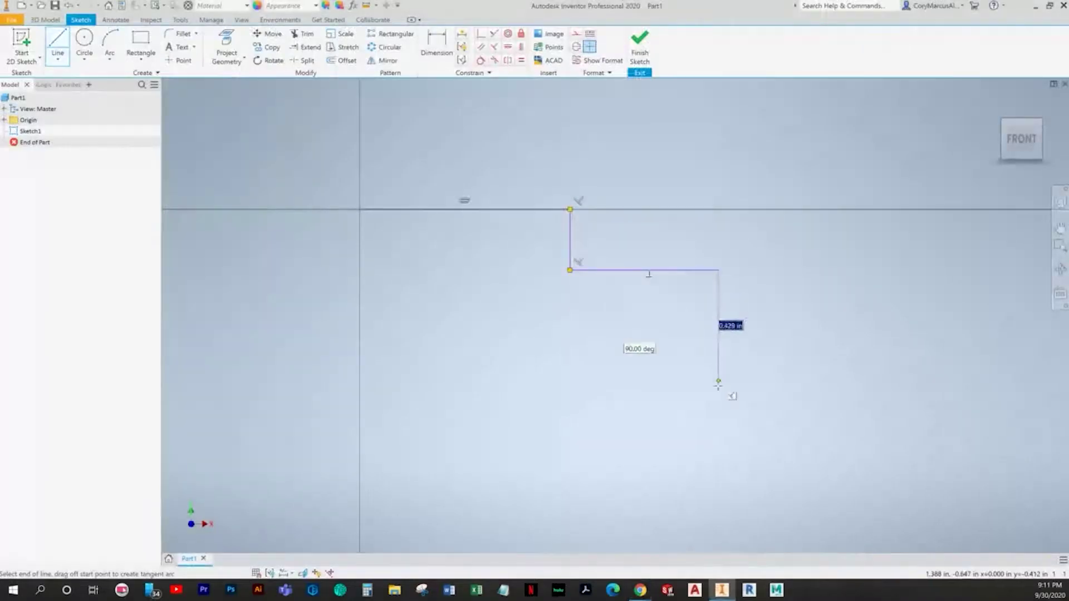
# Step: Complete the profile with the right edge, the bottom edge and a stepped notch at the lower left, closing it at the origin
pyautogui.click(717, 389)
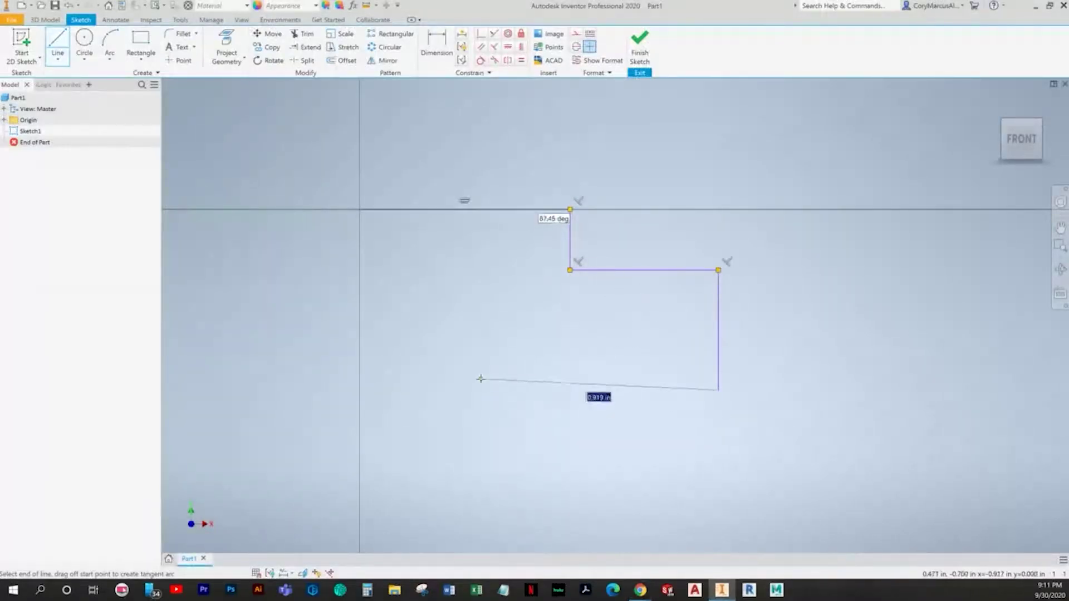
pyautogui.click(483, 390)
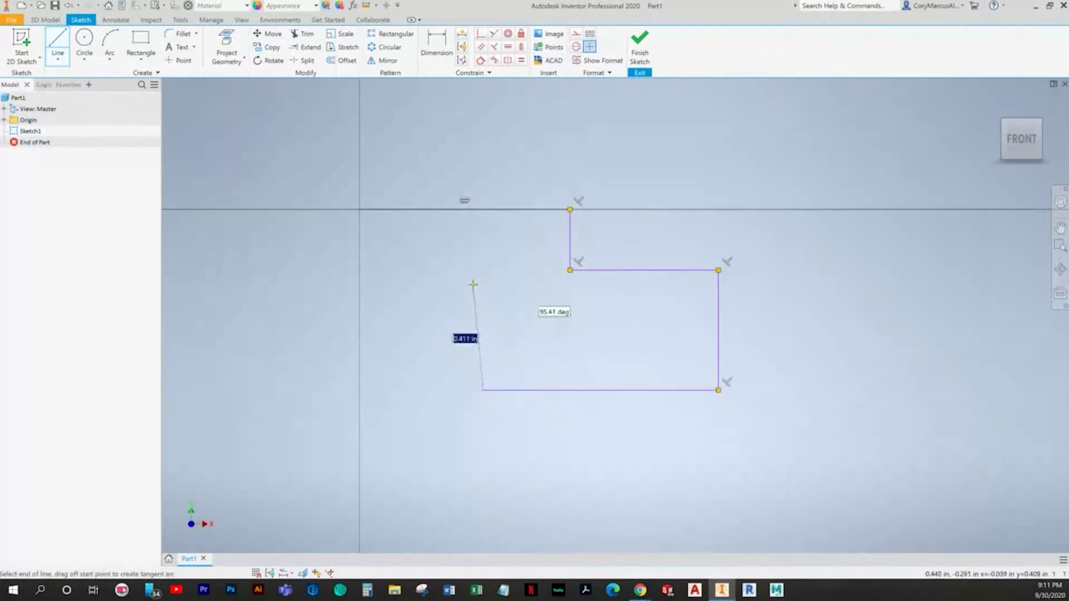
pyautogui.click(483, 283)
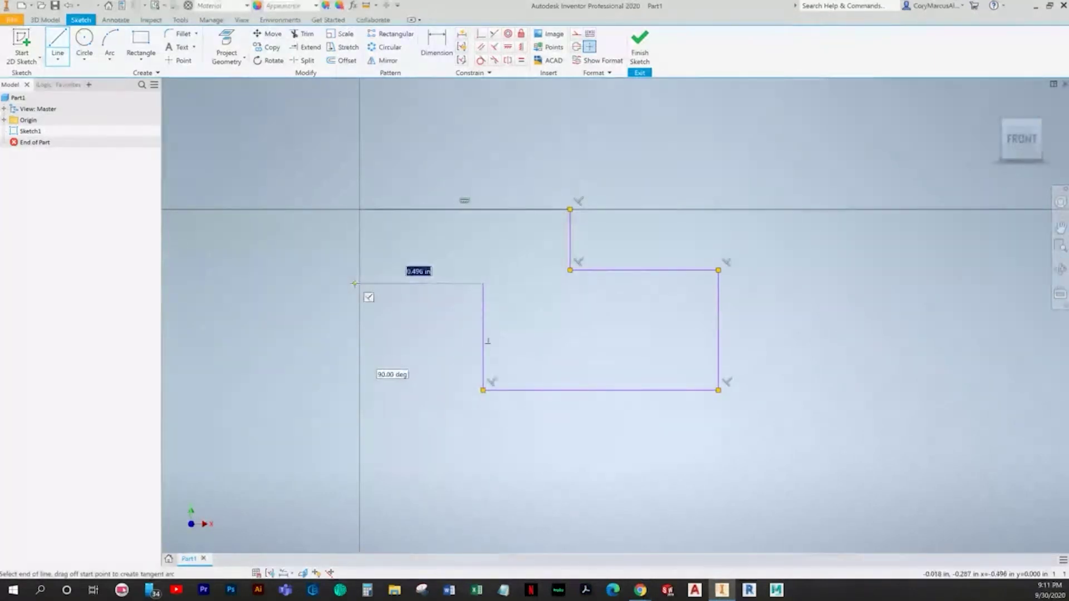
pyautogui.click(359, 283)
pyautogui.click(359, 210)
pyautogui.press('Escape')
# Step: Check the Slide Mount drawing and sketch a circle about 0.8 in in diameter below the lower-left notch
pyautogui.hotkey('alt', 'Tab')
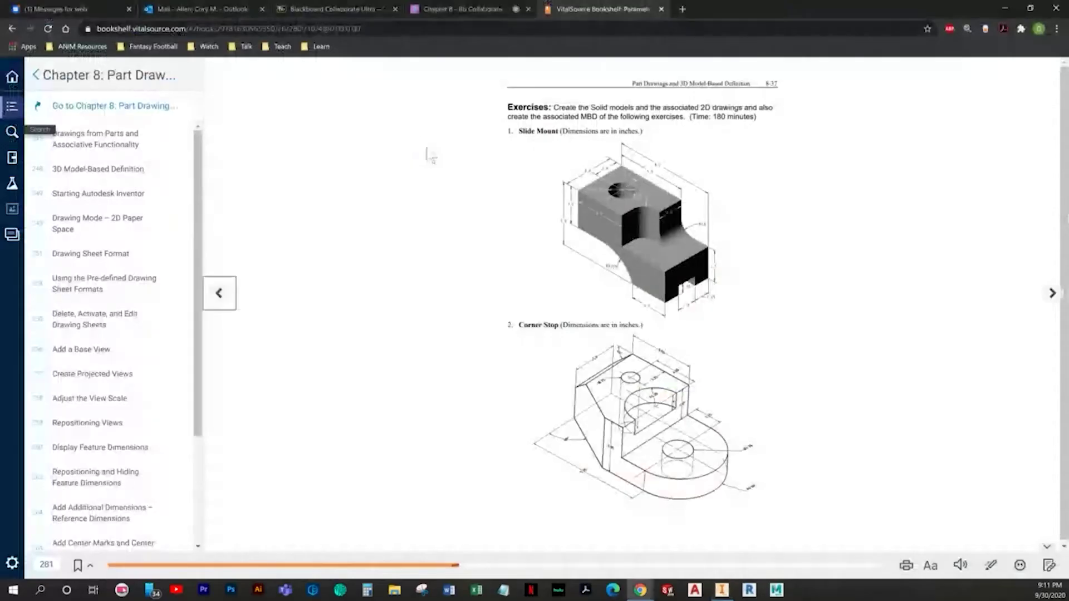
pyautogui.hotkey('alt', 'Tab')
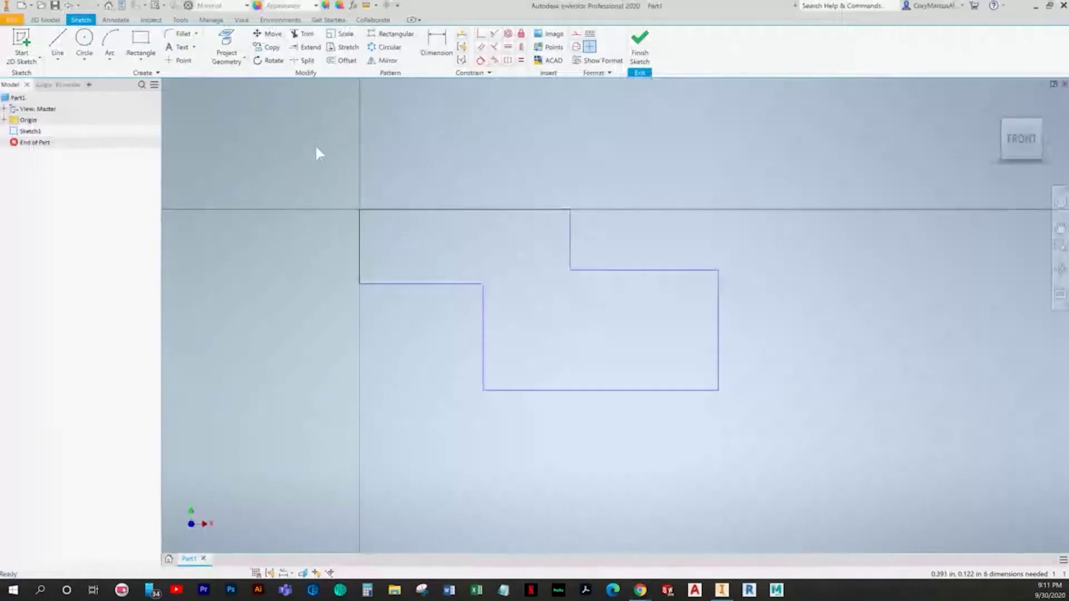
pyautogui.press('c')
pyautogui.click(333, 452)
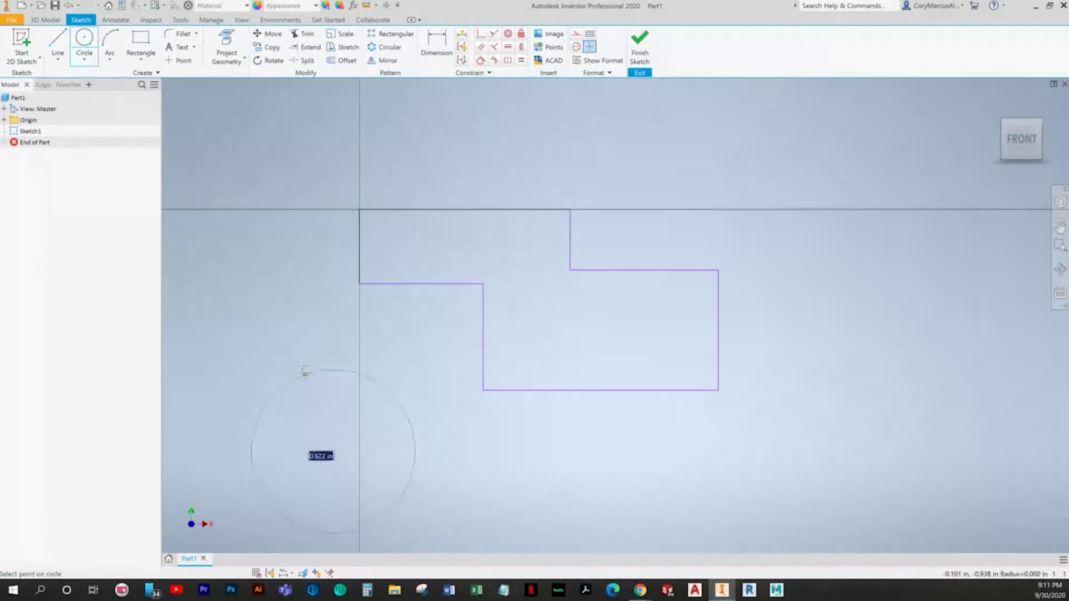
pyautogui.click(333, 354)
pyautogui.press('Escape')
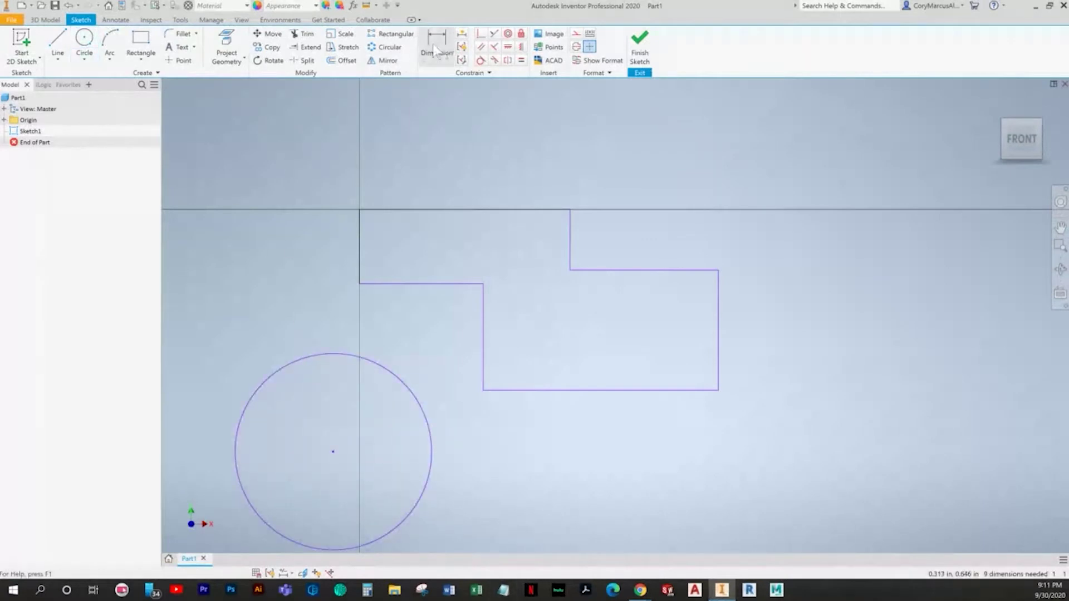
# Step: Sketch a small circle about 0.27 in in diameter above the horizontal edge of the upper-right step
pyautogui.click(84, 40)
pyautogui.click(644, 228)
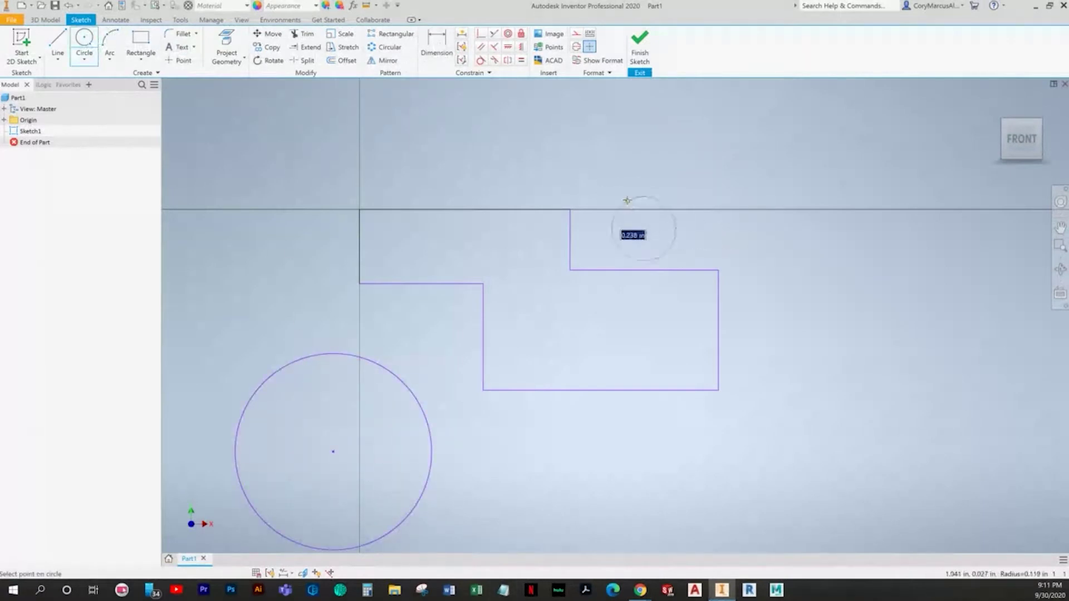
pyautogui.click(626, 200)
pyautogui.press('Escape')
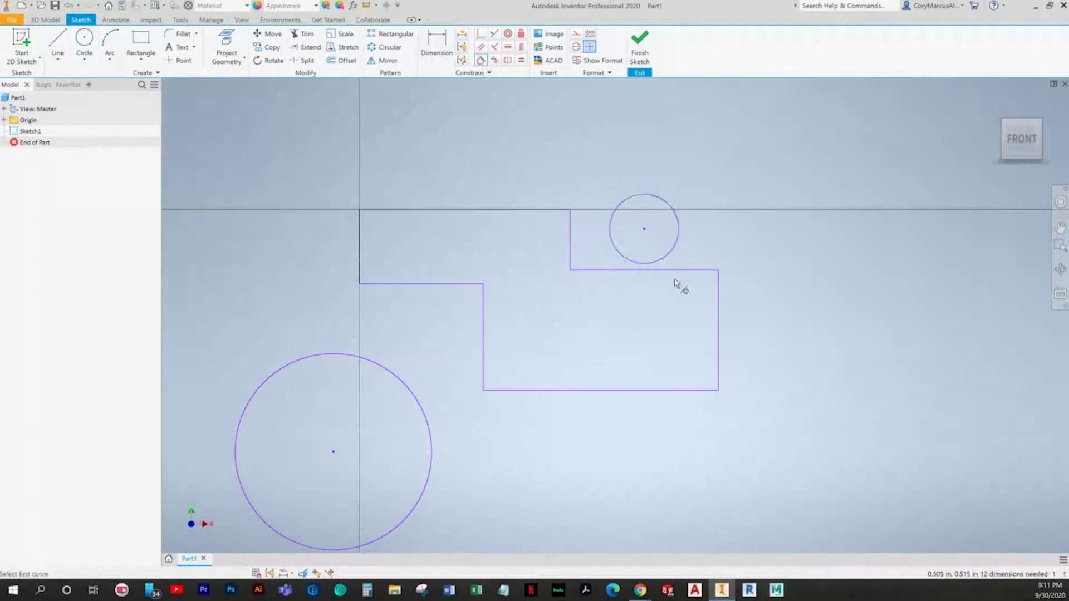
# Step: Make the small circle tangent to both edges of the upper-right step and the large circle tangent to the notch's horizontal edge
pyautogui.click(638, 273)
pyautogui.click(620, 255)
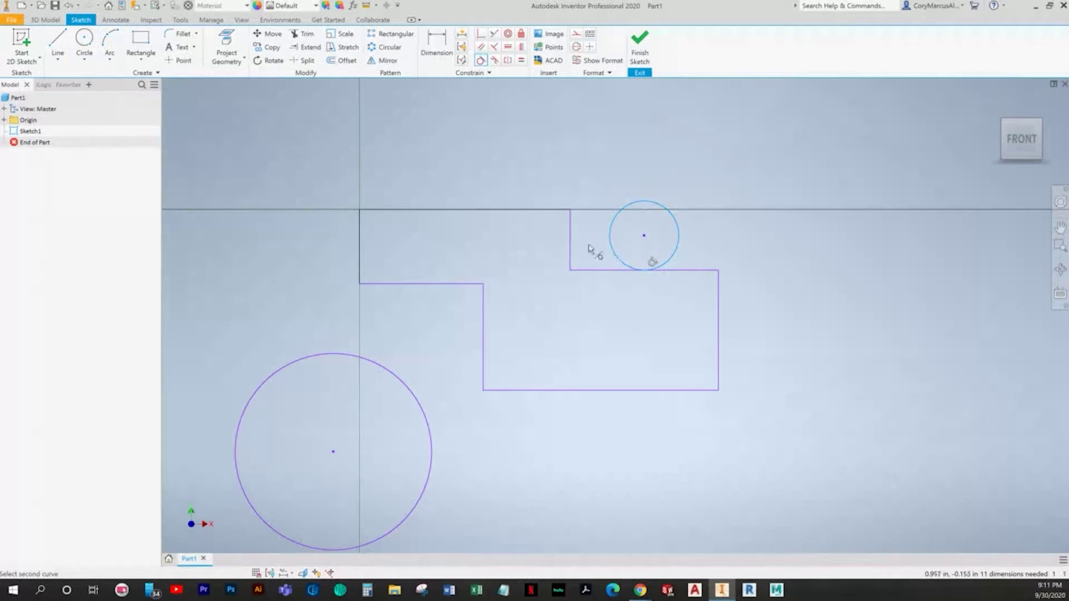
pyautogui.hotkey('alt', 'Tab')
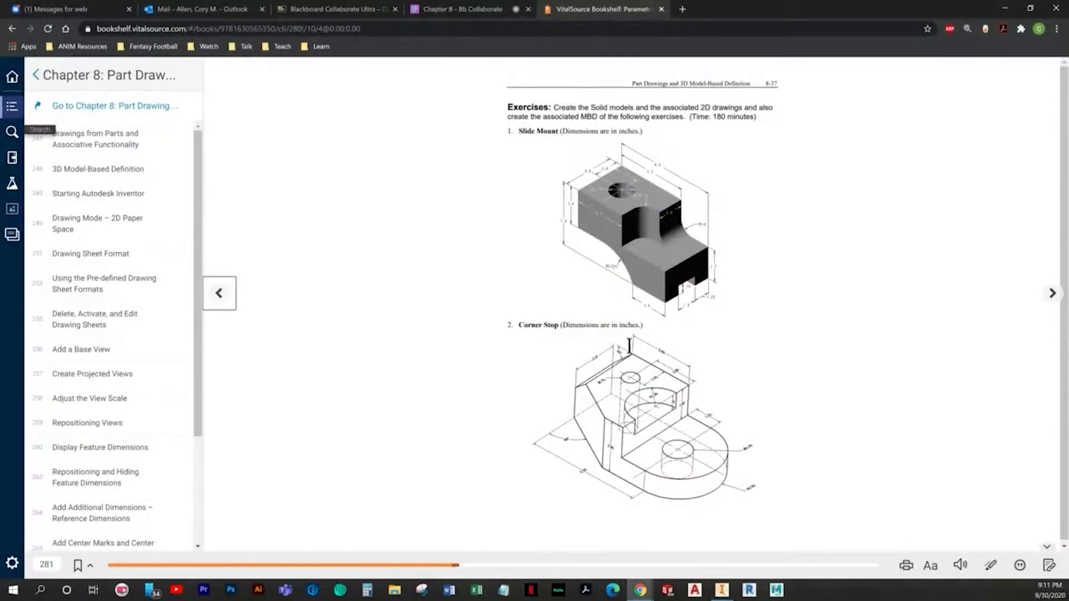
pyautogui.hotkey('alt', 'Tab')
pyautogui.click(389, 378)
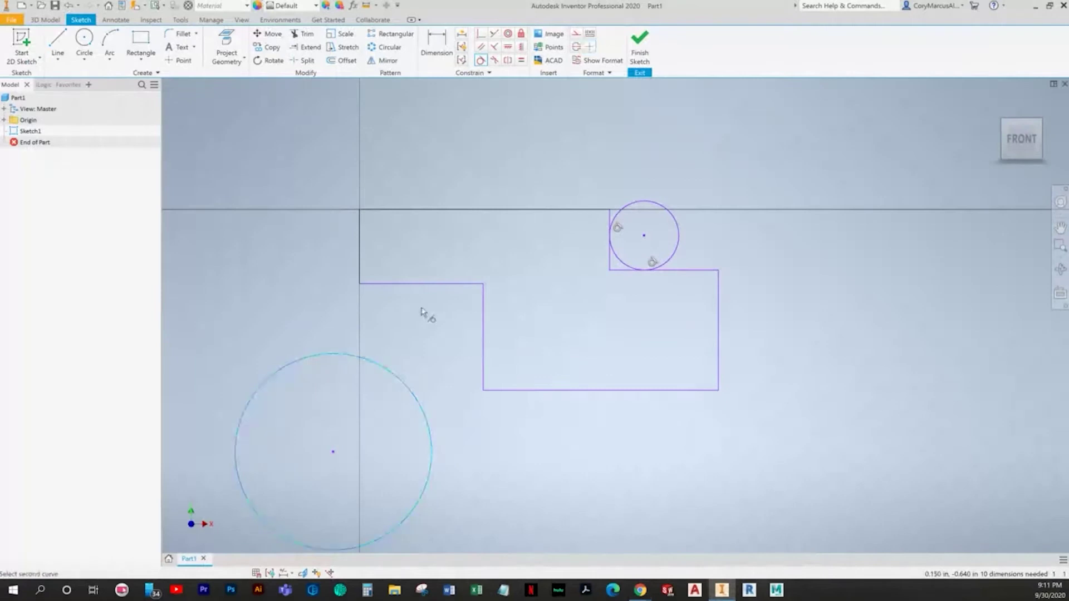
pyautogui.click(439, 285)
# Step: Make the notch's lower corner coincident with the large circle and move the notch's vertical edge about 0.3 in to the right
pyautogui.click(481, 34)
pyautogui.click(426, 339)
pyautogui.click(482, 389)
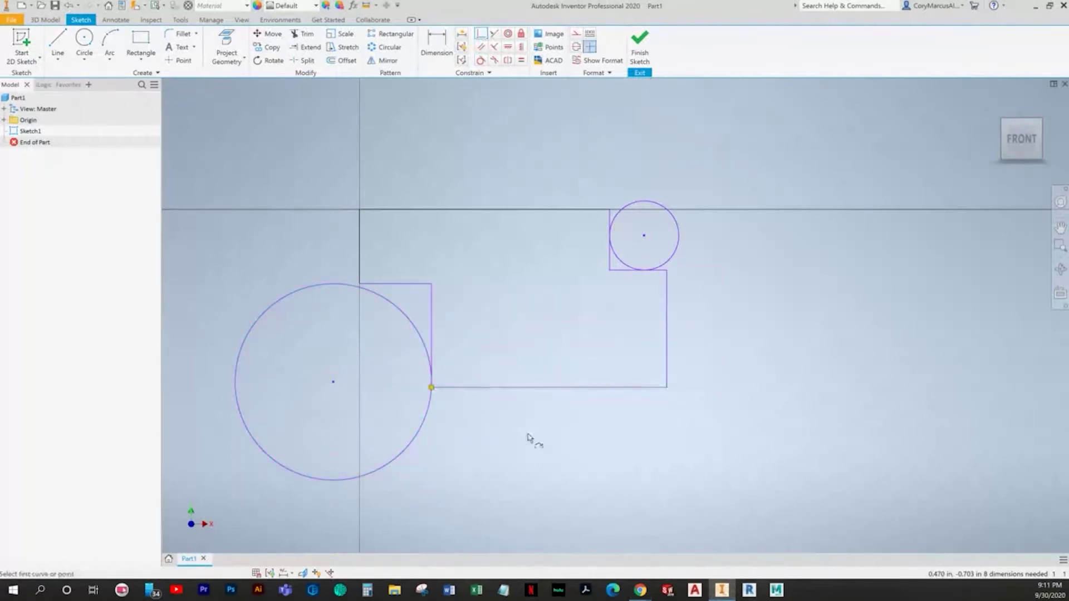
pyautogui.moveTo(432, 332); pyautogui.dragTo(516, 334)
# Step: Trim both circles and the leftover corner lines so that only the two concave arcs remain in the profile
pyautogui.click(301, 34)
pyautogui.click(670, 215)
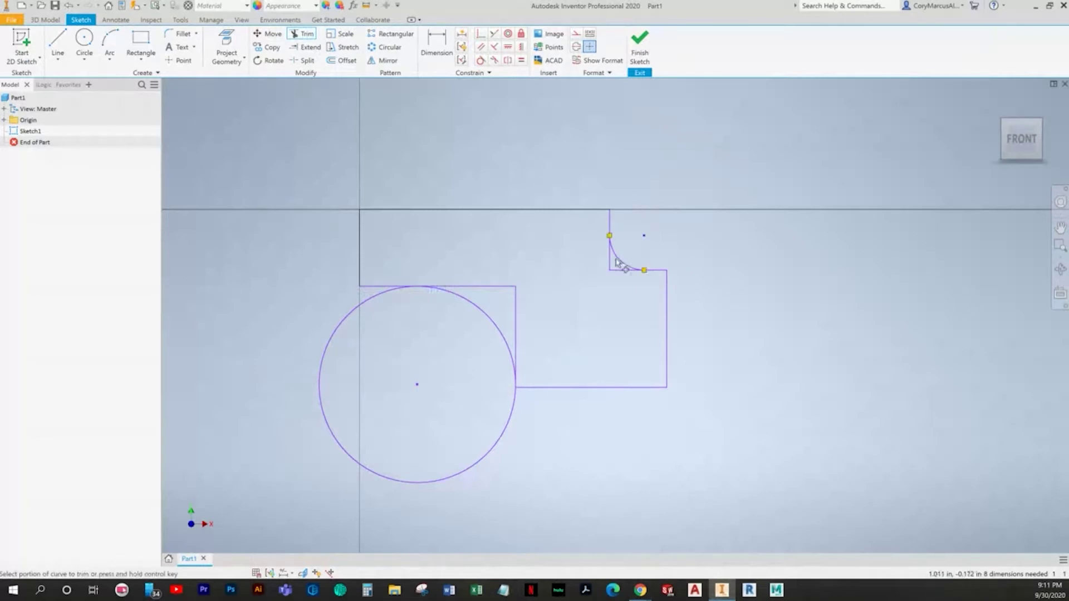
pyautogui.click(381, 475)
pyautogui.moveTo(564, 307); pyautogui.dragTo(479, 255)
pyautogui.press('Escape')
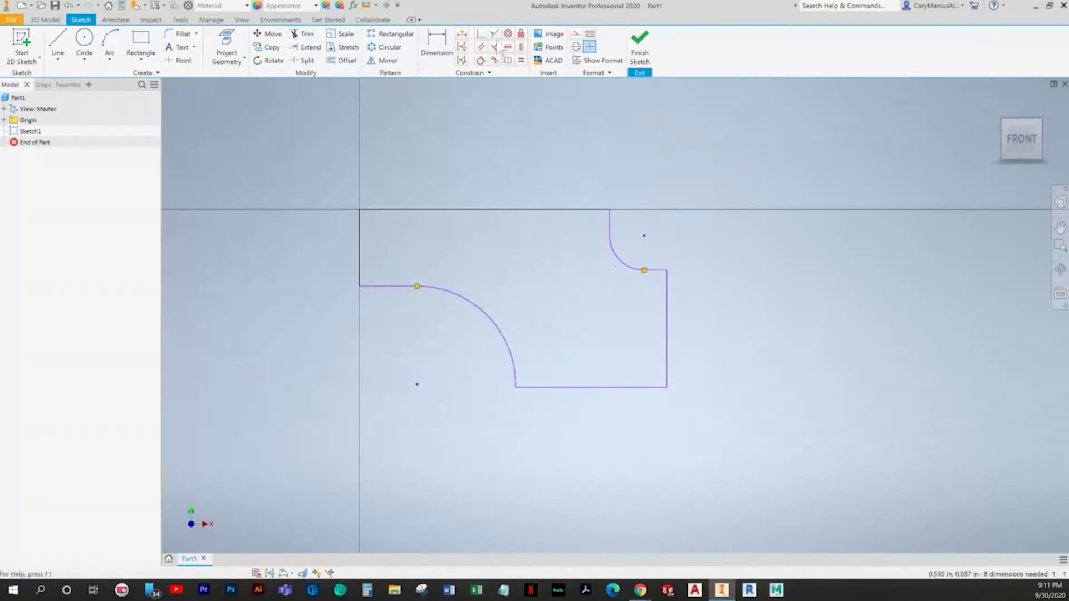
# Step: Dimension the overall width between the profile's left and right edges as 8 in, checking the Slide Mount drawing
pyautogui.hotkey('alt', 'Tab')
pyautogui.hotkey('alt', 'Tab')
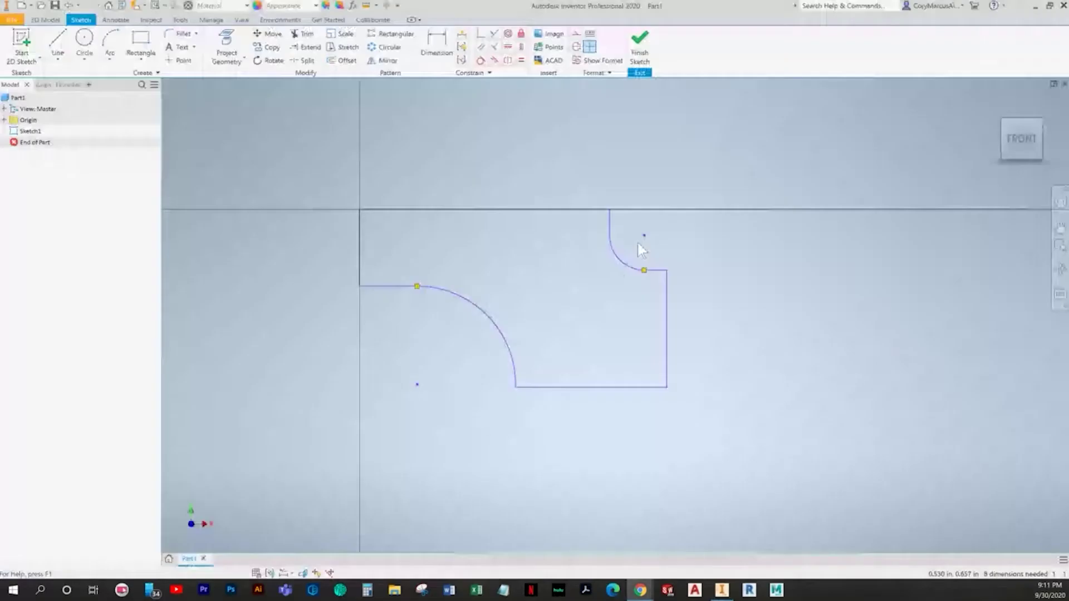
pyautogui.press('d')
pyautogui.click(358, 234)
pyautogui.click(670, 290)
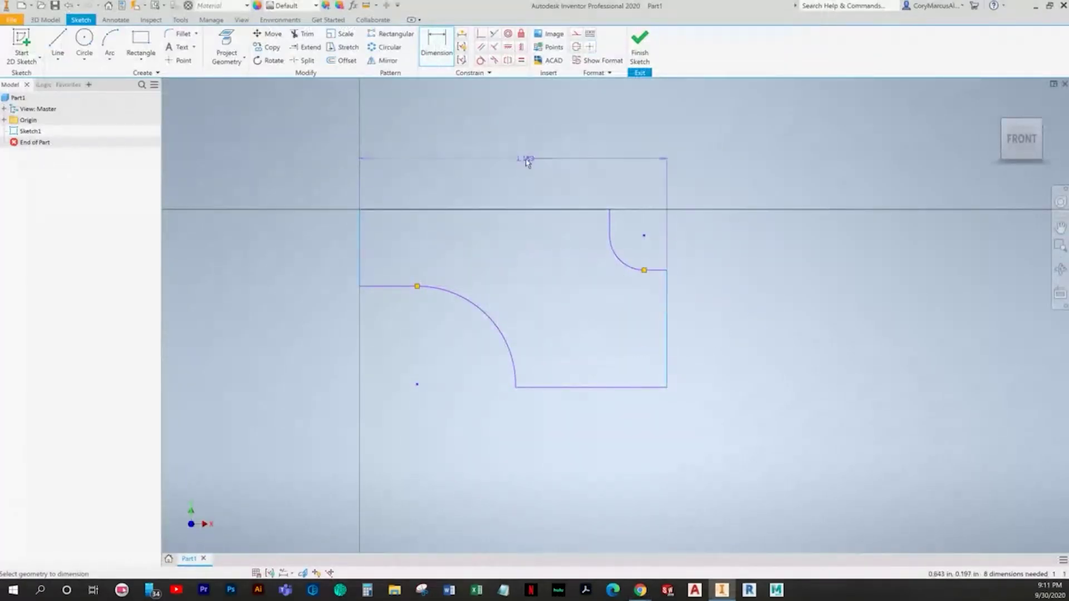
pyautogui.click(528, 162)
pyautogui.press('Return')
# Step: Dimension the distance from the left edge to the upper-right step's vertical edge as 5.5 in, following the Slide Mount drawing
pyautogui.scroll(-8, 526, 159)
pyautogui.moveTo(529, 196); pyautogui.dragTo(411, 210, button='middle')
pyautogui.hotkey('alt', 'Tab')
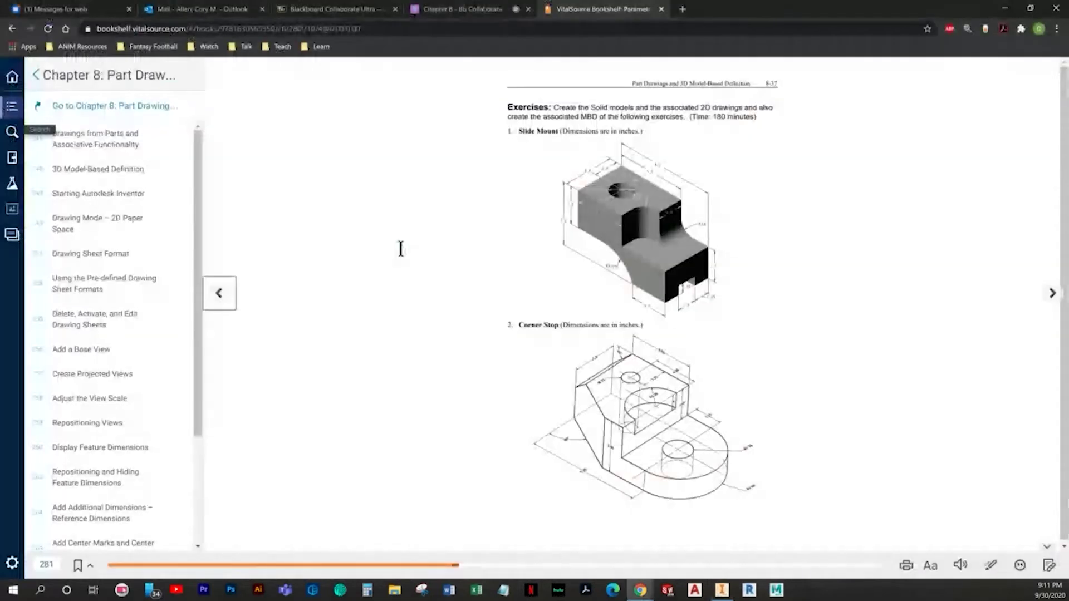
pyautogui.hotkey('alt', 'Tab')
pyautogui.click(517, 194)
pyautogui.scroll(3, 535, 206)
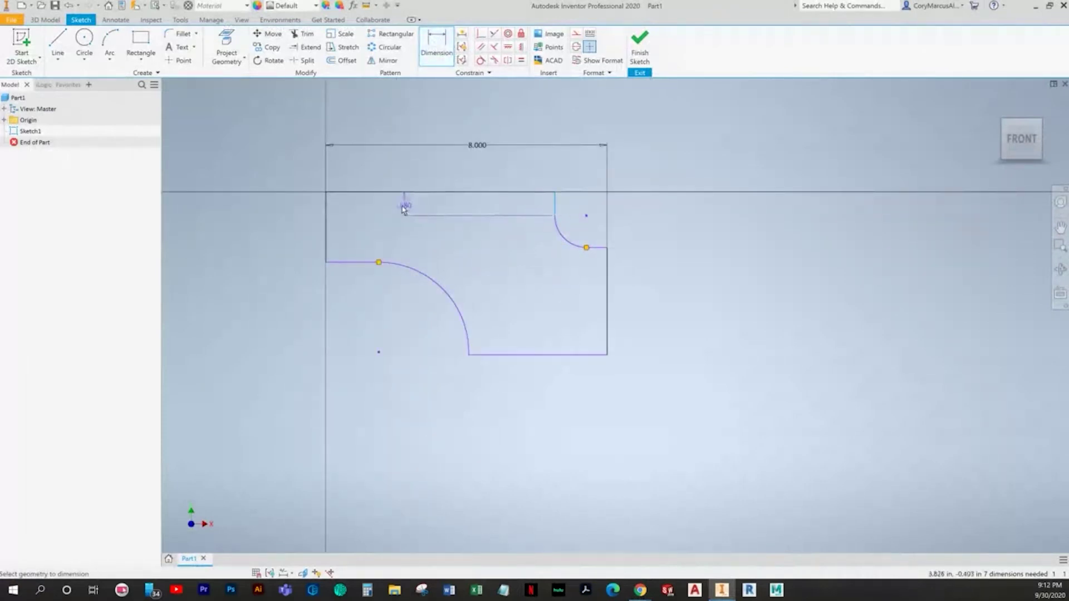
pyautogui.click(330, 207)
pyautogui.click(430, 169)
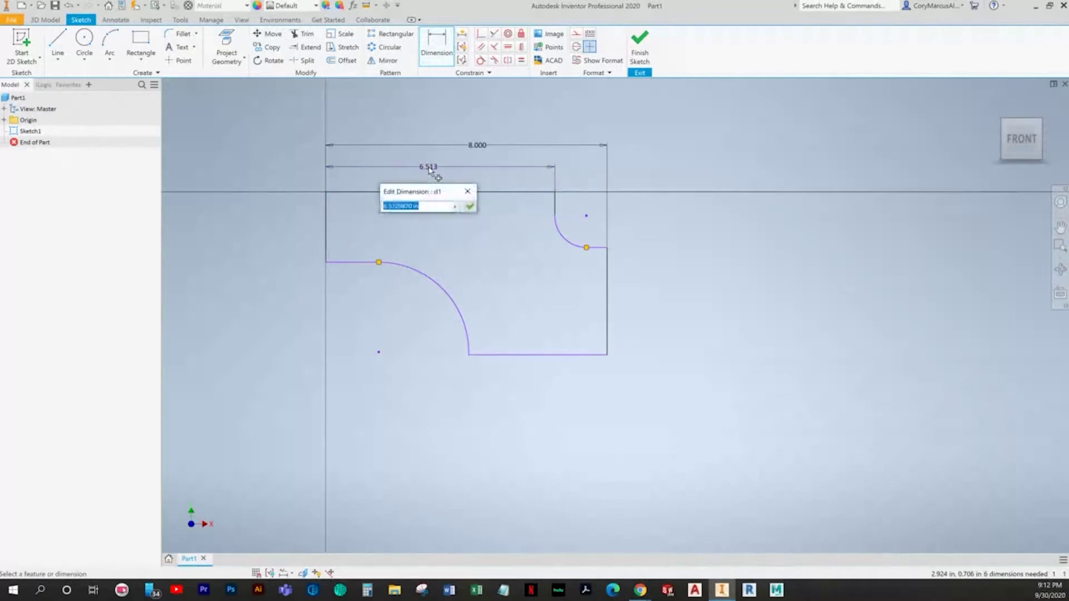
pyautogui.press('Return')
# Step: Dimension the profile's right vertical edge as 2.5 in, following the Slide Mount drawing
pyautogui.hotkey('alt', 'Tab')
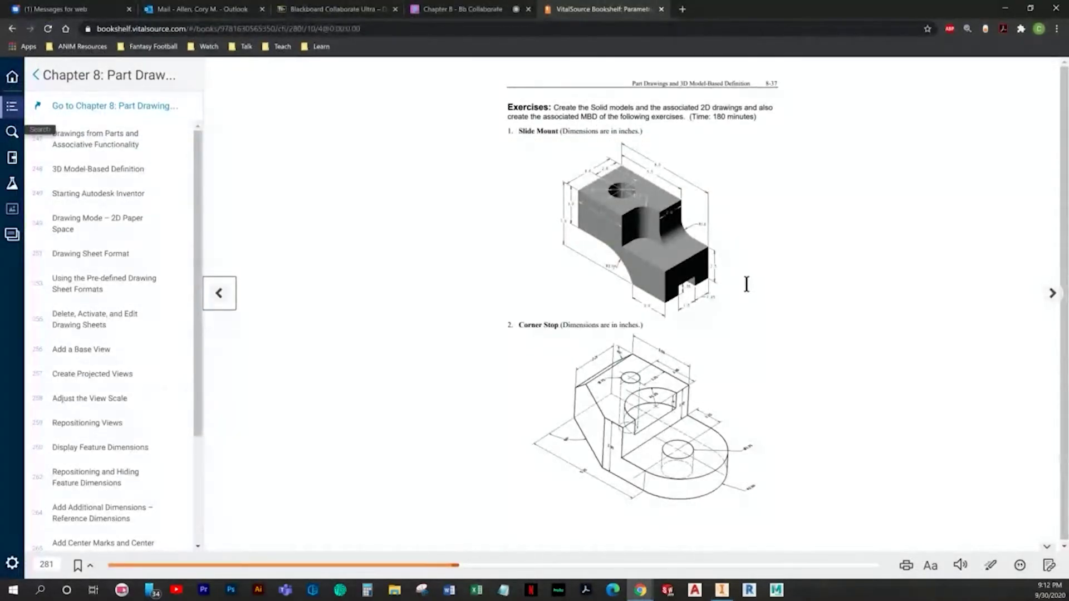
pyautogui.hotkey('alt', 'Tab')
pyautogui.click(605, 295)
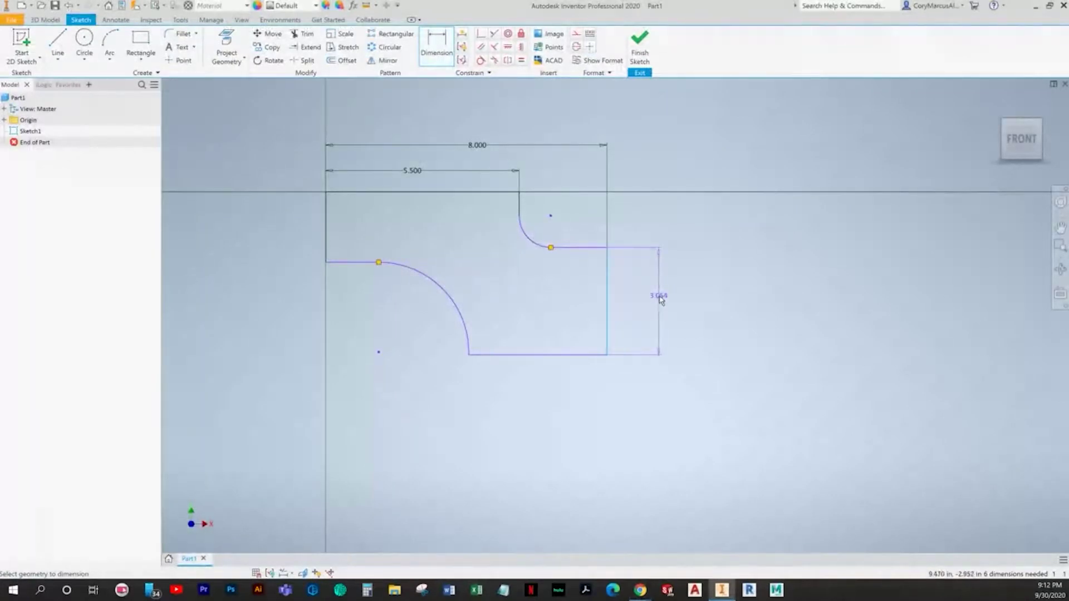
pyautogui.click(659, 296)
pyautogui.write('2.5')
pyautogui.press('Return')
# Step: Dimension the profile's bottom horizontal edge as 3 in, following the Slide Mount drawing
pyautogui.hotkey('alt', 'Tab')
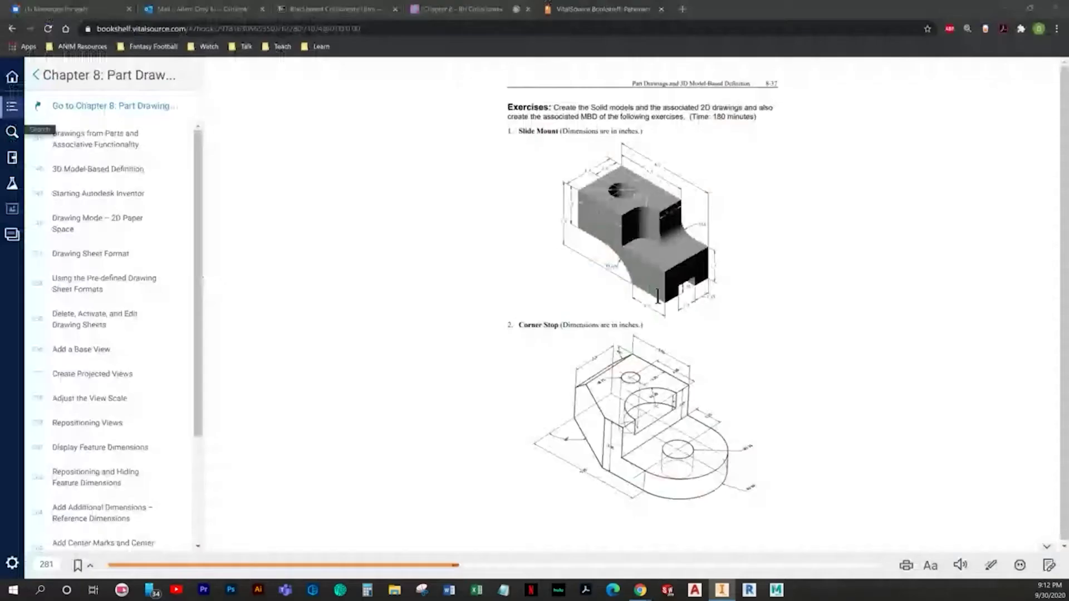
pyautogui.hotkey('alt', 'Tab')
pyautogui.click(563, 354)
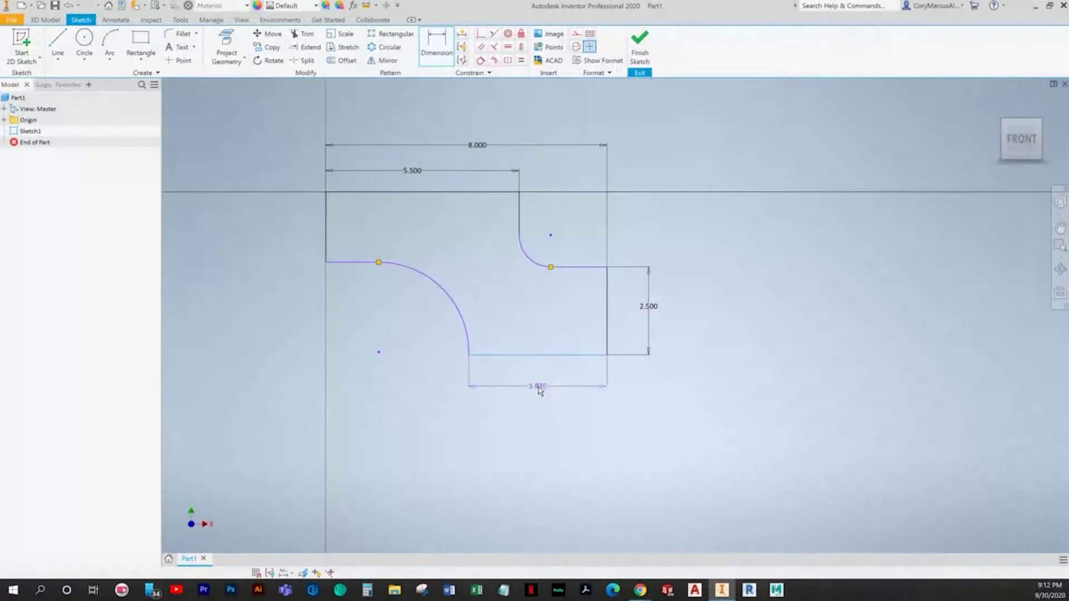
pyautogui.click(543, 391)
pyautogui.write('3')
pyautogui.press('Return')
# Step: Check the Slide Mount drawing and dimension the large concave arc's radius as 3 in
pyautogui.hotkey('alt', 'Tab')
pyautogui.hotkey('alt', 'Tab')
pyautogui.click(485, 304)
pyautogui.click(438, 311)
pyautogui.write('3')
pyautogui.press('Return')
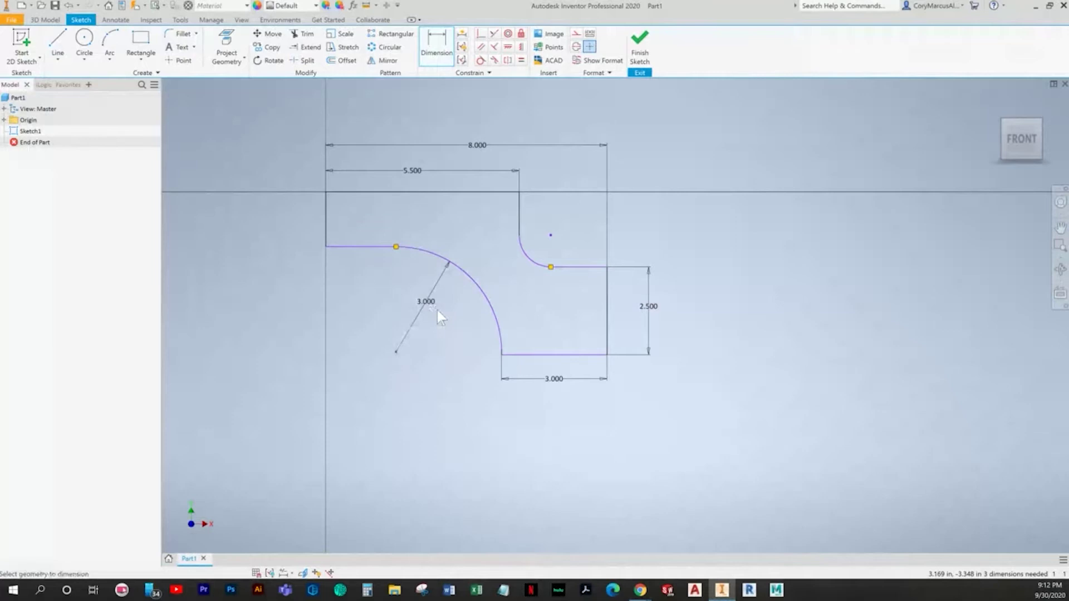
# Step: Dimension the small upper-right arc's radius as 1 in, checking the value in the Slide Mount drawing
pyautogui.click(529, 257)
pyautogui.click(543, 250)
pyautogui.hotkey('alt', 'Tab')
pyautogui.hotkey('alt', 'Tab')
pyautogui.write('1')
pyautogui.press('Return')
# Step: Check the Slide Mount drawing and dimension the profile's left vertical edge as 3 in
pyautogui.hotkey('alt', 'Tab')
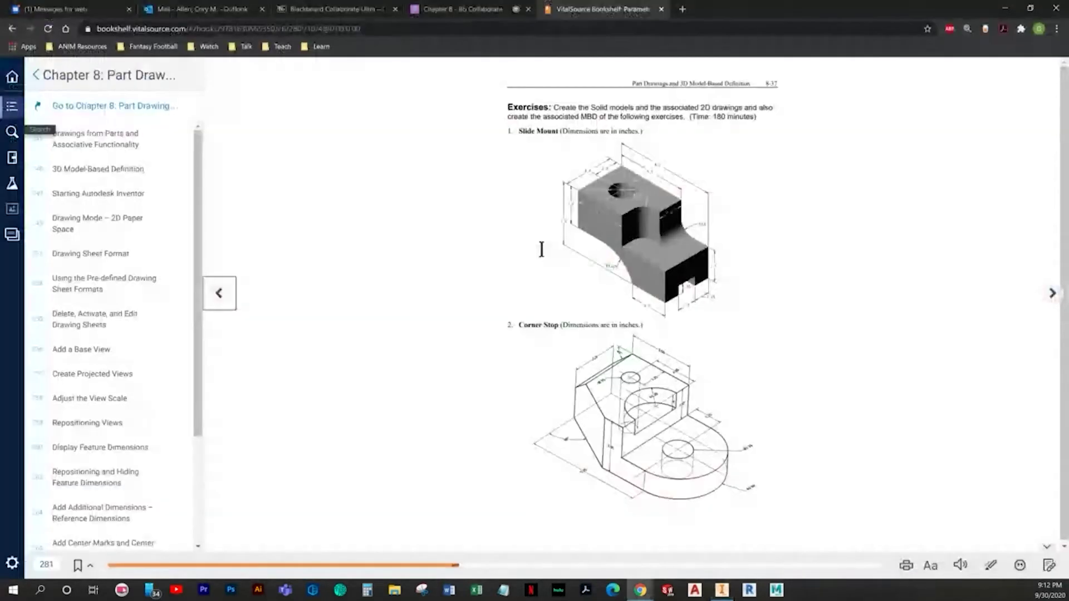
pyautogui.hotkey('alt', 'Tab')
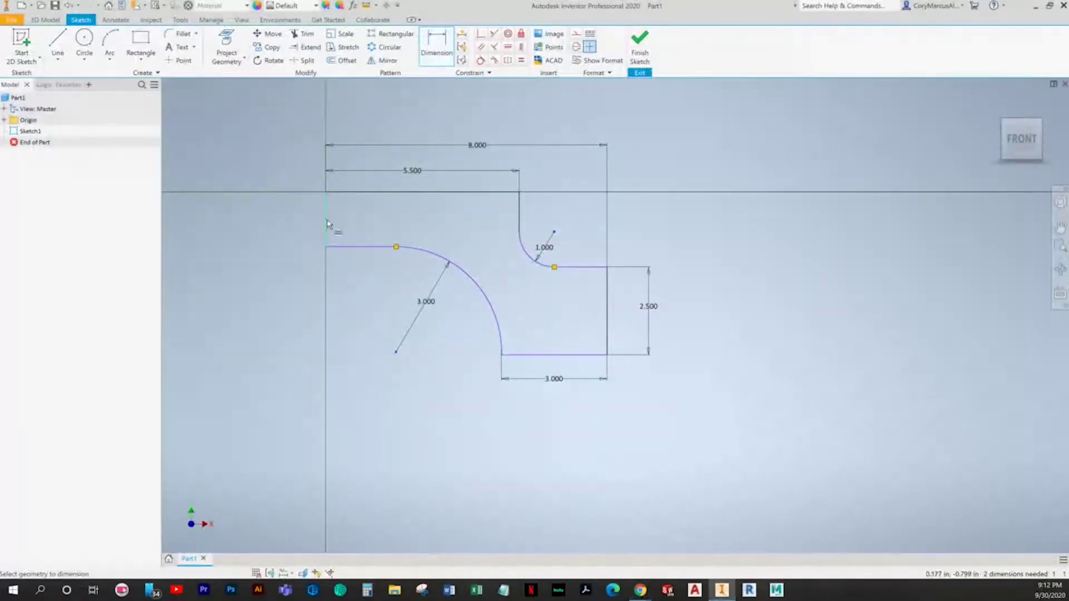
pyautogui.click(290, 221)
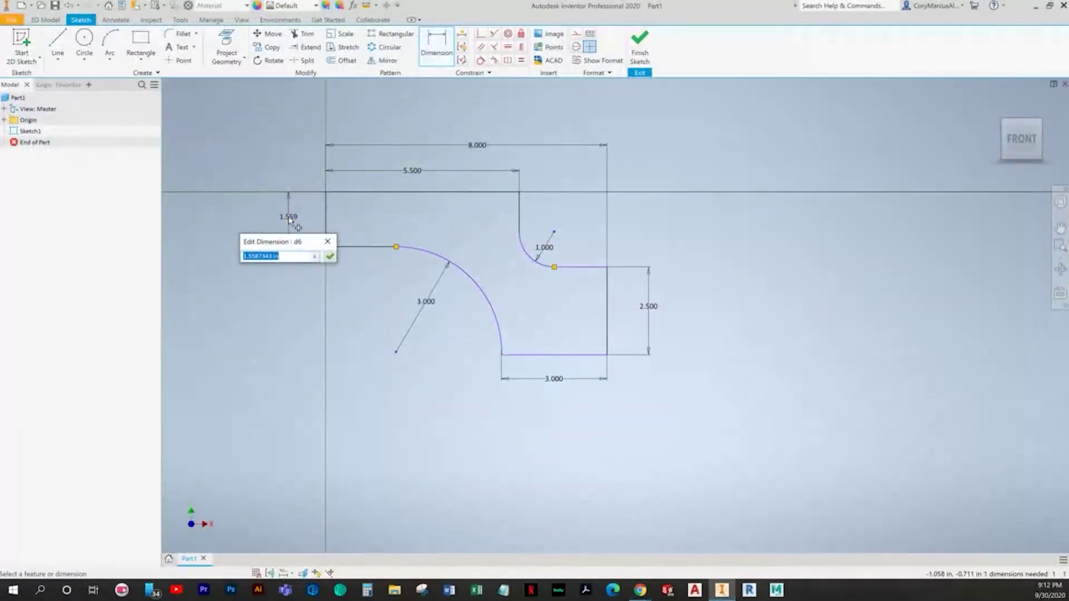
pyautogui.write('3')
pyautogui.press('Return')
# Step: Dimension the overall height between the profile's top edge and bottom edge as 5 in, following the Slide Mount drawing
pyautogui.hotkey('alt', 'Tab')
pyautogui.hotkey('alt', 'Tab')
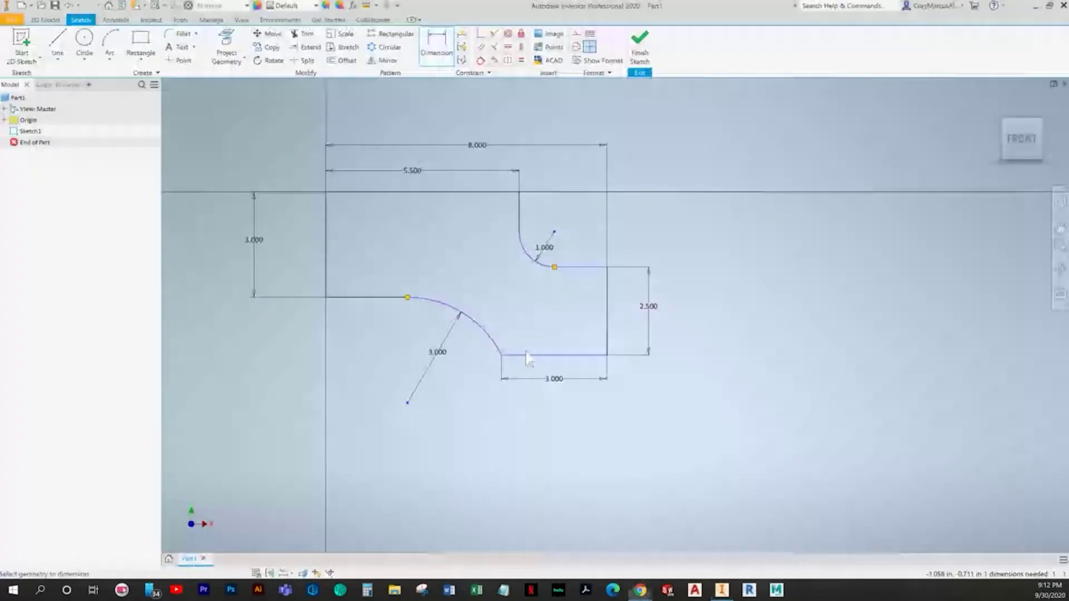
pyautogui.click(437, 192)
pyautogui.click(512, 354)
pyautogui.click(210, 253)
pyautogui.write('5')
pyautogui.press('Return')
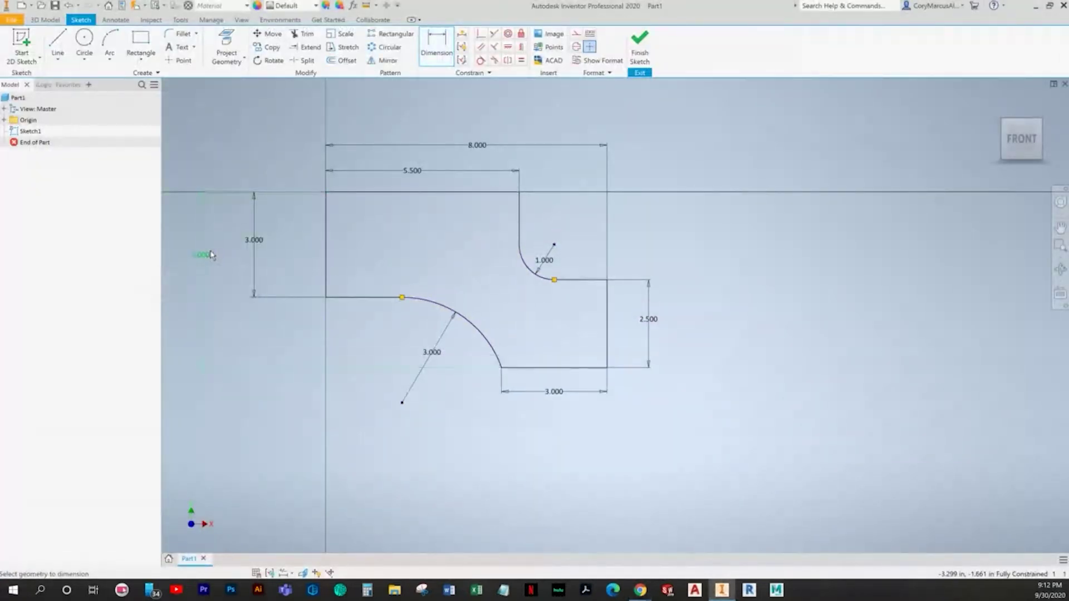
# Step: Compare the dimensioned profile with the Slide Mount drawing and finish the sketch
pyautogui.hotkey('alt', 'Tab')
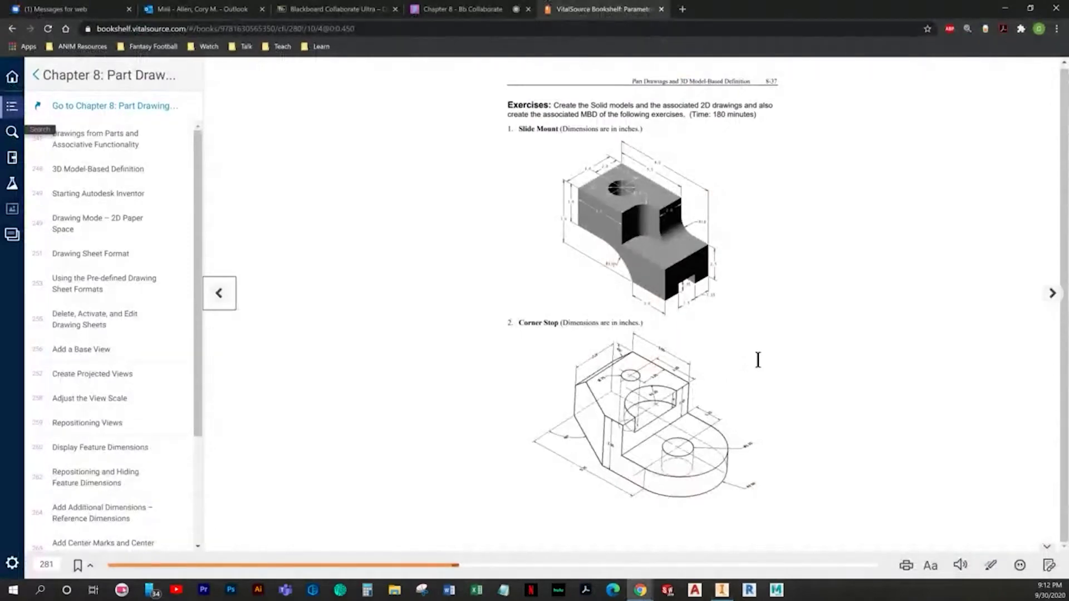
pyautogui.hotkey('alt', 'Tab')
pyautogui.hotkey('alt', 'Tab')
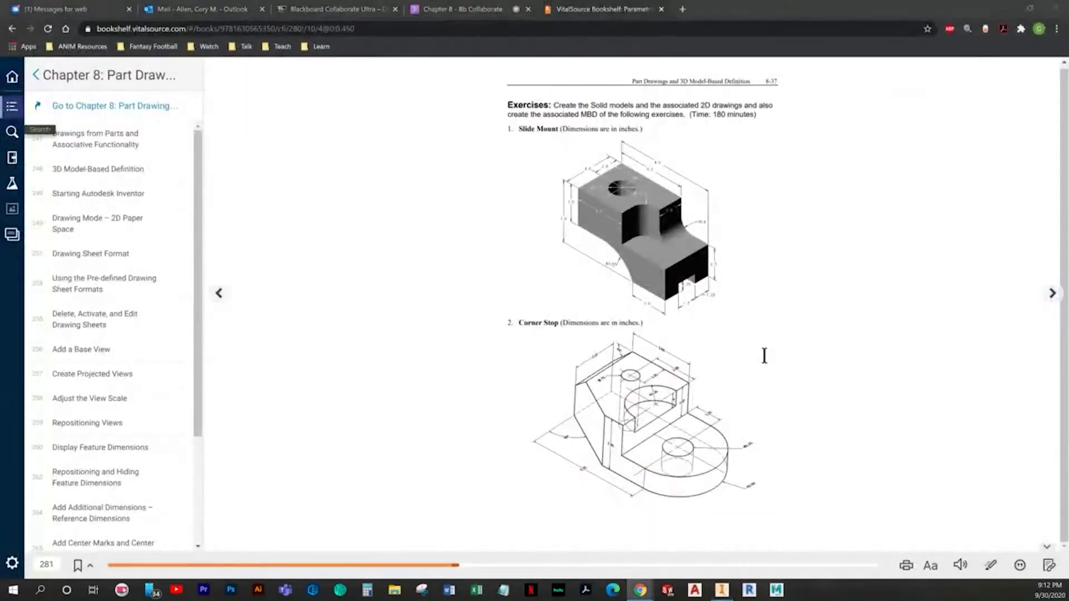
pyautogui.hotkey('alt', 'Tab')
pyautogui.click(643, 51)
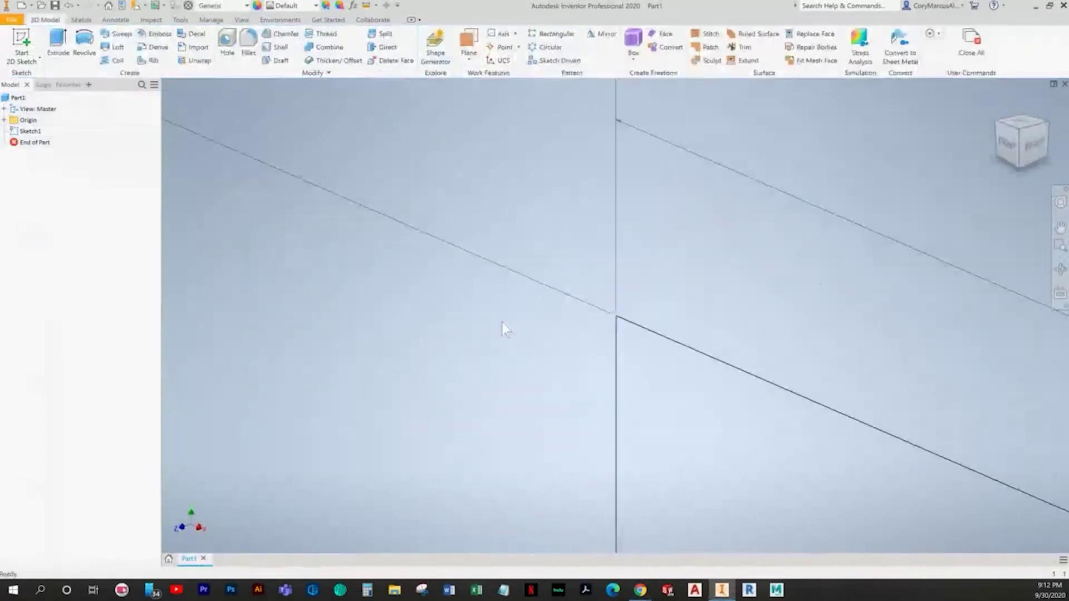
# Step: Extrude the profile symmetrically about its sketch plane to the depth given in the Slide Mount drawing
pyautogui.click(57, 42)
pyautogui.hotkey('alt', 'Tab')
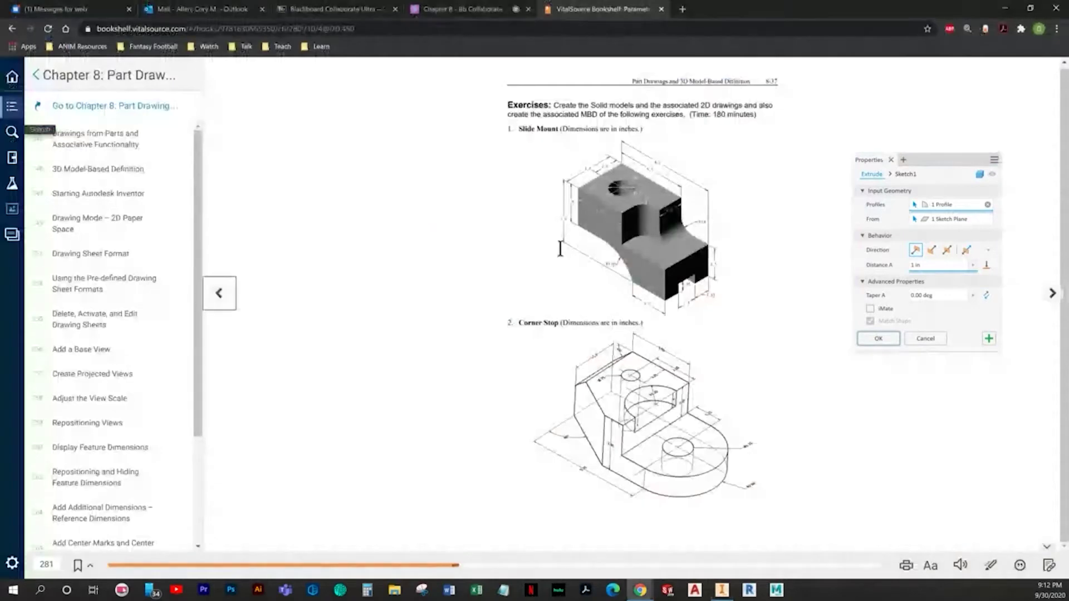
pyautogui.hotkey('alt', 'Tab')
pyautogui.click(947, 250)
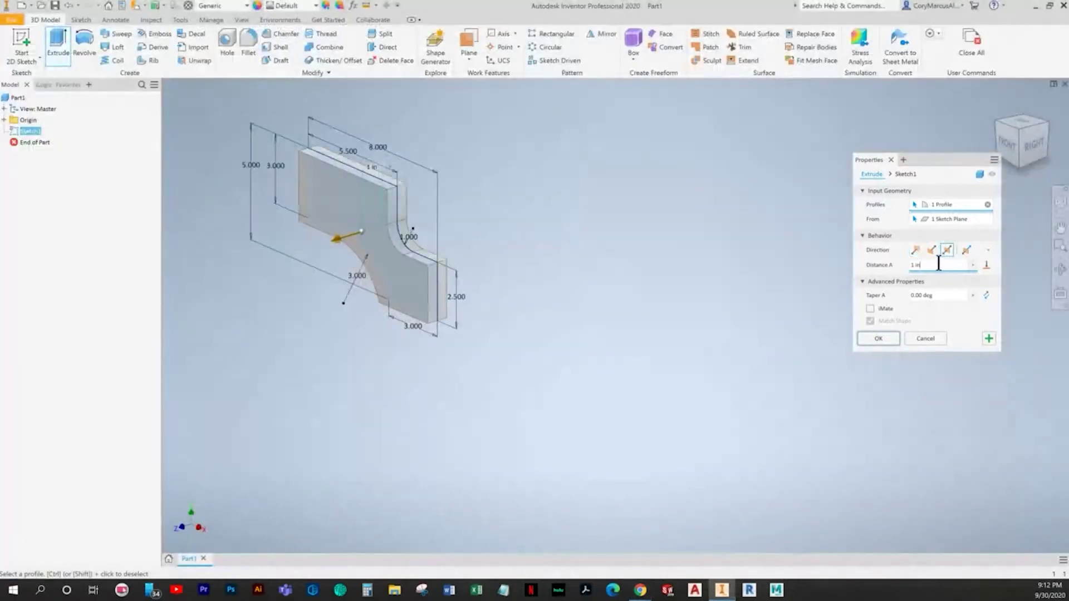
pyautogui.click(877, 339)
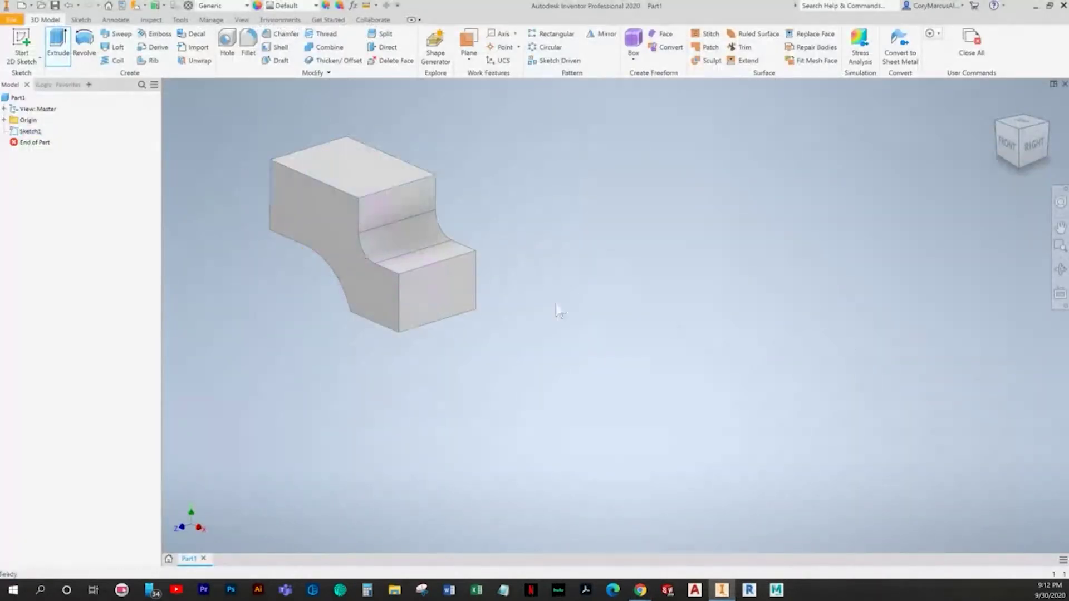
# Step: Start a new sketch on the body's upper top face and check the corner cutout in the Slide Mount drawing
pyautogui.click(26, 49)
pyautogui.click(451, 186)
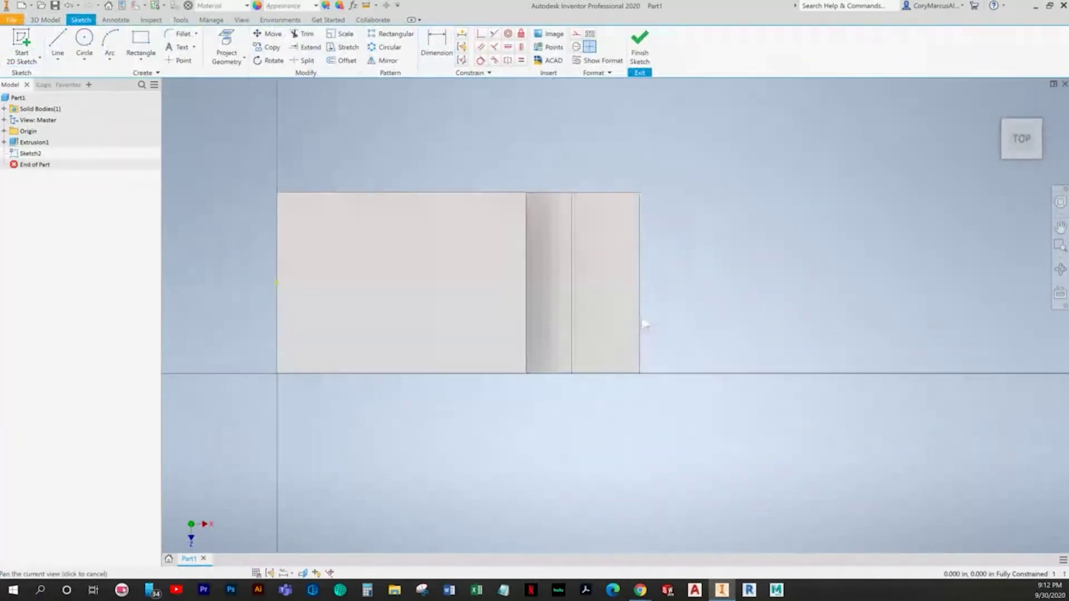
pyautogui.hotkey('alt', 'Tab')
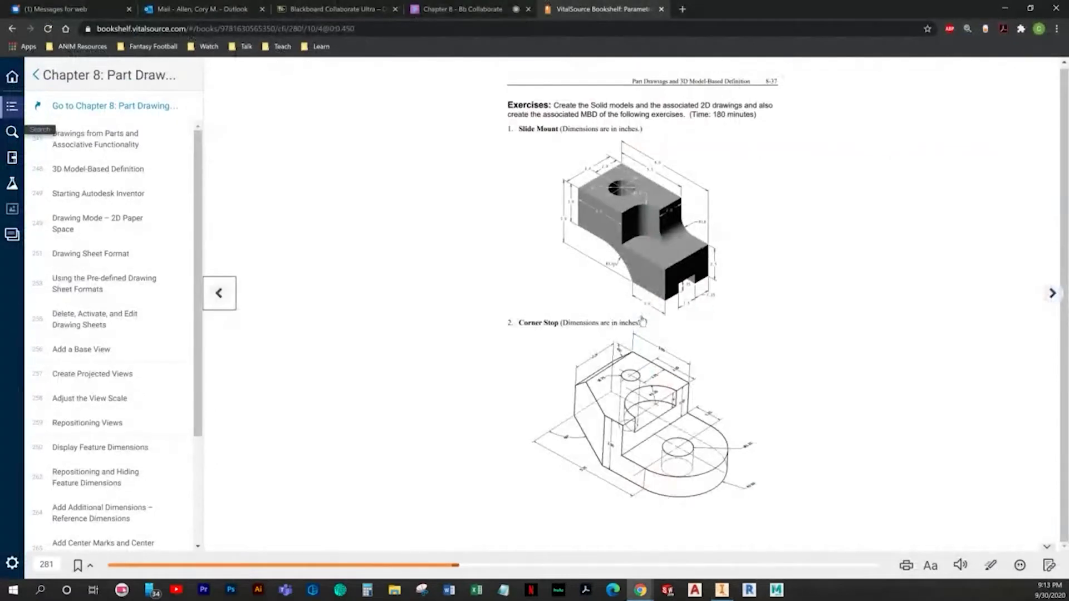
pyautogui.hotkey('alt', 'Tab')
# Step: Draw a closed rectangle of lines about 3.4 in wide, overlapping the body's front edge and the small concave arc
pyautogui.click(58, 43)
pyautogui.keyDown('shift'); pyautogui.moveTo(567, 327); pyautogui.dragTo(571, 303, button='middle'); pyautogui.keyUp('shift')
pyautogui.click(1013, 140)
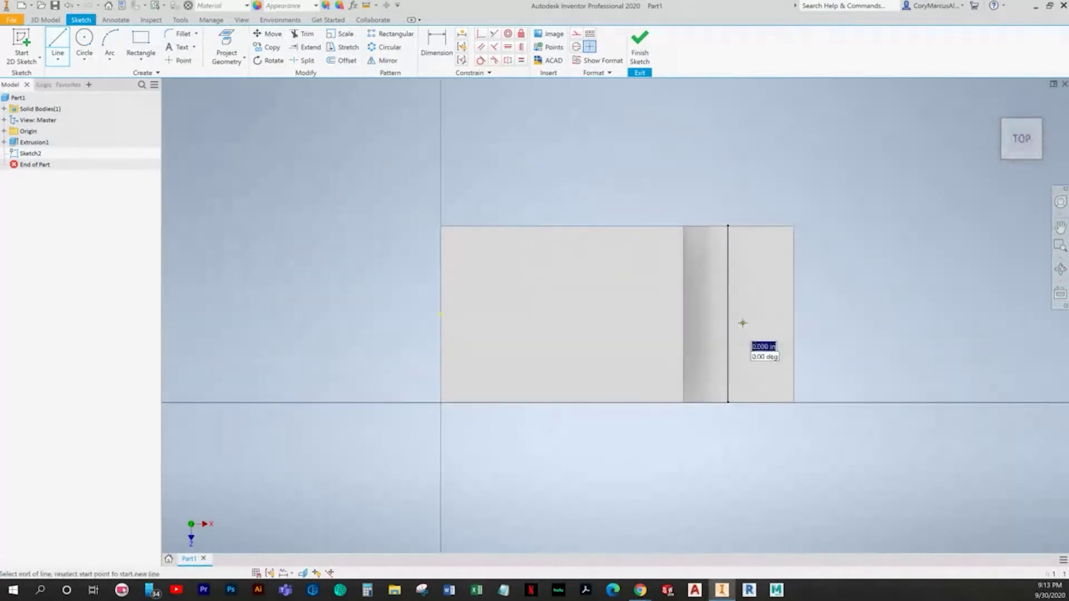
pyautogui.click(593, 323)
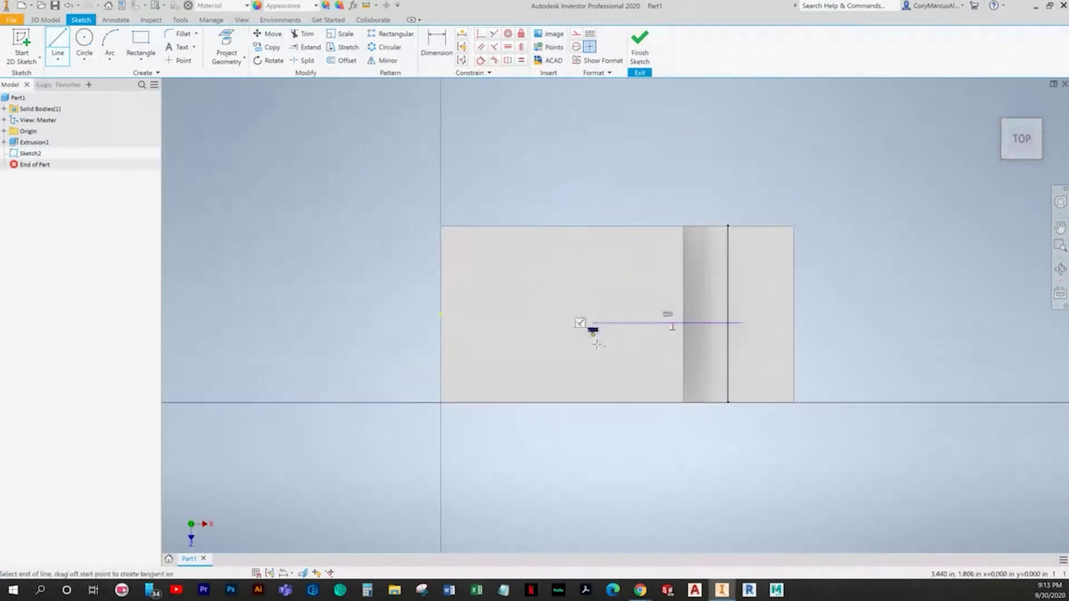
pyautogui.click(593, 424)
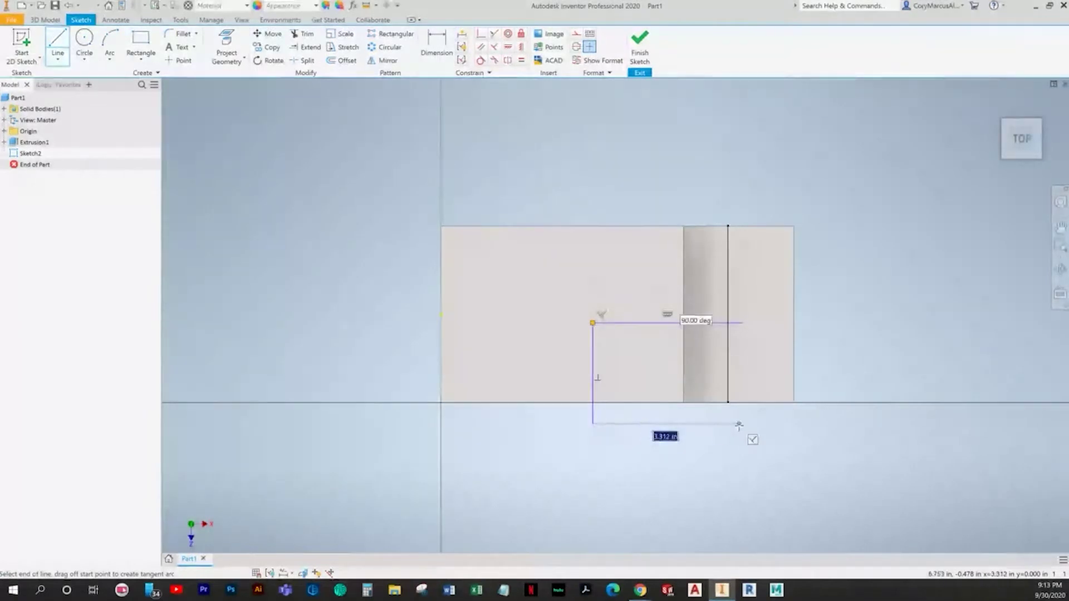
pyautogui.click(743, 423)
pyautogui.click(743, 323)
pyautogui.press('Escape')
pyautogui.scroll(5, 644, 280)
pyautogui.click(307, 34)
pyautogui.press('Escape')
pyautogui.scroll(-5, 532, 245)
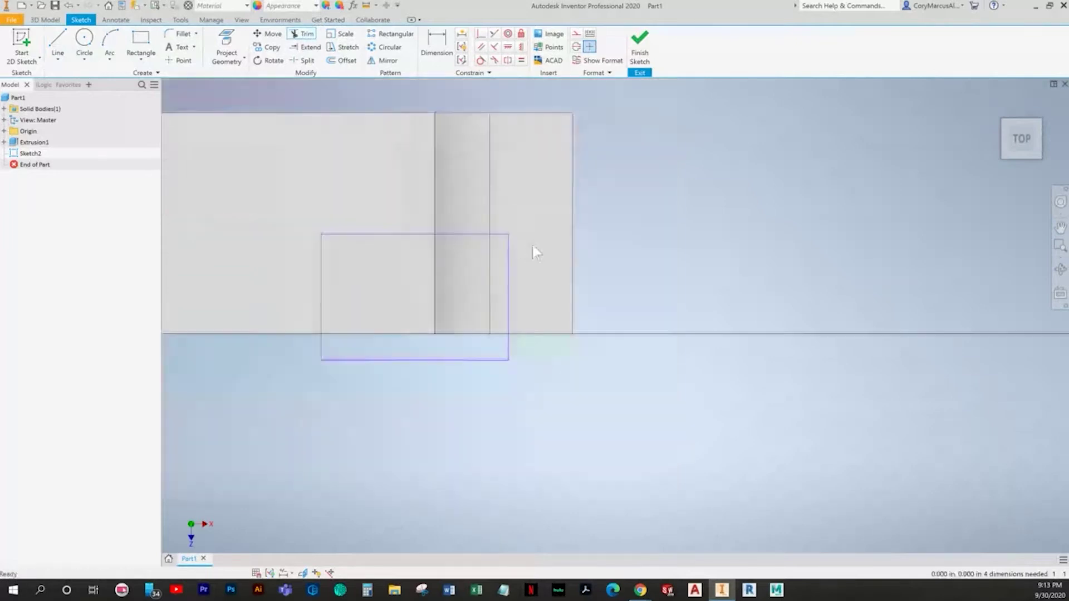
# Step: Make the rectangle's lower line collinear with the body's front edge and its right line collinear with the small arc's end edge
pyautogui.click(494, 34)
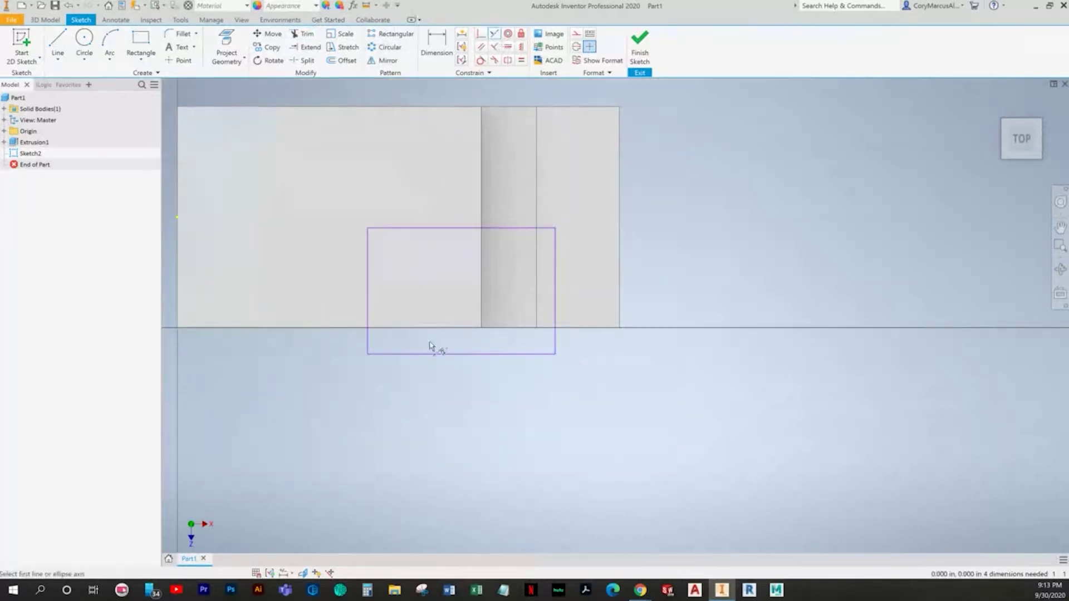
pyautogui.click(412, 329)
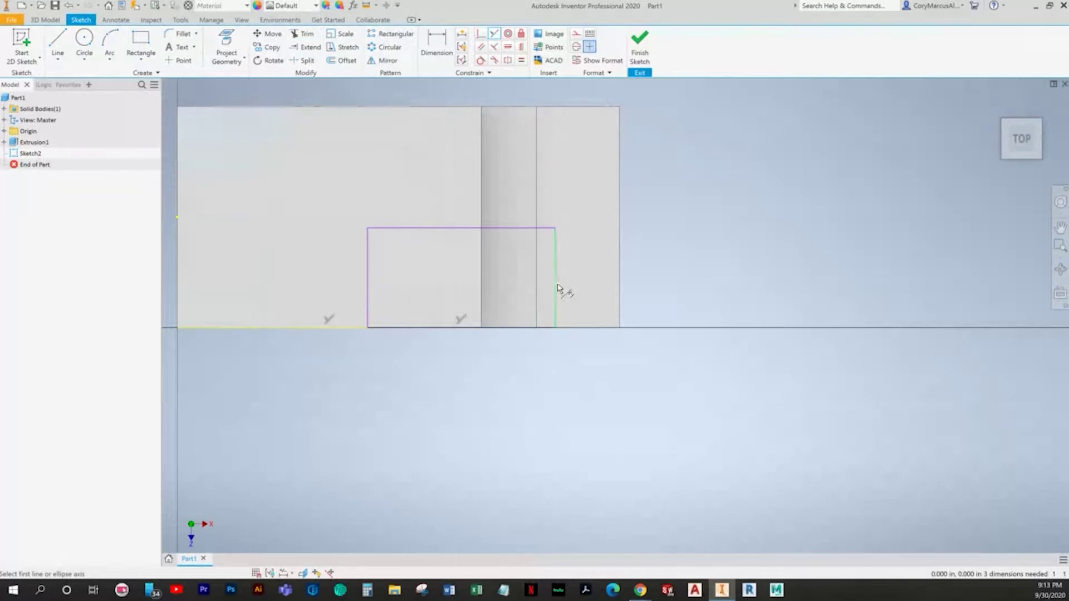
pyautogui.moveTo(535, 289)
pyautogui.keyDown('shift'); pyautogui.mouseDown(button='middle')
pyautogui.moveTo(538, 206)
pyautogui.moveTo(532, 239)
pyautogui.moveTo(568, 367)
pyautogui.mouseUp(button='middle'); pyautogui.keyUp('shift')
pyautogui.press('Escape')
pyautogui.scroll(-3, 545, 264)
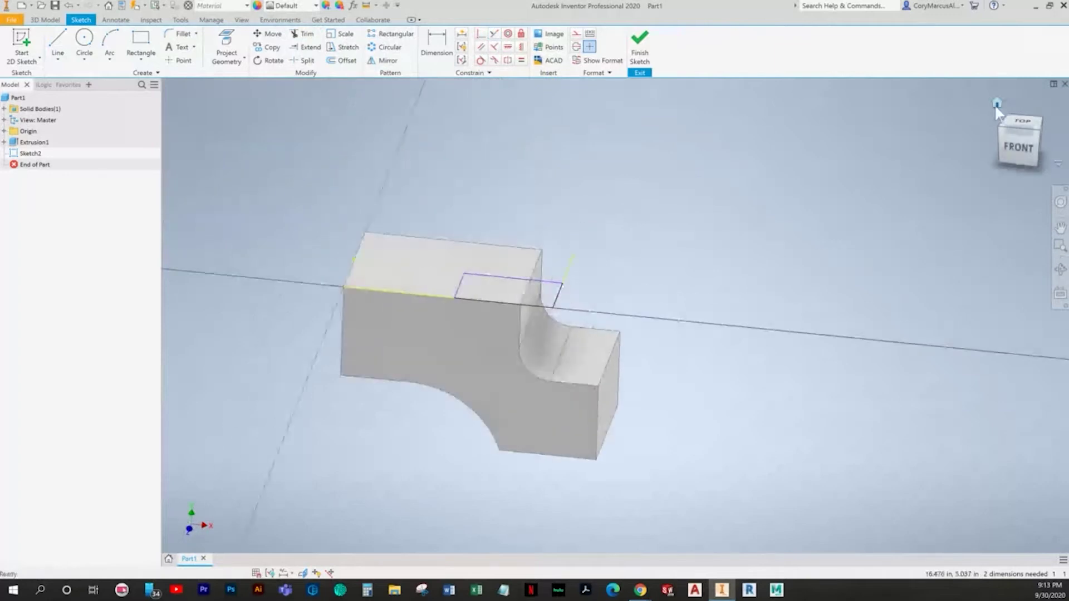
pyautogui.click(1024, 122)
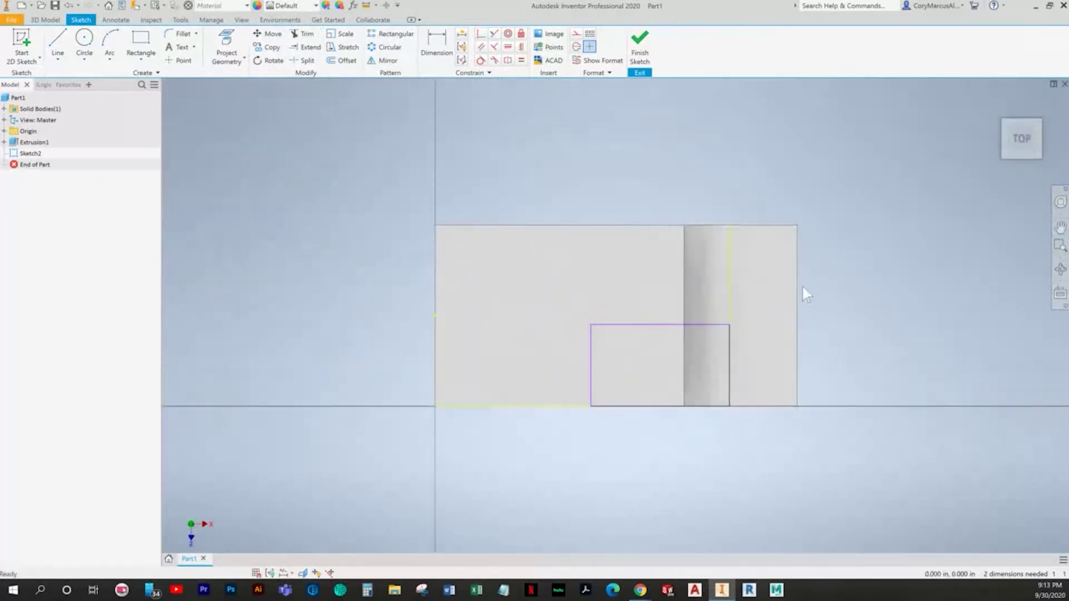
# Step: Dimension the distance from the body's left edge to the rectangle's left line as 4 in, following the Slide Mount drawing
pyautogui.hotkey('alt', 'Tab')
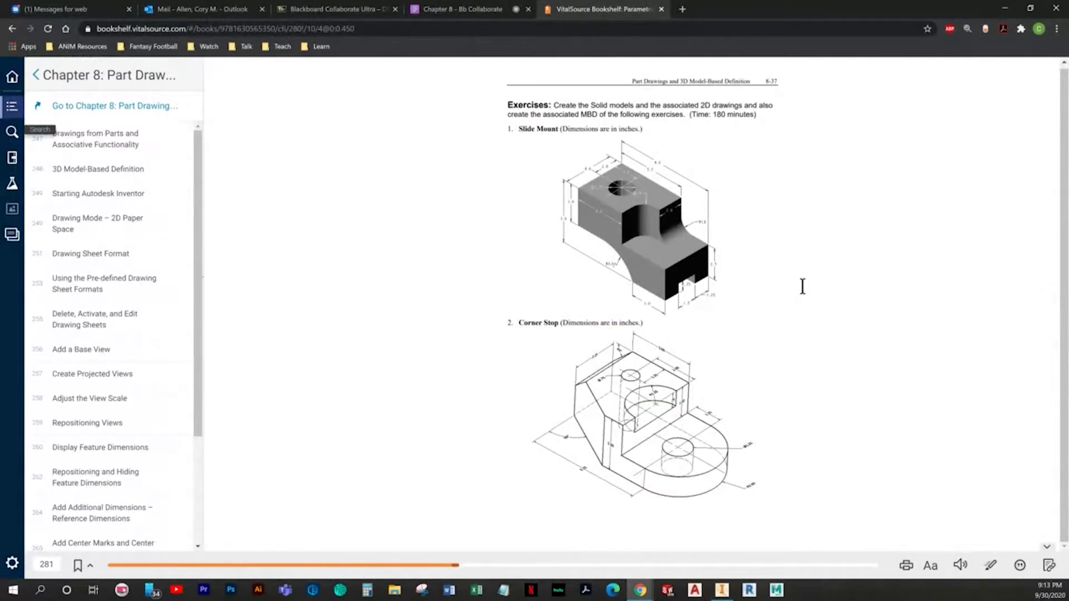
pyautogui.hotkey('alt', 'Tab')
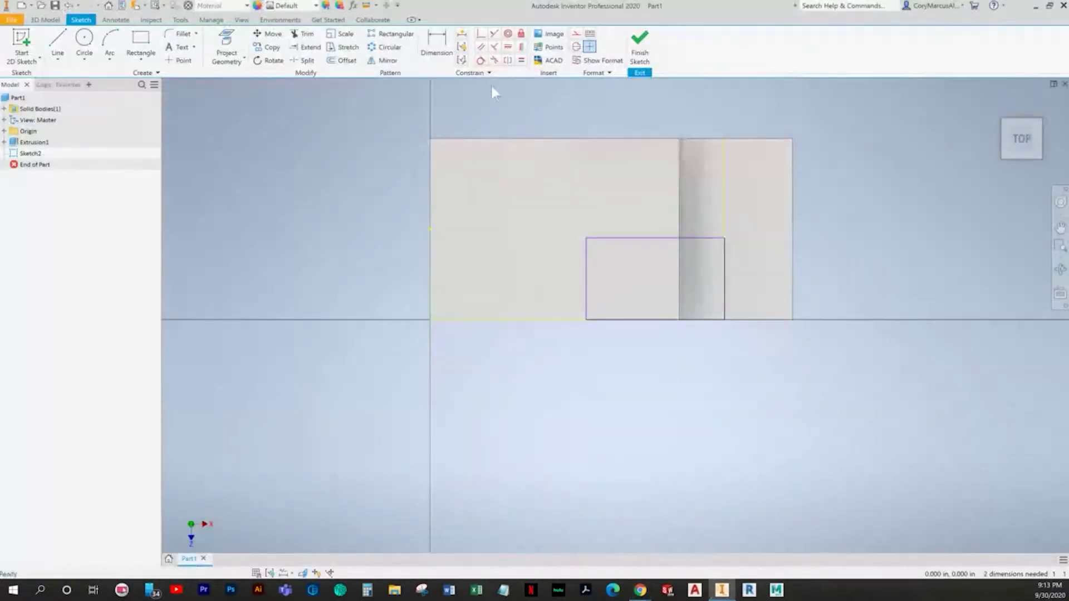
pyautogui.hotkey('alt', 'Tab')
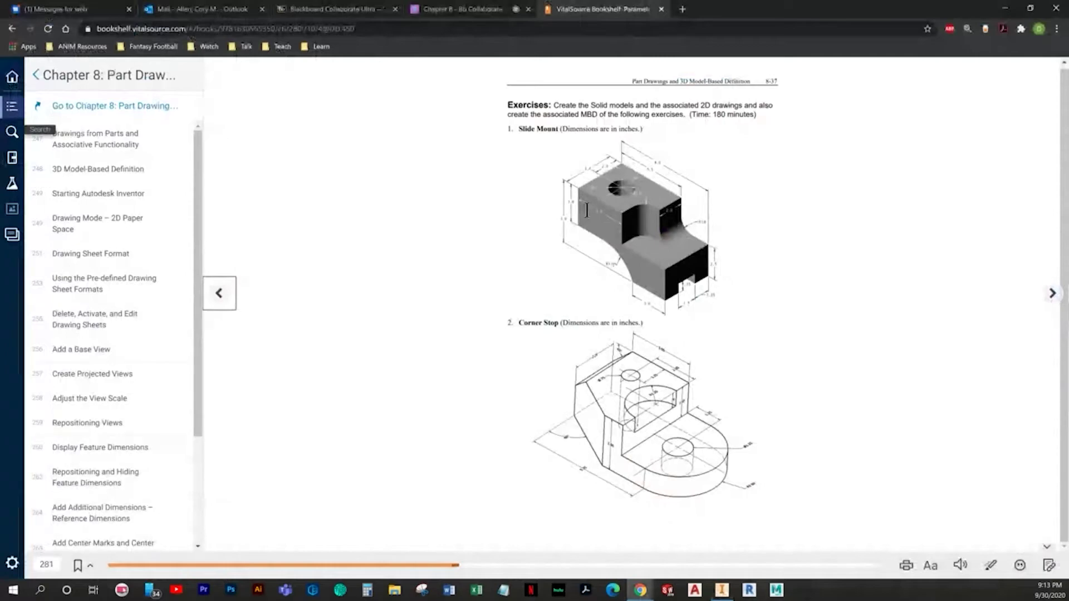
pyautogui.hotkey('alt', 'Tab')
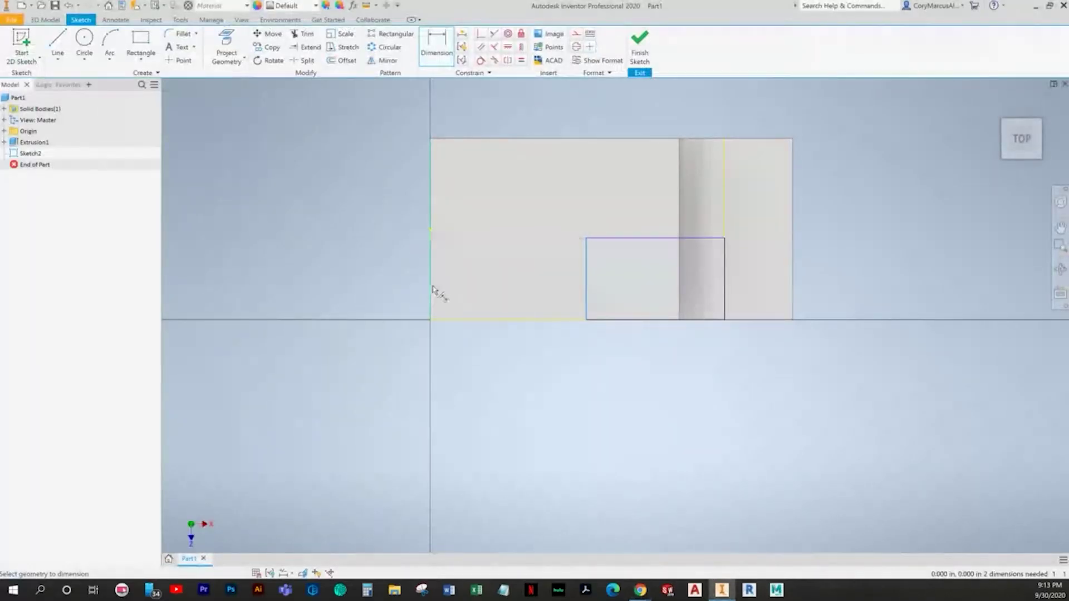
pyautogui.click(535, 382)
pyautogui.write('4')
pyautogui.press('Return')
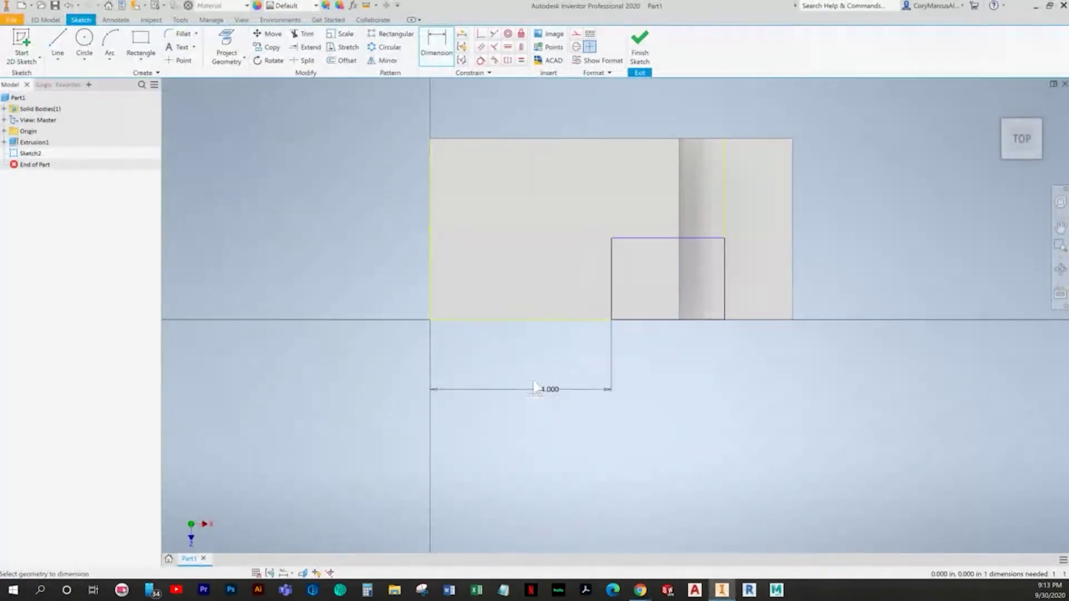
# Step: Fillet the rectangle's upper-left corner with a 1 in radius and compare it with the Slide Mount drawing
pyautogui.click(178, 35)
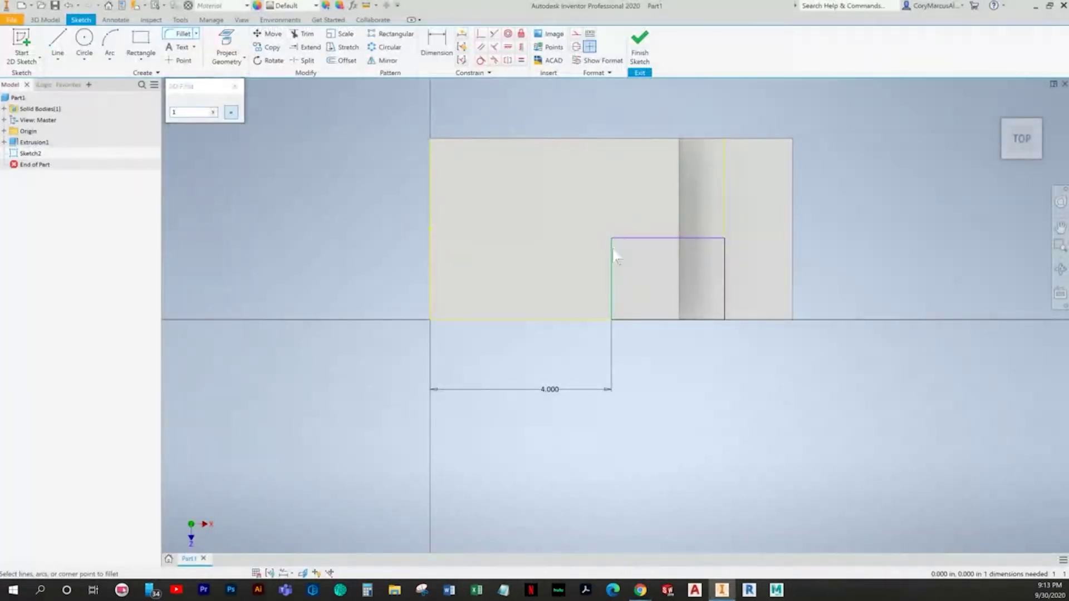
pyautogui.click(633, 240)
pyautogui.hotkey('alt', 'Tab')
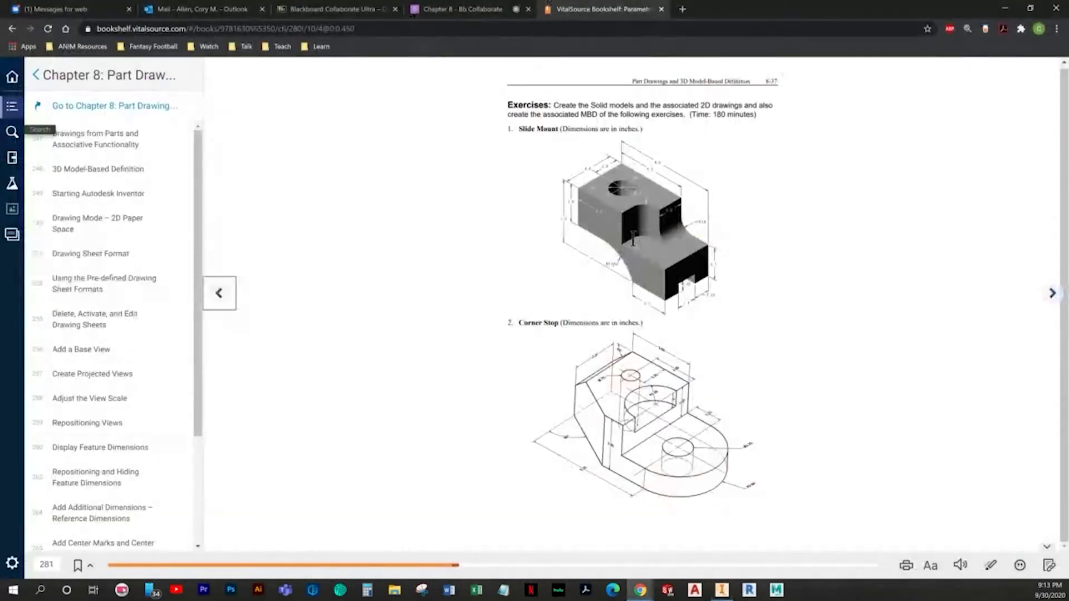
pyautogui.hotkey('alt', 'Tab')
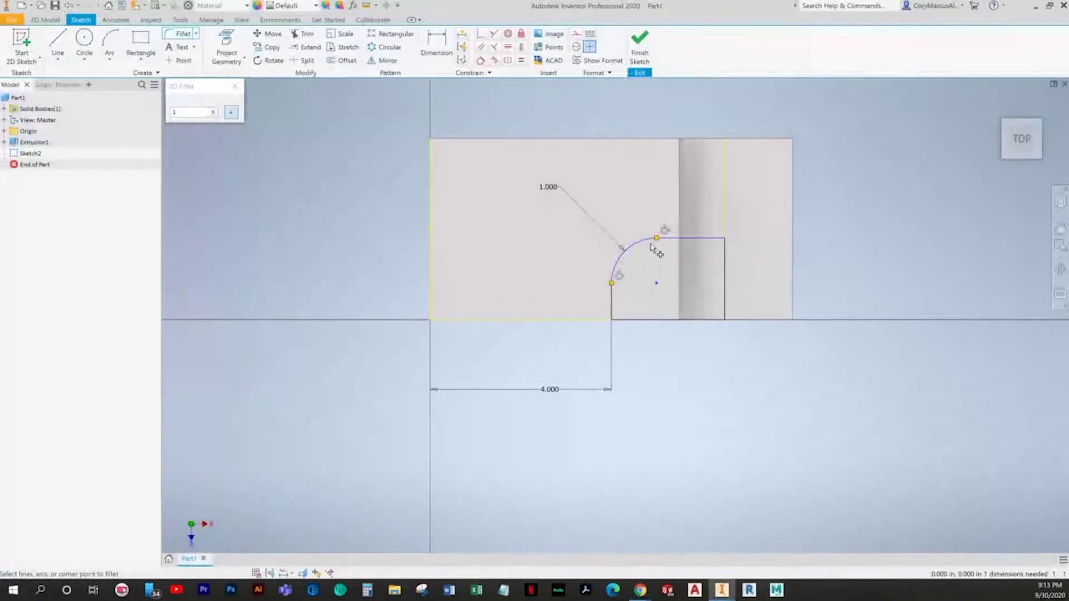
pyautogui.hotkey('alt', 'Tab')
pyautogui.hotkey('alt', 'Tab')
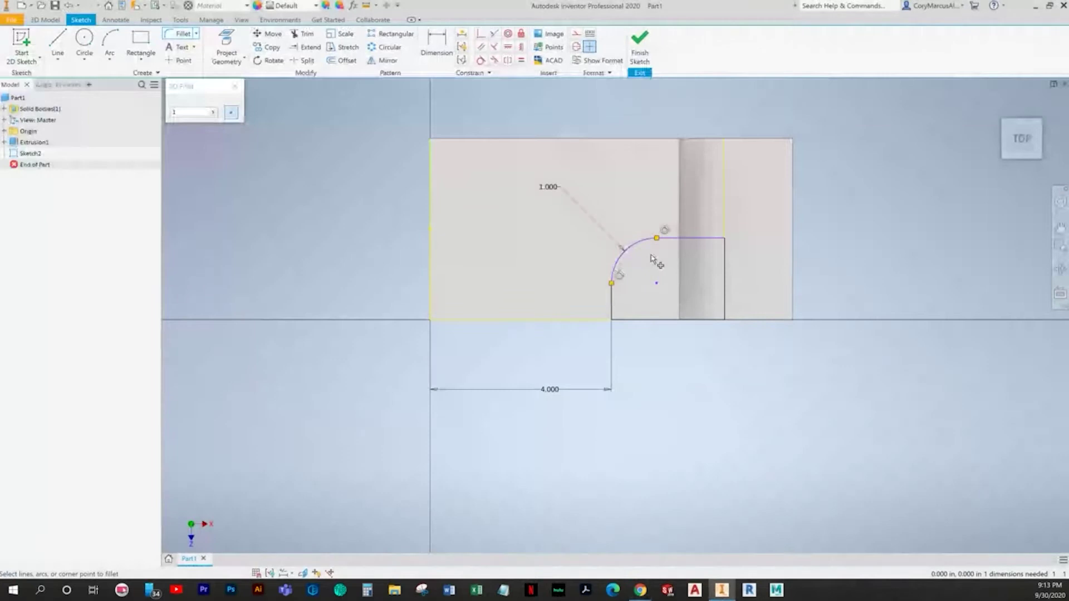
# Step: Dimension the cutout profile's upper line 2 in from the body's back edge, following the Slide Mount drawing
pyautogui.moveTo(651, 255); pyautogui.dragTo(536, 282, button='middle')
pyautogui.press('Escape')
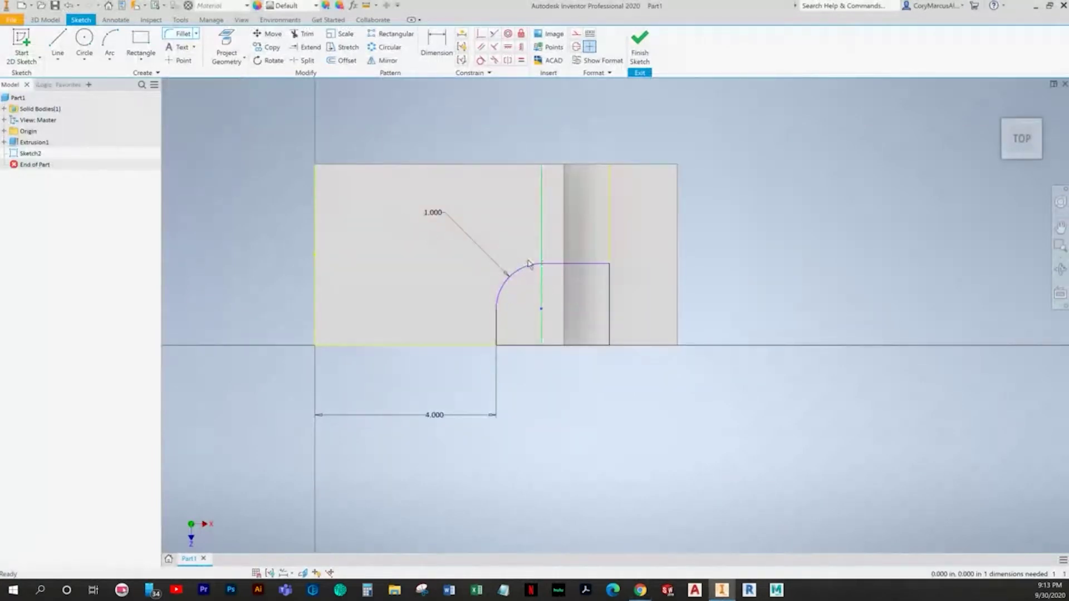
pyautogui.hotkey('alt', 'Tab')
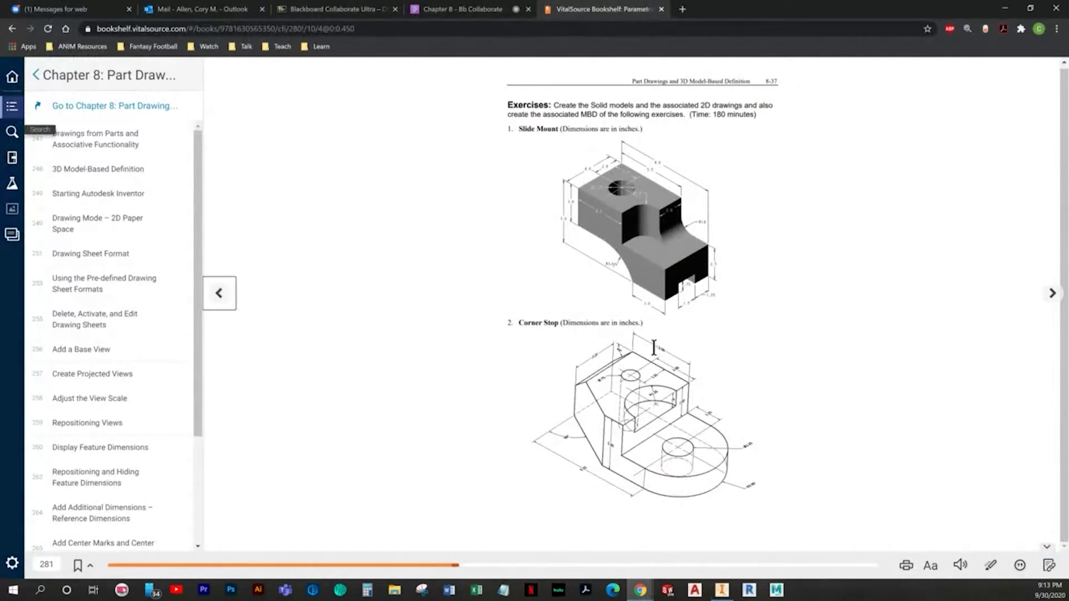
pyautogui.hotkey('alt', 'Tab')
pyautogui.moveTo(643, 323); pyautogui.dragTo(603, 333, button='middle')
pyautogui.click(437, 51)
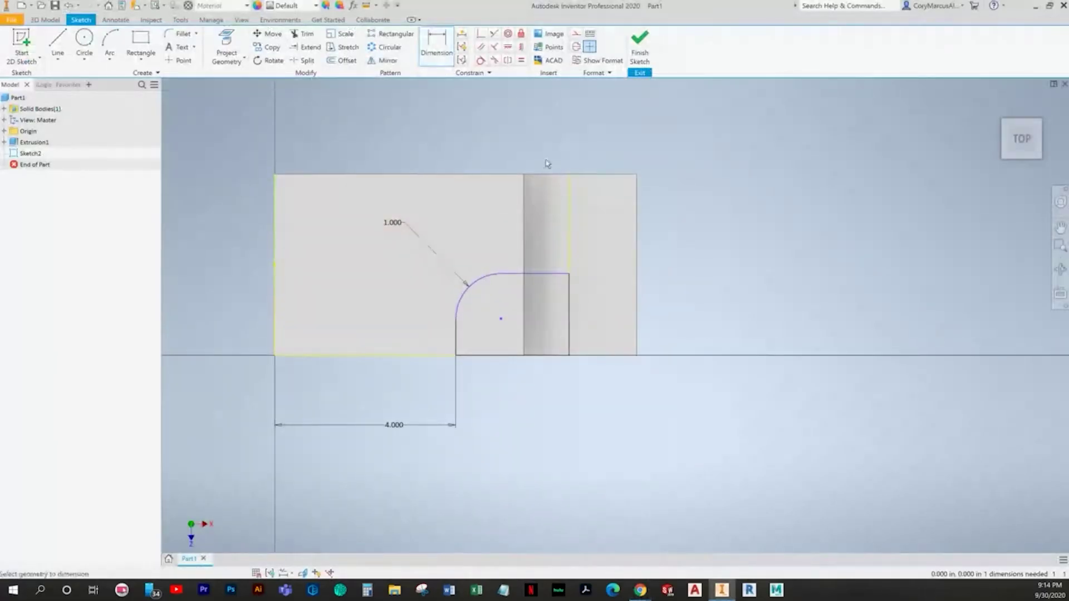
pyautogui.click(555, 277)
pyautogui.click(563, 177)
pyautogui.click(718, 229)
pyautogui.write('2')
pyautogui.hotkey('alt', 'Tab')
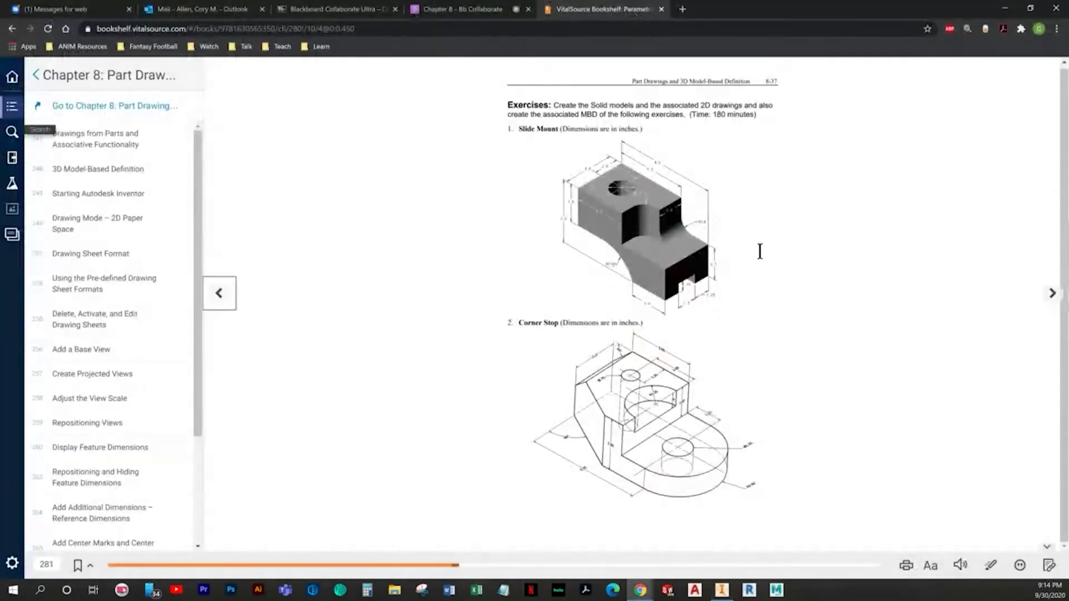
pyautogui.hotkey('alt', 'Tab')
# Step: Finish the sketch and cut the filleted profile down to the lower step's top face
pyautogui.click(639, 38)
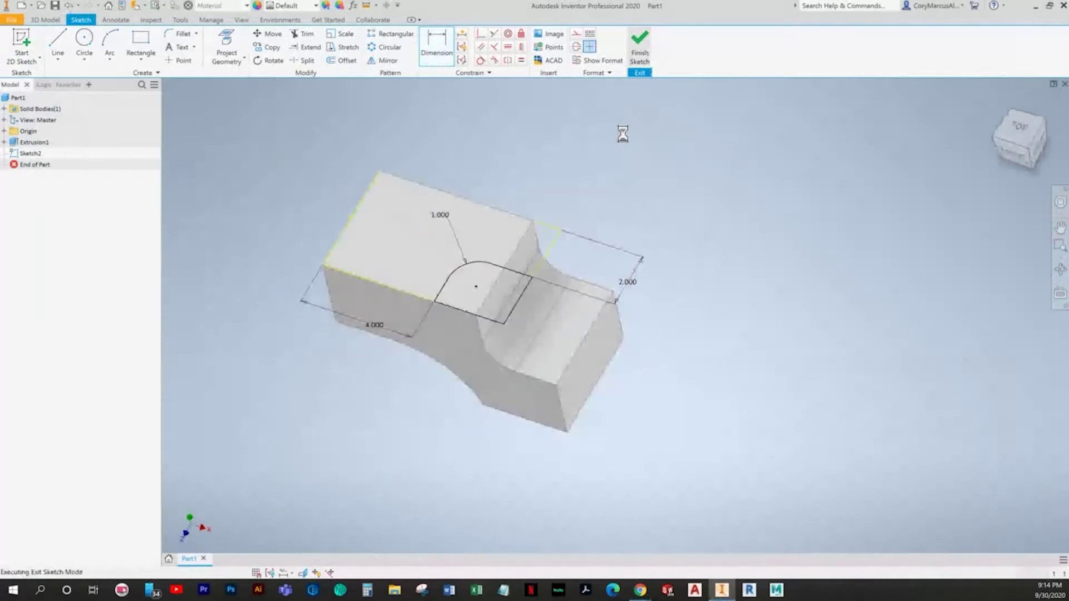
pyautogui.click(58, 45)
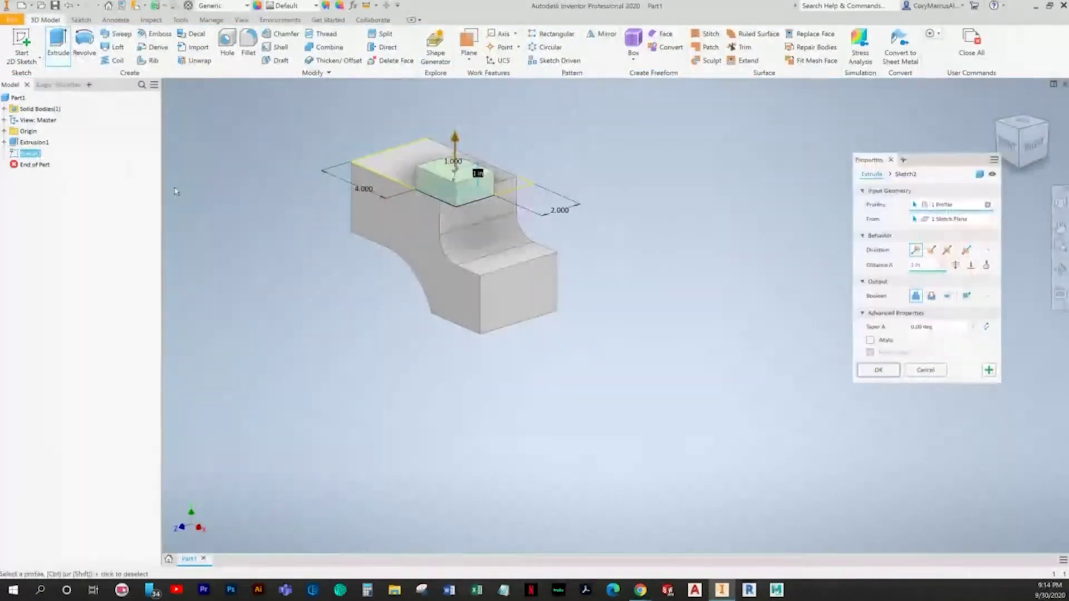
pyautogui.click(932, 296)
pyautogui.click(491, 257)
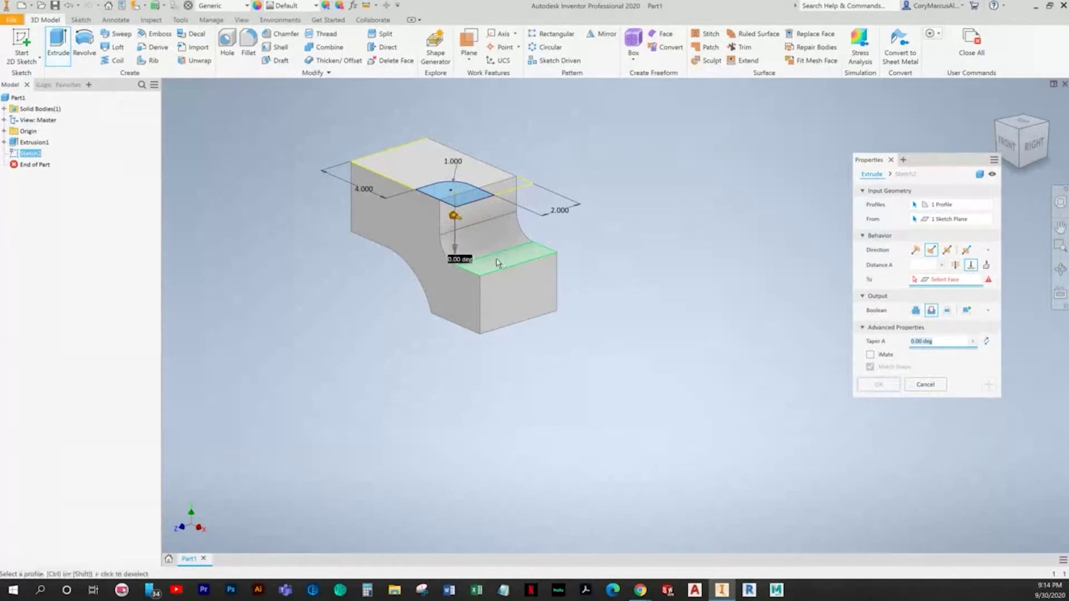
pyautogui.click(894, 385)
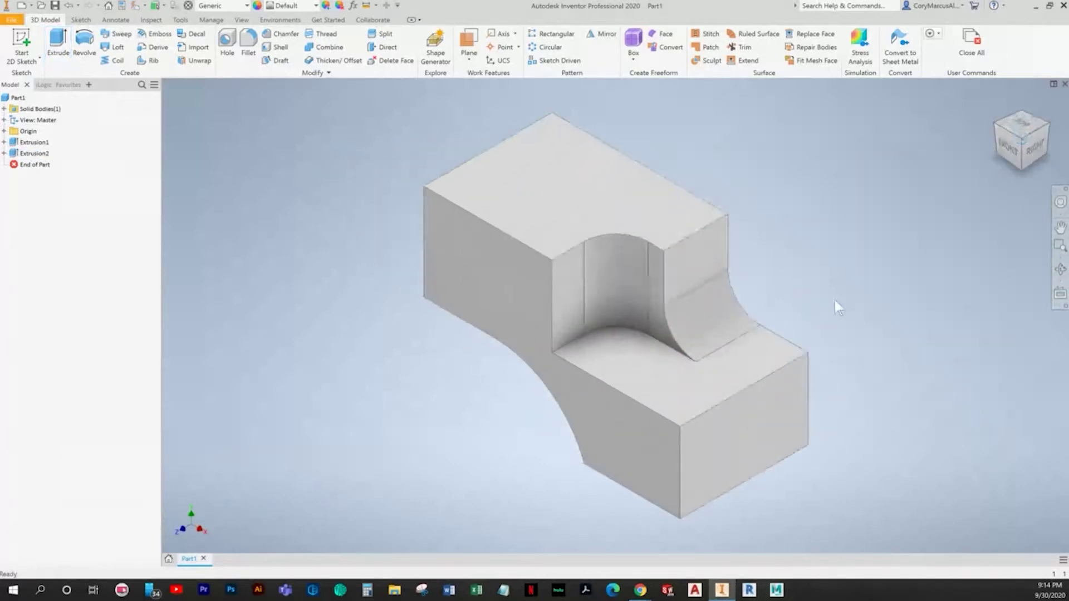
# Step: Start a sketch on the body's right end face and draw a rectangle about 0.8 in high straddling its lower edge
pyautogui.hotkey('alt', 'Tab')
pyautogui.hotkey('alt', 'Tab')
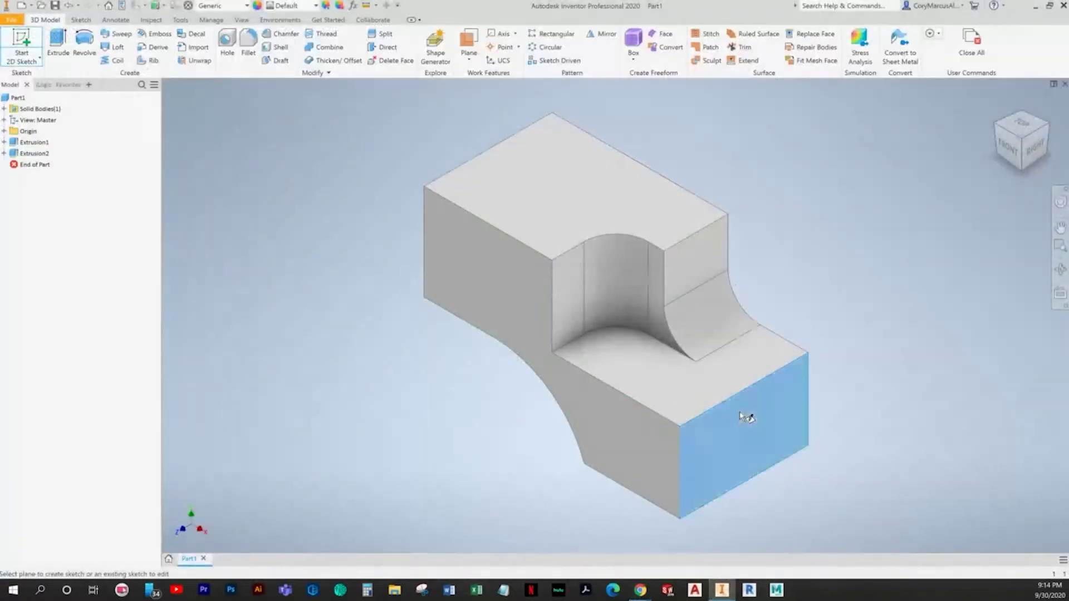
pyautogui.click(747, 416)
pyautogui.click(141, 44)
pyautogui.click(413, 387)
pyautogui.click(488, 349)
pyautogui.press('Escape')
# Step: Dimension the slot rectangle's width as 1.5 in, following the Slide Mount drawing
pyautogui.click(446, 42)
pyautogui.click(455, 349)
pyautogui.click(454, 329)
pyautogui.hotkey('alt', 'Tab')
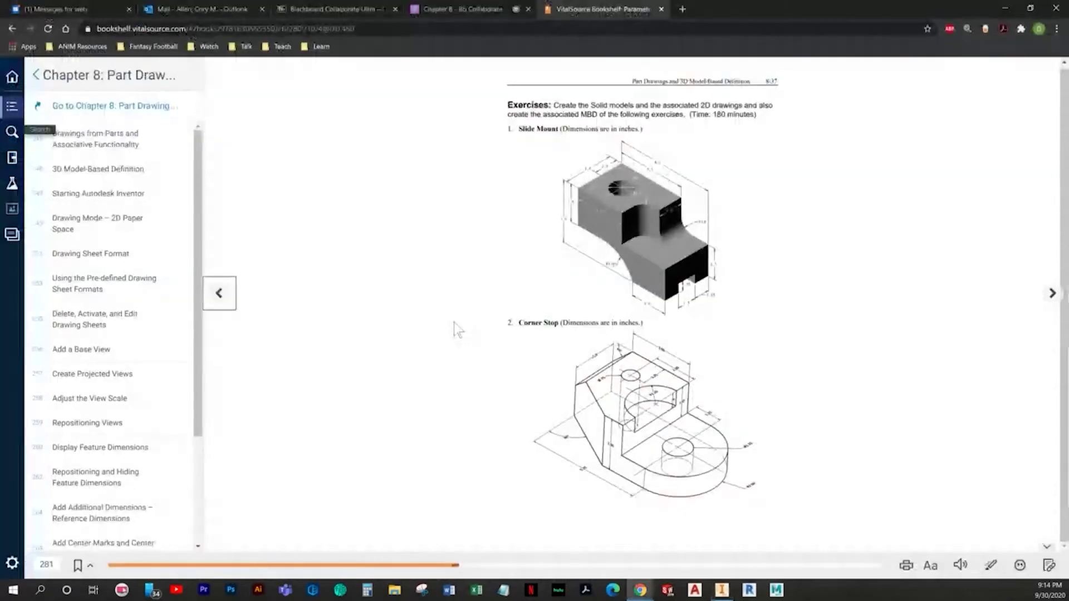
pyautogui.hotkey('alt', 'Tab')
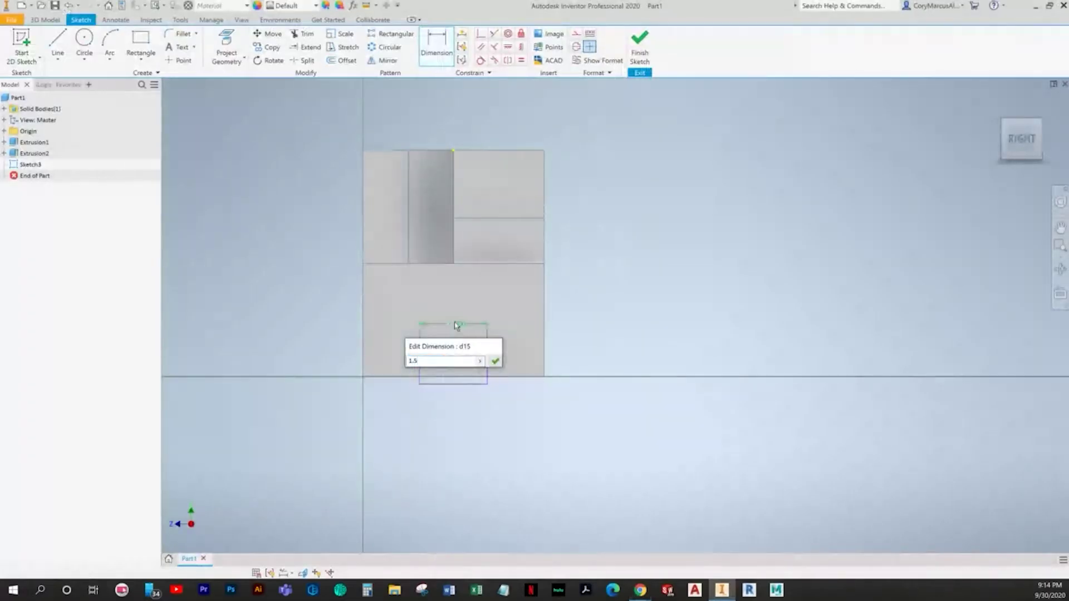
pyautogui.write('1.5')
pyautogui.press('Return')
# Step: Dimension the rectangle's right line 1.25 in from the face's right edge and set the rectangle's height to 0.75 in
pyautogui.click(487, 361)
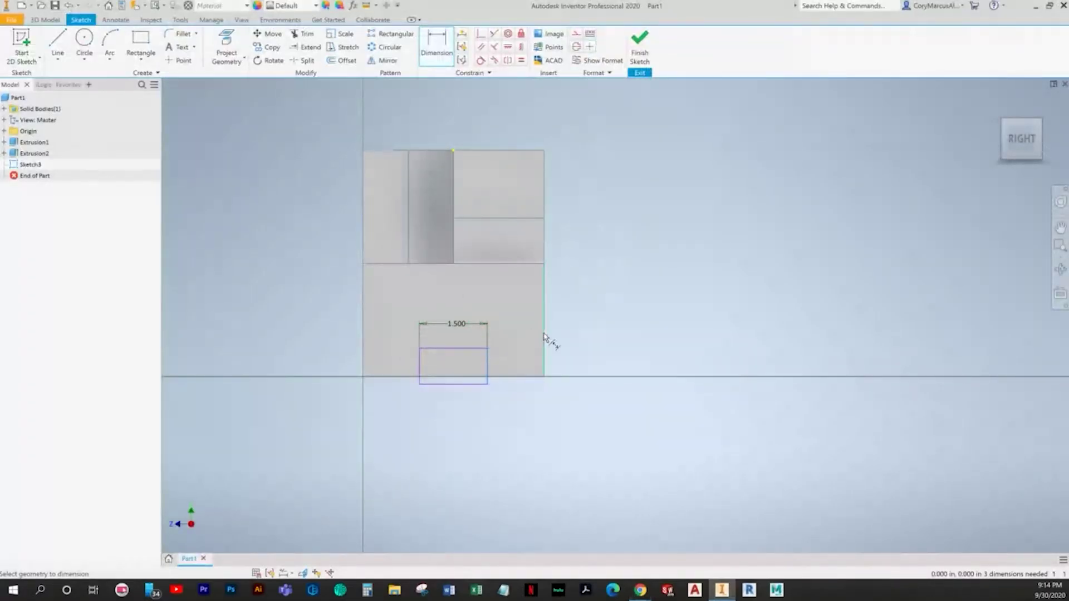
pyautogui.click(513, 330)
pyautogui.press('Return')
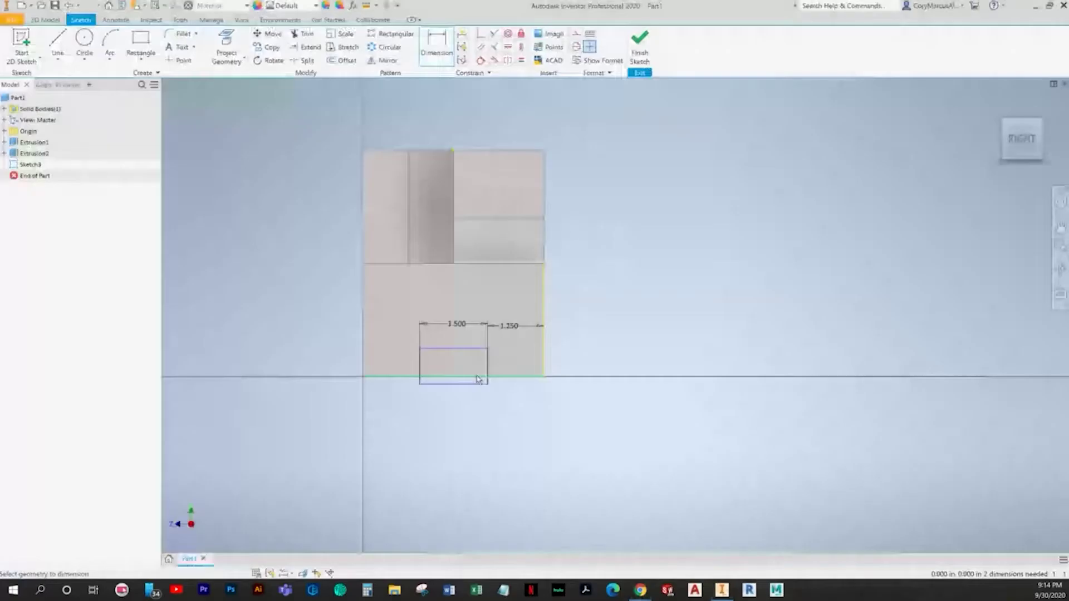
pyautogui.click(420, 367)
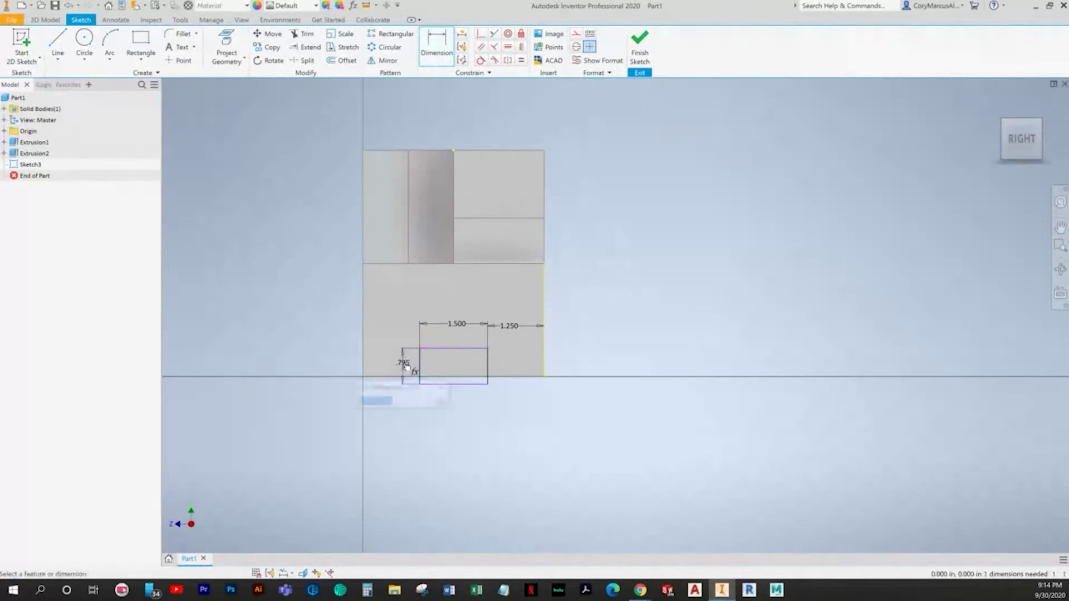
pyautogui.click(403, 363)
pyautogui.write('.75')
pyautogui.press('Return')
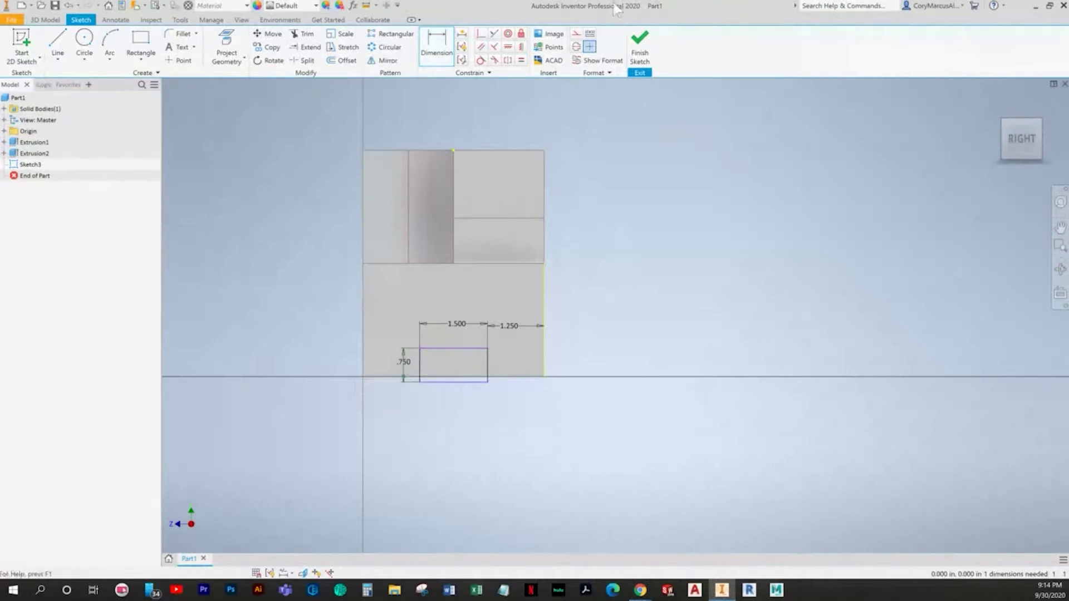
# Step: Make the rectangle's lower line collinear with the body's bottom edge and finish the sketch
pyautogui.click(494, 33)
pyautogui.click(483, 382)
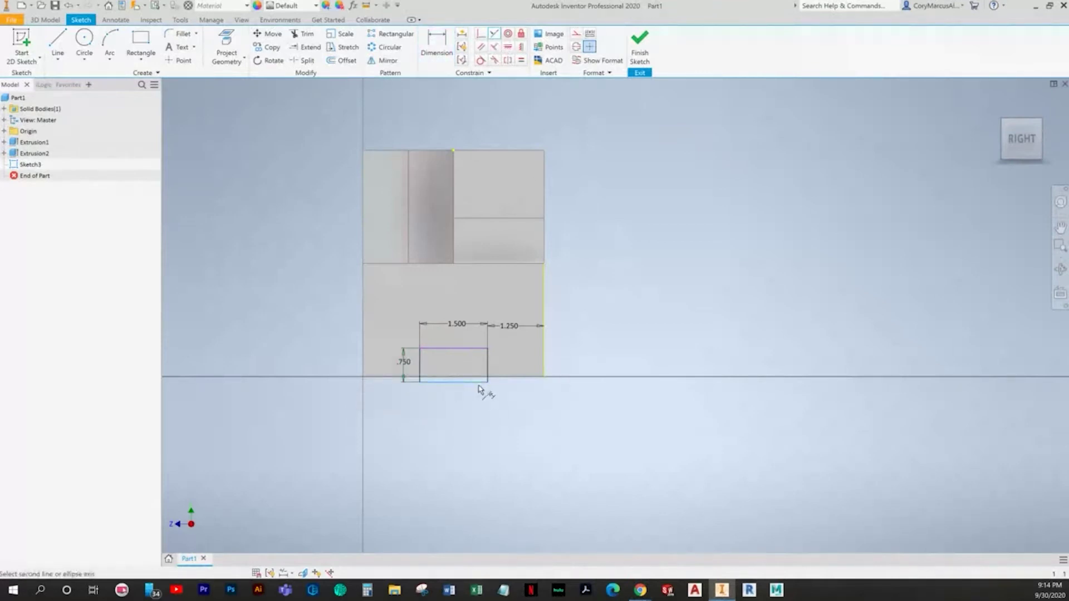
pyautogui.click(510, 377)
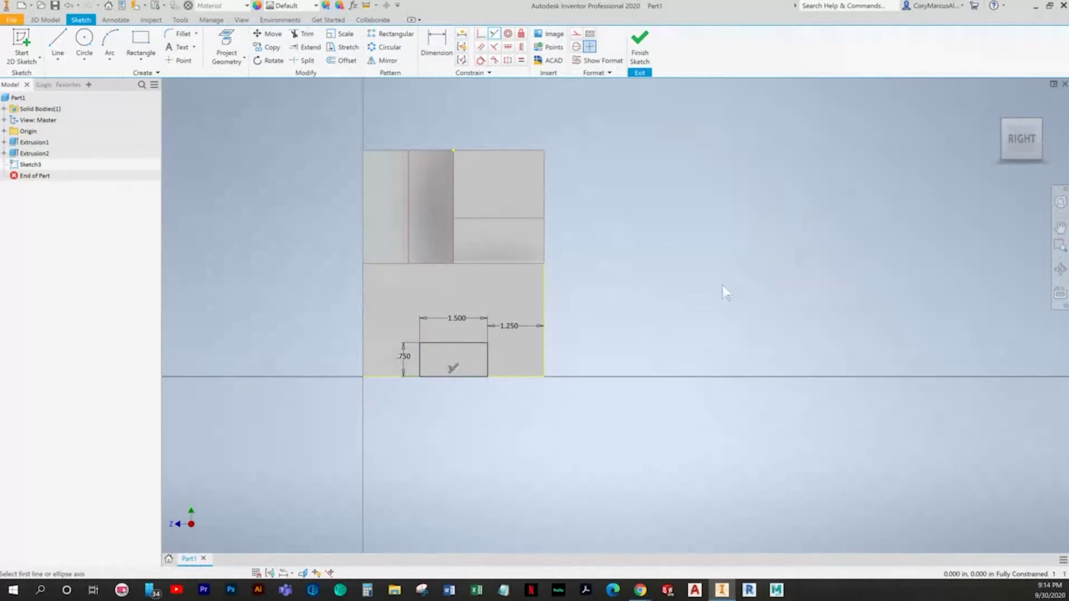
pyautogui.press('Escape')
pyautogui.click(574, 34)
pyautogui.click(640, 46)
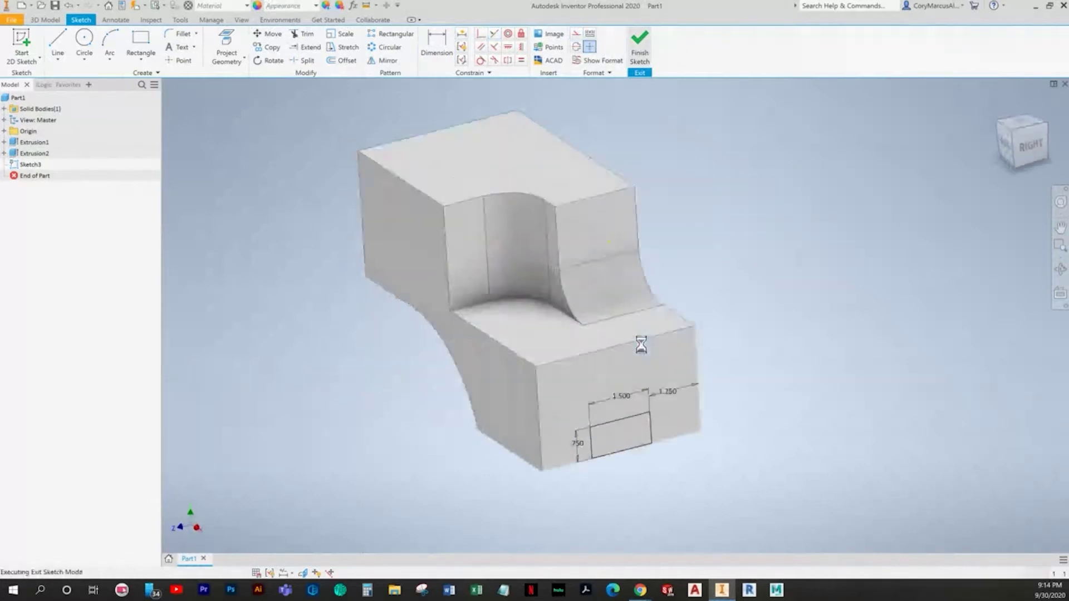
# Step: Extrude the rectangle as a cut through all to form the slot along the body's underside
pyautogui.click(58, 41)
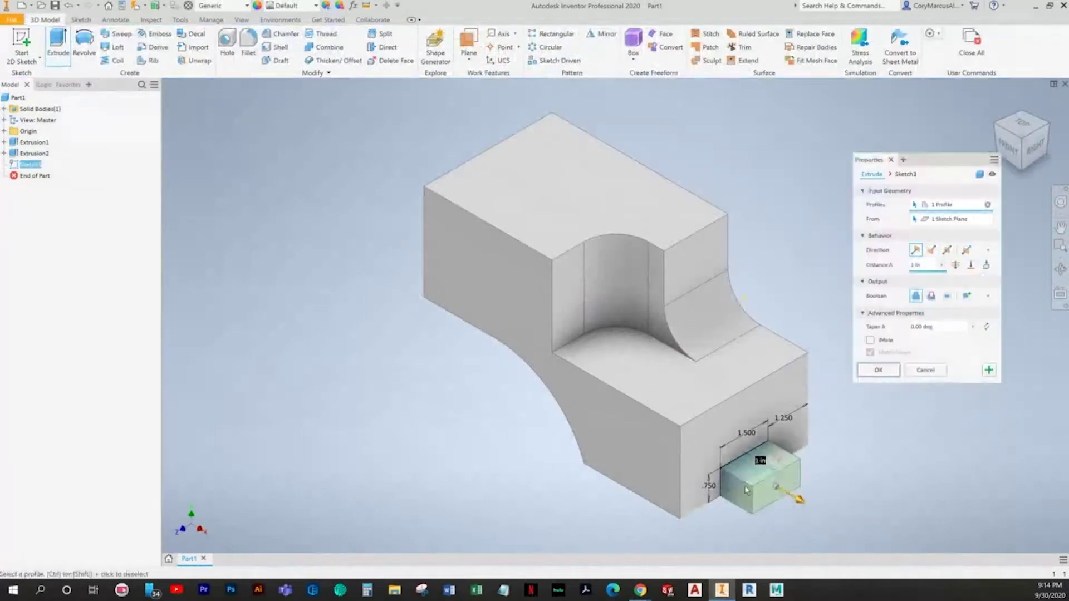
pyautogui.click(956, 265)
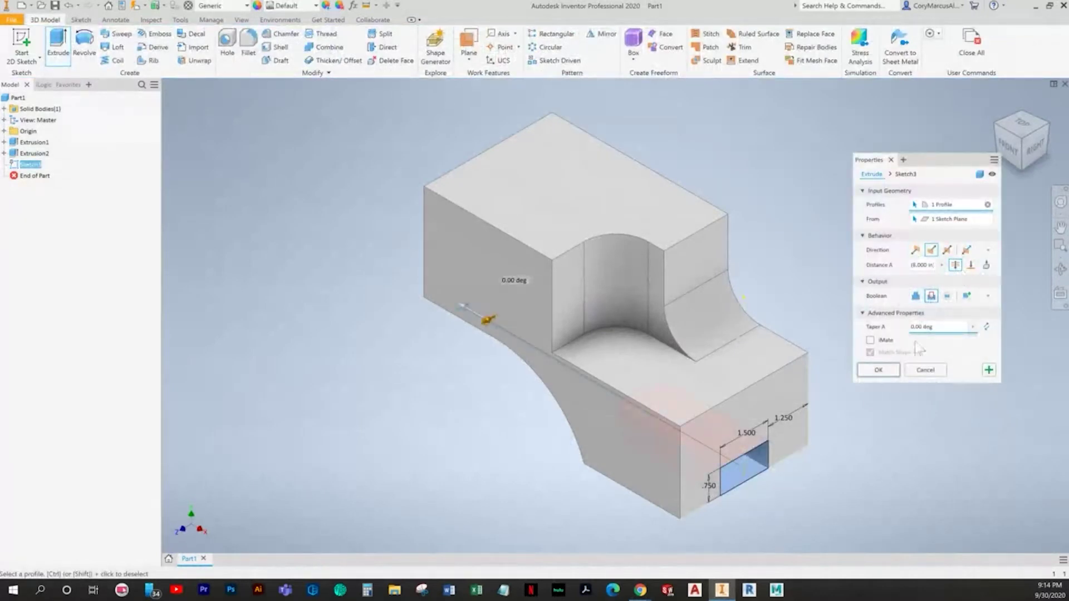
pyautogui.click(884, 372)
pyautogui.moveTo(901, 459); pyautogui.dragTo(800, 468, button='middle')
# Step: Start a sketch on the body's upper top face, square up the view, and draw a circle about 1.27 in in diameter
pyautogui.hotkey('alt', 'Tab')
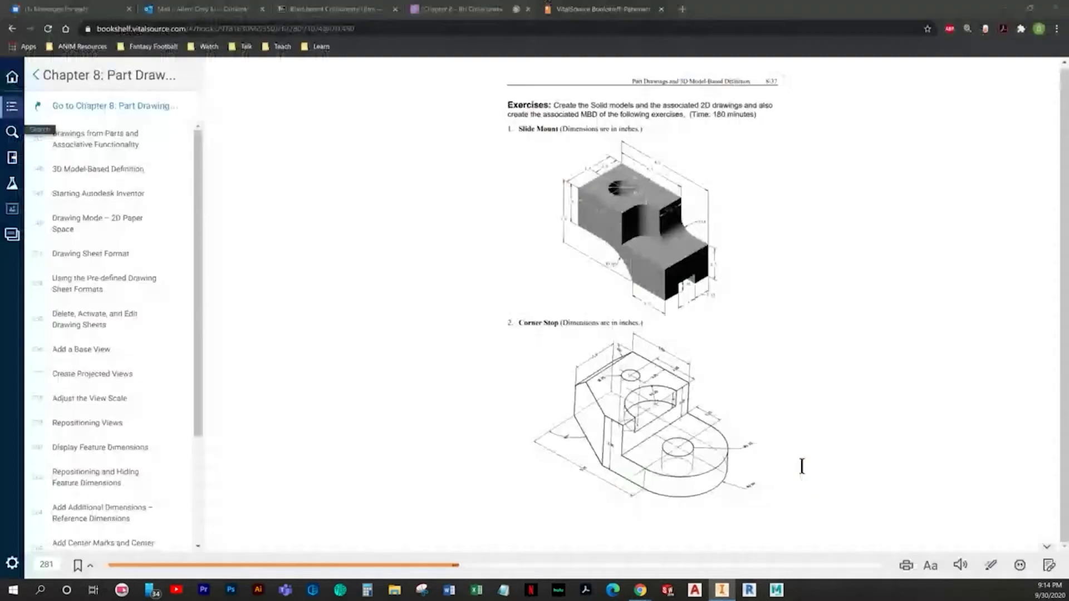
pyautogui.hotkey('alt', 'Tab')
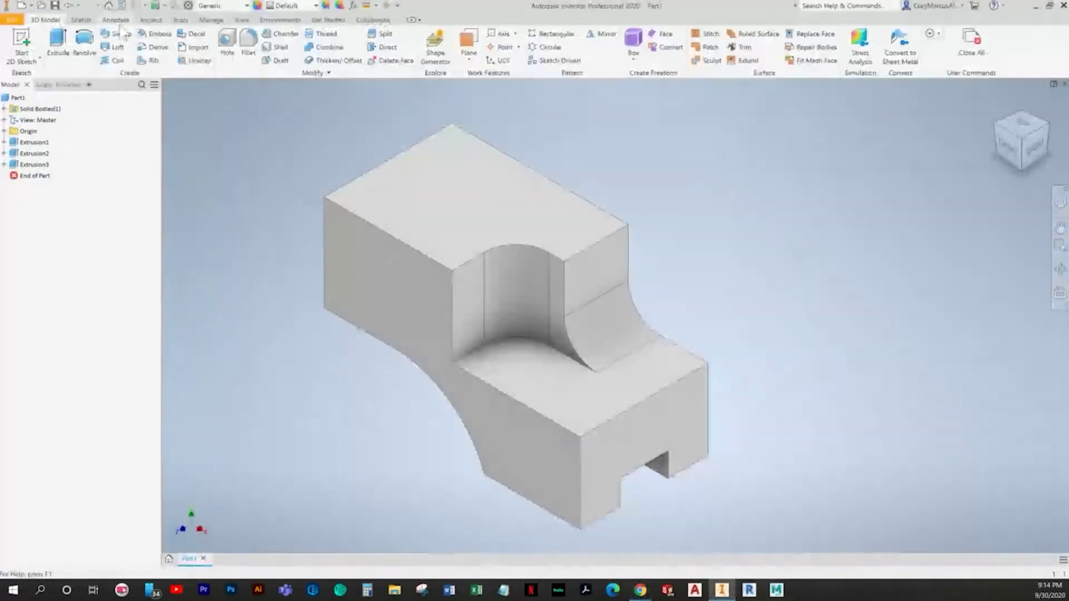
pyautogui.click(21, 45)
pyautogui.click(478, 201)
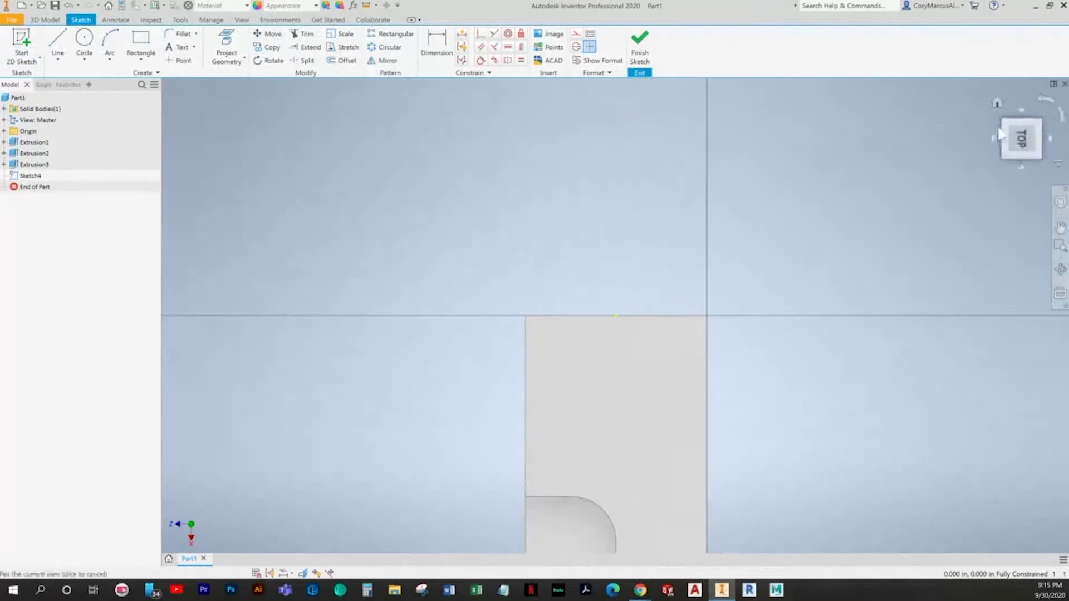
pyautogui.click(1041, 104)
pyautogui.click(84, 39)
pyautogui.click(526, 300)
pyautogui.click(510, 276)
# Step: Dimension the circle's diameter as 1.75 in, following the Slide Mount drawing
pyautogui.press('d')
pyautogui.click(555, 290)
pyautogui.click(558, 282)
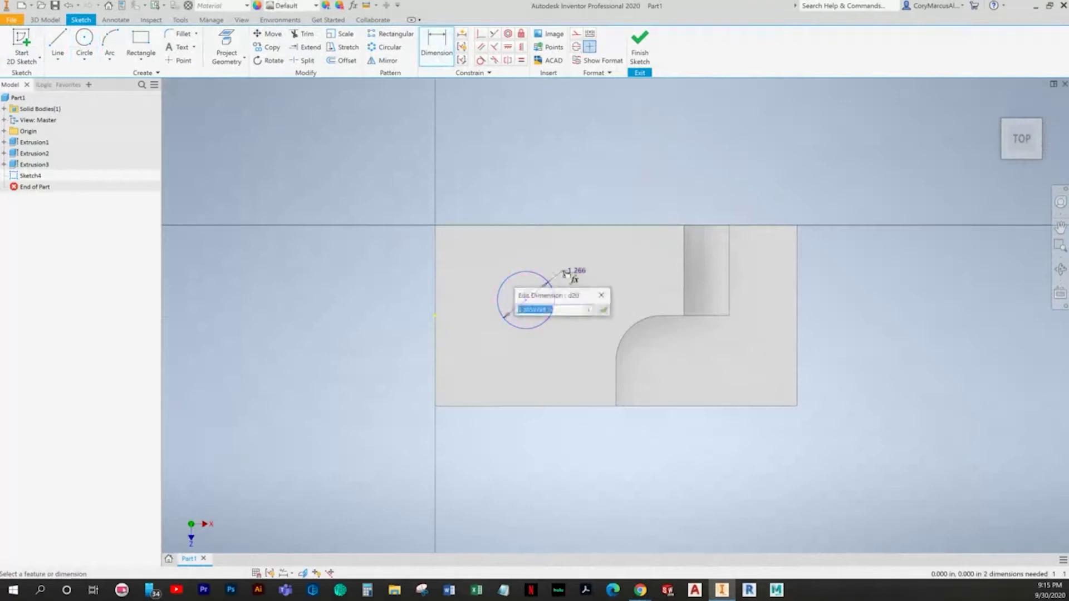
pyautogui.hotkey('alt', 'Tab')
pyautogui.hotkey('alt', 'Tab')
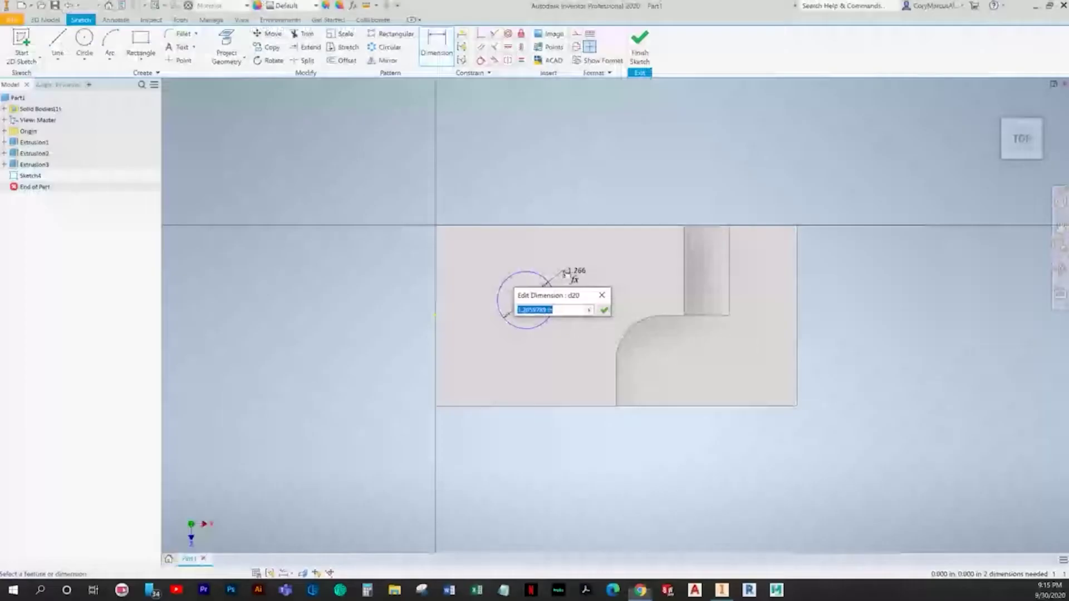
pyautogui.write('1.7')
pyautogui.press('Return')
# Step: Dimension the circle's center 2 in from the body's back edge, checking the Slide Mount drawing
pyautogui.hotkey('alt', 'Tab')
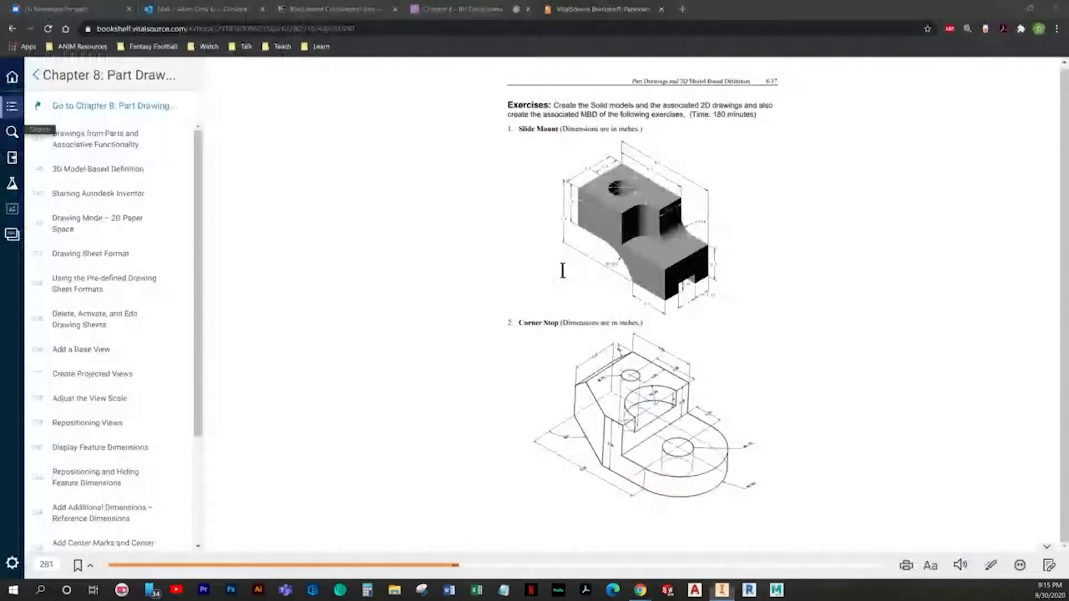
pyautogui.hotkey('alt', 'Tab')
pyautogui.click(524, 226)
pyautogui.click(396, 281)
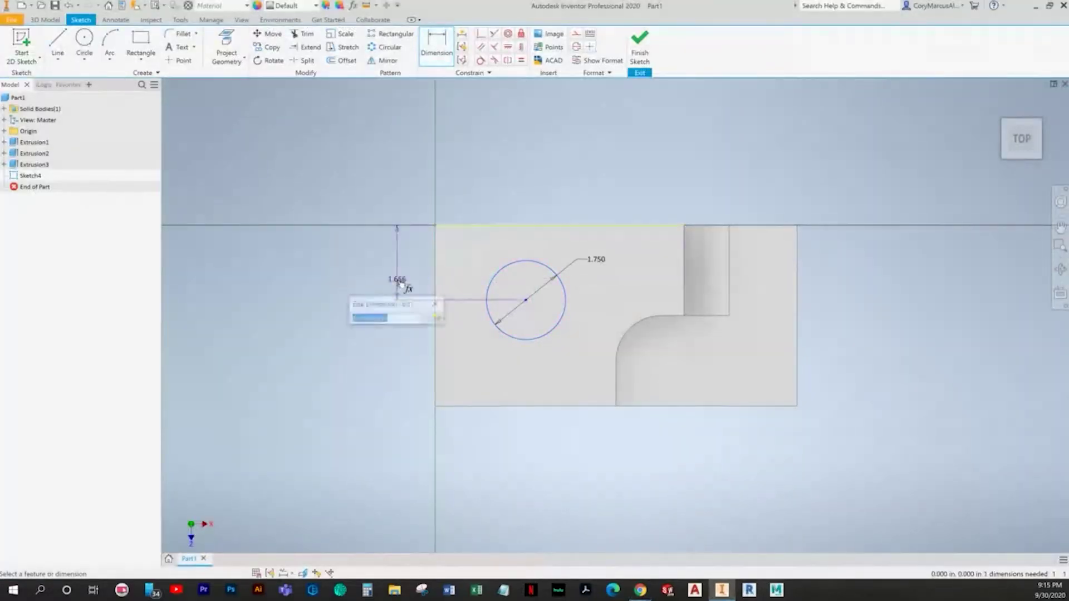
pyautogui.hotkey('alt', 'Tab')
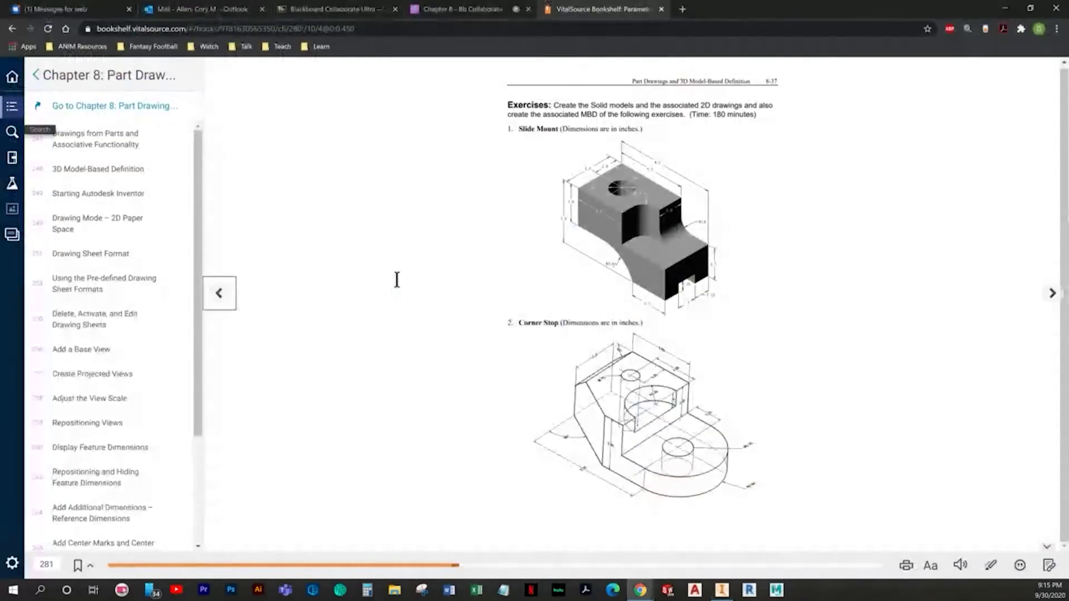
pyautogui.hotkey('alt', 'Tab')
# Step: Dimension the circle's center 2 in from the body's left edge and finish the sketch
pyautogui.click(436, 262)
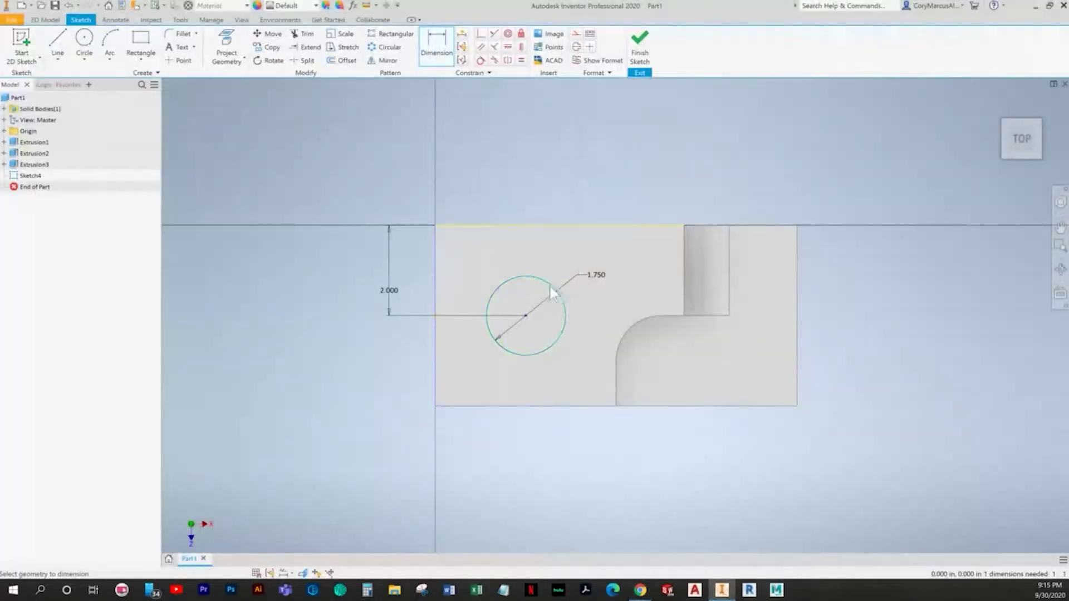
pyautogui.click(482, 177)
pyautogui.write('2')
pyautogui.press('Return')
pyautogui.press('Escape')
pyautogui.moveTo(490, 259); pyautogui.dragTo(416, 216)
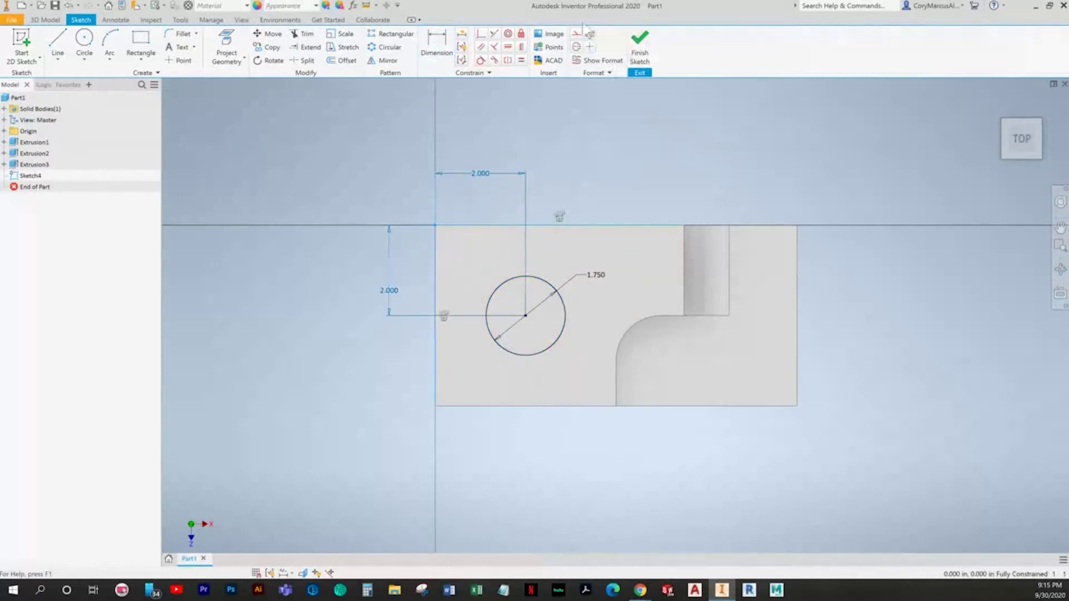
pyautogui.click(640, 45)
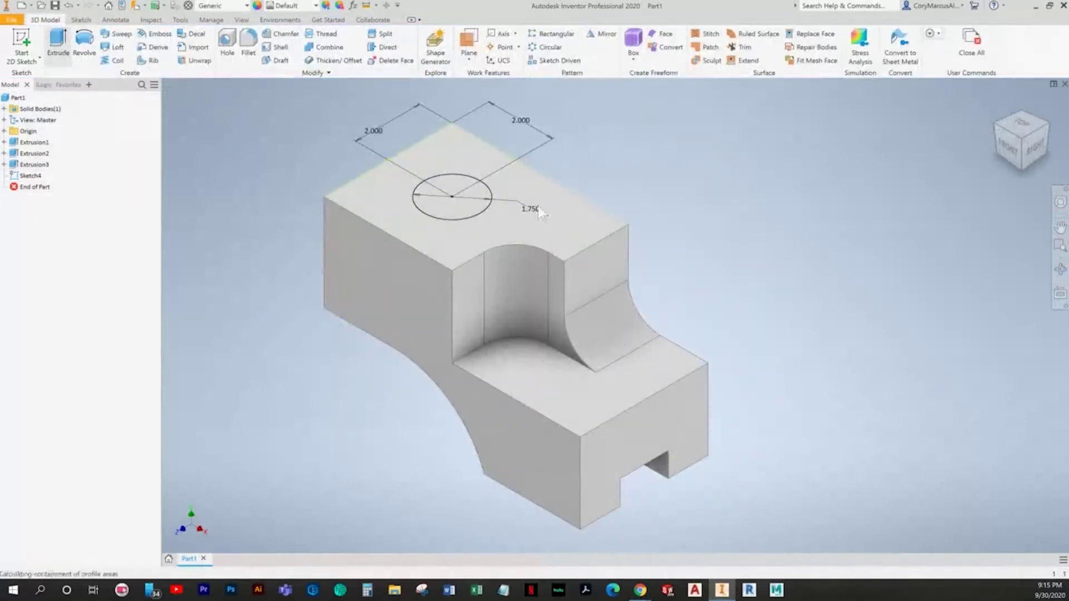
# Step: Extrude the circle as a cut through all and inspect the hole from the top and isometric views
pyautogui.click(58, 45)
pyautogui.click(956, 265)
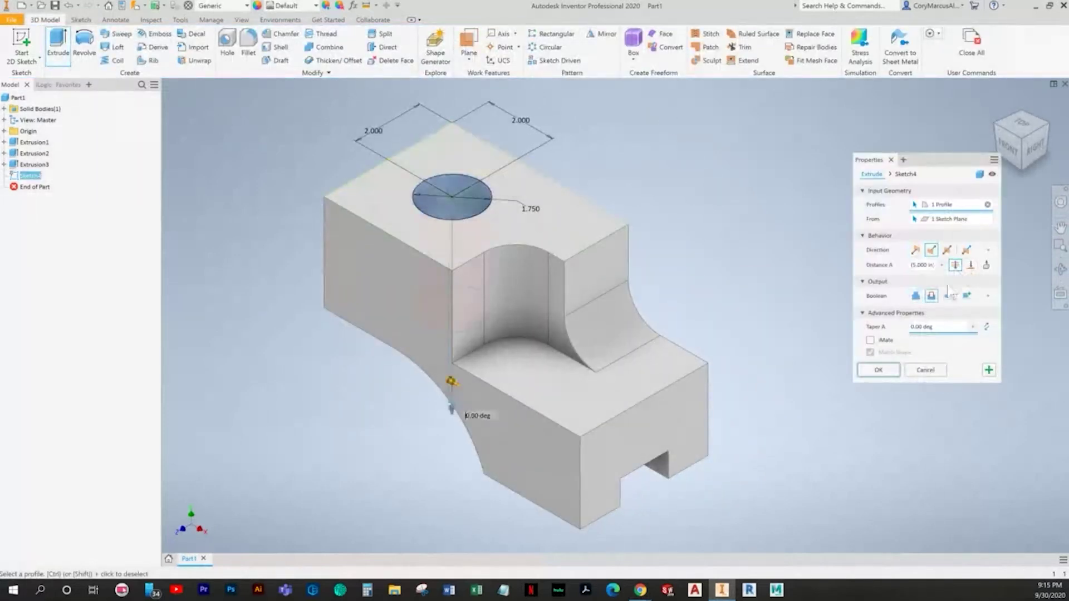
pyautogui.click(888, 373)
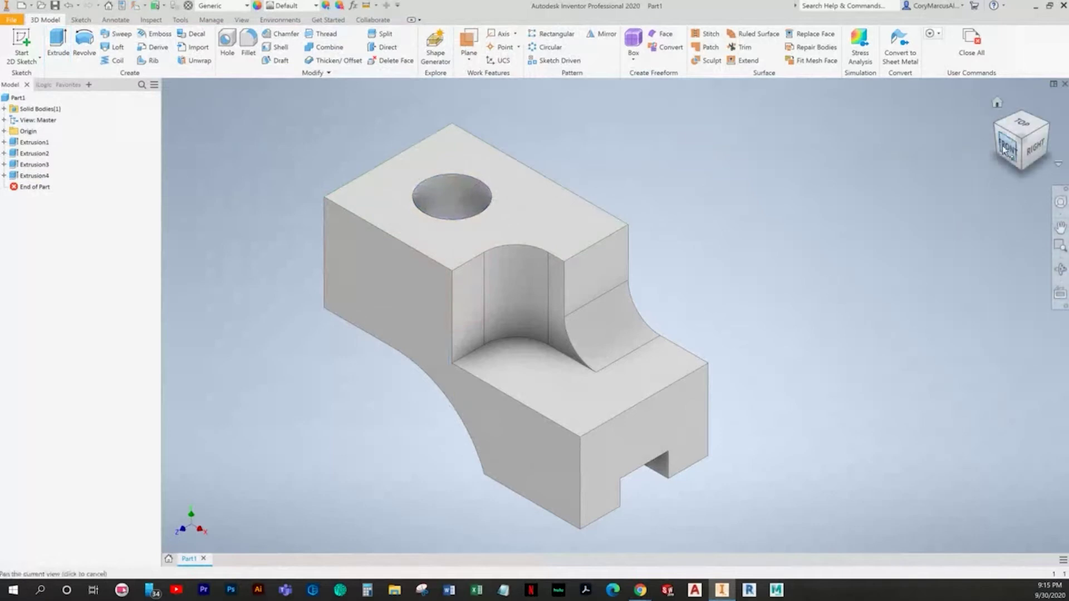
pyautogui.click(1023, 127)
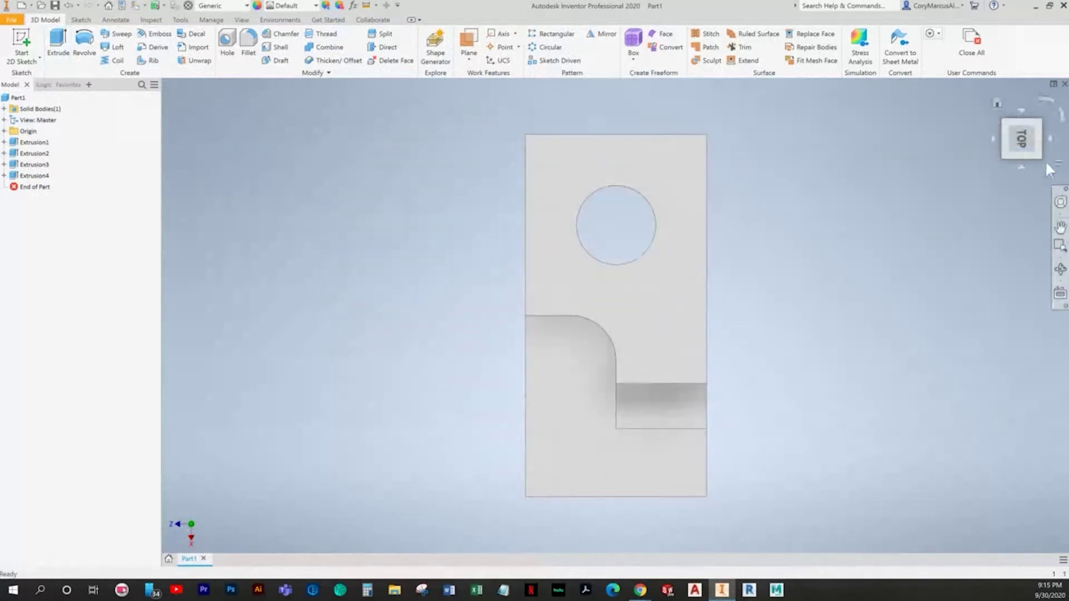
pyautogui.click(1006, 157)
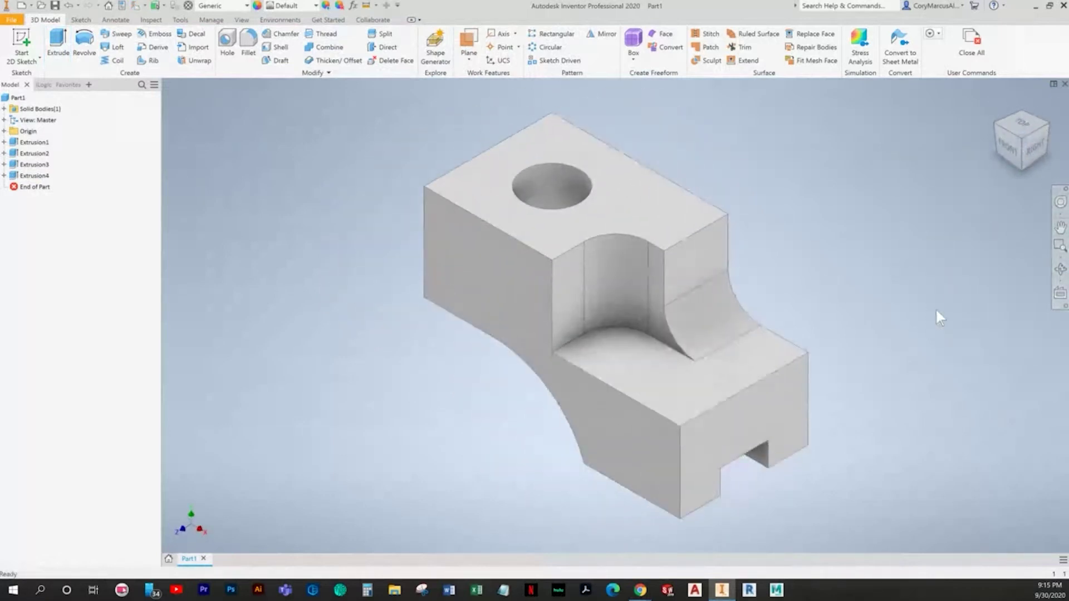
# Step: Compare the finished body with the Slide Mount drawing, including its profile in the front view
pyautogui.hotkey('alt', 'Tab')
pyautogui.hotkey('alt', 'Tab')
pyautogui.hotkey('alt', 'Tab')
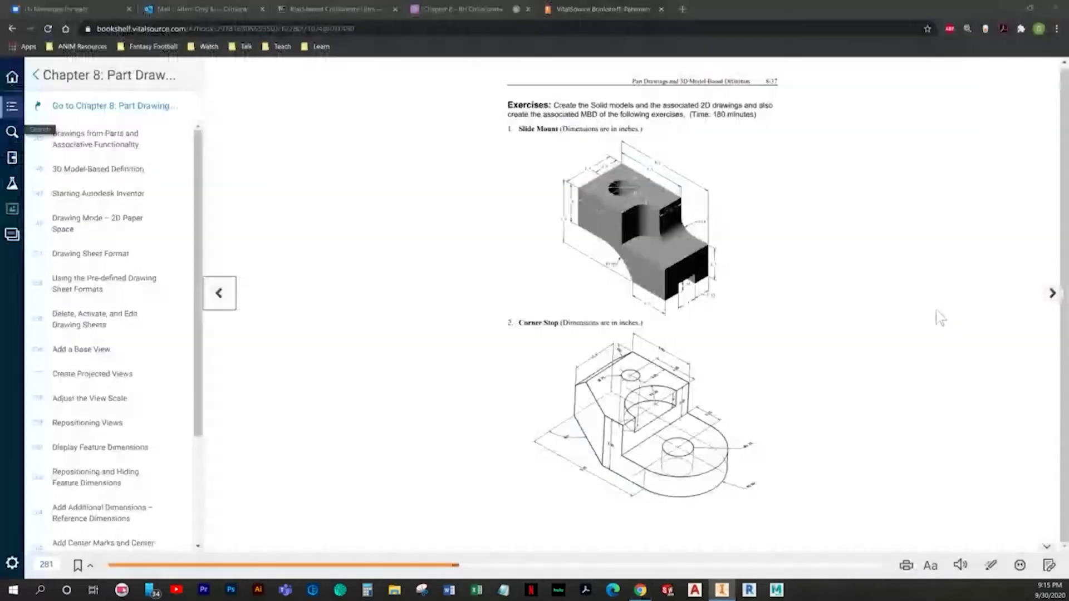
pyautogui.hotkey('alt', 'Tab')
pyautogui.hotkey('alt', 'Tab')
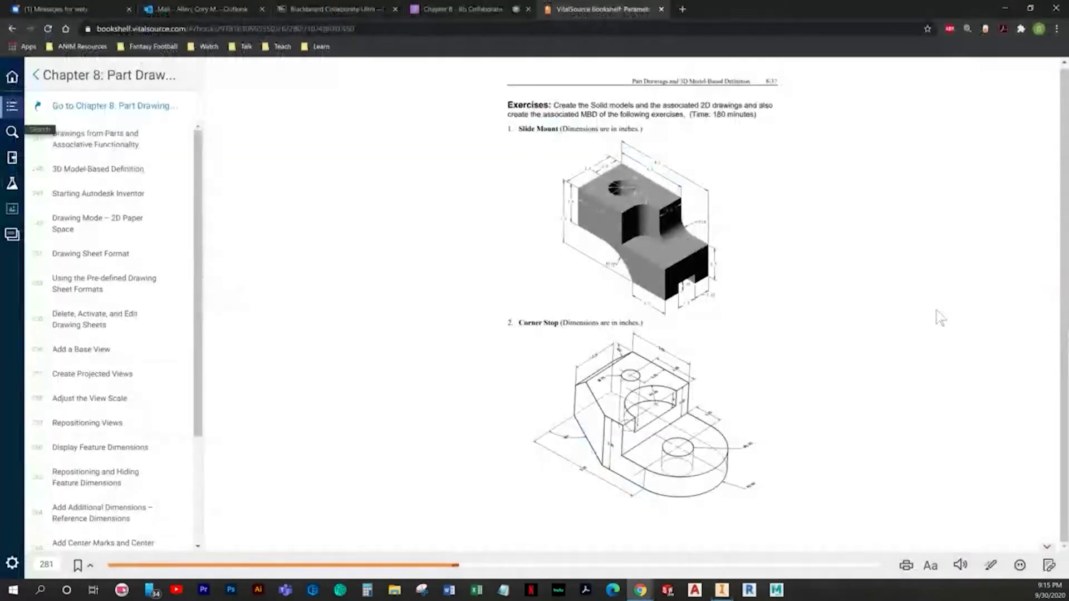
pyautogui.hotkey('alt', 'Tab')
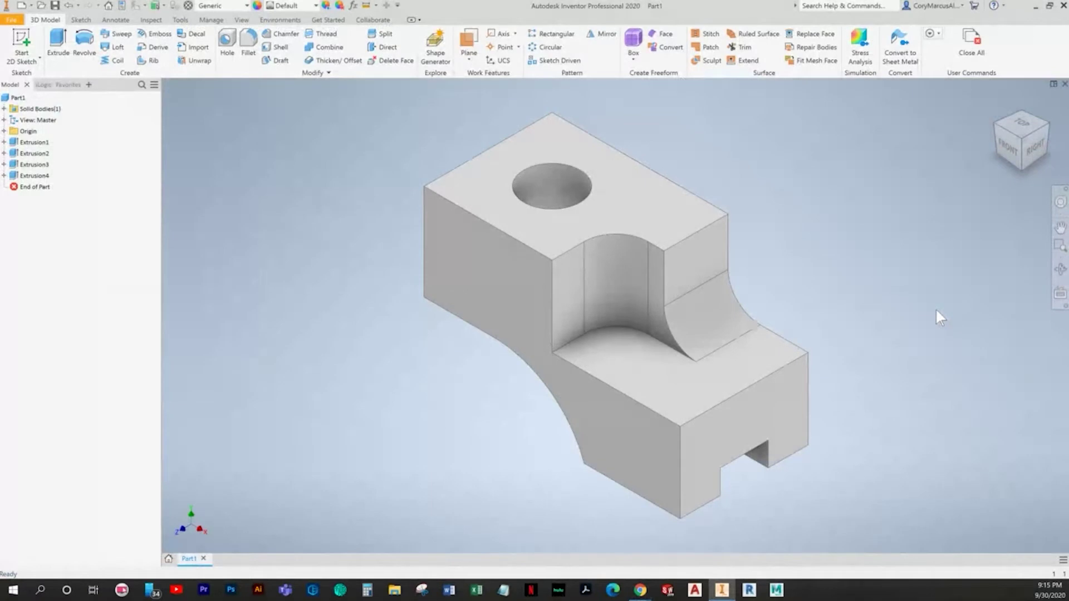
pyautogui.keyDown('shift'); pyautogui.moveTo(866, 389); pyautogui.dragTo(950, 370, button='middle'); pyautogui.keyUp('shift')
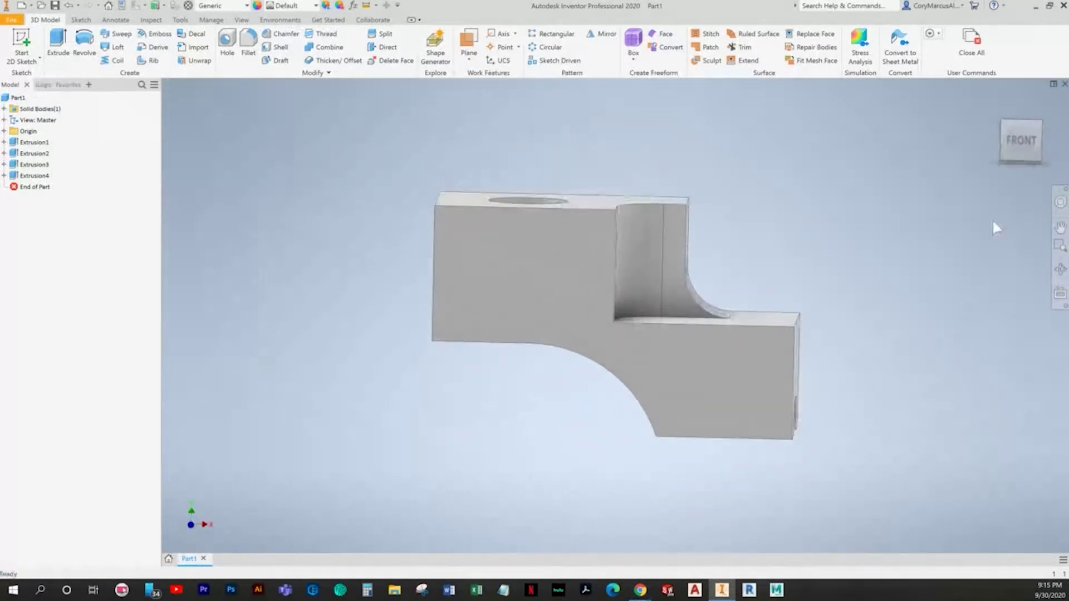
pyautogui.click(1017, 157)
pyautogui.hotkey('alt', 'Tab')
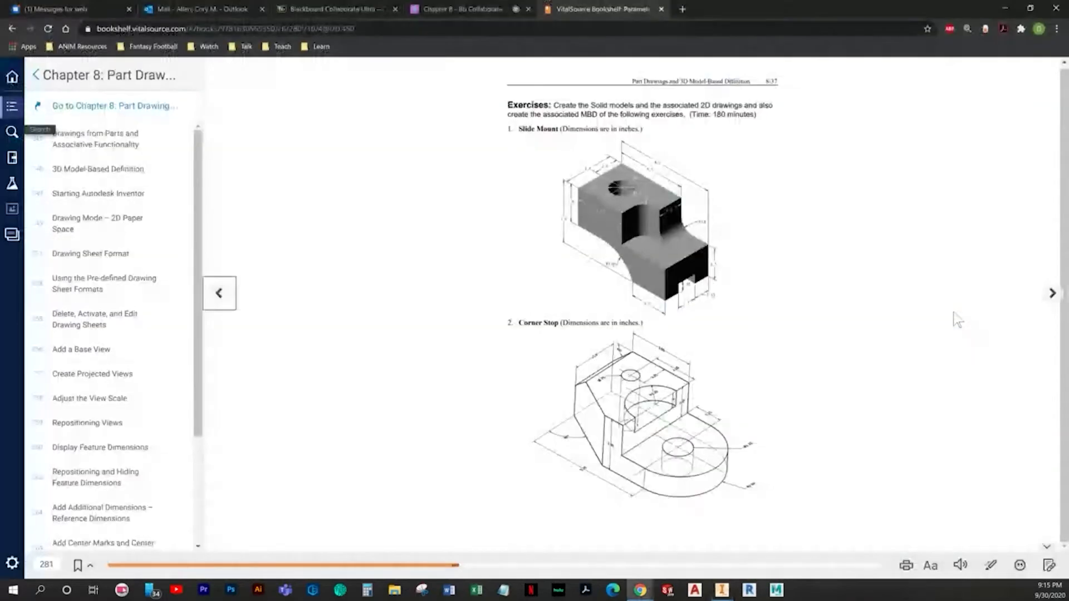
pyautogui.hotkey('alt', 'Tab')
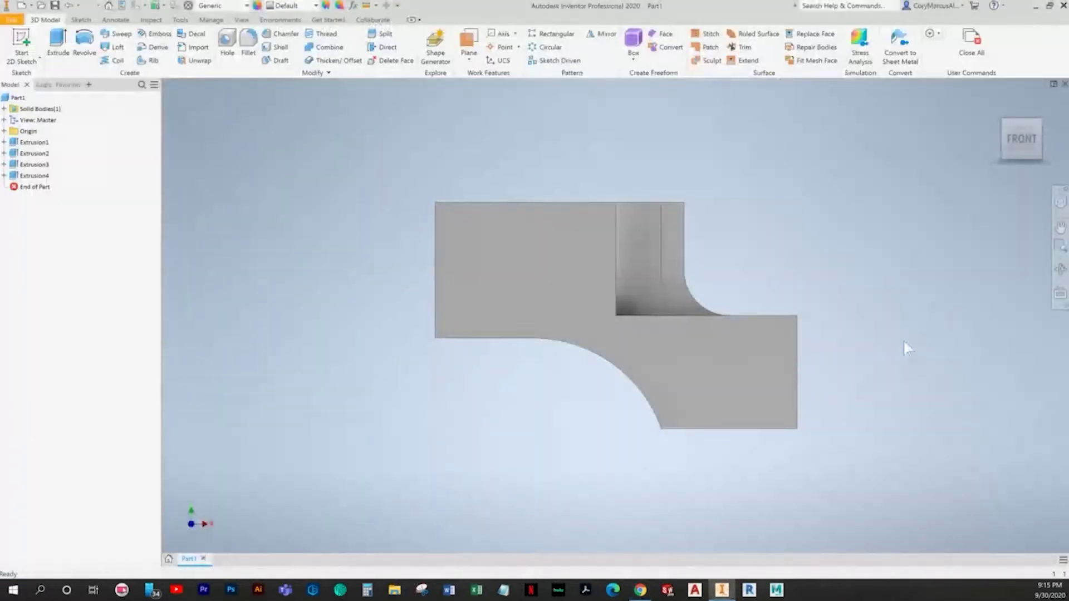
pyautogui.hotkey('alt', 'Tab')
pyautogui.hotkey('alt', 'Tab')
# Step: Check the large lower arc and the end slot in angled views against the Slide Mount drawing
pyautogui.keyDown('shift'); pyautogui.moveTo(891, 348); pyautogui.dragTo(811, 422, button='middle'); pyautogui.keyUp('shift')
pyautogui.keyDown('shift'); pyautogui.moveTo(719, 444); pyautogui.dragTo(804, 359, button='middle'); pyautogui.keyUp('shift')
pyautogui.hotkey('alt', 'Tab')
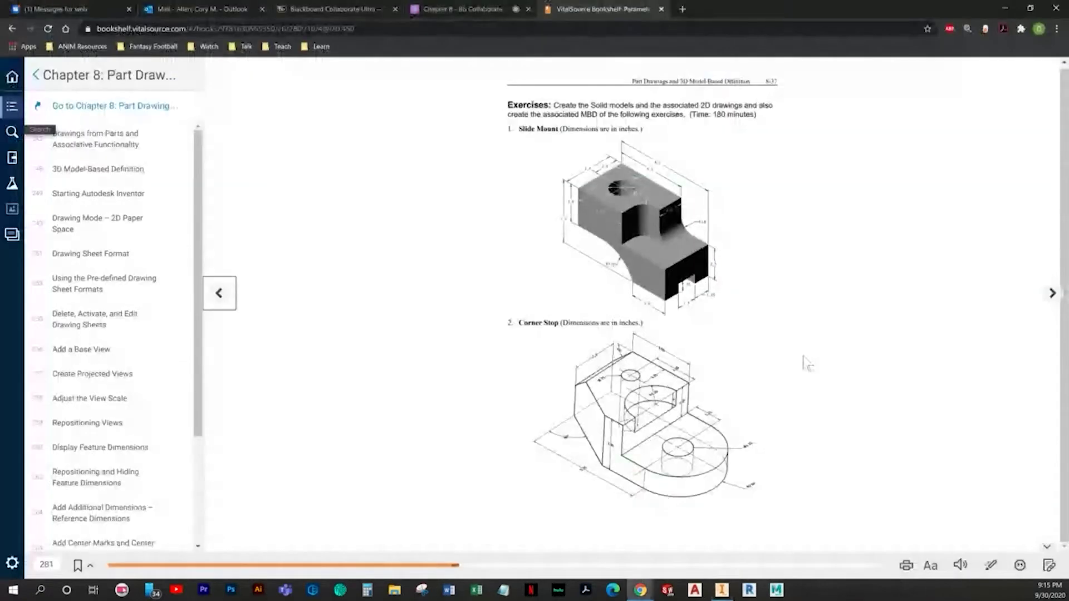
pyautogui.hotkey('alt', 'Tab')
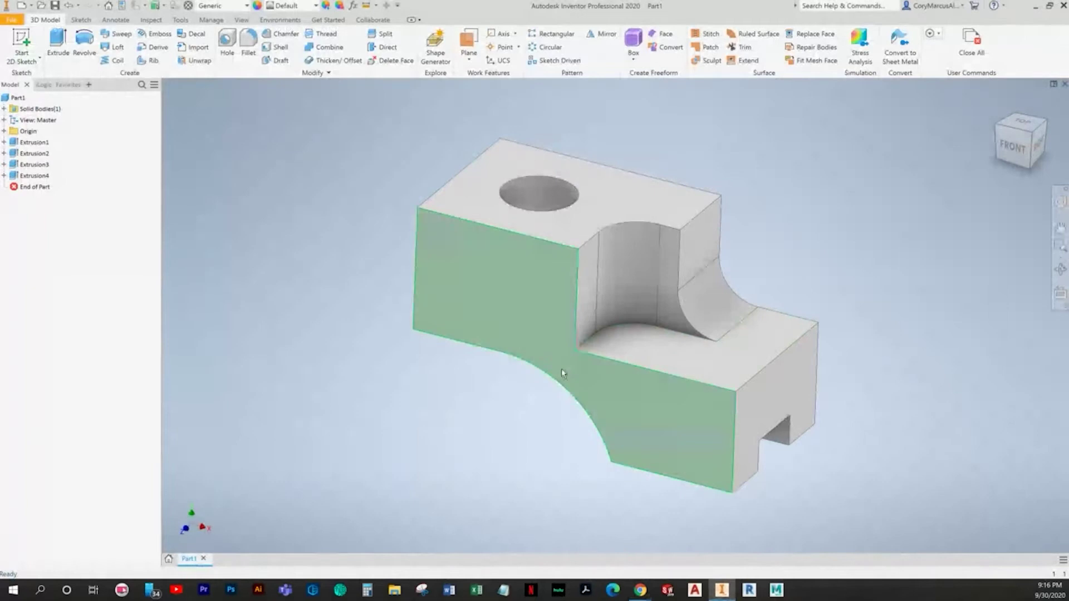
pyautogui.hotkey('alt', 'Tab')
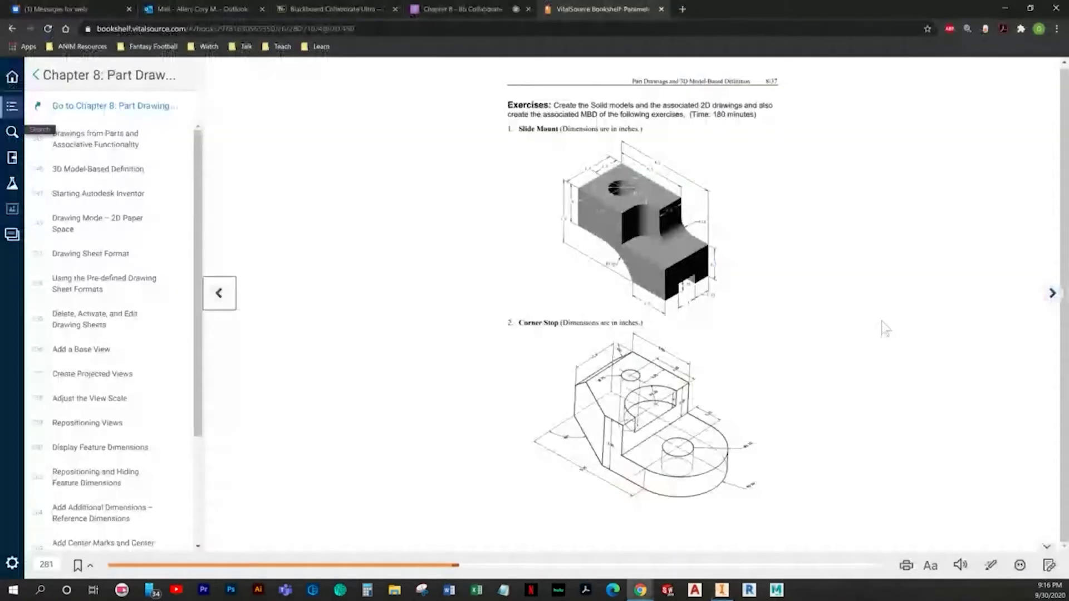
pyautogui.hotkey('alt', 'Tab')
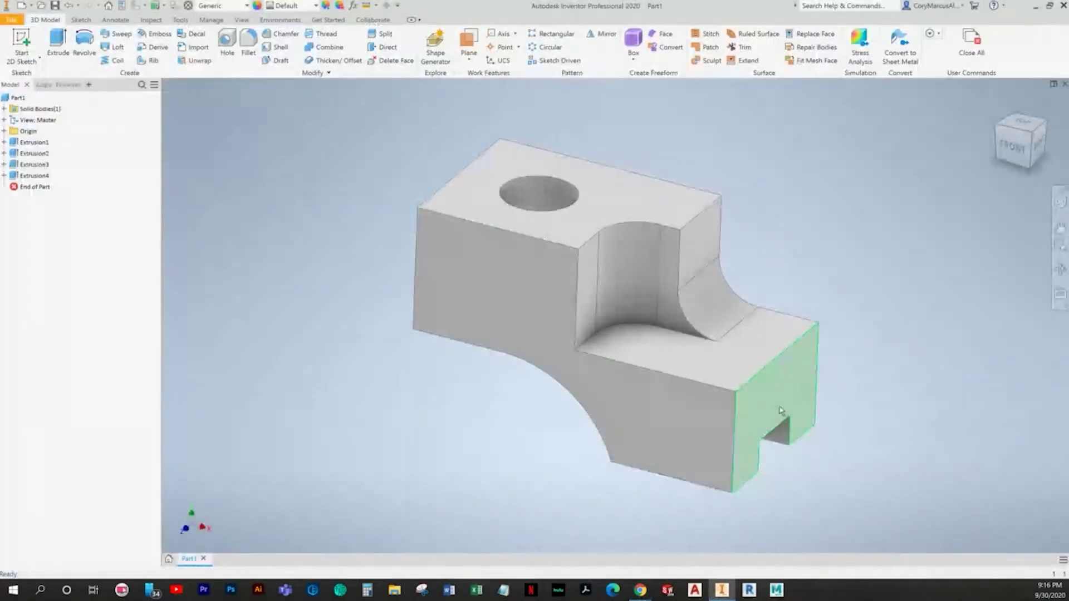
pyautogui.moveTo(678, 446)
pyautogui.mouseDown()
pyautogui.moveTo(651, 461)
pyautogui.moveTo(687, 461)
pyautogui.moveTo(675, 432)
pyautogui.mouseUp()
pyautogui.press('Escape')
pyautogui.hotkey('alt', 'Tab')
pyautogui.hotkey('alt', 'Tab')
pyautogui.moveTo(673, 443)
pyautogui.keyDown('shift'); pyautogui.mouseDown(button='middle')
pyautogui.moveTo(716, 432)
pyautogui.moveTo(680, 450)
pyautogui.mouseUp(button='middle'); pyautogui.keyUp('shift')
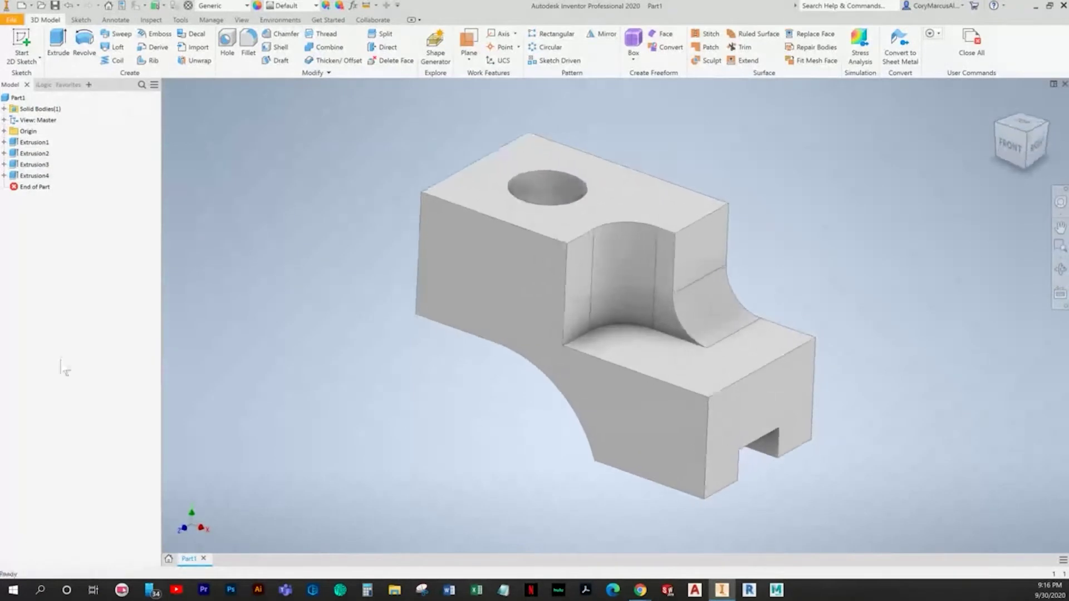
# Step: Open the base extrusion's profile sketch for editing and show all its constraints
pyautogui.click(5, 142)
pyautogui.click(37, 156)
pyautogui.doubleClick(39, 154)
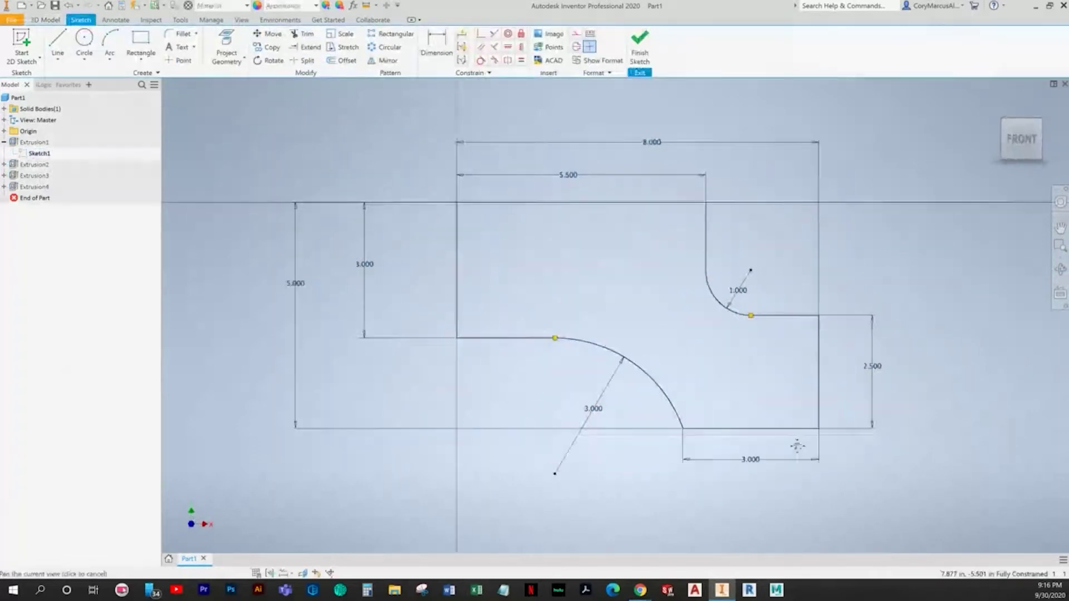
pyautogui.moveTo(798, 446); pyautogui.dragTo(743, 421, button='middle')
pyautogui.click(269, 572)
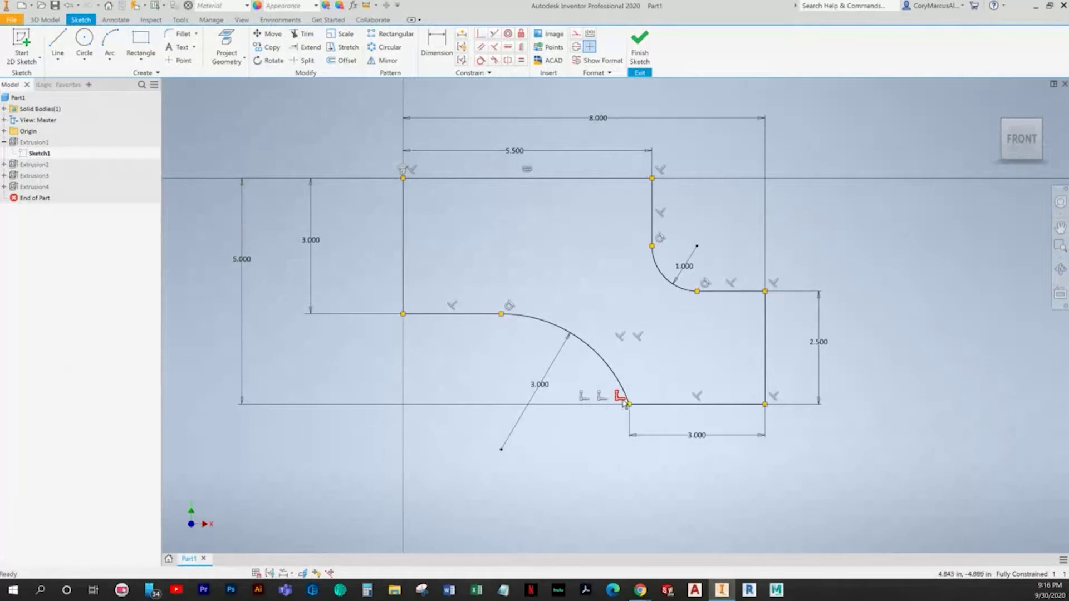
# Step: Delete a coincident constraint at the large arc's lower endpoint and pull the arc and the short vertical line apart
pyautogui.rightClick(600, 400)
pyautogui.click(600, 437)
pyautogui.click(617, 375)
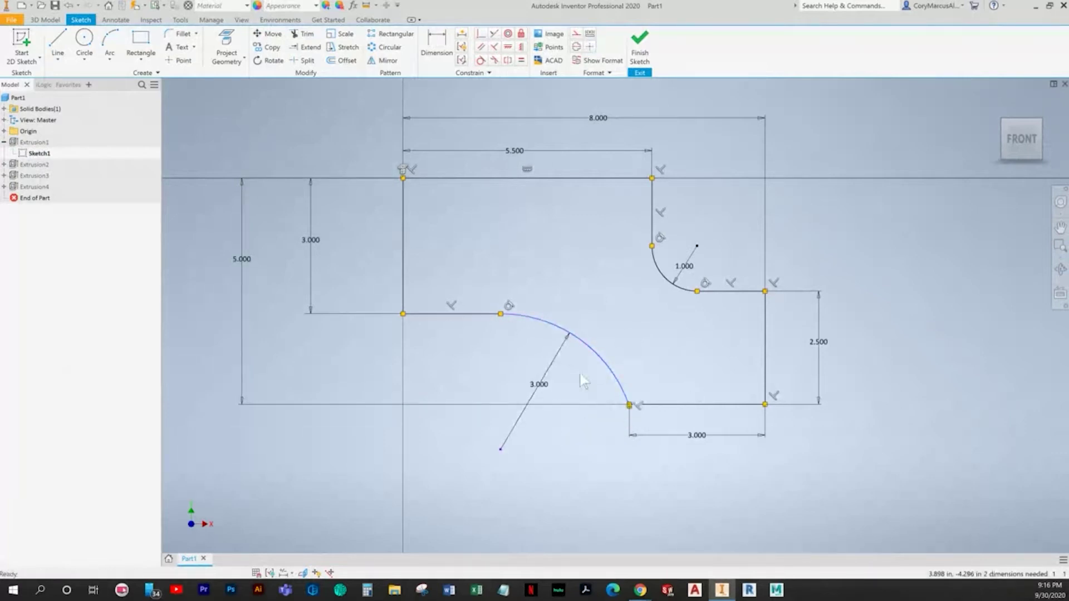
pyautogui.scroll(5, 632, 409)
pyautogui.moveTo(630, 375); pyautogui.dragTo(540, 421)
pyautogui.moveTo(628, 518); pyautogui.dragTo(628, 291)
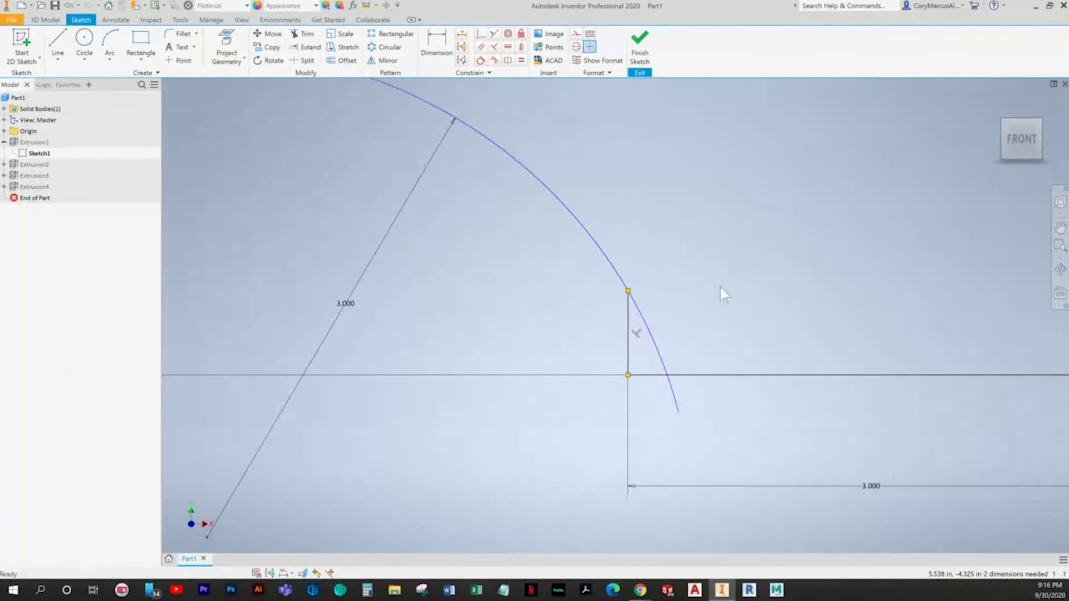
pyautogui.scroll(-5, 720, 288)
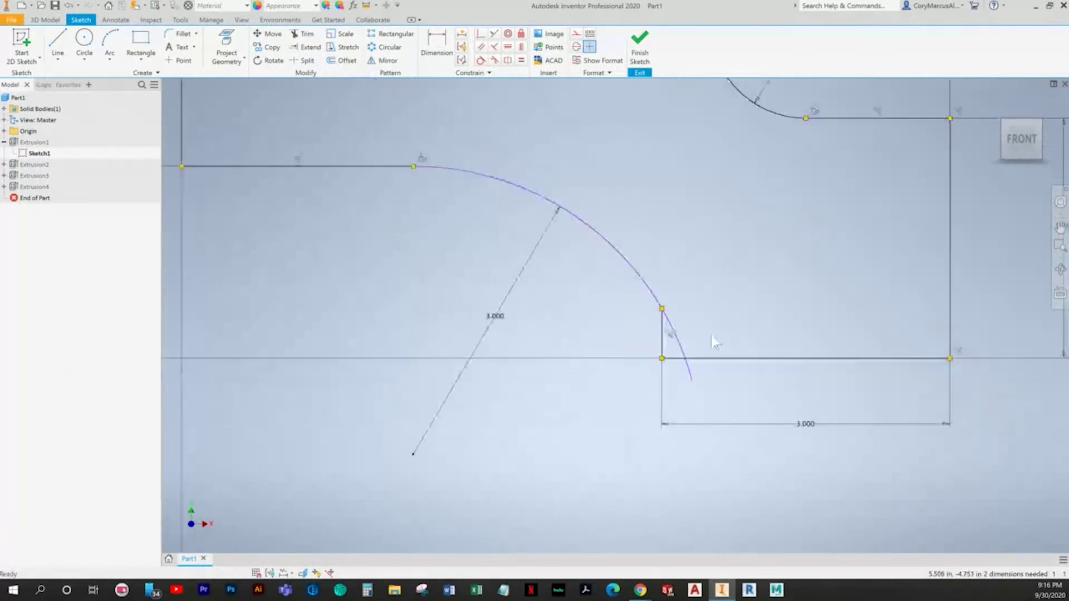
# Step: Try a tangent constraint between the large lower arc and the short vertical line
pyautogui.click(480, 60)
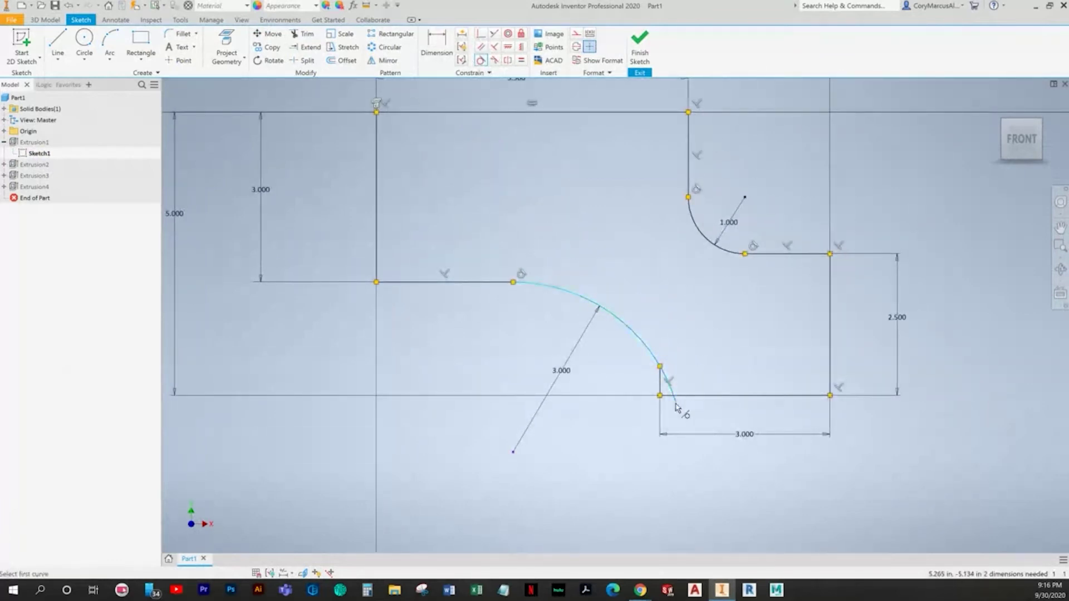
pyautogui.click(663, 387)
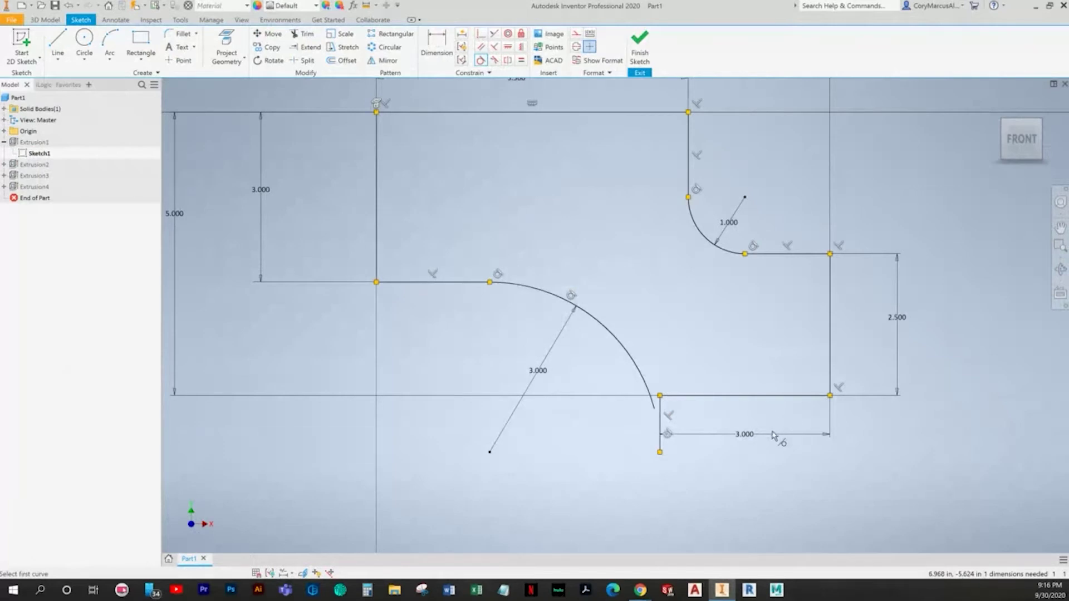
pyautogui.rightClick(693, 336)
pyautogui.click(665, 337)
# Step: Undo the constraint changes on the lower arc, hide the constraints and finish the sketch
pyautogui.hotkey('ctrl', 'z')
pyautogui.hotkey('ctrl', 'z')
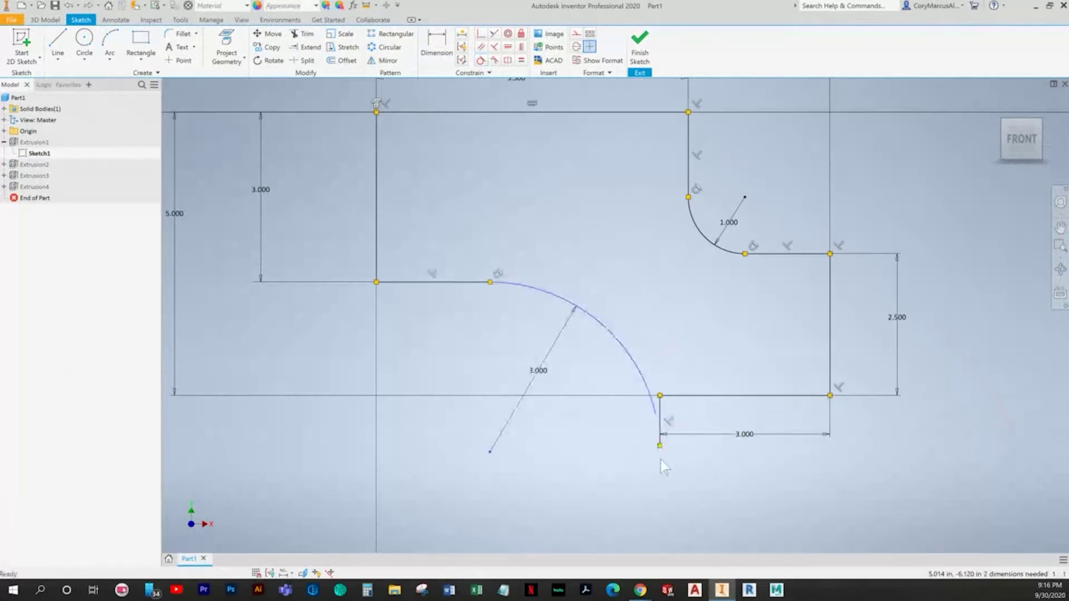
pyautogui.hotkey('ctrl', 'z')
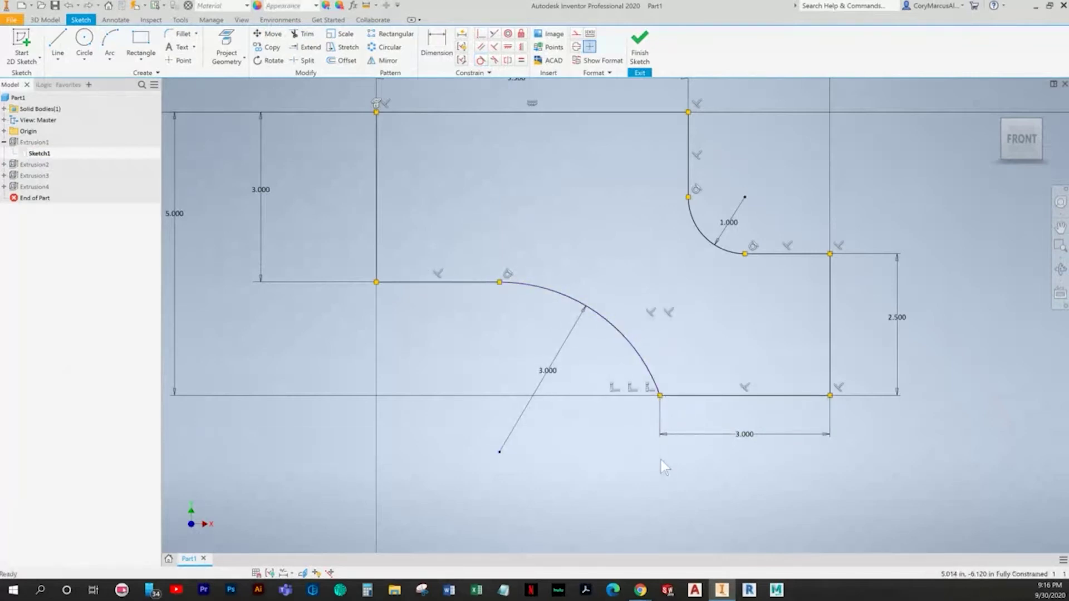
pyautogui.press('F9')
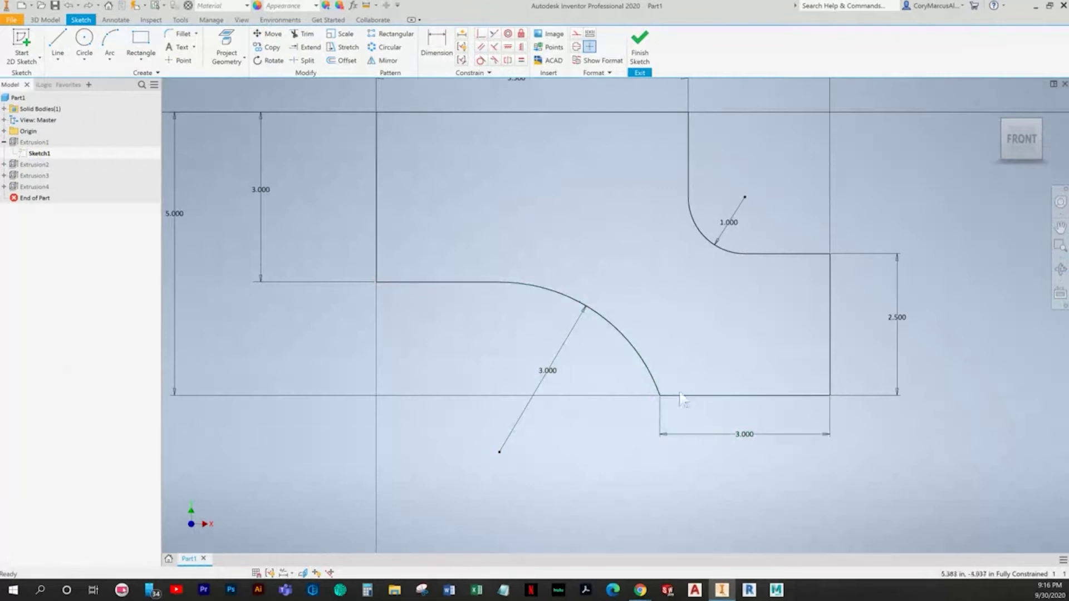
pyautogui.click(640, 45)
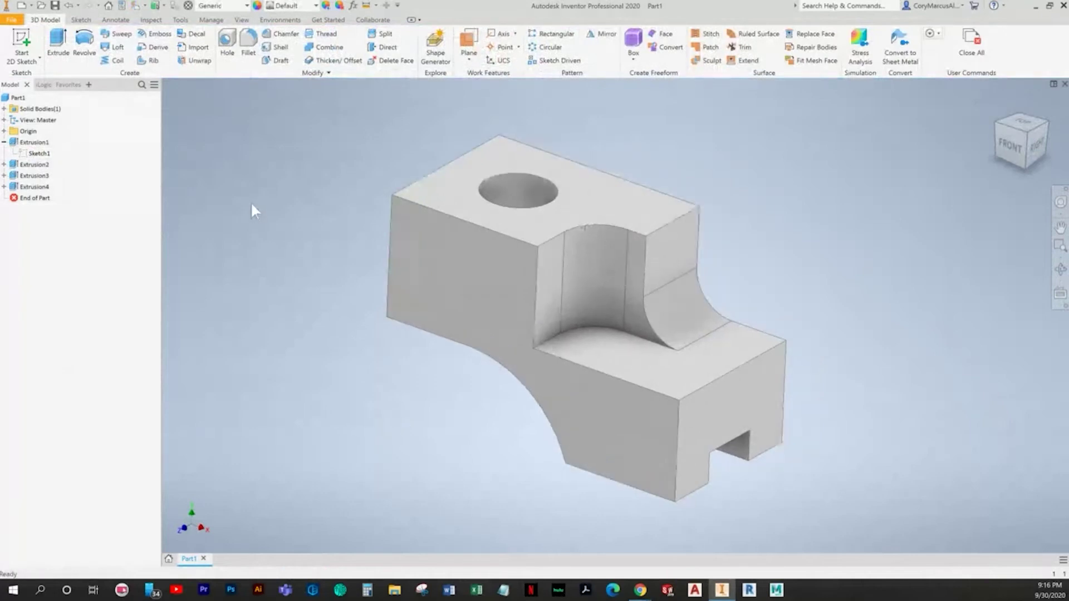
# Step: Add a 3D annotation dimension to the upper block's top back edge, placed flat behind the body
pyautogui.click(116, 20)
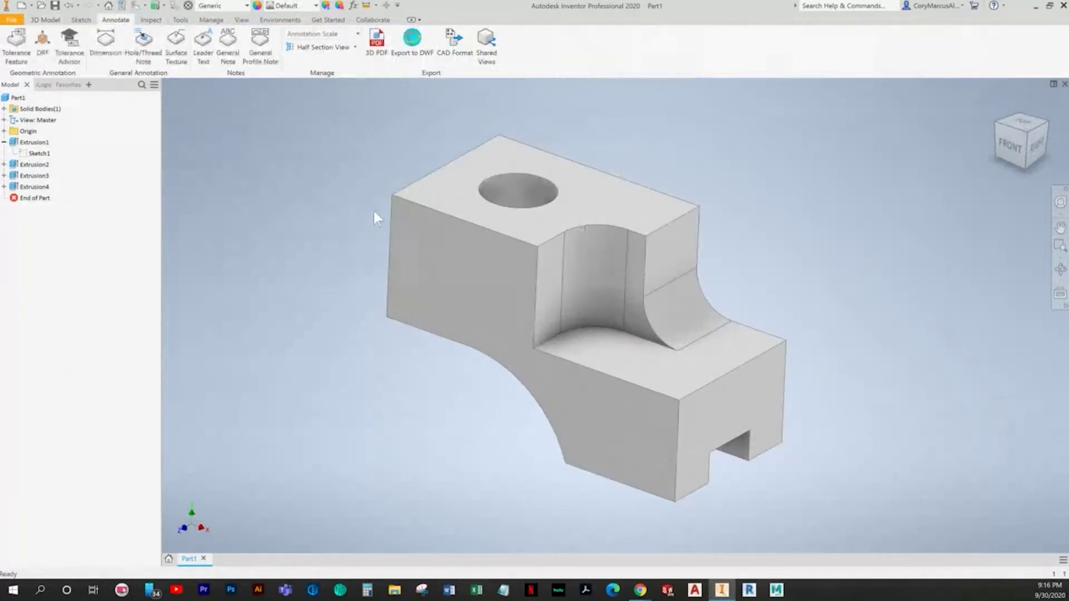
pyautogui.click(106, 42)
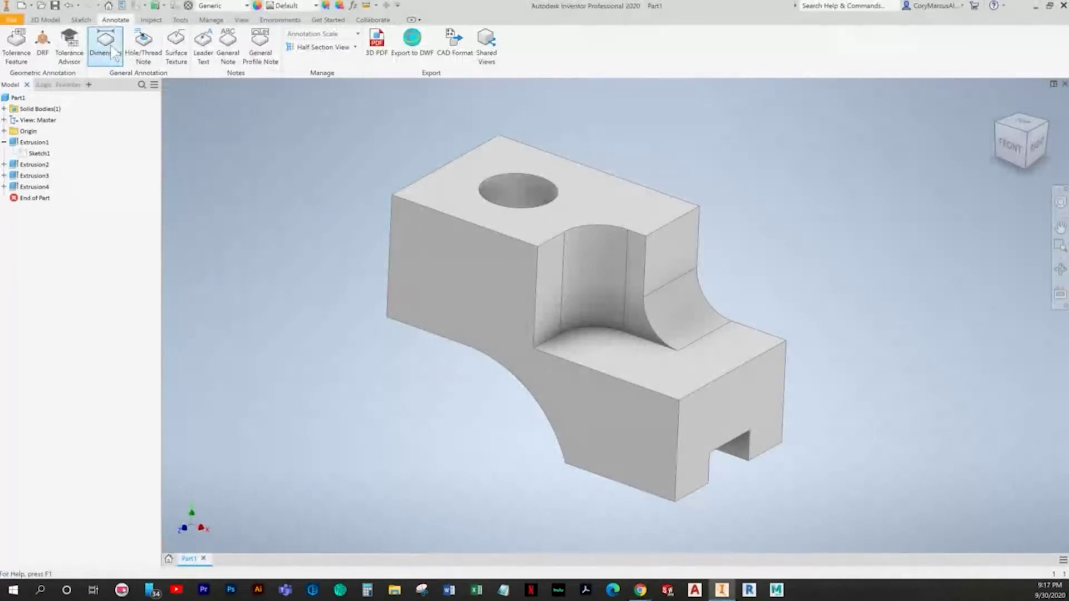
pyautogui.click(529, 146)
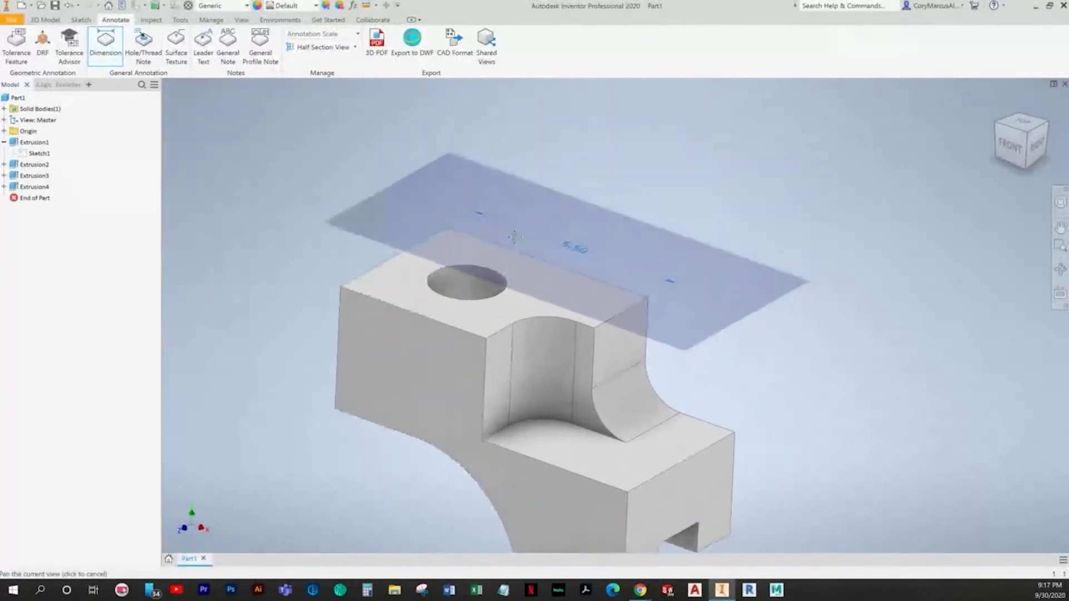
pyautogui.click(511, 205)
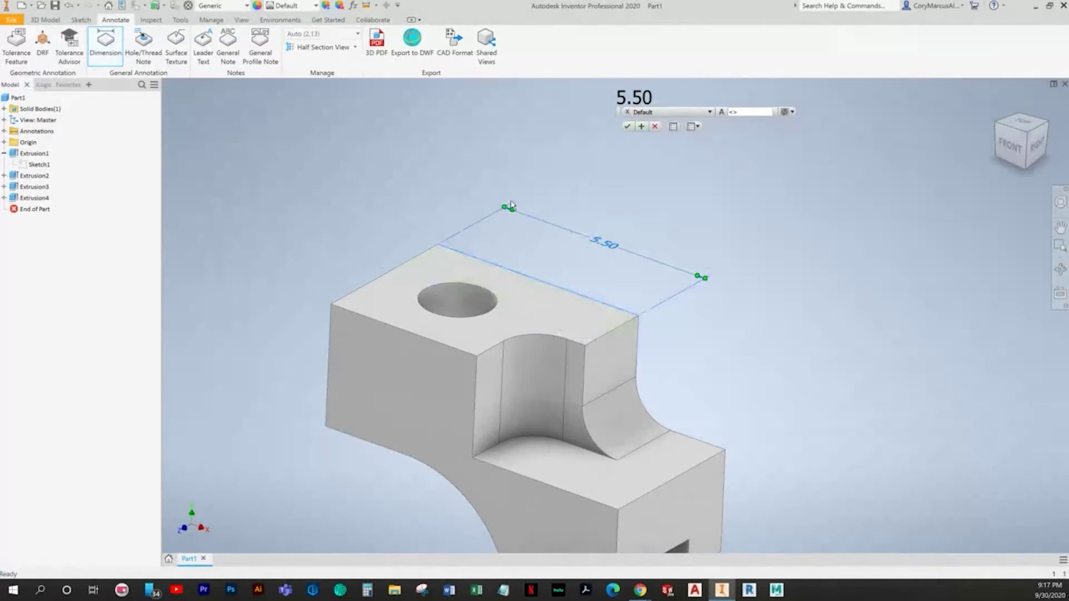
pyautogui.click(627, 127)
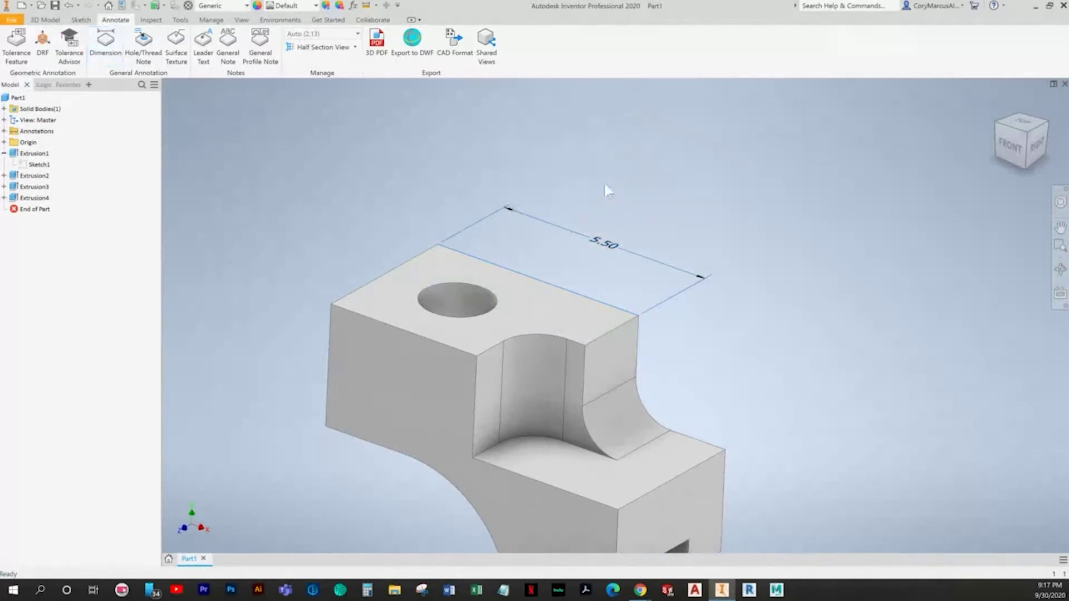
# Step: Toggle the text alignment of the back edge's annotation dimension and delete the dimension
pyautogui.rightClick(597, 239)
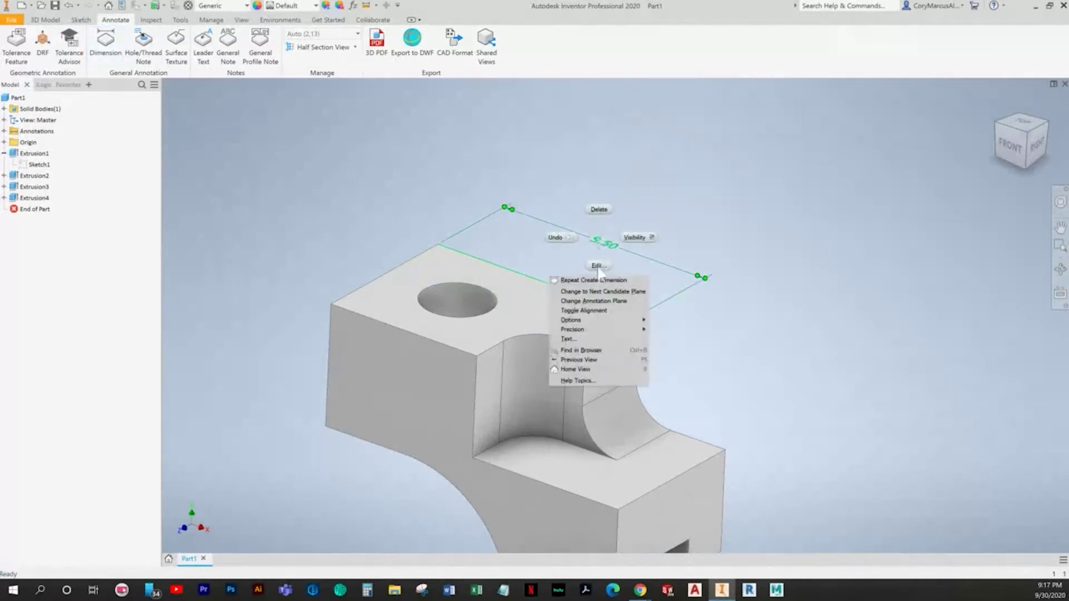
pyautogui.click(595, 310)
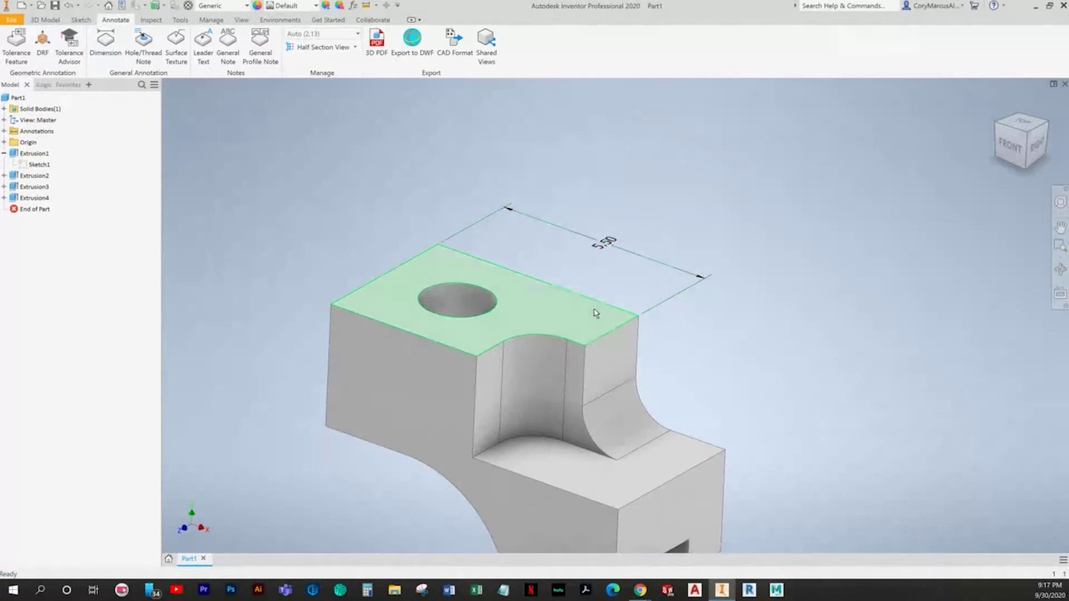
pyautogui.rightClick(605, 245)
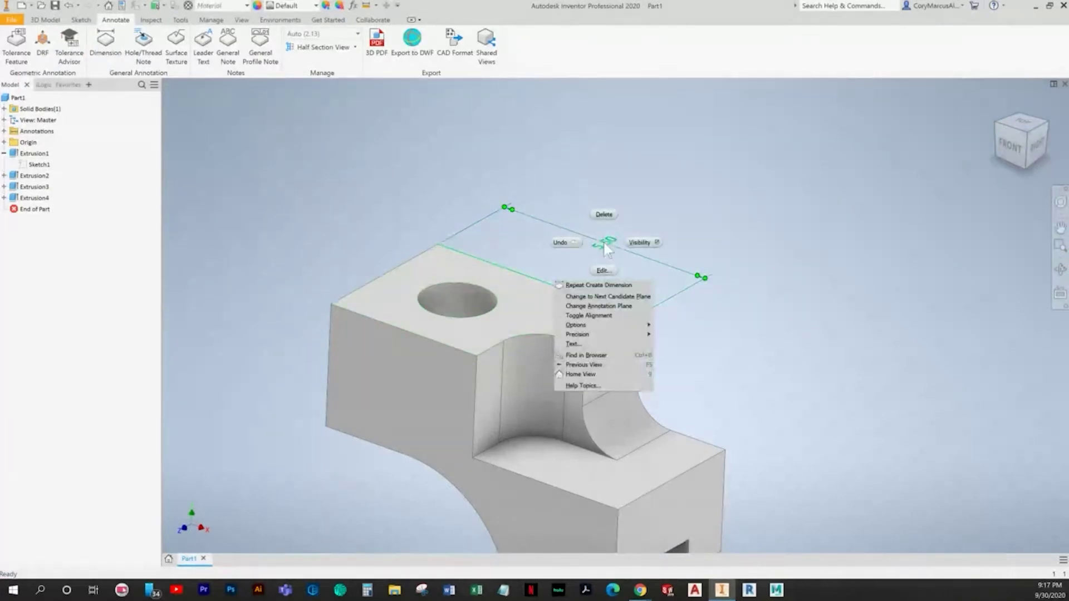
pyautogui.moveTo(613, 326)
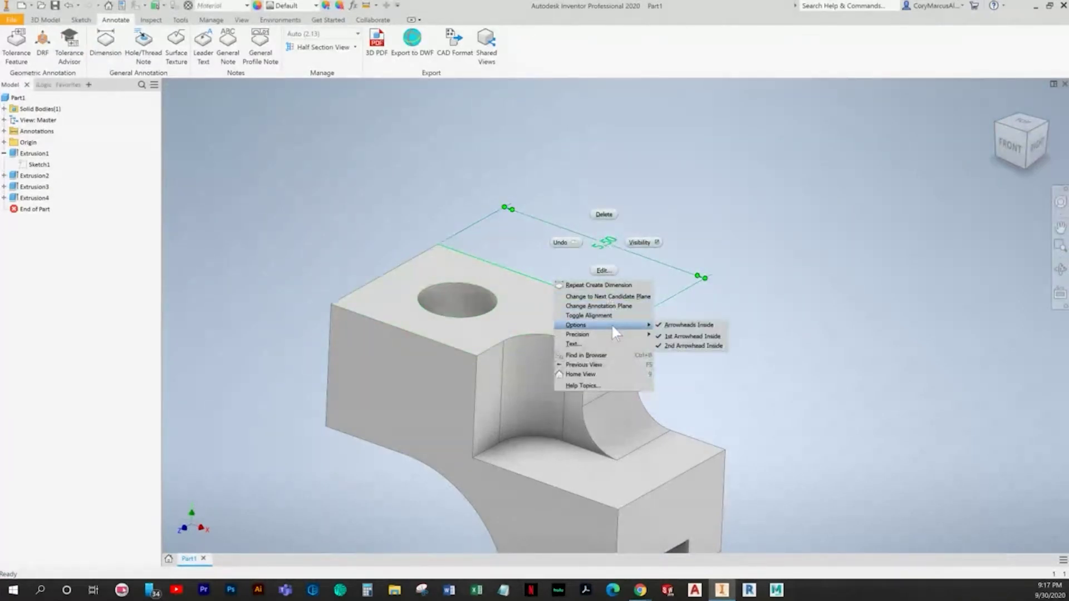
pyautogui.click(596, 261)
pyautogui.press('Delete')
# Step: Add a 3D annotation dimension between the upper block's two end faces, placed upright above the body, following the Slide Mount drawing
pyautogui.hotkey('alt', 'Tab')
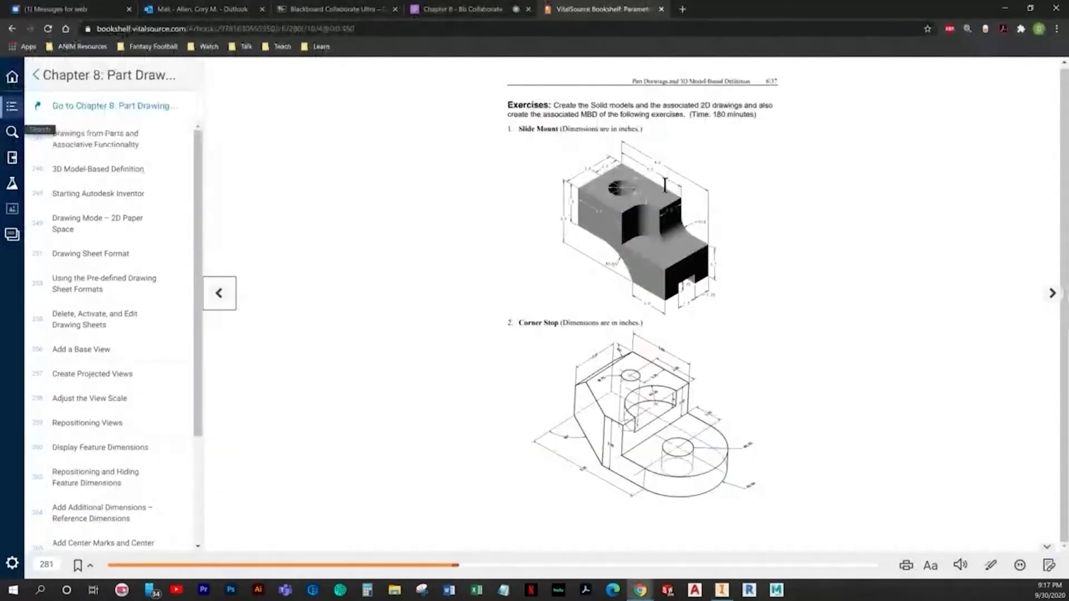
pyautogui.hotkey('alt', 'Tab')
pyautogui.click(106, 45)
pyautogui.click(636, 348)
pyautogui.keyDown('shift'); pyautogui.moveTo(636, 349); pyautogui.dragTo(666, 358, button='middle'); pyautogui.keyUp('shift')
pyautogui.click(479, 353)
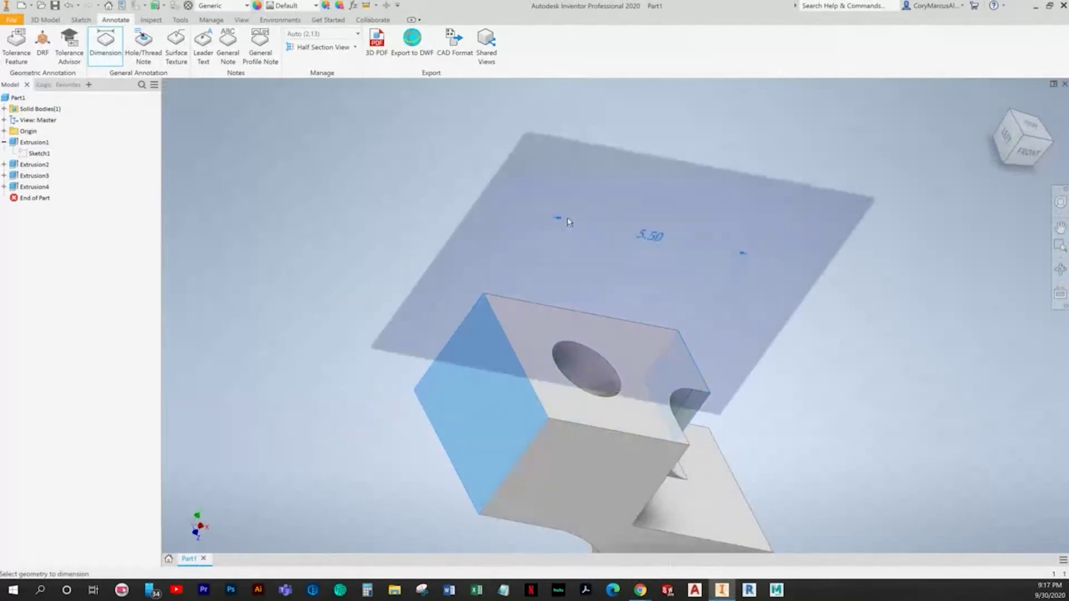
pyautogui.keyDown('shift'); pyautogui.moveTo(554, 227); pyautogui.dragTo(461, 217, button='middle'); pyautogui.keyUp('shift')
pyautogui.click(448, 237)
pyautogui.hotkey('alt', 'Tab')
pyautogui.hotkey('alt', 'Tab')
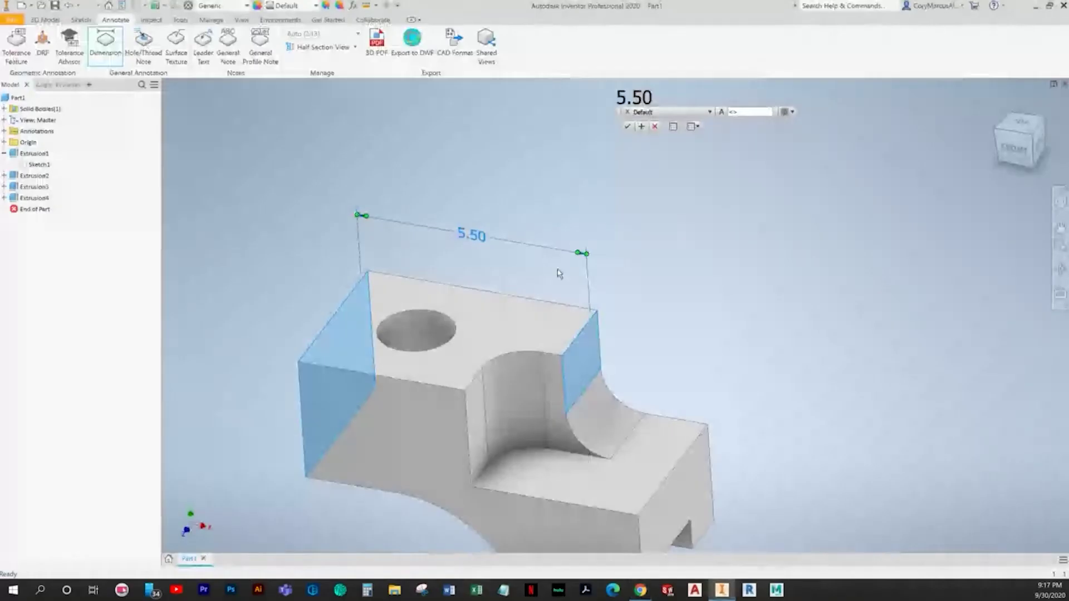
pyautogui.click(628, 127)
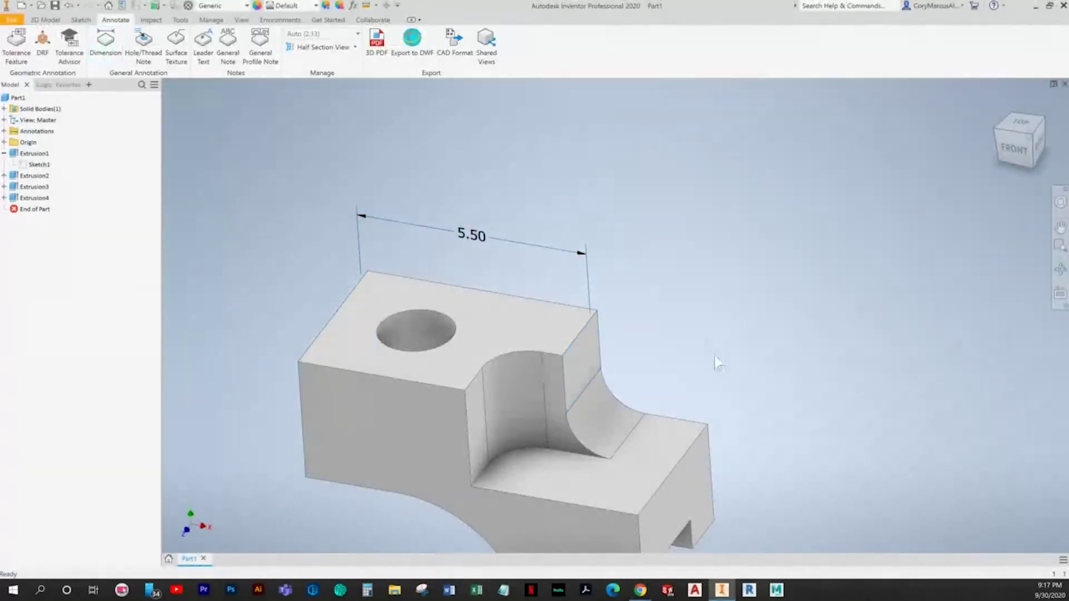
# Step: Add a 3D annotation dimension for the part's overall length between its two end faces, placed upright above the upper block's dimension with toggled alignment
pyautogui.click(700, 471)
pyautogui.press('d')
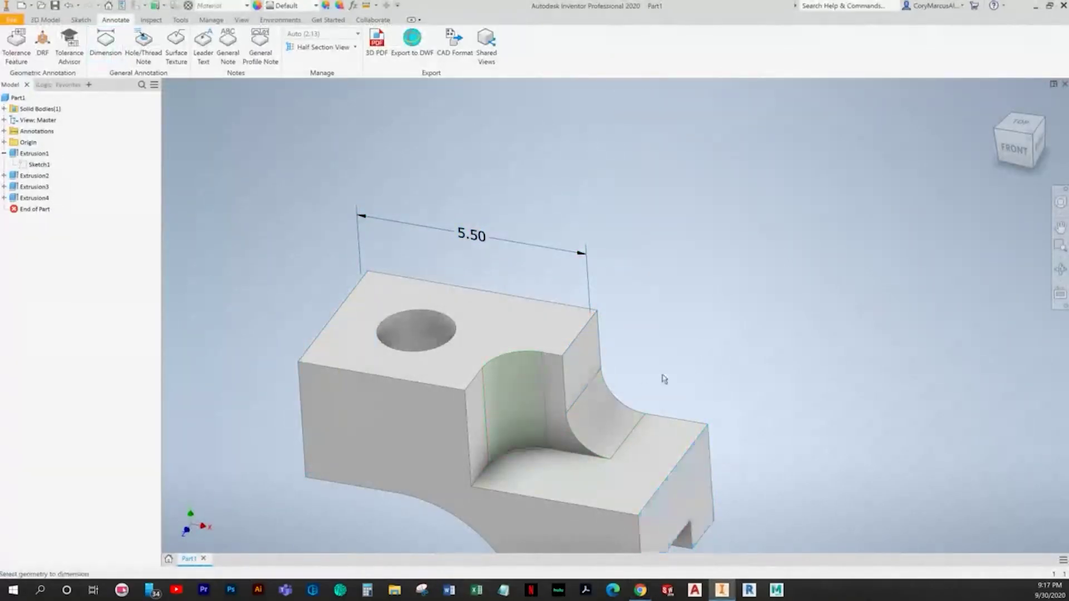
pyautogui.click(701, 492)
pyautogui.keyDown('shift'); pyautogui.moveTo(348, 320); pyautogui.dragTo(388, 328, button='middle'); pyautogui.keyUp('shift')
pyautogui.click(378, 341)
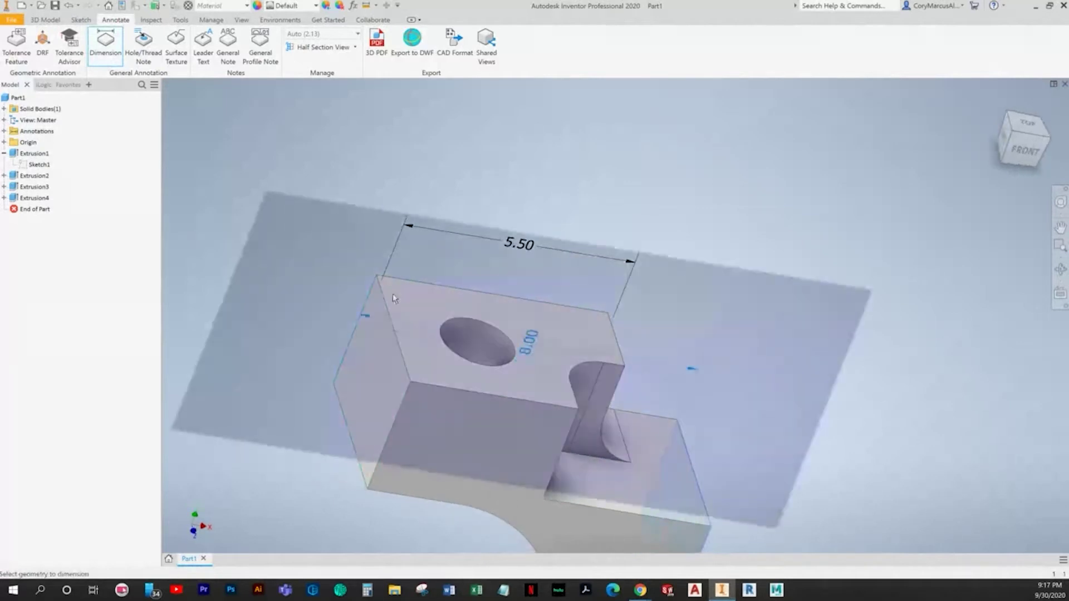
pyautogui.rightClick(515, 214)
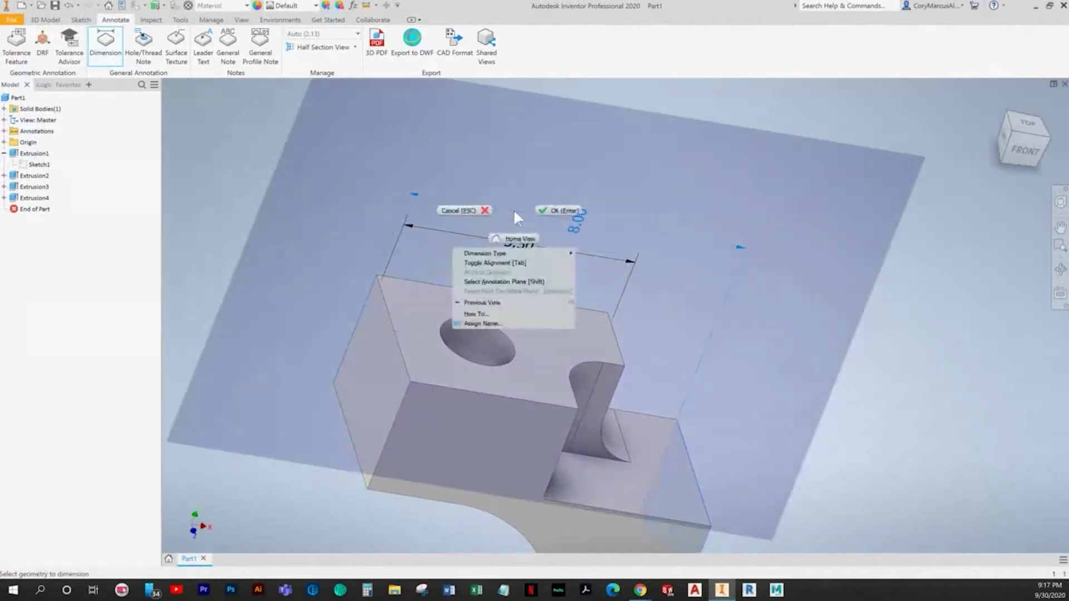
pyautogui.click(543, 263)
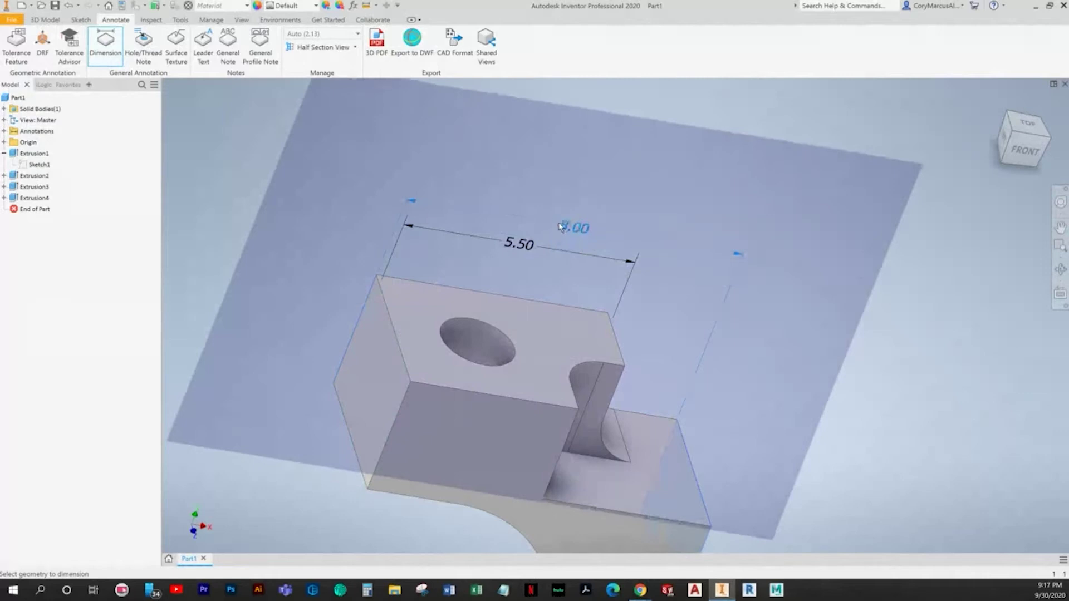
pyautogui.click(559, 236)
pyautogui.keyDown('shift'); pyautogui.moveTo(594, 307); pyautogui.dragTo(497, 286, button='middle'); pyautogui.keyUp('shift')
pyautogui.press('Return')
# Step: Compare the dimensioned model from several sides with the Slide Mount drawing in the browser textbook
pyautogui.hotkey('alt', 'Tab')
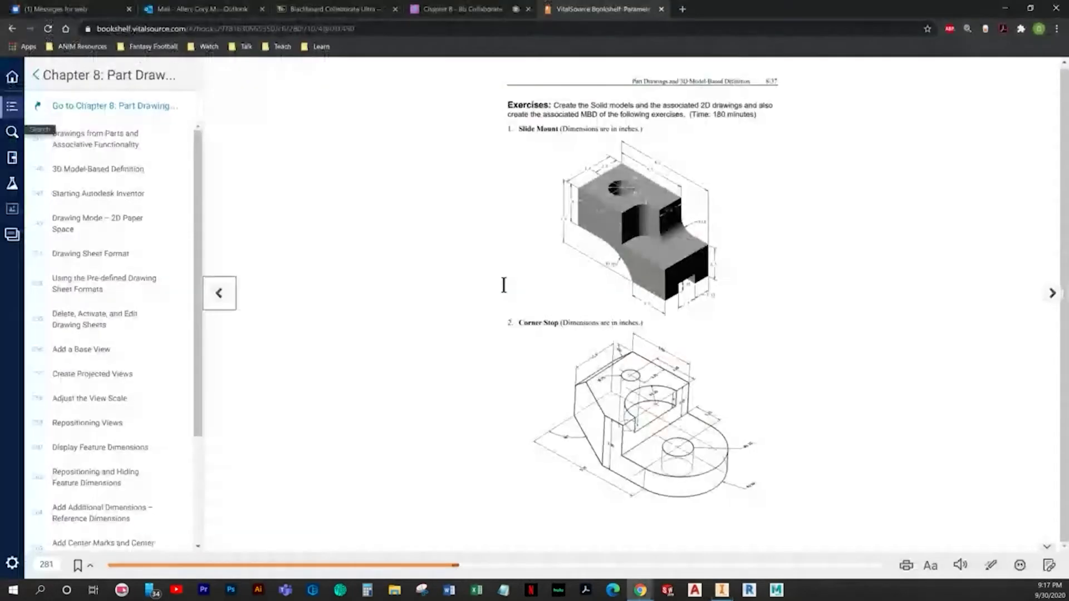
pyautogui.hotkey('alt', 'Tab')
pyautogui.keyDown('shift'); pyautogui.moveTo(580, 318); pyautogui.dragTo(494, 317, button='middle'); pyautogui.keyUp('shift')
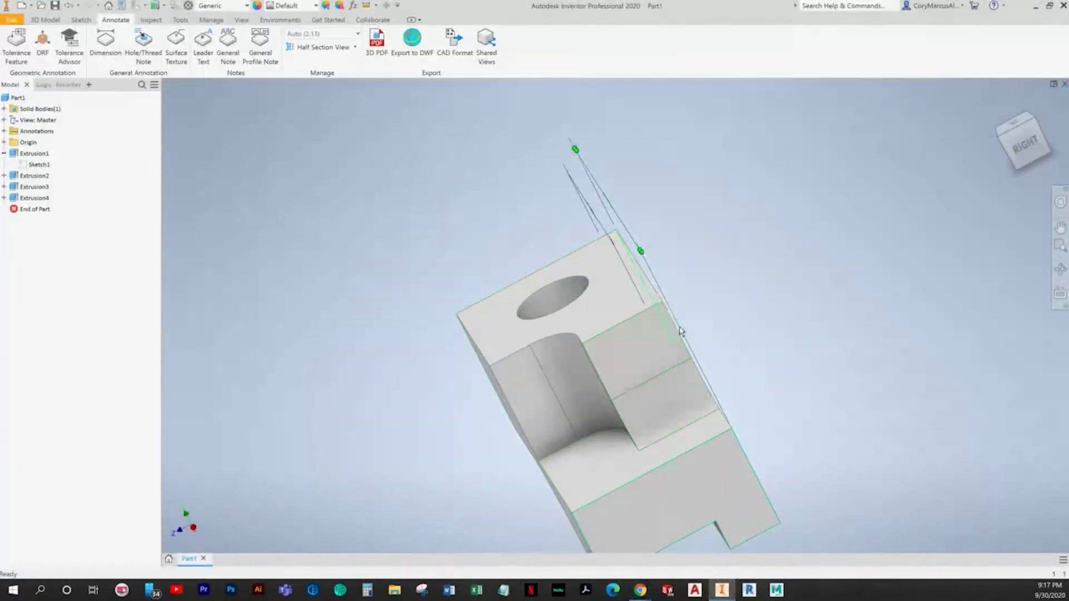
pyautogui.keyDown('shift'); pyautogui.moveTo(658, 326); pyautogui.dragTo(768, 319, button='middle'); pyautogui.keyUp('shift')
pyautogui.moveTo(666, 391); pyautogui.dragTo(598, 288, button='middle')
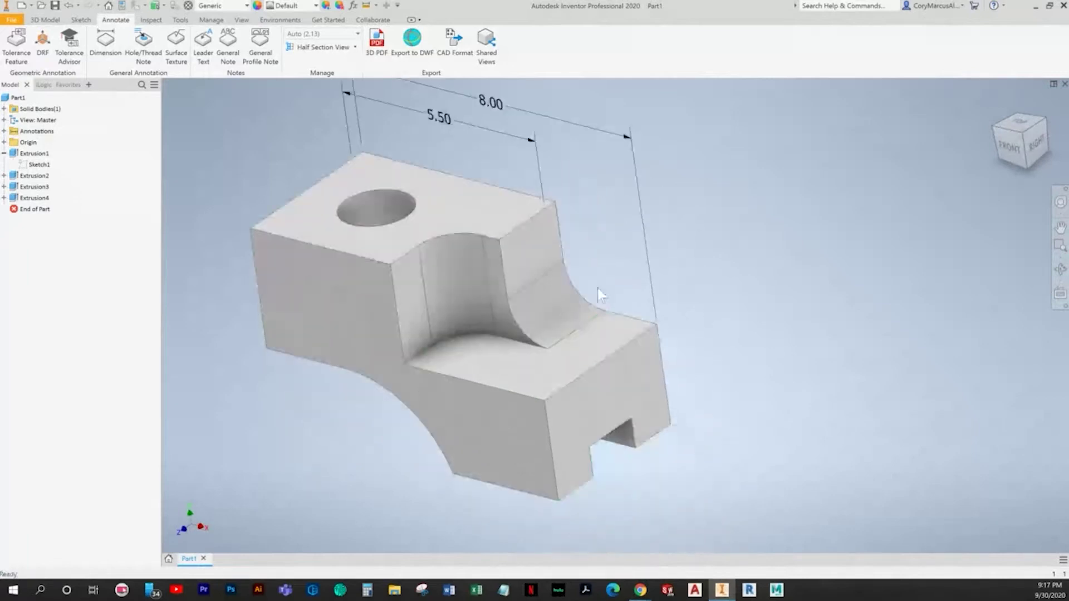
pyautogui.keyDown('shift'); pyautogui.moveTo(639, 358); pyautogui.dragTo(561, 220, button='middle'); pyautogui.keyUp('shift')
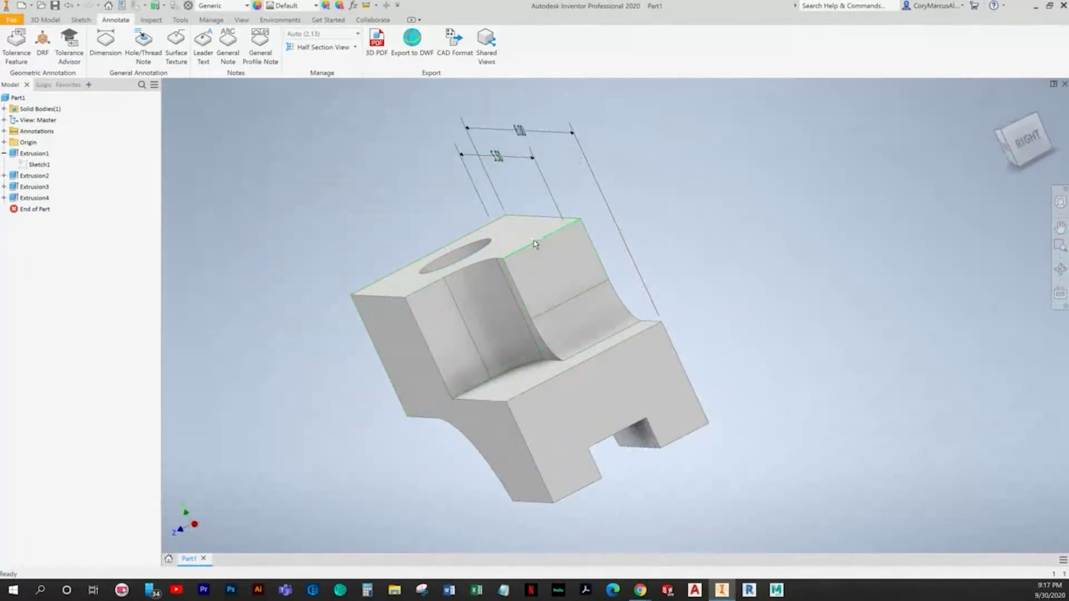
pyautogui.click(555, 197)
pyautogui.keyDown('shift'); pyautogui.moveTo(770, 296); pyautogui.dragTo(839, 296, button='middle'); pyautogui.keyUp('shift')
pyautogui.click(839, 296)
pyautogui.moveTo(484, 242); pyautogui.dragTo(644, 305, button='middle')
pyautogui.hotkey('alt', 'Tab')
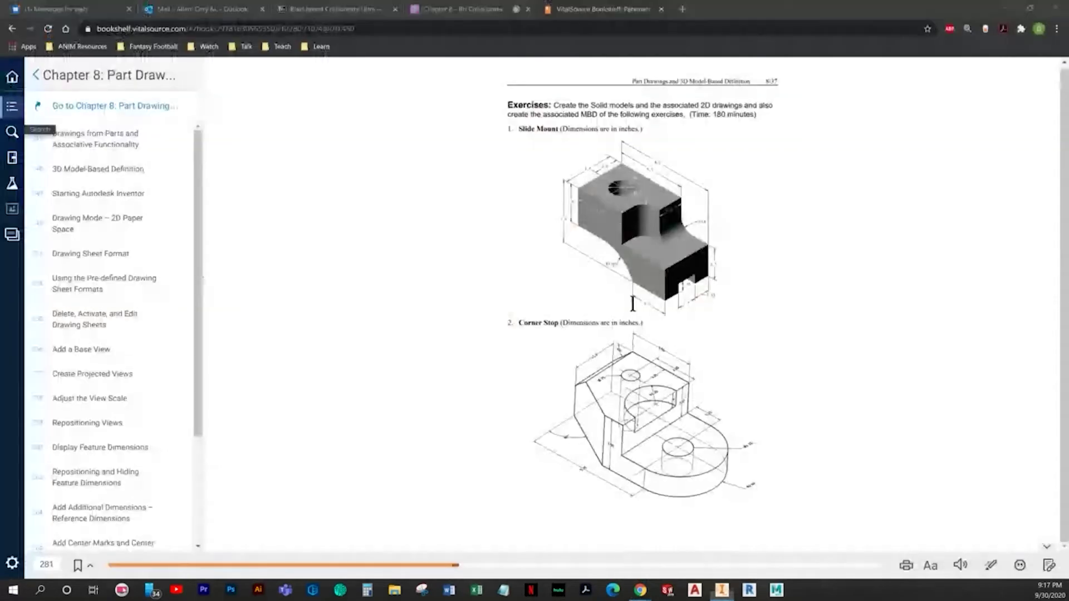
pyautogui.hotkey('alt', 'Tab')
pyautogui.click(105, 42)
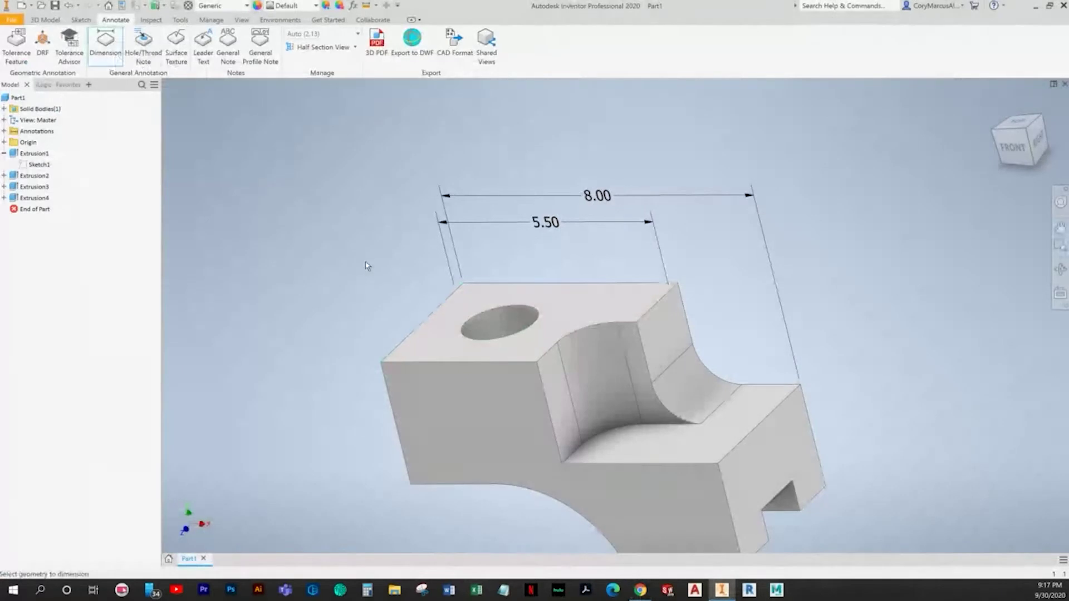
pyautogui.keyDown('shift'); pyautogui.moveTo(453, 337); pyautogui.dragTo(774, 167, button='middle'); pyautogui.keyUp('shift')
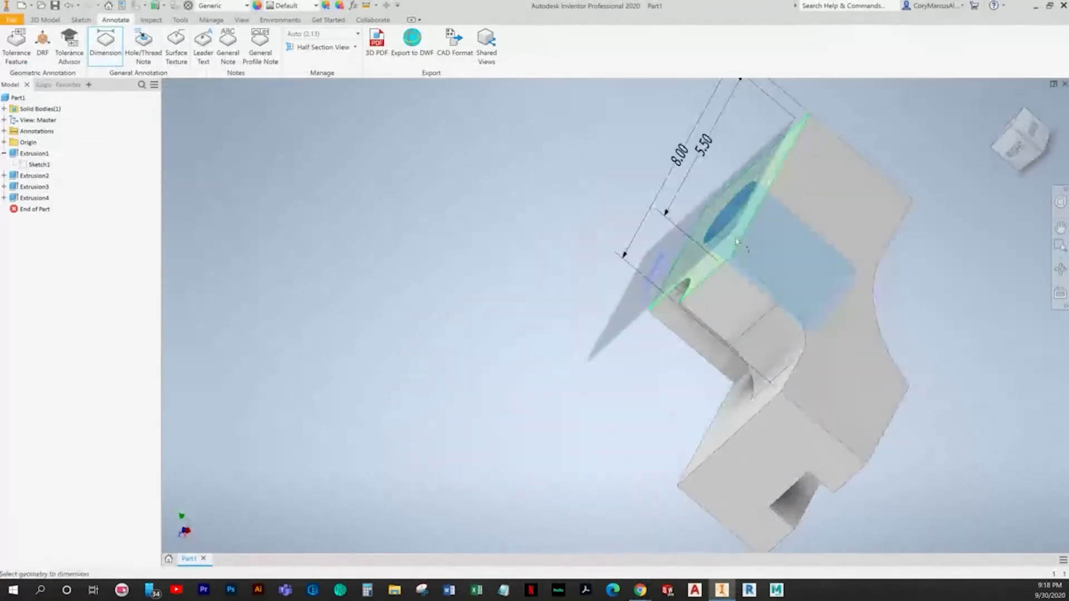
pyautogui.keyDown('shift'); pyautogui.moveTo(813, 123); pyautogui.dragTo(611, 130, button='middle'); pyautogui.keyUp('shift')
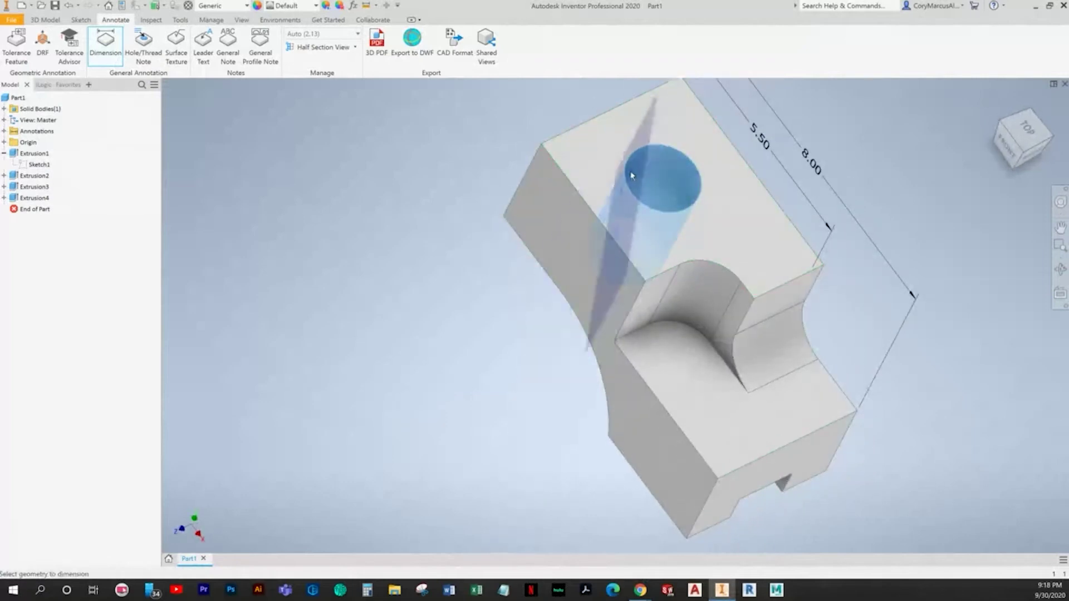
pyautogui.press('Escape')
pyautogui.moveTo(620, 210); pyautogui.dragTo(548, 301, button='middle')
pyautogui.keyDown('shift'); pyautogui.moveTo(735, 305); pyautogui.dragTo(550, 295, button='middle'); pyautogui.keyUp('shift')
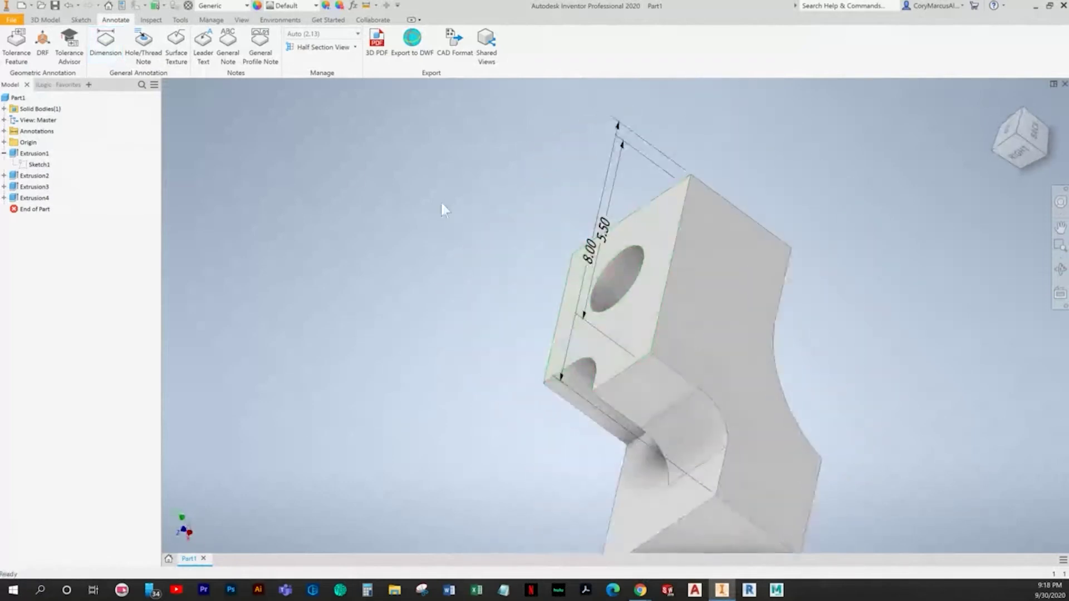
pyautogui.click(105, 44)
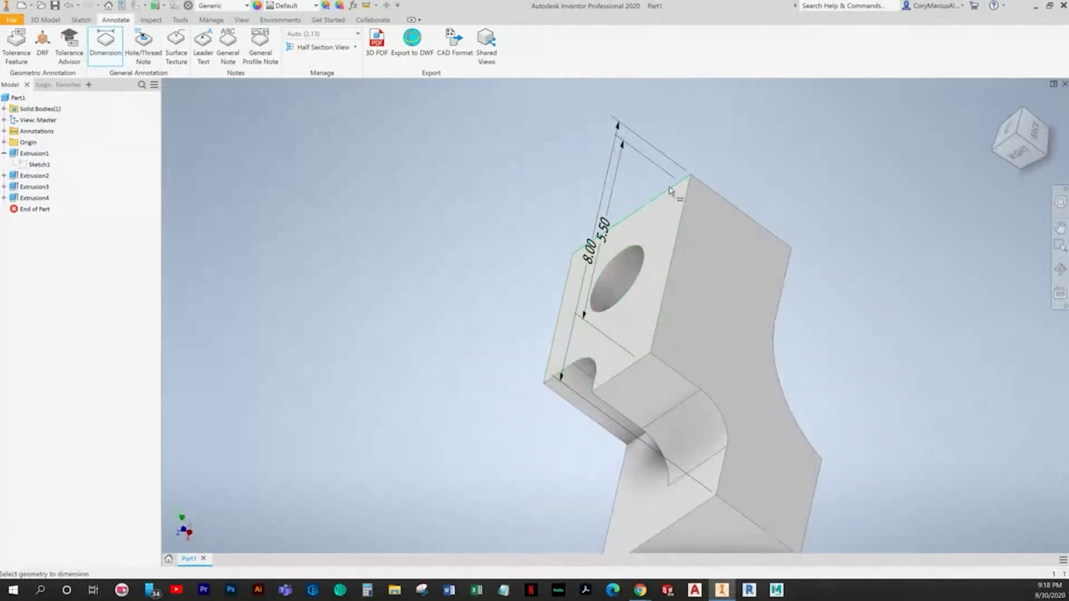
pyautogui.click(715, 192)
pyautogui.click(633, 266)
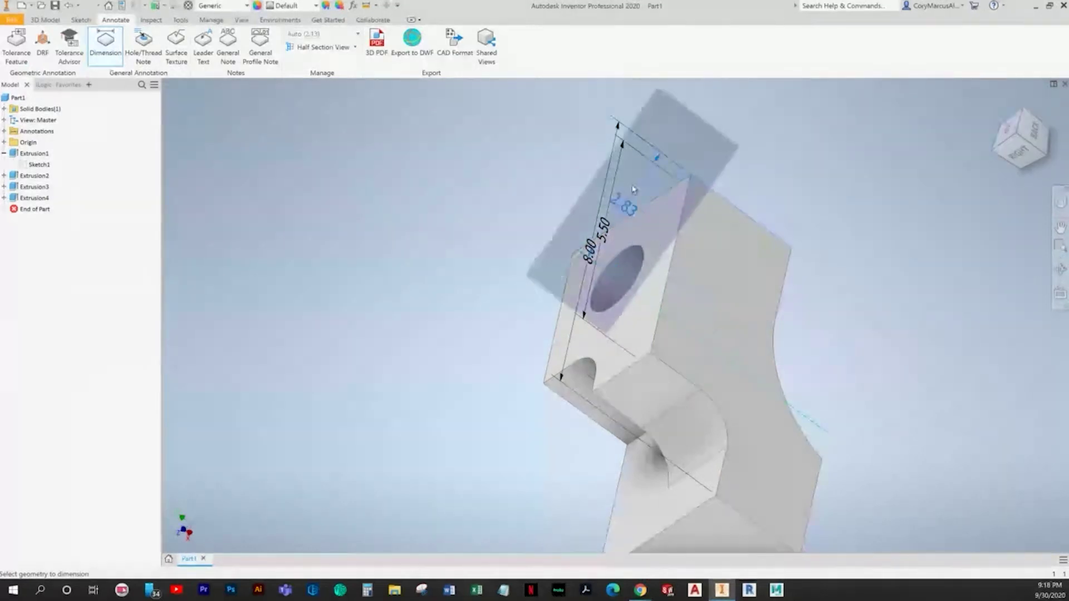
pyautogui.press('Escape')
# Step: Add a 3D annotation dimension from the back face to the hole's centre, placed upright above the body on a plane across its length
pyautogui.click(105, 43)
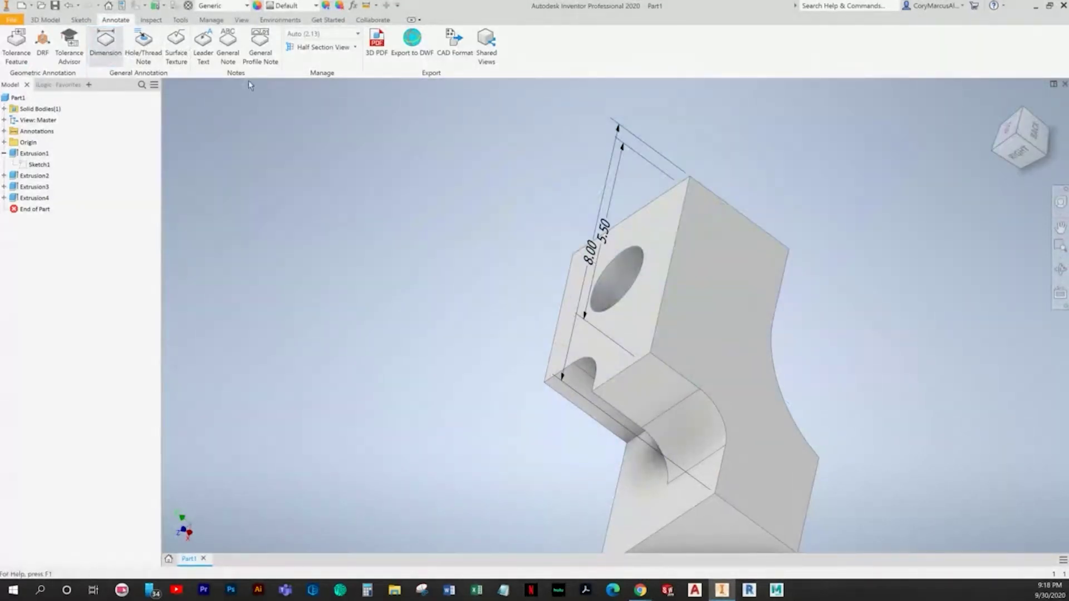
pyautogui.click(716, 212)
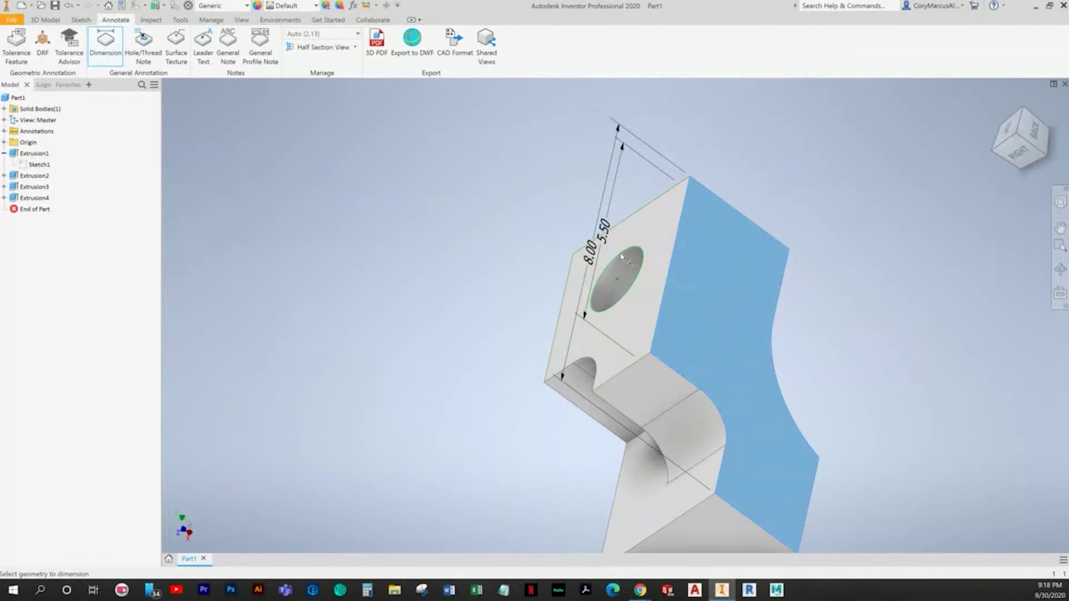
pyautogui.click(621, 257)
pyautogui.moveTo(640, 228)
pyautogui.keyDown('shift'); pyautogui.mouseDown(button='middle')
pyautogui.moveTo(733, 237)
pyautogui.moveTo(657, 223)
pyautogui.mouseUp(button='middle'); pyautogui.keyUp('shift')
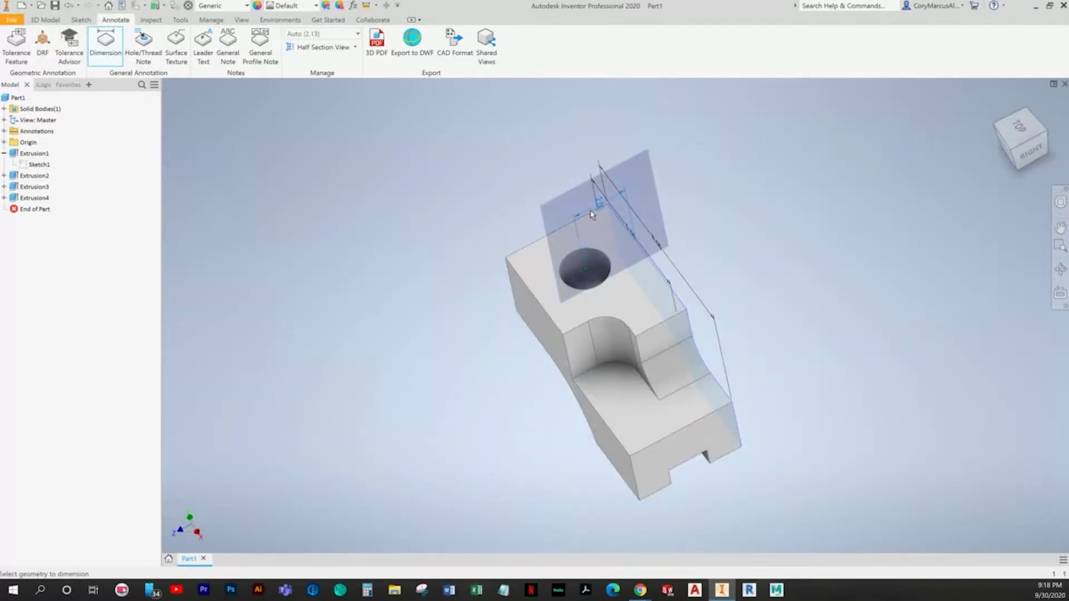
pyautogui.press('space')
pyautogui.keyDown('shift'); pyautogui.moveTo(585, 238); pyautogui.dragTo(592, 218, button='middle'); pyautogui.keyUp('shift')
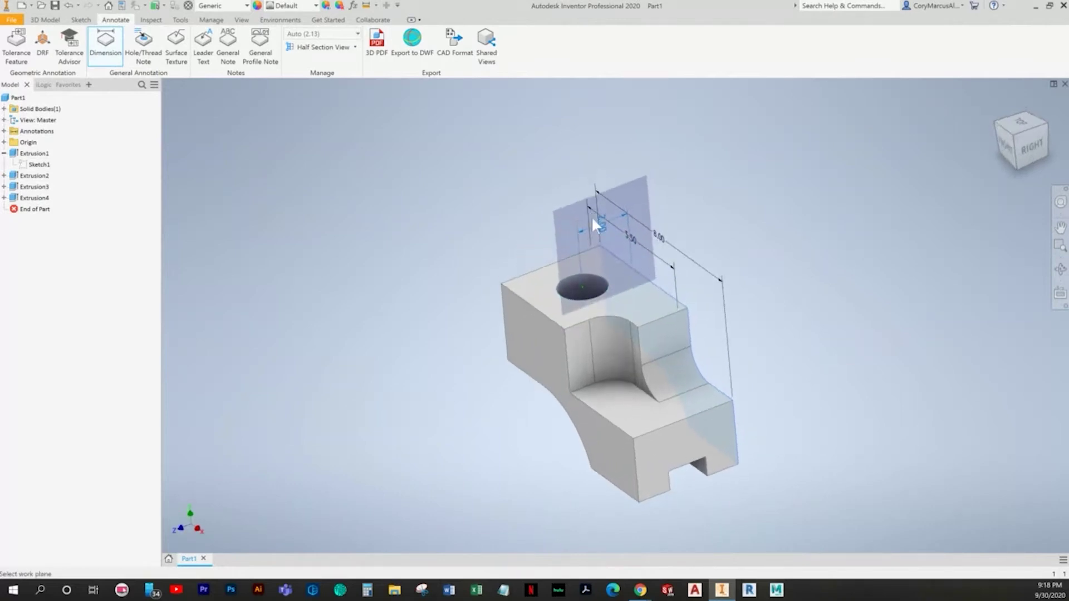
pyautogui.rightClick(592, 221)
pyautogui.click(579, 266)
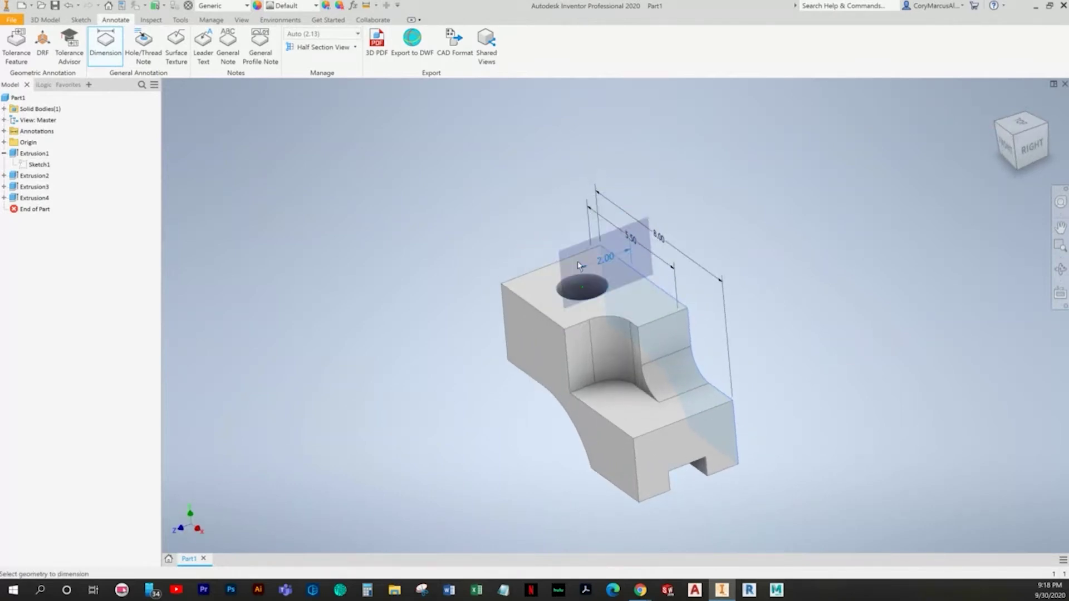
pyautogui.click(582, 241)
pyautogui.press('Return')
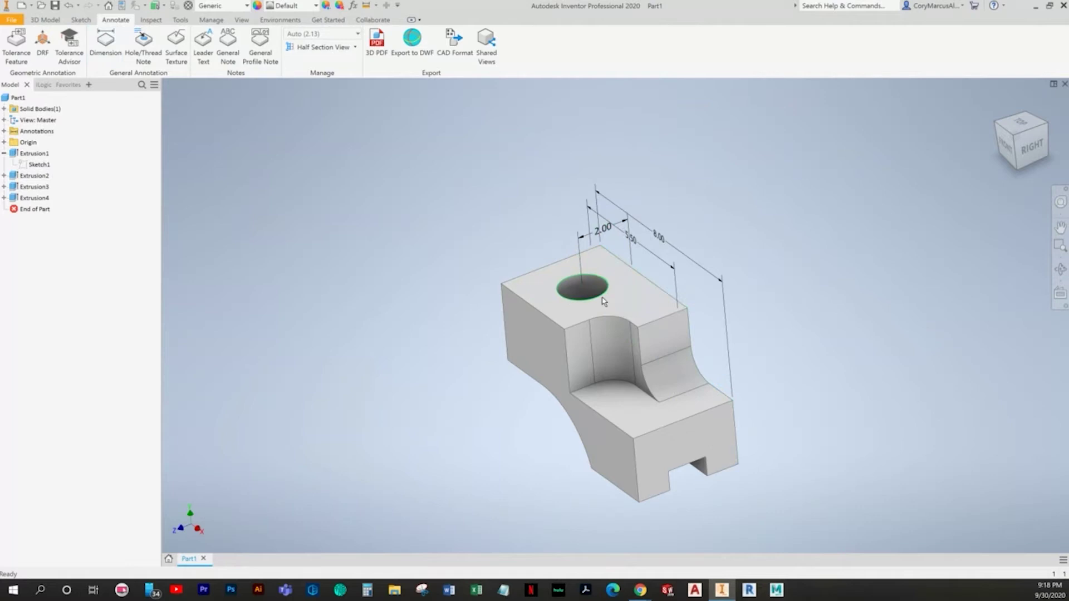
# Step: Replace the upright hole dimension with one from the upper block's back edge to the hole's centre, placed flat beyond the block's end, following the drawing
pyautogui.keyDown('shift'); pyautogui.moveTo(551, 345); pyautogui.dragTo(573, 340, button='middle'); pyautogui.keyUp('shift')
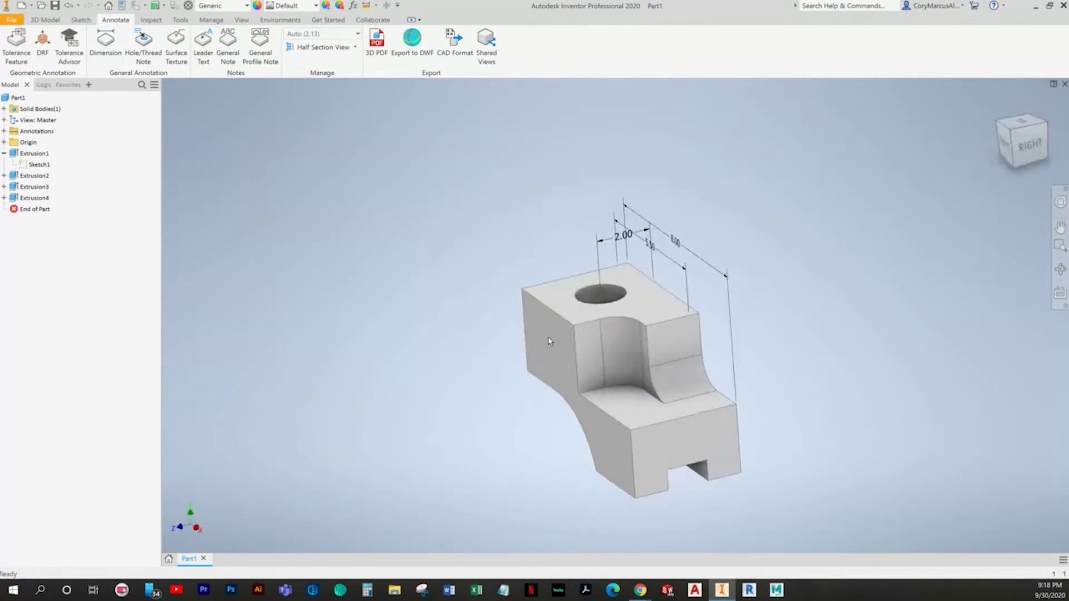
pyautogui.hotkey('alt', 'Tab')
pyautogui.hotkey('alt', 'Tab')
pyautogui.keyDown('shift'); pyautogui.moveTo(593, 323); pyautogui.dragTo(673, 365, button='middle'); pyautogui.keyUp('shift')
pyautogui.click(106, 45)
pyautogui.click(508, 291)
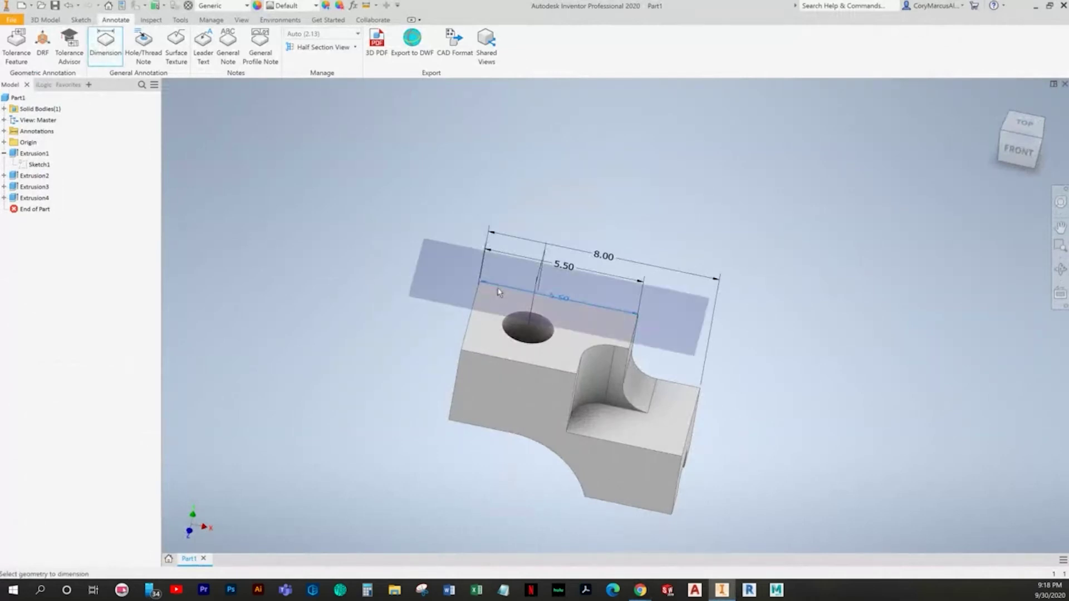
pyautogui.click(526, 322)
pyautogui.click(431, 295)
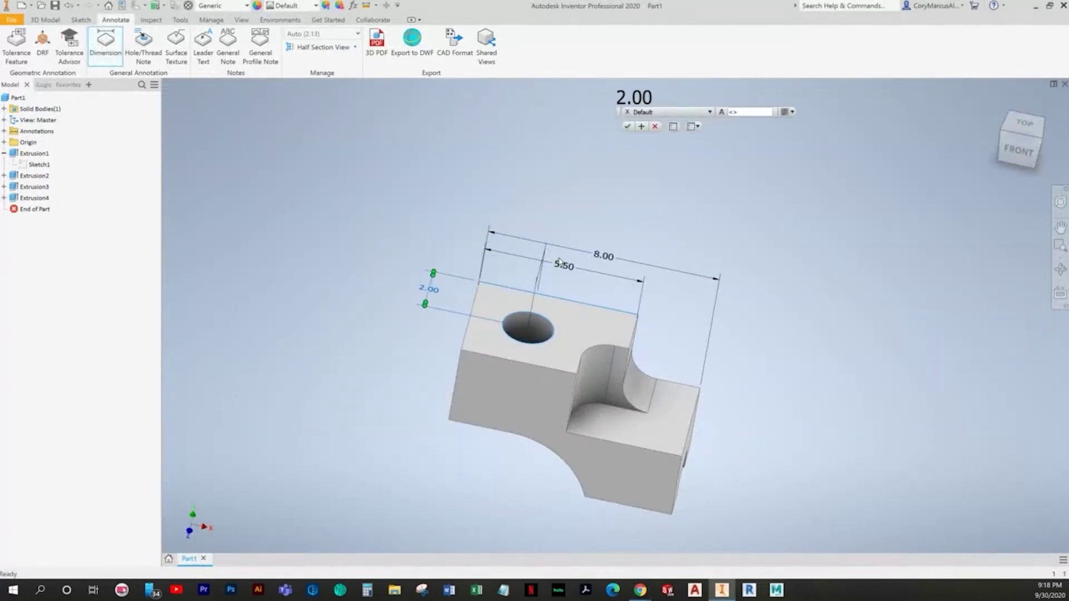
pyautogui.press('Escape')
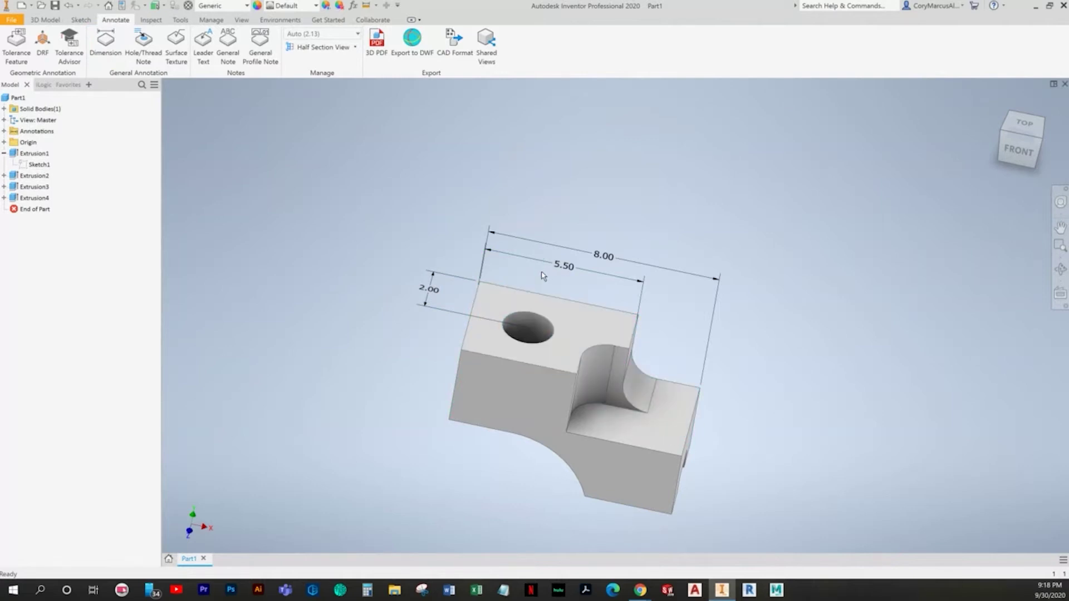
# Step: Add a 3D annotation dimension to the upper block's end edge for its width, placed flat outside the hole's location dimension
pyautogui.click(105, 45)
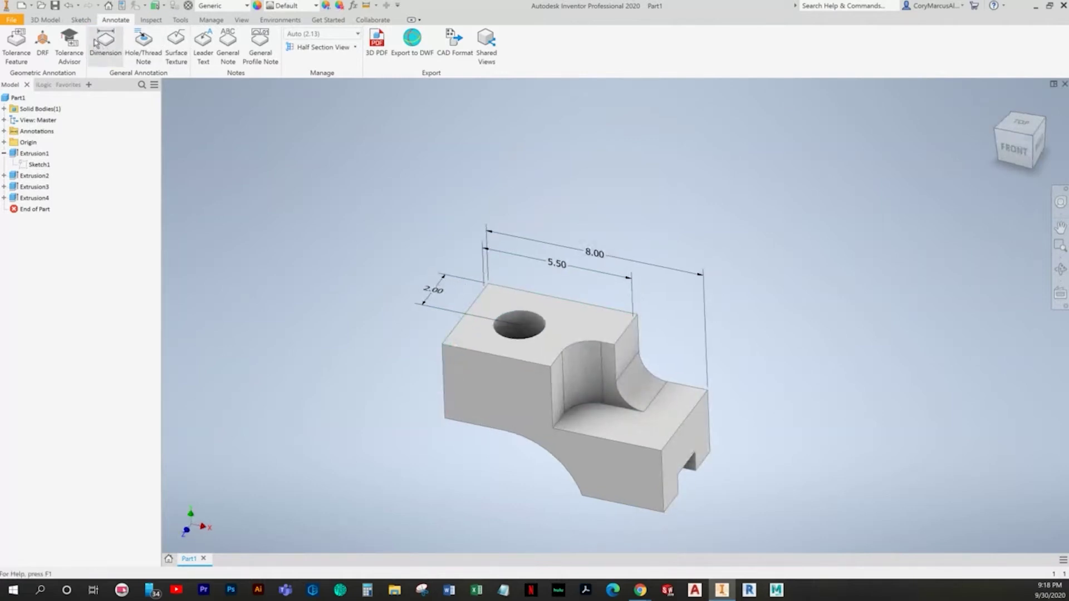
pyautogui.click(471, 307)
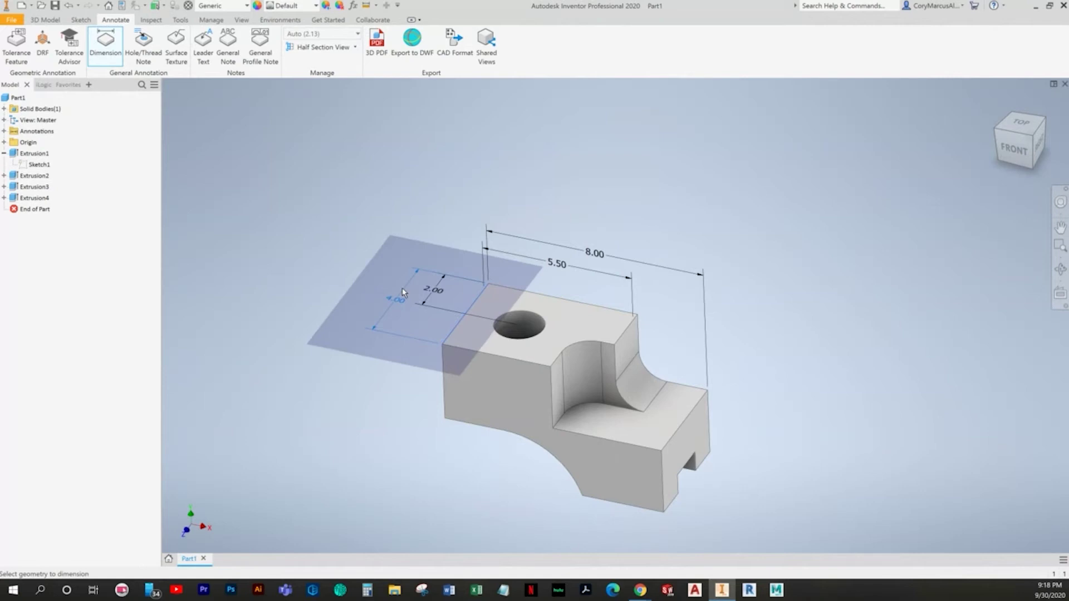
pyautogui.click(390, 296)
pyautogui.press('Escape')
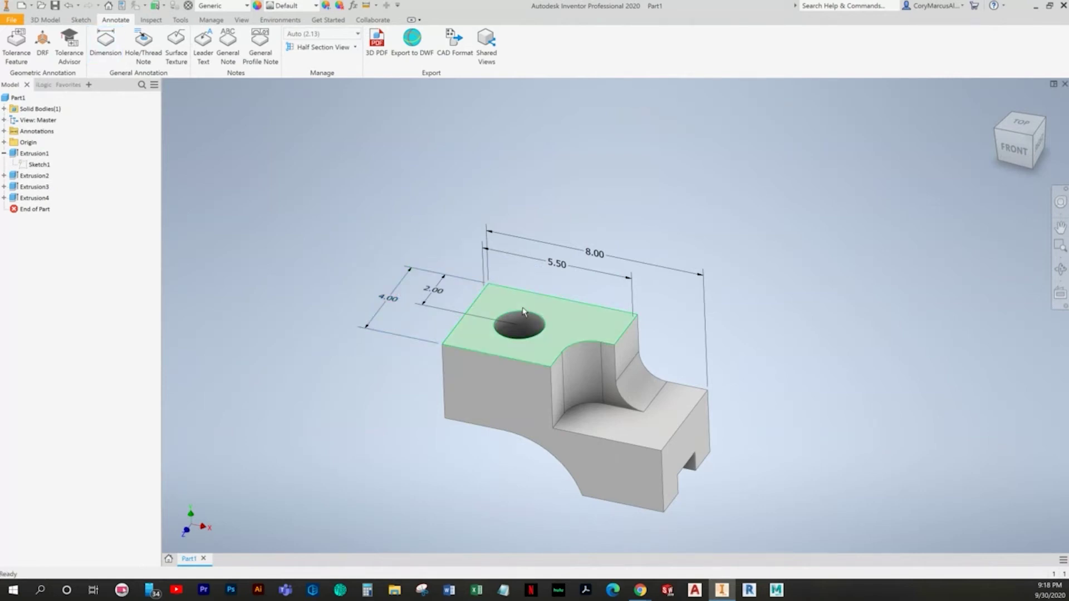
# Step: Add a 3D annotation dimension to the upper block's vertical front end edge, using the front face as annotation plane, placed beyond the block's end
pyautogui.hotkey('alt', 'Tab')
pyautogui.hotkey('alt', 'Tab')
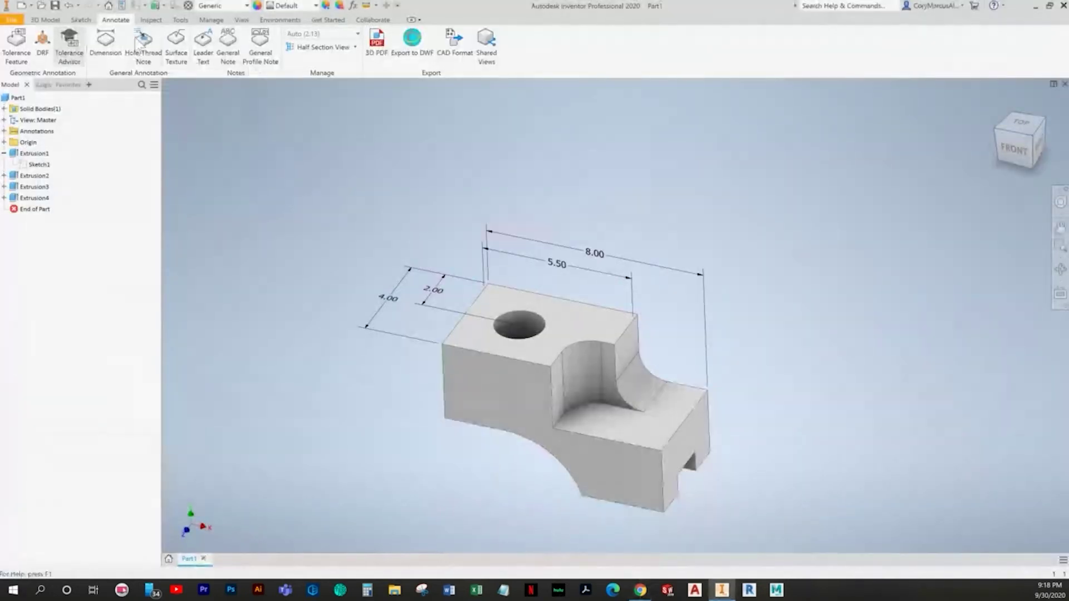
pyautogui.click(106, 44)
pyautogui.click(443, 377)
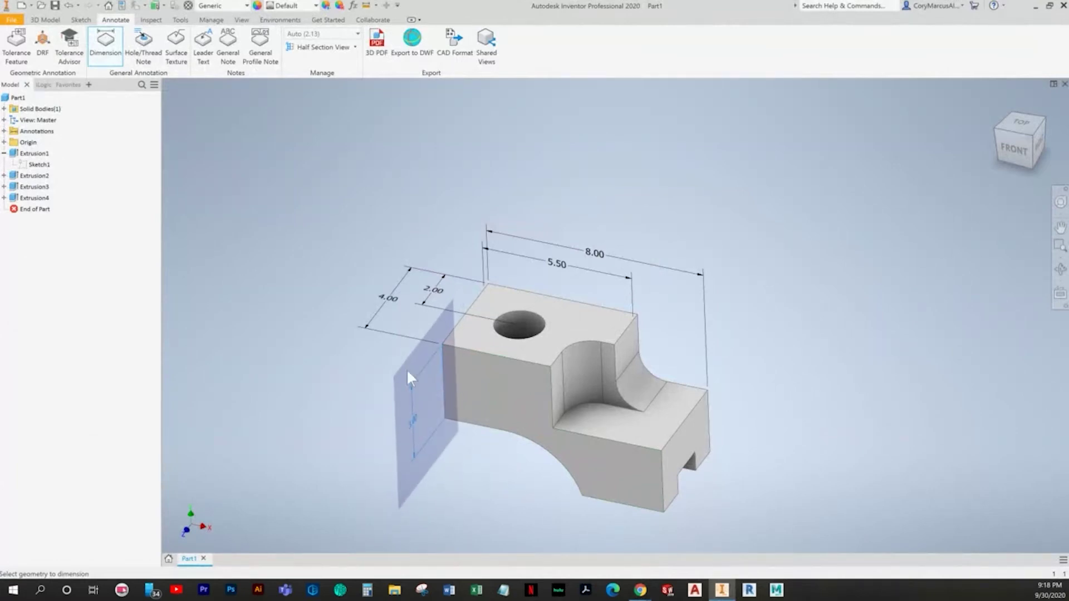
pyautogui.rightClick(411, 372)
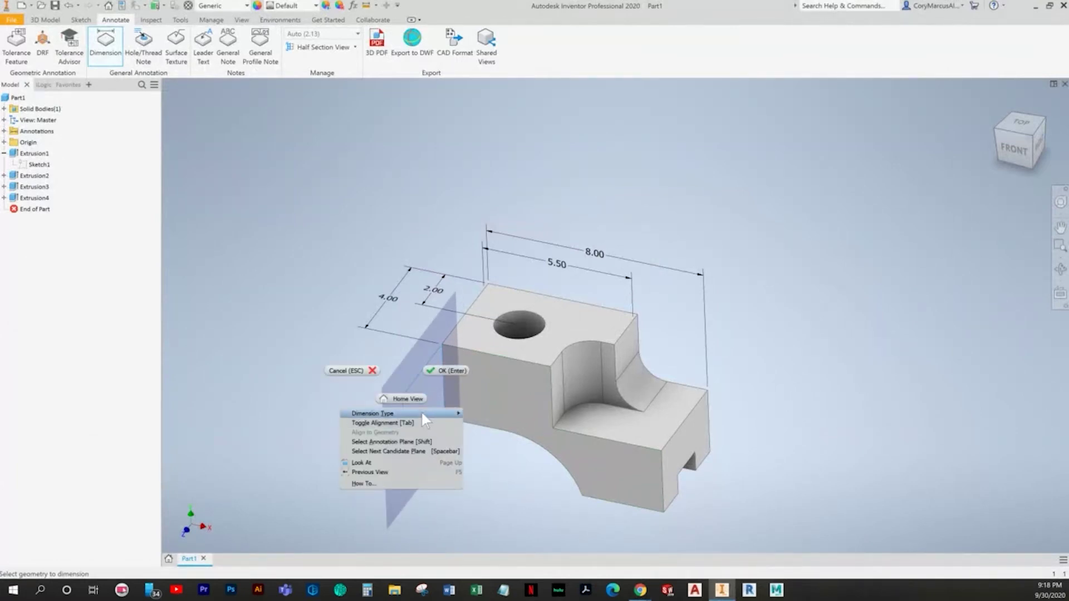
pyautogui.click(420, 443)
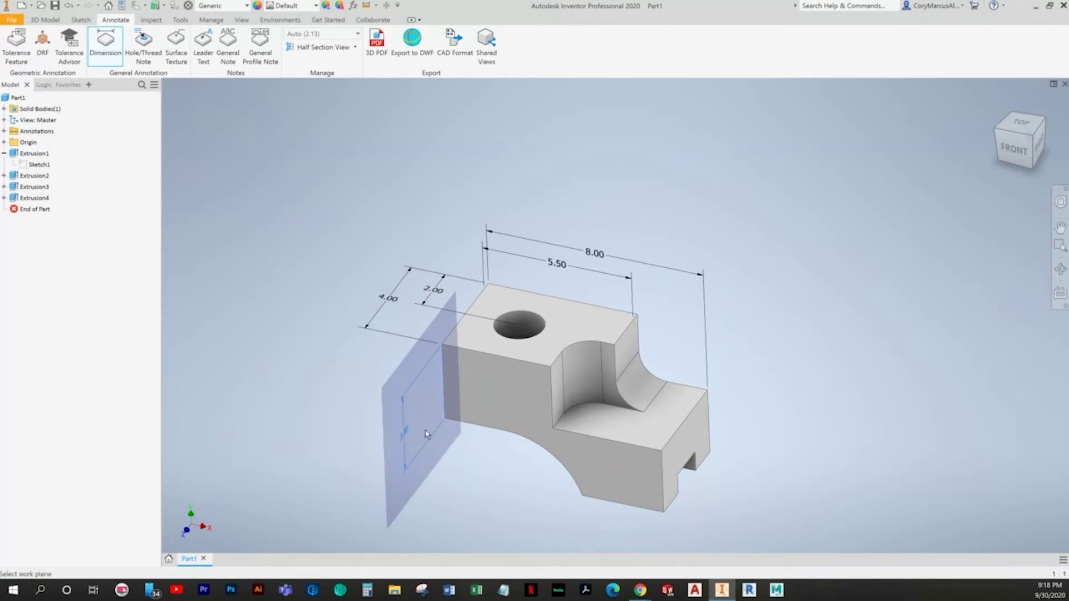
pyautogui.click(554, 384)
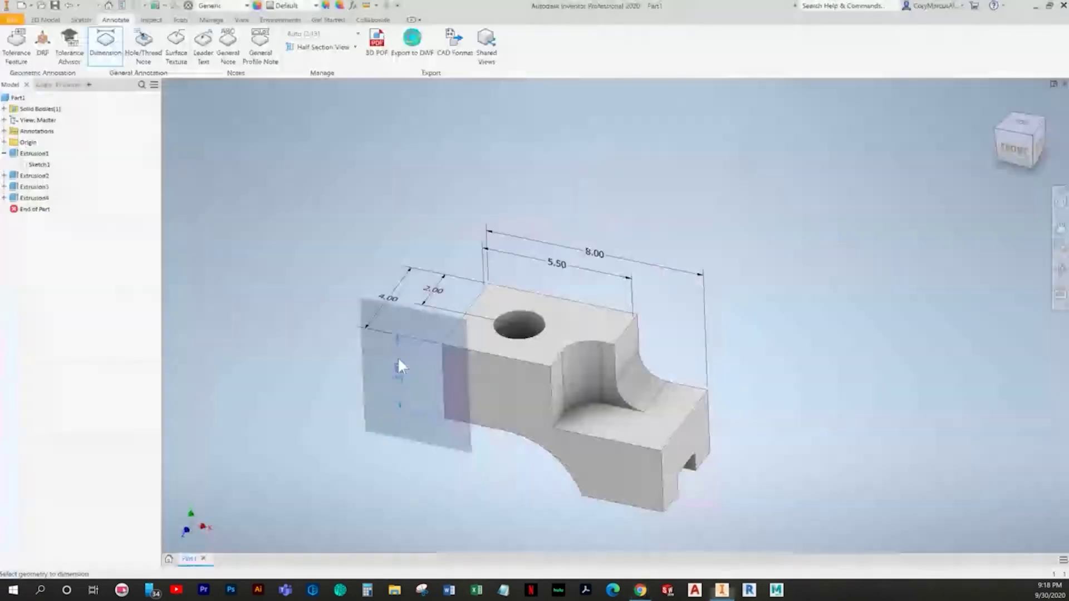
pyautogui.click(403, 357)
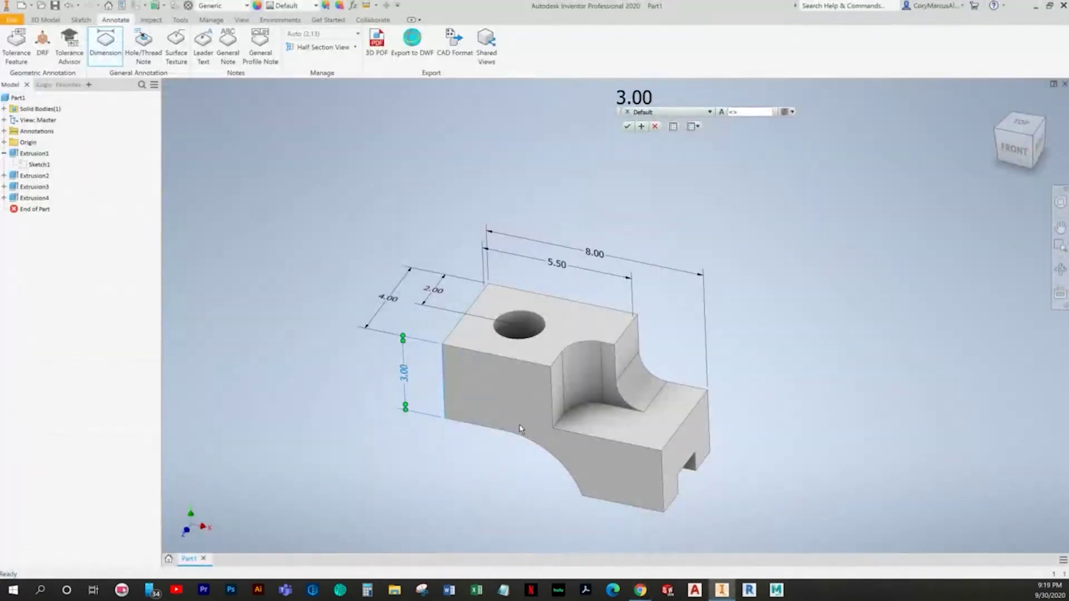
pyautogui.click(628, 127)
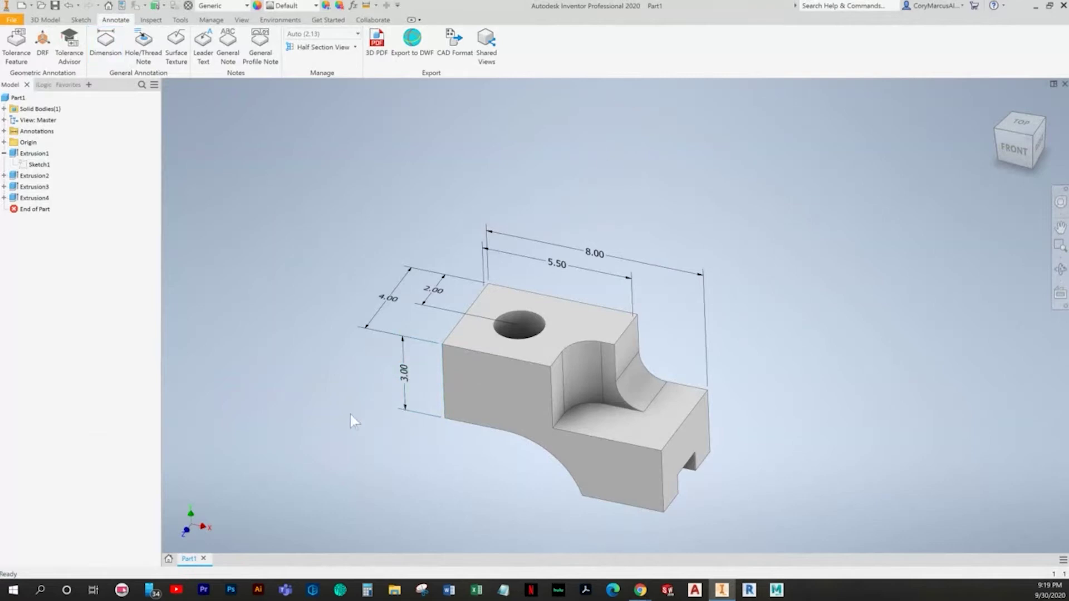
# Step: Toggle the alignment of the upper block's height dimension, and add an overall front-face height dimension outside it from top edge to bottom edge
pyautogui.rightClick(403, 378)
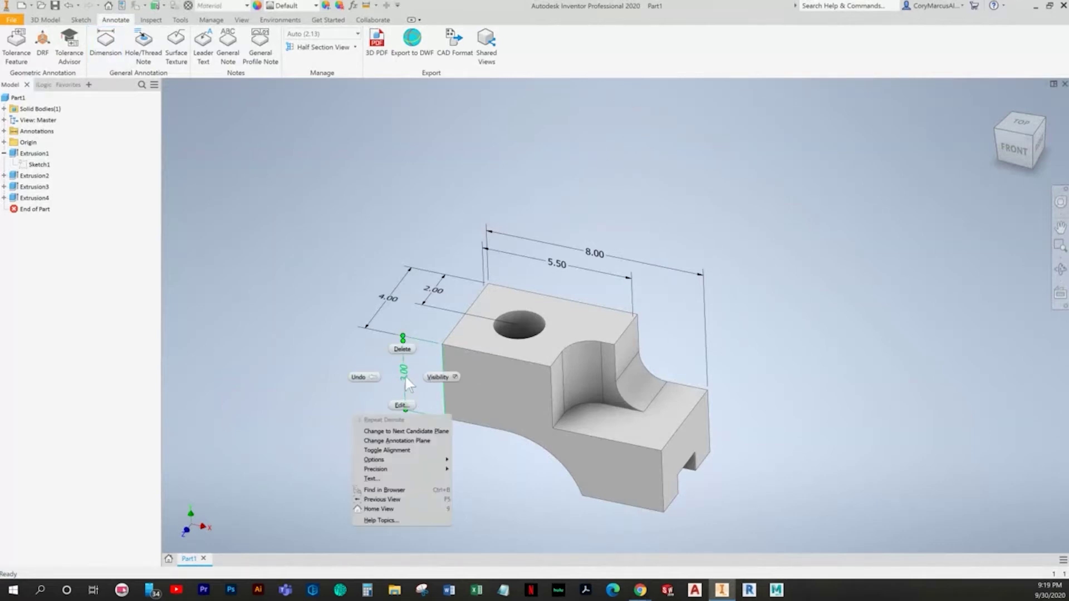
pyautogui.click(399, 451)
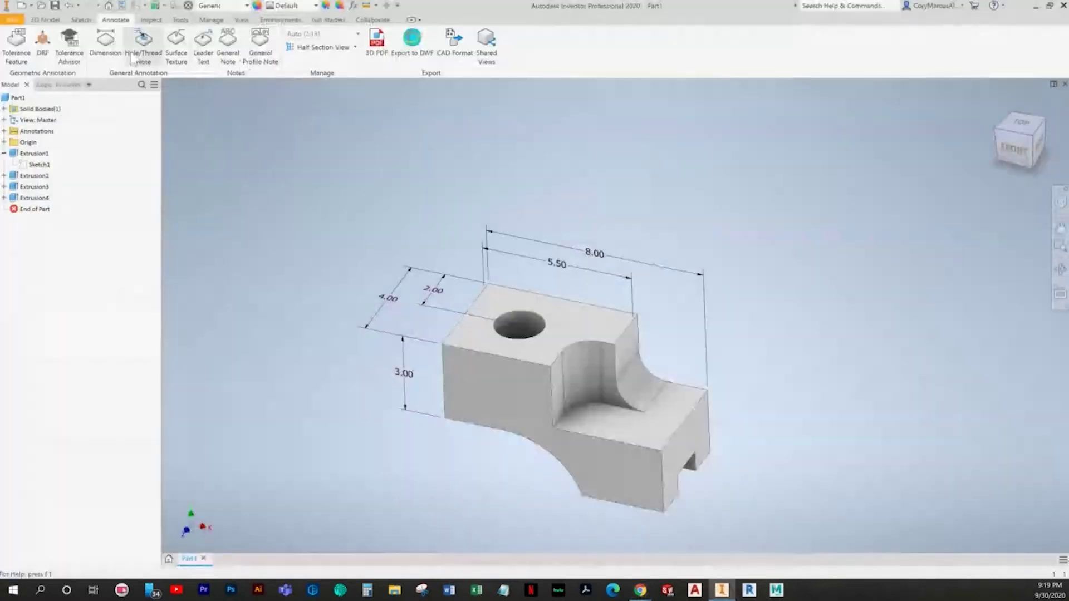
pyautogui.click(106, 43)
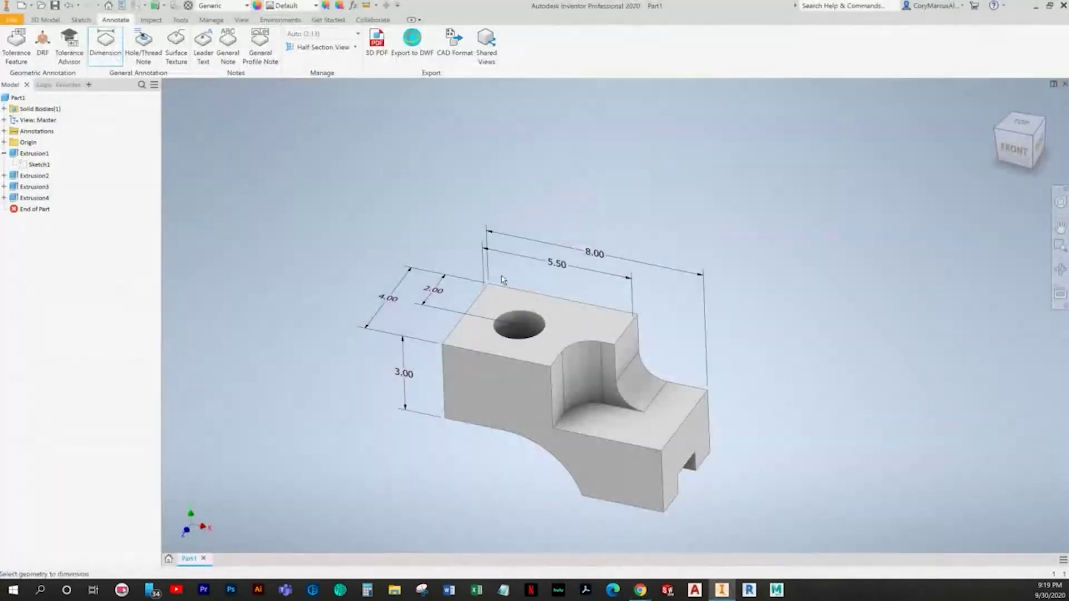
pyautogui.click(455, 349)
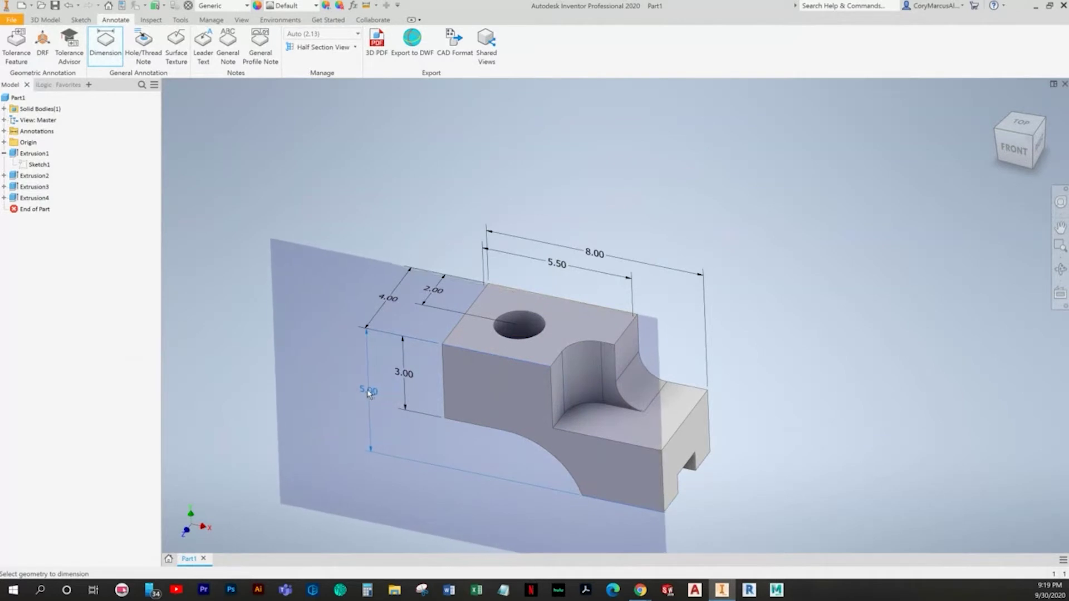
pyautogui.click(372, 392)
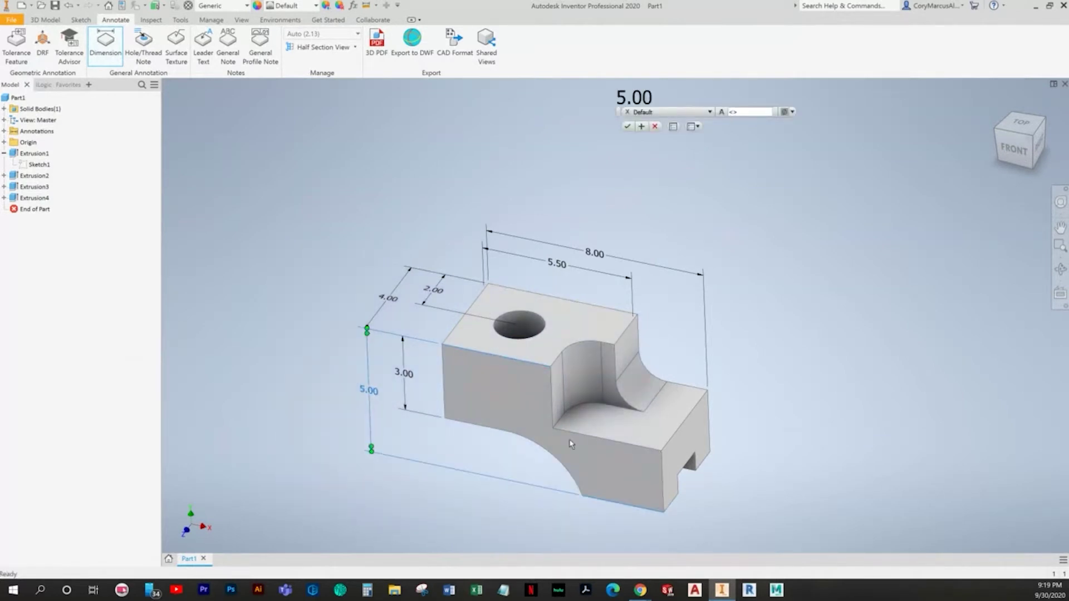
pyautogui.press('Return')
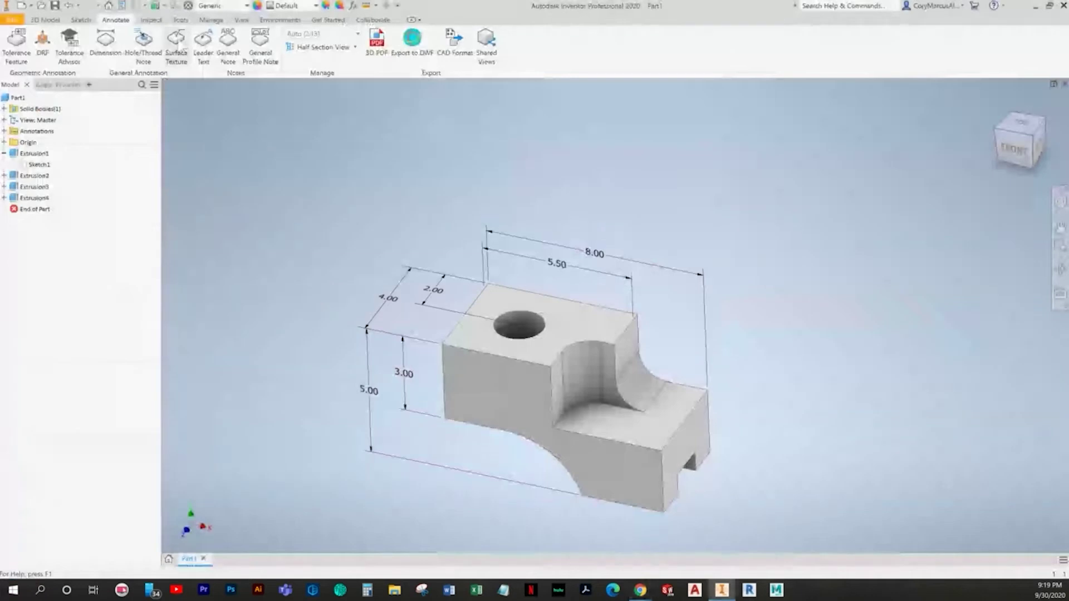
# Step: Add a 3D annotation radius dimension to the large concave arc on the front face's underside, placed inside the arc
pyautogui.click(105, 44)
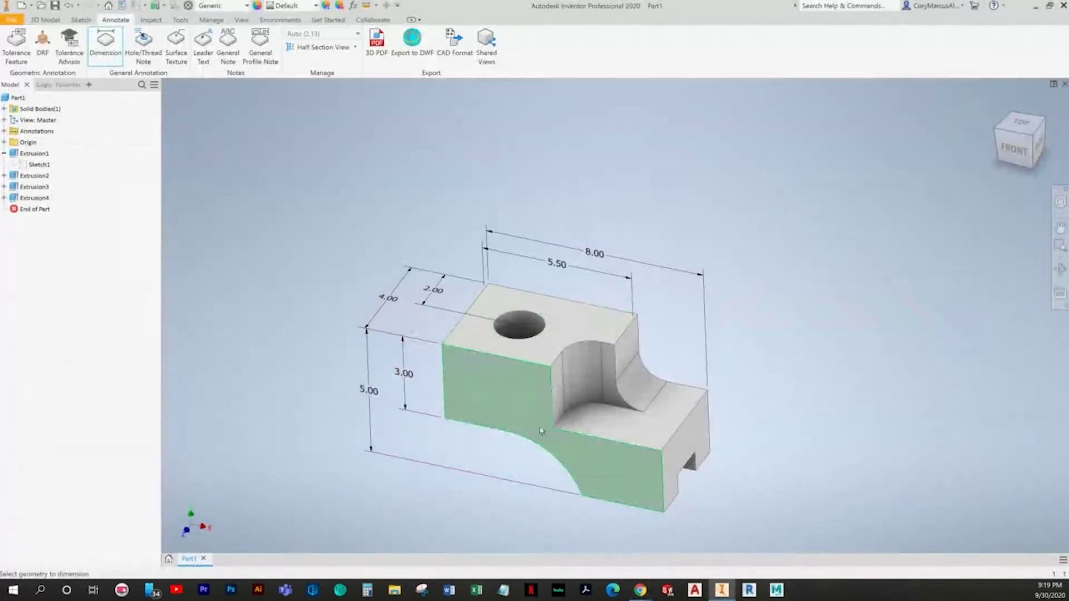
pyautogui.click(556, 464)
pyautogui.click(528, 479)
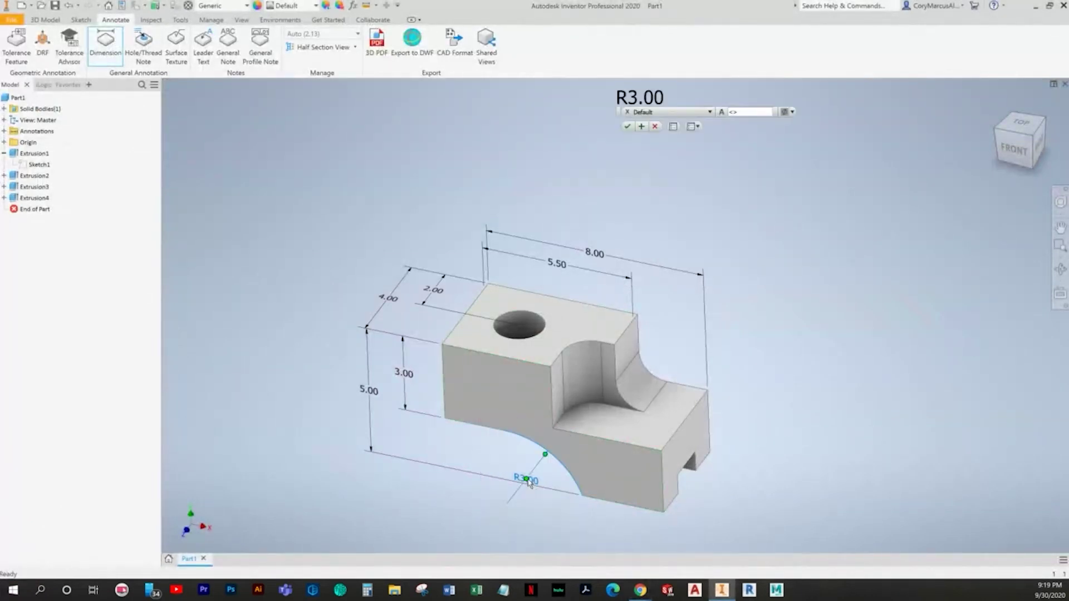
pyautogui.press('Return')
pyautogui.press('Return')
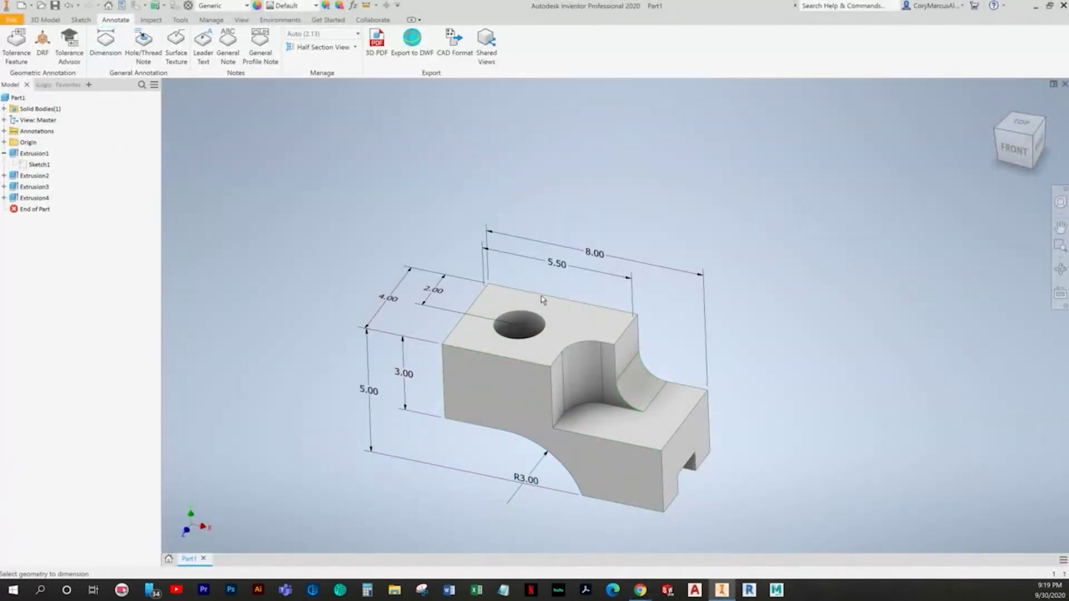
# Step: Replace the upper block's length dimension with one taken from its top back edge, standing upright behind the block under the overall length
pyautogui.click(541, 296)
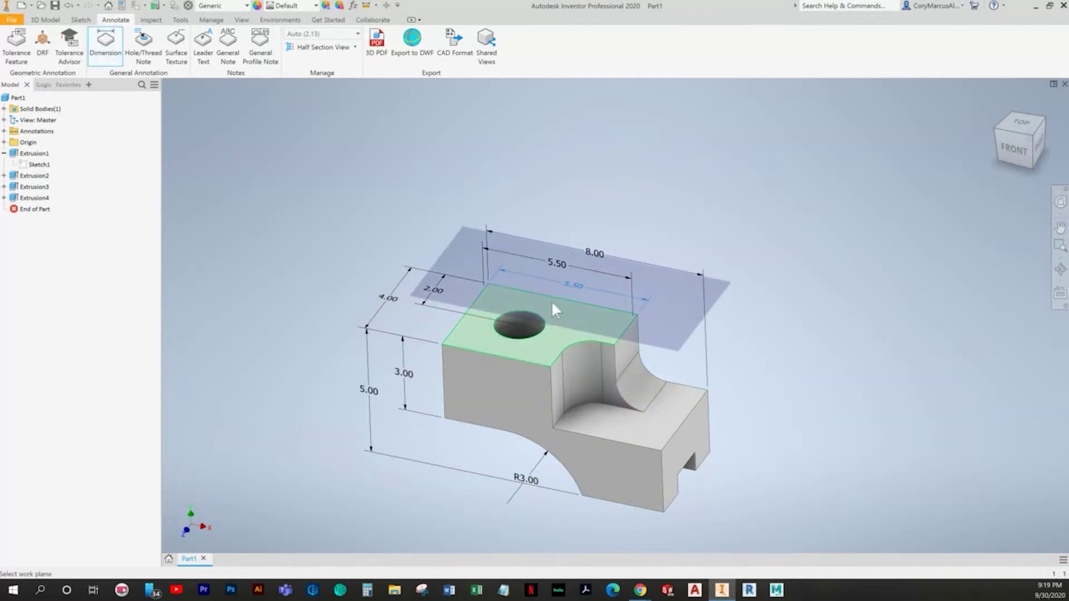
pyautogui.click(637, 329)
pyautogui.click(636, 283)
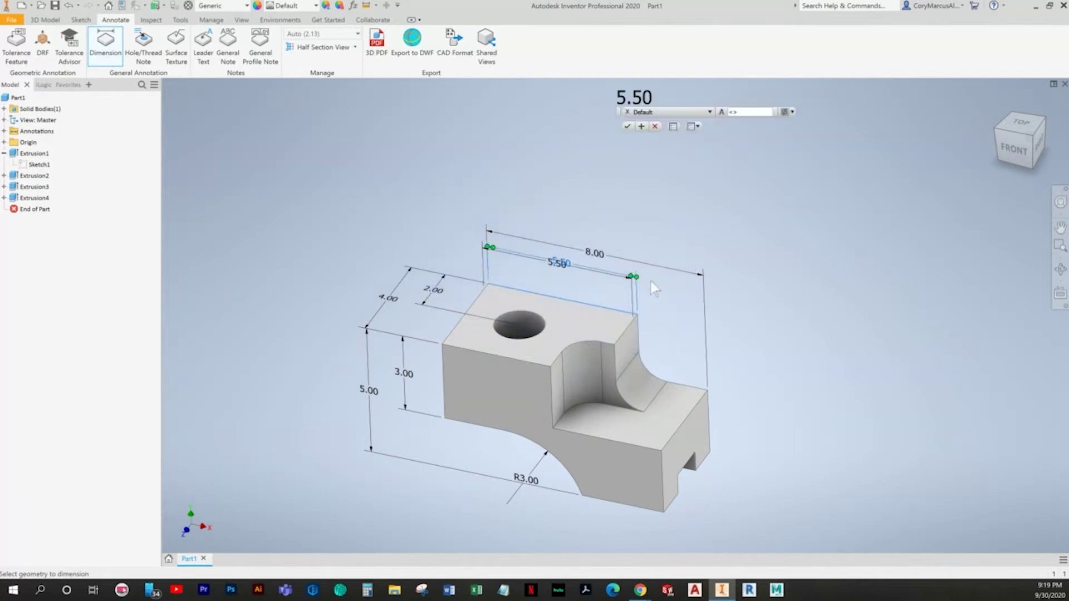
pyautogui.press('Return')
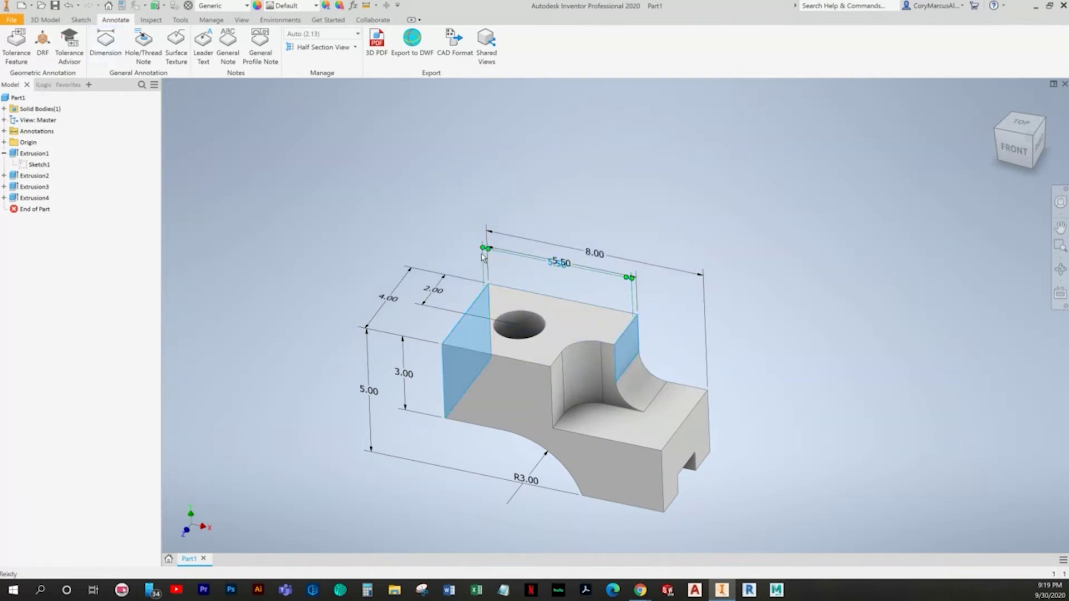
pyautogui.keyDown('shift'); pyautogui.moveTo(650, 309); pyautogui.dragTo(618, 307, button='middle'); pyautogui.keyUp('shift')
# Step: Following the textbook drawing, add a 3D annotation dimension for the slot's width in the lower block's end face, placed below the slot
pyautogui.hotkey('alt', 'Tab')
pyautogui.hotkey('alt', 'Tab')
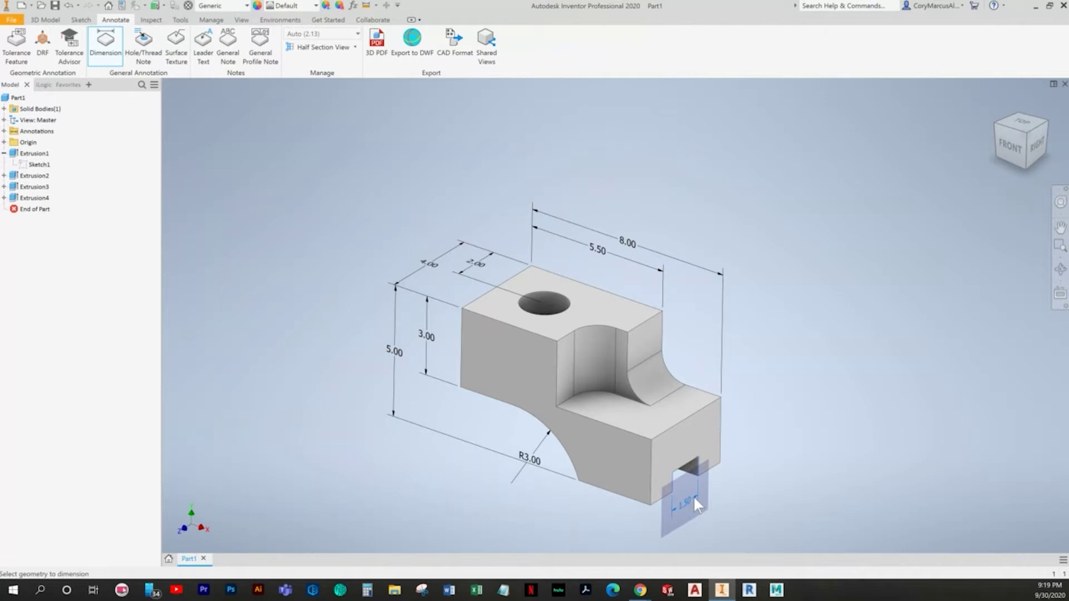
pyautogui.click(695, 499)
pyautogui.press('Escape')
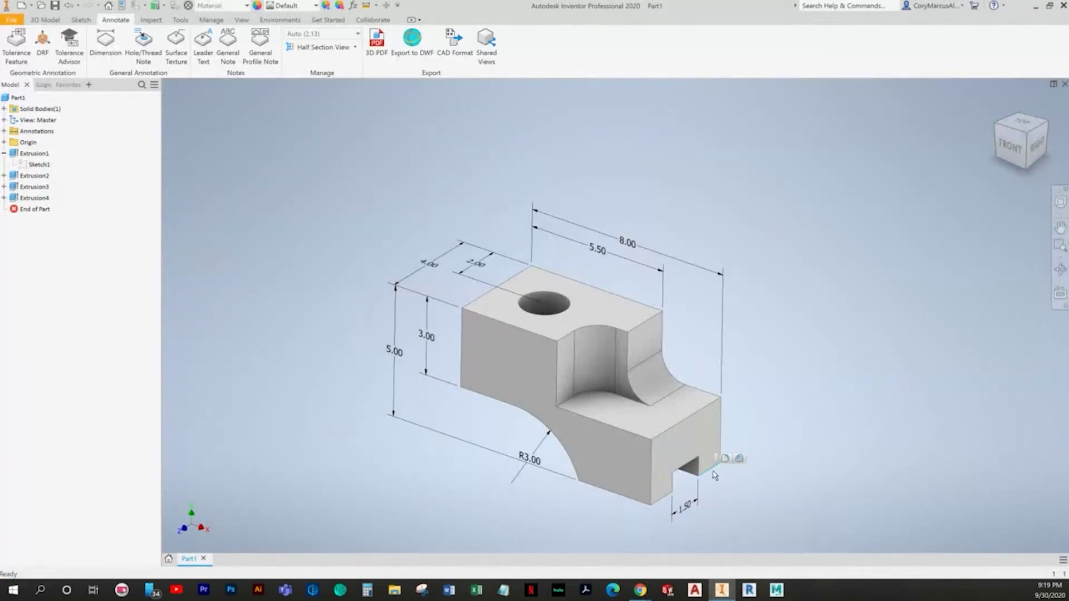
# Step: Add a 3D annotation dimension to the bottom edge of the leg behind the slot, on the end-face plane beside the slot width dimension
pyautogui.press('d')
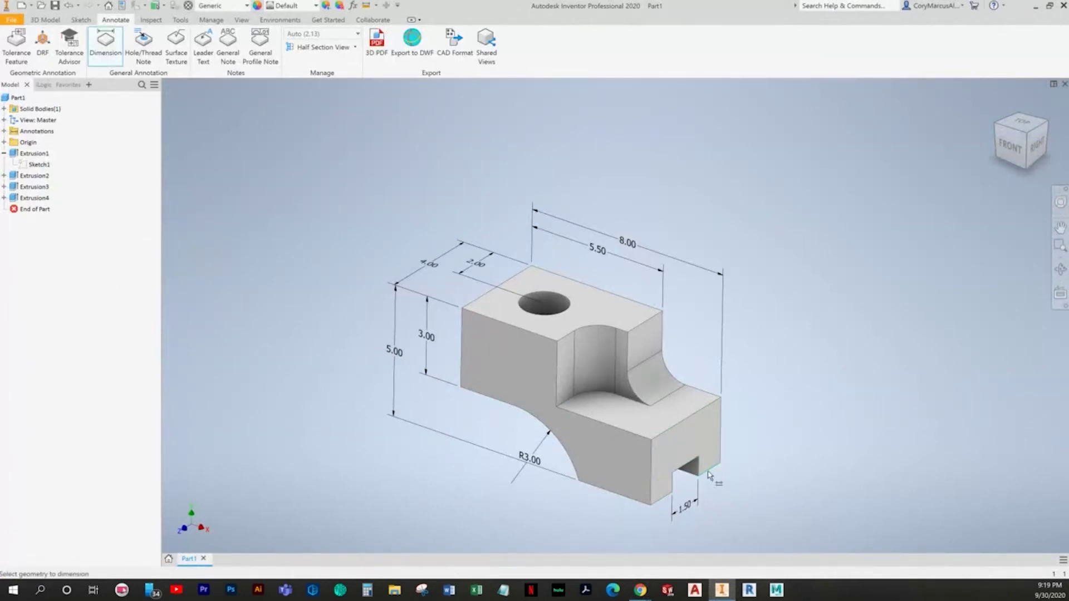
pyautogui.click(709, 474)
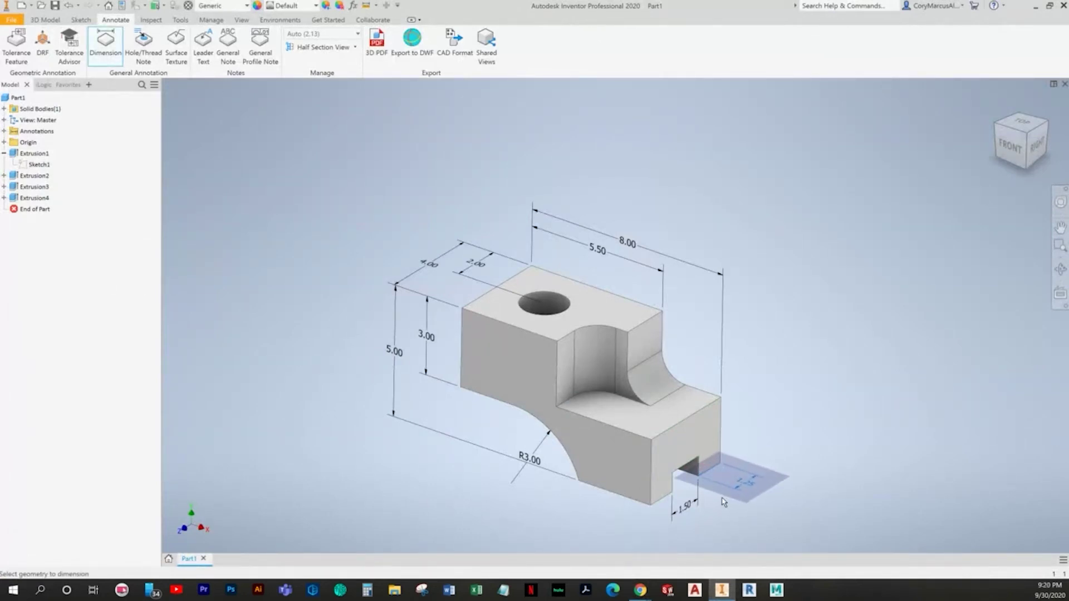
pyautogui.click(715, 455)
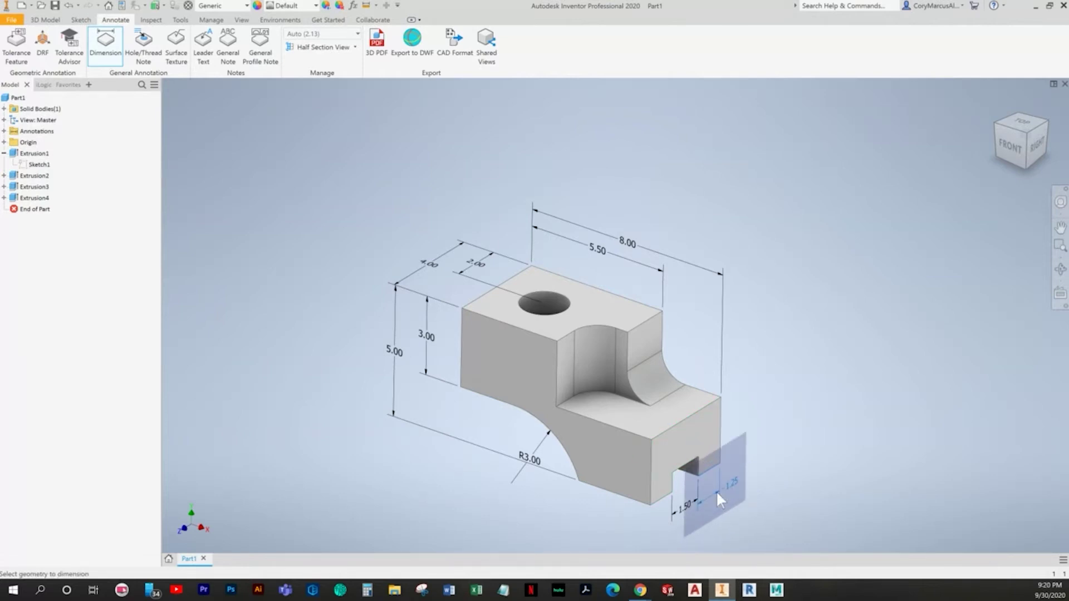
pyautogui.click(708, 491)
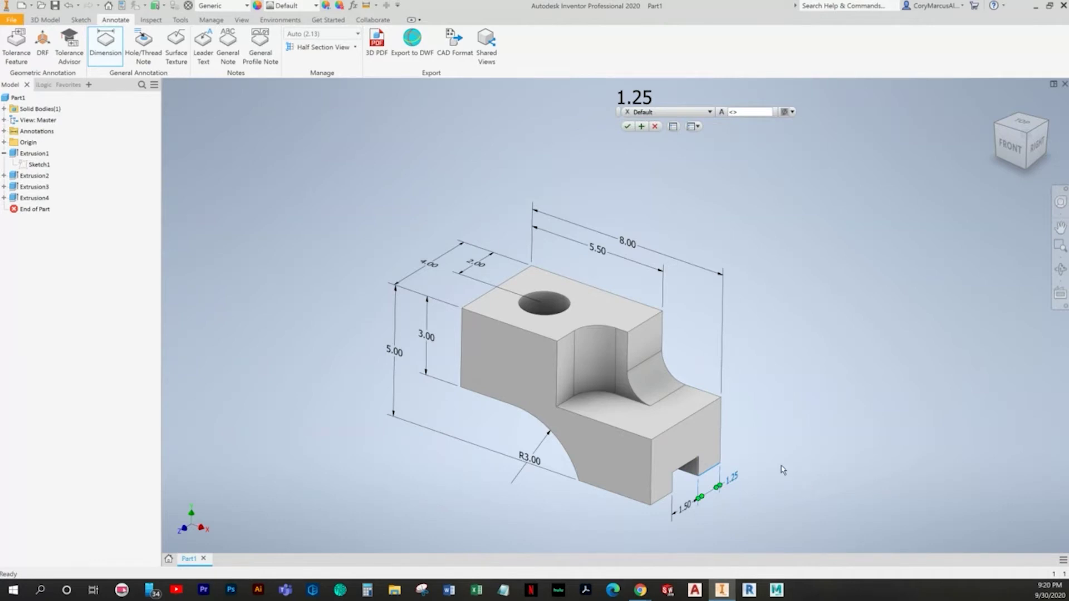
pyautogui.press('Return')
# Step: Check the textbook drawing and add a 3D annotation dimension to the lower block's back vertical end edge, placed outside on the end-face plane
pyautogui.hotkey('alt', 'Tab')
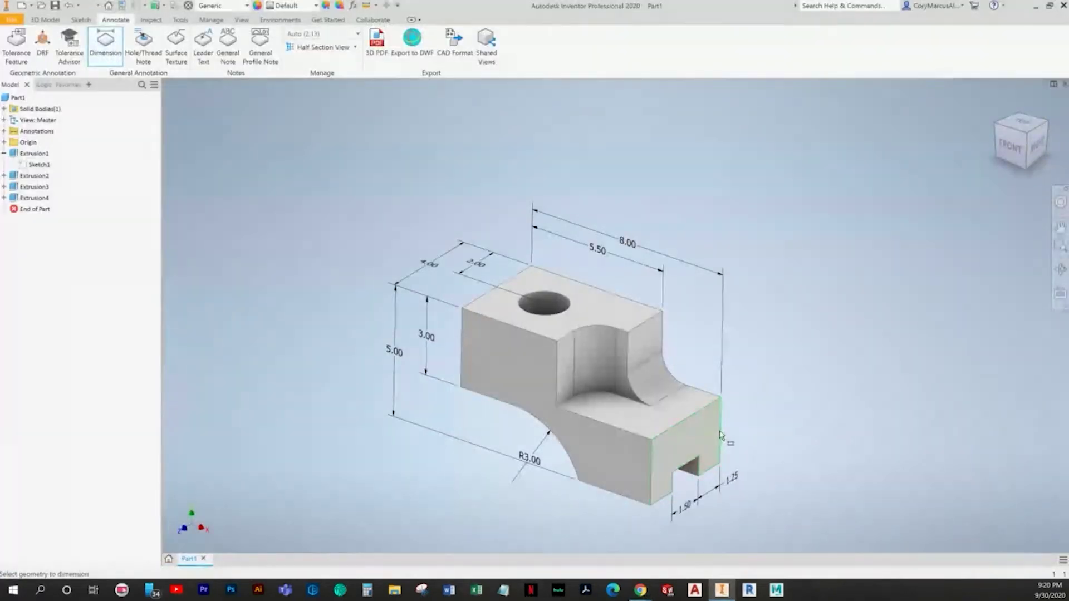
pyautogui.click(720, 435)
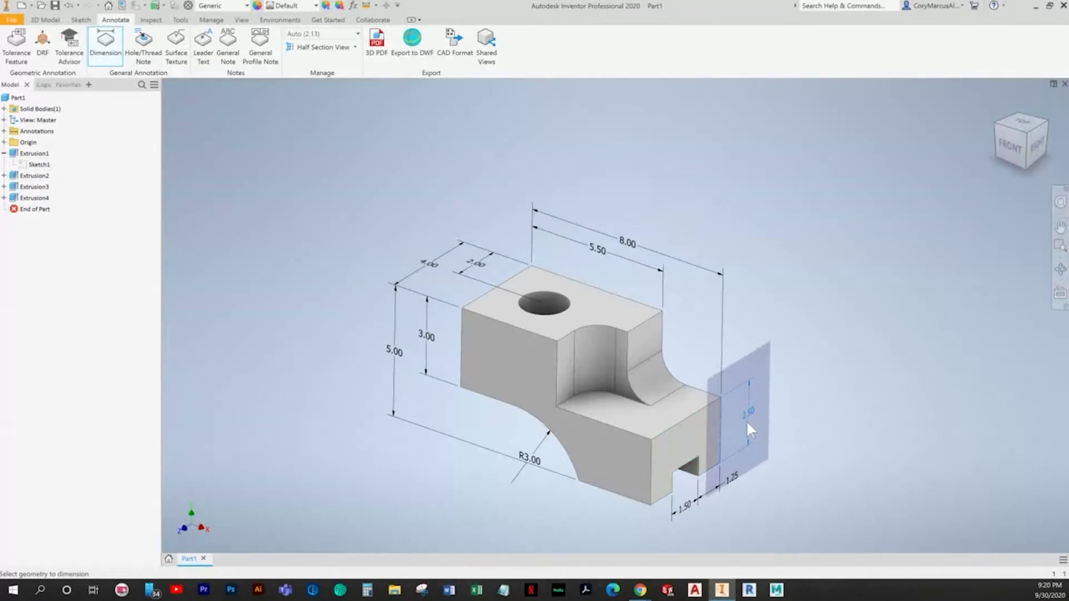
pyautogui.click(749, 422)
pyautogui.press('Return')
pyautogui.press('Escape')
# Step: Check the textbook drawing and add a 3D annotation dimension to the slot's vertical edge for its depth, placed by the front leg
pyautogui.hotkey('alt', 'Tab')
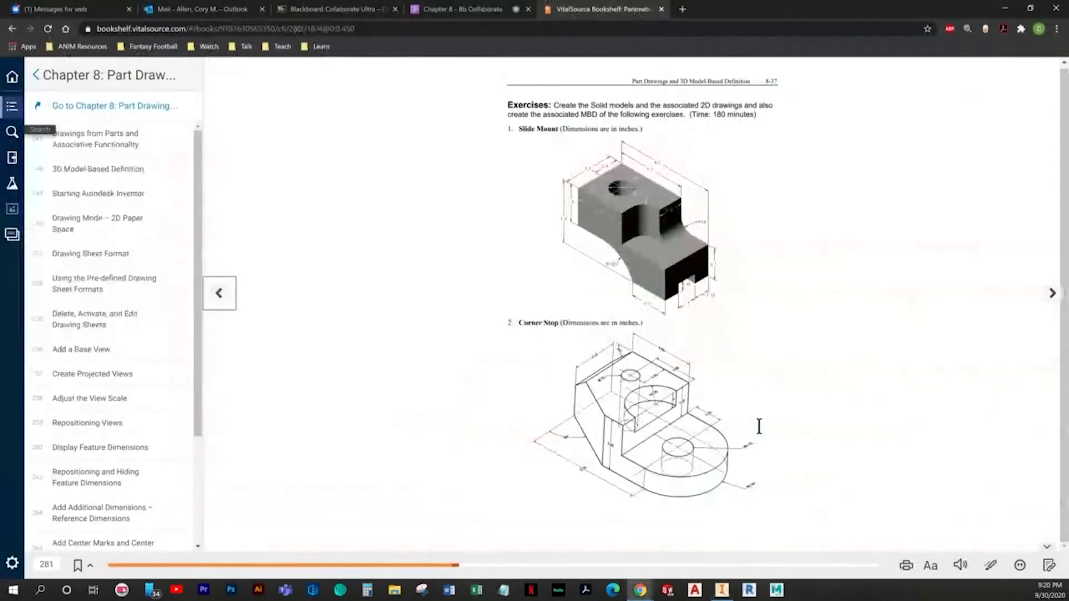
pyautogui.hotkey('alt', 'Tab')
pyautogui.click(105, 45)
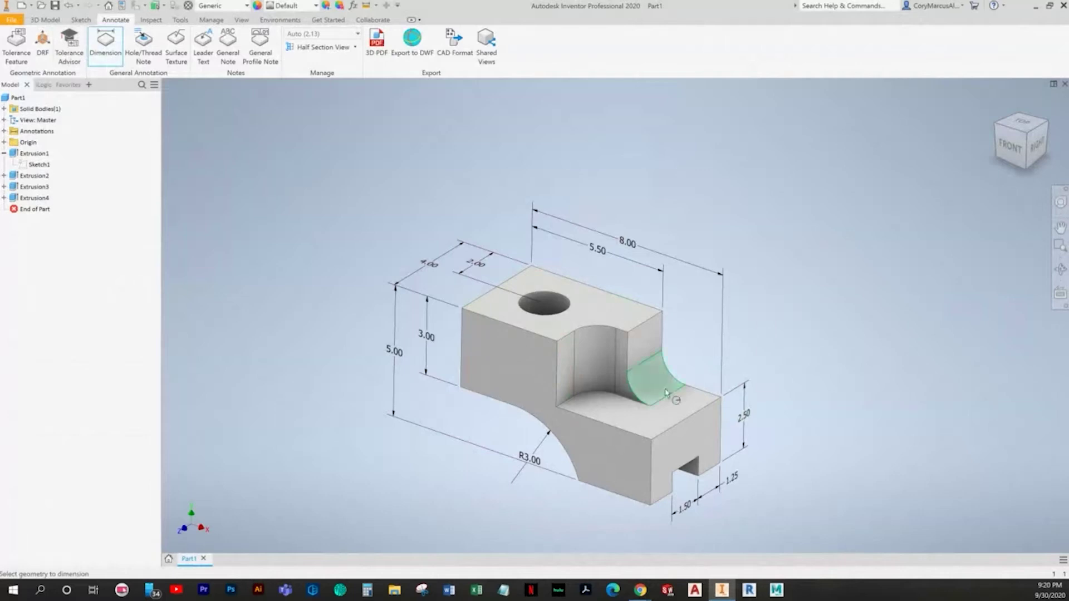
pyautogui.click(673, 488)
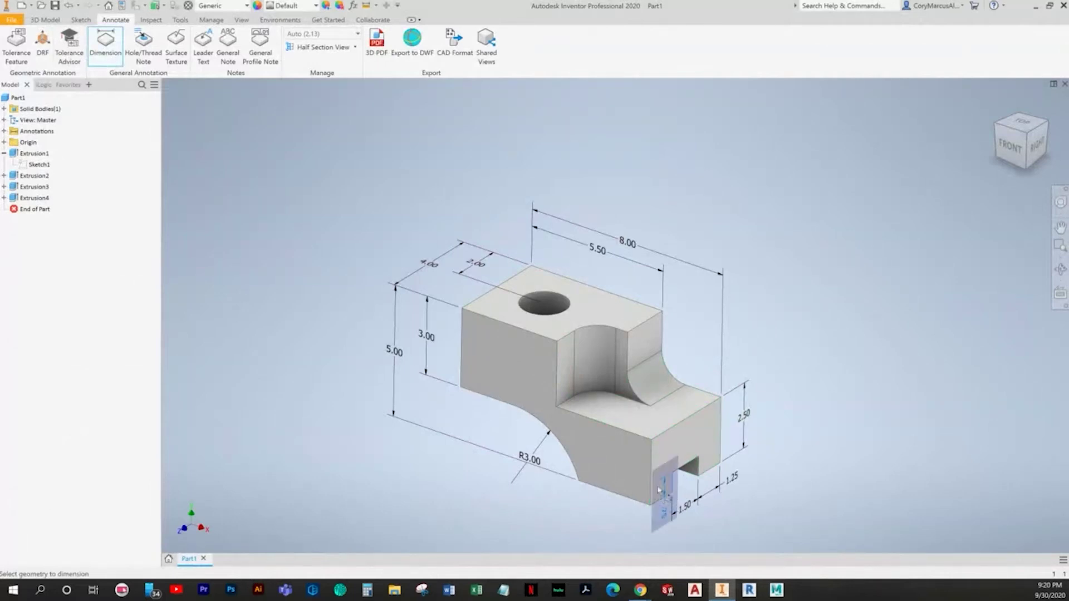
pyautogui.click(655, 523)
pyautogui.press('Return')
# Step: Check the textbook drawing and add a radius dimension to the curved transition between the upper and lower blocks, placed just outside the arc
pyautogui.hotkey('alt', 'Tab')
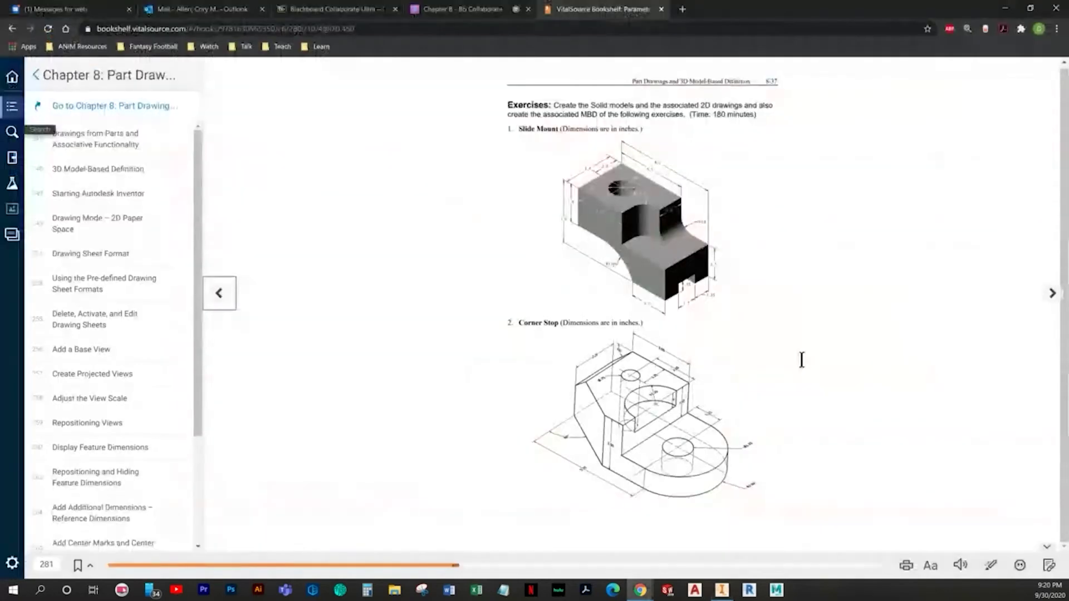
pyautogui.hotkey('alt', 'Tab')
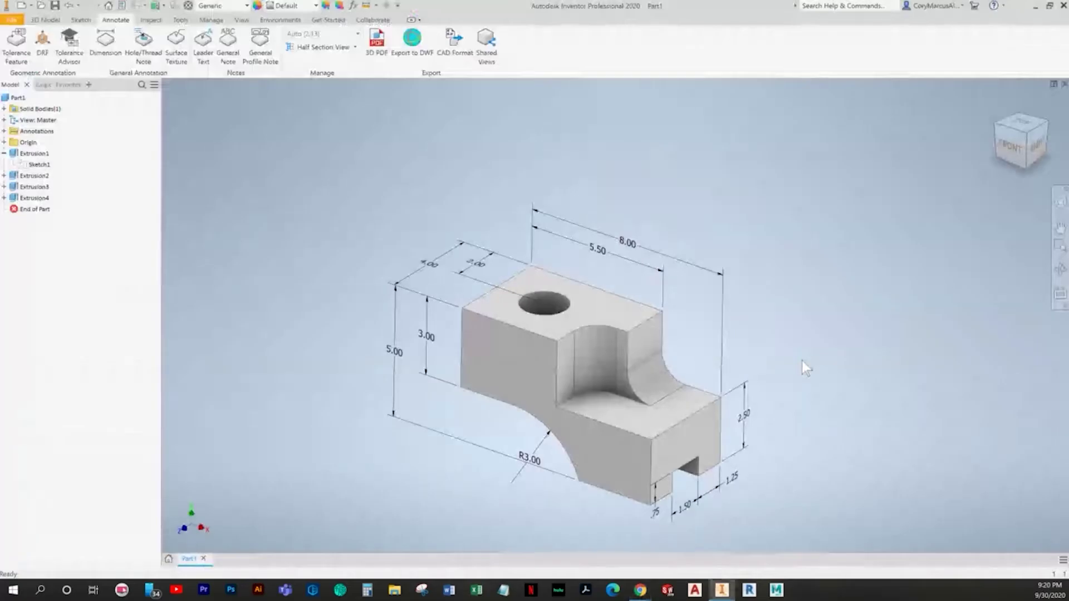
pyautogui.hotkey('alt', 'Tab')
pyautogui.hotkey('alt', 'Tab')
pyautogui.click(104, 59)
pyautogui.click(668, 371)
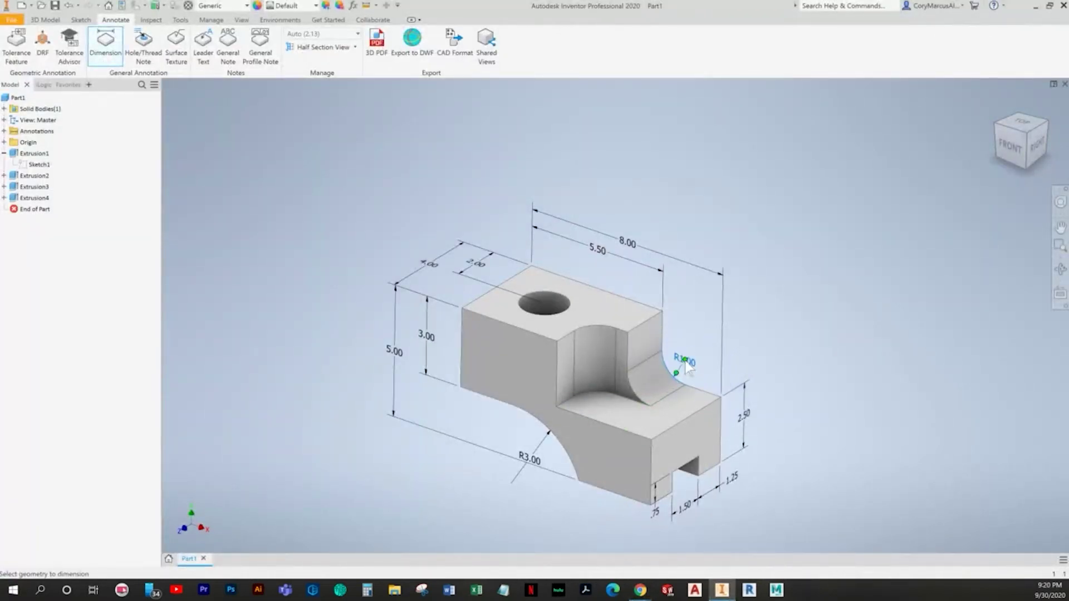
pyautogui.click(686, 363)
pyautogui.press('Return')
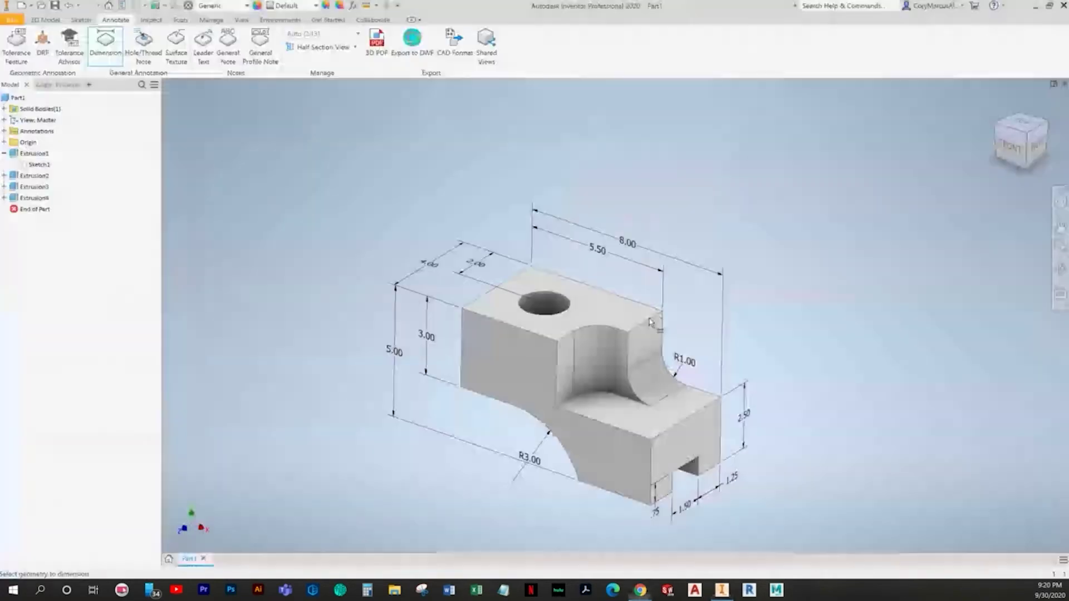
# Step: Dimension the top edge of the upper block's end face beside the pocket, placed upright above the block, and check the textbook drawing
pyautogui.click(649, 321)
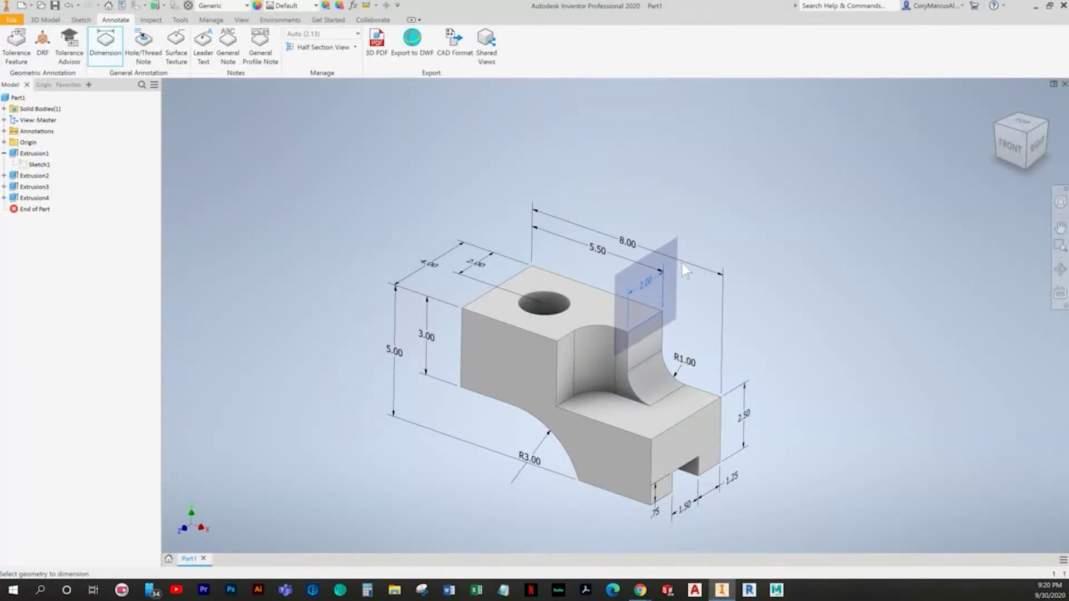
pyautogui.click(682, 264)
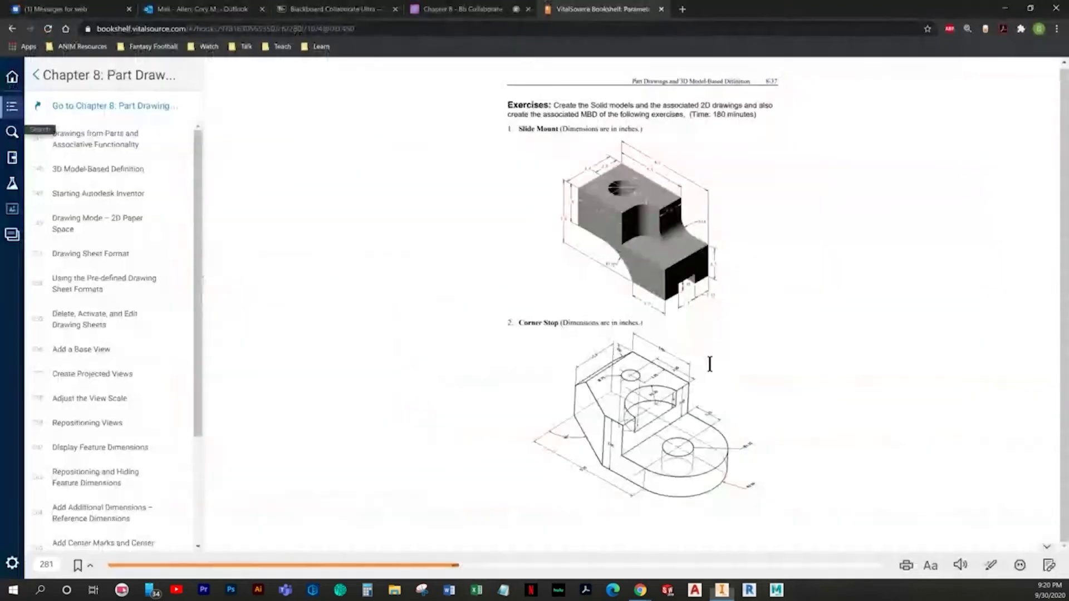
pyautogui.hotkey('alt', 'Tab')
pyautogui.hotkey('alt', 'Tab')
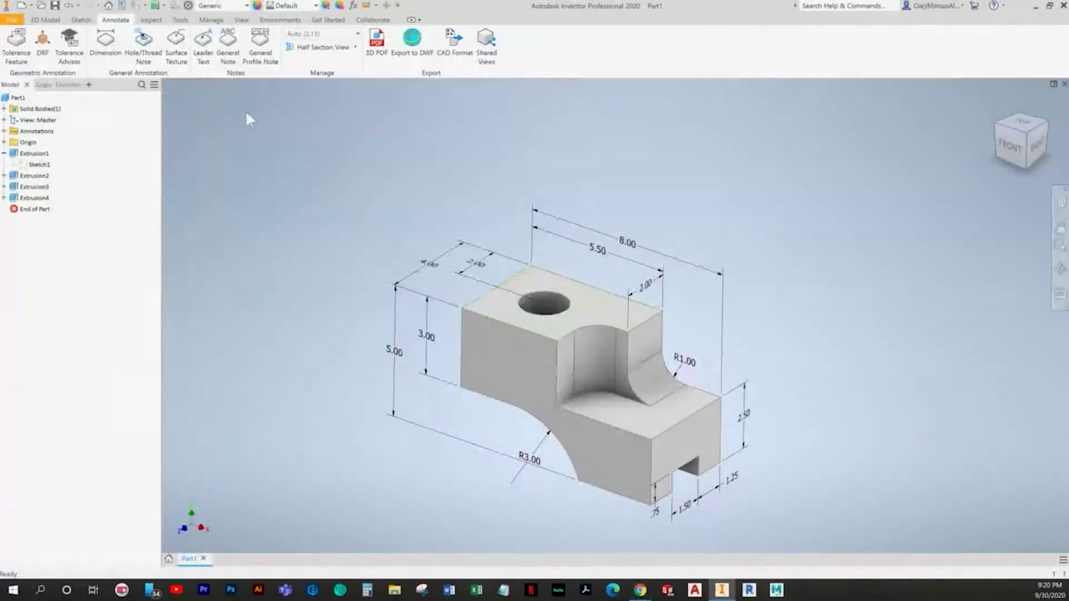
# Step: Add a 3D annotation radius dimension to the pocket's top arc, lying flat on the top plane beyond the upper block's end
pyautogui.click(106, 45)
pyautogui.click(606, 330)
pyautogui.moveTo(609, 346)
pyautogui.keyDown('shift'); pyautogui.mouseDown(button='middle')
pyautogui.moveTo(644, 410)
pyautogui.moveTo(646, 484)
pyautogui.moveTo(619, 345)
pyautogui.mouseUp(button='middle'); pyautogui.keyUp('shift')
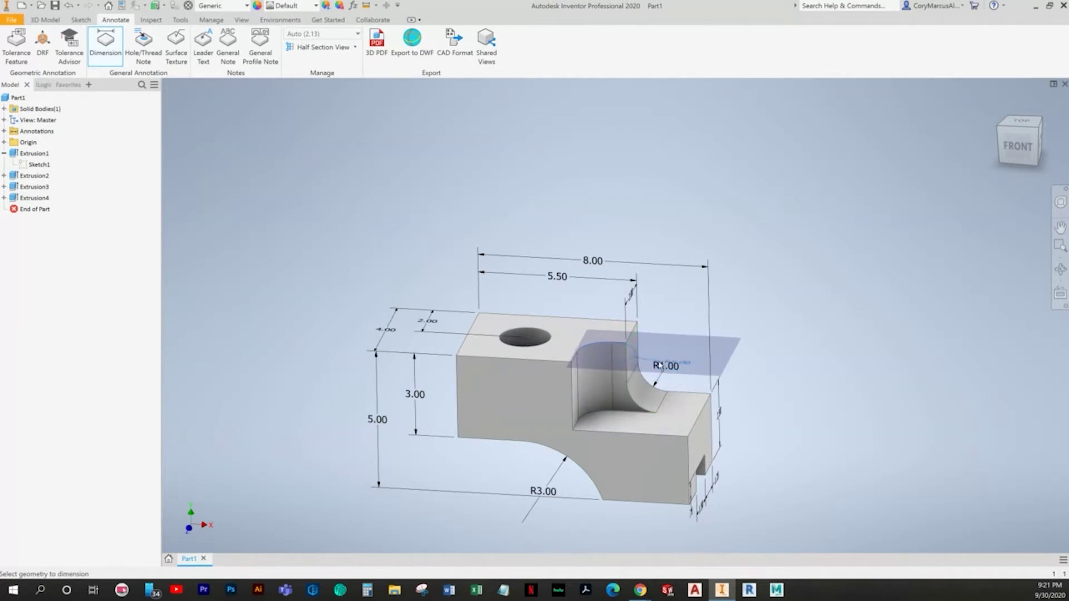
pyautogui.click(648, 347)
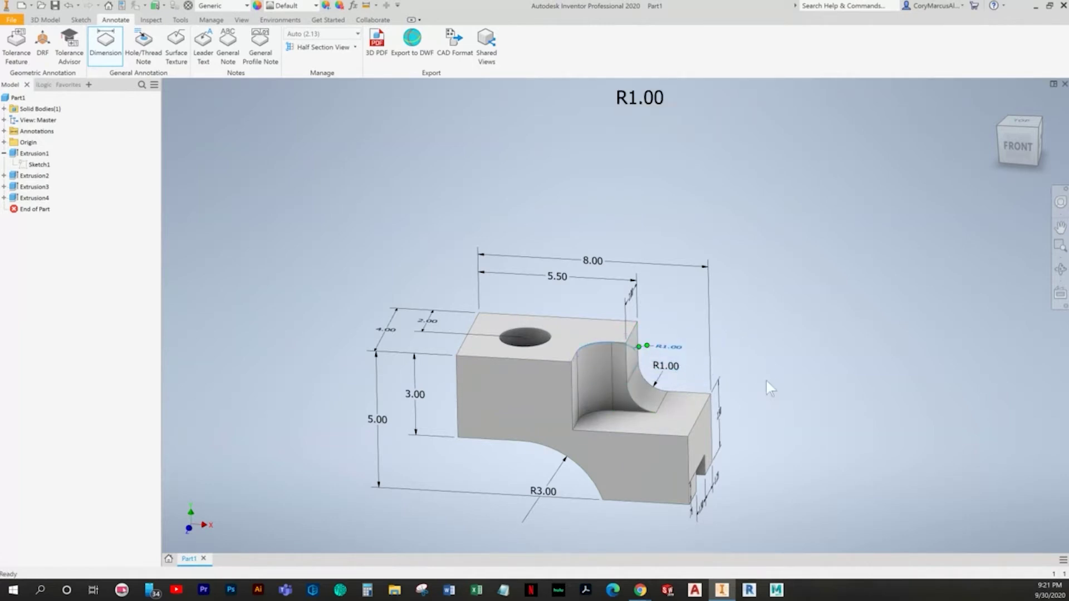
# Step: Check the textbook drawing and dimension the hole centre's distance from the upper block's outer end edge, lying flat behind the top face
pyautogui.hotkey('alt', 'Tab')
pyautogui.hotkey('alt', 'Tab')
pyautogui.keyDown('shift'); pyautogui.moveTo(568, 356); pyautogui.dragTo(552, 391, button='middle'); pyautogui.keyUp('shift')
pyautogui.click(105, 41)
pyautogui.keyDown('shift'); pyautogui.moveTo(540, 334); pyautogui.dragTo(547, 357, button='middle'); pyautogui.keyUp('shift')
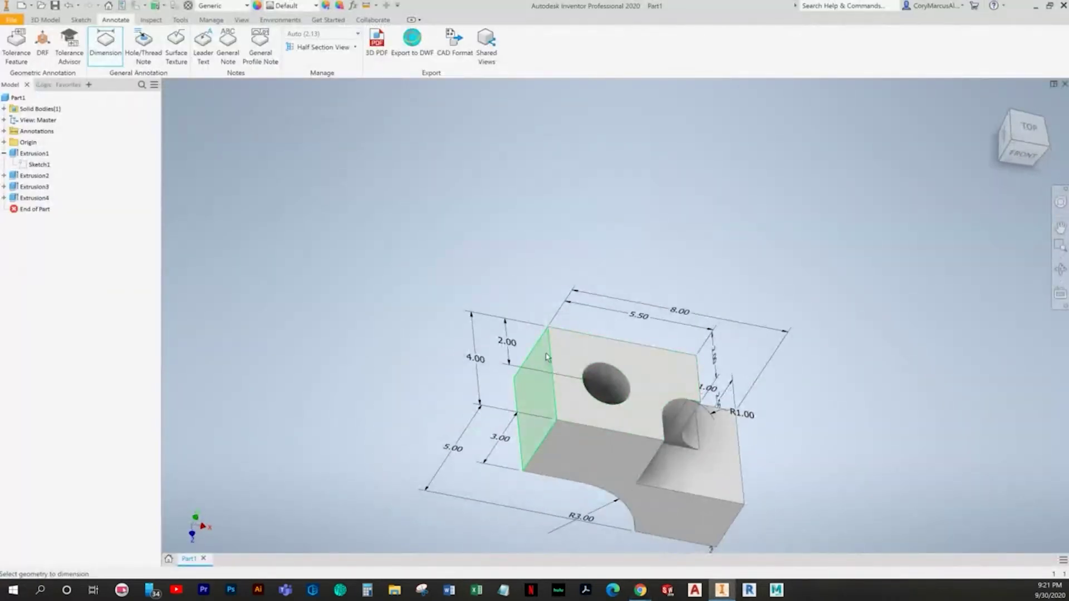
pyautogui.click(549, 354)
pyautogui.keyDown('shift'); pyautogui.moveTo(552, 345); pyautogui.dragTo(549, 293, button='middle'); pyautogui.keyUp('shift')
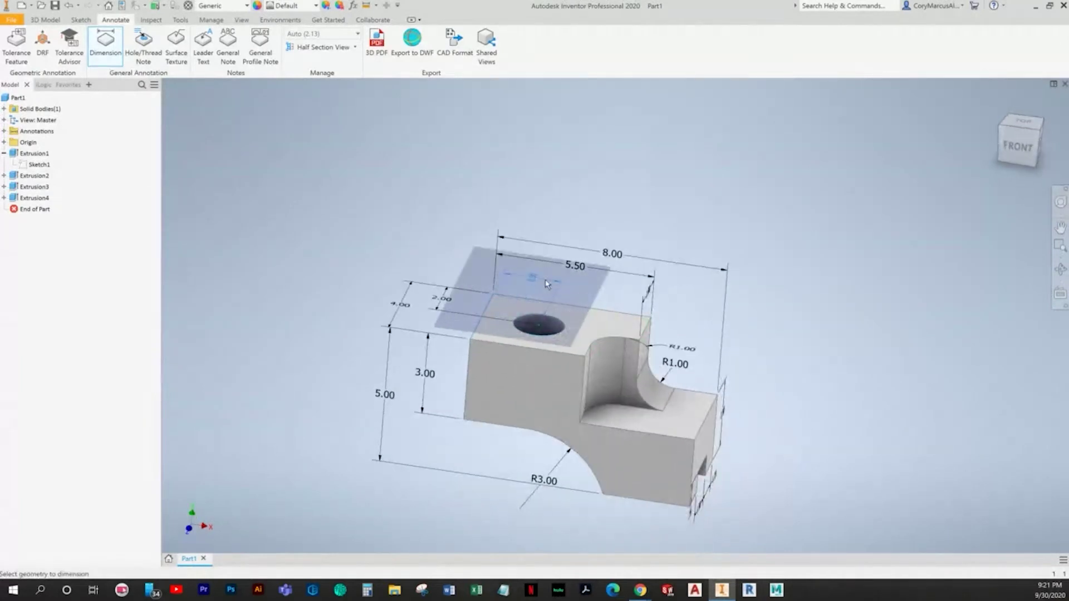
pyautogui.hotkey('alt', 'Tab')
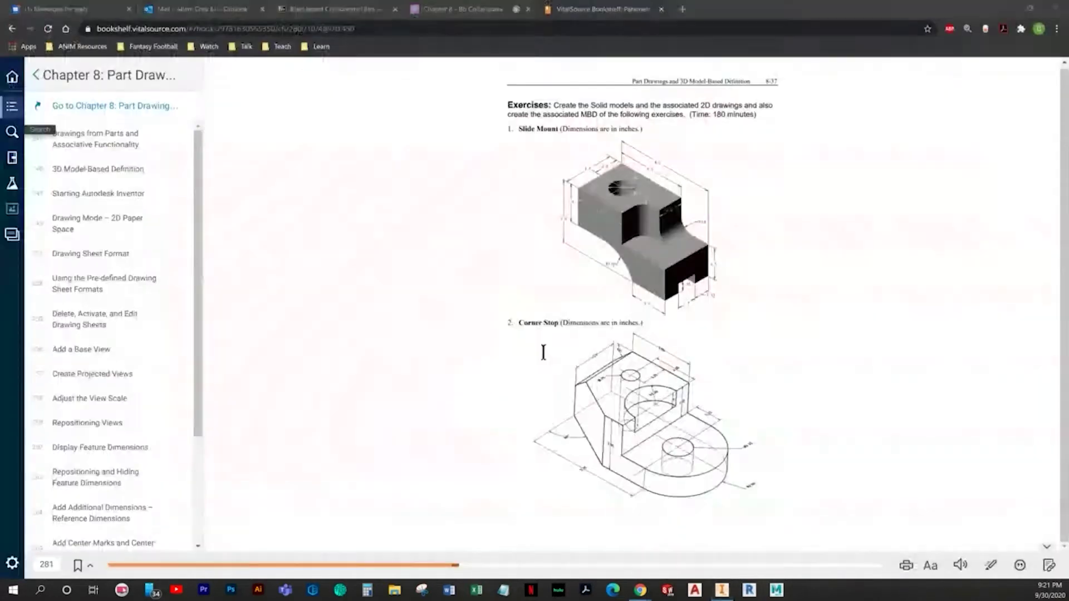
pyautogui.hotkey('alt', 'Tab')
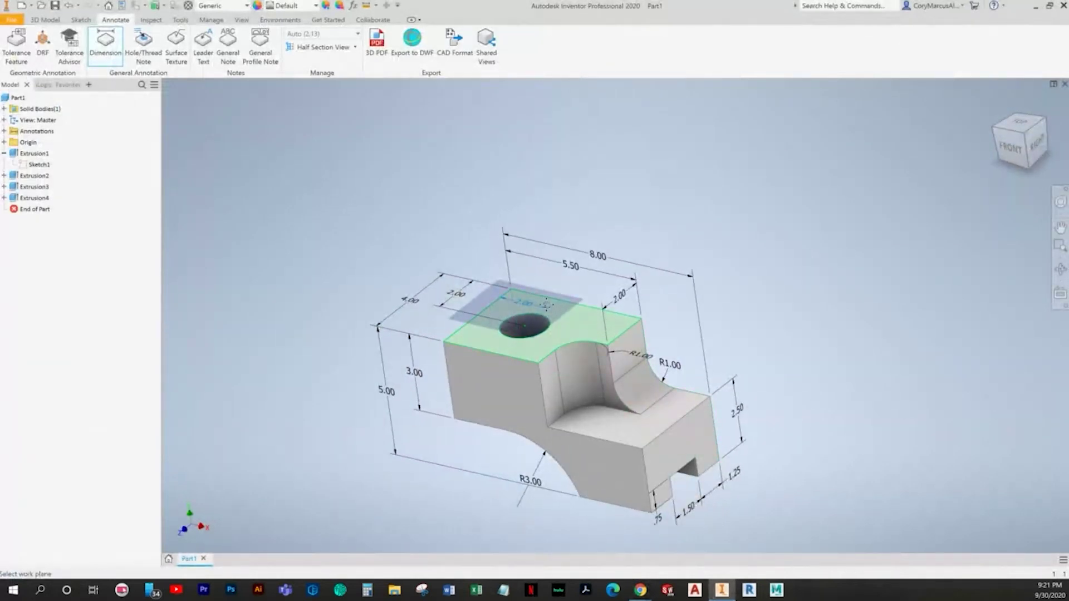
pyautogui.moveTo(546, 301); pyautogui.dragTo(554, 328, button='middle')
pyautogui.scroll(-2, 555, 328)
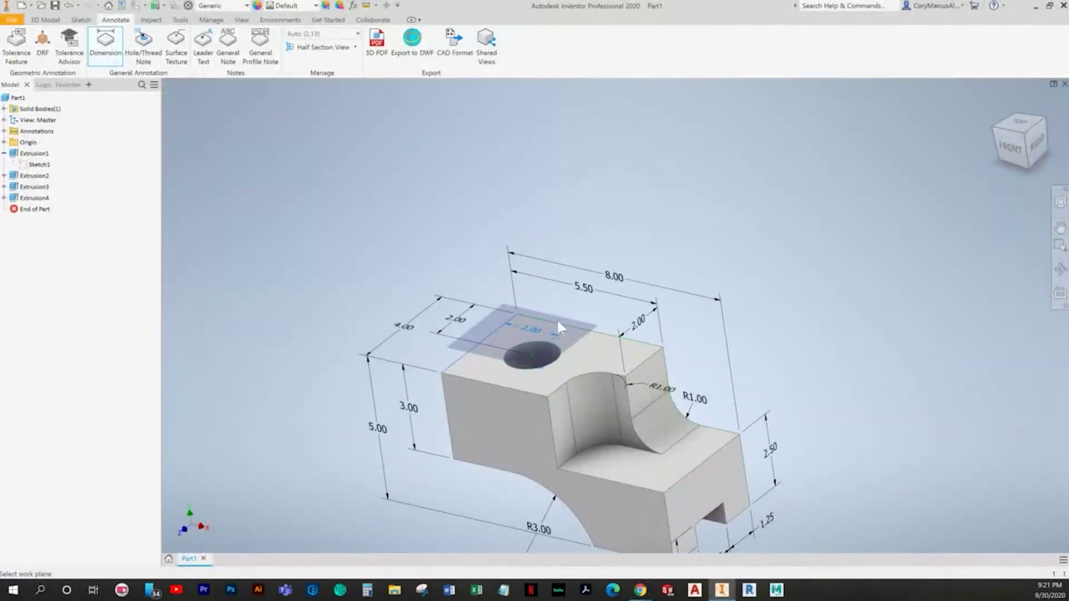
pyautogui.click(564, 309)
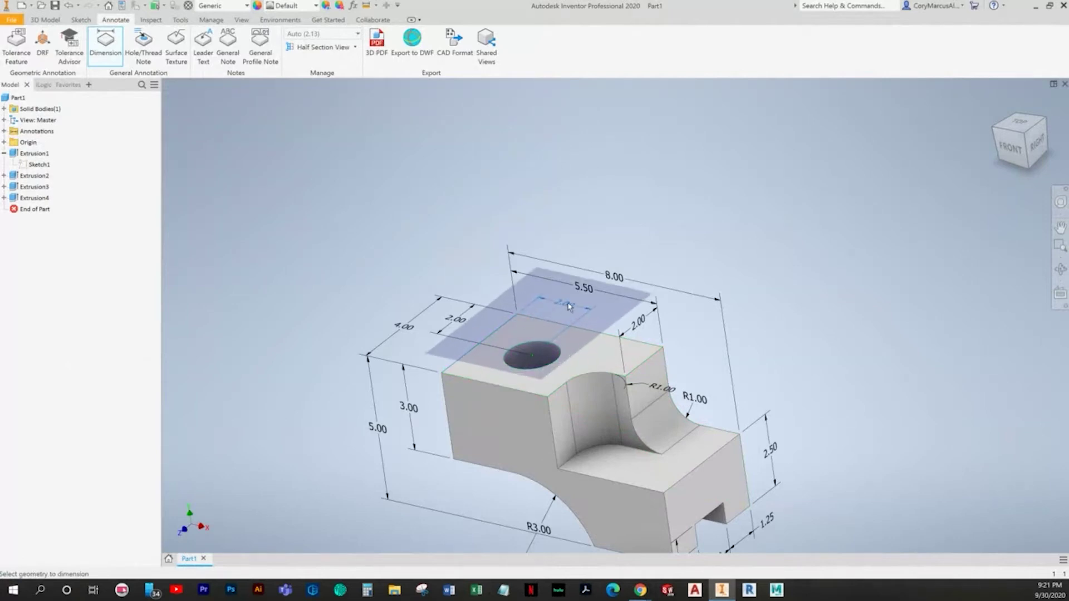
pyautogui.click(568, 307)
pyautogui.press('Escape')
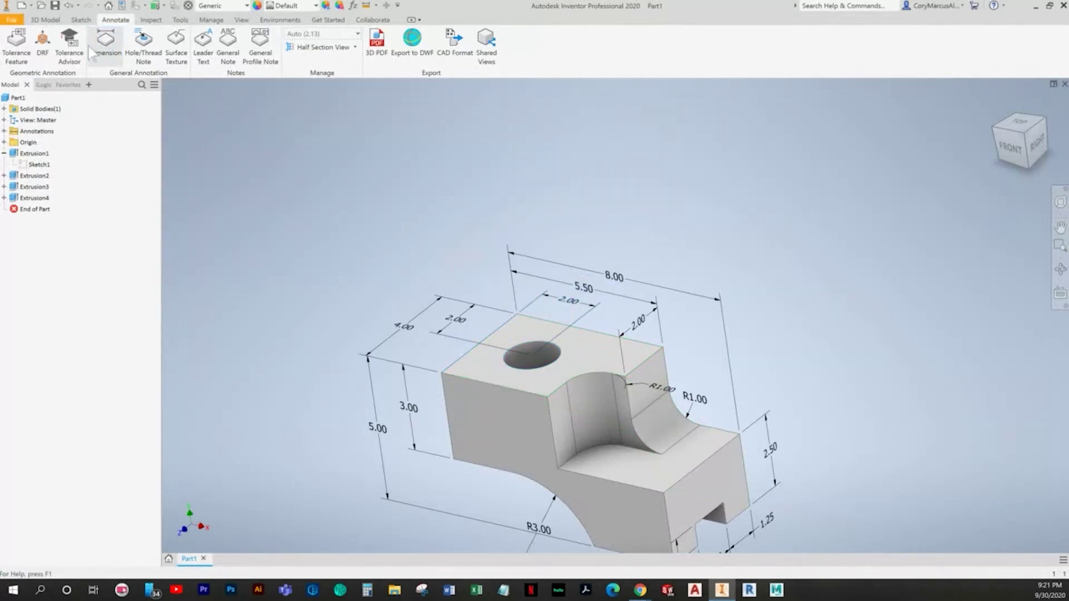
# Step: Add a 3D annotation diameter dimension to the hole, lying flat on the top plane, and check the textbook drawing
pyautogui.click(119, 57)
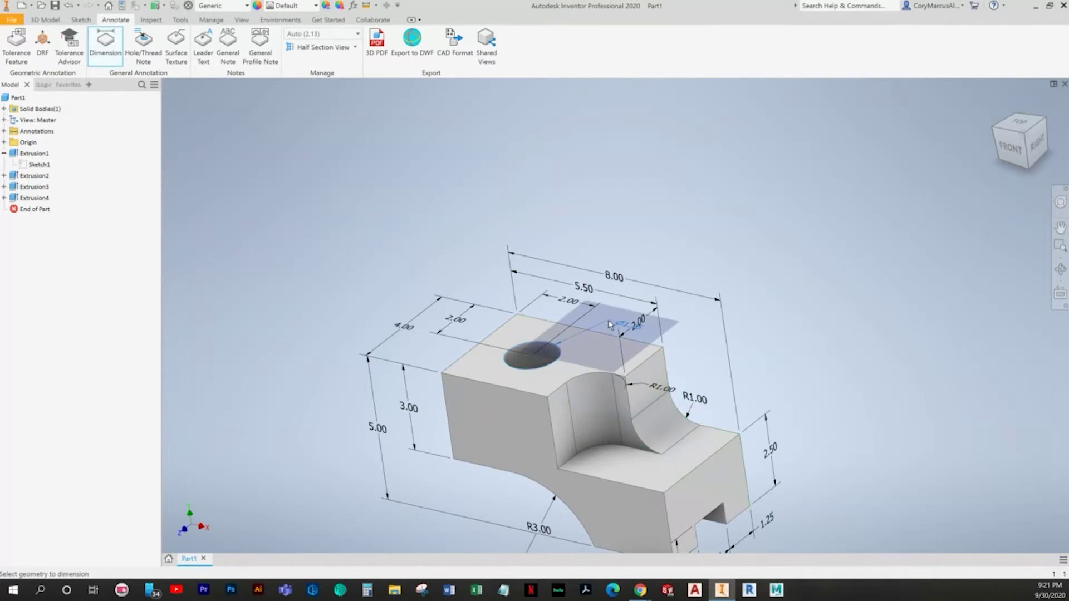
pyautogui.click(617, 317)
pyautogui.press('Escape')
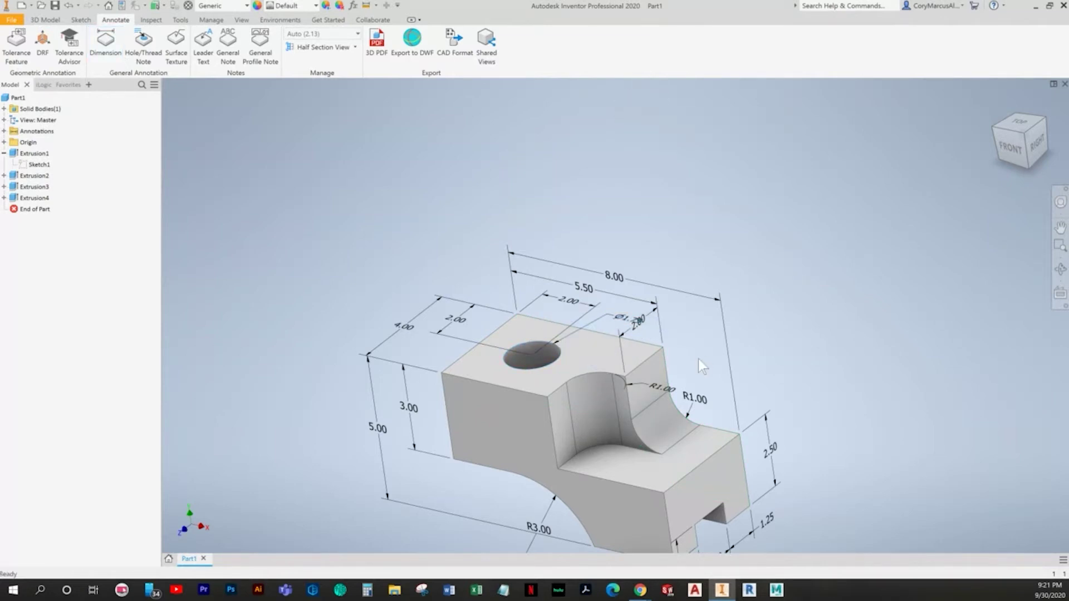
pyautogui.hotkey('alt', 'Tab')
pyautogui.hotkey('alt', 'Tab')
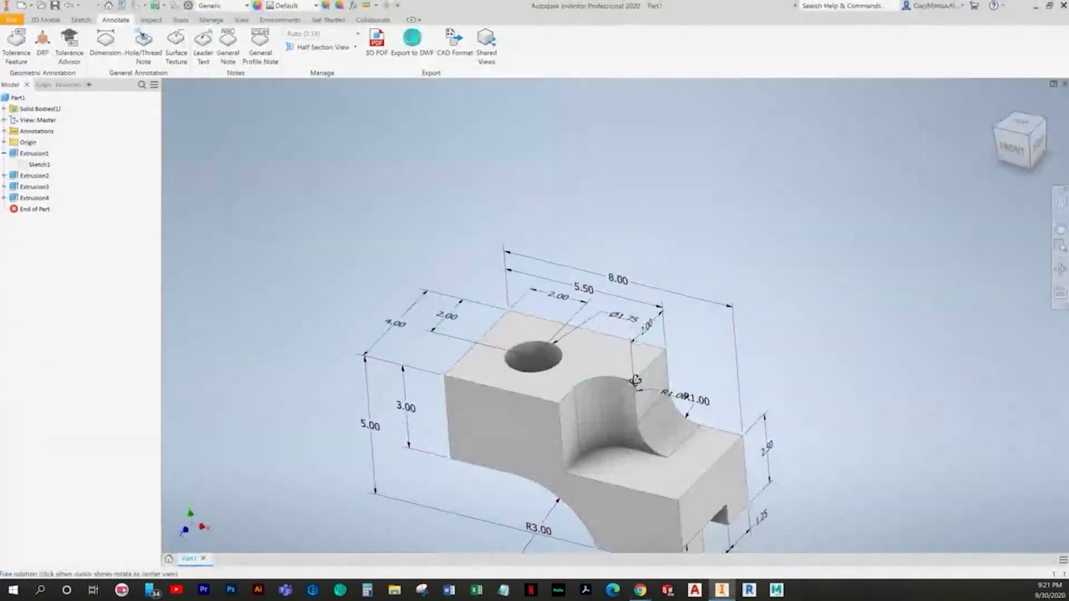
# Step: Dimension the distance between the upper block's two front vertical edges, placed below the block, checking the textbook drawing
pyautogui.click(105, 45)
pyautogui.scroll(3, 538, 360)
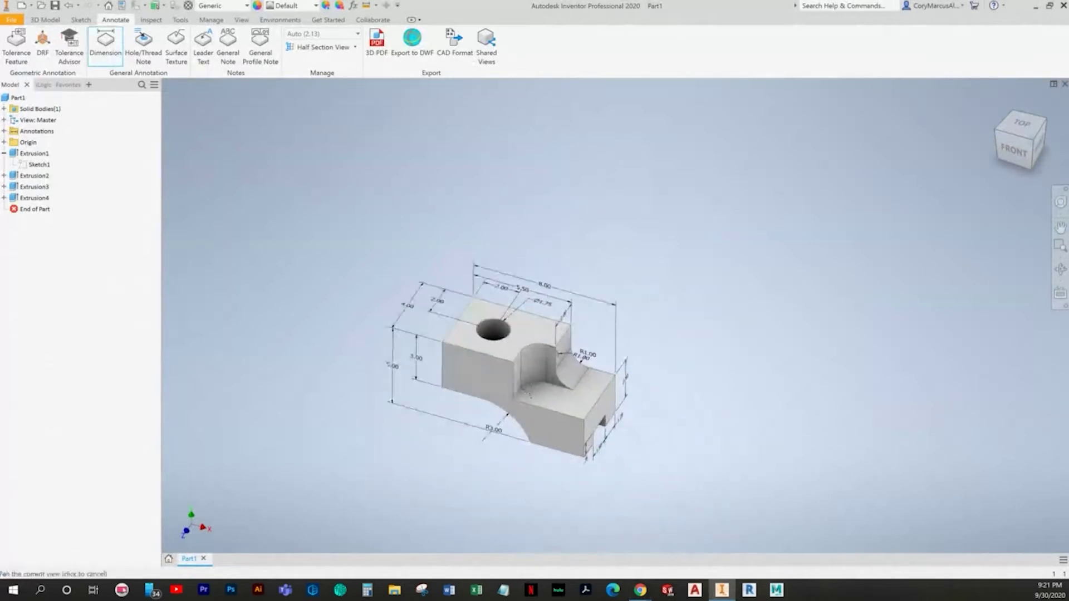
pyautogui.scroll(-3, 490, 359)
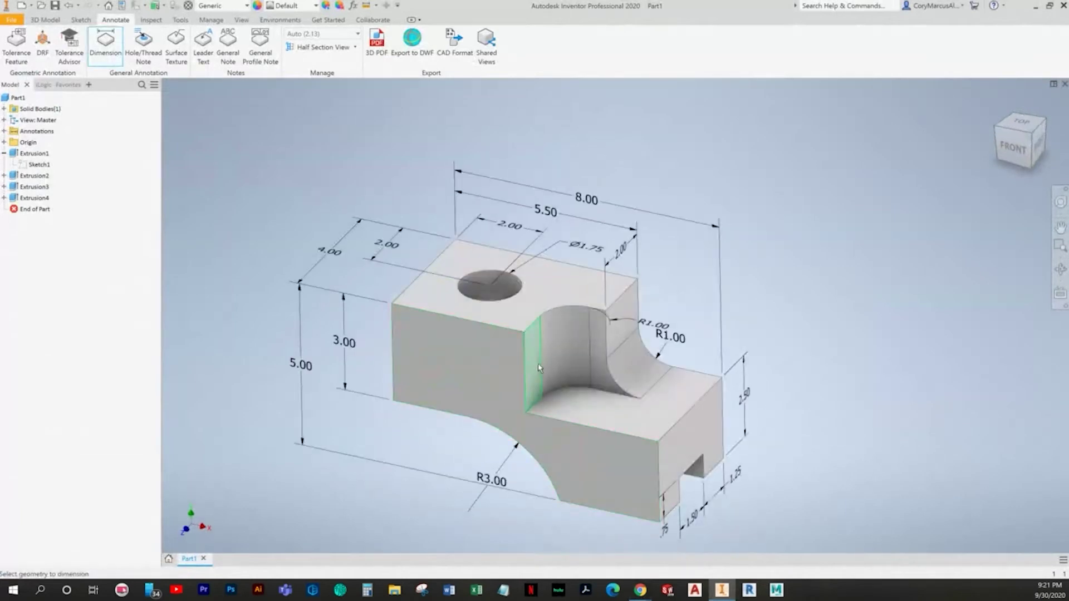
pyautogui.click(526, 362)
pyautogui.click(394, 347)
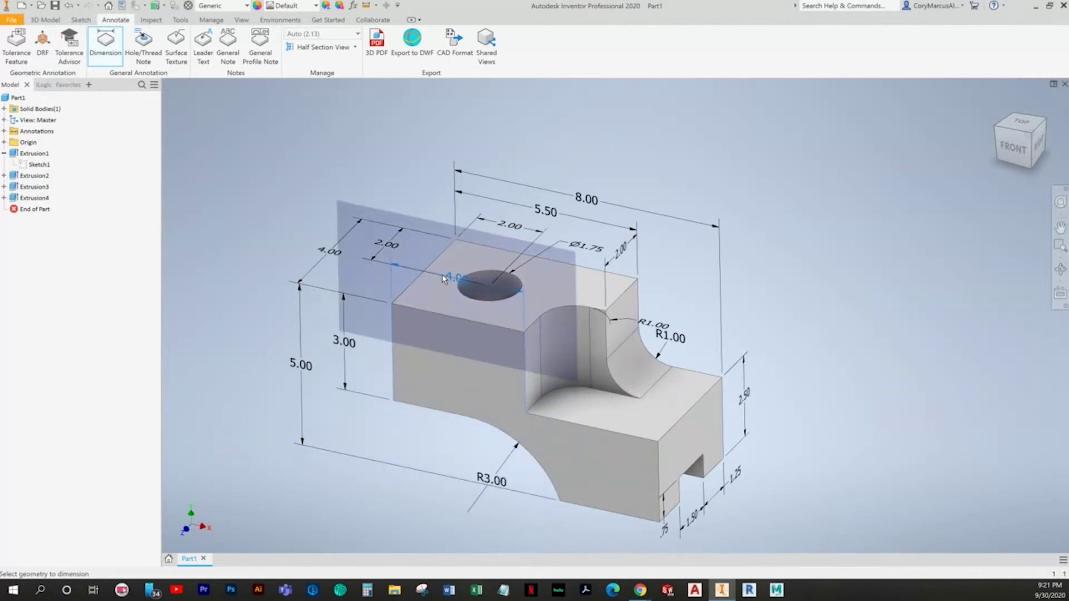
pyautogui.hotkey('alt', 'Tab')
pyautogui.hotkey('alt', 'Tab')
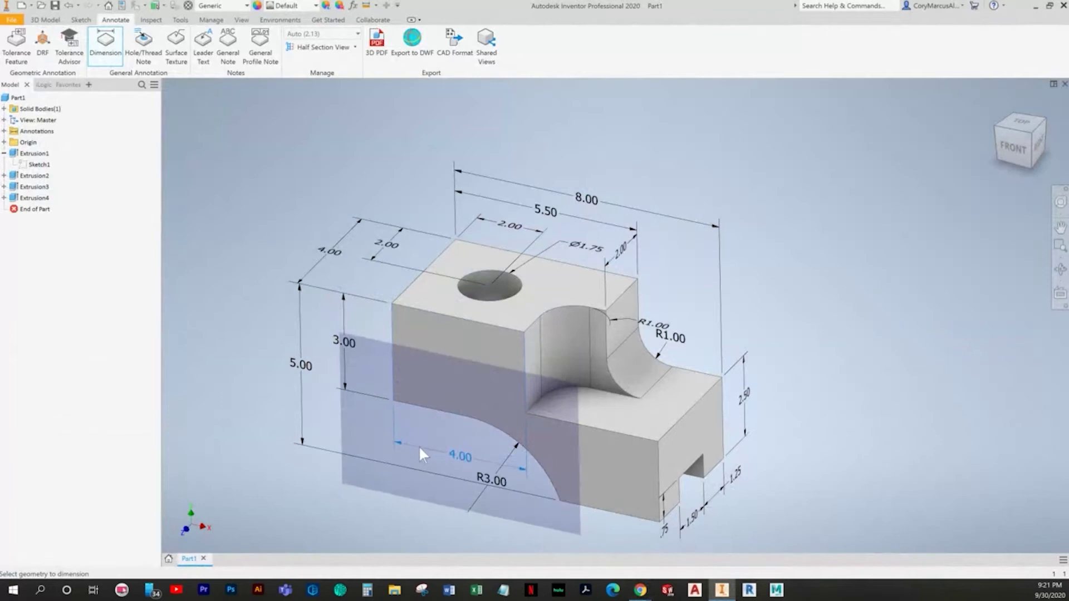
pyautogui.click(416, 443)
pyautogui.press('Return')
# Step: Compare the annotated Slide Mount in isometric view with the textbook drawing, checking that every dimension is covered
pyautogui.keyDown('shift'); pyautogui.moveTo(471, 461); pyautogui.dragTo(483, 401, button='middle'); pyautogui.keyUp('shift')
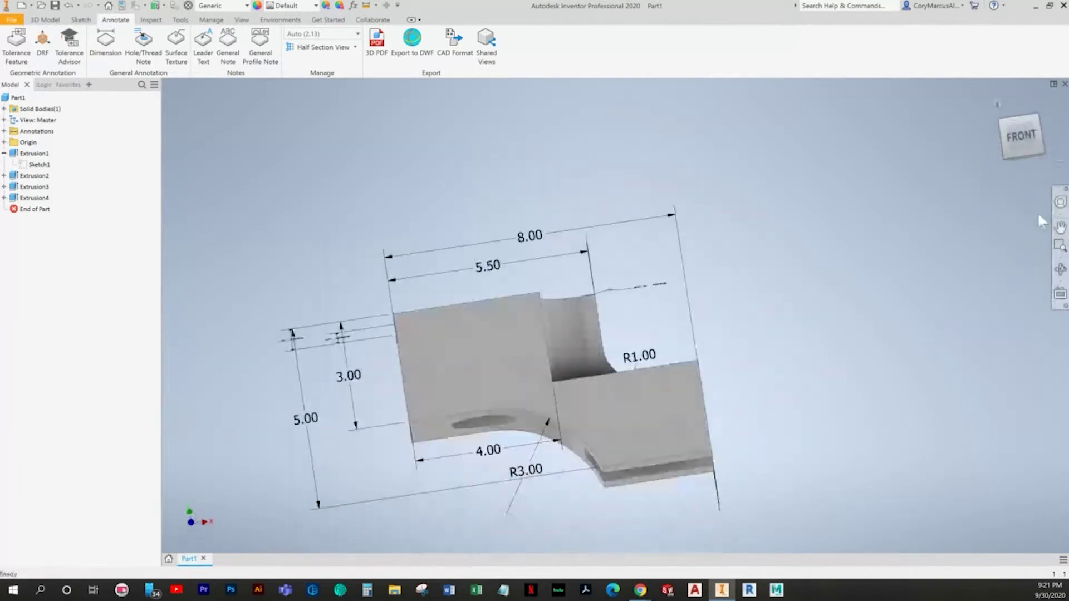
pyautogui.click(1035, 120)
pyautogui.hotkey('alt', 'Tab')
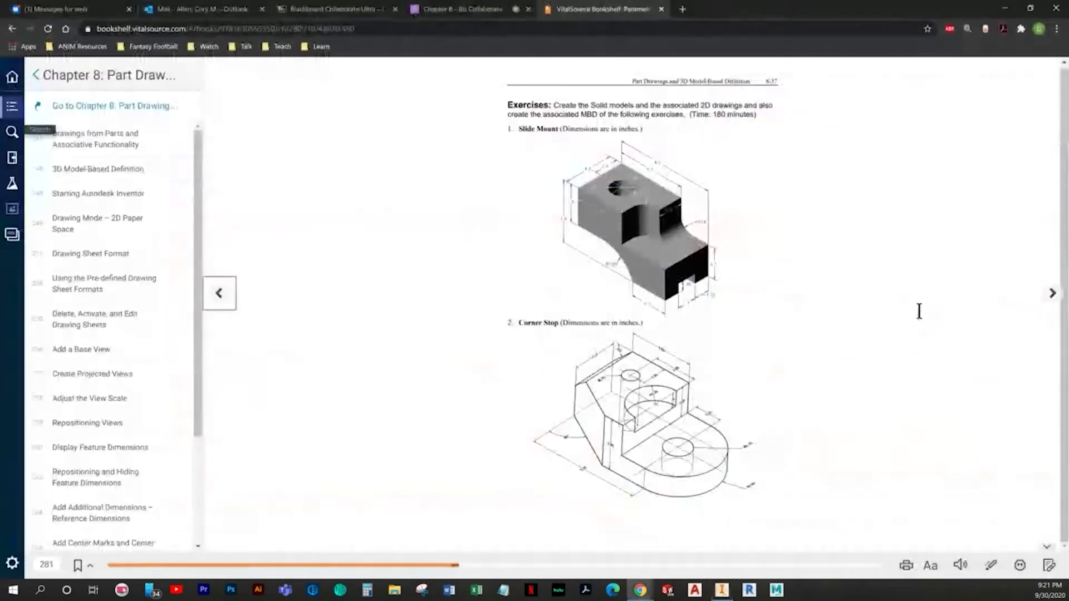
pyautogui.hotkey('alt', 'Tab')
pyautogui.hotkey('alt', 'Tab')
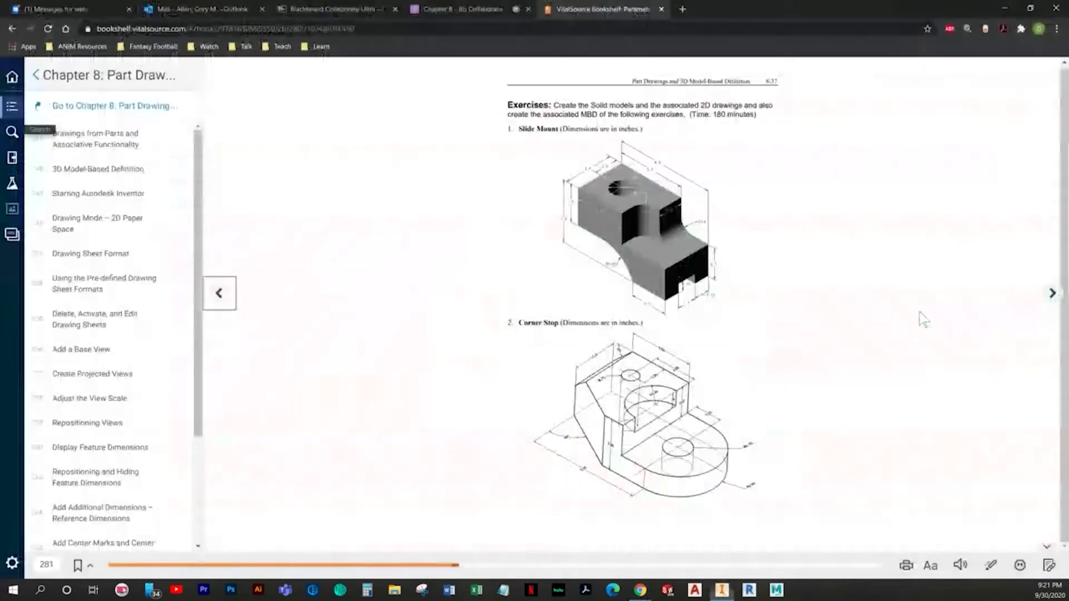
pyautogui.hotkey('alt', 'Tab')
pyautogui.hotkey('alt', 'Tab')
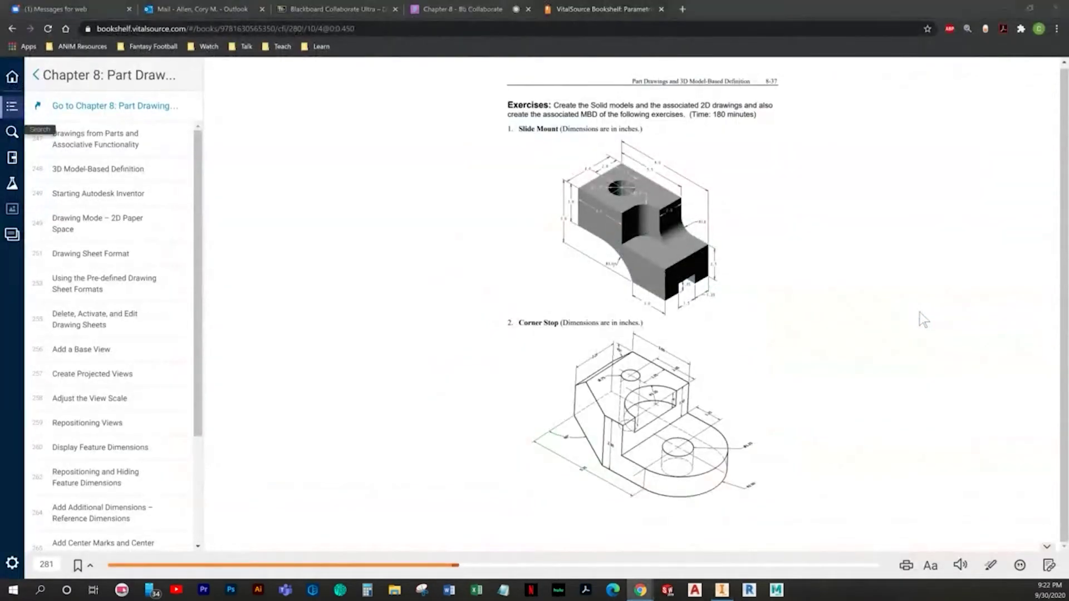
pyautogui.hotkey('alt', 'Tab')
pyautogui.hotkey('alt', 'Tab')
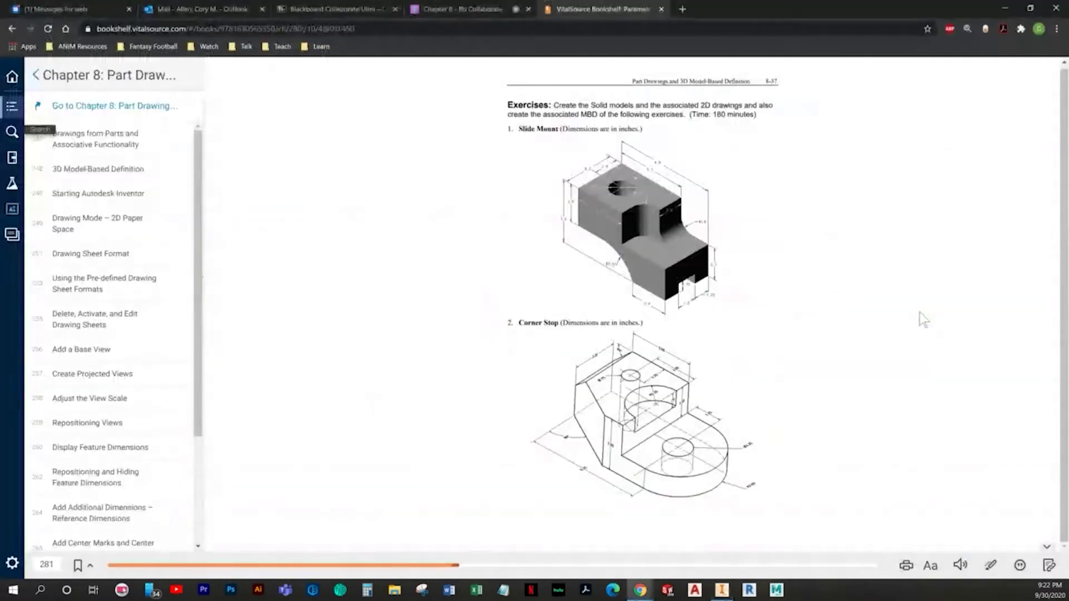
pyautogui.hotkey('alt', 'Tab')
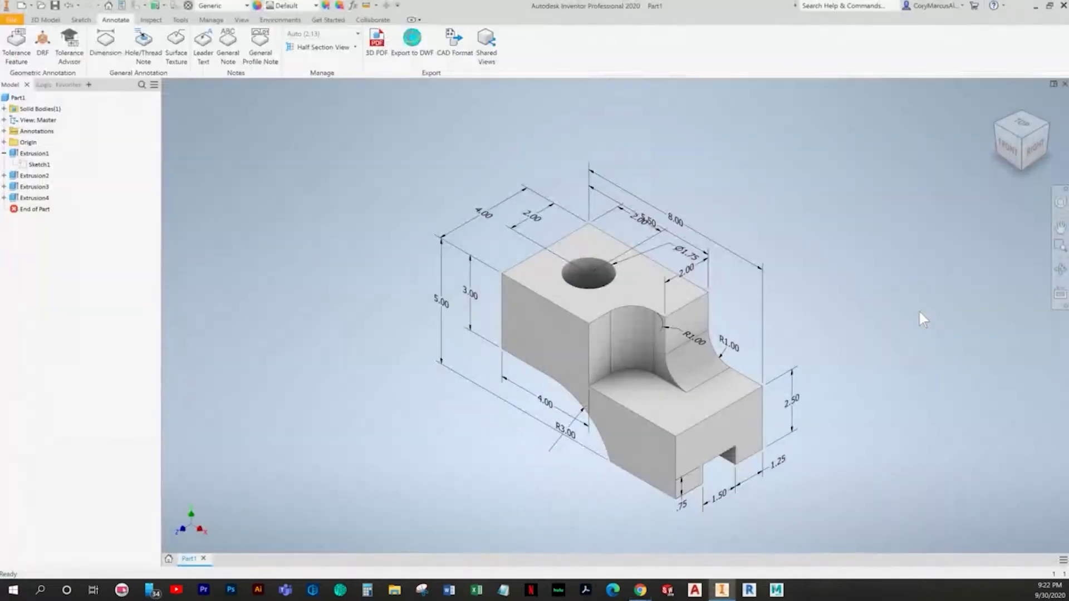
pyautogui.hotkey('alt', 'Tab')
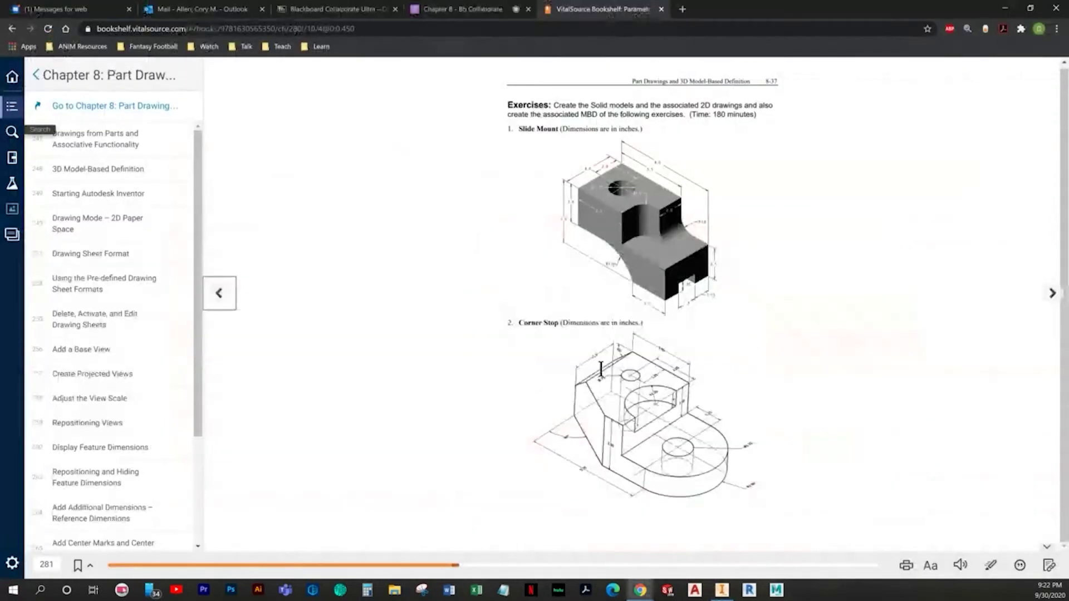
pyautogui.hotkey('alt', 'Tab')
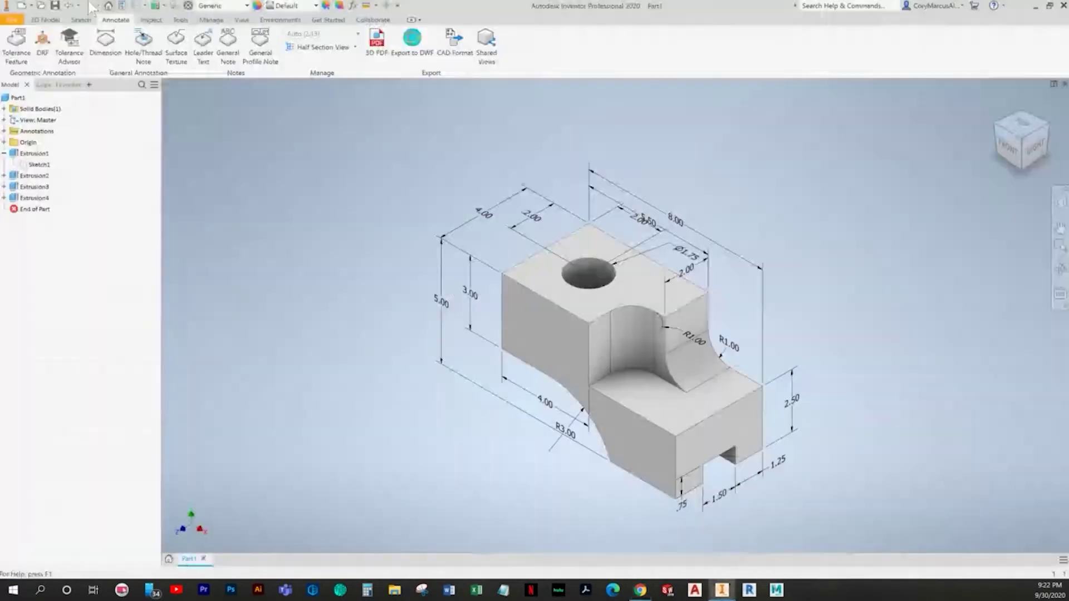
# Step: Create a new part for the Corner Stop exercise and start a 2D sketch on the horizontal origin plane, with the top view upright
pyautogui.click(22, 7)
pyautogui.doubleClick(371, 160)
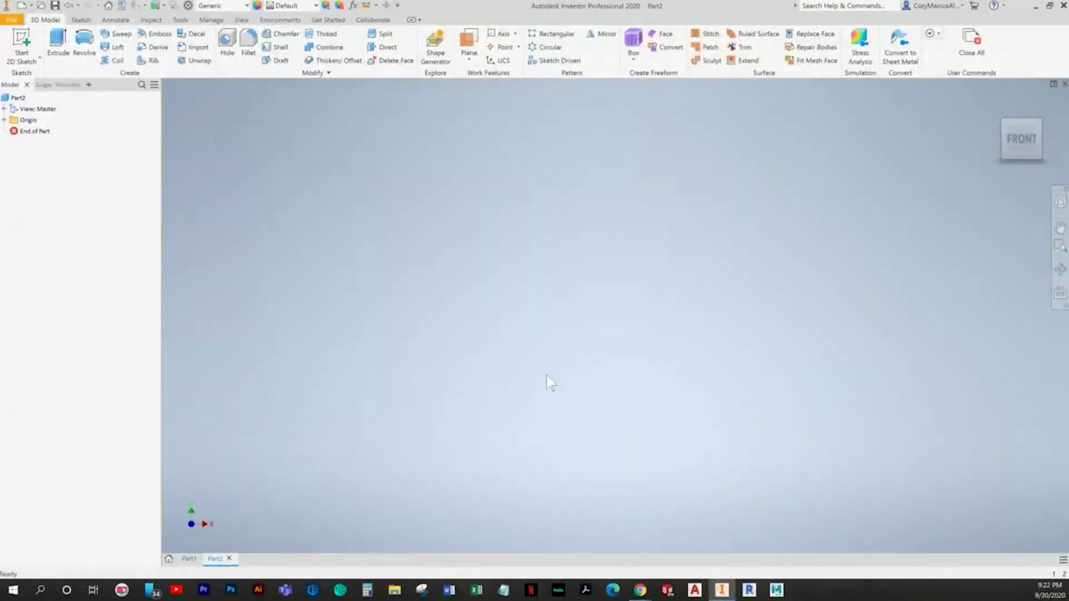
pyautogui.hotkey('alt', 'Tab')
pyautogui.click(445, 9)
pyautogui.click(601, 9)
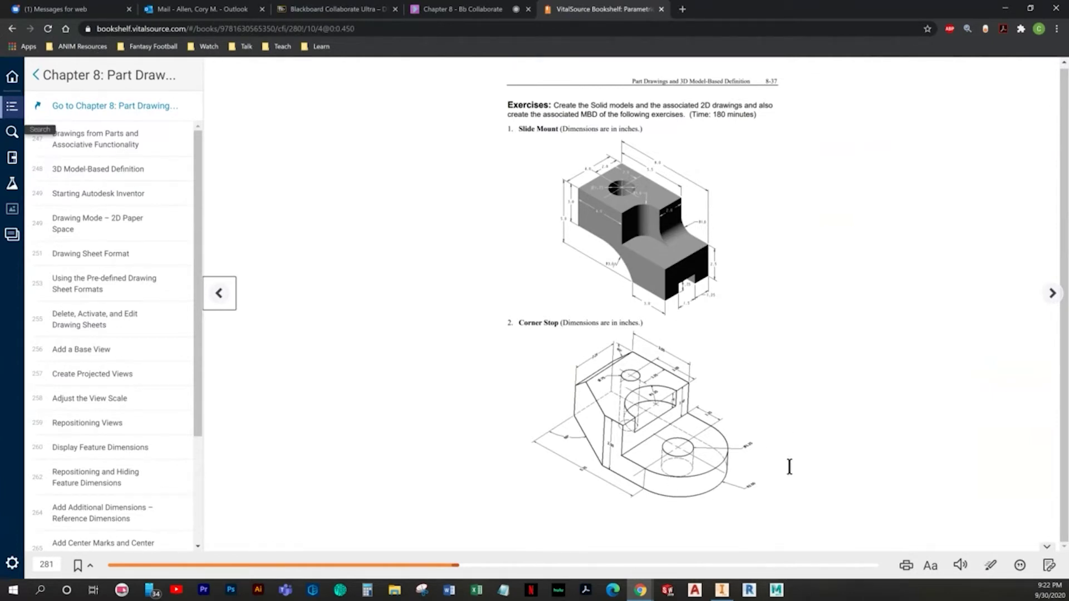
pyautogui.hotkey('alt', 'Tab')
pyautogui.click(21, 45)
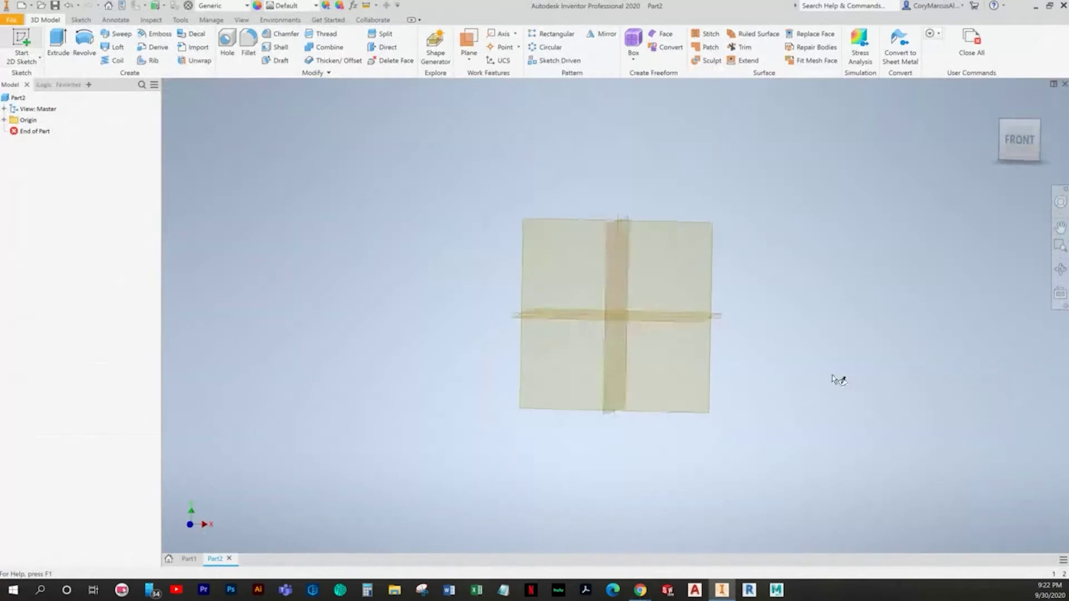
pyautogui.click(477, 341)
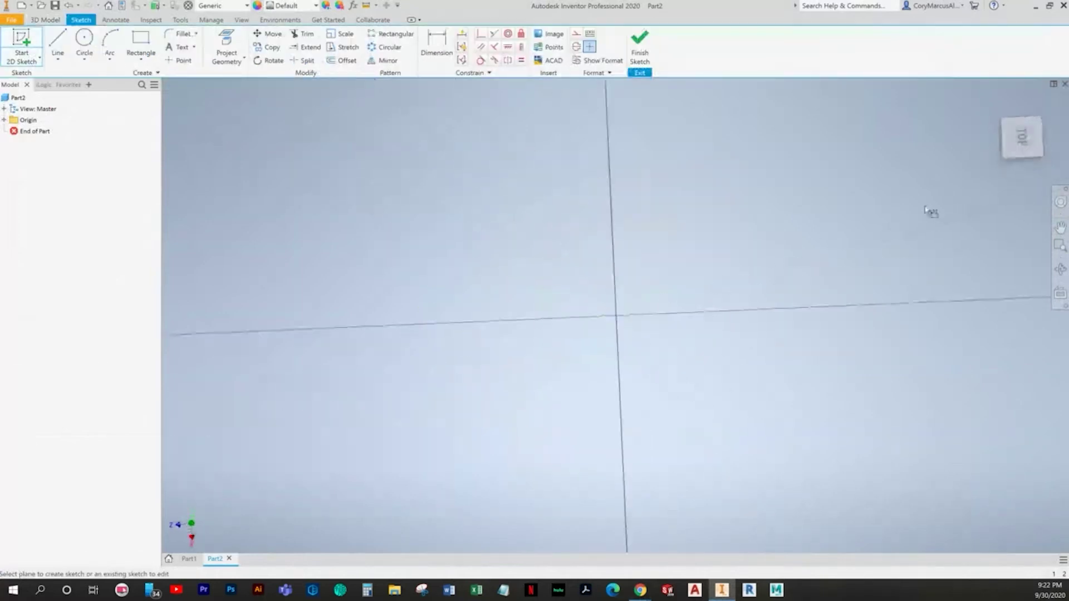
pyautogui.click(1047, 106)
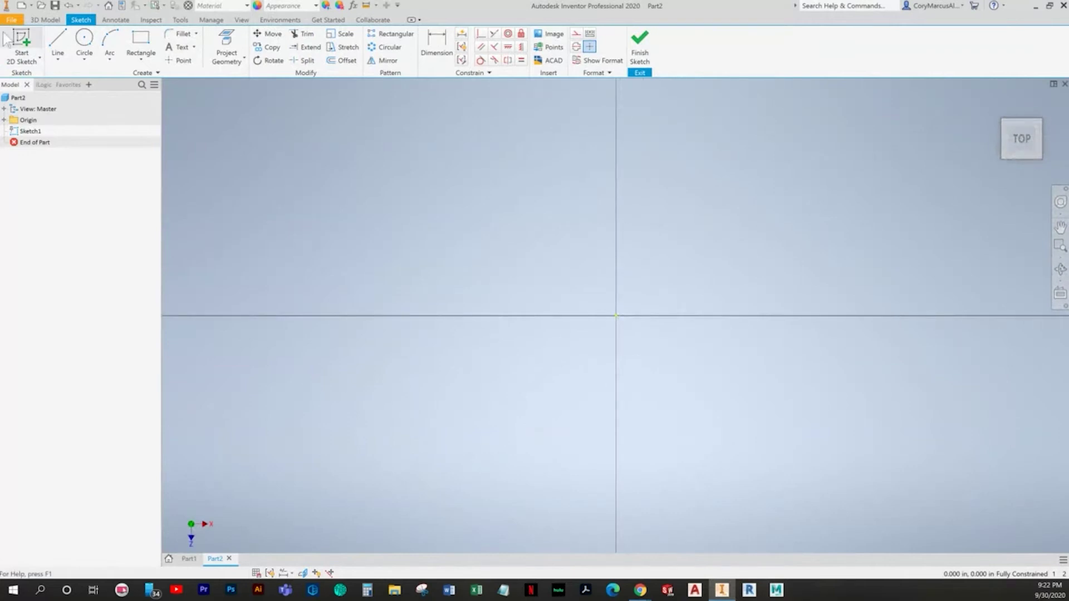
# Step: Check the Corner Stop drawing and sketch a circle centred on the origin for the base's rounded end
pyautogui.click(58, 44)
pyautogui.hotkey('alt', 'Tab')
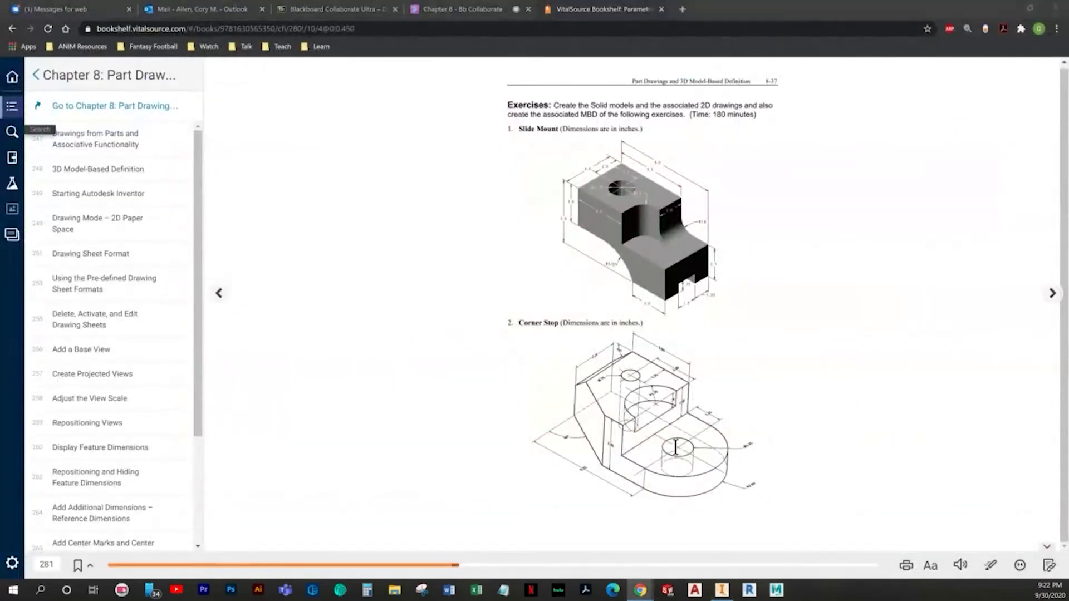
pyautogui.hotkey('alt', 'Tab')
pyautogui.press('c')
pyautogui.click(517, 334)
pyautogui.hotkey('alt', 'Tab')
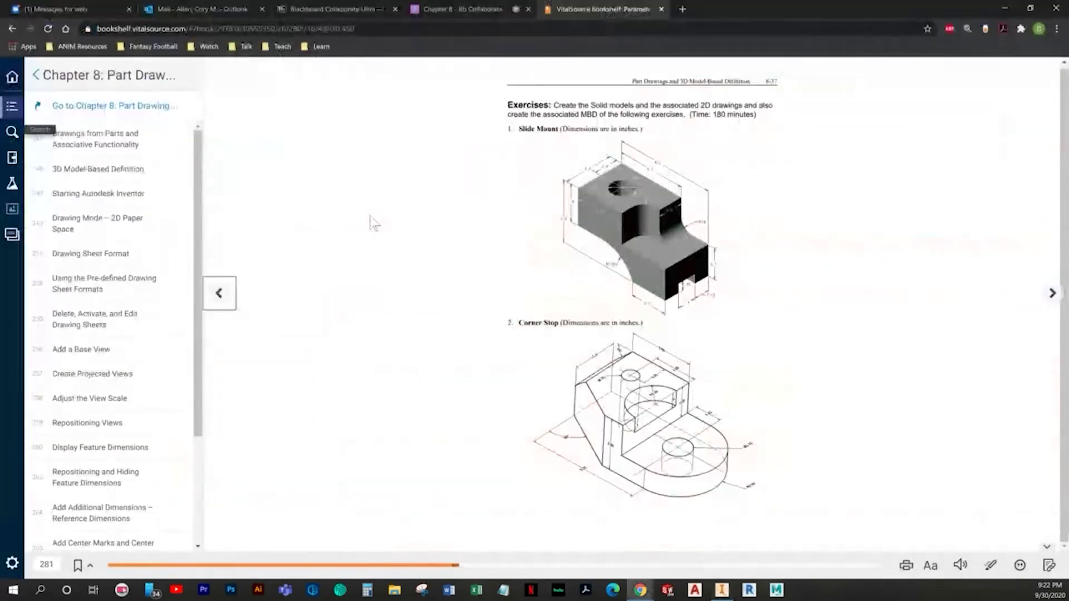
pyautogui.hotkey('alt', 'Tab')
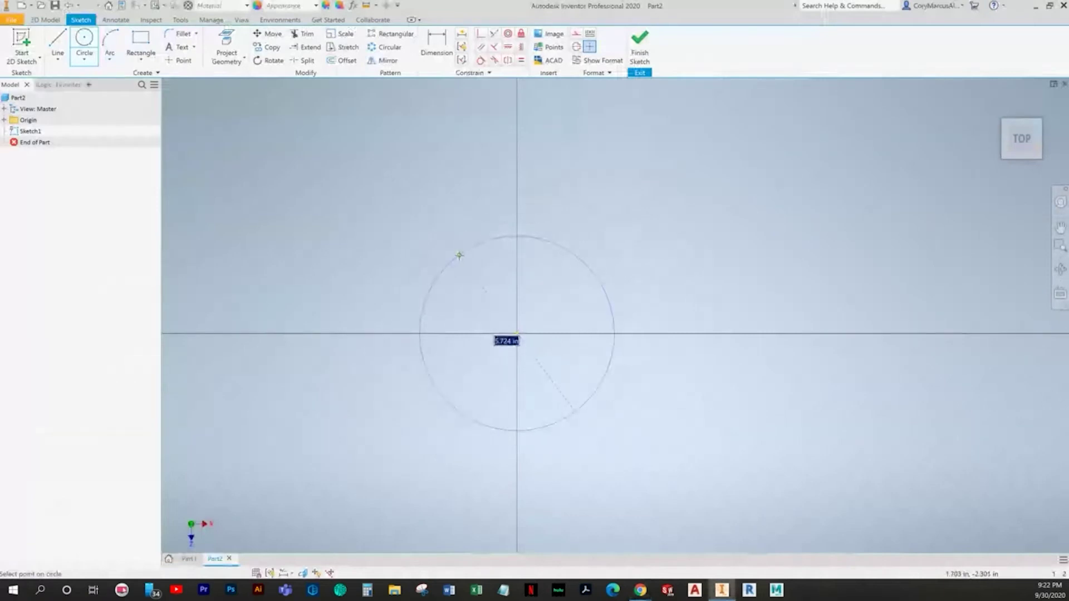
pyautogui.click(487, 268)
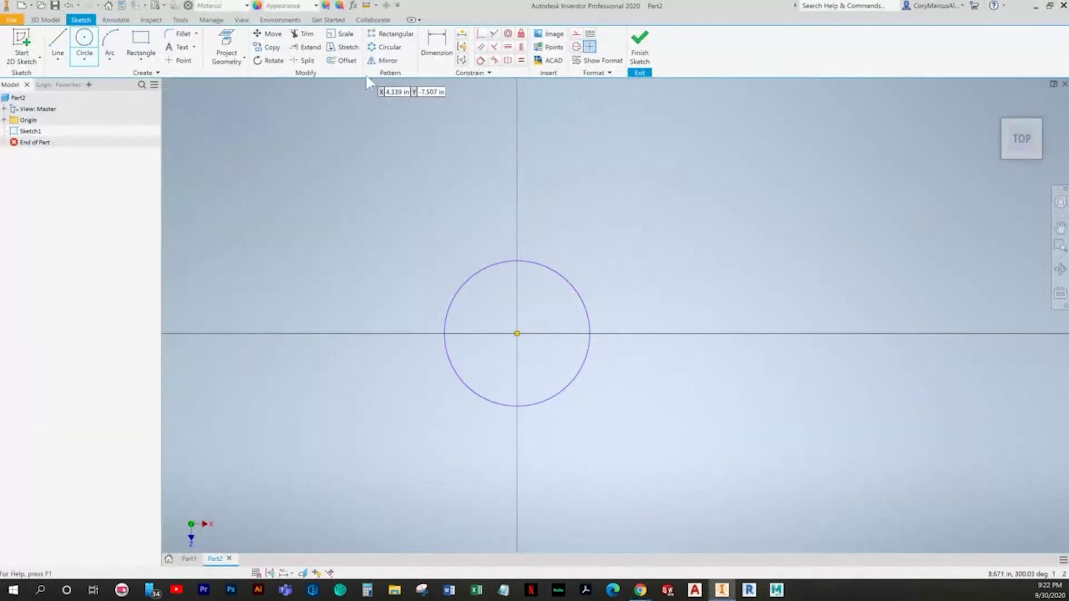
# Step: Offset the circle inward to make a smaller concentric circle for the base hole, and check the textbook drawing
pyautogui.click(342, 60)
pyautogui.click(503, 260)
pyautogui.click(521, 298)
pyautogui.hotkey('alt', 'Tab')
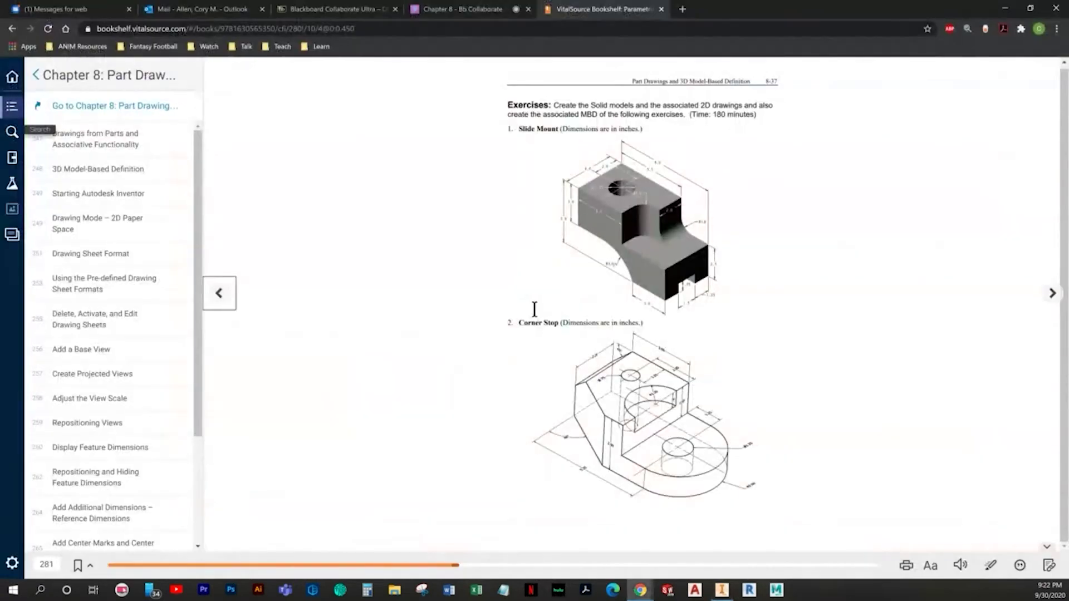
pyautogui.hotkey('alt', 'Tab')
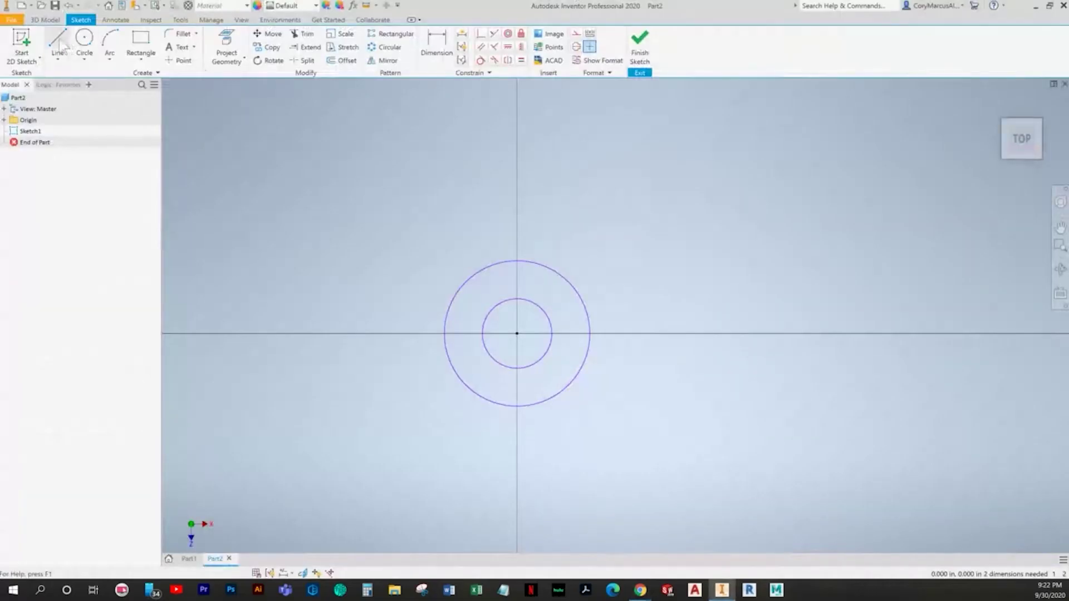
# Step: Sketch the base outline's horizontal upper edge, vertical far edge and slanted lower edge around the circles, checking the Corner Stop drawing
pyautogui.press('l')
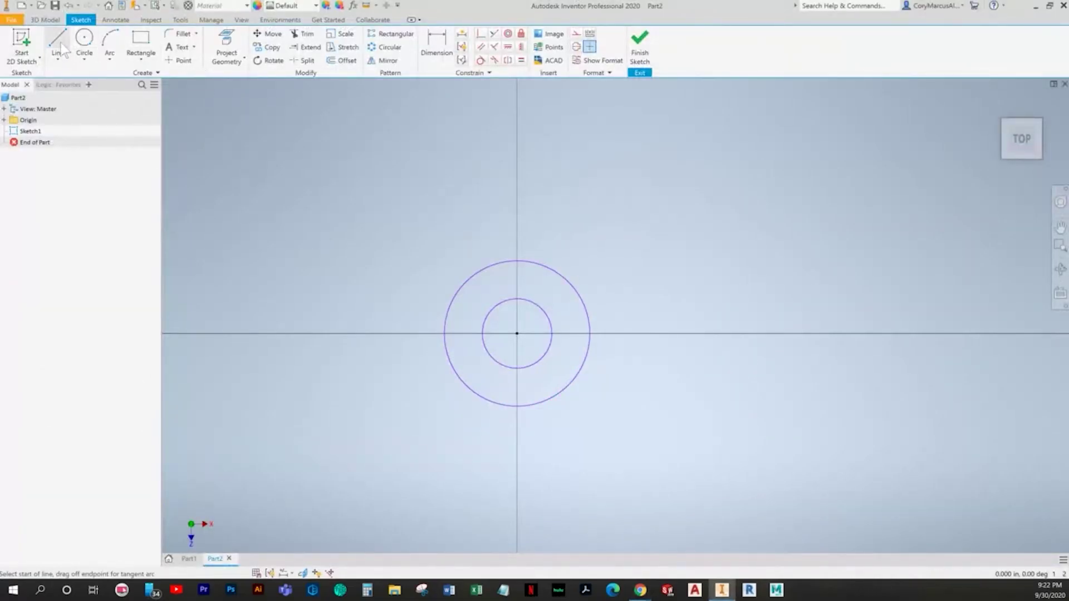
pyautogui.click(504, 234)
pyautogui.click(319, 234)
pyautogui.hotkey('alt', 'Tab')
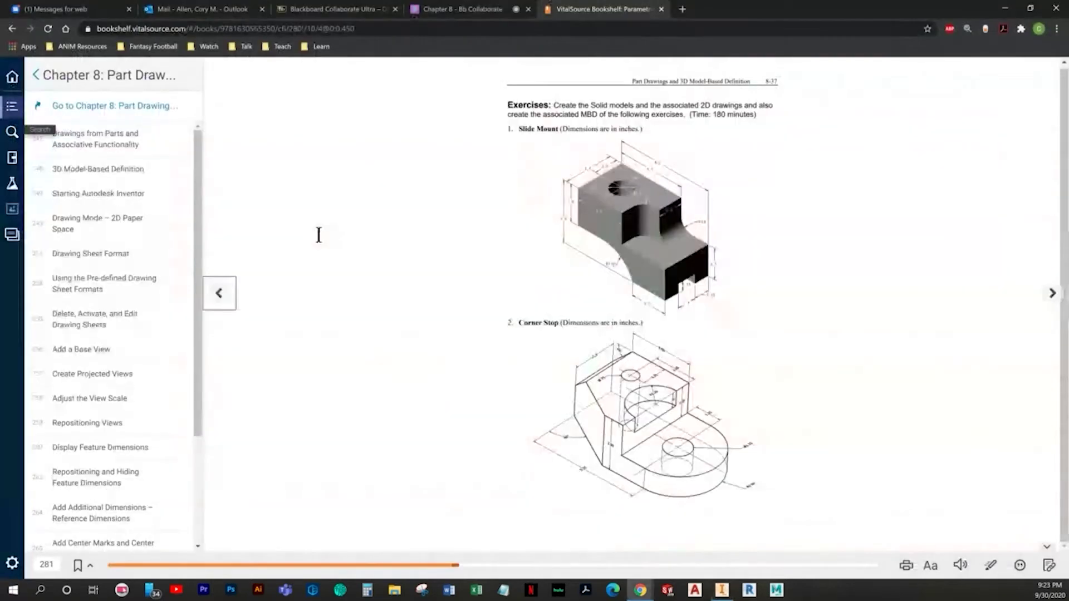
pyautogui.hotkey('alt', 'Tab')
pyautogui.click(318, 383)
pyautogui.click(574, 456)
pyautogui.press('Escape')
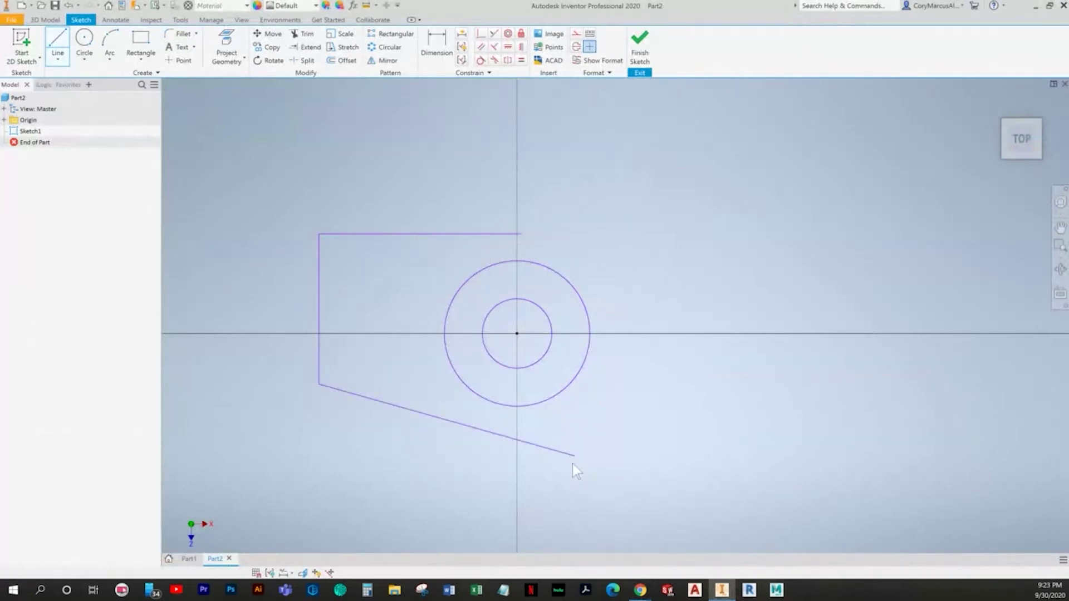
pyautogui.hotkey('alt', 'Tab')
pyautogui.hotkey('alt', 'Tab')
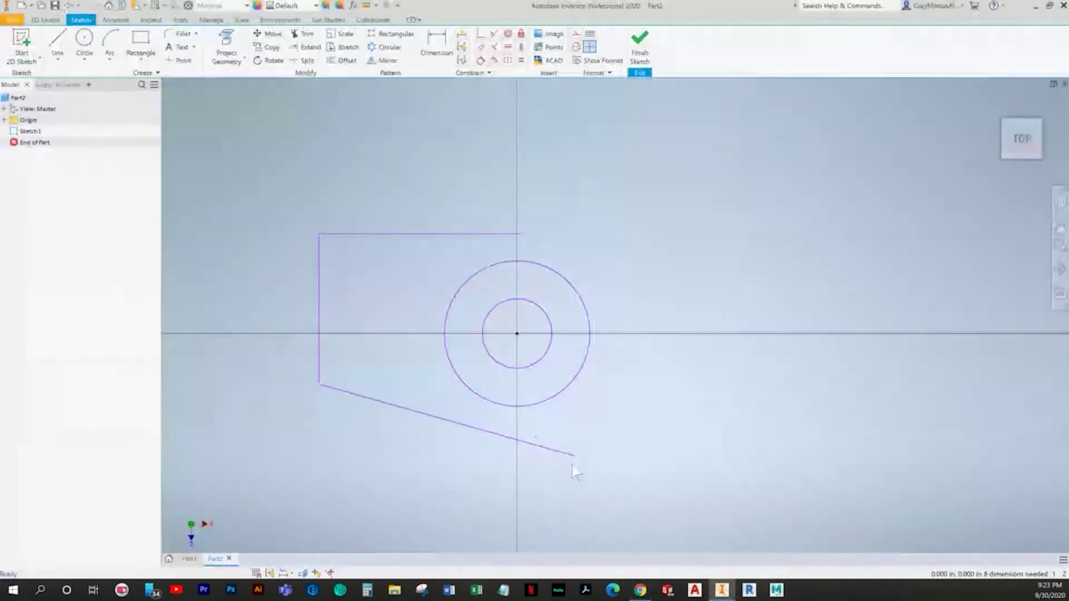
# Step: Sketch a horizontal lower edge across the slanted line below the circles and trim the slanted line's end beyond it
pyautogui.click(55, 45)
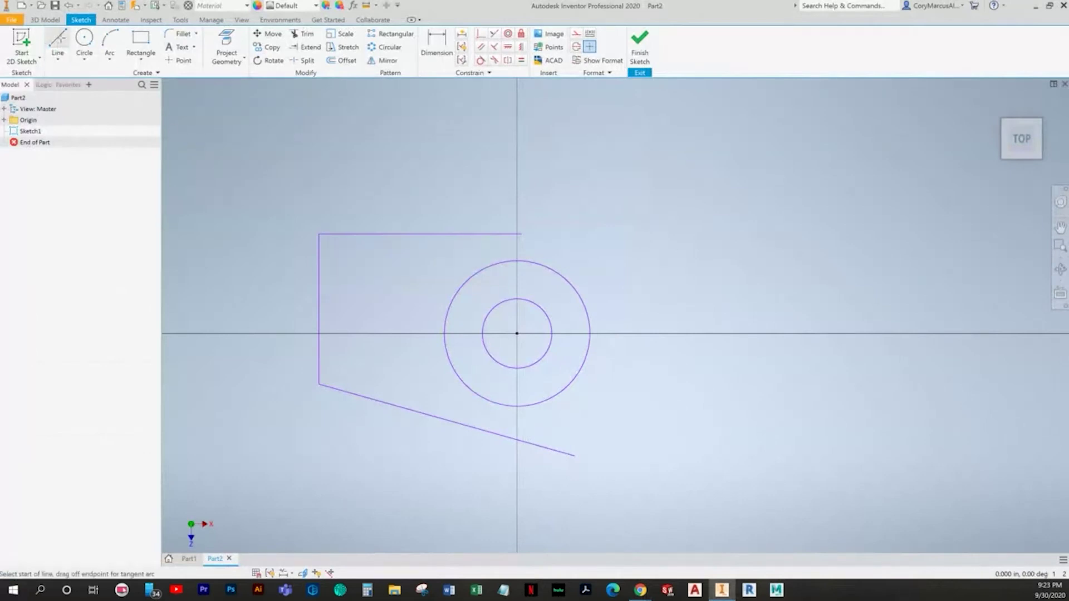
pyautogui.click(393, 419)
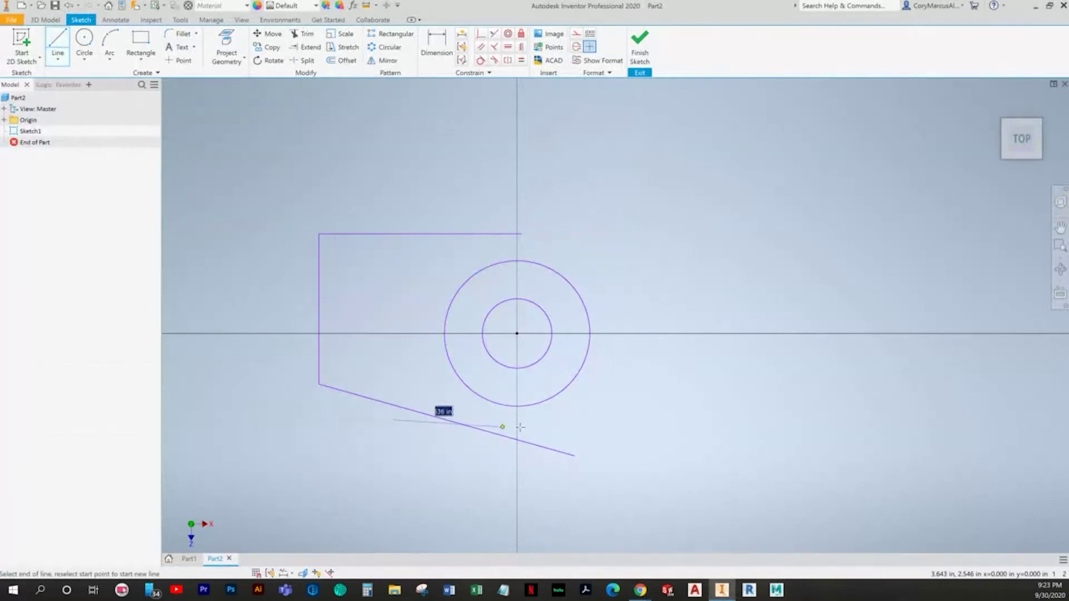
pyautogui.press('Escape')
pyautogui.click(636, 421)
pyautogui.press('x')
pyautogui.click(574, 452)
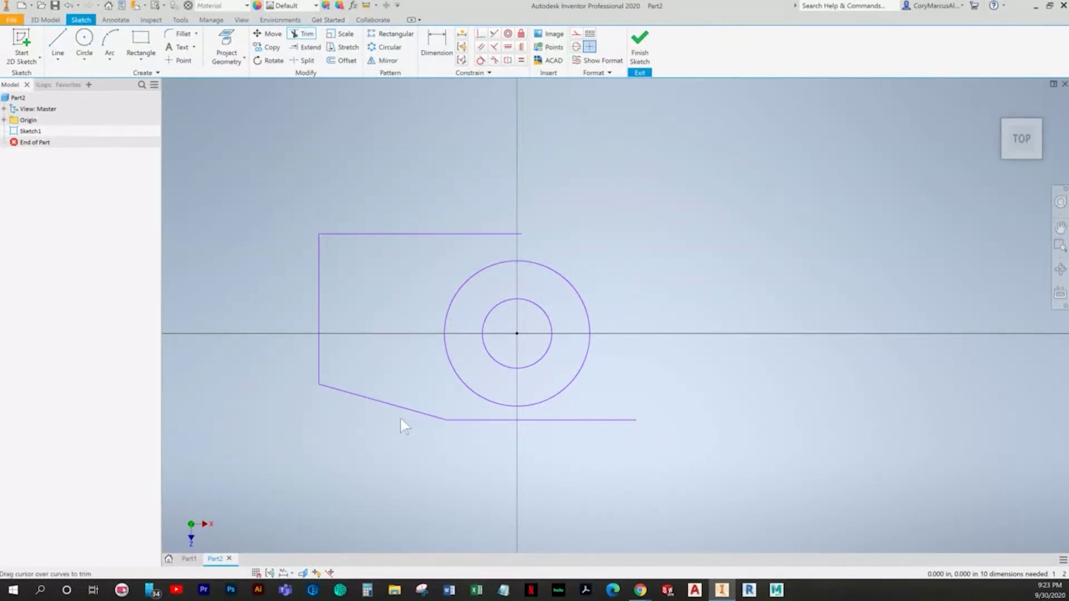
# Step: Make the outline's upper and lower horizontal edges tangent to the outer circle
pyautogui.press('Escape')
pyautogui.click(480, 60)
pyautogui.click(504, 234)
pyautogui.click(488, 269)
pyautogui.click(580, 421)
pyautogui.click(573, 423)
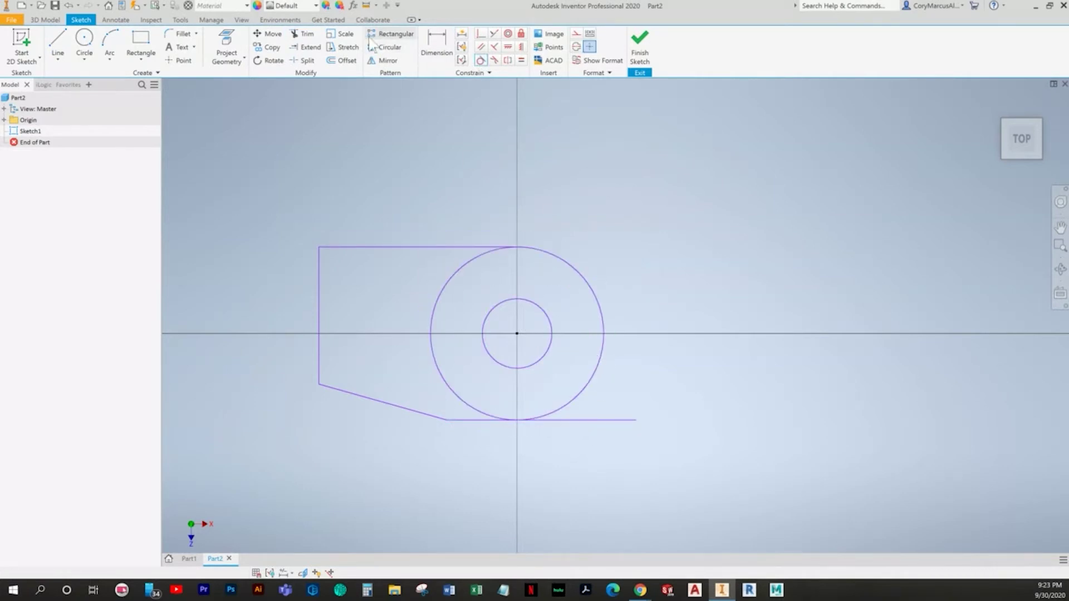
# Step: Trim the surplus ends of the horizontal edges, including the lower line's overhang beyond the outer circle
pyautogui.click(303, 33)
pyautogui.scroll(5, 506, 181)
pyautogui.moveTo(588, 501); pyautogui.dragTo(435, 334, button='middle')
pyautogui.click(439, 425)
pyautogui.scroll(-8, 439, 425)
pyautogui.click(489, 321)
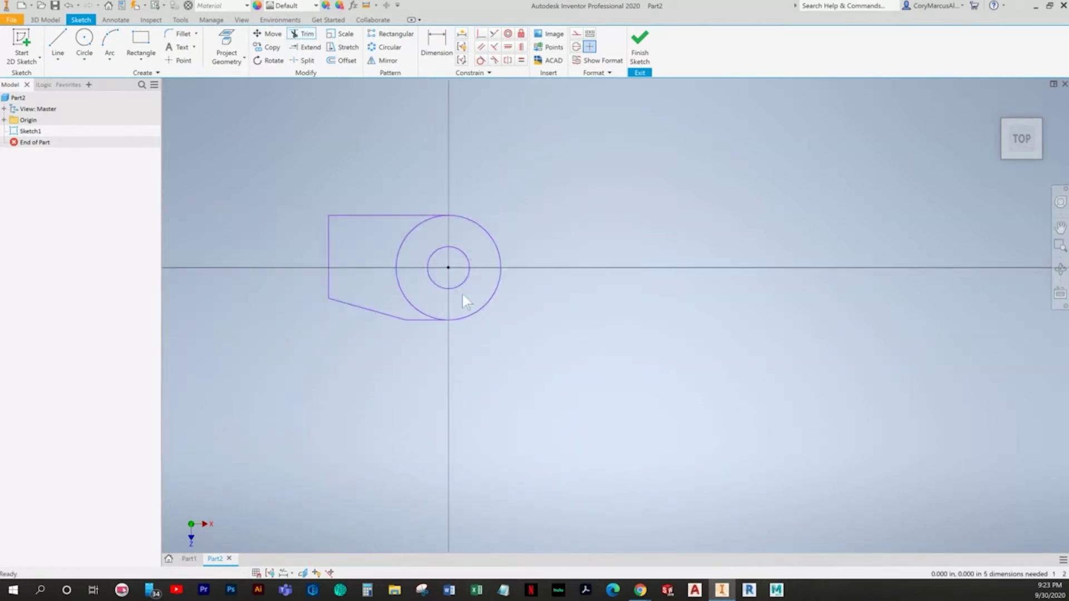
pyautogui.moveTo(462, 294); pyautogui.dragTo(491, 363, button='middle')
pyautogui.press('Escape')
# Step: Enlarge the textbook page to 125% and examine the Corner Stop drawing's dimensions
pyautogui.click(439, 47)
pyautogui.hotkey('alt', 'Tab')
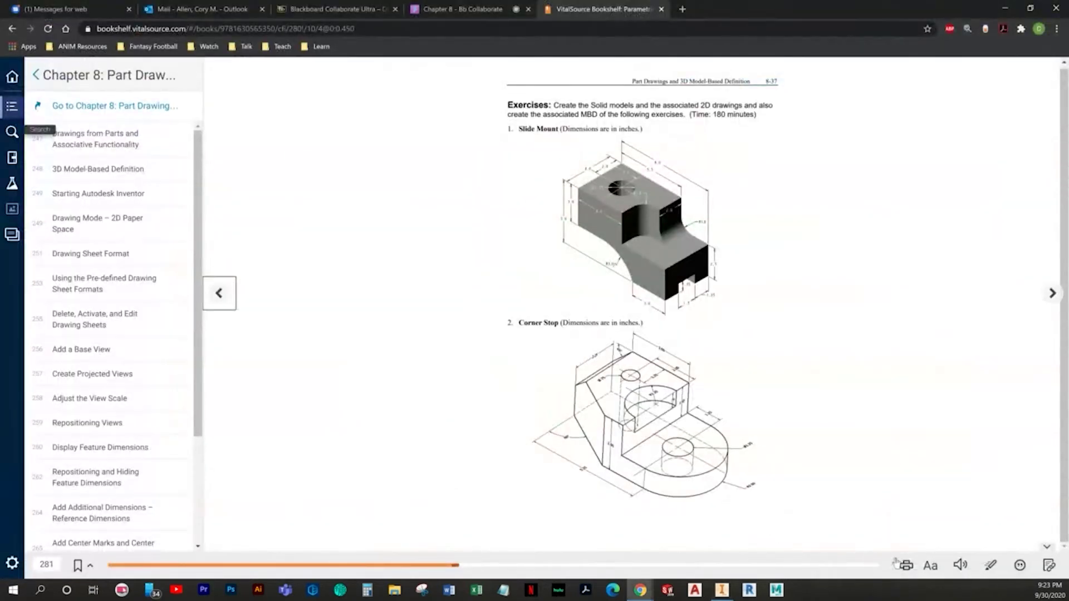
pyautogui.click(931, 565)
pyautogui.click(927, 514)
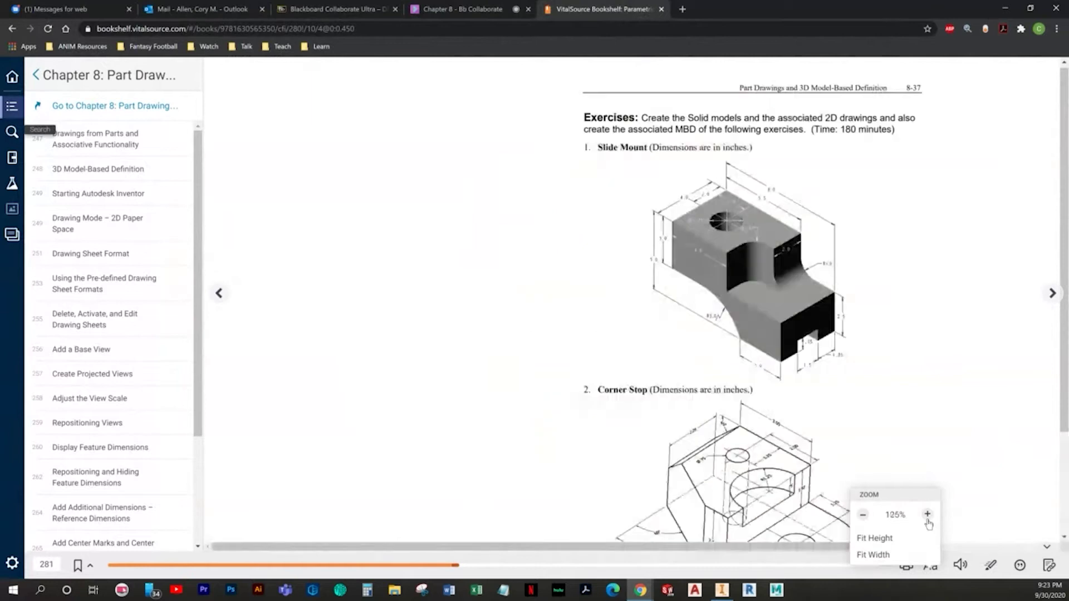
pyautogui.moveTo(634, 547); pyautogui.dragTo(737, 551)
pyautogui.scroll(-3, 727, 461)
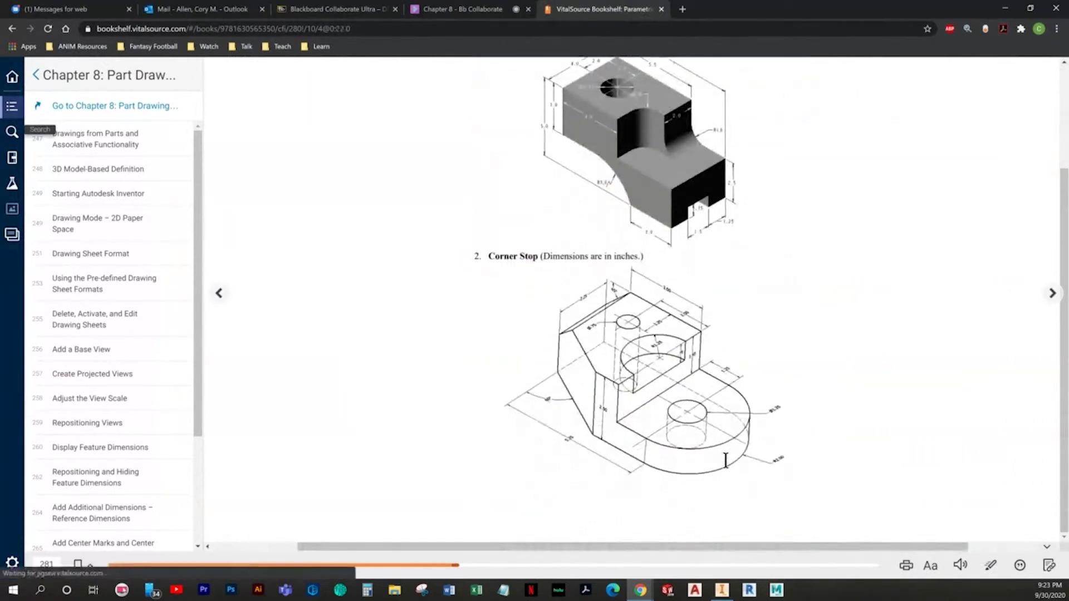
pyautogui.hotkey('alt', 'Tab')
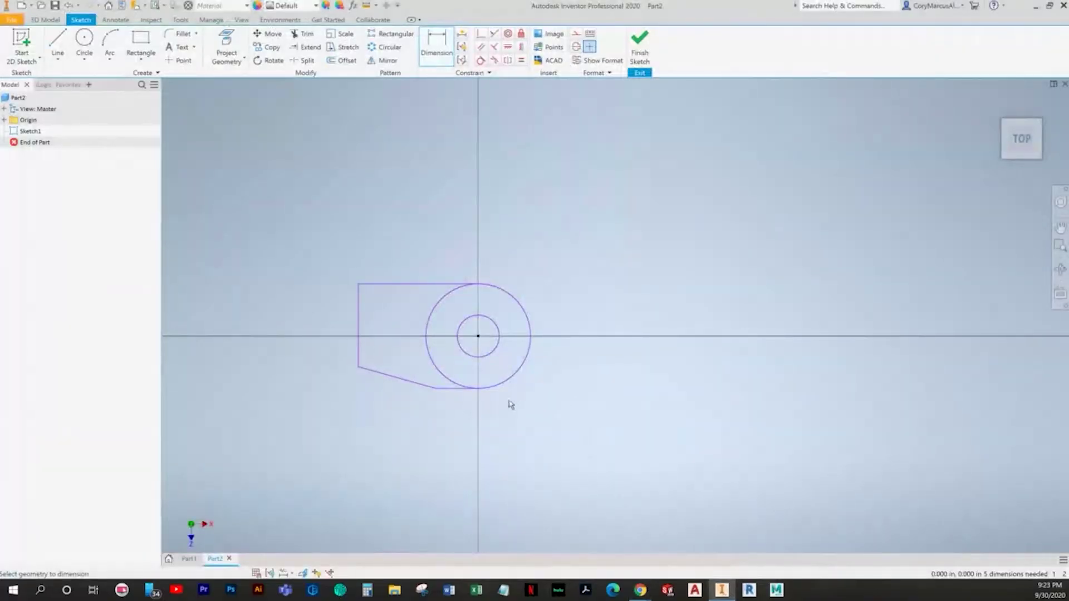
# Step: Dimension the outline's upper edge and set its length to 5.25 in
pyautogui.click(397, 284)
pyautogui.click(433, 245)
pyautogui.press('Return')
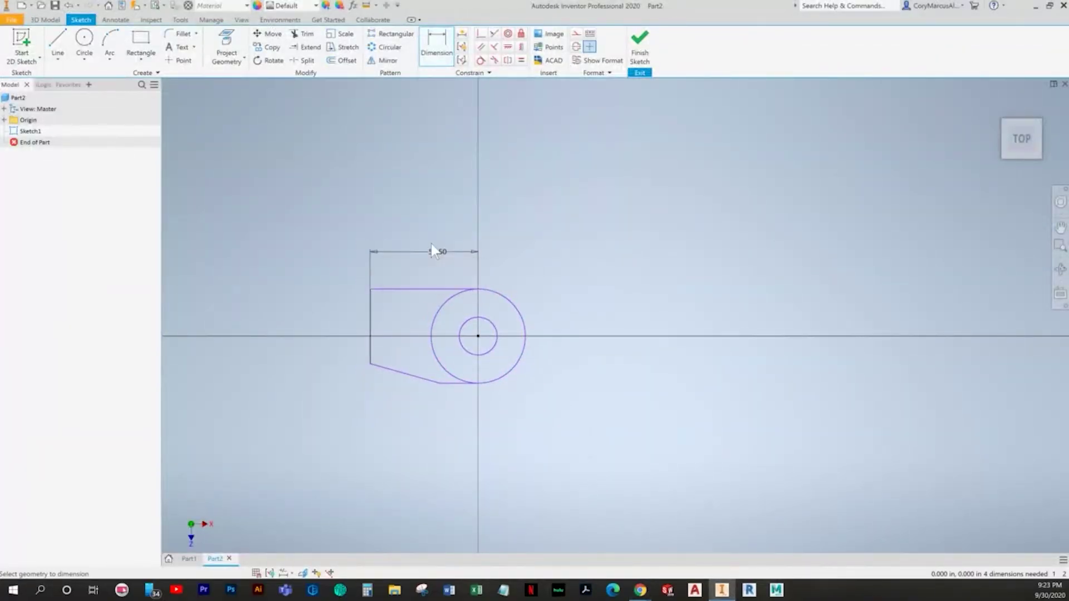
# Step: Dimension the outer circle as a radius and set the value to 4 in
pyautogui.hotkey('alt', 'Tab')
pyautogui.hotkey('alt', 'Tab')
pyautogui.click(511, 303)
pyautogui.rightClick(532, 285)
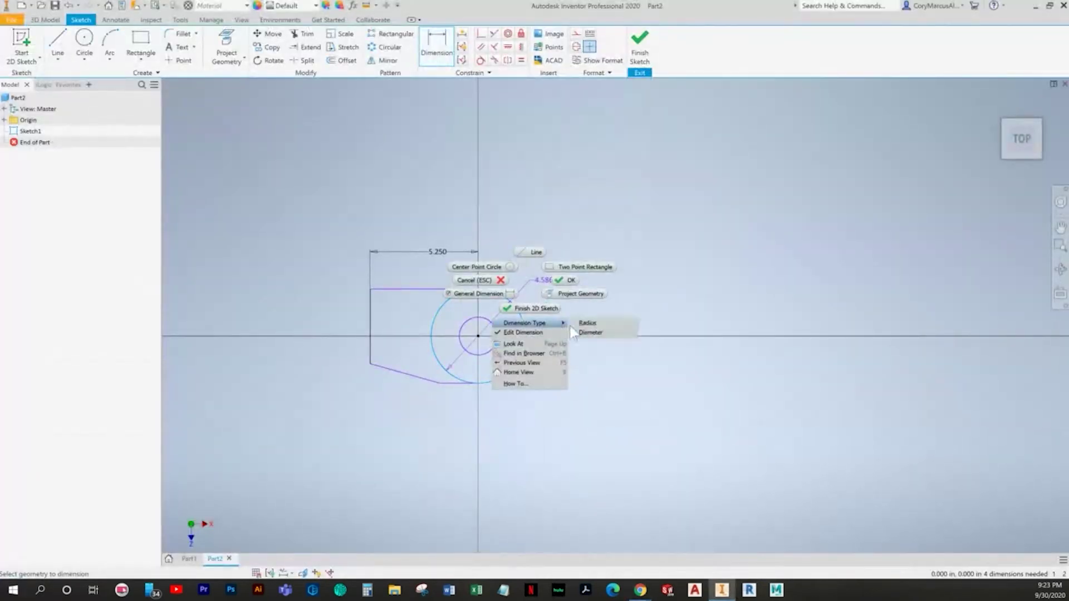
pyautogui.click(582, 333)
pyautogui.click(543, 305)
pyautogui.write('4')
pyautogui.press('Return')
# Step: Check the rounded end in the textbook drawing and set the outer circle's radius to 2 in
pyautogui.hotkey('alt', 'Tab')
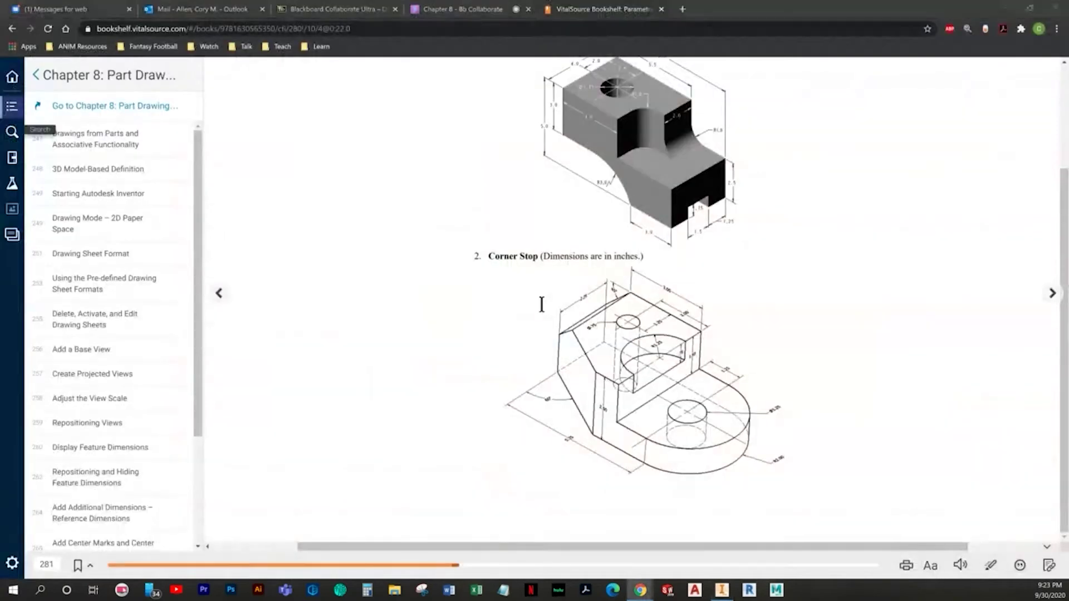
pyautogui.hotkey('alt', 'Tab')
pyautogui.doubleClick(615, 282)
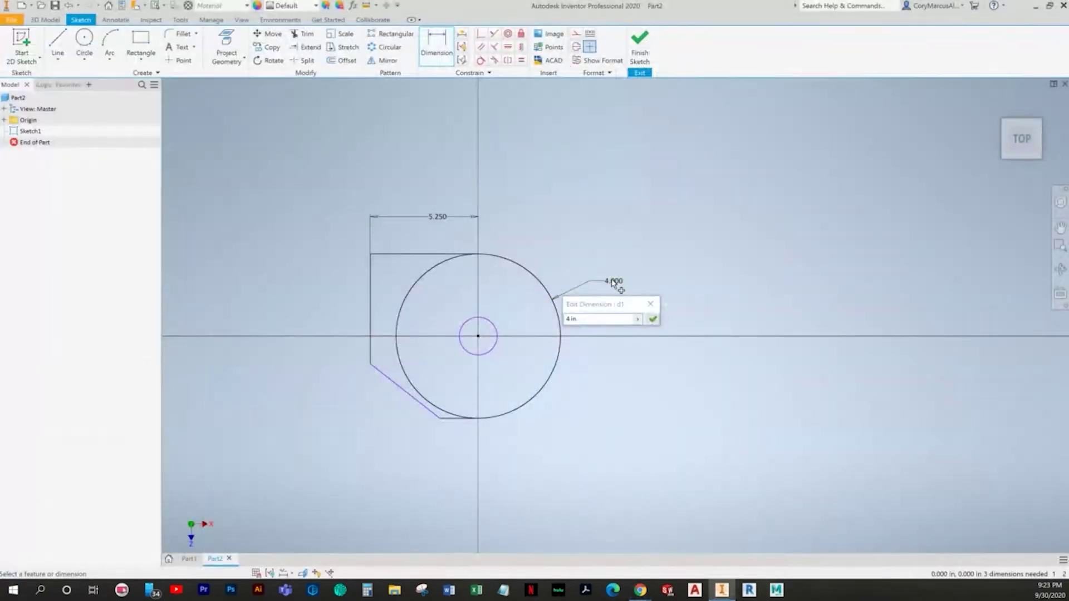
pyautogui.moveTo(603, 319); pyautogui.dragTo(513, 319)
pyautogui.write('2')
pyautogui.press('Return')
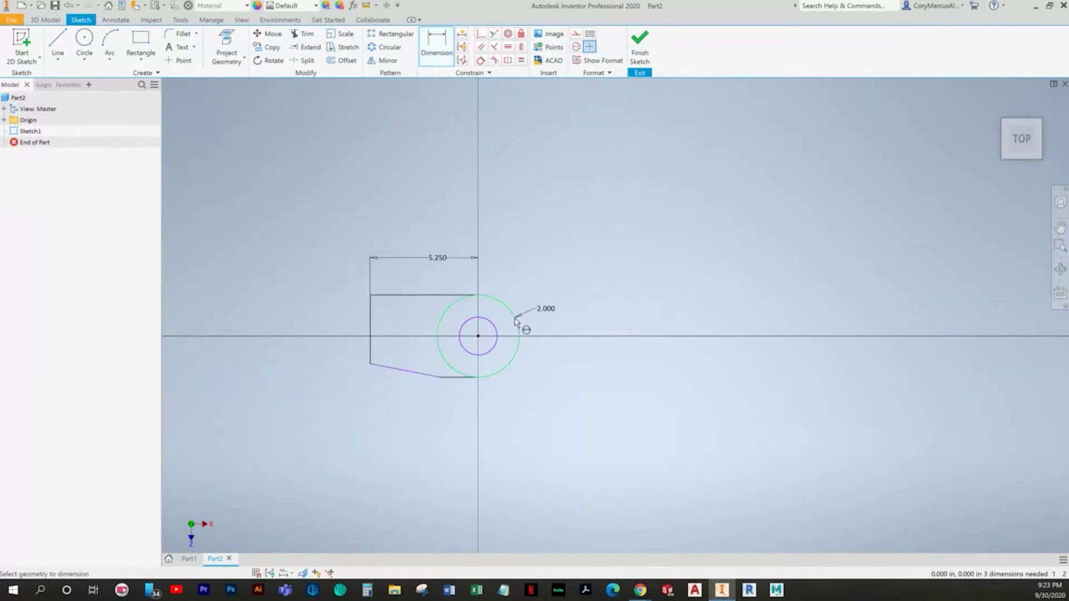
# Step: Dimension the inner circle and set its diameter to 1.25 in to match the textbook drawing
pyautogui.hotkey('alt', 'Tab')
pyautogui.hotkey('alt', 'Tab')
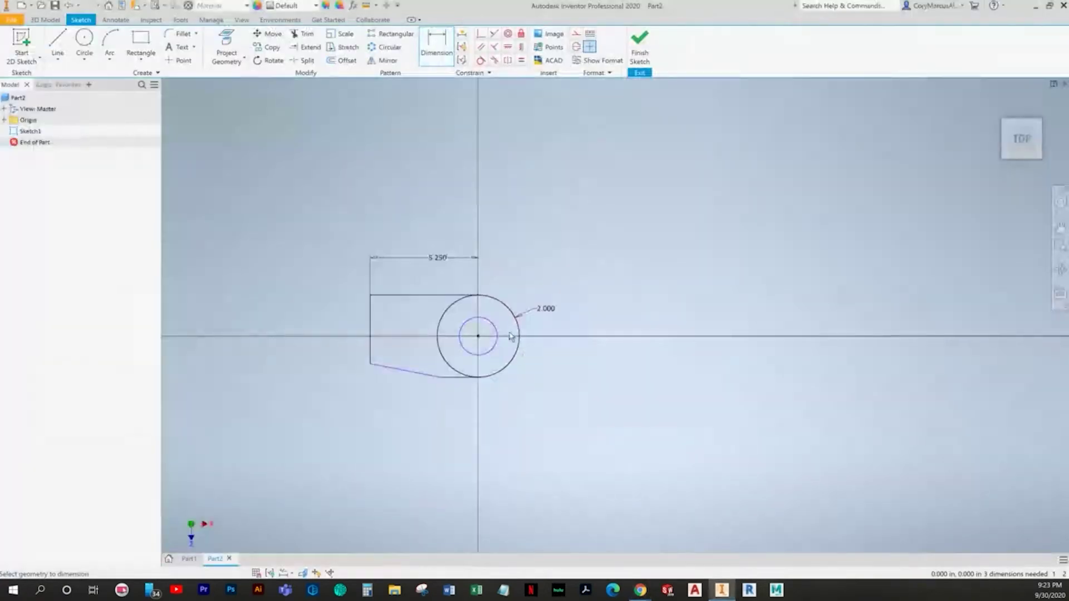
pyautogui.click(504, 325)
pyautogui.click(541, 279)
pyautogui.write('1.25')
pyautogui.press('Return')
# Step: Compare the sketch with the Corner Stop drawing to find the dimensions that locate the slanted edge
pyautogui.hotkey('alt', 'Tab')
pyautogui.hotkey('alt', 'Tab')
pyautogui.moveTo(482, 313); pyautogui.dragTo(486, 313, button='middle')
pyautogui.hotkey('alt', 'Tab')
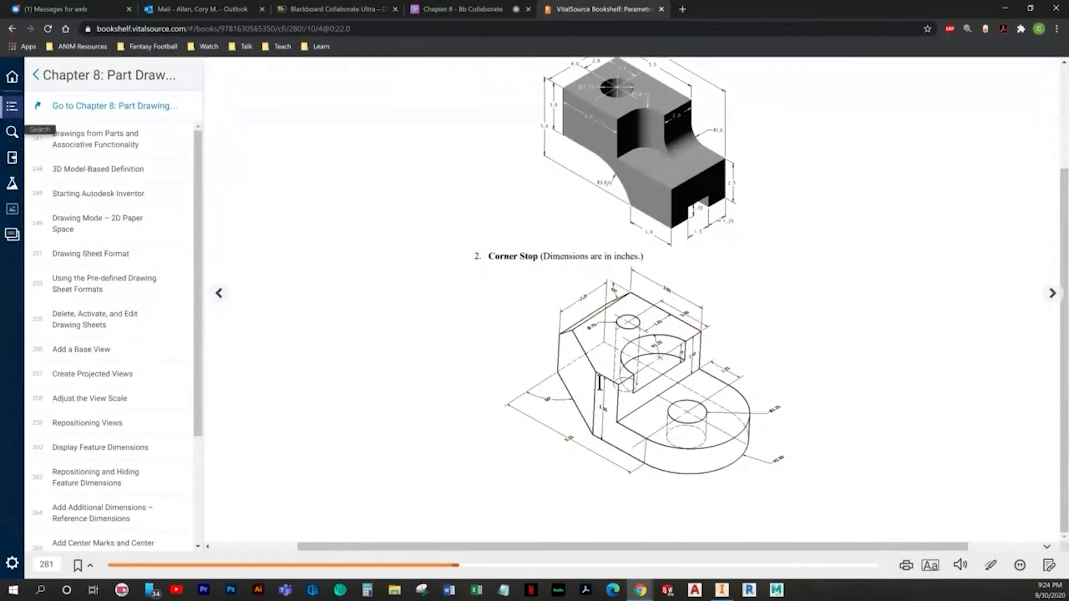
pyautogui.hotkey('alt', 'Tab')
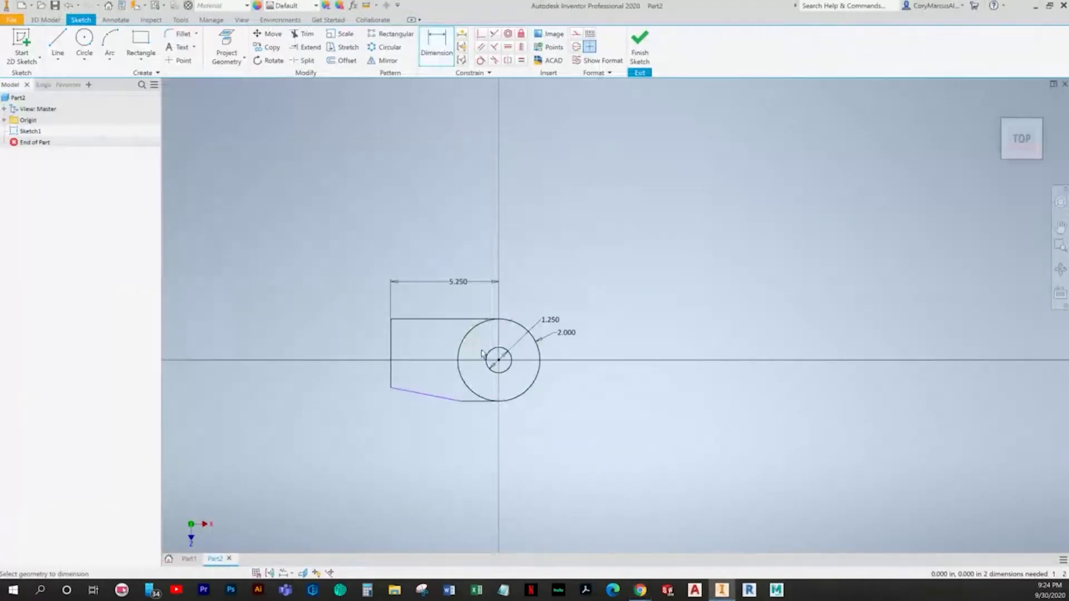
pyautogui.hotkey('alt', 'Tab')
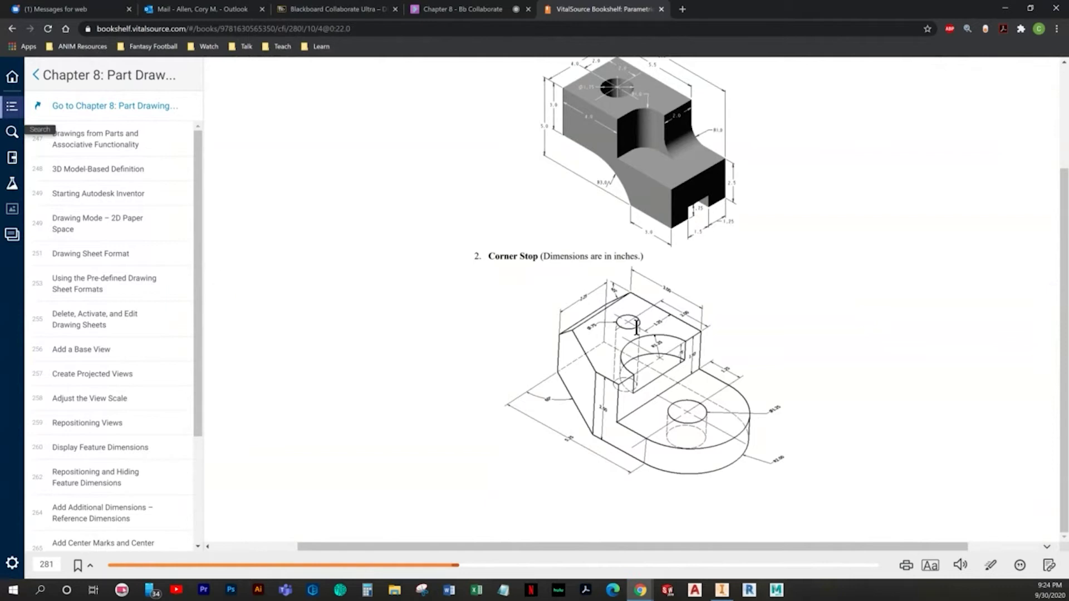
pyautogui.hotkey('alt', 'Tab')
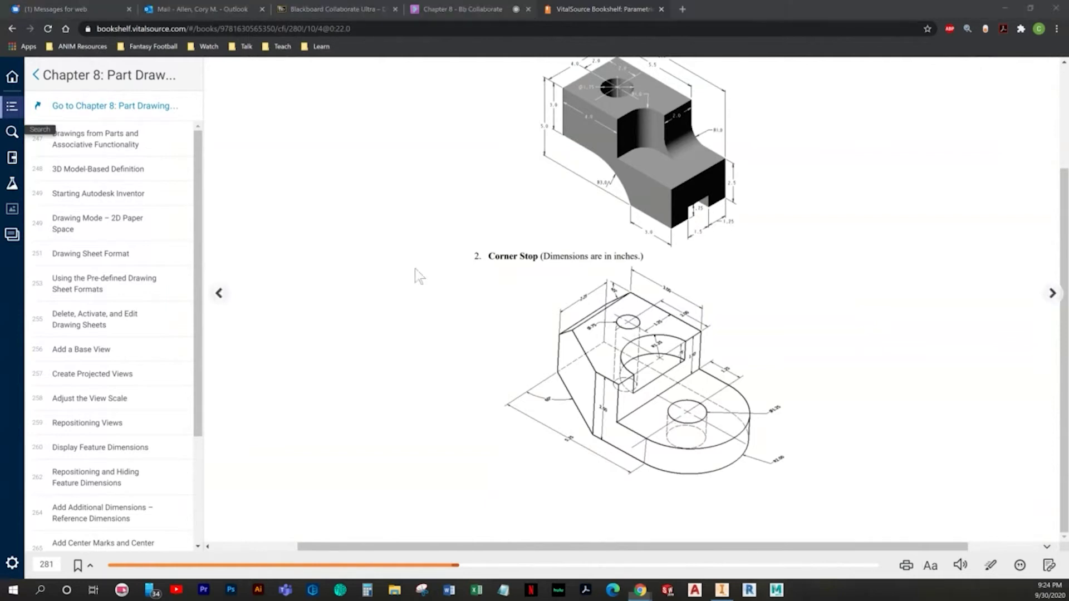
pyautogui.hotkey('alt', 'Tab')
pyautogui.hotkey('alt', 'Tab')
# Step: Dimension the angle between the slanted edge and the extended vertical edge and set it to 60 degrees
pyautogui.click(355, 363)
pyautogui.click(336, 348)
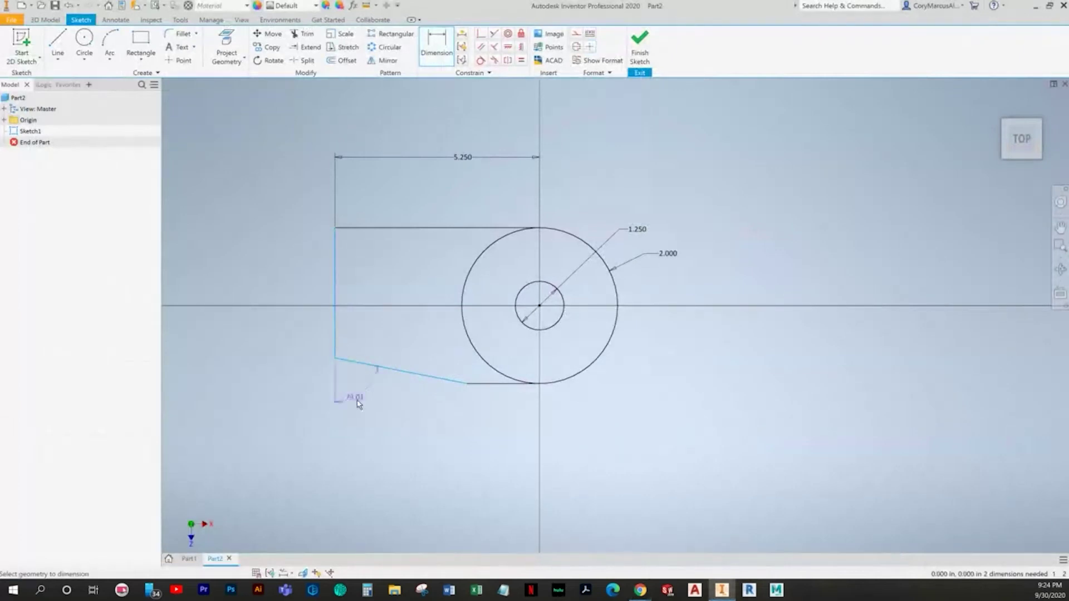
pyautogui.click(362, 392)
pyautogui.write('45')
pyautogui.press('Return')
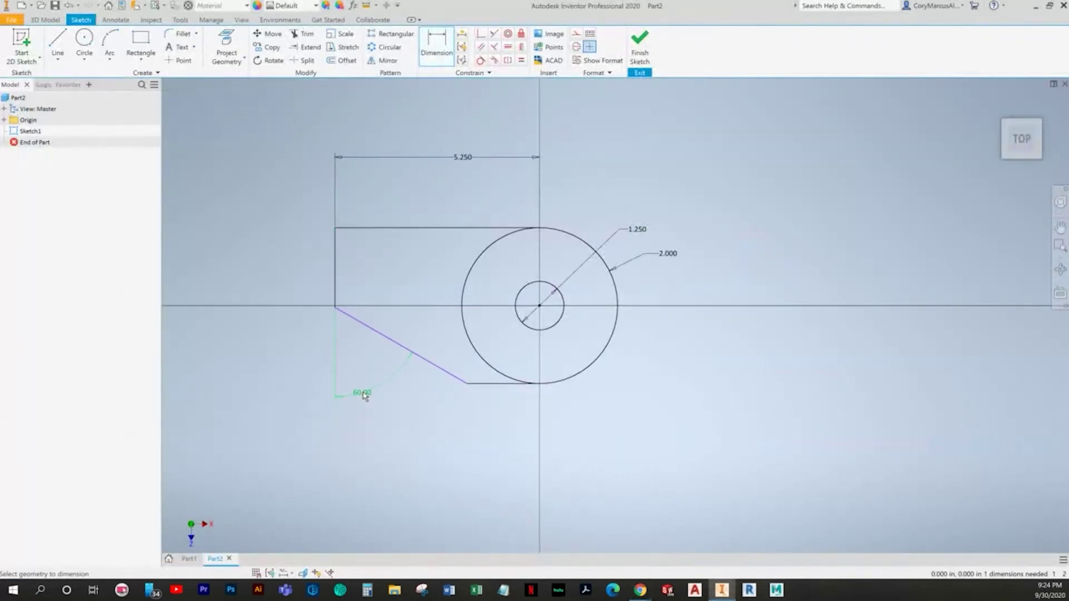
# Step: Check the textbook drawing and set the outline's vertical edge length to 2.25 in
pyautogui.hotkey('alt', 'Tab')
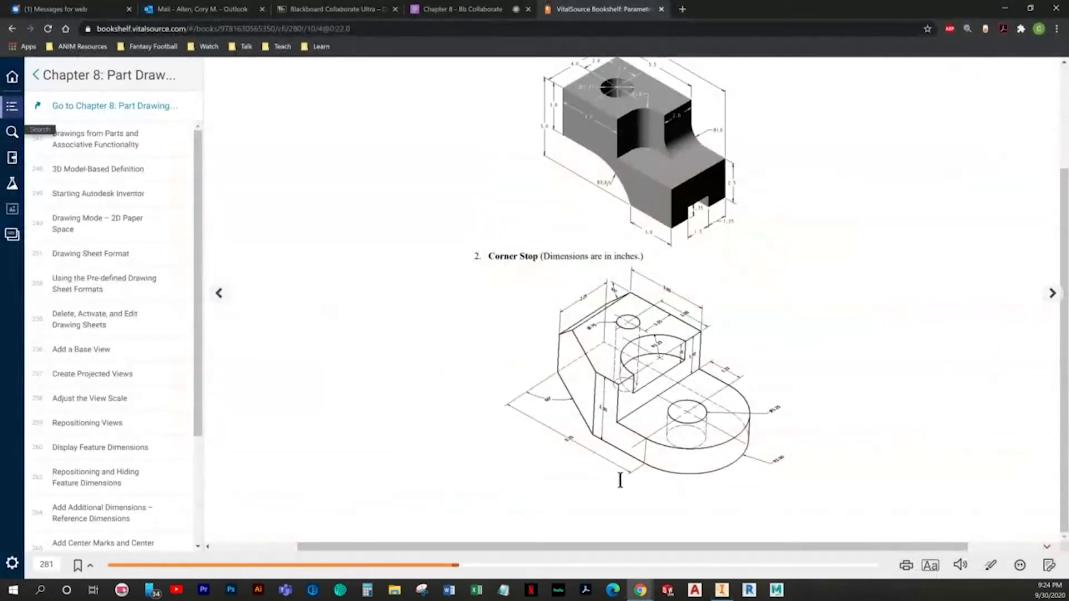
pyautogui.hotkey('alt', 'Tab')
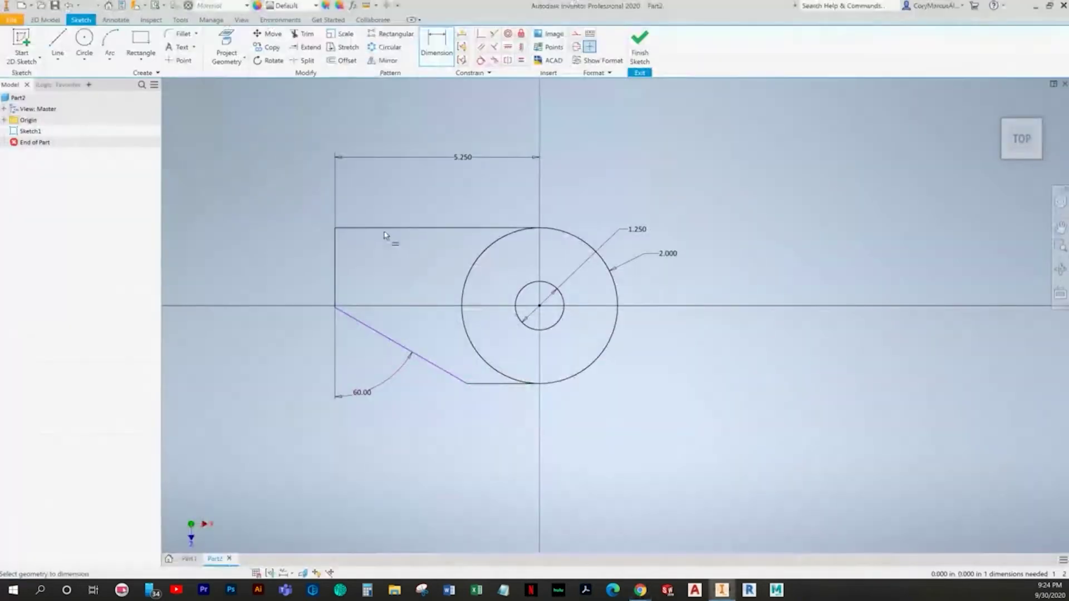
pyautogui.click(335, 246)
pyautogui.click(292, 268)
pyautogui.write('2.25')
pyautogui.press('Return')
# Step: Check the Corner Stop drawing and trim away the outer circle's arc inside the outline, leaving only the rounded end
pyautogui.hotkey('alt', 'Tab')
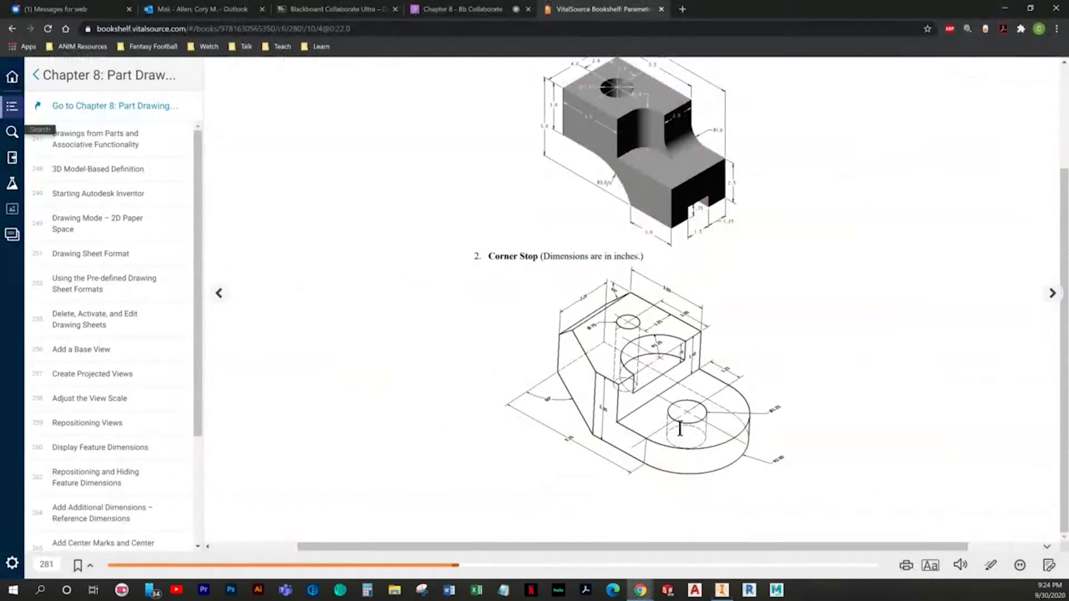
pyautogui.hotkey('alt', 'Tab')
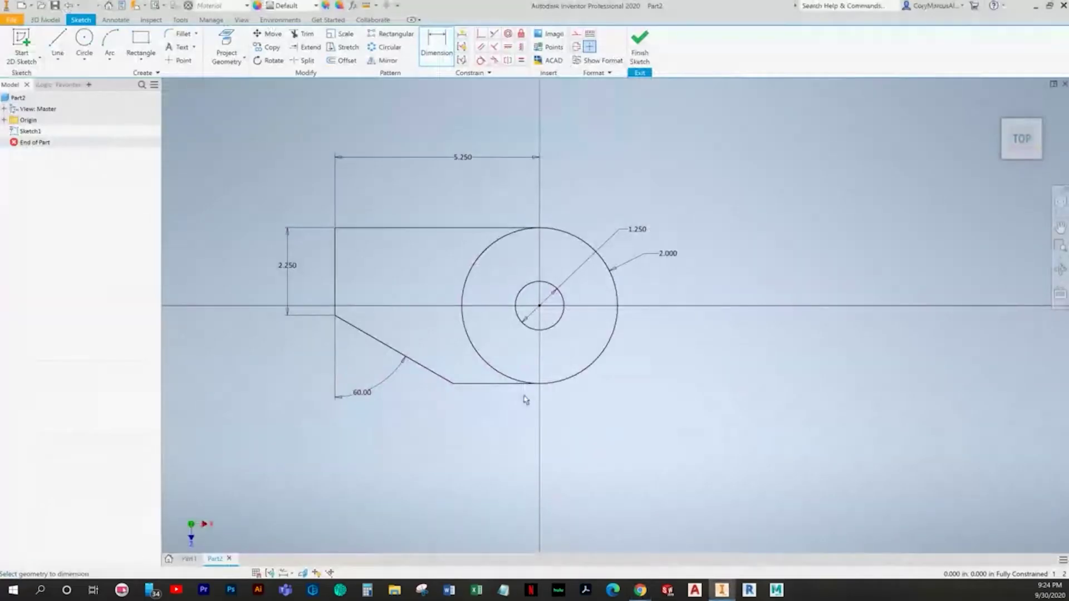
pyautogui.hotkey('alt', 'Tab')
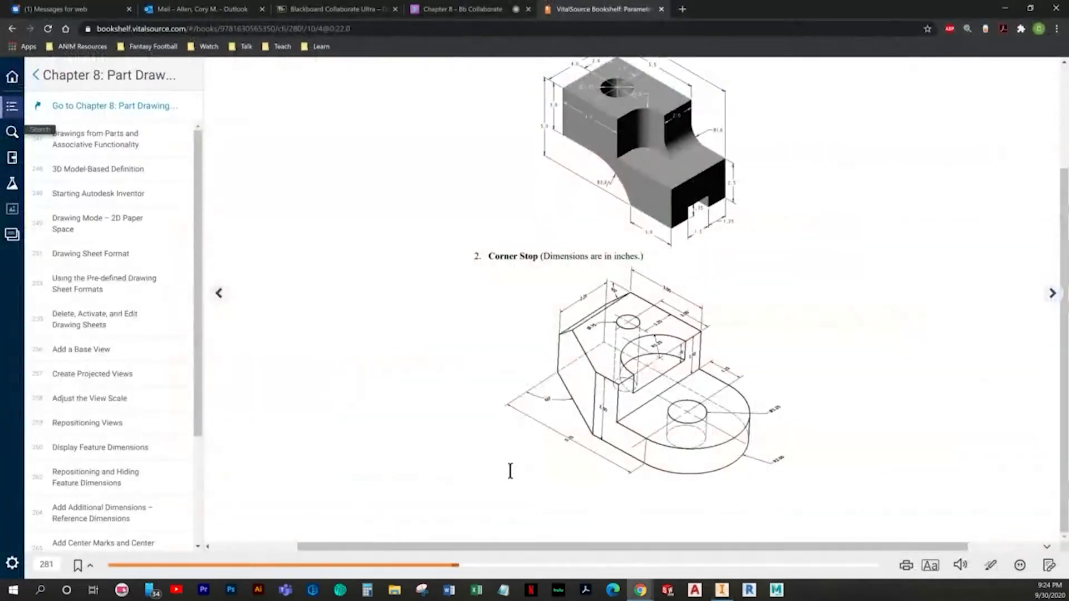
pyautogui.hotkey('alt', 'Tab')
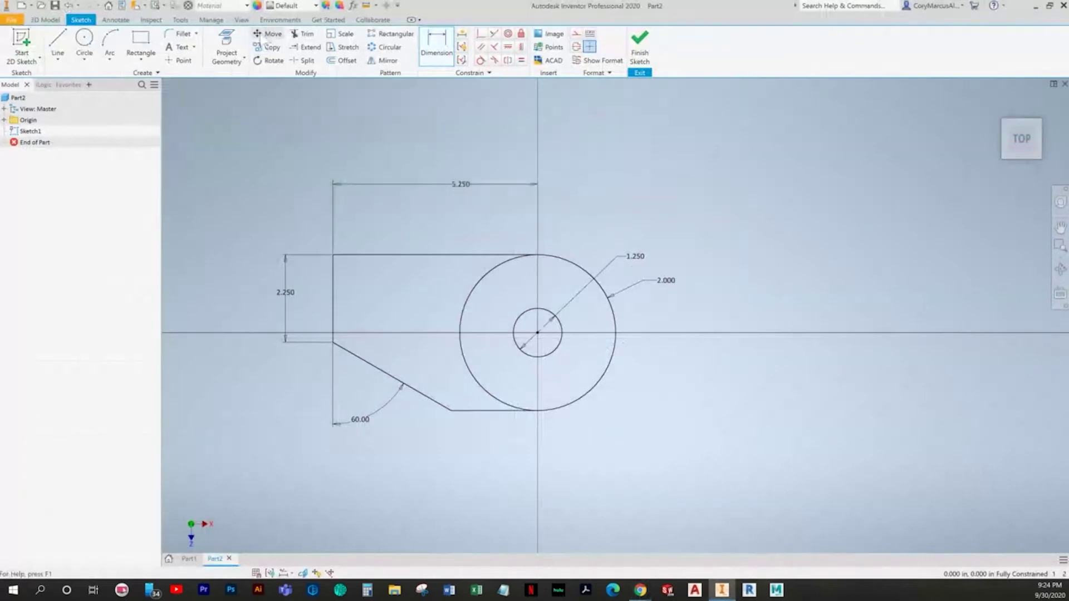
pyautogui.click(304, 34)
pyautogui.click(465, 304)
pyautogui.rightClick(454, 298)
pyautogui.click(420, 303)
# Step: Check the textbook drawing and sketch a small circle inside the outline between the vertical edge and the base hole
pyautogui.hotkey('alt', 'Tab')
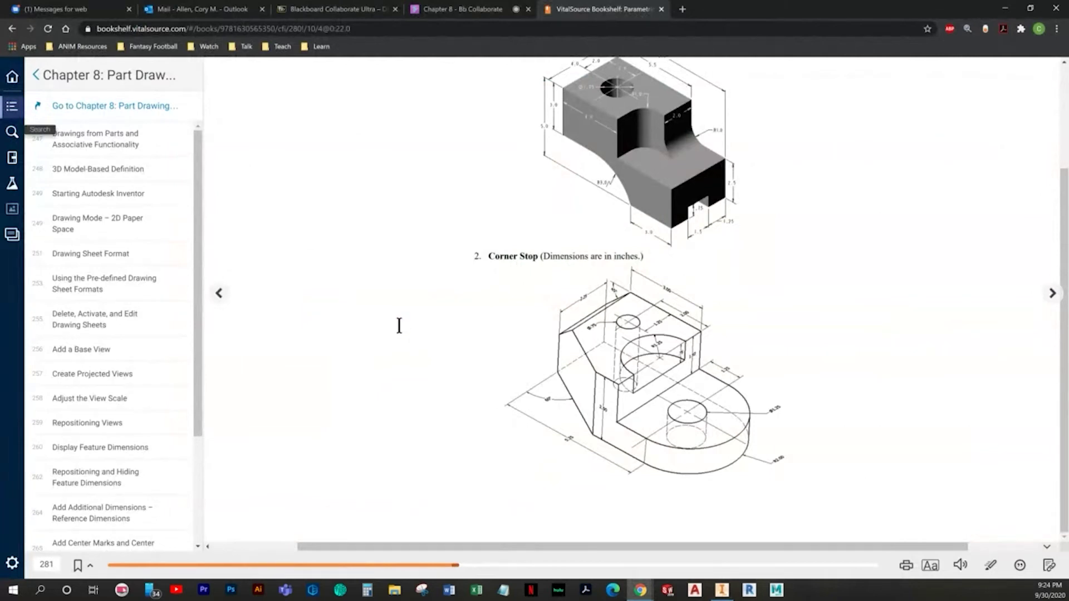
pyautogui.hotkey('alt', 'Tab')
pyautogui.press('c')
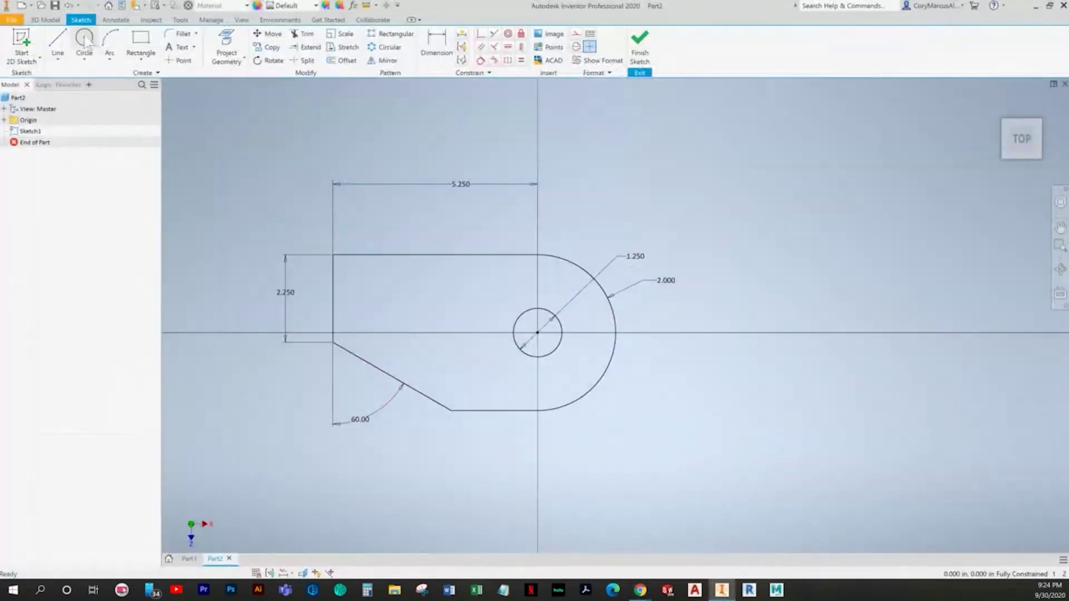
pyautogui.click(425, 301)
pyautogui.click(445, 303)
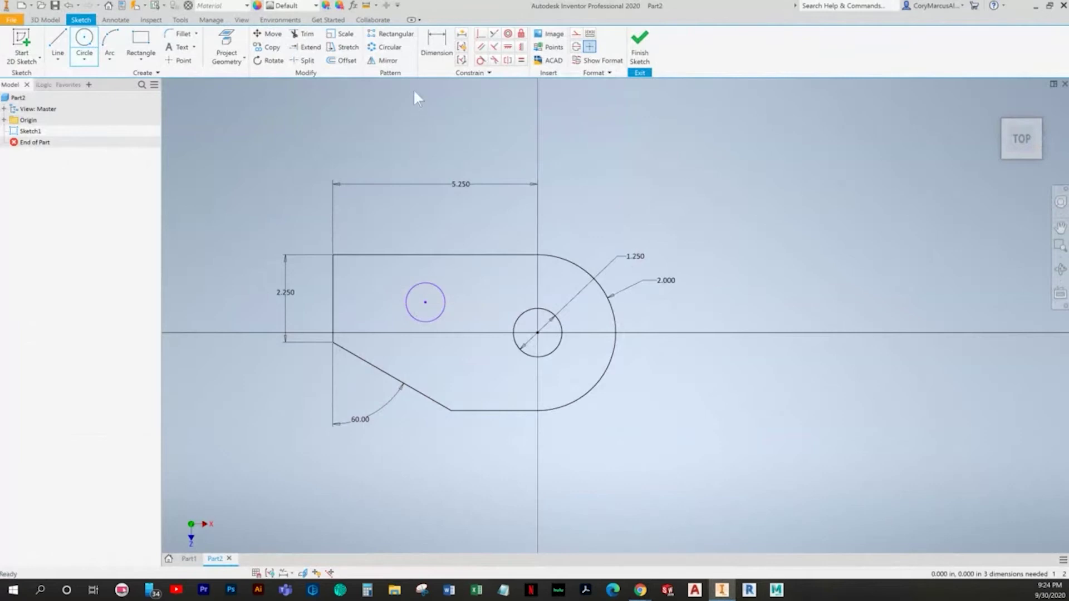
# Step: Dimension the small circle's center from the outline's top edge and set the distance to 1.25 in
pyautogui.click(437, 42)
pyautogui.click(441, 291)
pyautogui.click(428, 256)
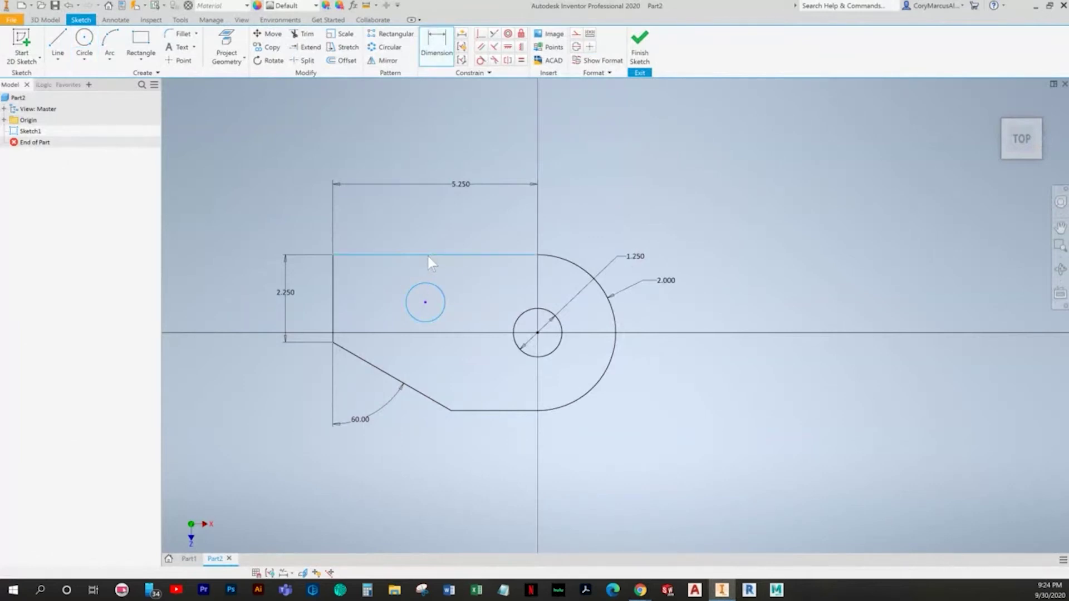
pyautogui.click(386, 268)
pyautogui.write('1.25')
pyautogui.press('Return')
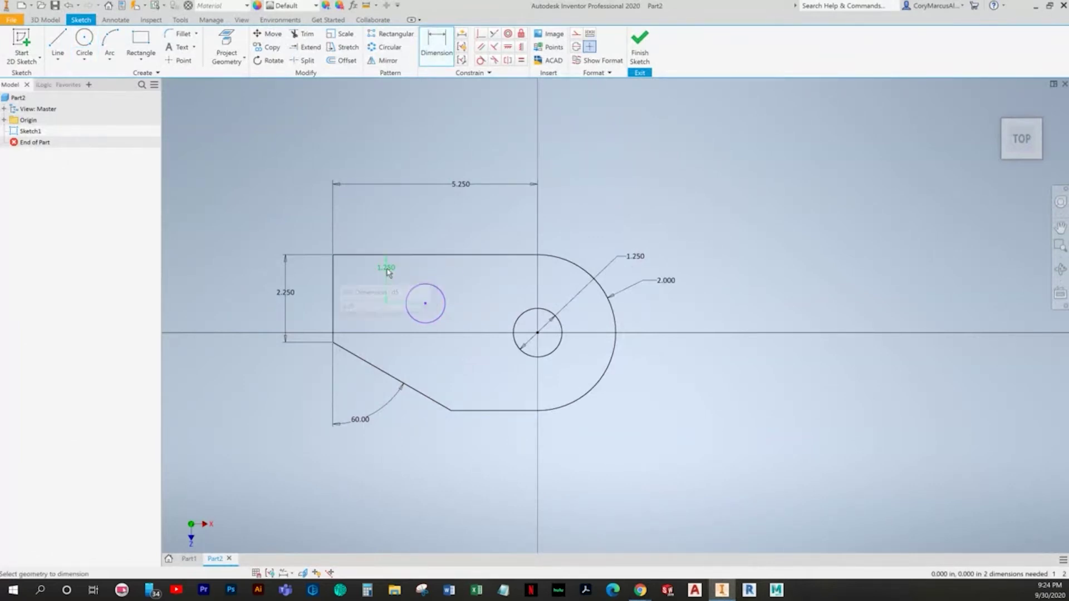
# Step: Check the textbook drawing and set the horizontal distance between the small circle and the rounded end's center to 2+1.25 in
pyautogui.hotkey('alt', 'Tab')
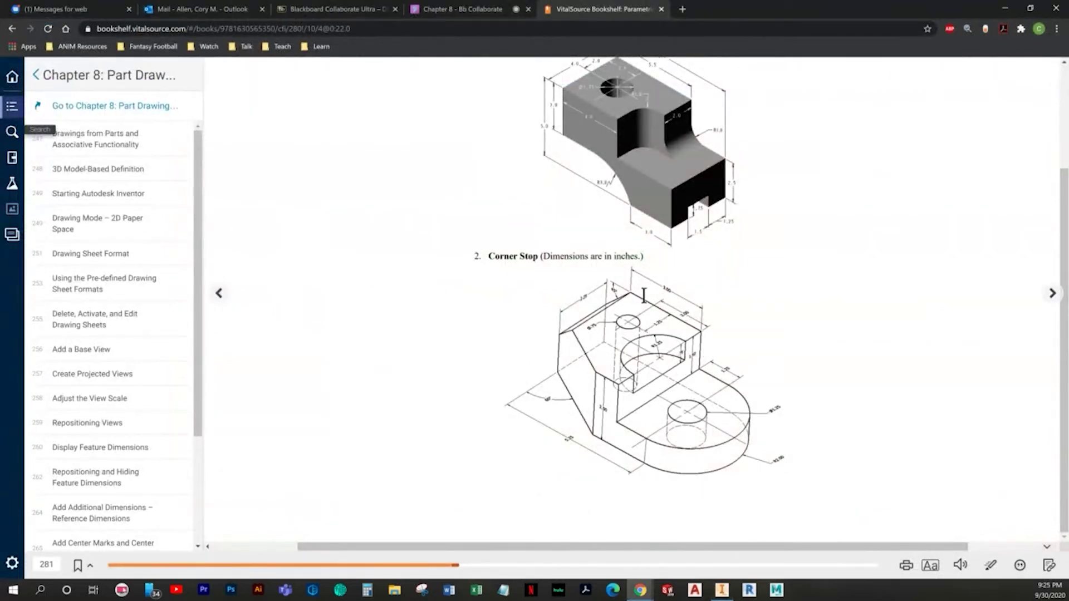
pyautogui.hotkey('alt', 'Tab')
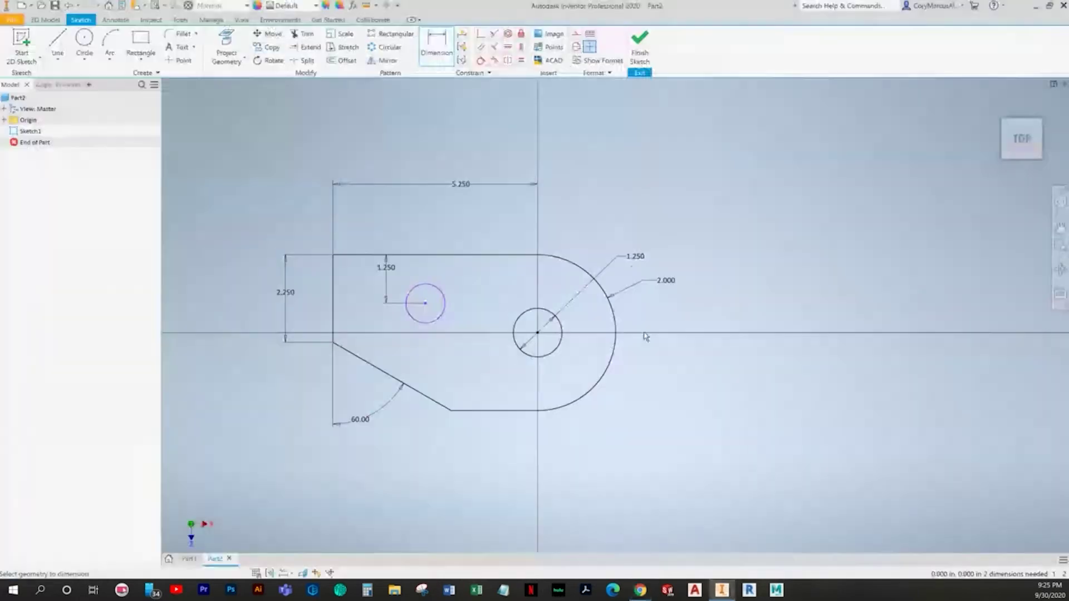
pyautogui.click(559, 259)
pyautogui.click(444, 299)
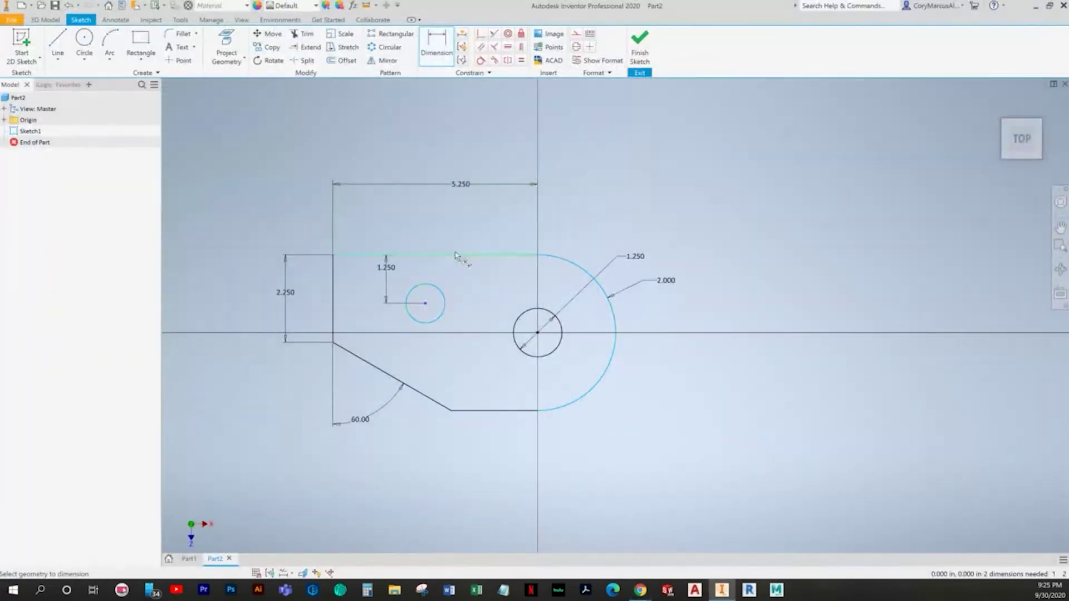
pyautogui.click(469, 223)
pyautogui.write('2+1.25')
pyautogui.press('Return')
# Step: Check the textbook drawing, set the small circle's diameter to 0.75 in, and finish the sketch
pyautogui.click(440, 309)
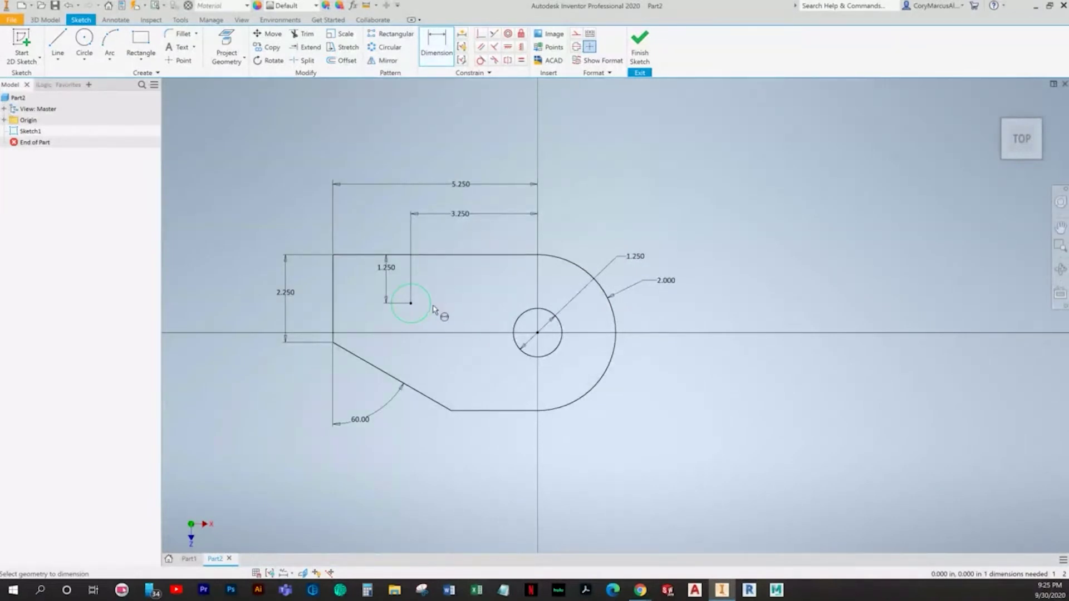
pyautogui.click(445, 328)
pyautogui.hotkey('alt', 'Tab')
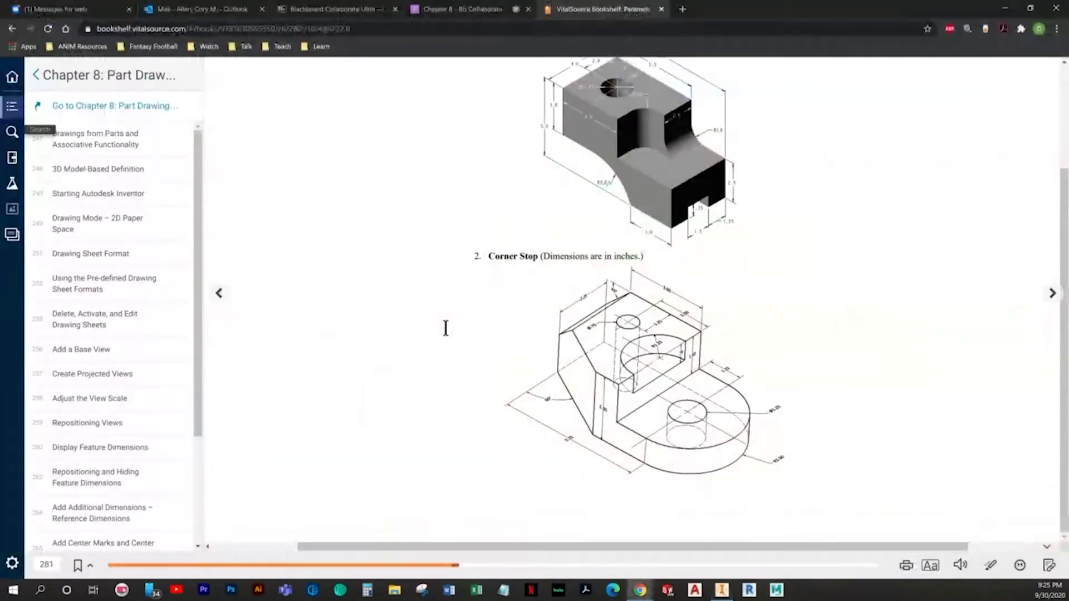
pyautogui.hotkey('alt', 'Tab')
pyautogui.press('Return')
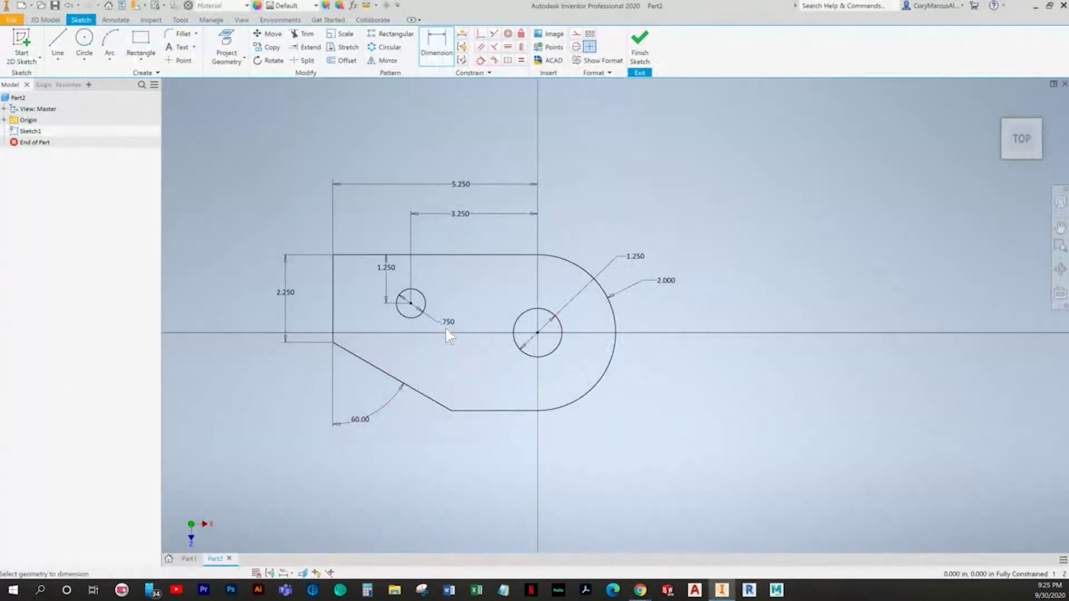
pyautogui.click(638, 49)
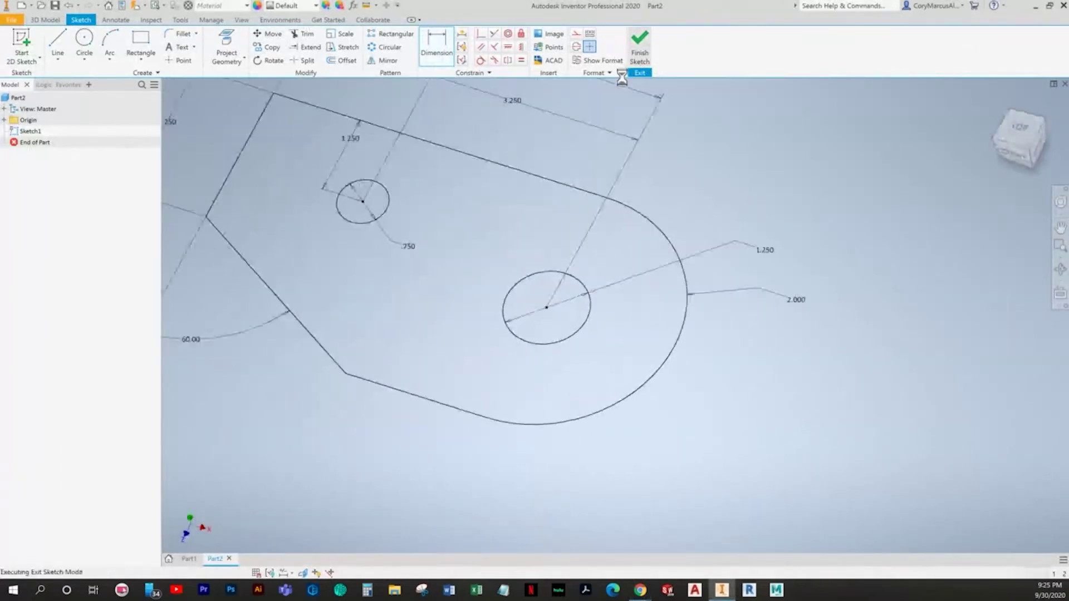
# Step: Extrude the base profile symmetrically about the sketch plane to the full height given in the textbook drawing, leaving both holes open
pyautogui.scroll(8, 274, 175)
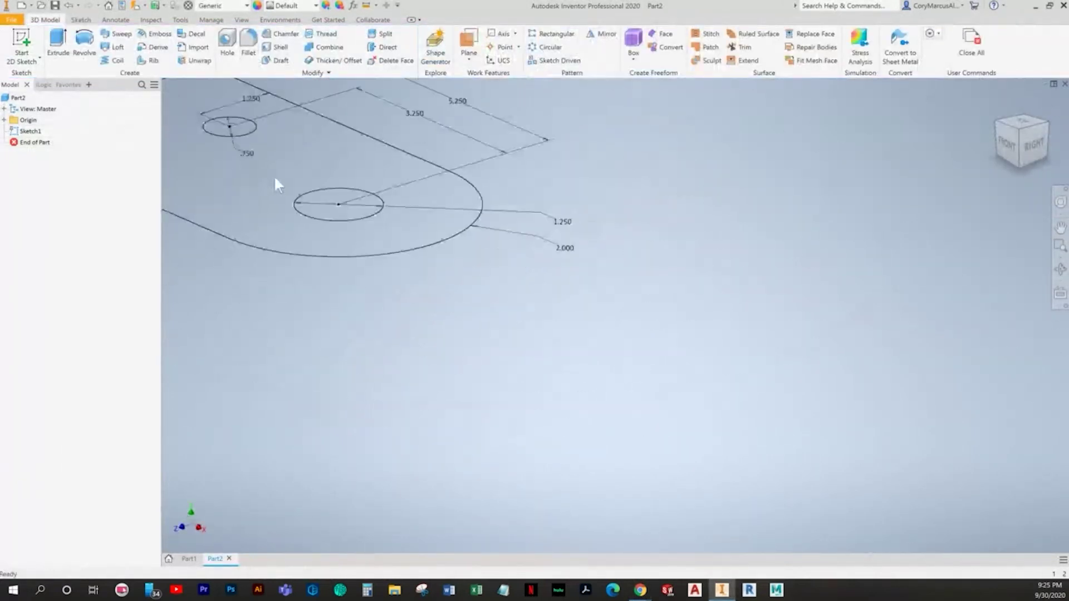
pyautogui.click(58, 45)
pyautogui.moveTo(309, 218); pyautogui.dragTo(388, 333, button='middle')
pyautogui.click(388, 332)
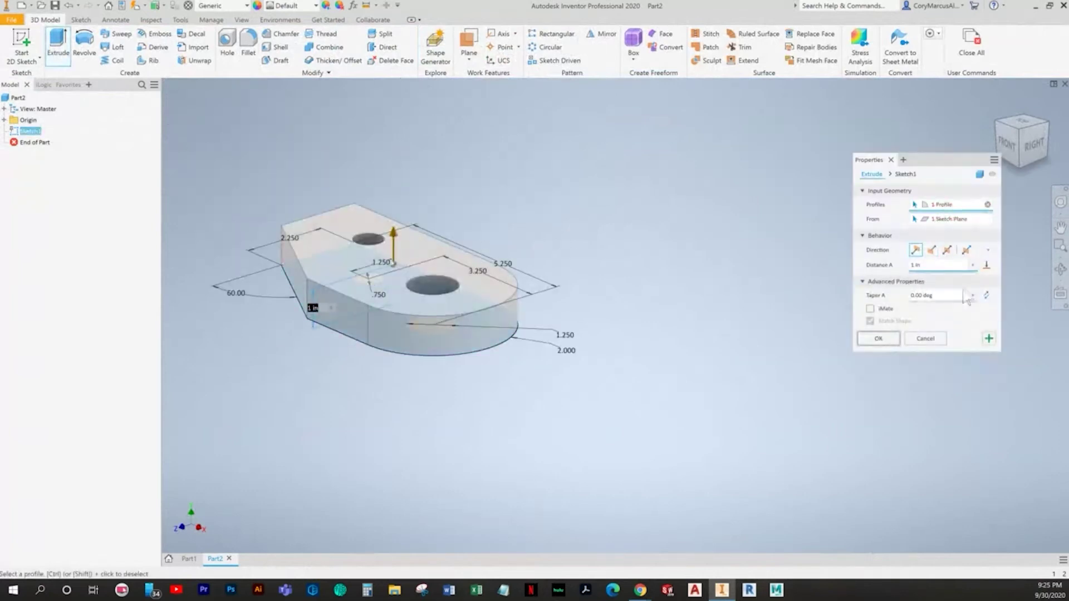
pyautogui.click(947, 250)
pyautogui.hotkey('alt', 'Tab')
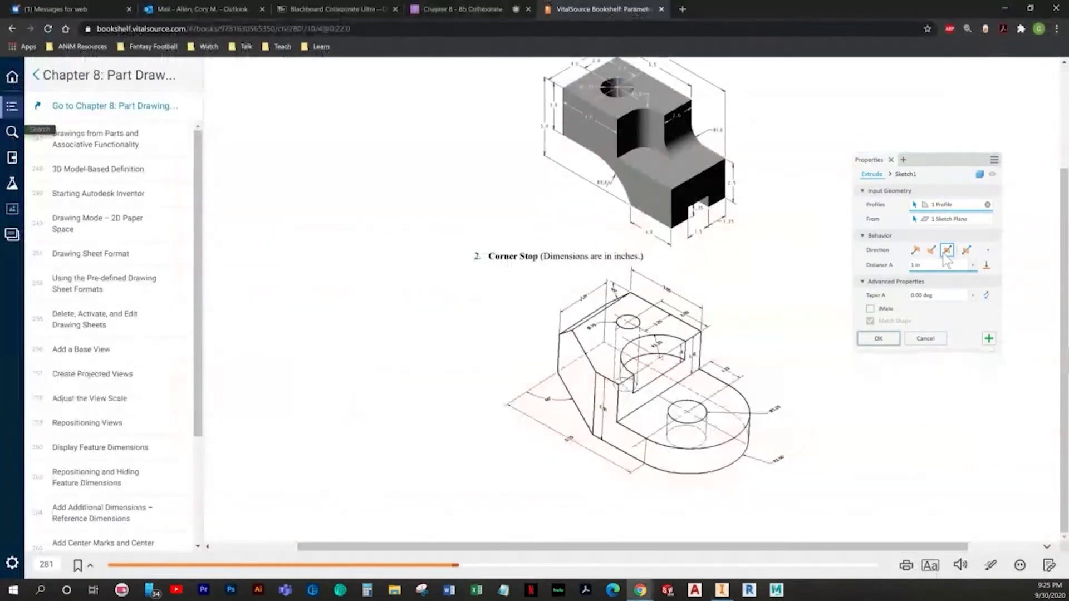
pyautogui.hotkey('alt', 'Tab')
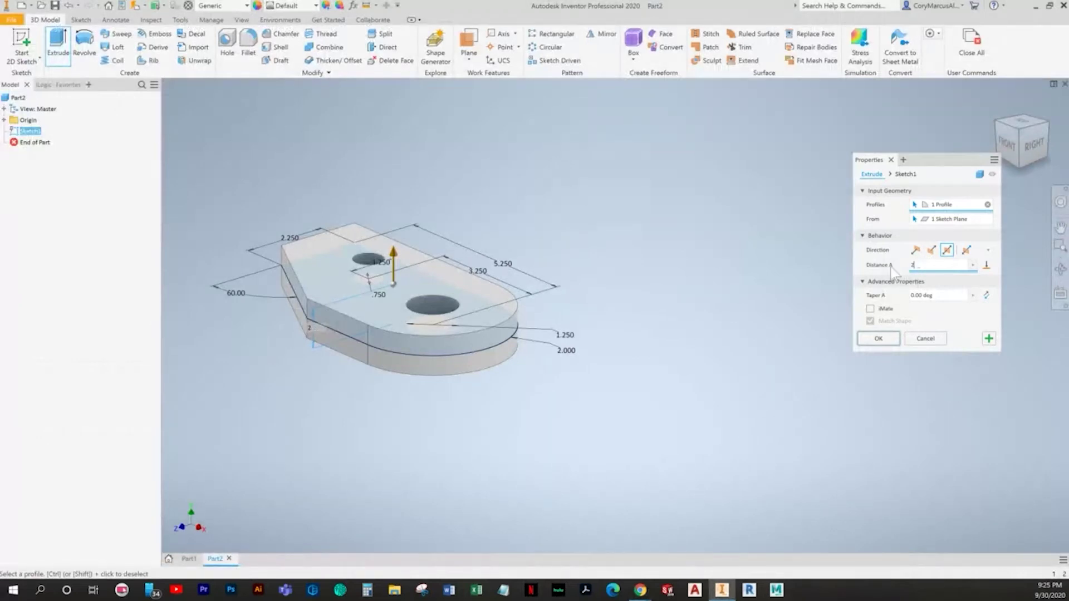
pyautogui.click(878, 338)
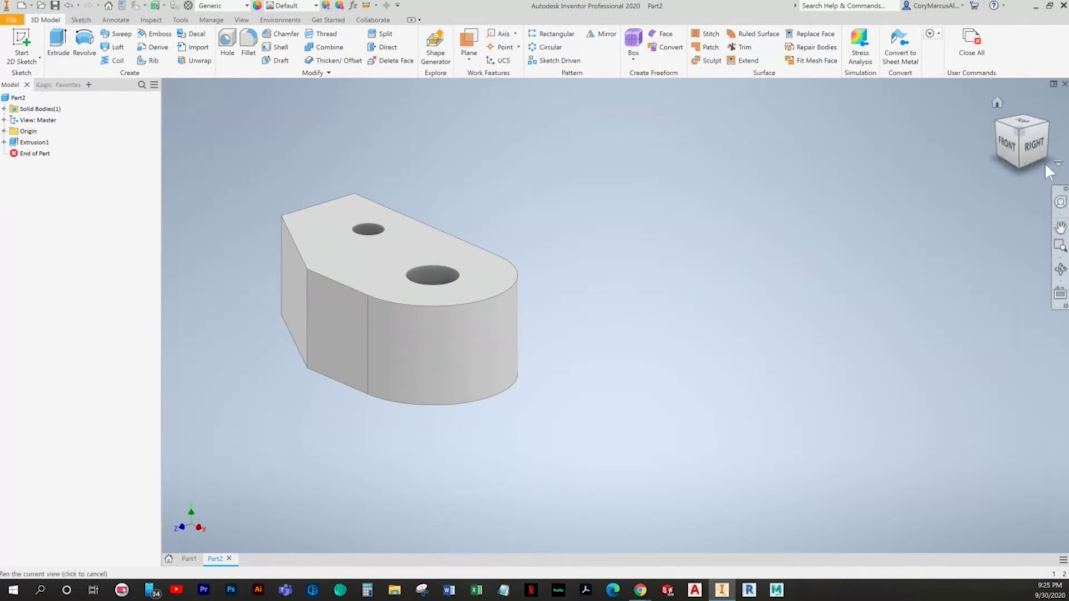
# Step: Start a sketch on the flat front face and draw a rectangle over the rounded end's upper part, about 0.78 in above the base
pyautogui.click(1009, 146)
pyautogui.click(21, 48)
pyautogui.click(647, 310)
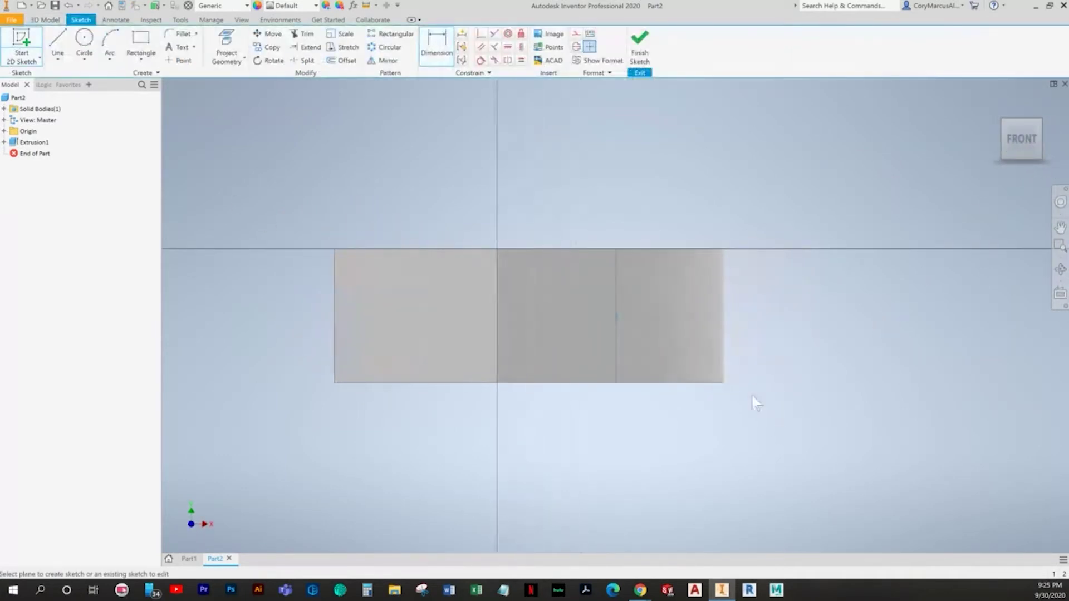
pyautogui.hotkey('alt', 'Tab')
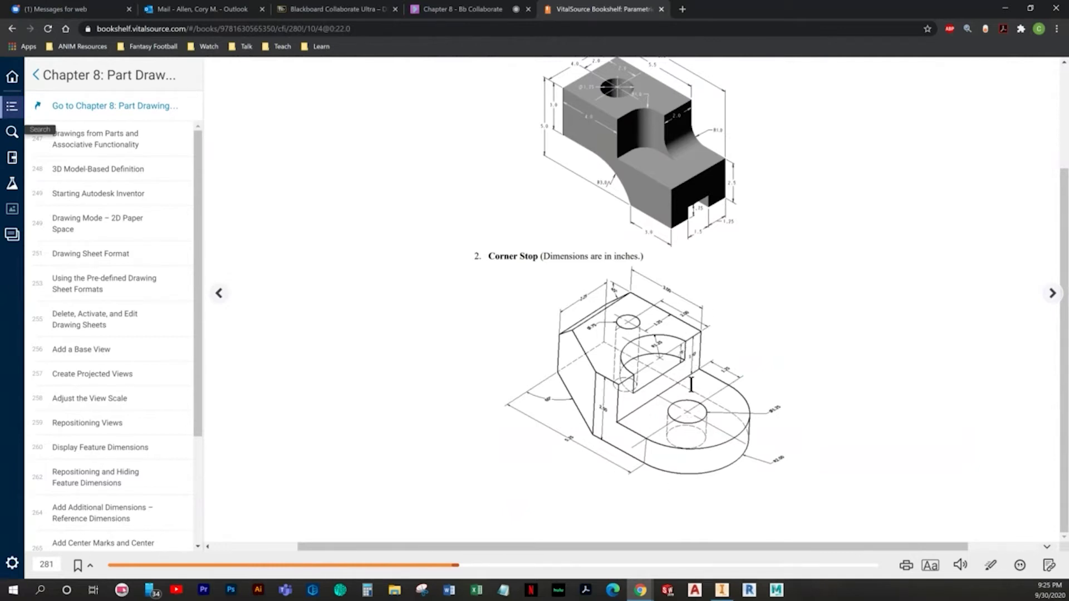
pyautogui.hotkey('alt', 'Tab')
pyautogui.press('r')
pyautogui.click(594, 213)
pyautogui.click(773, 341)
pyautogui.press('Escape')
# Step: Dimension the rectangle's lower edge from the block's bottom edge and set the distance to 1 in
pyautogui.press('d')
pyautogui.click(740, 342)
pyautogui.click(713, 383)
pyautogui.click(810, 363)
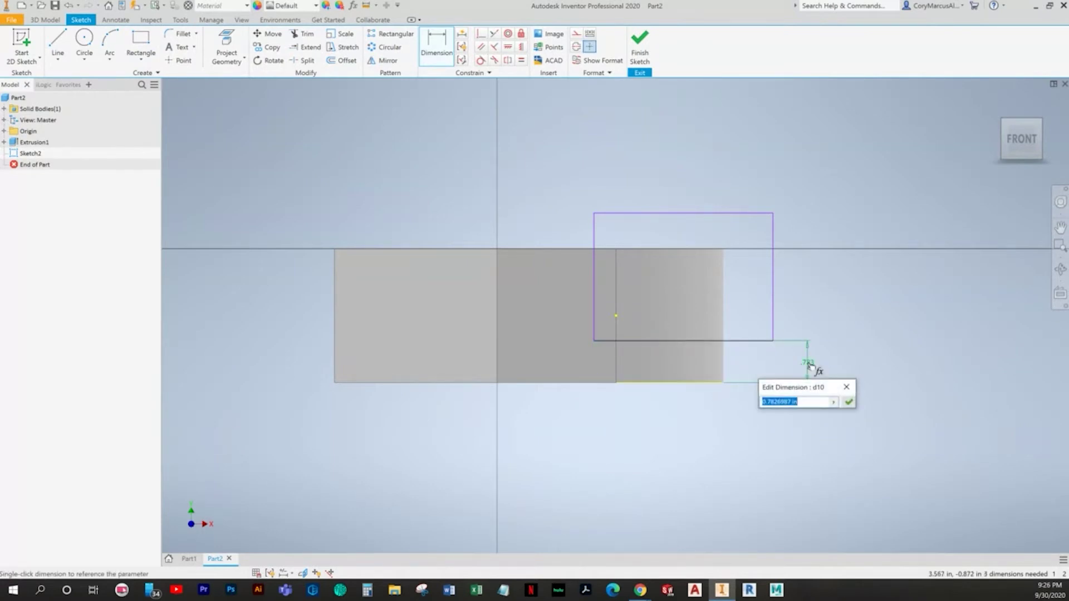
pyautogui.write('1')
pyautogui.press('Return')
pyautogui.click(495, 34)
pyautogui.click(773, 246)
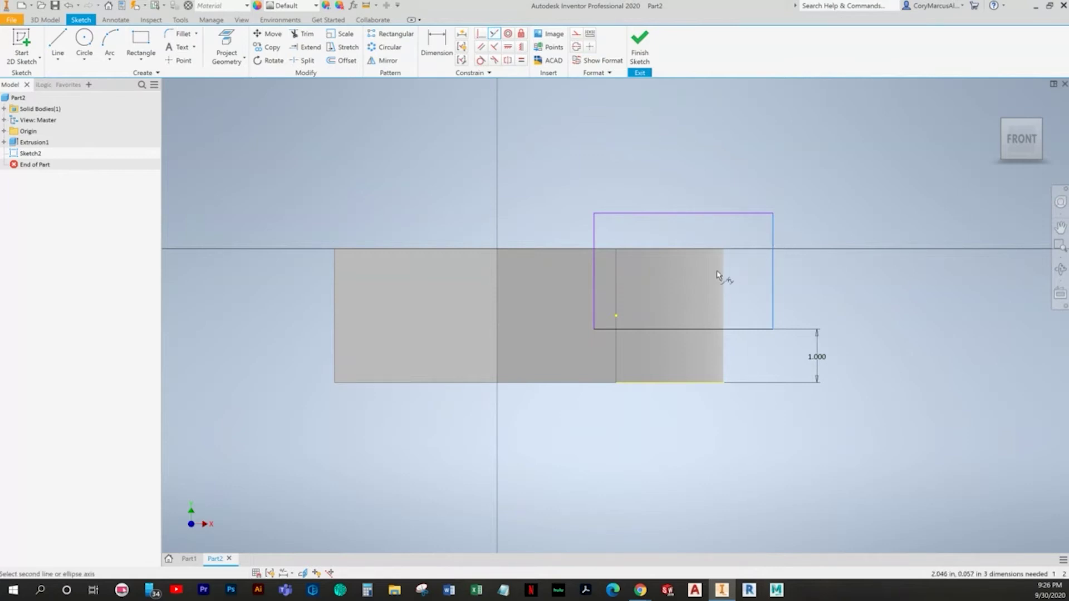
pyautogui.press('Escape')
# Step: Project the rounded end's outer silhouette edge and make the rectangle's outer vertical side collinear with it
pyautogui.press('p')
pyautogui.click(726, 290)
pyautogui.rightClick(847, 167)
pyautogui.click(813, 167)
pyautogui.click(494, 34)
pyautogui.click(772, 240)
pyautogui.click(724, 273)
# Step: Check the textbook drawing and set the distance from the rounded end's tangent edge to the rectangle's inner vertical side to 1.25 in
pyautogui.hotkey('alt', 'Tab')
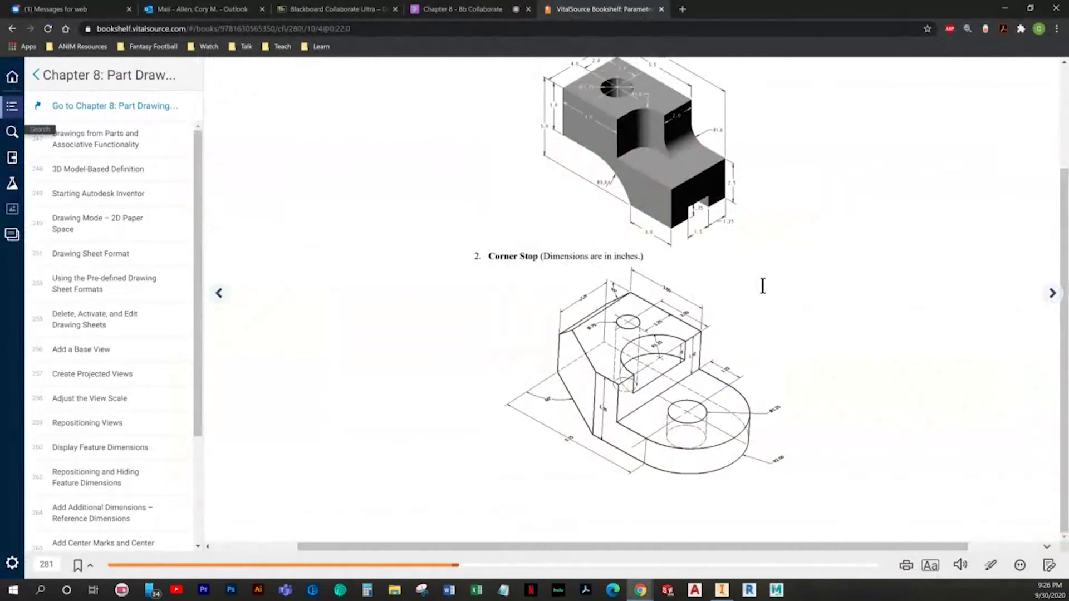
pyautogui.hotkey('alt', 'Tab')
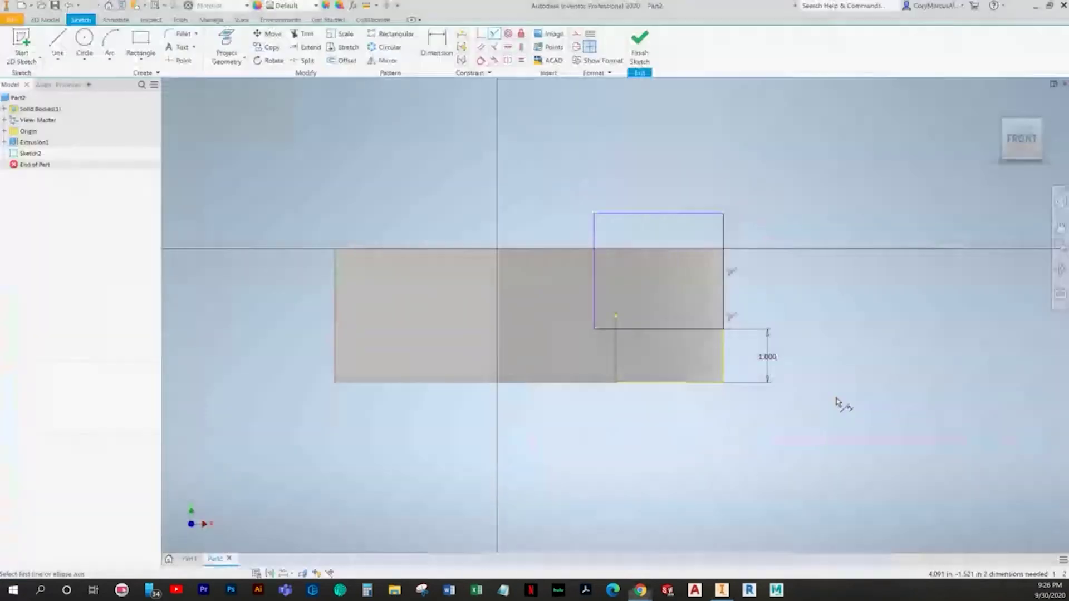
pyautogui.keyDown('shift'); pyautogui.moveTo(621, 290); pyautogui.dragTo(625, 327, button='middle'); pyautogui.keyUp('shift')
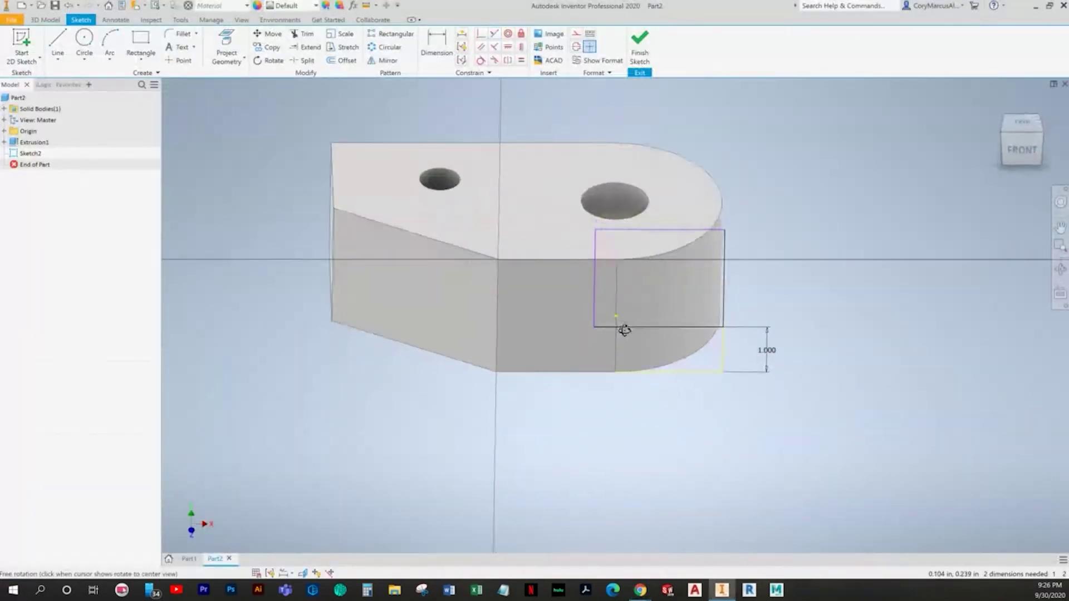
pyautogui.press('d')
pyautogui.click(617, 284)
pyautogui.click(592, 286)
pyautogui.click(605, 429)
pyautogui.write('1.25')
pyautogui.press('Return')
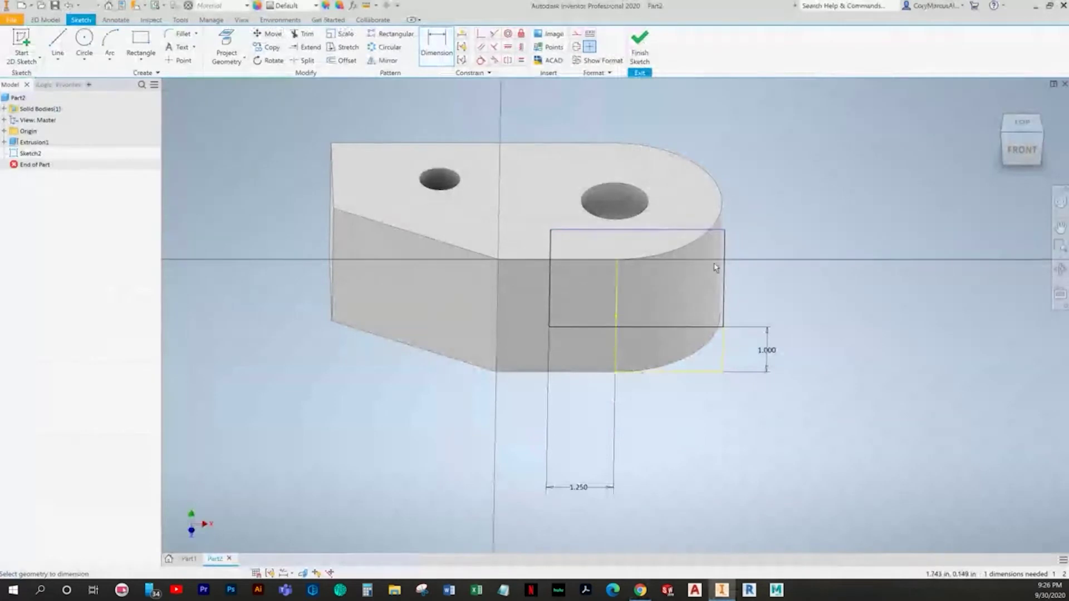
# Step: Make the rectangle's upper side collinear with the block's top edge and finish the sketch
pyautogui.keyDown('shift'); pyautogui.moveTo(716, 274); pyautogui.dragTo(712, 227, button='middle'); pyautogui.keyUp('shift')
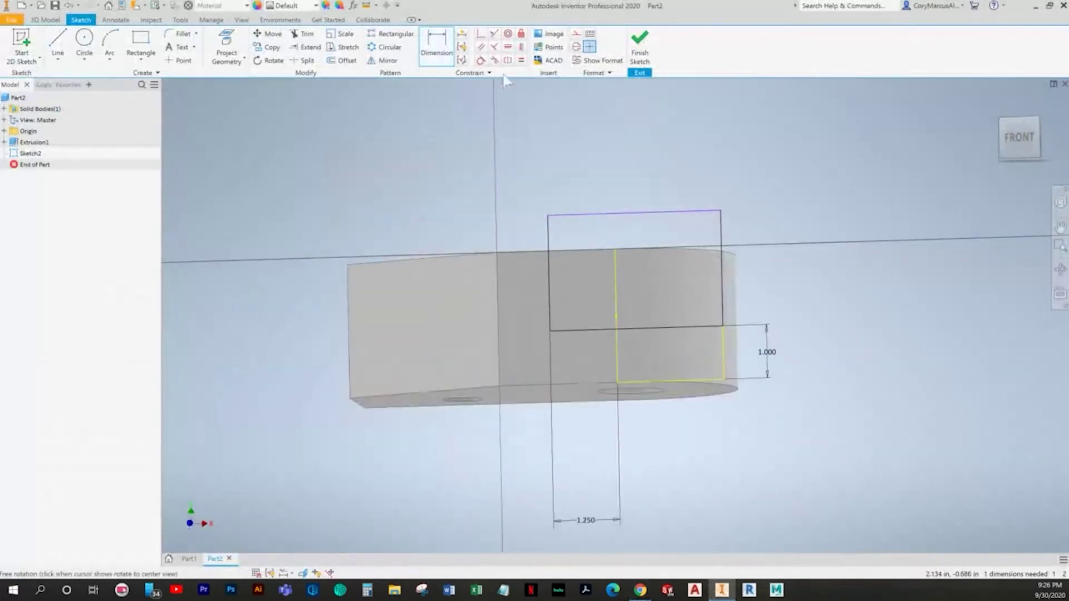
pyautogui.click(495, 34)
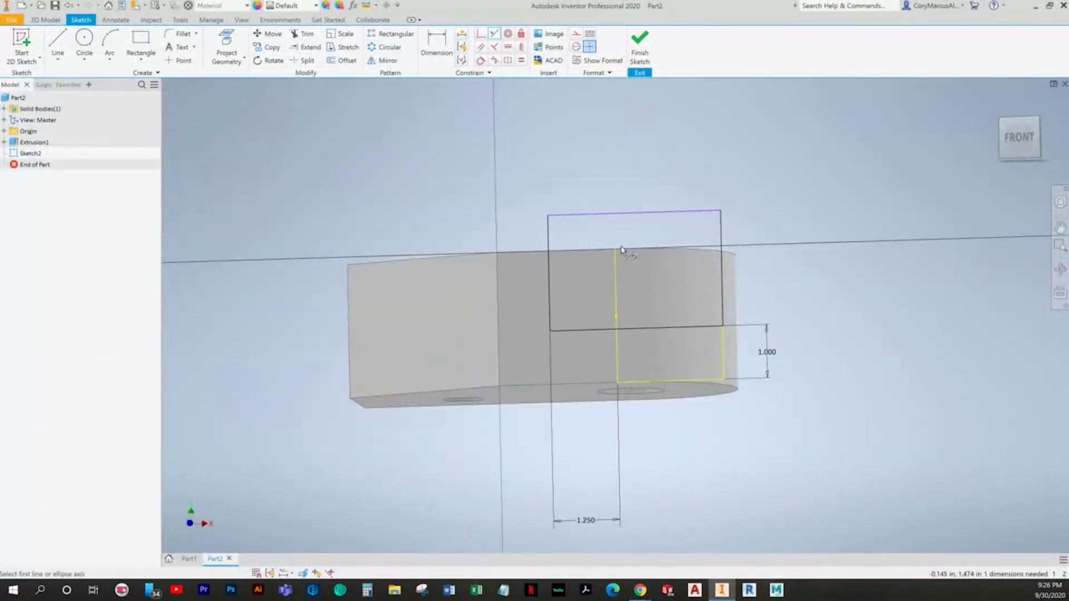
pyautogui.click(616, 254)
pyautogui.click(614, 216)
pyautogui.rightClick(661, 152)
pyautogui.click(628, 150)
pyautogui.click(1026, 137)
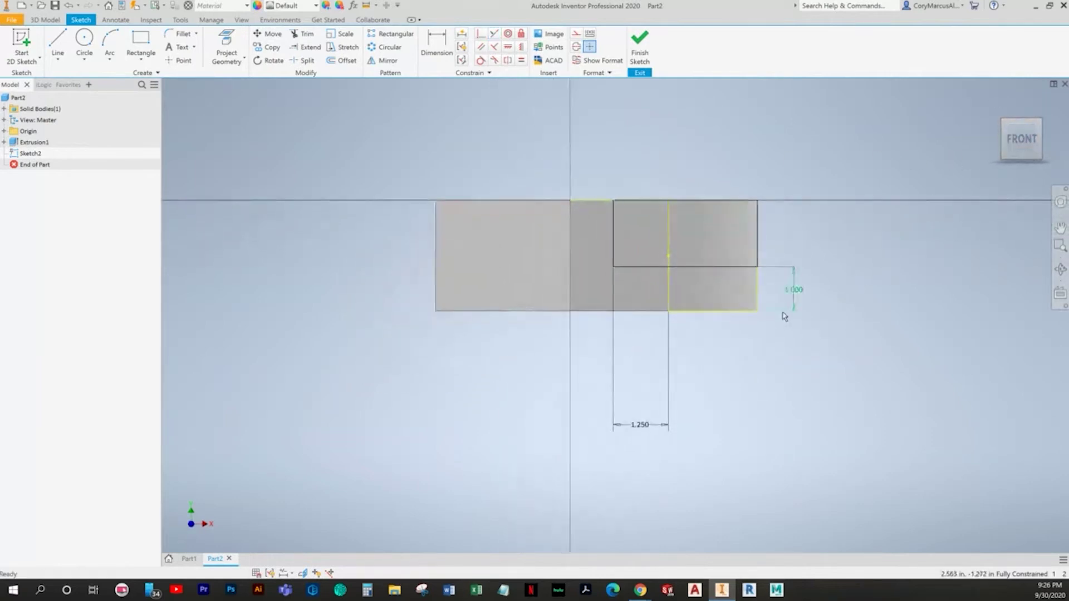
pyautogui.click(640, 44)
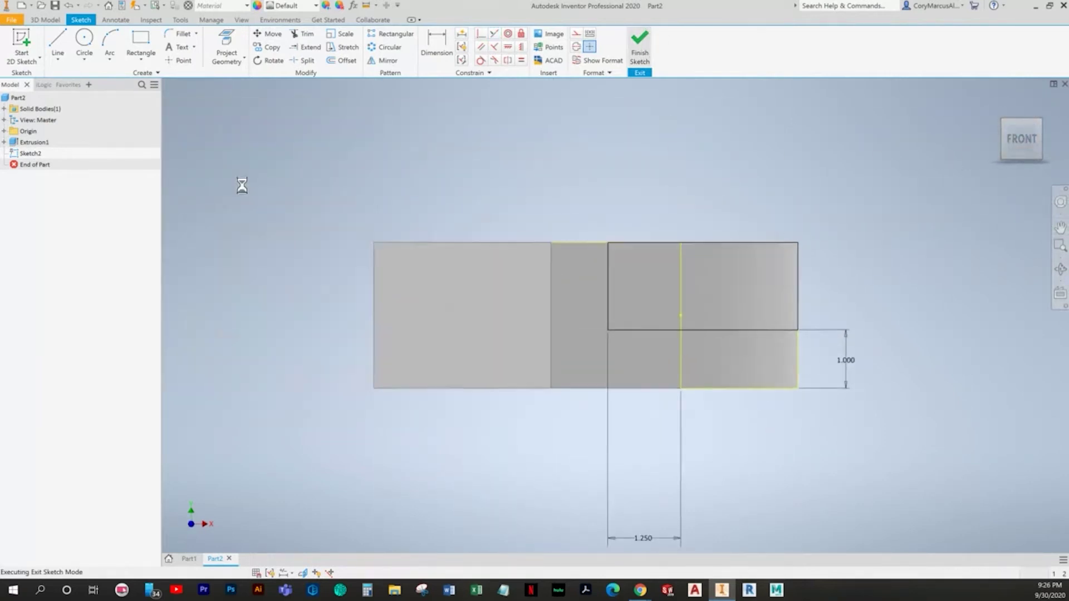
# Step: Extrude the rectangle as a cut completely through the block, forming the step above the rounded base, and view the part isometrically
pyautogui.click(58, 44)
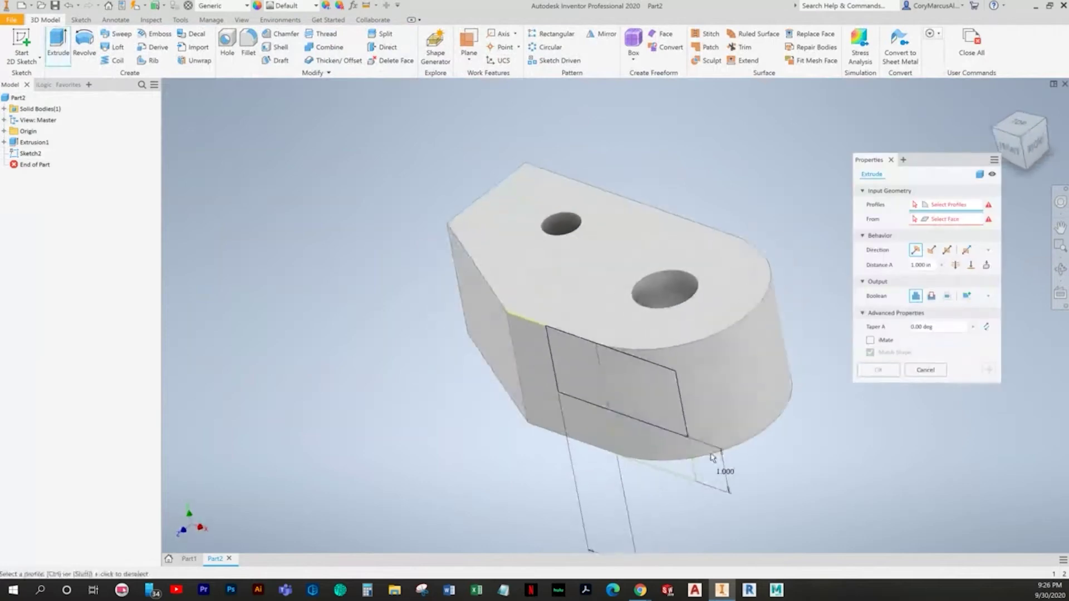
pyautogui.click(594, 381)
pyautogui.click(592, 379)
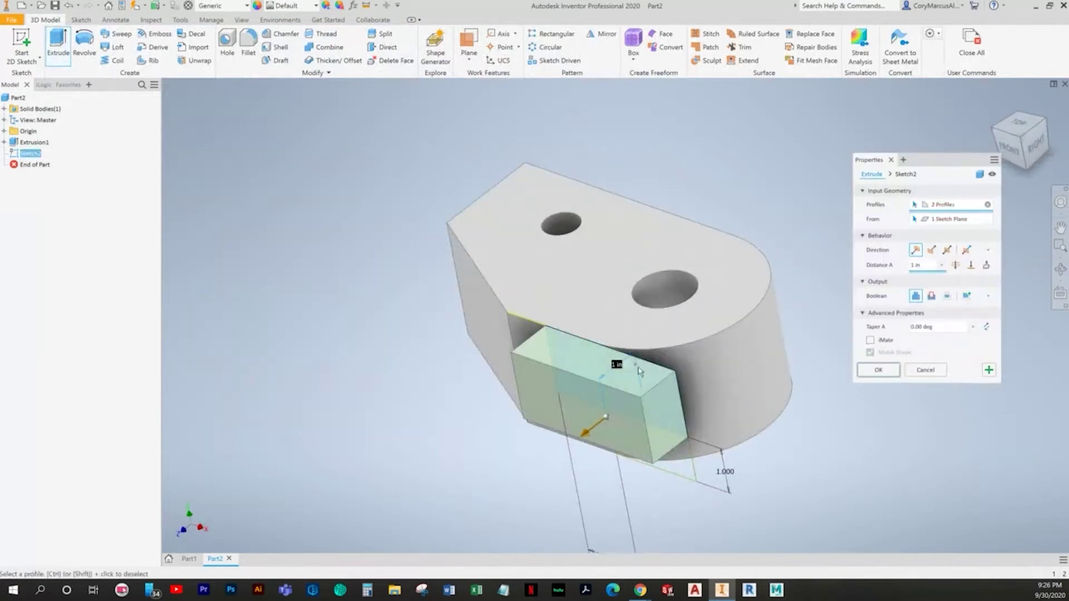
pyautogui.click(931, 295)
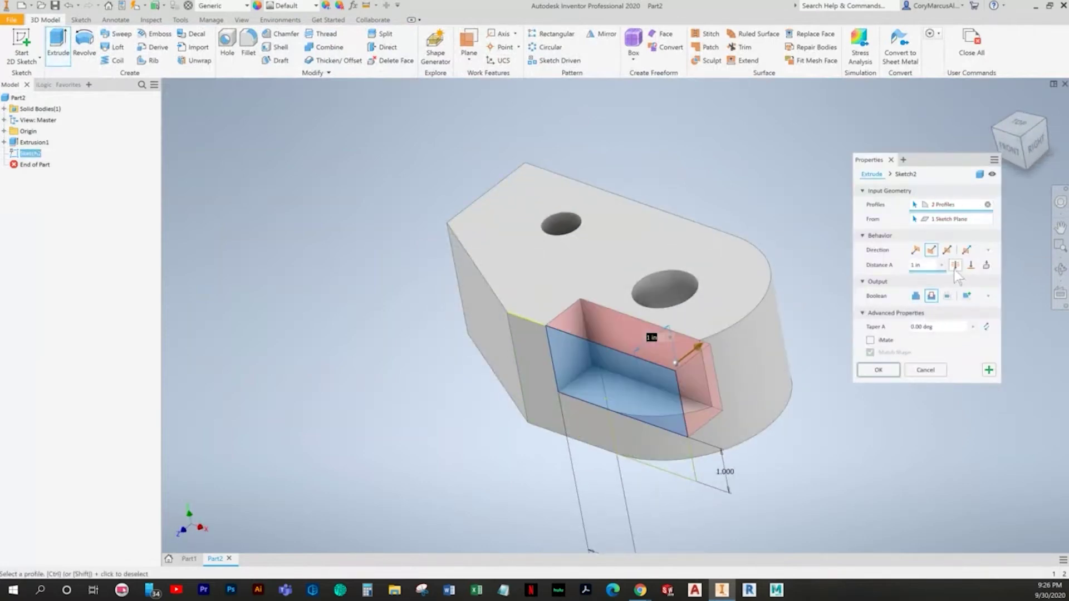
pyautogui.click(882, 371)
pyautogui.click(1023, 139)
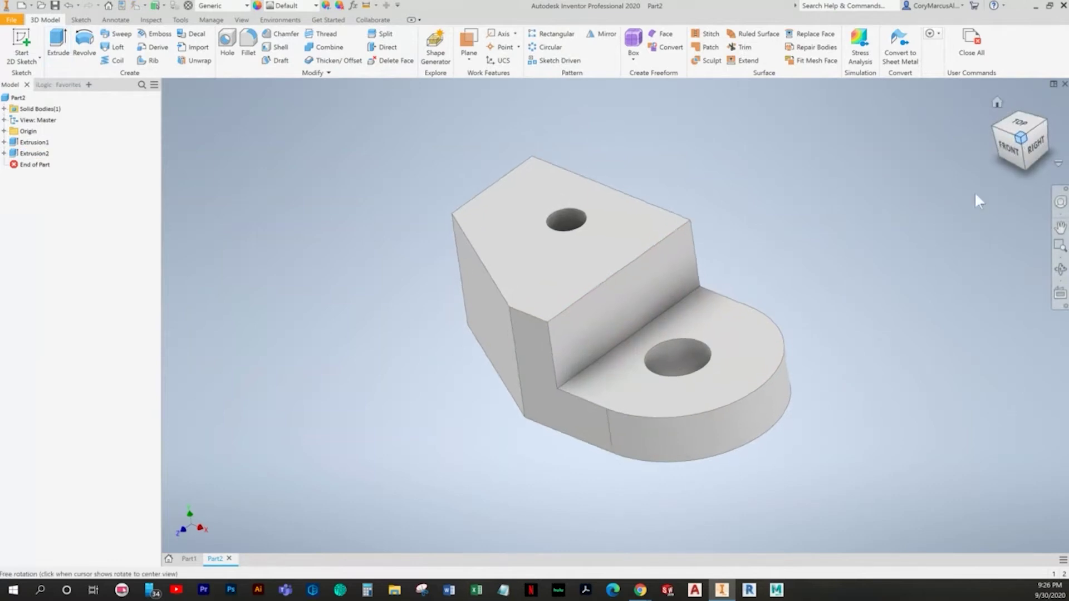
# Step: Check the Corner Stop drawing in the textbook for the dimensions of the chamfer on the upper block
pyautogui.hotkey('alt', 'Tab')
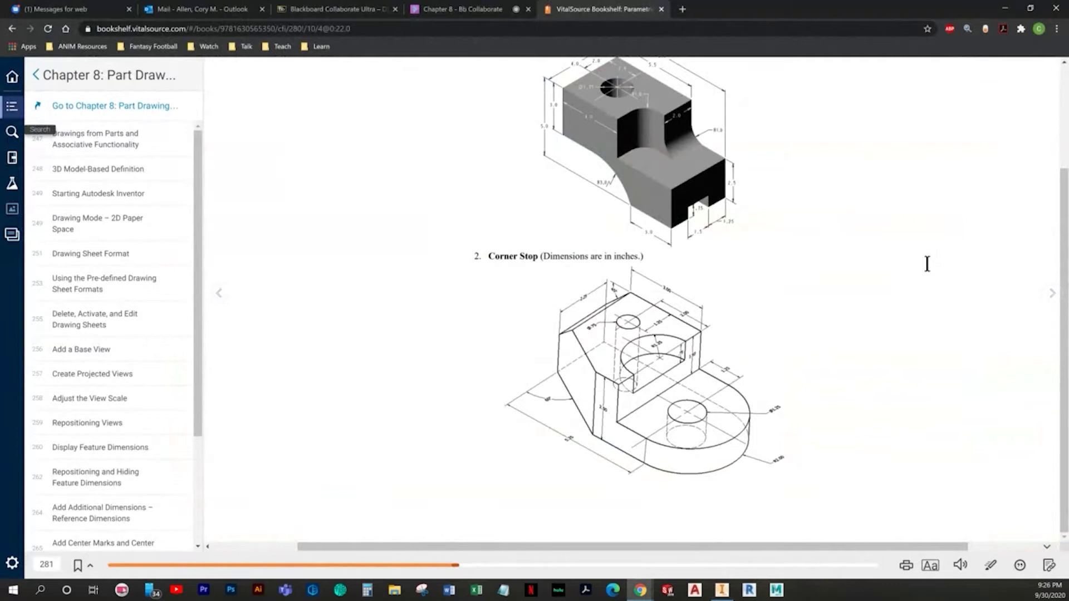
pyautogui.hotkey('alt', 'Tab')
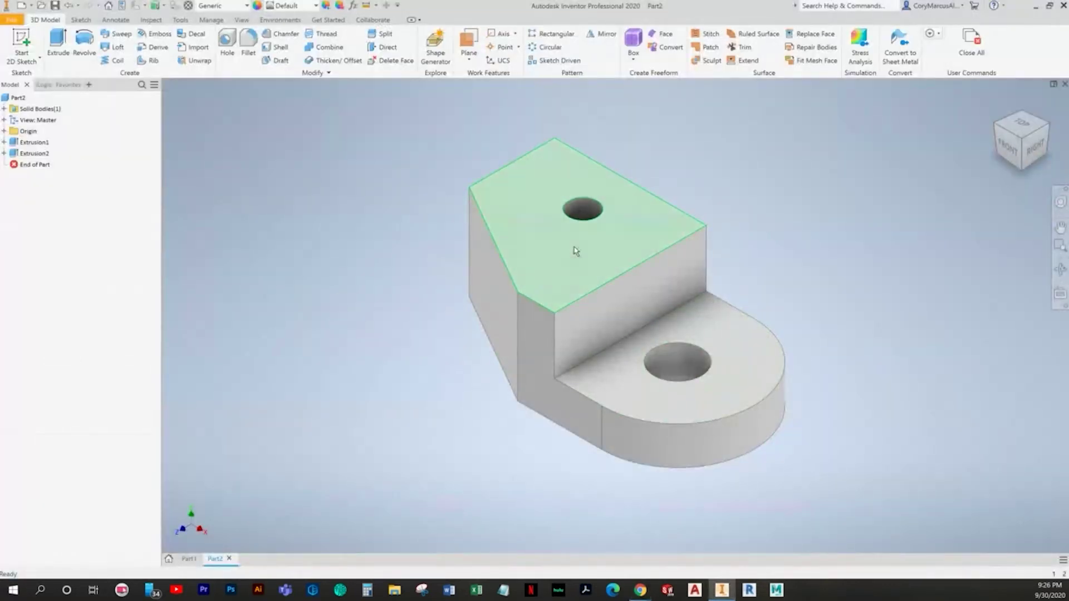
pyautogui.hotkey('alt', 'Tab')
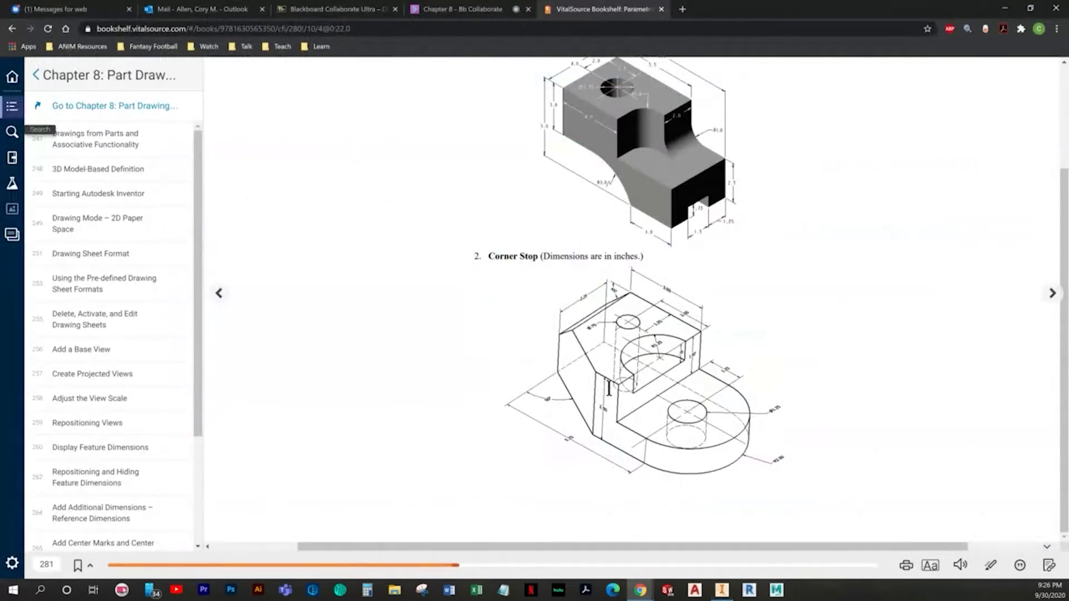
pyautogui.hotkey('alt', 'Tab')
# Step: Chamfer the upper edge opposite the rounded end by distance and angle, 1 in and 45 deg measured from the top face
pyautogui.click(282, 34)
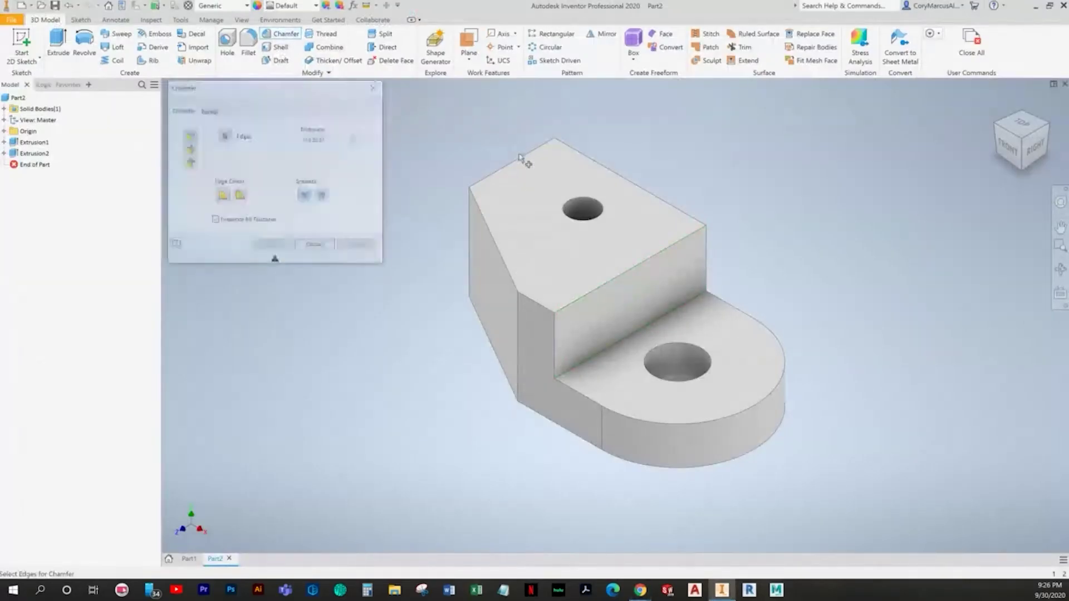
pyautogui.click(188, 148)
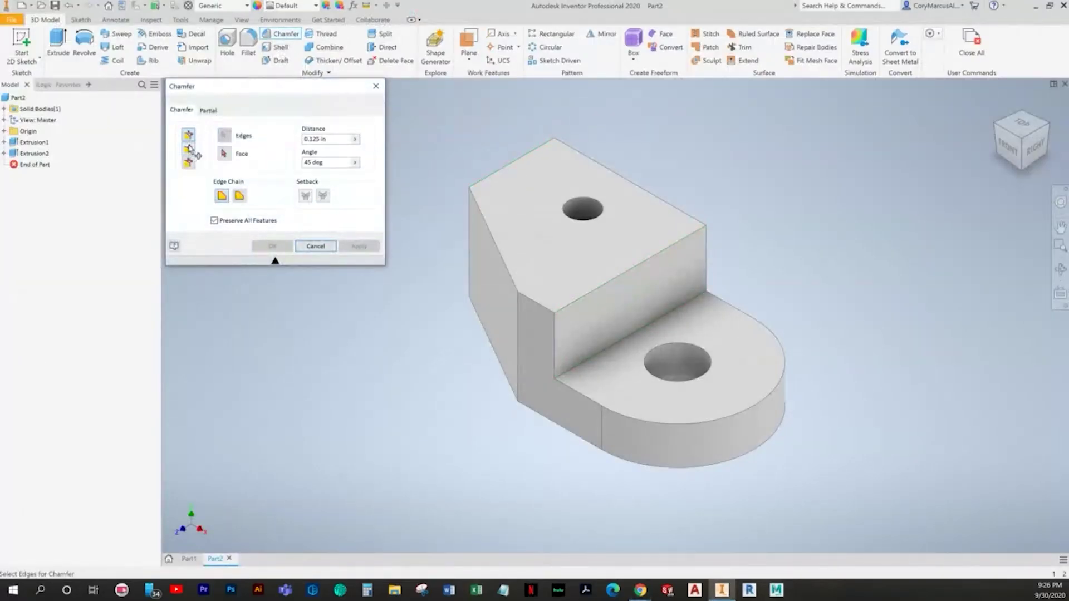
pyautogui.hotkey('alt', 'Tab')
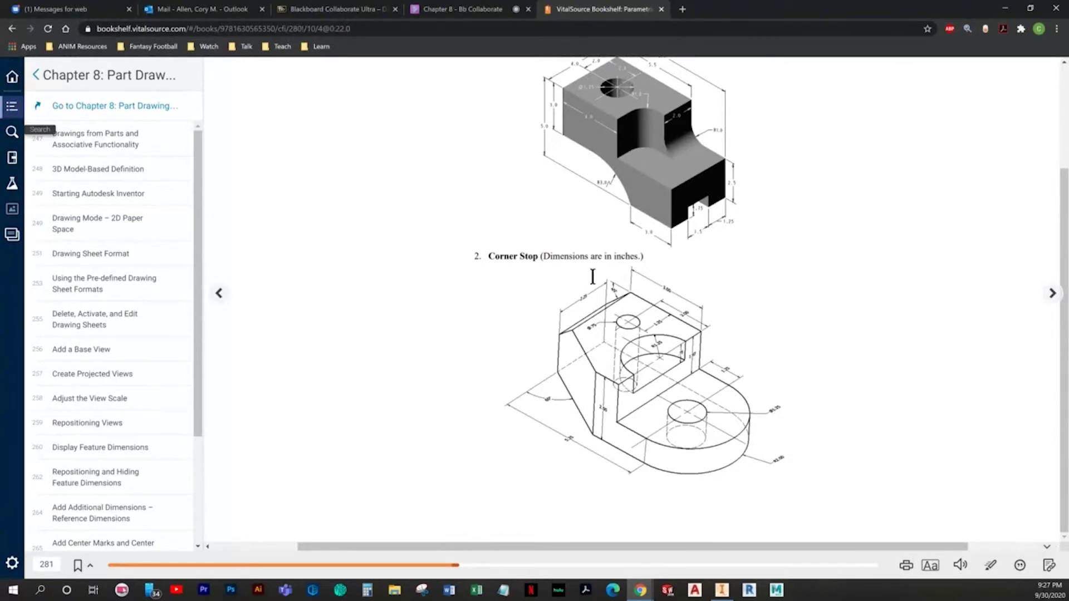
pyautogui.hotkey('alt', 'Tab')
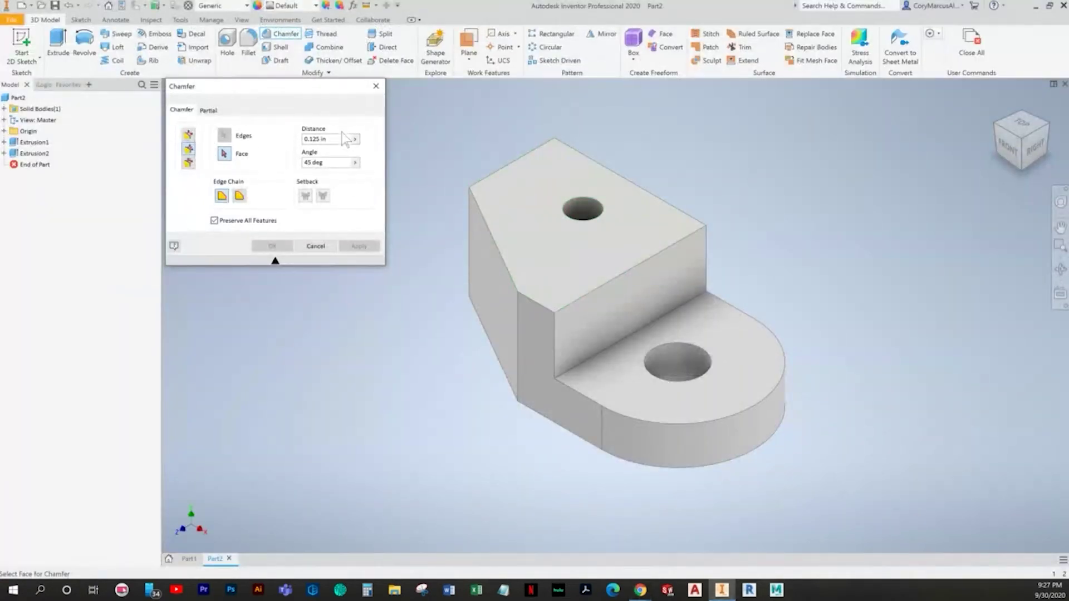
pyautogui.doubleClick(302, 139)
pyautogui.write('1')
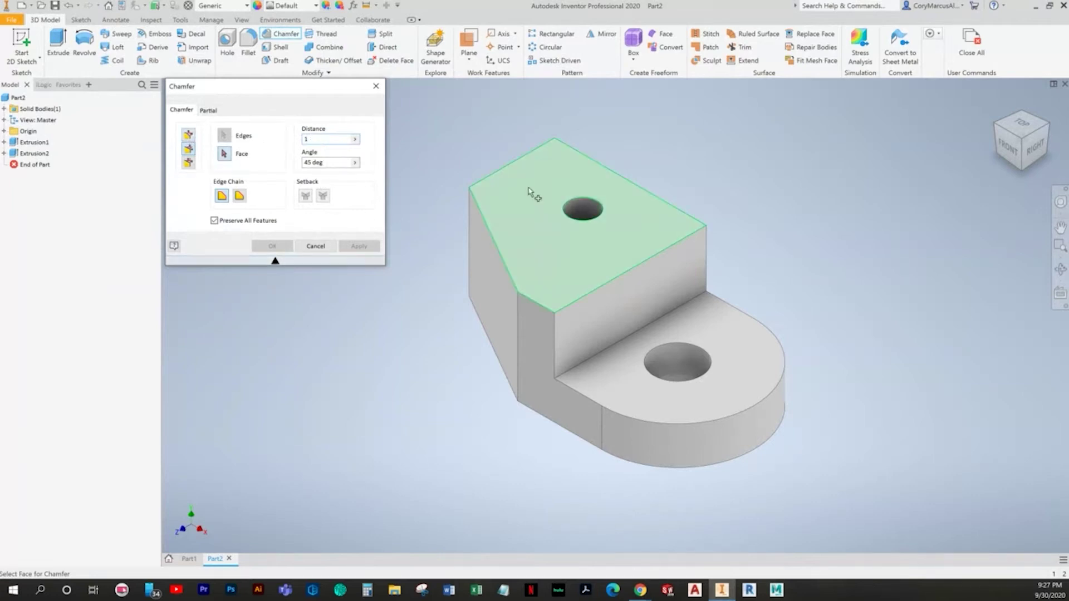
pyautogui.click(500, 171)
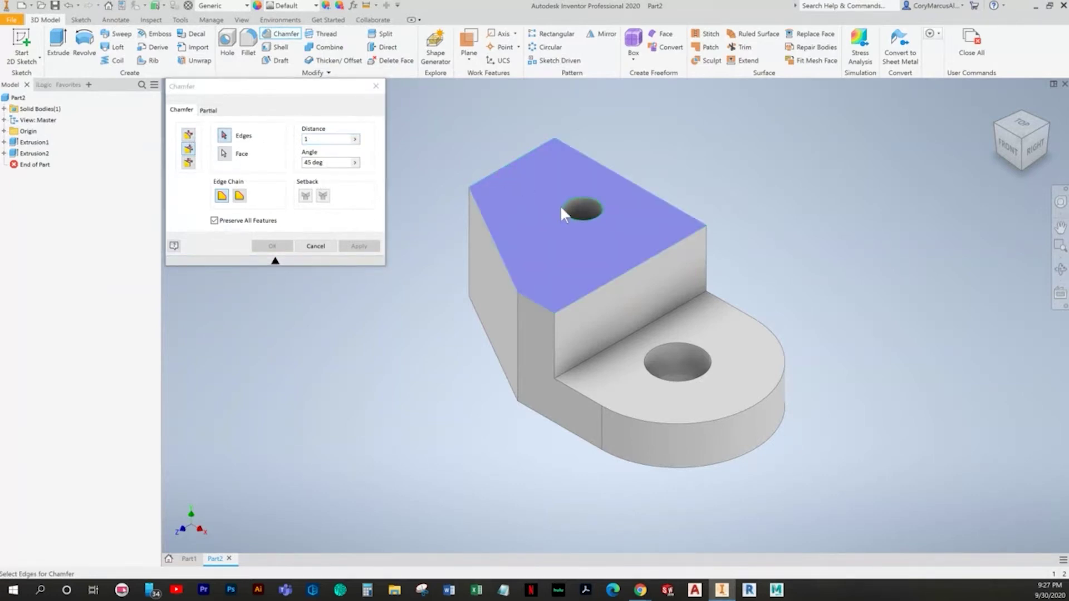
pyautogui.keyDown('shift'); pyautogui.moveTo(564, 231); pyautogui.dragTo(480, 216, button='middle'); pyautogui.keyUp('shift')
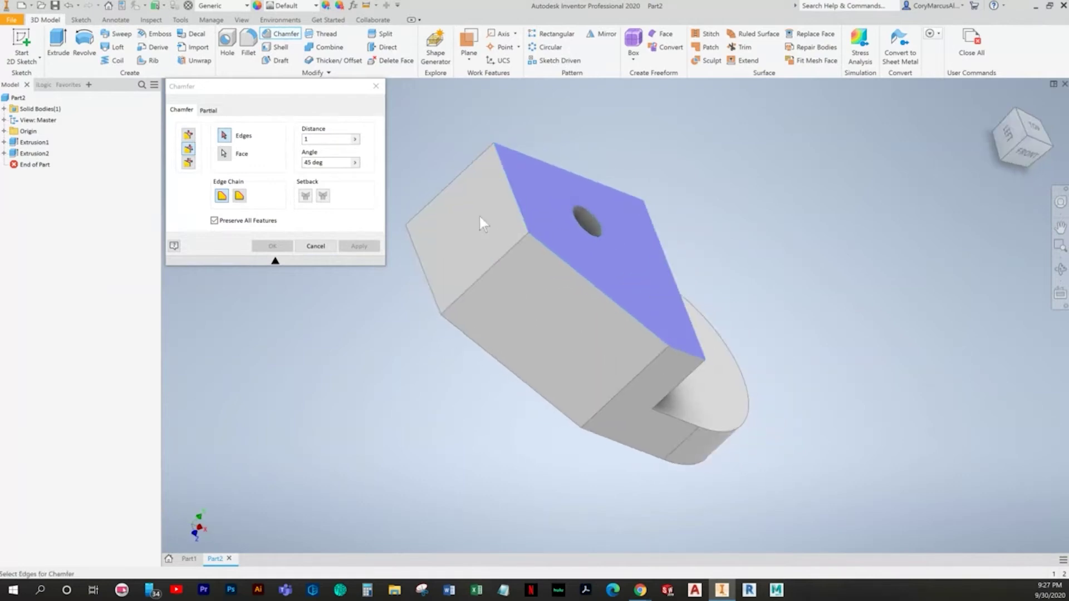
pyautogui.click(507, 189)
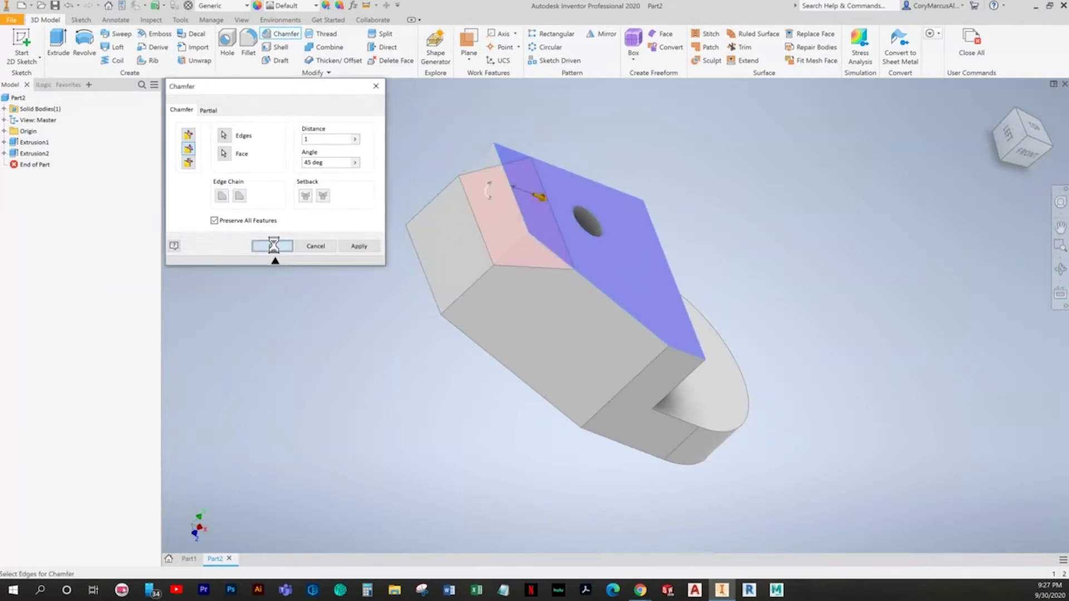
pyautogui.click(272, 245)
# Step: Inspect the chamfer from the front and measure from its upper edge's midpoint to a vertical edge of the end face
pyautogui.keyDown('shift'); pyautogui.moveTo(789, 251); pyautogui.dragTo(711, 248, button='middle'); pyautogui.keyUp('shift')
pyautogui.click(1021, 155)
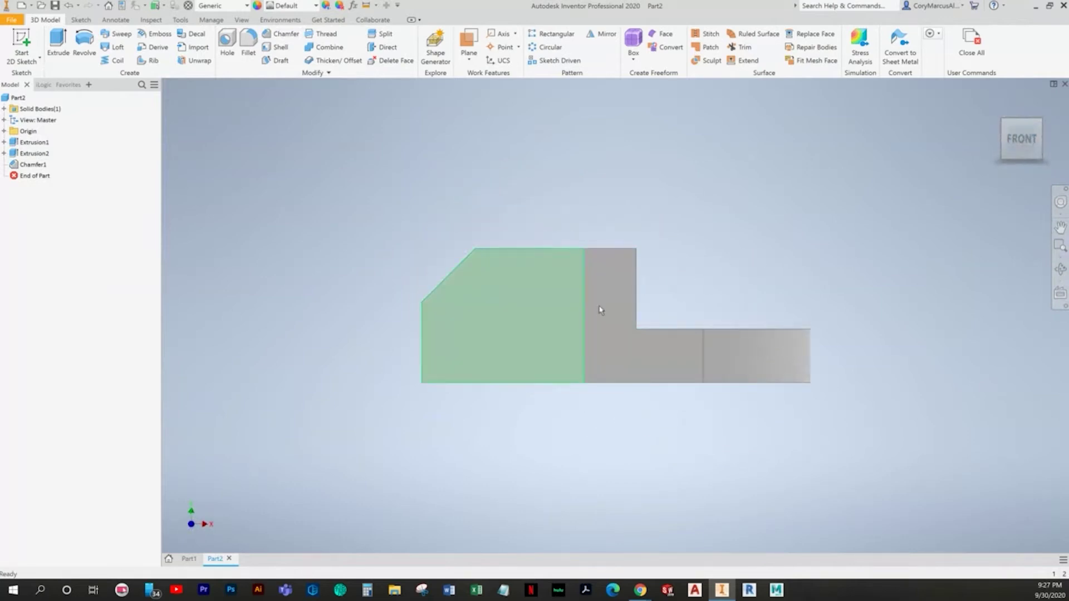
pyautogui.scroll(-3, 599, 311)
pyautogui.keyDown('shift'); pyautogui.moveTo(571, 272); pyautogui.dragTo(547, 305, button='middle'); pyautogui.keyUp('shift')
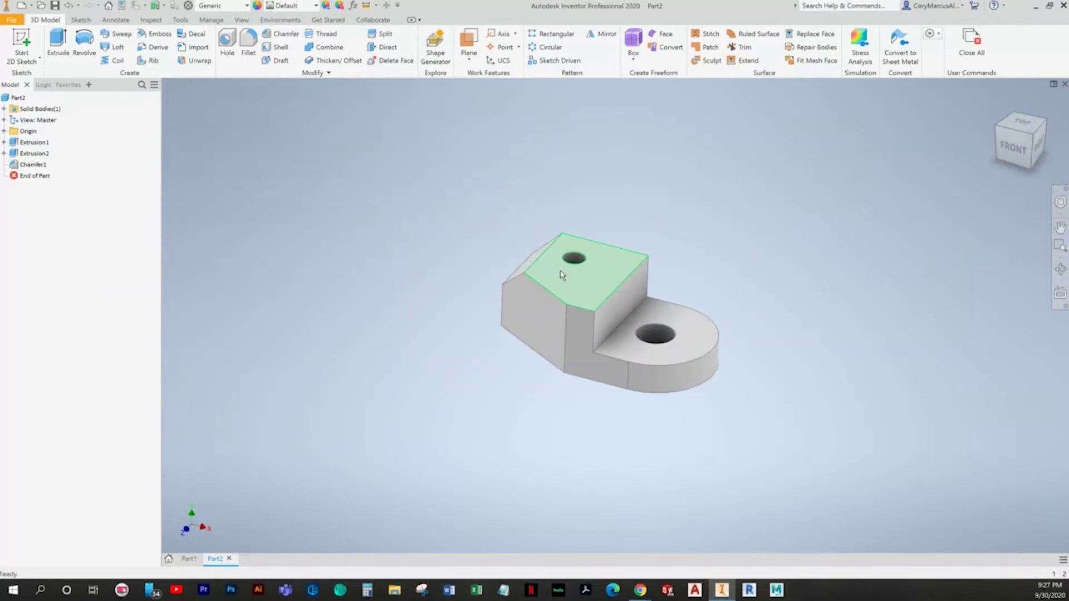
pyautogui.click(366, 5)
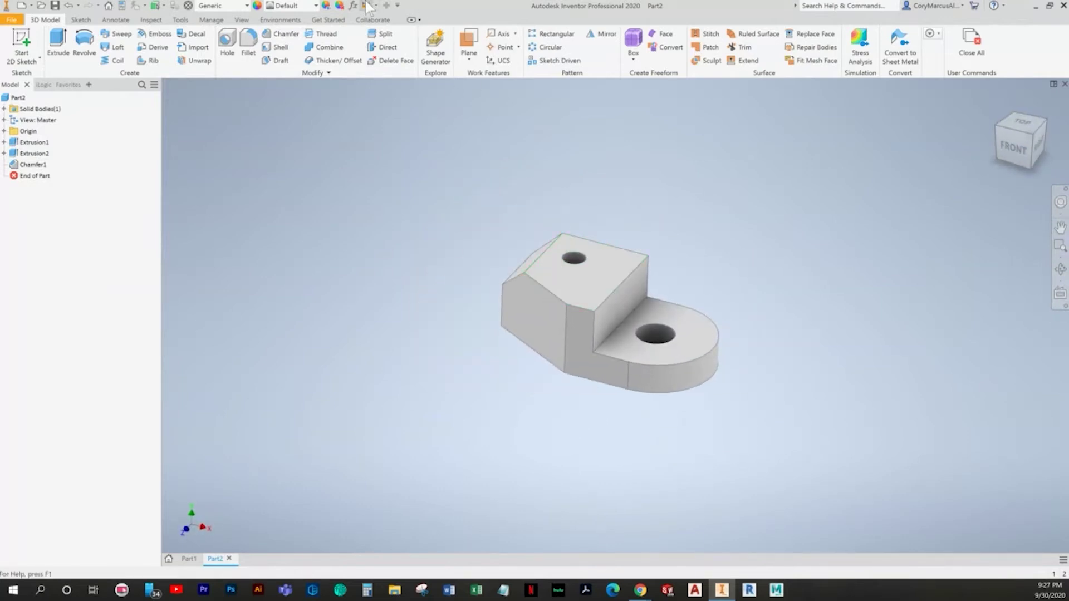
pyautogui.click(545, 253)
pyautogui.keyDown('shift'); pyautogui.moveTo(504, 291); pyautogui.dragTo(495, 294, button='middle'); pyautogui.keyUp('shift')
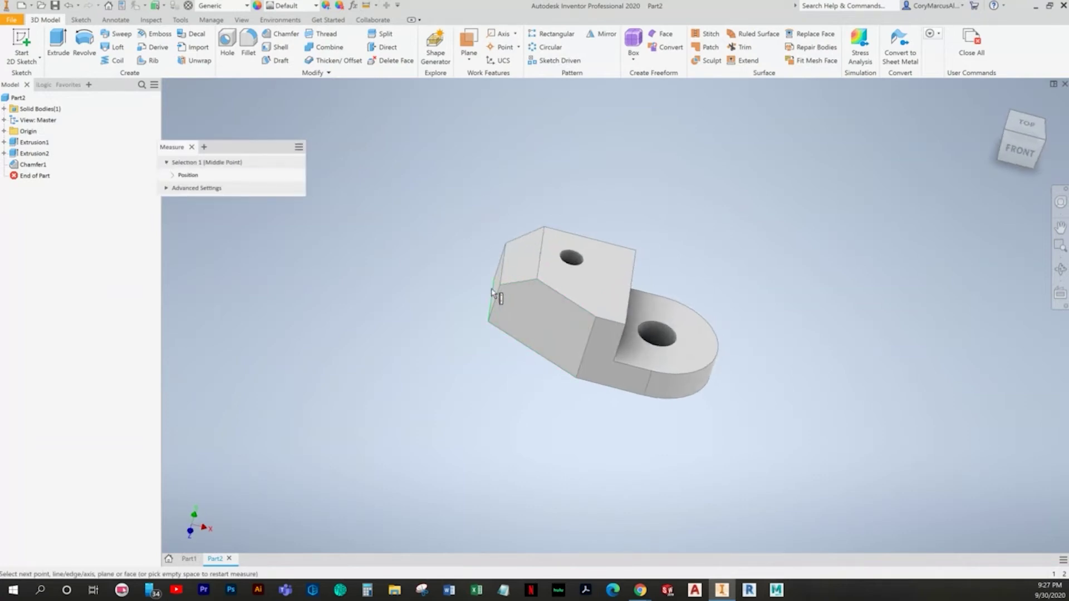
pyautogui.click(498, 290)
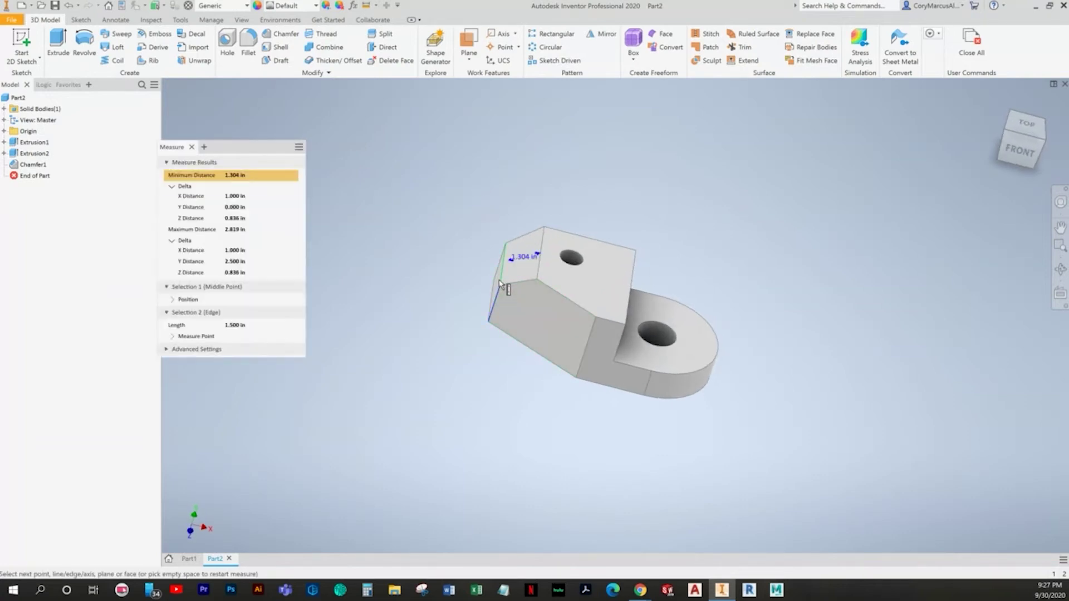
# Step: Measure the end face below the chamfer and the sloped chamfer face against adjoining edges
pyautogui.click(521, 260)
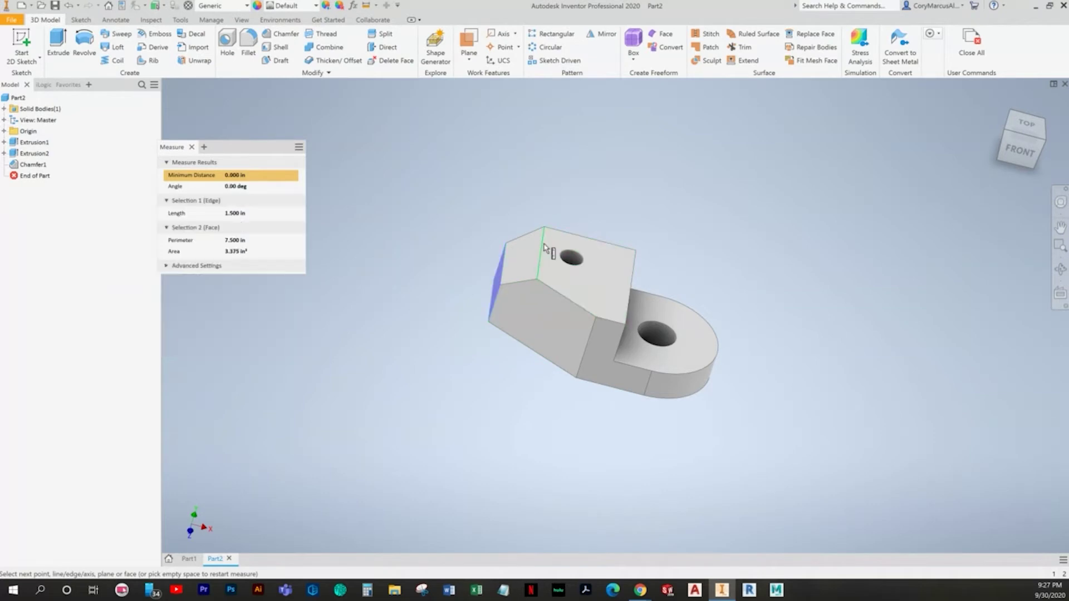
pyautogui.keyDown('shift'); pyautogui.moveTo(552, 269); pyautogui.dragTo(543, 262, button='middle'); pyautogui.keyUp('shift')
pyautogui.click(546, 267)
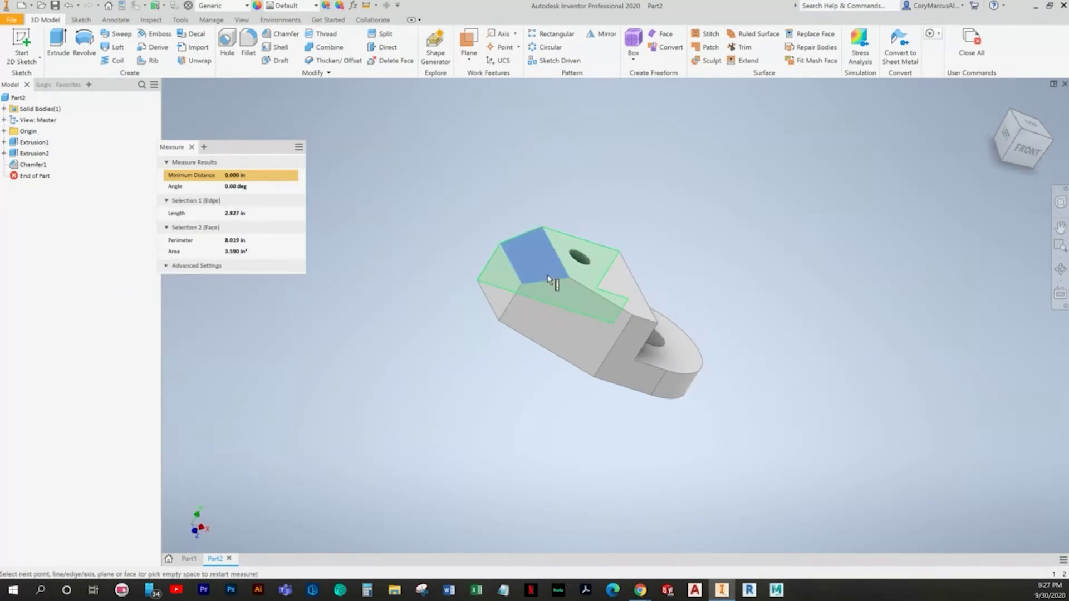
pyautogui.click(593, 274)
pyautogui.rightClick(968, 132)
pyautogui.click(924, 135)
pyautogui.scroll(3, 835, 292)
pyautogui.keyDown('shift'); pyautogui.moveTo(808, 282); pyautogui.dragTo(754, 298, button='middle'); pyautogui.keyUp('shift')
pyautogui.scroll(-3, 760, 292)
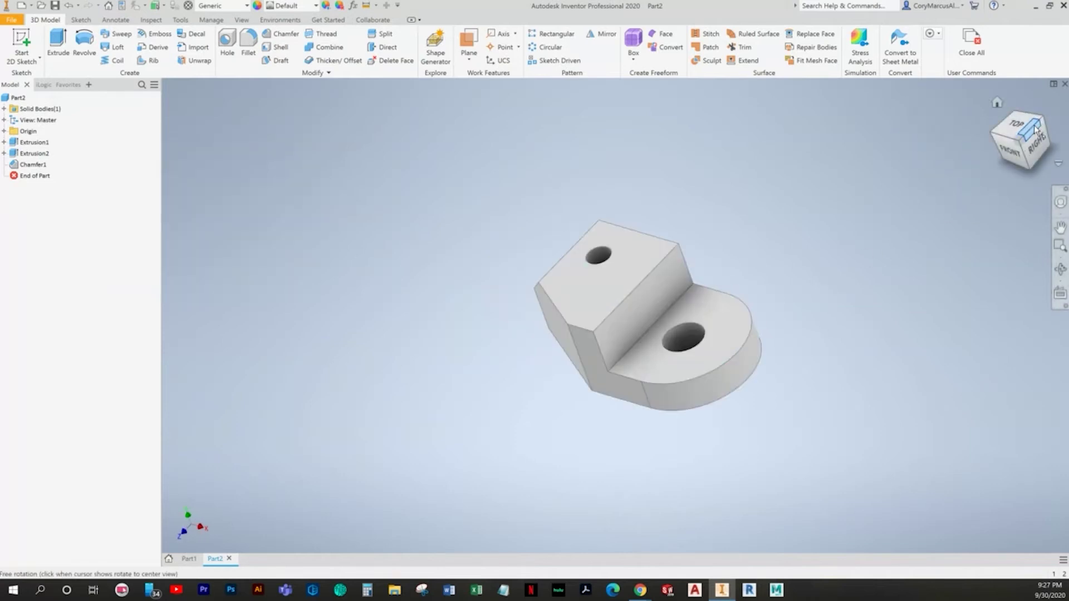
pyautogui.click(1018, 141)
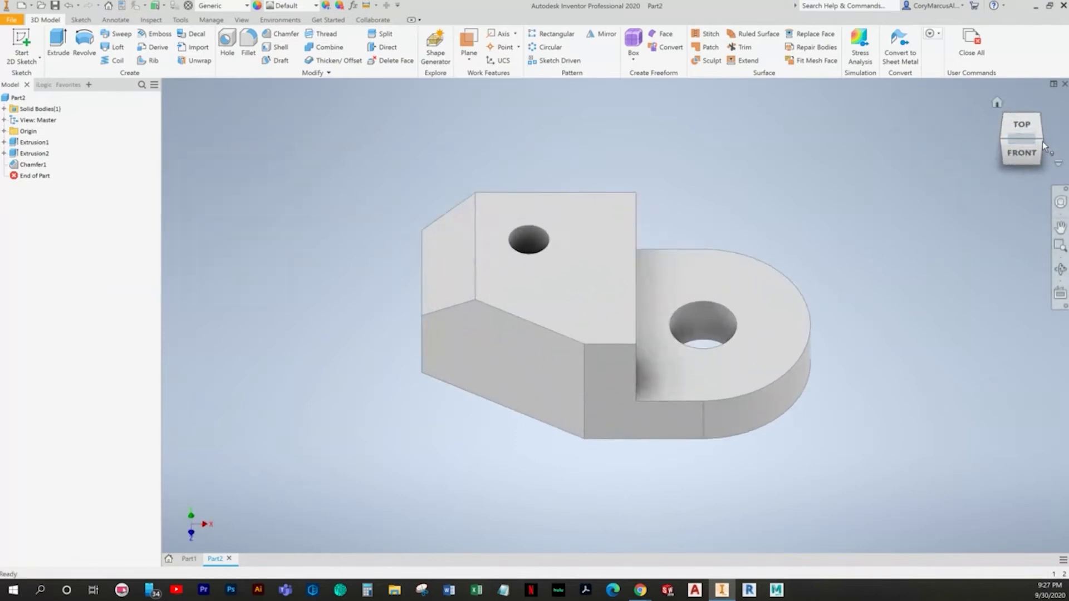
# Step: Start a 2D sketch on the raised block's top face and orient the view so the part lies horizontally
pyautogui.press('F6')
pyautogui.press('s')
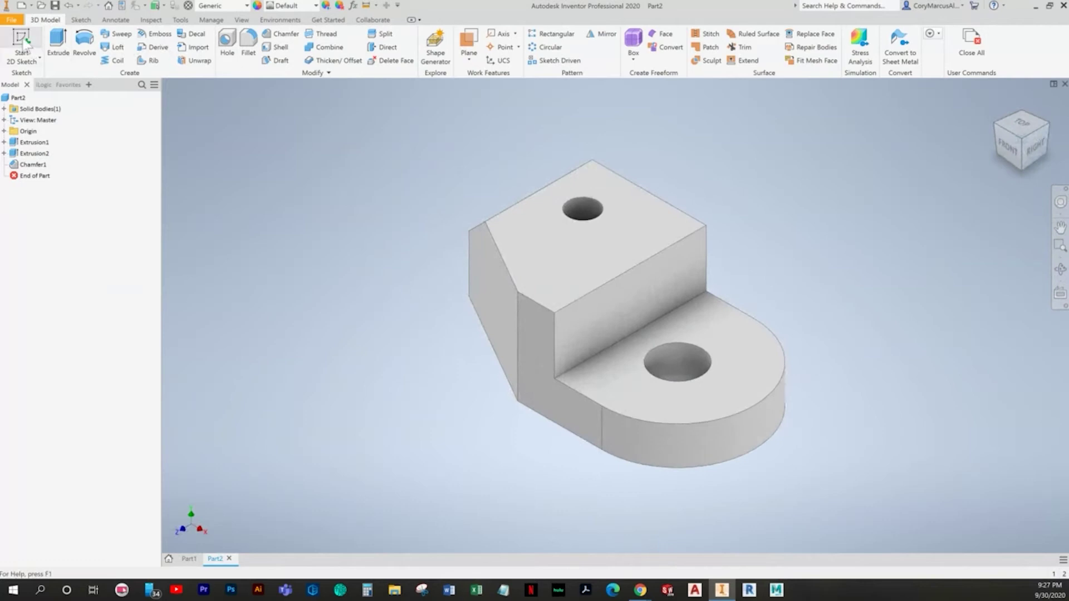
pyautogui.click(653, 287)
pyautogui.hotkey('alt', 'Tab')
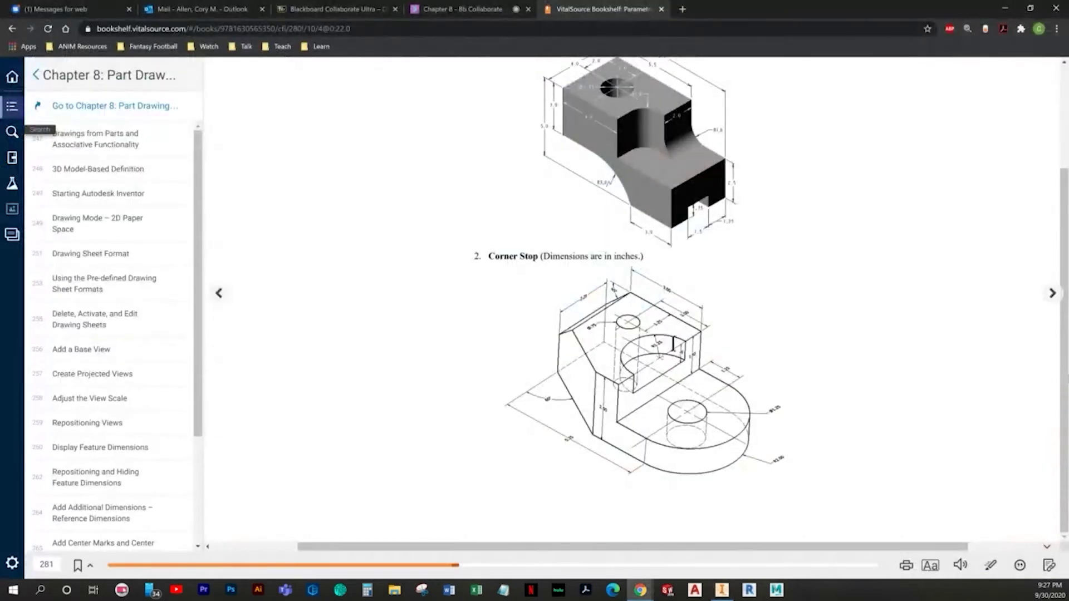
pyautogui.hotkey('alt', 'Tab')
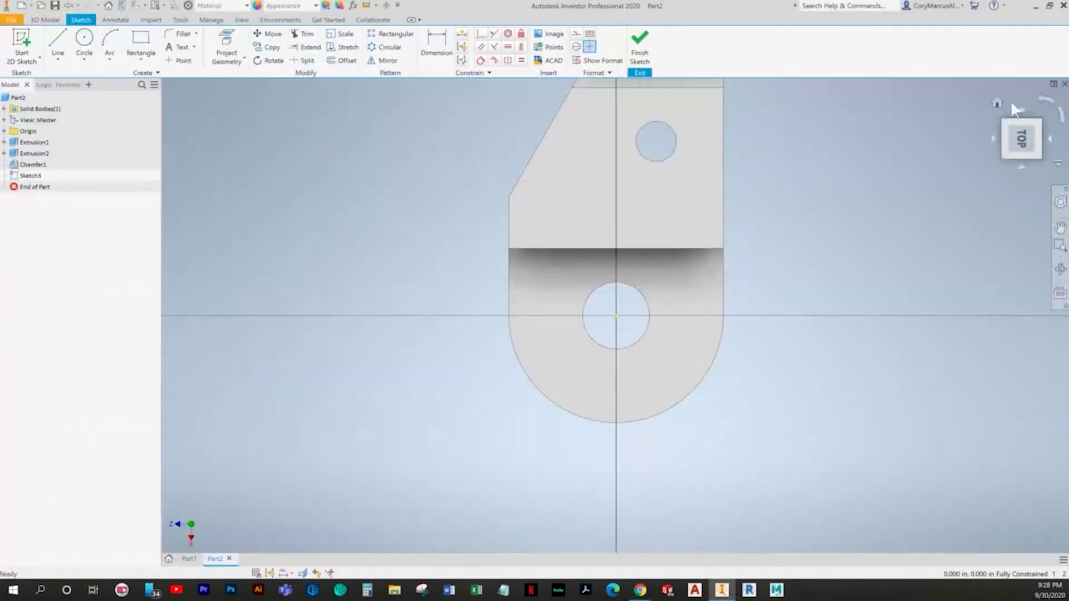
pyautogui.click(1043, 110)
# Step: Sketch a circle about 2.66 in in diameter near the raised block's step edge, level with the origin
pyautogui.click(84, 44)
pyautogui.scroll(-3, 597, 294)
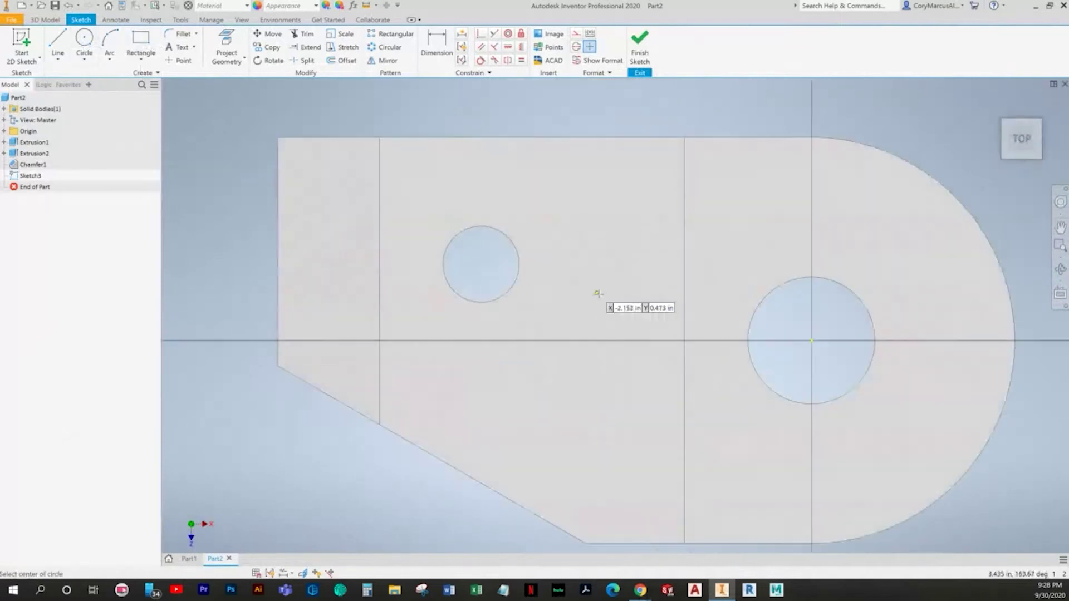
pyautogui.click(594, 341)
pyautogui.click(506, 238)
pyautogui.press('Escape')
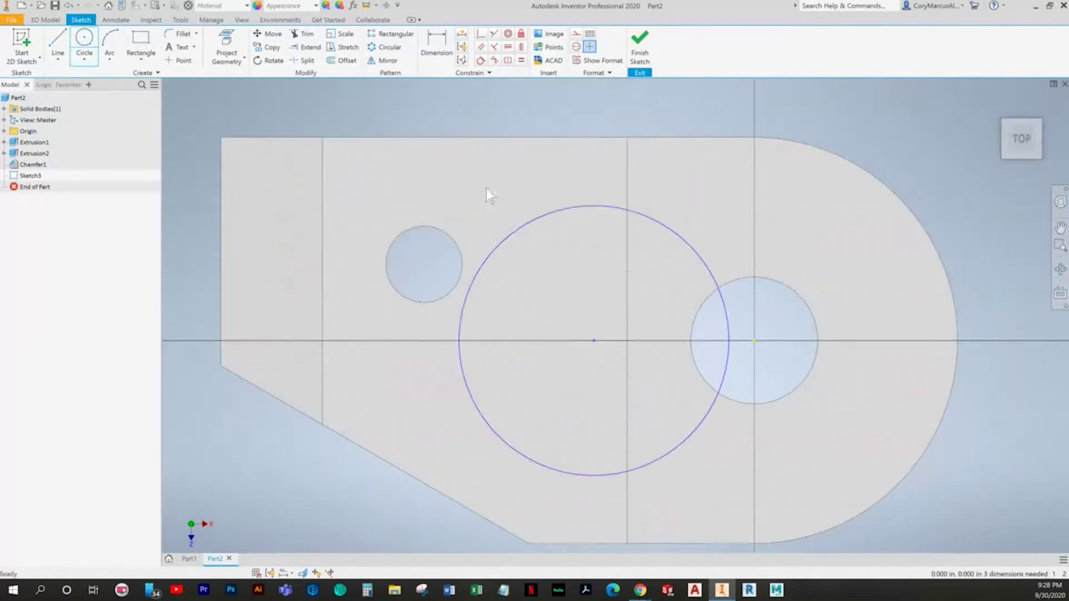
# Step: Project the raised block's step edge into the sketch and constrain the circle's centre to lie on it
pyautogui.click(227, 49)
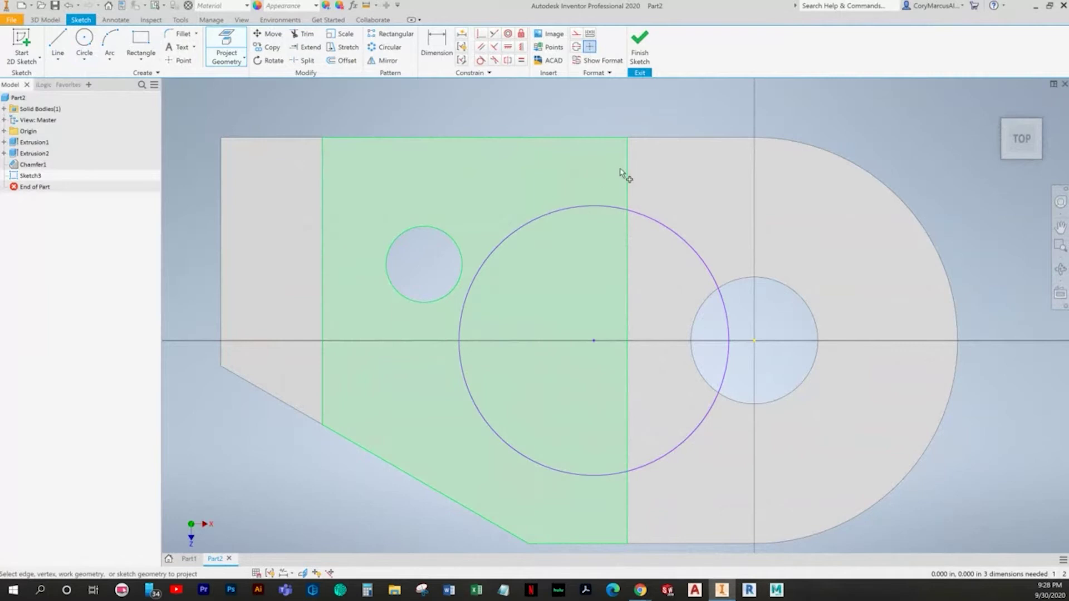
pyautogui.rightClick(614, 111)
pyautogui.press('Escape')
pyautogui.hotkey('alt', 'Tab')
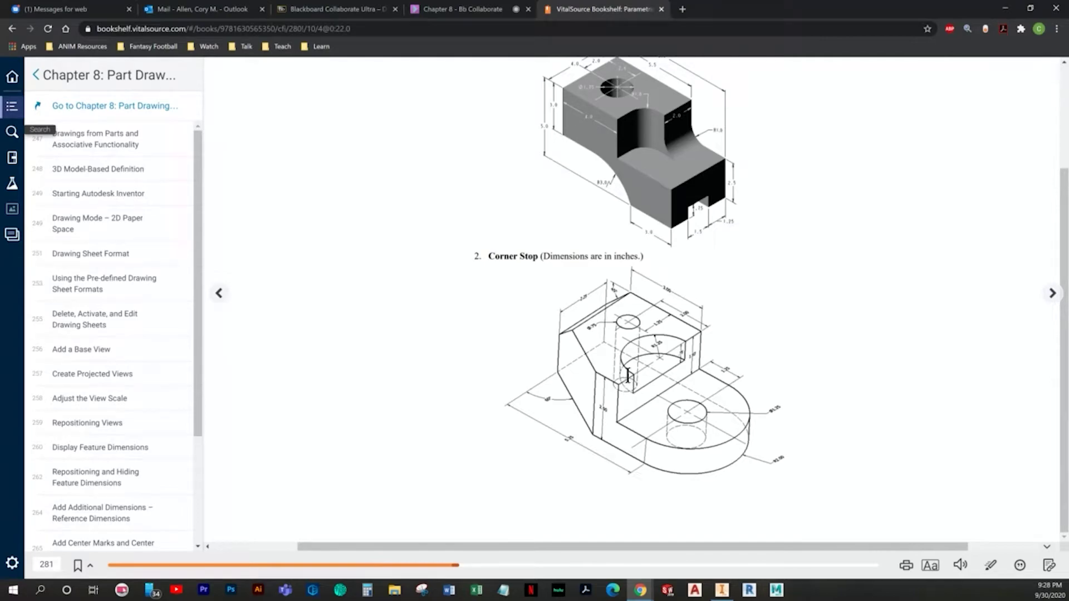
pyautogui.hotkey('alt', 'Tab')
pyautogui.click(482, 34)
pyautogui.click(595, 342)
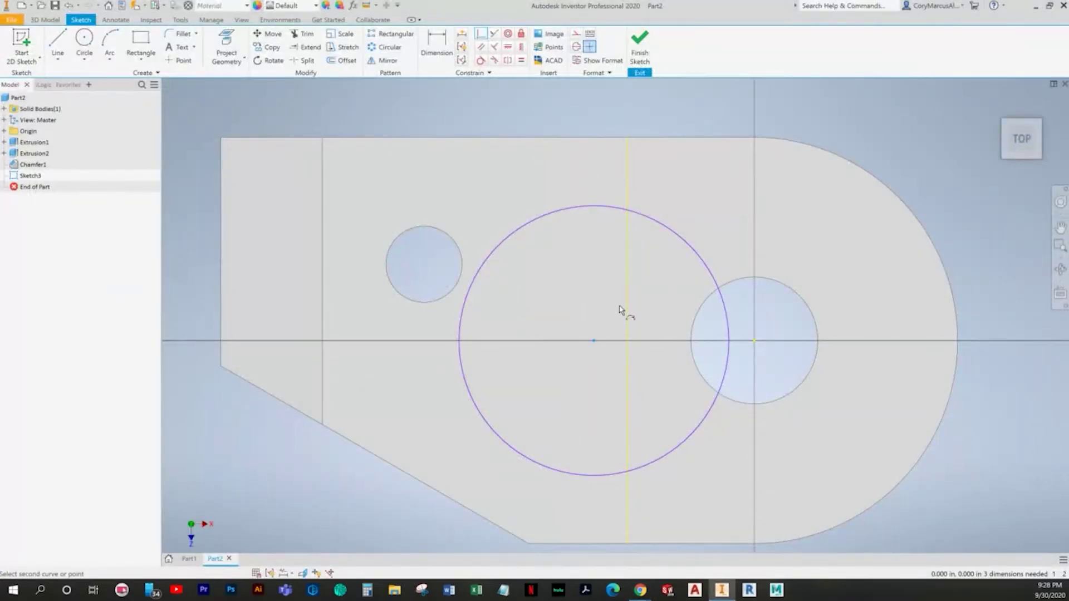
pyautogui.click(628, 304)
# Step: Dimension the circle's diameter at 3 in
pyautogui.press('d')
pyautogui.click(547, 232)
pyautogui.click(575, 279)
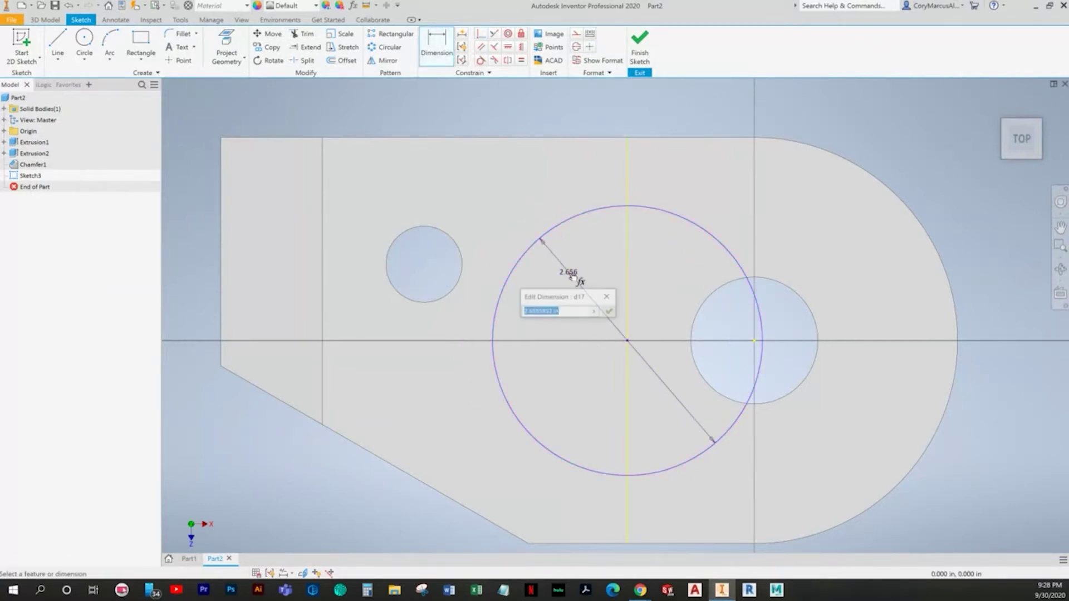
pyautogui.hotkey('alt', 'Tab')
pyautogui.hotkey('alt', 'Tab')
pyautogui.write('3')
pyautogui.press('Return')
# Step: Delete the circle's diameter dimension
pyautogui.click(564, 334)
pyautogui.press('BackSpace')
pyautogui.press('Escape')
pyautogui.click(563, 331)
pyautogui.press('Delete')
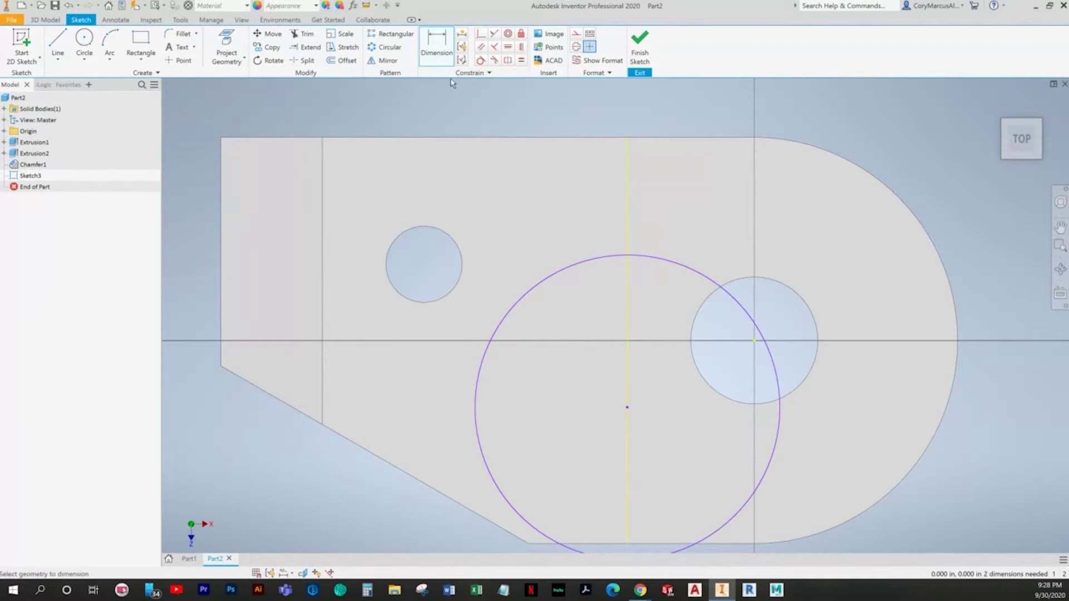
# Step: Dimension the circle by its radius and set it to 1.25 in, as given in the Corner Stop drawing
pyautogui.click(545, 285)
pyautogui.rightClick(569, 309)
pyautogui.moveTo(583, 352)
pyautogui.click(626, 351)
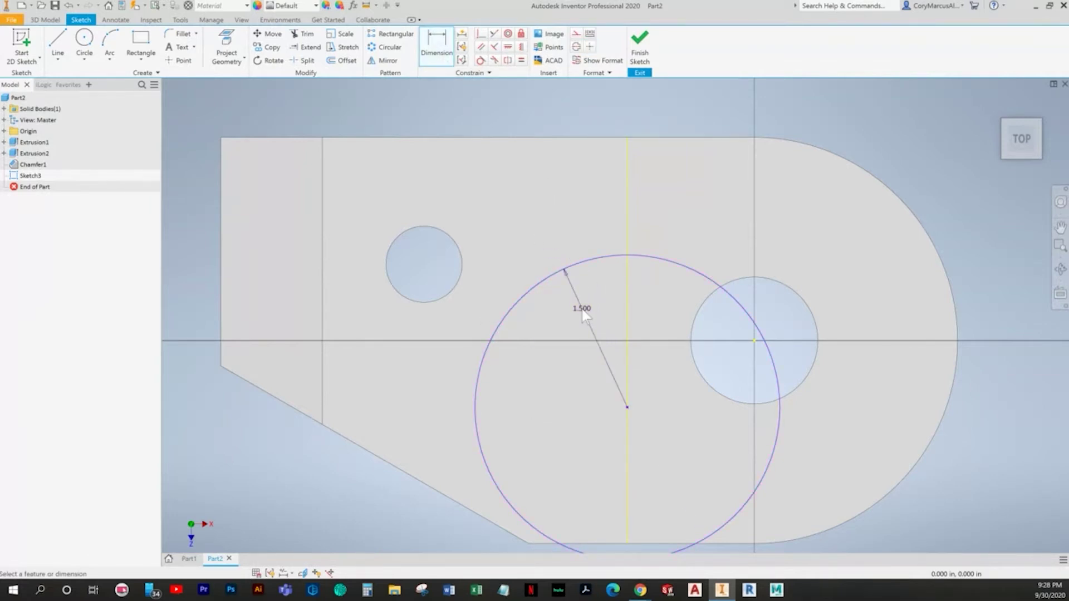
pyautogui.click(584, 314)
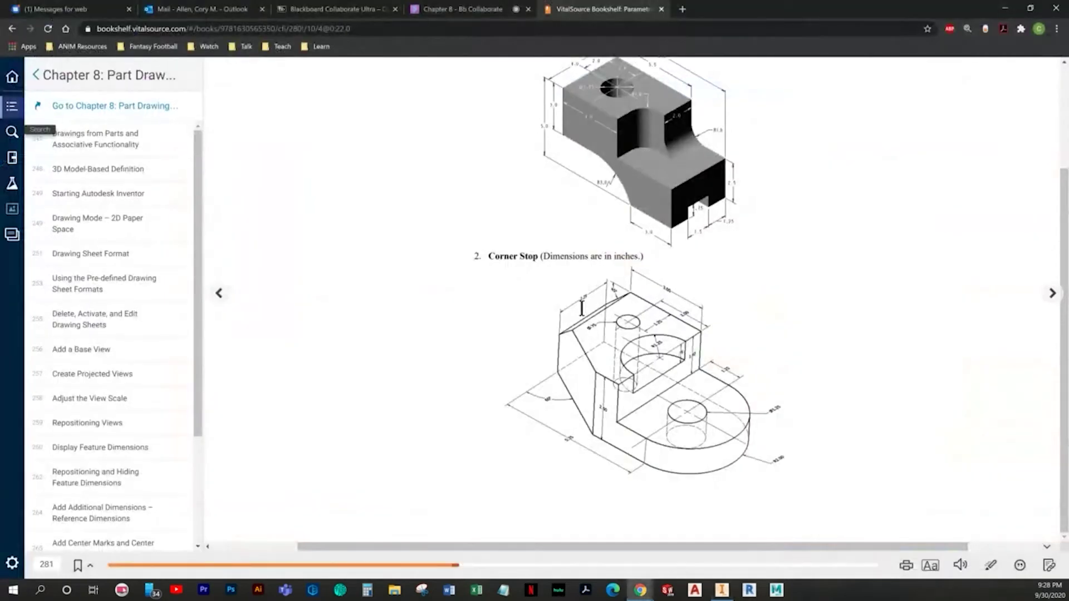
pyautogui.write('1')
pyautogui.write('.25')
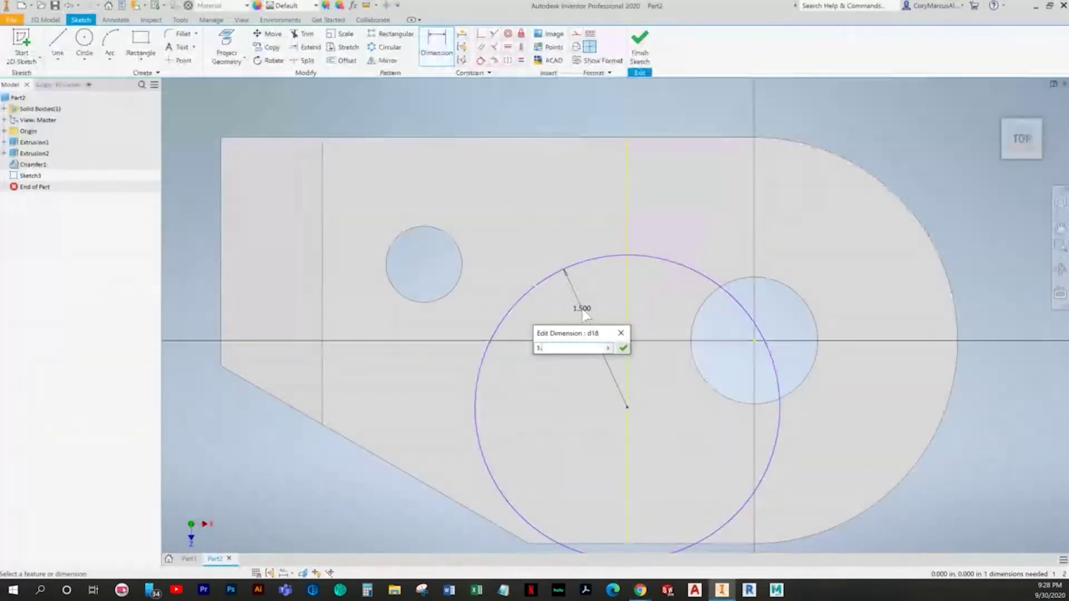
pyautogui.press('Return')
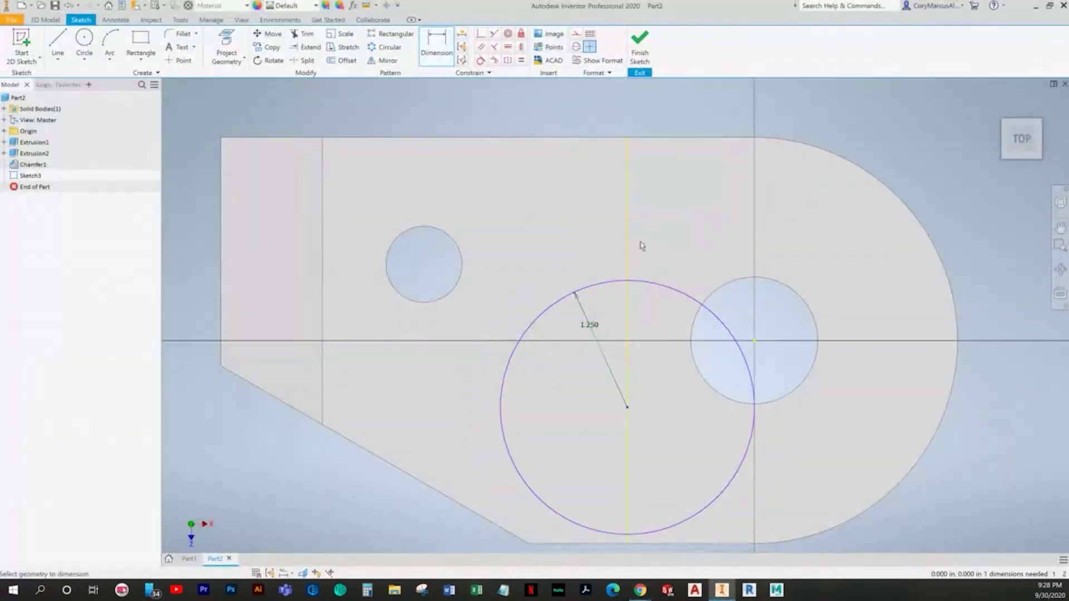
# Step: Fix the circle's centre where the projected step edge meets the horizontal axis through the origin, and finish the sketch
pyautogui.moveTo(633, 406); pyautogui.dragTo(640, 340)
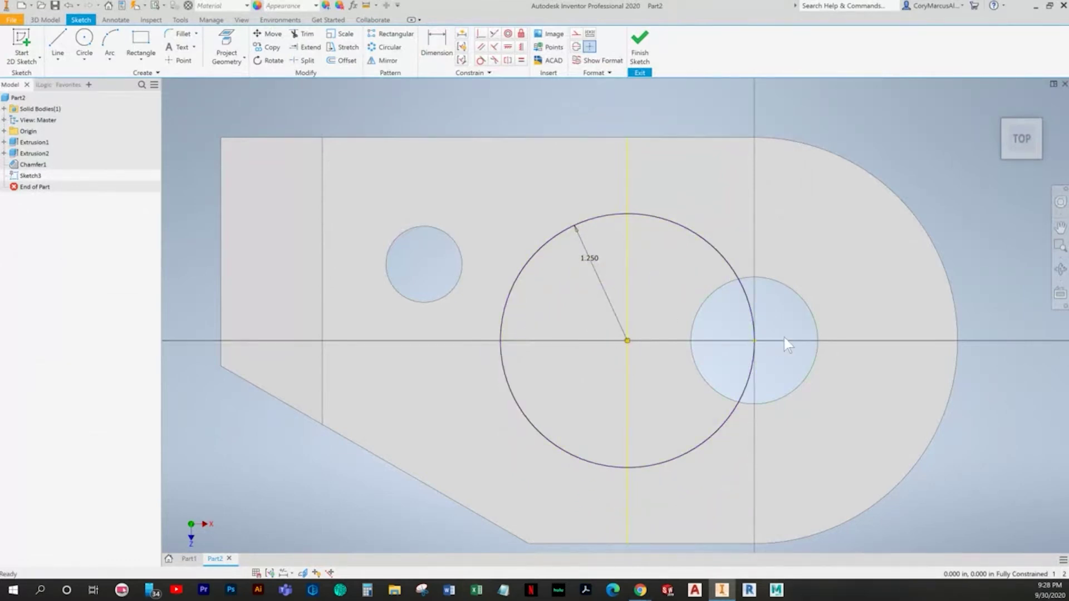
pyautogui.hotkey('alt', 'Tab')
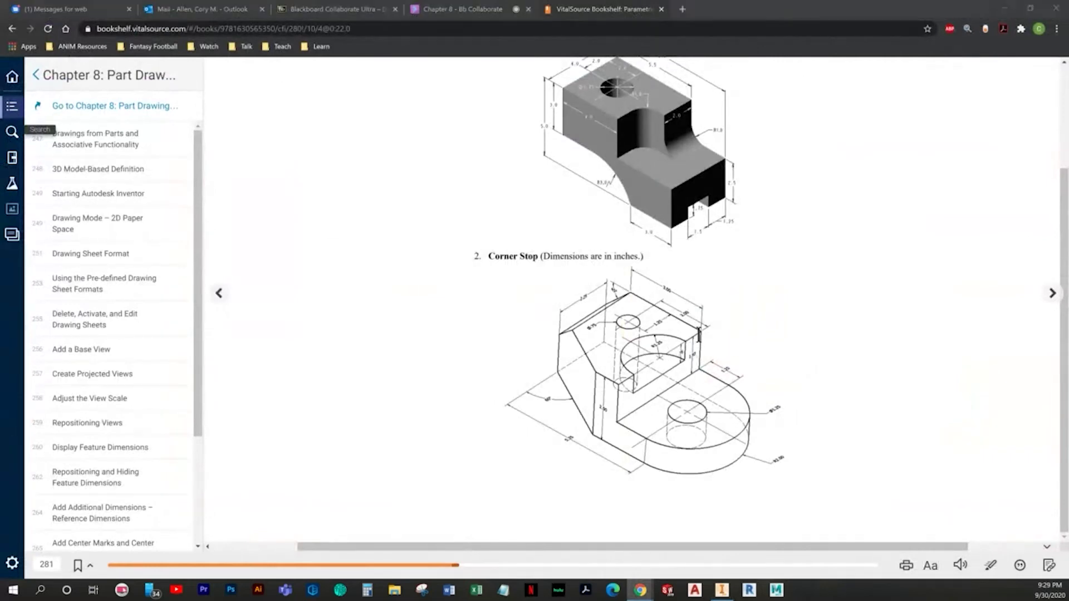
pyautogui.hotkey('alt', 'Tab')
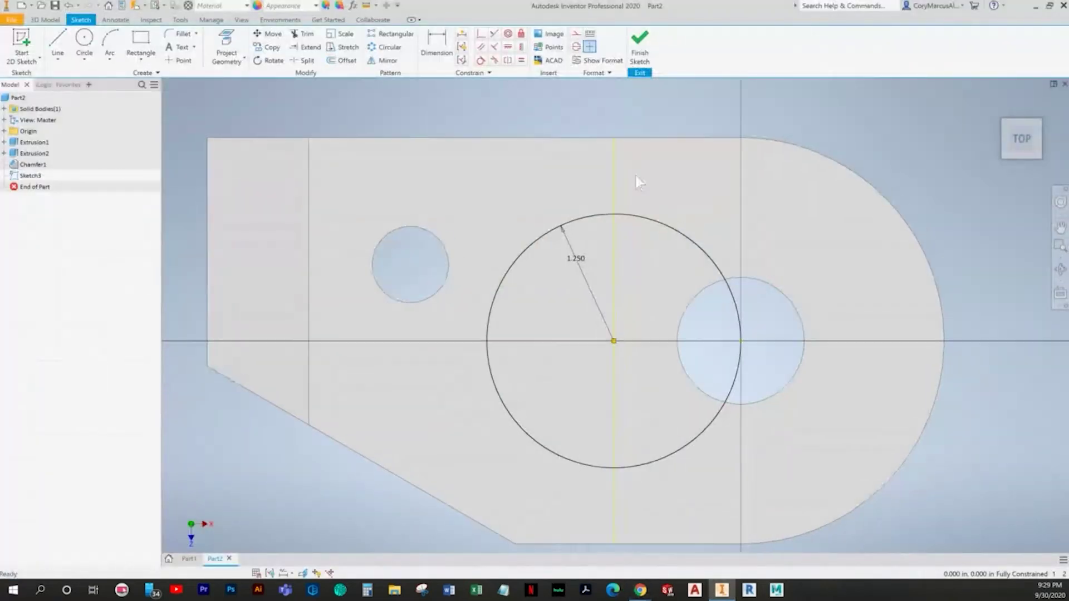
pyautogui.click(640, 44)
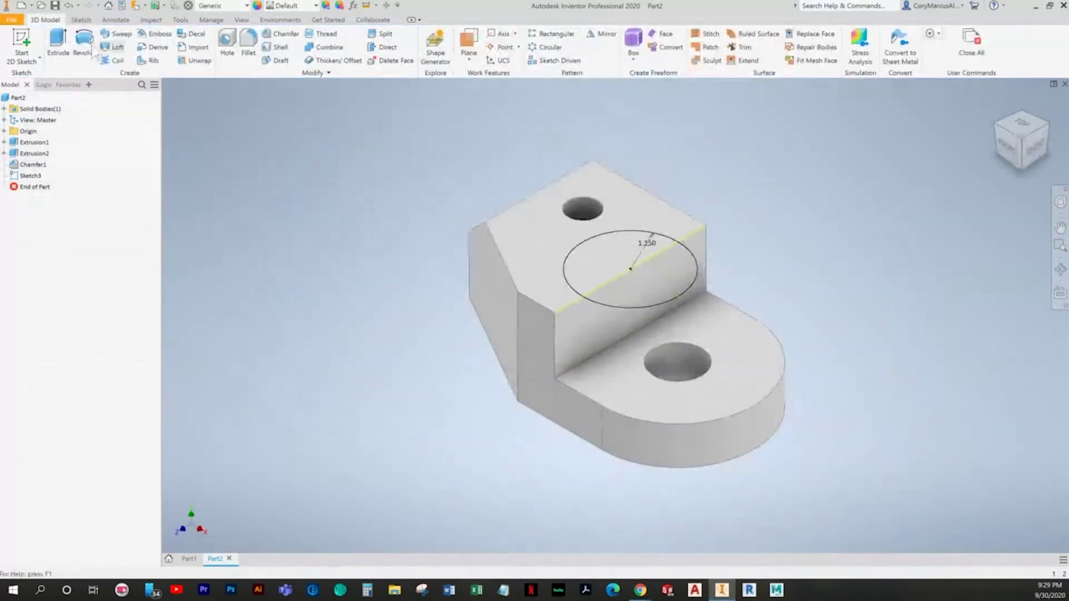
# Step: Extrude both halves of the circle as a cut 0.75 in down into the raised block
pyautogui.click(57, 44)
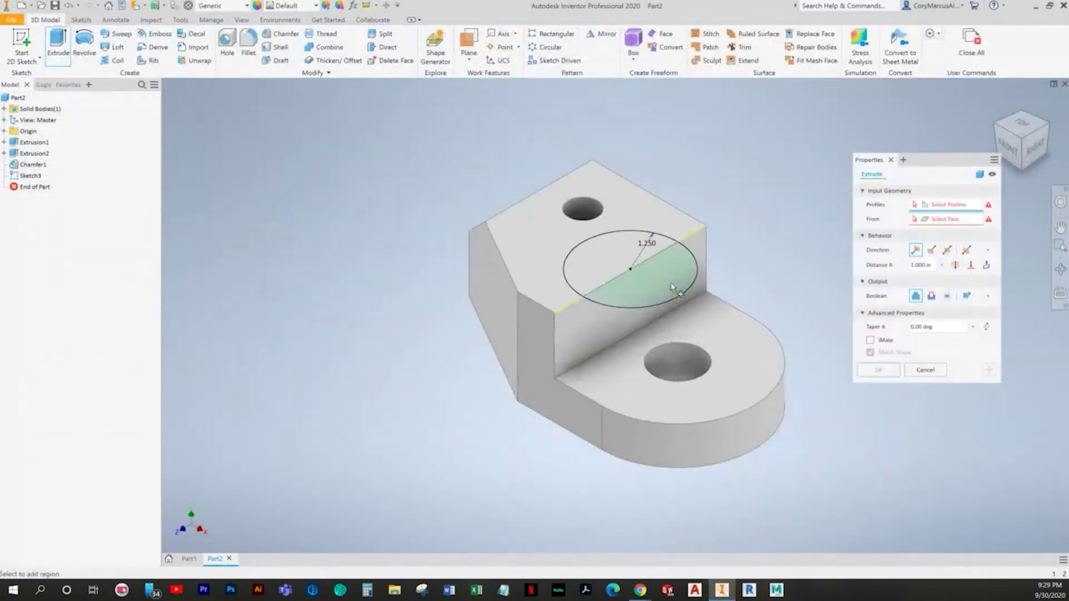
pyautogui.click(631, 297)
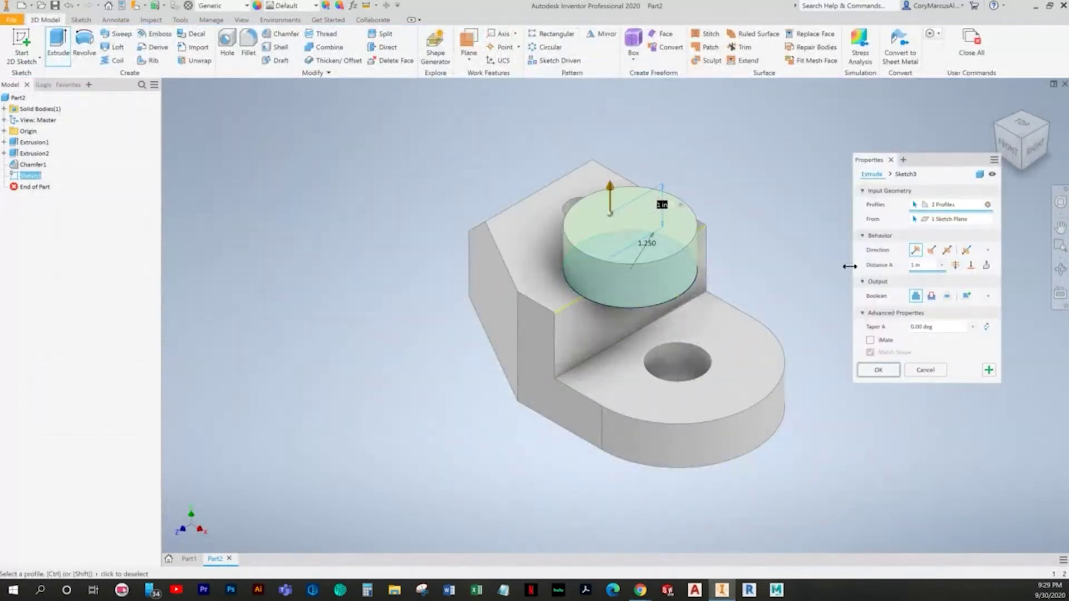
pyautogui.click(931, 295)
pyautogui.hotkey('alt', 'Tab')
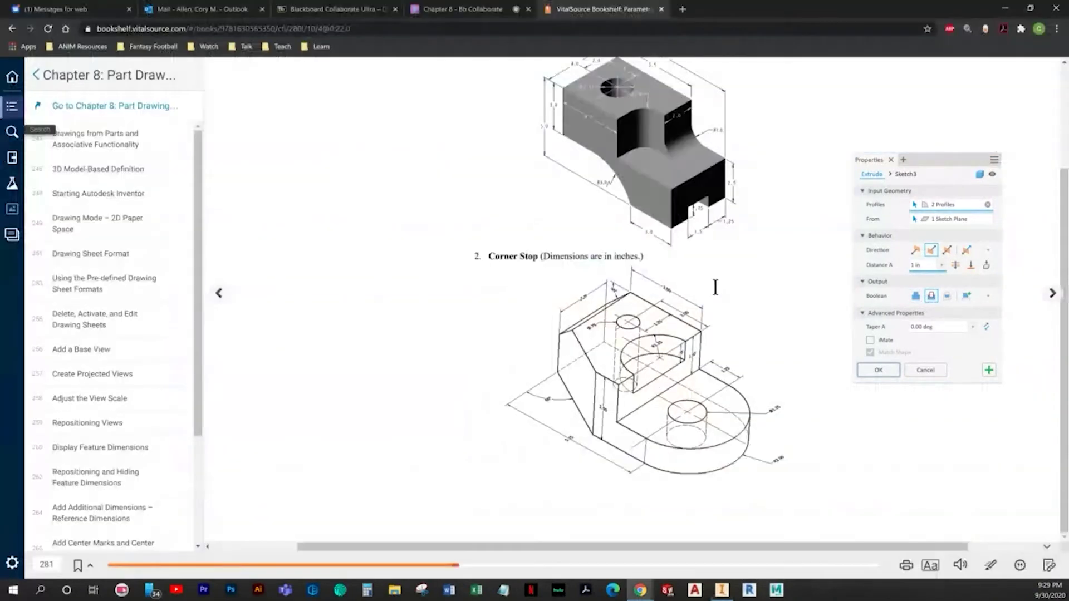
pyautogui.hotkey('alt', 'Tab')
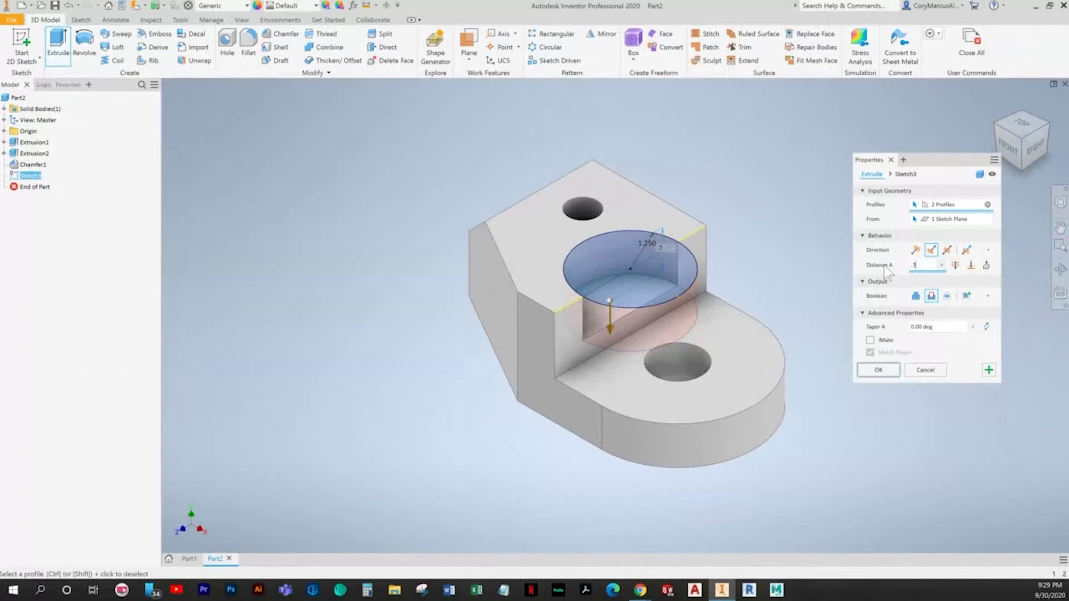
pyautogui.write('.75')
pyautogui.click(878, 371)
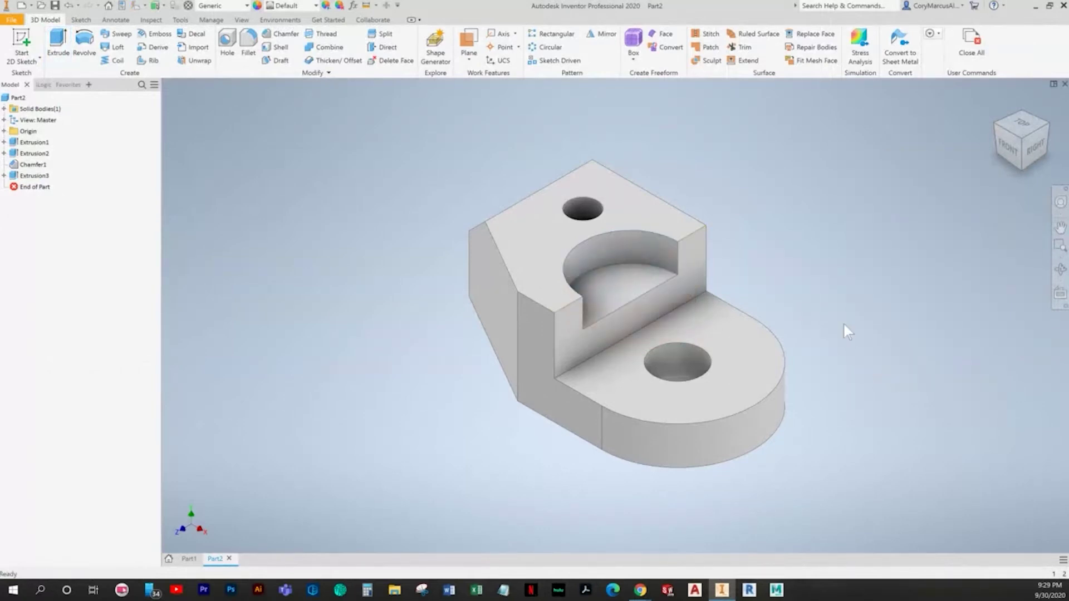
# Step: Check the Corner Stop drawing and add a 3D annotation dimension for the length of the top face's long straight edge
pyautogui.hotkey('alt', 'Tab')
pyautogui.hotkey('alt', 'Tab')
pyautogui.hotkey('alt', 'Tab')
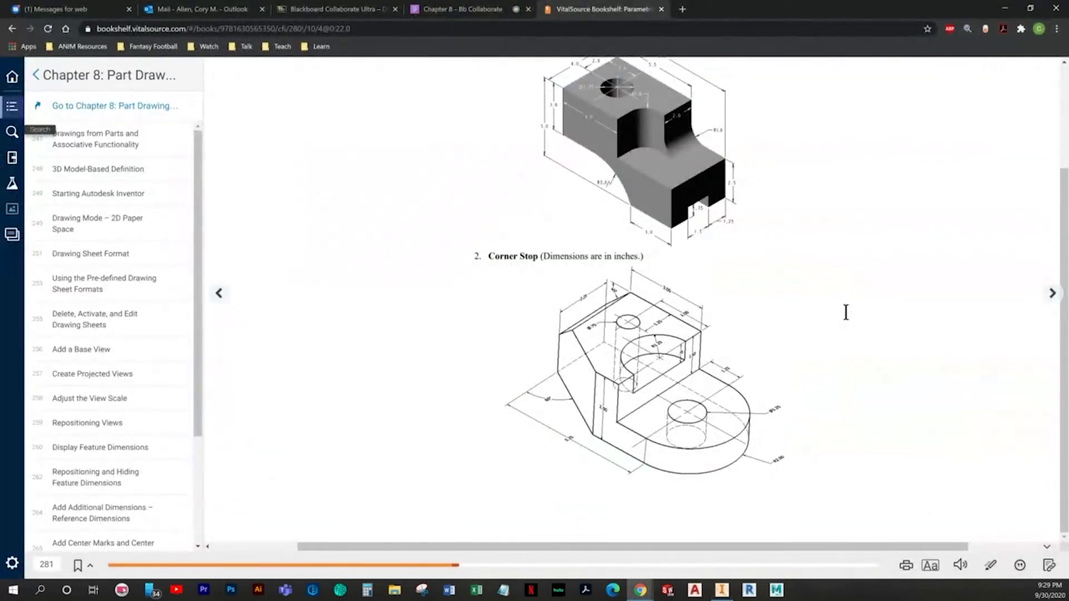
pyautogui.hotkey('alt', 'Tab')
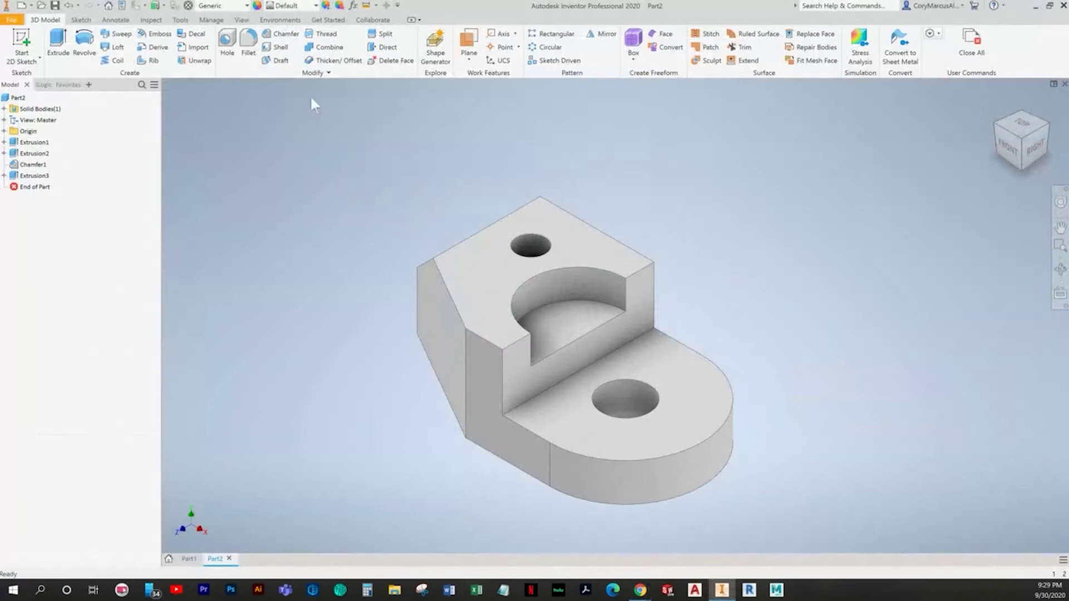
pyautogui.click(116, 20)
pyautogui.hotkey('alt', 'Tab')
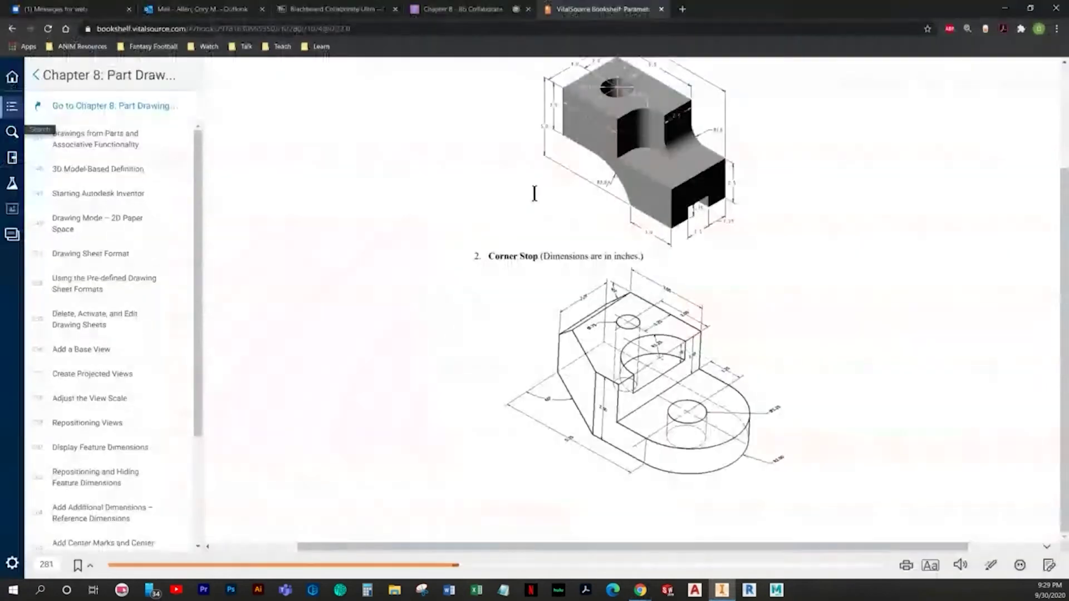
pyautogui.hotkey('alt', 'Tab')
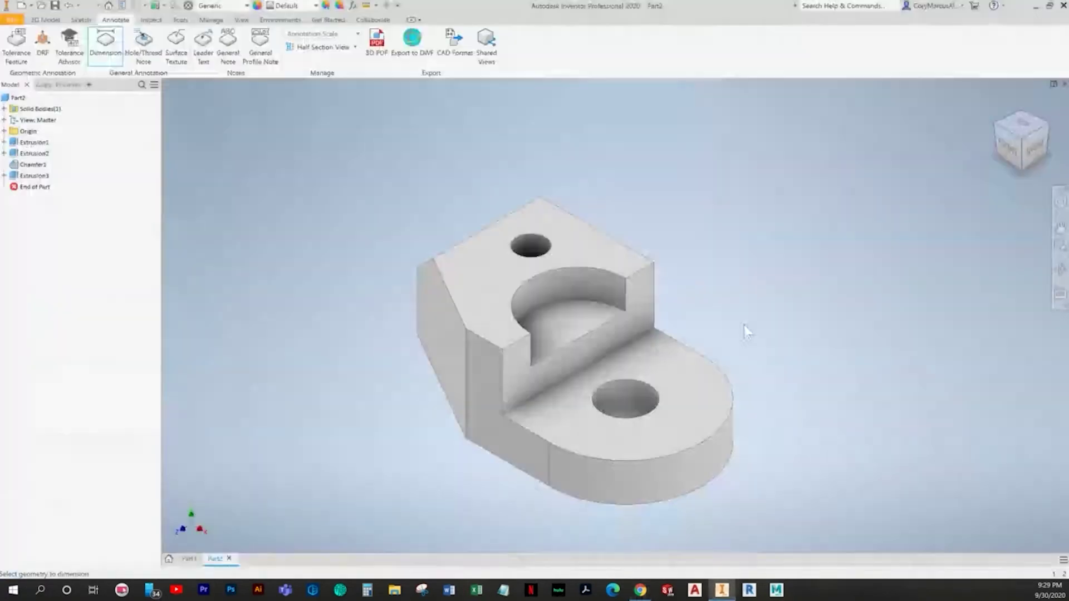
pyautogui.click(655, 278)
pyautogui.keyDown('shift'); pyautogui.moveTo(543, 209); pyautogui.dragTo(551, 268, button='middle'); pyautogui.keyUp('shift')
pyautogui.keyDown('shift'); pyautogui.moveTo(591, 163); pyautogui.dragTo(743, 133, button='middle'); pyautogui.keyUp('shift')
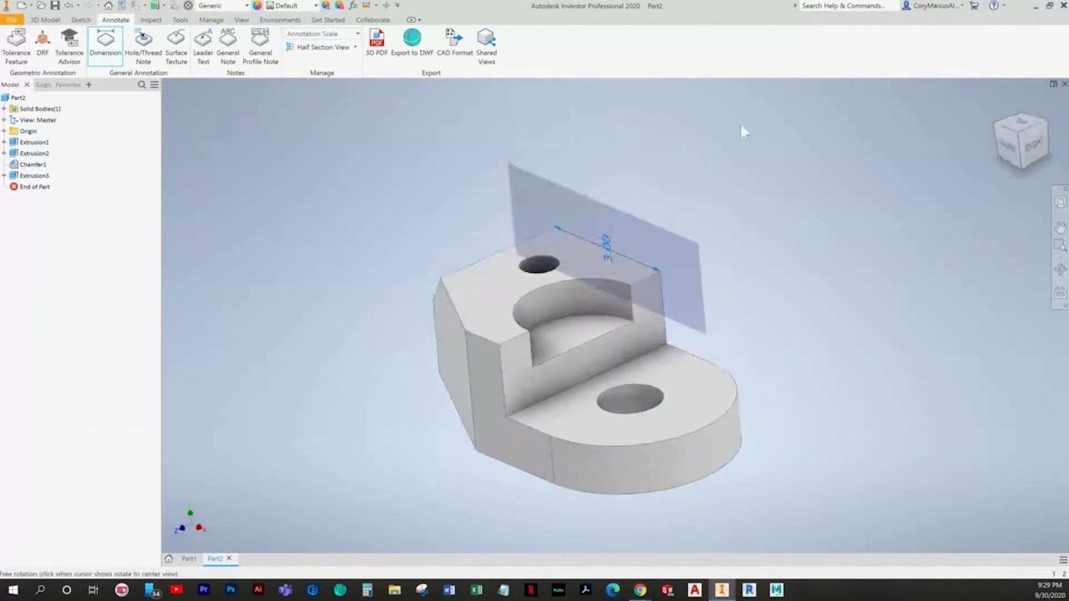
pyautogui.click(636, 212)
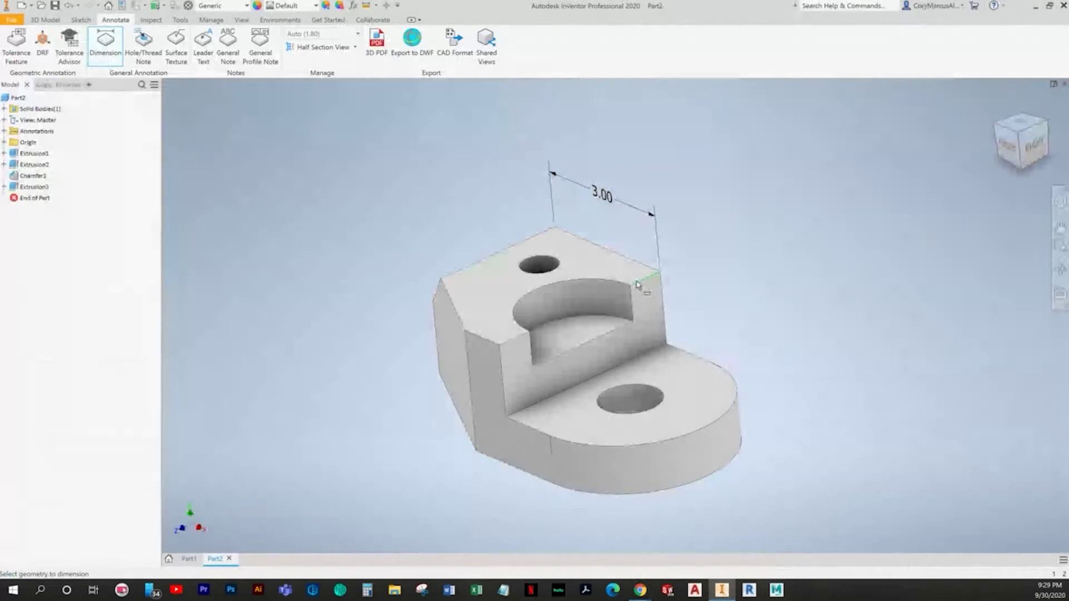
# Step: Add a 3D annotation dimension on the top face from the step edge to the small hole's centre
pyautogui.click(644, 284)
pyautogui.moveTo(665, 245)
pyautogui.keyDown('shift'); pyautogui.mouseDown(button='middle')
pyautogui.moveTo(684, 242)
pyautogui.moveTo(659, 250)
pyautogui.mouseUp(button='middle'); pyautogui.keyUp('shift')
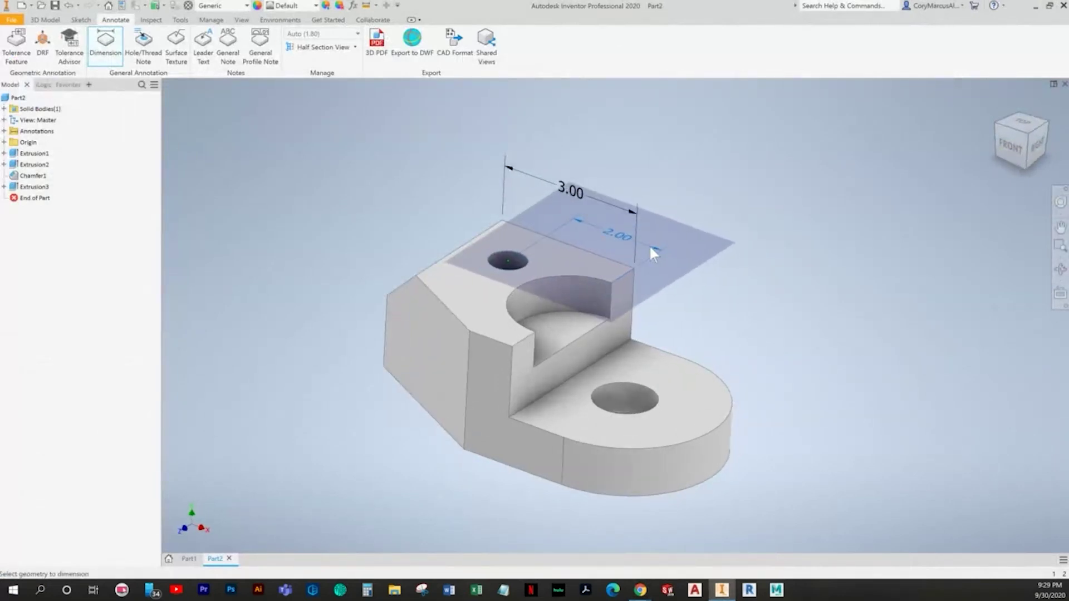
pyautogui.hotkey('alt', 'Tab')
pyautogui.hotkey('alt', 'Tab')
pyautogui.click(647, 243)
pyautogui.press('Escape')
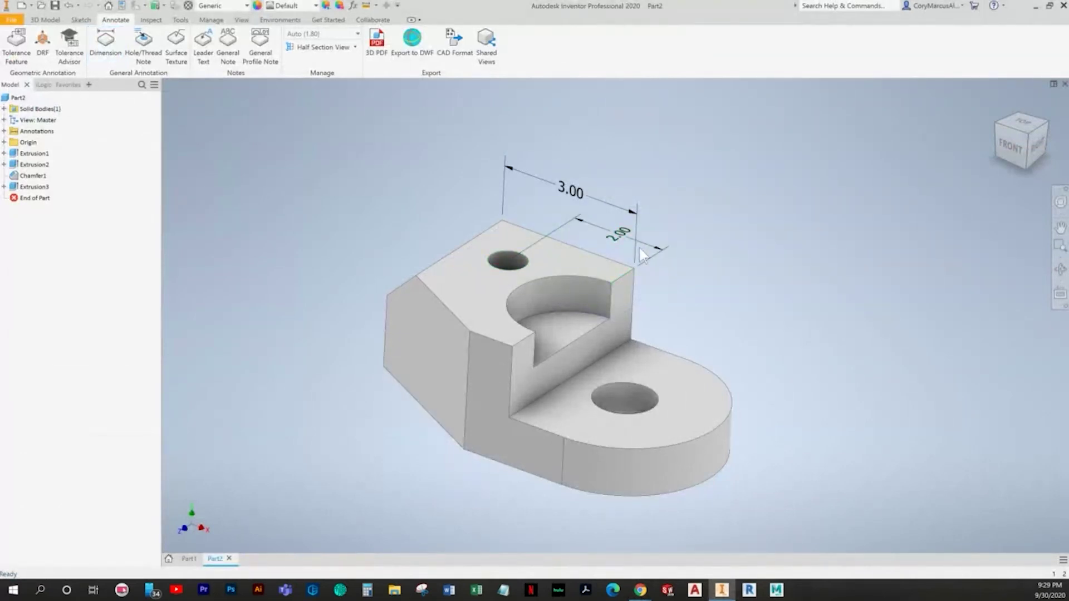
# Step: Add a 3D annotation dimension on the top face between the small hole's centre and the long straight edge
pyautogui.hotkey('alt', 'Tab')
pyautogui.hotkey('alt', 'Tab')
pyautogui.press('d')
pyautogui.click(621, 272)
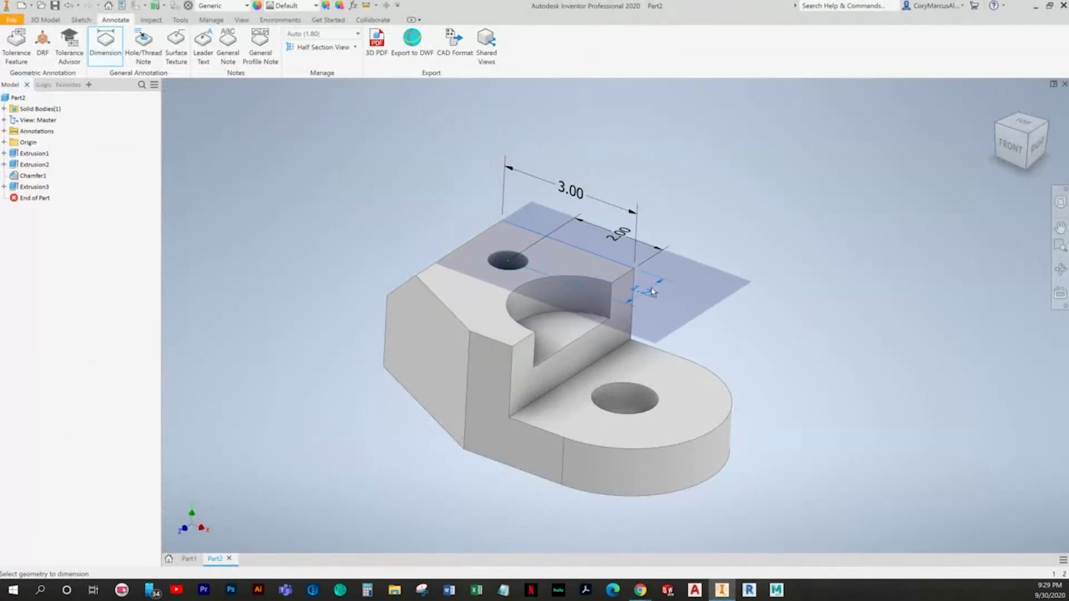
pyautogui.hotkey('alt', 'Tab')
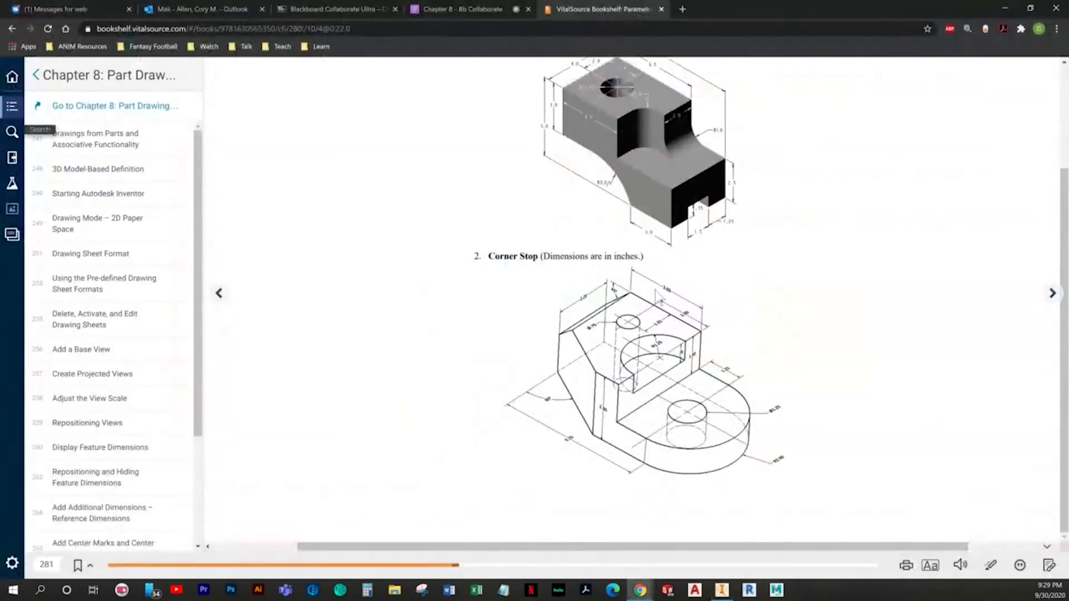
pyautogui.hotkey('alt', 'Tab')
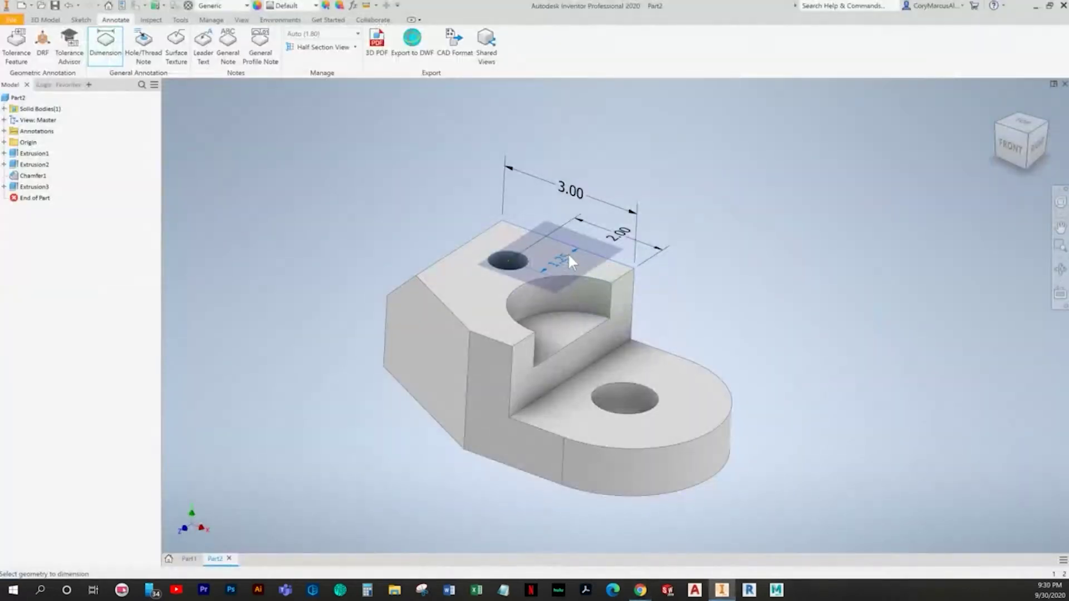
pyautogui.click(569, 257)
pyautogui.press('Return')
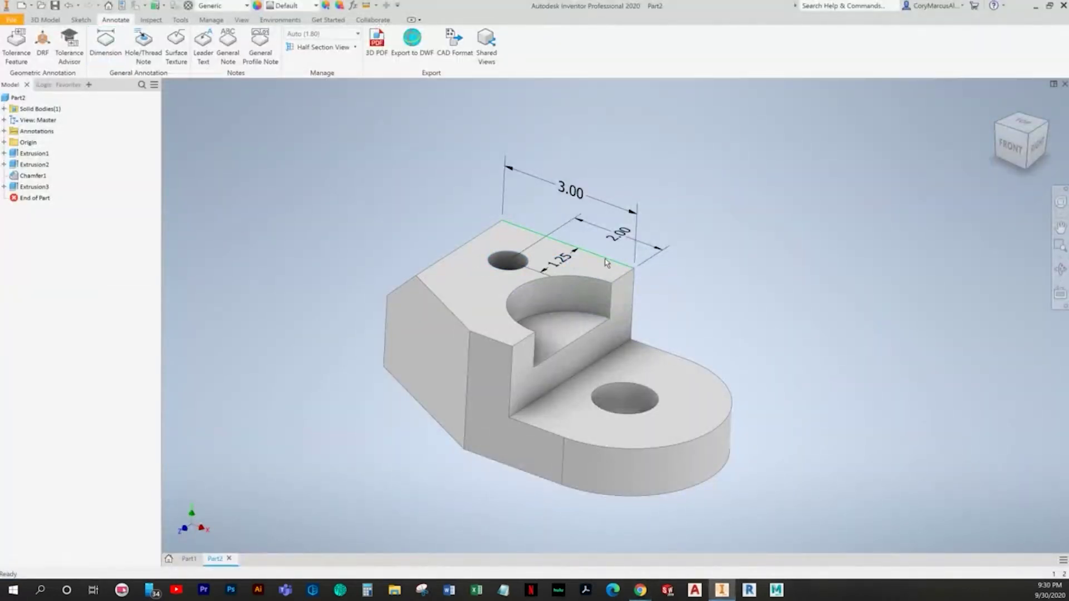
# Step: Check the Corner Stop drawing and add a 3D annotation dimension for the chamfer's angle to the top face
pyautogui.hotkey('alt', 'Tab')
pyautogui.hotkey('alt', 'Tab')
pyautogui.click(116, 54)
pyautogui.moveTo(334, 223)
pyautogui.keyDown('shift'); pyautogui.mouseDown(button='middle')
pyautogui.moveTo(423, 240)
pyautogui.moveTo(316, 229)
pyautogui.mouseUp(button='middle'); pyautogui.keyUp('shift')
pyautogui.click(369, 251)
pyautogui.click(400, 246)
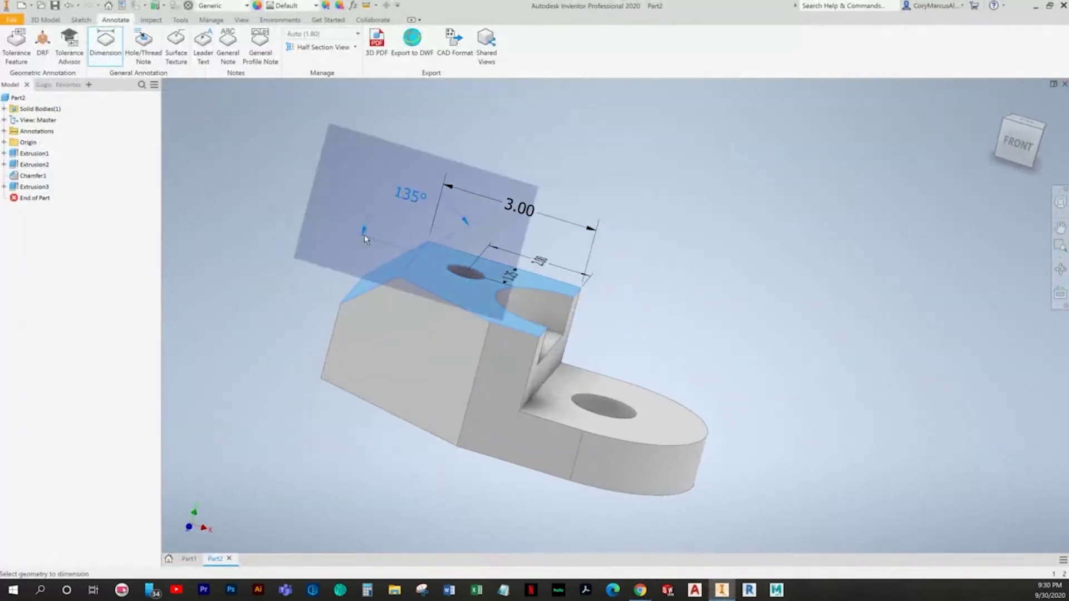
pyautogui.click(375, 249)
pyautogui.press('Return')
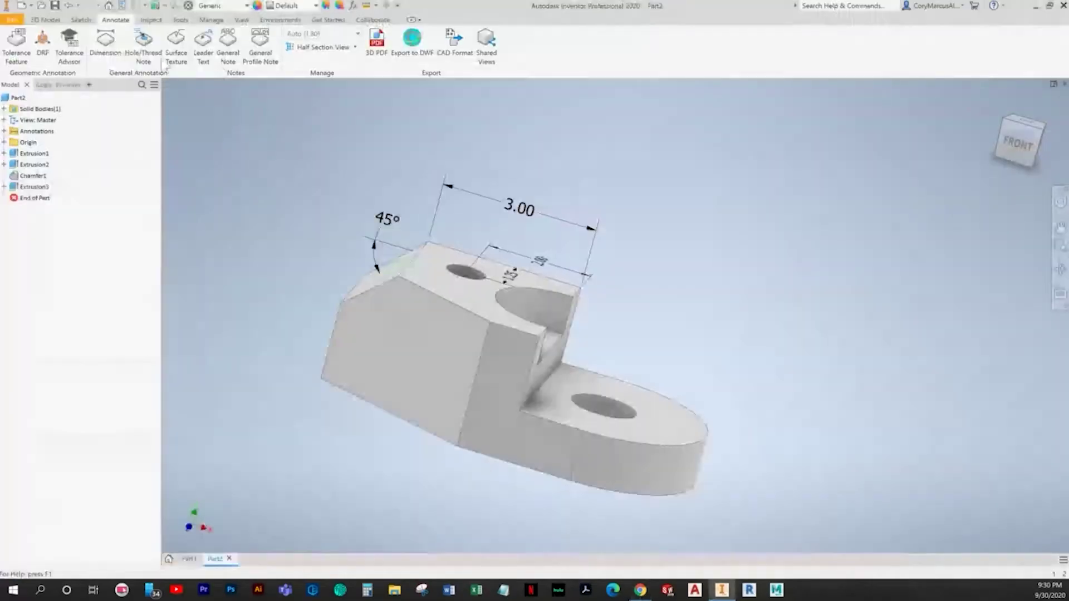
# Step: Add a 3D annotation dimension for the length of the chamfer's lower edge
pyautogui.click(106, 48)
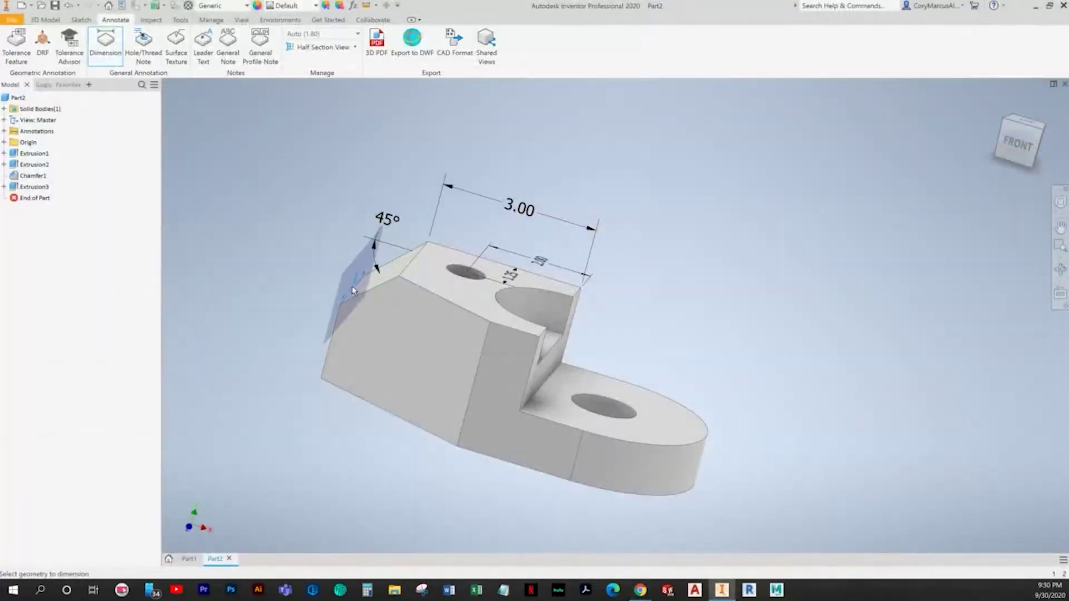
pyautogui.click(346, 263)
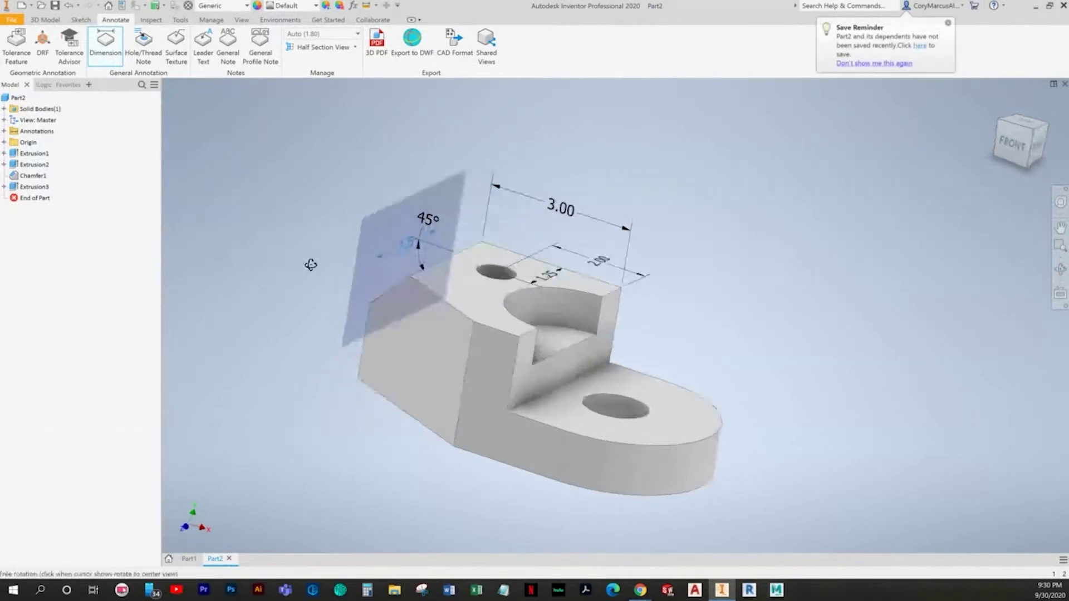
pyautogui.click(440, 264)
pyautogui.press('Return')
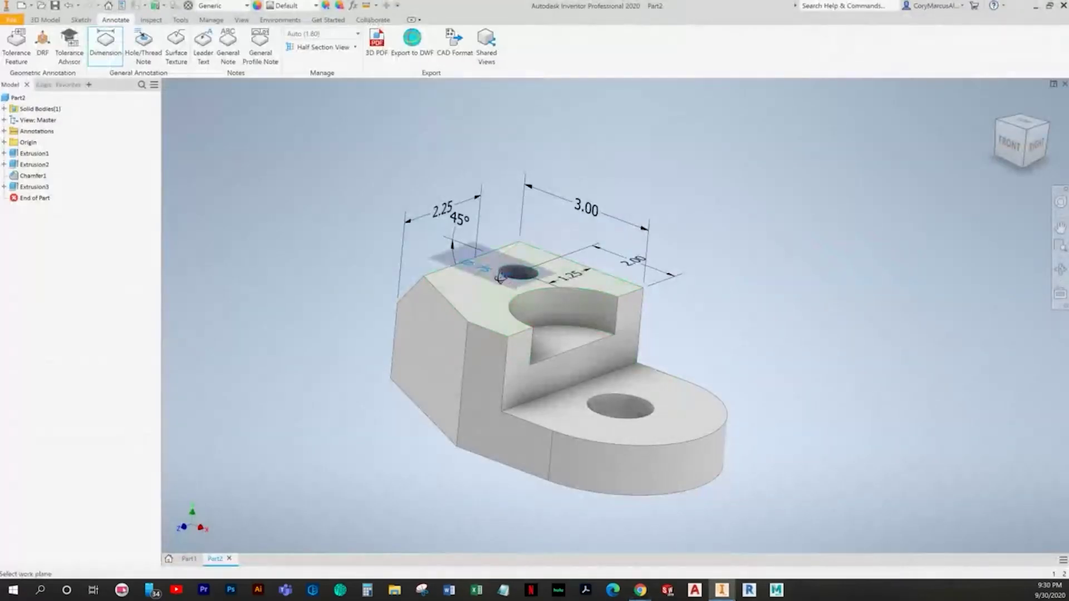
pyautogui.keyDown('shift'); pyautogui.moveTo(500, 276); pyautogui.dragTo(498, 303, button='middle'); pyautogui.keyUp('shift')
pyautogui.moveTo(474, 223); pyautogui.dragTo(460, 254, button='middle')
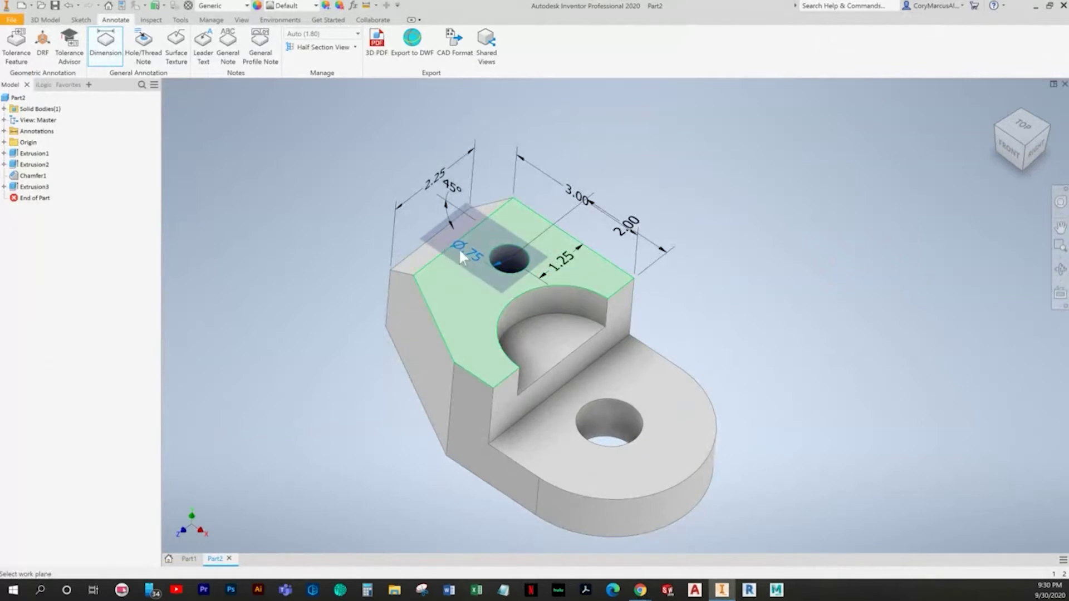
pyautogui.click(460, 252)
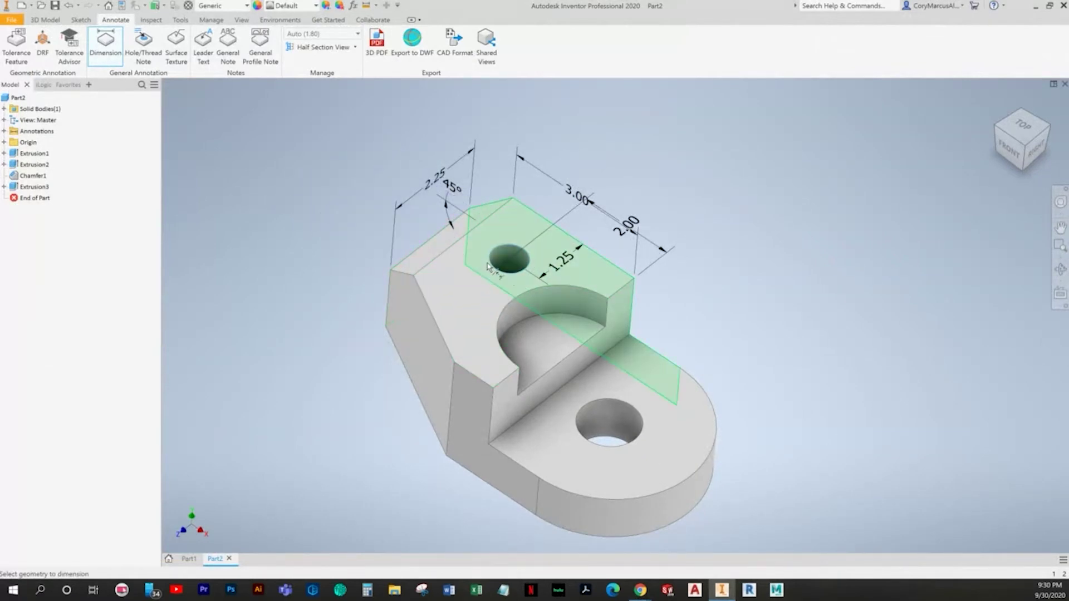
pyautogui.press('Escape')
pyautogui.click(105, 45)
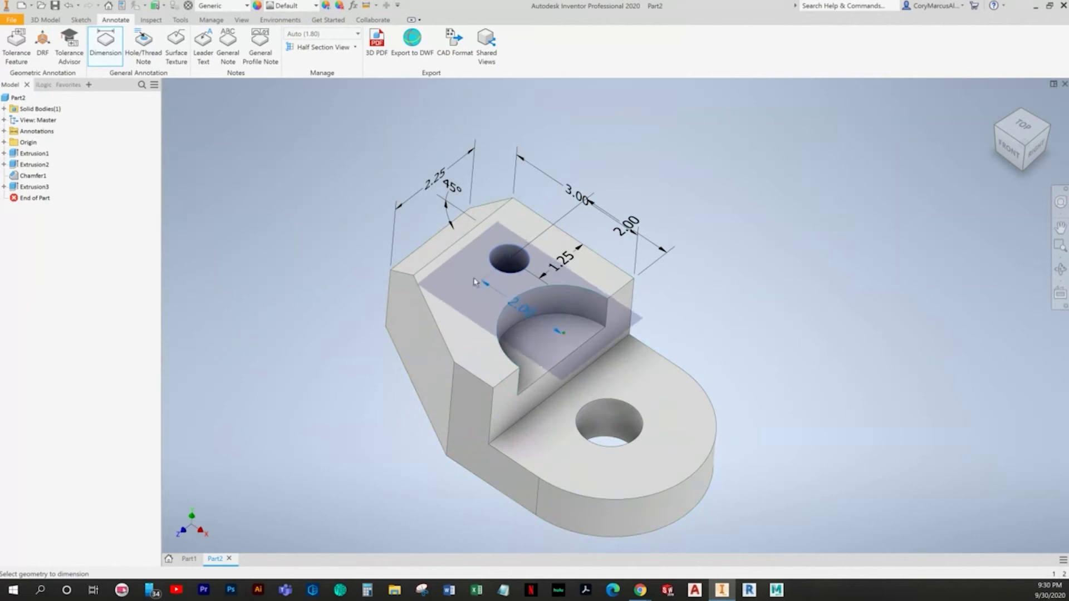
pyautogui.press('Escape')
# Step: Add a 3D diameter dimension for the small hole on the top face, with its text beside the chamfer
pyautogui.press('d')
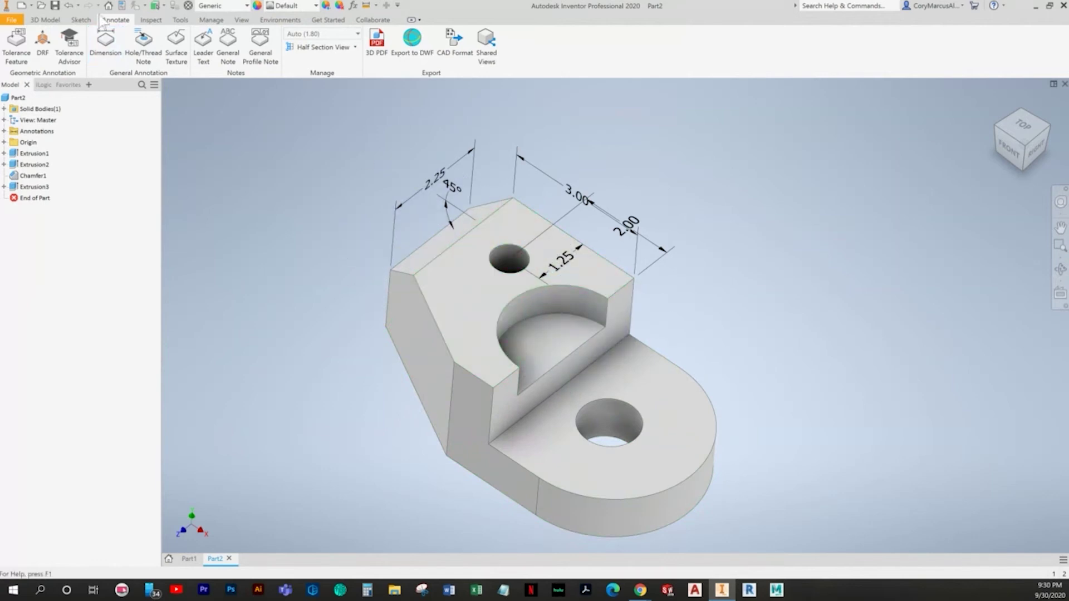
pyautogui.click(503, 251)
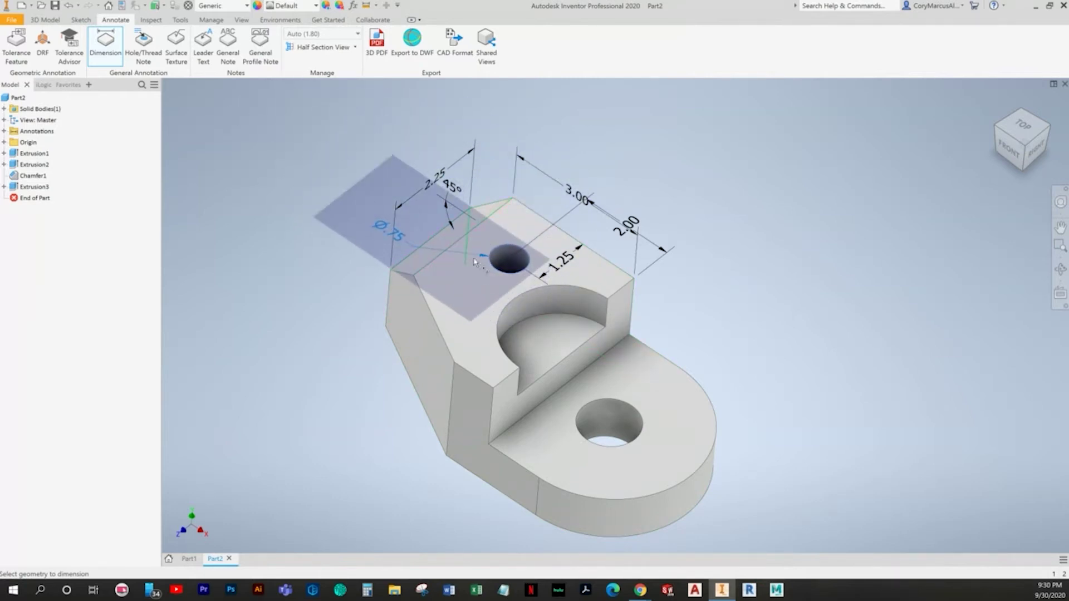
pyautogui.click(381, 234)
pyautogui.press('Return')
pyautogui.moveTo(362, 223)
pyautogui.mouseDown()
pyautogui.moveTo(385, 245)
pyautogui.moveTo(502, 287)
pyautogui.moveTo(479, 279)
pyautogui.mouseUp()
pyautogui.click(369, 263)
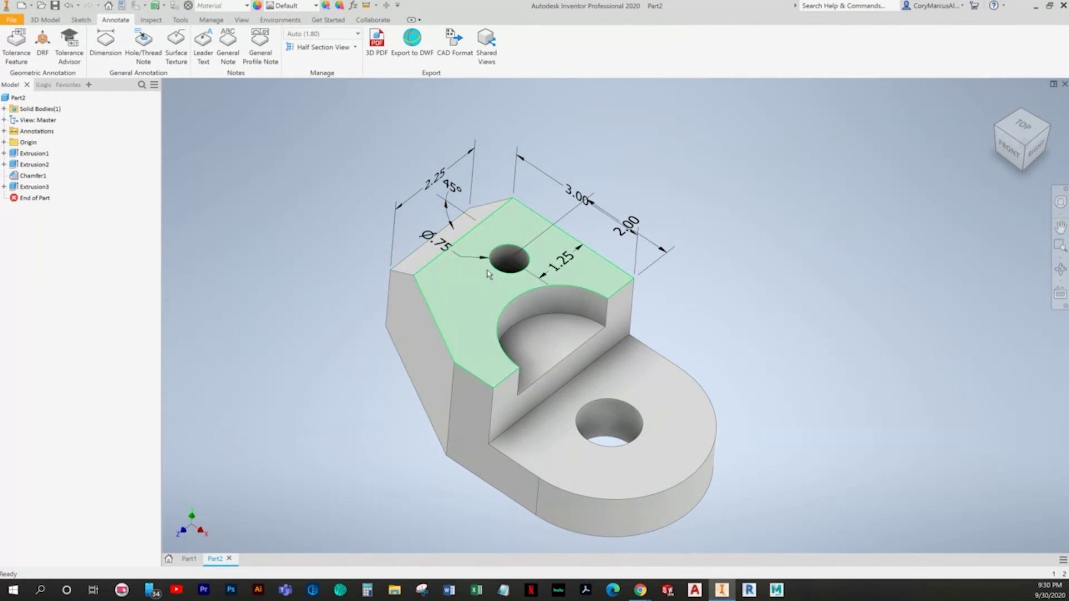
# Step: Check the Corner Stop drawing and add a 3D radius dimension for the semicircular pocket, placing its text inside the pocket
pyautogui.moveTo(475, 269)
pyautogui.keyDown('shift'); pyautogui.mouseDown(button='middle')
pyautogui.moveTo(501, 253)
pyautogui.moveTo(479, 273)
pyautogui.mouseUp(button='middle'); pyautogui.keyUp('shift')
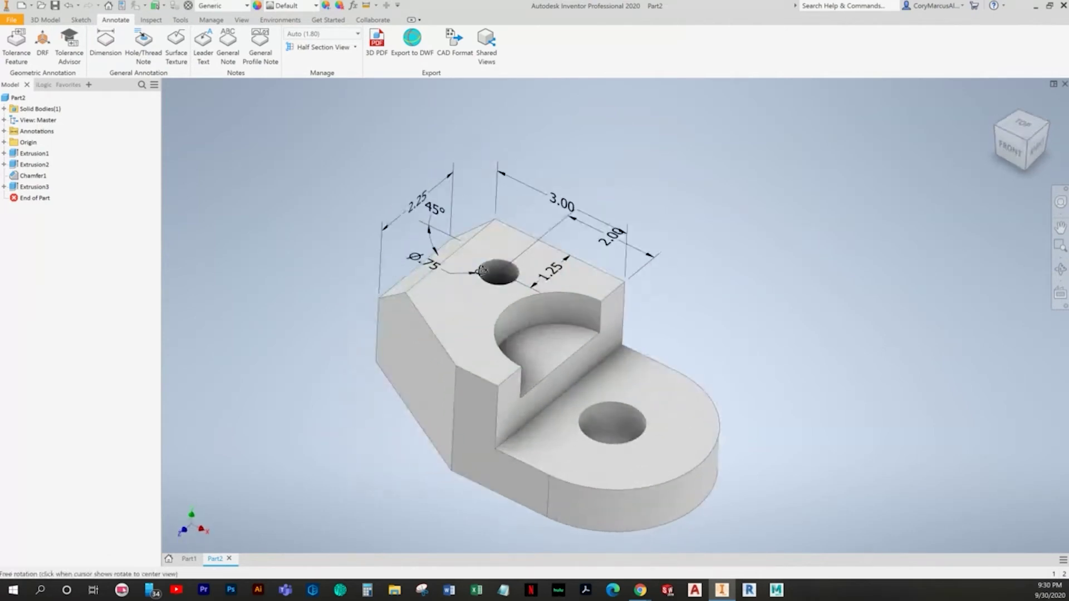
pyautogui.hotkey('alt', 'Tab')
pyautogui.hotkey('alt', 'Tab')
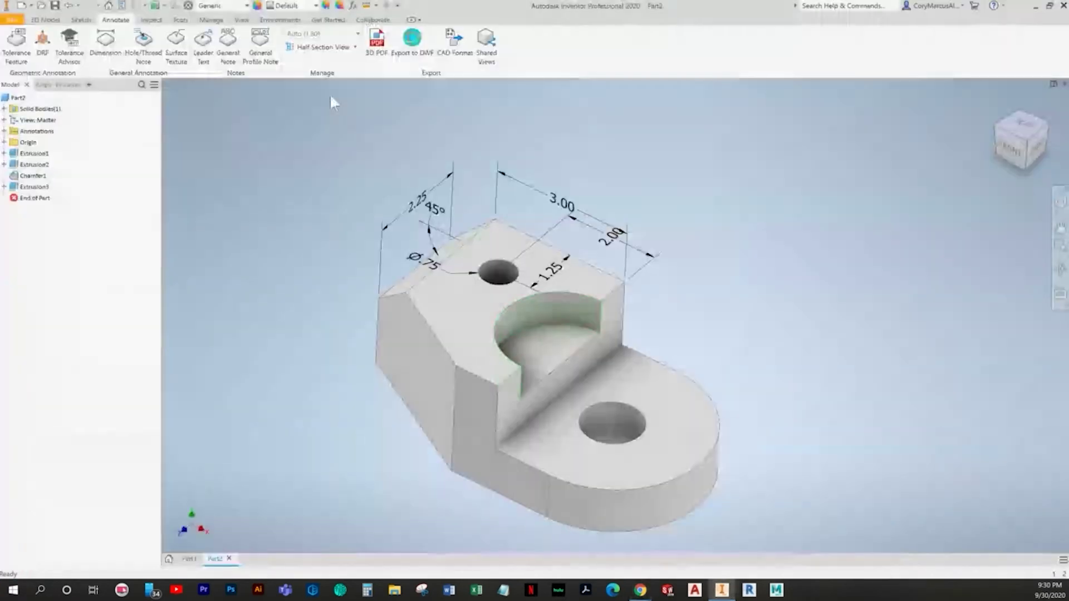
pyautogui.click(527, 304)
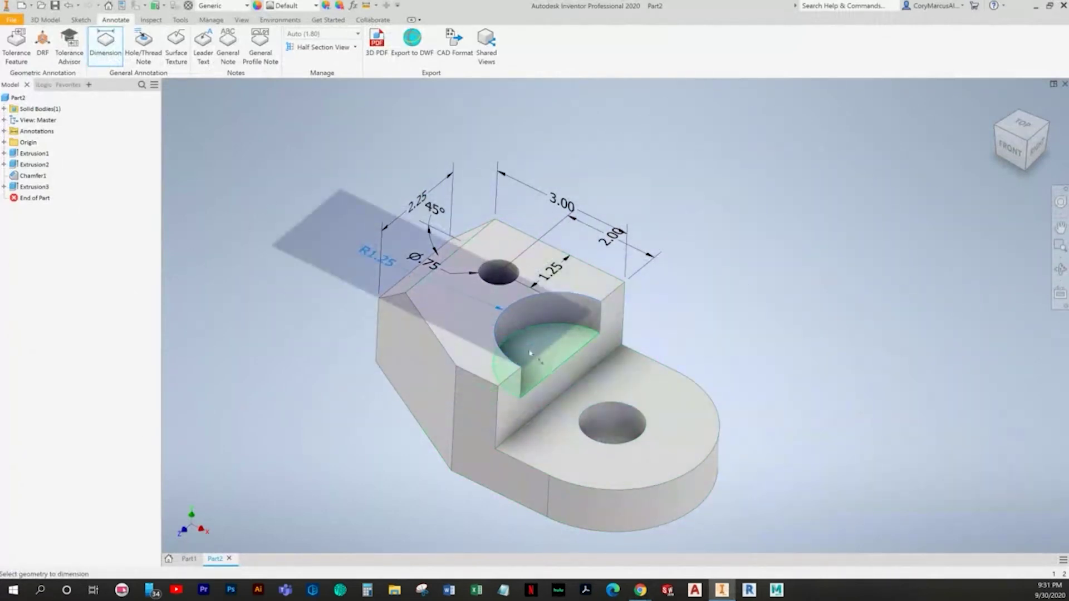
pyautogui.moveTo(566, 349)
pyautogui.keyDown('shift'); pyautogui.mouseDown(button='middle')
pyautogui.moveTo(649, 332)
pyautogui.moveTo(582, 361)
pyautogui.mouseUp(button='middle'); pyautogui.keyUp('shift')
pyautogui.click(560, 354)
pyautogui.press('Return')
# Step: Check the drawing and add a 3D dimension from the raised block's rear corner edge to the start of the lower tab's rounded end
pyautogui.keyDown('shift'); pyautogui.moveTo(619, 358); pyautogui.dragTo(578, 371, button='middle'); pyautogui.keyUp('shift')
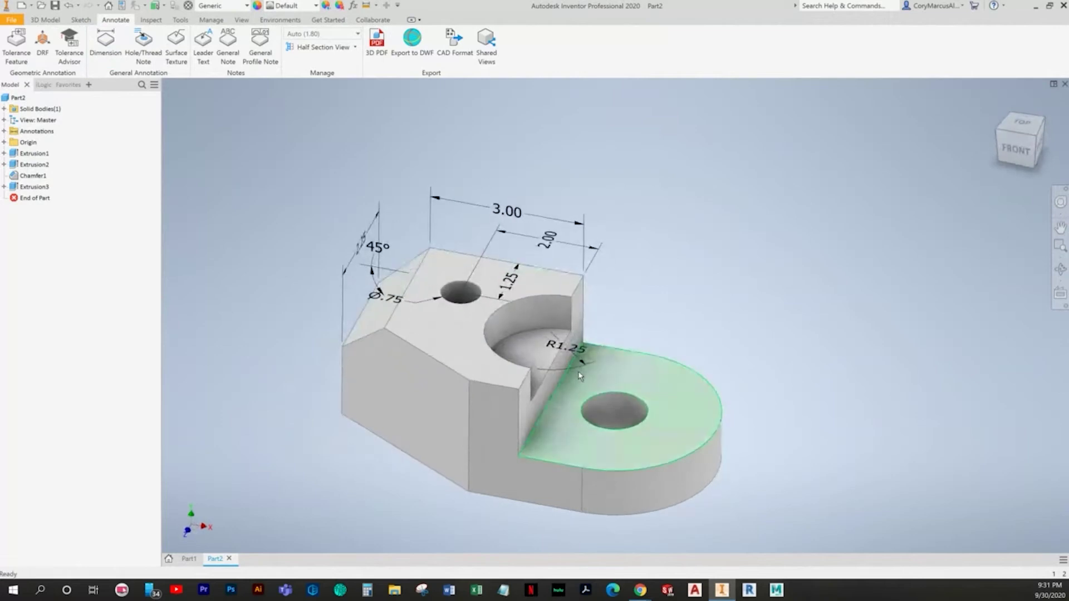
pyautogui.hotkey('alt', 'Tab')
pyautogui.hotkey('alt', 'Tab')
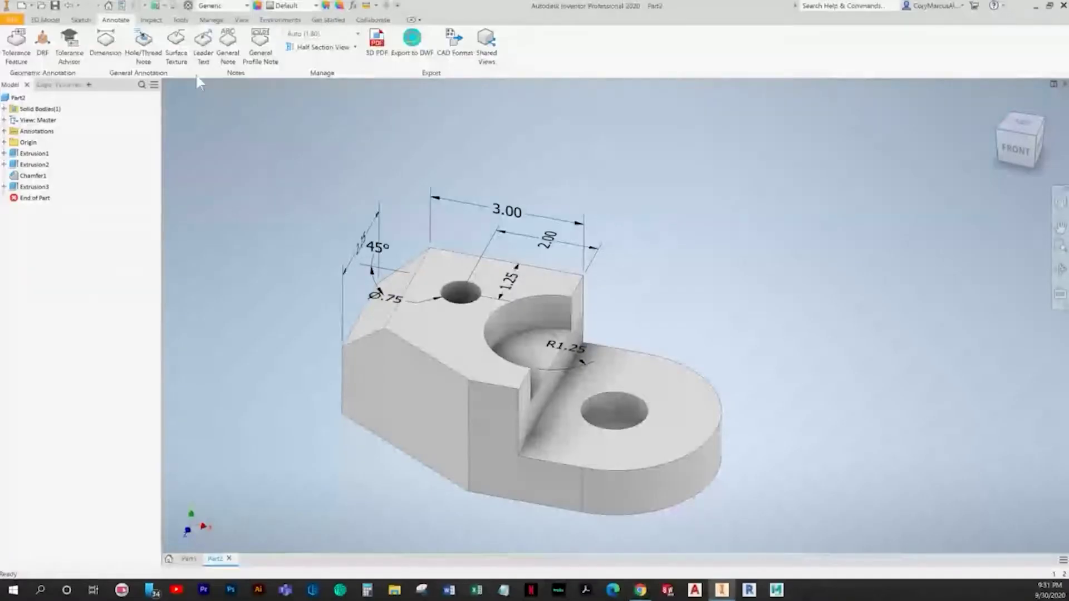
pyautogui.click(106, 44)
pyautogui.keyDown('shift'); pyautogui.moveTo(740, 389); pyautogui.dragTo(755, 433, button='middle'); pyautogui.keyUp('shift')
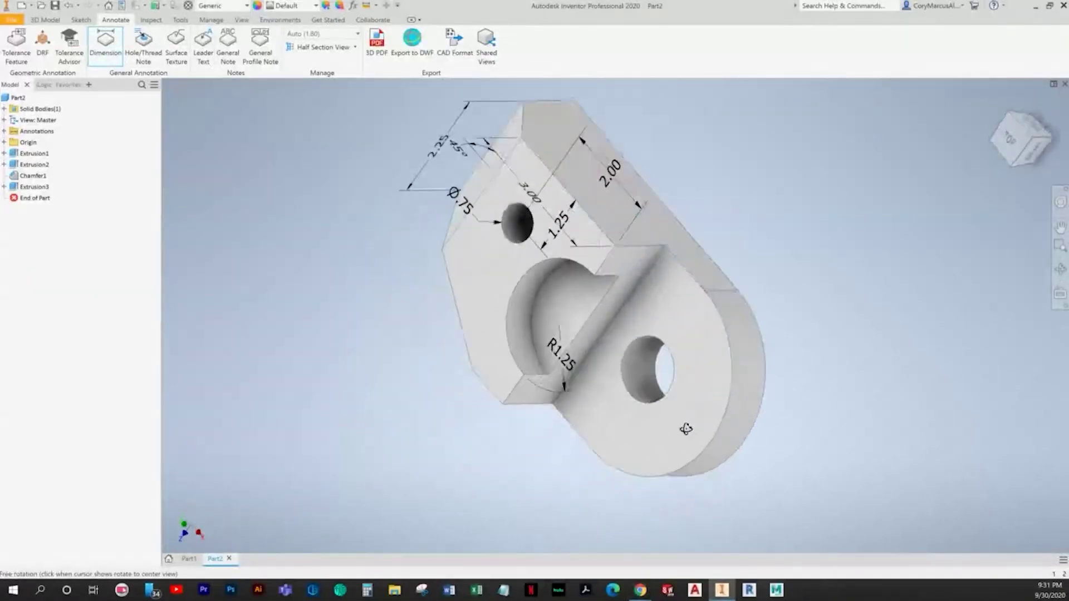
pyautogui.click(653, 251)
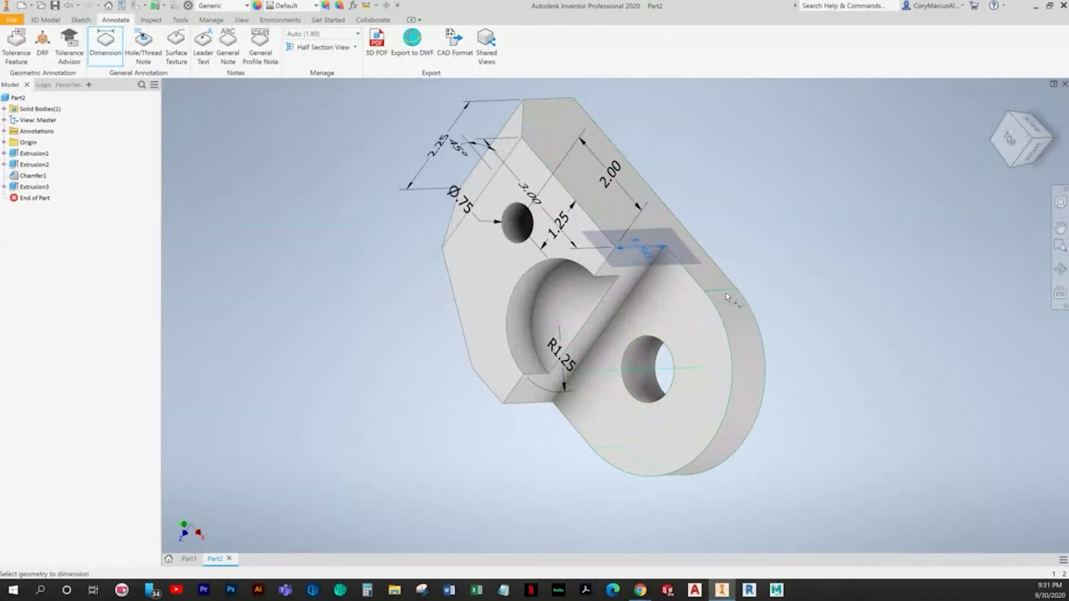
pyautogui.keyDown('shift'); pyautogui.moveTo(717, 289); pyautogui.dragTo(797, 262, button='middle'); pyautogui.keyUp('shift')
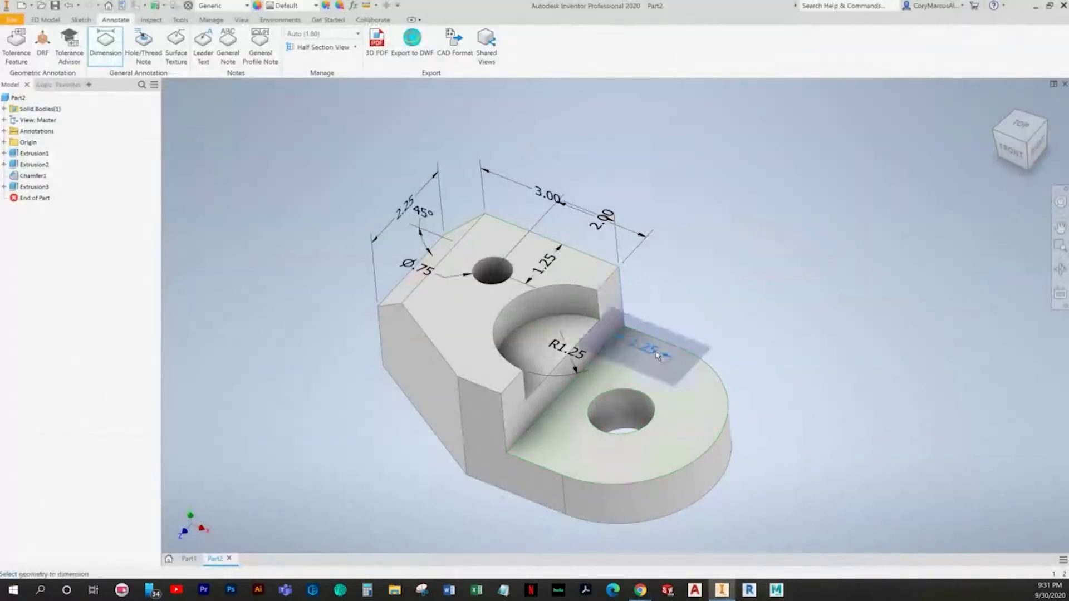
pyautogui.click(723, 340)
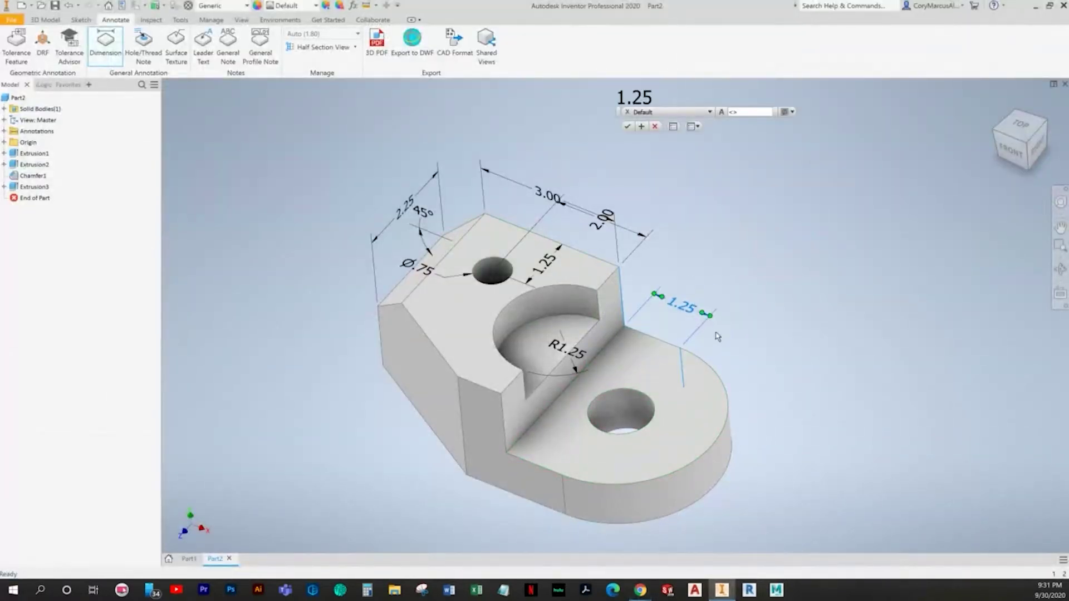
pyautogui.press('Return')
# Step: Add a 3D diameter dimension for the large hole in the lower tab, placing its text outside the rounded end
pyautogui.click(104, 55)
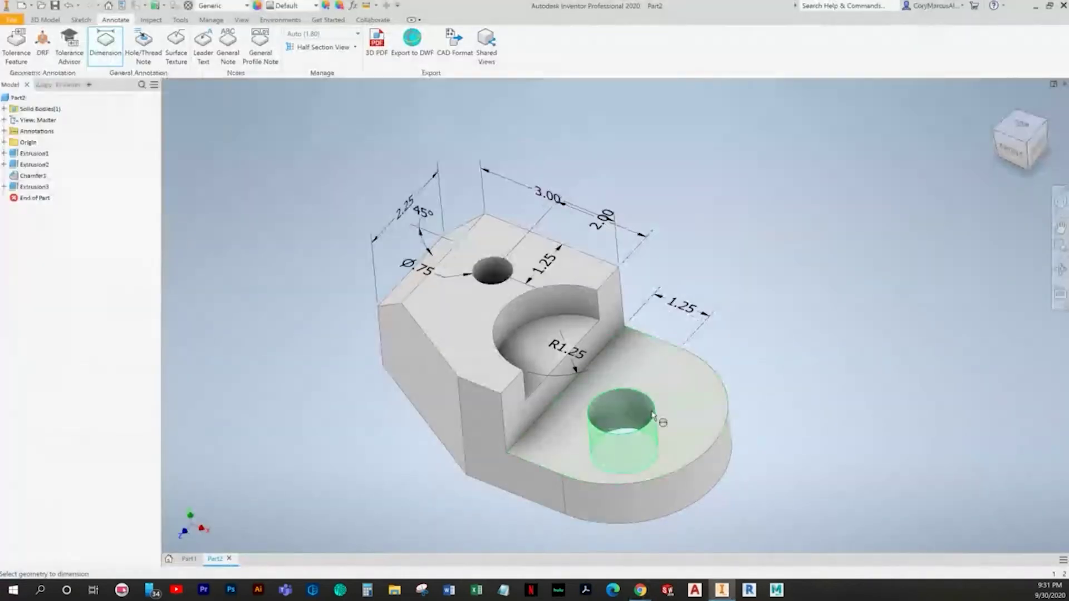
pyautogui.click(653, 415)
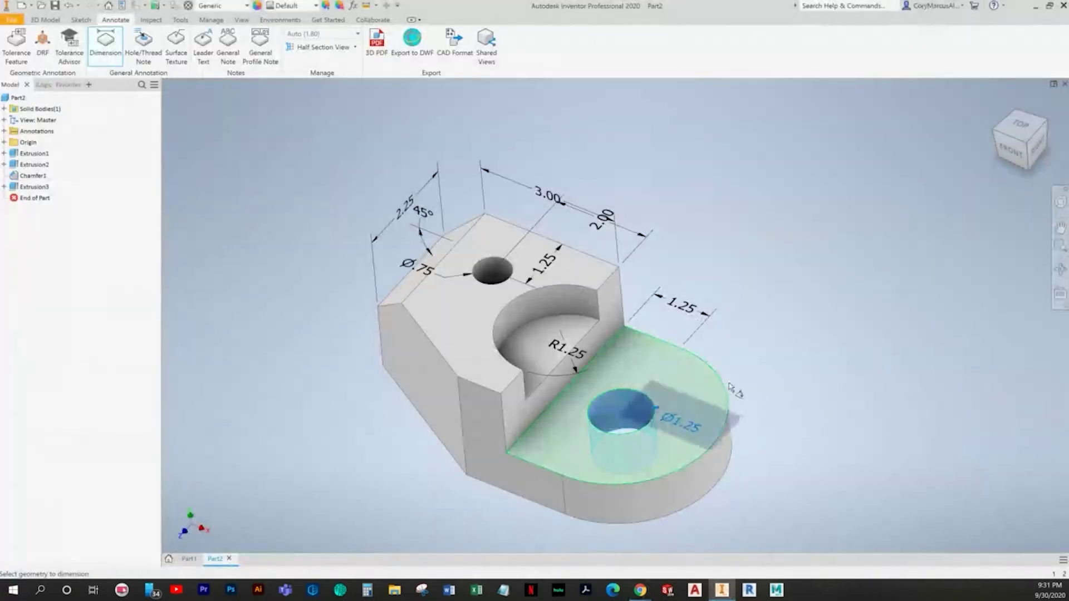
pyautogui.click(777, 384)
pyautogui.press('Return')
# Step: Add a 3D radius dimension for the lower tab's rounded end
pyautogui.press('d')
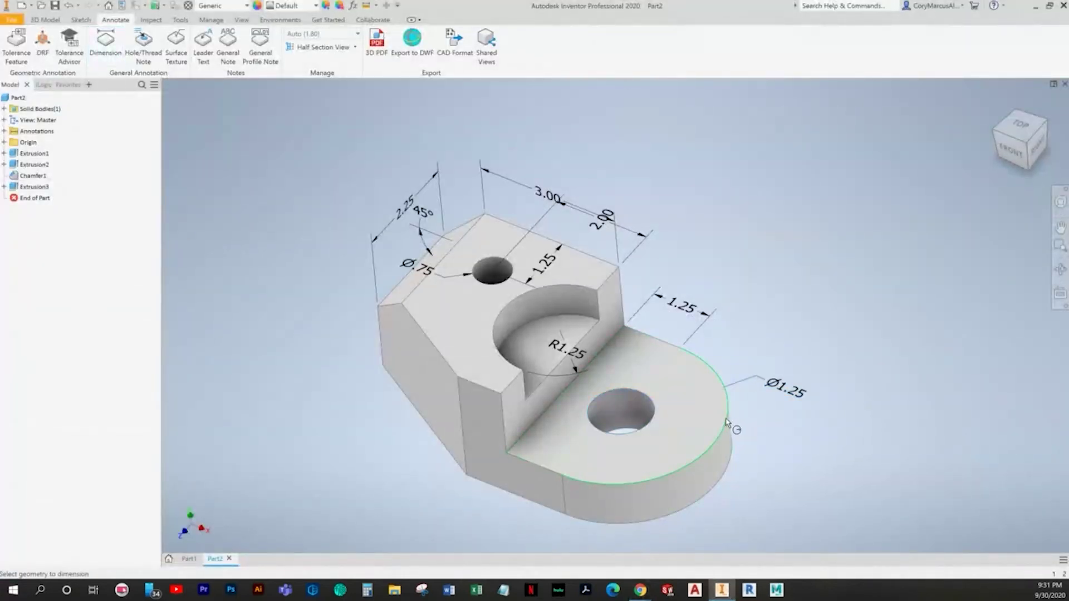
pyautogui.click(729, 424)
pyautogui.click(768, 426)
pyautogui.press('Return')
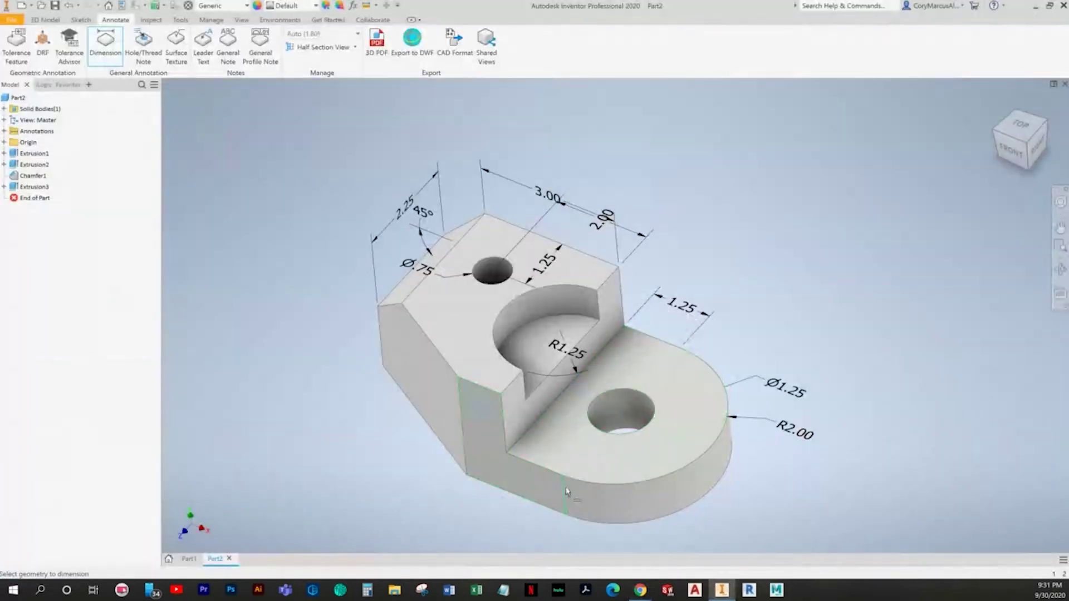
# Step: Try a 3D length dimension from the chamfered end to the front tangent edge of the rounded end, and delete it
pyautogui.click(566, 491)
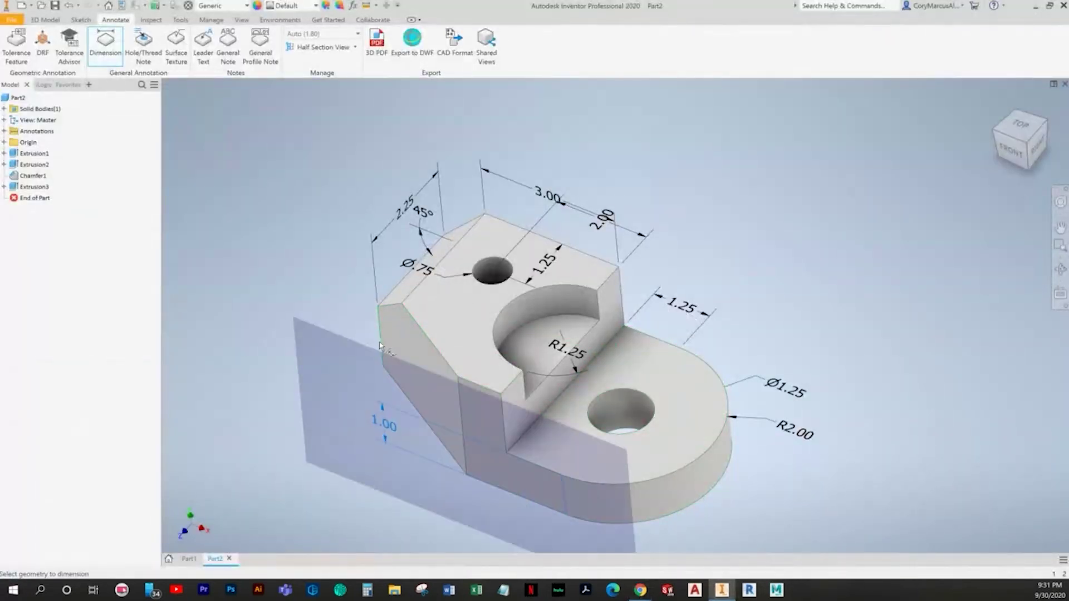
pyautogui.moveTo(379, 345); pyautogui.dragTo(439, 261, button='middle')
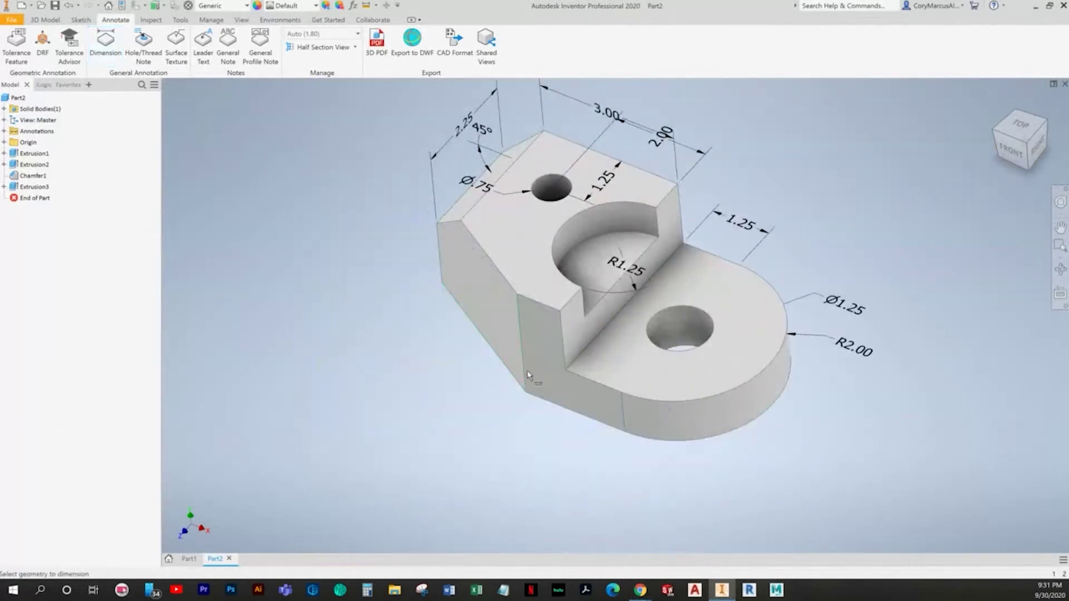
pyautogui.keyDown('shift'); pyautogui.moveTo(524, 304); pyautogui.dragTo(560, 301, button='middle'); pyautogui.keyUp('shift')
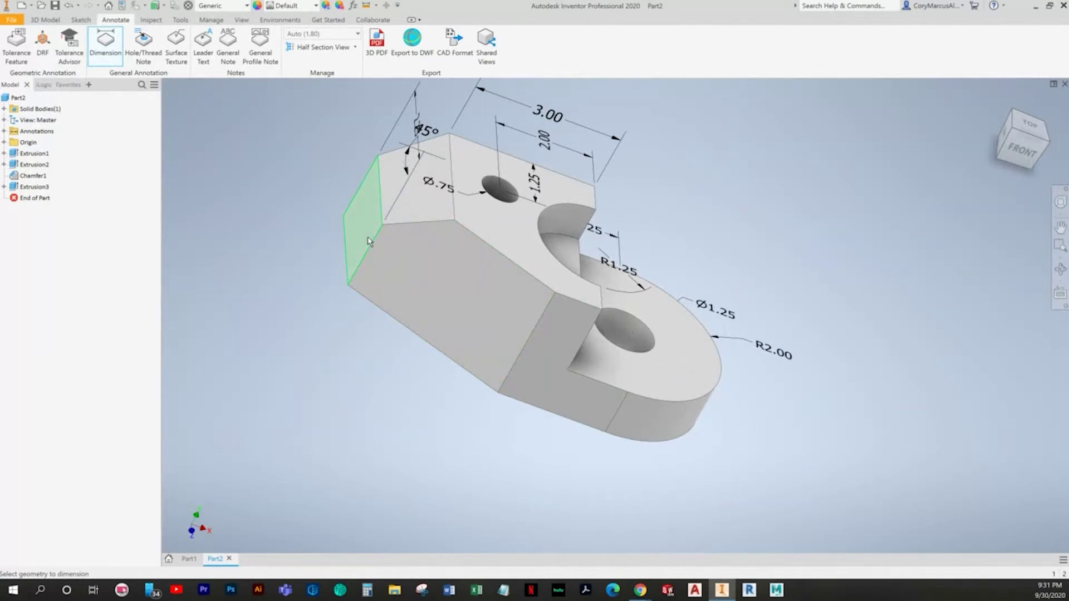
pyautogui.click(620, 406)
pyautogui.keyDown('shift'); pyautogui.moveTo(468, 385); pyautogui.dragTo(537, 472, button='middle'); pyautogui.keyUp('shift')
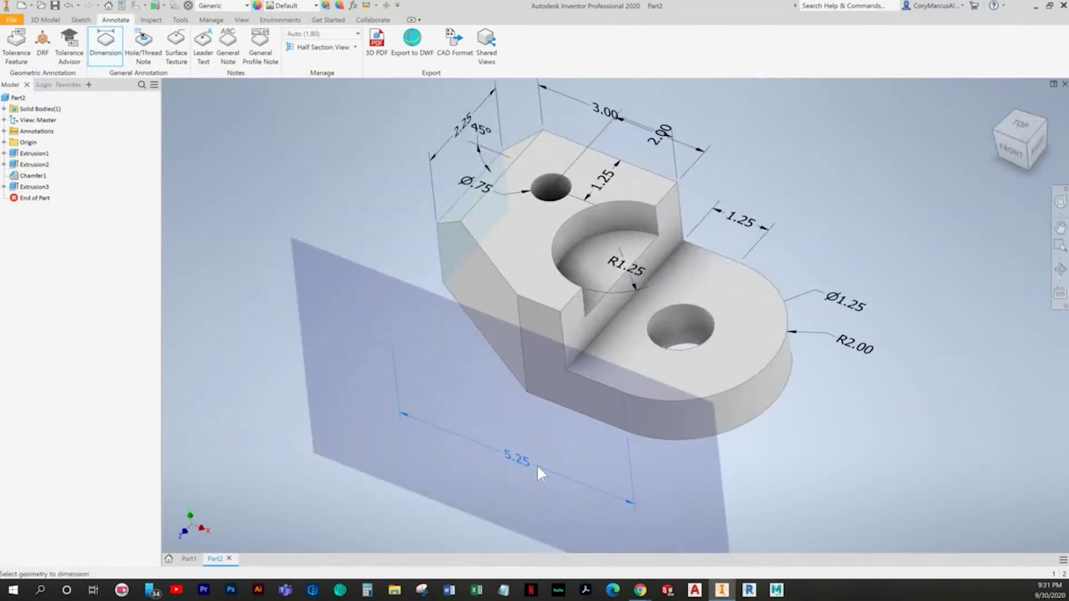
pyautogui.click(558, 440)
pyautogui.keyDown('shift'); pyautogui.moveTo(560, 439); pyautogui.dragTo(625, 404, button='middle'); pyautogui.keyUp('shift')
pyautogui.press('Return')
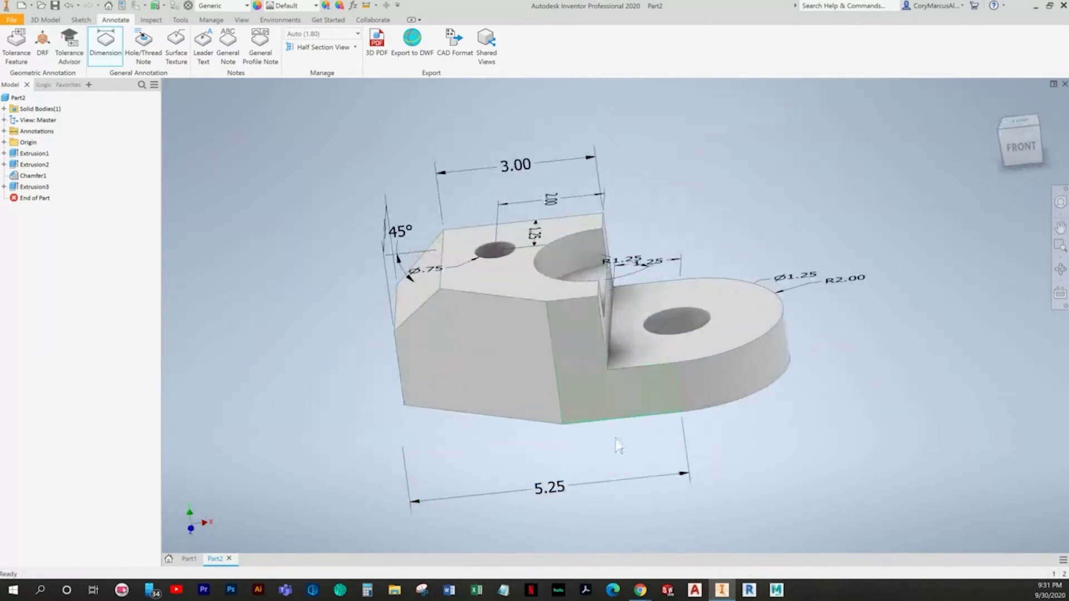
pyautogui.click(555, 489)
pyautogui.press('Delete')
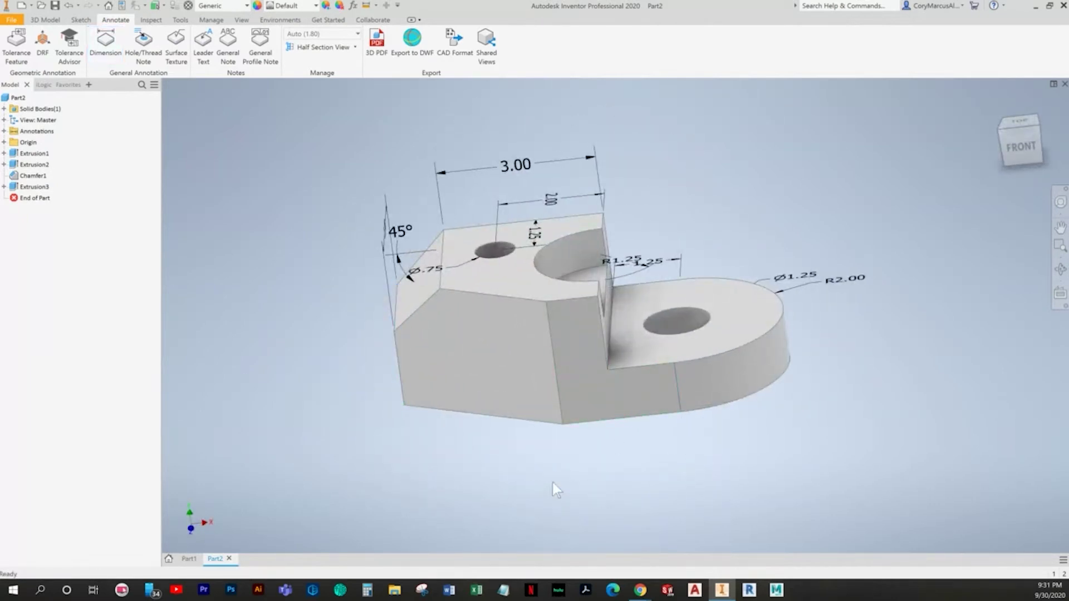
pyautogui.click(103, 55)
pyautogui.keyDown('shift'); pyautogui.moveTo(376, 276); pyautogui.dragTo(412, 287, button='middle'); pyautogui.keyUp('shift')
pyautogui.click(388, 360)
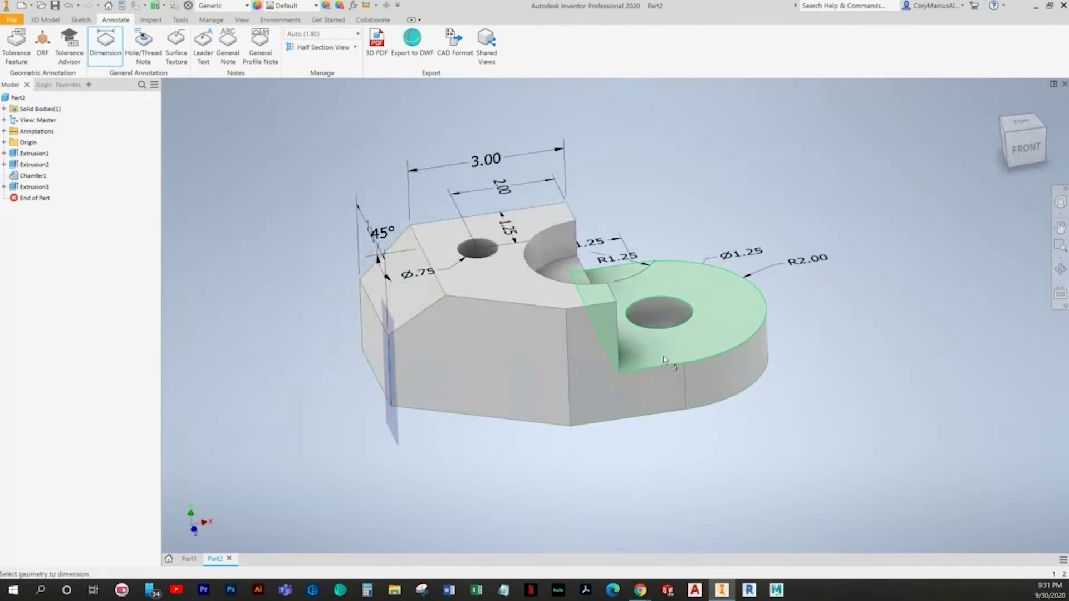
pyautogui.click(690, 320)
pyautogui.keyDown('shift'); pyautogui.moveTo(683, 384); pyautogui.dragTo(604, 470, button='middle'); pyautogui.keyUp('shift')
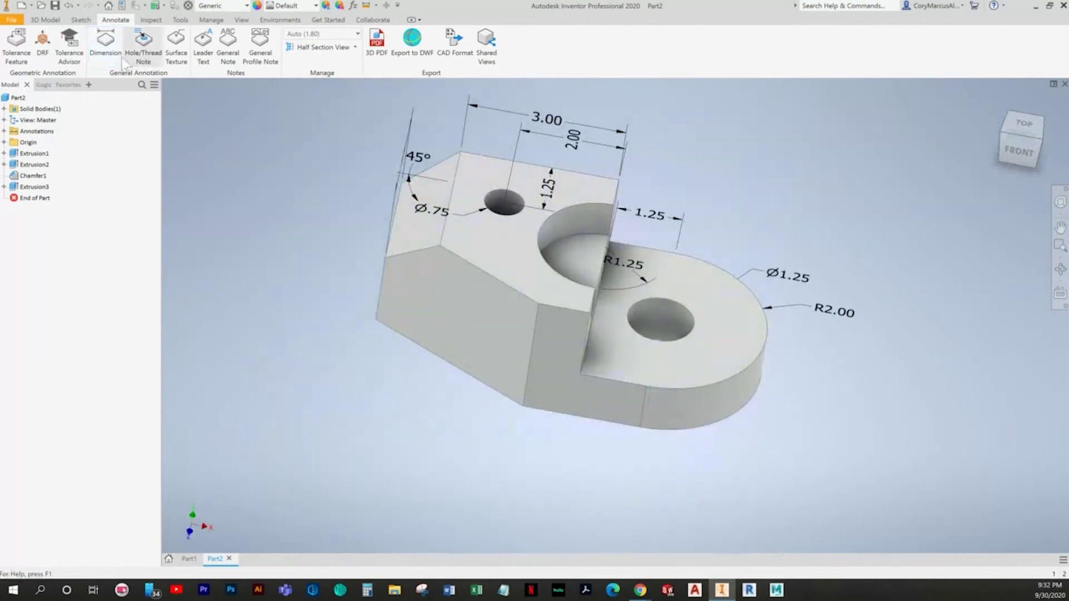
pyautogui.click(771, 344)
pyautogui.keyDown('shift'); pyautogui.moveTo(466, 353); pyautogui.dragTo(499, 341, button='middle'); pyautogui.keyUp('shift')
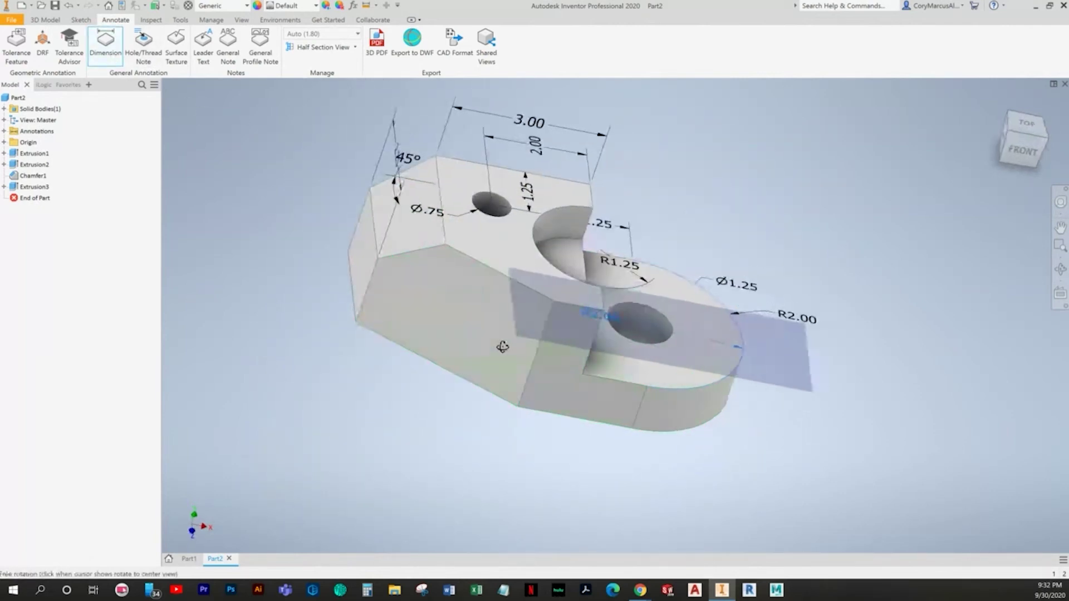
pyautogui.click(364, 300)
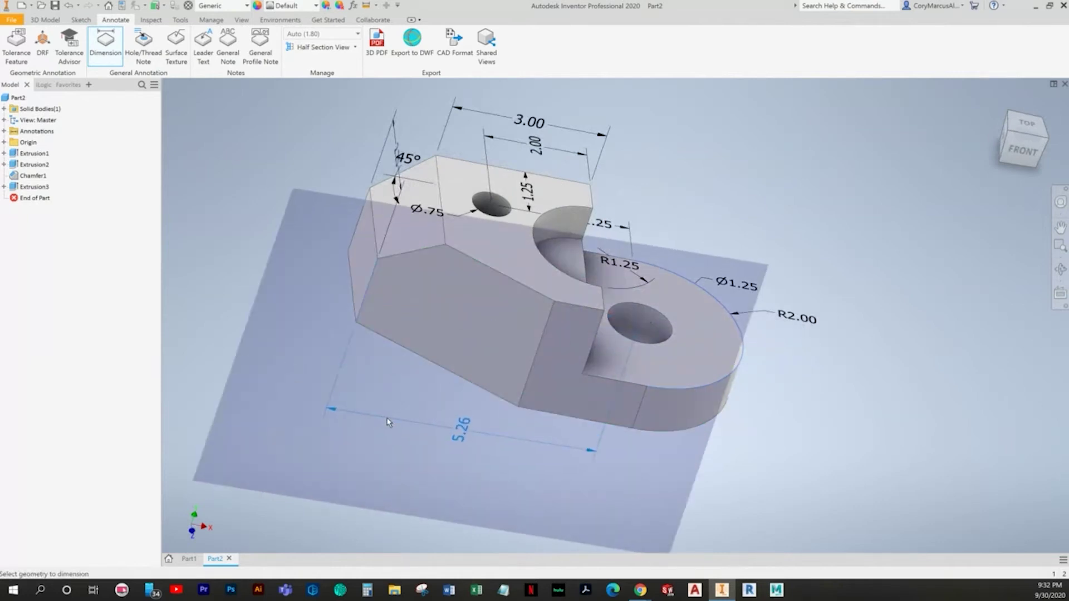
pyautogui.press('Escape')
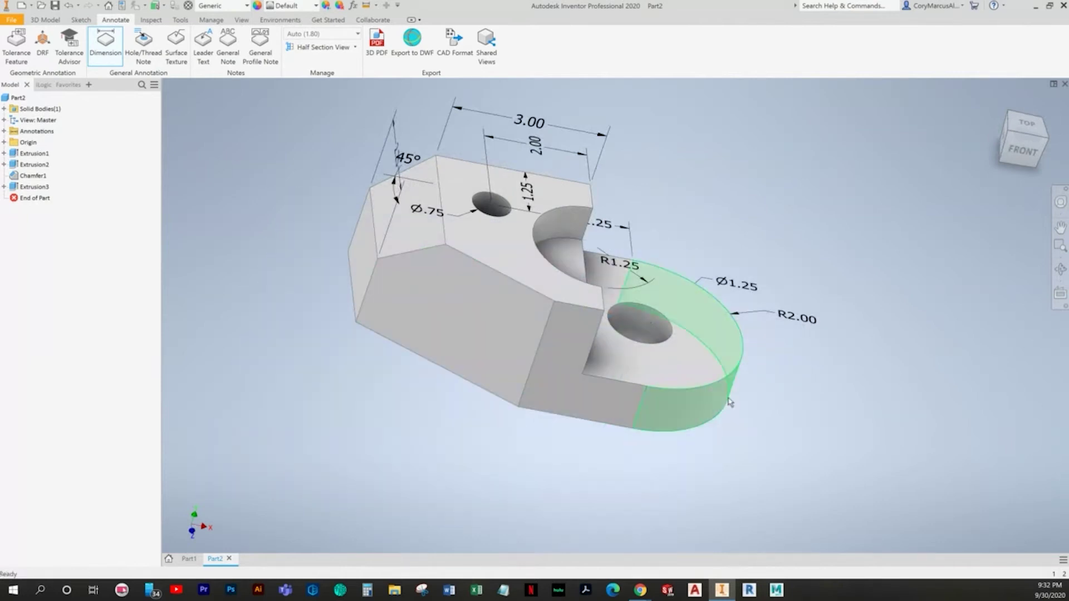
# Step: Add a 3D length dimension from the block's chamfered end face to the lower tab's rounded end, placing it below the front side
pyautogui.click(745, 360)
pyautogui.click(364, 263)
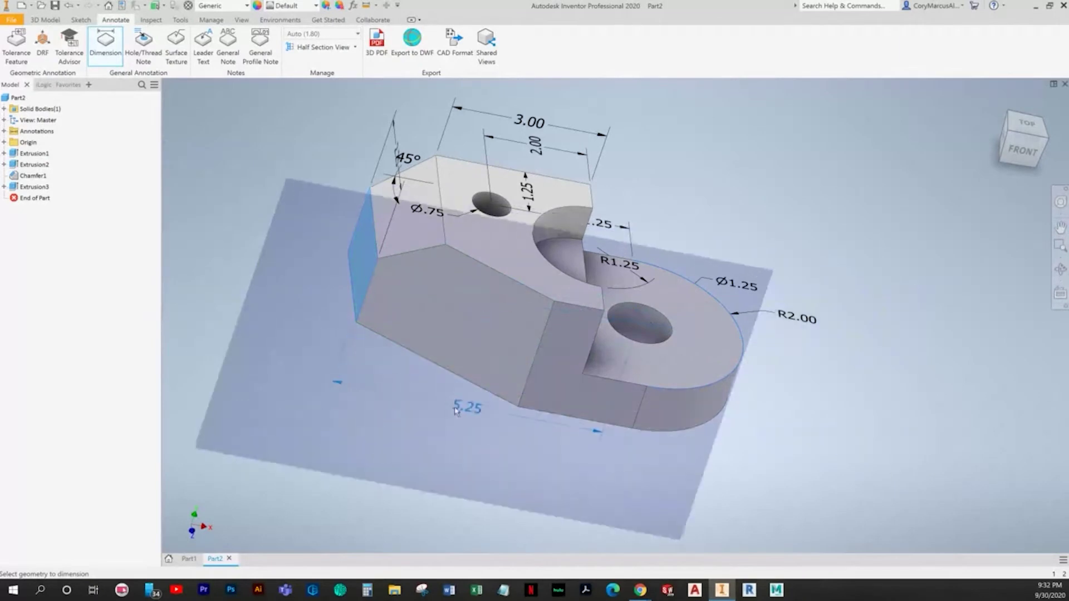
pyautogui.keyDown('shift'); pyautogui.moveTo(454, 440); pyautogui.dragTo(424, 444, button='middle'); pyautogui.keyUp('shift')
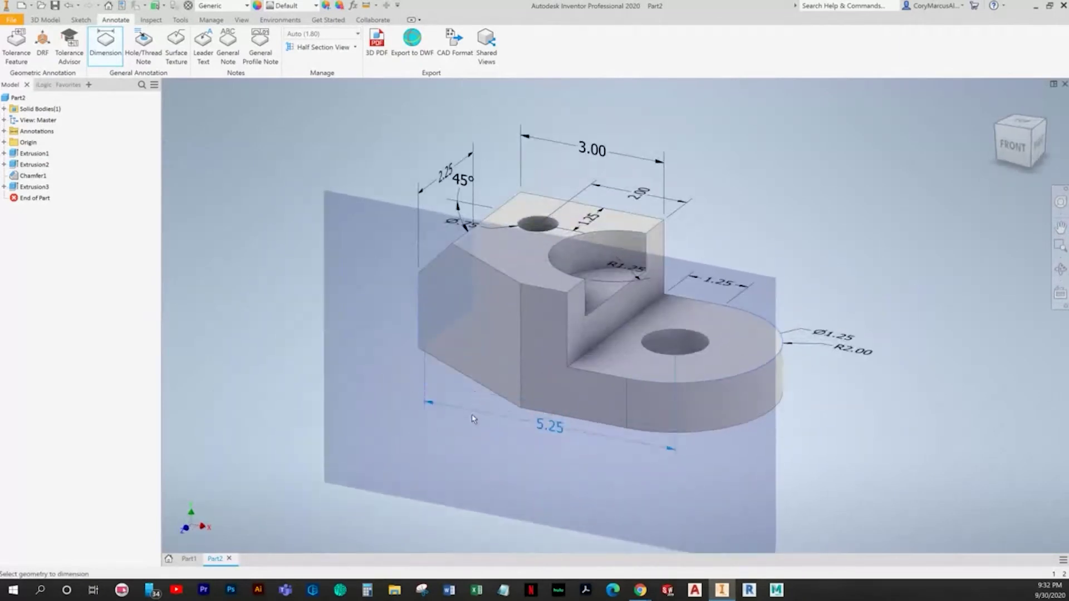
pyautogui.click(513, 422)
pyautogui.press('Return')
pyautogui.keyDown('shift'); pyautogui.moveTo(559, 442); pyautogui.dragTo(589, 427, button='middle'); pyautogui.keyUp('shift')
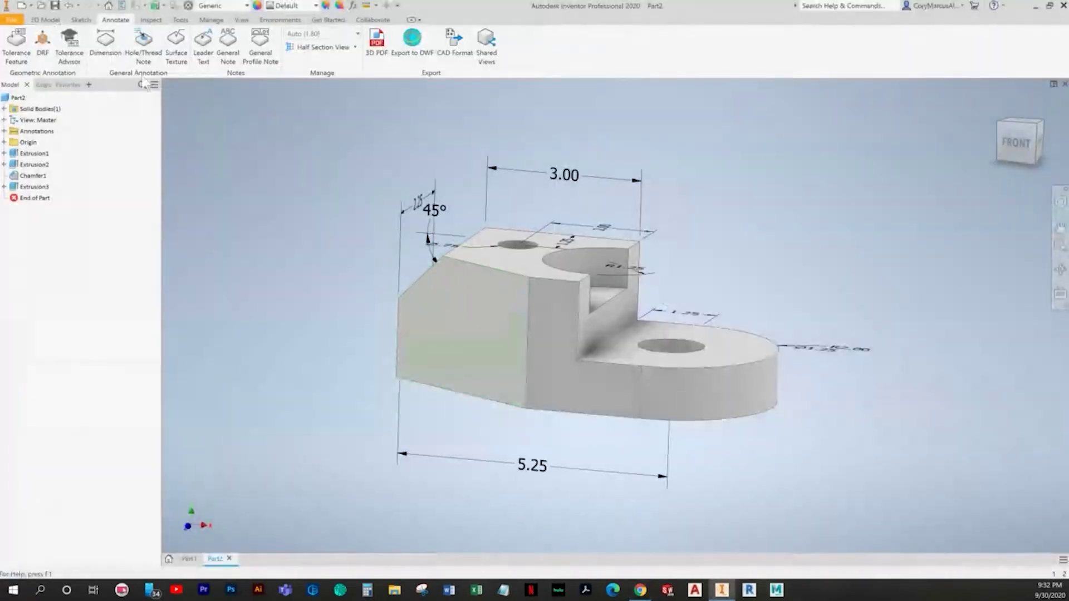
# Step: Add a 3D angle dimension between the slanted front face and the block's chamfered end face, placing it beside the lower corner
pyautogui.click(105, 42)
pyautogui.click(455, 351)
pyautogui.keyDown('shift'); pyautogui.moveTo(455, 351); pyautogui.dragTo(532, 393, button='middle'); pyautogui.keyUp('shift')
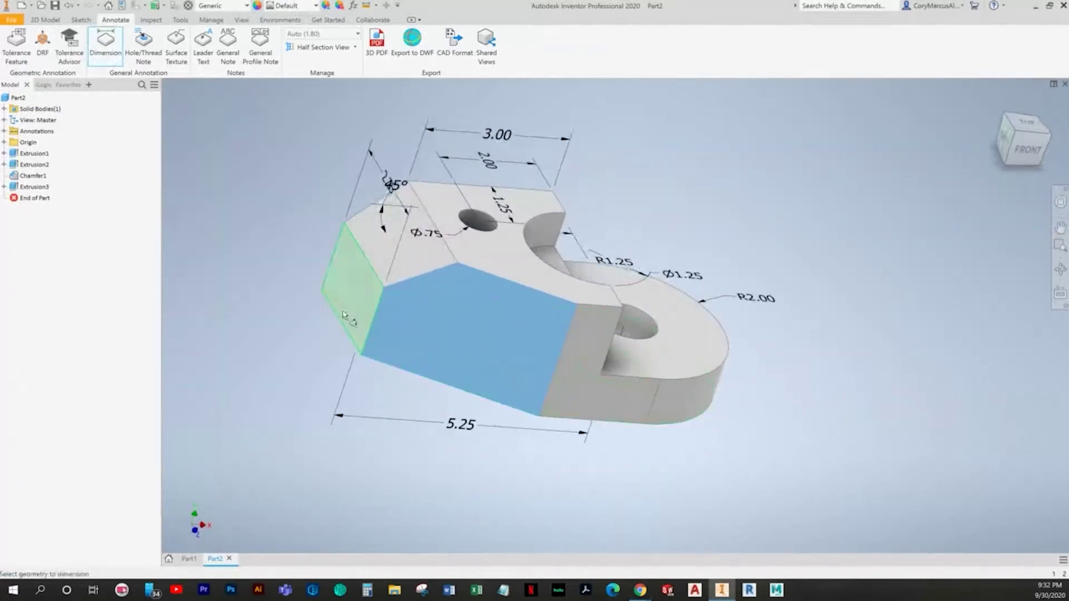
pyautogui.click(349, 319)
pyautogui.moveTo(427, 401)
pyautogui.keyDown('shift'); pyautogui.mouseDown(button='middle')
pyautogui.moveTo(346, 404)
pyautogui.moveTo(371, 384)
pyautogui.mouseUp(button='middle'); pyautogui.keyUp('shift')
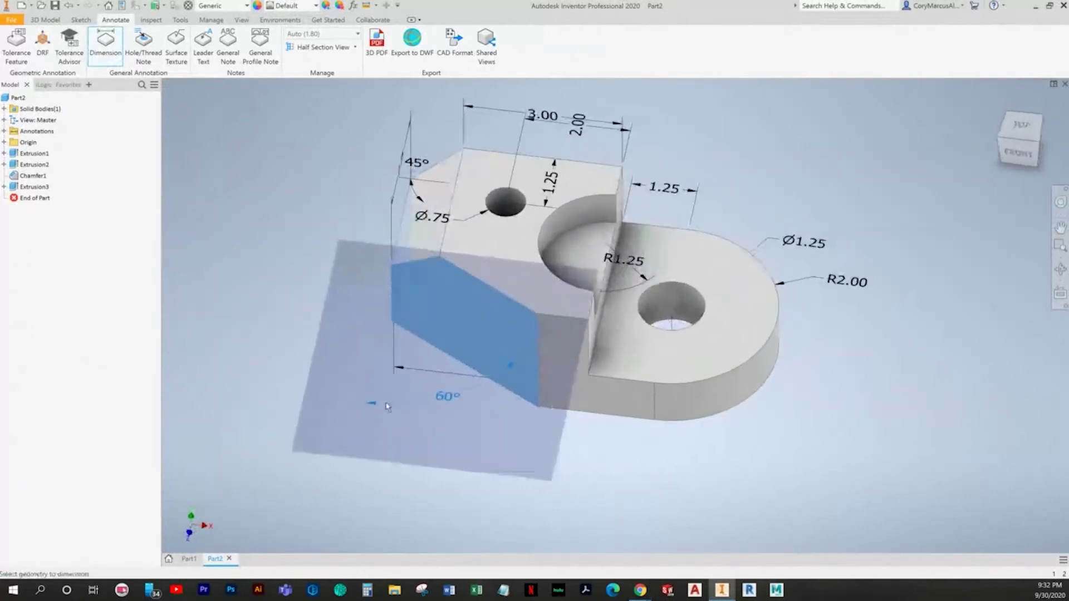
pyautogui.click(410, 381)
pyautogui.press('Return')
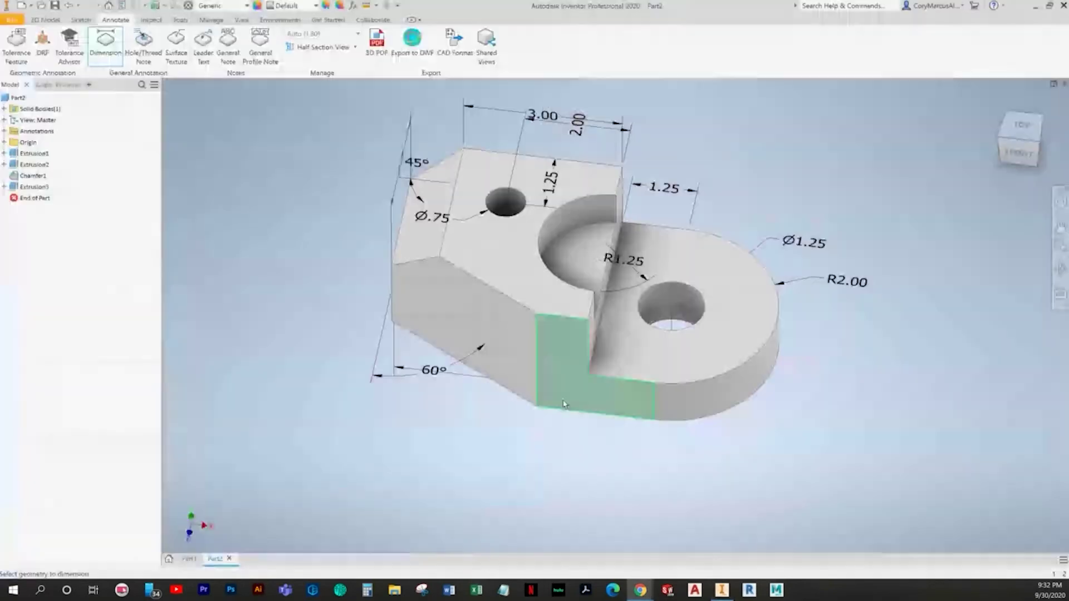
# Step: Try a 3D height dimension between the block's top and bottom faces, move it beside the slanted face, and delete it
pyautogui.keyDown('shift'); pyautogui.moveTo(516, 433); pyautogui.dragTo(549, 397, button='middle'); pyautogui.keyUp('shift')
pyautogui.click(546, 288)
pyautogui.keyDown('shift'); pyautogui.moveTo(546, 288); pyautogui.dragTo(567, 365, button='middle'); pyautogui.keyUp('shift')
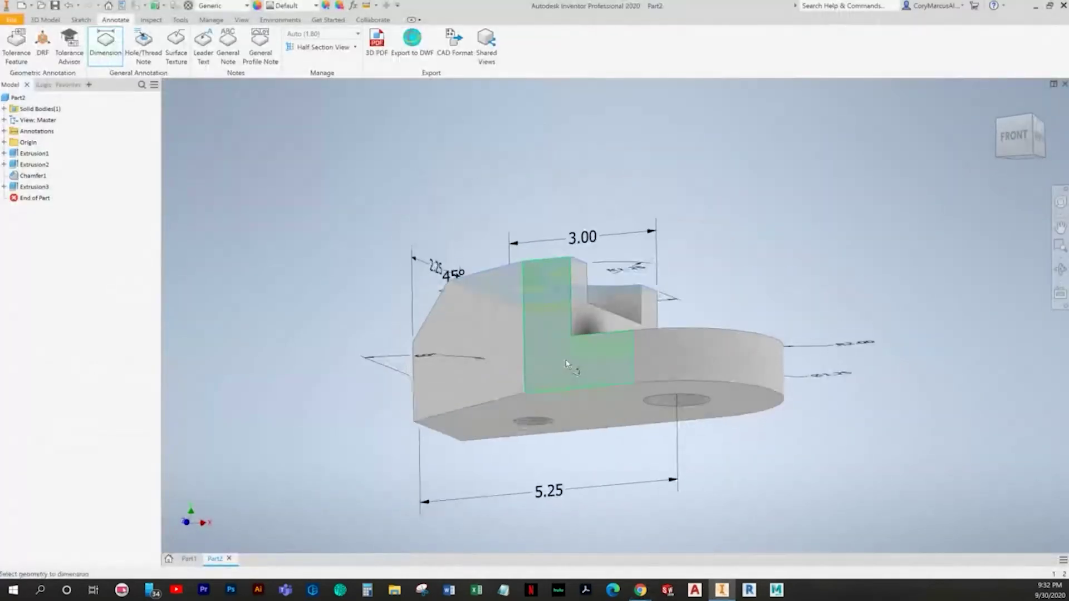
pyautogui.click(552, 408)
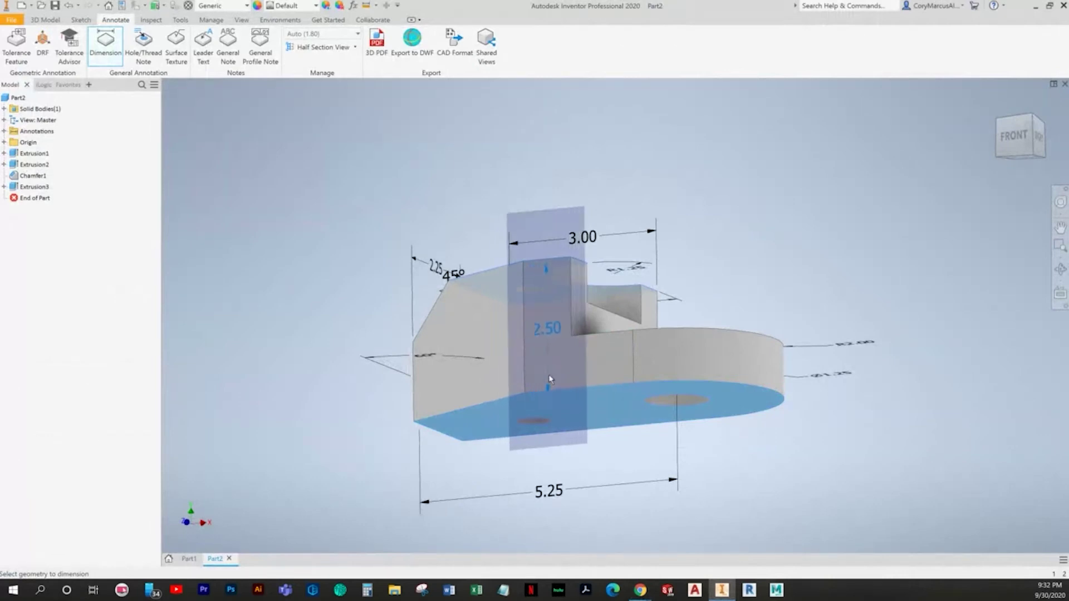
pyautogui.press('Escape')
pyautogui.keyDown('shift'); pyautogui.moveTo(556, 419); pyautogui.dragTo(468, 333, button='middle'); pyautogui.keyUp('shift')
pyautogui.click(550, 316)
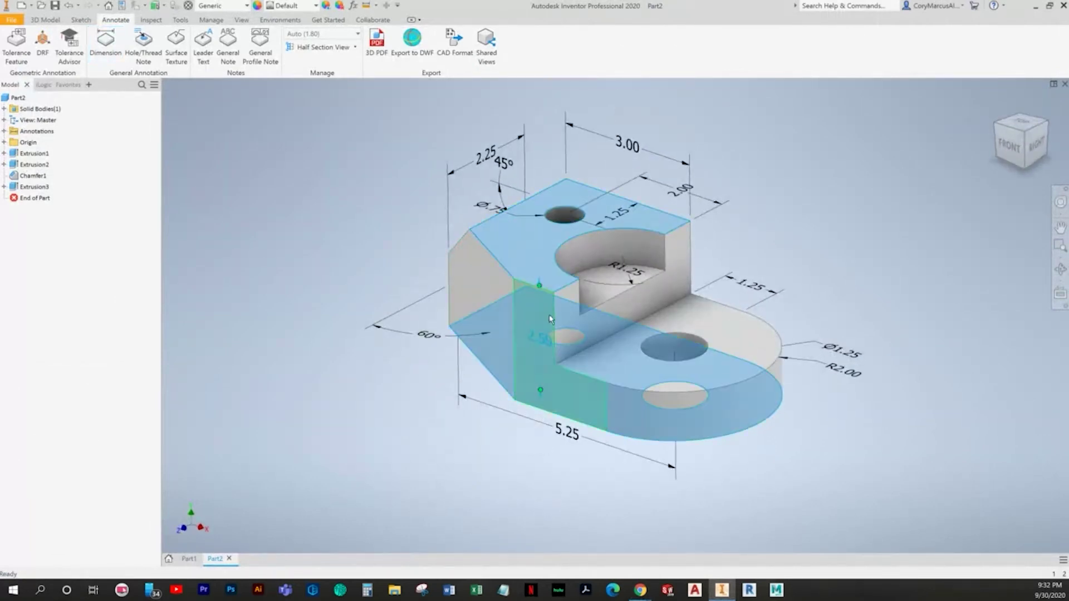
pyautogui.click(541, 345)
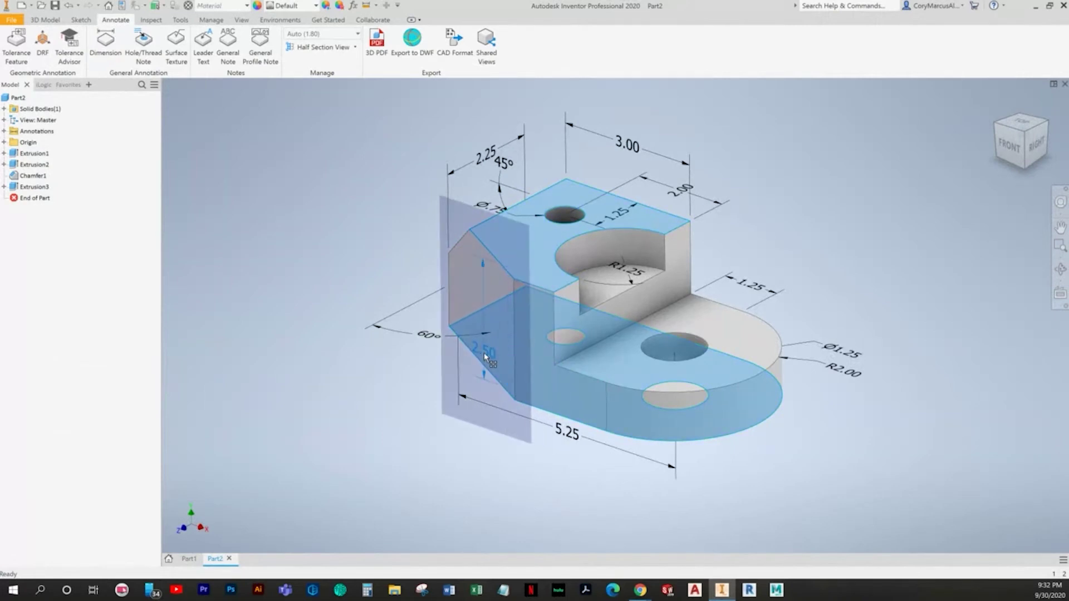
pyautogui.click(482, 347)
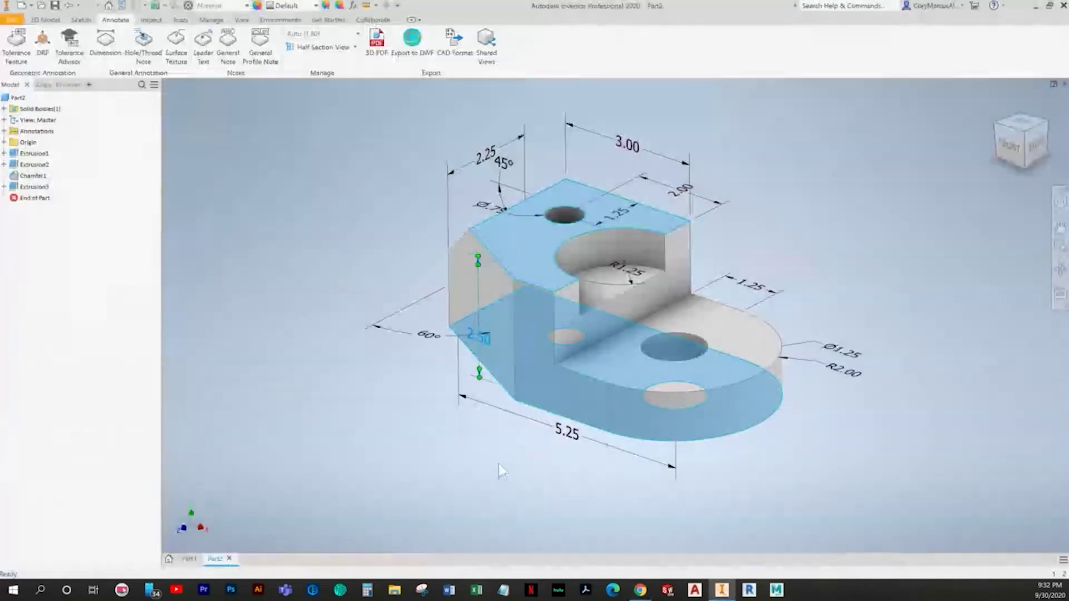
pyautogui.click(499, 464)
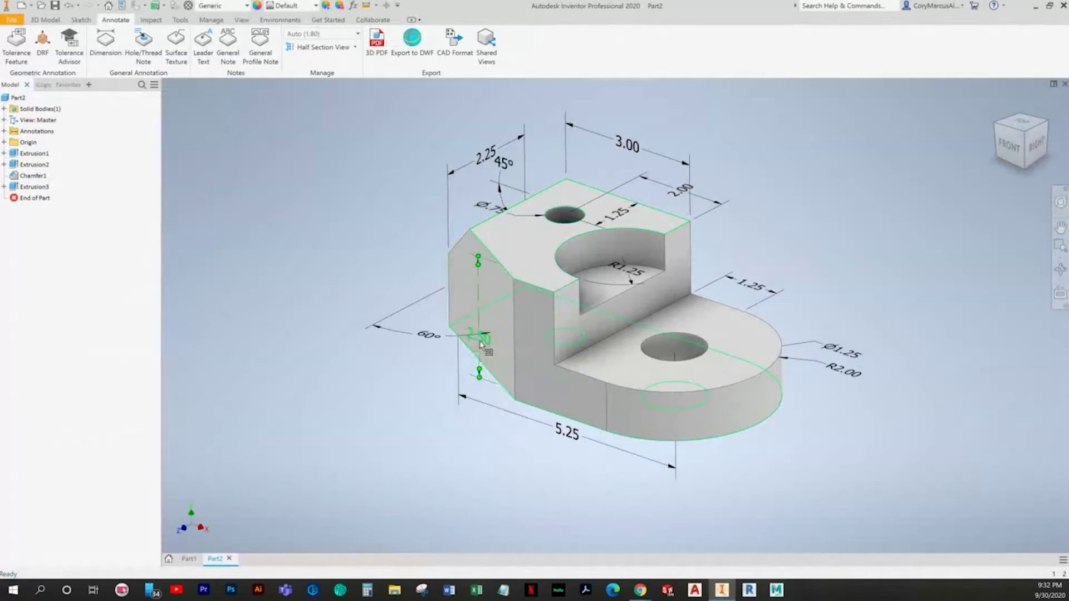
pyautogui.keyDown('shift'); pyautogui.moveTo(483, 346); pyautogui.dragTo(494, 322, button='middle'); pyautogui.keyUp('shift')
pyautogui.click(481, 273)
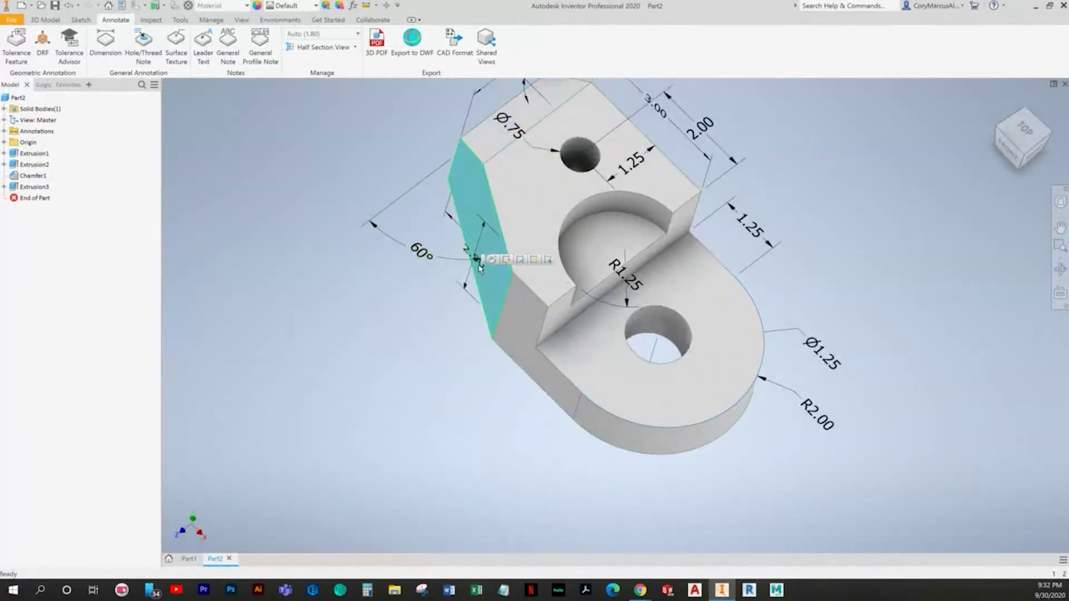
pyautogui.click(467, 284)
pyautogui.press('Delete')
# Step: Add a 3D height dimension along the vertical edge where the slanted face meets the front face, placing it beside the slanted face
pyautogui.click(105, 45)
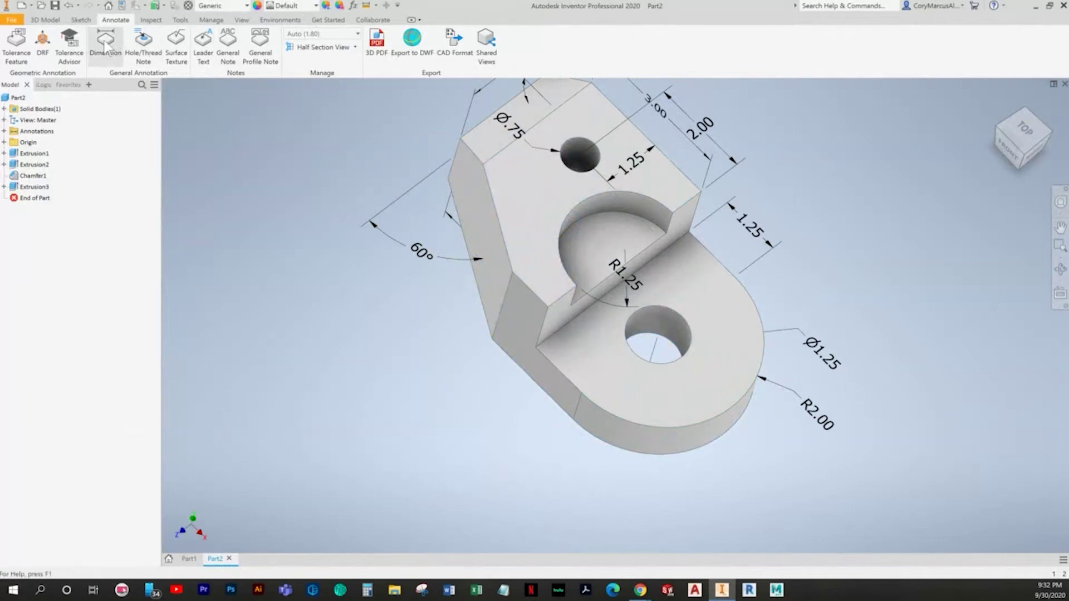
pyautogui.click(506, 297)
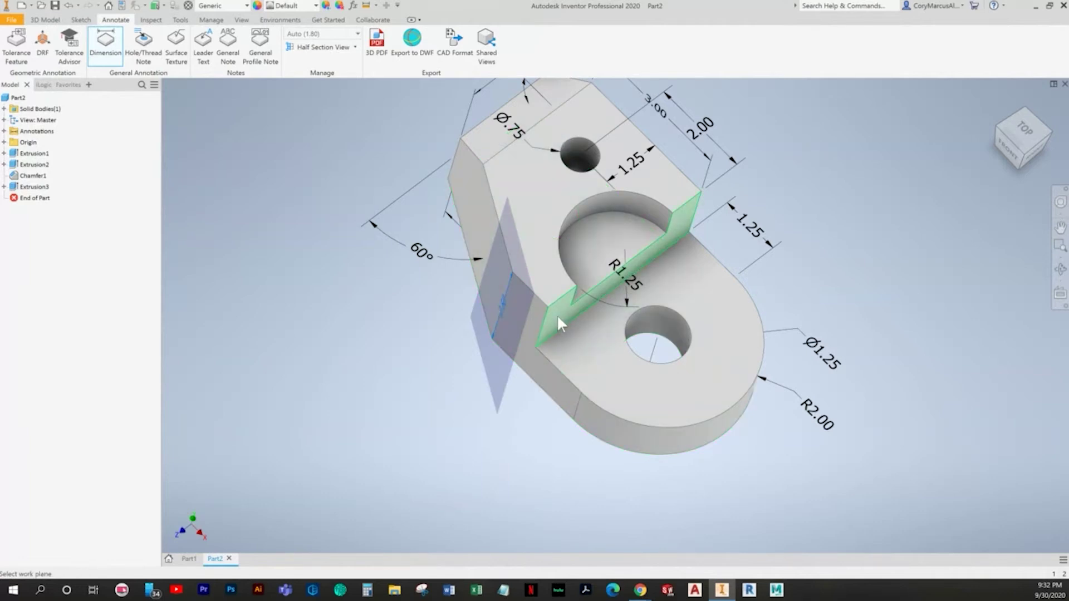
pyautogui.press('Escape')
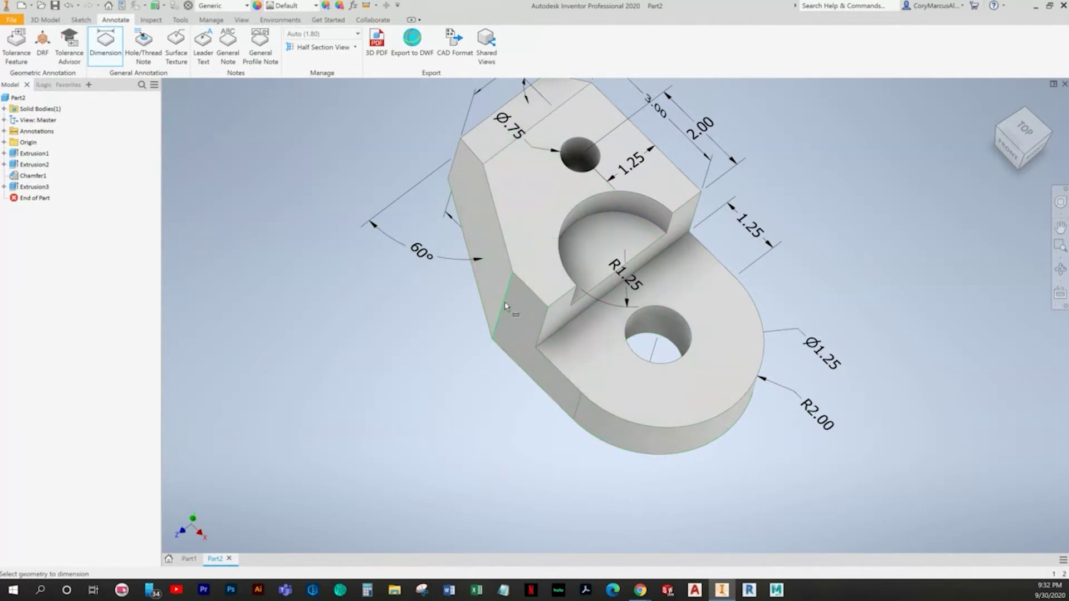
pyautogui.click(506, 306)
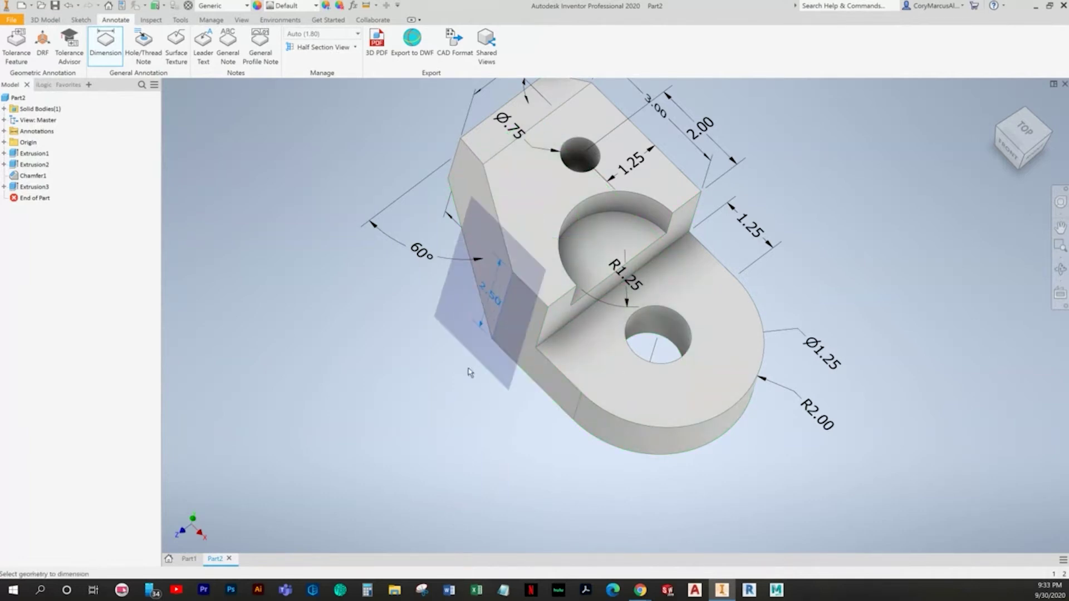
pyautogui.click(454, 339)
pyautogui.press('Return')
pyautogui.keyDown('shift'); pyautogui.moveTo(499, 356); pyautogui.dragTo(484, 335, button='middle'); pyautogui.keyUp('shift')
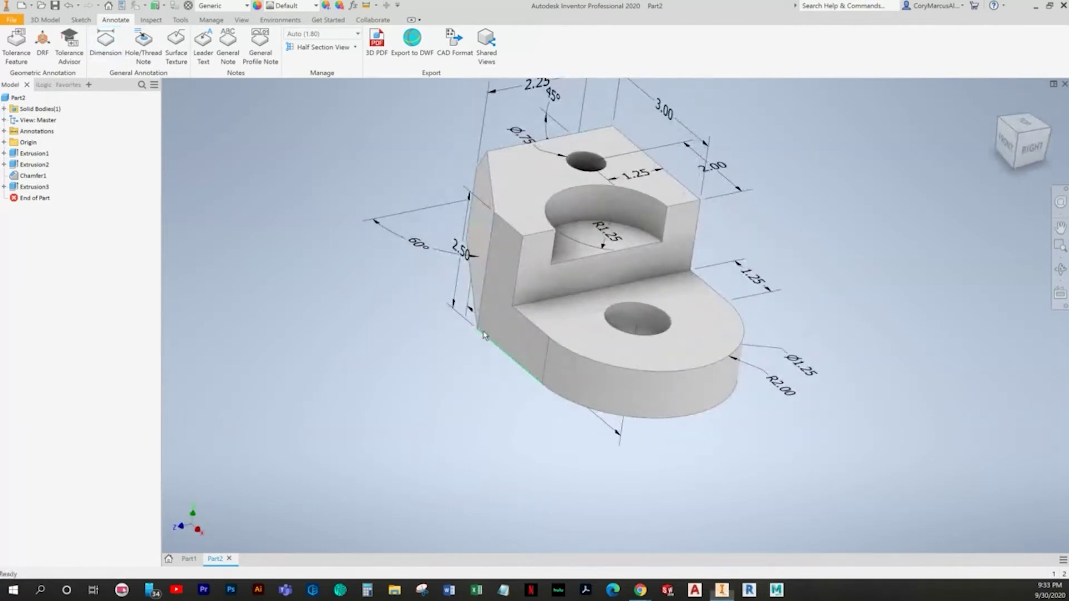
# Step: Check the textbook drawing and add a 3D height dimension for the raised block's rear vertical edge above the lower tab
pyautogui.hotkey('alt', 'Tab')
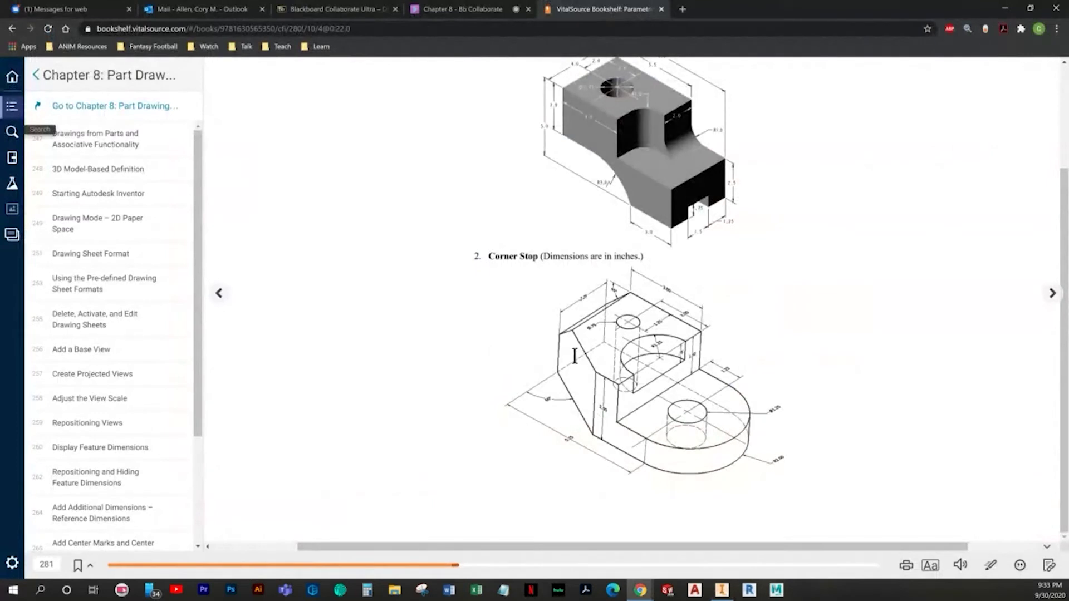
pyautogui.hotkey('alt', 'Tab')
pyautogui.keyDown('shift'); pyautogui.moveTo(733, 387); pyautogui.dragTo(788, 378, button='middle'); pyautogui.keyUp('shift')
pyautogui.press('F6')
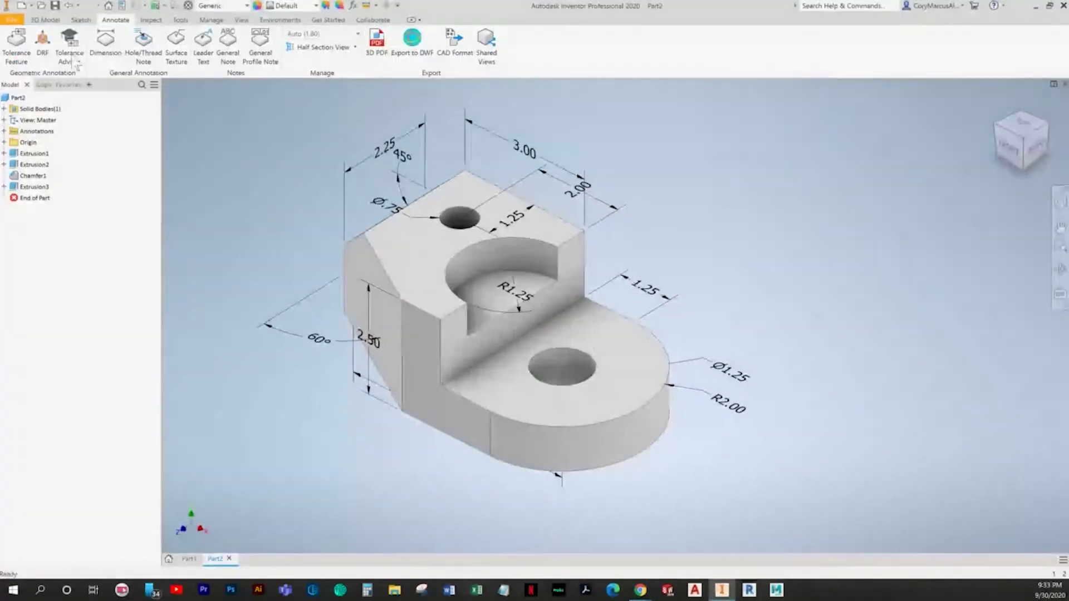
pyautogui.click(103, 43)
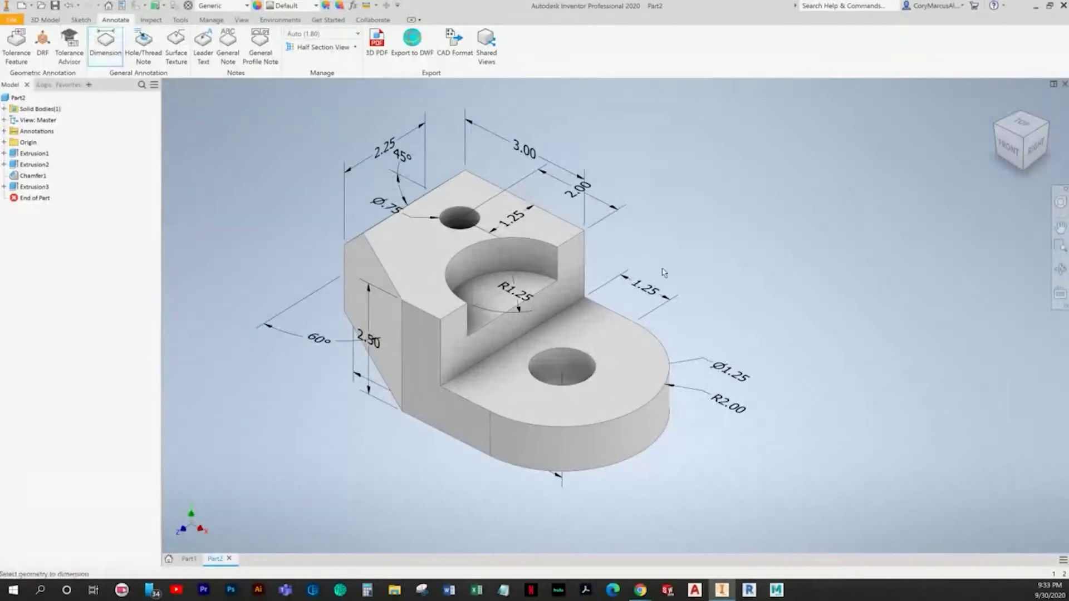
pyautogui.click(588, 247)
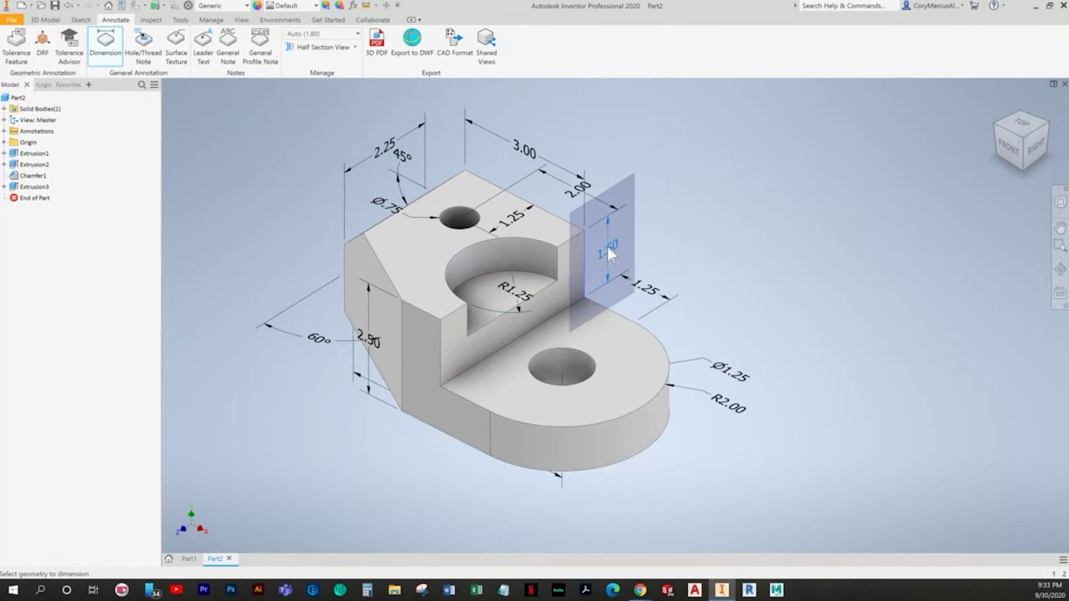
pyautogui.click(617, 244)
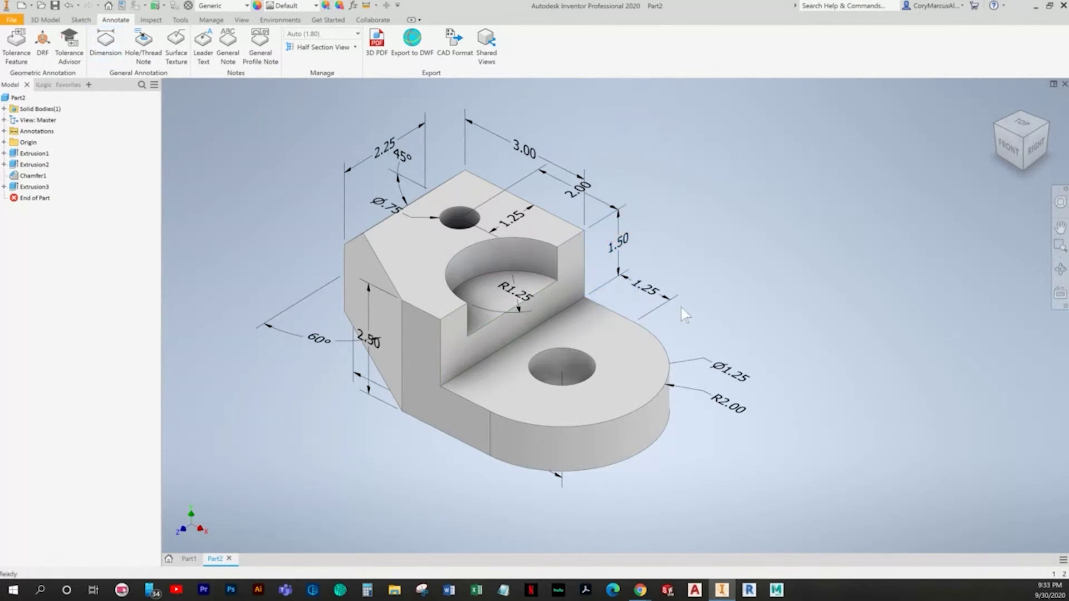
# Step: Check the drawing again and add a 3D dimension for the semicircular recess's depth, placing it just outside the block
pyautogui.hotkey('alt', 'Tab')
pyautogui.hotkey('alt', 'Tab')
pyautogui.click(559, 264)
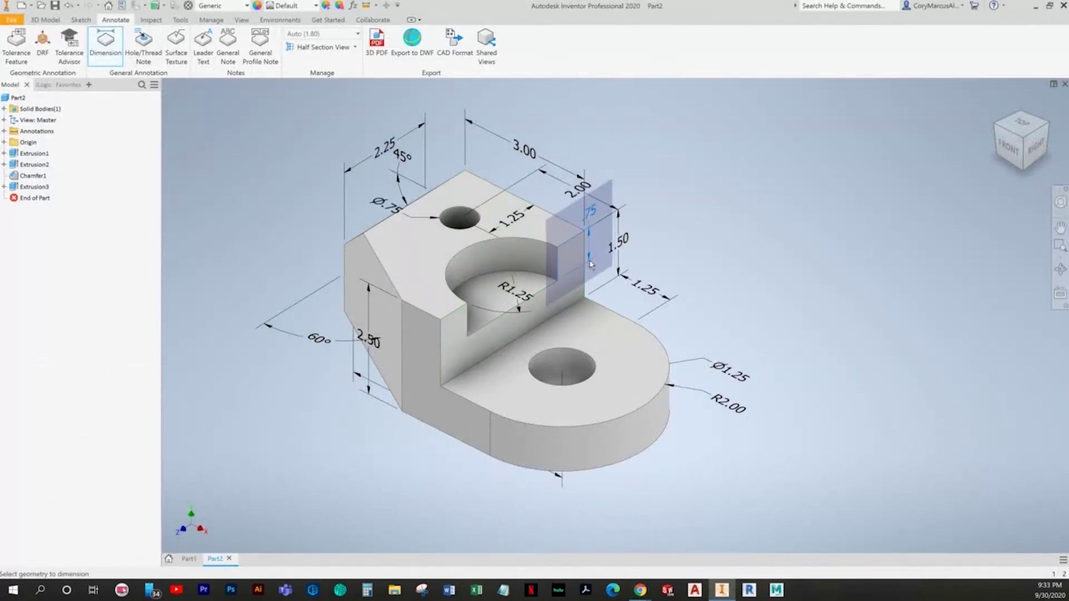
pyautogui.press('Escape')
# Step: Compare the annotated model with the Corner Stop drawing to check that every dimension is present
pyautogui.hotkey('alt', 'Tab')
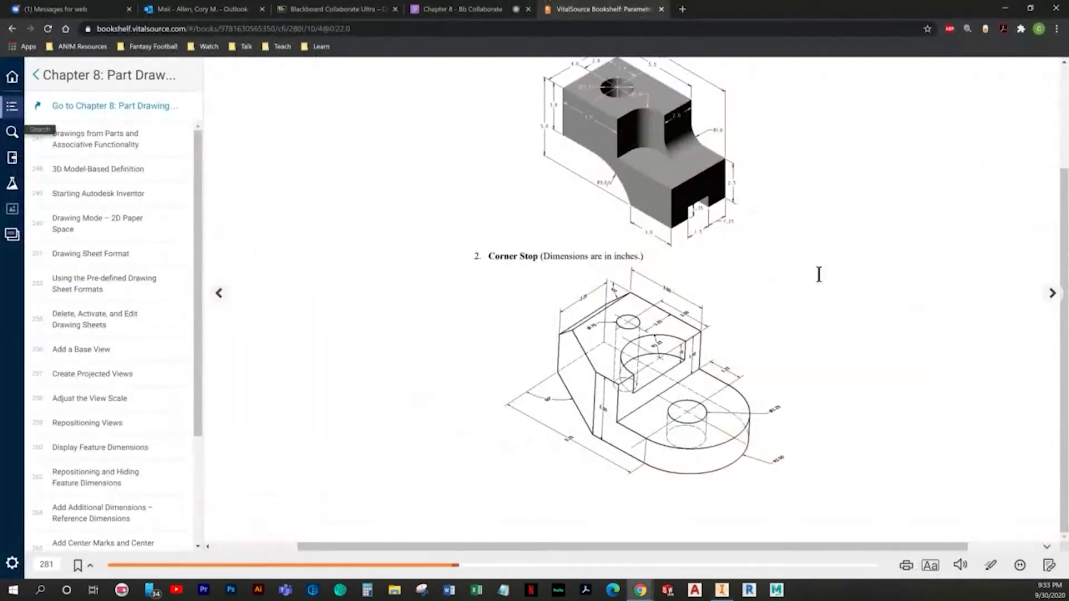
pyautogui.hotkey('alt', 'Tab')
pyautogui.hotkey('alt', 'Tab')
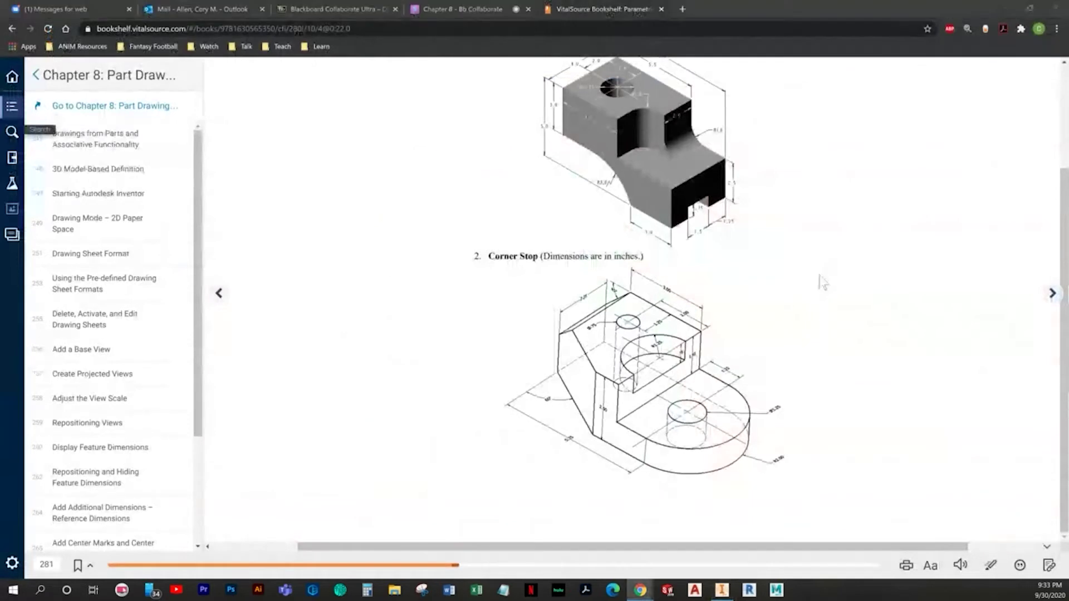
pyautogui.hotkey('alt', 'Tab')
pyautogui.hotkey('alt', 'Tab')
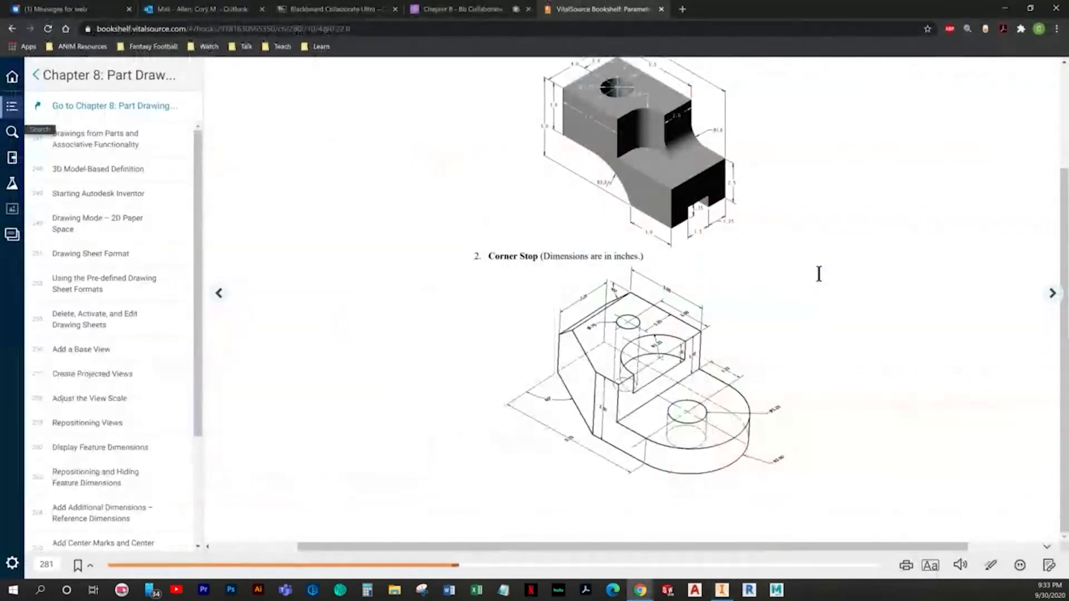
pyautogui.hotkey('alt', 'Tab')
pyautogui.hotkey('alt', 'Tab')
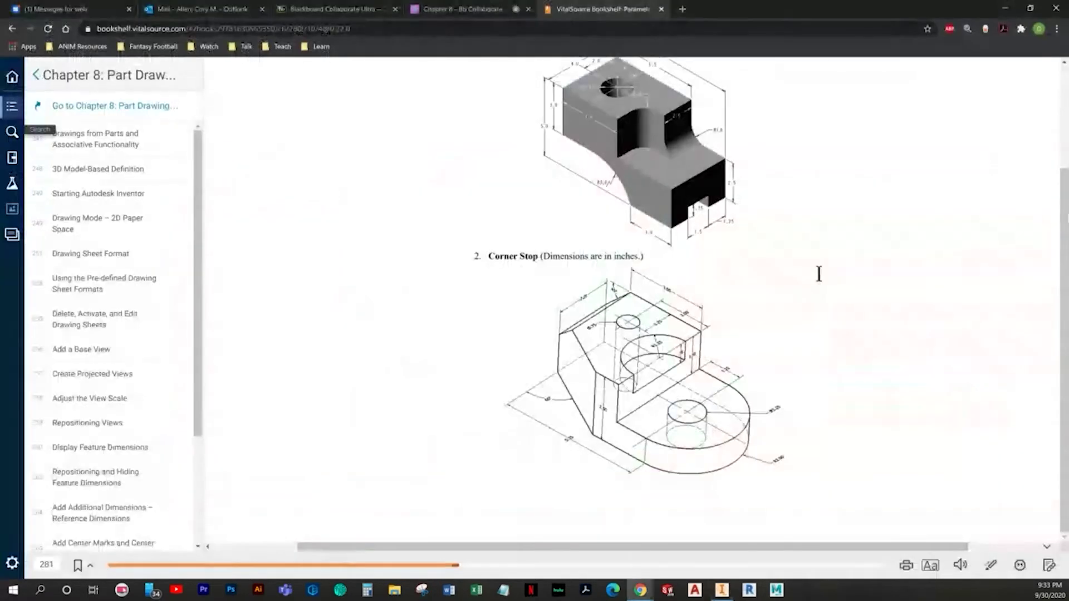
pyautogui.hotkey('alt', 'Tab')
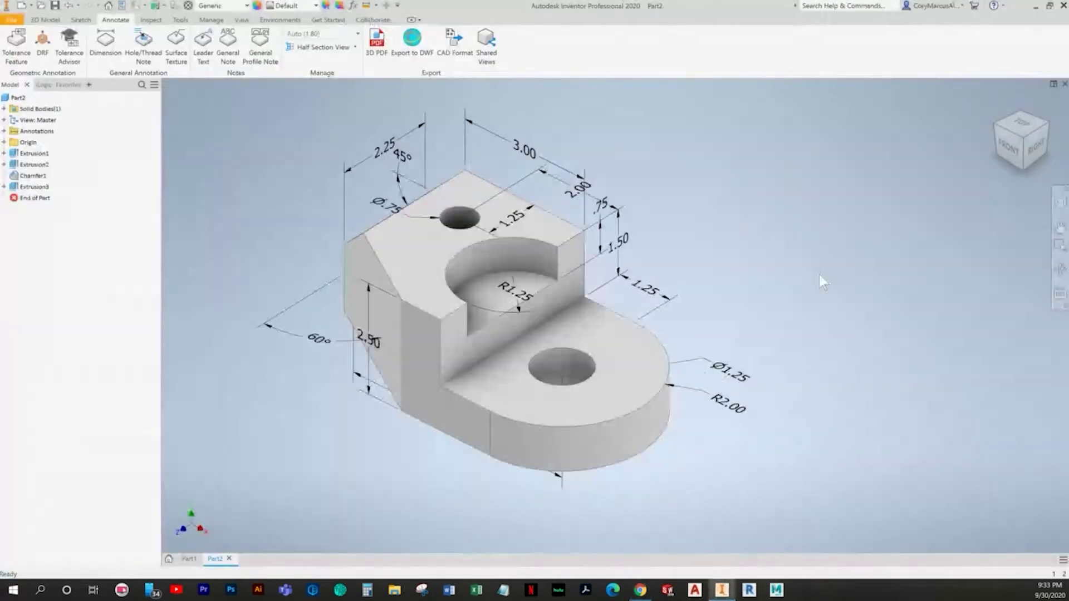
pyautogui.keyDown('shift'); pyautogui.moveTo(598, 330); pyautogui.dragTo(694, 313, button='middle'); pyautogui.keyUp('shift')
pyautogui.press('F6')
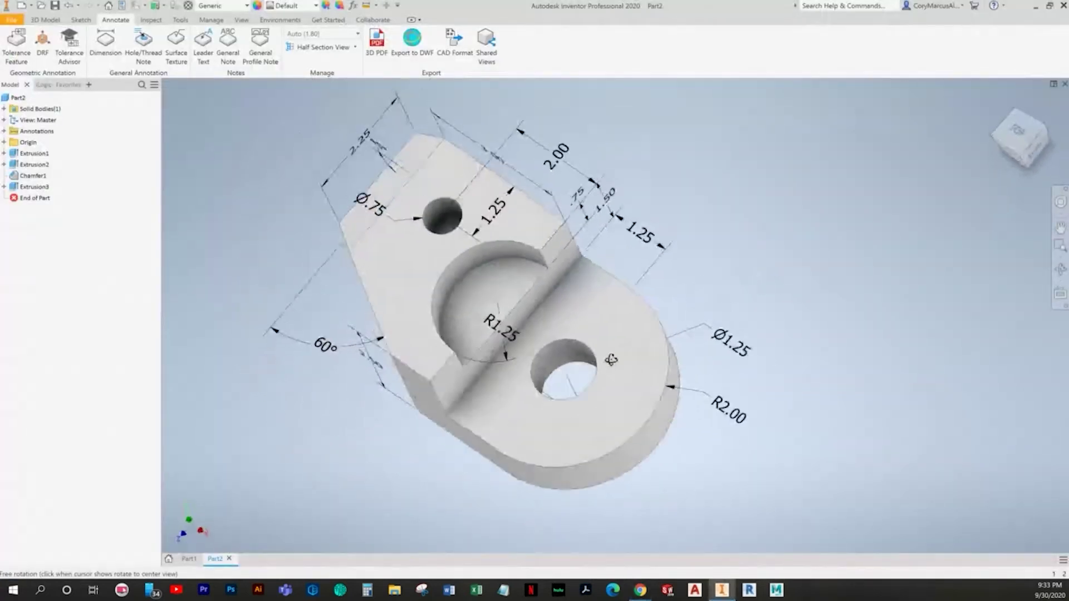
# Step: Switch to the textbook in Chrome, go to the next page, and bring the Switch Base drawing into view
pyautogui.hotkey('alt', 'Tab')
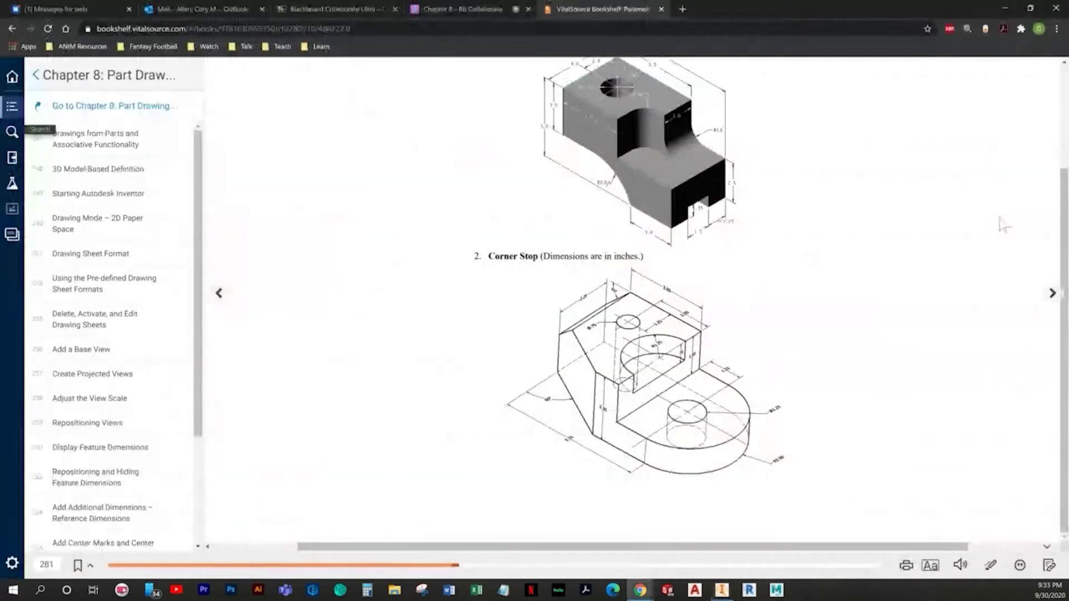
pyautogui.click(1052, 293)
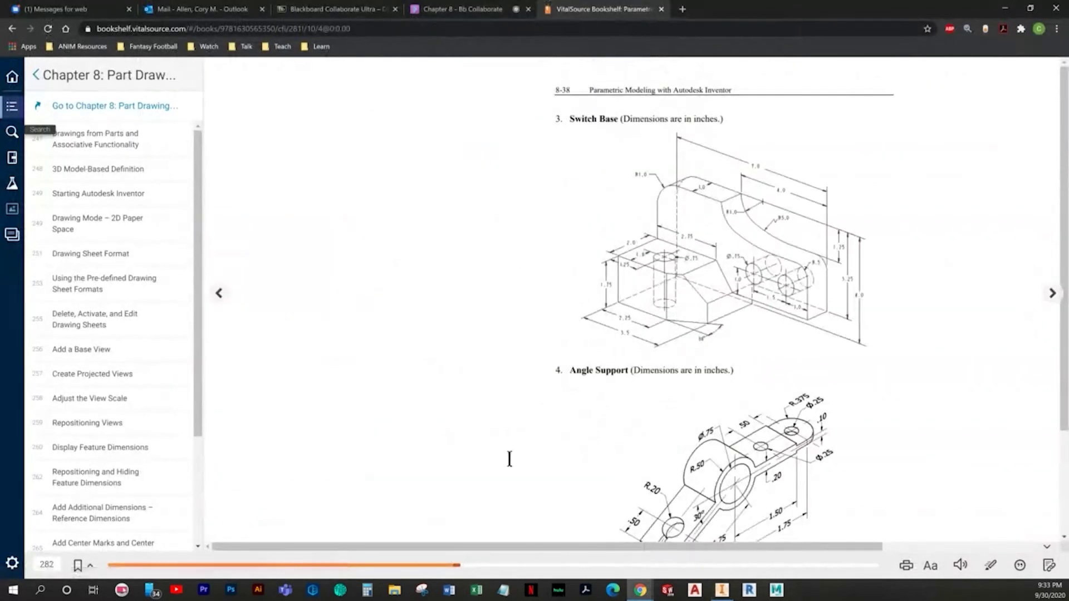
pyautogui.moveTo(557, 547); pyautogui.dragTo(722, 545)
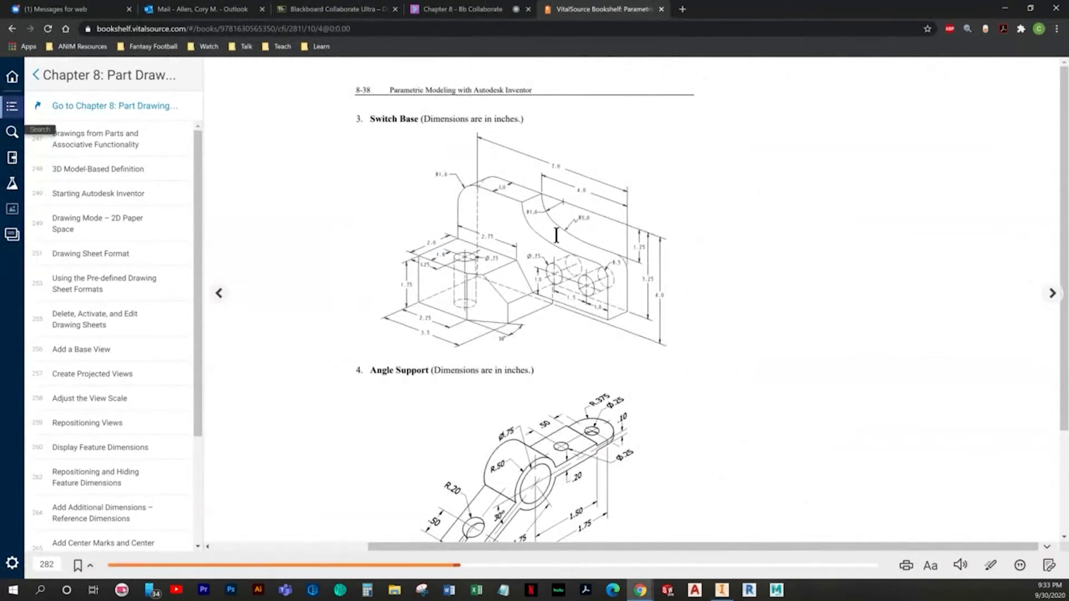
# Step: Switch back to Inventor and create a new part file for the Switch Base
pyautogui.hotkey('alt', 'Tab')
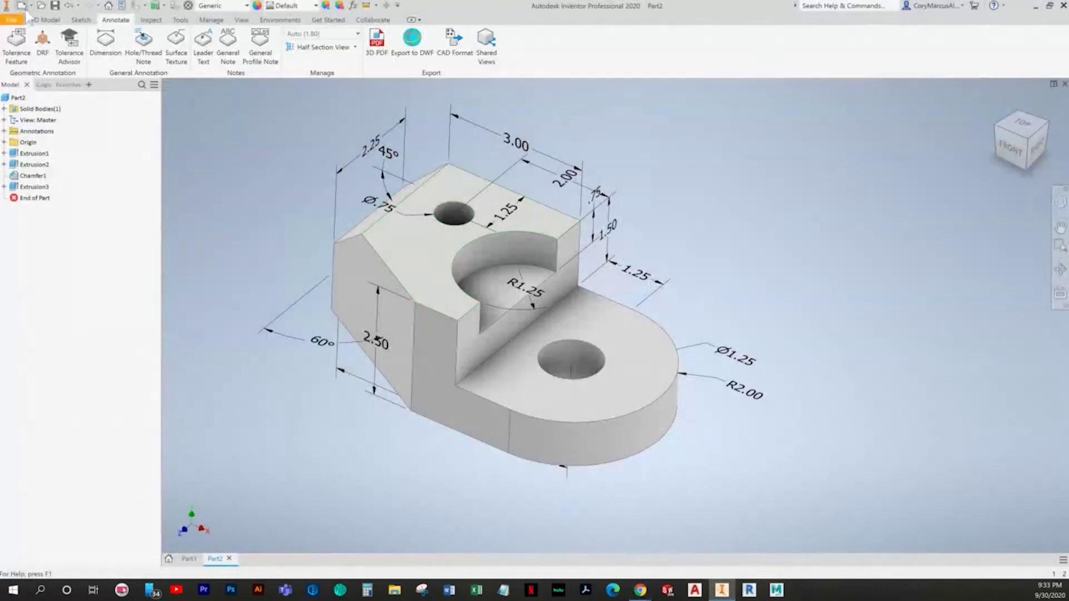
pyautogui.hotkey('ctrl', 'n')
pyautogui.doubleClick(368, 161)
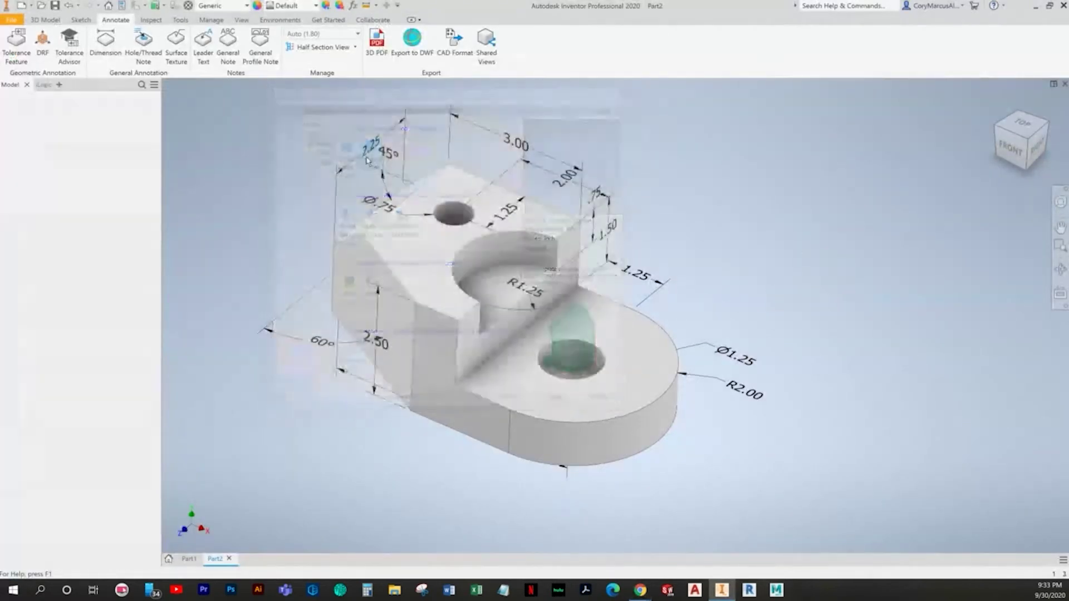
# Step: Check the Switch Base drawing in the textbook and start a 2D sketch on the front plane
pyautogui.click(23, 40)
pyautogui.hotkey('alt', 'Tab')
pyautogui.hotkey('alt', 'Tab')
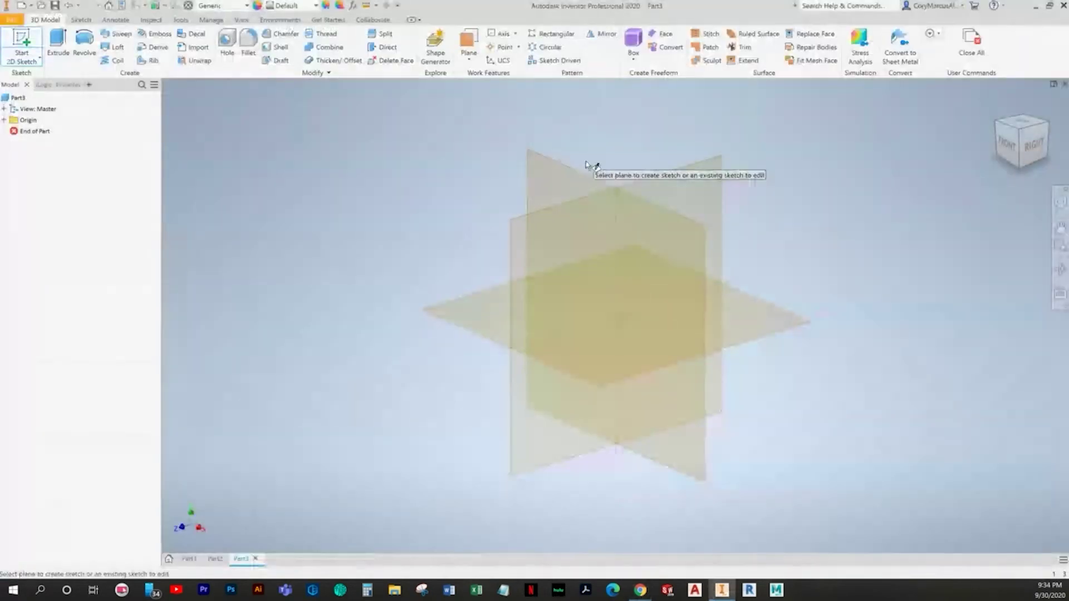
pyautogui.hotkey('alt', 'Tab')
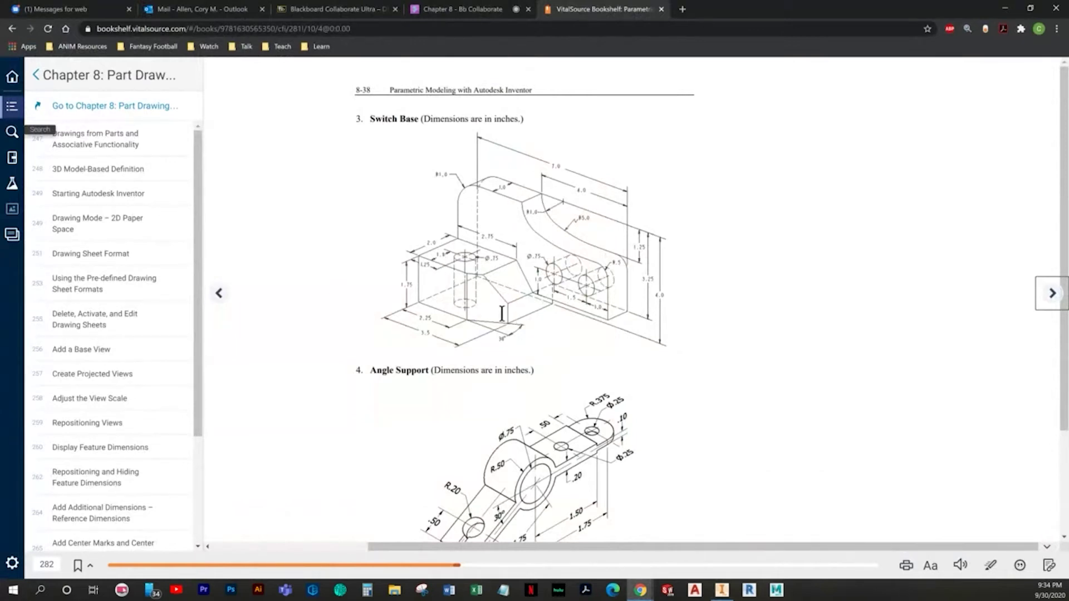
pyautogui.hotkey('alt', 'Tab')
pyautogui.moveTo(769, 402); pyautogui.dragTo(605, 440, button='middle')
# Step: Draw a closed stepped line profile from the origin, about 1.6 in wide and 0.75 in high, with the notch on its upper right
pyautogui.press('l')
pyautogui.click(455, 349)
pyautogui.moveTo(491, 244)
pyautogui.mouseDown(button='middle')
pyautogui.moveTo(420, 371)
pyautogui.moveTo(418, 274)
pyautogui.mouseUp(button='middle')
pyautogui.click(401, 245)
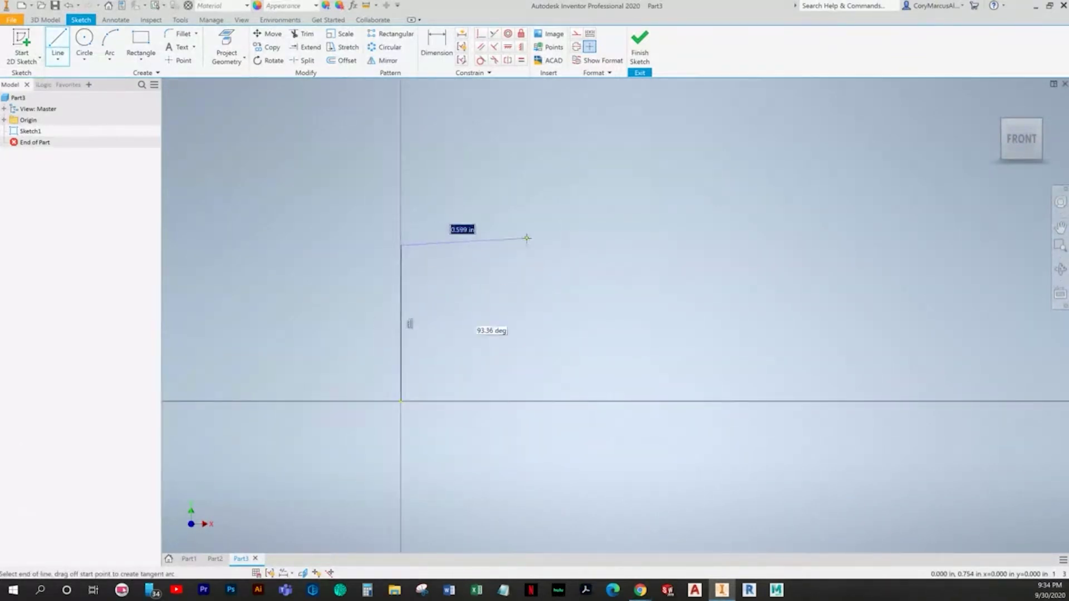
pyautogui.click(559, 245)
pyautogui.click(559, 306)
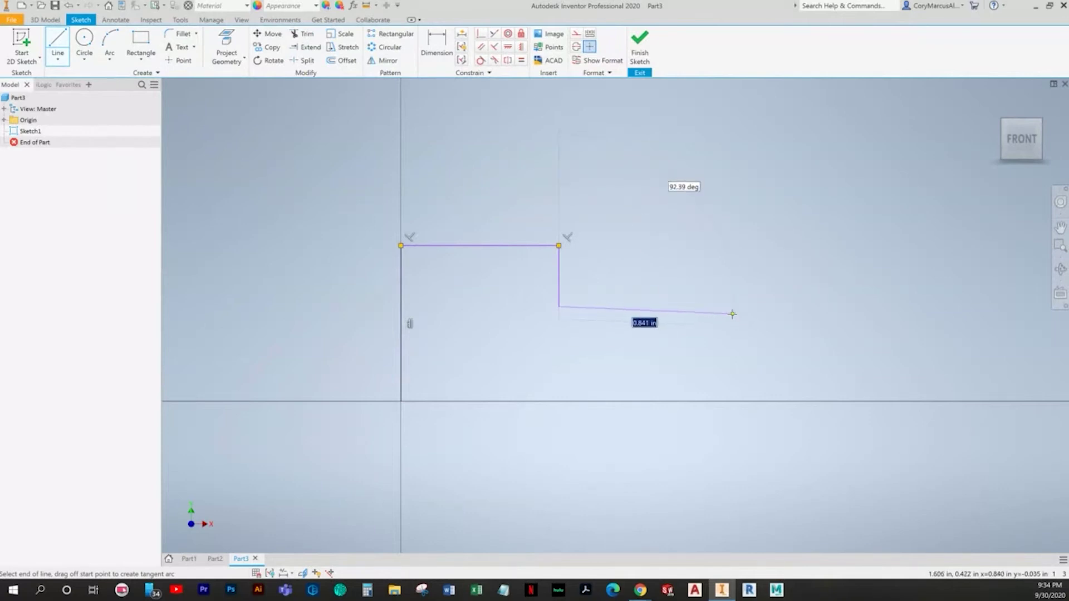
pyautogui.click(730, 307)
pyautogui.click(730, 401)
pyautogui.click(400, 401)
pyautogui.press('Escape')
# Step: Check the drawing and dimension the profile's overall width as 7 in
pyautogui.hotkey('alt', 'Tab')
pyautogui.hotkey('alt', 'Tab')
pyautogui.click(436, 47)
pyautogui.click(401, 282)
pyautogui.click(731, 350)
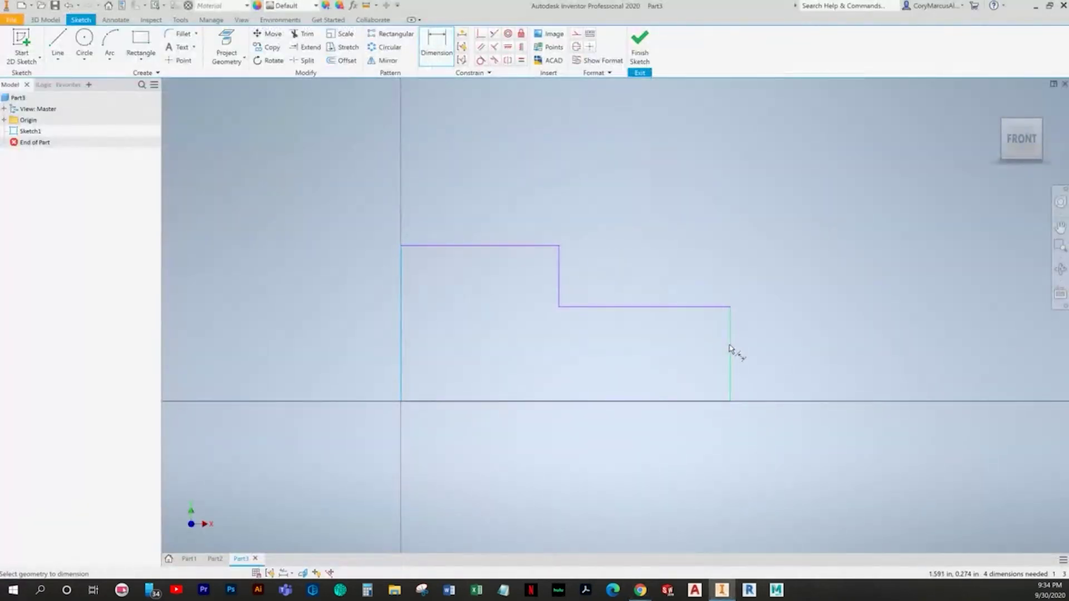
pyautogui.click(574, 193)
pyautogui.write('7')
pyautogui.press('Return')
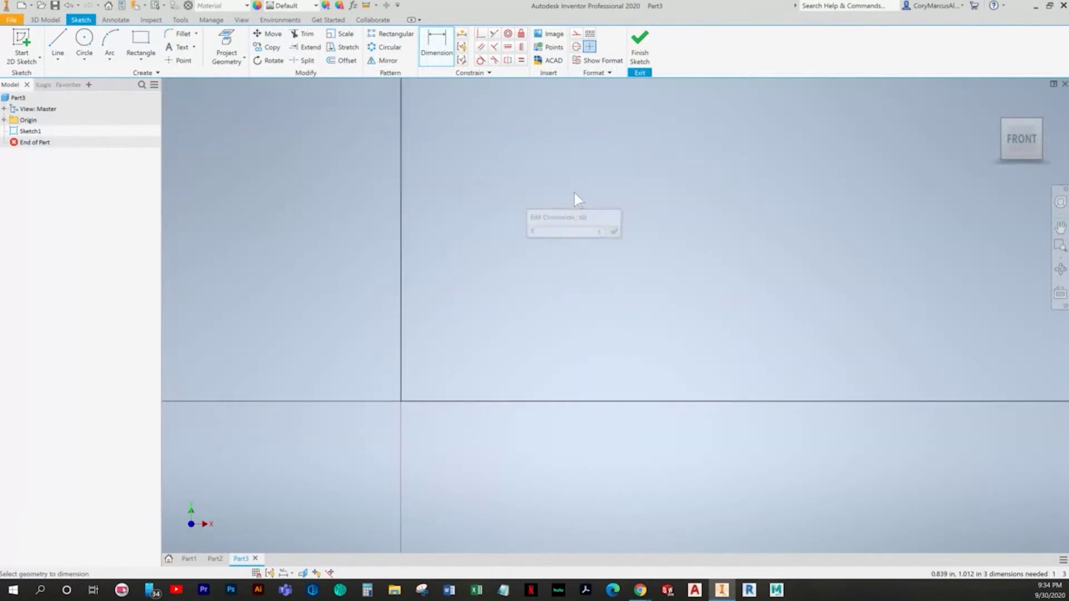
pyautogui.scroll(5, 690, 226)
pyautogui.scroll(-4, 346, 256)
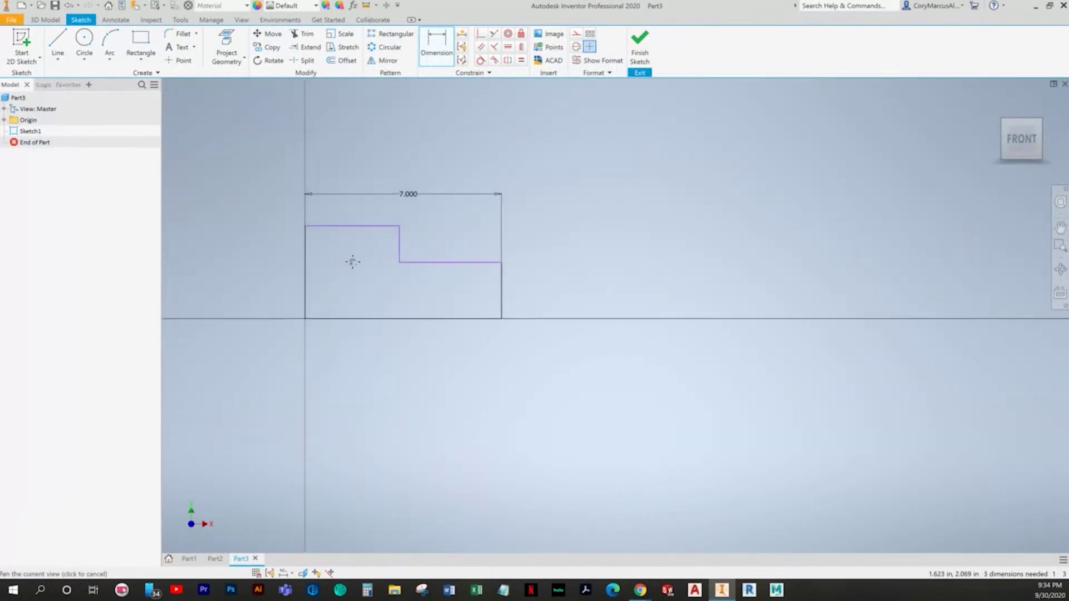
# Step: Check the drawing and dimension the notch's horizontal width as 4 in
pyautogui.hotkey('alt', 'Tab')
pyautogui.hotkey('alt', 'Tab')
pyautogui.click(436, 273)
pyautogui.click(562, 329)
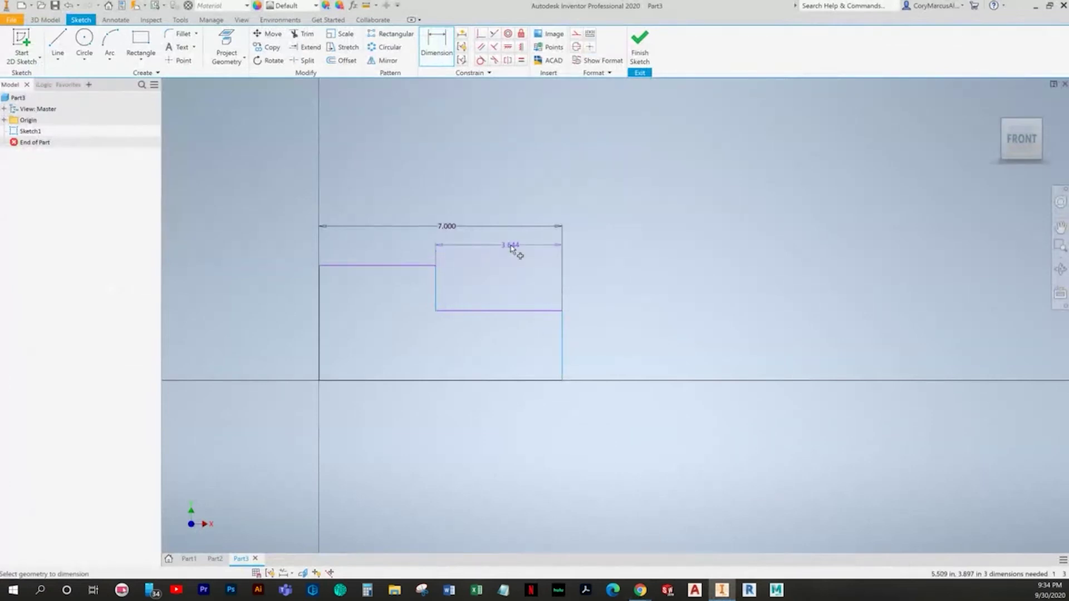
pyautogui.click(511, 245)
pyautogui.write('4')
pyautogui.press('Return')
# Step: Check the drawing and dimension the notch's vertical depth as 1.25 in
pyautogui.hotkey('alt', 'Tab')
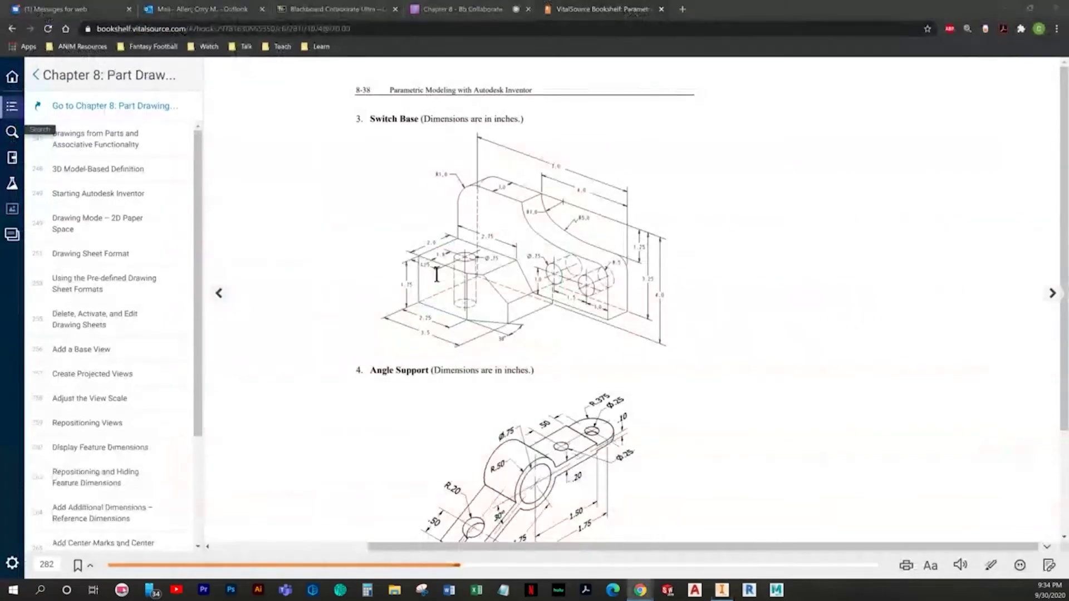
pyautogui.hotkey('alt', 'Tab')
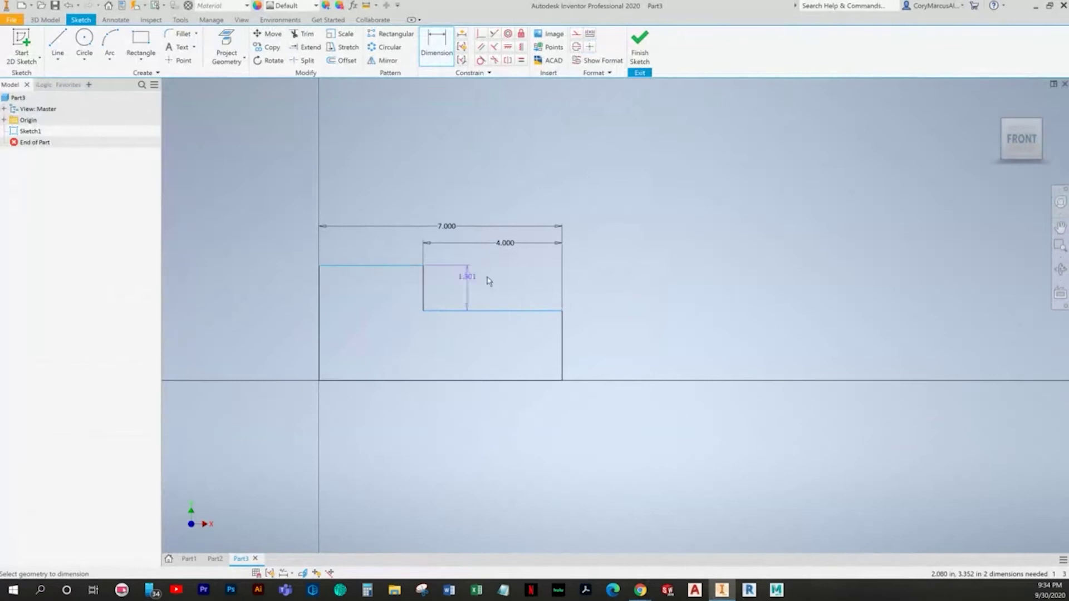
pyautogui.click(599, 293)
pyautogui.write('1.25')
pyautogui.press('Return')
# Step: Check the drawing and dimension the profile's overall height as 3.25 in
pyautogui.hotkey('alt', 'Tab')
pyautogui.hotkey('alt', 'Tab')
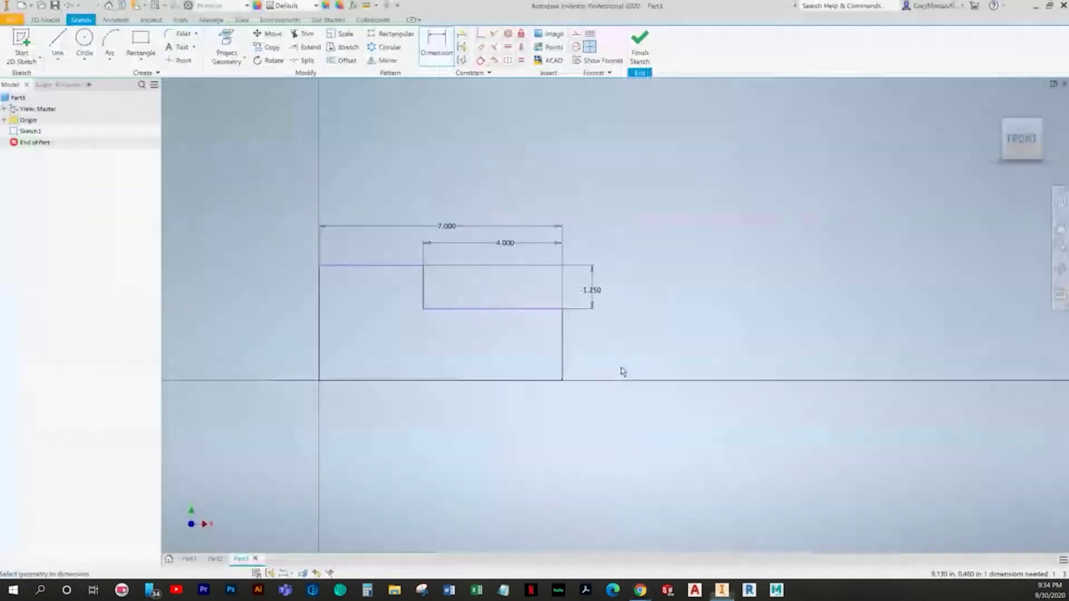
pyautogui.click(403, 267)
pyautogui.click(556, 381)
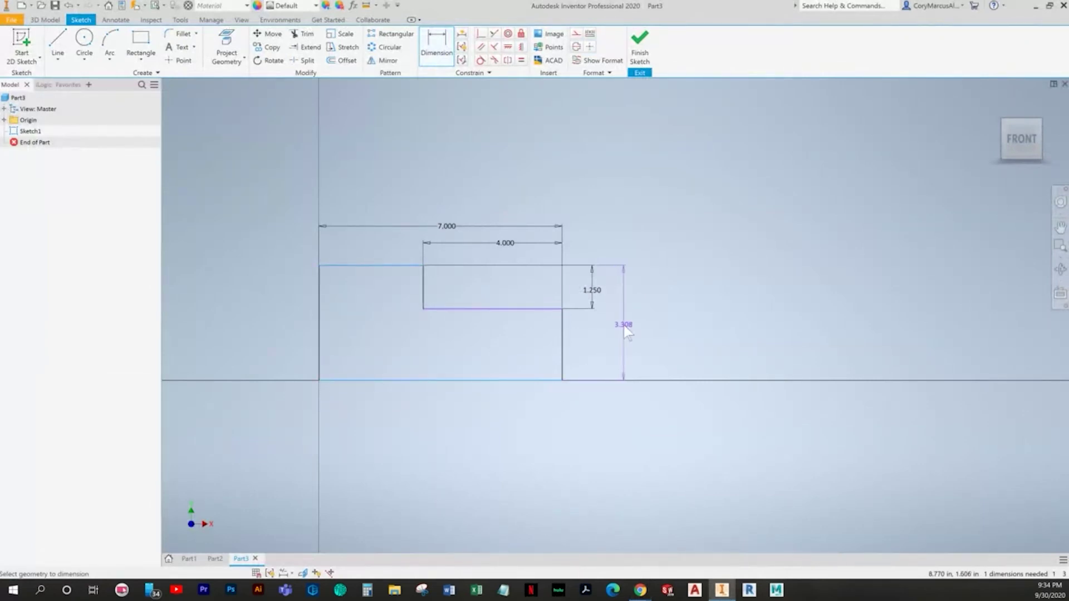
pyautogui.click(626, 330)
pyautogui.write('3.25')
pyautogui.press('Return')
pyautogui.moveTo(530, 322); pyautogui.dragTo(553, 305, button='middle')
pyautogui.scroll(3, 557, 307)
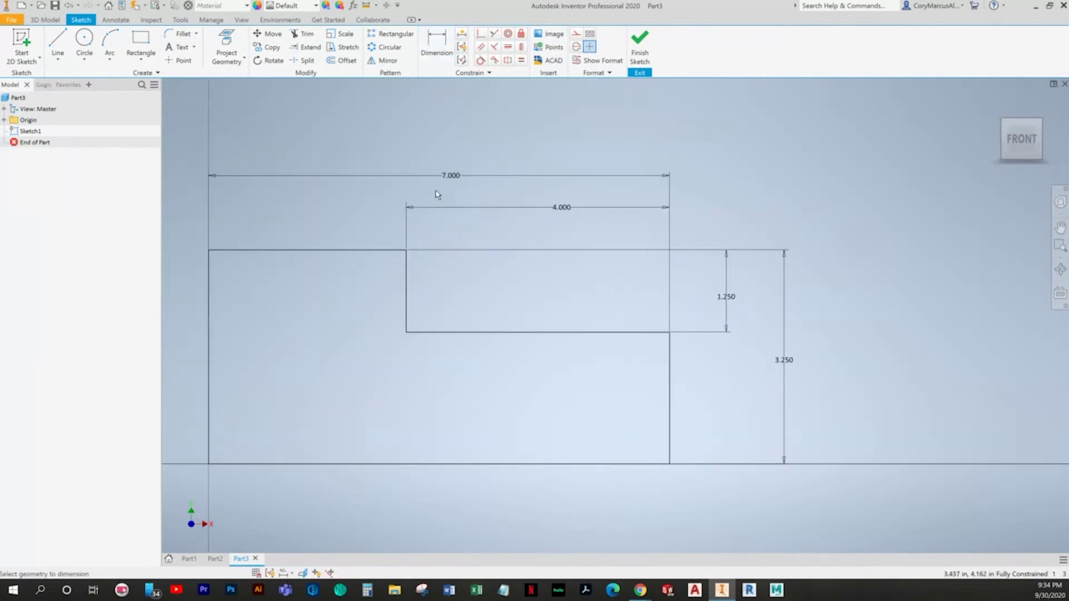
# Step: Check the curve radii in the drawing, then sketch a circle about 2.7 in across at the notch and another about 5.3 in across farther right
pyautogui.hotkey('alt', 'Tab')
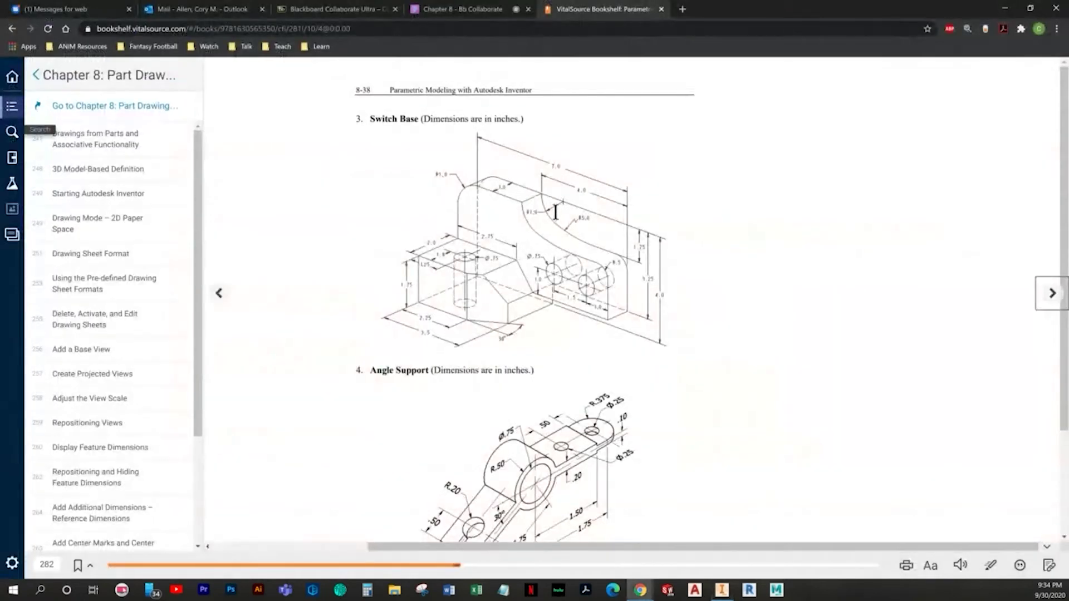
pyautogui.hotkey('alt', 'Tab')
pyautogui.click(84, 44)
pyautogui.click(422, 258)
pyautogui.click(474, 251)
pyautogui.click(612, 226)
pyautogui.click(579, 129)
pyautogui.press('Escape')
# Step: Add a radius dimension of 5 in to the large circle
pyautogui.press('d')
pyautogui.rightClick(574, 190)
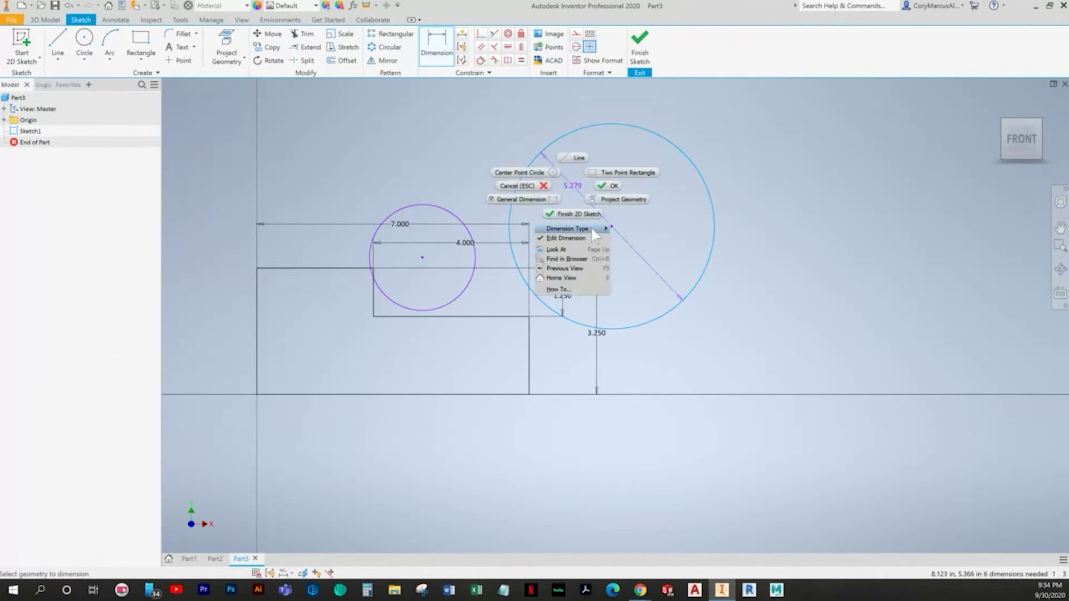
pyautogui.click(619, 232)
pyautogui.click(601, 192)
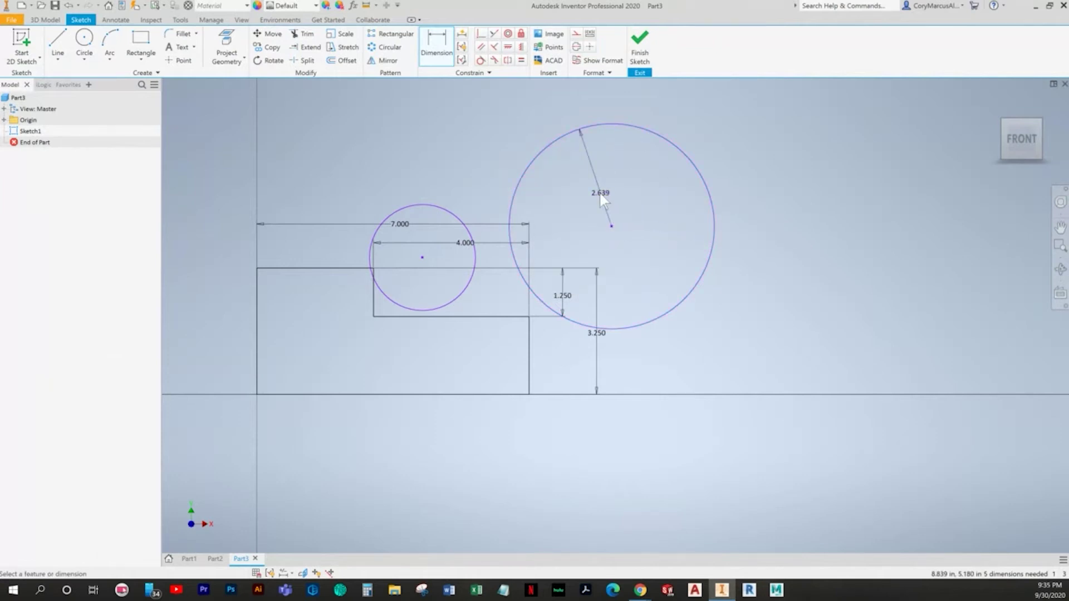
pyautogui.write('5')
pyautogui.press('Return')
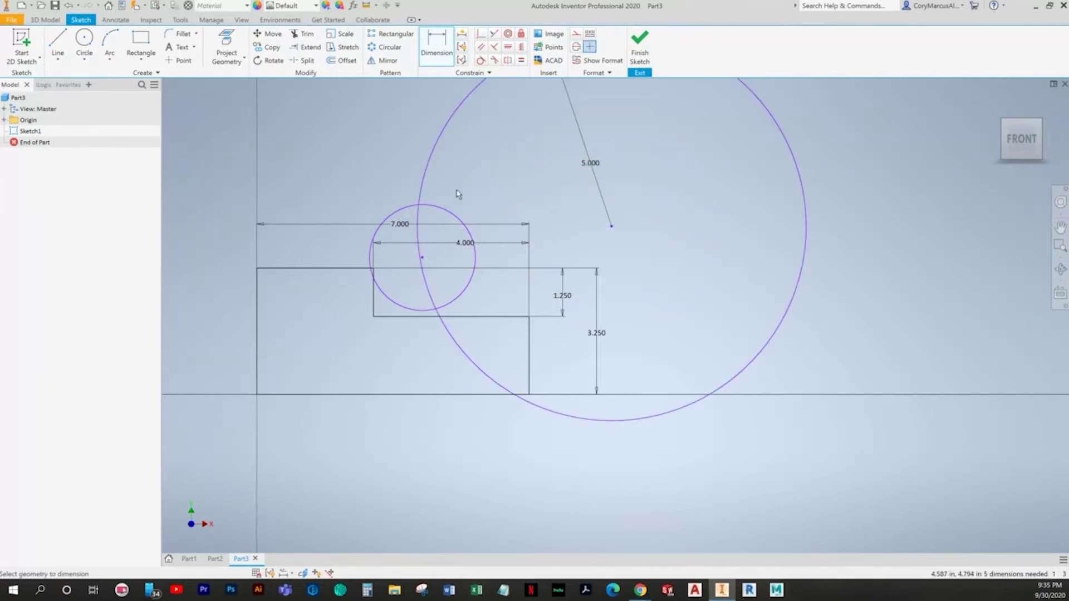
# Step: Add a radius dimension of 1 in to the small circle
pyautogui.click(448, 214)
pyautogui.rightClick(460, 175)
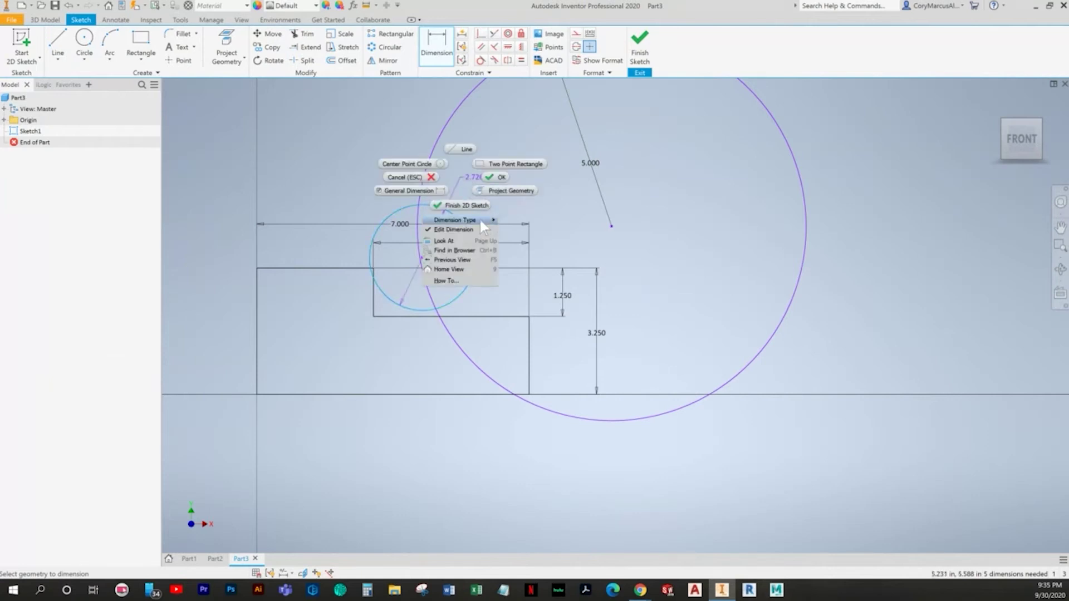
pyautogui.click(502, 221)
pyautogui.click(473, 190)
pyautogui.write('1')
pyautogui.press('Return')
# Step: Make the small circle tangent to the notch's vertical edge
pyautogui.moveTo(491, 260)
pyautogui.mouseDown(button='middle')
pyautogui.moveTo(546, 255)
pyautogui.moveTo(528, 294)
pyautogui.mouseUp(button='middle')
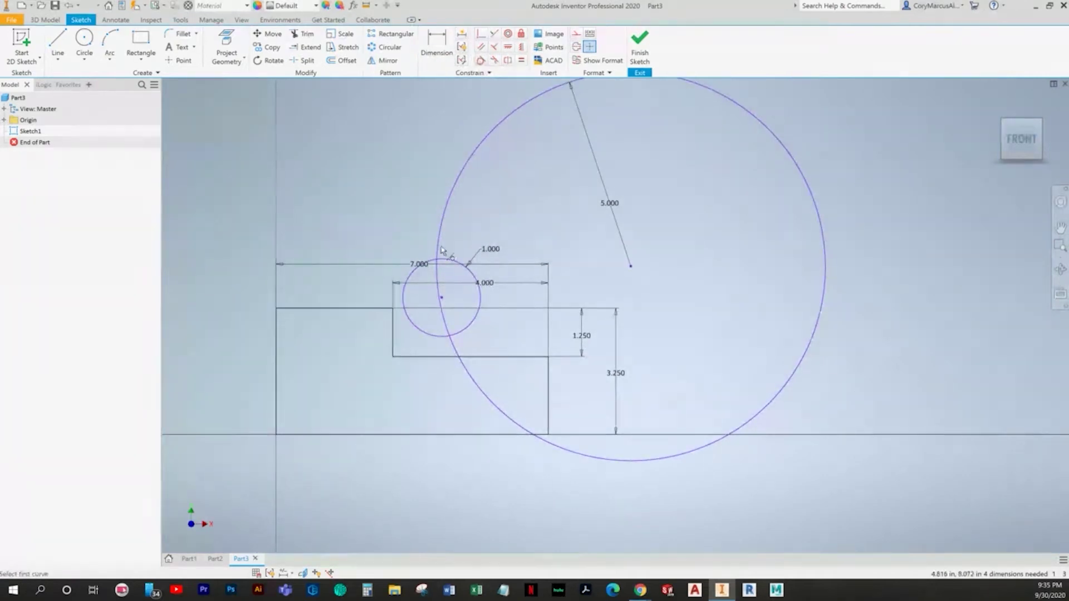
pyautogui.moveTo(448, 205); pyautogui.dragTo(383, 204, button='middle')
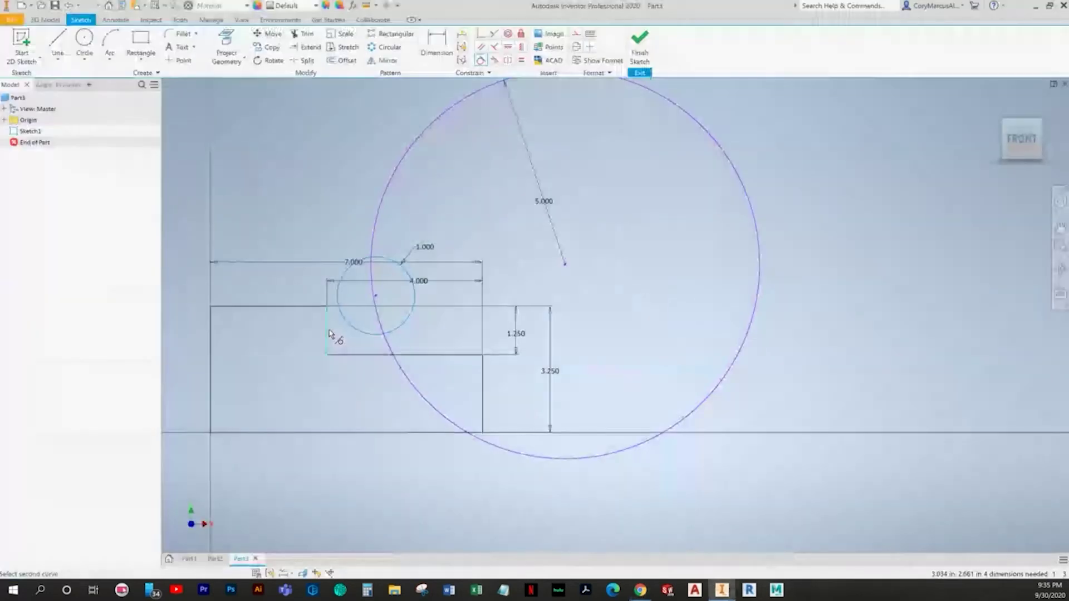
pyautogui.click(330, 333)
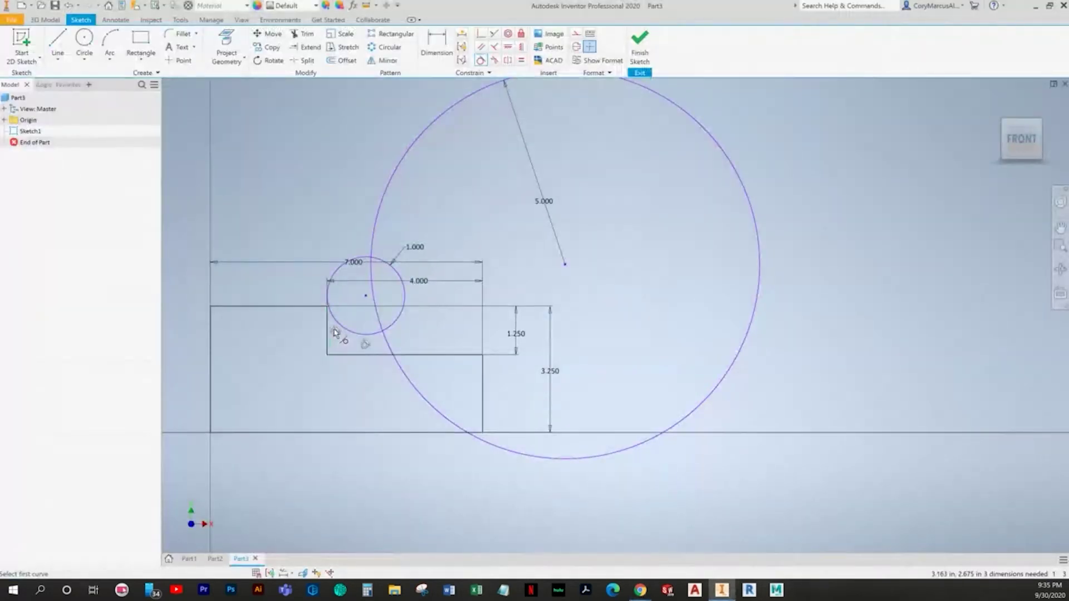
pyautogui.rightClick(410, 214)
pyautogui.click(383, 213)
# Step: Check the drawing and constrain the small circle's center coincident with the profile's top edge line
pyautogui.hotkey('alt', 'Tab')
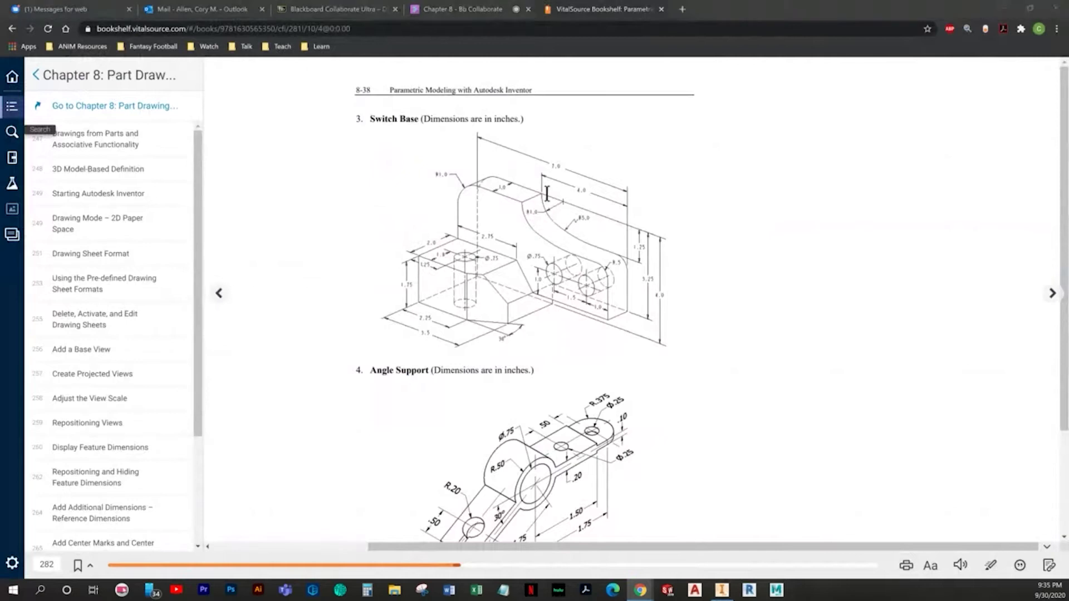
pyautogui.hotkey('alt', 'Tab')
pyautogui.click(480, 34)
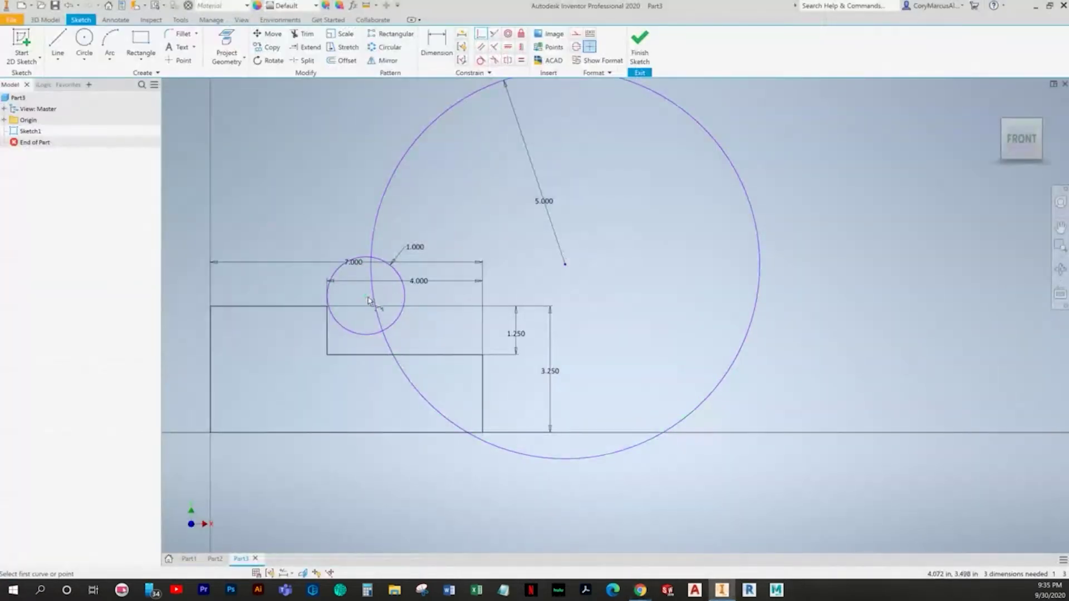
pyautogui.scroll(4, 390, 367)
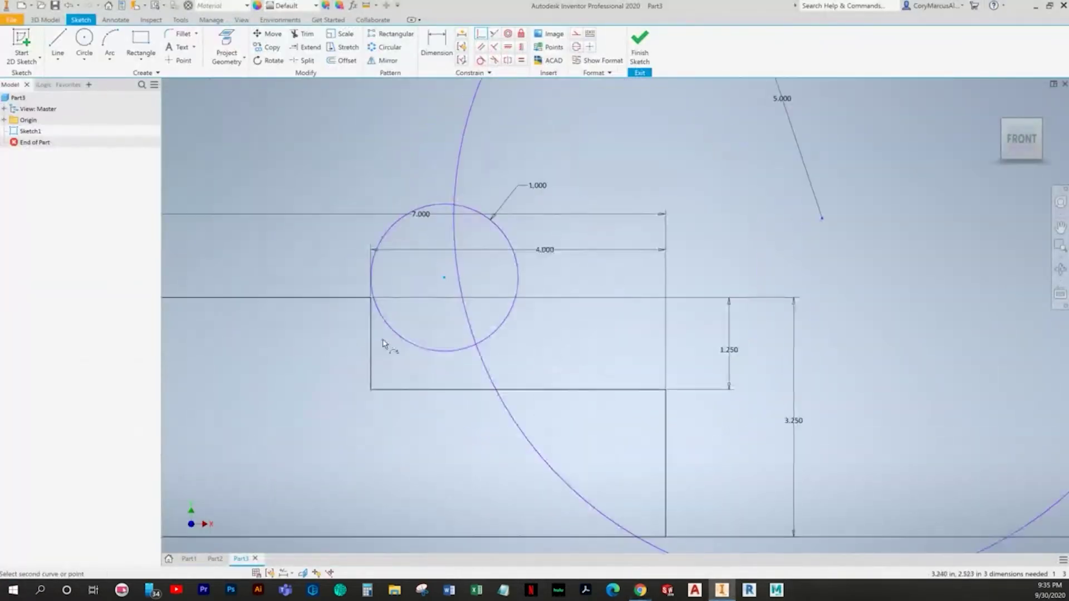
pyautogui.click(342, 308)
pyautogui.rightClick(593, 306)
pyautogui.click(532, 306)
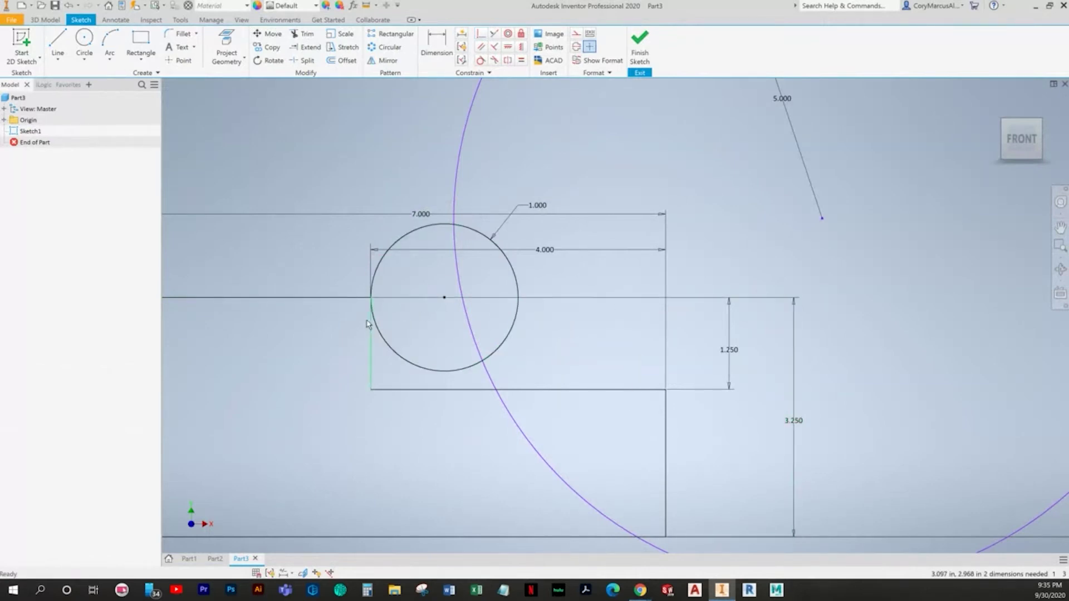
# Step: Check the drawing again and make the large circle tangent to the notch's horizontal bottom edge
pyautogui.hotkey('alt', 'Tab')
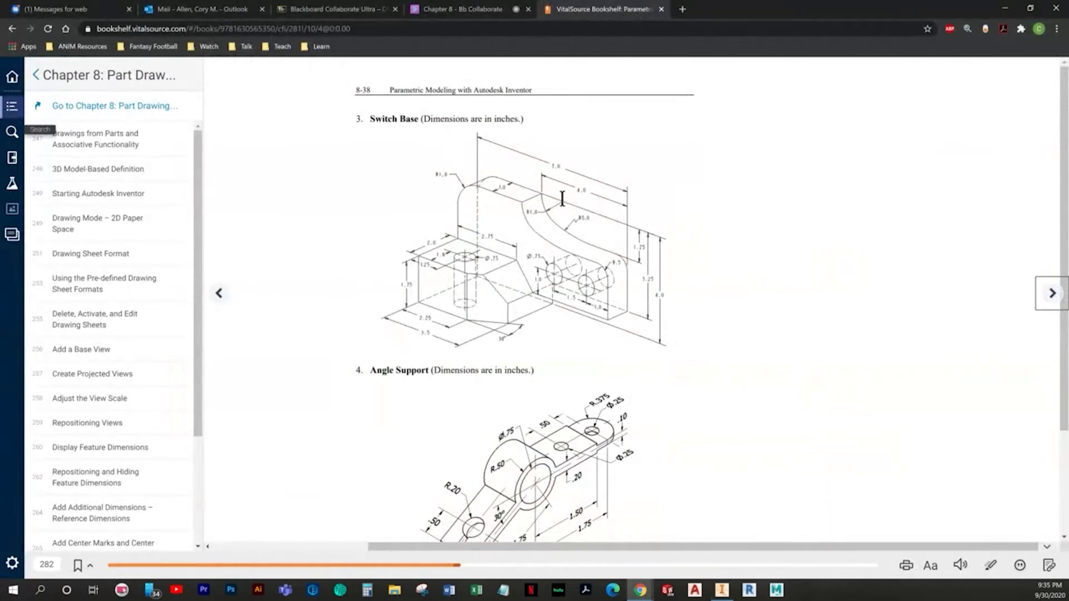
pyautogui.hotkey('alt', 'Tab')
pyautogui.moveTo(353, 334); pyautogui.dragTo(396, 327, button='middle')
pyautogui.scroll(-3, 439, 360)
pyautogui.moveTo(439, 360); pyautogui.dragTo(426, 361, button='middle')
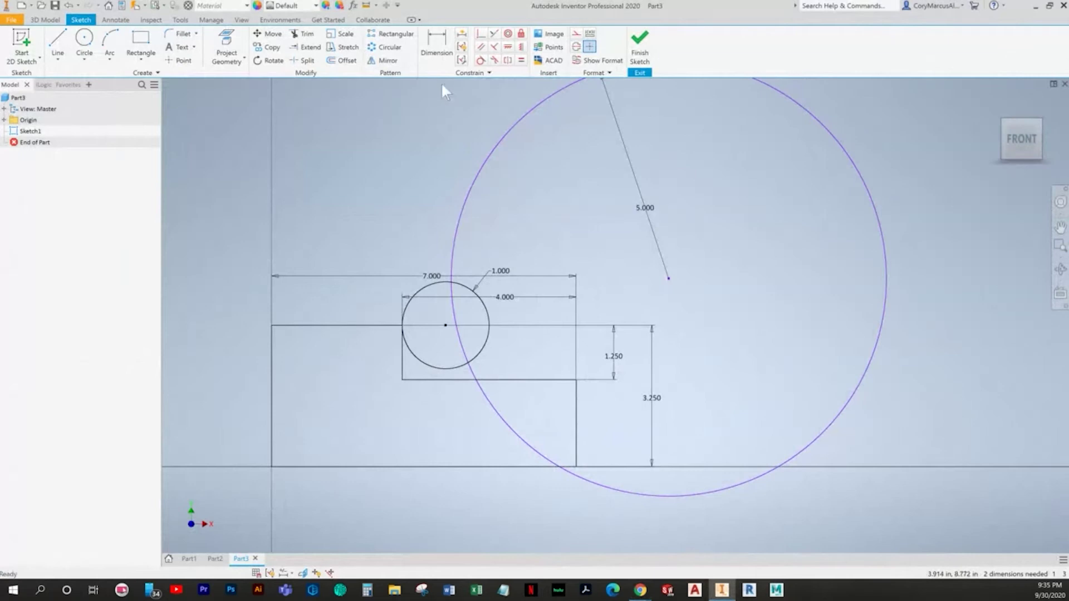
pyautogui.click(480, 60)
pyautogui.click(479, 369)
pyautogui.click(531, 384)
pyautogui.rightClick(544, 356)
pyautogui.click(556, 295)
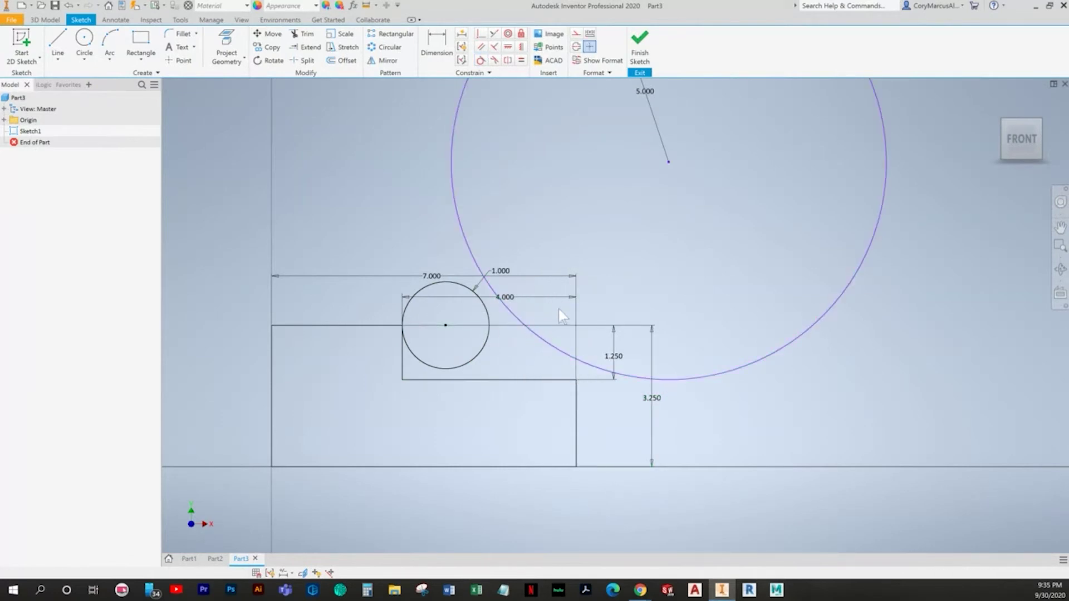
# Step: Move the large circle left over the notch and make it tangent to the small circle
pyautogui.moveTo(669, 163); pyautogui.dragTo(475, 188)
pyautogui.click(480, 60)
pyautogui.click(418, 370)
pyautogui.click(419, 366)
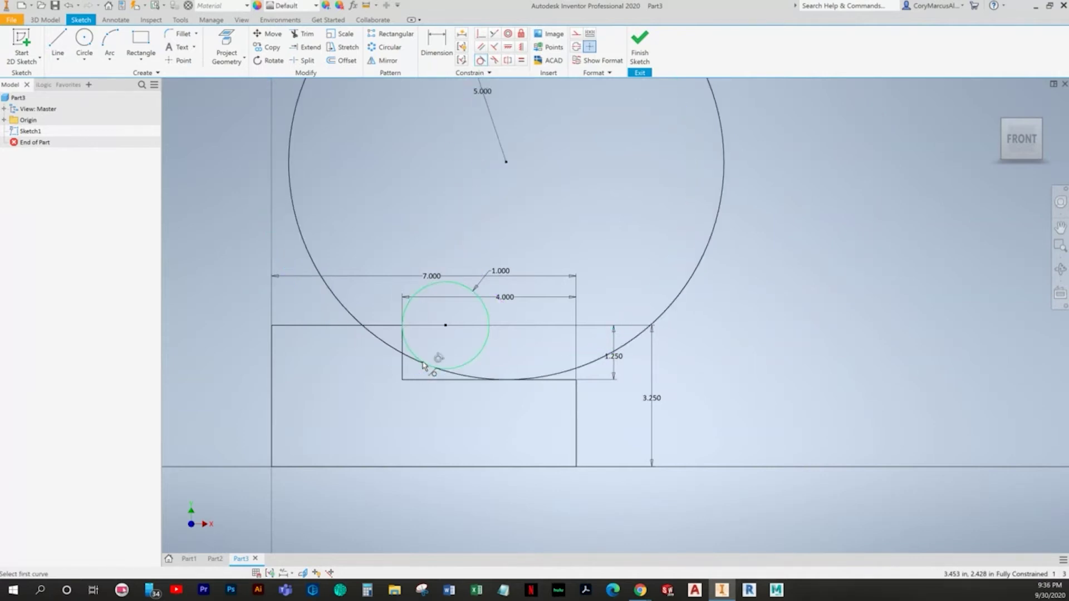
pyautogui.rightClick(437, 352)
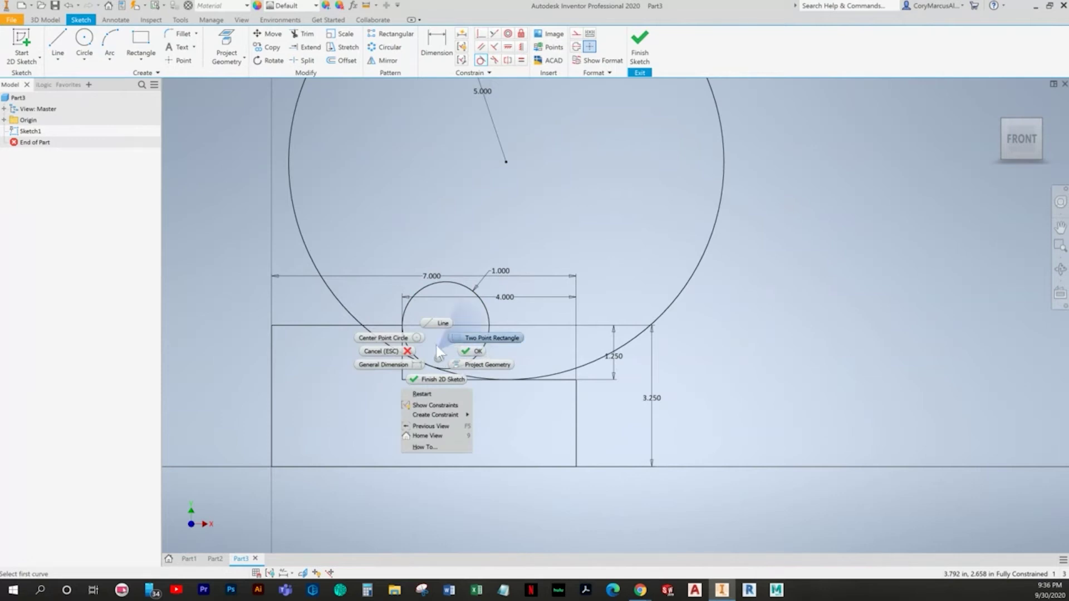
pyautogui.click(407, 350)
# Step: Trim the large and small circles down to the two tangent arcs that form the notch's curve
pyautogui.moveTo(465, 224); pyautogui.dragTo(463, 246, button='middle')
pyautogui.click(303, 33)
pyautogui.scroll(-2, 520, 368)
pyautogui.click(605, 171)
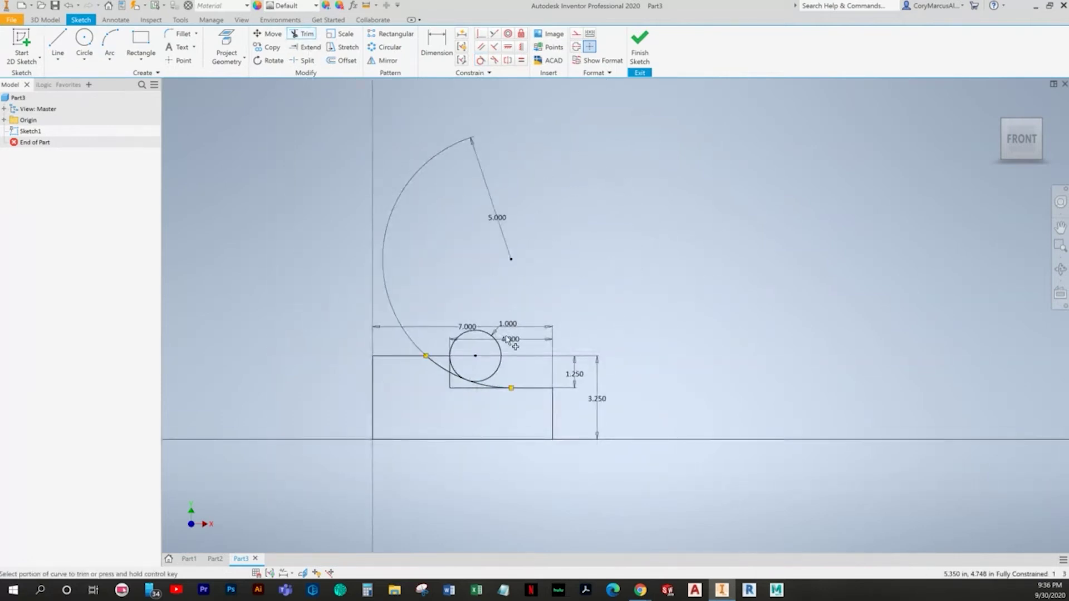
pyautogui.scroll(5, 497, 357)
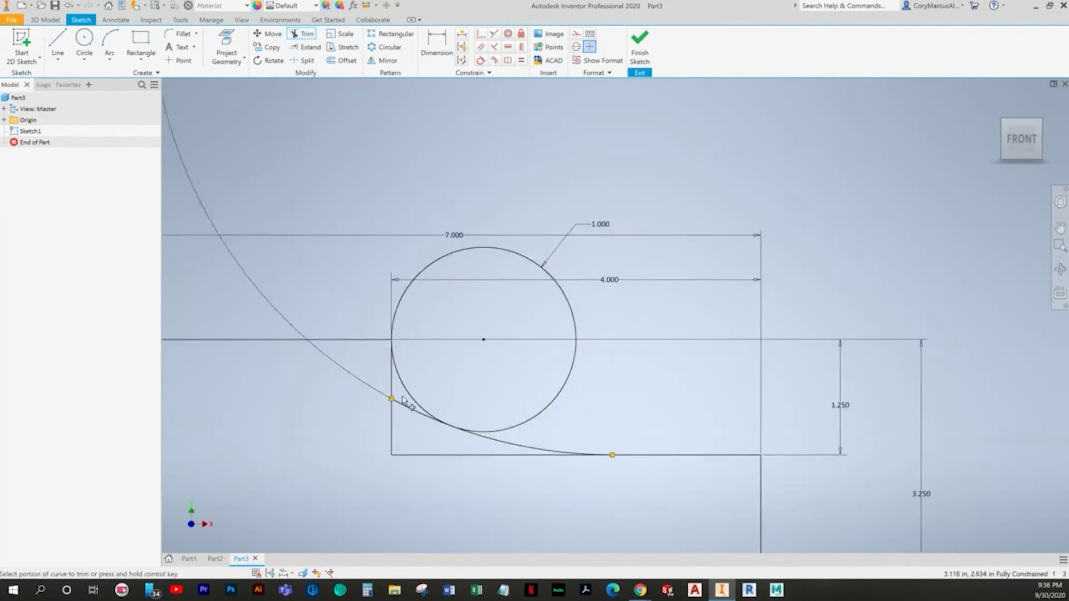
pyautogui.click(573, 363)
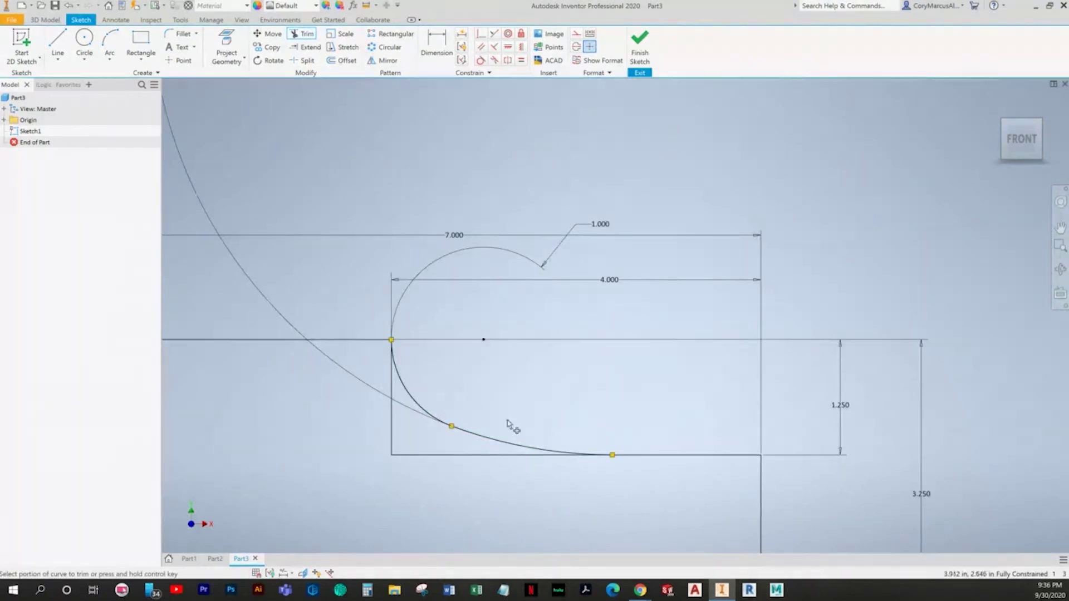
# Step: Trim the notch's corner lines outside the curve and delete the leftover vertical segment
pyautogui.click(401, 455)
pyautogui.click(392, 437)
pyautogui.press('Escape')
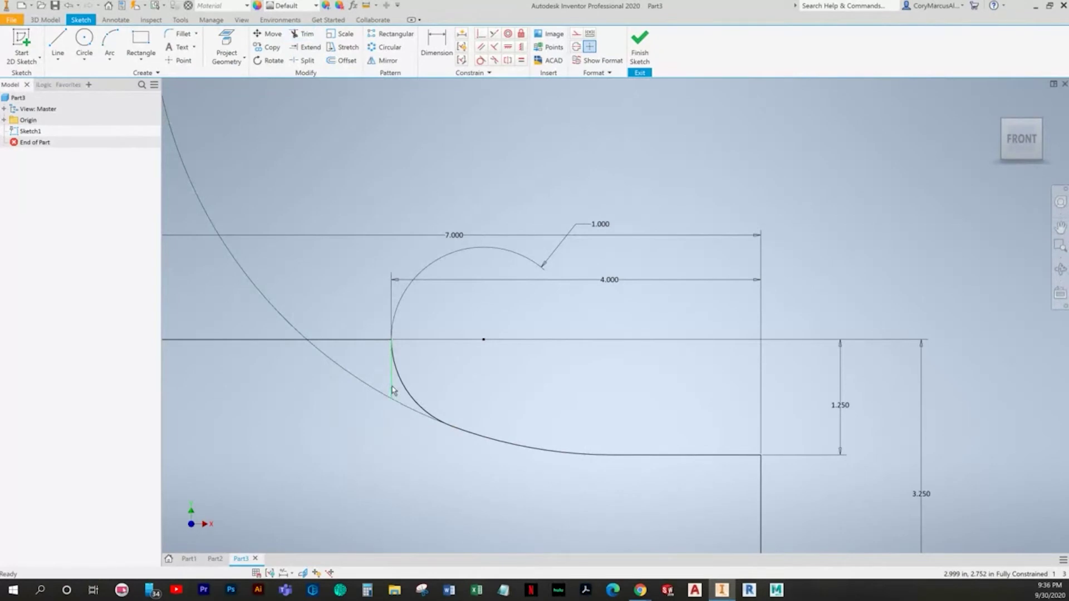
pyautogui.click(392, 384)
pyautogui.press('Delete')
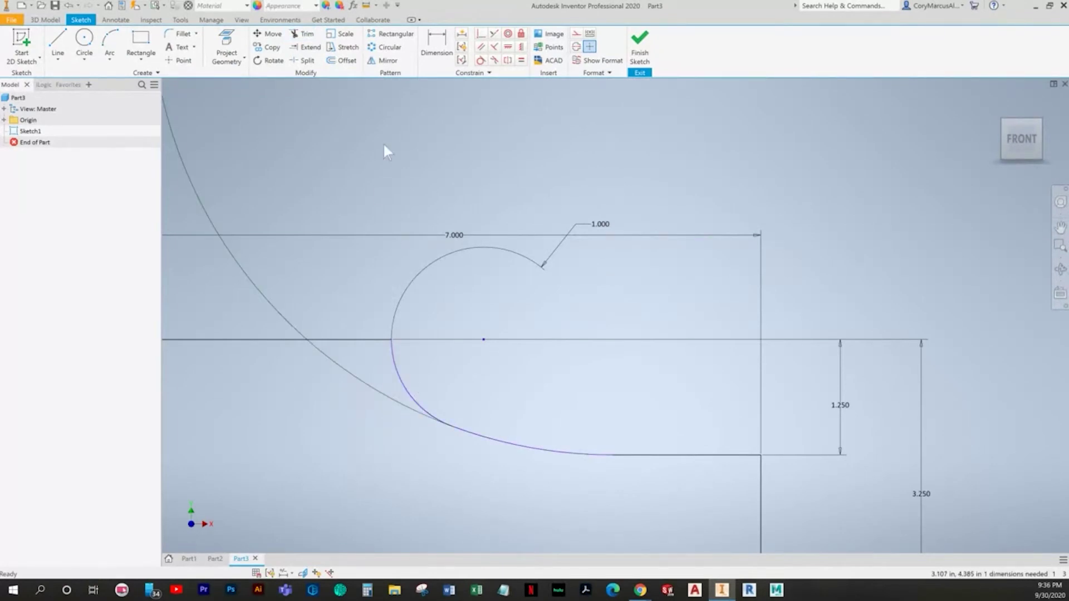
# Step: Dimension the start of the notch's curve 4 in from the profile's right edge and move the 5 in radius dimension closer to the profile
pyautogui.click(436, 50)
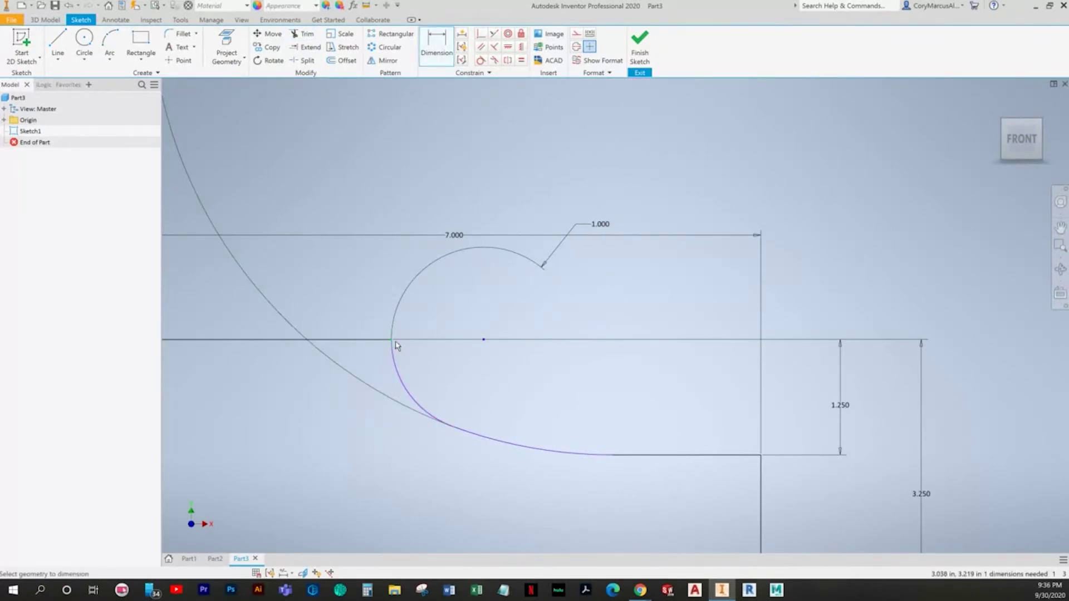
pyautogui.click(762, 488)
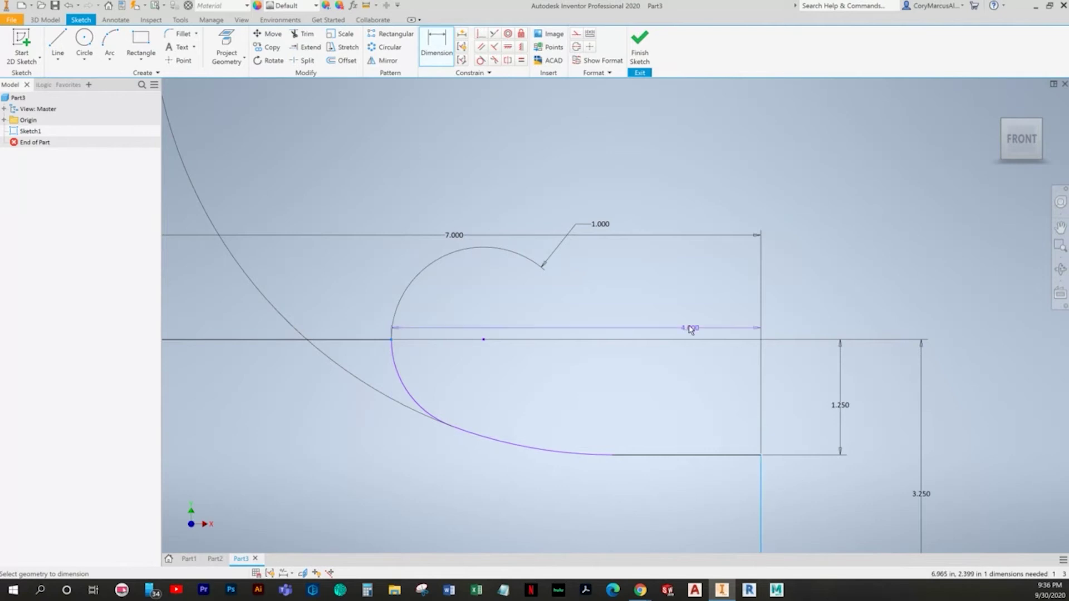
pyautogui.click(636, 283)
pyautogui.write('4')
pyautogui.press('Return')
pyautogui.scroll(-5, 580, 346)
pyautogui.moveTo(574, 357); pyautogui.dragTo(549, 413, button='middle')
pyautogui.press('Escape')
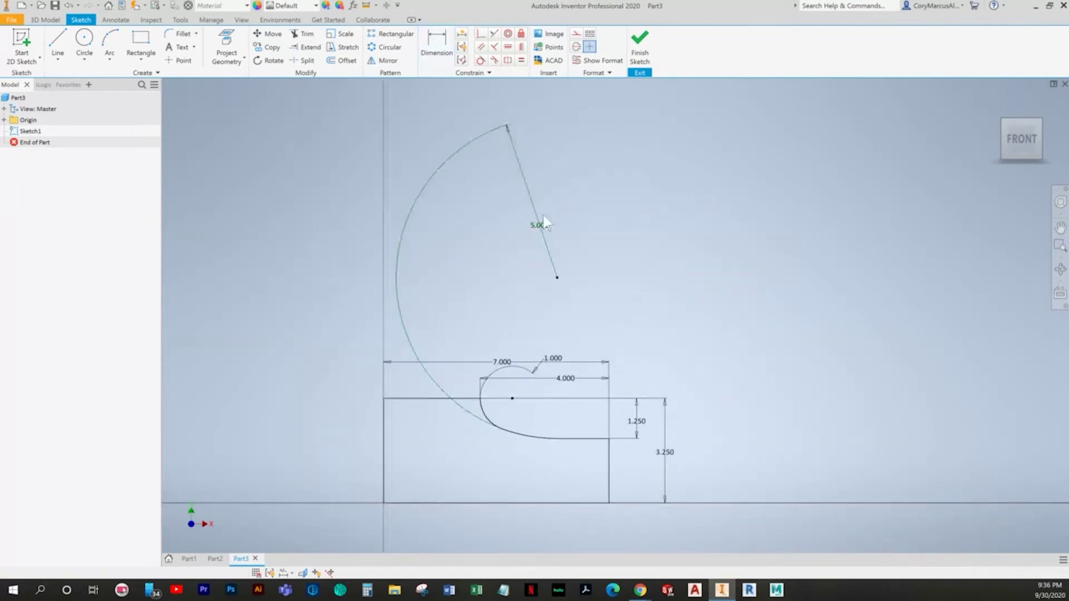
pyautogui.moveTo(540, 232)
pyautogui.mouseDown()
pyautogui.moveTo(432, 329)
pyautogui.moveTo(485, 369)
pyautogui.moveTo(462, 344)
pyautogui.mouseUp()
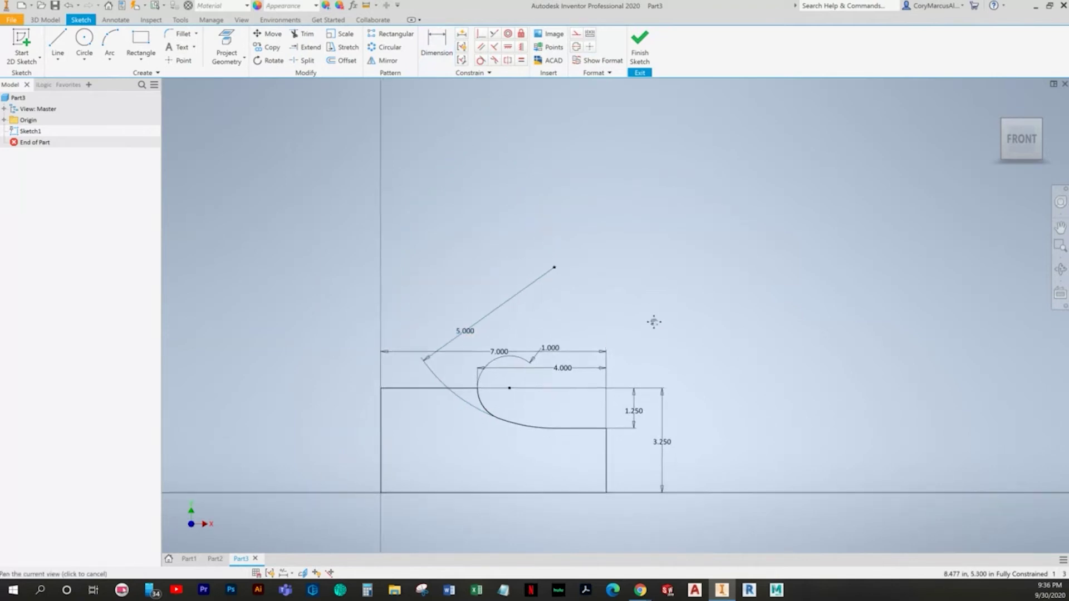
# Step: Check the Switch Base drawing in the browser and sketch two circles below the notch in the profile
pyautogui.hotkey('alt', 'Tab')
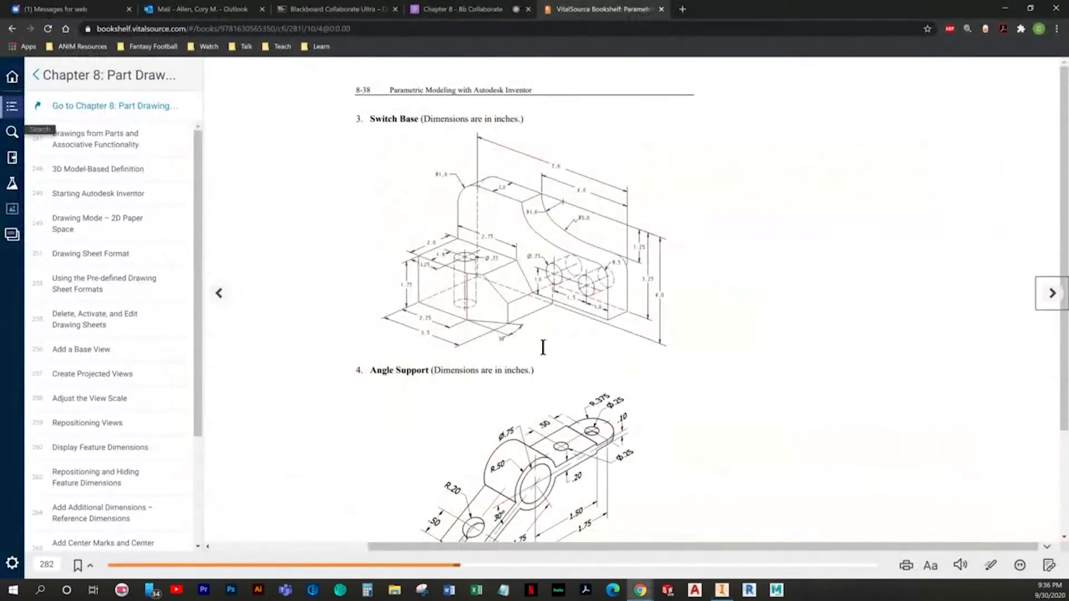
pyautogui.hotkey('alt', 'Tab')
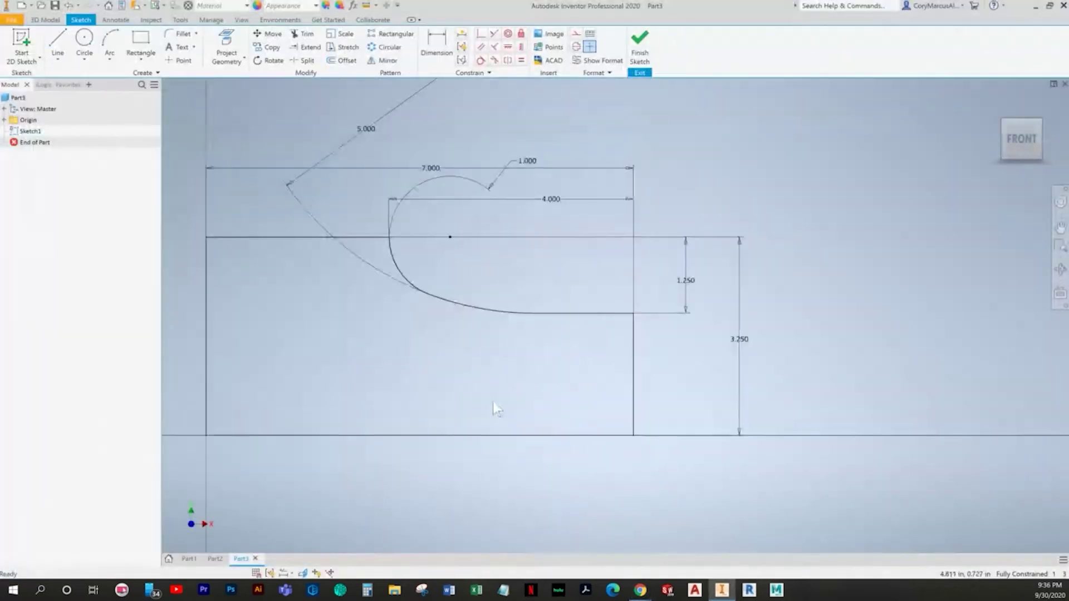
pyautogui.click(84, 40)
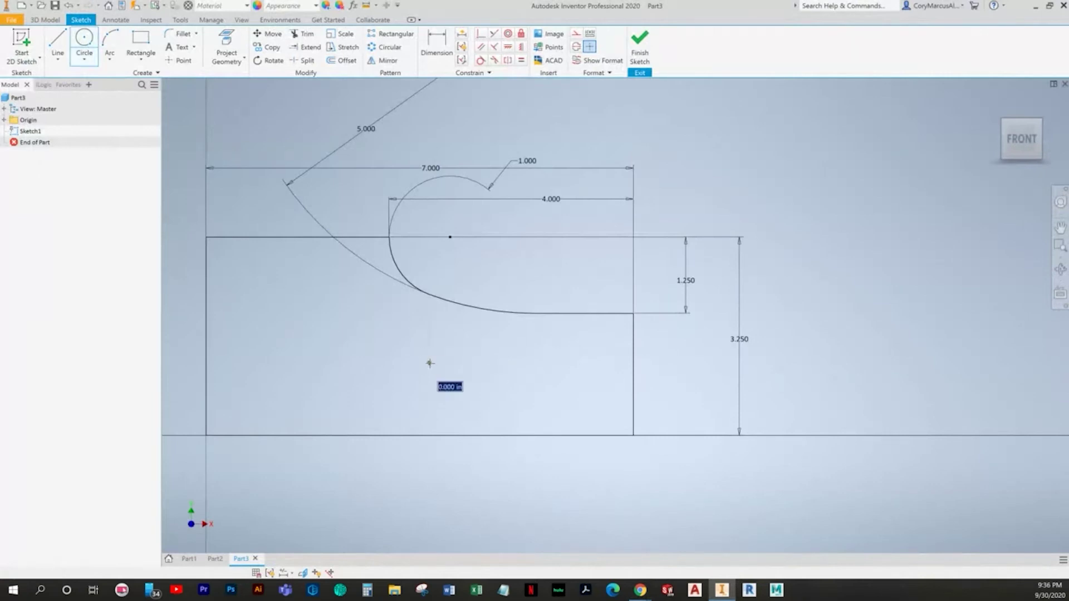
pyautogui.click(568, 385)
pyautogui.click(529, 354)
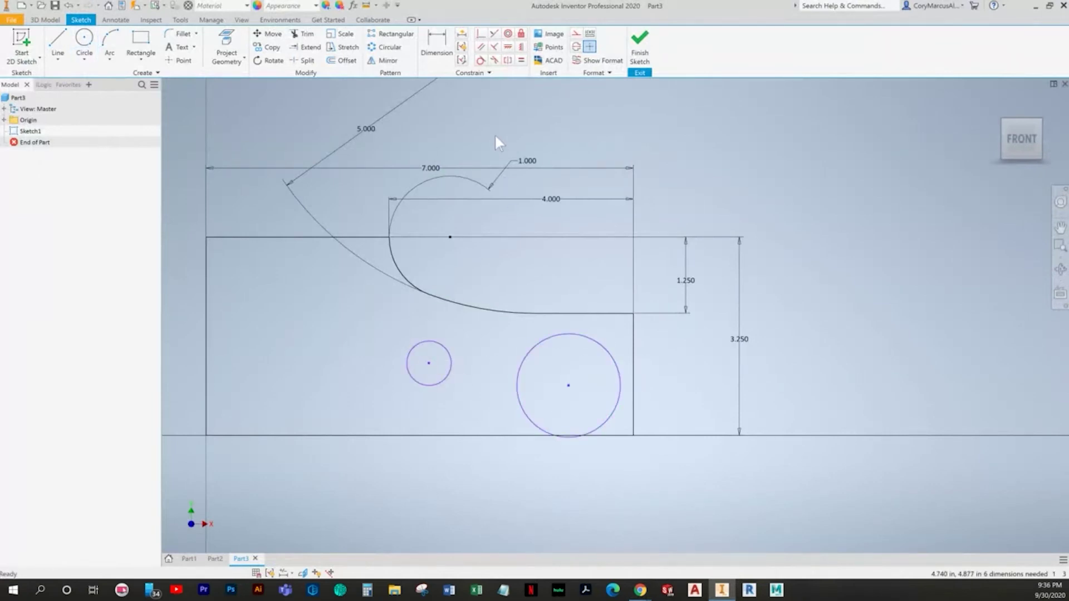
# Step: Check the hole sizes on the drawing and make the two circles equal
pyautogui.hotkey('alt', 'Tab')
pyautogui.hotkey('alt', 'Tab')
pyautogui.hotkey('alt', 'Tab')
pyautogui.hotkey('alt', 'Tab')
pyautogui.hotkey('alt', 'Tab')
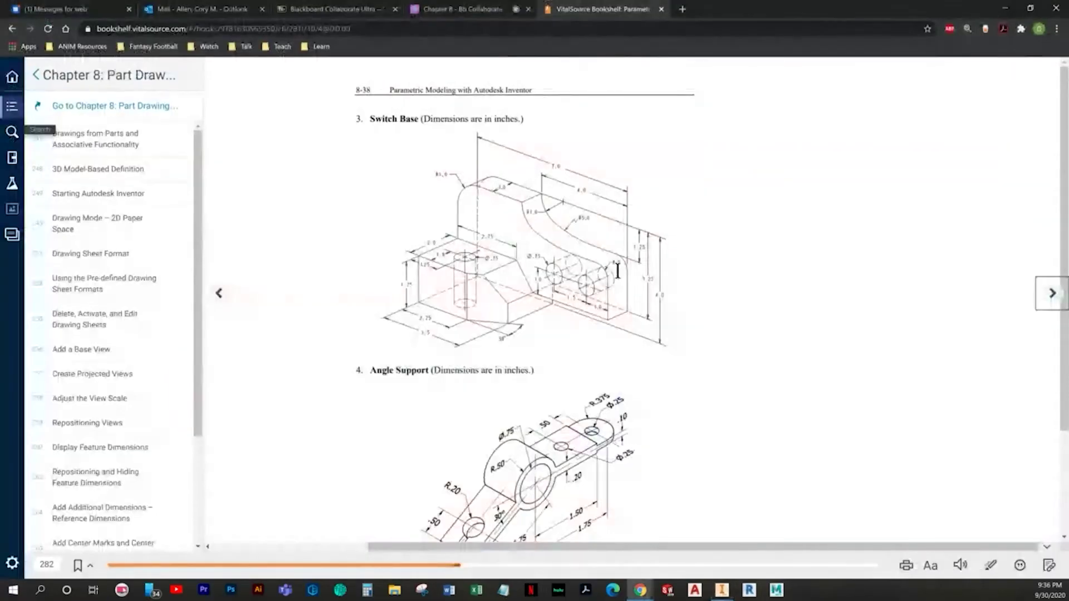
pyautogui.hotkey('alt', 'Tab')
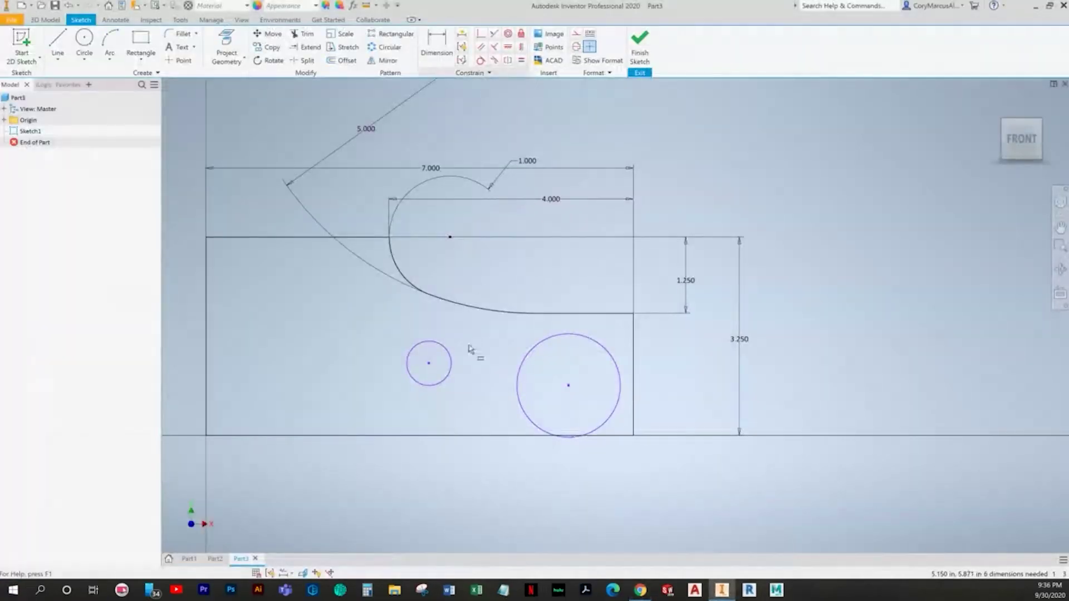
pyautogui.click(452, 369)
pyautogui.click(519, 365)
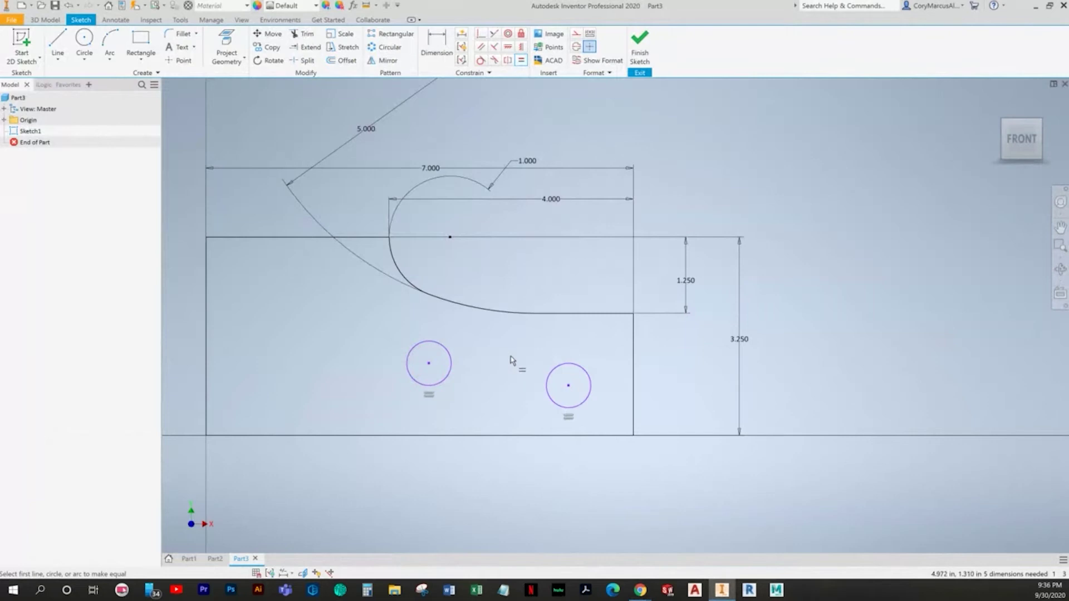
# Step: Dimension the left circle's diameter as 0.75 in
pyautogui.click(434, 53)
pyautogui.click(415, 356)
pyautogui.click(393, 341)
pyautogui.write('.75')
pyautogui.press('Return')
# Step: Align the two circles' centres horizontally and check the hole positions on the drawing
pyautogui.click(508, 47)
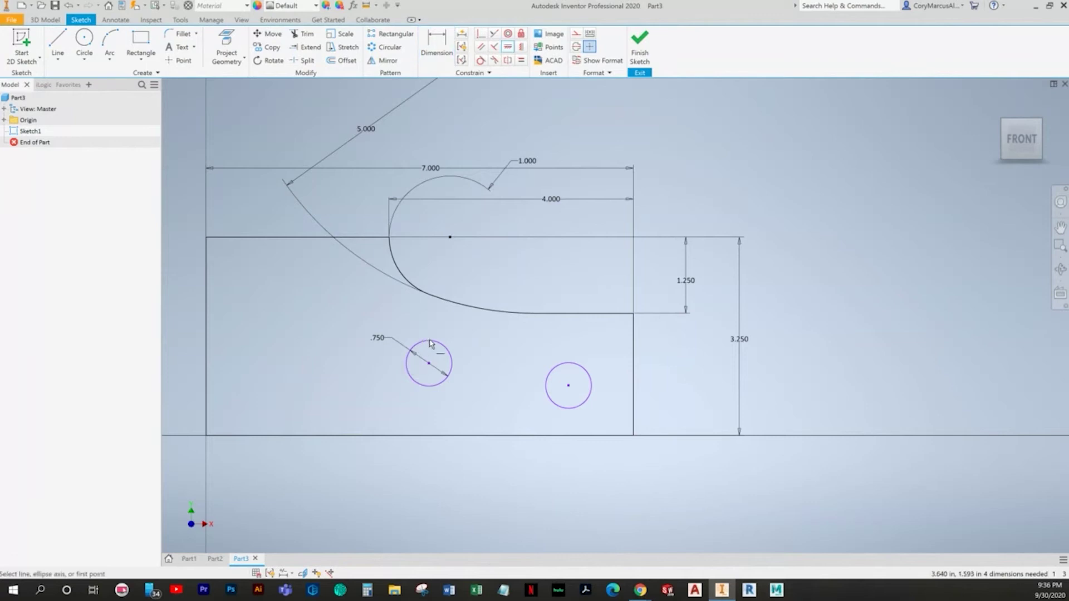
pyautogui.click(428, 364)
pyautogui.click(569, 387)
pyautogui.rightClick(504, 357)
pyautogui.click(466, 355)
pyautogui.hotkey('alt', 'Tab')
pyautogui.hotkey('alt', 'Tab')
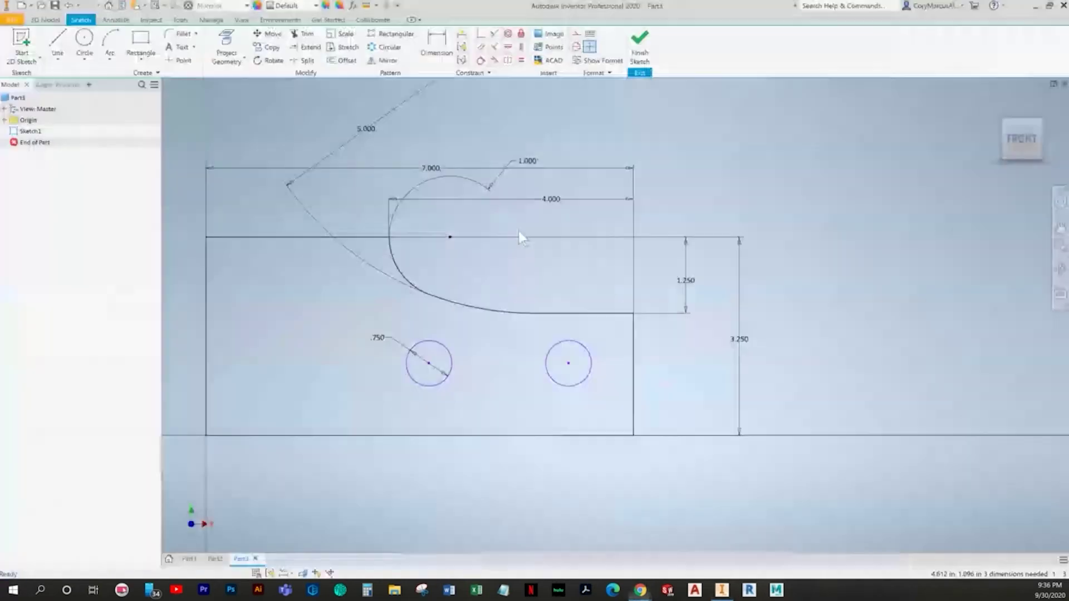
# Step: Dimension the right circle's centre 1 in from the profile's right edge
pyautogui.click(591, 382)
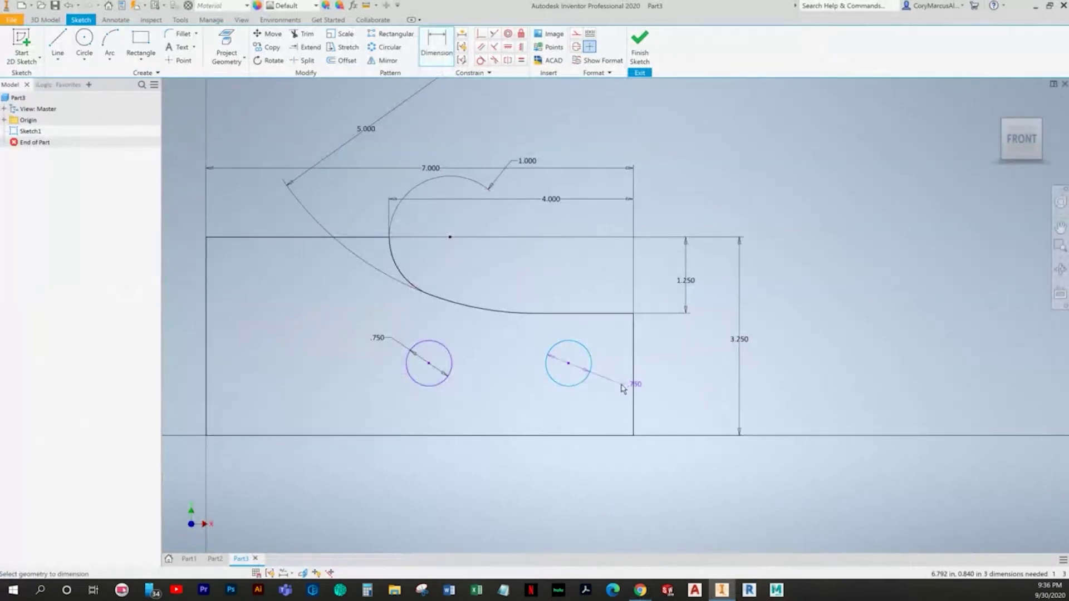
pyautogui.click(634, 389)
pyautogui.click(611, 463)
pyautogui.write('1.0609127')
pyautogui.press('Return')
# Step: Set the horizontal distance between the two circles to 1.5 in
pyautogui.click(555, 381)
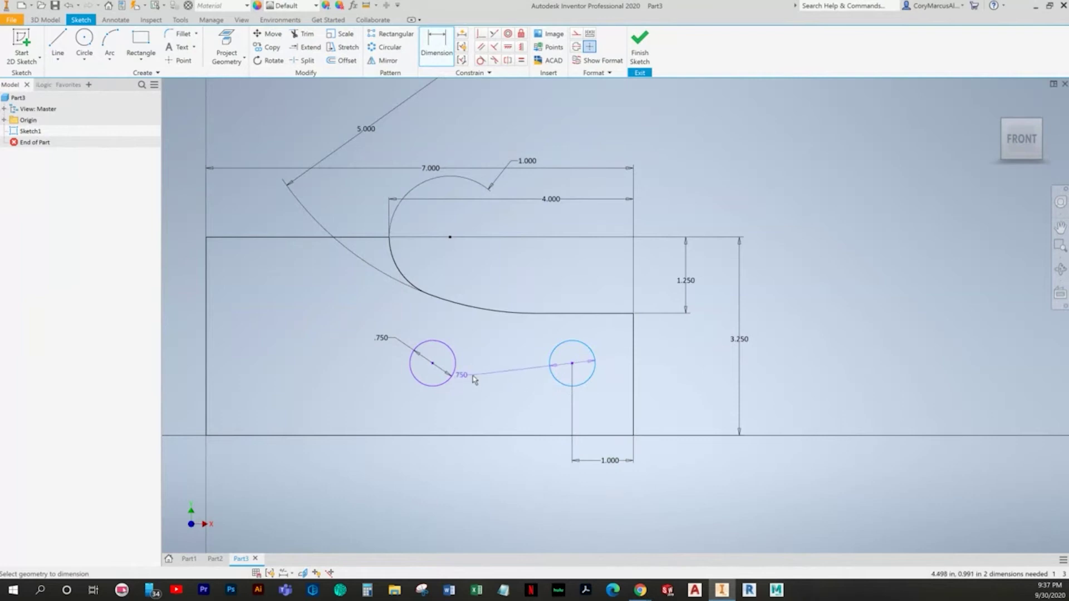
pyautogui.click(455, 375)
pyautogui.click(513, 465)
pyautogui.write('1.5')
pyautogui.press('Return')
# Step: Check the hole height on the drawing and dimension the left circle's centre 1 in above the bottom edge
pyautogui.hotkey('alt', 'Tab')
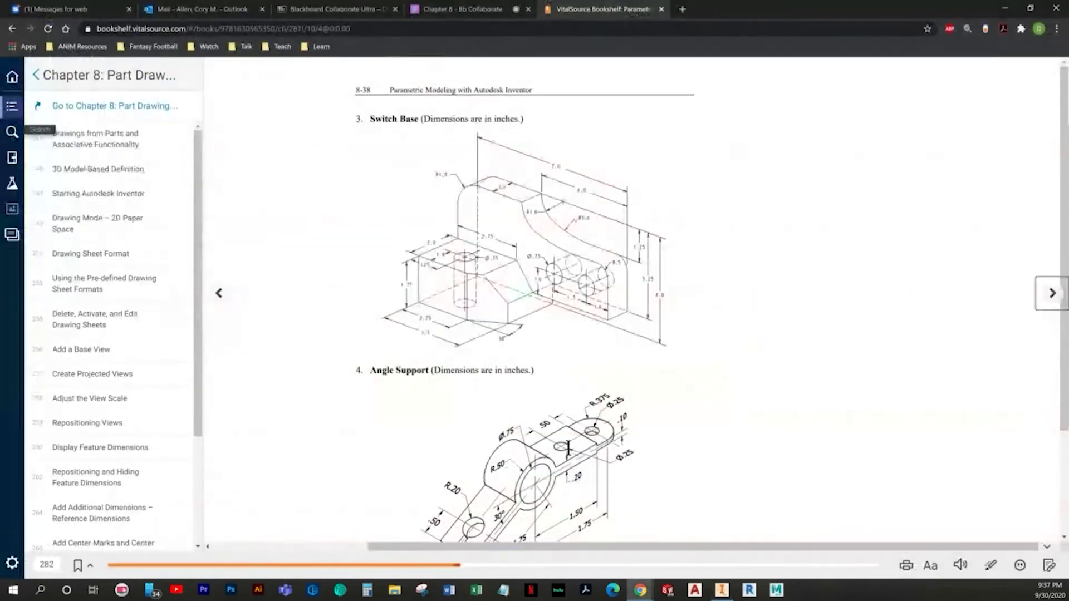
pyautogui.hotkey('alt', 'Tab')
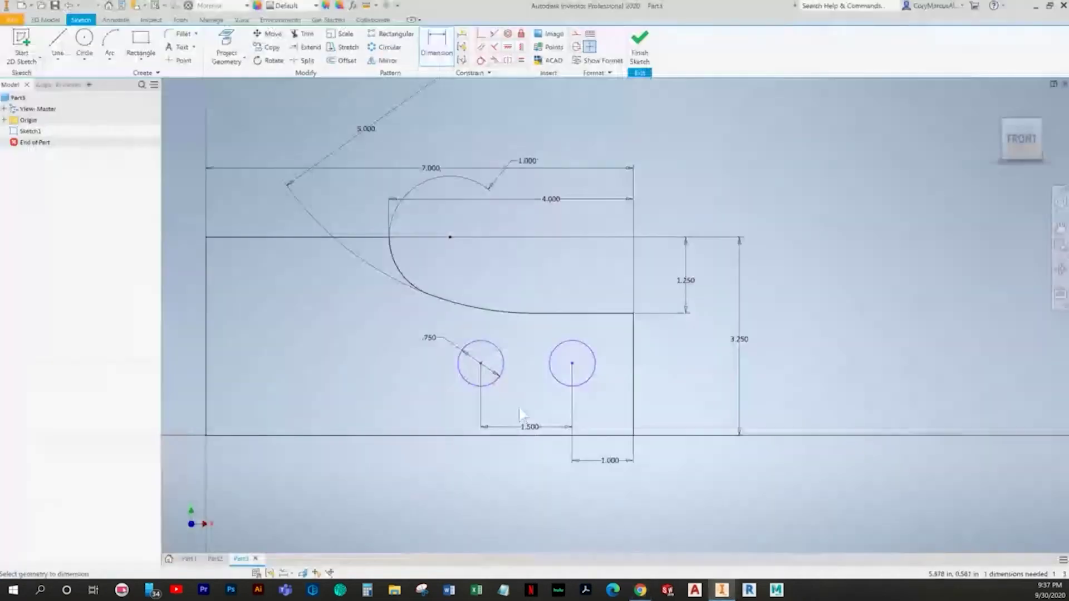
pyautogui.click(436, 435)
pyautogui.click(457, 381)
pyautogui.click(428, 392)
pyautogui.write('1.1825489')
pyautogui.press('Return')
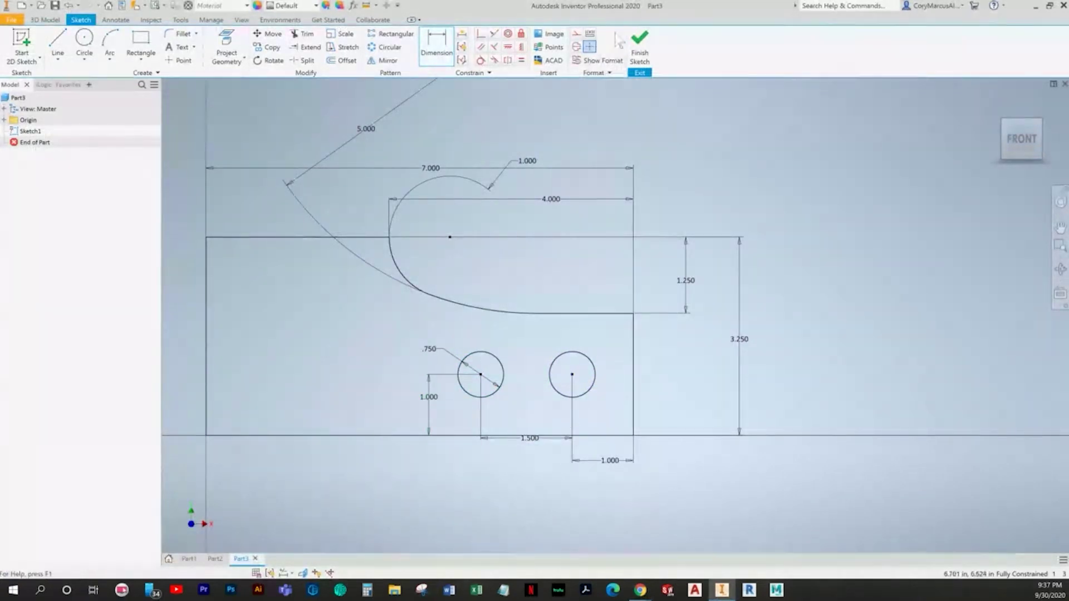
# Step: Finish the sketch, check the plate thickness on the drawing and extrude the profile 1 in symmetrically
pyautogui.click(640, 45)
pyautogui.hotkey('alt', 'Tab')
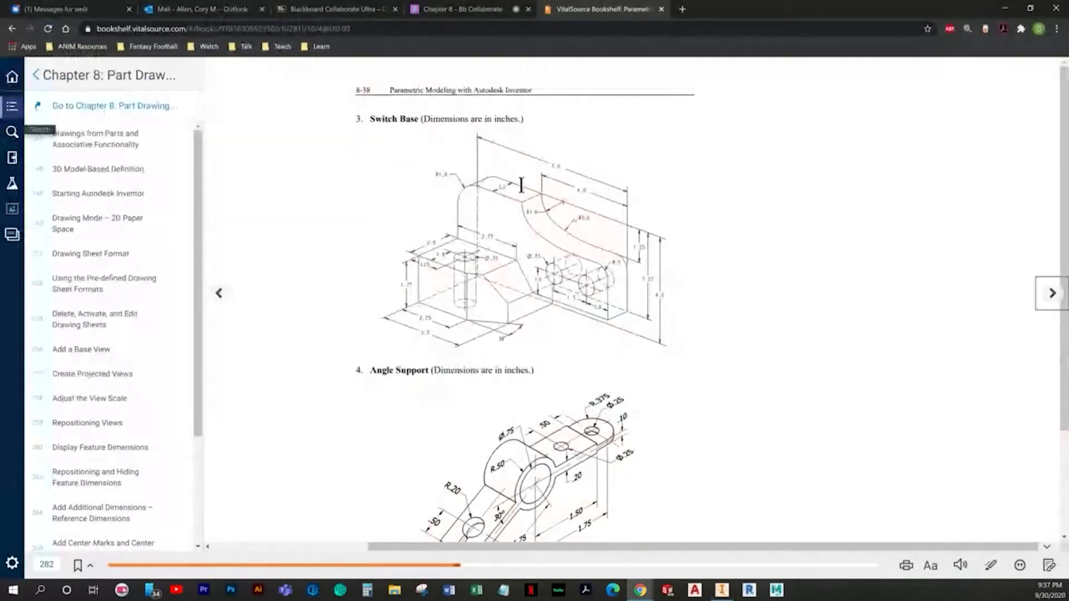
pyautogui.hotkey('alt', 'Tab')
pyautogui.click(58, 45)
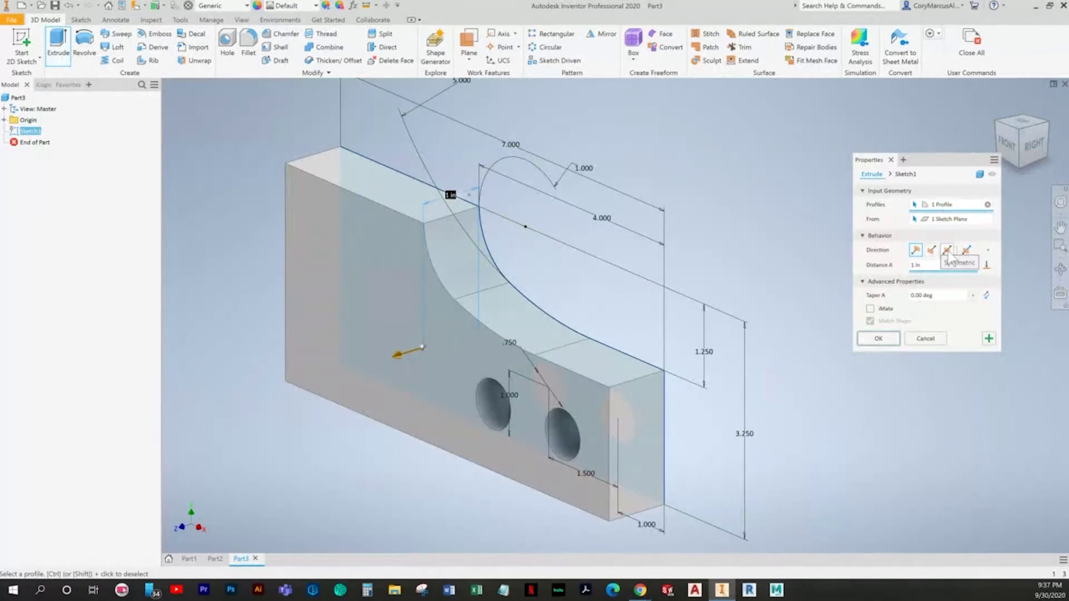
pyautogui.click(948, 250)
pyautogui.click(878, 339)
pyautogui.scroll(-3, 812, 352)
pyautogui.moveTo(734, 341); pyautogui.dragTo(593, 373, button='middle')
pyautogui.click(250, 50)
pyautogui.hotkey('alt', 'Tab')
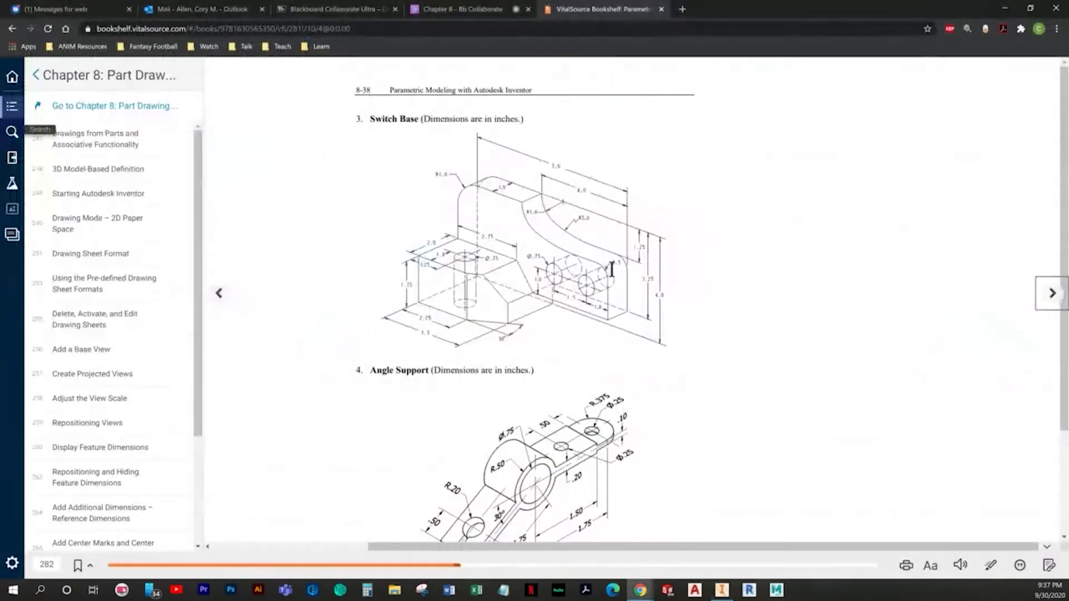
pyautogui.hotkey('alt', 'Tab')
pyautogui.click(197, 138)
pyautogui.click(268, 130)
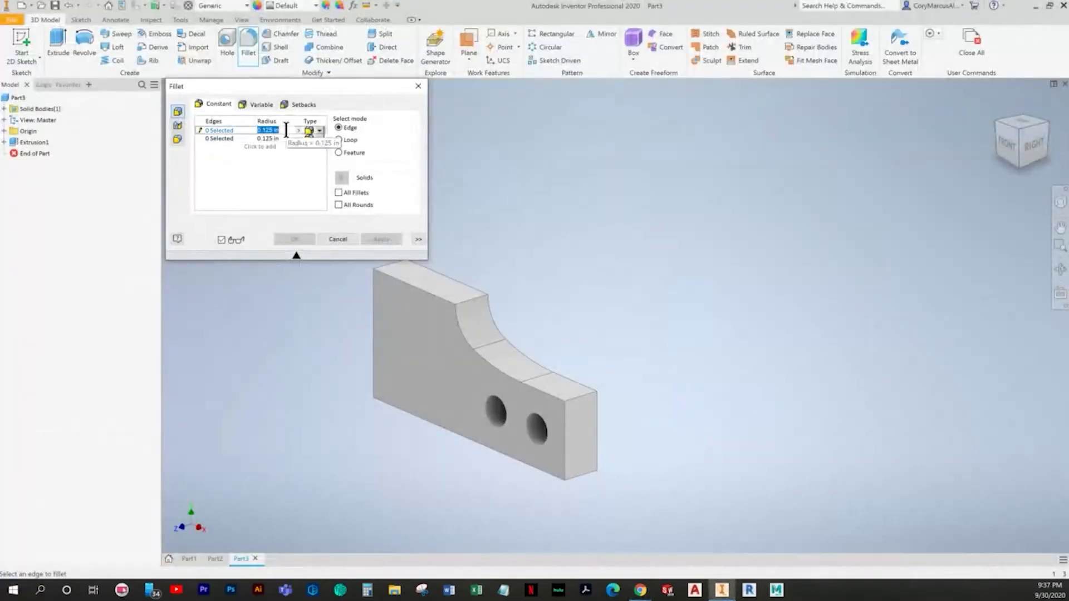
pyautogui.click(353, 242)
# Step: Fillet the plate's upper corner edge above the two holes with a 0.5 in radius, checking it against the drawing
pyautogui.click(248, 47)
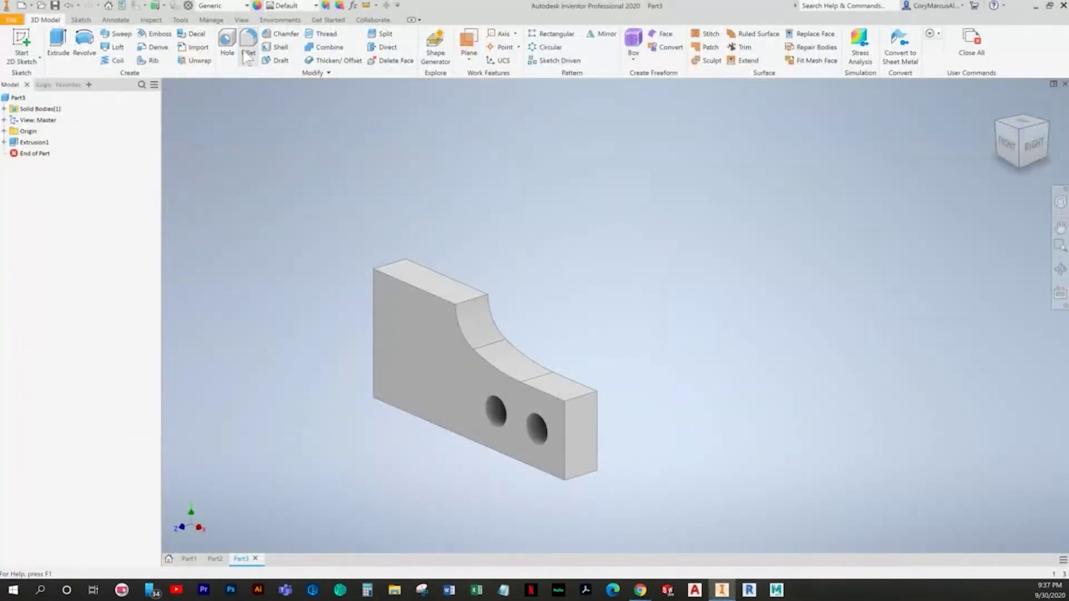
pyautogui.click(273, 130)
pyautogui.write('.5')
pyautogui.click(578, 390)
pyautogui.click(591, 394)
pyautogui.hotkey('alt', 'Tab')
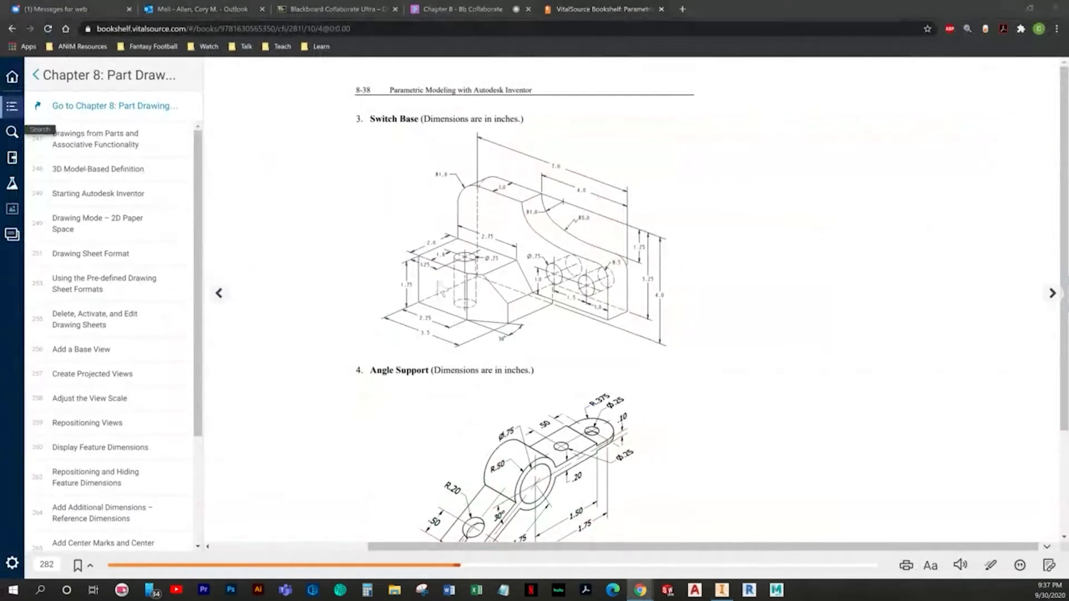
pyautogui.hotkey('alt', 'Tab')
pyautogui.click(291, 236)
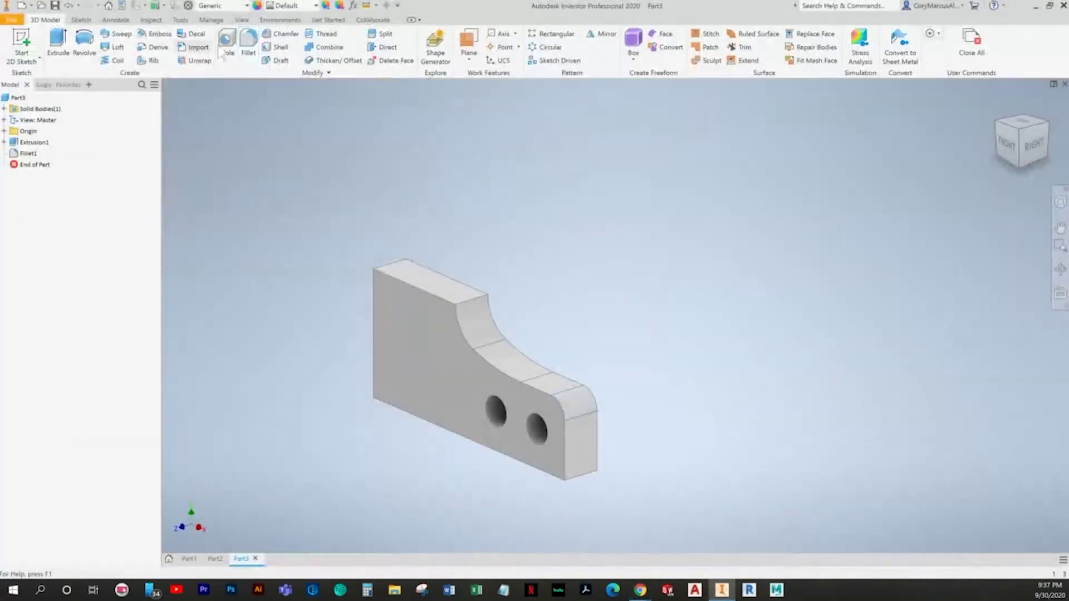
# Step: Check the drawing and fillet the upper corner edge at the plate's tall end with a 1 in radius
pyautogui.click(249, 44)
pyautogui.hotkey('alt', 'Tab')
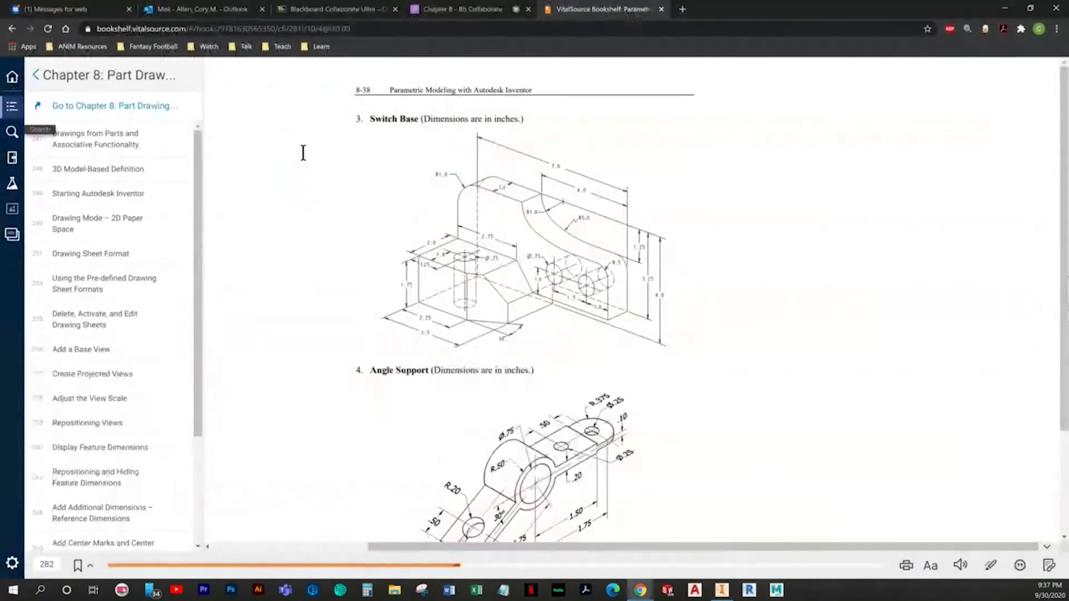
pyautogui.hotkey('alt', 'Tab')
pyautogui.click(261, 131)
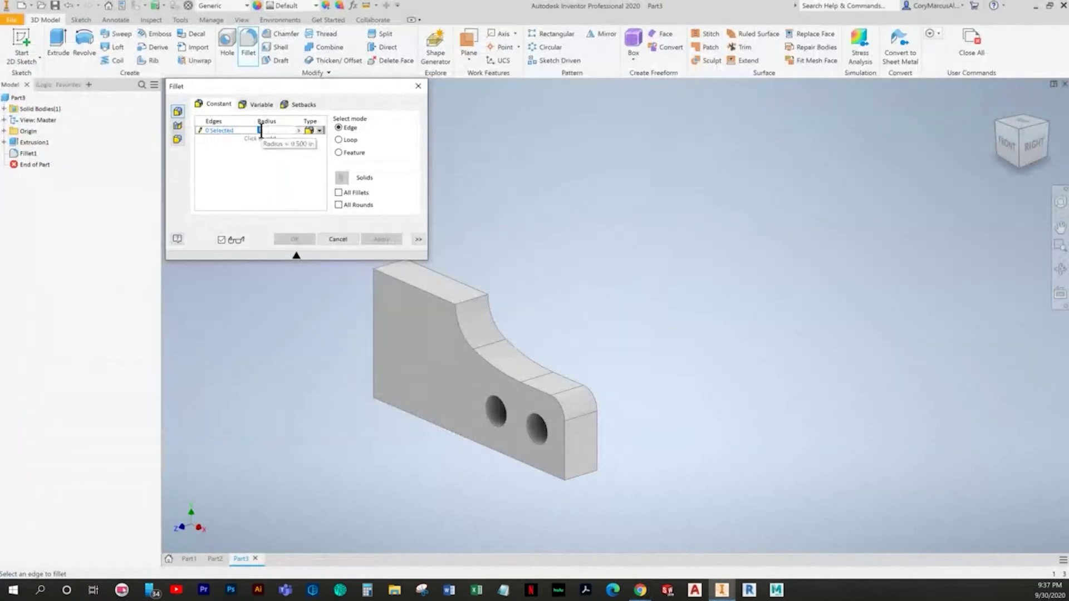
pyautogui.click(388, 269)
pyautogui.hotkey('alt', 'Tab')
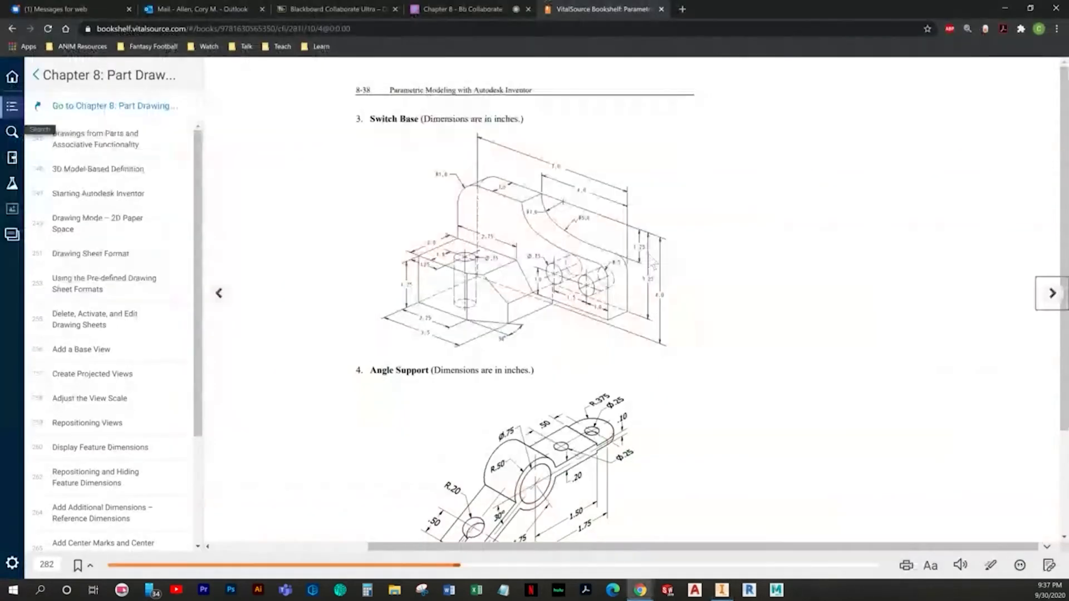
pyautogui.hotkey('alt', 'Tab')
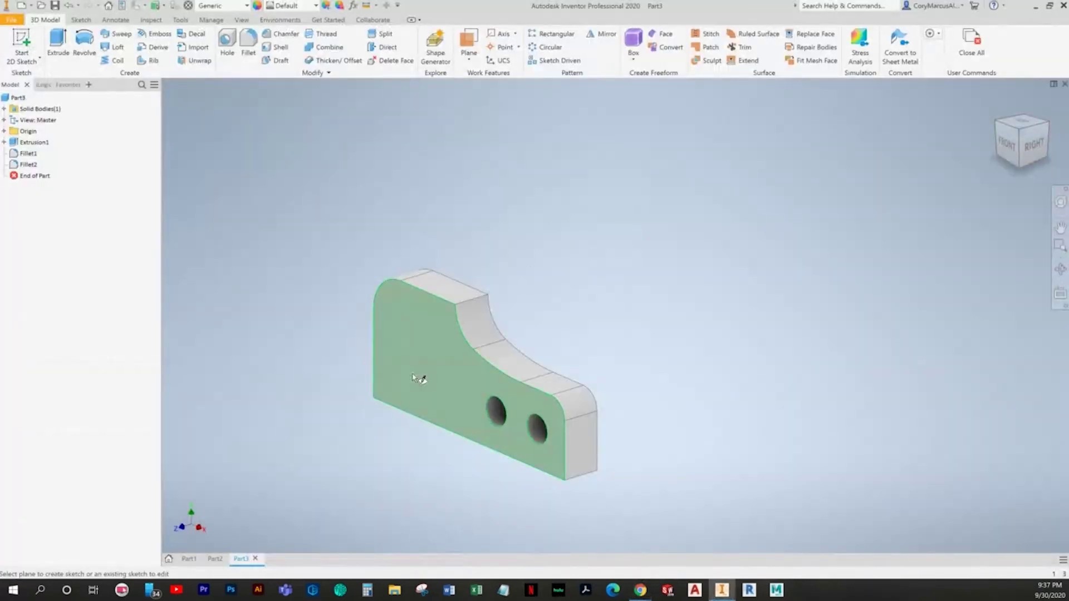
# Step: Check the drawing for the base block's location and start a new sketch on the plate's back face
pyautogui.moveTo(413, 379); pyautogui.dragTo(427, 365, button='middle')
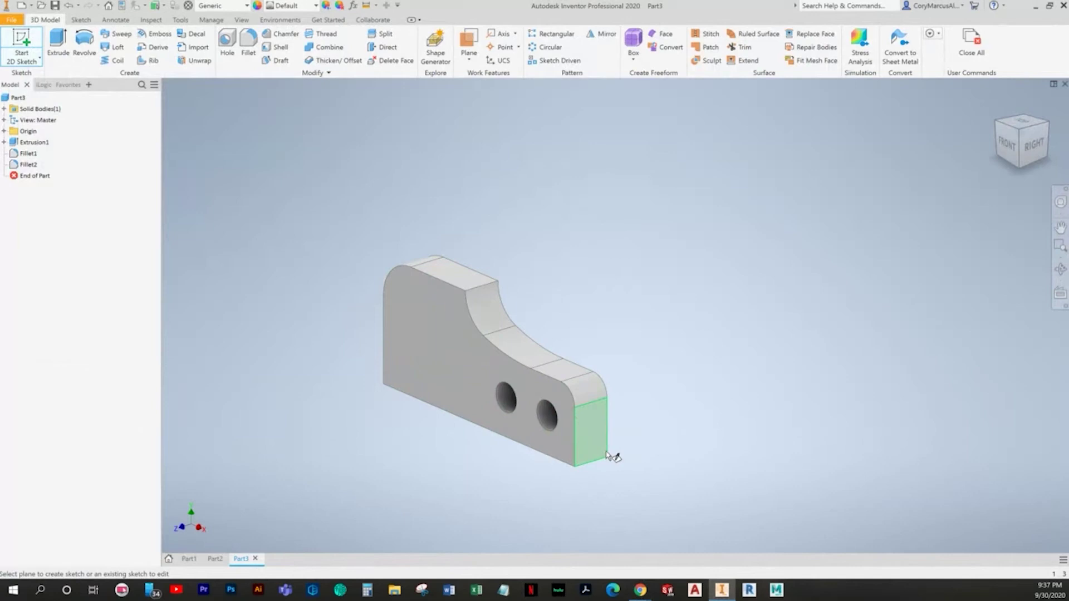
pyautogui.hotkey('alt', 'Tab')
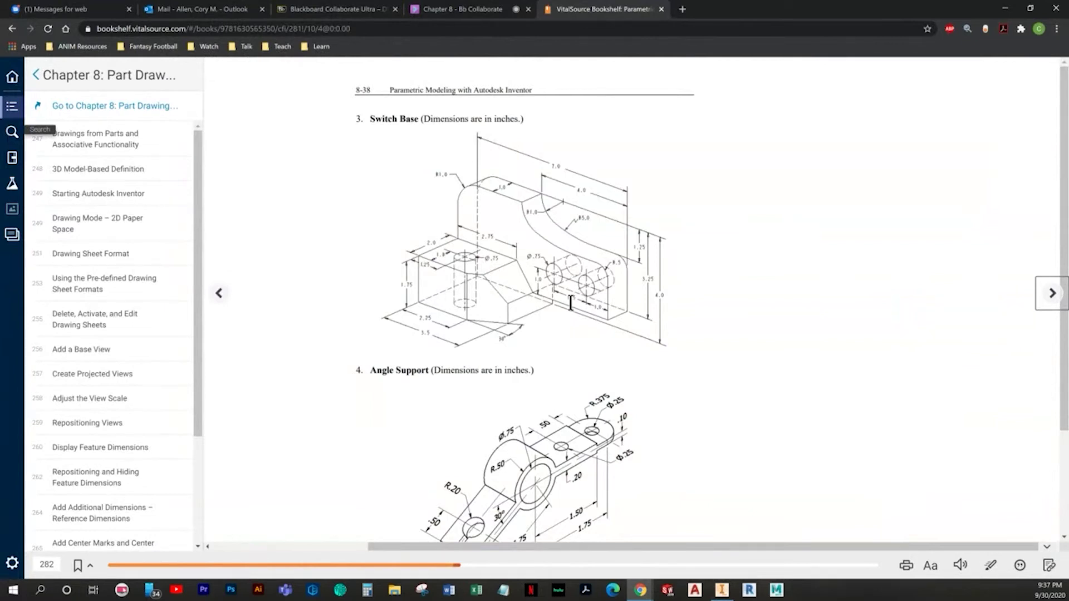
pyautogui.hotkey('alt', 'Tab')
pyautogui.keyDown('shift'); pyautogui.moveTo(582, 331); pyautogui.dragTo(444, 398, button='middle'); pyautogui.keyUp('shift')
pyautogui.click(629, 330)
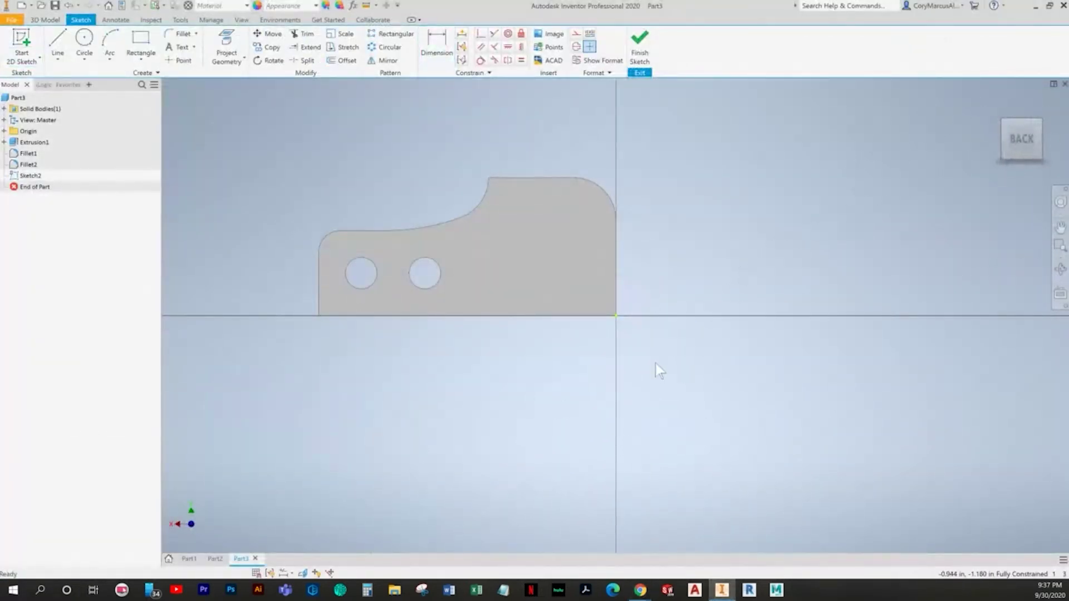
pyautogui.moveTo(548, 299); pyautogui.dragTo(498, 345, button='middle')
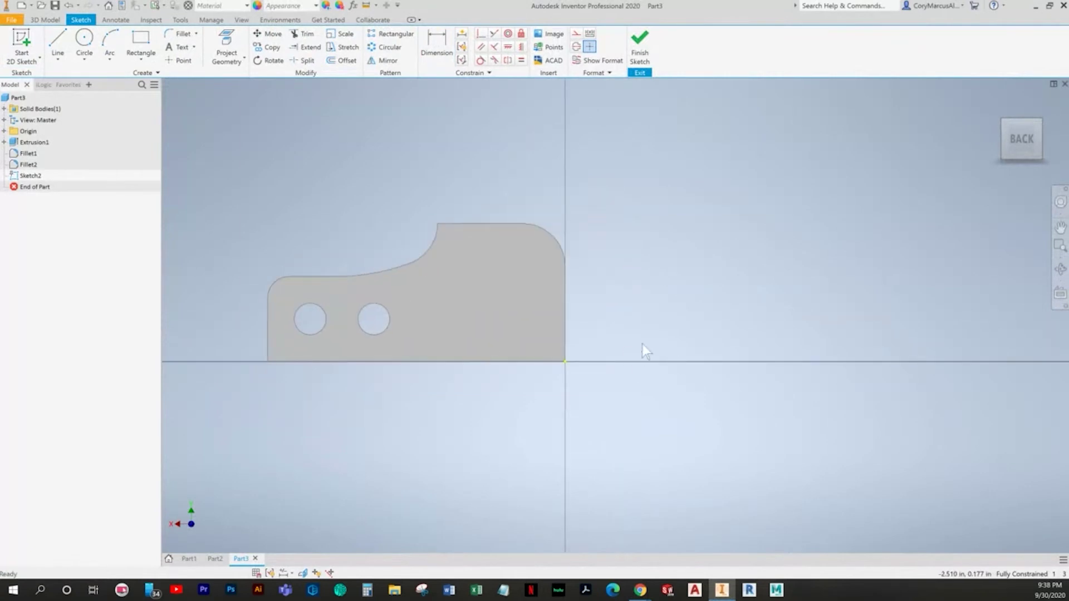
# Step: Check the drawing and sketch the base block outline's vertical side, sloped corner and top line ending on the plate's tall-end edge
pyautogui.hotkey('alt', 'Tab')
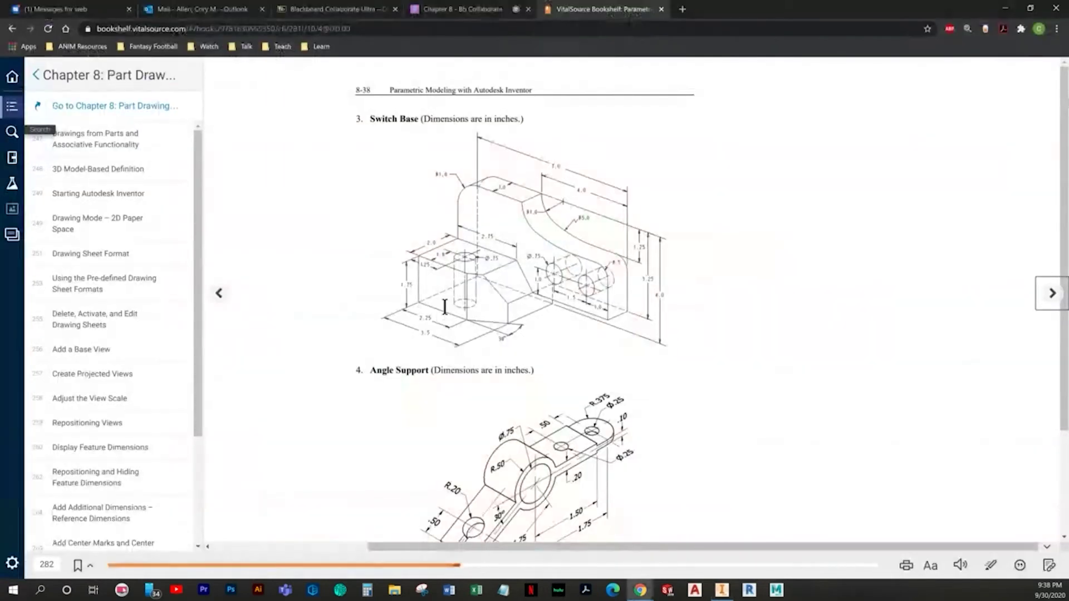
pyautogui.hotkey('alt', 'Tab')
pyautogui.click(57, 48)
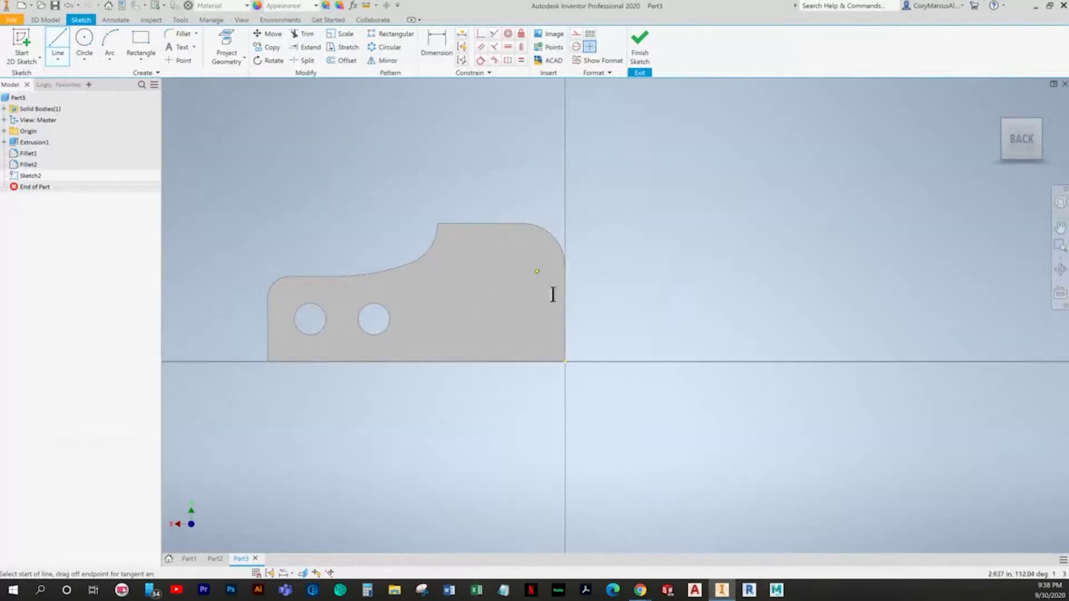
pyautogui.hotkey('alt', 'Tab')
pyautogui.hotkey('alt', 'Tab')
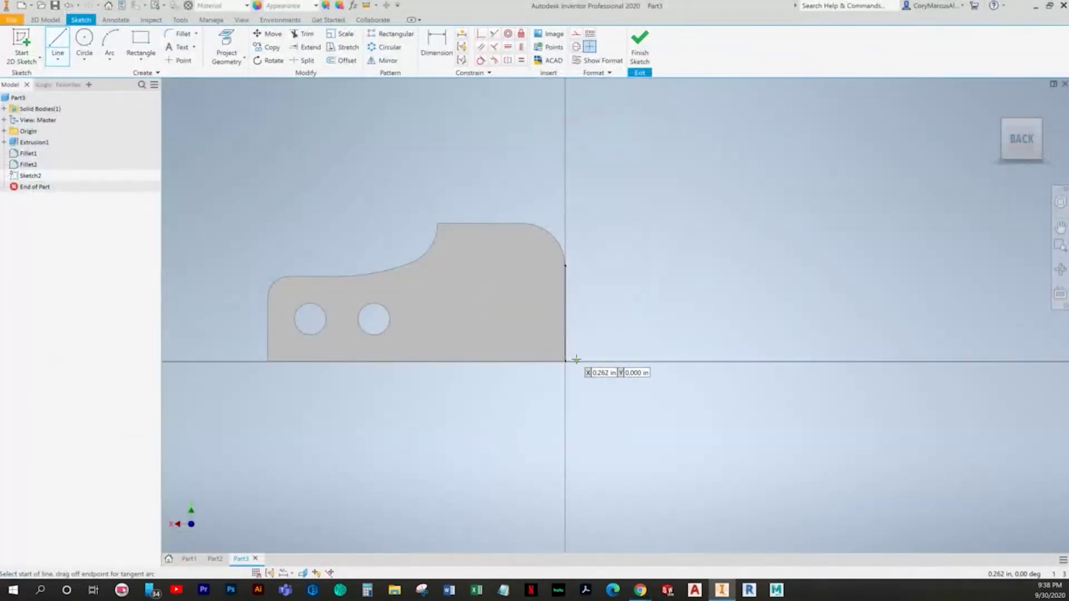
pyautogui.hotkey('alt', 'Tab')
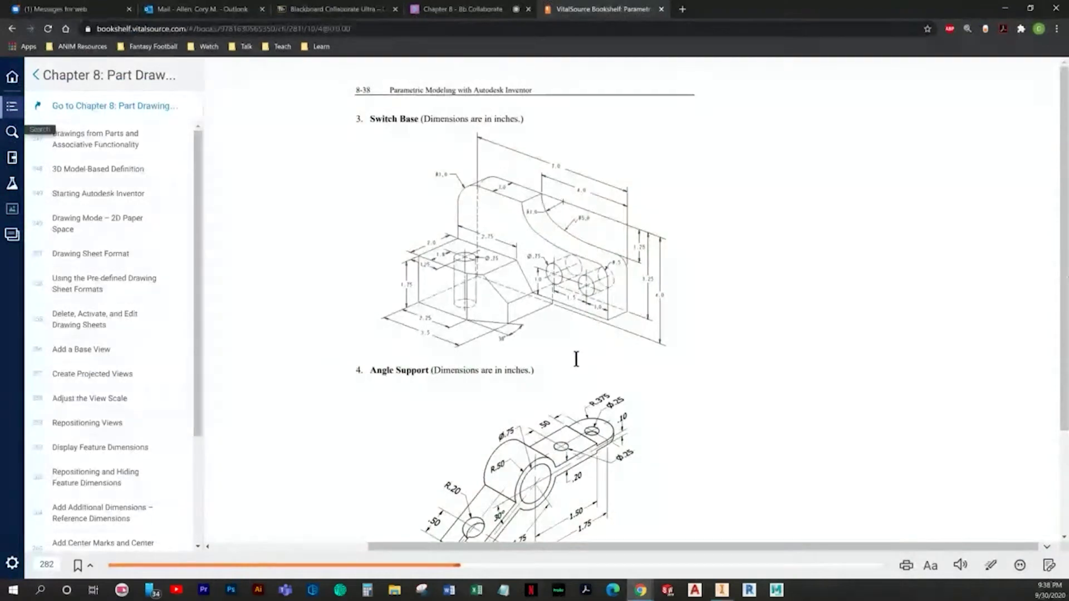
pyautogui.hotkey('alt', 'Tab')
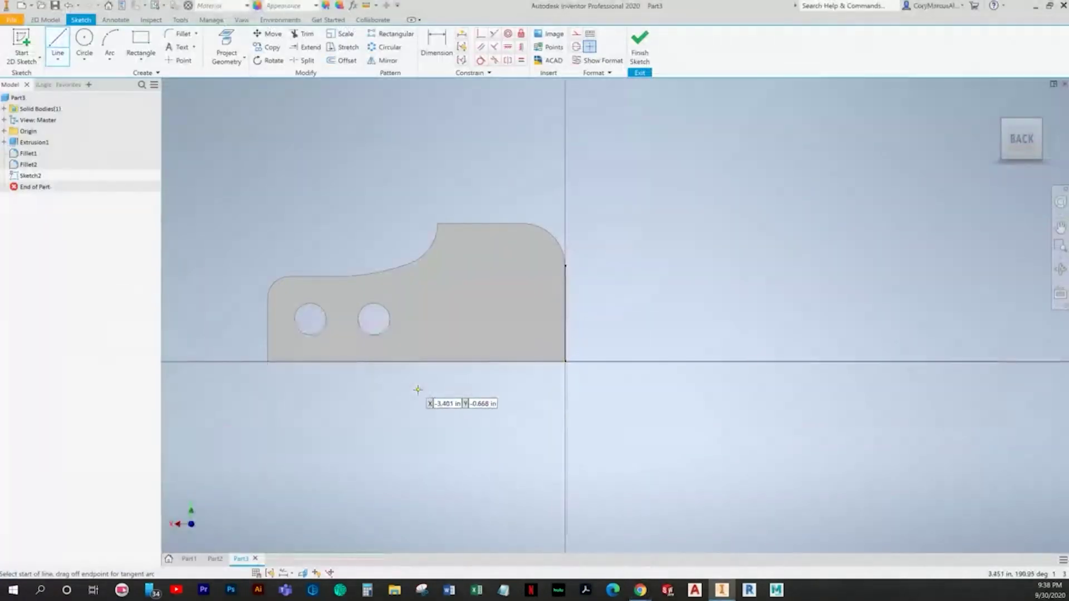
pyautogui.click(418, 345)
pyautogui.click(462, 314)
pyautogui.click(565, 311)
pyautogui.hotkey('alt', 'Tab')
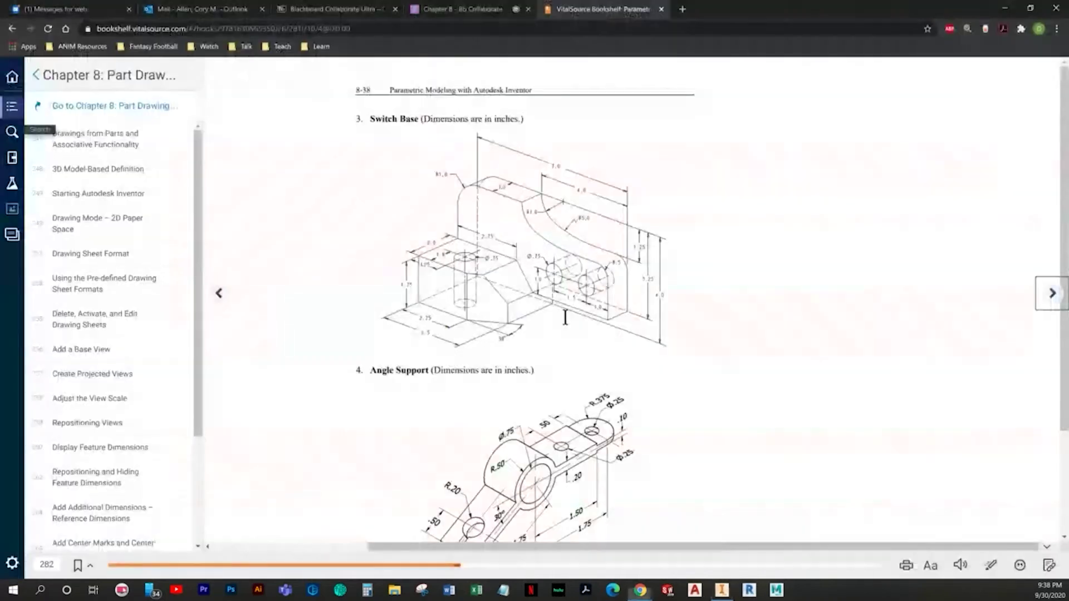
pyautogui.hotkey('alt', 'Tab')
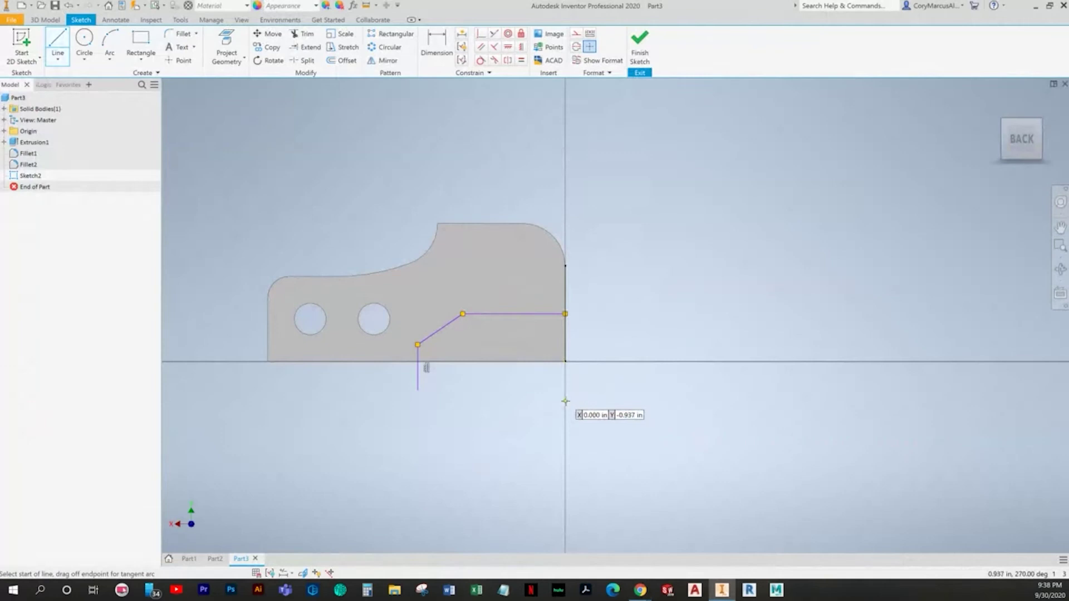
# Step: Close the base block outline with a horizontal line below the plate and a vertical line up the tall end
pyautogui.click(418, 389)
pyautogui.click(565, 389)
pyautogui.click(566, 313)
pyautogui.rightClick(684, 284)
pyautogui.click(652, 278)
# Step: Check the drawing and dimension the outline's bottom line 0.75 in below the plate's bottom edge
pyautogui.click(447, 59)
pyautogui.hotkey('alt', 'Tab')
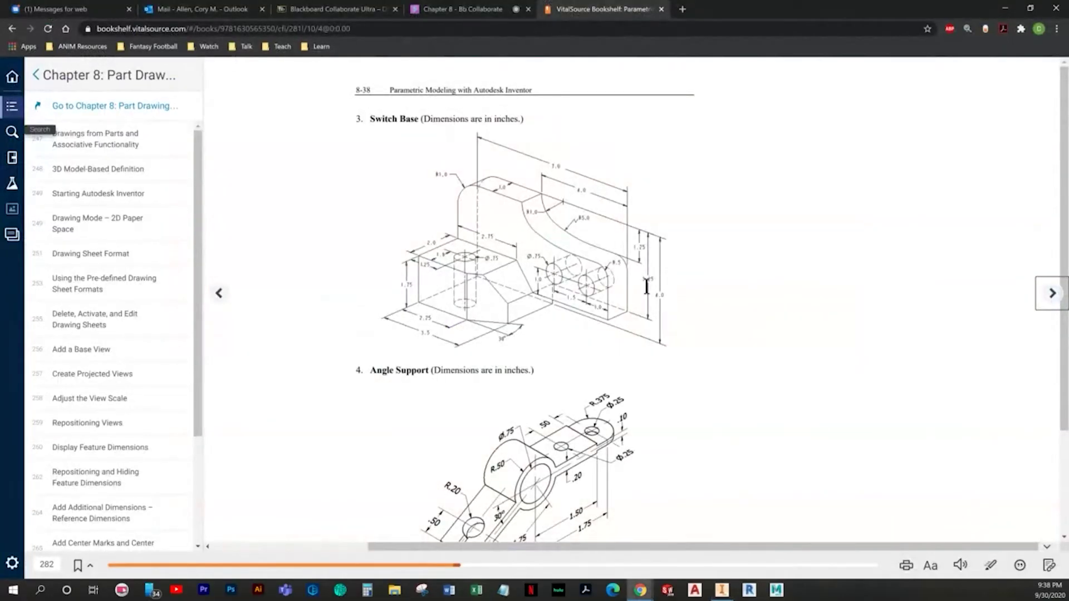
pyautogui.hotkey('alt', 'Tab')
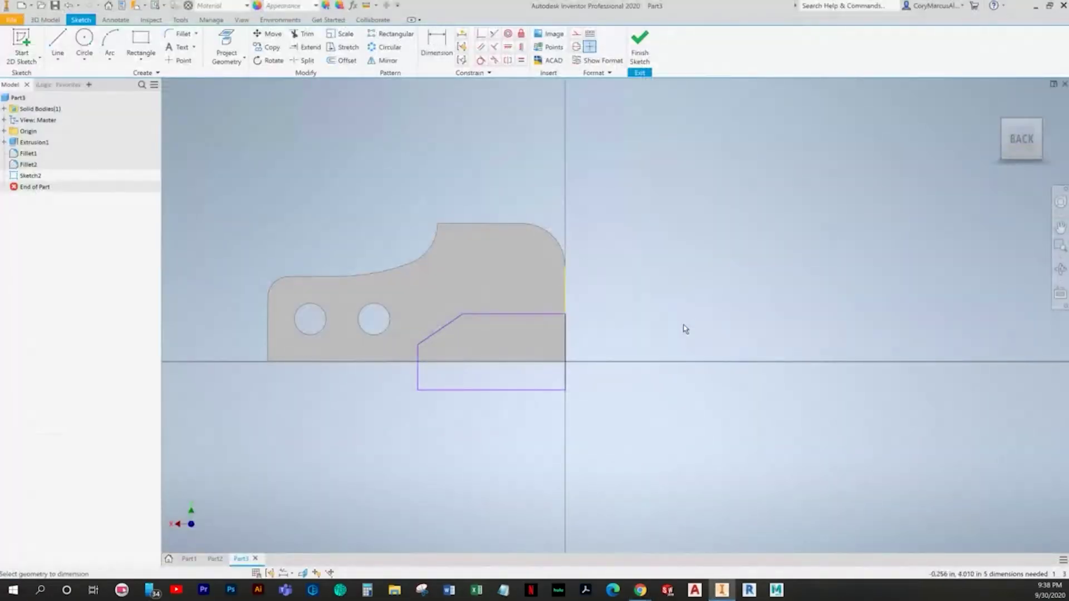
pyautogui.click(541, 389)
pyautogui.click(528, 362)
pyautogui.click(597, 377)
pyautogui.write('.75')
pyautogui.press('Return')
# Step: Check the drawing and dimension the outline's bottom line to a length of 3.5 in
pyautogui.hotkey('alt', 'Tab')
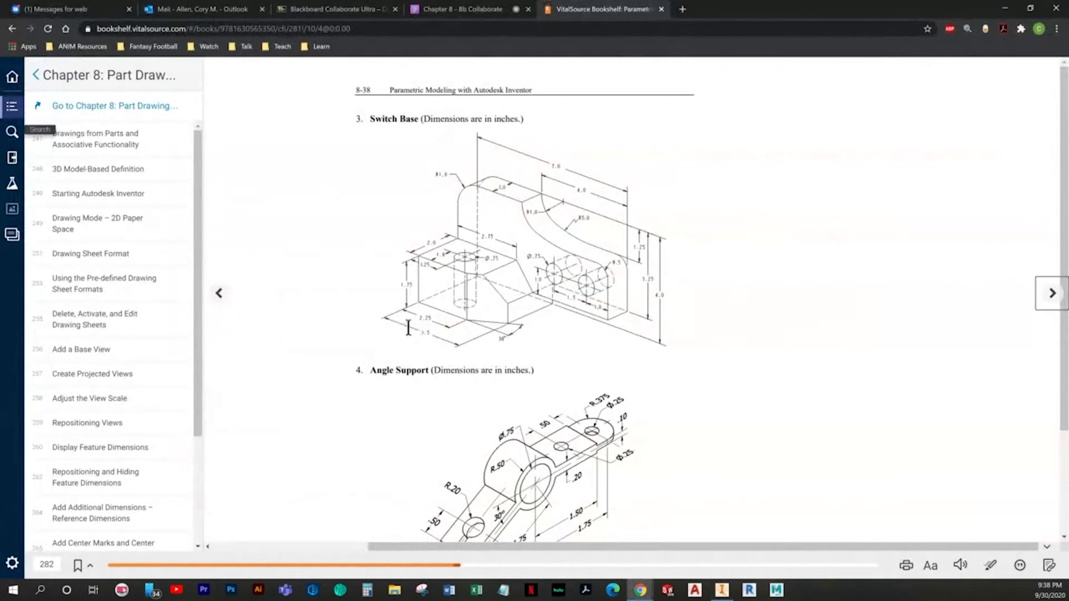
pyautogui.hotkey('alt', 'Tab')
pyautogui.click(484, 393)
pyautogui.click(493, 426)
pyautogui.press('Return')
# Step: Check the drawing and try to dimension the outline's overall height between its top and bottom lines
pyautogui.hotkey('alt', 'Tab')
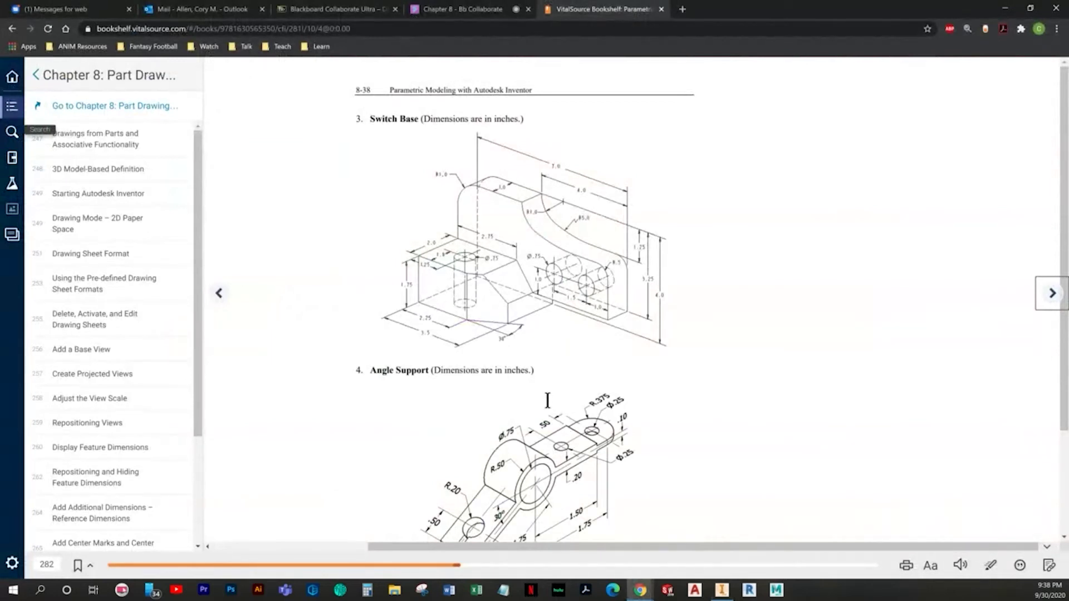
pyautogui.hotkey('alt', 'Tab')
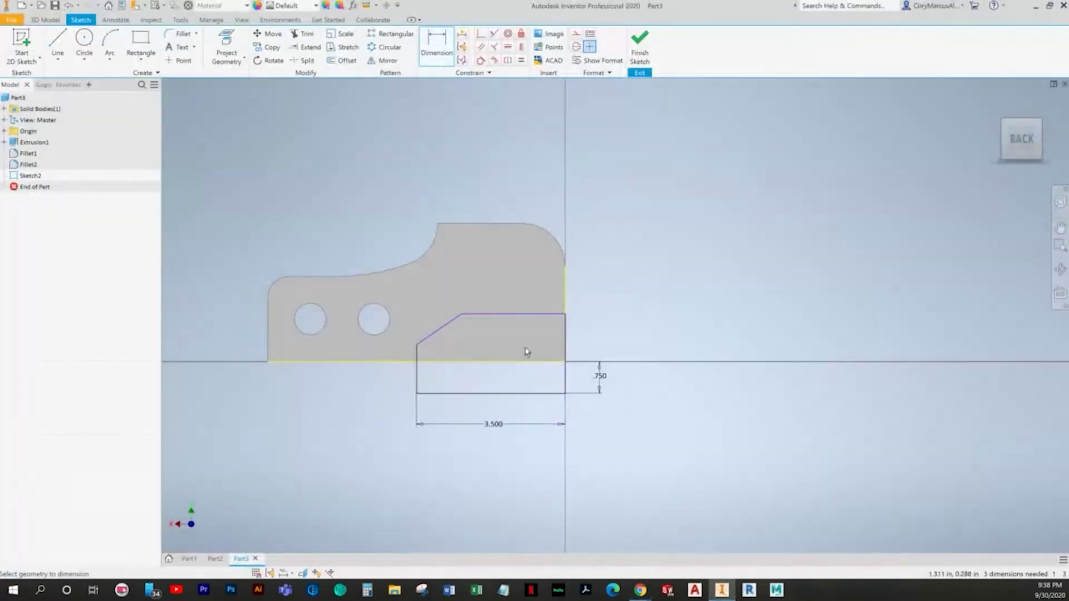
pyautogui.click(490, 326)
pyautogui.click(478, 393)
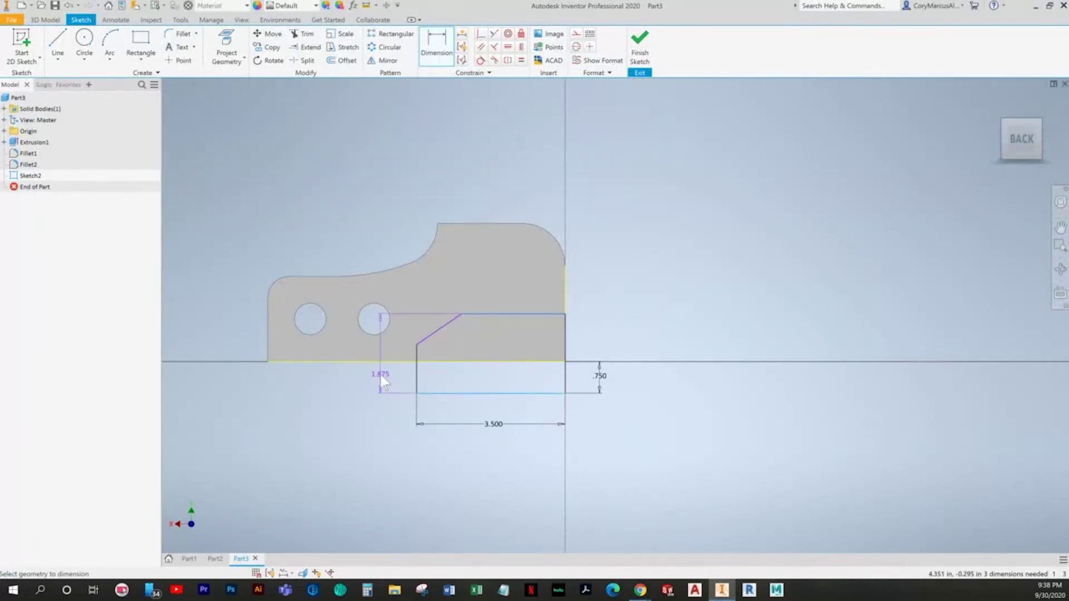
pyautogui.click(382, 381)
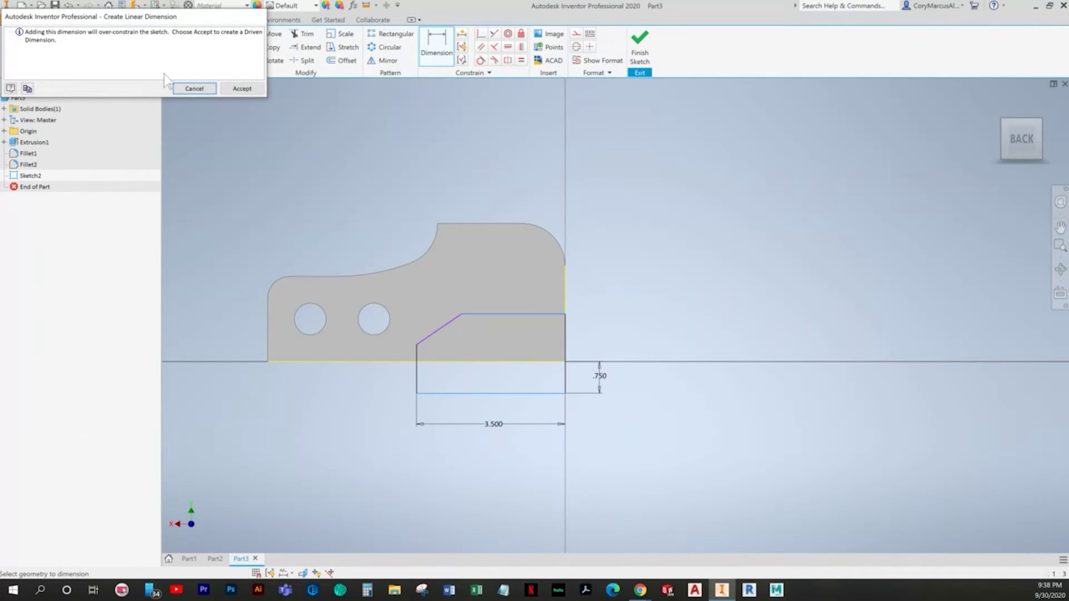
pyautogui.click(195, 89)
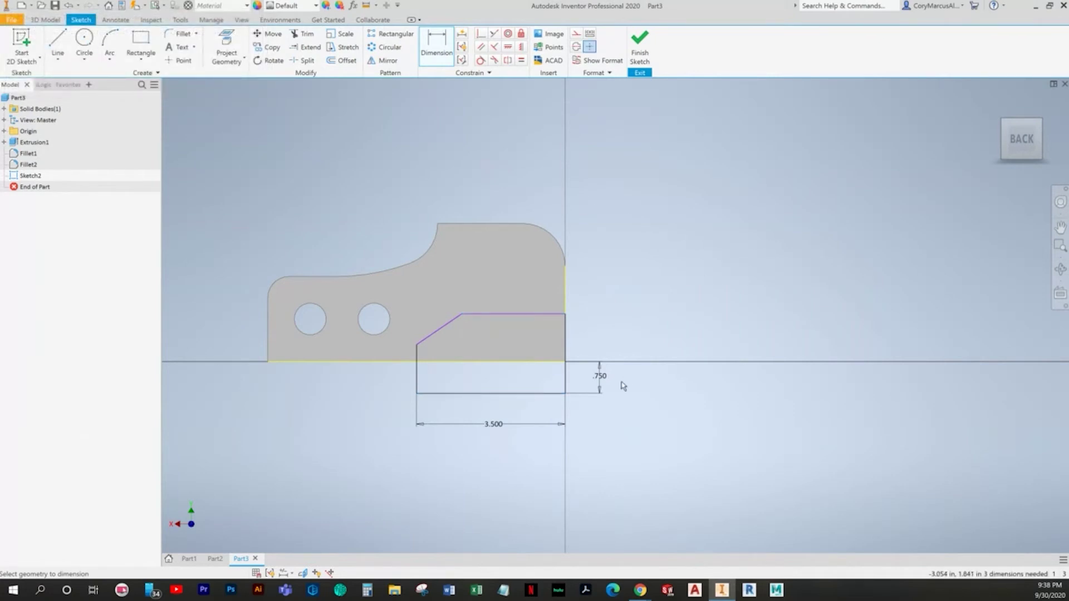
pyautogui.rightClick(633, 295)
pyautogui.click(585, 295)
# Step: Pull the upper end of the sloped line upward and constrain the outline's top line parallel to its bottom line
pyautogui.moveTo(524, 315); pyautogui.dragTo(592, 313)
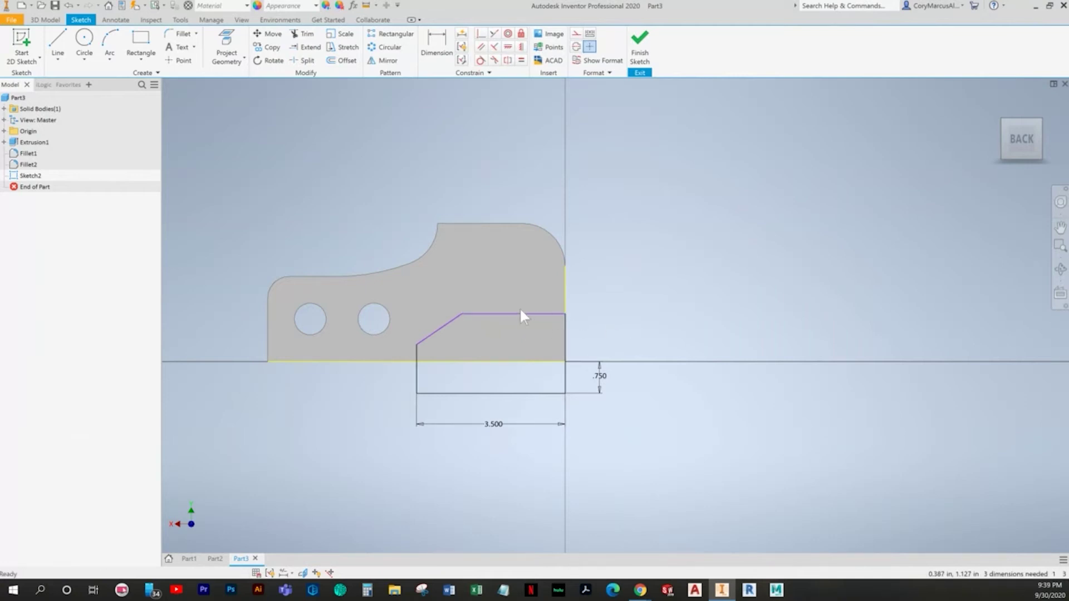
pyautogui.moveTo(463, 315)
pyautogui.mouseDown()
pyautogui.moveTo(469, 338)
pyautogui.moveTo(444, 279)
pyautogui.mouseUp()
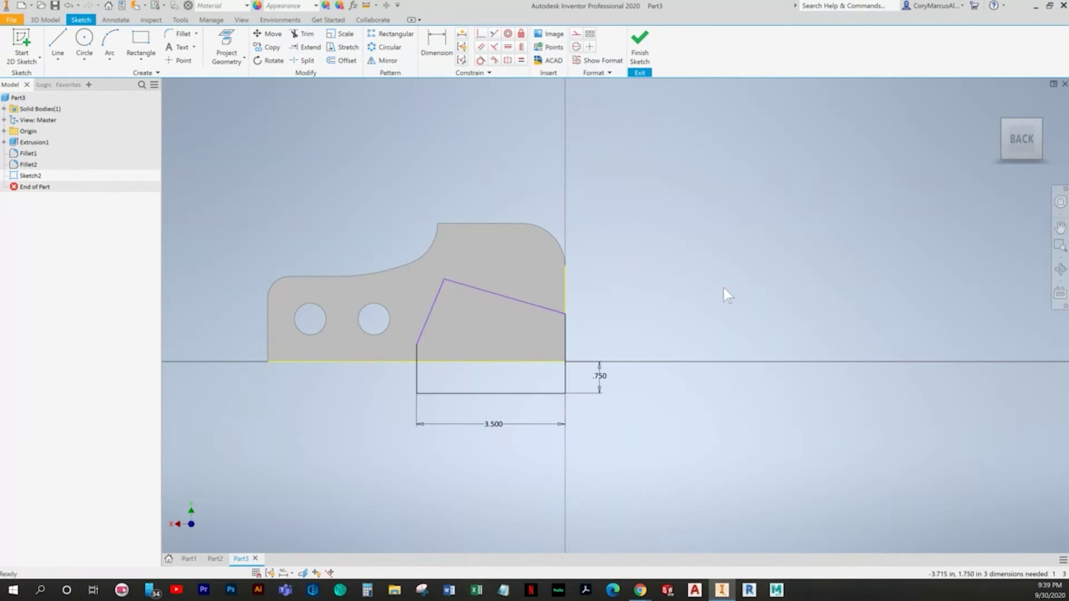
pyautogui.click(481, 47)
pyautogui.click(508, 298)
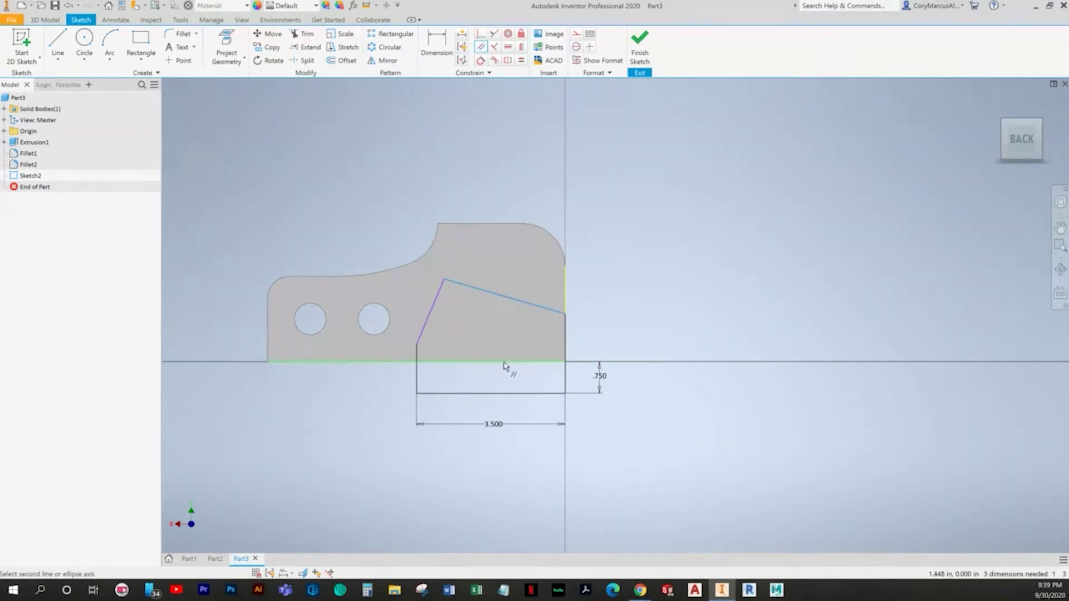
pyautogui.click(509, 394)
pyautogui.rightClick(629, 292)
pyautogui.click(619, 297)
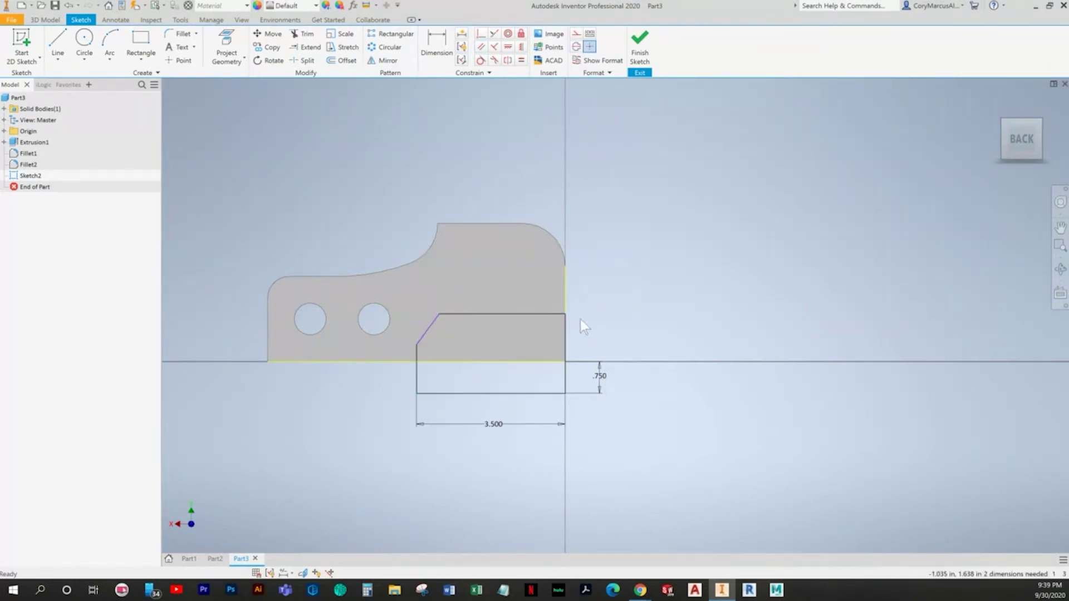
# Step: Delete the projected edge at the plate's tall end, then move the outline away from it and lower its top line
pyautogui.hotkey('alt', 'Tab')
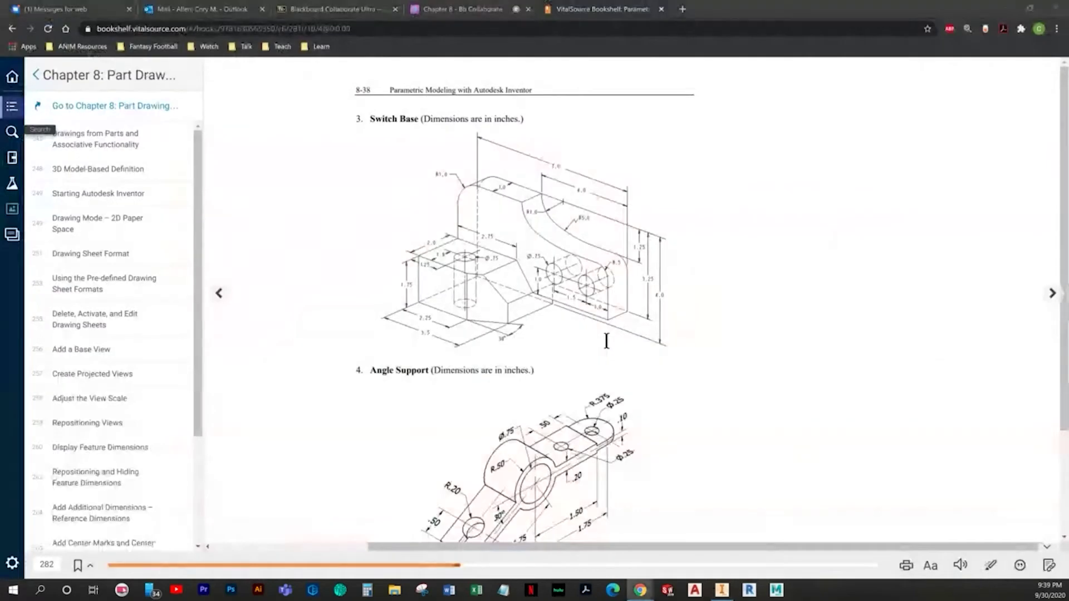
pyautogui.hotkey('alt', 'Tab')
pyautogui.scroll(3, 585, 345)
pyautogui.click(550, 400)
pyautogui.click(550, 258)
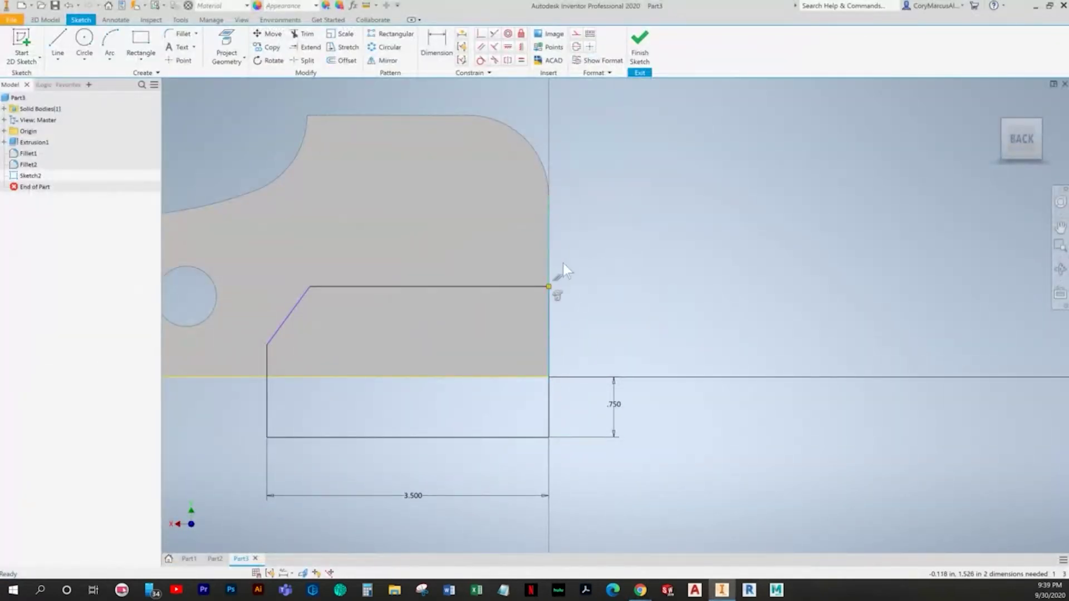
pyautogui.scroll(-2, 590, 347)
pyautogui.click(559, 392)
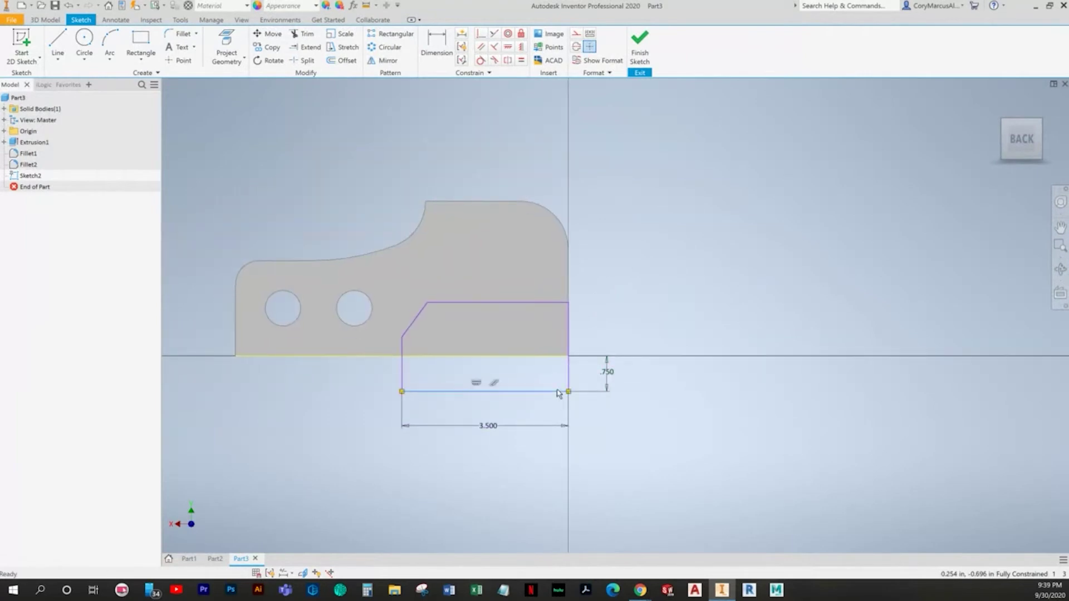
pyautogui.moveTo(573, 379); pyautogui.dragTo(501, 394)
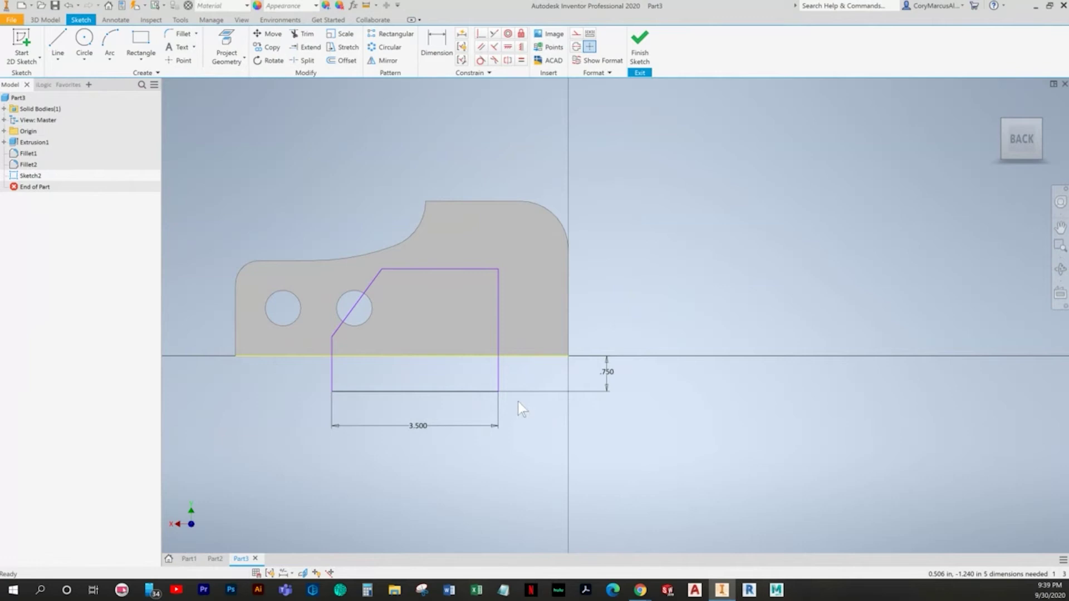
pyautogui.moveTo(456, 273); pyautogui.dragTo(463, 318)
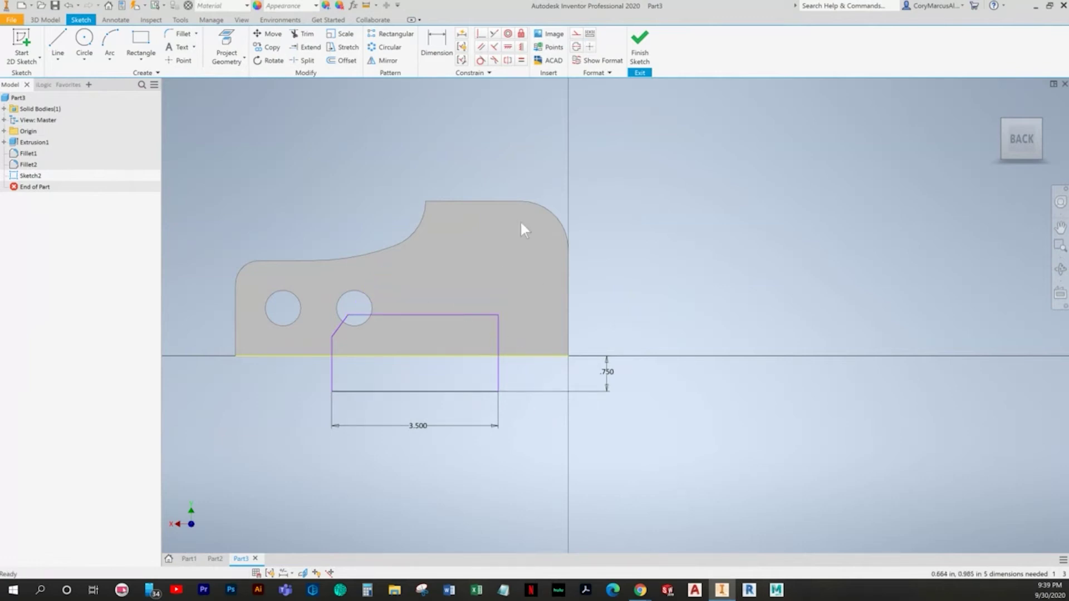
# Step: Make the outline's long vertical side collinear with the plate's tall-end edge and adjust the top line's height
pyautogui.click(494, 34)
pyautogui.click(499, 333)
pyautogui.click(569, 322)
pyautogui.rightClick(648, 262)
pyautogui.click(599, 264)
pyautogui.moveTo(492, 349); pyautogui.dragTo(493, 317)
# Step: Dimension the outline's overall height between its top and bottom lines as 1.75 in, checking the drawing
pyautogui.press('d')
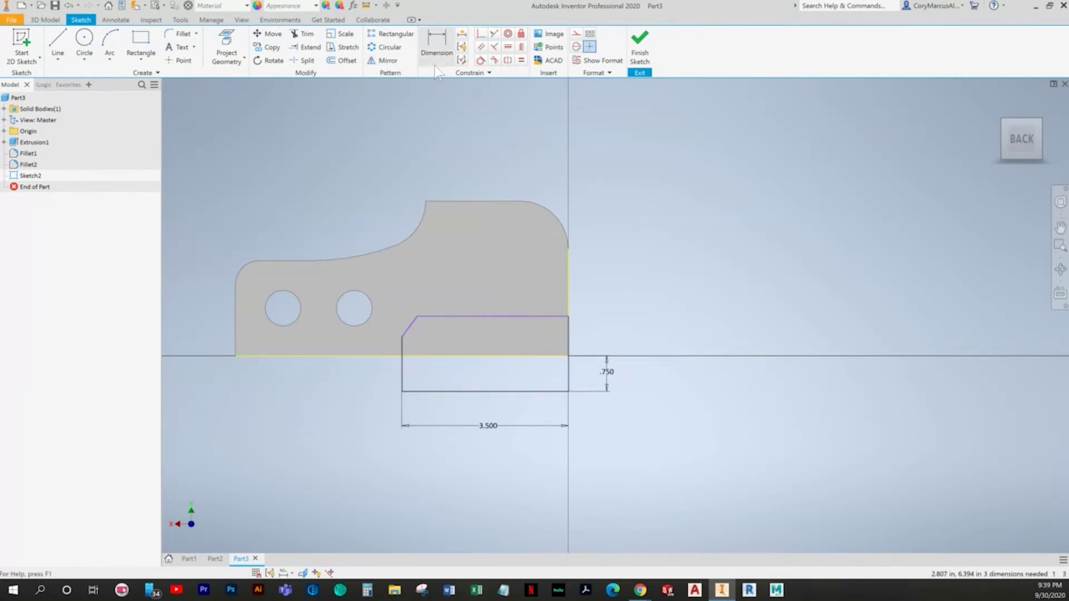
pyautogui.click(510, 317)
pyautogui.click(549, 392)
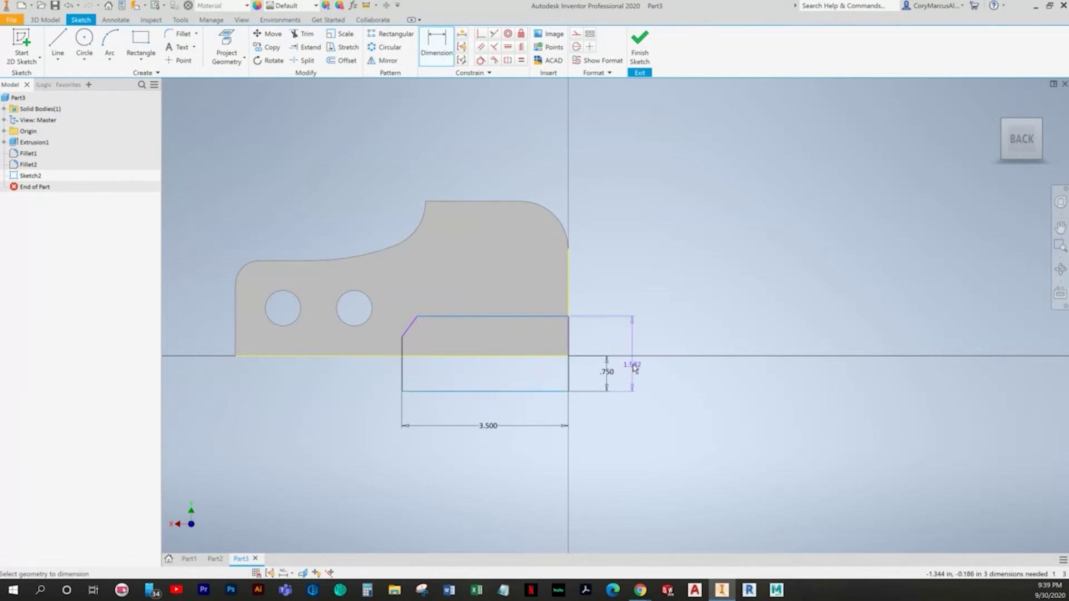
pyautogui.click(635, 363)
pyautogui.write('1.')
pyautogui.hotkey('alt', 'space')
pyautogui.hotkey('alt', 'Tab')
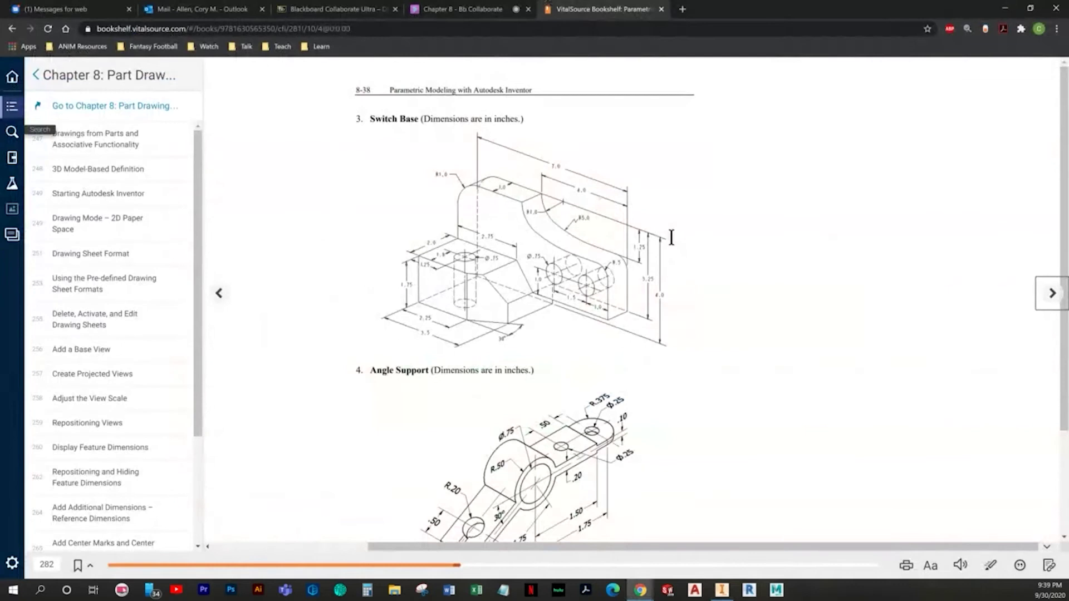
pyautogui.hotkey('alt', 'Tab')
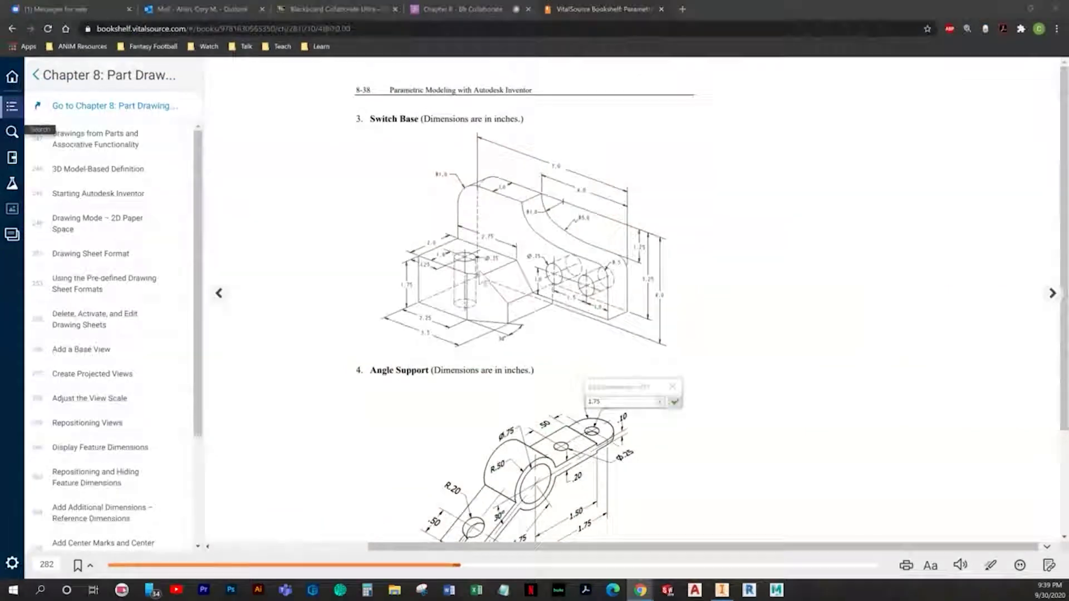
pyautogui.write('75')
pyautogui.click(676, 402)
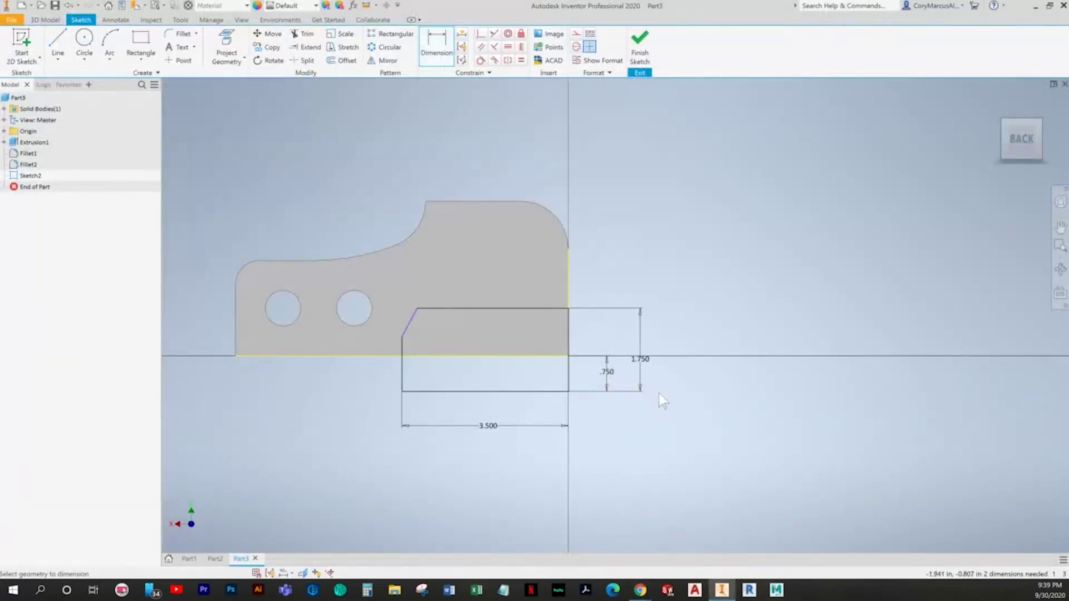
# Step: Check the drawing and dimension the outline's top line to a length of 2.75 in
pyautogui.hotkey('alt', 'Tab')
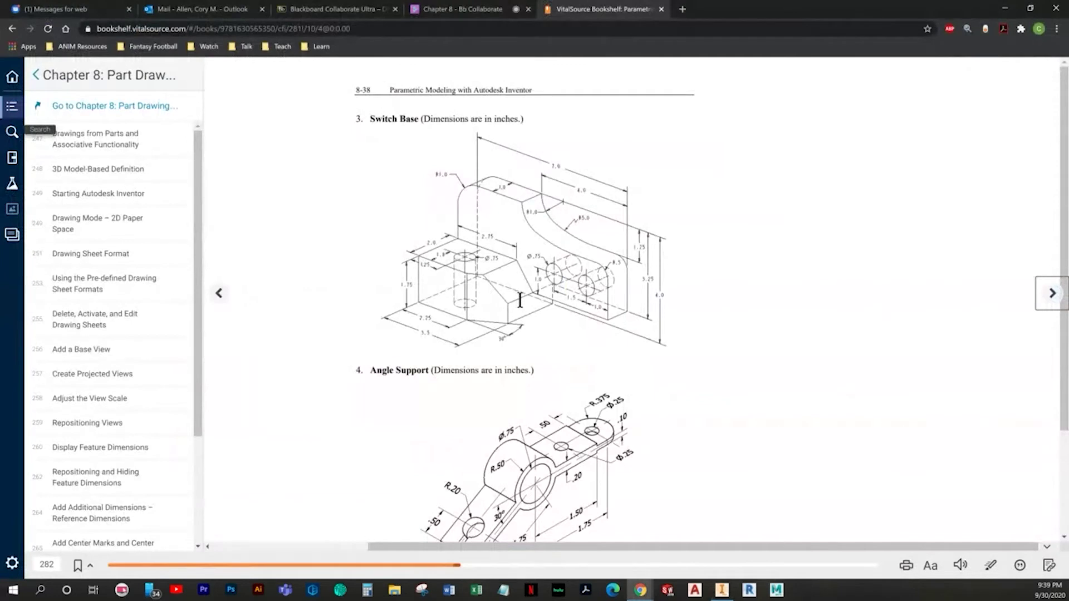
pyautogui.hotkey('alt', 'Tab')
pyautogui.click(508, 308)
pyautogui.click(496, 289)
pyautogui.write('2.75')
pyautogui.press('Return')
# Step: Check the drawing and make the sloped line's lower endpoint coincident with the plate's bottom edge
pyautogui.hotkey('alt', 'Tab')
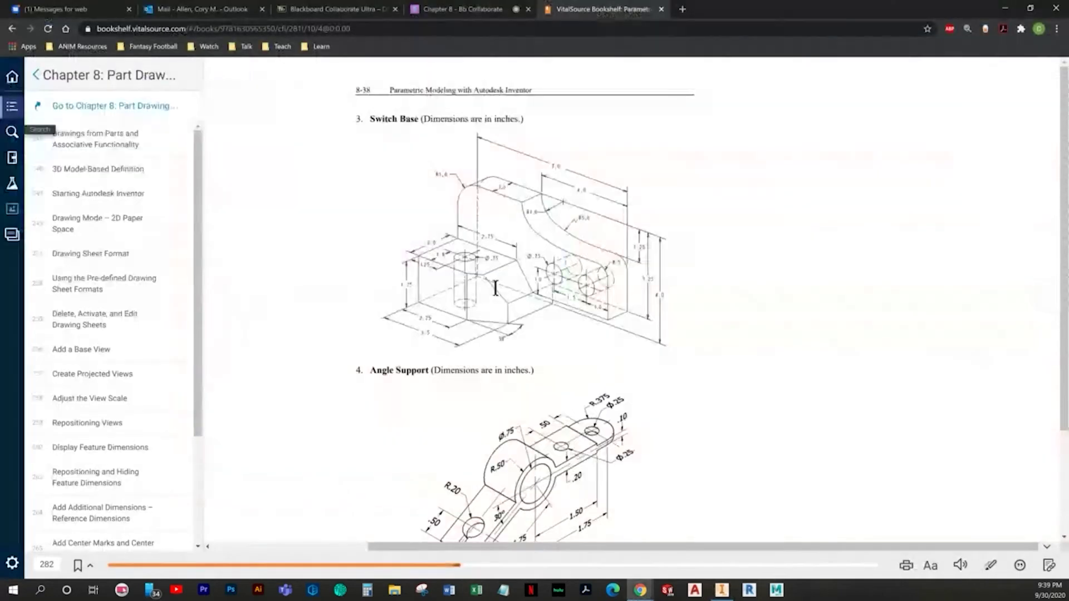
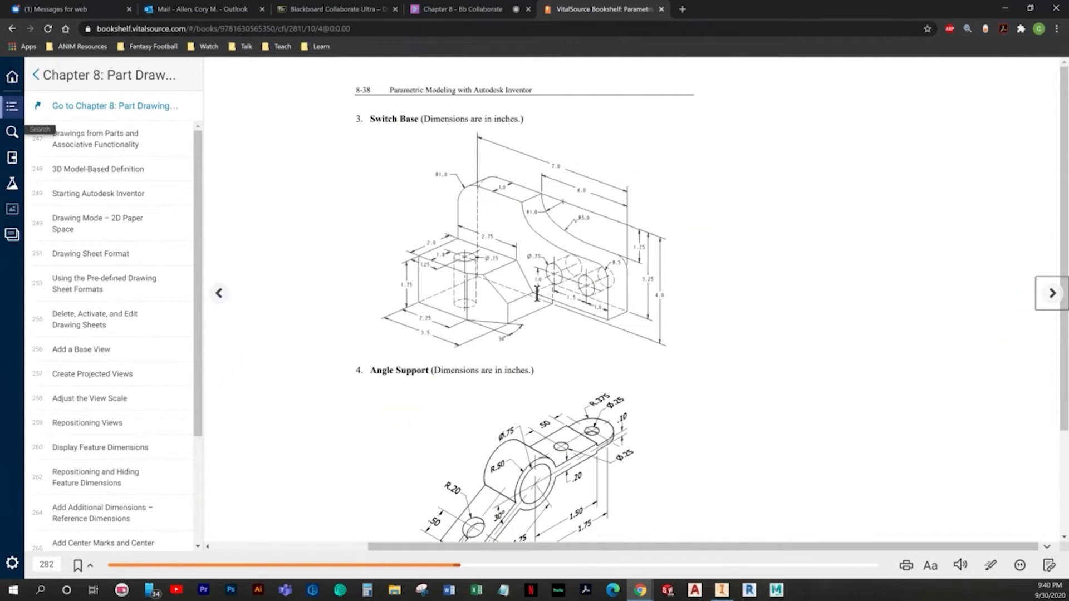
pyautogui.hotkey('alt', 'Tab')
pyautogui.scroll(-3, 429, 367)
pyautogui.moveTo(430, 368); pyautogui.dragTo(454, 370, button='middle')
pyautogui.click(481, 33)
pyautogui.click(412, 309)
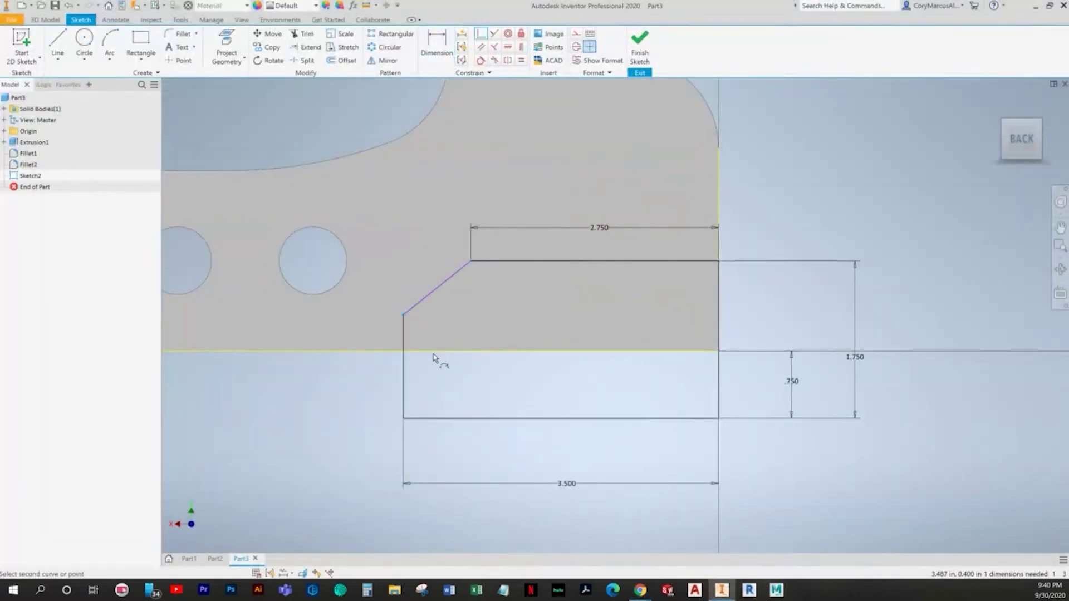
pyautogui.click(439, 352)
pyautogui.press('Escape')
pyautogui.moveTo(538, 382); pyautogui.dragTo(502, 301)
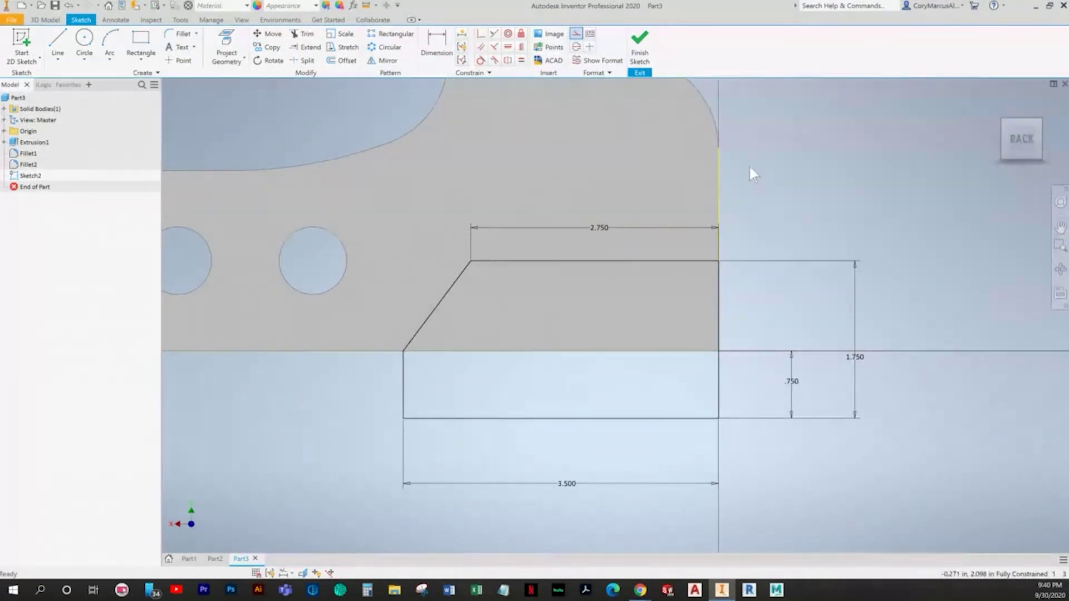
pyautogui.scroll(-3, 779, 299)
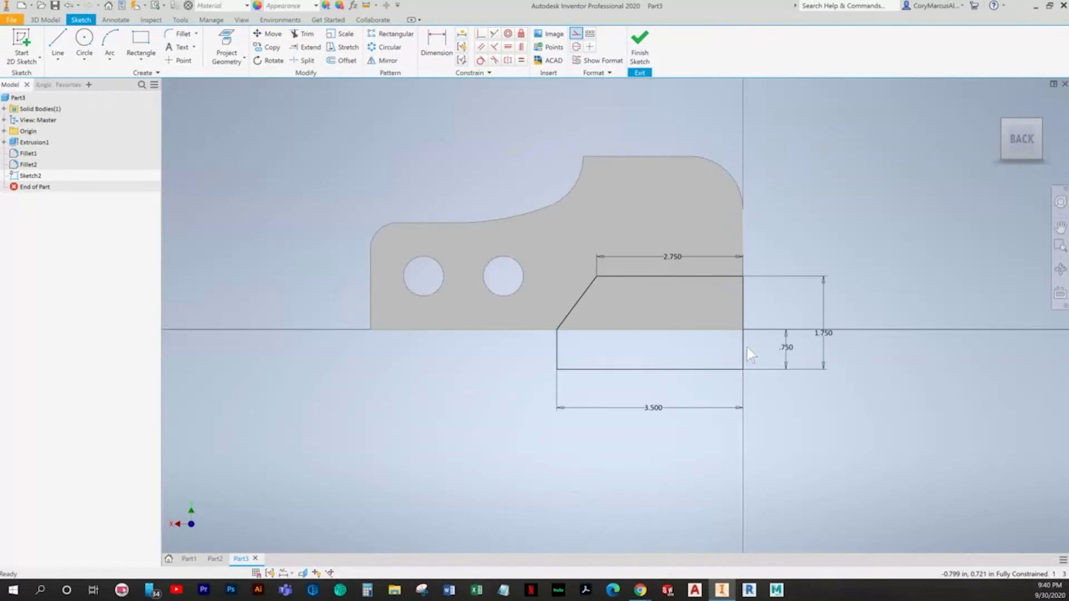
# Step: Finish the base block profile sketch on the plate's back face
pyautogui.scroll(1, 741, 344)
pyautogui.moveTo(537, 303); pyautogui.dragTo(428, 336, button='middle')
pyautogui.click(639, 47)
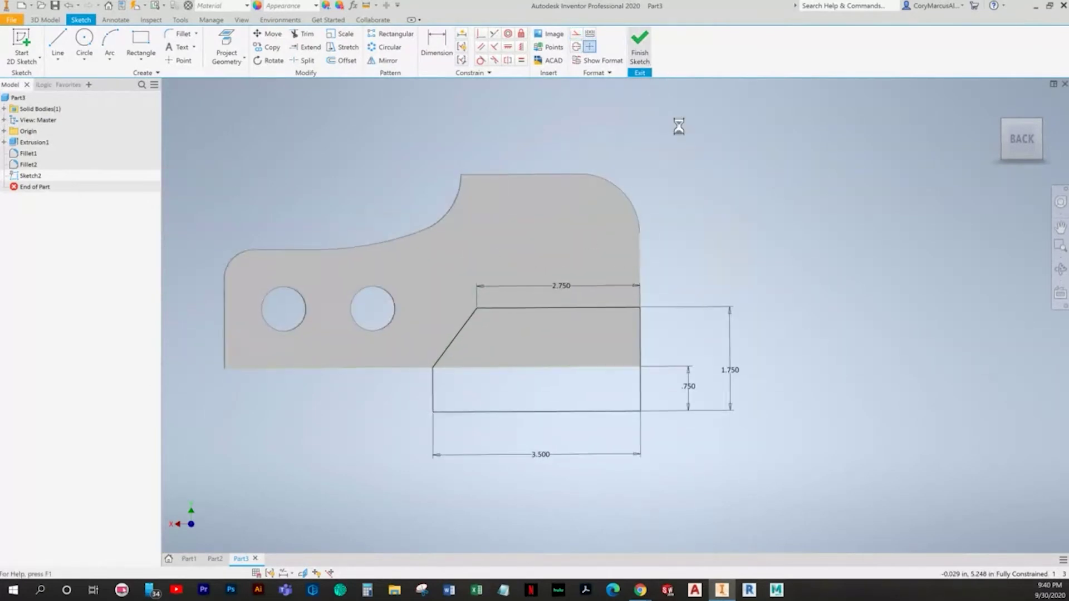
pyautogui.keyDown('shift'); pyautogui.moveTo(451, 295); pyautogui.dragTo(626, 246, button='middle'); pyautogui.keyUp('shift')
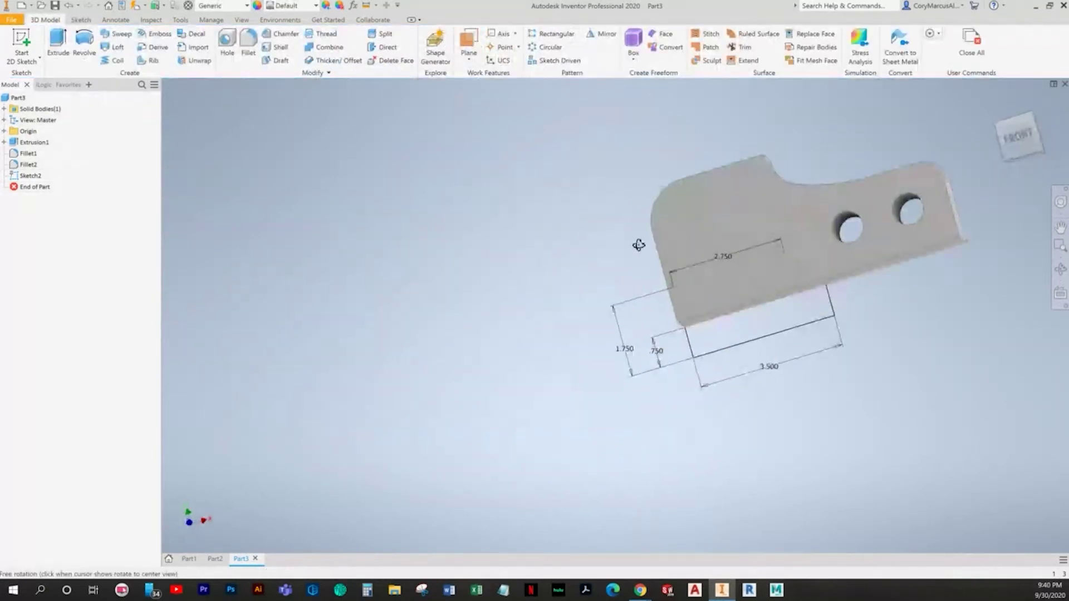
pyautogui.click(1006, 144)
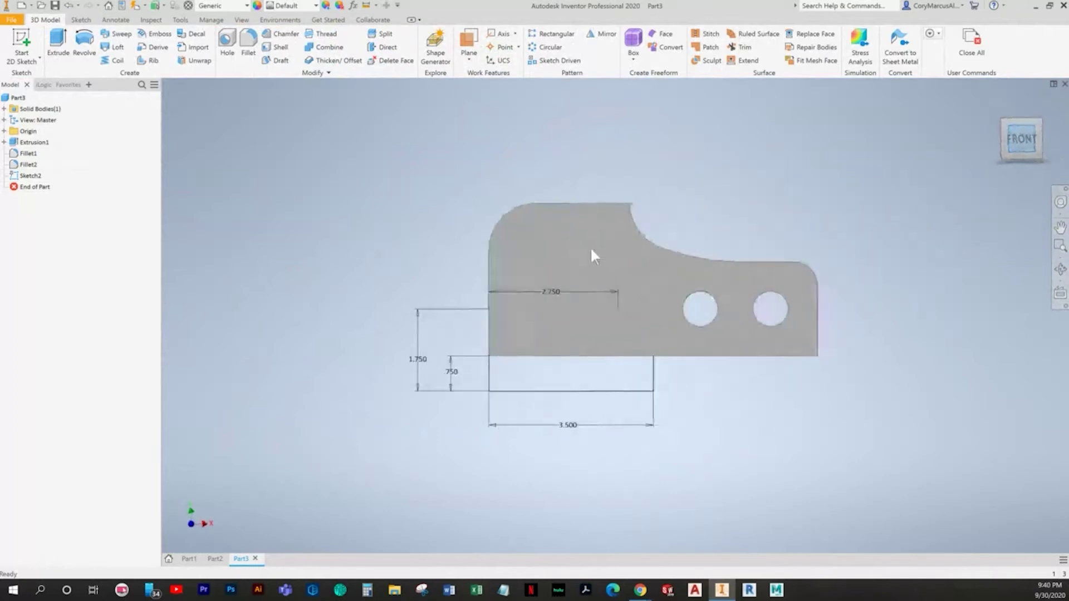
pyautogui.keyDown('shift'); pyautogui.moveTo(616, 389); pyautogui.dragTo(515, 432, button='middle'); pyautogui.keyUp('shift')
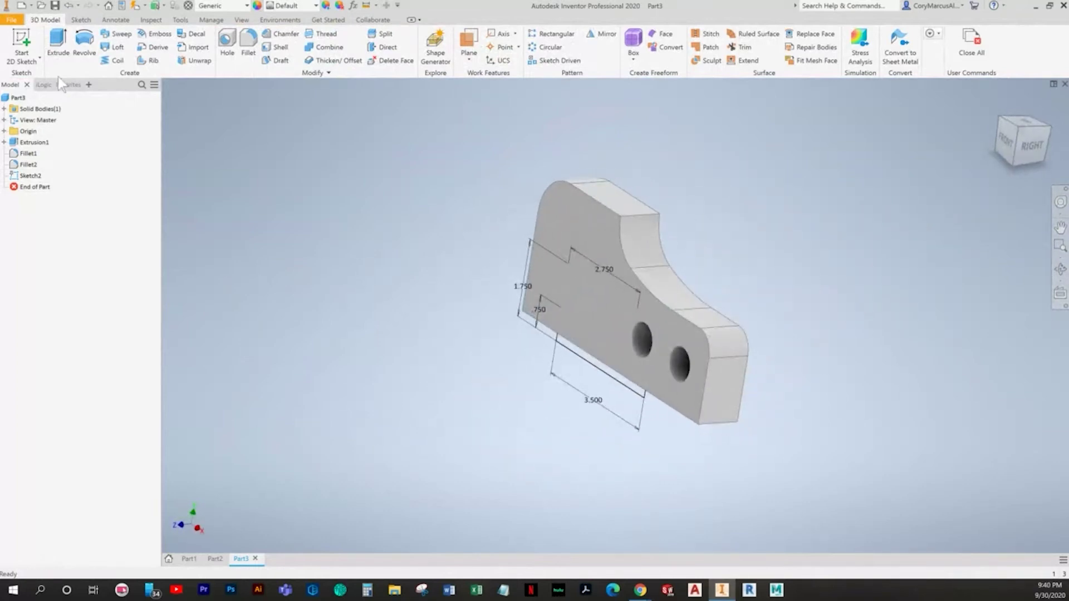
# Step: Extrude the block profile 3 in in the flipped direction, through the plate and out its front, joined to the plate, checking the drawing
pyautogui.click(58, 45)
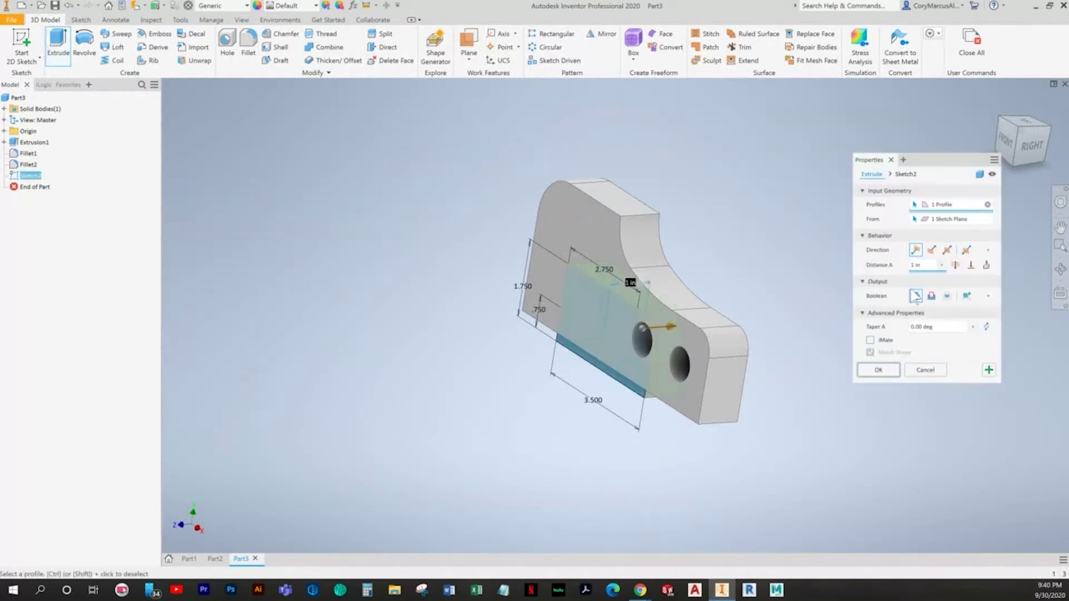
pyautogui.click(931, 250)
pyautogui.hotkey('alt', 'Tab')
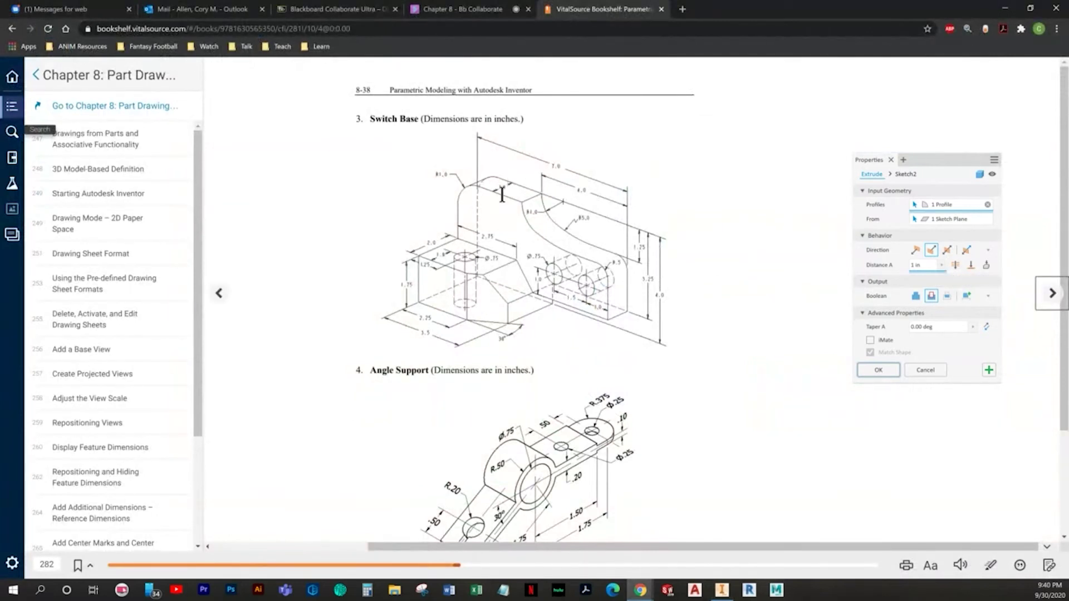
pyautogui.hotkey('alt', 'Tab')
pyautogui.hotkey('alt', 'Tab')
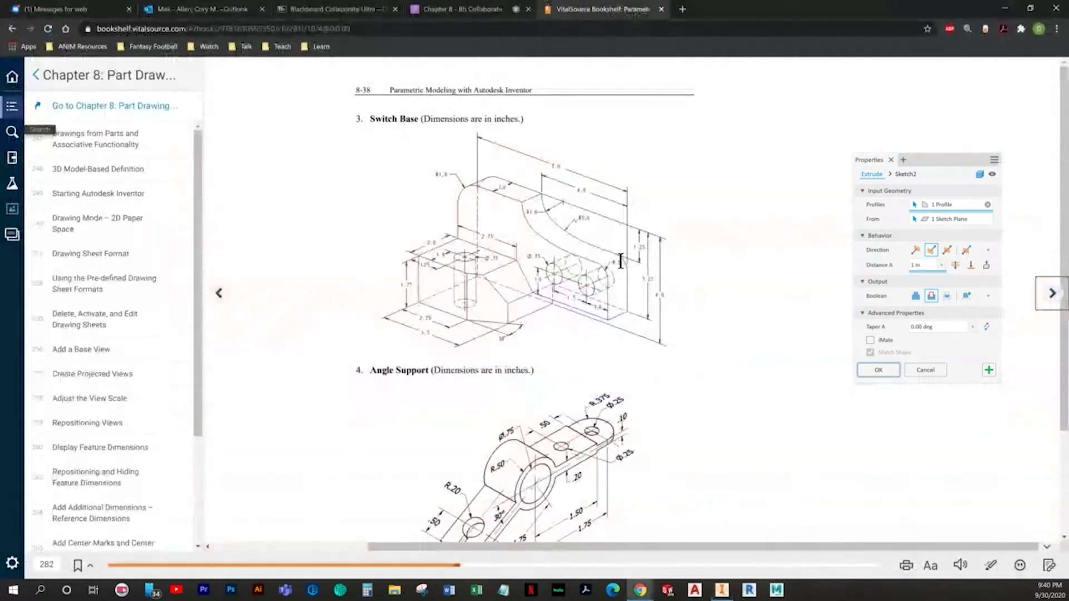
pyautogui.hotkey('alt', 'Tab')
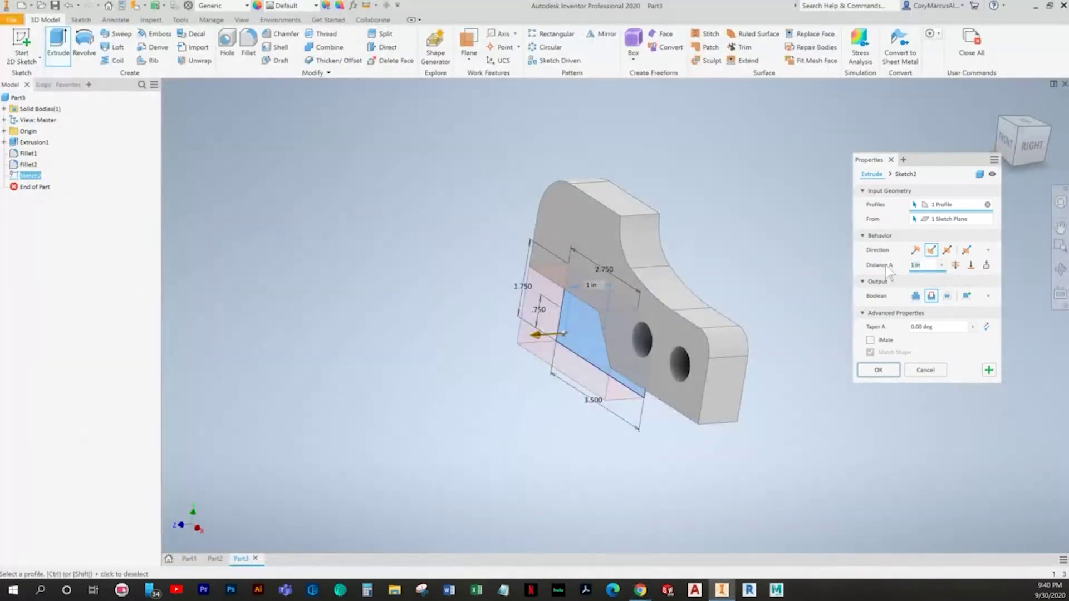
pyautogui.click(916, 296)
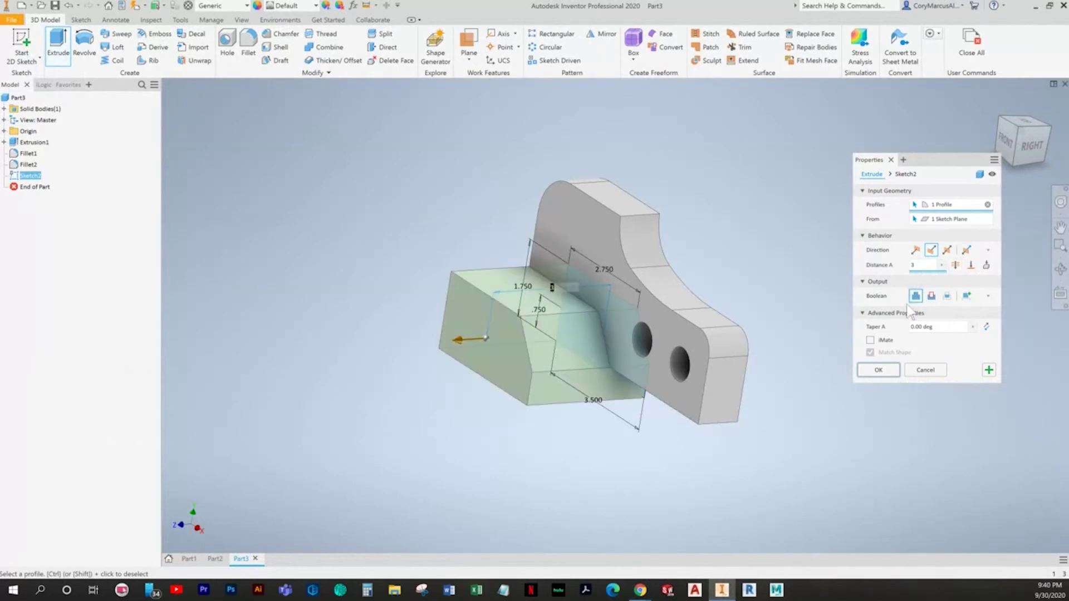
pyautogui.click(864, 372)
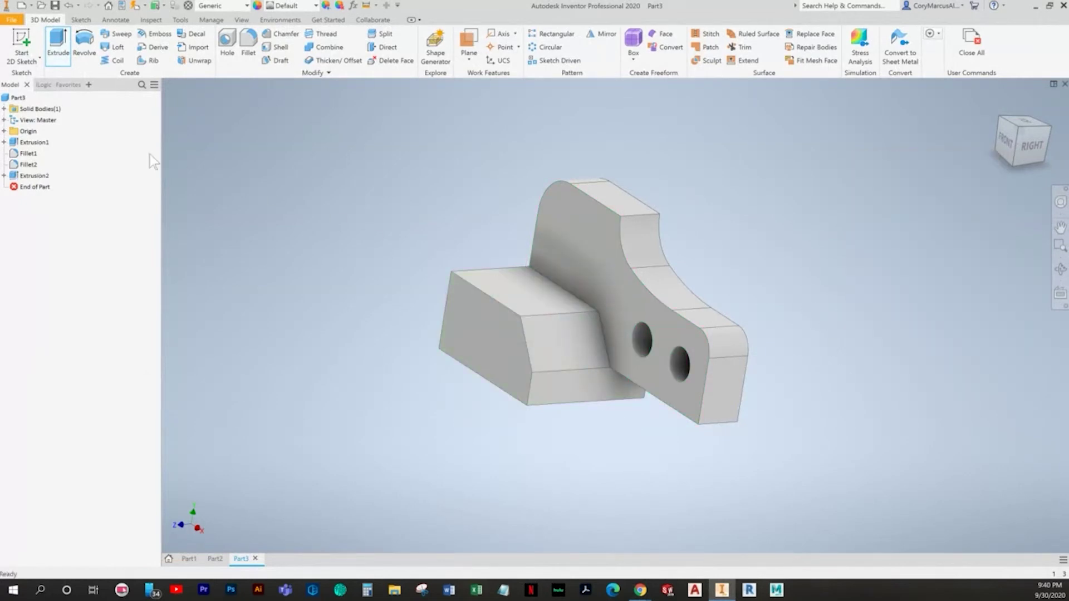
# Step: Inspect the plate extrusion's settings and close them
pyautogui.doubleClick(34, 143)
pyautogui.click(924, 329)
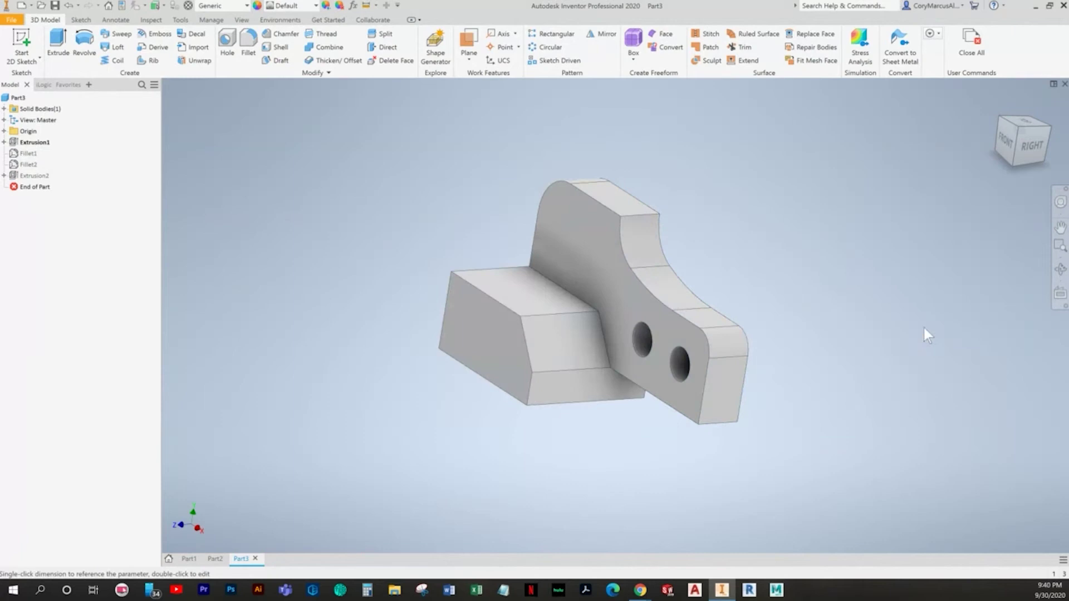
pyautogui.click(1021, 130)
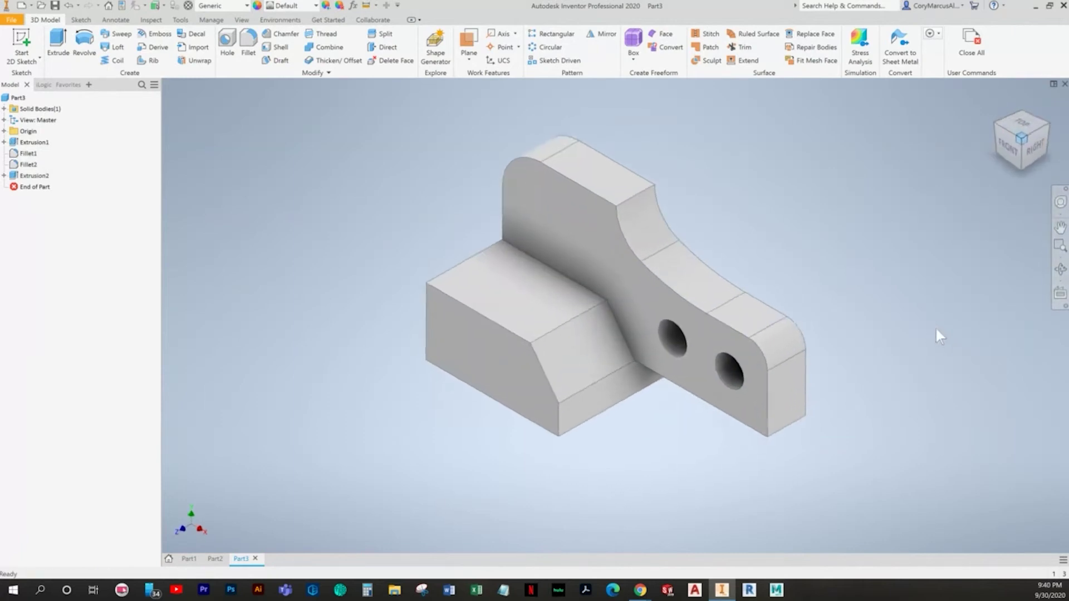
# Step: Check the drawing, start a sketch on the block's top face and draw a circle about 1.24 in in diameter on it
pyautogui.hotkey('alt', 'Tab')
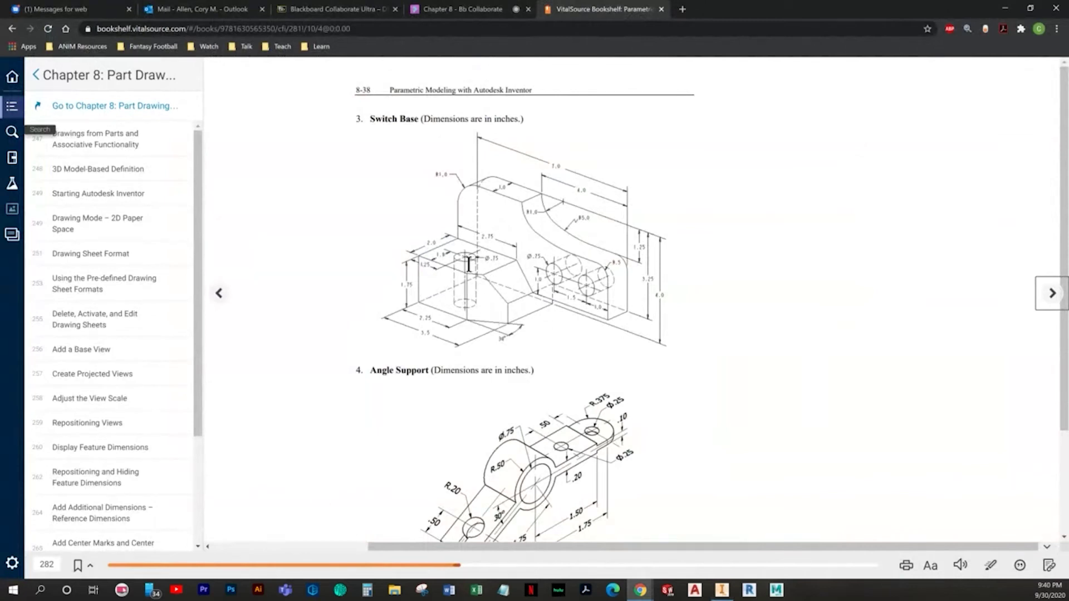
pyautogui.hotkey('alt', 'Tab')
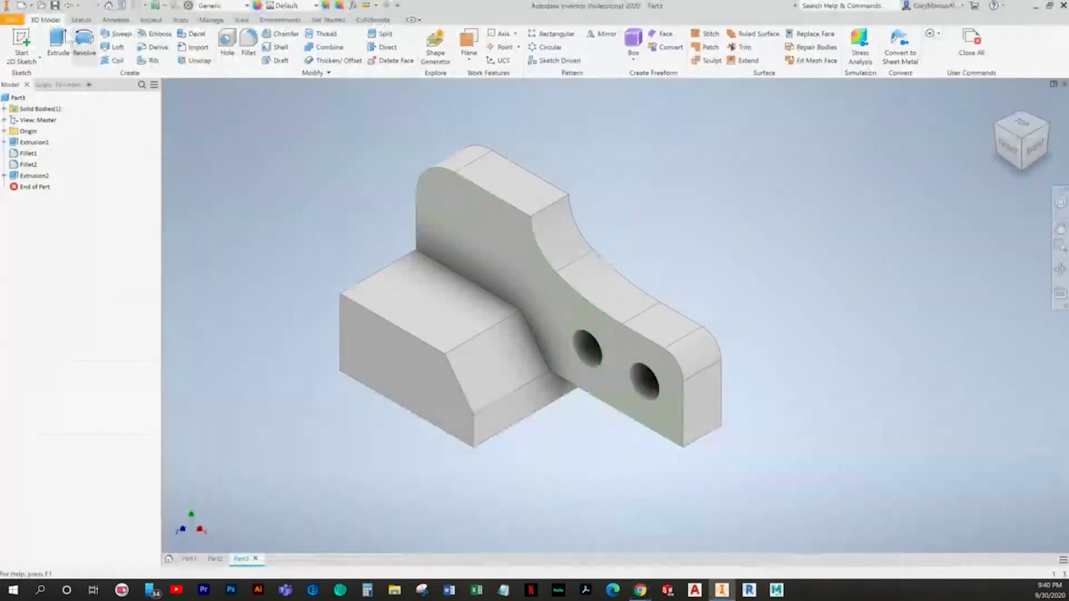
pyautogui.click(453, 314)
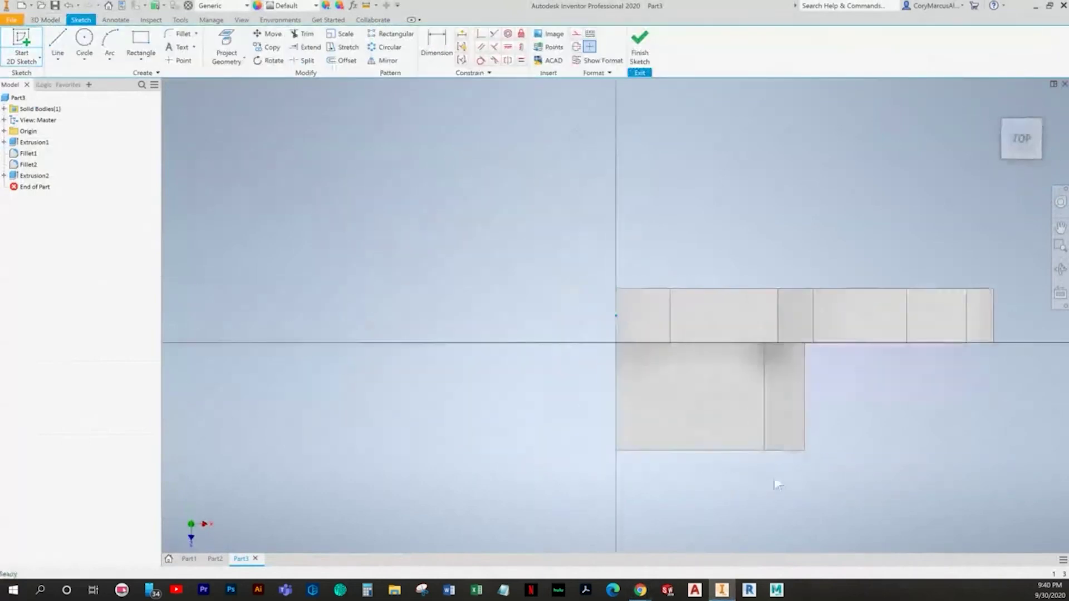
pyautogui.click(84, 39)
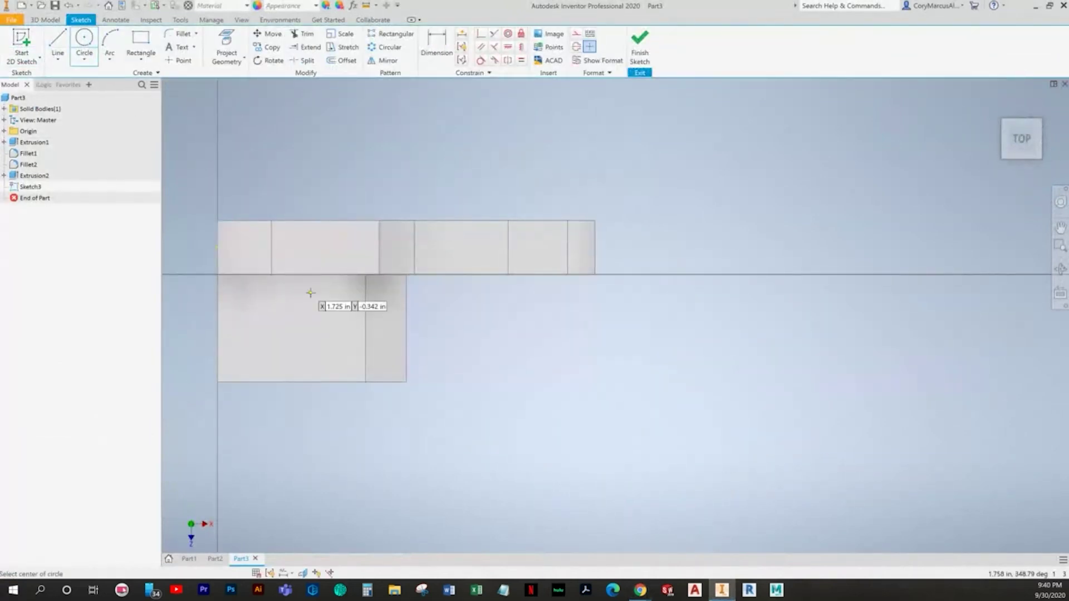
pyautogui.scroll(3, 311, 303)
pyautogui.click(272, 362)
pyautogui.click(220, 328)
pyautogui.moveTo(332, 339); pyautogui.dragTo(421, 318, button='middle')
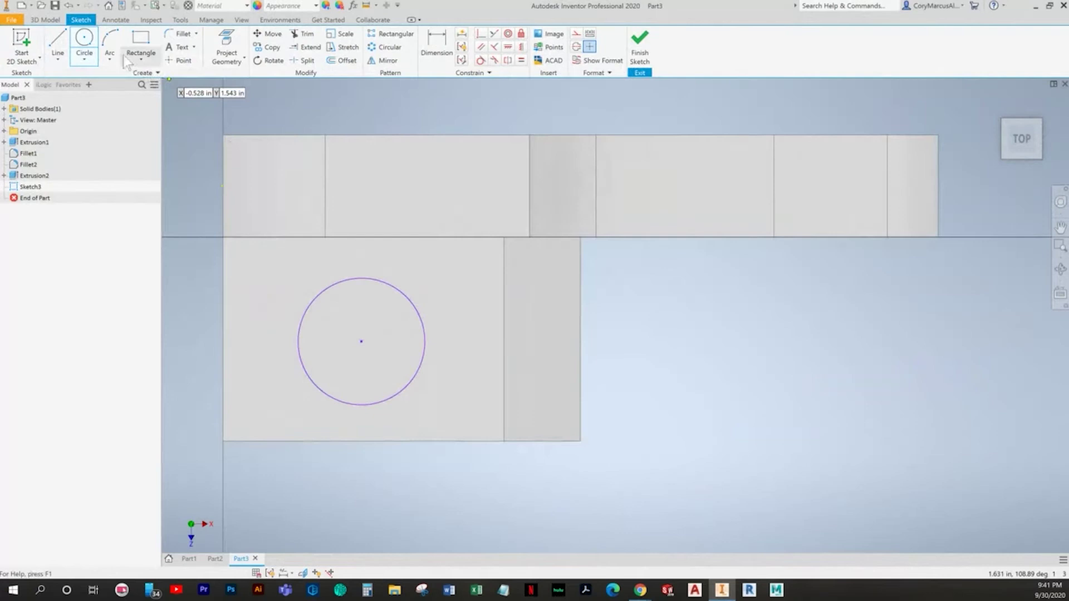
# Step: Draw a closed triangle of three lines near the block's front outer corner, with one vertical side
pyautogui.click(59, 42)
pyautogui.click(475, 477)
pyautogui.click(648, 336)
pyautogui.click(648, 482)
pyautogui.click(476, 478)
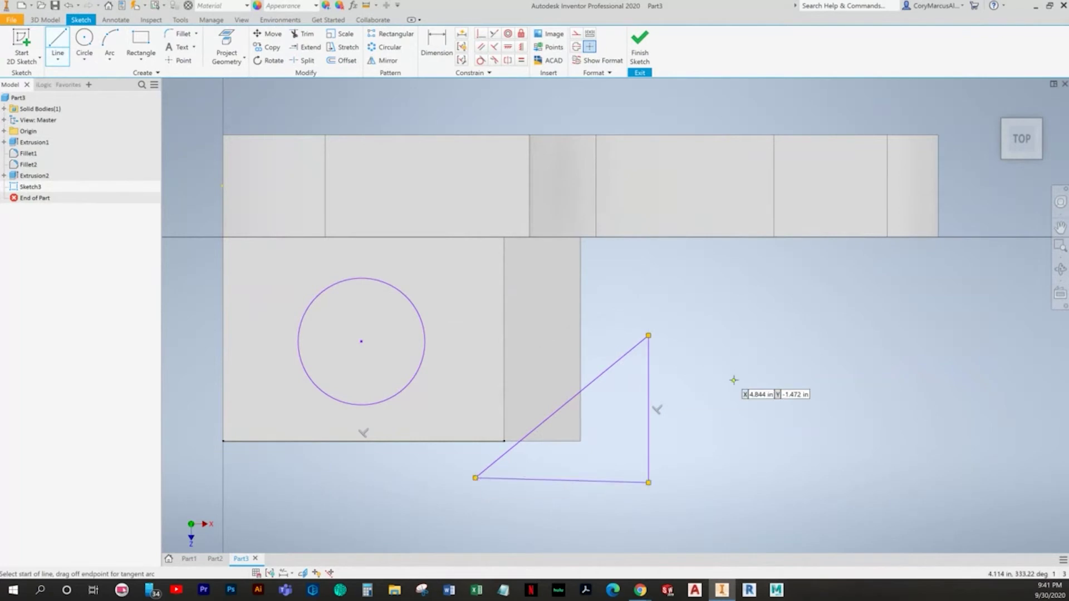
# Step: Make the triangle's bottom line perpendicular to its vertical side
pyautogui.click(493, 47)
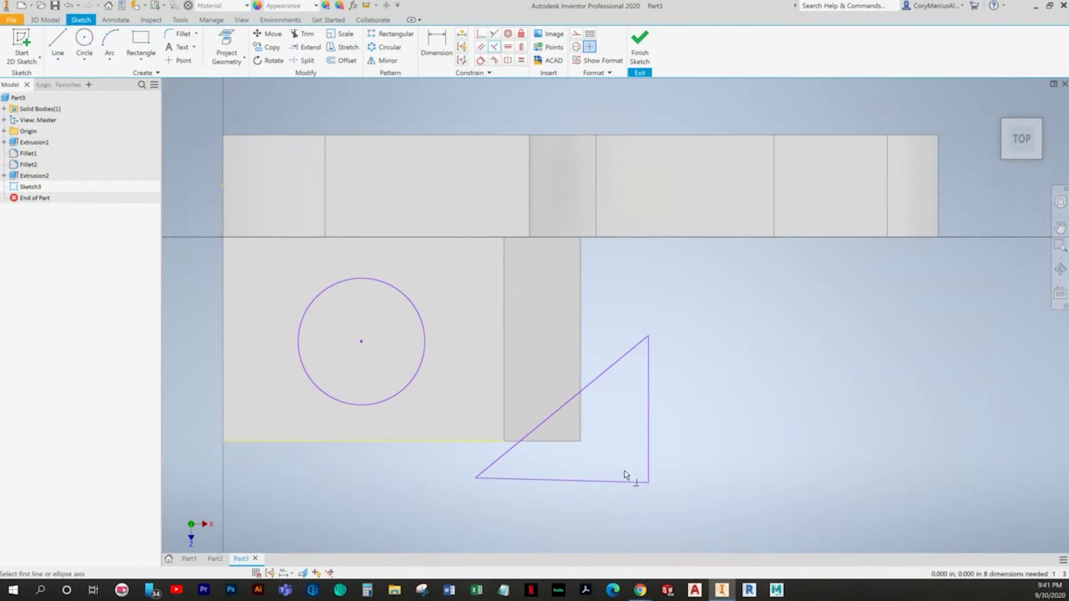
pyautogui.click(649, 458)
pyautogui.rightClick(752, 341)
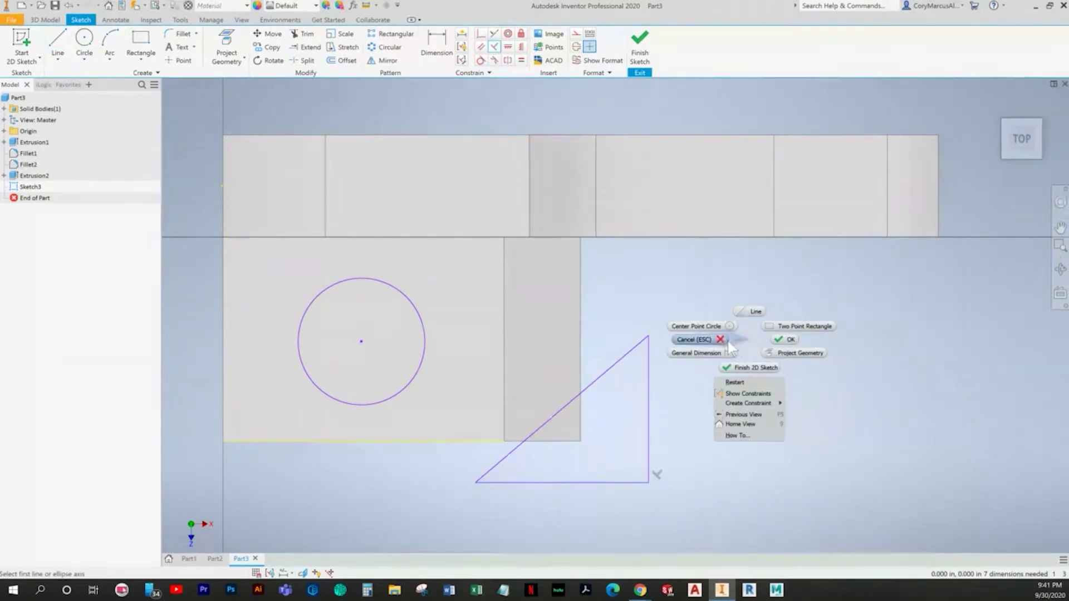
pyautogui.click(726, 342)
# Step: Make the triangle's vertical and bottom sides collinear with the block's outer side edge and front edge
pyautogui.moveTo(724, 340); pyautogui.dragTo(717, 327, button='middle')
pyautogui.click(494, 46)
pyautogui.click(643, 359)
pyautogui.click(577, 312)
pyautogui.click(552, 469)
pyautogui.click(553, 429)
pyautogui.rightClick(768, 365)
pyautogui.click(748, 363)
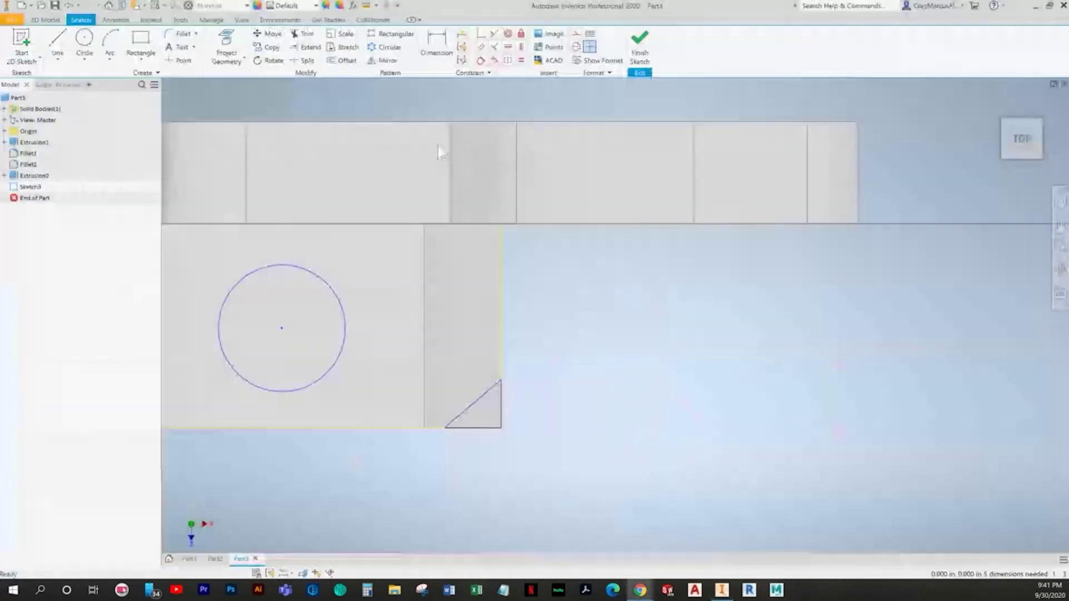
# Step: Dimension the angle between the triangle's sloped line and its bottom line as 30 degrees
pyautogui.click(436, 46)
pyautogui.click(486, 433)
pyautogui.click(537, 418)
pyautogui.write('30')
pyautogui.press('Return')
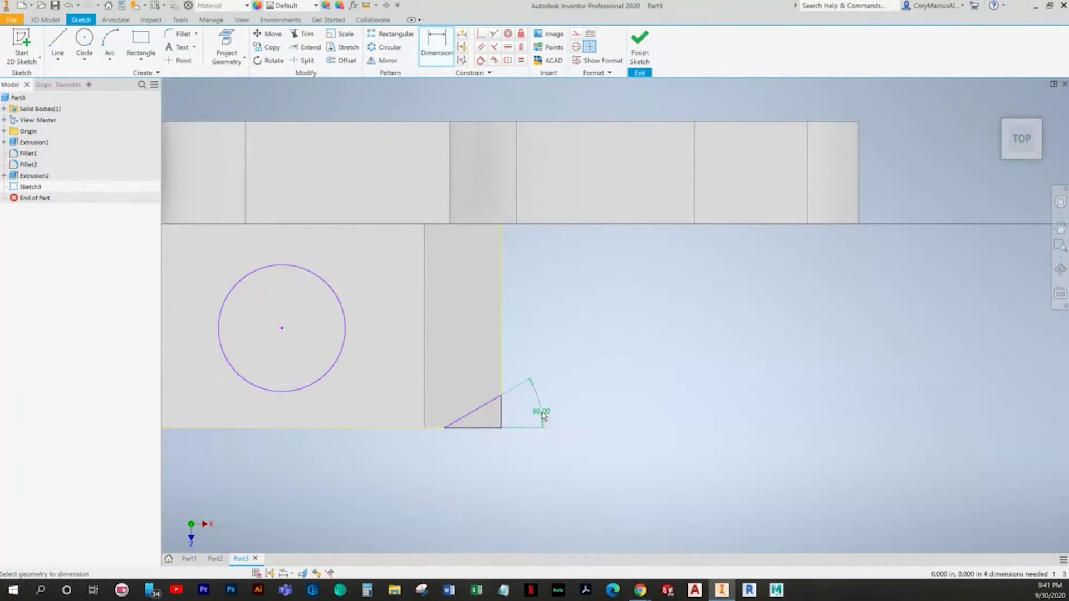
# Step: Check the drawing and dimension the triangle's front tip 2.25 in from the block's edge at the plate's tall end
pyautogui.hotkey('alt', 'Tab')
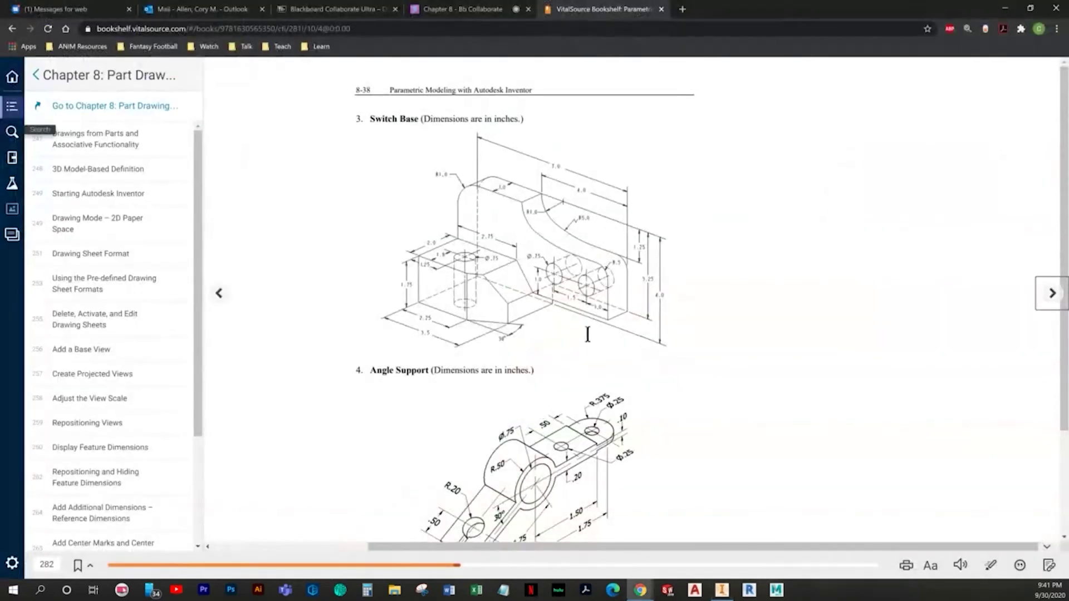
pyautogui.hotkey('alt', 'Tab')
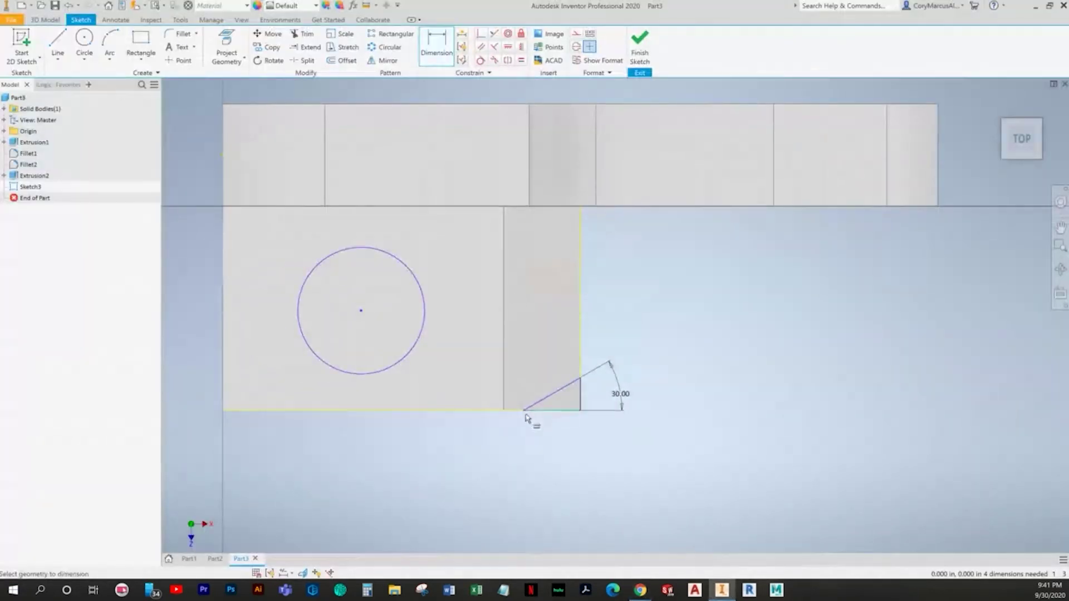
pyautogui.click(225, 377)
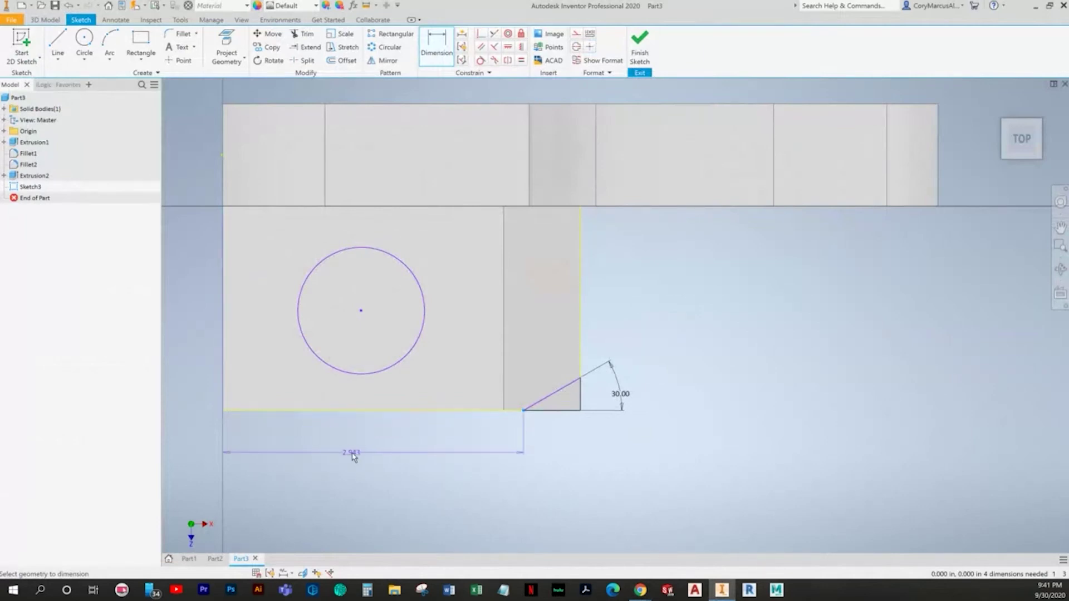
pyautogui.click(352, 454)
pyautogui.write('2.25')
pyautogui.press('Return')
# Step: Position the circle's center 1 in from the block's front edge and 1.25 in from its tall-end edge, checking the drawing
pyautogui.hotkey('alt', 'Tab')
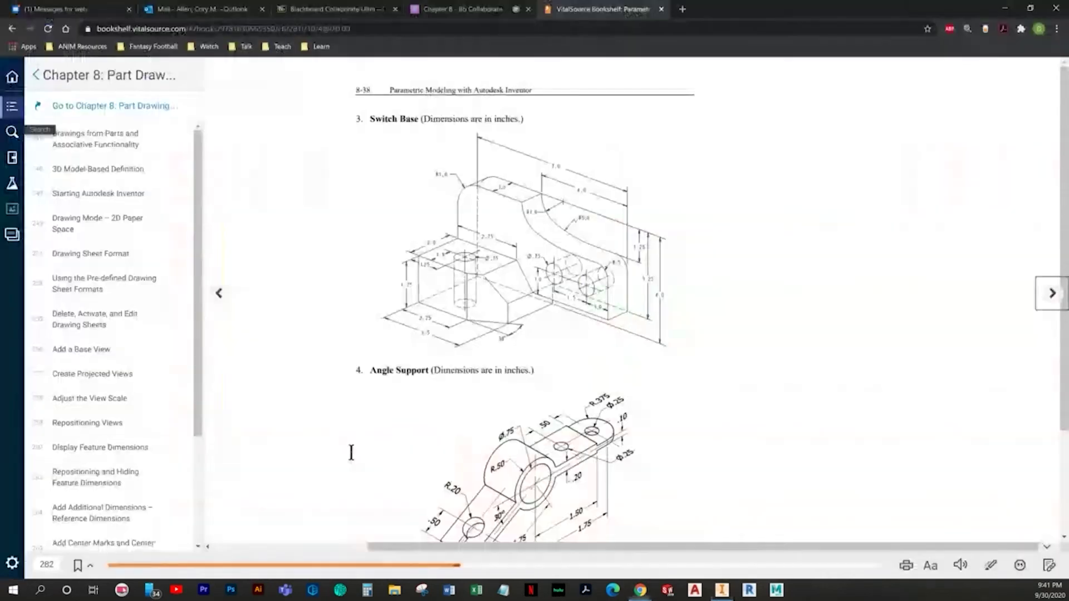
pyautogui.hotkey('alt', 'Tab')
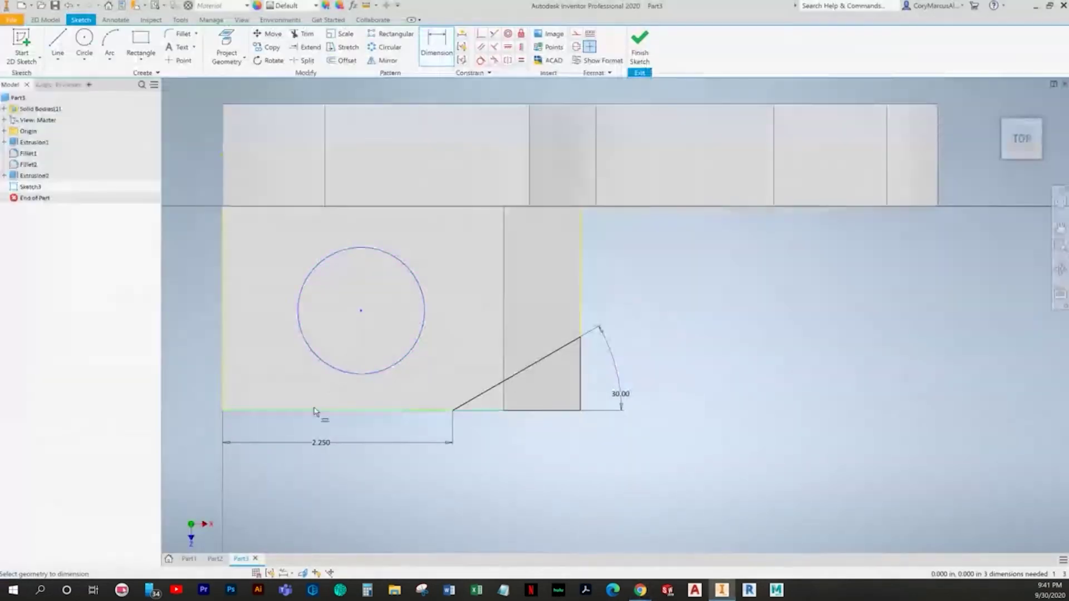
pyautogui.click(267, 379)
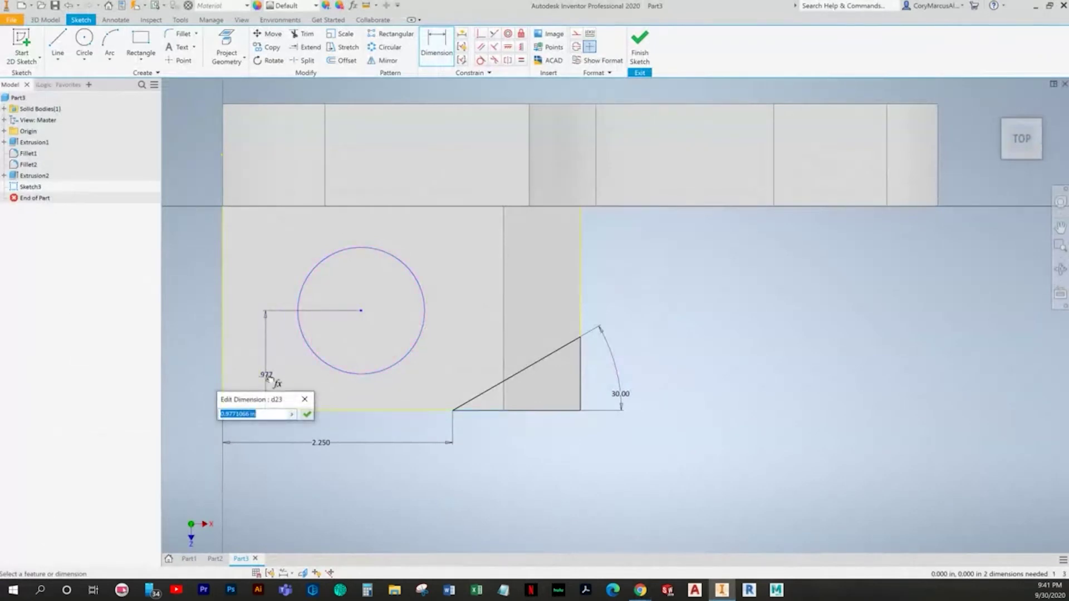
pyautogui.write('1')
pyautogui.press('Return')
pyautogui.hotkey('alt', 'Tab')
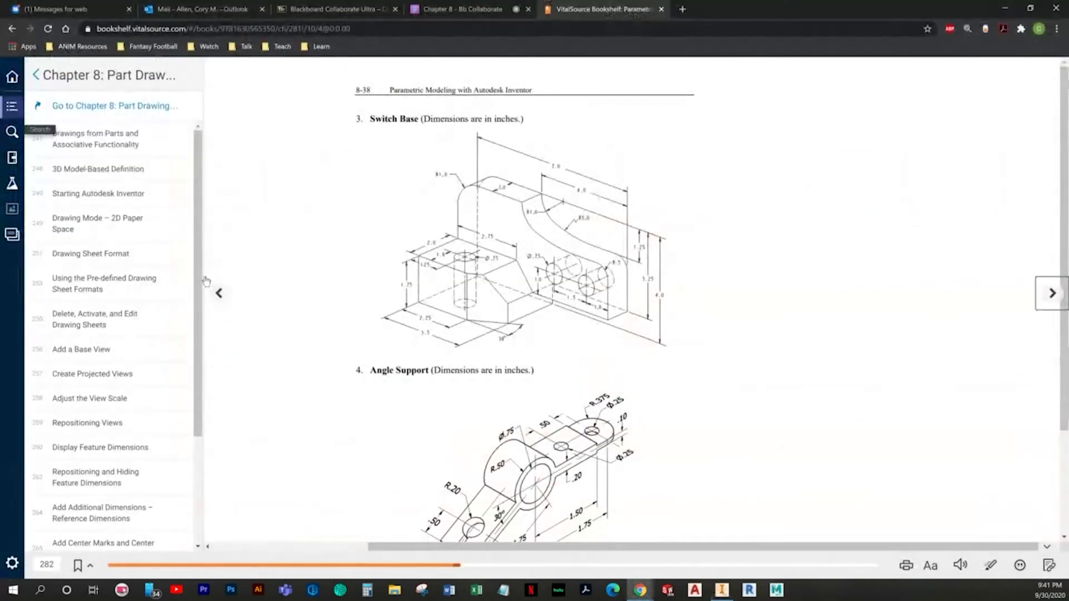
pyautogui.hotkey('alt', 'Tab')
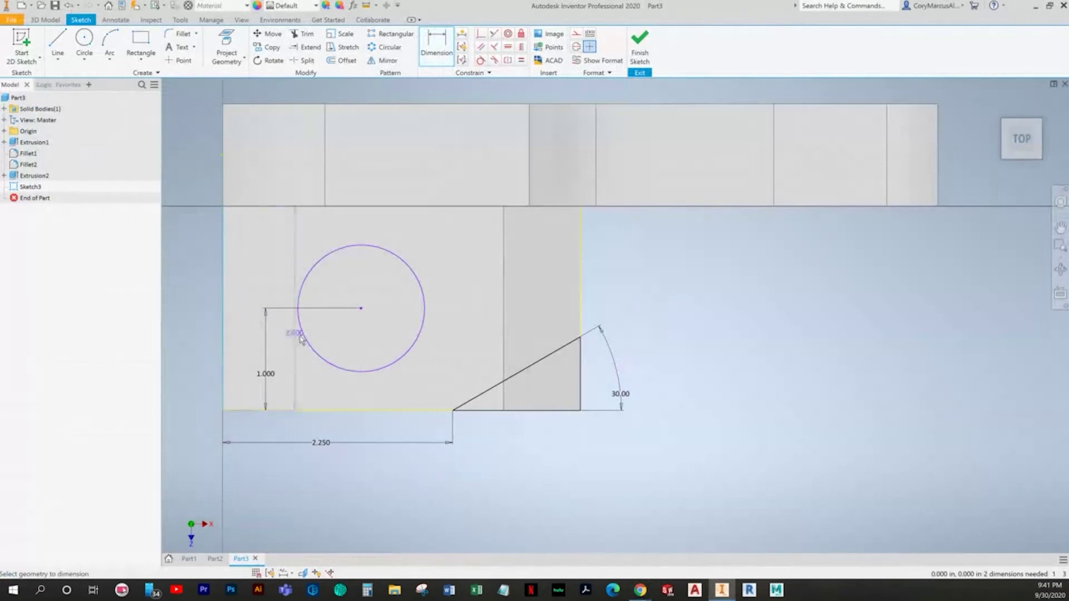
pyautogui.click(307, 402)
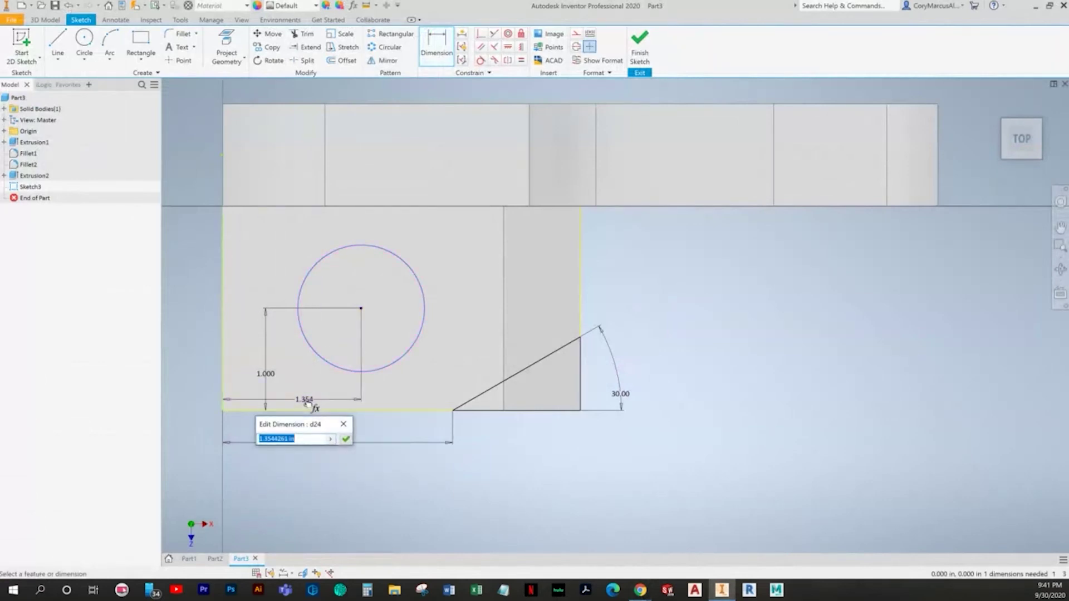
pyautogui.write('1.25')
# Step: Check the drawing, dimension the circle's diameter as 0.75 in and finish the sketch
pyautogui.hotkey('alt', 'Tab')
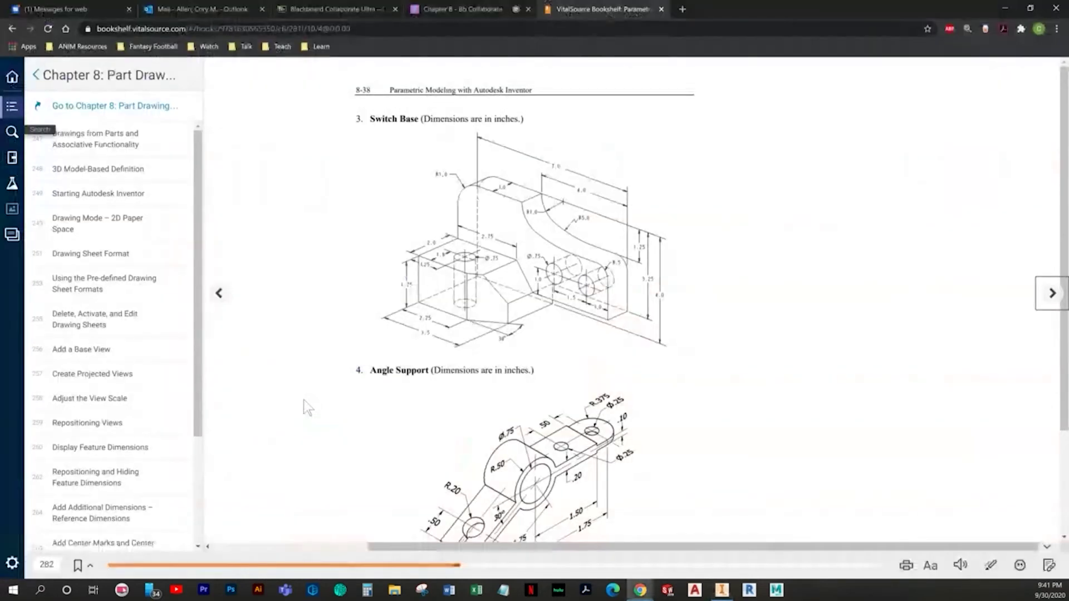
pyautogui.hotkey('alt', 'Tab')
pyautogui.click(414, 305)
pyautogui.click(433, 292)
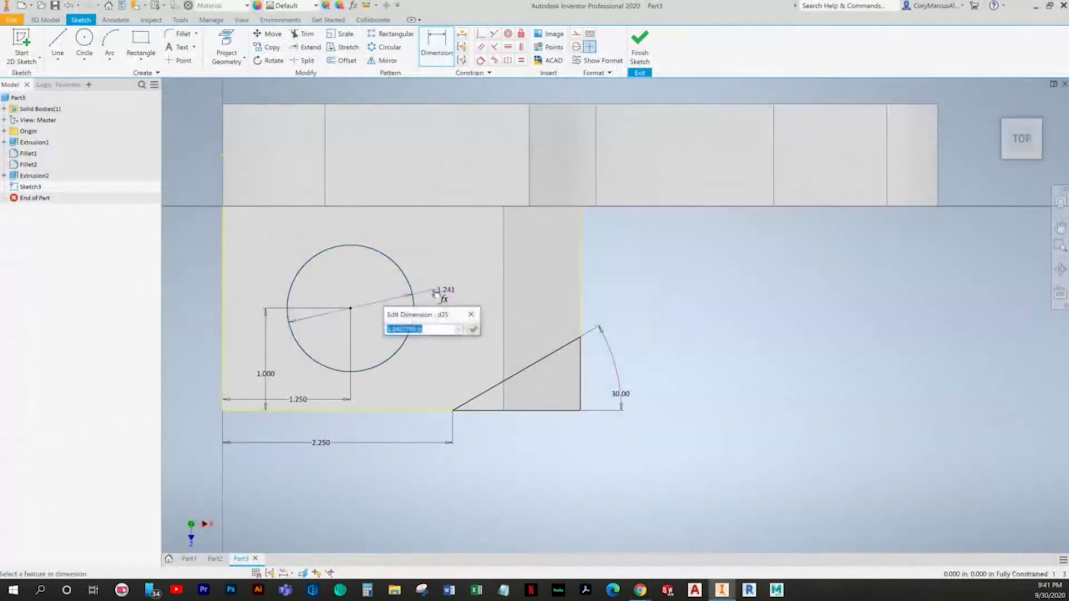
pyautogui.write('.75')
pyautogui.press('Return')
pyautogui.moveTo(432, 290)
pyautogui.keyDown('shift'); pyautogui.mouseDown(button='middle')
pyautogui.moveTo(575, 303)
pyautogui.moveTo(627, 336)
pyautogui.moveTo(401, 217)
pyautogui.mouseUp(button='middle'); pyautogui.keyUp('shift')
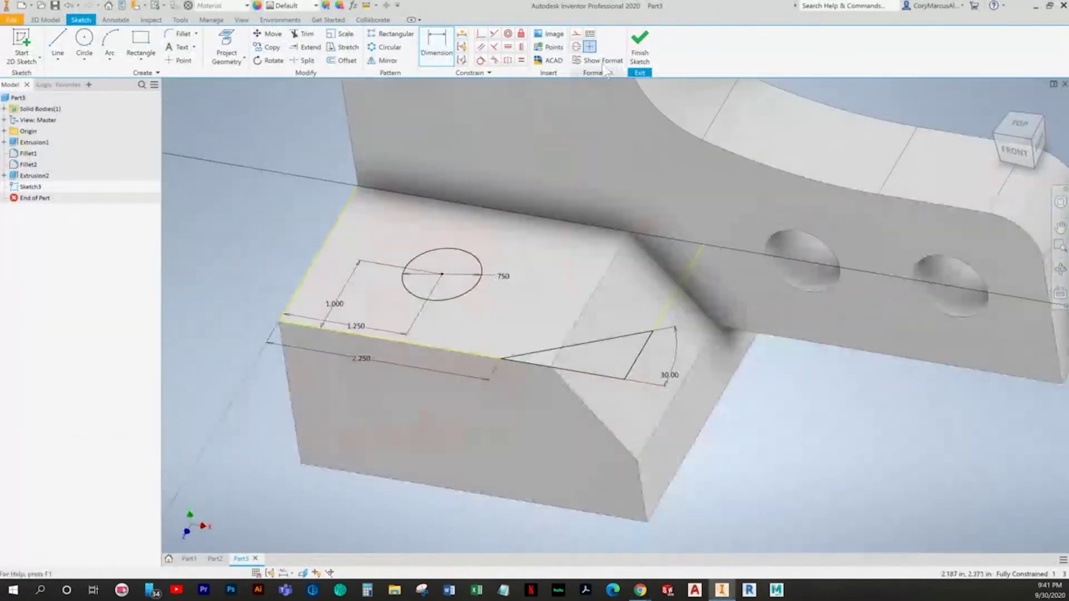
pyautogui.click(640, 46)
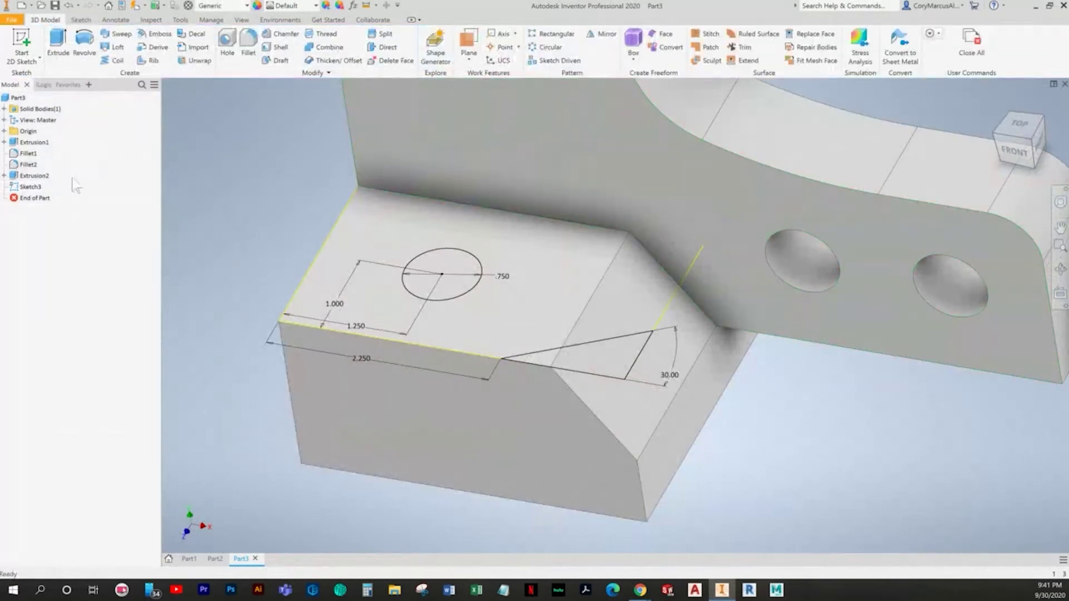
# Step: Extrude-cut the circle and the corner triangle through the entire base block, and compare the part with the textbook drawing
pyautogui.click(57, 44)
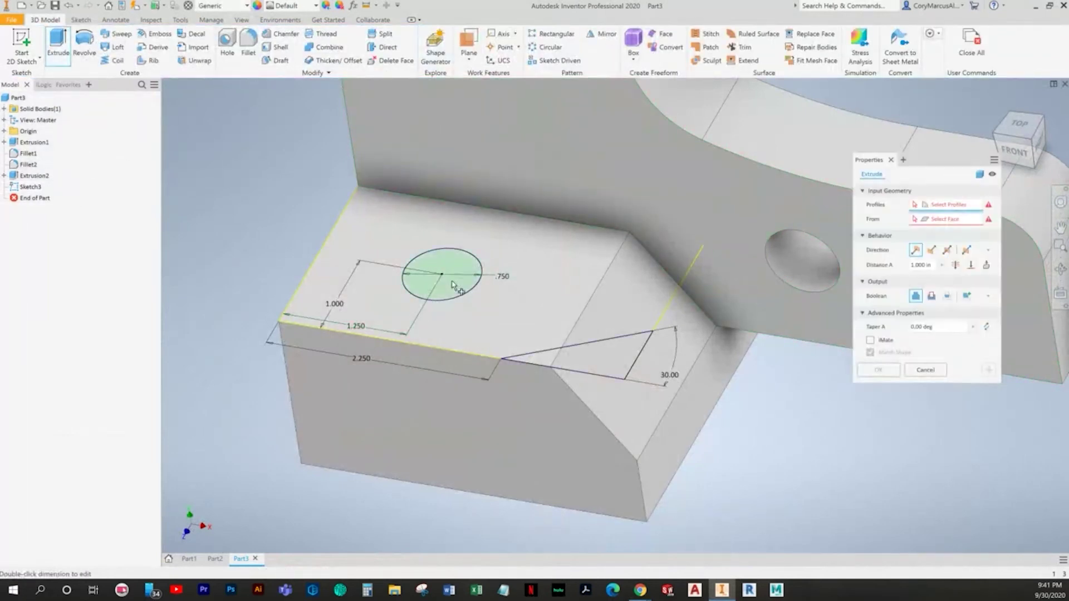
pyautogui.click(452, 285)
pyautogui.click(632, 365)
pyautogui.click(931, 296)
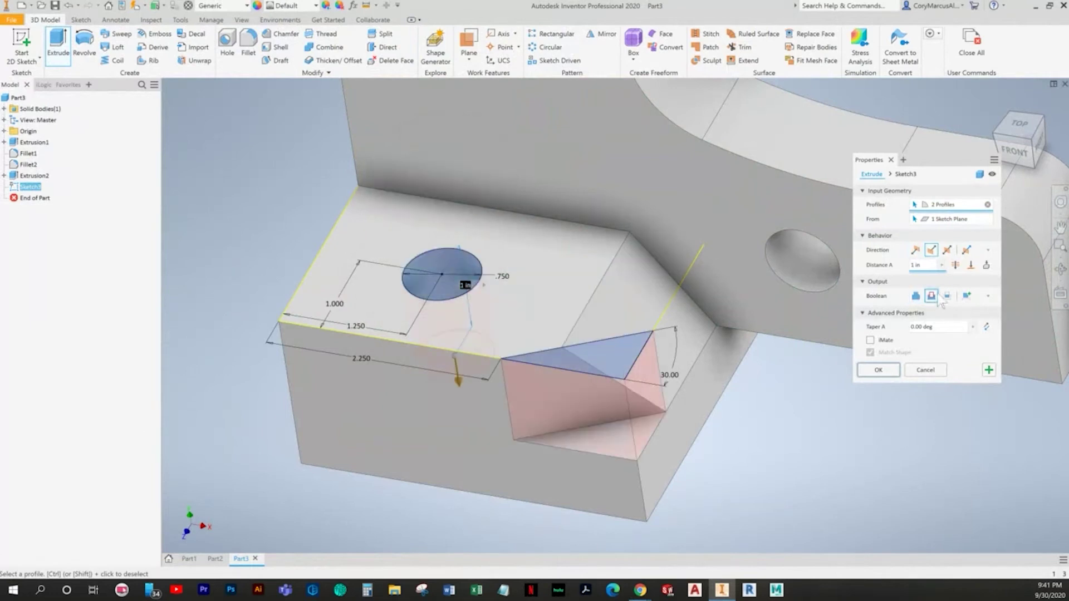
pyautogui.click(957, 267)
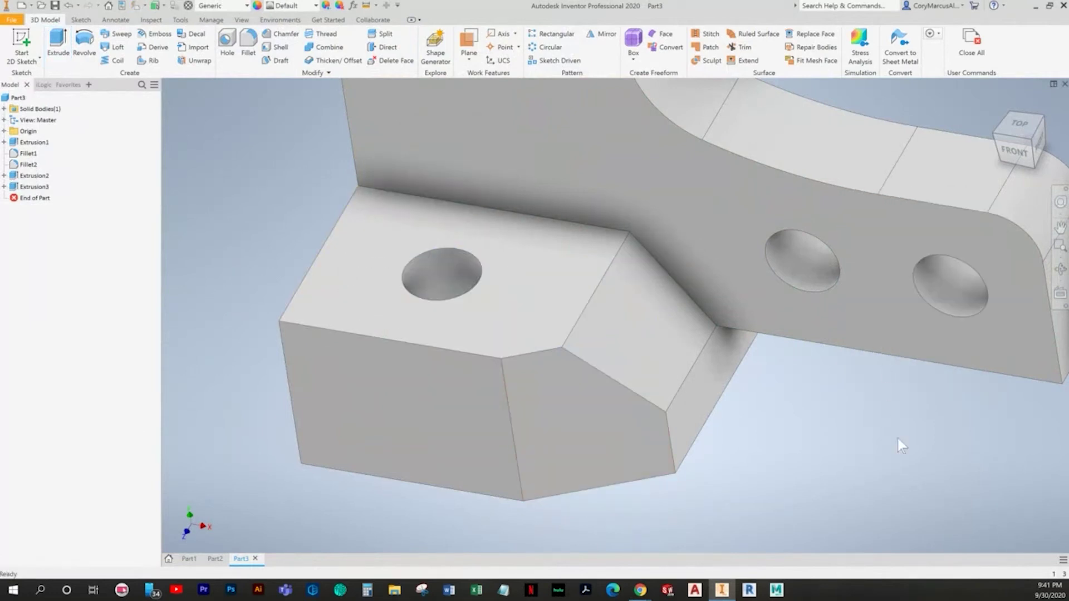
pyautogui.press('F6')
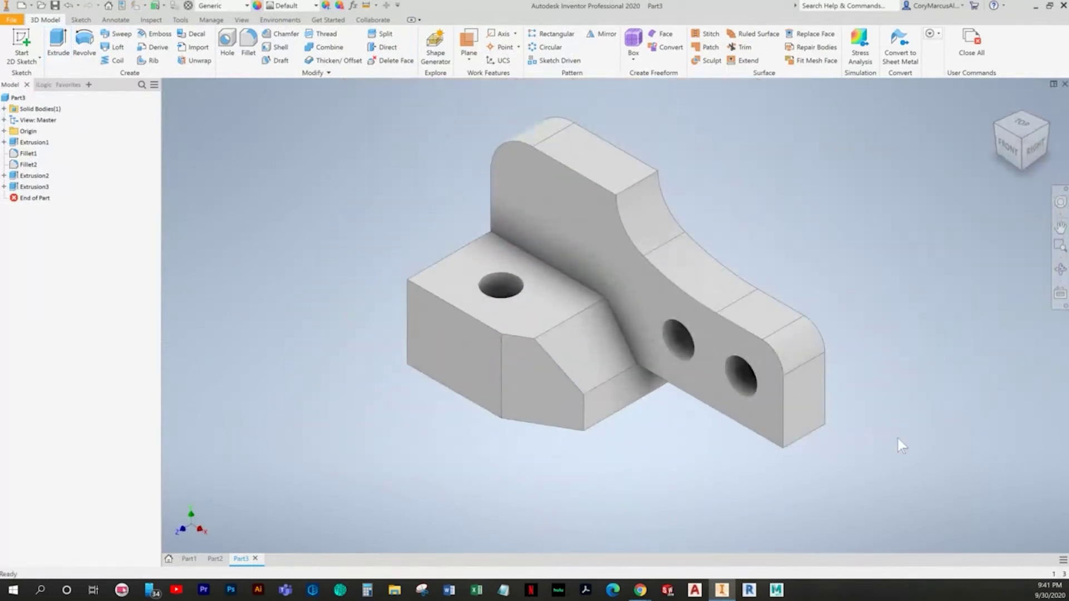
pyautogui.hotkey('alt', 'Tab')
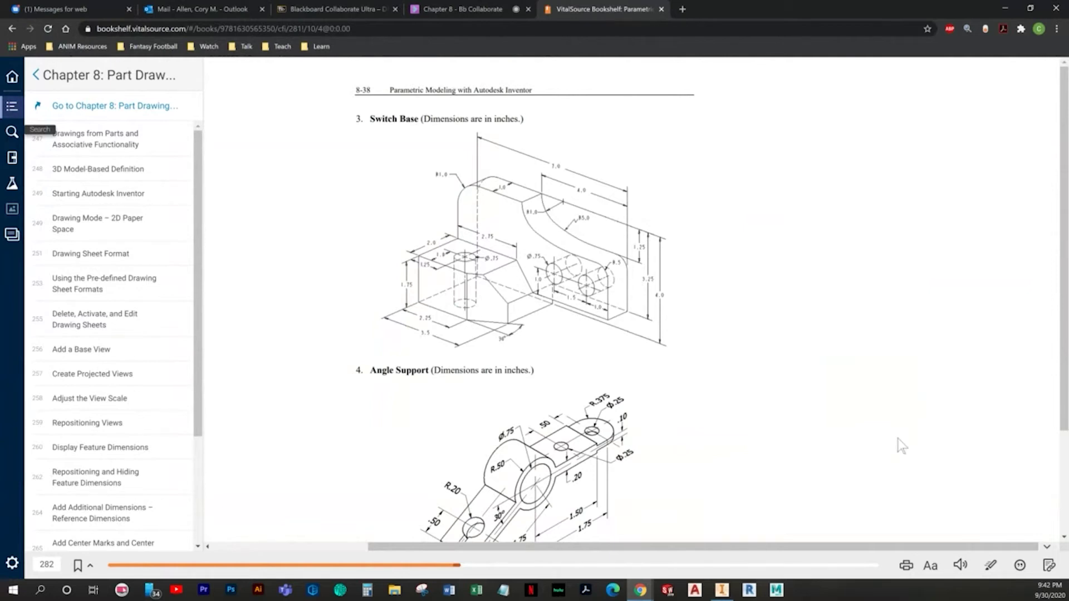
pyautogui.hotkey('alt', 'Tab')
pyautogui.moveTo(734, 485); pyautogui.dragTo(715, 487, button='middle')
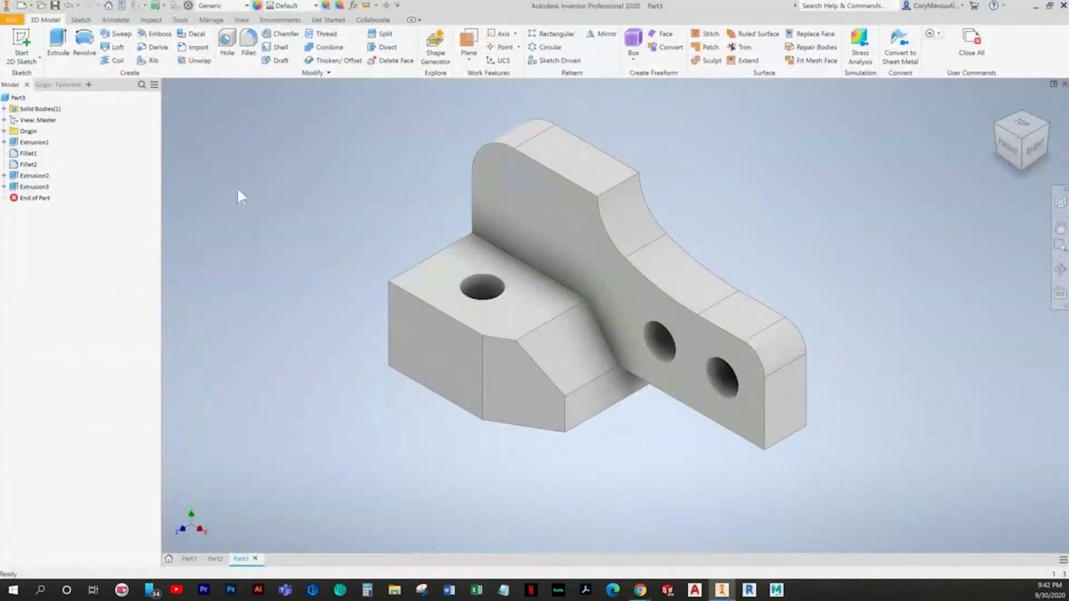
# Step: Check the drawing and add a 3D annotation dimension for the horizontal distance from the plate's upper step edge to its low end
pyautogui.click(116, 20)
pyautogui.click(105, 44)
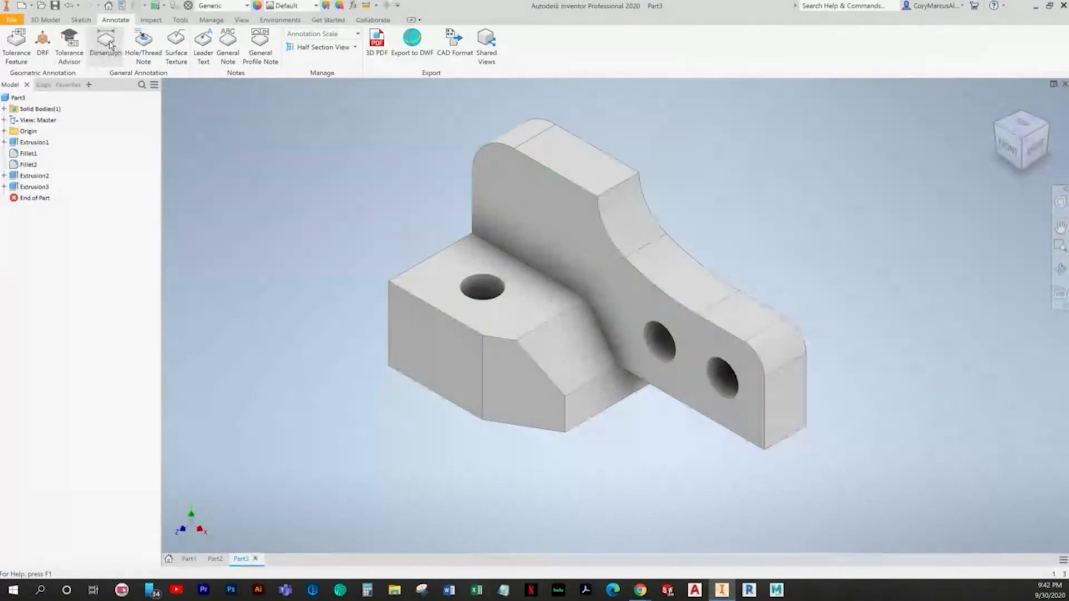
pyautogui.hotkey('alt', 'Tab')
pyautogui.hotkey('alt', 'Tab')
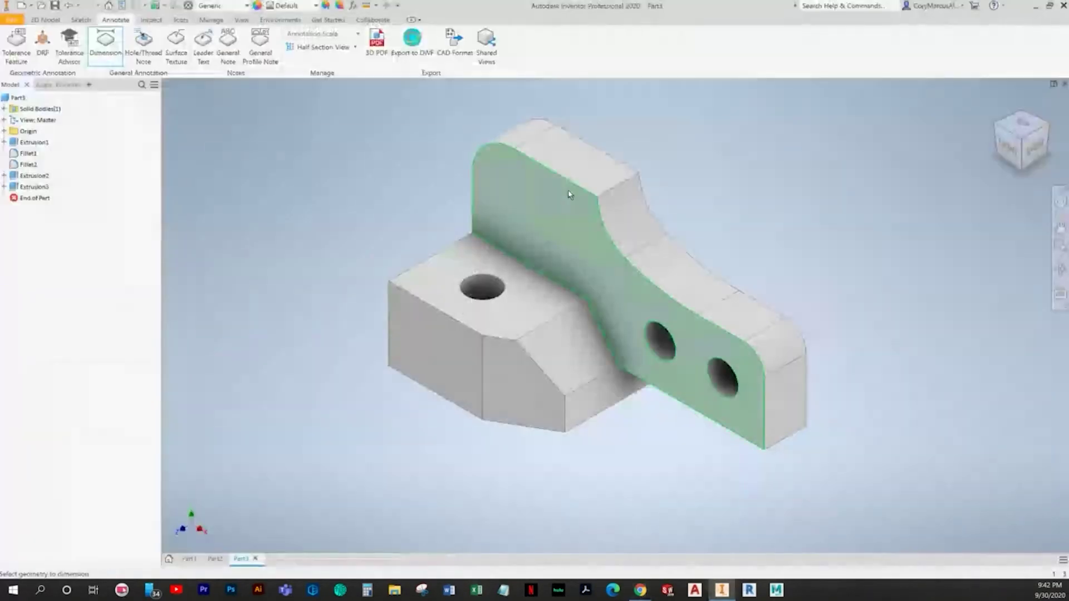
pyautogui.click(636, 179)
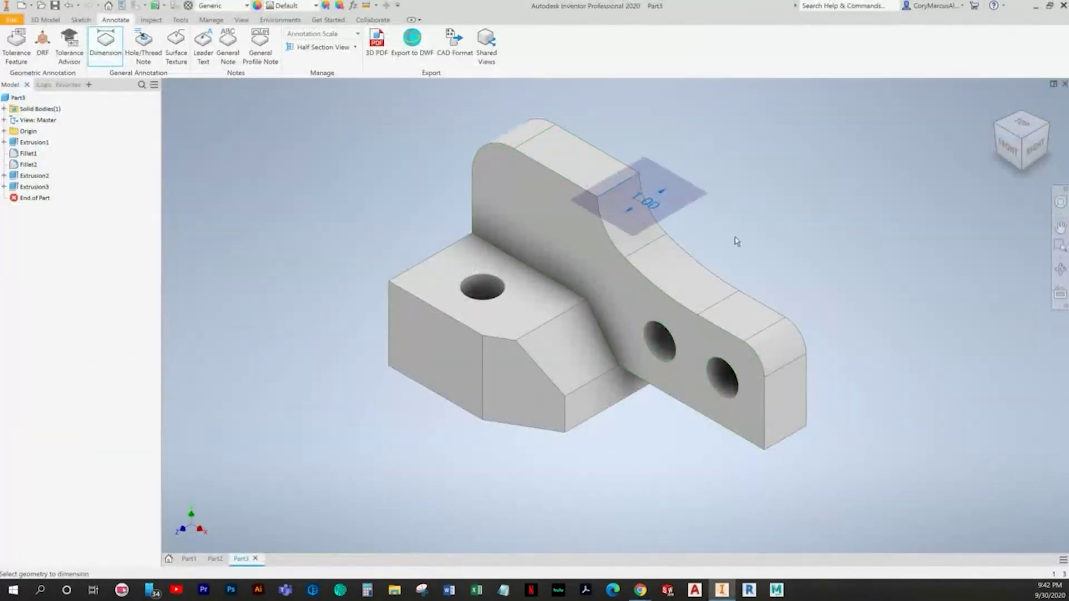
pyautogui.click(799, 358)
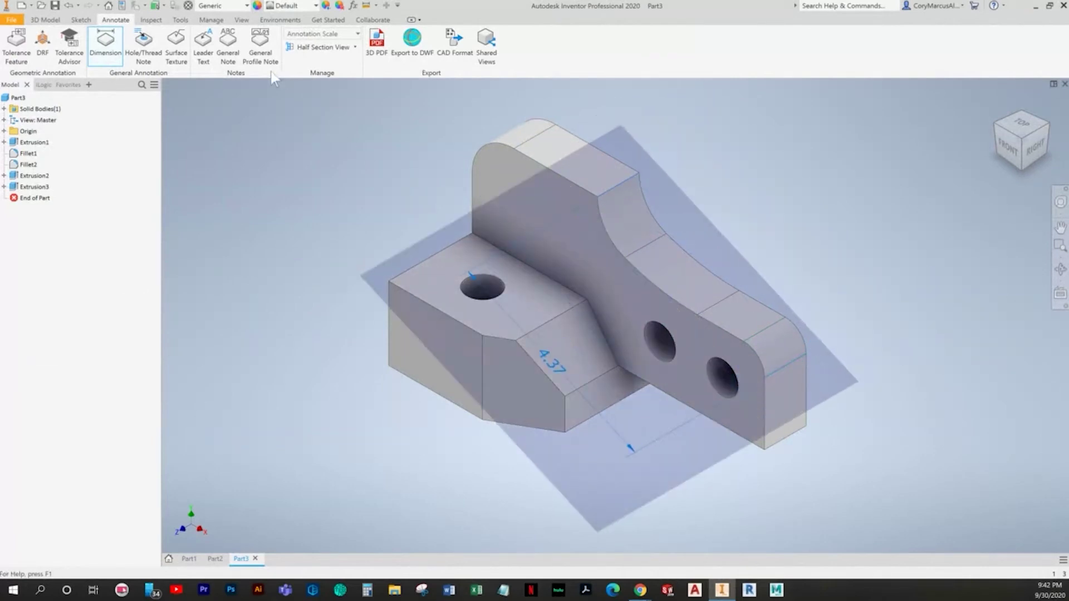
pyautogui.click(106, 44)
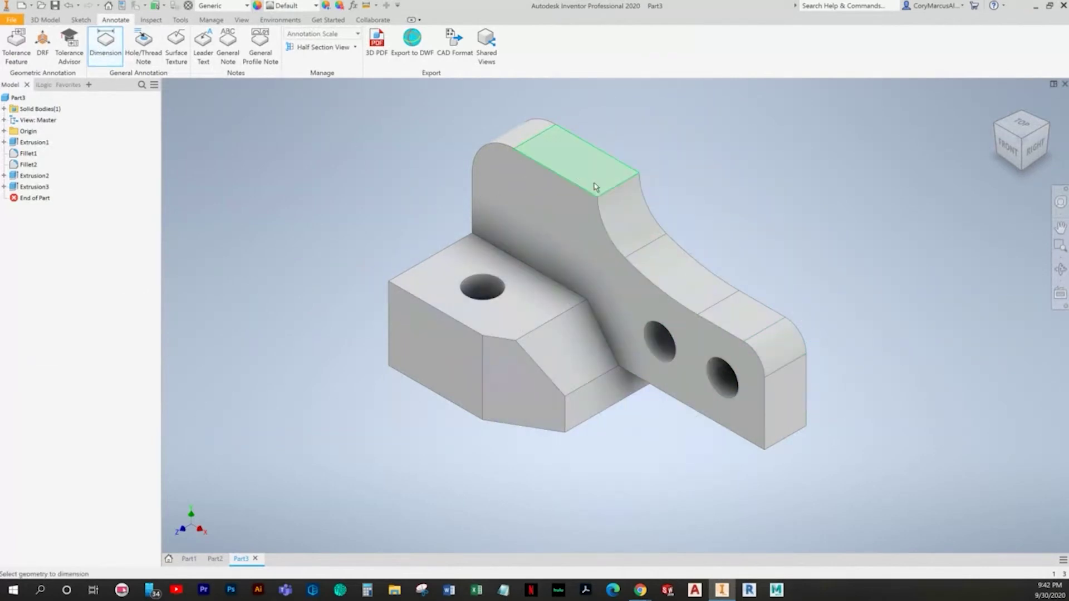
pyautogui.click(804, 372)
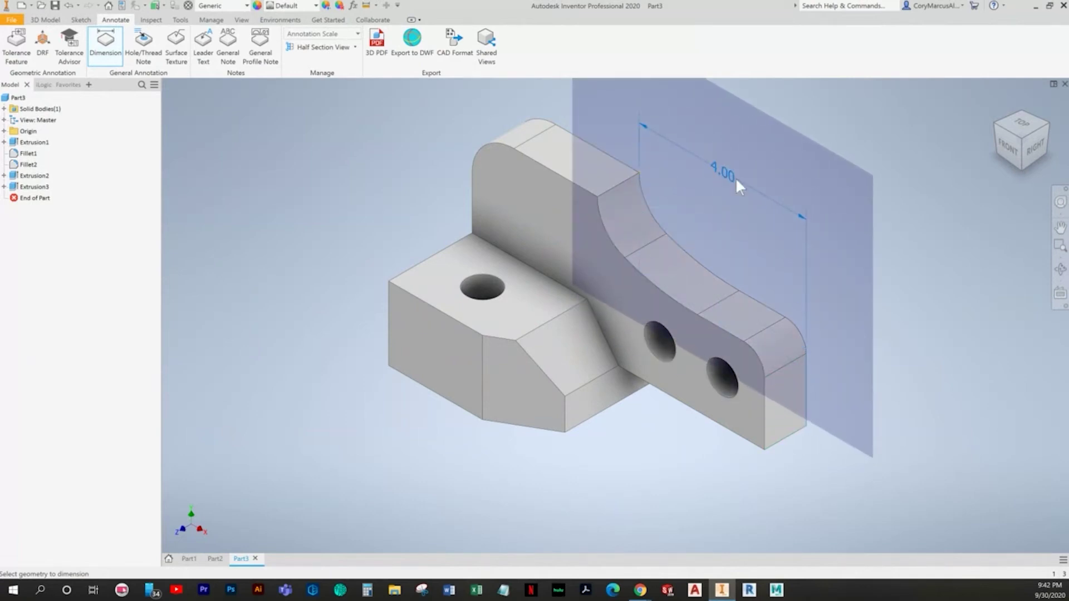
pyautogui.click(732, 190)
pyautogui.press('Escape')
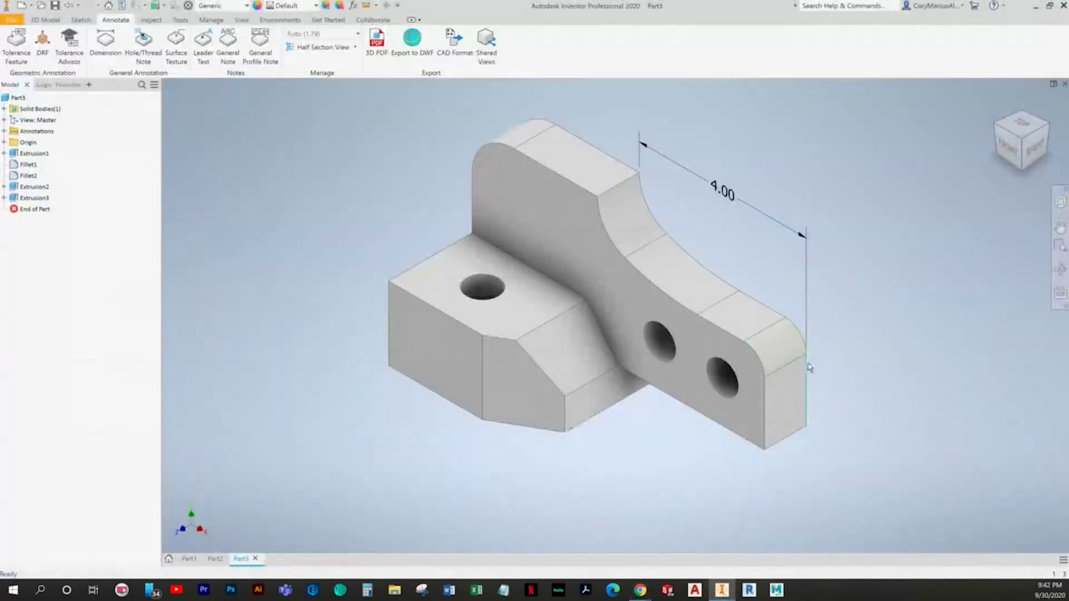
# Step: Annotate the plate's overall length between its two end faces, placing the dimension above the step-to-end dimension
pyautogui.click(110, 48)
pyautogui.moveTo(463, 234)
pyautogui.keyDown('shift'); pyautogui.mouseDown(button='middle')
pyautogui.moveTo(518, 239)
pyautogui.moveTo(490, 203)
pyautogui.mouseUp(button='middle'); pyautogui.keyUp('shift')
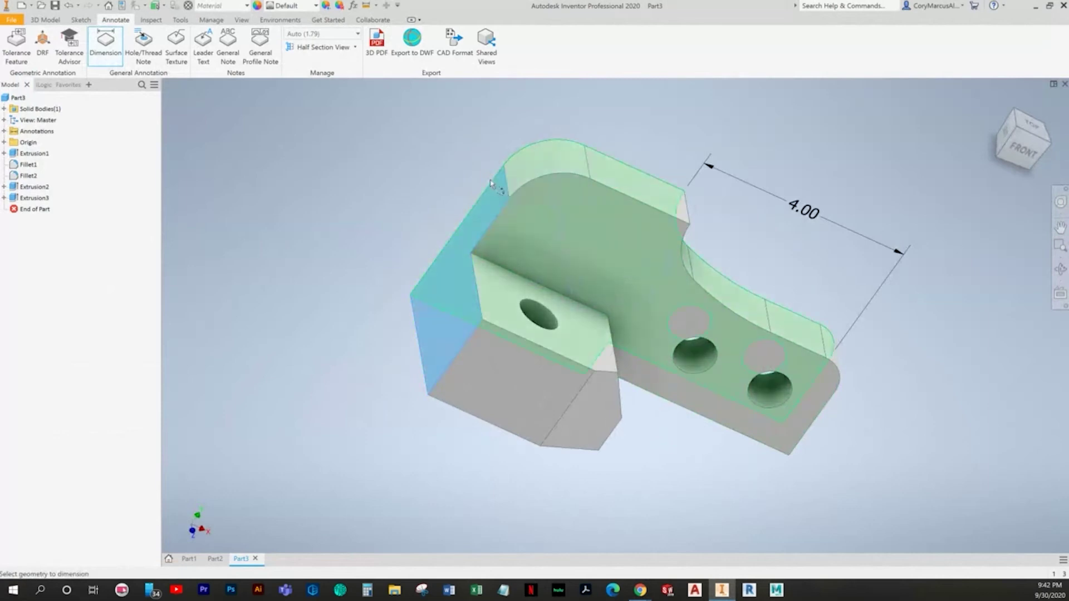
pyautogui.click(494, 188)
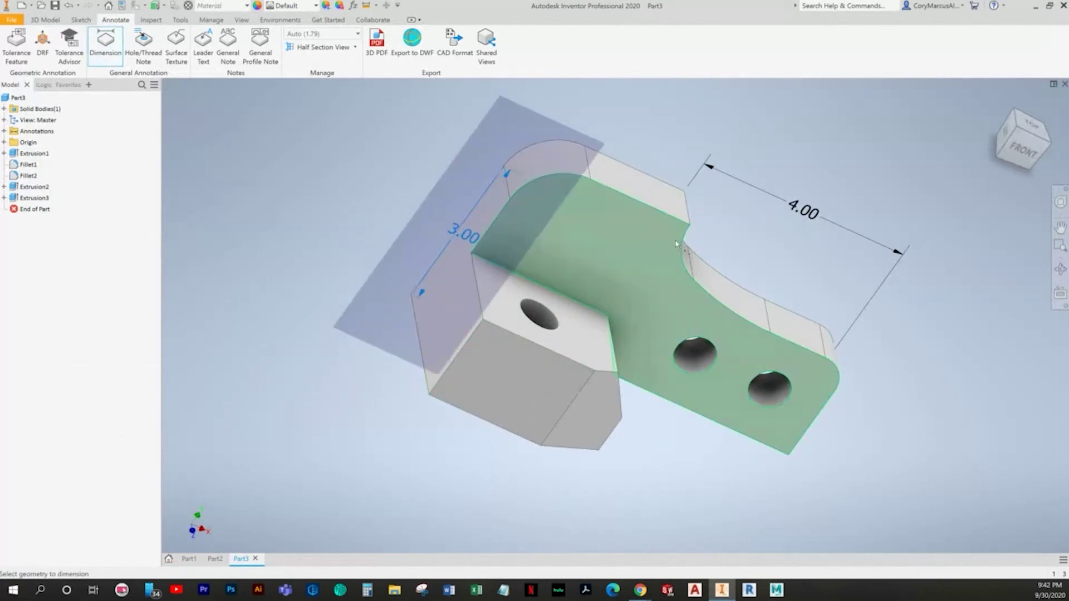
pyautogui.keyDown('shift'); pyautogui.moveTo(754, 367); pyautogui.dragTo(819, 372, button='middle'); pyautogui.keyUp('shift')
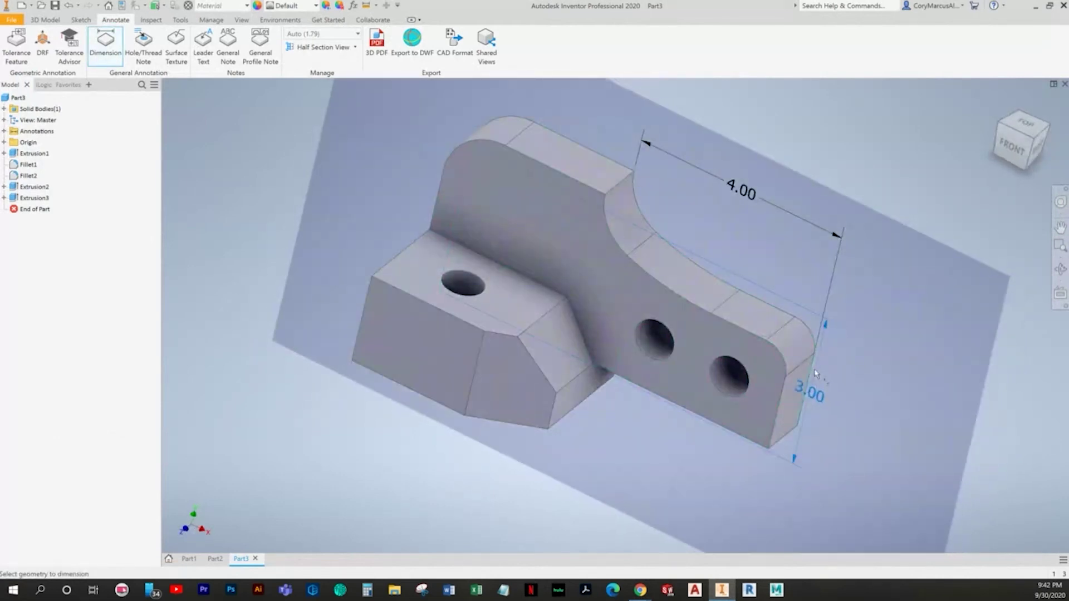
pyautogui.click(811, 369)
pyautogui.click(773, 194)
pyautogui.press('Escape')
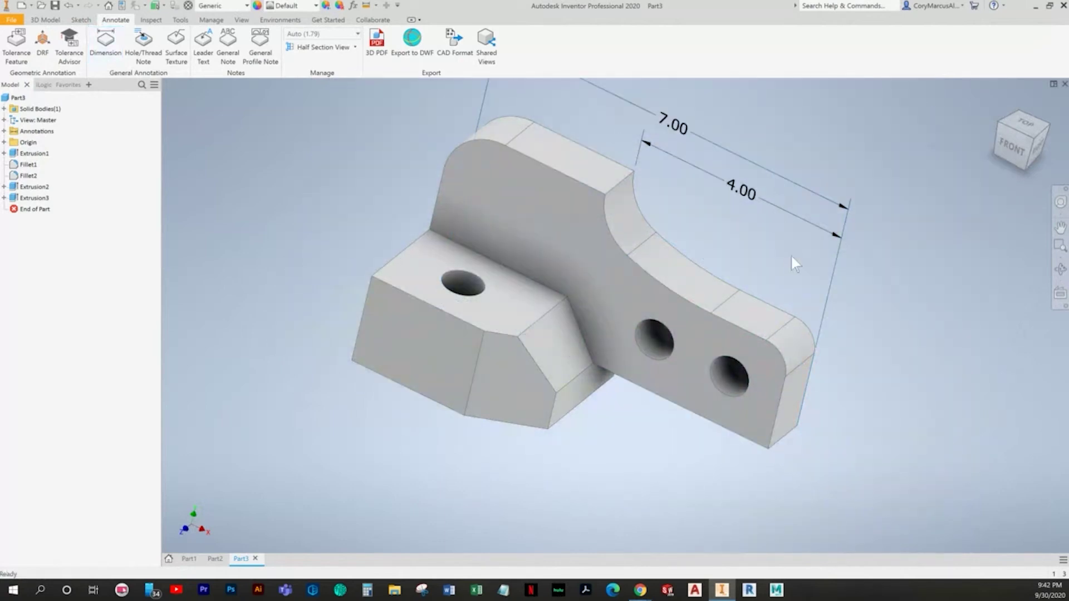
# Step: Annotate the radii of the small and the large concave arcs on the plate's upper profile
pyautogui.press('F6')
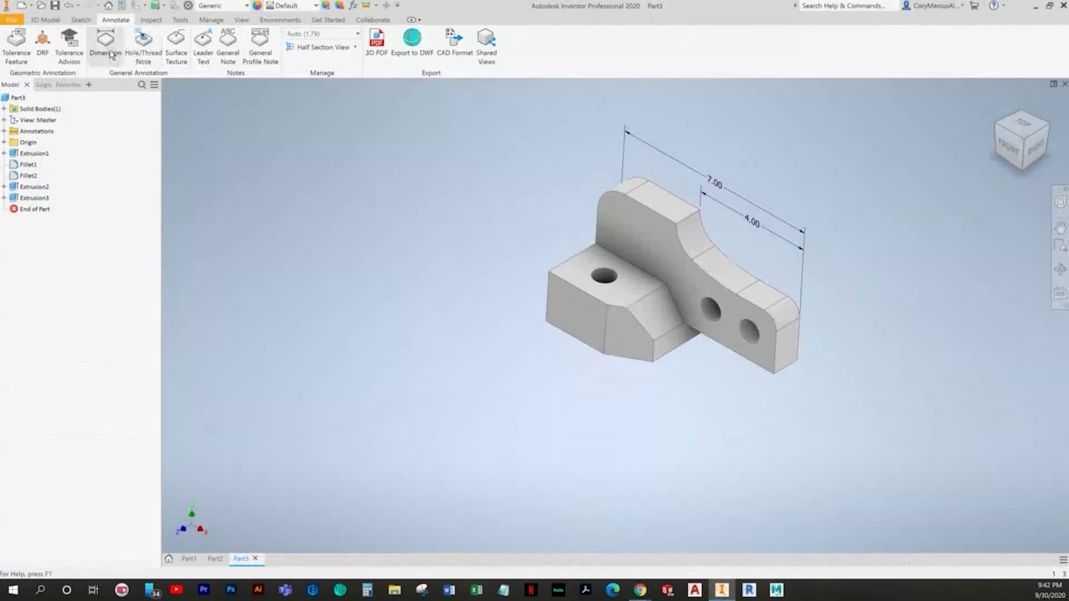
pyautogui.click(106, 50)
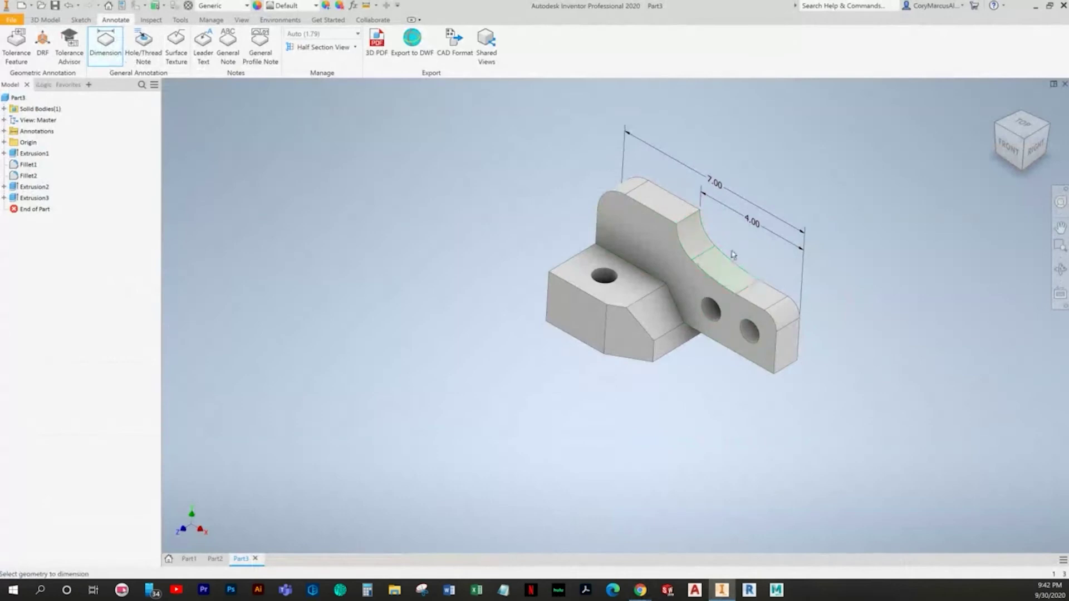
pyautogui.click(707, 241)
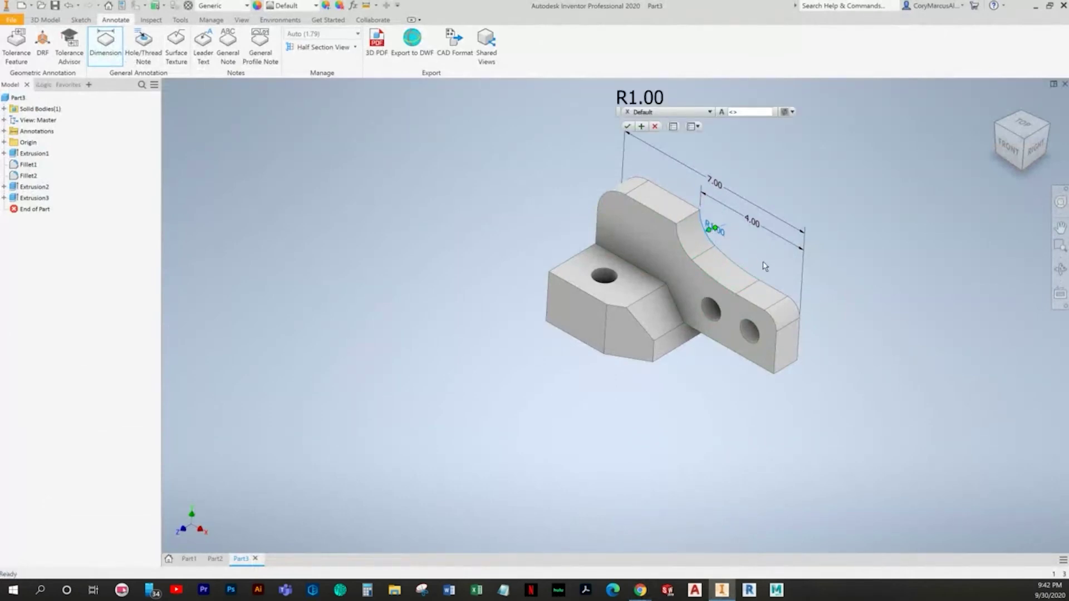
pyautogui.press('Return')
pyautogui.click(731, 265)
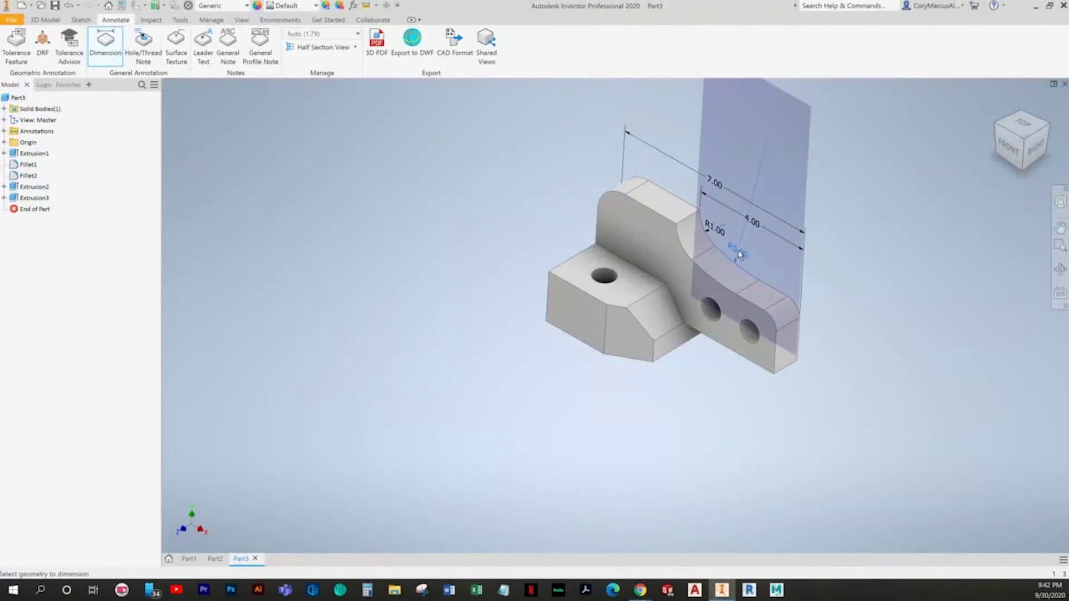
pyautogui.click(743, 245)
pyautogui.press('Return')
pyautogui.press('Escape')
# Step: Check the drawing and annotate the plate's thickness across its top face at the tall end
pyautogui.moveTo(760, 243); pyautogui.dragTo(616, 322, button='middle')
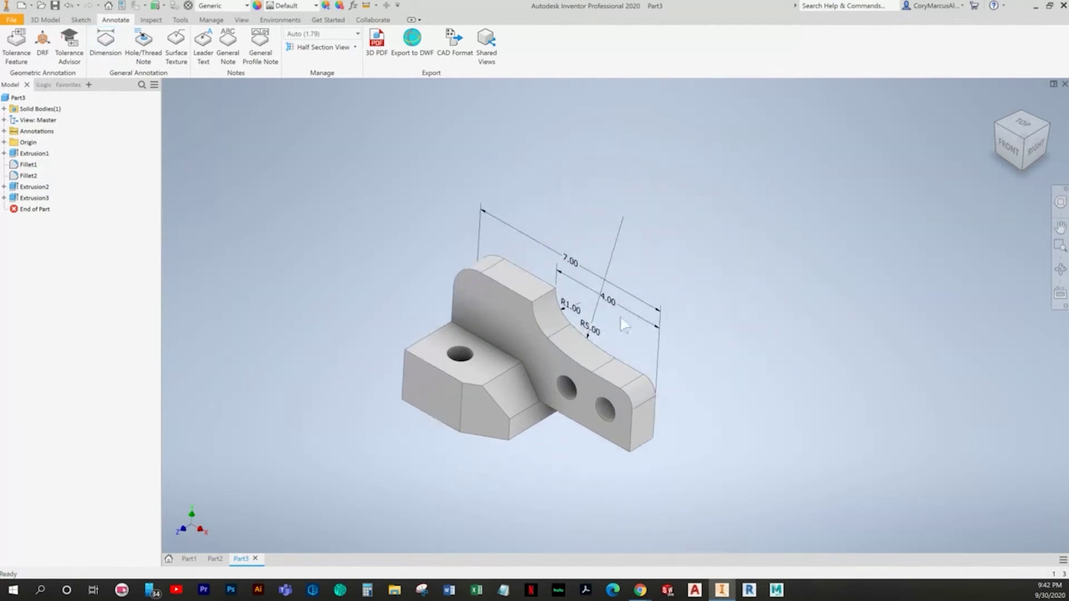
pyautogui.hotkey('alt', 'Tab')
pyautogui.hotkey('alt', 'Tab')
pyautogui.click(106, 44)
pyautogui.scroll(-3, 476, 268)
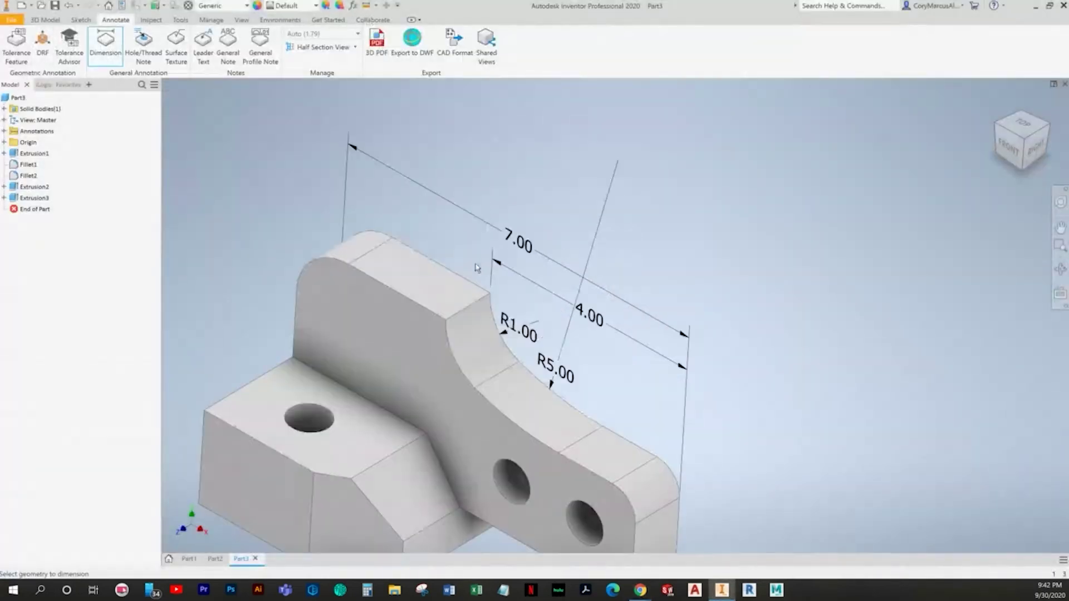
pyautogui.click(374, 256)
pyautogui.click(333, 228)
pyautogui.press('Return')
# Step: Check the drawing and annotate the radius of the plate's rounded corner at the tall end
pyautogui.hotkey('alt', 'Tab')
pyautogui.hotkey('alt', 'Tab')
pyautogui.click(110, 58)
pyautogui.click(320, 266)
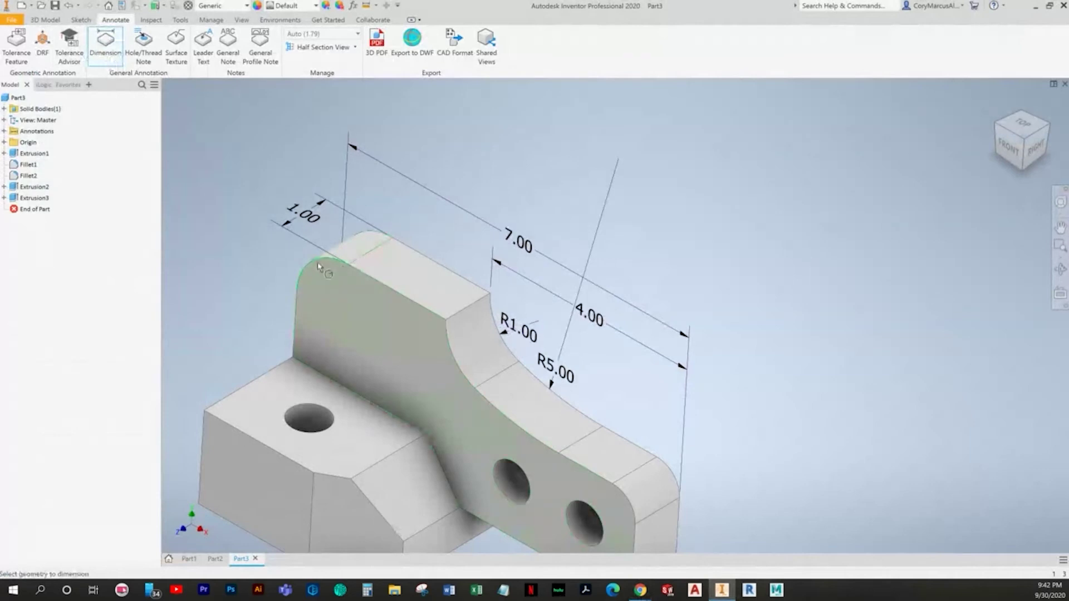
pyautogui.click(309, 258)
pyautogui.press('Return')
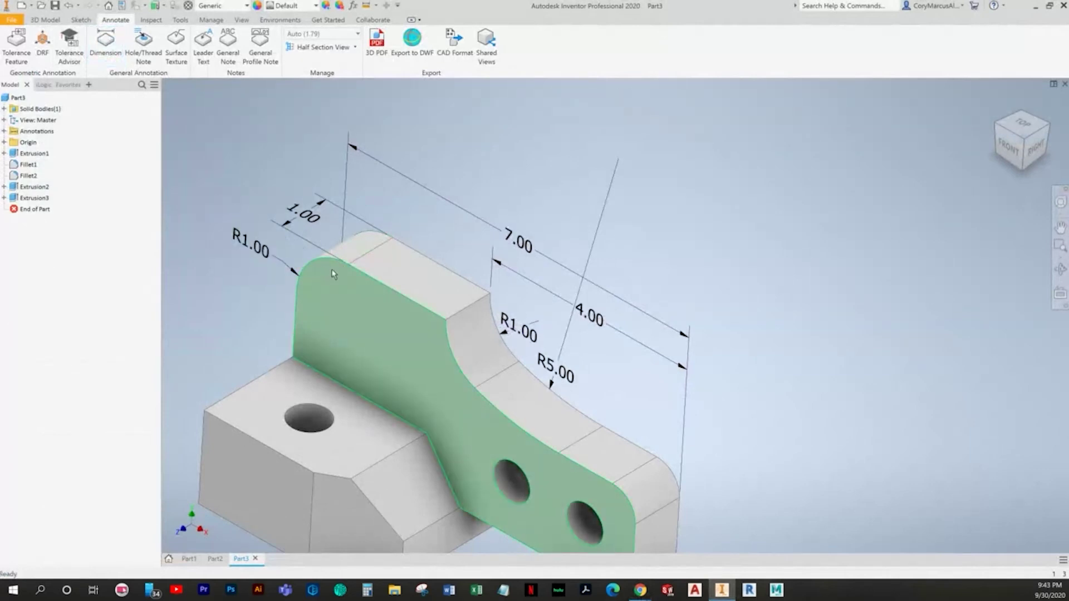
# Step: Check the drawing and annotate the length of the base block's top edge where it meets the plate
pyautogui.hotkey('alt', 'Tab')
pyautogui.hotkey('alt', 'Tab')
pyautogui.click(108, 58)
pyautogui.moveTo(498, 357); pyautogui.dragTo(515, 318, button='middle')
pyautogui.click(409, 372)
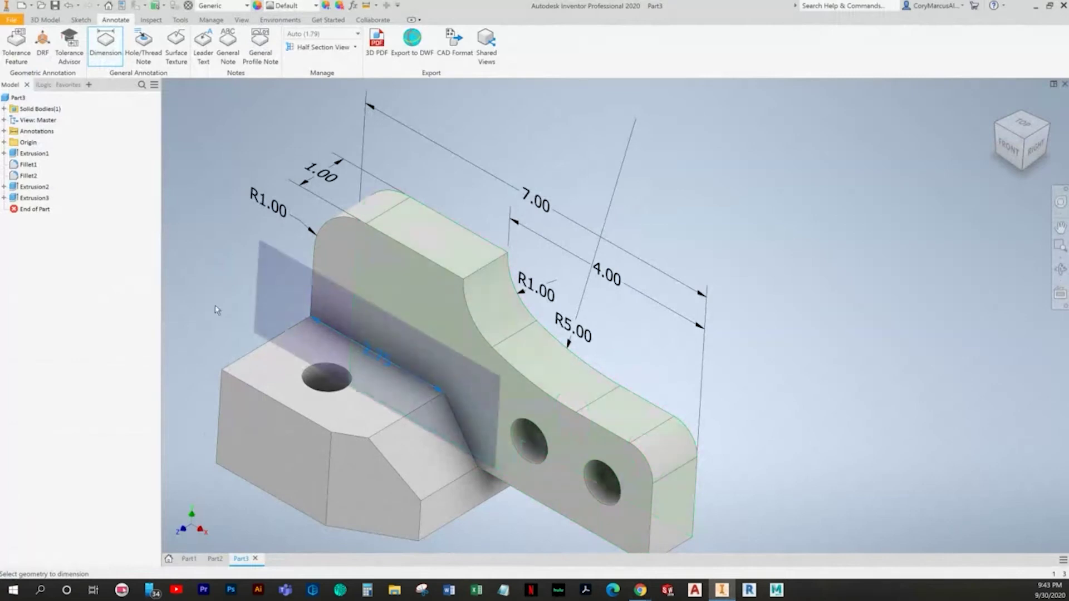
pyautogui.click(286, 259)
pyautogui.press('Return')
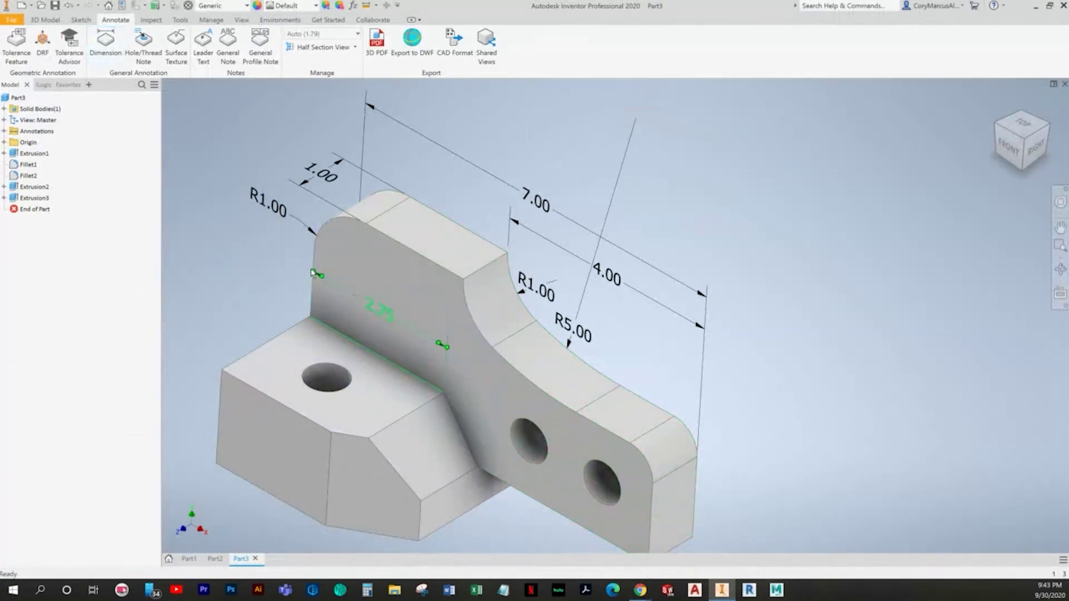
# Step: Check the drawing and annotate the base block's depth along its top edge at the plate's tall end
pyautogui.hotkey('alt', 'Tab')
pyautogui.hotkey('alt', 'Tab')
pyautogui.click(107, 56)
pyautogui.click(291, 333)
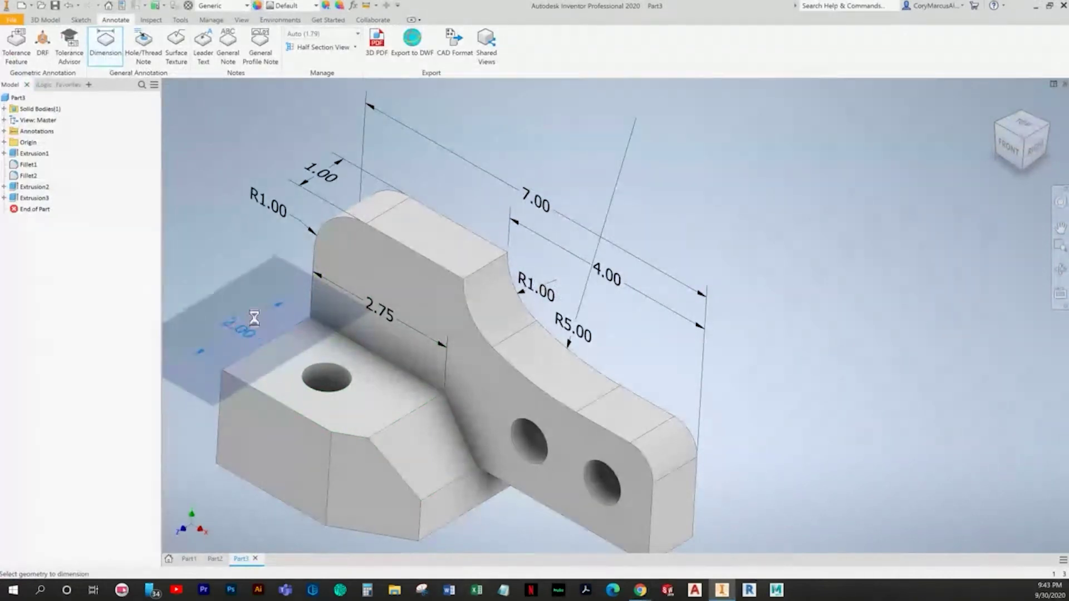
pyautogui.hotkey('alt', 'Tab')
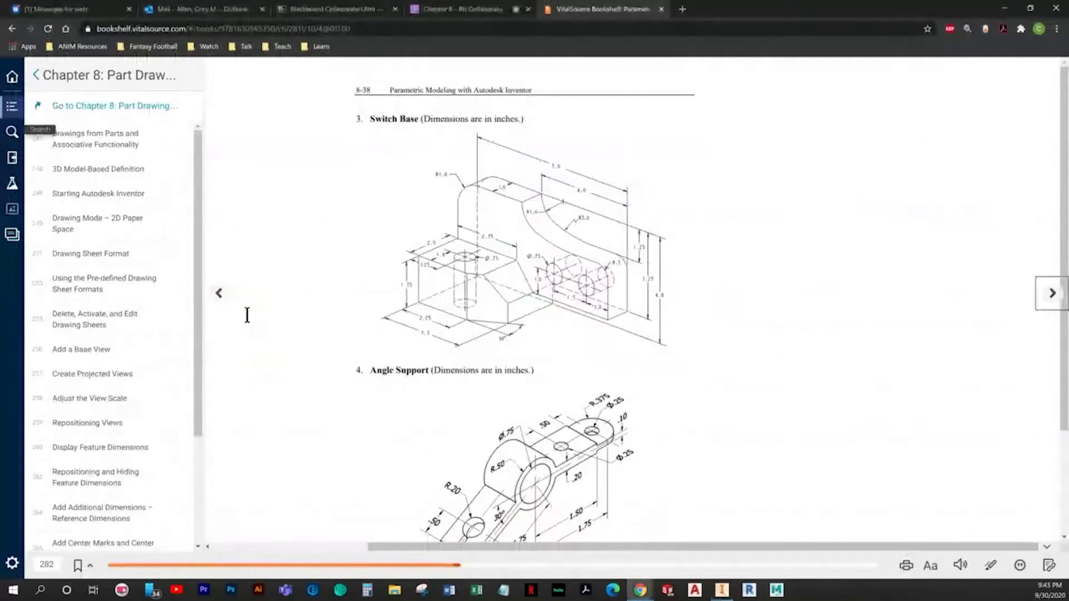
pyautogui.hotkey('alt', 'Tab')
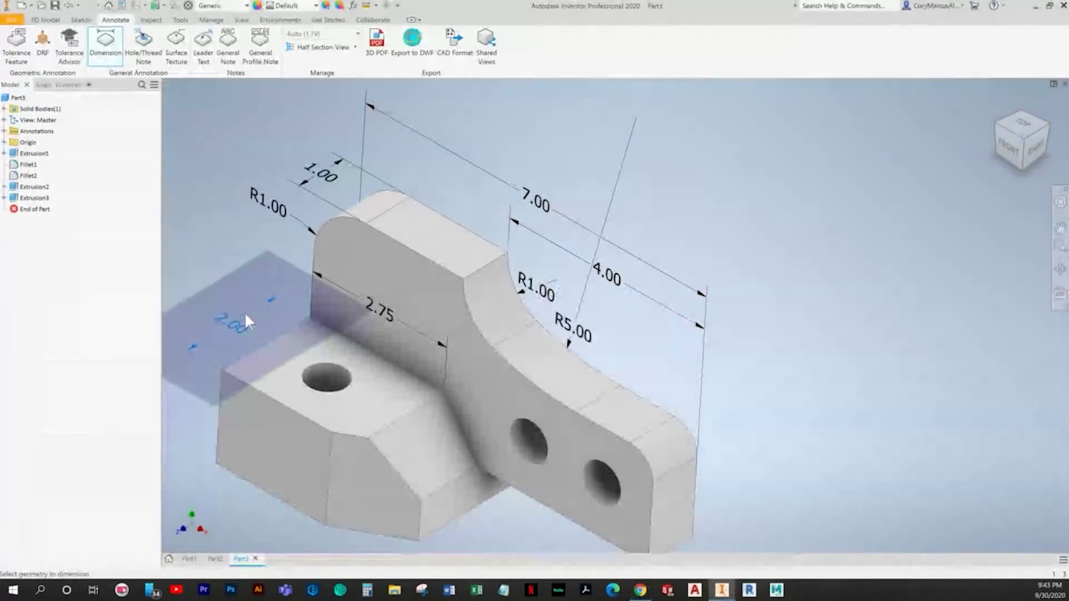
pyautogui.hotkey('alt', 'Tab')
pyautogui.hotkey('alt', 'Tab')
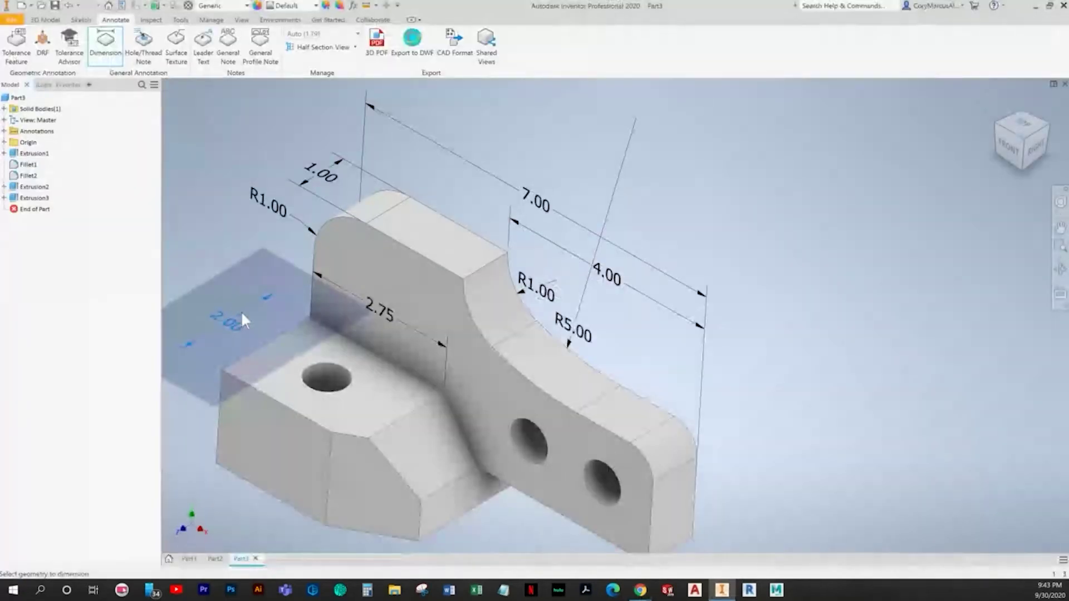
pyautogui.click(226, 309)
pyautogui.press('Return')
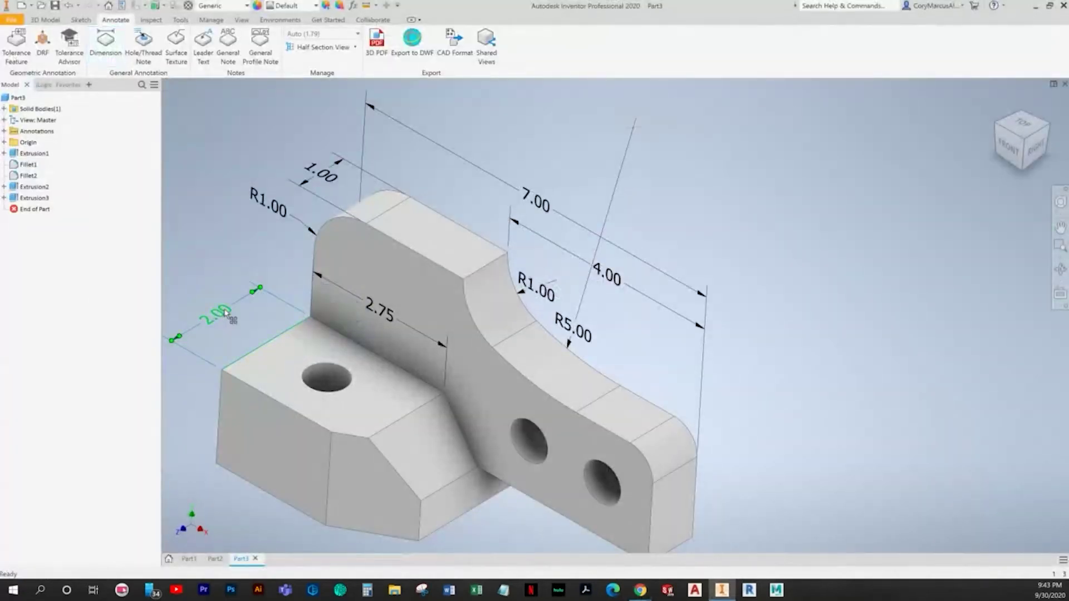
# Step: Check the drawing and annotate the base block's height along its outer vertical corner edge
pyautogui.hotkey('alt', 'Tab')
pyautogui.hotkey('alt', 'Tab')
pyautogui.click(69, 44)
pyautogui.click(106, 44)
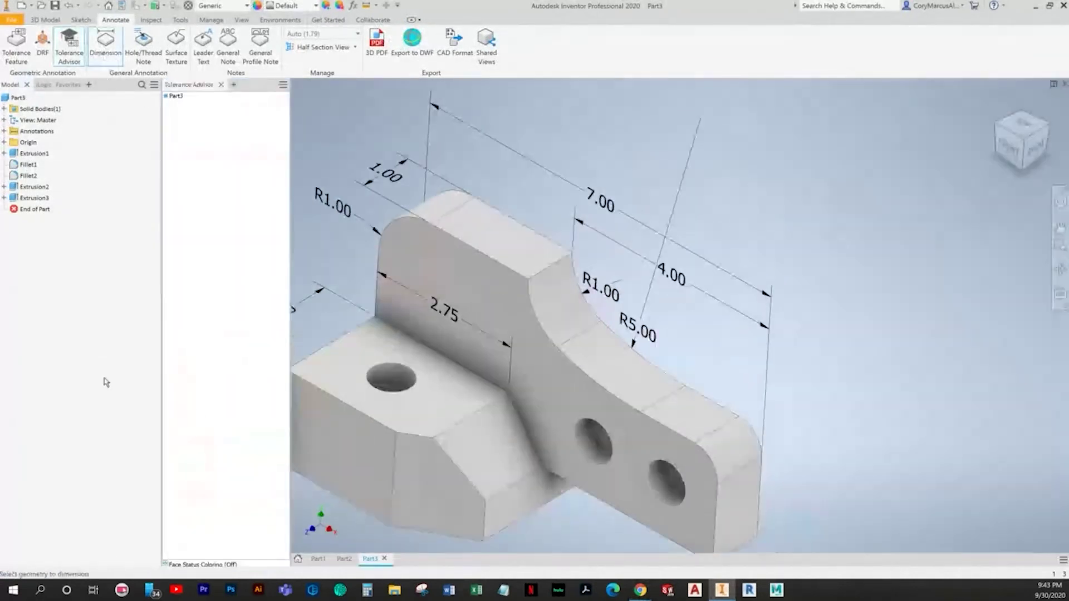
pyautogui.click(221, 84)
pyautogui.click(318, 315)
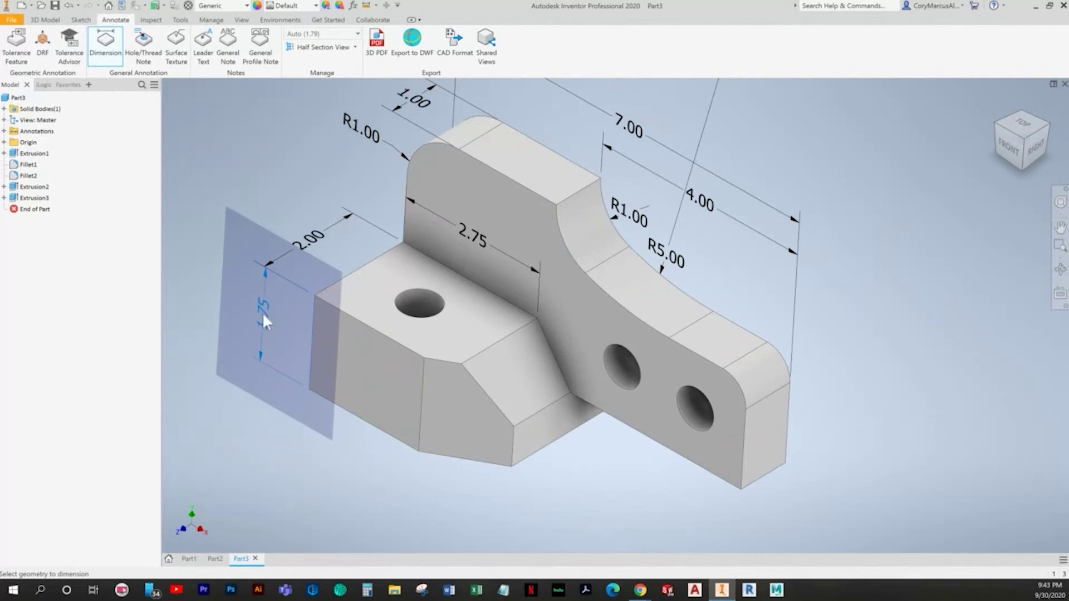
pyautogui.click(260, 312)
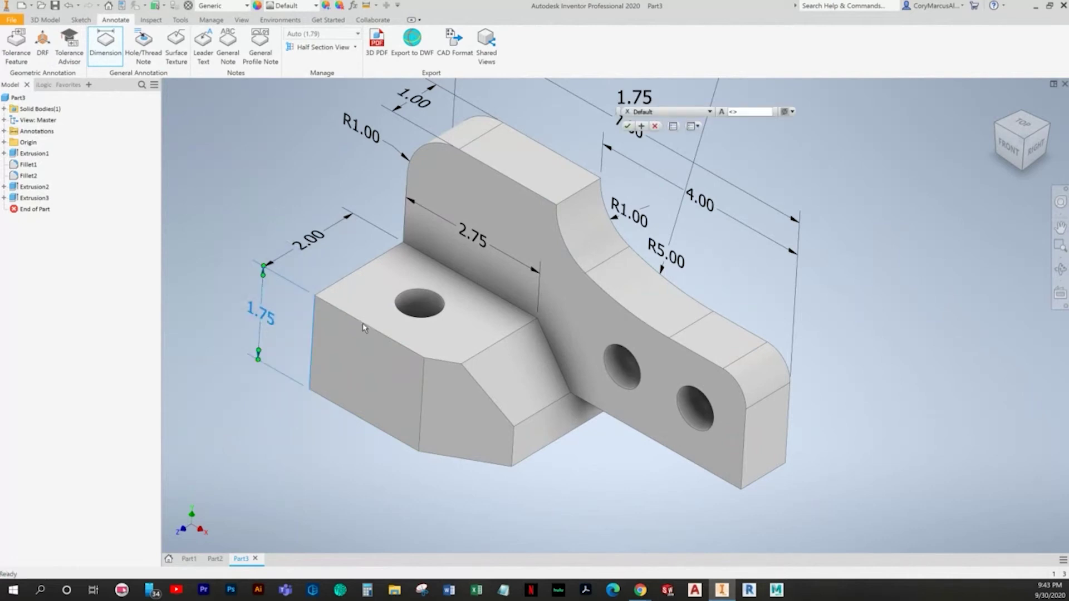
# Step: Check the drawing and annotate the length of the bottom edge of the base block's straight outer side face
pyautogui.hotkey('alt', 'Tab')
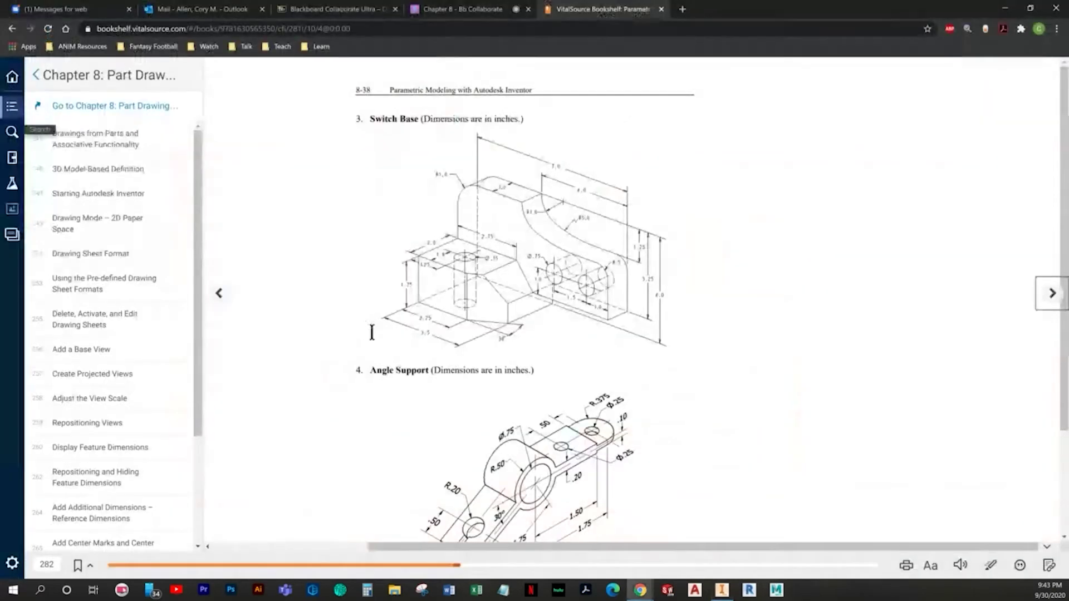
pyautogui.hotkey('alt', 'Tab')
pyautogui.click(105, 44)
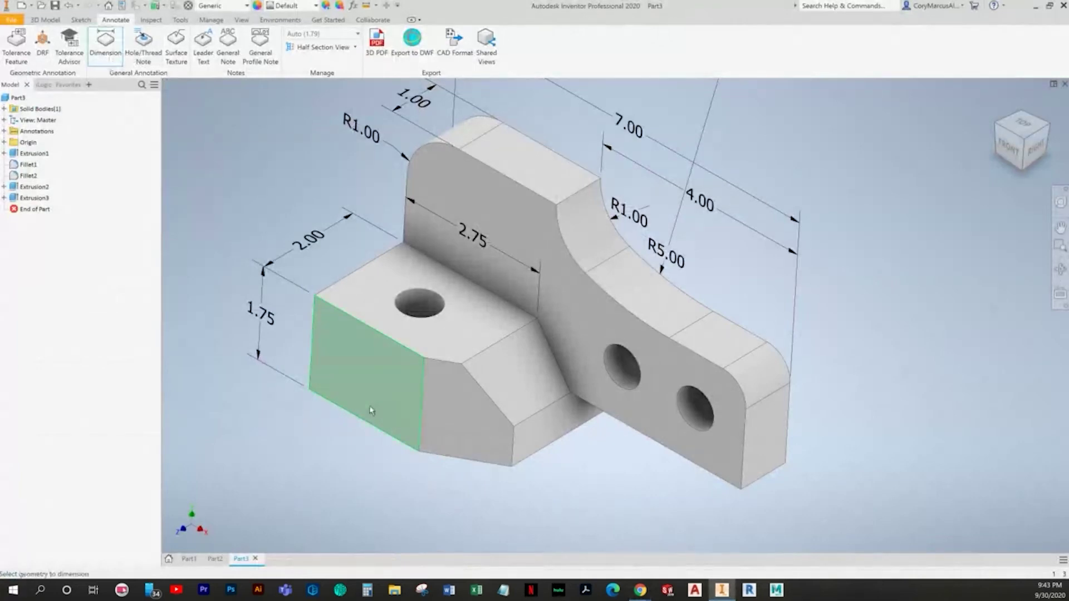
pyautogui.click(343, 410)
pyautogui.click(306, 452)
pyautogui.hotkey('alt', 'Tab')
pyautogui.hotkey('alt', 'Tab')
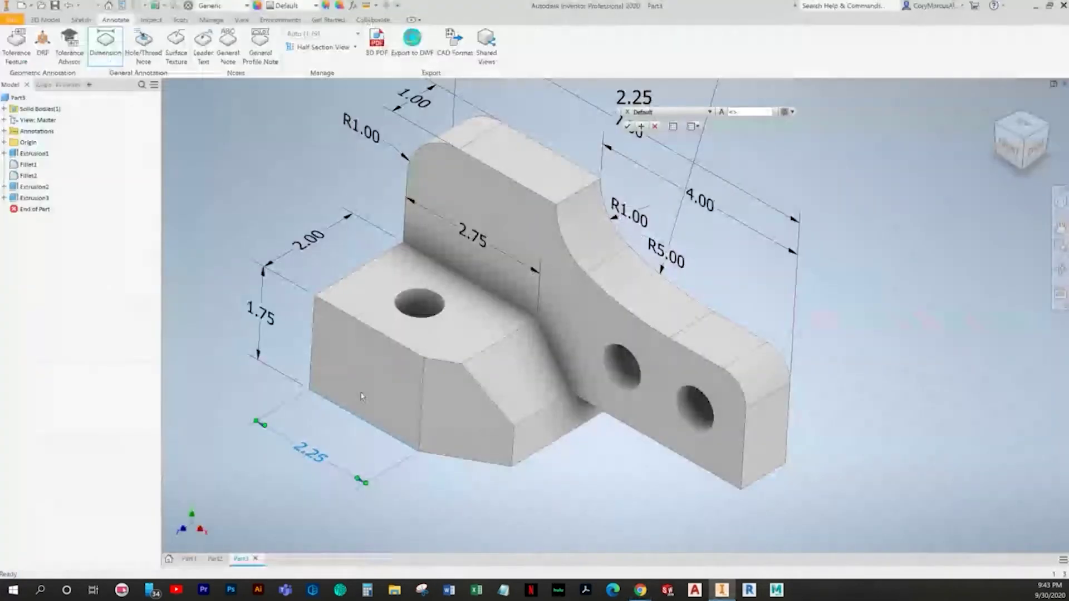
pyautogui.click(114, 65)
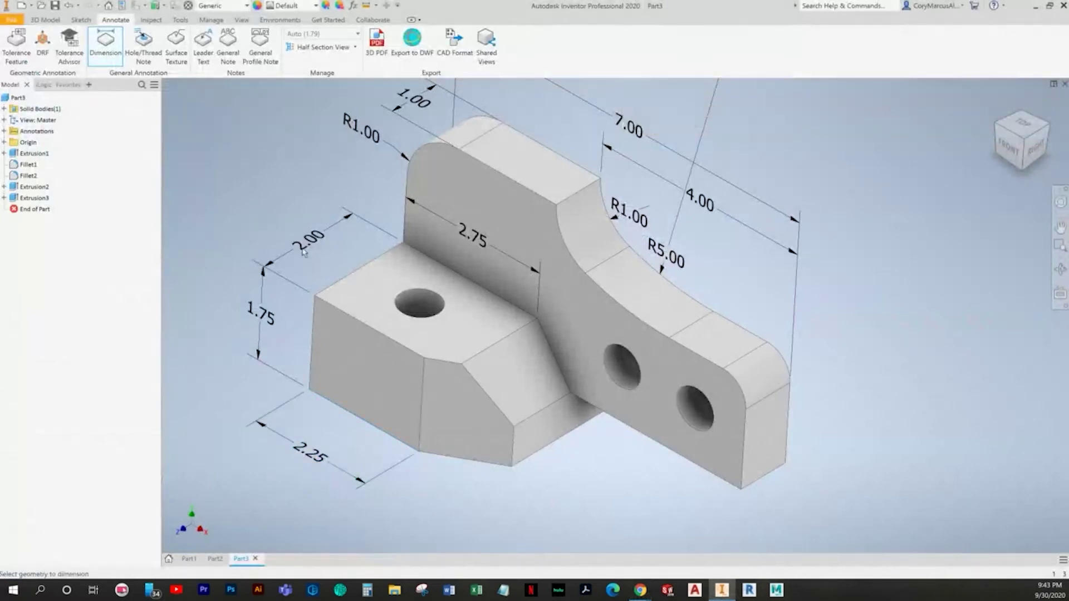
pyautogui.click(312, 326)
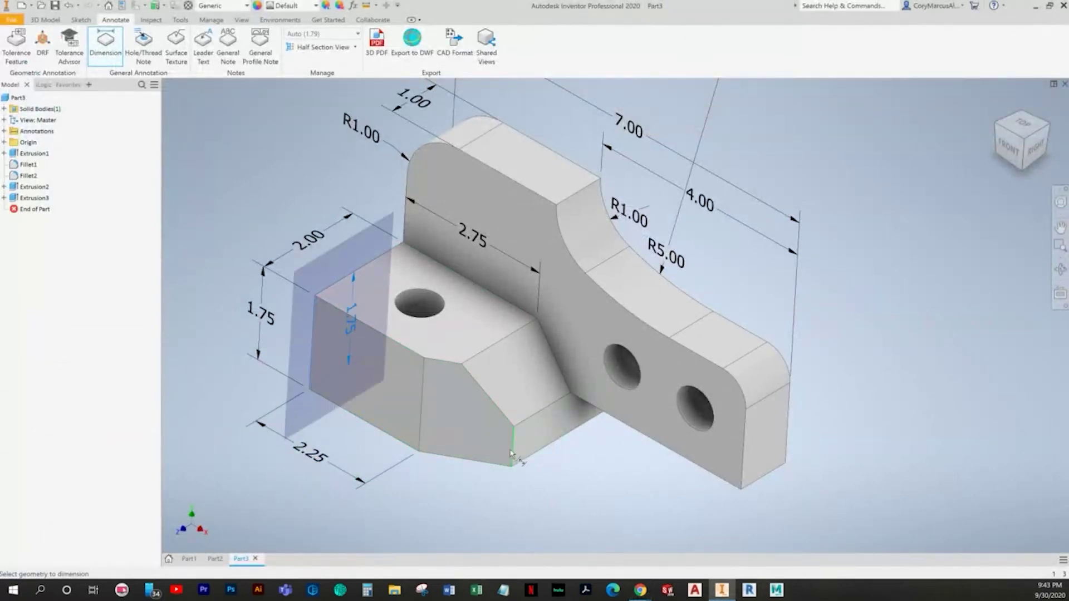
pyautogui.press('Escape')
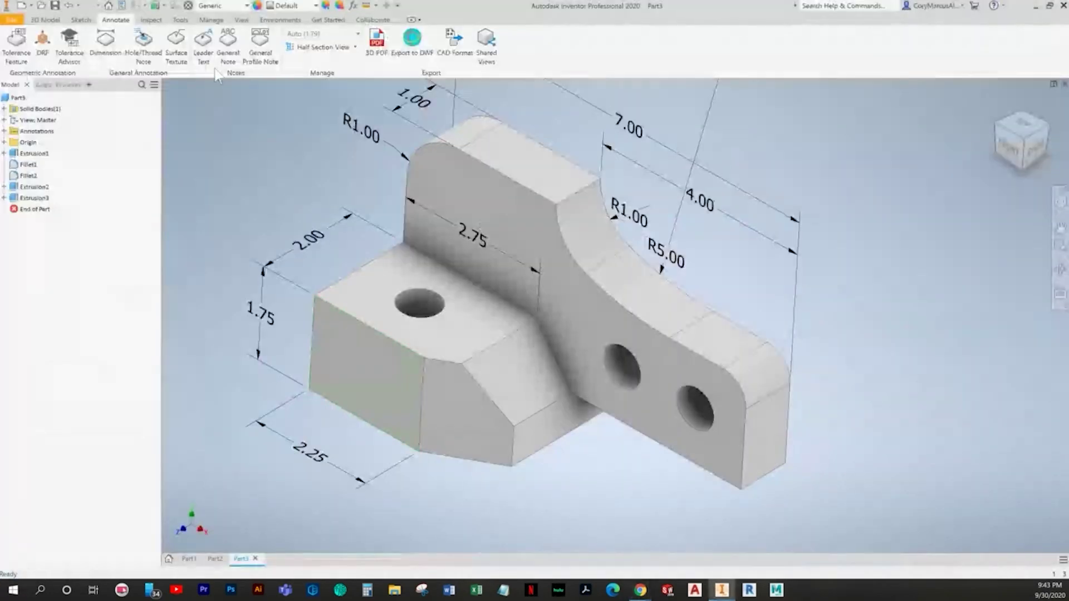
# Step: Annotate the base block's overall length from its outer corner edge to the low end face, placing the dimension flat on the bottom plane outside the shorter one
pyautogui.click(105, 42)
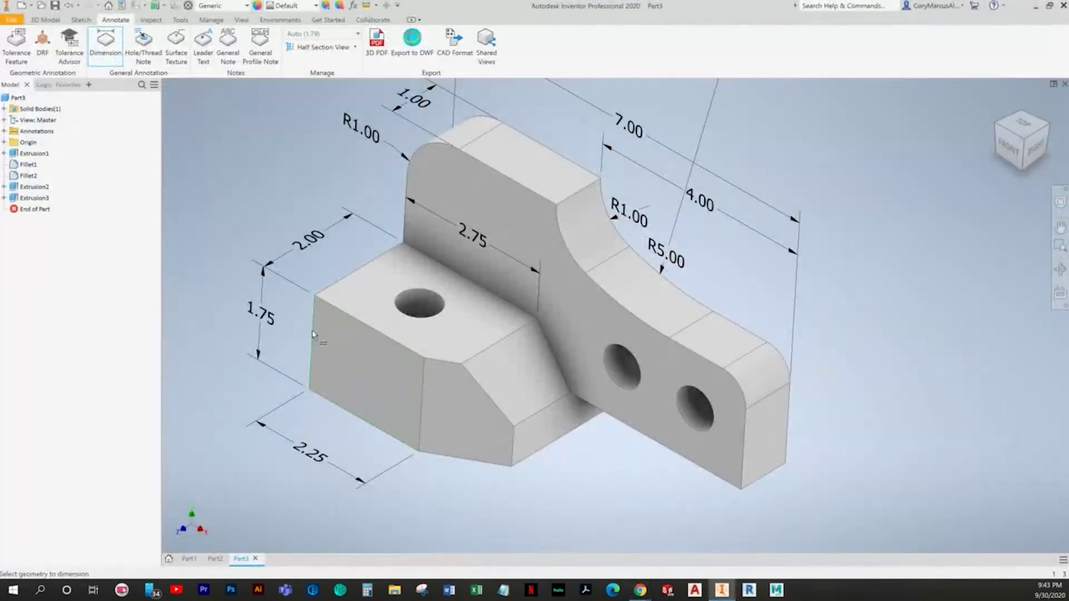
pyautogui.click(313, 334)
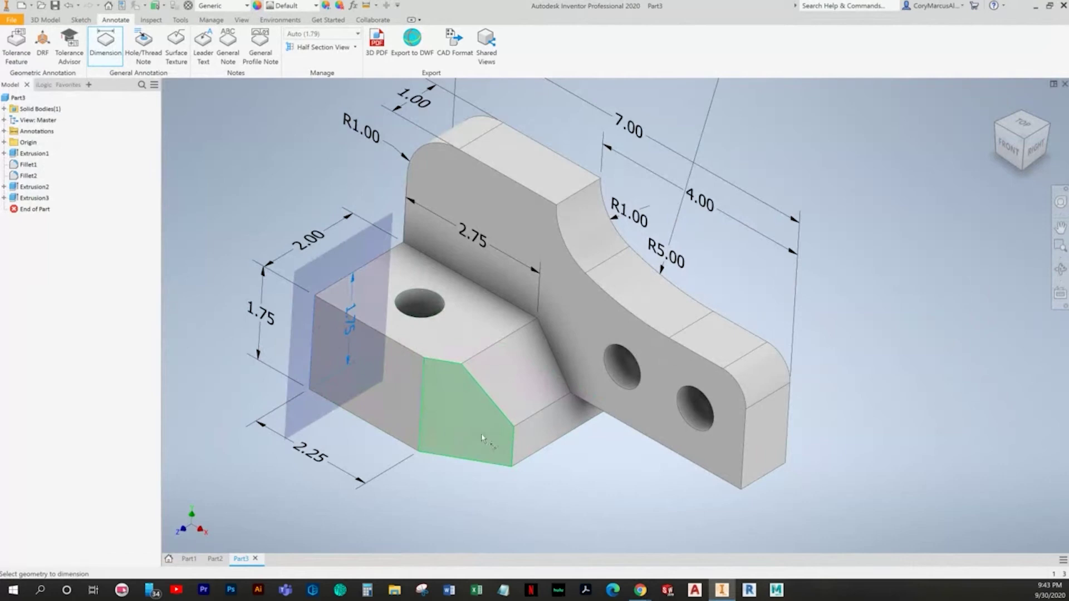
pyautogui.click(521, 446)
pyautogui.click(371, 502)
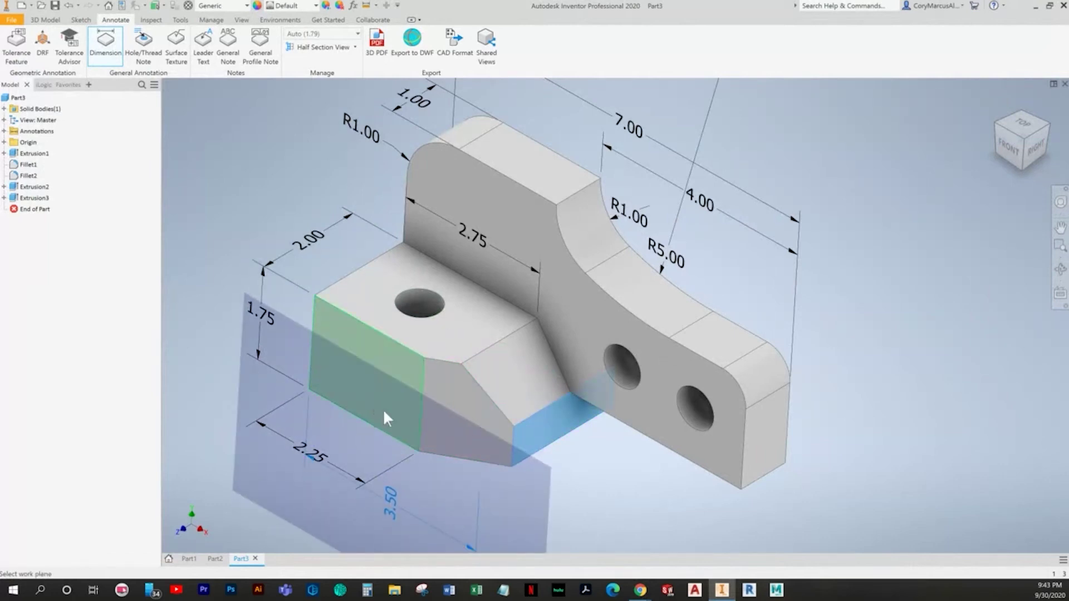
pyautogui.keyDown('shift'); pyautogui.moveTo(433, 459); pyautogui.dragTo(411, 368, button='middle'); pyautogui.keyUp('shift')
pyautogui.click(411, 369)
pyautogui.scroll(-3, 408, 405)
pyautogui.keyDown('shift'); pyautogui.moveTo(407, 404); pyautogui.dragTo(414, 477, button='middle'); pyautogui.keyUp('shift')
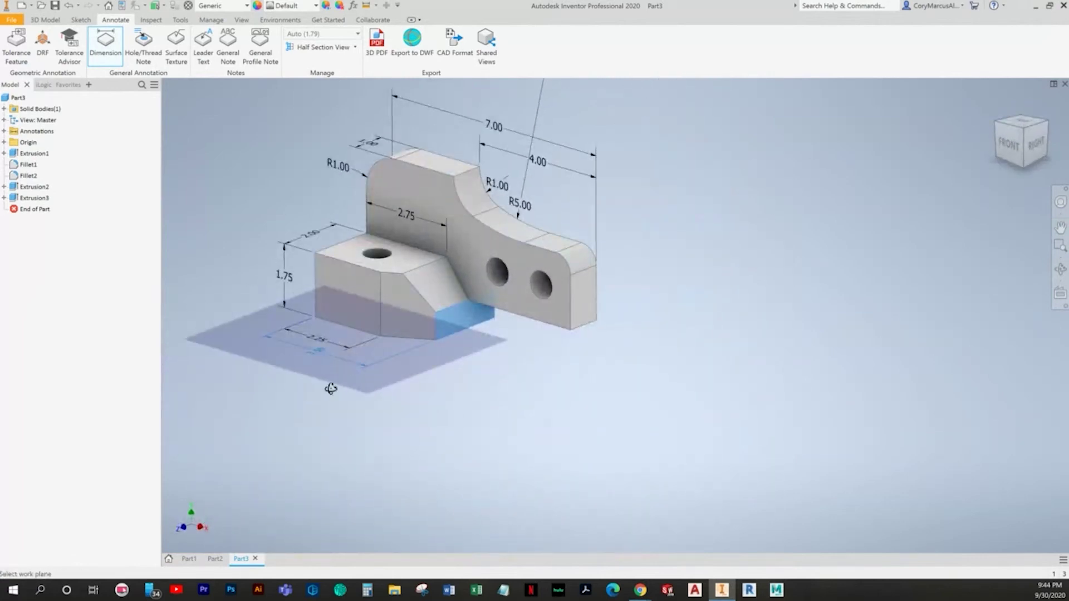
pyautogui.keyDown('shift'); pyautogui.moveTo(330, 389); pyautogui.dragTo(329, 416, button='middle'); pyautogui.keyUp('shift')
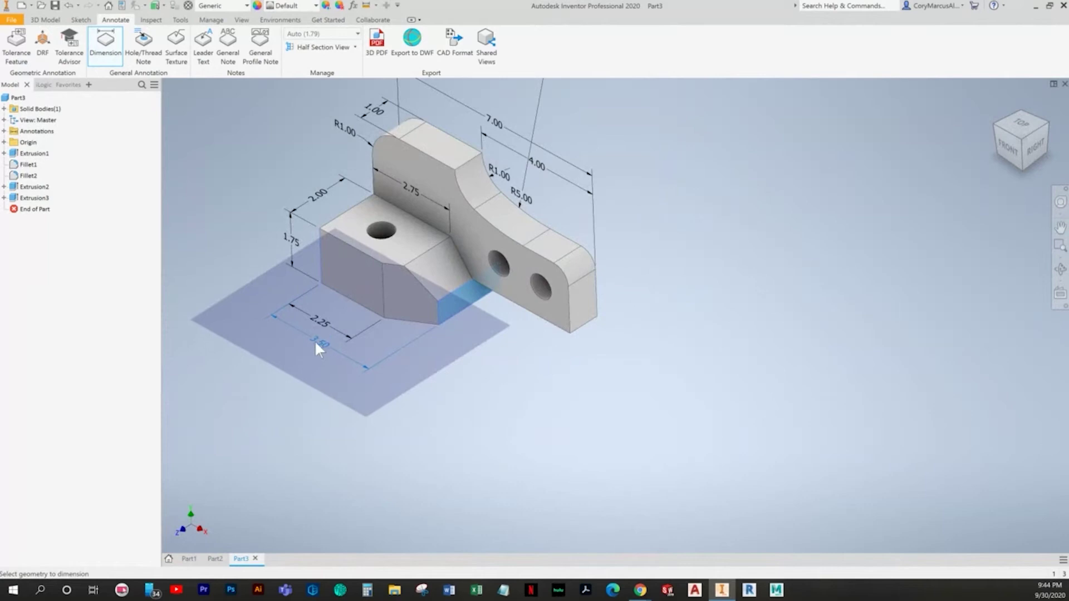
pyautogui.click(315, 341)
pyautogui.press('Return')
# Step: Check the drawing and annotate the angle between the base block's straight outer side face and its angled face
pyautogui.hotkey('alt', 'Tab')
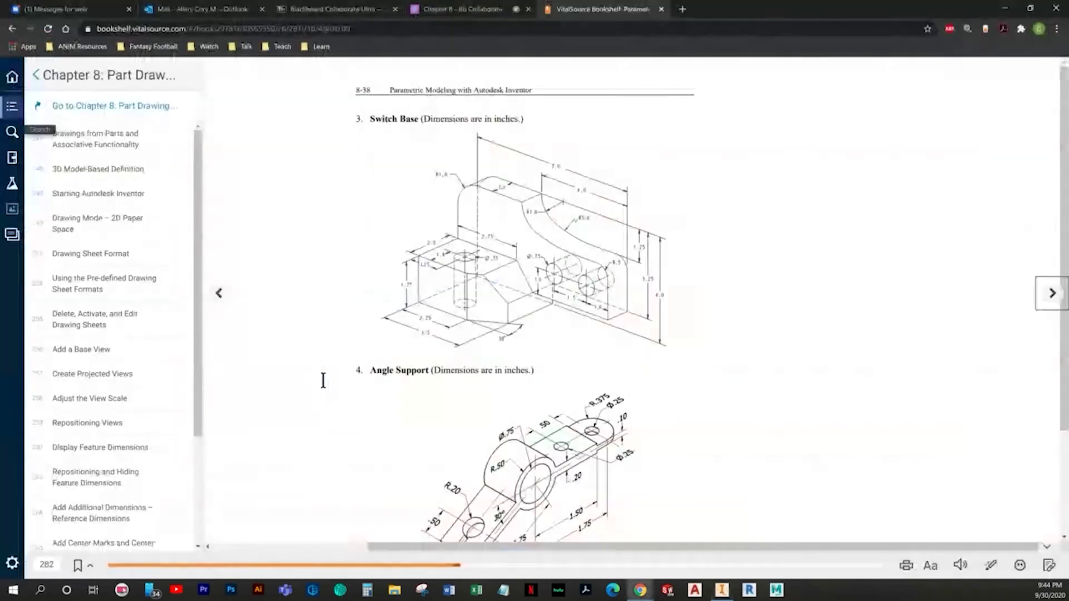
pyautogui.hotkey('alt', 'Tab')
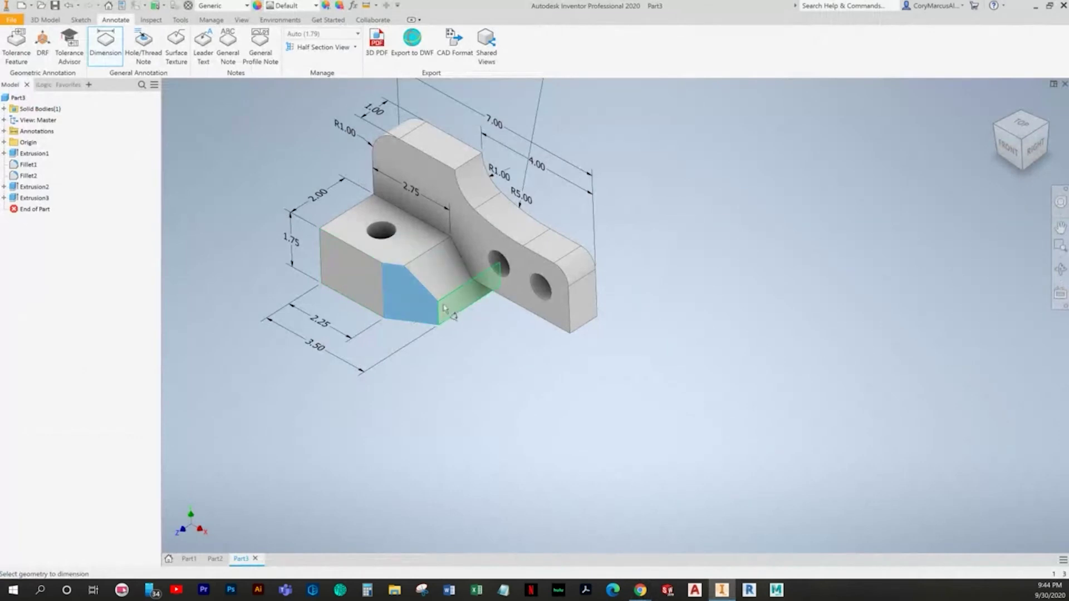
pyautogui.scroll(-3, 424, 323)
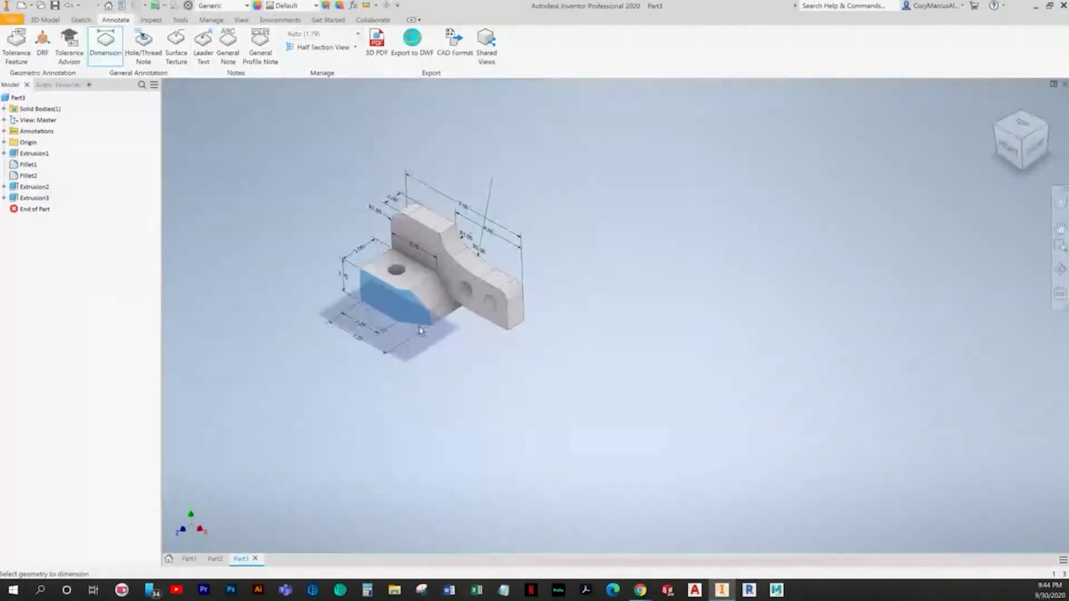
pyautogui.scroll(5, 440, 332)
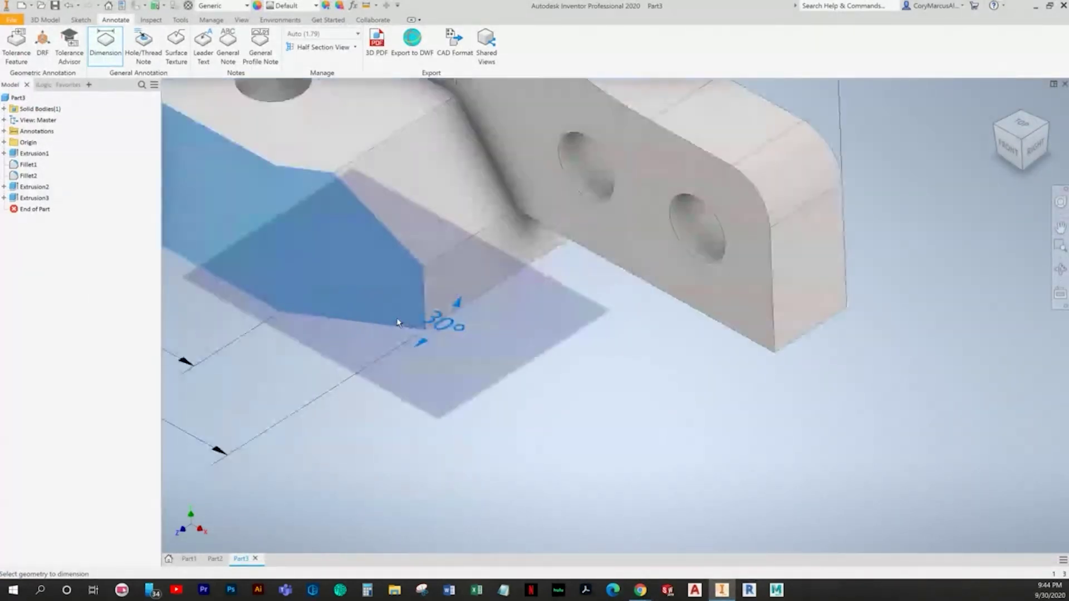
pyautogui.click(387, 327)
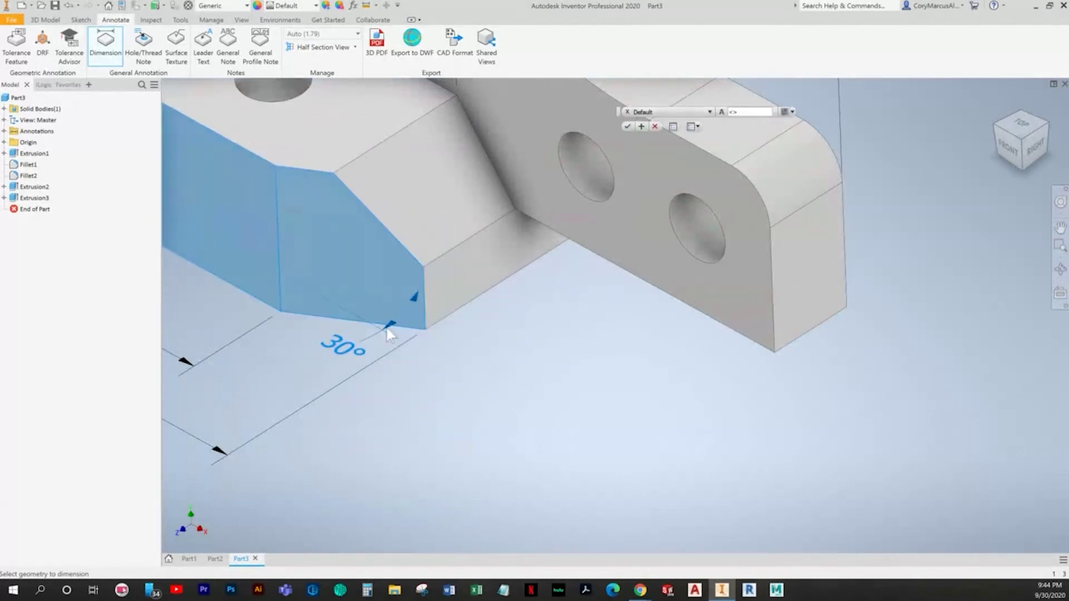
pyautogui.press('Return')
# Step: Check the drawing and annotate the distance from the base block's end edge to the center of the vertical hole
pyautogui.hotkey('alt', 'Tab')
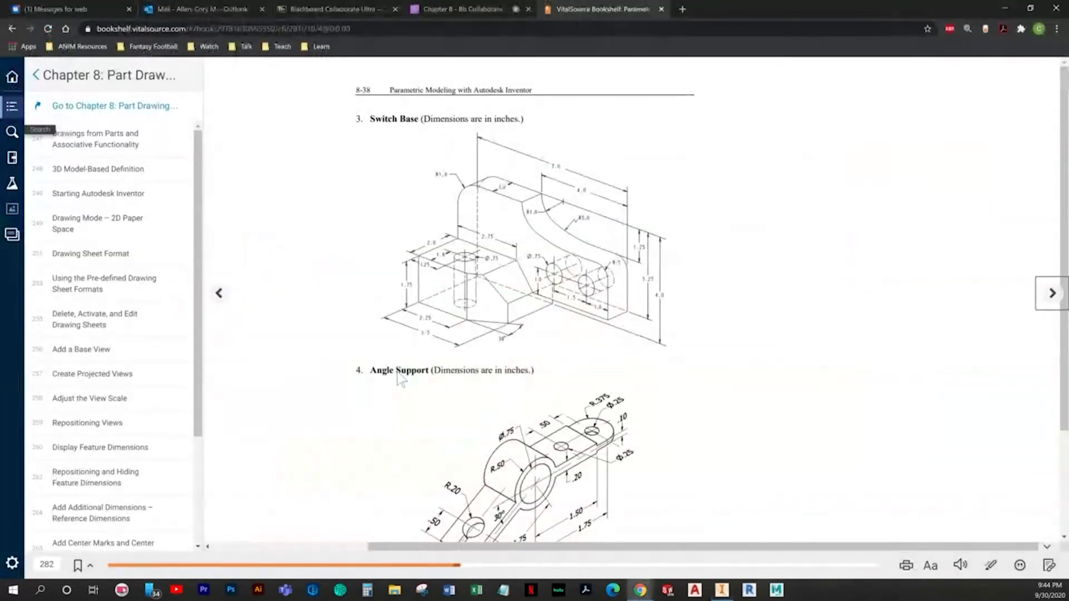
pyautogui.hotkey('alt', 'Tab')
pyautogui.scroll(-3, 426, 339)
pyautogui.moveTo(425, 339); pyautogui.dragTo(527, 430, button='middle')
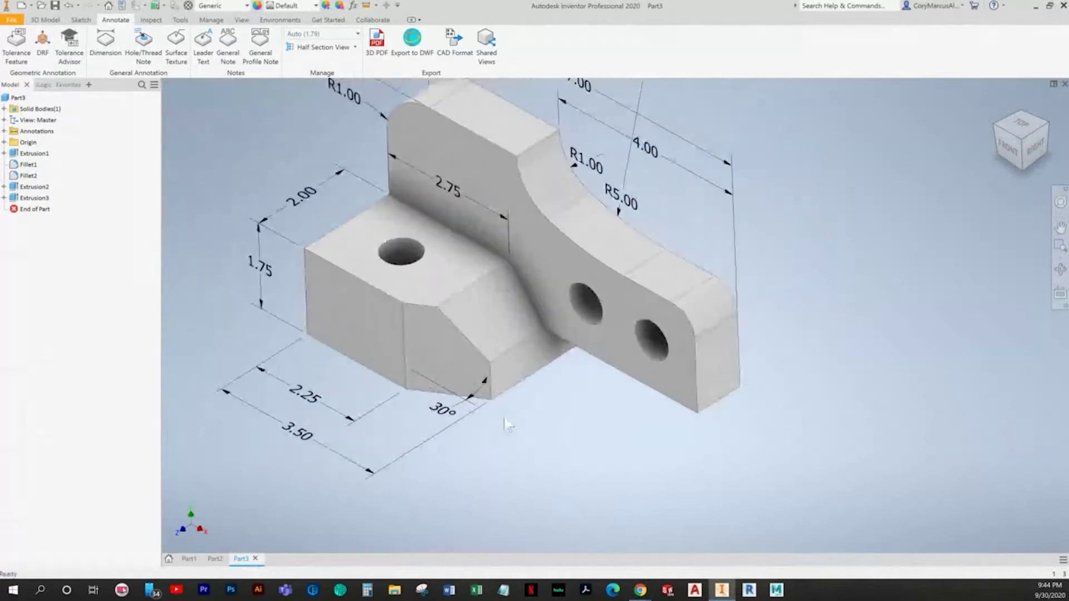
pyautogui.hotkey('alt', 'Tab')
pyautogui.hotkey('alt', 'Tab')
pyautogui.click(109, 47)
pyautogui.click(363, 265)
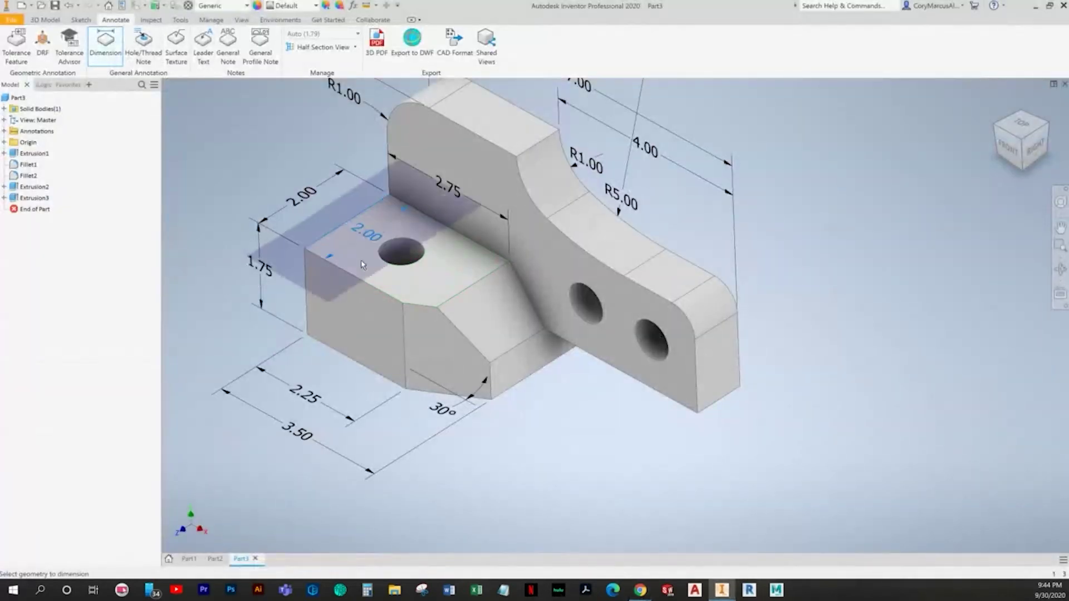
pyautogui.click(386, 262)
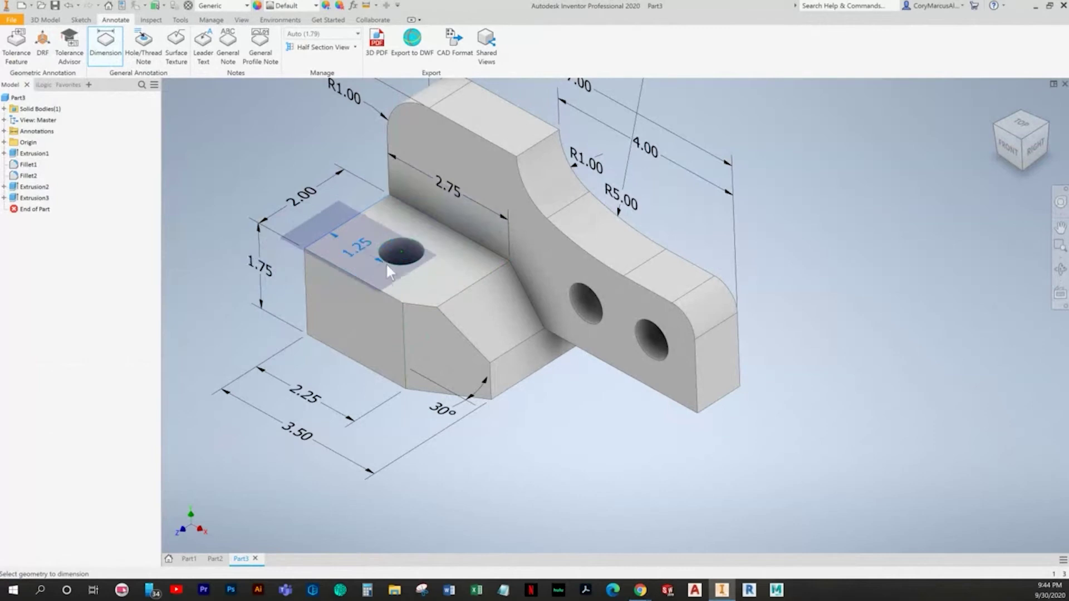
pyautogui.click(319, 301)
pyautogui.hotkey('alt', 'Tab')
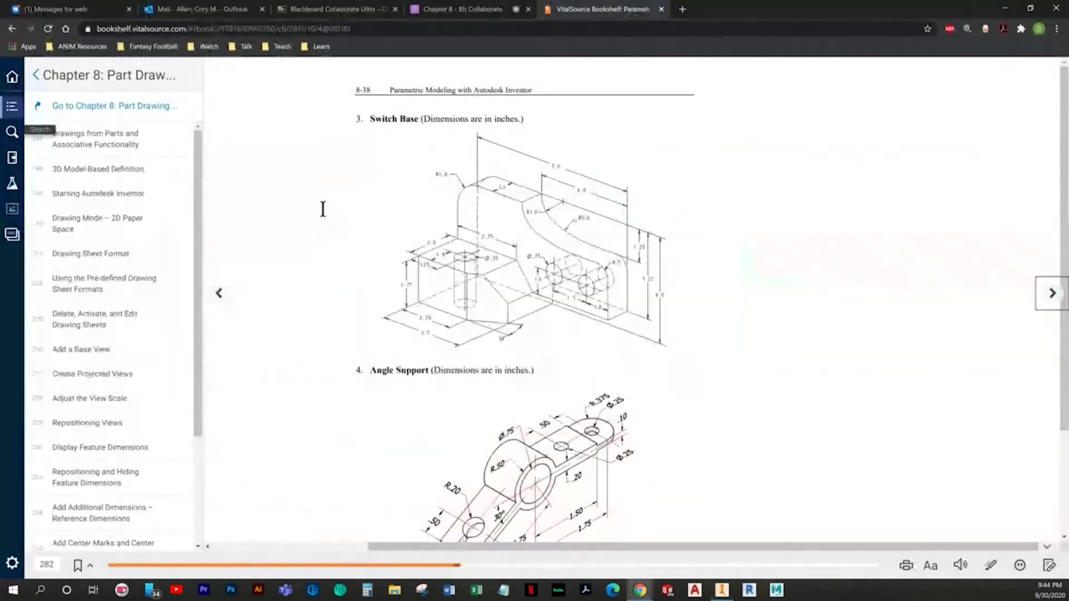
pyautogui.hotkey('alt', 'Tab')
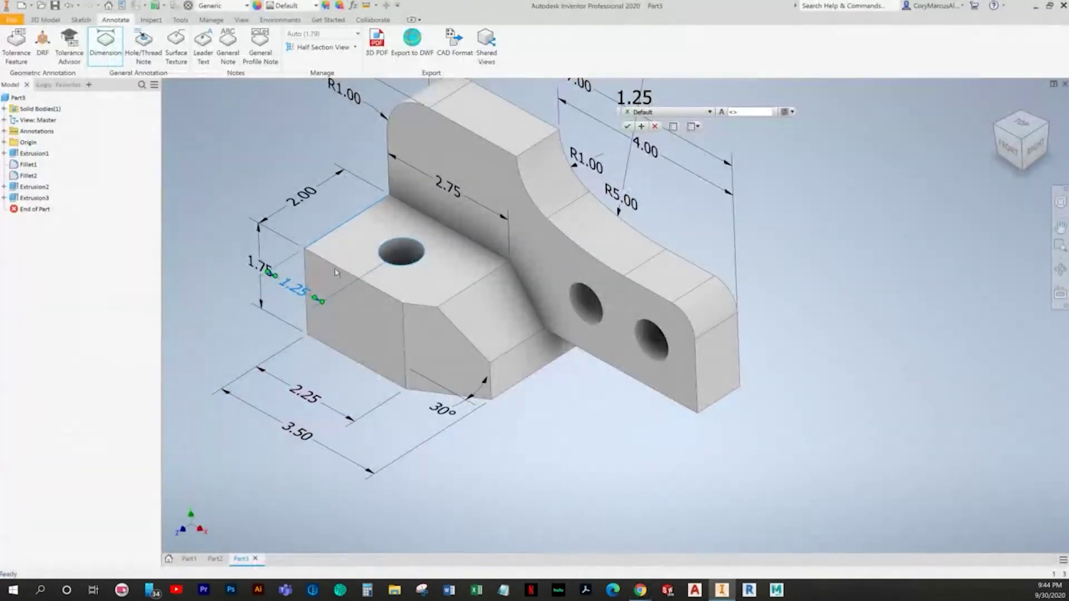
pyautogui.press('Return')
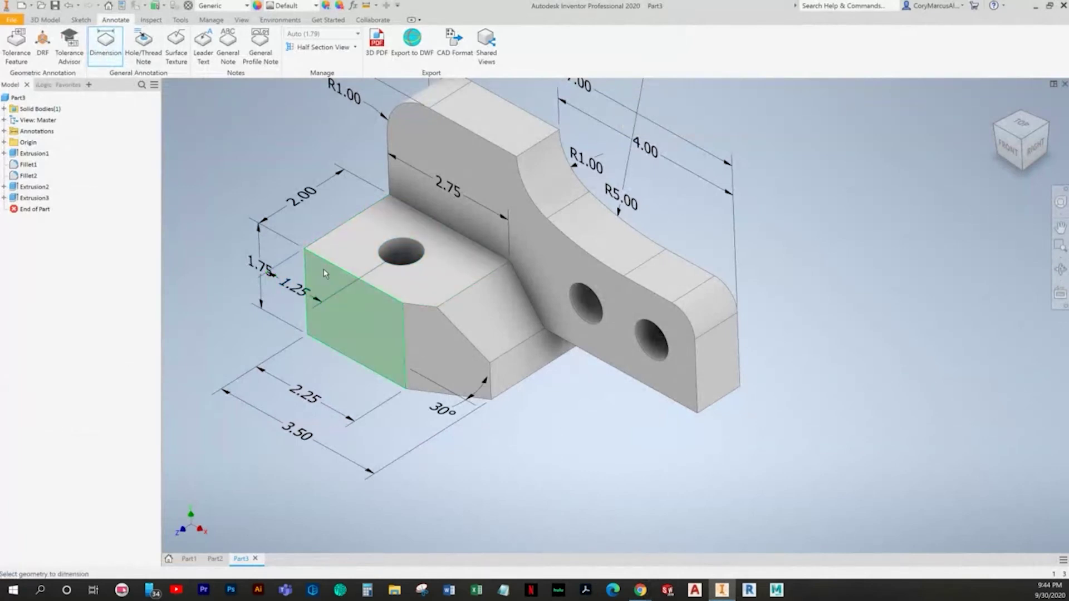
# Step: Check the drawing and annotate the distance from the base block's long outer top edge to the vertical hole's center
pyautogui.click(397, 265)
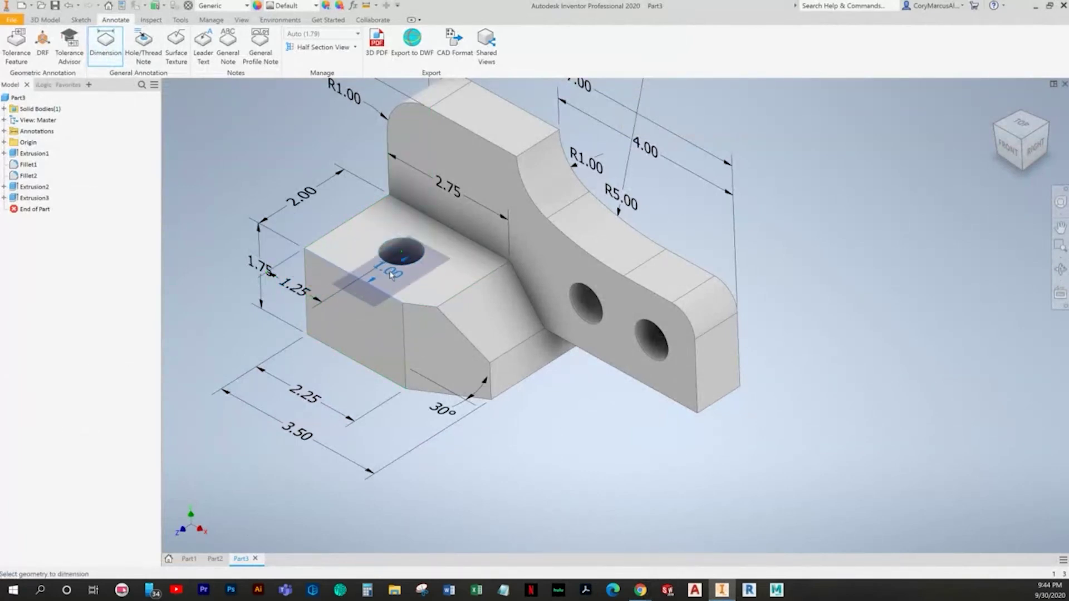
pyautogui.hotkey('alt', 'Tab')
pyautogui.hotkey('alt', 'Tab')
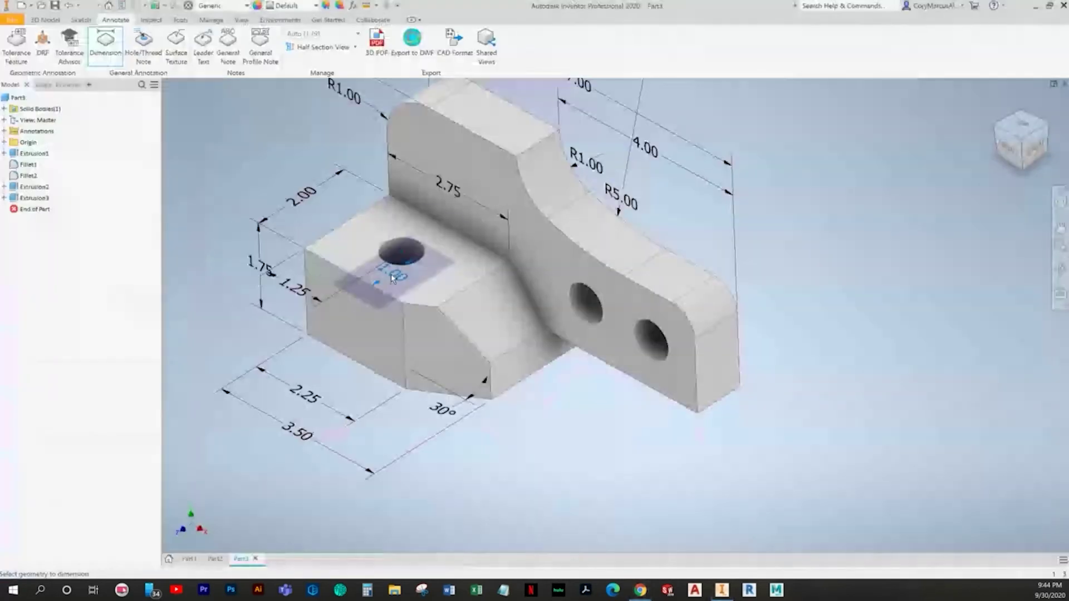
pyautogui.click(346, 253)
pyautogui.press('Return')
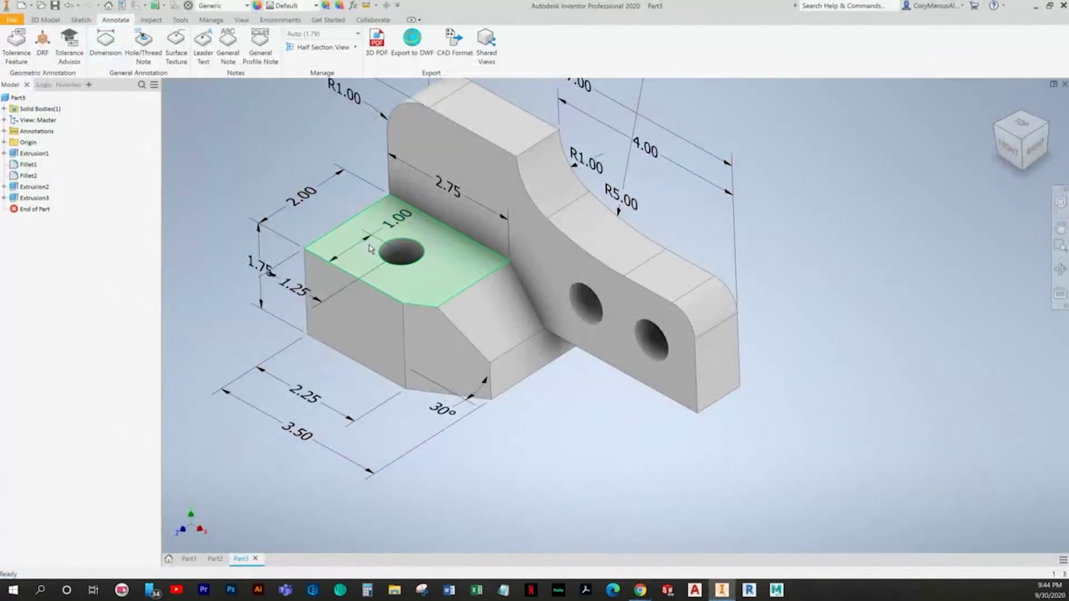
pyautogui.hotkey('alt', 'Tab')
pyautogui.hotkey('alt', 'Tab')
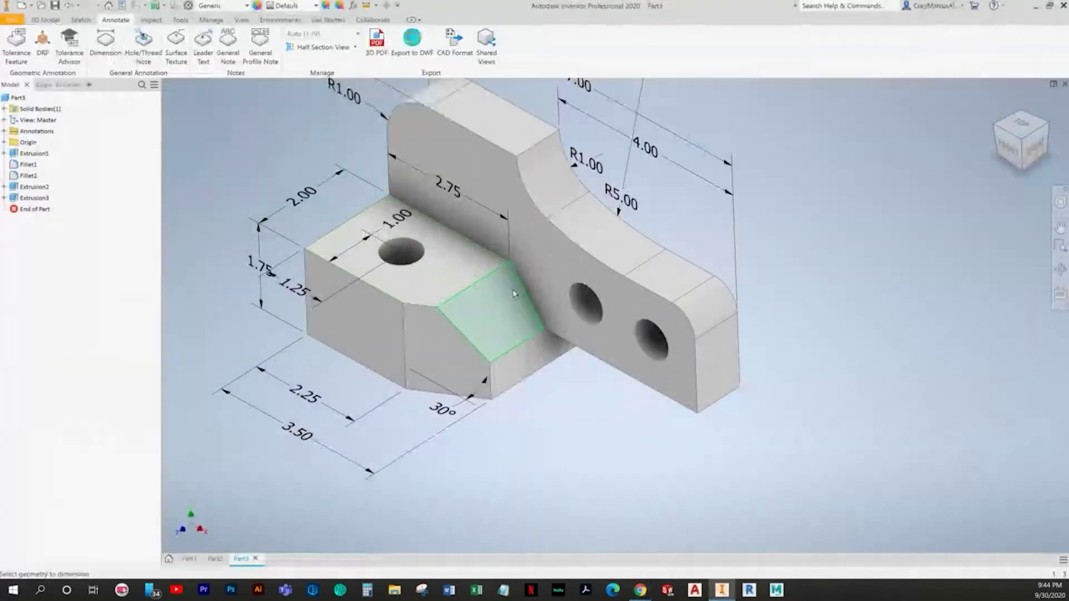
pyautogui.click(413, 268)
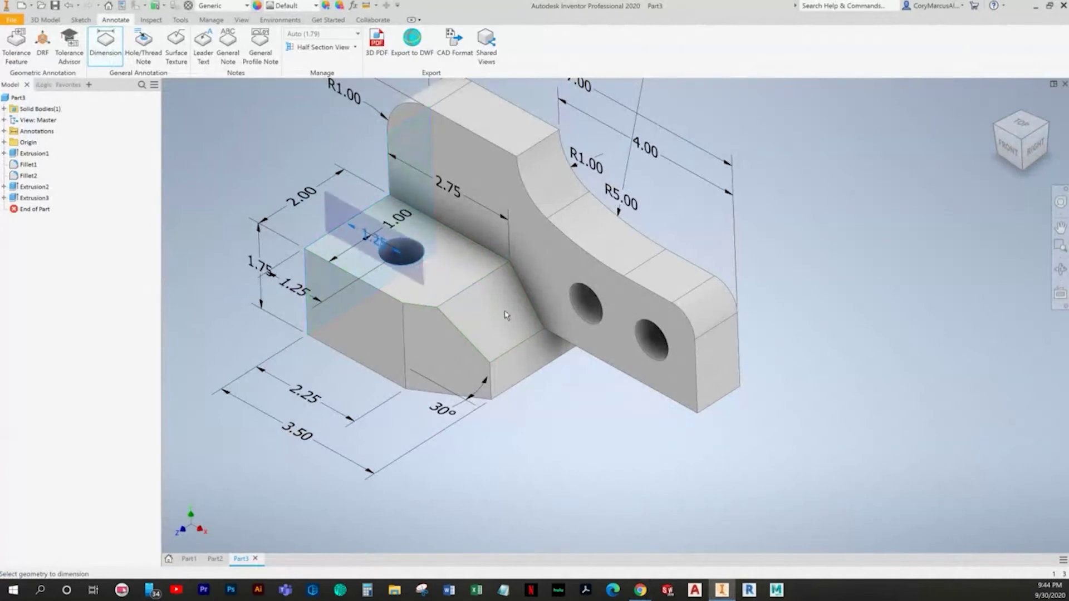
pyautogui.scroll(3, 426, 215)
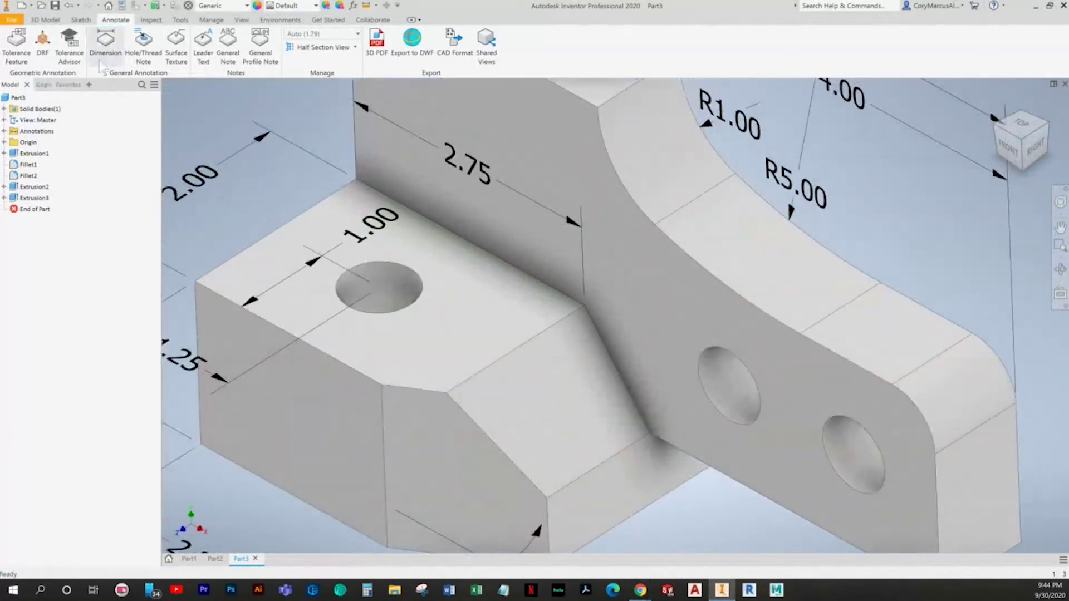
pyautogui.click(382, 318)
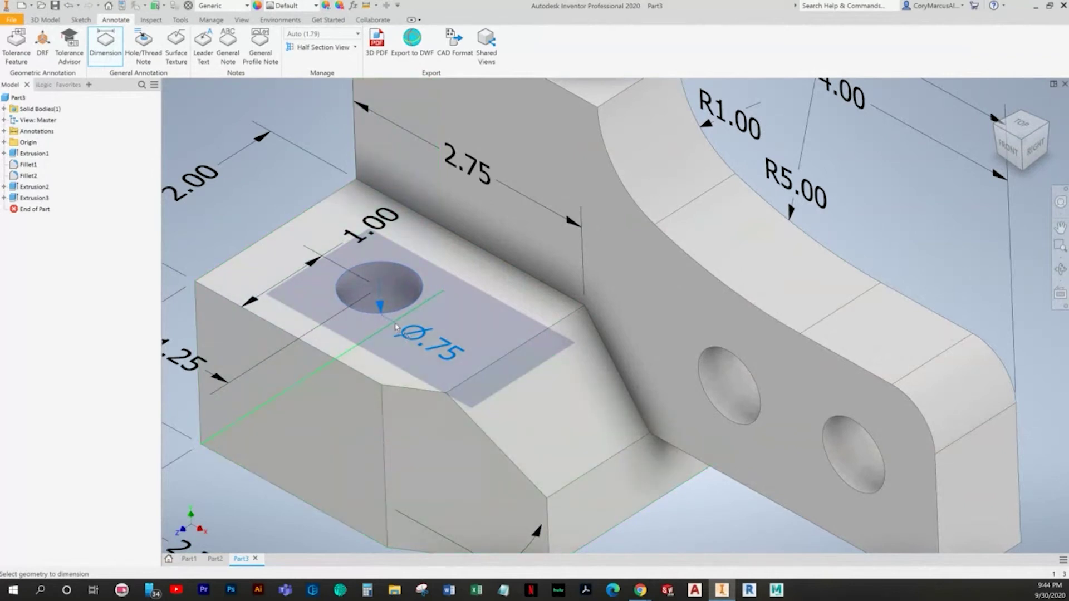
pyautogui.press('Escape')
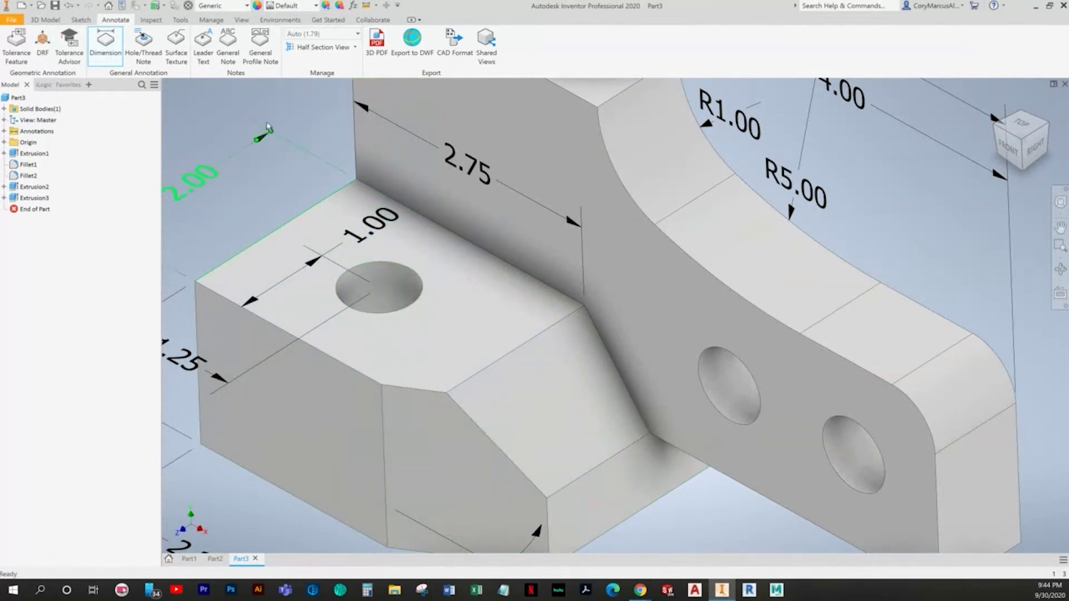
# Step: Annotate the diameter of the vertical hole in the base block, placing the dimension beside the hole
pyautogui.click(113, 47)
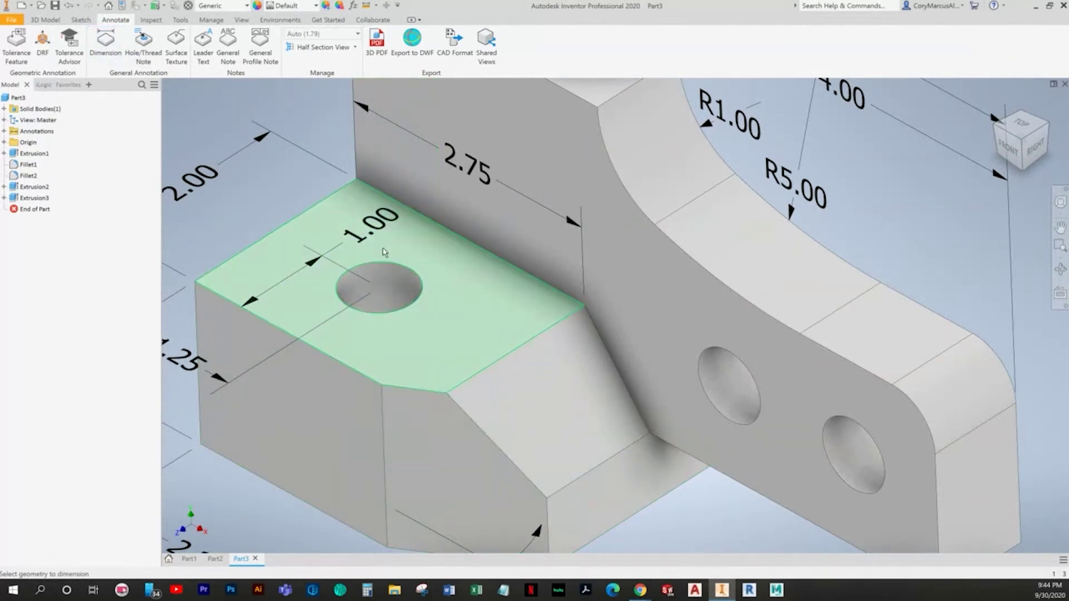
pyautogui.click(395, 312)
pyautogui.scroll(-3, 411, 334)
pyautogui.keyDown('shift'); pyautogui.moveTo(412, 337); pyautogui.dragTo(510, 428, button='middle'); pyautogui.keyUp('shift')
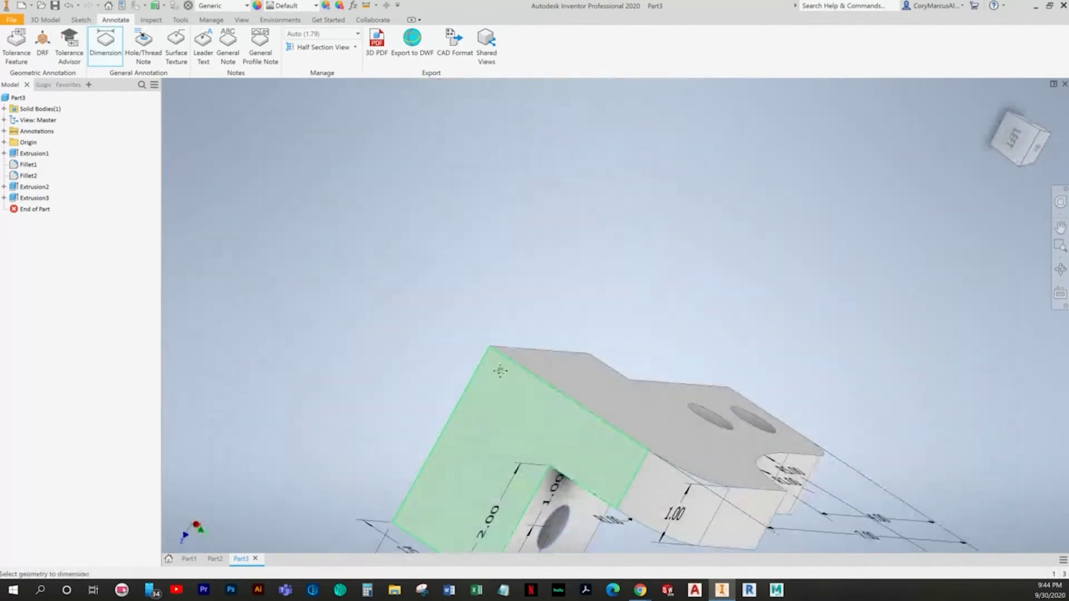
pyautogui.moveTo(500, 369); pyautogui.dragTo(349, 144, button='middle')
pyautogui.click(442, 335)
pyautogui.press('Escape')
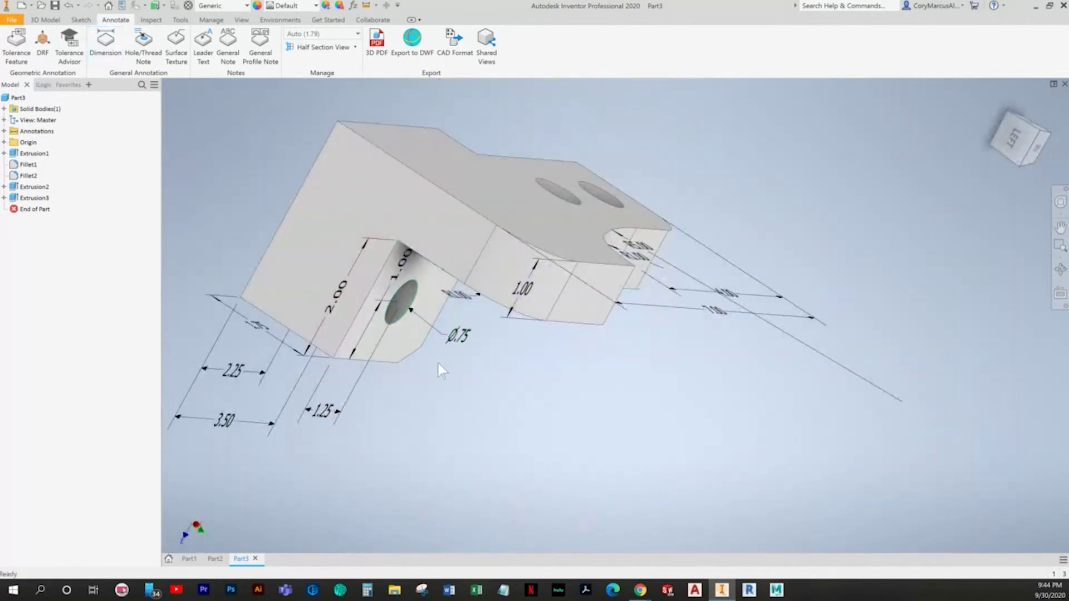
# Step: Reposition the vertical hole's diameter dimension so its text sits close to the hole on the base block's top face
pyautogui.moveTo(440, 369)
pyautogui.keyDown('shift'); pyautogui.mouseDown(button='middle')
pyautogui.moveTo(387, 277)
pyautogui.moveTo(479, 432)
pyautogui.moveTo(443, 385)
pyautogui.mouseUp(button='middle'); pyautogui.keyUp('shift')
pyautogui.scroll(-3, 446, 379)
pyautogui.click(397, 299)
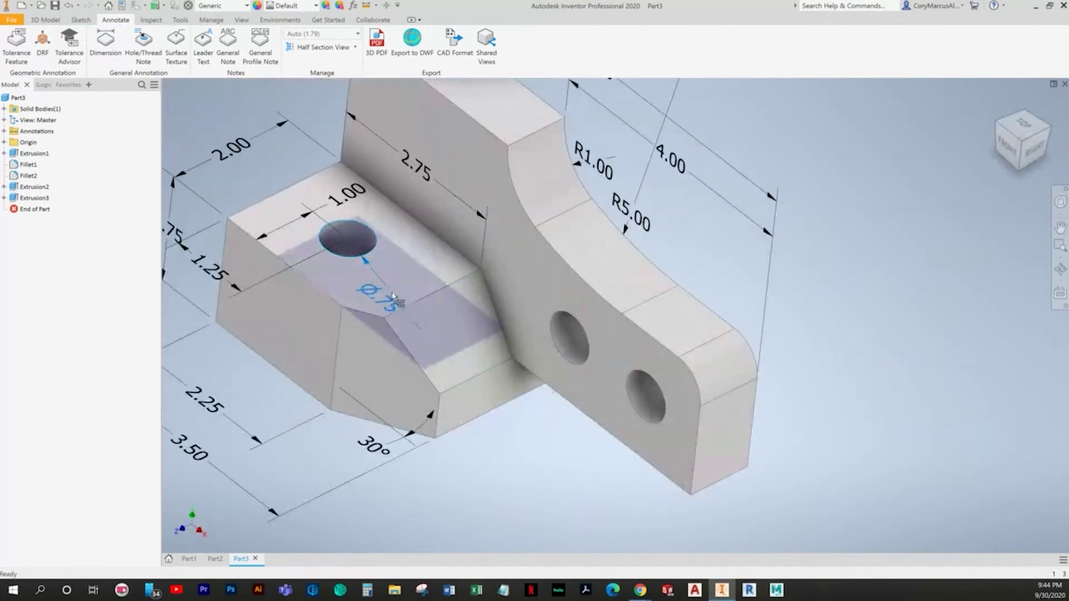
pyautogui.click(389, 291)
pyautogui.click(438, 346)
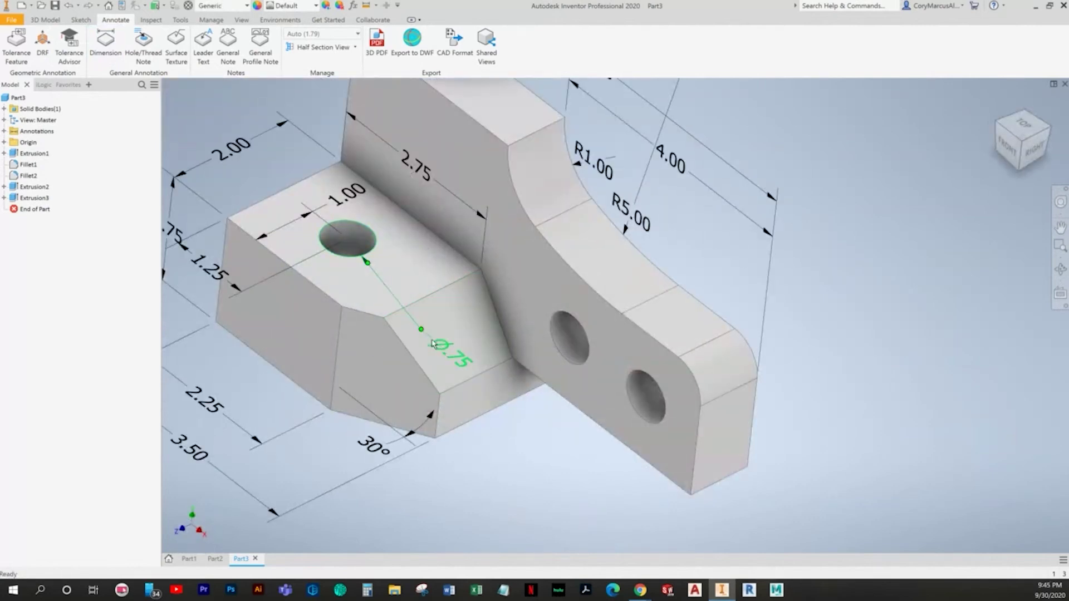
pyautogui.press('Escape')
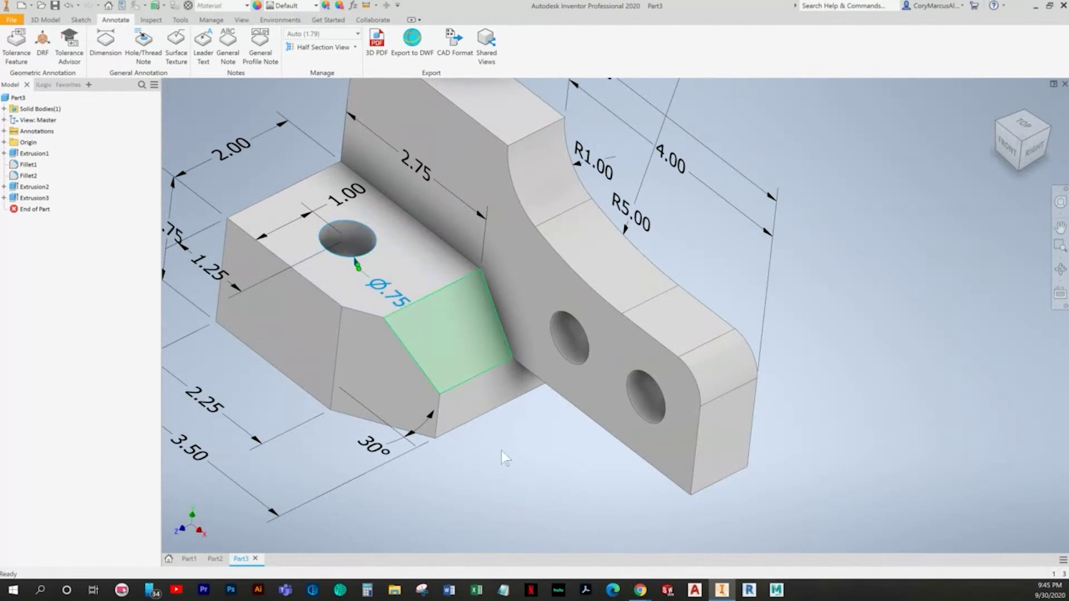
# Step: Check the drawing and annotate the height difference between the upright plate's high top edge and its low top edge, placing the dimension beyond the plate's low end
pyautogui.scroll(-3, 535, 503)
pyautogui.keyDown('shift'); pyautogui.moveTo(609, 492); pyautogui.dragTo(508, 413, button='middle'); pyautogui.keyUp('shift')
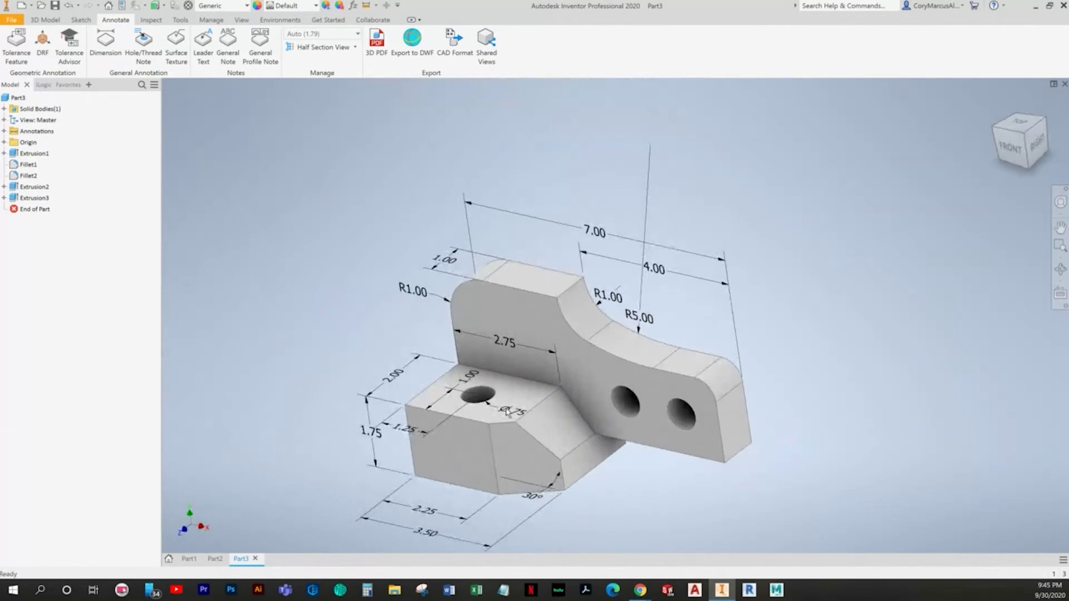
pyautogui.hotkey('alt', 'Tab')
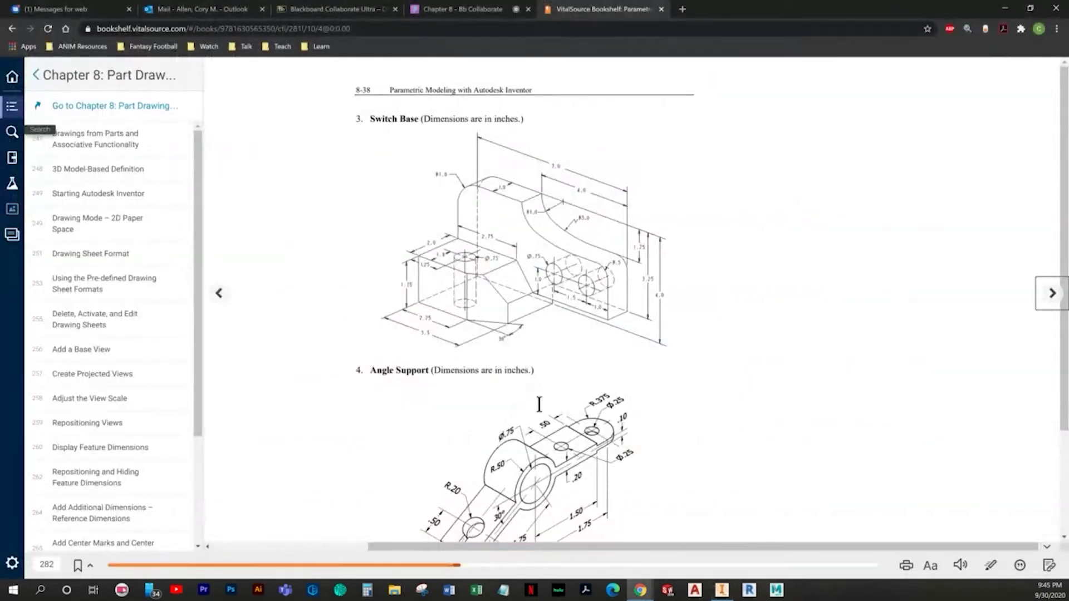
pyautogui.hotkey('alt', 'Tab')
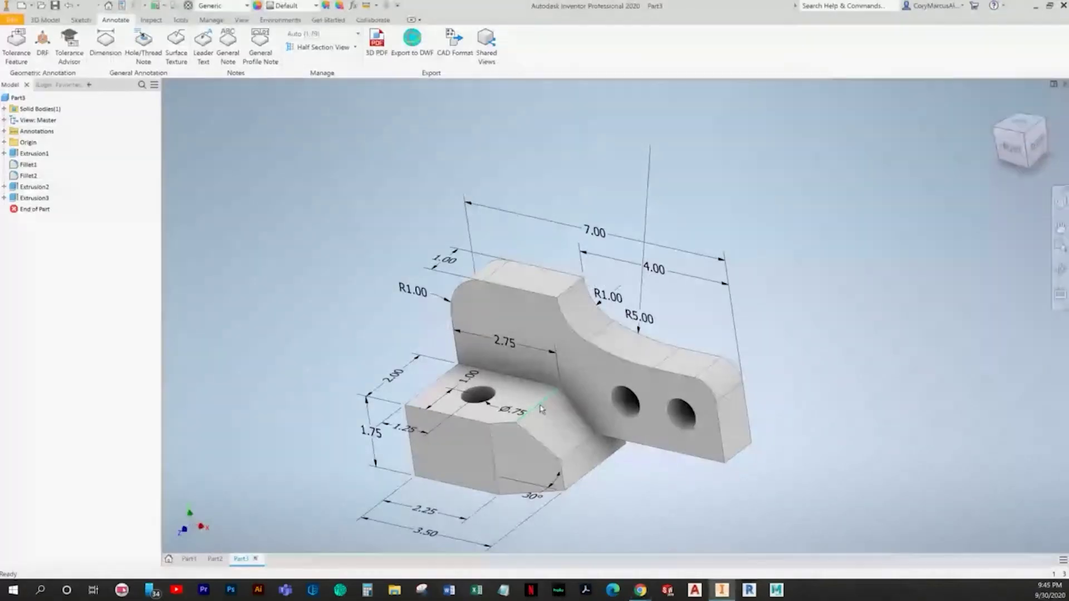
pyautogui.hotkey('alt', 'Tab')
pyautogui.hotkey('alt', 'Tab')
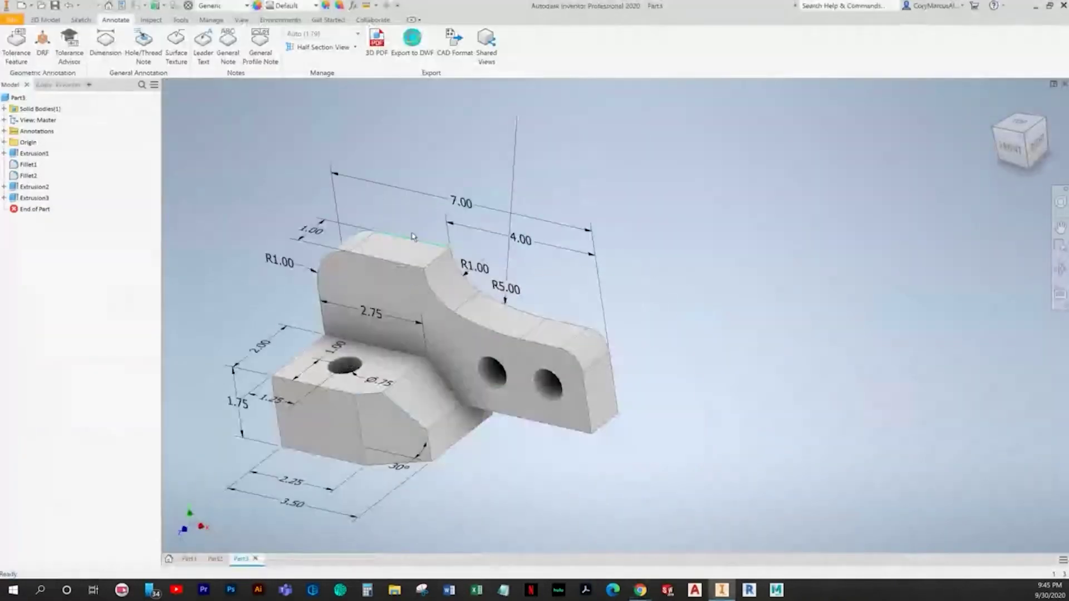
pyautogui.click(106, 60)
pyautogui.scroll(2, 621, 250)
pyautogui.keyDown('shift'); pyautogui.moveTo(624, 229); pyautogui.dragTo(652, 245, button='middle'); pyautogui.keyUp('shift')
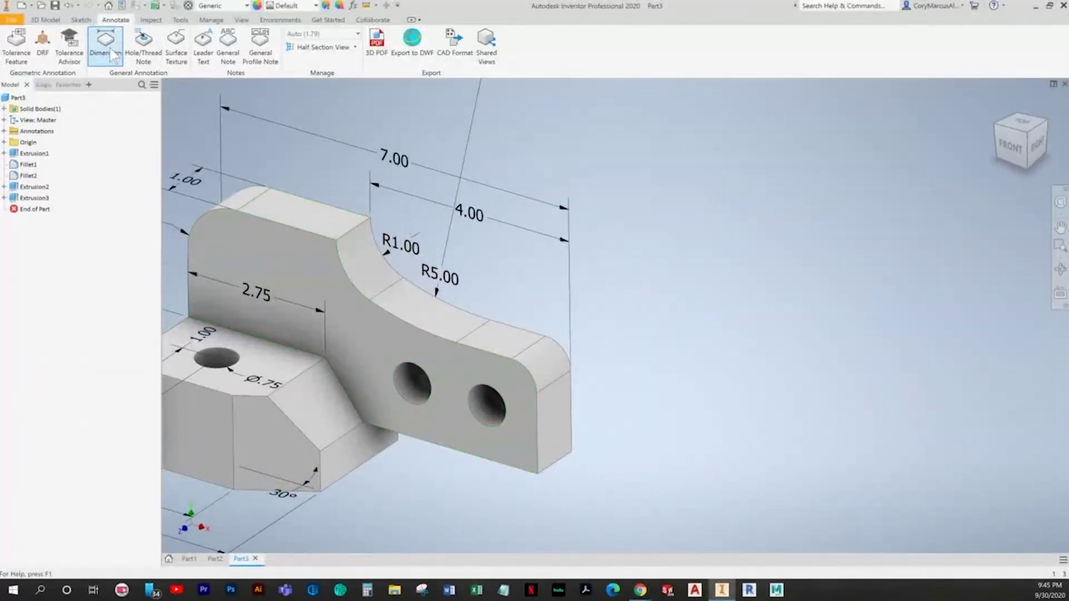
pyautogui.click(113, 54)
pyautogui.click(323, 209)
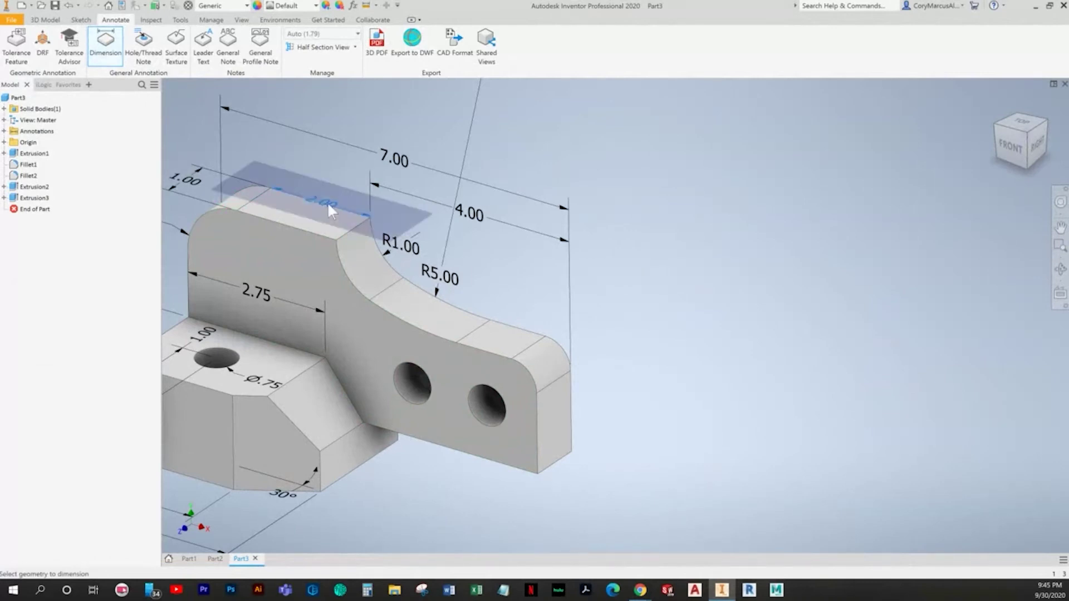
pyautogui.click(507, 325)
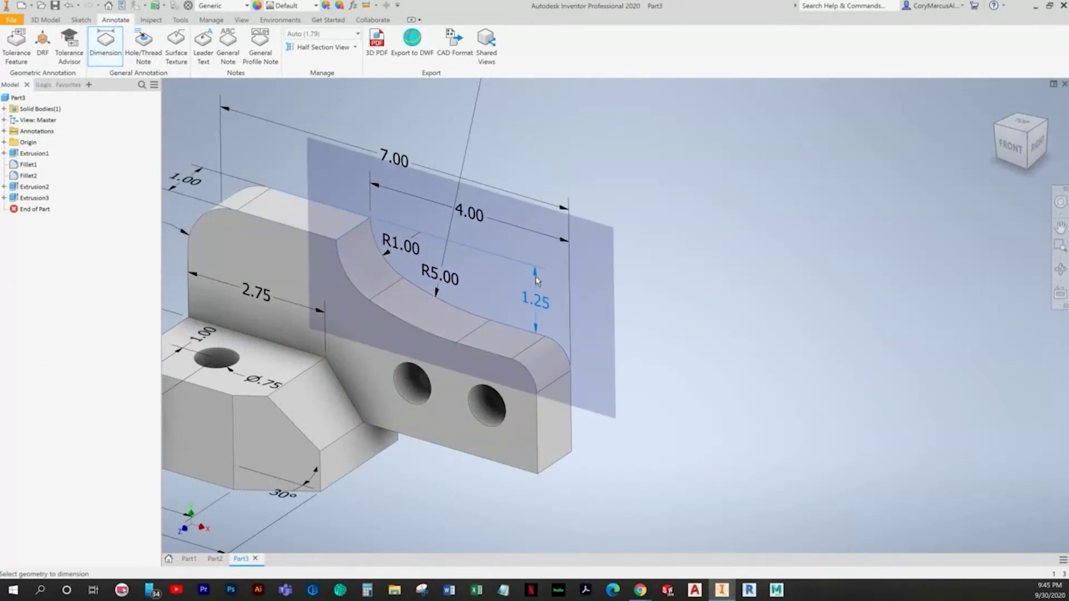
pyautogui.click(614, 307)
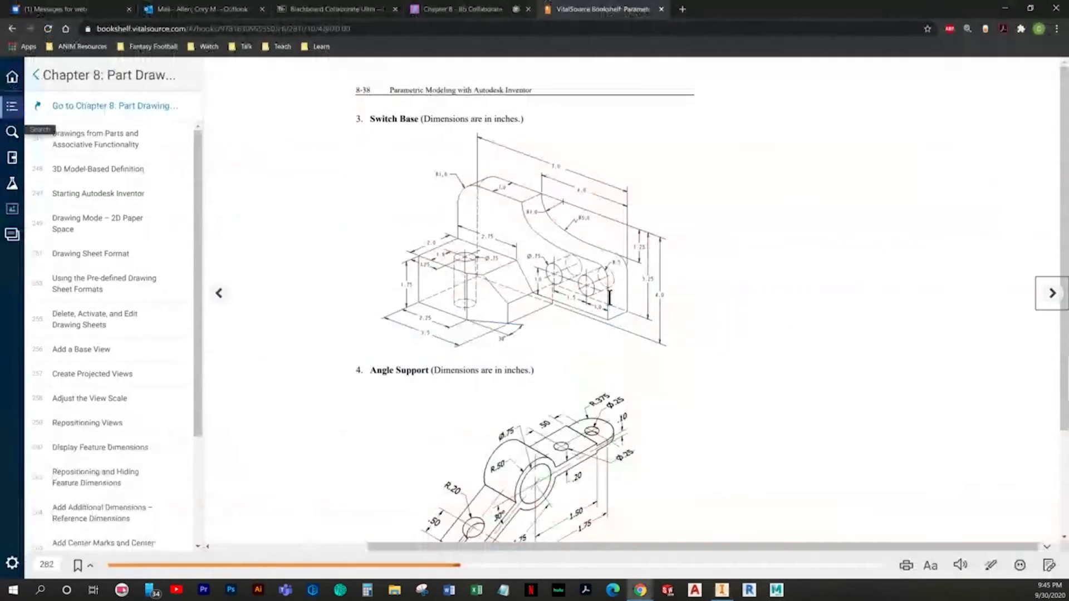
# Step: Switch to Inventor and add a vertical dimension from the plate's top edge to the underside of its projecting arm
pyautogui.click(119, 41)
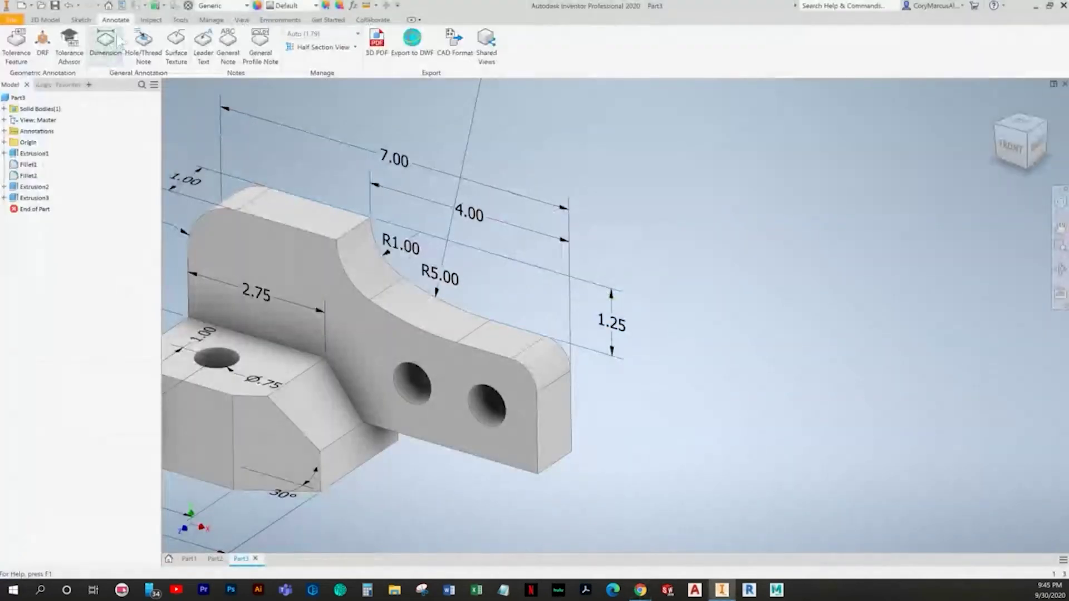
pyautogui.click(117, 40)
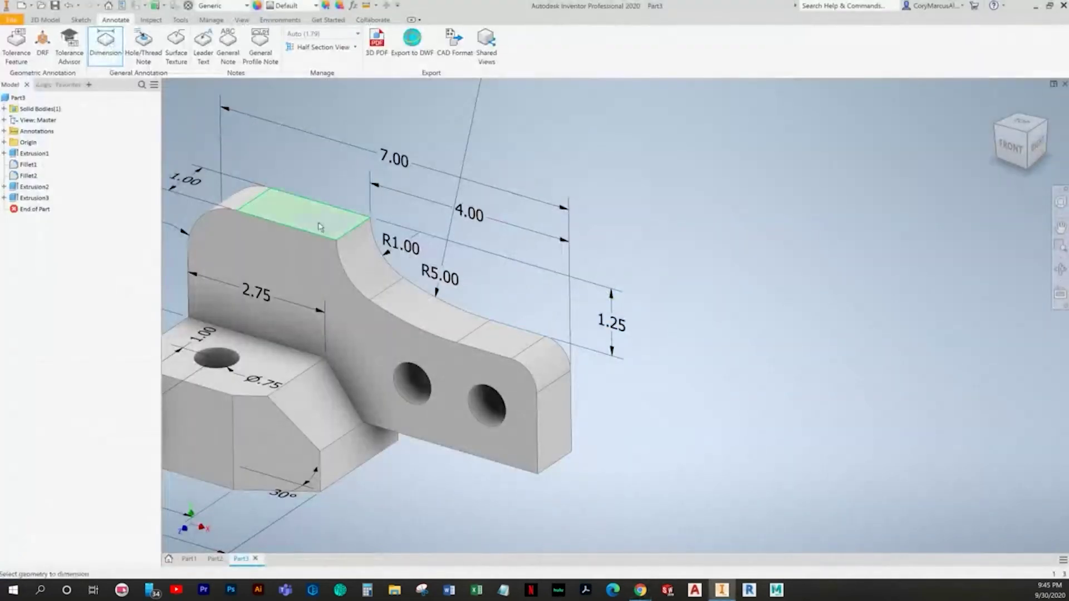
pyautogui.click(346, 214)
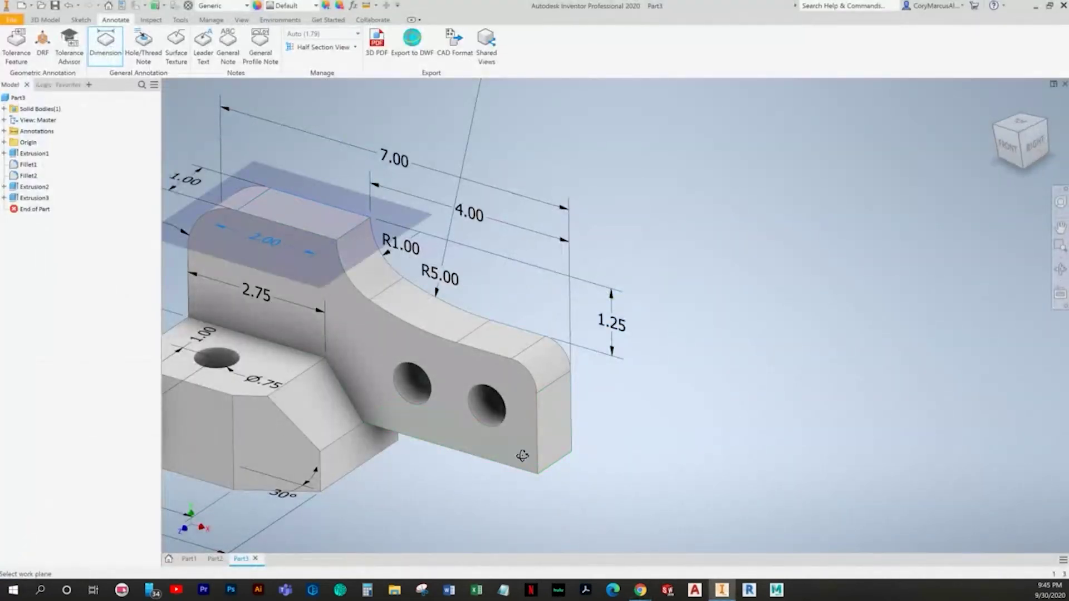
pyautogui.keyDown('shift'); pyautogui.moveTo(521, 454); pyautogui.dragTo(445, 456, button='middle'); pyautogui.keyUp('shift')
pyautogui.click(611, 439)
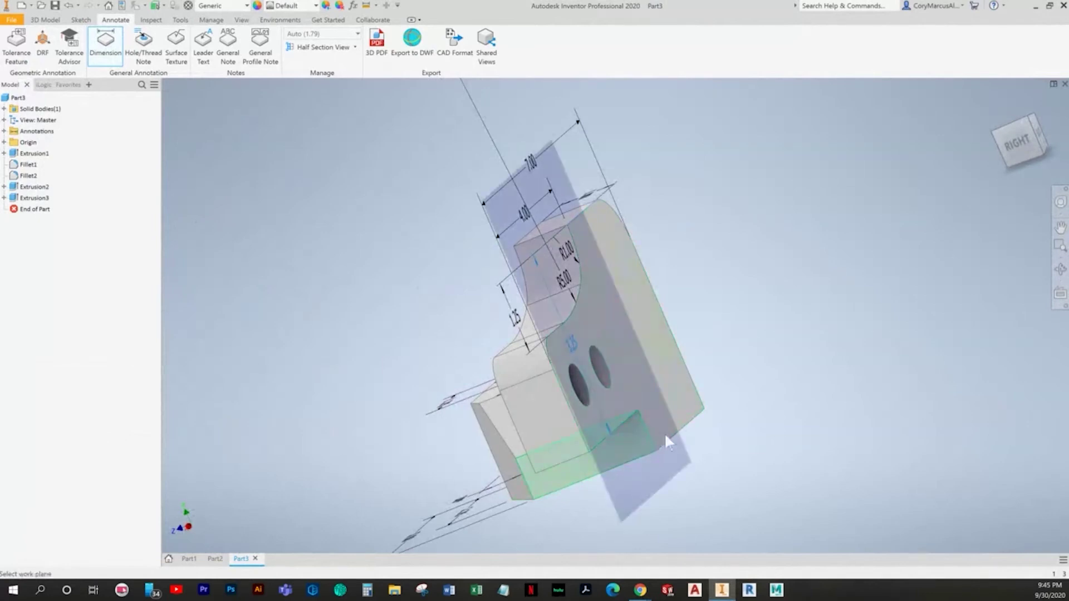
pyautogui.press('F5')
pyautogui.click(639, 397)
pyautogui.press('Return')
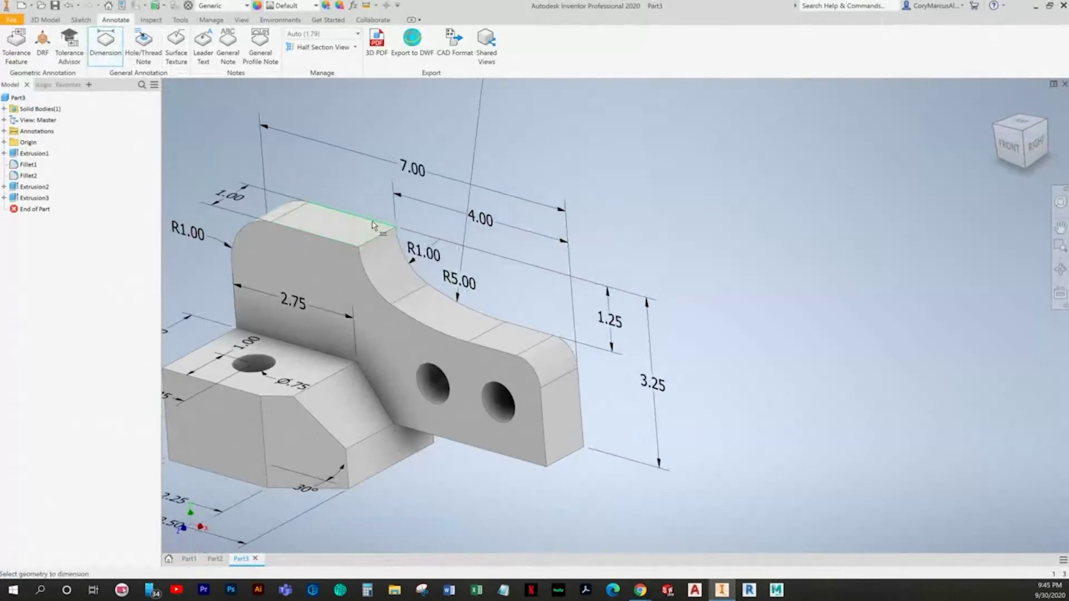
# Step: Dimension the overall height from the plate's top edge to the underside of the base block, placed outside the arm's height dimension
pyautogui.click(373, 226)
pyautogui.moveTo(373, 226)
pyautogui.keyDown('shift'); pyautogui.mouseDown(button='middle')
pyautogui.moveTo(492, 480)
pyautogui.moveTo(679, 419)
pyautogui.mouseUp(button='middle'); pyautogui.keyUp('shift')
pyautogui.click(492, 488)
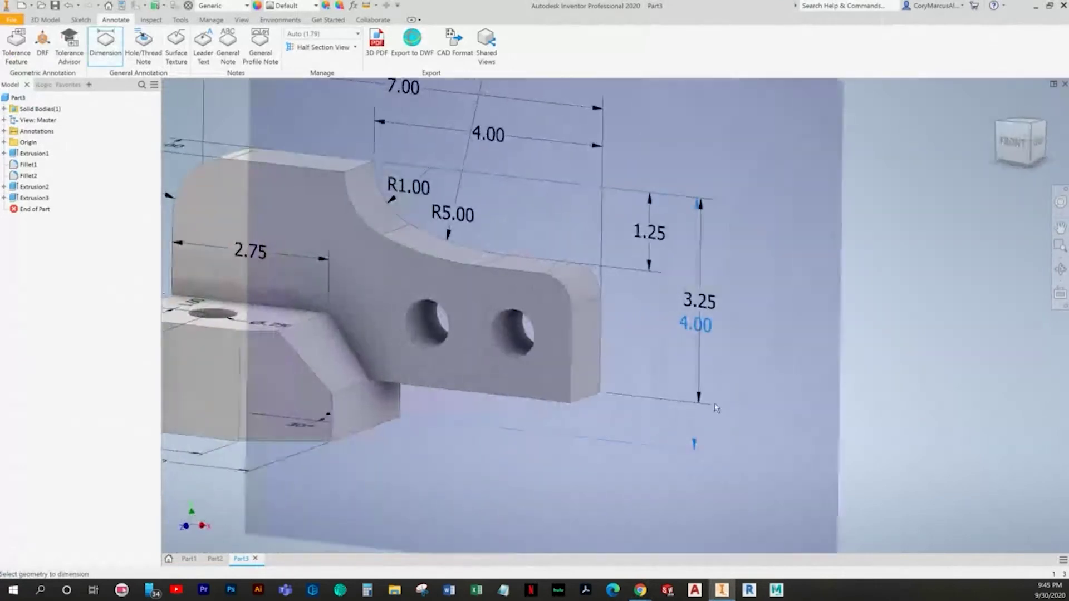
pyautogui.click(757, 398)
pyautogui.press('Return')
pyautogui.press('Escape')
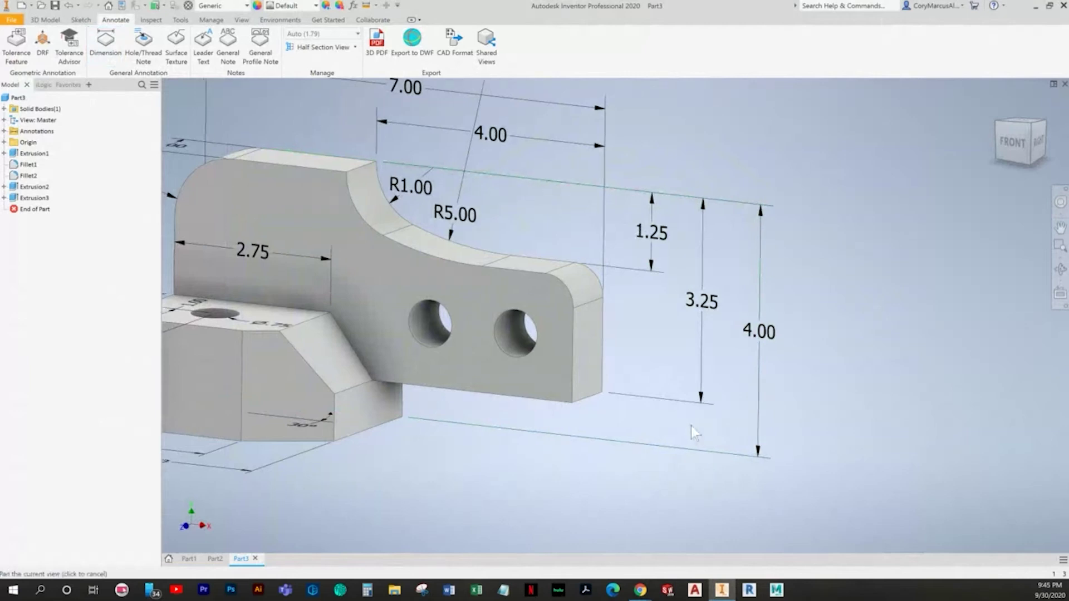
# Step: Check the textbook drawing and dimension the height of the arm's inner hole centre above the arm's lower edge
pyautogui.press('F6')
pyautogui.scroll(3, 618, 401)
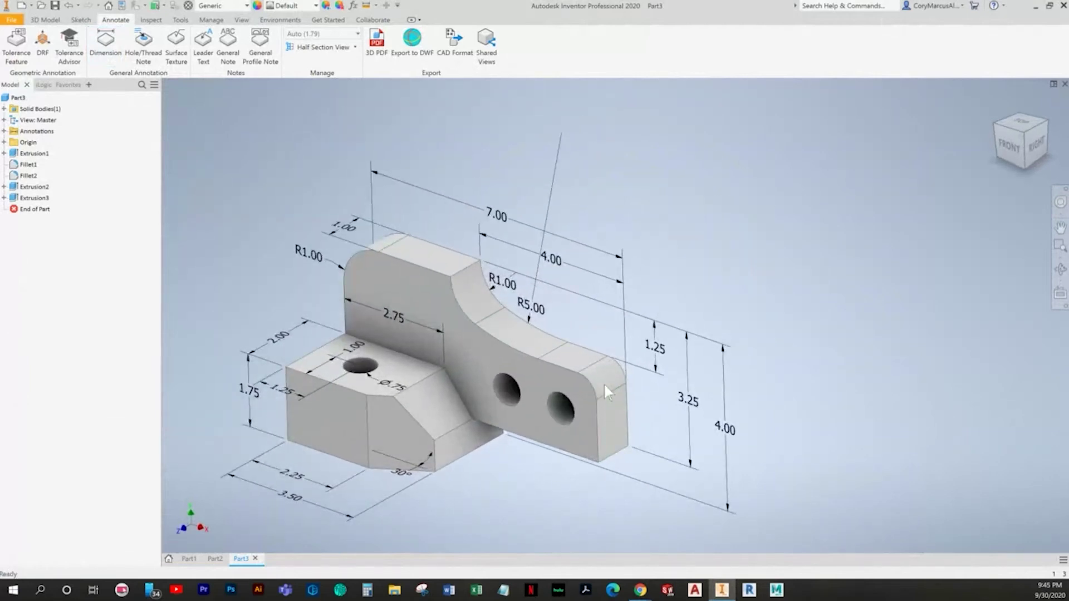
pyautogui.hotkey('alt', 'Tab')
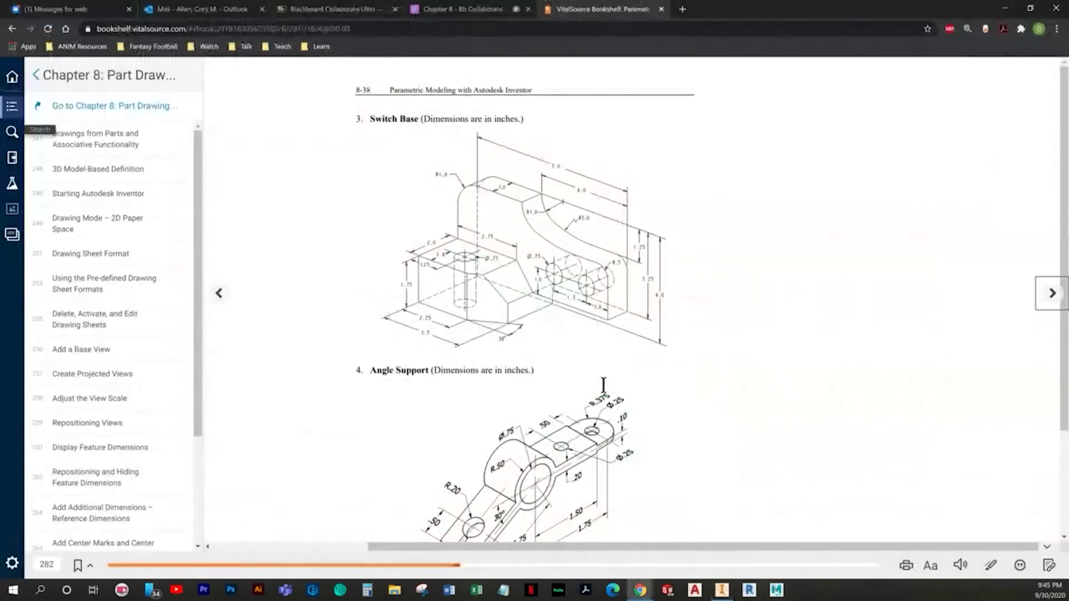
pyautogui.hotkey('alt', 'Tab')
pyautogui.press('d')
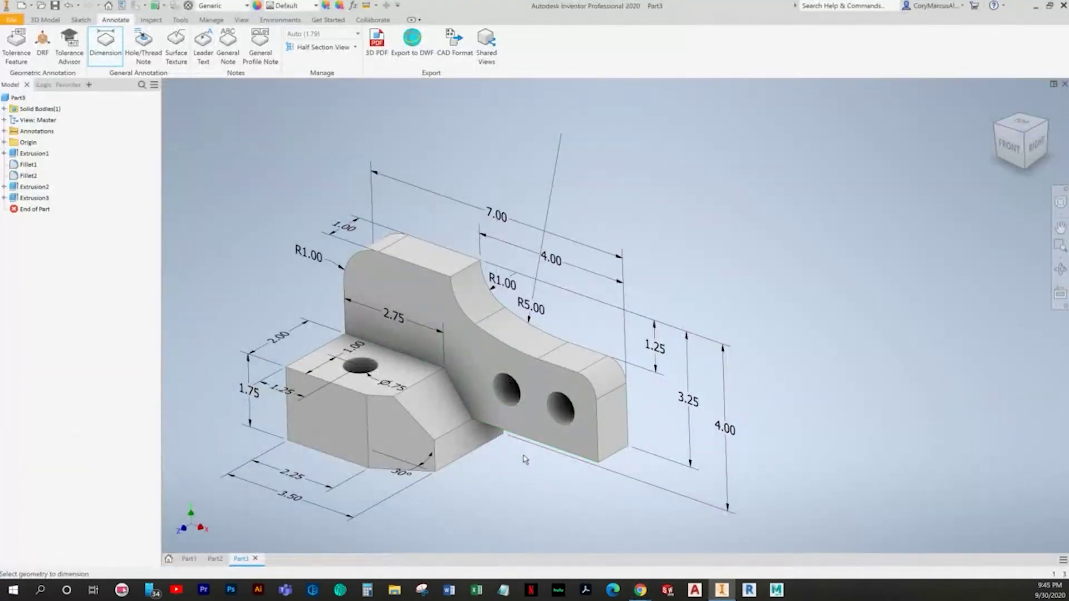
pyautogui.scroll(-5, 524, 459)
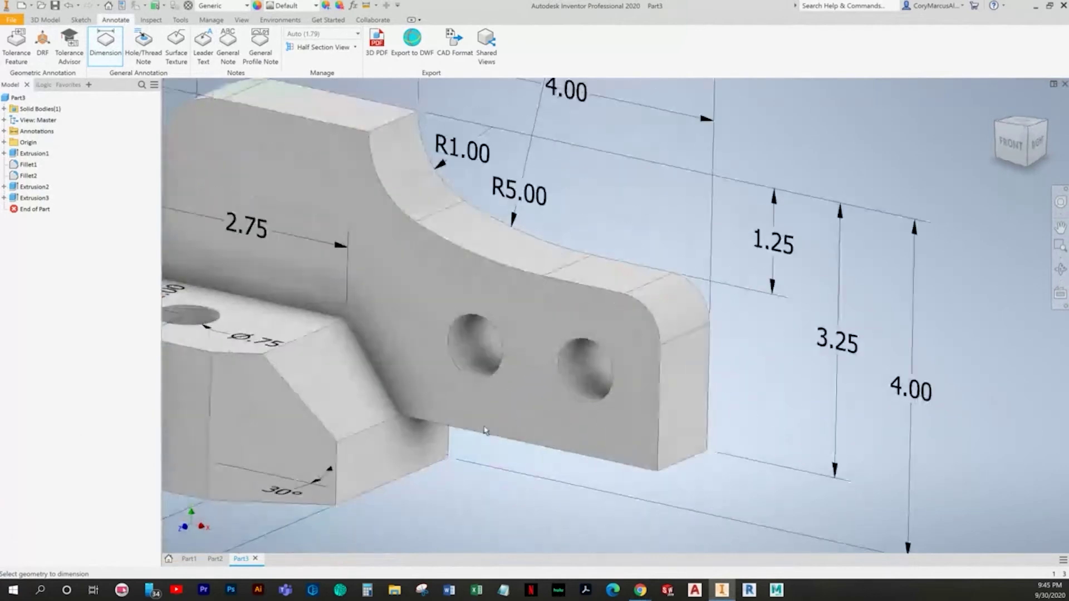
pyautogui.click(458, 429)
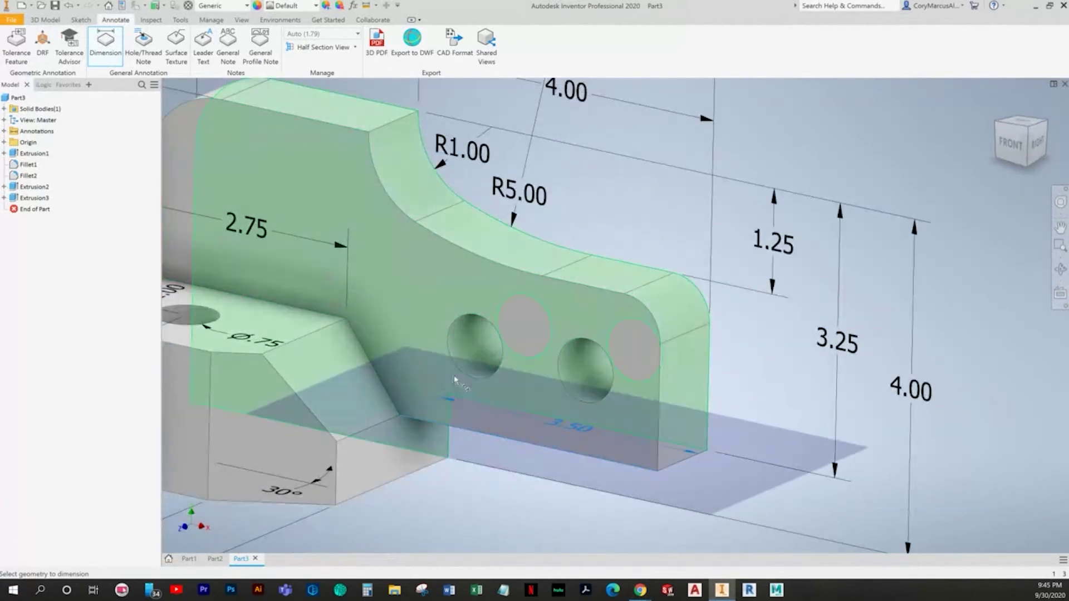
pyautogui.click(452, 368)
pyautogui.hotkey('alt', 'Tab')
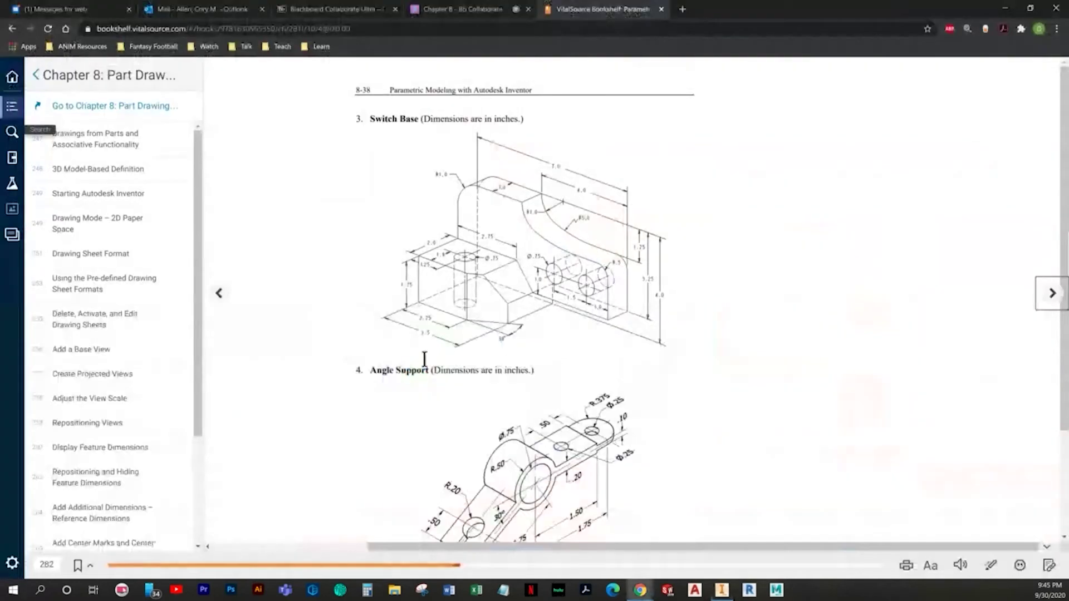
pyautogui.hotkey('alt', 'Tab')
pyautogui.click(432, 362)
pyautogui.press('Return')
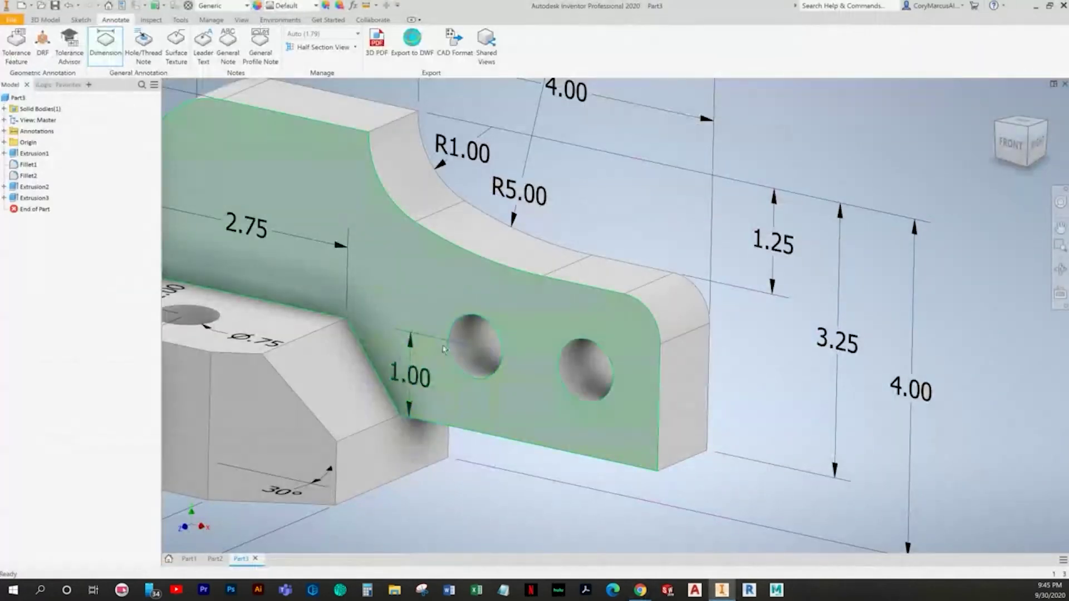
# Step: Add a diameter dimension to the arm's inner hole and reposition its text up beside the hole, above the centre-height dimension
pyautogui.click(451, 327)
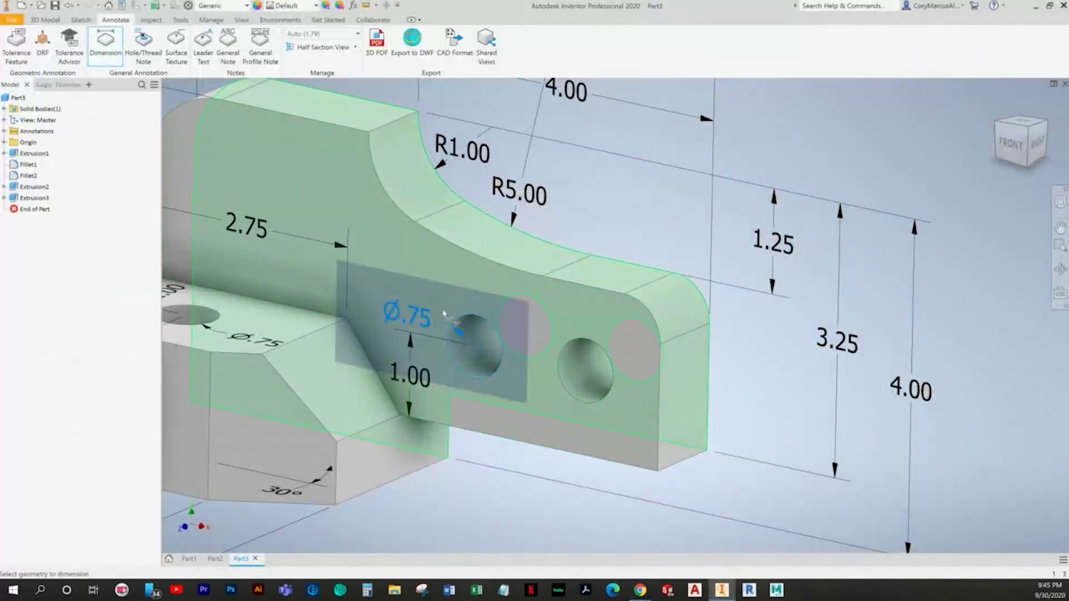
pyautogui.keyDown('shift'); pyautogui.moveTo(443, 323); pyautogui.dragTo(477, 331, button='middle'); pyautogui.keyUp('shift')
pyautogui.click(444, 307)
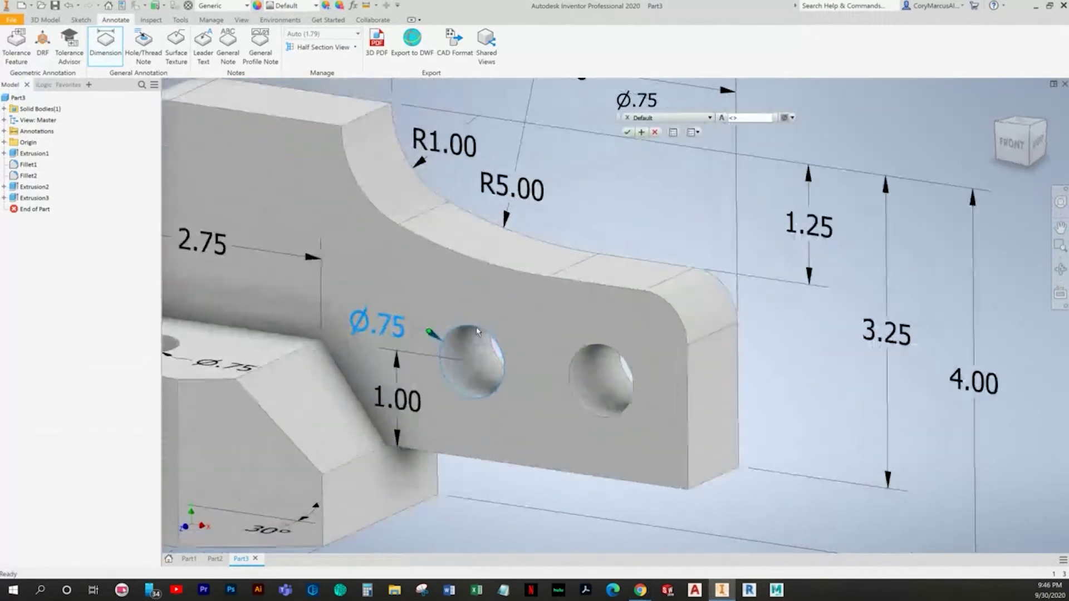
pyautogui.press('Escape')
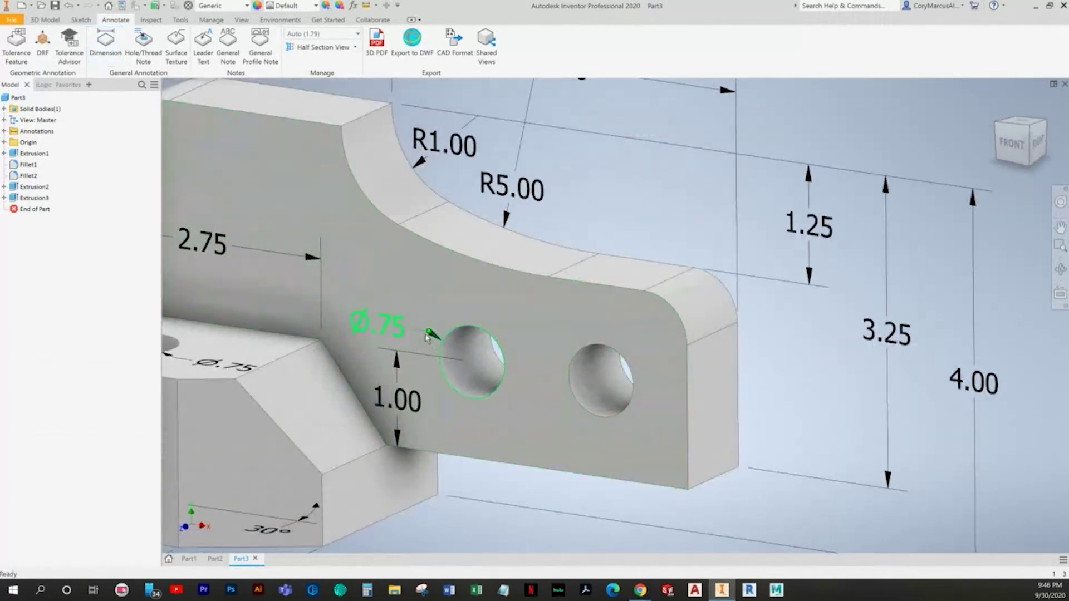
pyautogui.moveTo(429, 333); pyautogui.dragTo(442, 317)
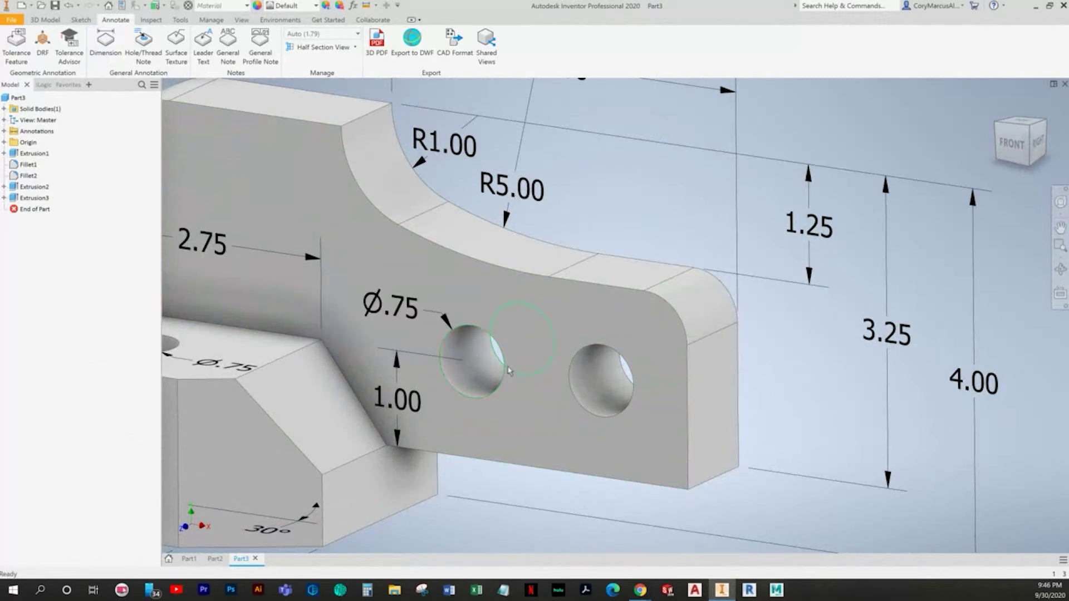
# Step: Check the textbook drawing and dimension the horizontal spacing between the arm's two holes, placed below the arm
pyautogui.hotkey('alt', 'Tab')
pyautogui.hotkey('alt', 'Tab')
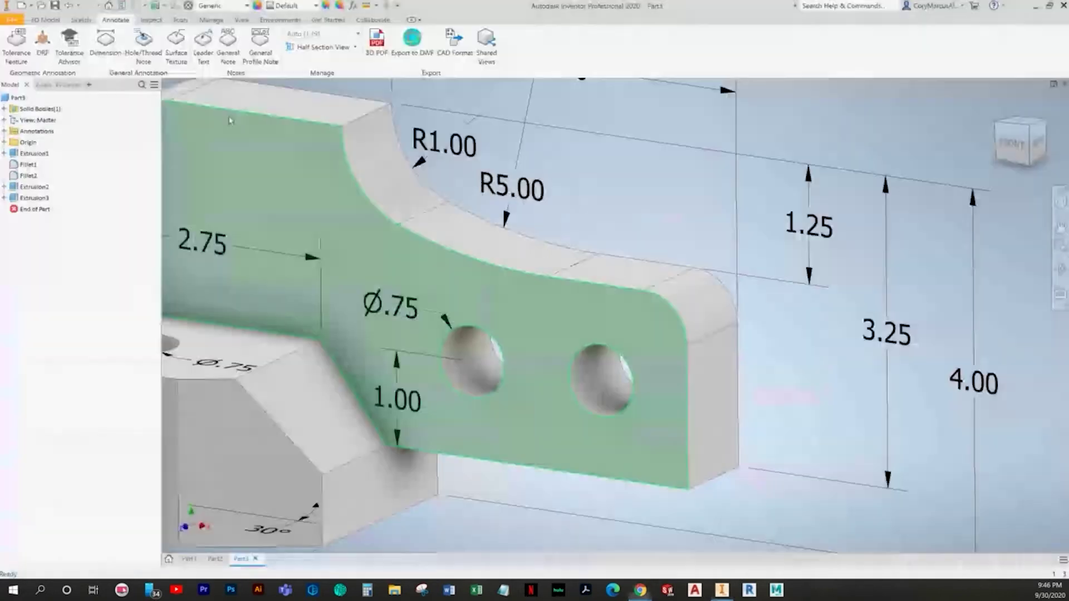
pyautogui.click(113, 49)
pyautogui.click(498, 388)
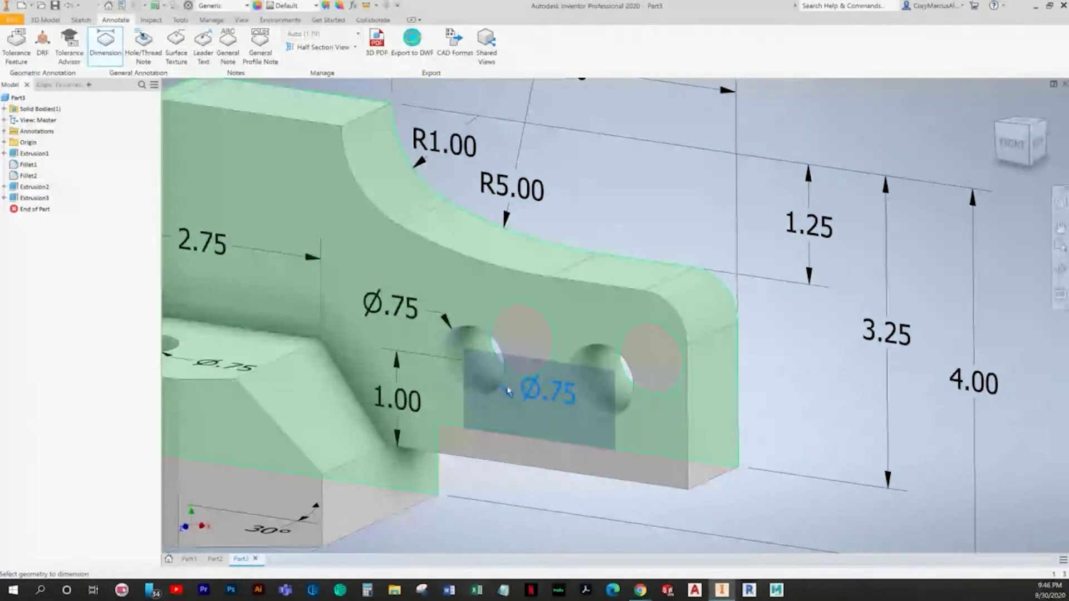
pyautogui.click(576, 410)
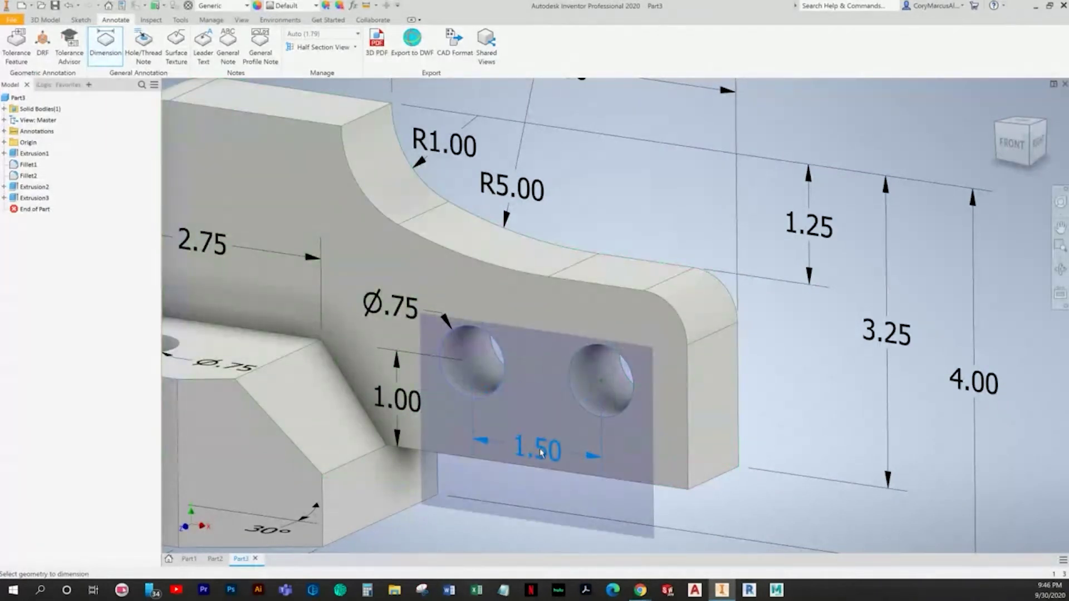
pyautogui.click(538, 510)
pyautogui.press('Return')
# Step: Dimension the outer hole's centre to the arm's end edge, move its text outside, and align it with the hole-spacing dimension
pyautogui.moveTo(539, 477); pyautogui.dragTo(492, 401, button='middle')
pyautogui.hotkey('alt', 'Tab')
pyautogui.hotkey('alt', 'Tab')
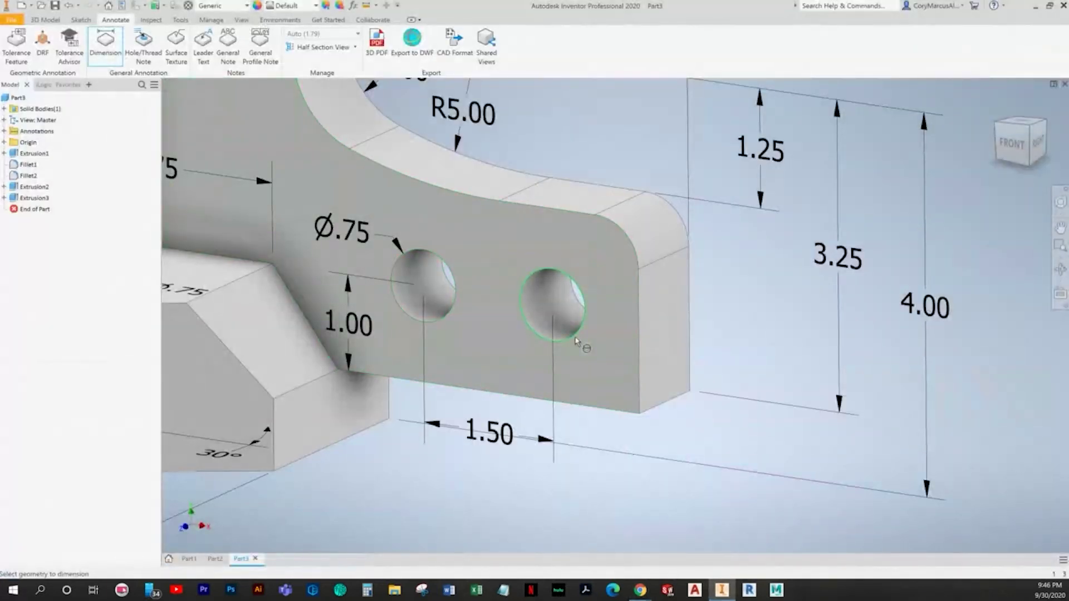
pyautogui.click(640, 365)
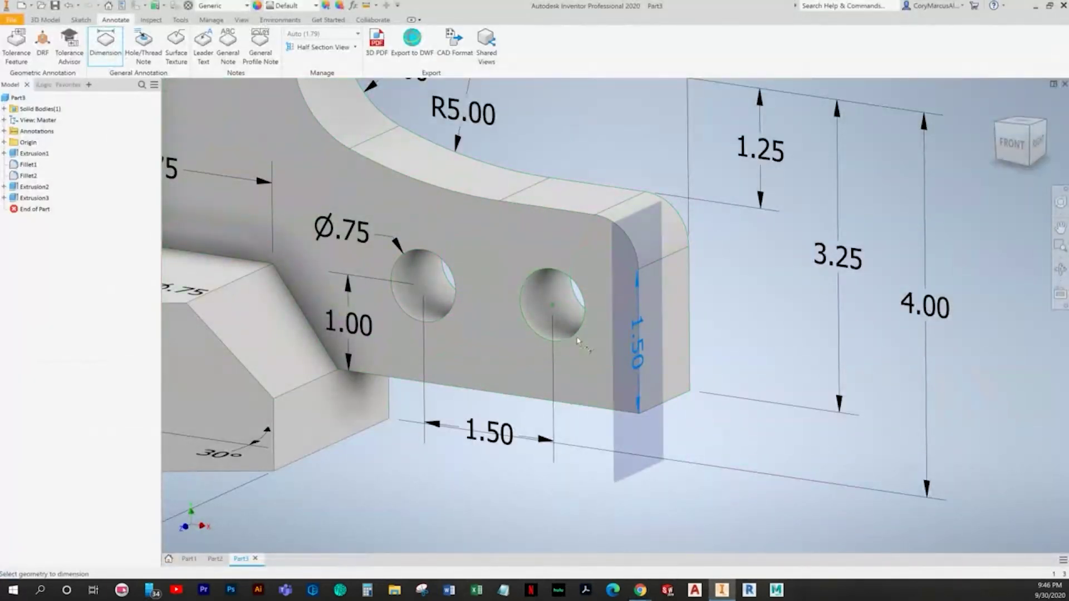
pyautogui.click(582, 320)
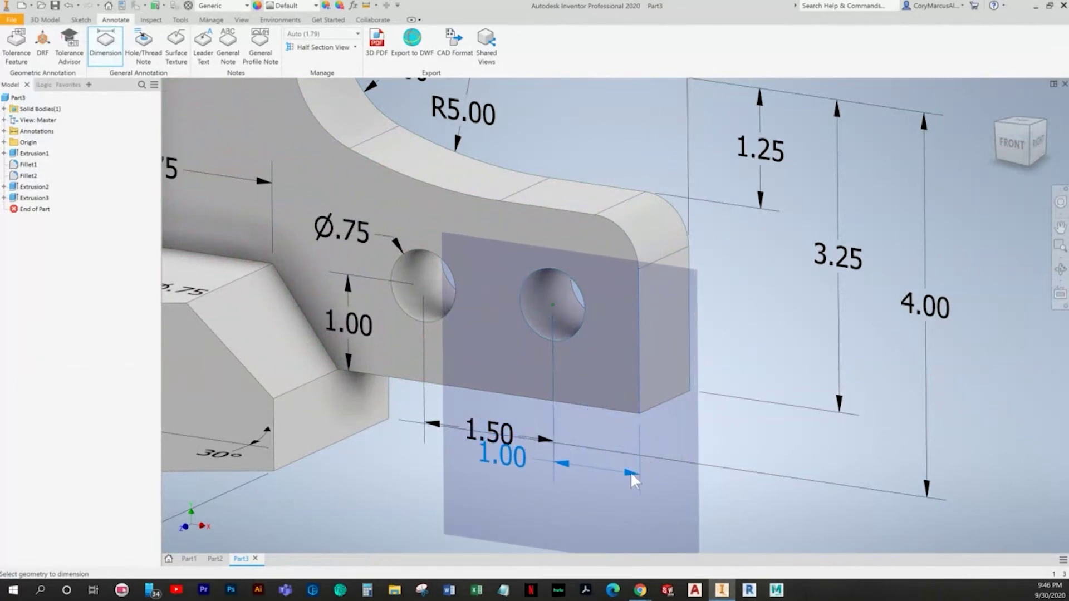
pyautogui.click(596, 468)
pyautogui.press('Escape')
pyautogui.moveTo(510, 456); pyautogui.dragTo(594, 471)
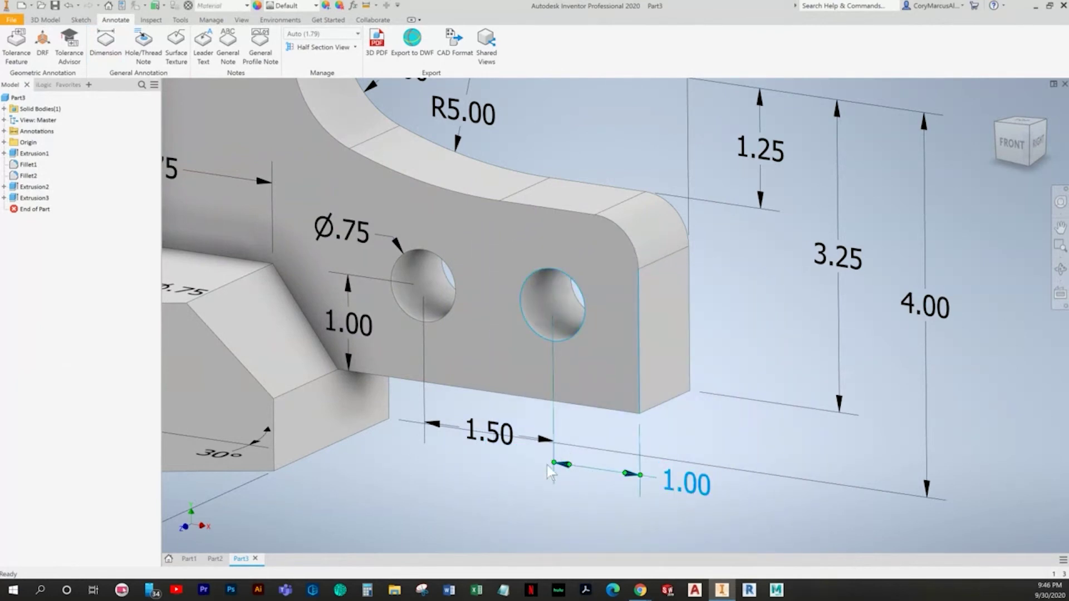
pyautogui.moveTo(690, 484)
pyautogui.mouseDown()
pyautogui.moveTo(699, 465)
pyautogui.moveTo(708, 488)
pyautogui.mouseUp()
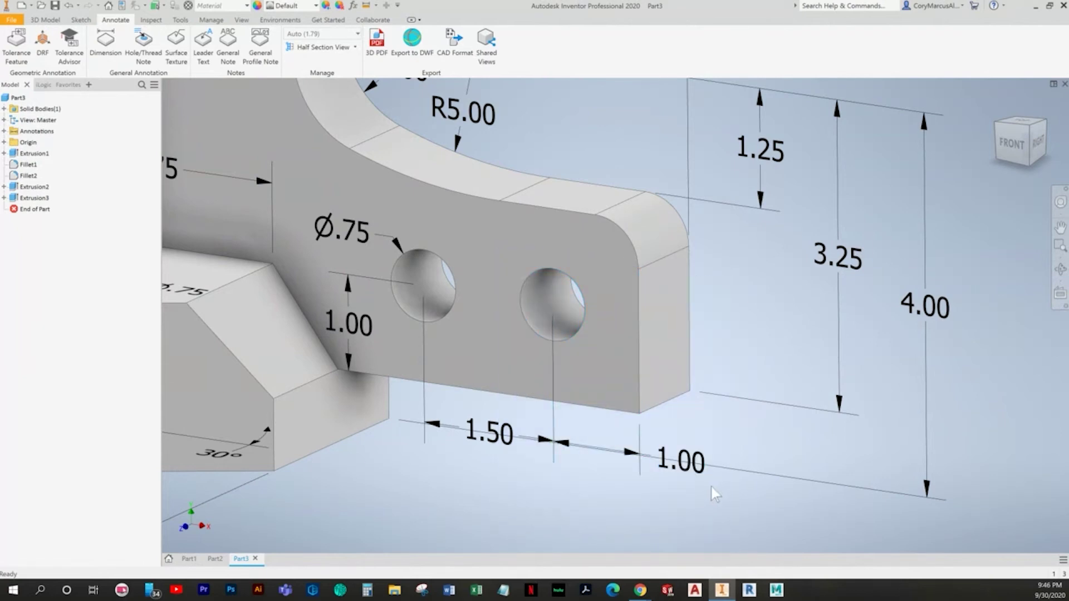
# Step: Add the prefix 2X to the diameter dimension of the arm's inner hole
pyautogui.hotkey('alt', 'Tab')
pyautogui.hotkey('alt', 'Tab')
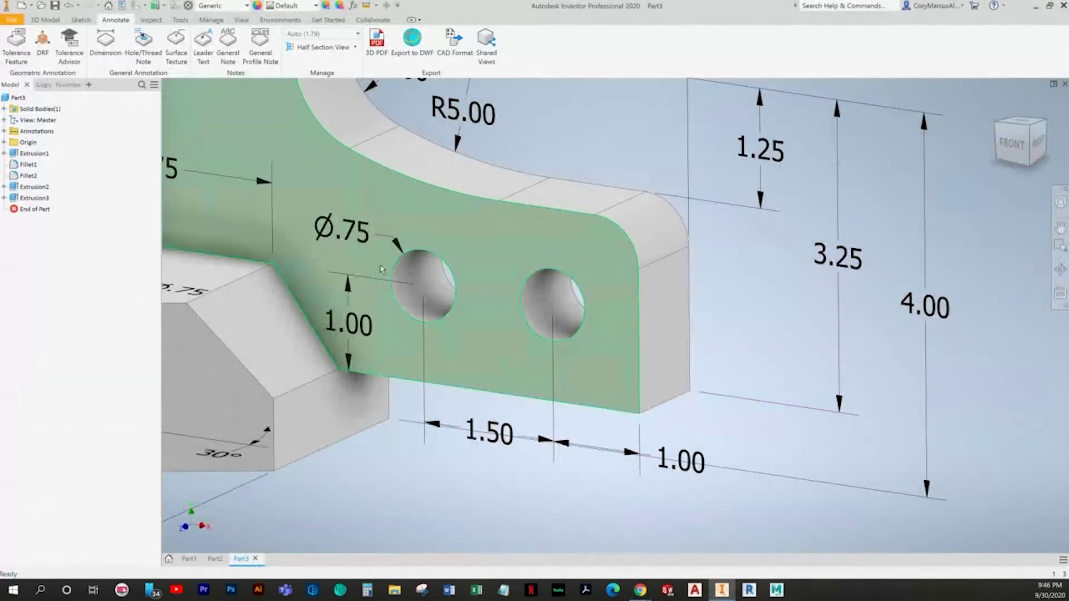
pyautogui.doubleClick(356, 234)
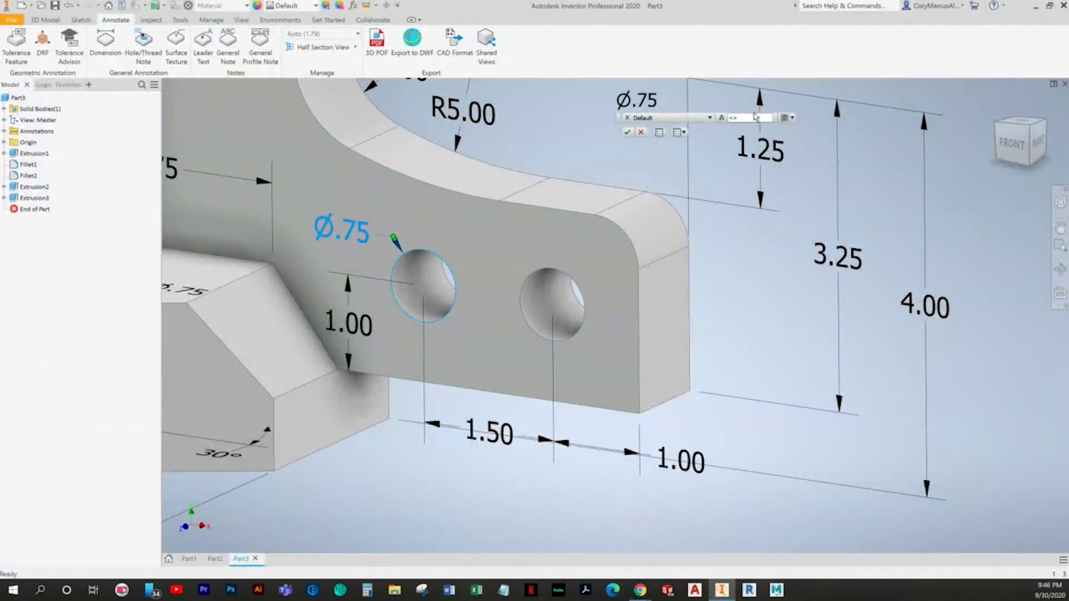
pyautogui.write('2X')
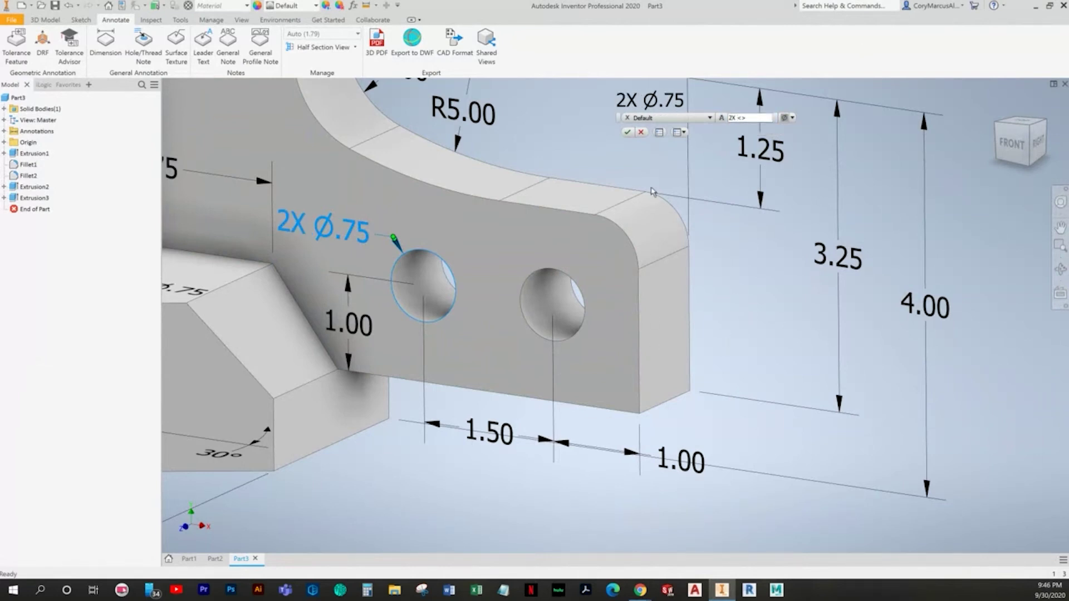
pyautogui.click(628, 131)
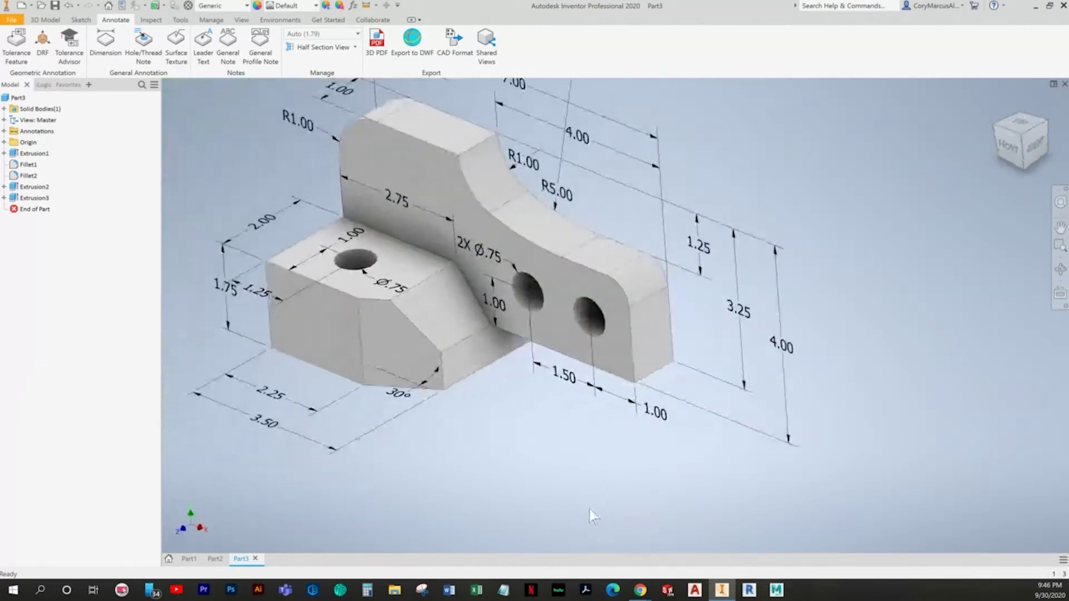
# Step: Add a radius dimension to the rounded corner at the end of the arm, placed just outside the corner
pyautogui.click(111, 48)
pyautogui.click(682, 301)
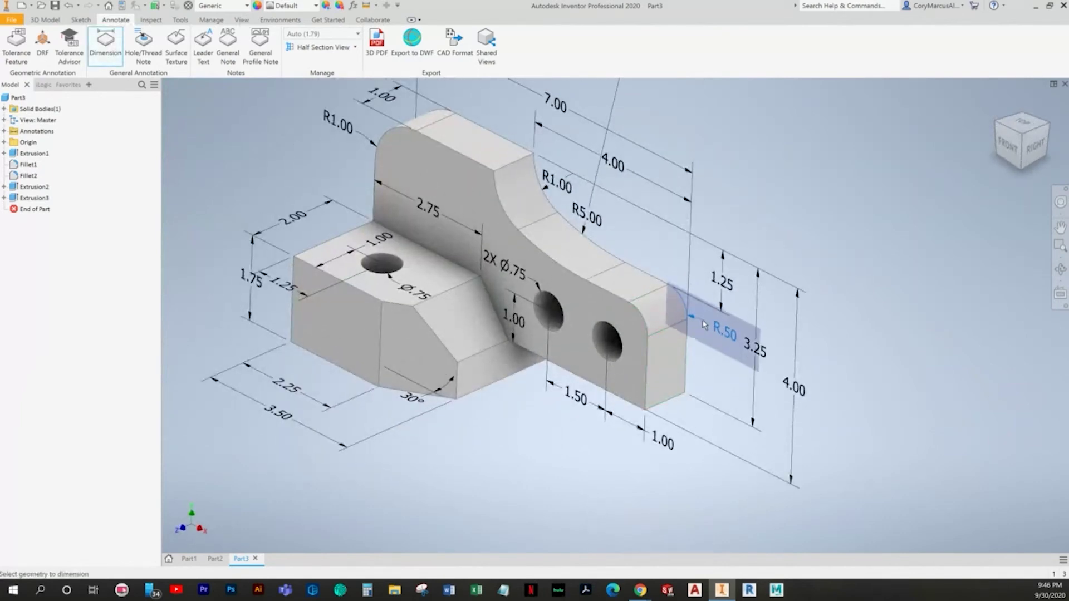
pyautogui.click(708, 341)
pyautogui.press('Escape')
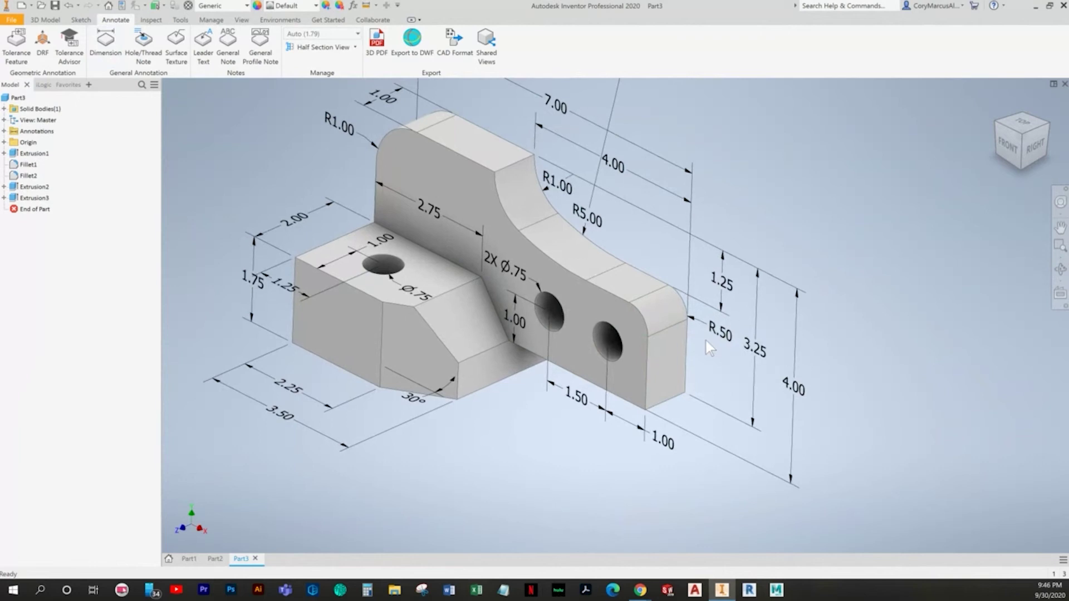
# Step: Compare the annotated part with the Switch Base drawing in the browser textbook to check that every dimension is included
pyautogui.hotkey('alt', 'Tab')
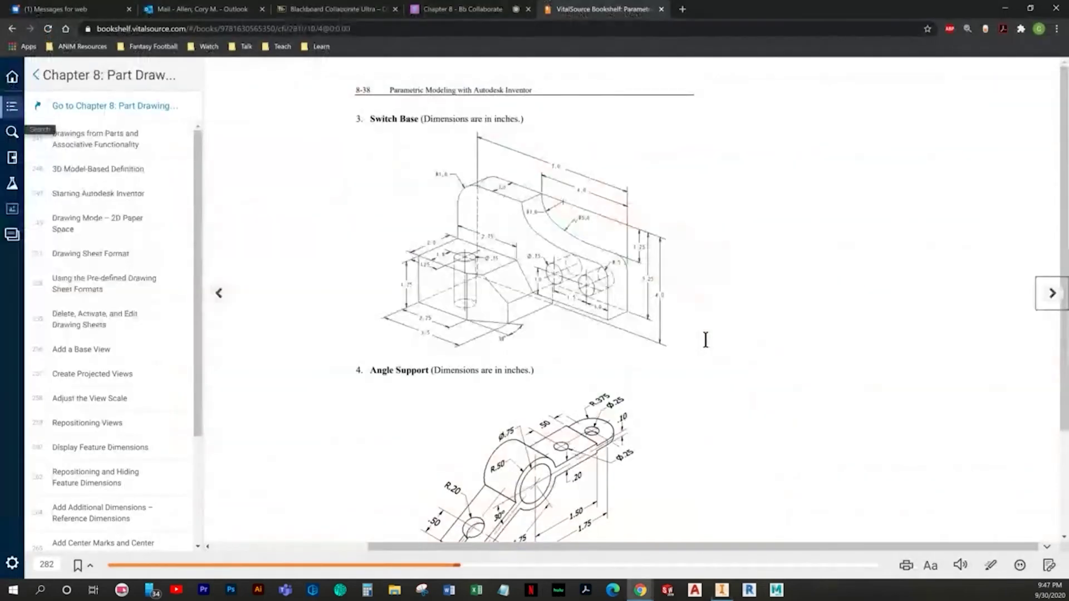
pyautogui.hotkey('alt', 'Tab')
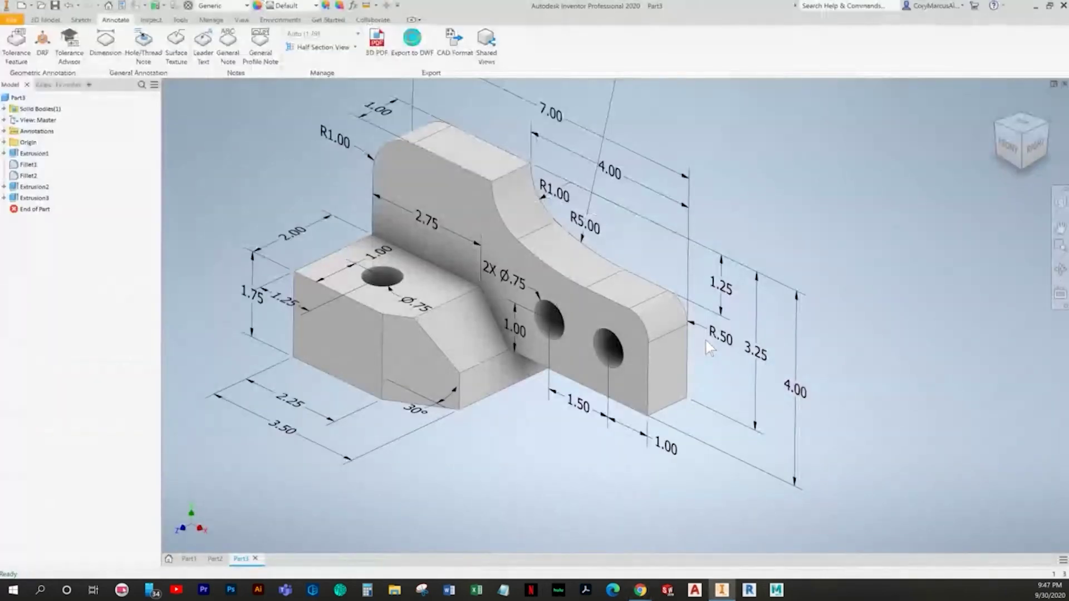
pyautogui.hotkey('alt', 'Tab')
pyautogui.hotkey('alt', 'Tab')
pyautogui.hotkey('alt', 'Tab')
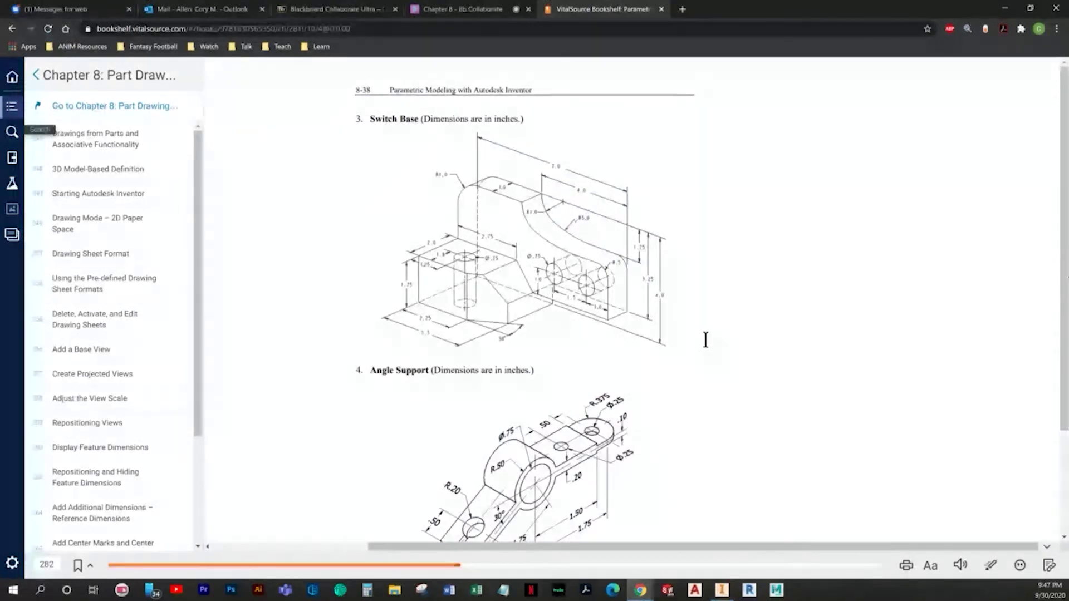
# Step: Check the annotated Switch Base once more against its drawing in the browser textbook
pyautogui.hotkey('alt', 'Tab')
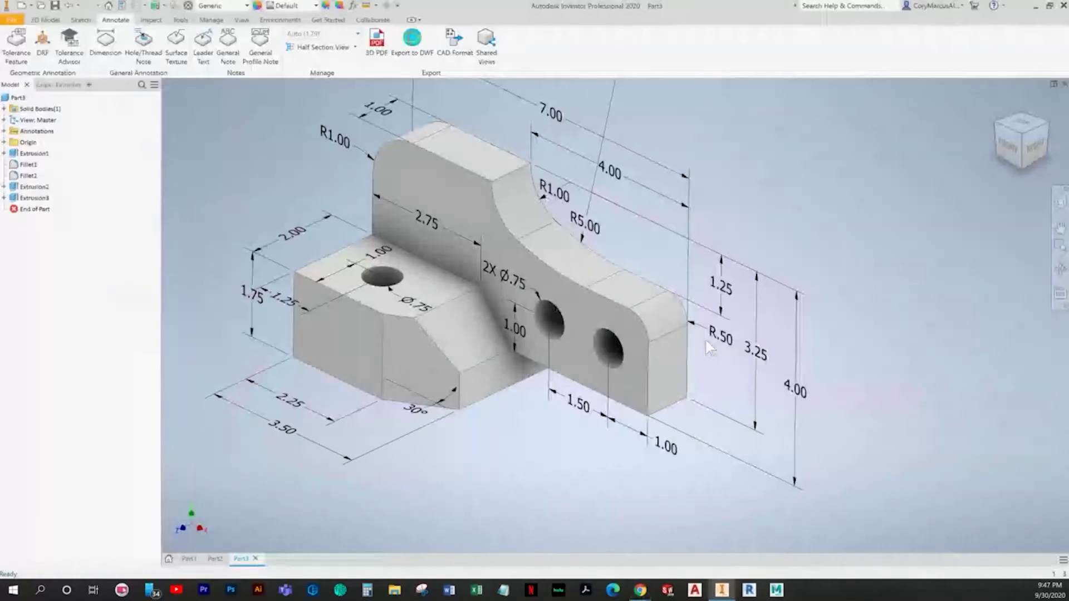
pyautogui.hotkey('alt', 'Tab')
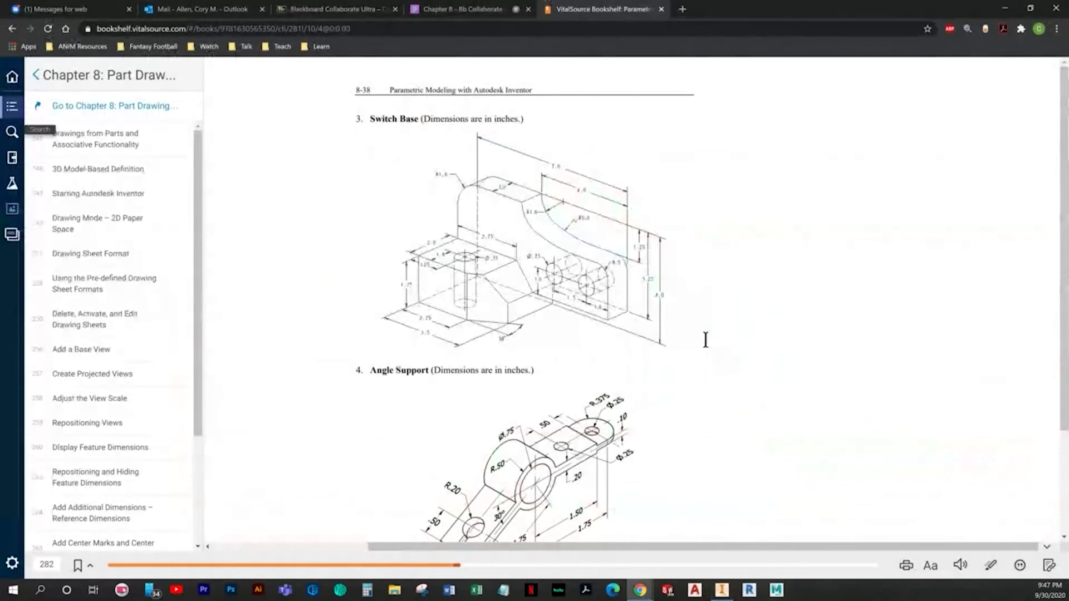
pyautogui.hotkey('alt', 'Tab')
pyautogui.hotkey('alt', 'Tab')
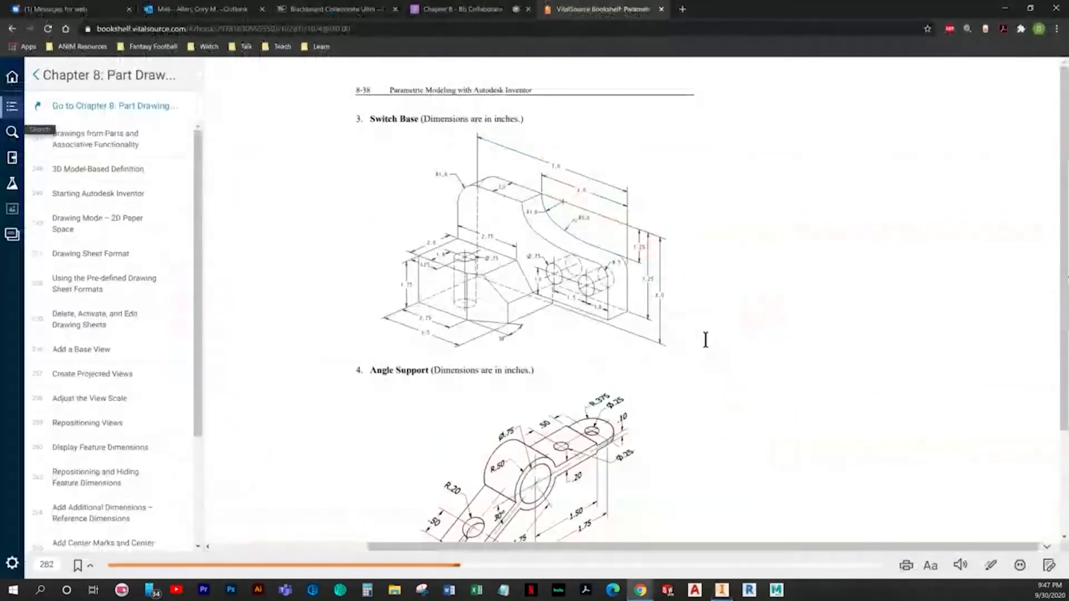
pyautogui.hotkey('alt', 'Tab')
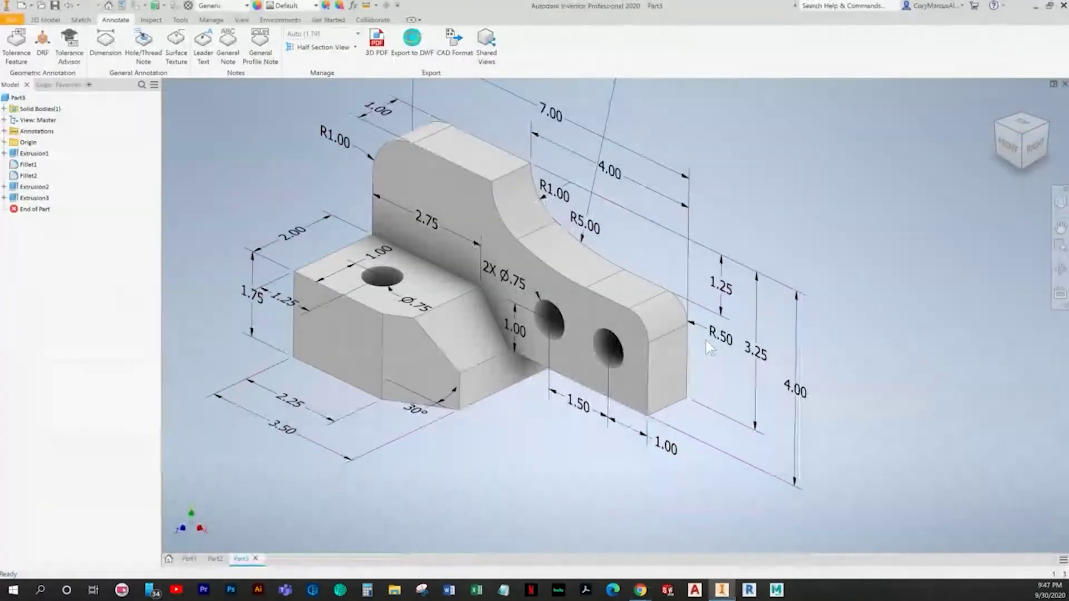
# Step: Bring up exercise 4, Angle Support, in the browser textbook and create a new part for it in Inventor
pyautogui.hotkey('alt', 'Tab')
pyautogui.scroll(-3, 604, 367)
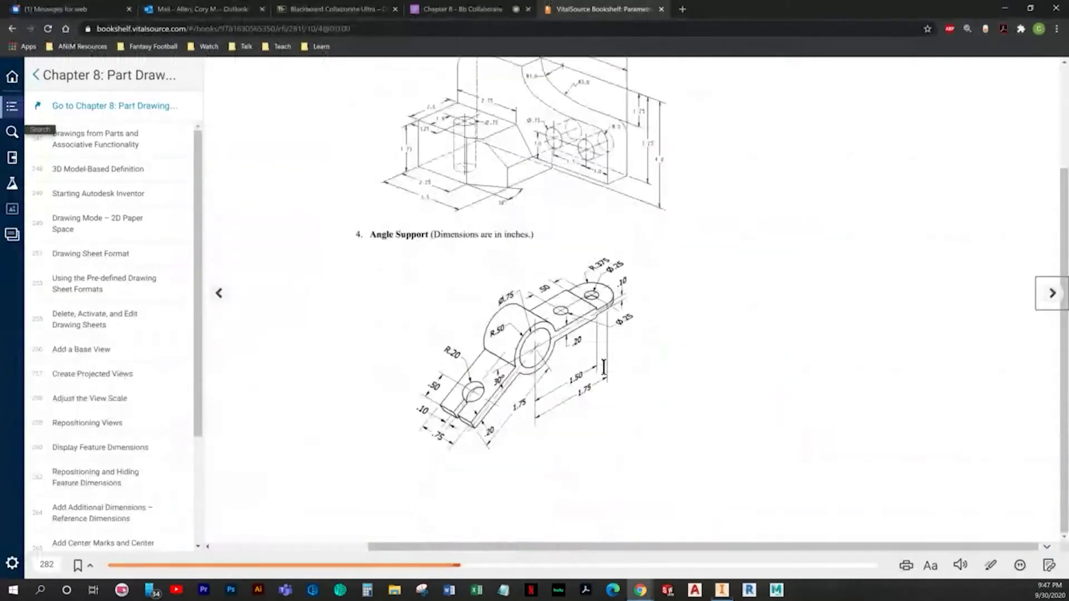
pyautogui.hotkey('alt', 'Tab')
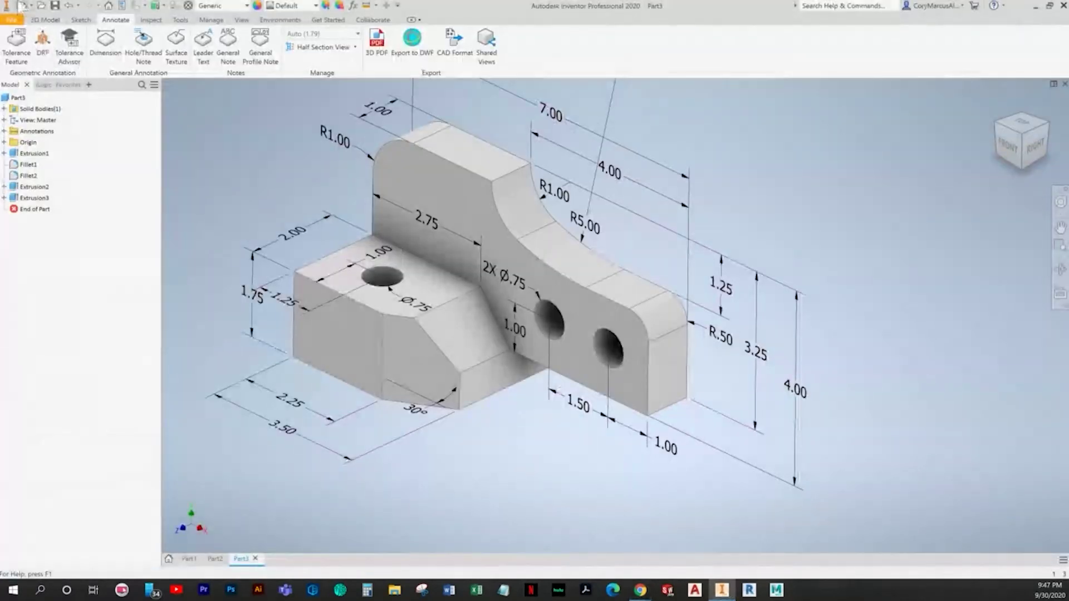
pyautogui.click(22, 6)
pyautogui.doubleClick(368, 162)
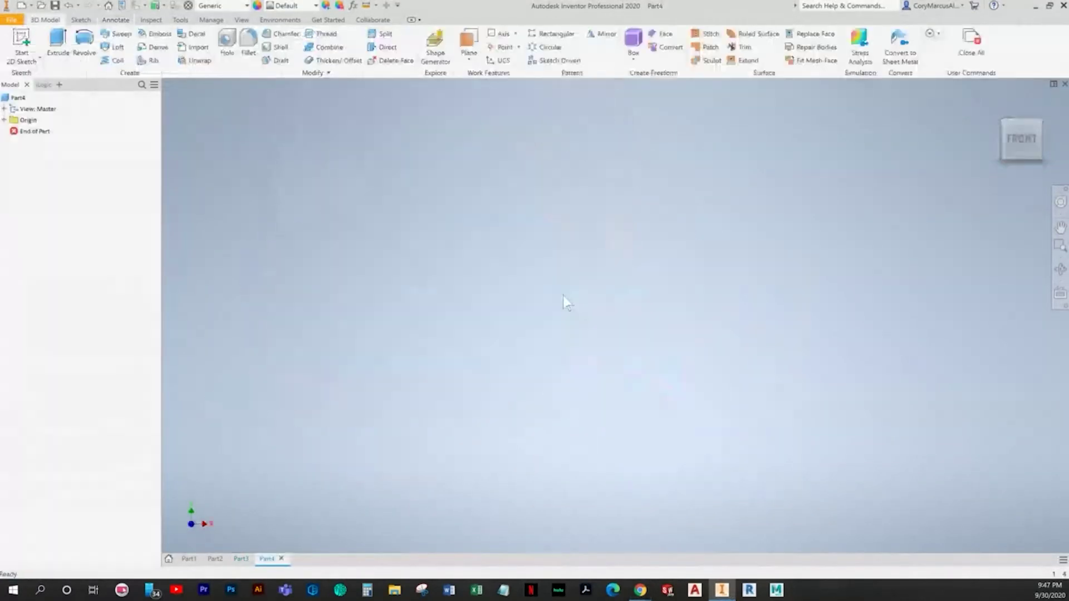
pyautogui.hotkey('alt', 'Tab')
pyautogui.hotkey('alt', 'Tab')
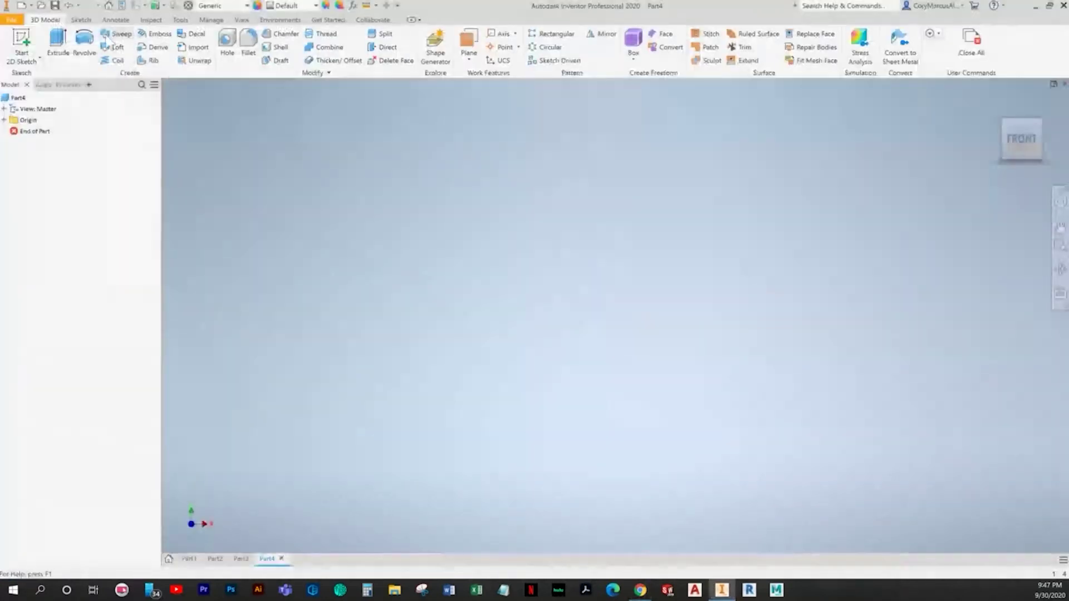
# Step: Start a sketch on the front plane and draw a circle about 0.79 in in diameter centred on the origin
pyautogui.click(22, 45)
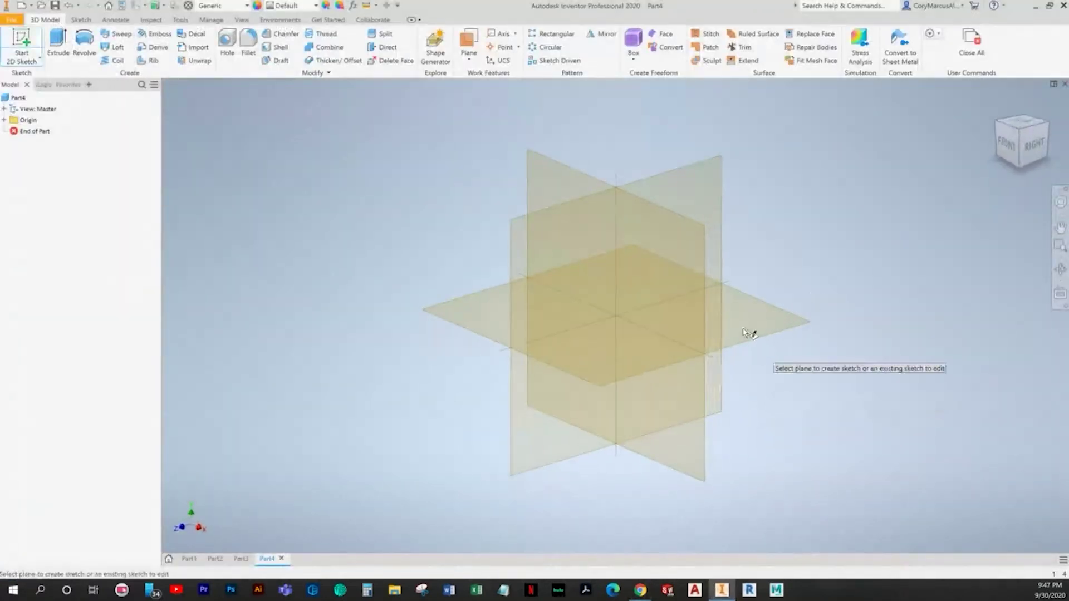
pyautogui.click(594, 177)
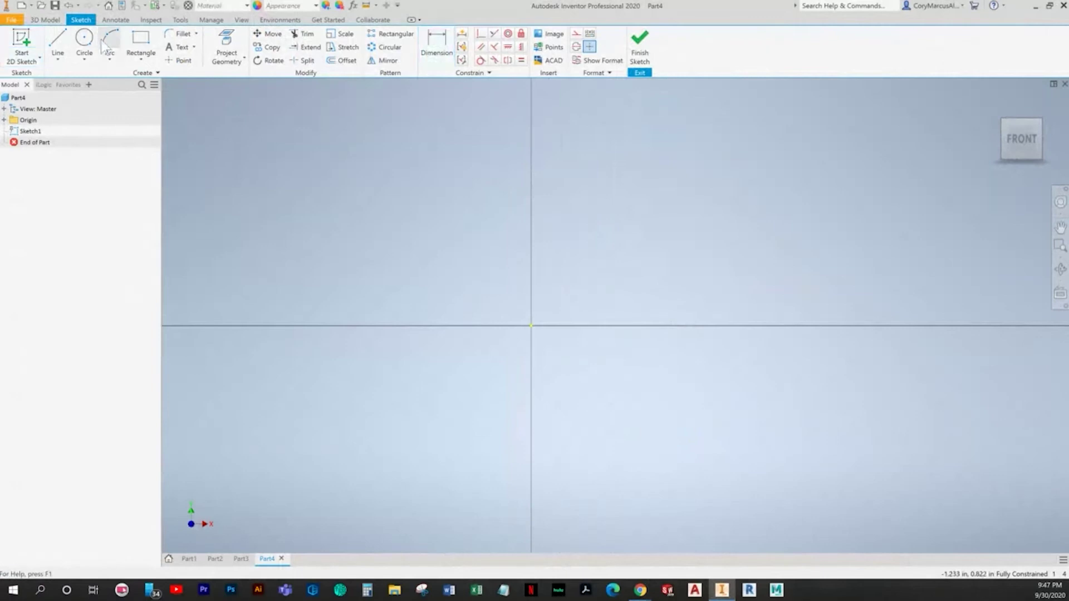
pyautogui.hotkey('alt', 'Tab')
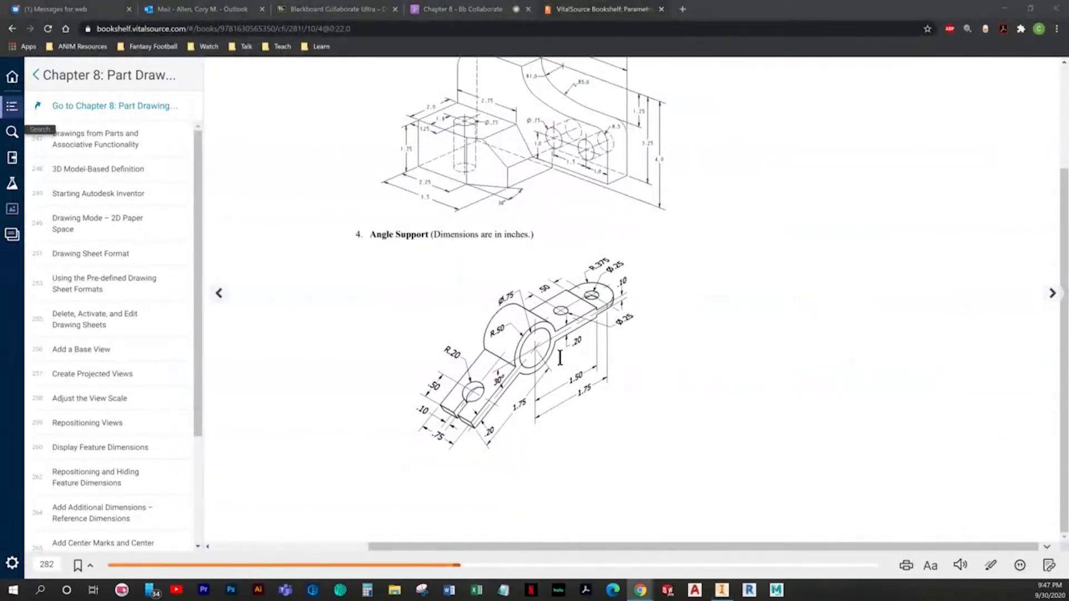
pyautogui.hotkey('alt', 'Tab')
pyautogui.click(532, 326)
pyautogui.click(452, 215)
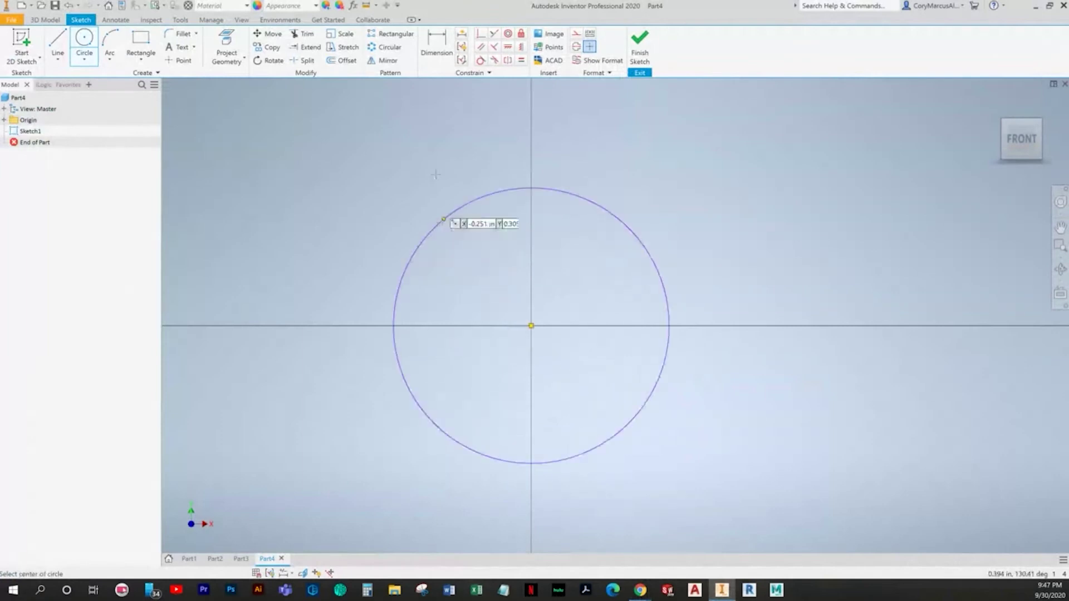
# Step: Offset the circle inward to form a concentric inner circle for the ring
pyautogui.click(343, 61)
pyautogui.click(452, 207)
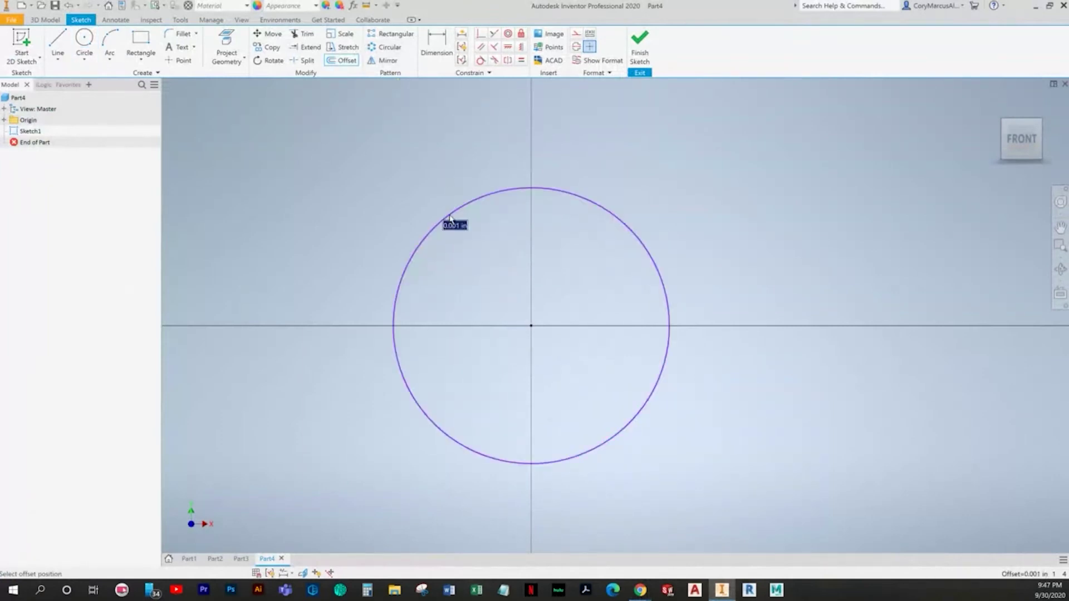
pyautogui.click(468, 242)
pyautogui.hotkey('alt', 'Tab')
pyautogui.hotkey('alt', 'Tab')
# Step: Sketch a long horizontal rectangle as the straight arm, starting inside the ring and straddling the horizontal axis
pyautogui.press('l')
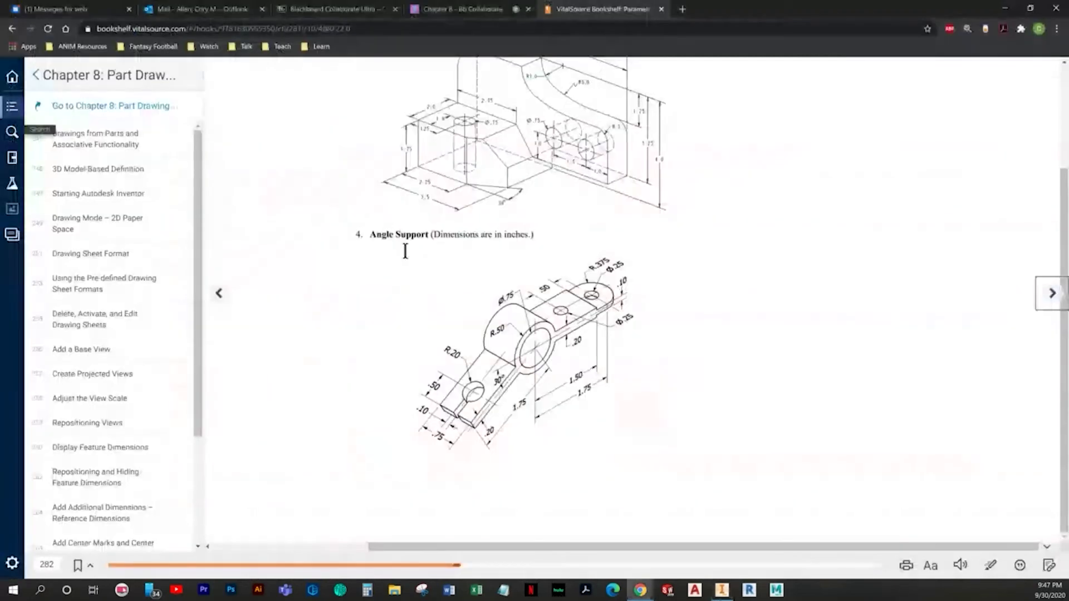
pyautogui.hotkey('alt', 'Tab')
pyautogui.hotkey('alt', 'Tab')
pyautogui.press('r')
pyautogui.click(380, 297)
pyautogui.click(671, 344)
pyautogui.press('Escape')
pyautogui.hotkey('alt', 'Tab')
pyautogui.hotkey('alt', 'Tab')
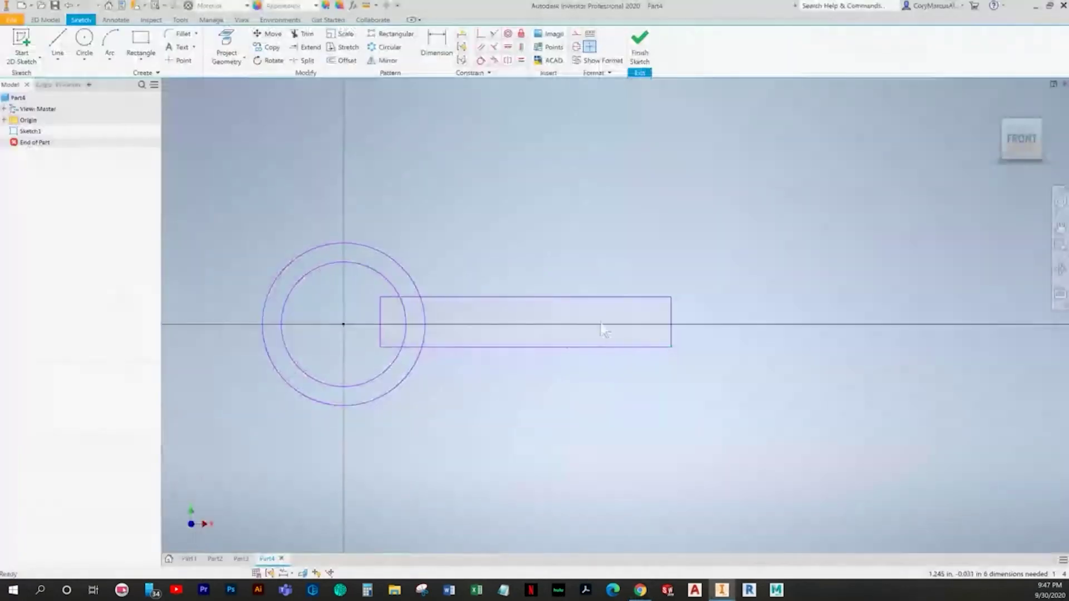
# Step: Following the Angle Support drawing, sketch the angled arm as four lines sloping down and away from inside the ring
pyautogui.hotkey('alt', 'Tab')
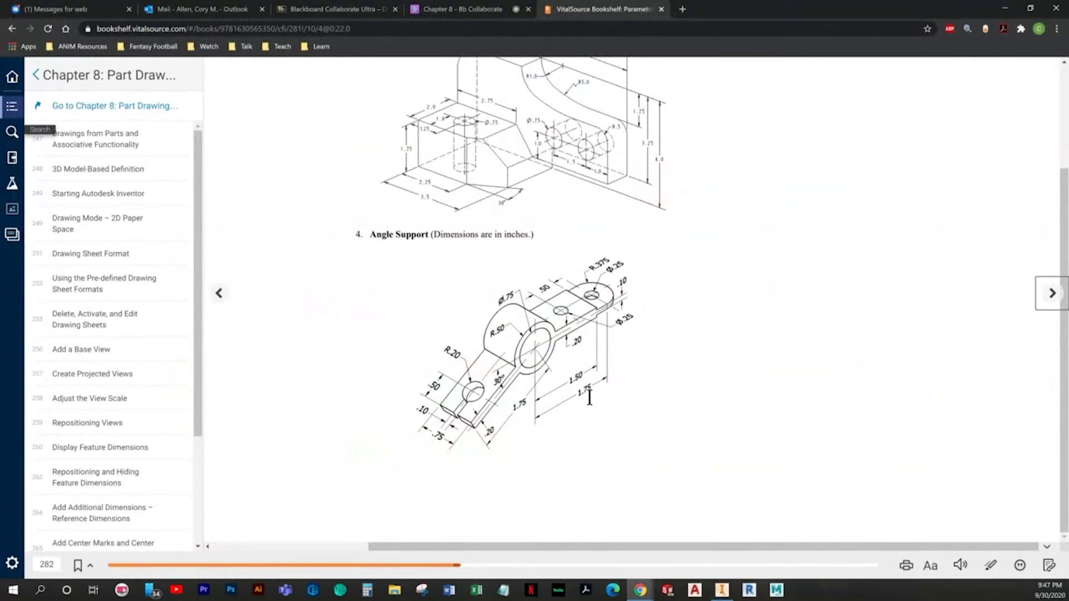
pyautogui.hotkey('alt', 'Tab')
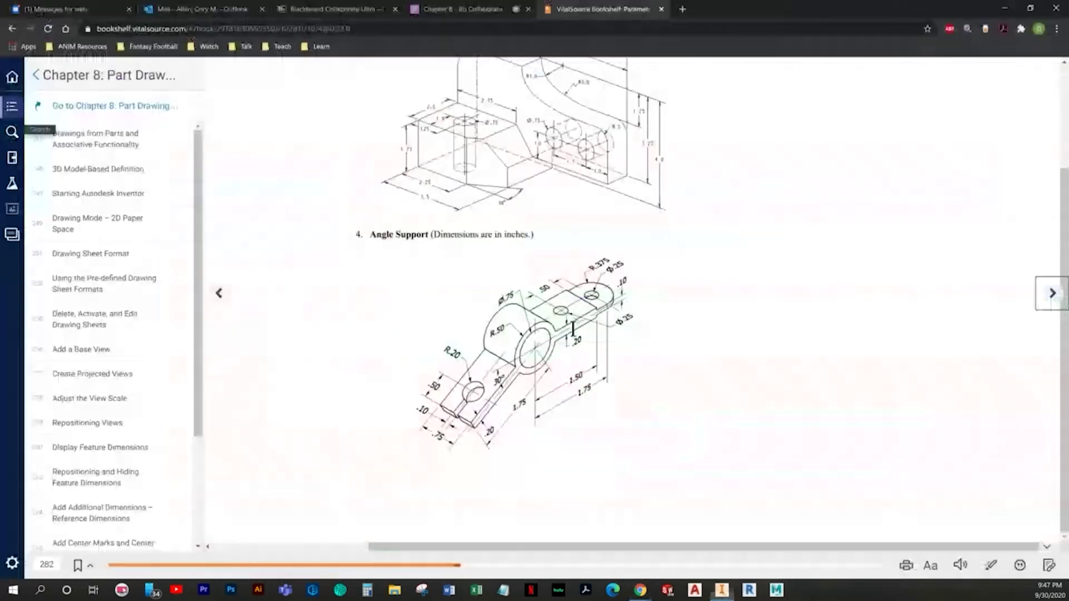
pyautogui.hotkey('alt', 'Tab')
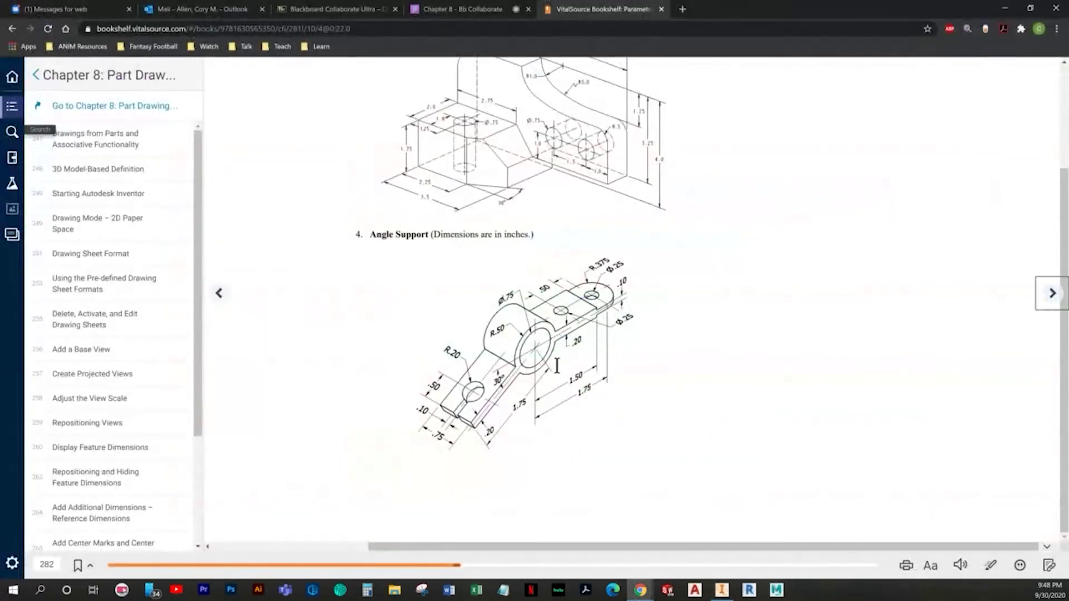
pyautogui.hotkey('alt', 'Tab')
pyautogui.click(141, 44)
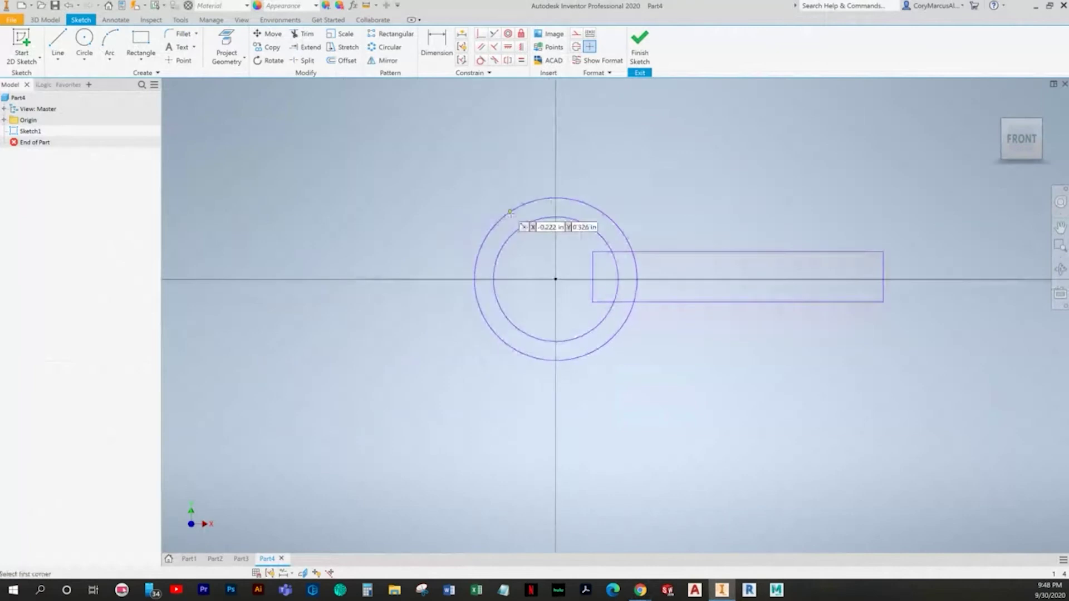
pyautogui.click(58, 45)
pyautogui.moveTo(439, 312); pyautogui.dragTo(501, 299, button='middle')
pyautogui.click(568, 273)
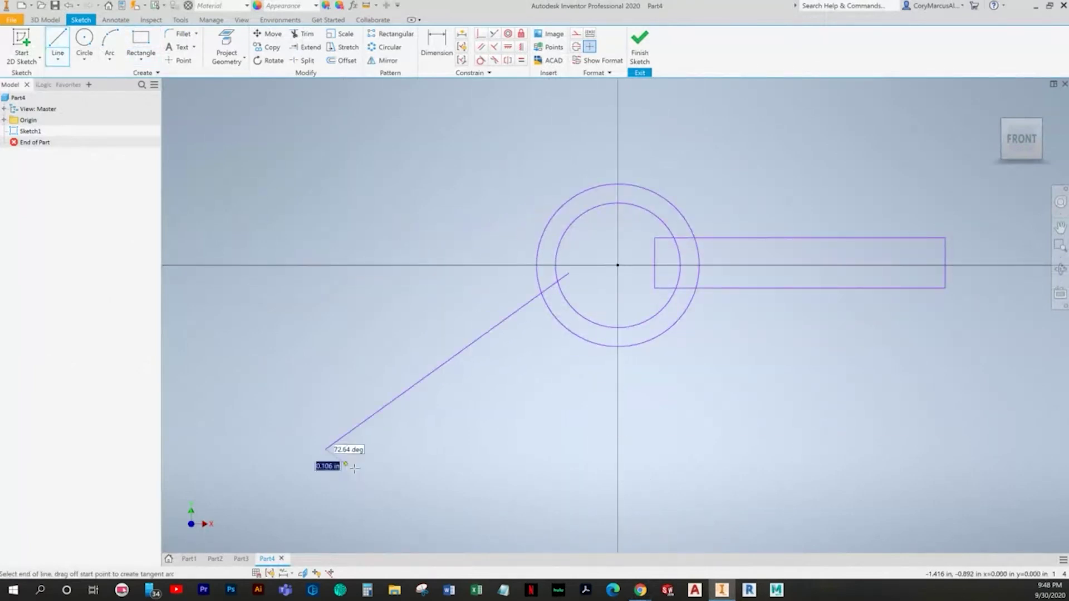
pyautogui.click(329, 451)
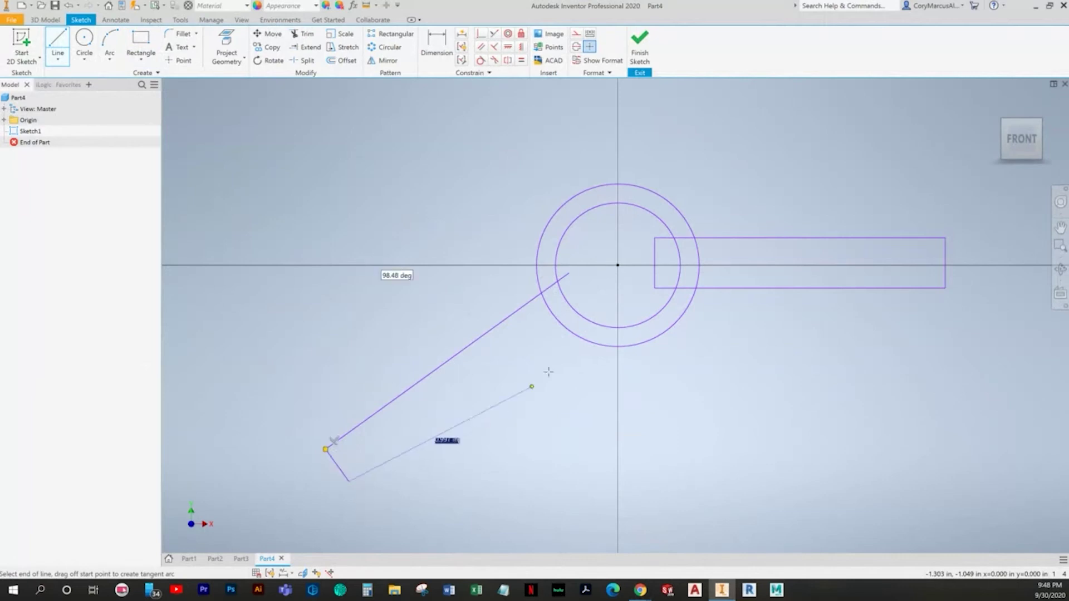
pyautogui.click(586, 309)
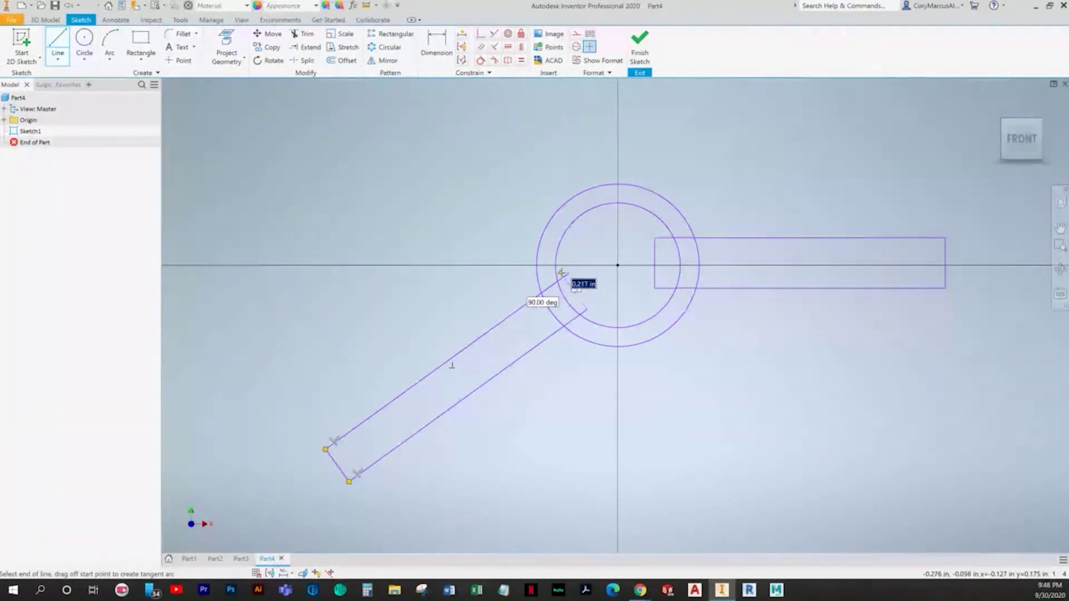
pyautogui.click(566, 275)
# Step: Trim the overlapping line ends at the angled arm's upper corner inside the ring
pyautogui.moveTo(569, 287); pyautogui.dragTo(506, 267, button='middle')
pyautogui.click(301, 34)
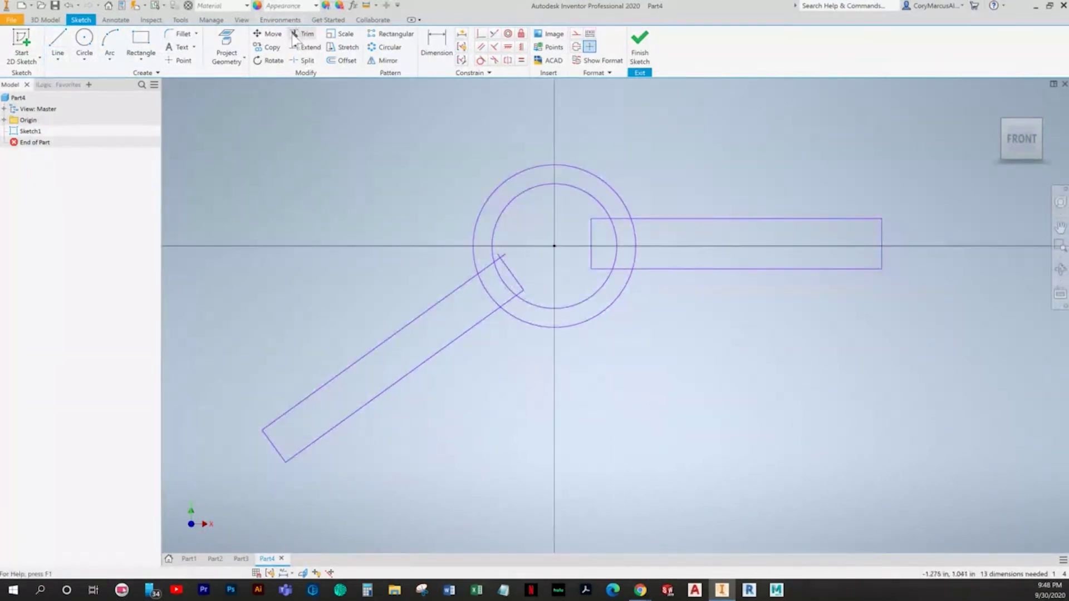
pyautogui.scroll(-3, 521, 257)
pyautogui.scroll(5, 509, 260)
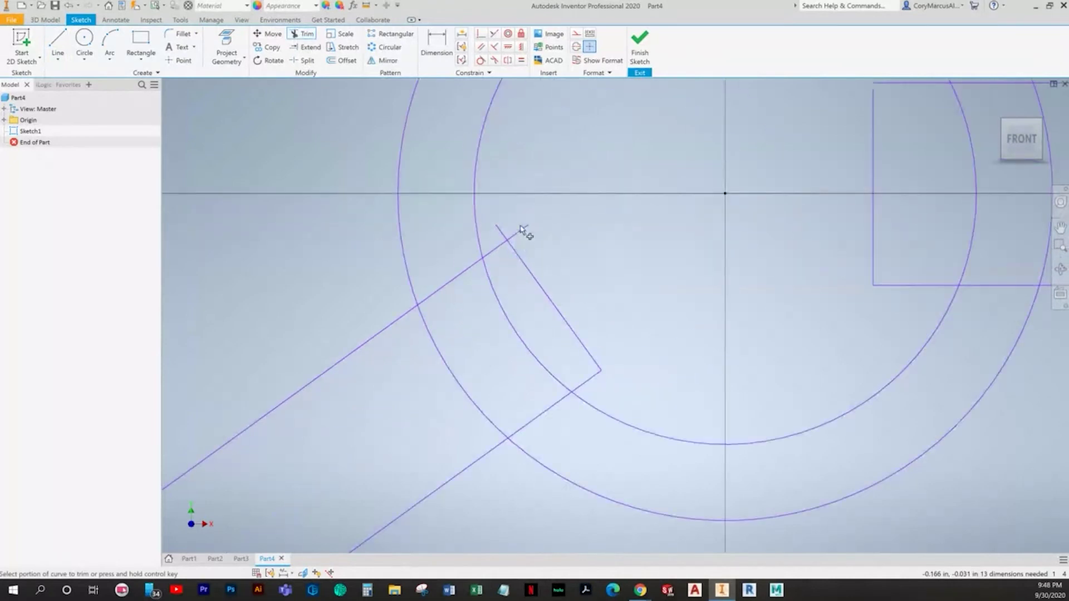
pyautogui.click(526, 305)
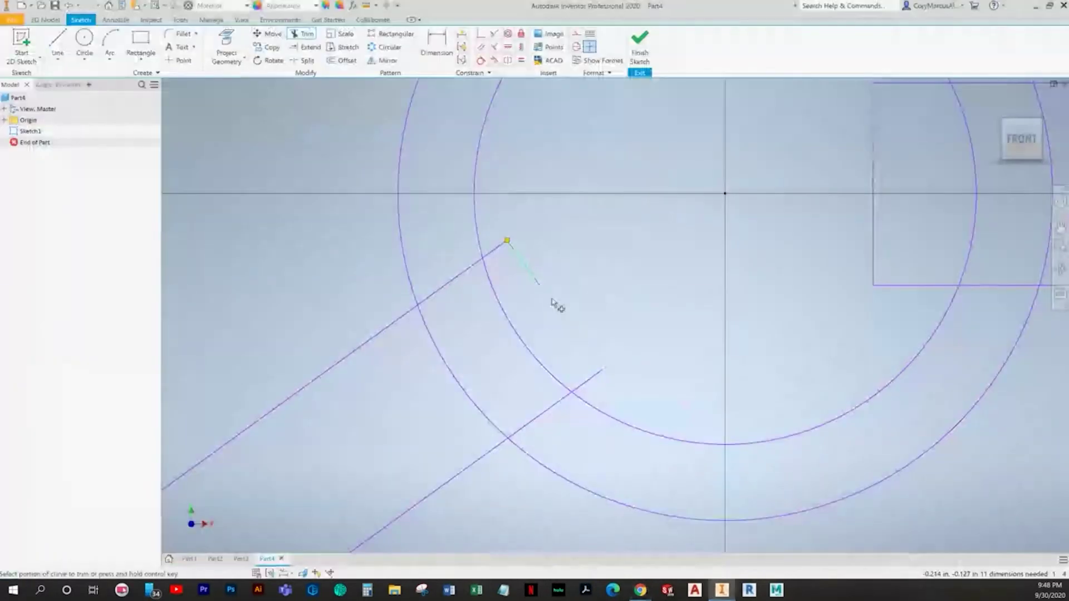
pyautogui.scroll(-2, 553, 304)
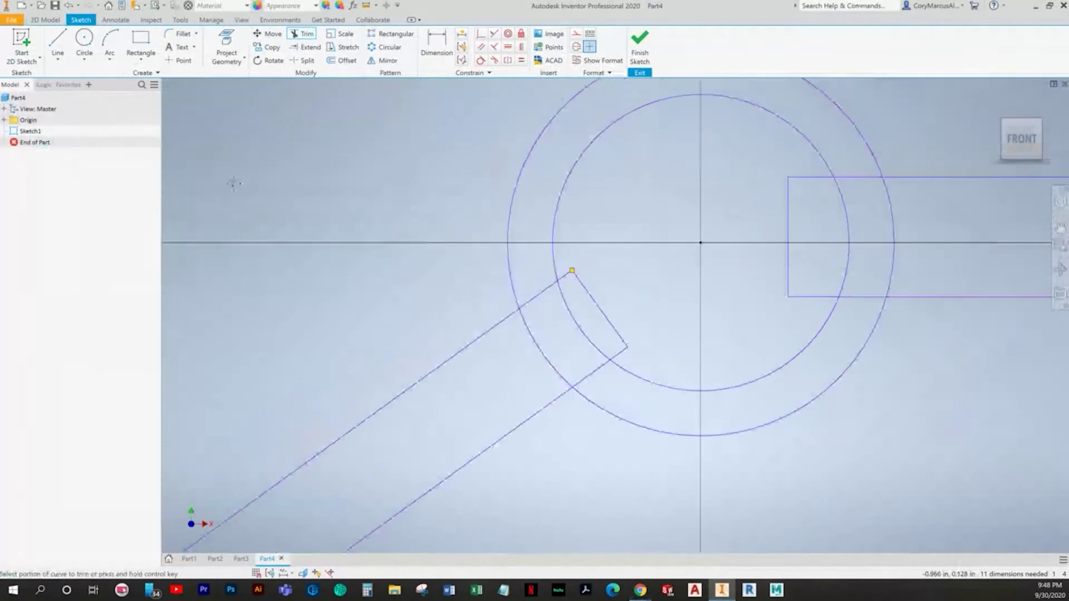
# Step: Draw a lengthwise line through the middle of the angled arm, from its outer end side into the ring
pyautogui.click(58, 45)
pyautogui.scroll(-3, 325, 273)
pyautogui.moveTo(325, 273); pyautogui.dragTo(344, 357, button='middle')
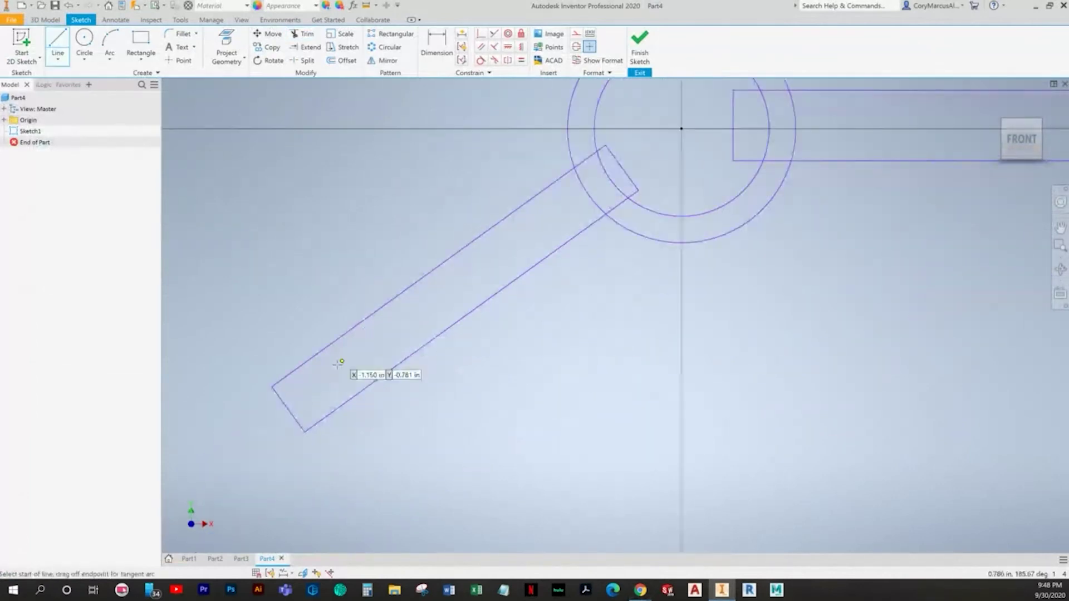
pyautogui.click(289, 410)
pyautogui.moveTo(297, 401); pyautogui.dragTo(213, 509, button='middle')
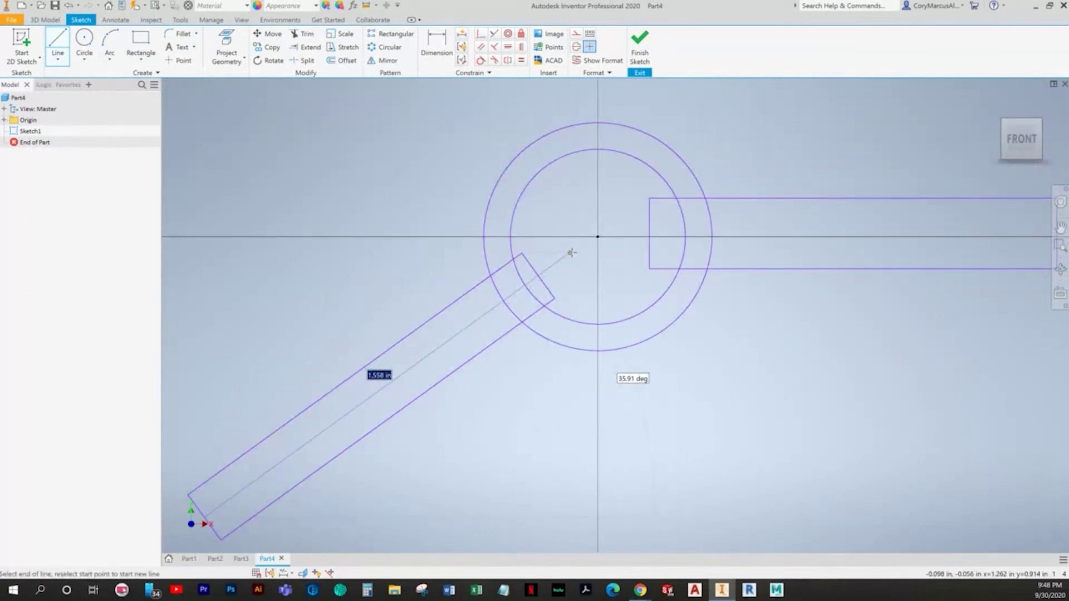
pyautogui.doubleClick(551, 254)
# Step: Draw a lengthwise line through the horizontal arm between the midpoints of its two short sides
pyautogui.click(650, 233)
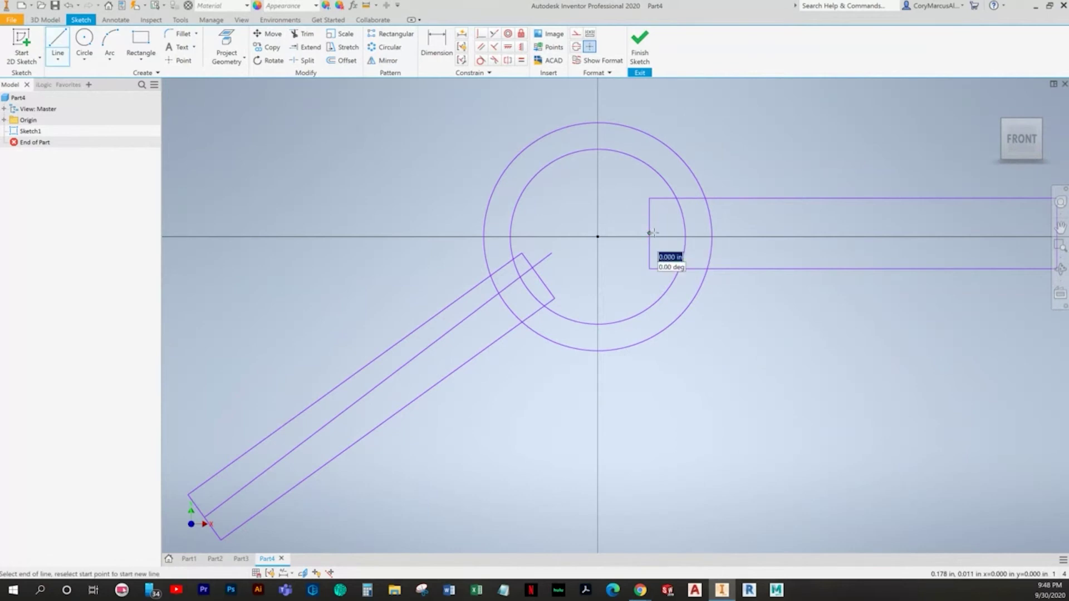
pyautogui.moveTo(653, 233); pyautogui.dragTo(389, 296, button='middle')
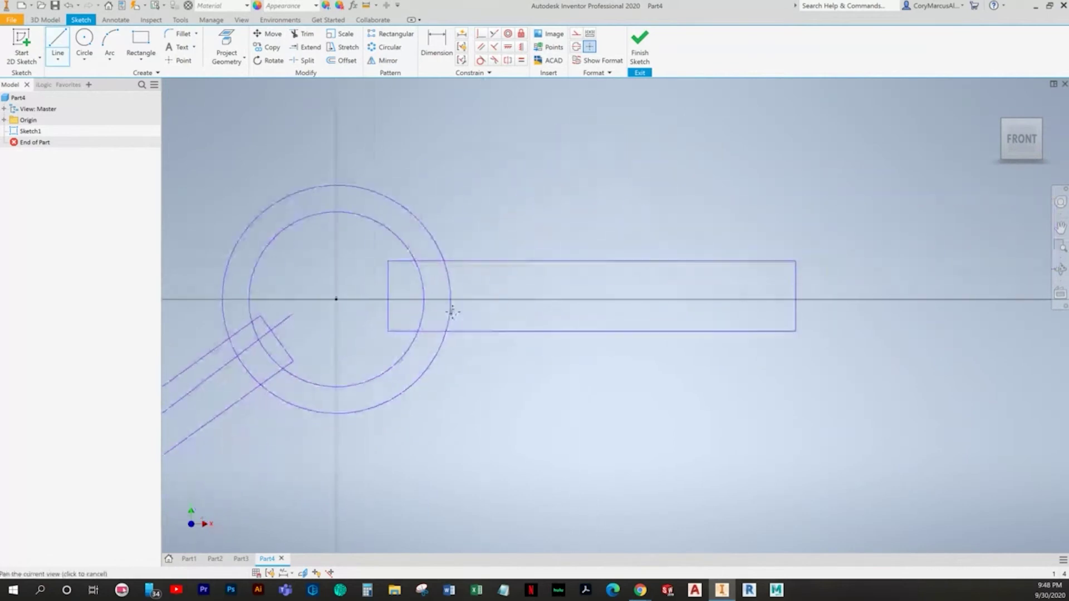
pyautogui.doubleClick(793, 296)
# Step: Convert the middle lines of both arms to construction lines
pyautogui.press('Escape')
pyautogui.click(513, 299)
pyautogui.moveTo(232, 405); pyautogui.dragTo(429, 331, button='middle')
pyautogui.click(577, 33)
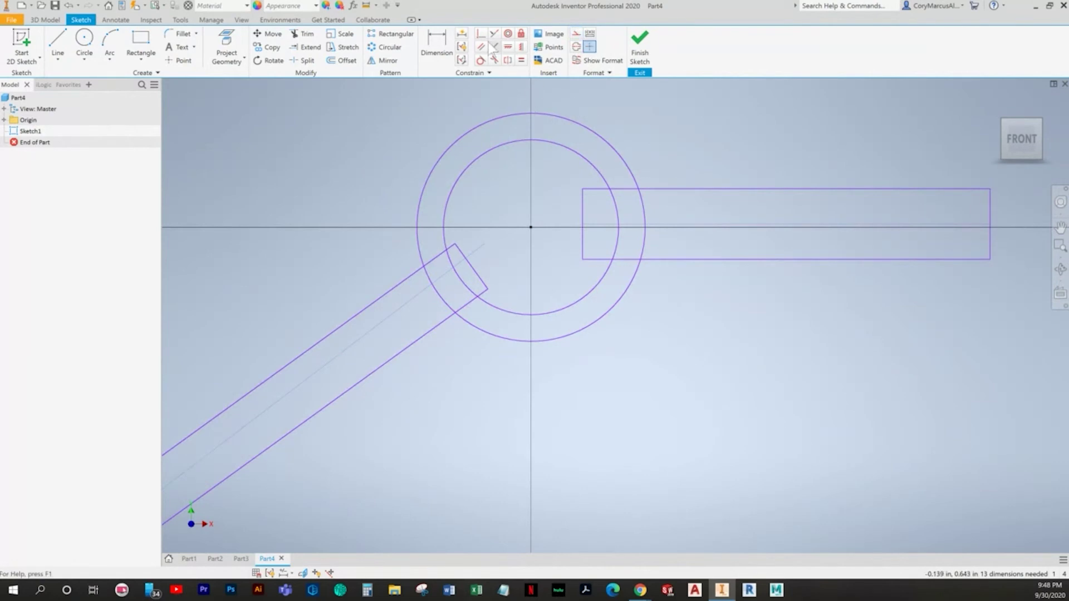
# Step: Constrain the angled arm's construction line parallel to the arm's upper long edge and recheck the Angle Support drawing
pyautogui.click(382, 297)
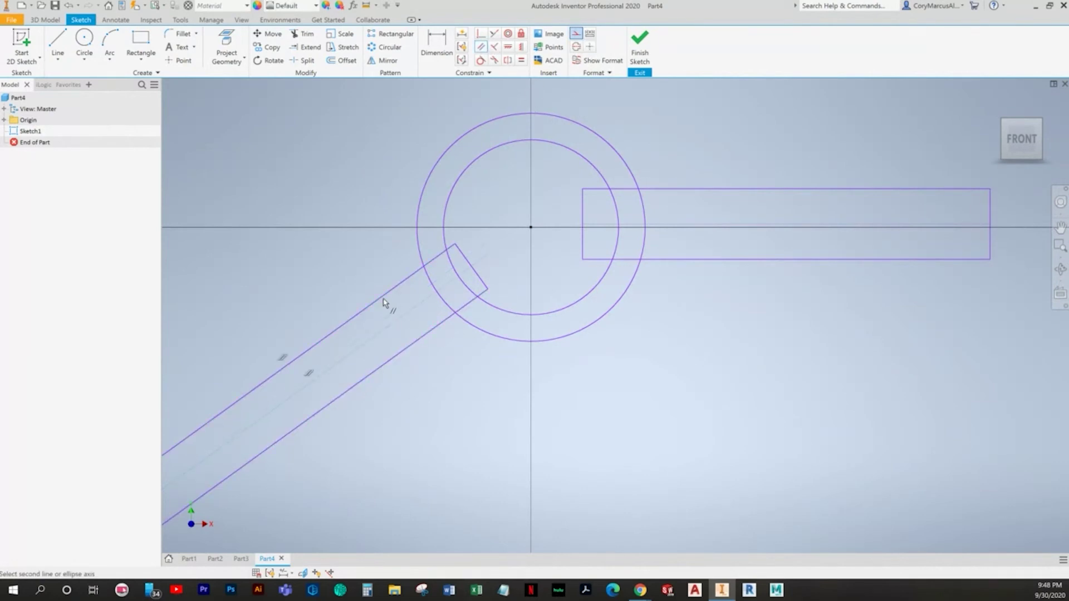
pyautogui.press('Escape')
pyautogui.moveTo(495, 146); pyautogui.dragTo(542, 116, button='middle')
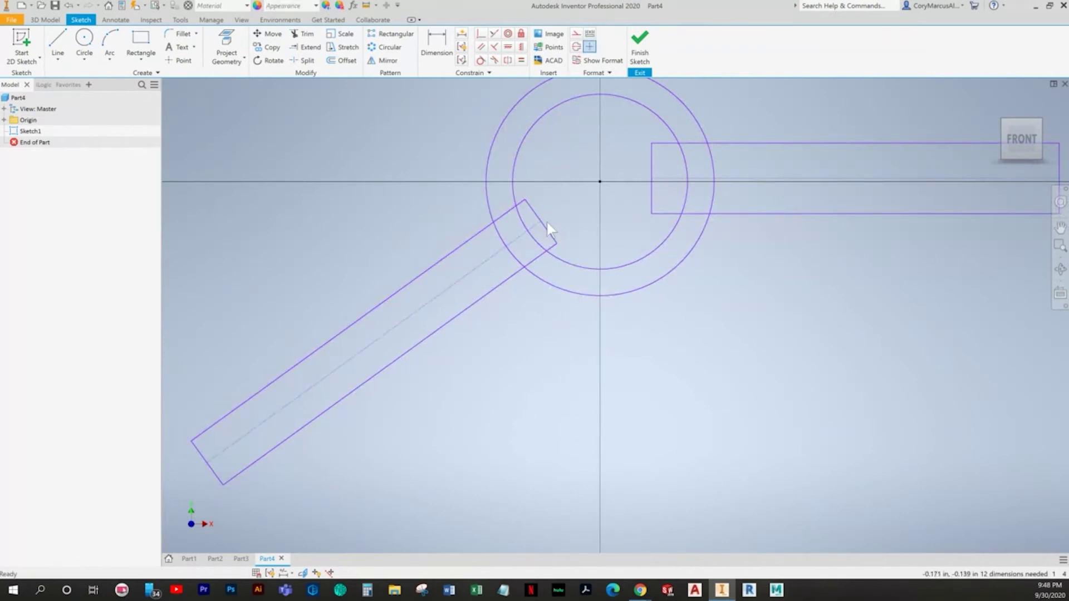
pyautogui.hotkey('alt', 'Tab')
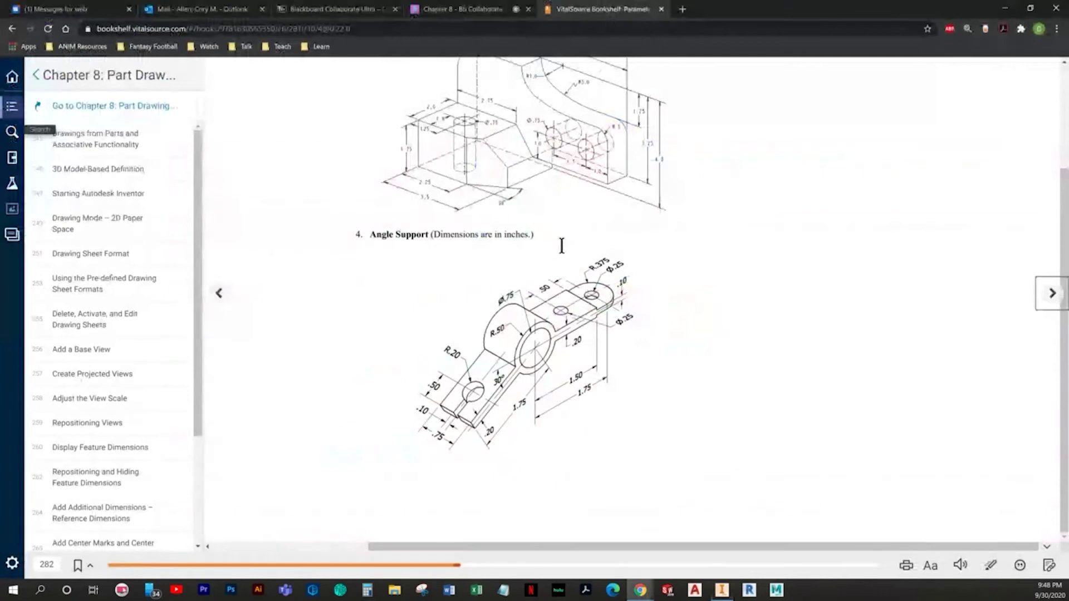
pyautogui.hotkey('alt', 'Tab')
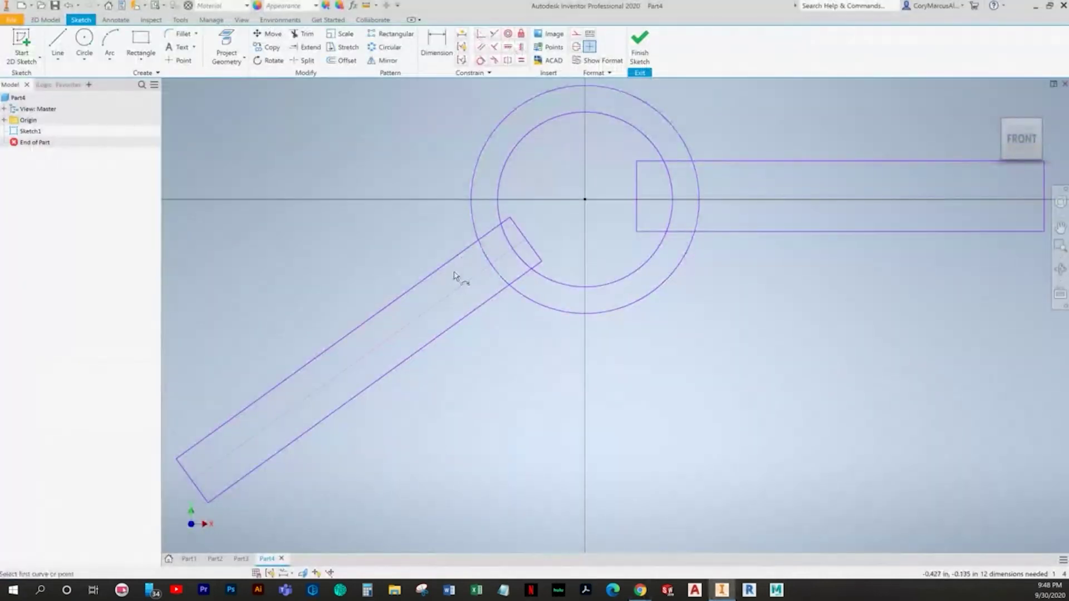
# Step: Constrain the construction lines of the angled and horizontal arms so that both pass through the ring's center point
pyautogui.click(579, 196)
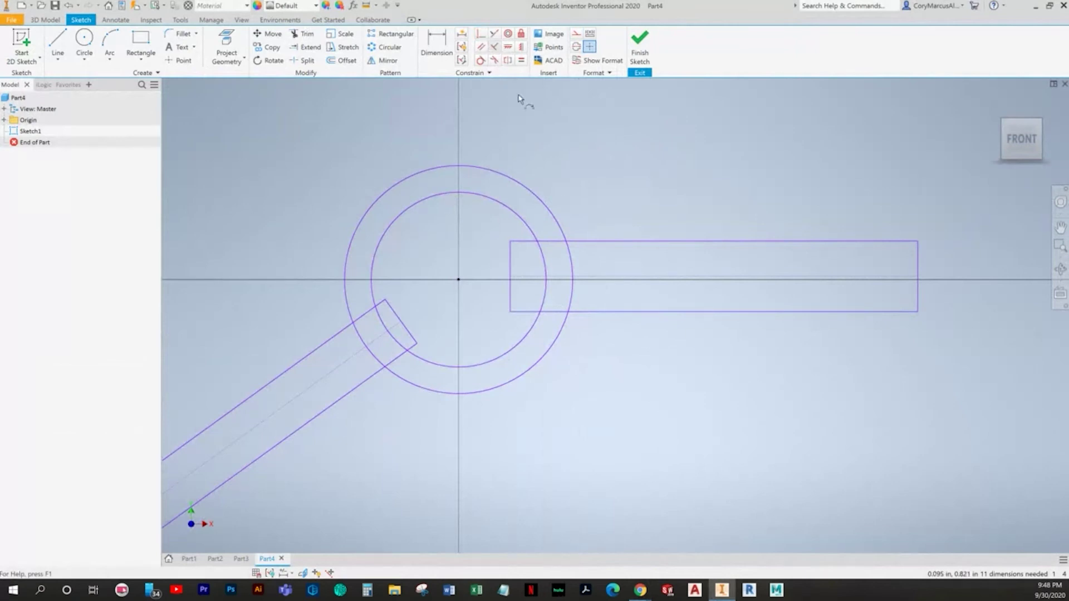
pyautogui.click(460, 280)
pyautogui.moveTo(626, 326); pyautogui.dragTo(676, 311, button='middle')
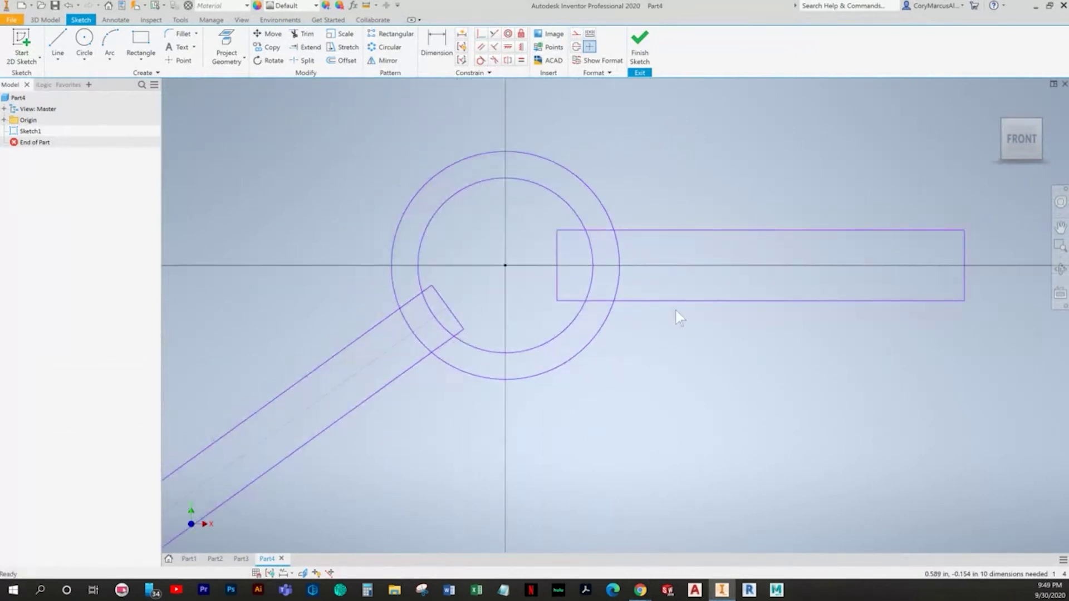
# Step: Dimension the horizontal arm's outer end at 1.5 in from the ring's center
pyautogui.hotkey('alt', 'Tab')
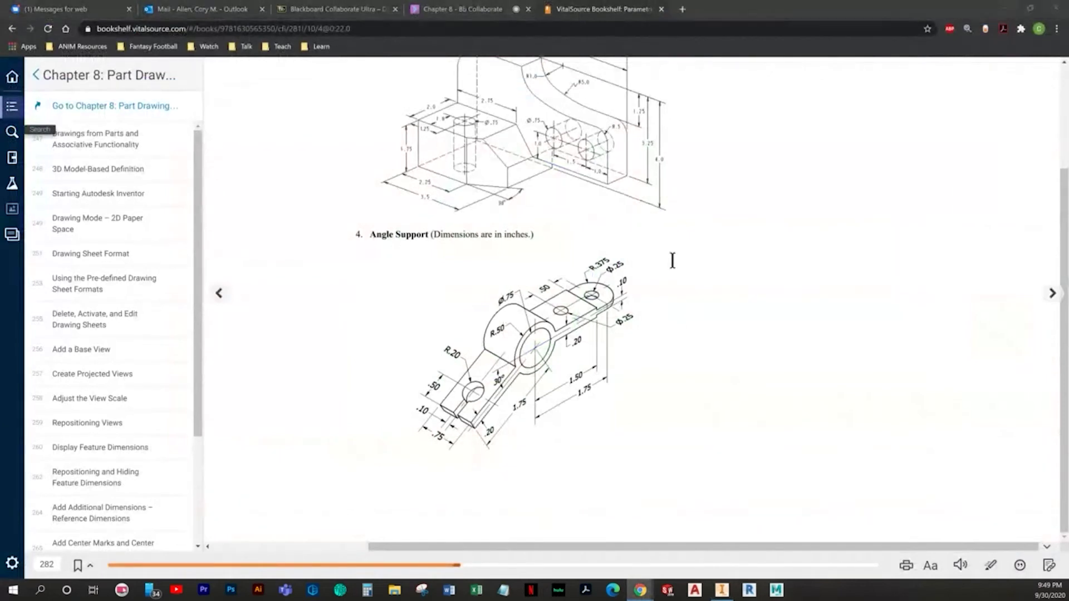
pyautogui.hotkey('alt', 'Tab')
pyautogui.press('d')
pyautogui.scroll(-3, 592, 329)
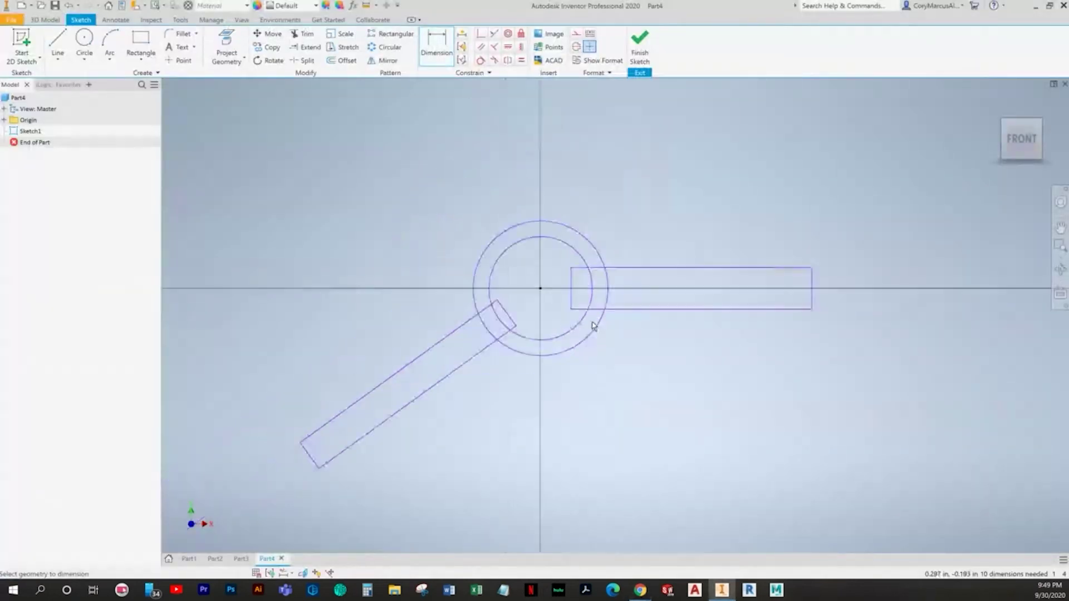
pyautogui.click(529, 314)
pyautogui.click(734, 297)
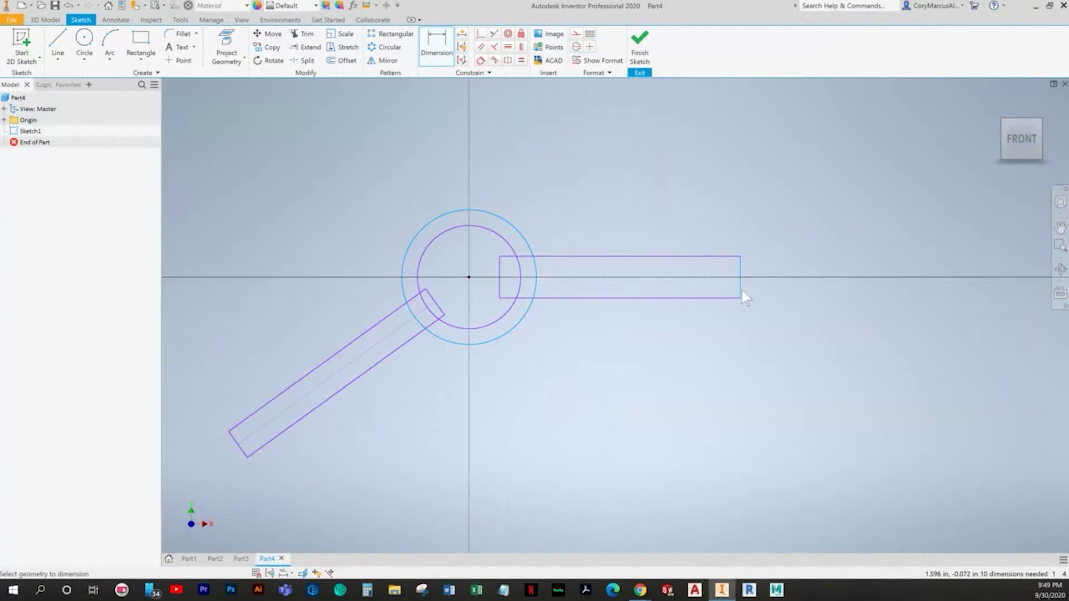
pyautogui.click(669, 391)
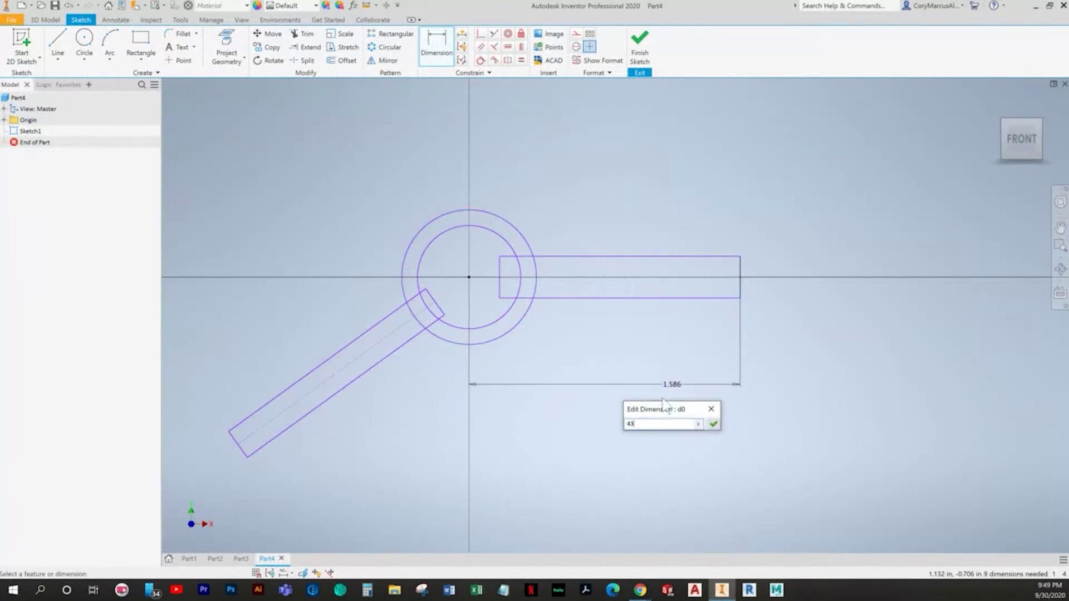
pyautogui.press('Escape')
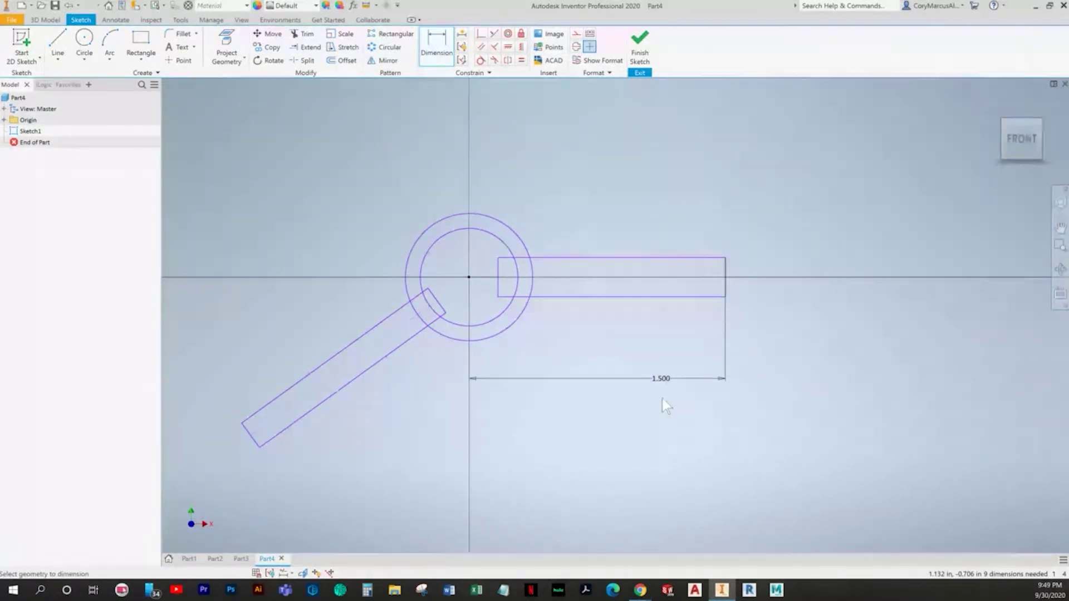
# Step: Check the Angle Support drawing and set the ring's inner circle diameter to 0.75 in
pyautogui.hotkey('alt', 'Tab')
pyautogui.hotkey('alt', 'Tab')
pyautogui.click(508, 193)
pyautogui.write('3')
pyautogui.press('BackSpace')
pyautogui.write('.75')
pyautogui.press('Return')
pyautogui.press('Escape')
# Step: Enlarge the ring's outer circle freehand so that it lies clearly outside the inner circle
pyautogui.scroll(3, 490, 223)
pyautogui.scroll(5, 484, 248)
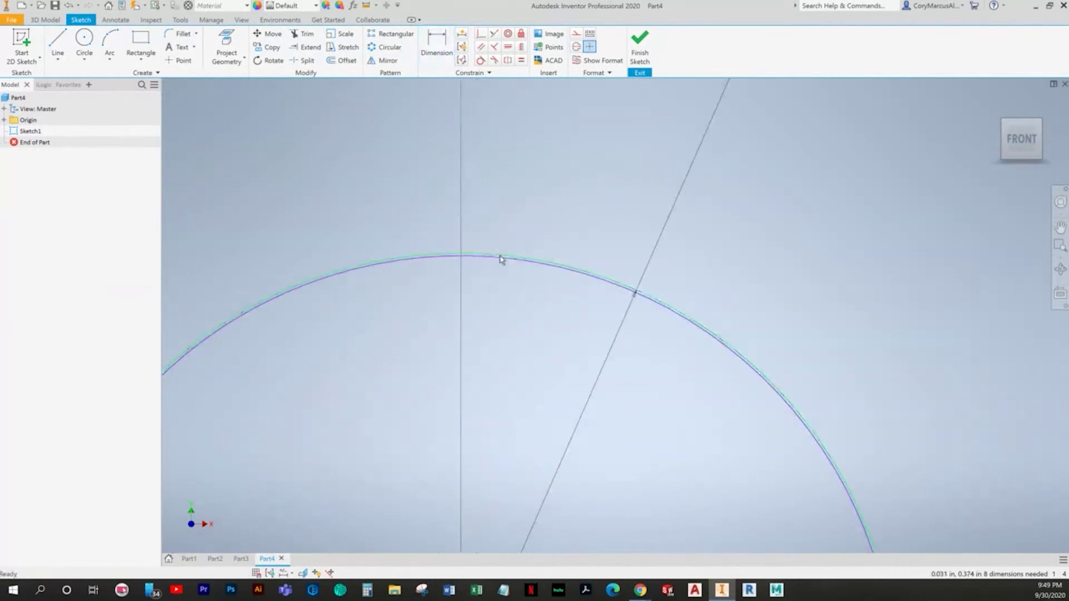
pyautogui.moveTo(504, 258); pyautogui.dragTo(508, 212)
pyautogui.scroll(-4, 489, 282)
pyautogui.scroll(-3, 551, 313)
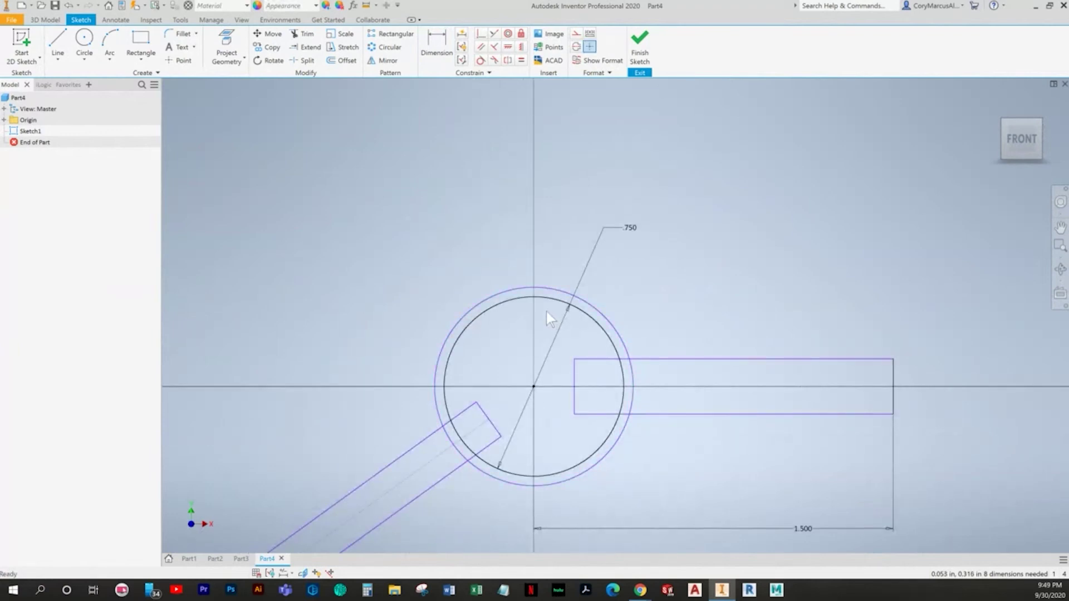
# Step: Dimension the ring's outer circle by radius and set it to 0.5 in
pyautogui.press('d')
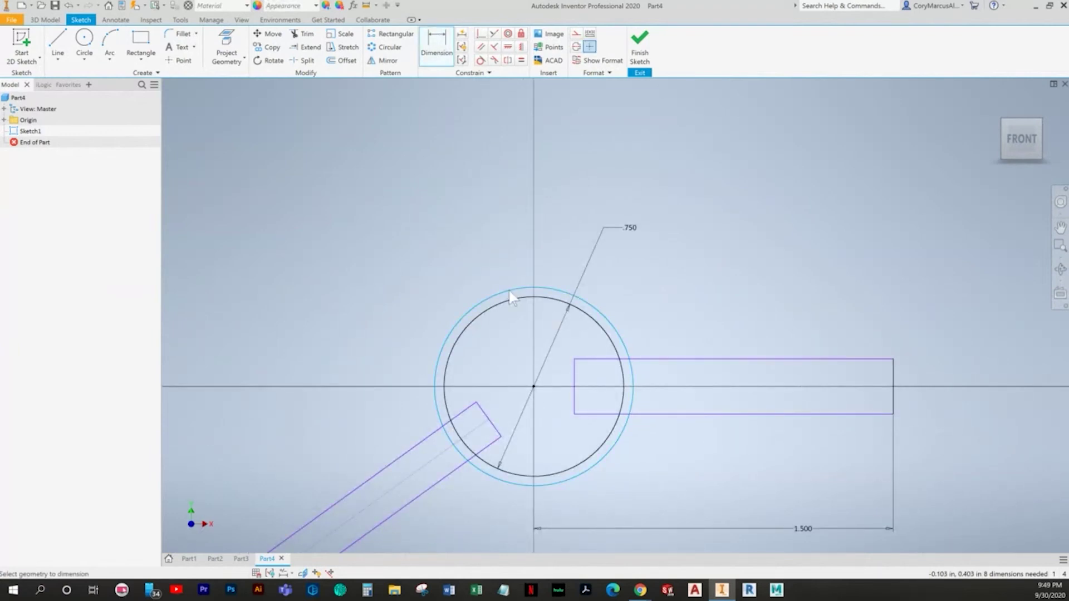
pyautogui.rightClick(461, 268)
pyautogui.moveTo(470, 296)
pyautogui.click(514, 304)
pyautogui.click(472, 281)
pyautogui.hotkey('alt', 'Tab')
pyautogui.hotkey('alt', 'Tab')
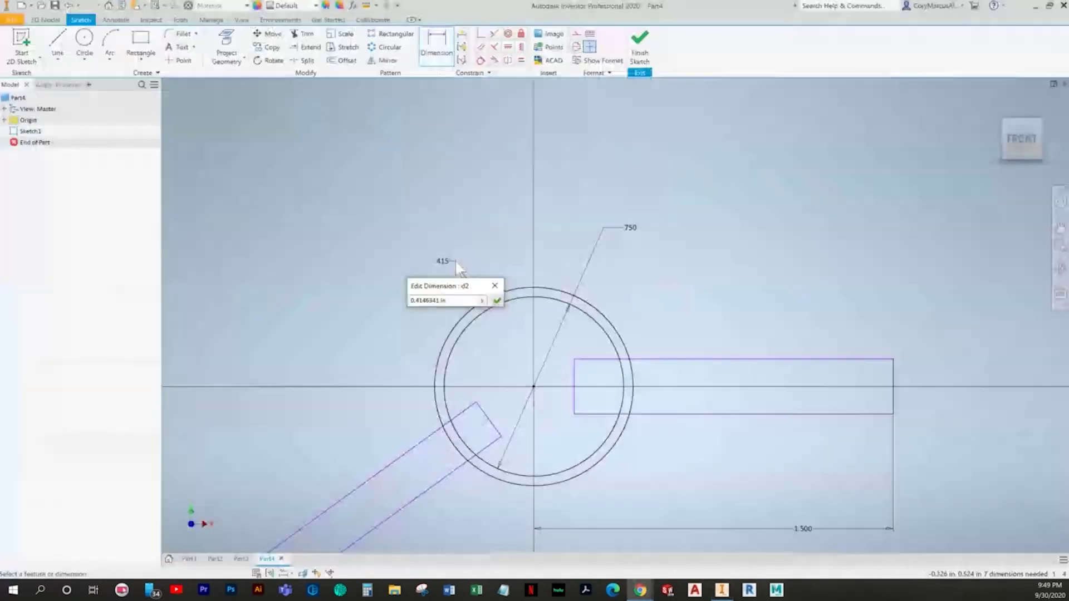
pyautogui.write('.5')
pyautogui.press('Return')
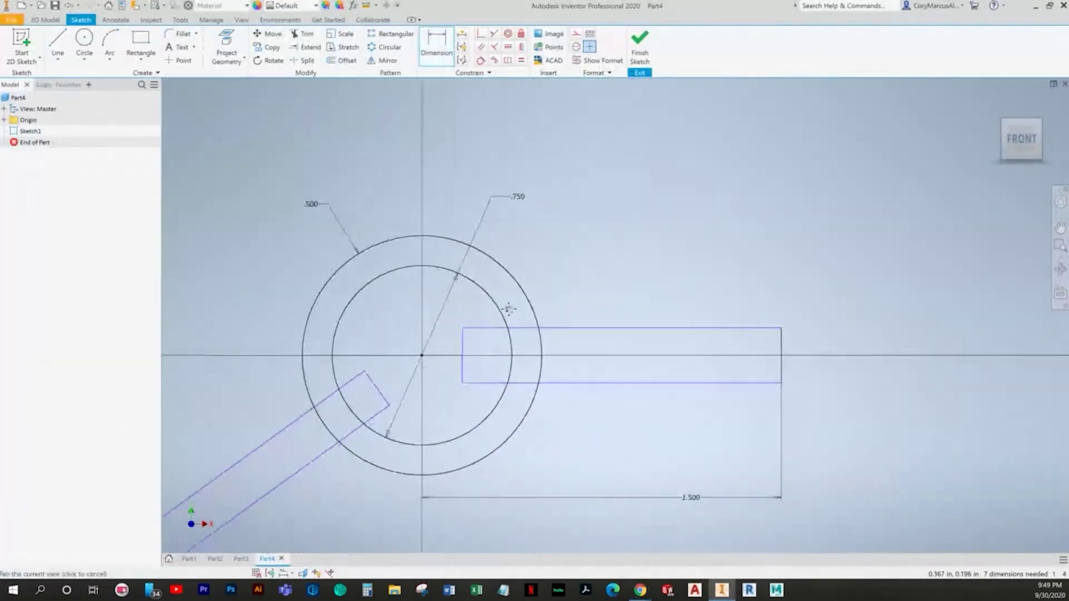
# Step: Check the drawing and set the horizontal arm's thickness to 0.2 in at its outer end
pyautogui.hotkey('alt', 'Tab')
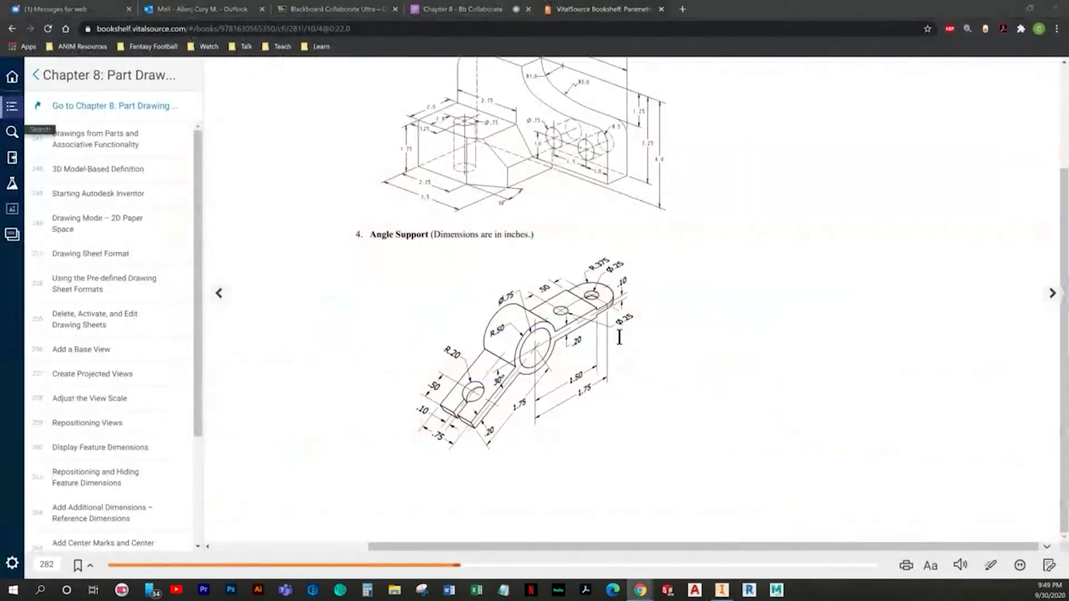
pyautogui.hotkey('alt', 'Tab')
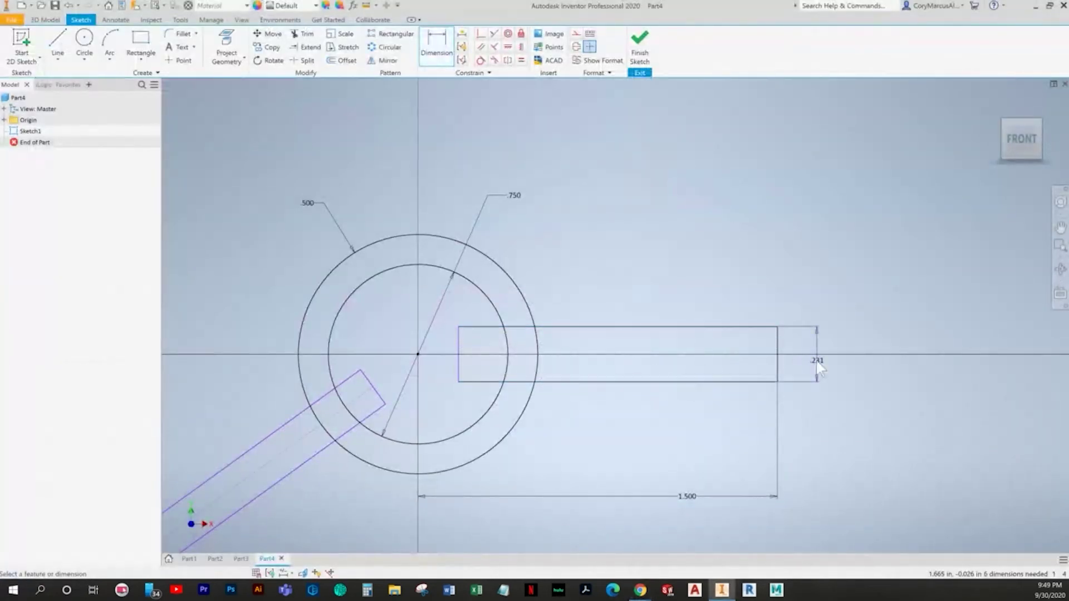
pyautogui.click(817, 365)
pyautogui.write('.2')
pyautogui.press('Return')
# Step: Recheck the drawing and set the angled arm's thickness to 0.2 in at its outer end
pyautogui.moveTo(468, 433); pyautogui.dragTo(661, 381, button='middle')
pyautogui.moveTo(362, 508); pyautogui.dragTo(429, 408, button='middle')
pyautogui.hotkey('alt', 'Tab')
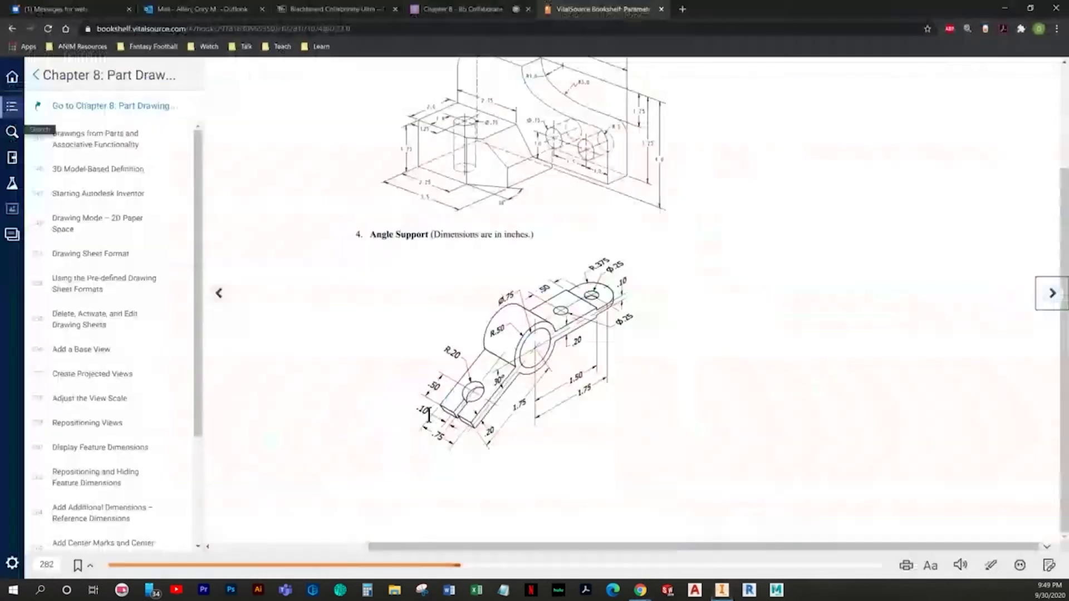
pyautogui.hotkey('alt', 'Tab')
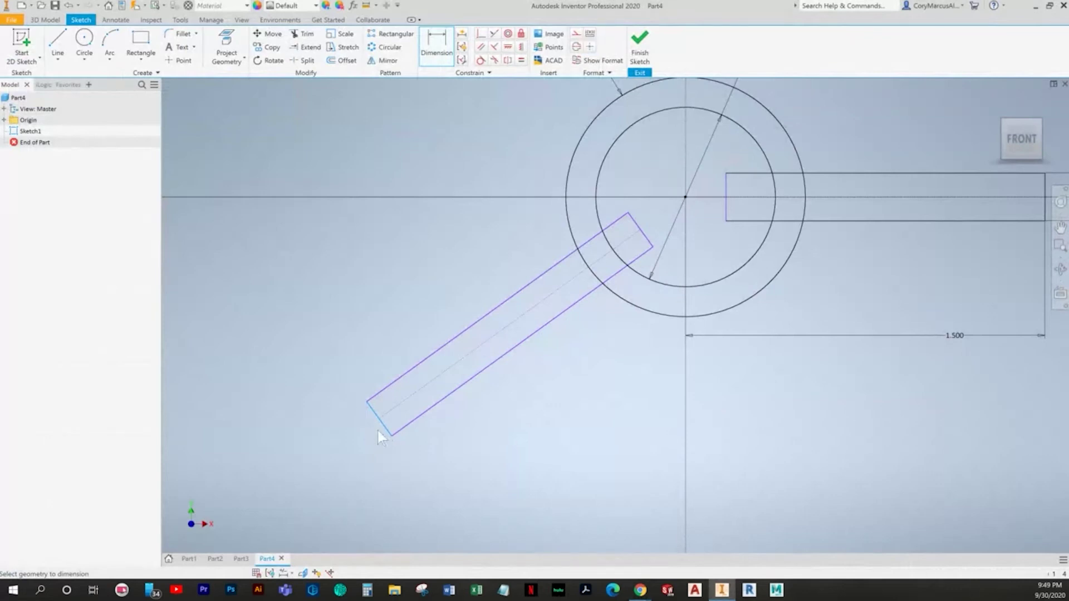
pyautogui.click(361, 444)
pyautogui.write('.2')
pyautogui.press('Return')
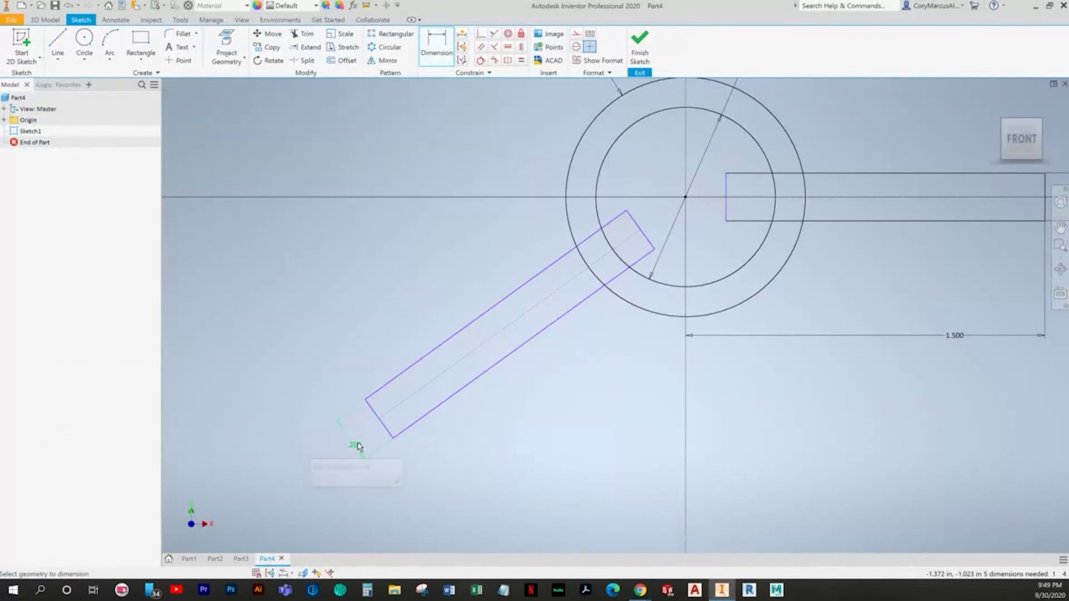
# Step: Trim away the portions of both arms' long edges that lie inside the ring's inner circle
pyautogui.moveTo(431, 423); pyautogui.dragTo(243, 476, button='middle')
pyautogui.hotkey('alt', 'Tab')
pyautogui.hotkey('alt', 'Tab')
pyautogui.click(303, 35)
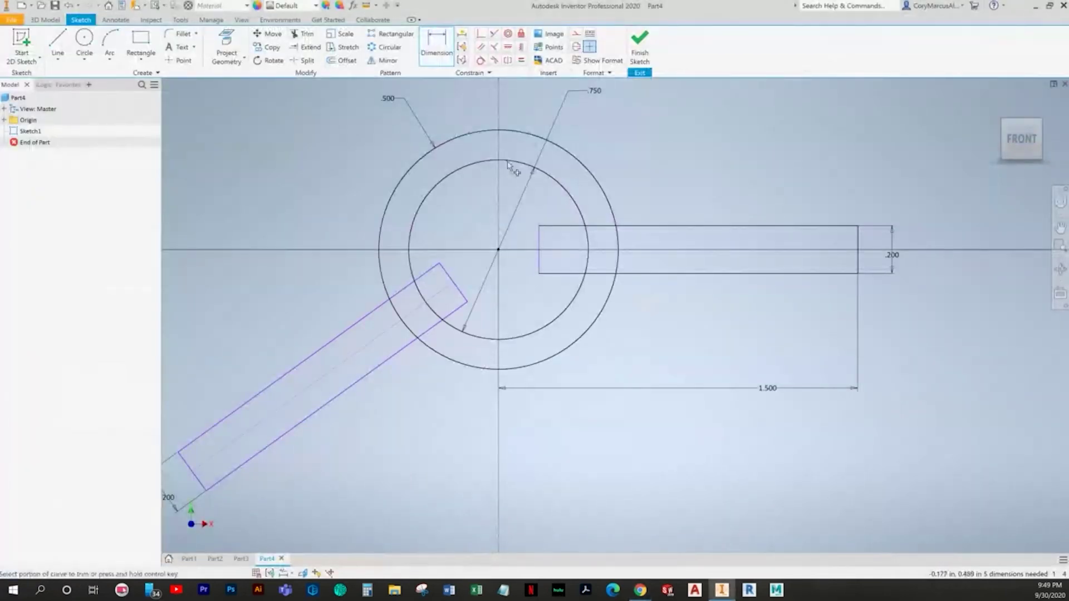
pyautogui.scroll(3, 515, 170)
pyautogui.moveTo(568, 227); pyautogui.dragTo(575, 394)
pyautogui.moveTo(409, 442)
pyautogui.mouseDown()
pyautogui.moveTo(336, 368)
pyautogui.moveTo(346, 346)
pyautogui.mouseUp()
# Step: Trim the horizontal arm's edges and the arc between them at the outer circle, and its construction line back to the inner circle
pyautogui.hotkey('alt', 'Tab')
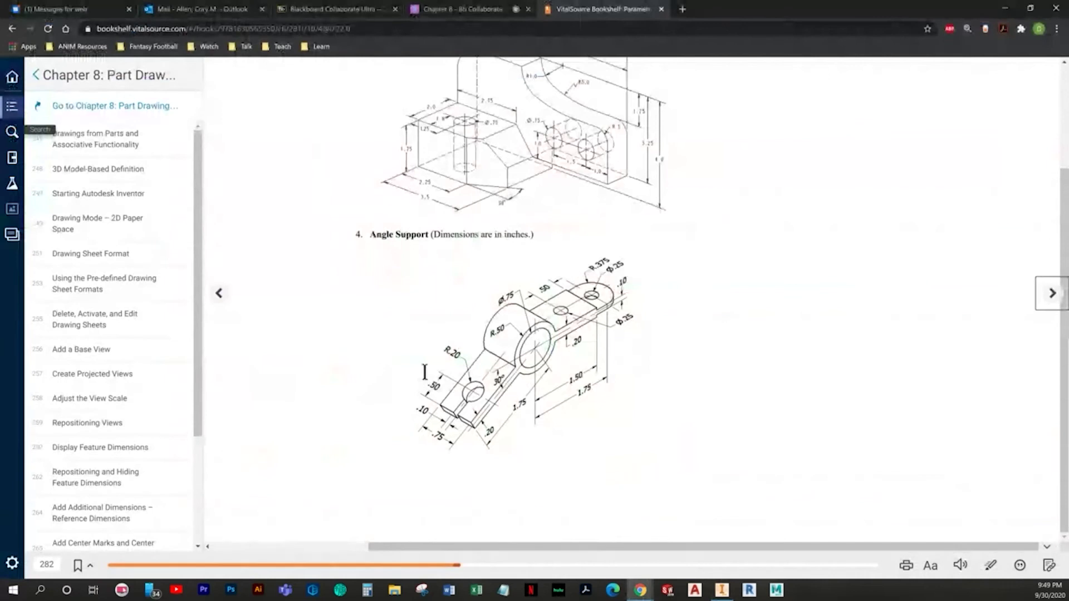
pyautogui.hotkey('alt', 'Tab')
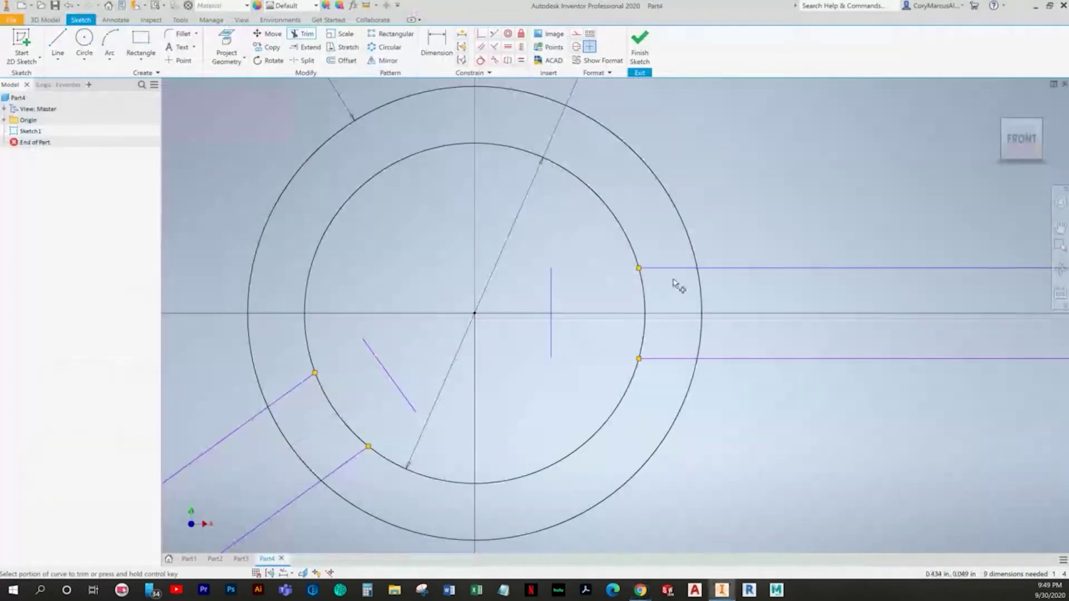
pyautogui.moveTo(704, 288)
pyautogui.mouseDown()
pyautogui.moveTo(707, 305)
pyautogui.moveTo(663, 370)
pyautogui.mouseUp()
pyautogui.moveTo(400, 432); pyautogui.dragTo(471, 334, button='middle')
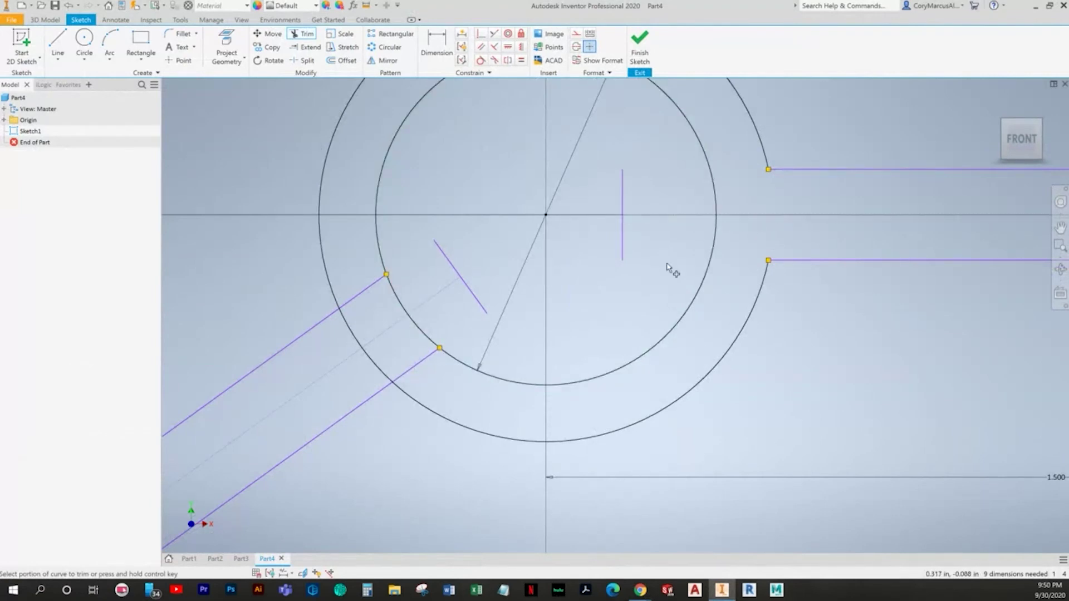
pyautogui.moveTo(449, 341); pyautogui.dragTo(477, 310, button='middle')
pyautogui.moveTo(693, 190); pyautogui.dragTo(694, 217)
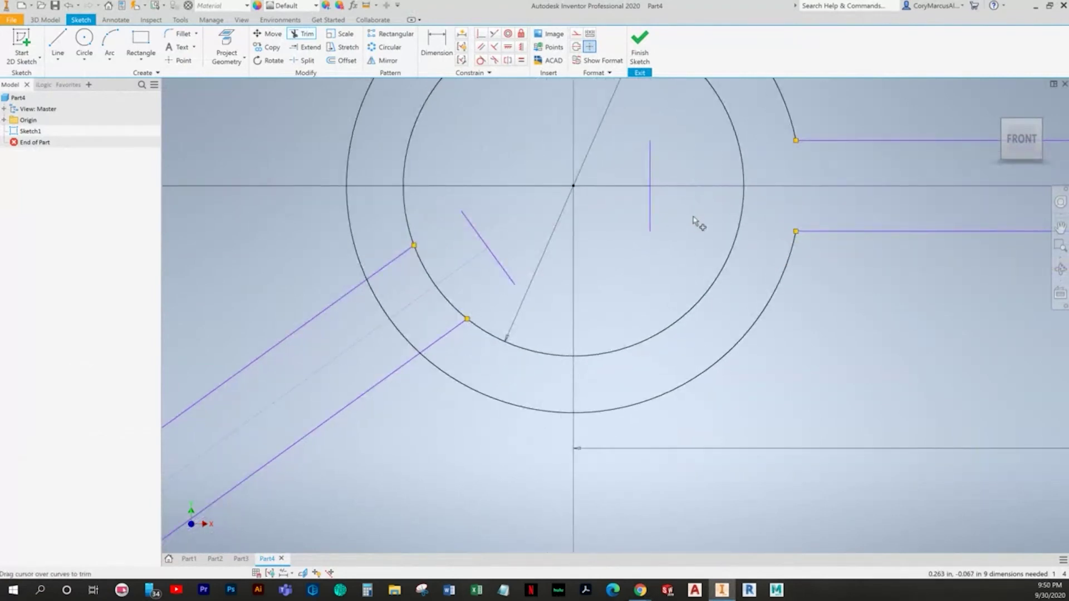
pyautogui.moveTo(697, 209); pyautogui.dragTo(541, 276, button='middle')
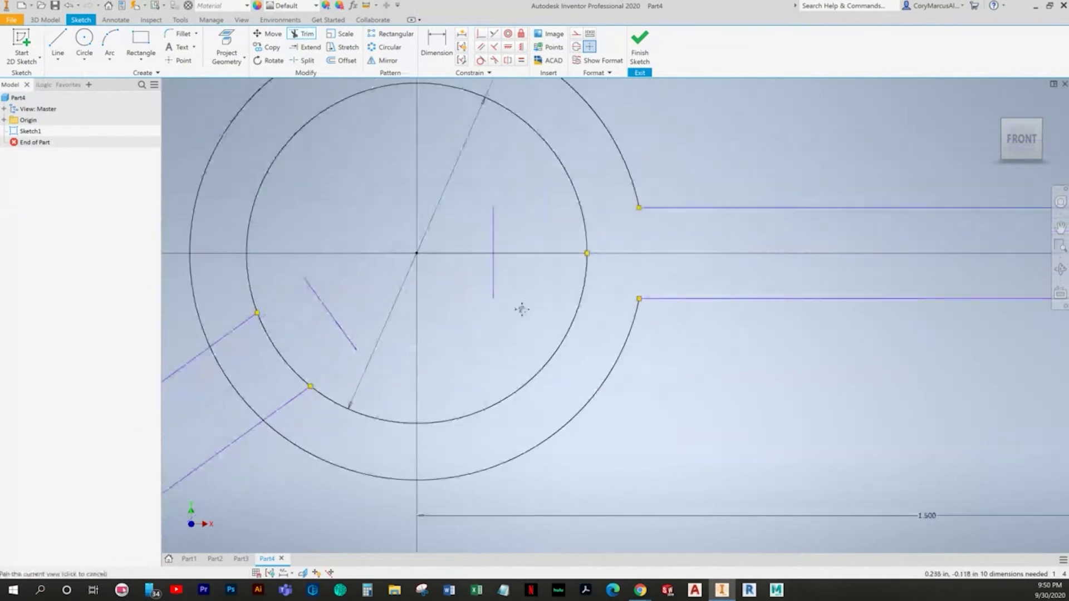
pyautogui.moveTo(354, 302); pyautogui.dragTo(366, 300, button='middle')
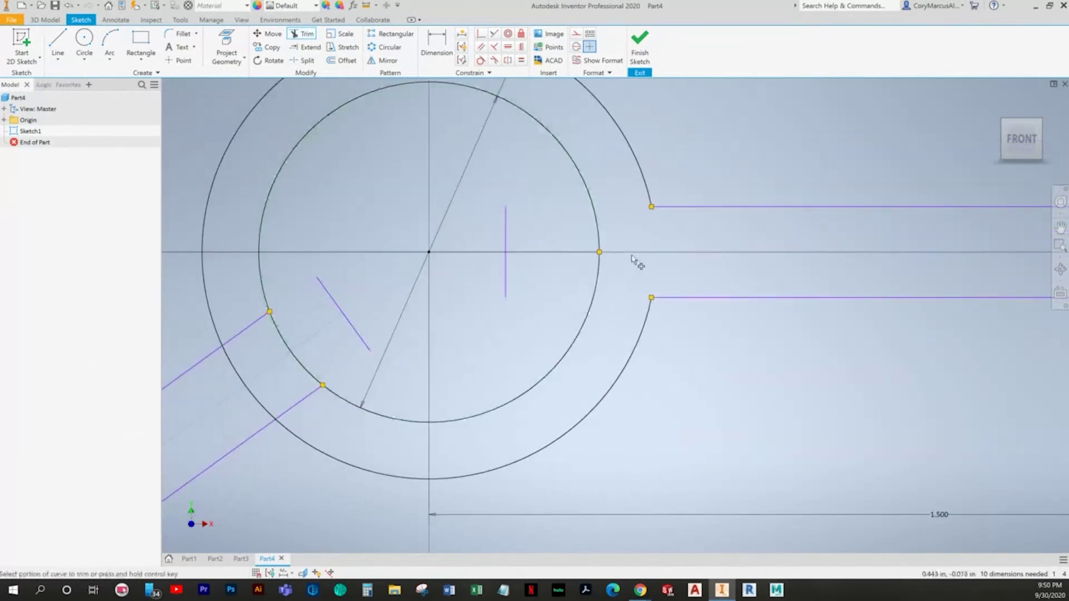
# Step: Trim the angled arm's long edges back to the outer circle and remove the outer-circle arc between them
pyautogui.moveTo(396, 342); pyautogui.dragTo(507, 278, button='middle')
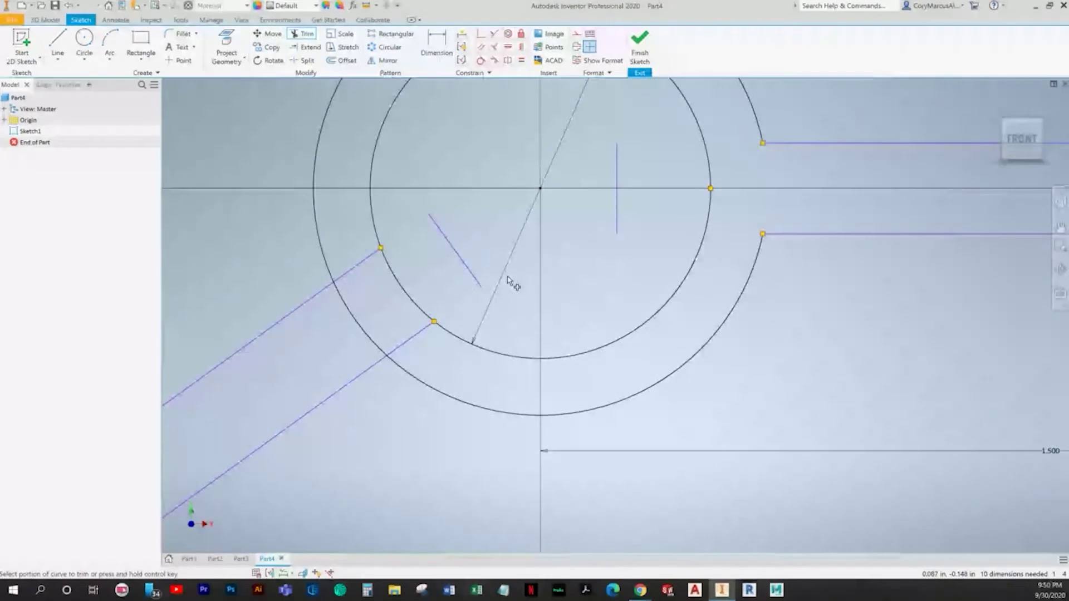
pyautogui.moveTo(359, 258); pyautogui.dragTo(338, 303)
pyautogui.moveTo(389, 326)
pyautogui.mouseDown()
pyautogui.moveTo(358, 362)
pyautogui.moveTo(415, 345)
pyautogui.mouseUp()
# Step: Delete the two leftover short end lines of the arms inside the ring
pyautogui.press('Escape')
pyautogui.press('Delete')
pyautogui.click(617, 223)
pyautogui.press('Delete')
# Step: Check the drawing and dimension the angled arm's outer end at 1.75 in from the ring's center
pyautogui.scroll(-3, 621, 225)
pyautogui.moveTo(621, 225); pyautogui.dragTo(602, 286, button='middle')
pyautogui.scroll(-2, 602, 286)
pyautogui.hotkey('alt', 'Tab')
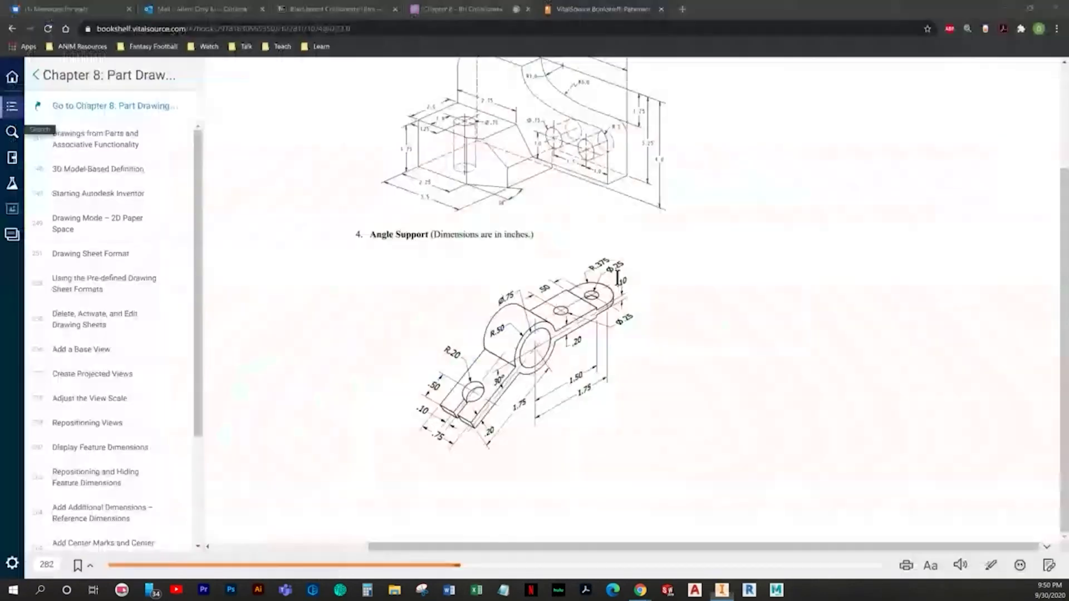
pyautogui.hotkey('alt', 'Tab')
pyautogui.press('d')
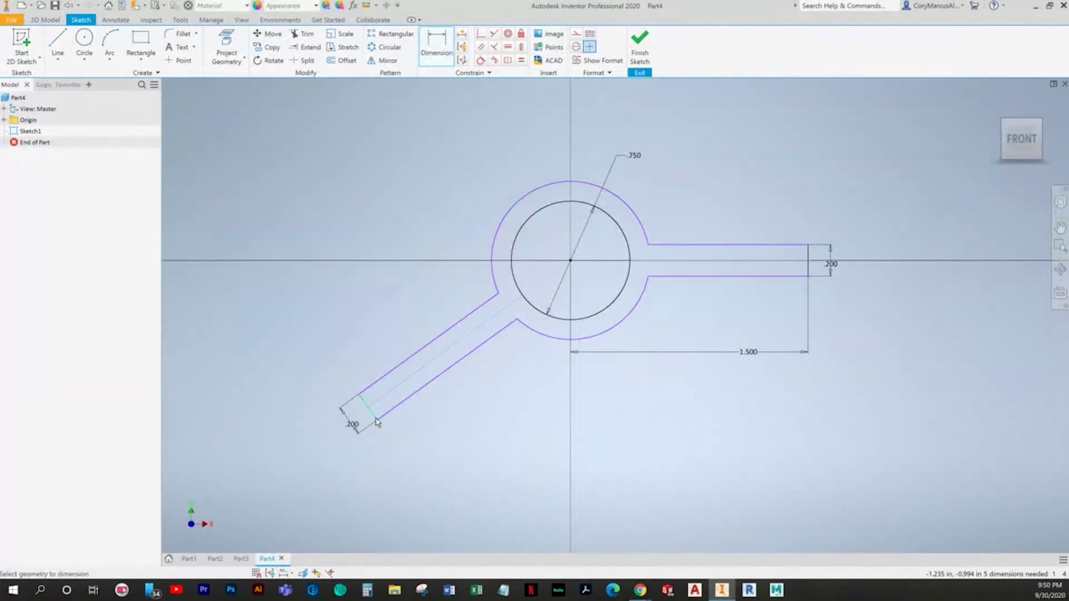
pyautogui.click(377, 421)
pyautogui.click(570, 262)
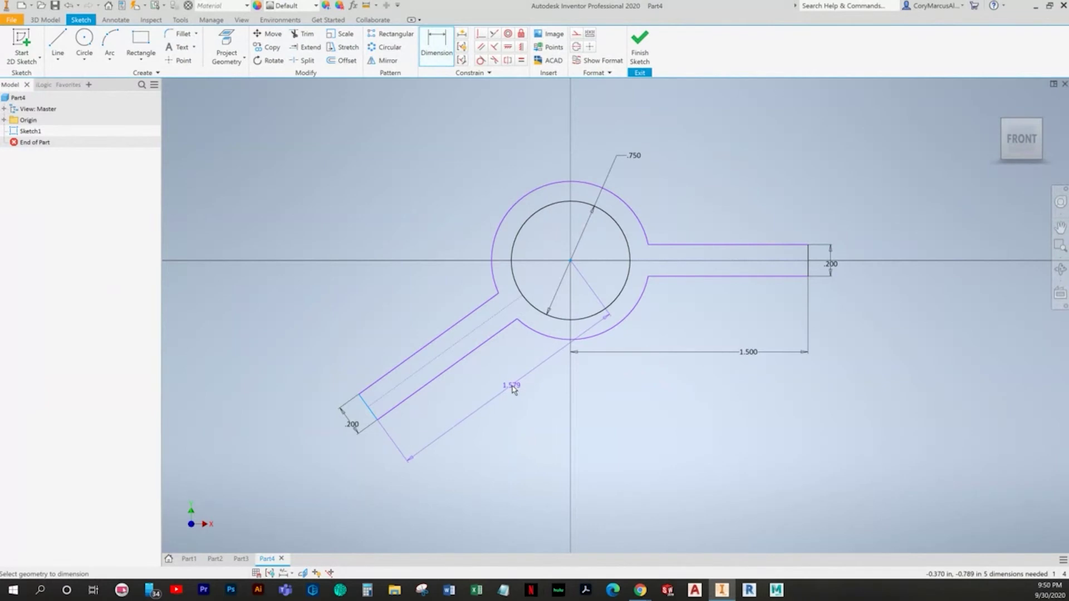
pyautogui.click(512, 389)
pyautogui.write('1.75')
pyautogui.press('Return')
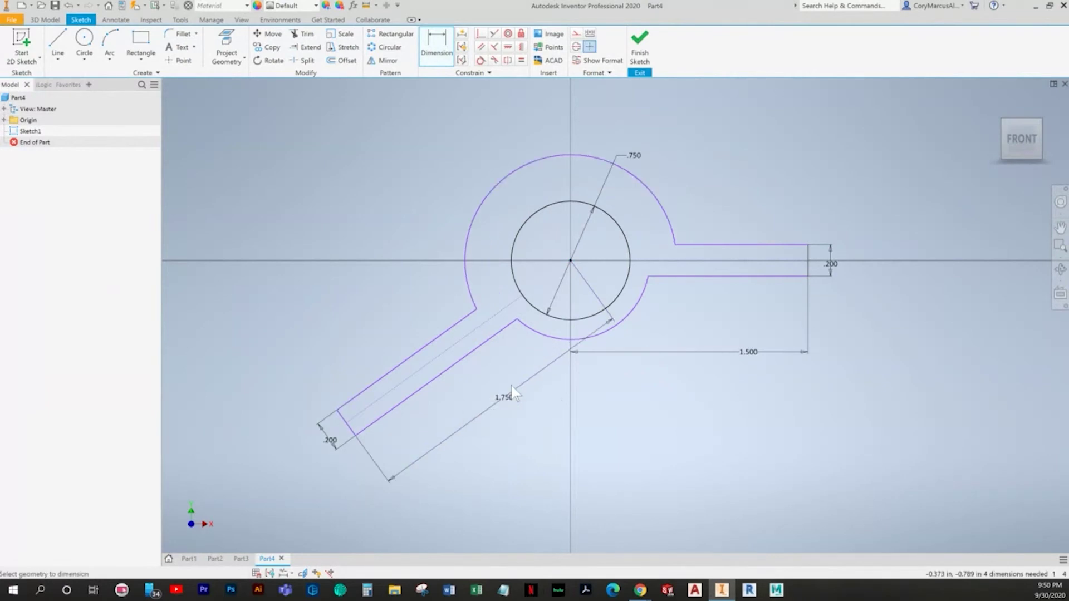
# Step: Constrain the ring's upper and lower outer arcs to be equal in radius
pyautogui.moveTo(552, 357)
pyautogui.mouseDown(button='middle')
pyautogui.moveTo(504, 377)
pyautogui.moveTo(440, 430)
pyautogui.mouseUp(button='middle')
pyautogui.press('Escape')
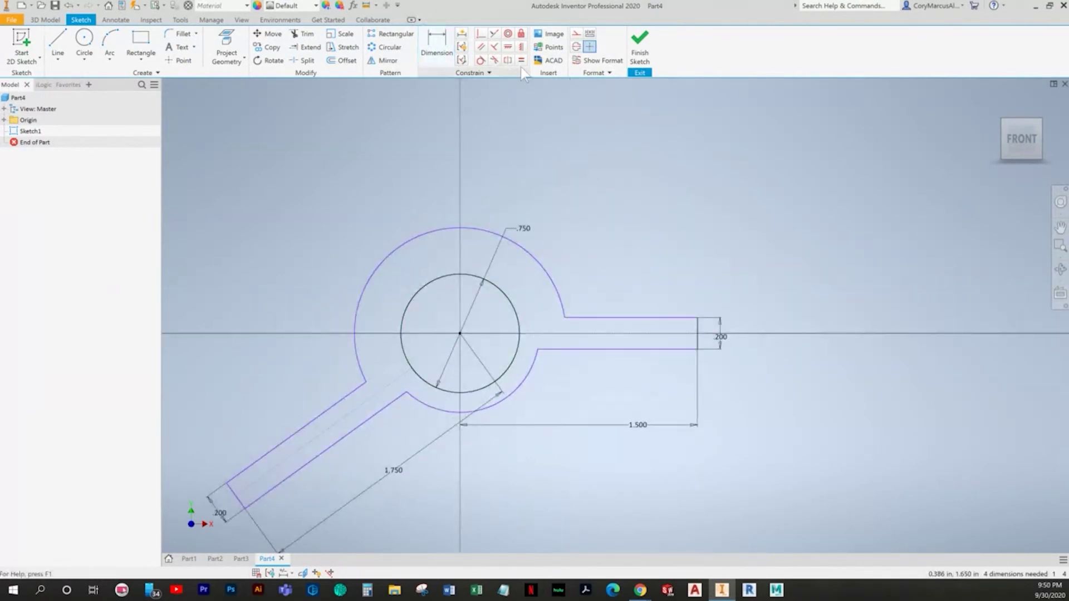
pyautogui.click(520, 64)
pyautogui.click(512, 242)
pyautogui.click(536, 354)
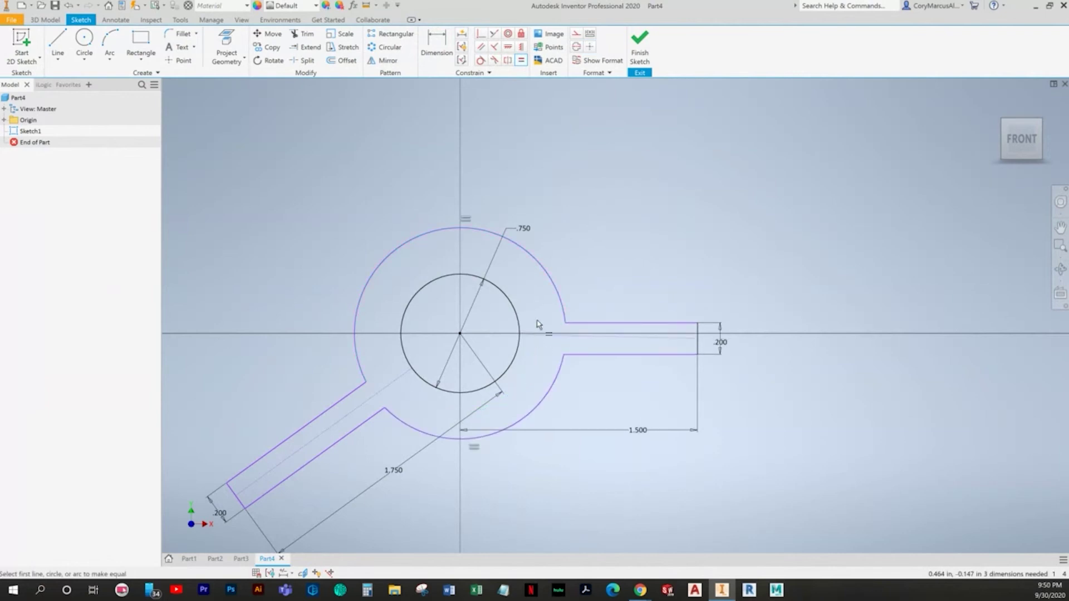
# Step: Dimension the ring's upper outer arc with a 0.5 in radius and recheck the Angle Support drawing
pyautogui.click(437, 46)
pyautogui.click(408, 242)
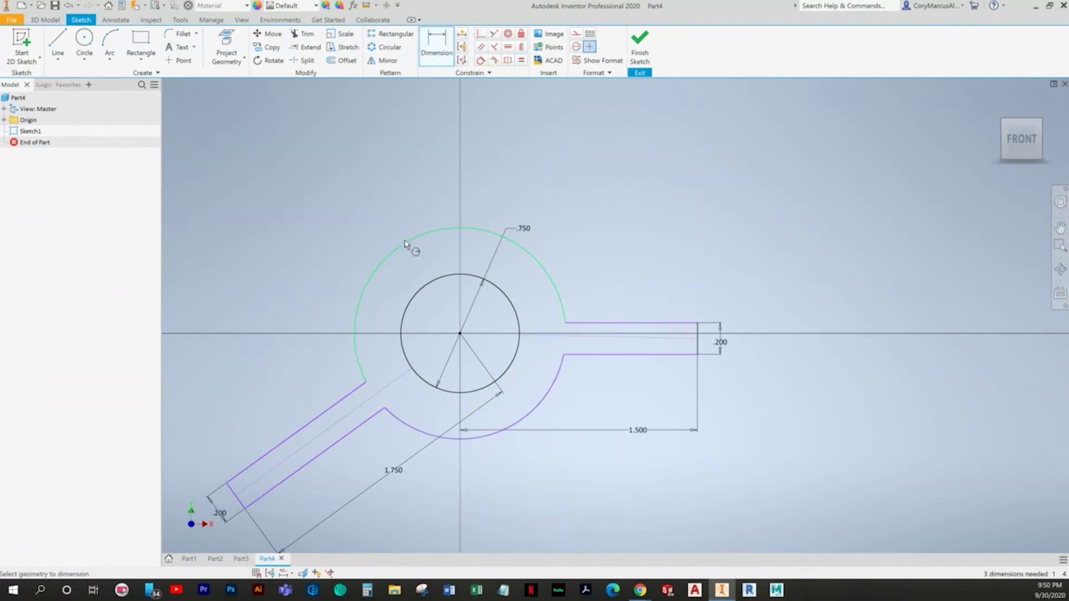
pyautogui.click(383, 217)
pyautogui.hotkey('alt', 'Tab')
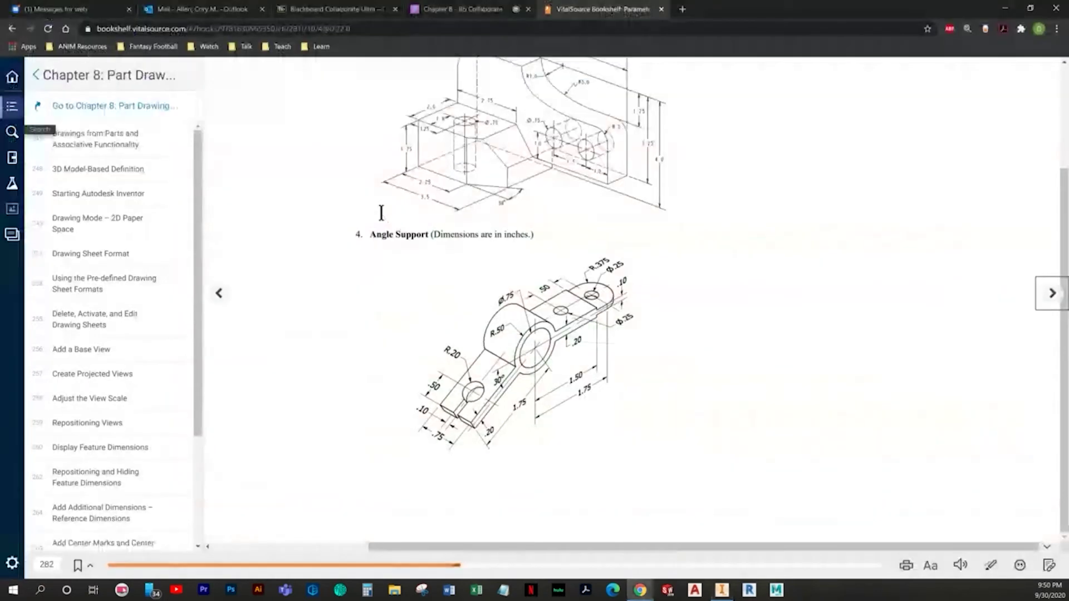
pyautogui.hotkey('alt', 'Tab')
pyautogui.write('.5')
pyautogui.press('Return')
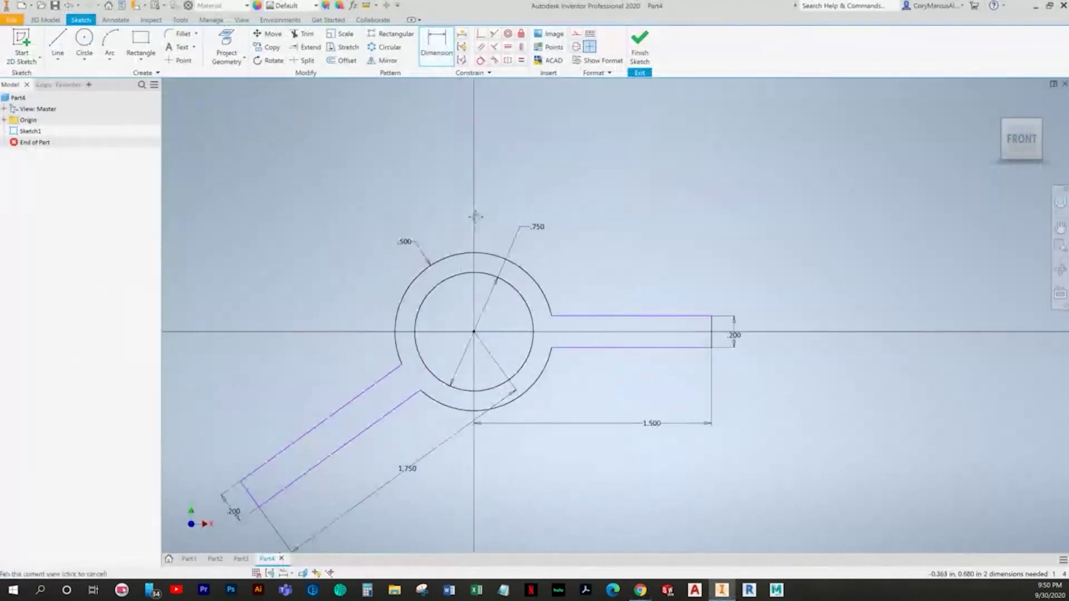
pyautogui.moveTo(587, 396); pyautogui.dragTo(606, 328, button='middle')
pyautogui.hotkey('alt', 'Tab')
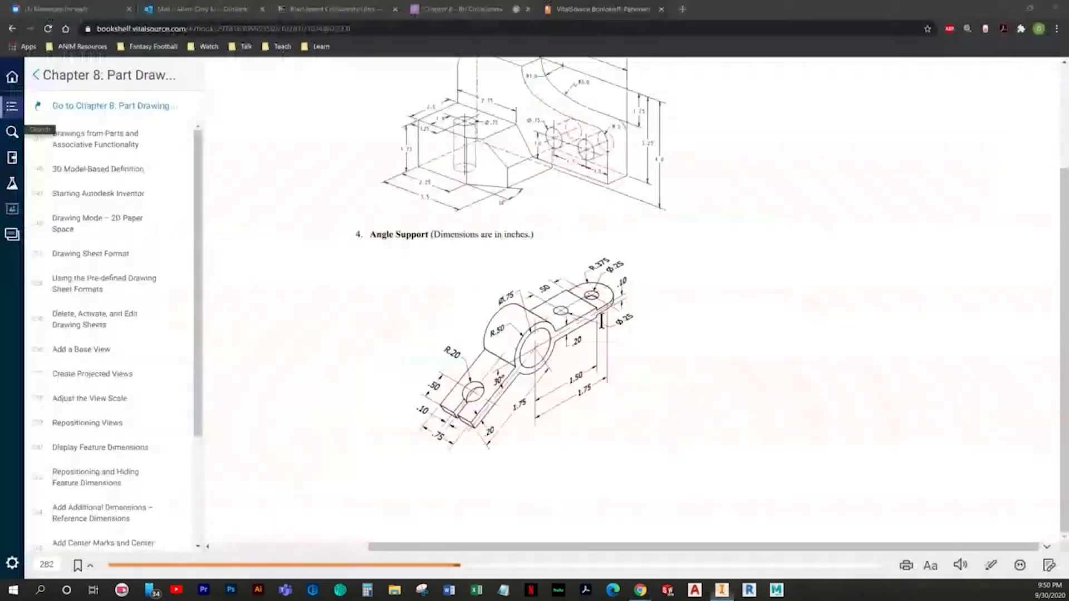
# Step: Dimension the angle between the two arms' centerlines at 30 degrees and recheck the Angle Support drawing
pyautogui.hotkey('alt', 'Tab')
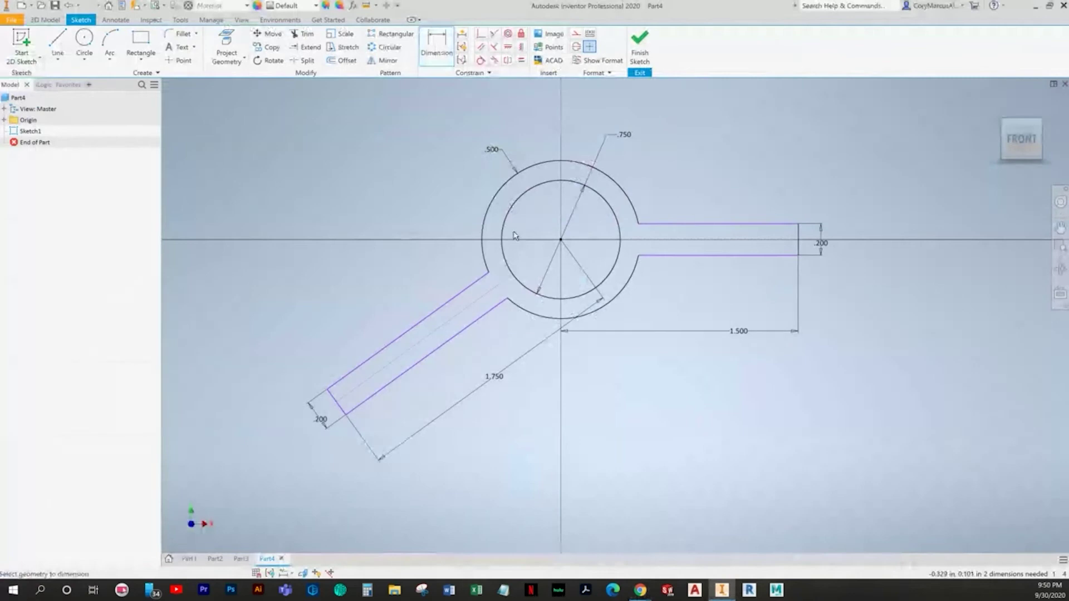
pyautogui.click(661, 240)
pyautogui.click(478, 299)
pyautogui.click(432, 260)
pyautogui.write('30')
pyautogui.press('Return')
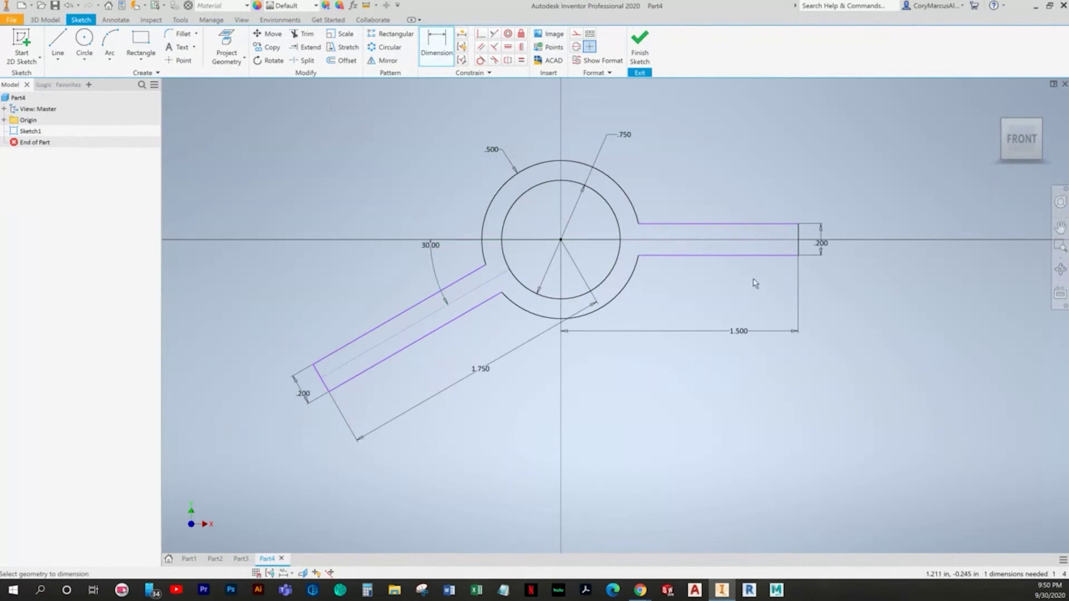
pyautogui.hotkey('alt', 'Tab')
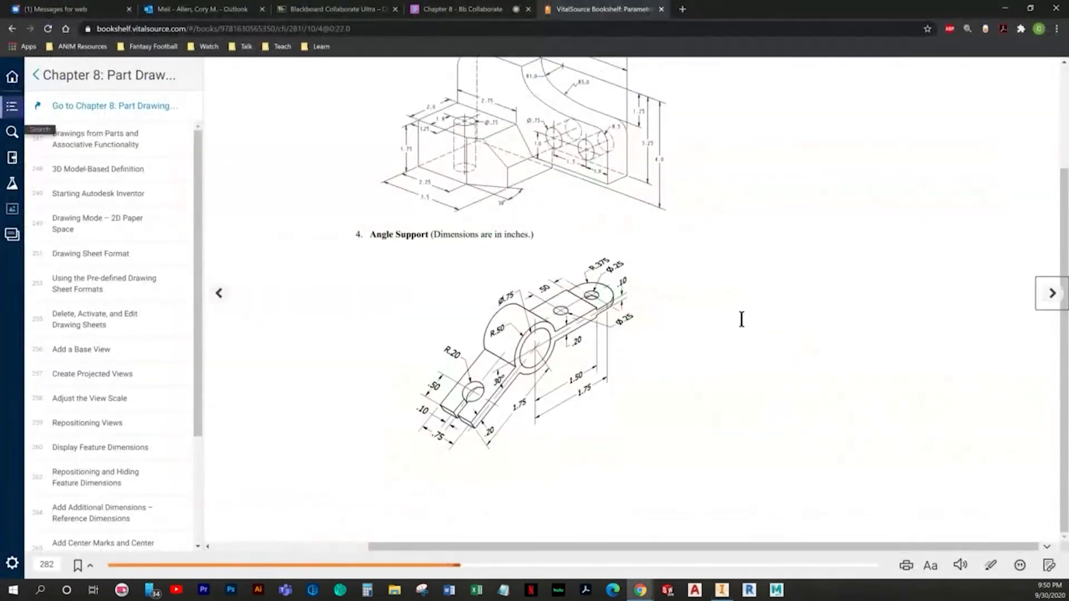
pyautogui.hotkey('alt', 'Tab')
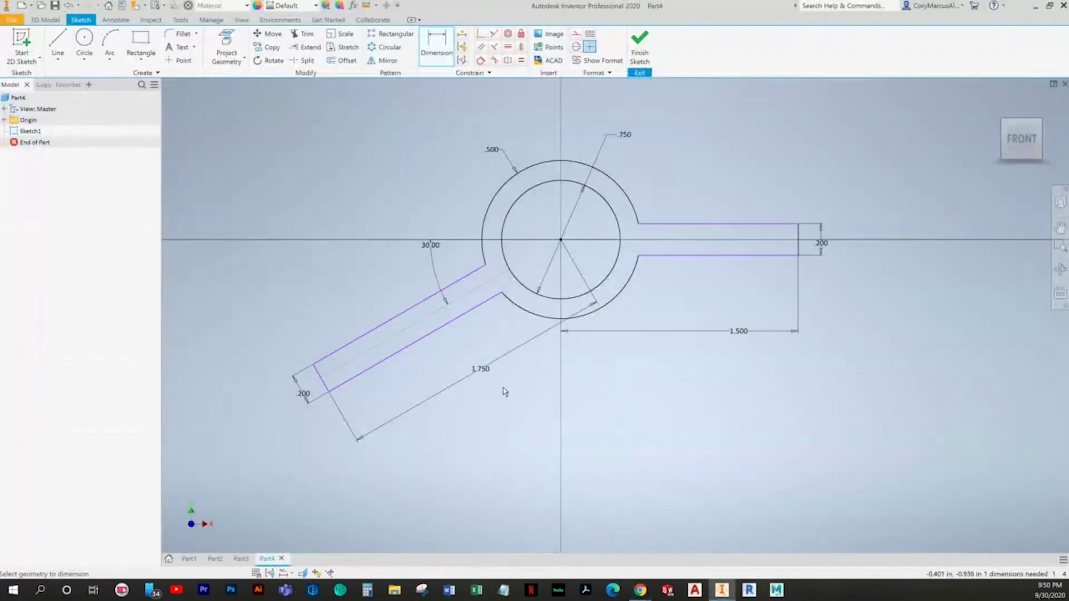
# Step: Test the sketch's remaining freedom by pulling the straight arm's lower line, and constrain that arm's centerline to be horizontal
pyautogui.moveTo(712, 322); pyautogui.dragTo(639, 356, button='middle')
pyautogui.press('Escape')
pyautogui.moveTo(718, 274); pyautogui.dragTo(709, 309)
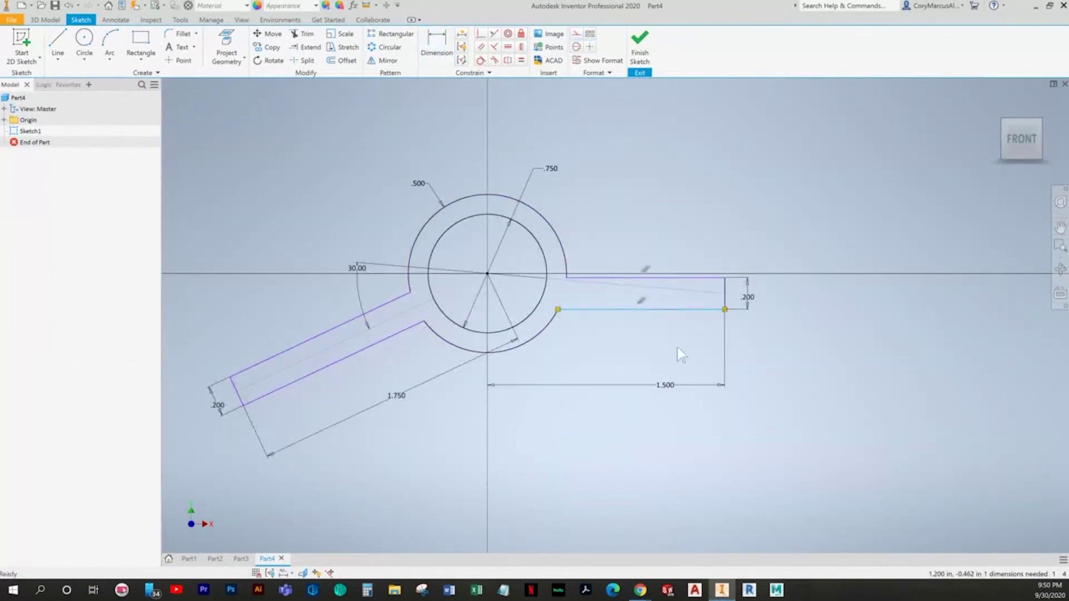
pyautogui.click(508, 46)
pyautogui.click(650, 287)
pyautogui.rightClick(691, 174)
pyautogui.click(646, 173)
pyautogui.moveTo(600, 255); pyautogui.dragTo(603, 255, button='middle')
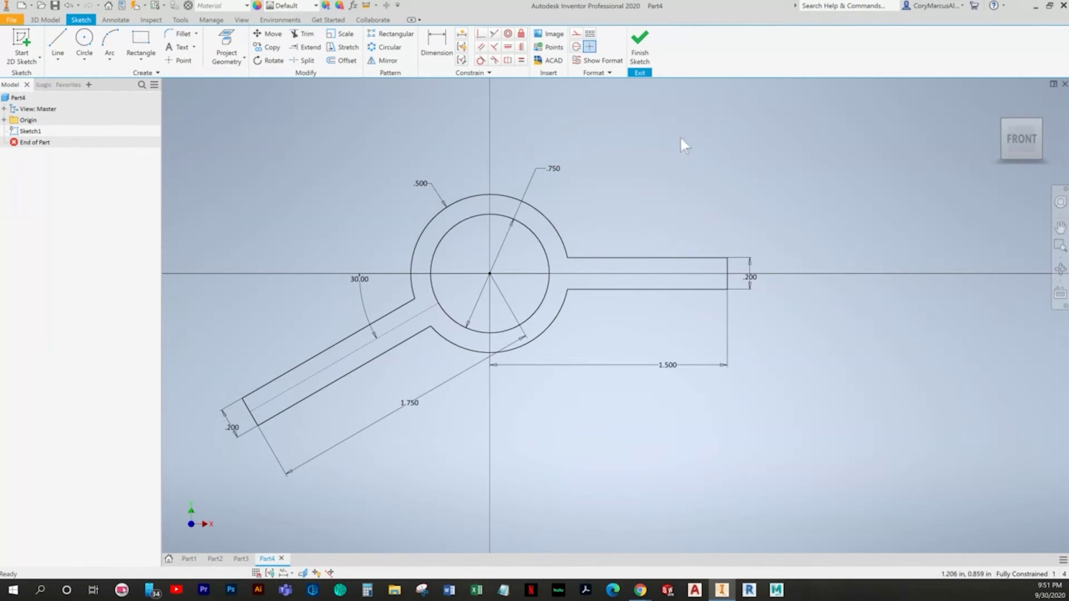
# Step: Extrude the ring-and-arms profile symmetrically by 0.75 in, using the width from the Angle Support drawing
pyautogui.hotkey('alt', 'Tab')
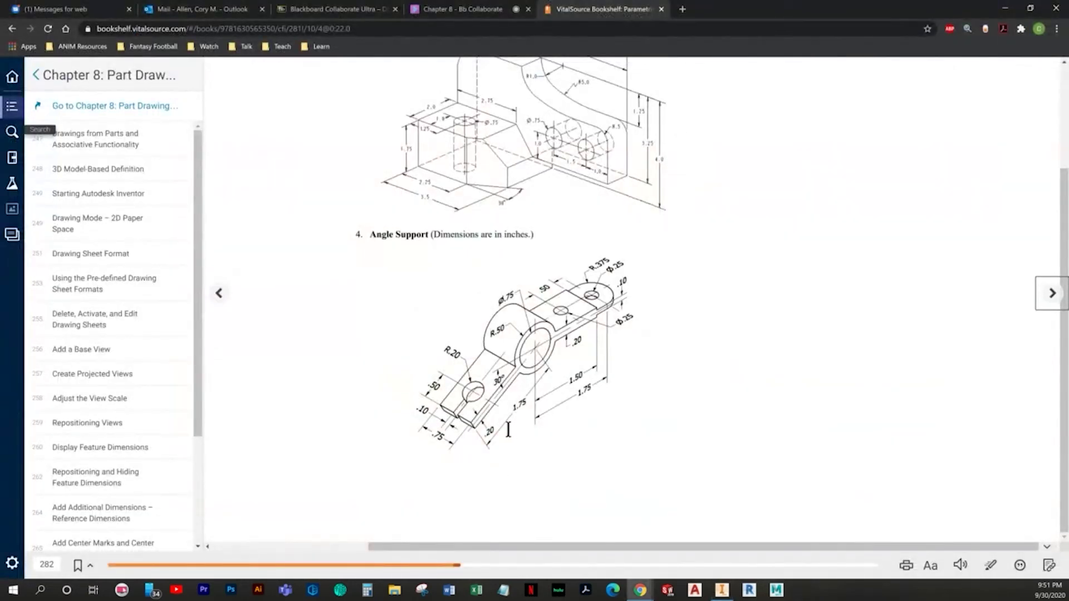
pyautogui.hotkey('alt', 'Tab')
pyautogui.keyDown('shift'); pyautogui.moveTo(675, 244); pyautogui.dragTo(413, 191, button='middle'); pyautogui.keyUp('shift')
pyautogui.press('e')
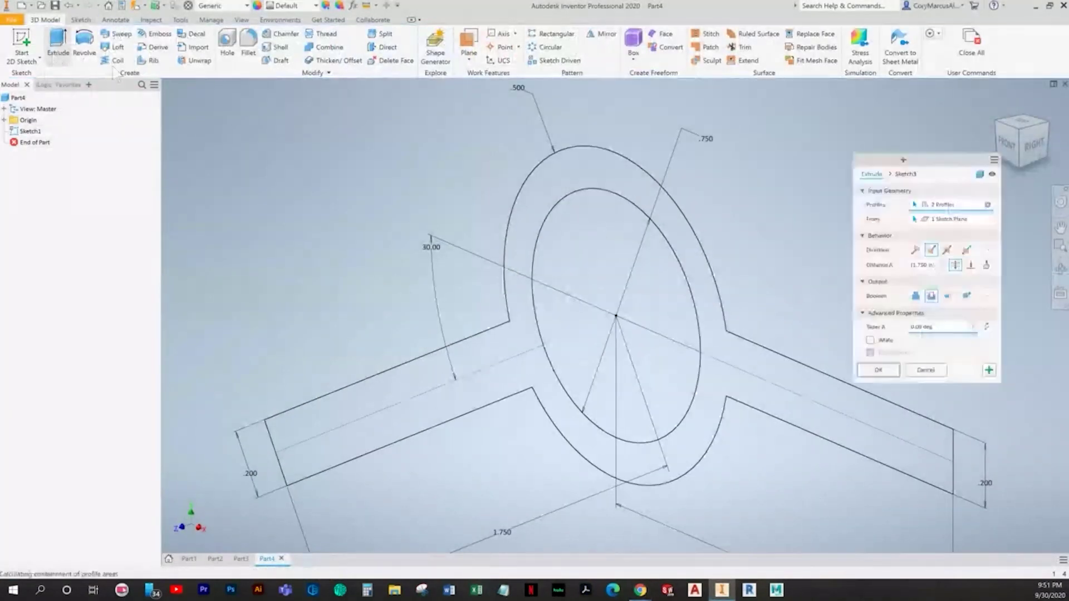
pyautogui.click(708, 268)
pyautogui.click(947, 250)
pyautogui.hotkey('alt', 'Tab')
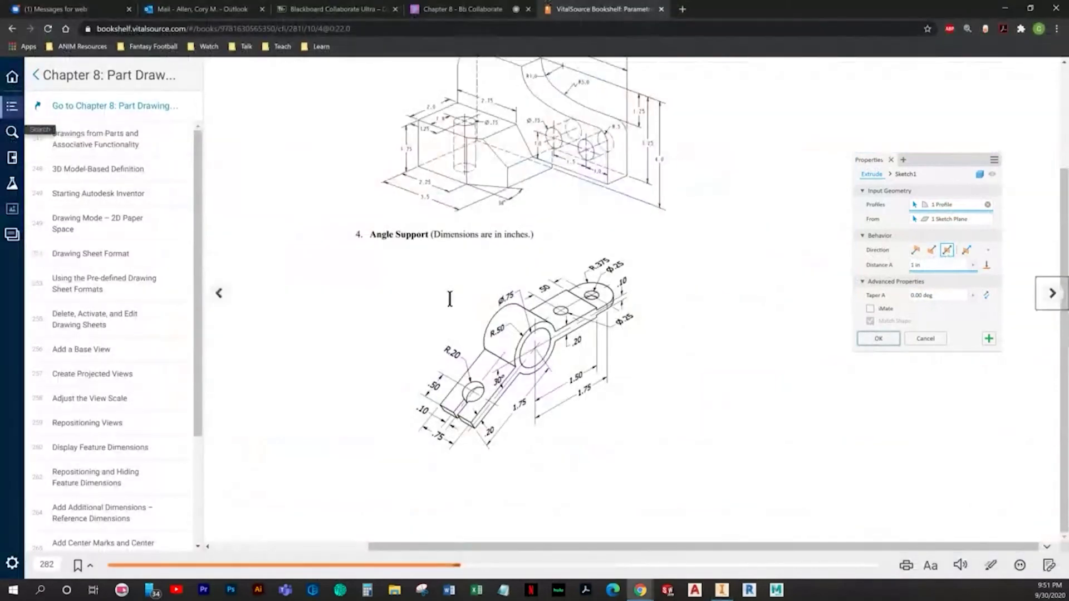
pyautogui.scroll(2, 467, 316)
pyautogui.scroll(-2, 633, 410)
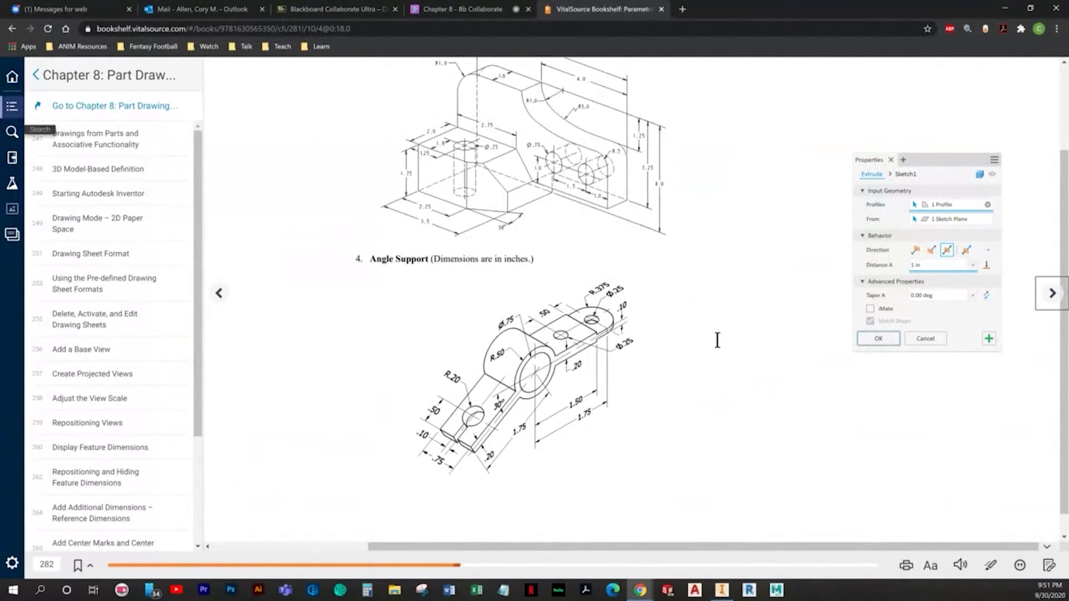
pyautogui.click(925, 265)
pyautogui.write('.75')
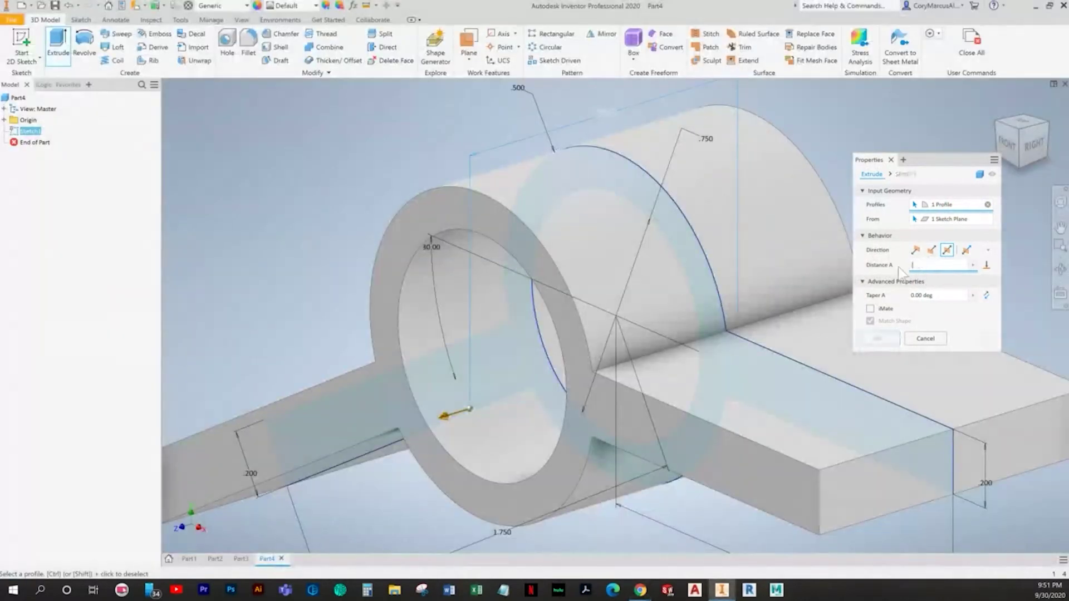
pyautogui.click(886, 339)
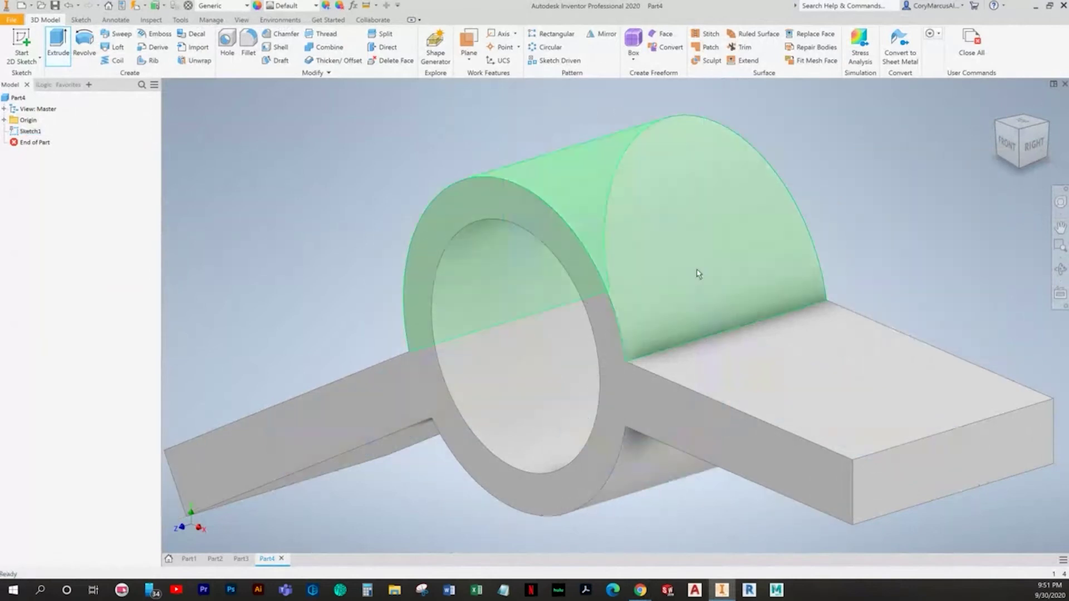
# Step: Compare the part's orientation with the drawing, try redefining the profile sketch on the YZ plane, and undo the change
pyautogui.hotkey('alt', 'Tab')
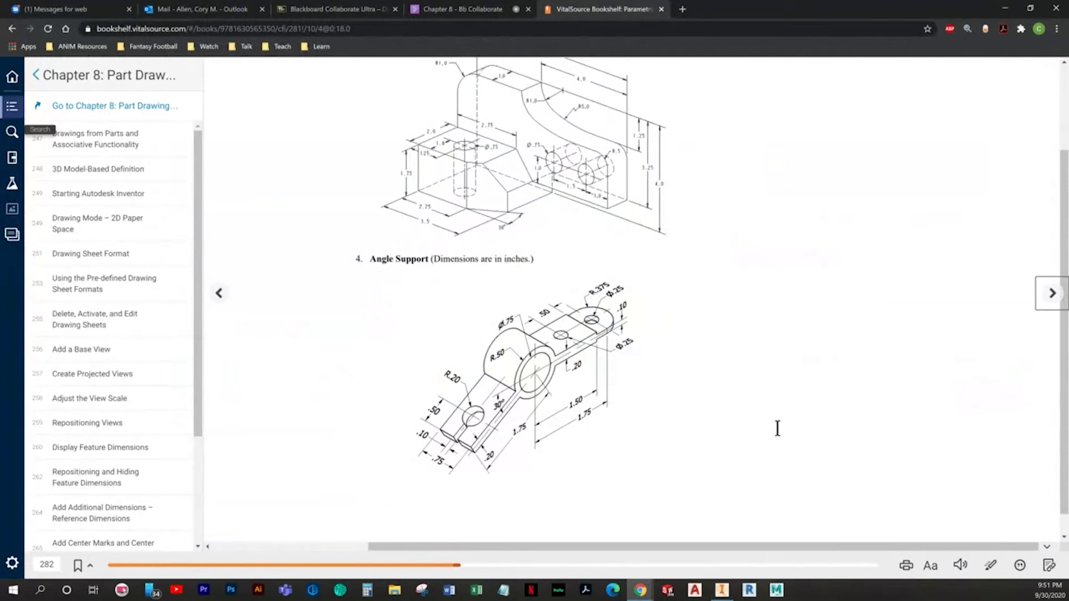
pyautogui.hotkey('alt', 'Tab')
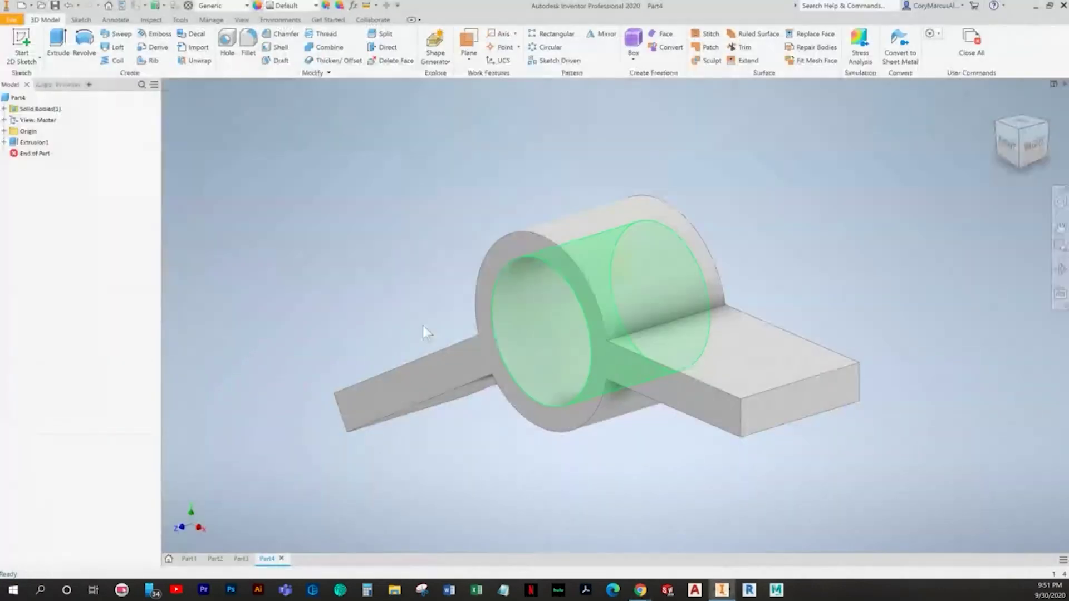
pyautogui.click(3, 142)
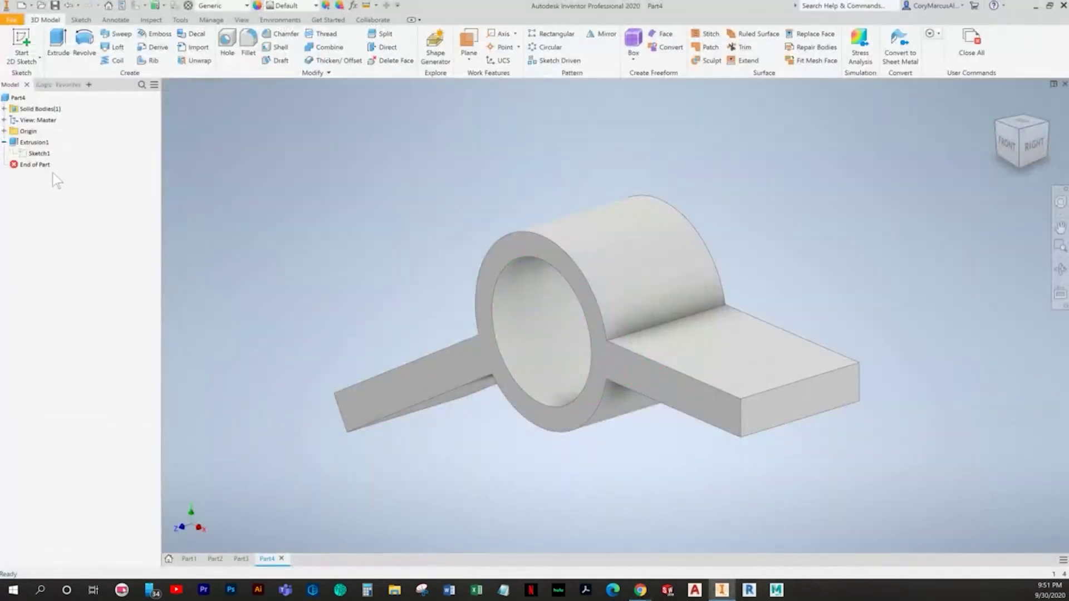
pyautogui.rightClick(38, 155)
pyautogui.click(60, 194)
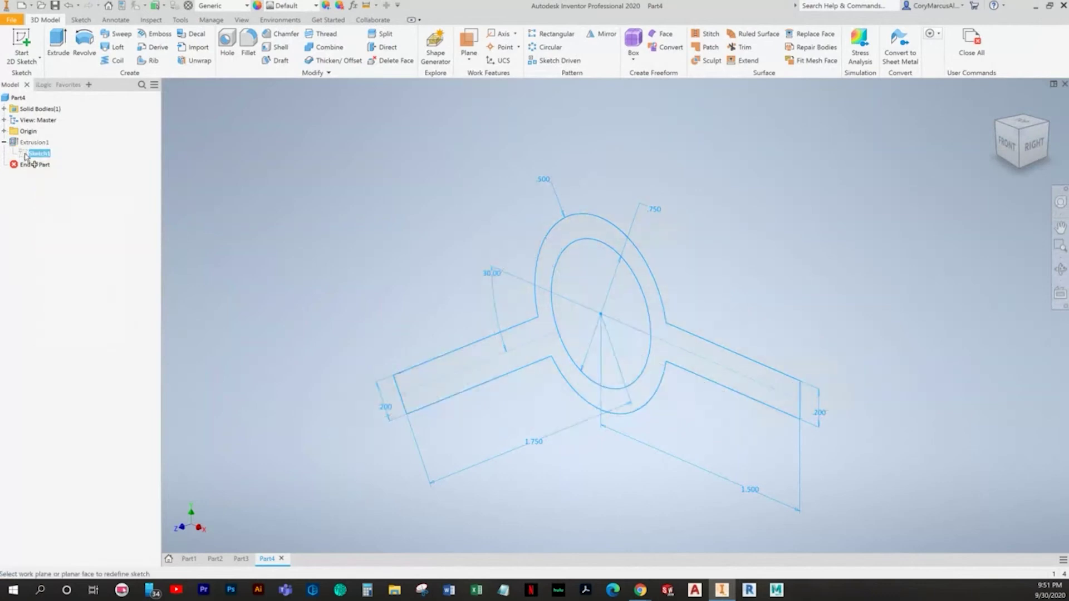
pyautogui.click(4, 131)
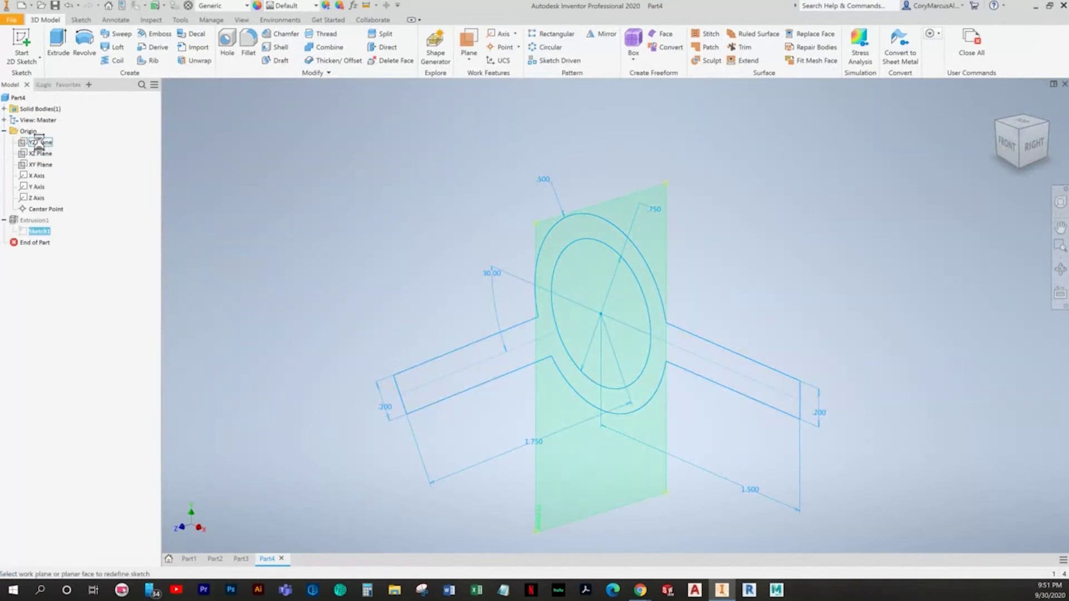
pyautogui.click(39, 143)
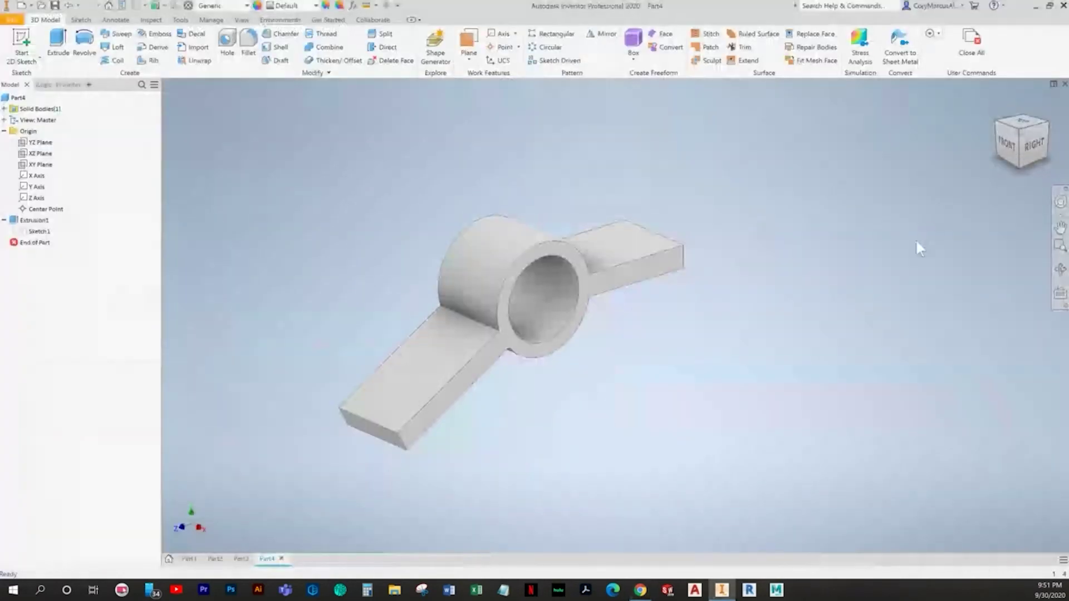
pyautogui.hotkey('ctrl', 'z')
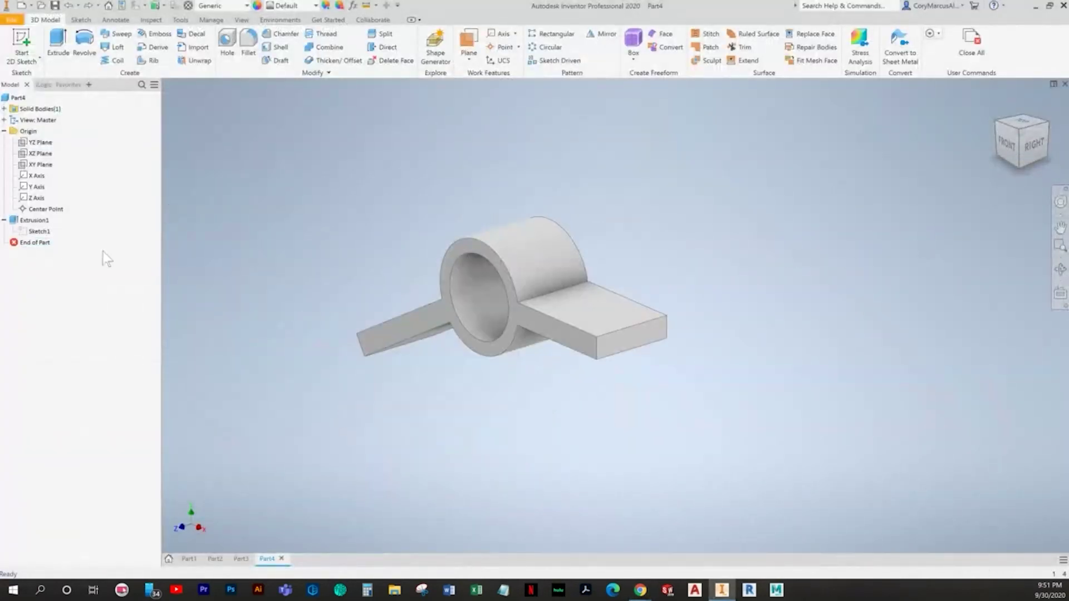
# Step: Redefine the extrusion's profile sketch onto the YZ plane
pyautogui.rightClick(39, 231)
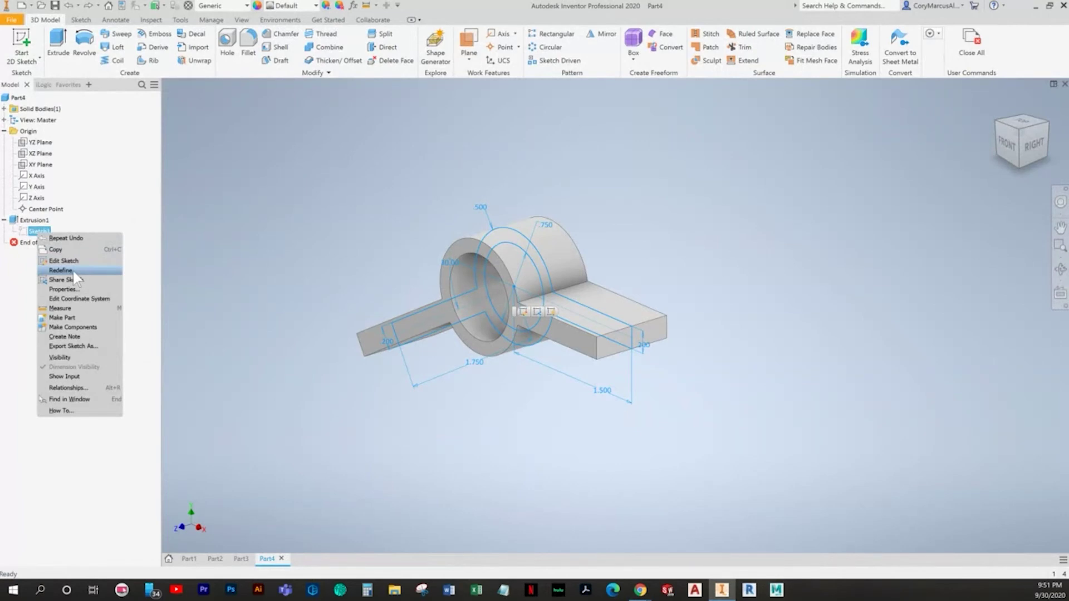
pyautogui.click(69, 270)
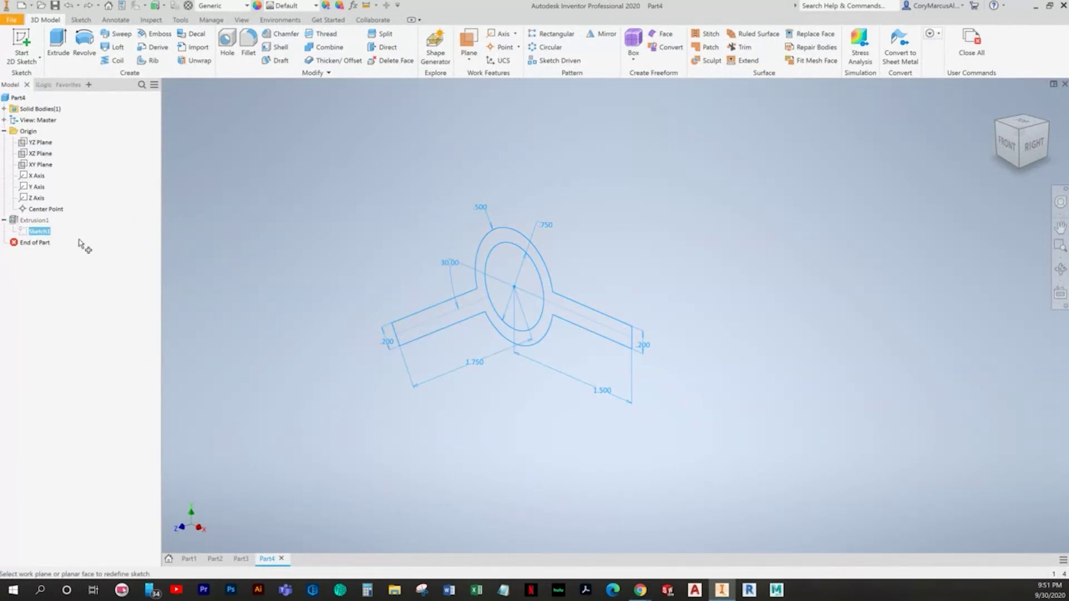
pyautogui.click(39, 144)
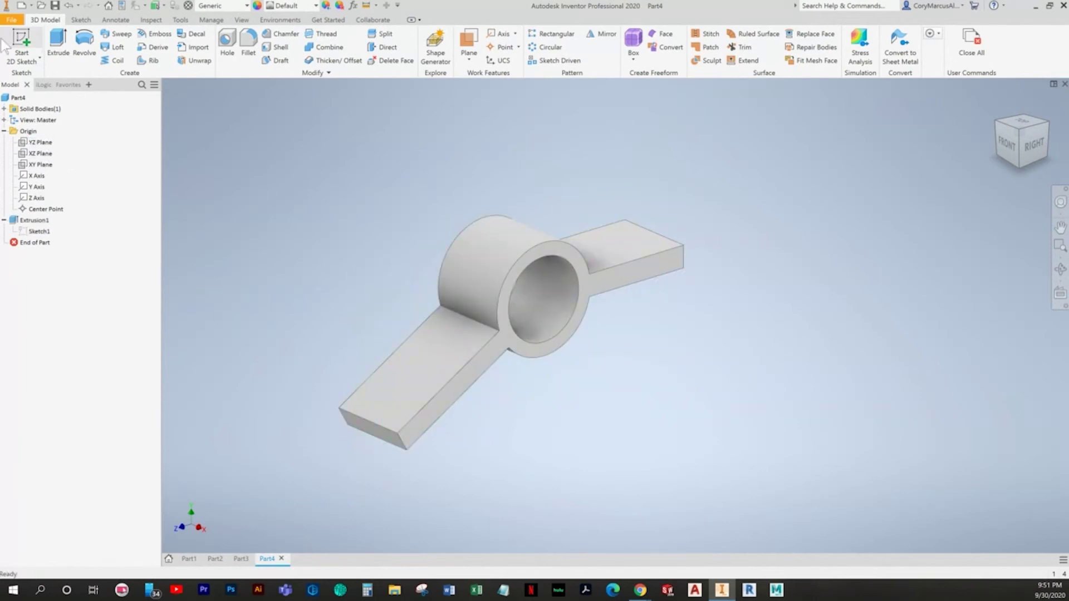
# Step: Start a sketch on the top face of the horizontal arm and check the rounded end in the drawing
pyautogui.click(22, 39)
pyautogui.scroll(3, 668, 334)
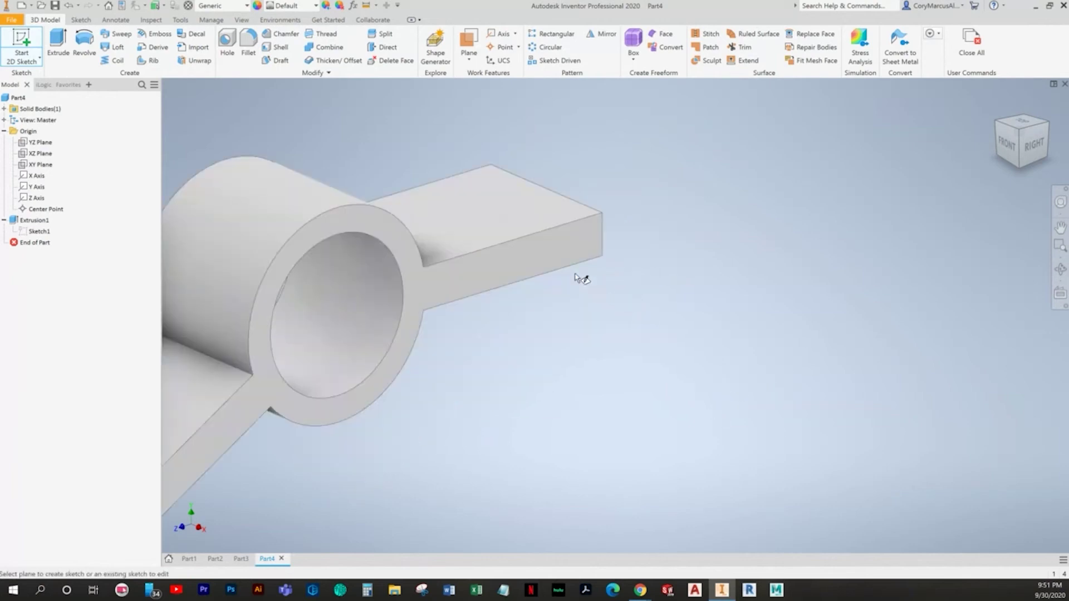
pyautogui.click(507, 223)
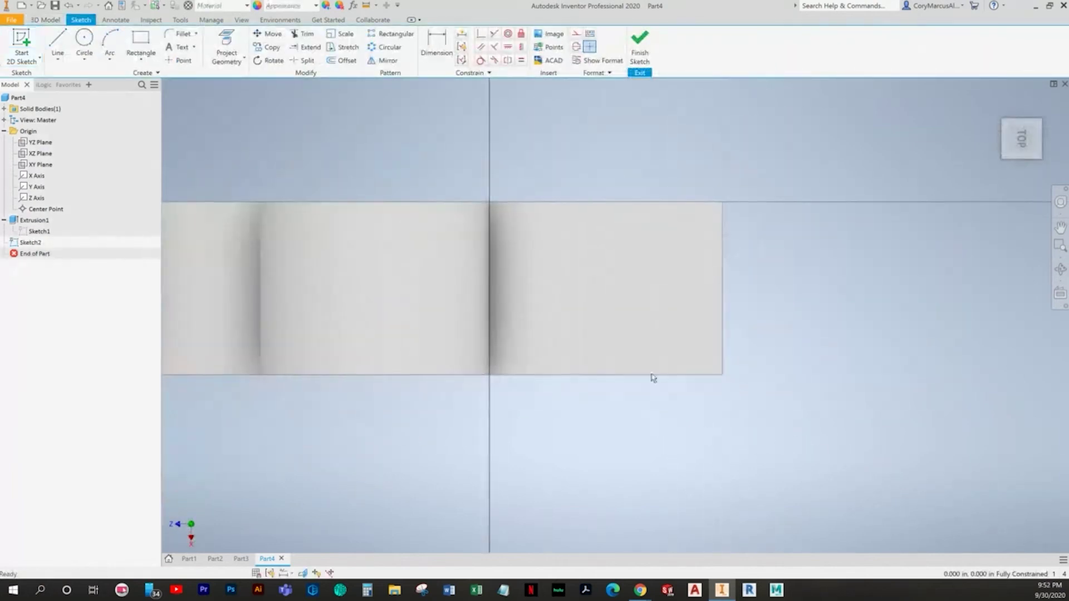
pyautogui.hotkey('alt', 'Tab')
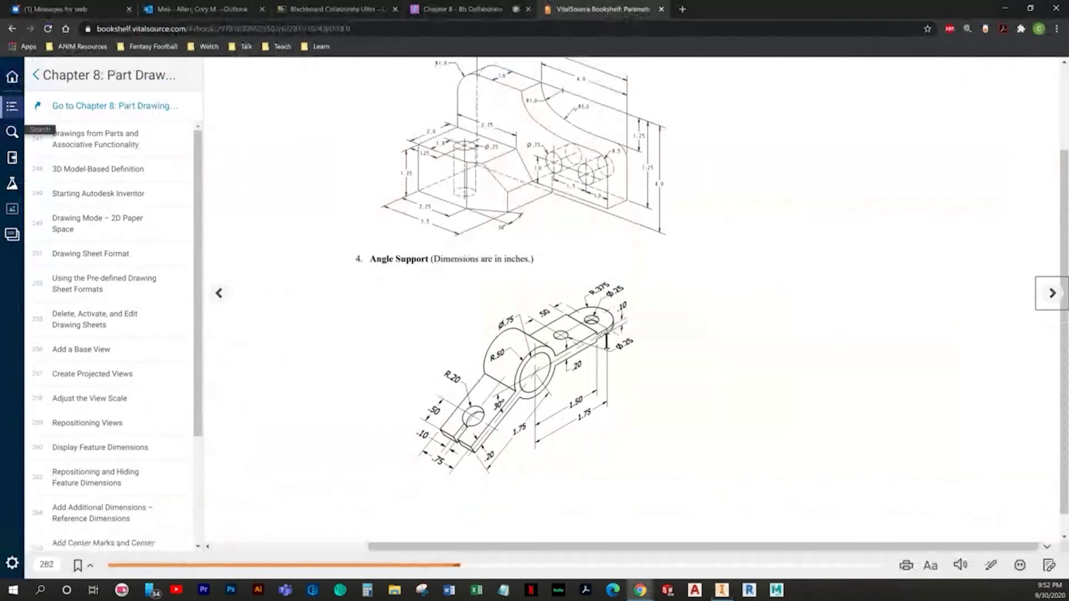
# Step: Draw two straight lines continuing the arm's side edges outward from its end corners
pyautogui.hotkey('alt', 'Tab')
pyautogui.click(58, 42)
pyautogui.click(479, 219)
pyautogui.click(656, 219)
pyautogui.press('Escape')
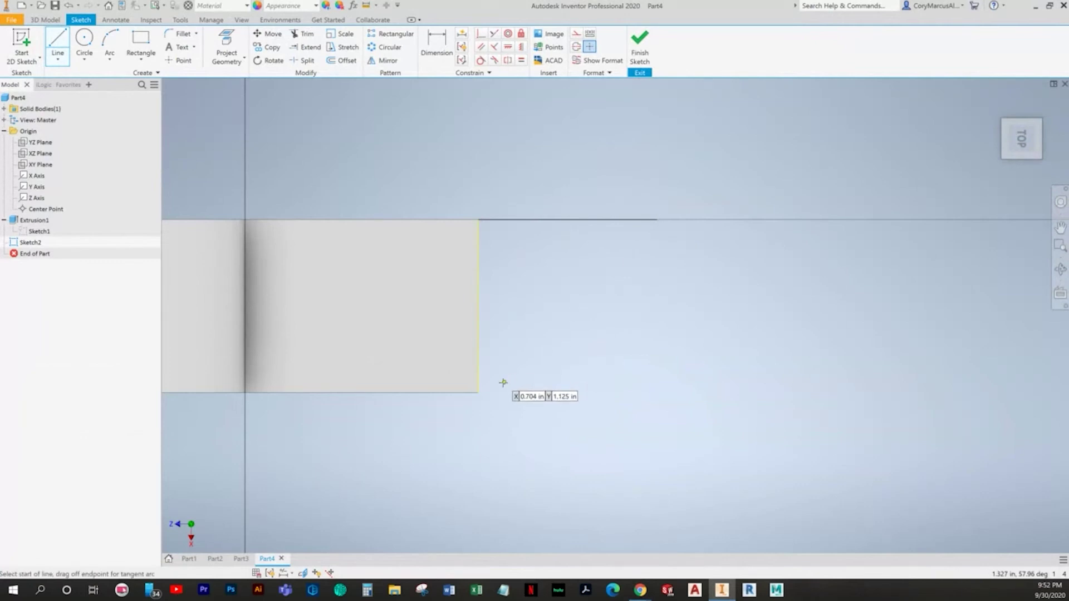
pyautogui.click(478, 392)
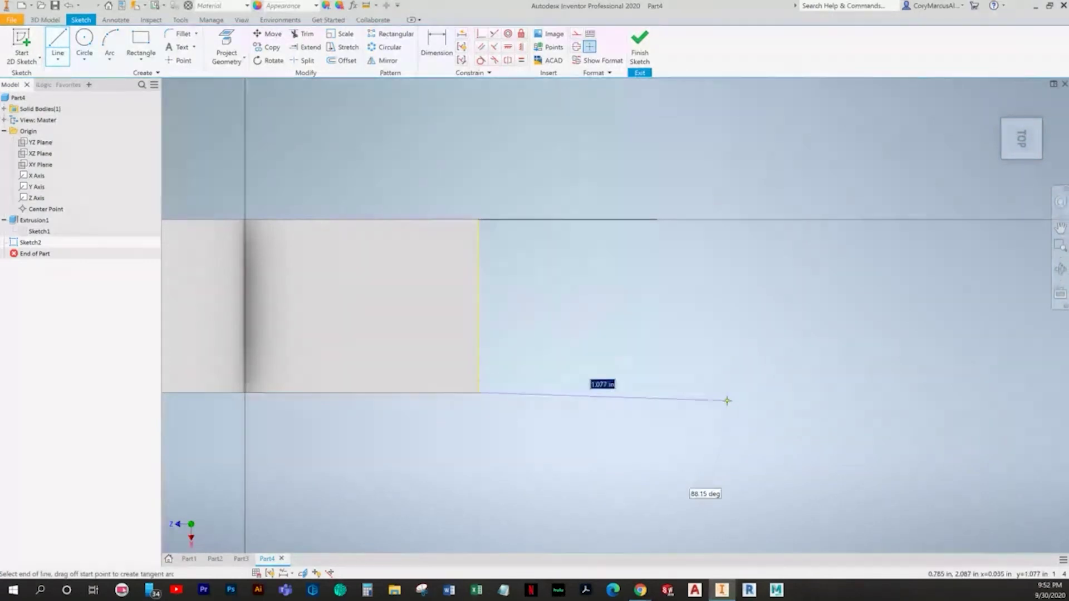
# Step: Draw a circle between the two extension lines and offset it outward to form a larger concentric circle
pyautogui.click(84, 41)
pyautogui.click(604, 295)
pyautogui.click(537, 139)
pyautogui.press('Escape')
pyautogui.moveTo(525, 138); pyautogui.dragTo(578, 241)
pyautogui.click(342, 60)
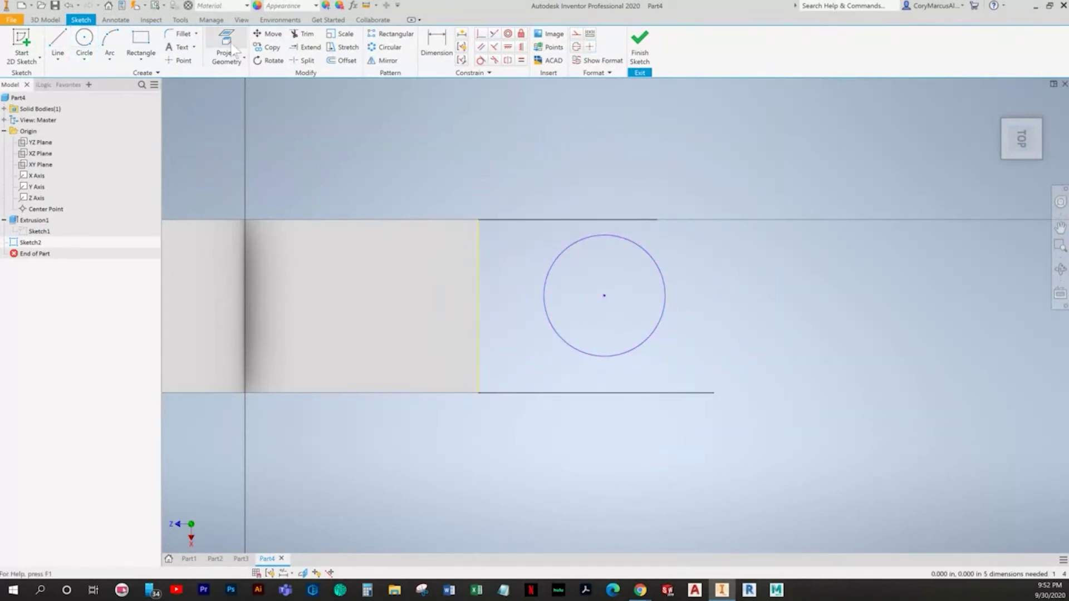
pyautogui.click(580, 243)
pyautogui.click(540, 240)
# Step: Constrain the outer circle tangent to both the upper and lower extension lines
pyautogui.click(480, 60)
pyautogui.click(557, 228)
pyautogui.click(568, 221)
pyautogui.click(579, 372)
pyautogui.click(576, 393)
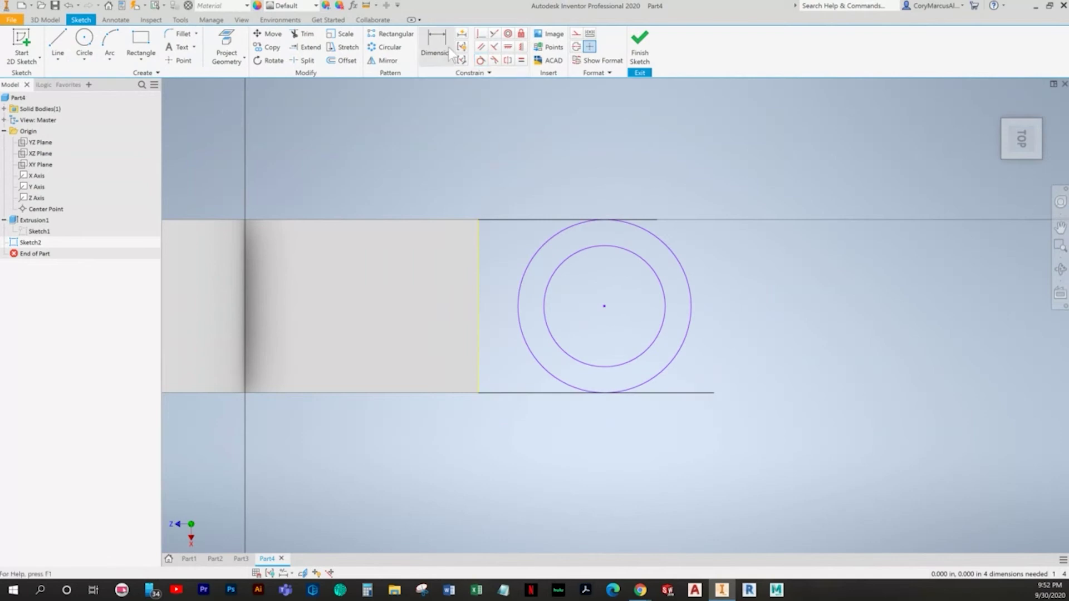
# Step: Check the drawing and dimension the circles' center at 0.25 in from the arm's end edge
pyautogui.hotkey('alt', 'Tab')
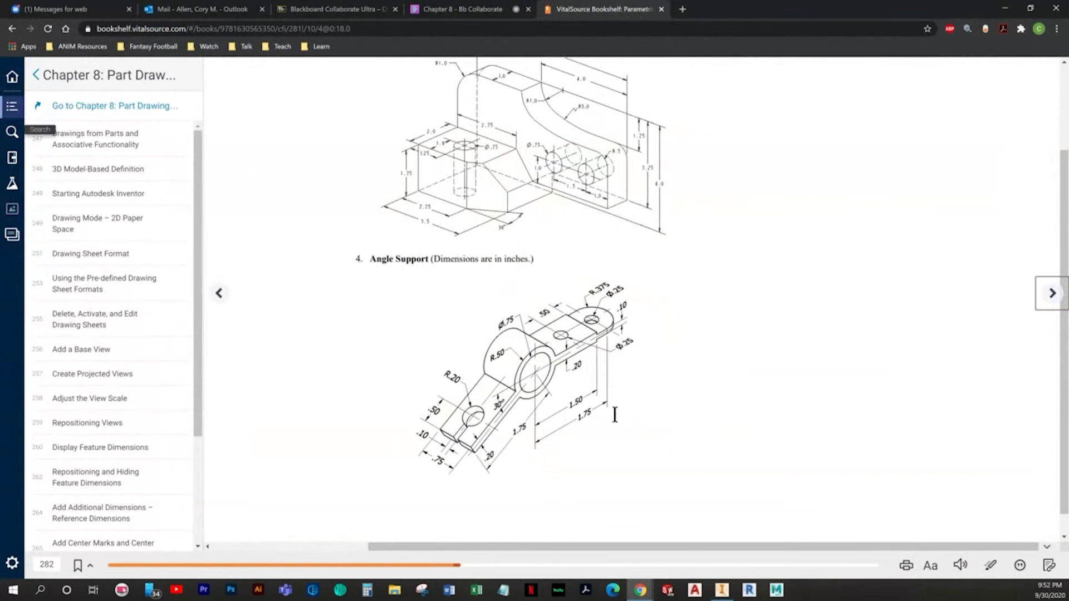
pyautogui.hotkey('alt', 'Tab')
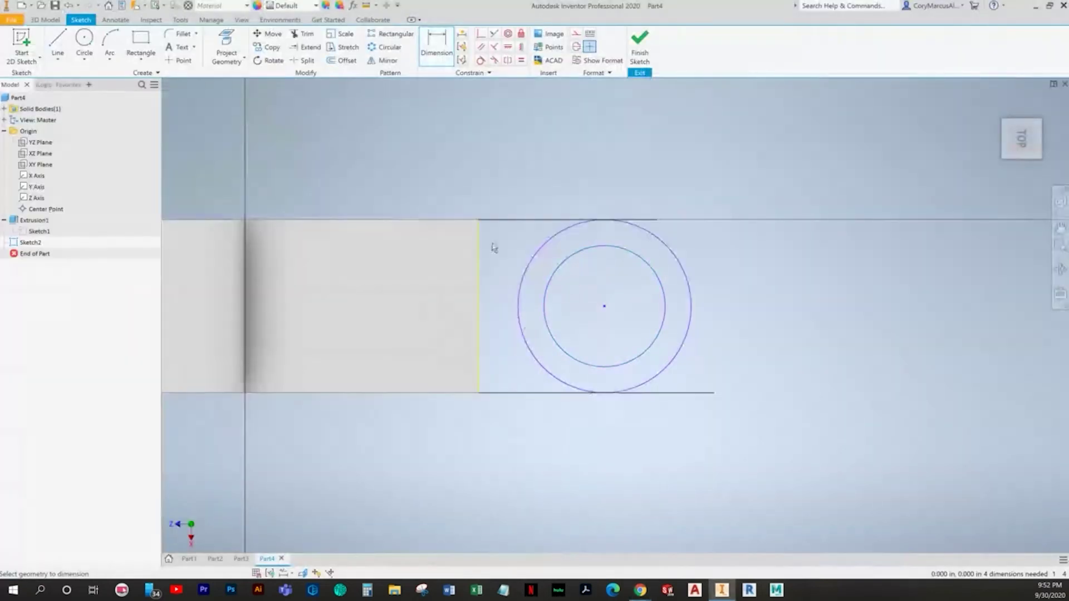
pyautogui.click(565, 236)
pyautogui.click(554, 188)
pyautogui.write('.25')
pyautogui.press('Return')
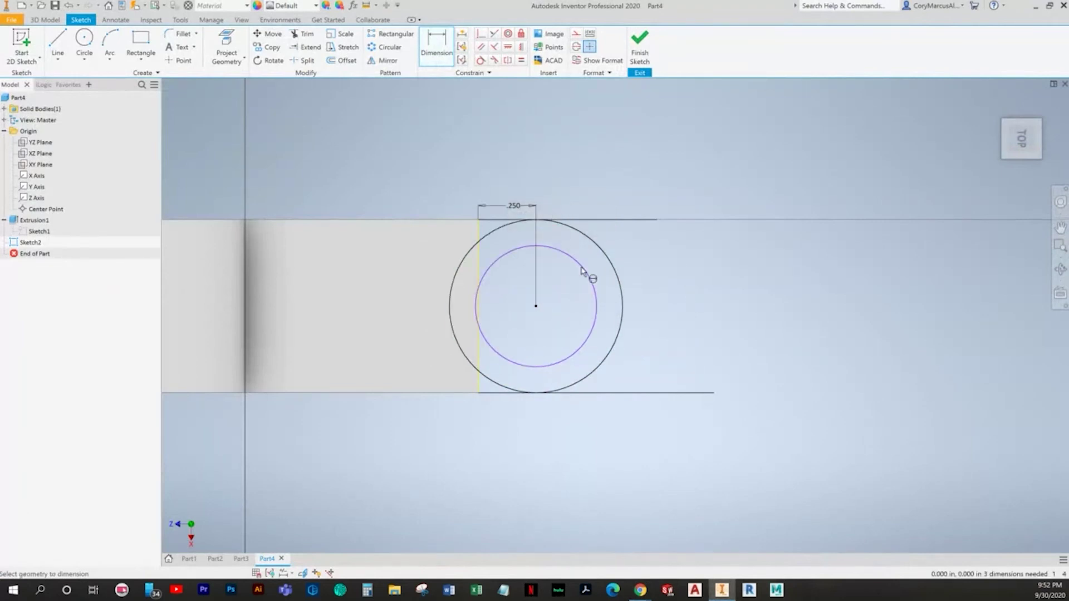
# Step: Recheck the drawing and dimension the inner circle with a 0.25 in diameter
pyautogui.hotkey('alt', 'Tab')
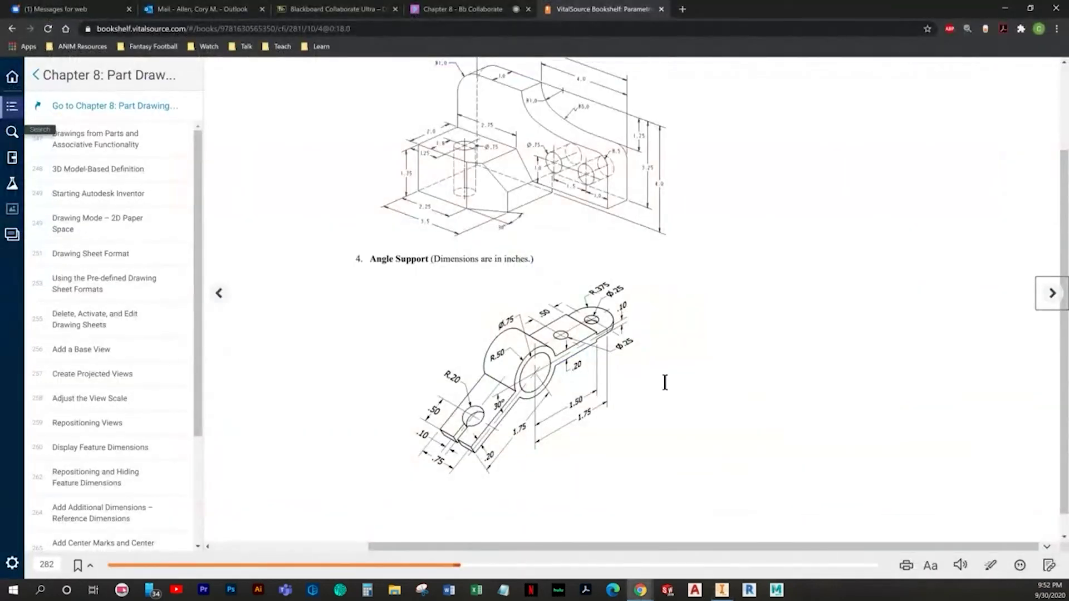
pyautogui.hotkey('alt', 'Tab')
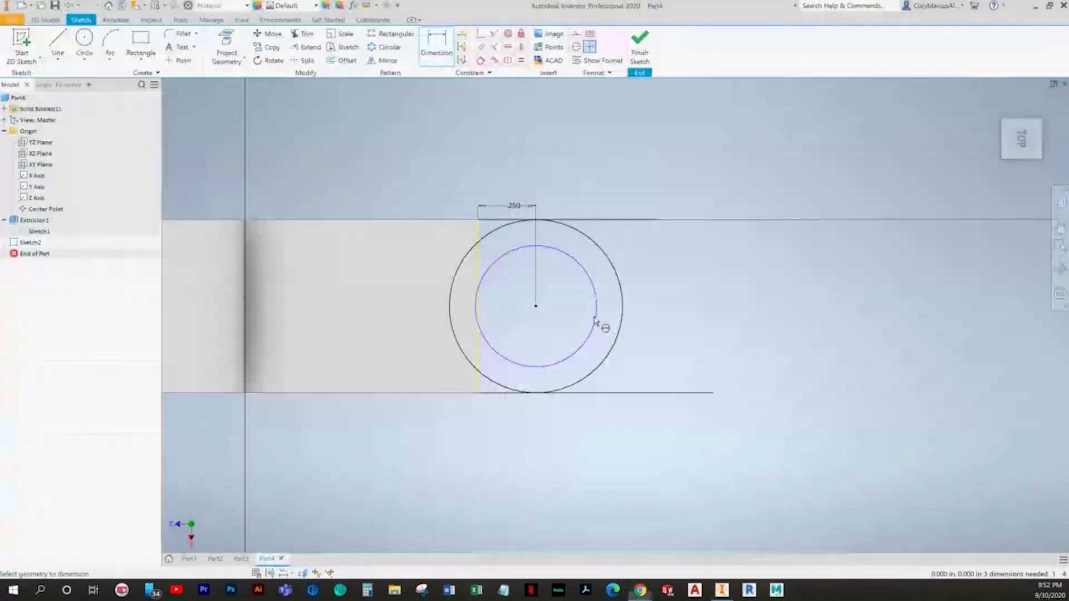
pyautogui.click(635, 243)
pyautogui.write('.25')
pyautogui.press('Return')
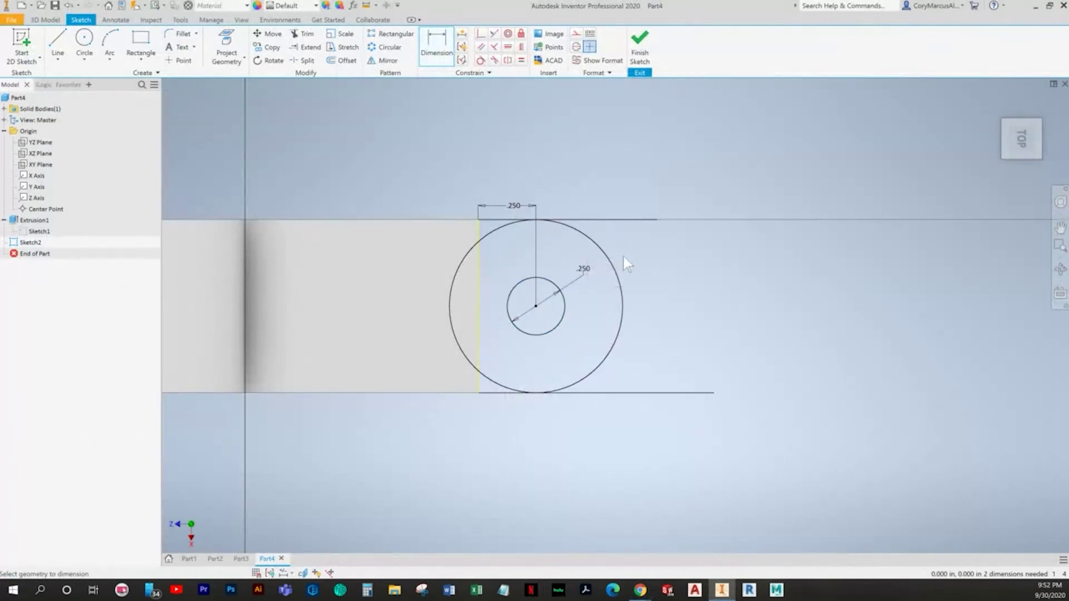
# Step: Try to add a radial dimension to the outer circle
pyautogui.click(614, 267)
pyautogui.rightClick(648, 248)
pyautogui.moveTo(668, 291)
pyautogui.click(724, 291)
pyautogui.click(640, 239)
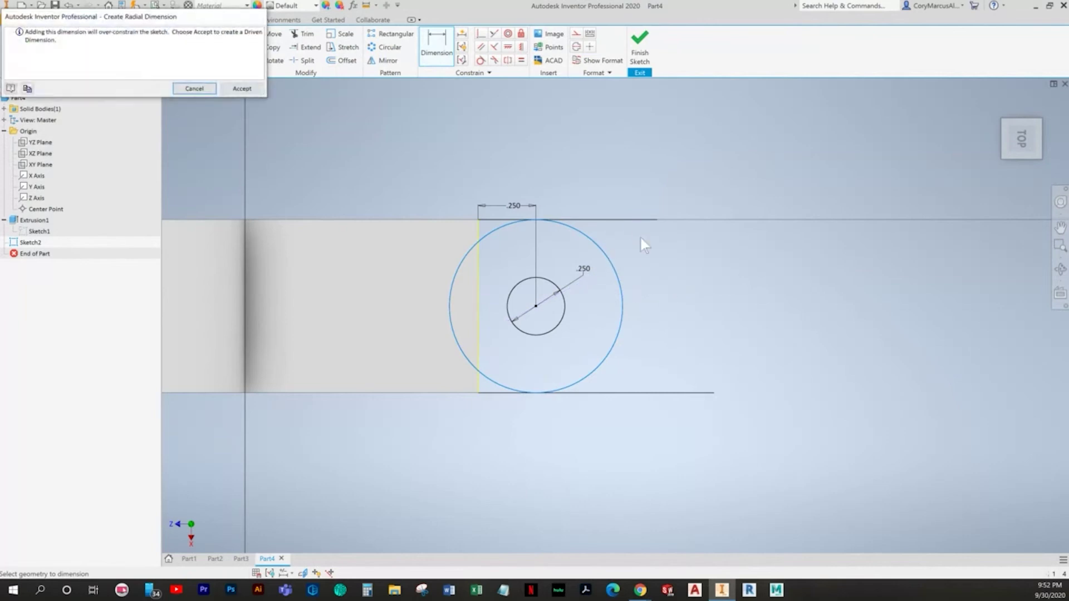
pyautogui.press('Escape')
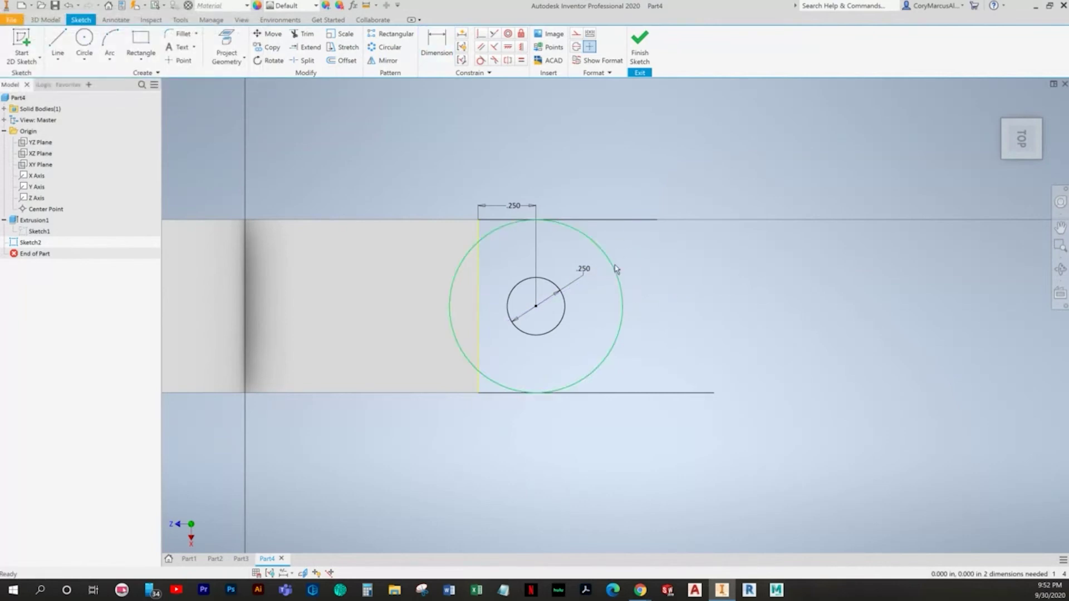
pyautogui.press('r')
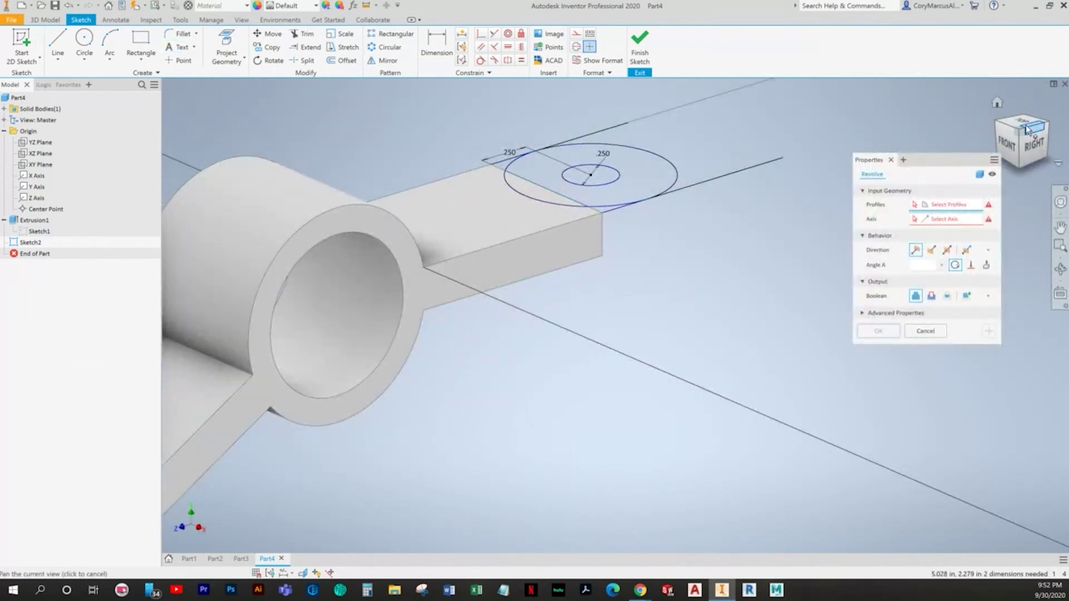
pyautogui.click(1028, 130)
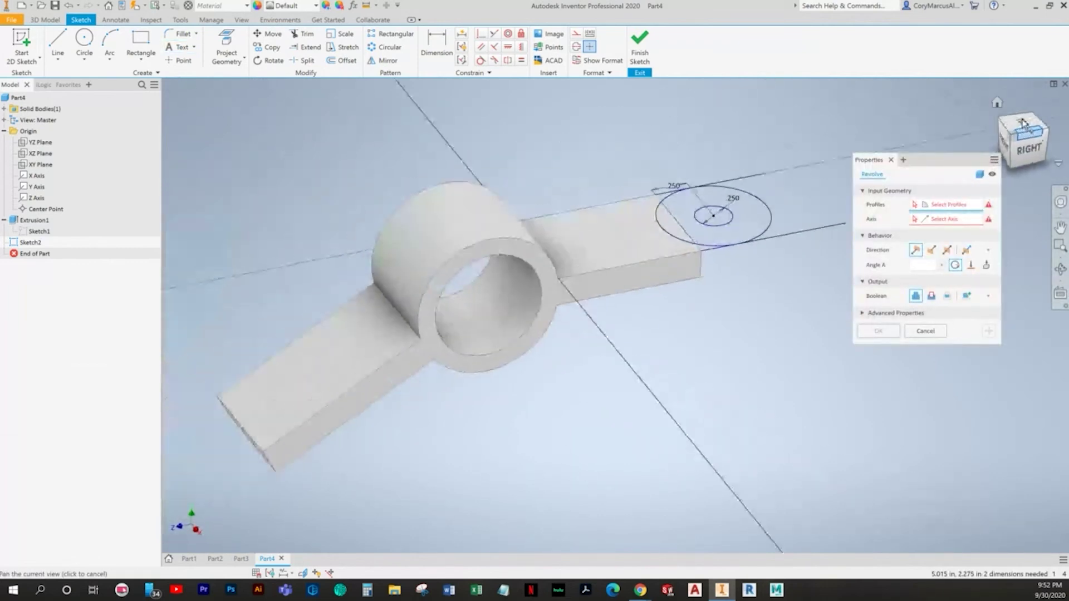
pyautogui.click(925, 332)
pyautogui.scroll(3, 856, 309)
pyautogui.moveTo(685, 326); pyautogui.dragTo(565, 338, button='middle')
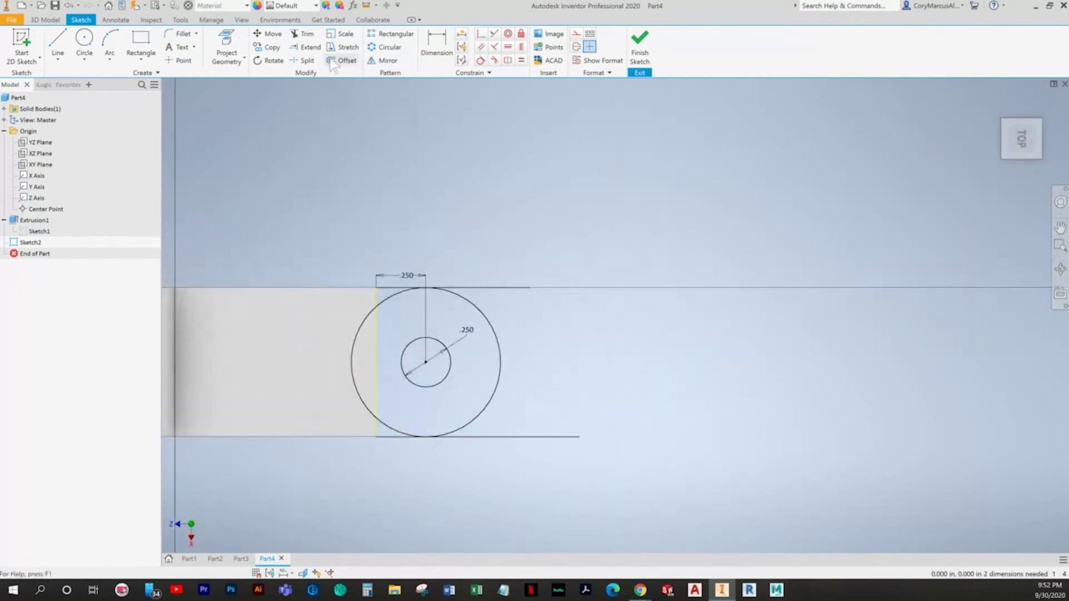
# Step: Trim the outer circle and extension lines to a rounded arm end around the hole, and finish the sketch
pyautogui.click(303, 36)
pyautogui.click(485, 287)
pyautogui.click(515, 437)
pyautogui.click(372, 313)
pyautogui.click(380, 311)
pyautogui.click(385, 427)
pyautogui.rightClick(667, 223)
pyautogui.click(646, 216)
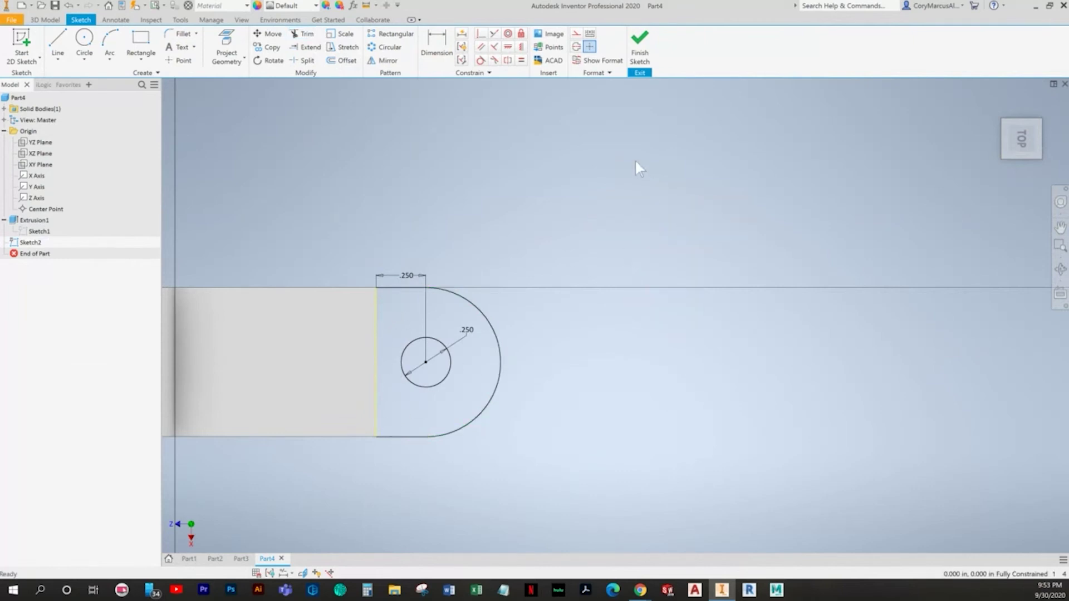
pyautogui.click(639, 45)
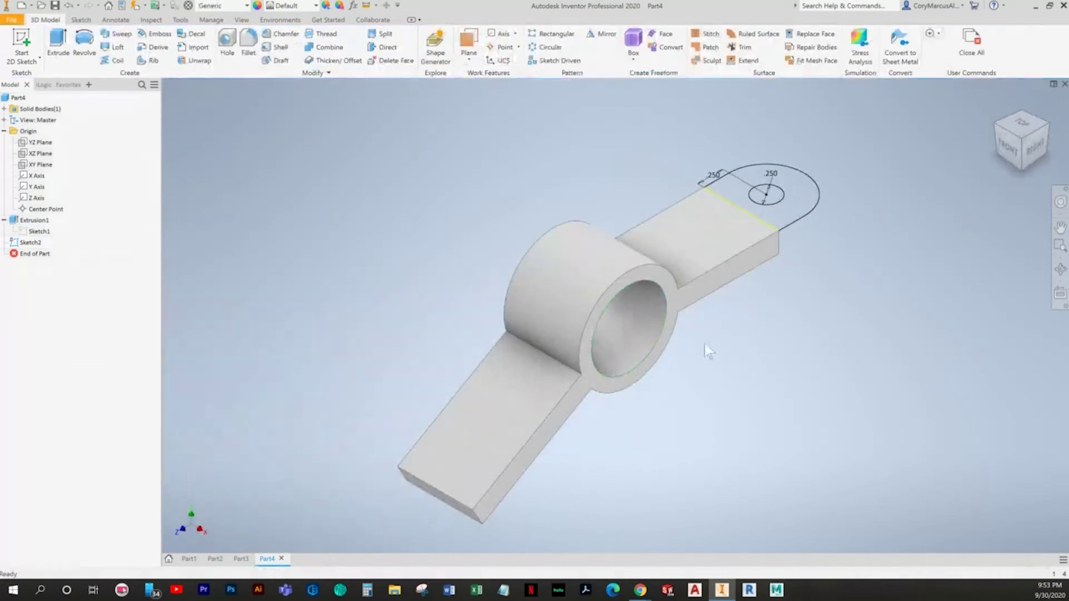
# Step: Redefine the rounded-end sketch onto the XZ Plane
pyautogui.click(31, 242)
pyautogui.rightClick(31, 242)
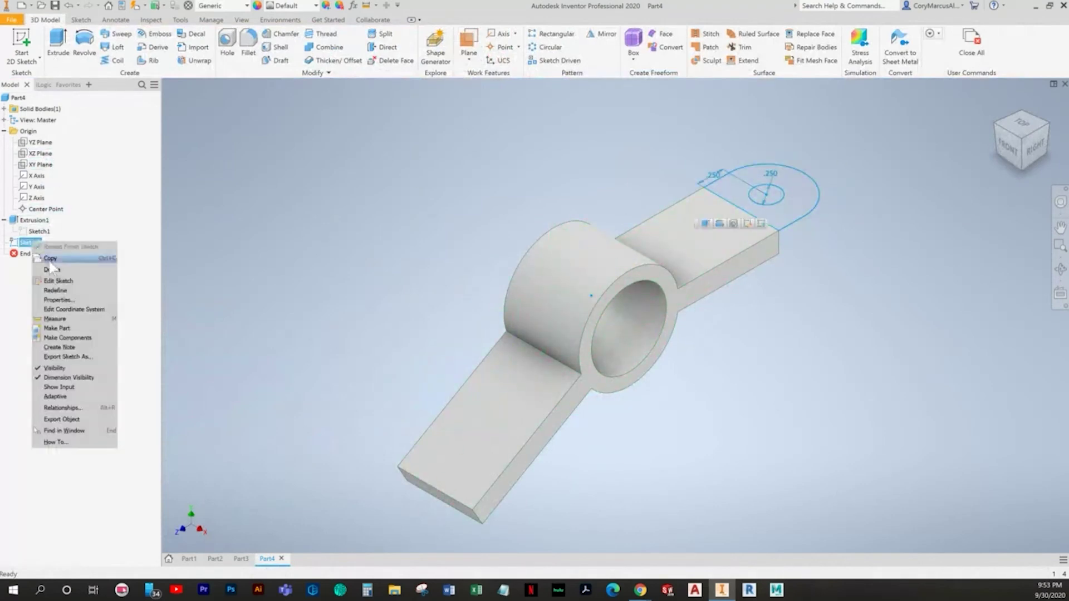
pyautogui.click(60, 293)
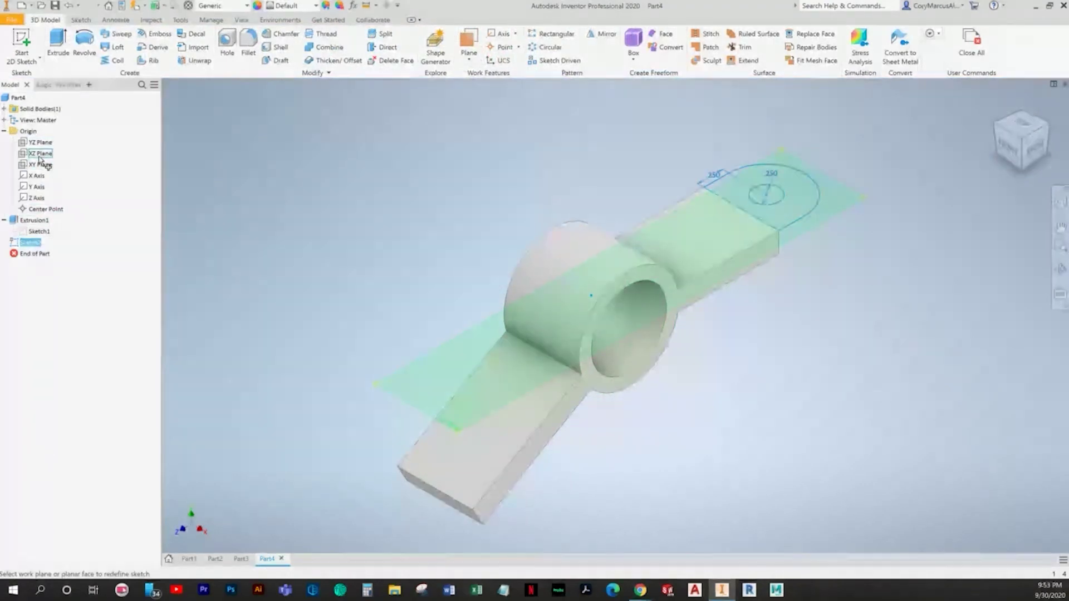
pyautogui.keyDown('shift'); pyautogui.moveTo(709, 301); pyautogui.dragTo(349, 383, button='middle'); pyautogui.keyUp('shift')
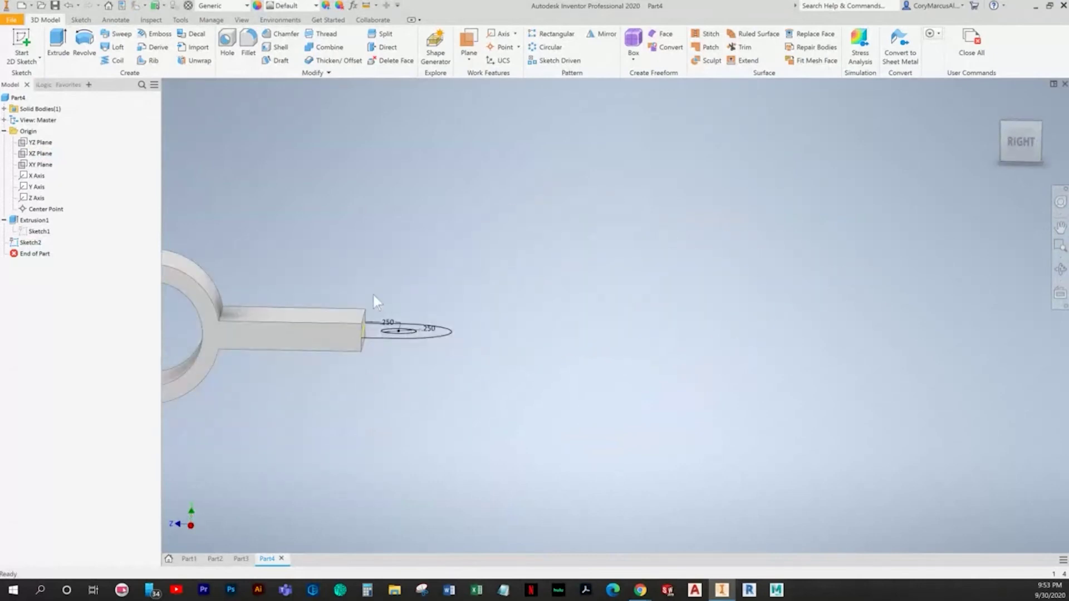
pyautogui.hotkey('ctrl', 'z')
pyautogui.hotkey('ctrl', 'y')
pyautogui.moveTo(440, 368); pyautogui.dragTo(465, 370, button='middle')
# Step: Check the drawing and extrude the rounded-end profile around its hole symmetrically by 0.1 in
pyautogui.click(51, 51)
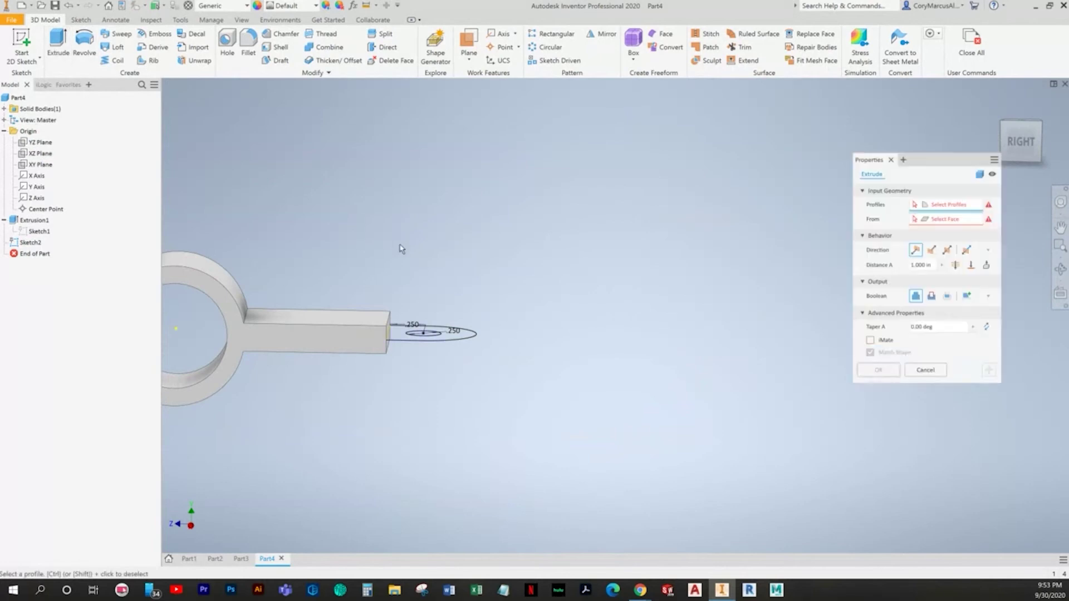
pyautogui.click(401, 337)
pyautogui.hotkey('alt', 'Tab')
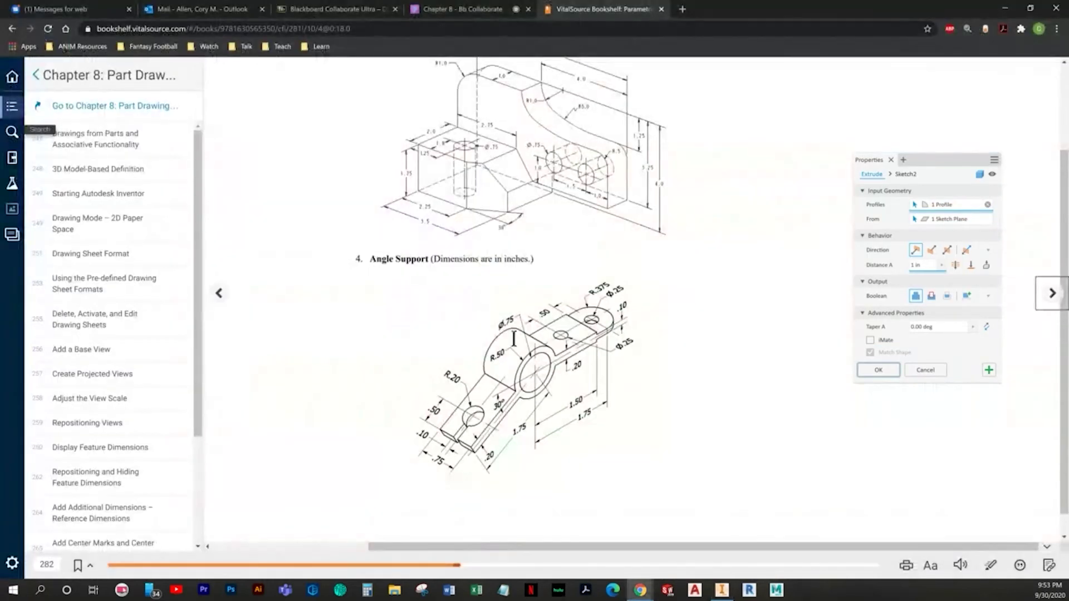
pyautogui.click(927, 266)
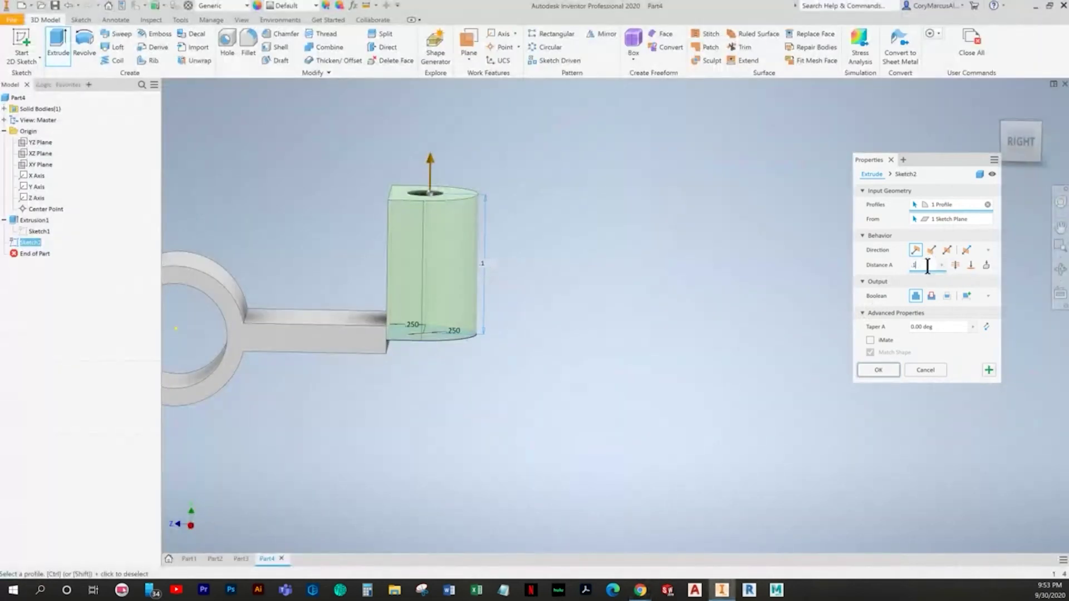
pyautogui.write('.1')
pyautogui.click(946, 251)
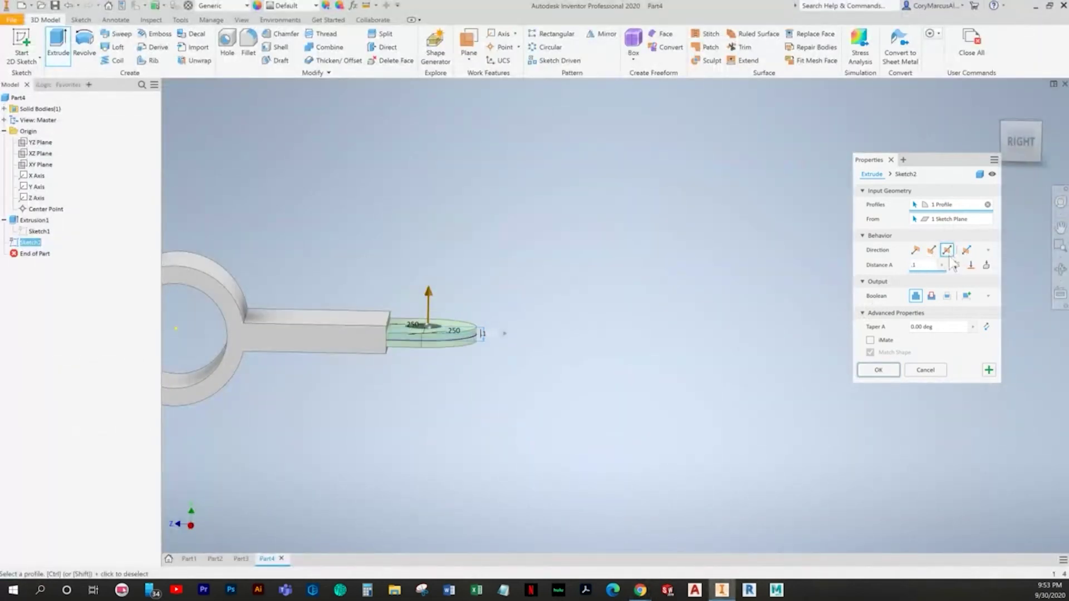
pyautogui.click(879, 371)
# Step: Start a new sketch on the top face of the horizontal arm
pyautogui.press('F6')
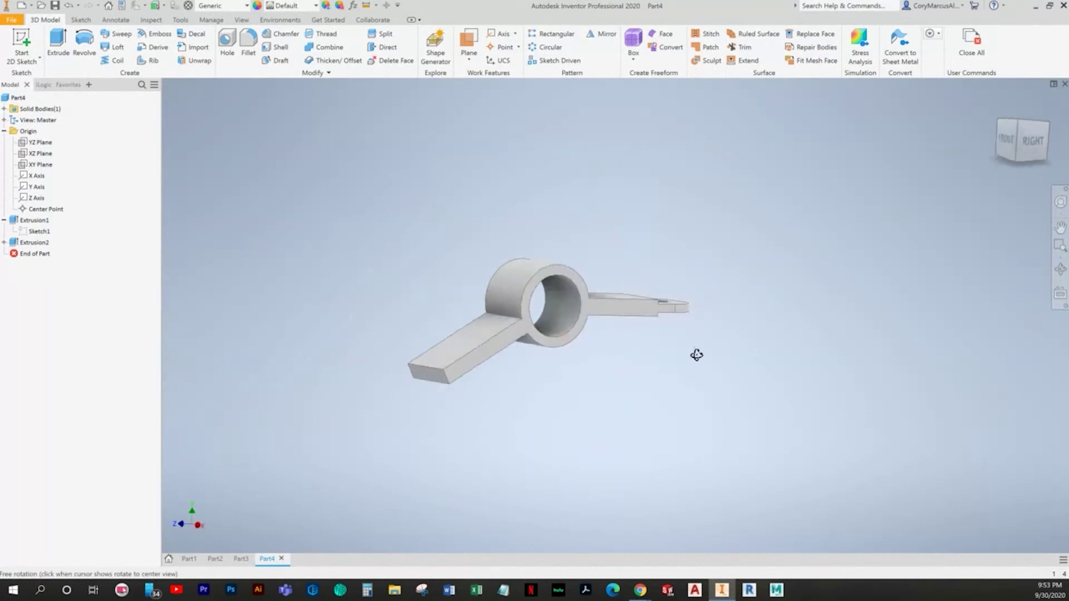
pyautogui.click(21, 45)
pyautogui.click(548, 309)
pyautogui.click(577, 310)
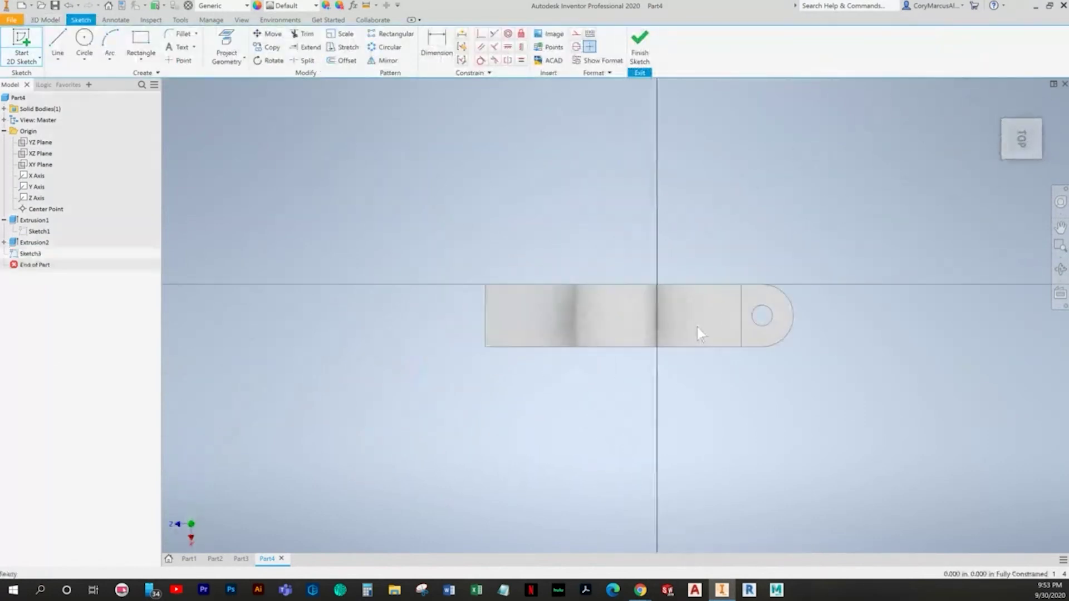
# Step: Place a sketch point on the arm's top face and dimension it 0.5 in from the arm's end edge
pyautogui.click(179, 60)
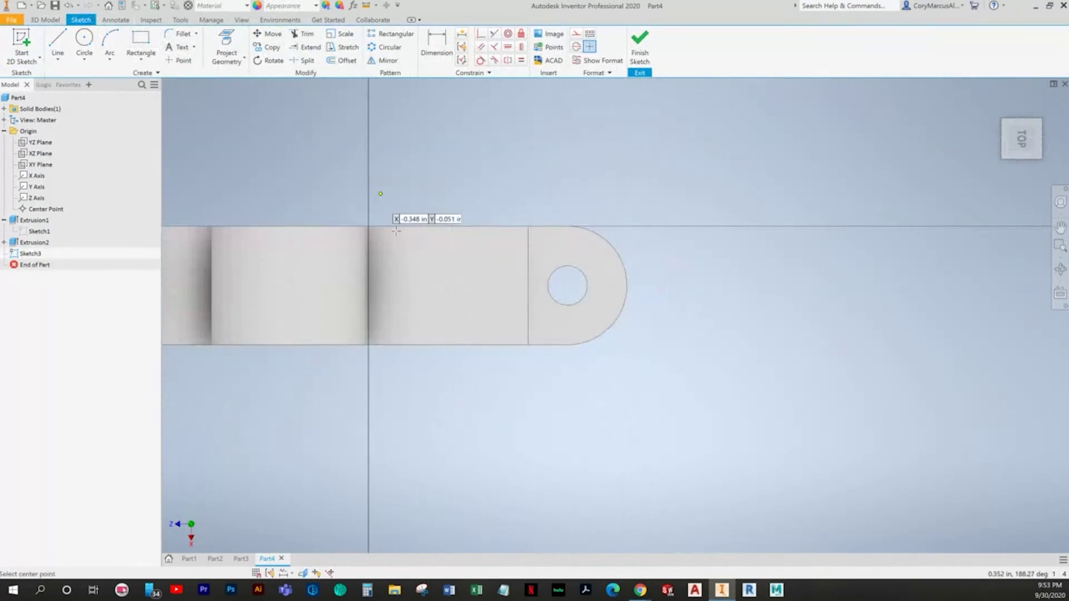
pyautogui.rightClick(486, 167)
pyautogui.click(456, 166)
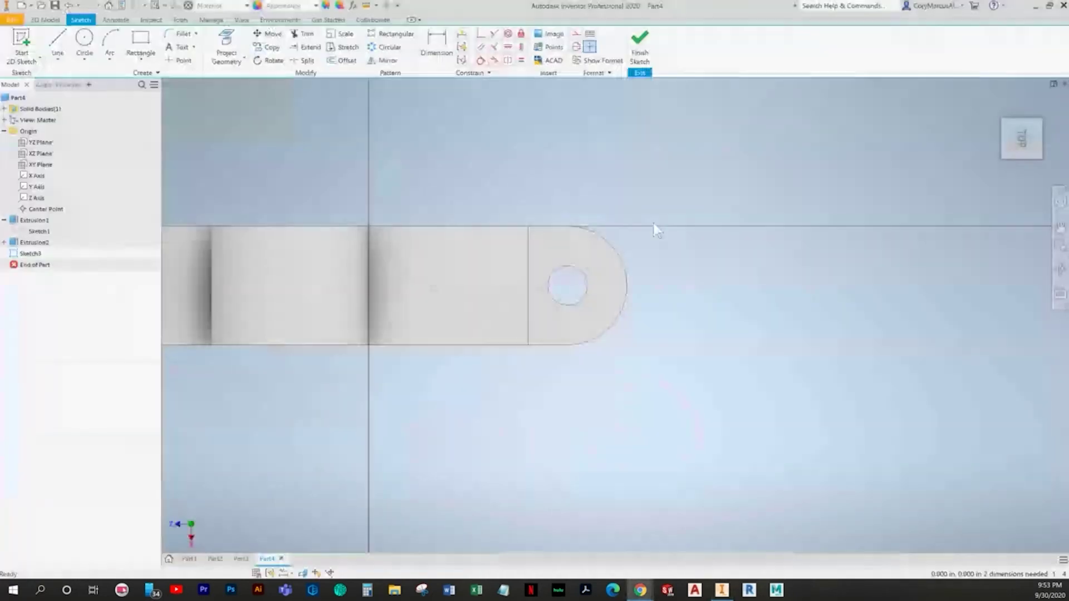
pyautogui.press('d')
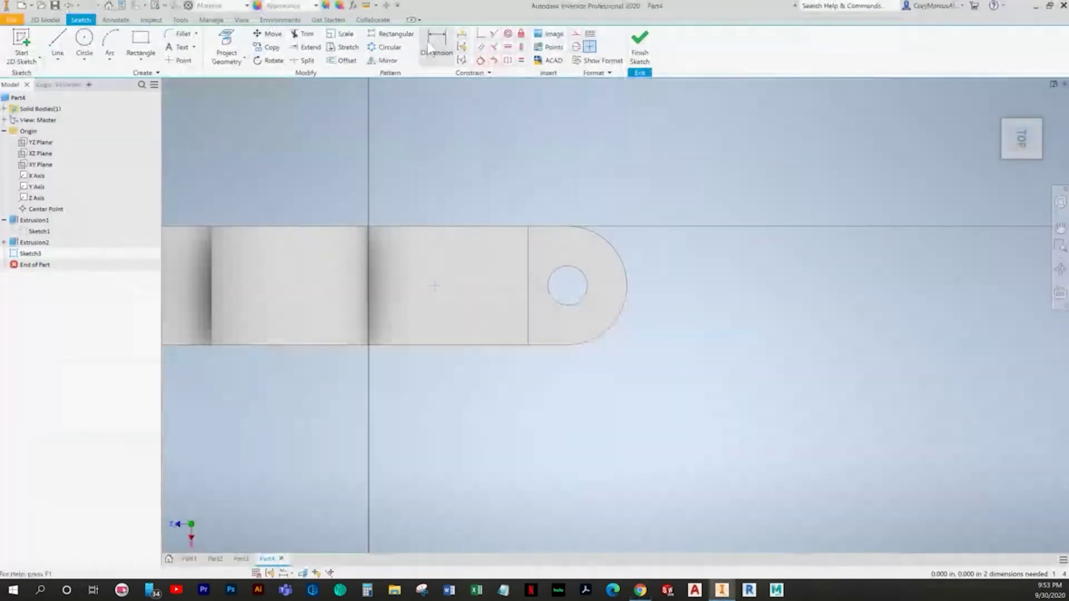
pyautogui.click(434, 285)
pyautogui.click(479, 192)
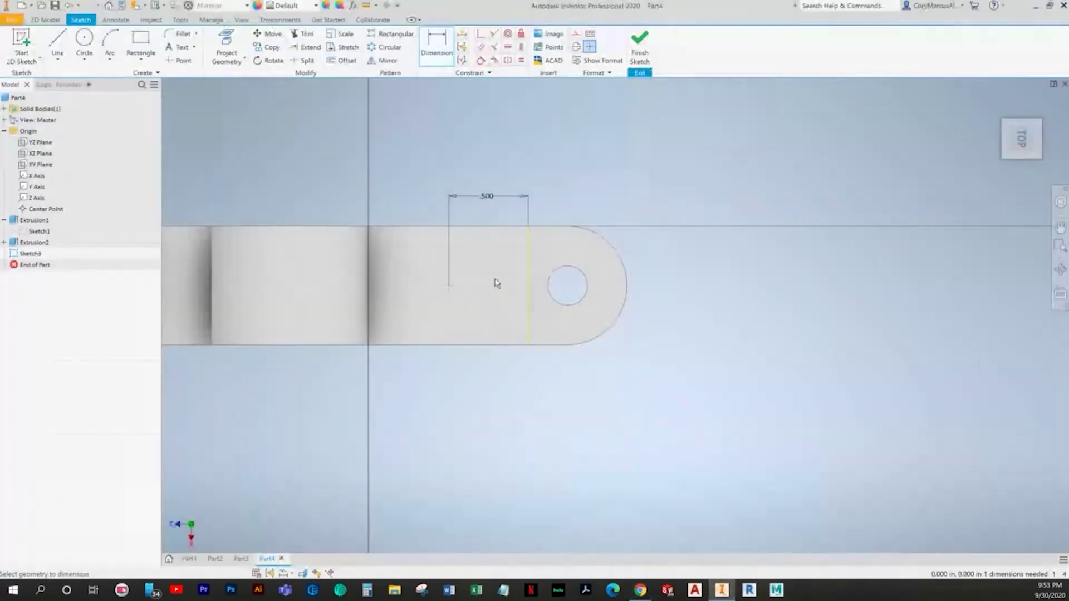
pyautogui.rightClick(470, 263)
pyautogui.click(455, 294)
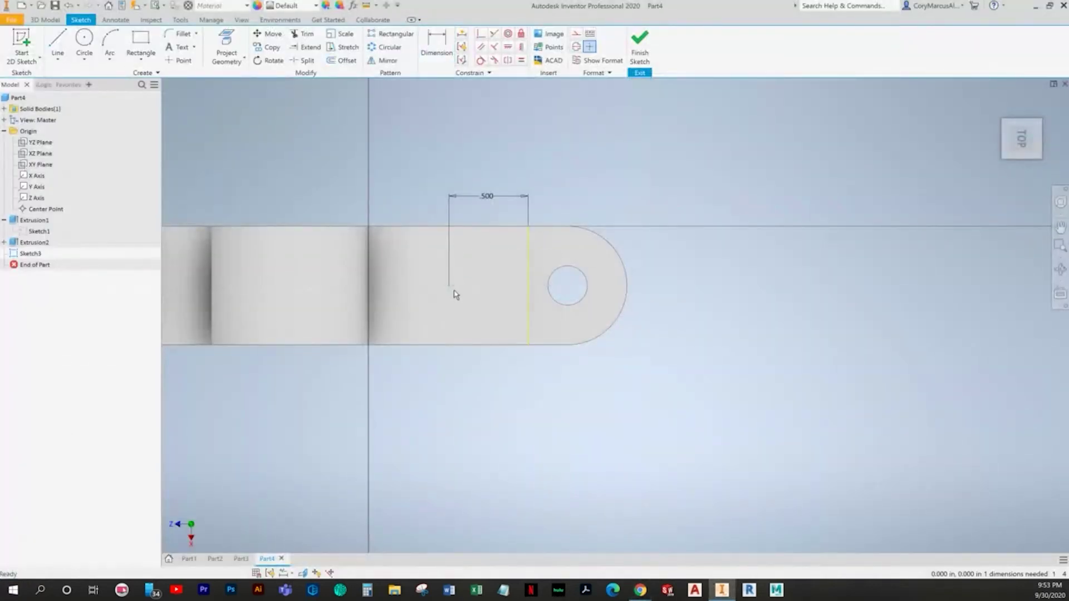
# Step: Draw a circle on the arm's top face and, after checking the drawing, set its diameter to 0.25 in
pyautogui.click(84, 45)
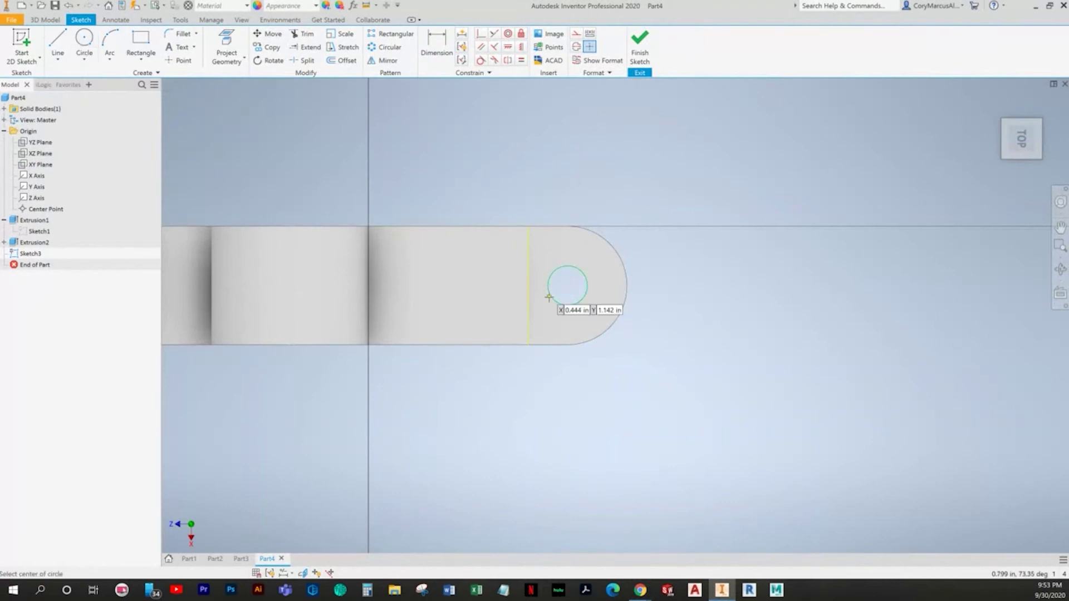
pyautogui.click(453, 295)
pyautogui.click(443, 284)
pyautogui.press('d')
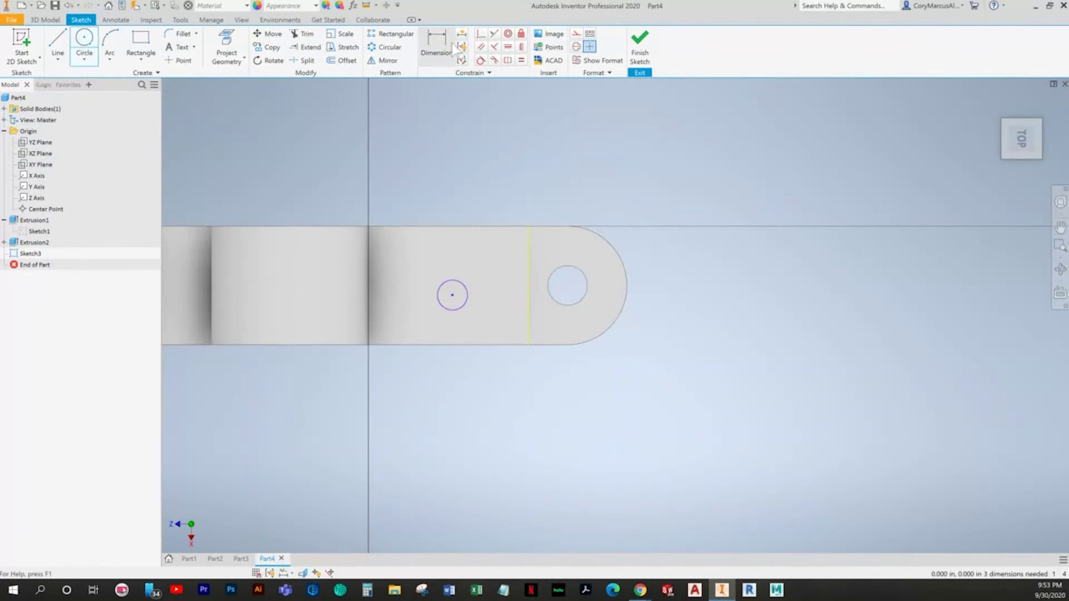
pyautogui.click(443, 286)
pyautogui.click(426, 266)
pyautogui.hotkey('alt', 'Tab')
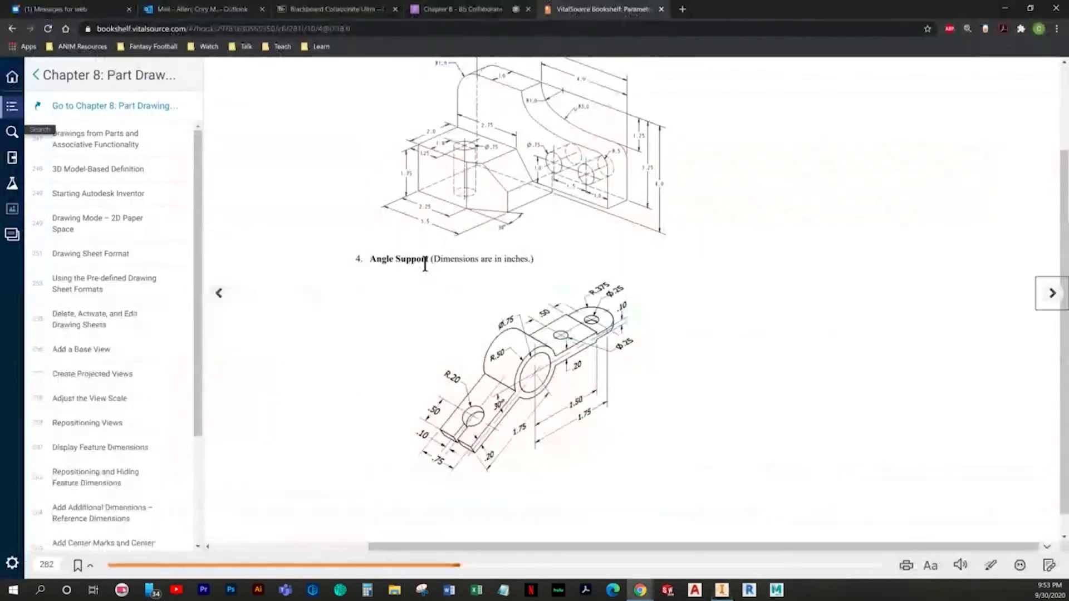
pyautogui.hotkey('alt', 'Tab')
pyautogui.write('.25')
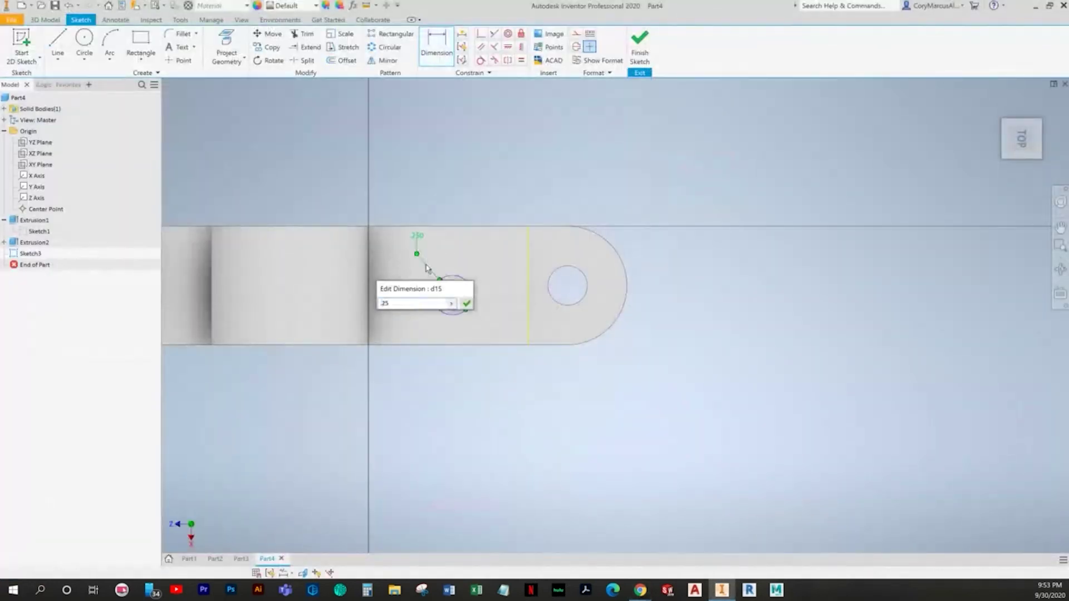
pyautogui.press('Return')
# Step: Check the drawing and dimension the circle's center 0.5 in from the arm's end edge
pyautogui.hotkey('alt', 'Tab')
pyautogui.hotkey('alt', 'Tab')
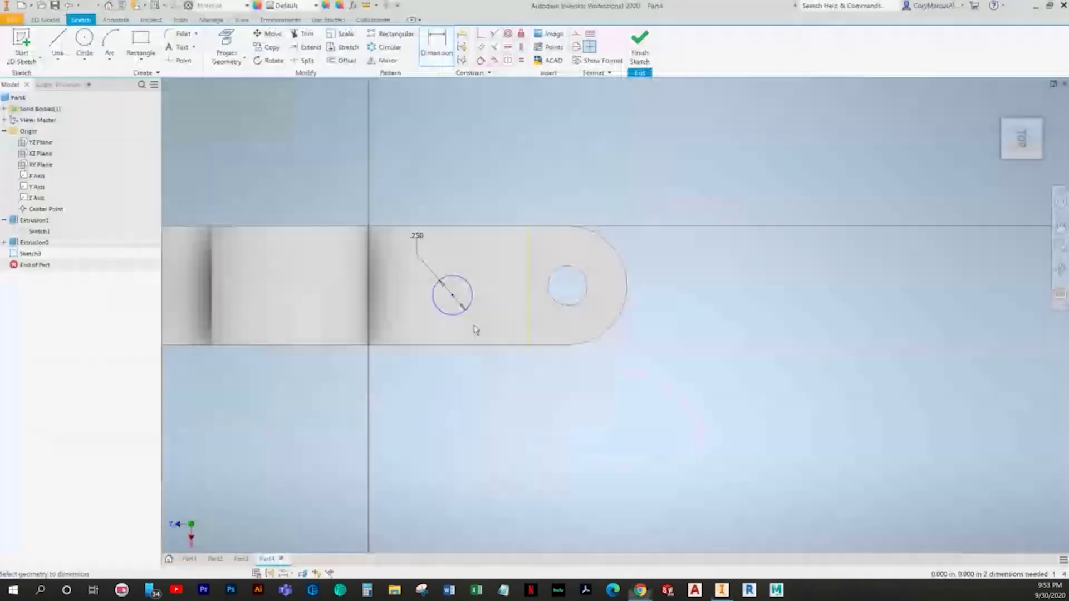
pyautogui.click(475, 297)
pyautogui.click(529, 270)
pyautogui.click(487, 196)
pyautogui.hotkey('alt', 'Tab')
pyautogui.hotkey('alt', 'Tab')
pyautogui.write('.5')
pyautogui.press('Return')
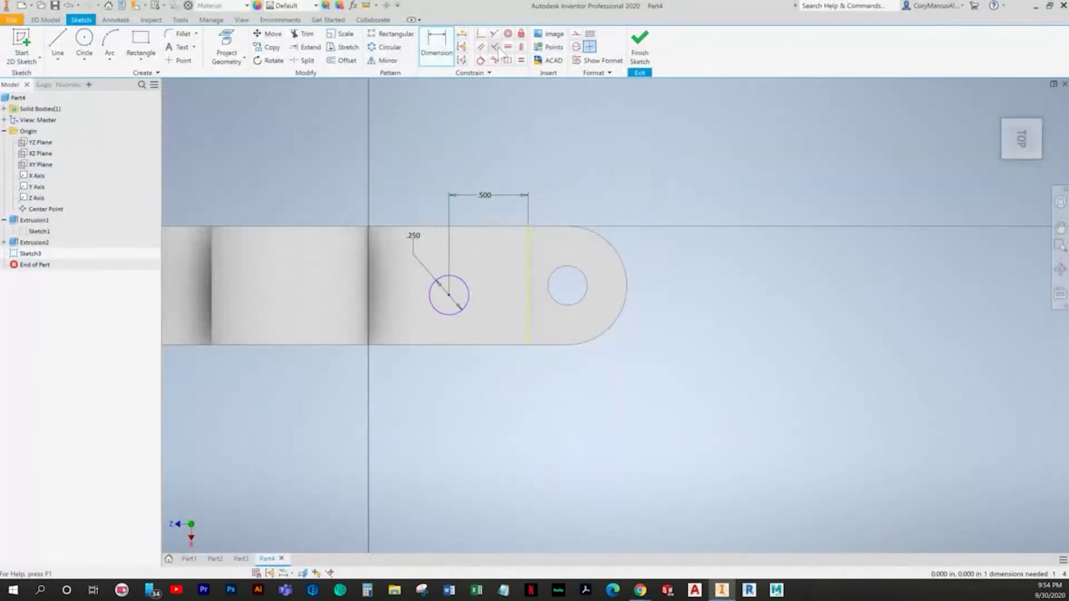
# Step: Align the circle's center with the midpoint of the arm's end edge using a vertical constraint
pyautogui.click(448, 297)
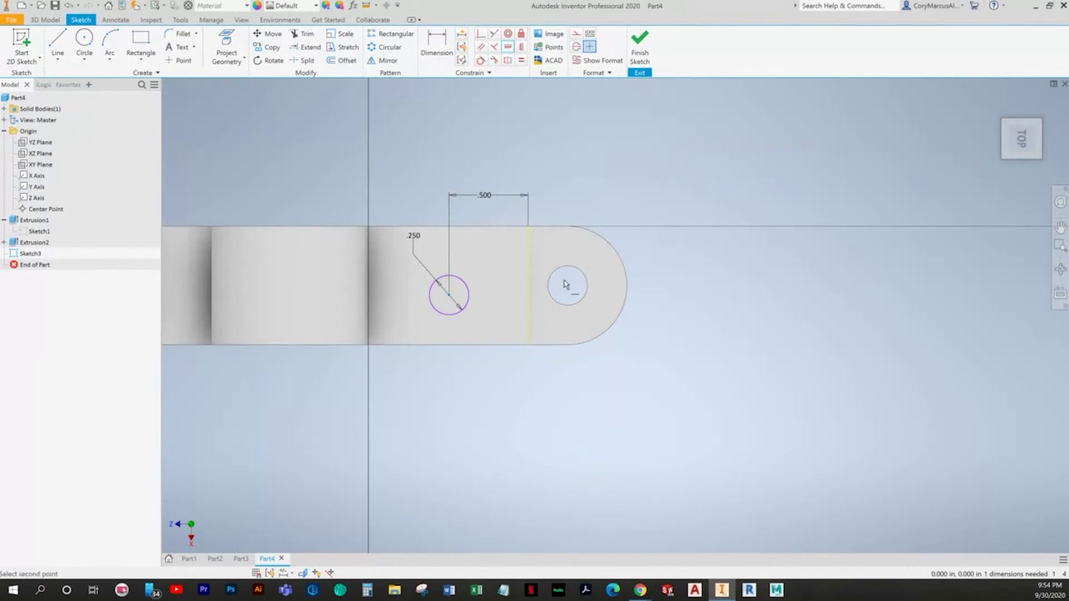
pyautogui.click(522, 47)
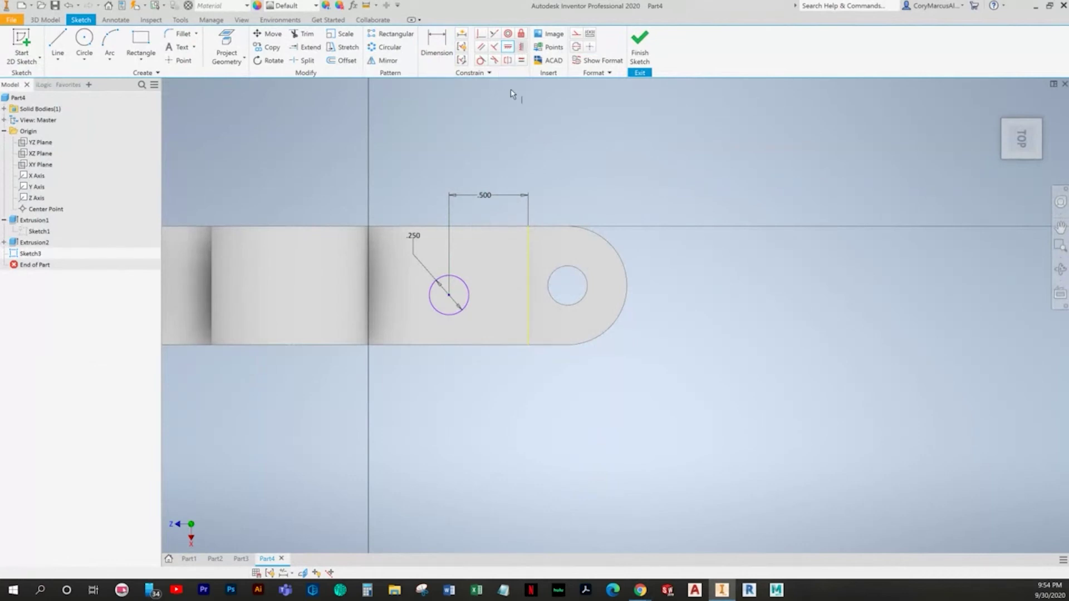
pyautogui.click(450, 297)
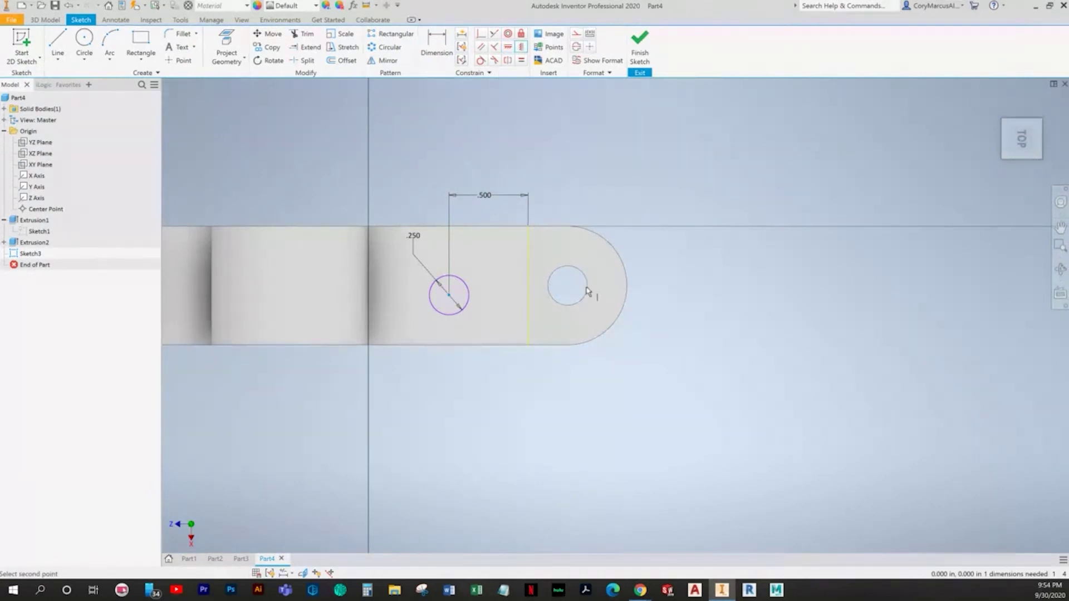
pyautogui.click(528, 286)
pyautogui.press('Escape')
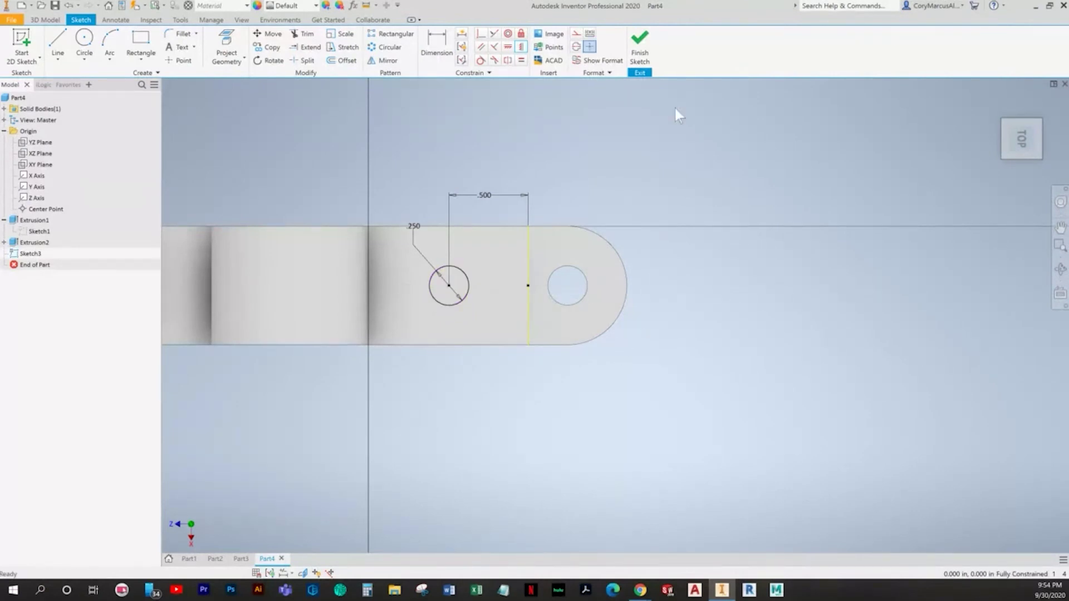
# Step: Finish the sketch and cut the circle down through the whole arm with Extrude
pyautogui.click(641, 50)
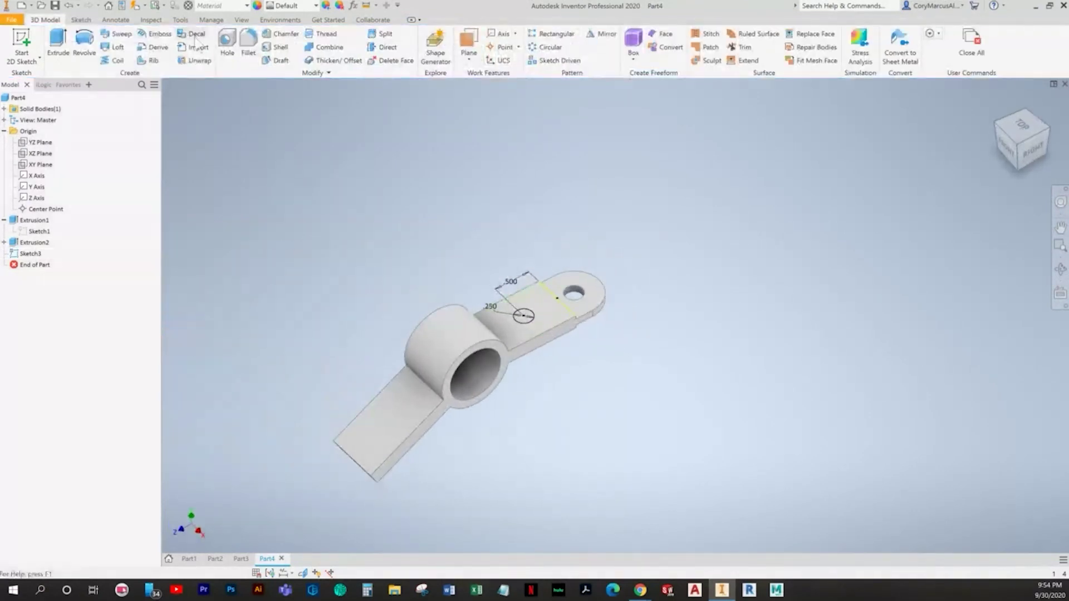
pyautogui.click(58, 45)
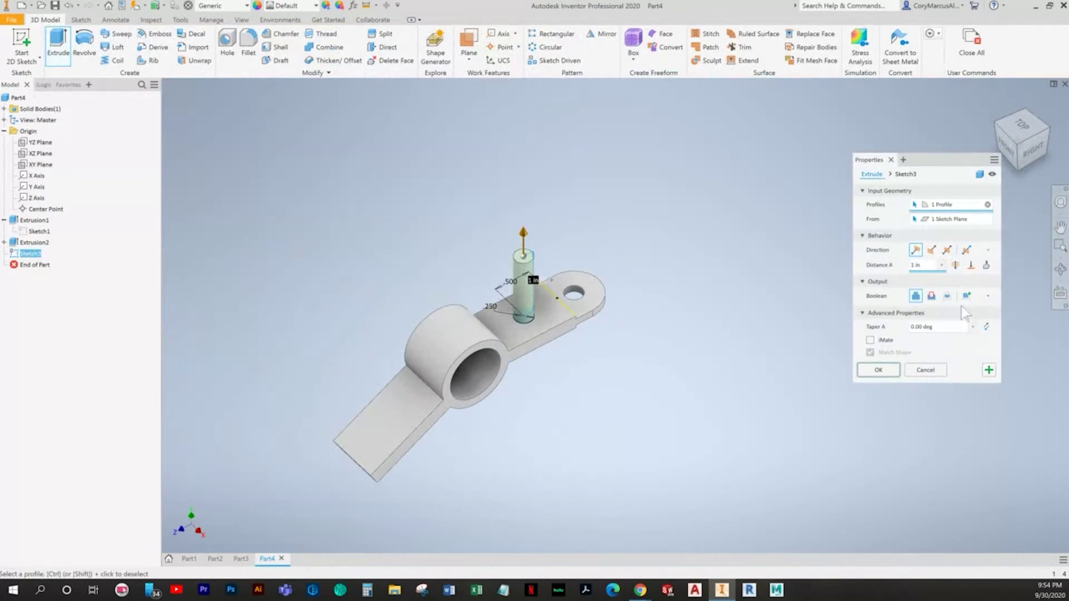
pyautogui.click(932, 296)
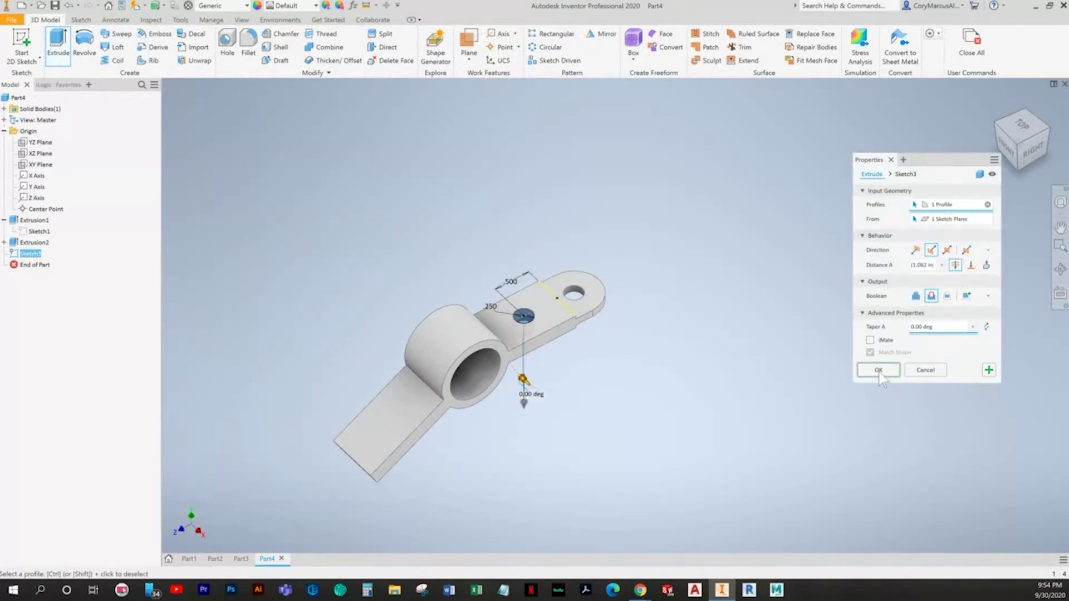
pyautogui.click(880, 371)
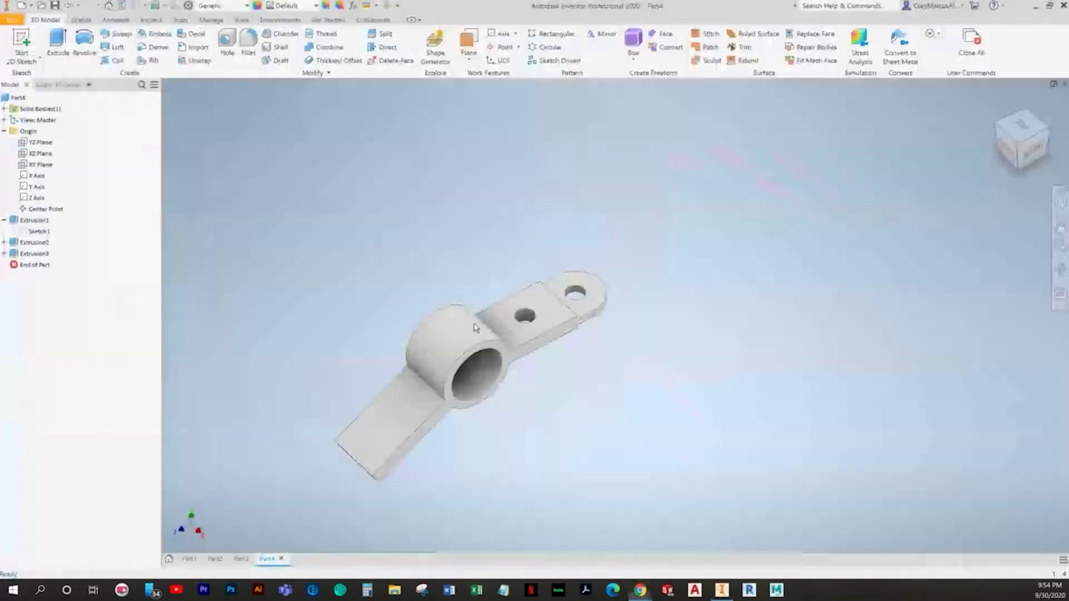
# Step: Start a sketch on the top face of the plain angled arm and check the textbook drawing of its slot
pyautogui.click(21, 45)
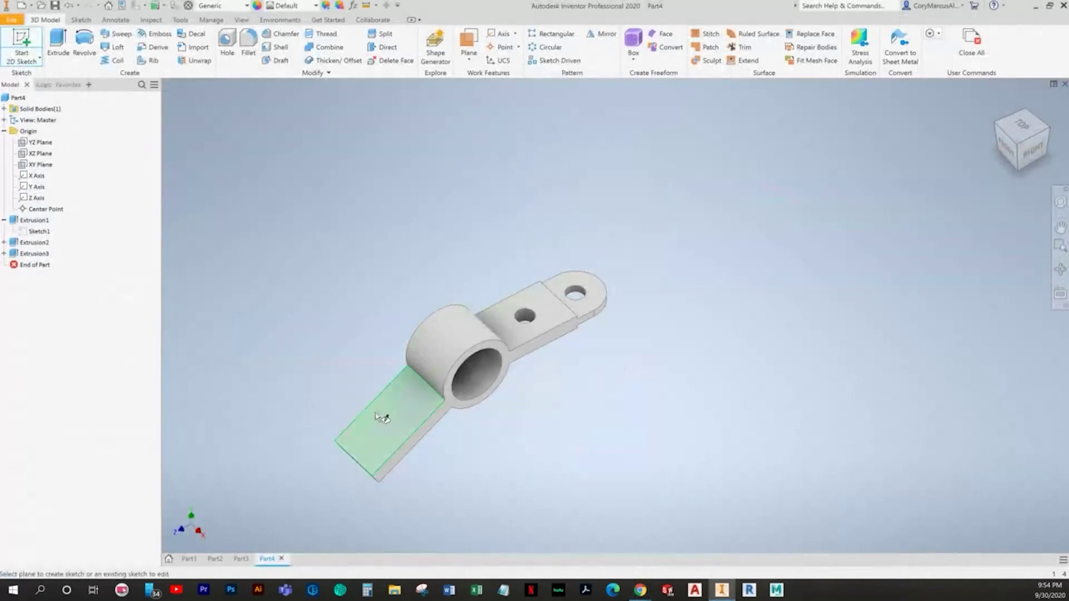
pyautogui.click(390, 440)
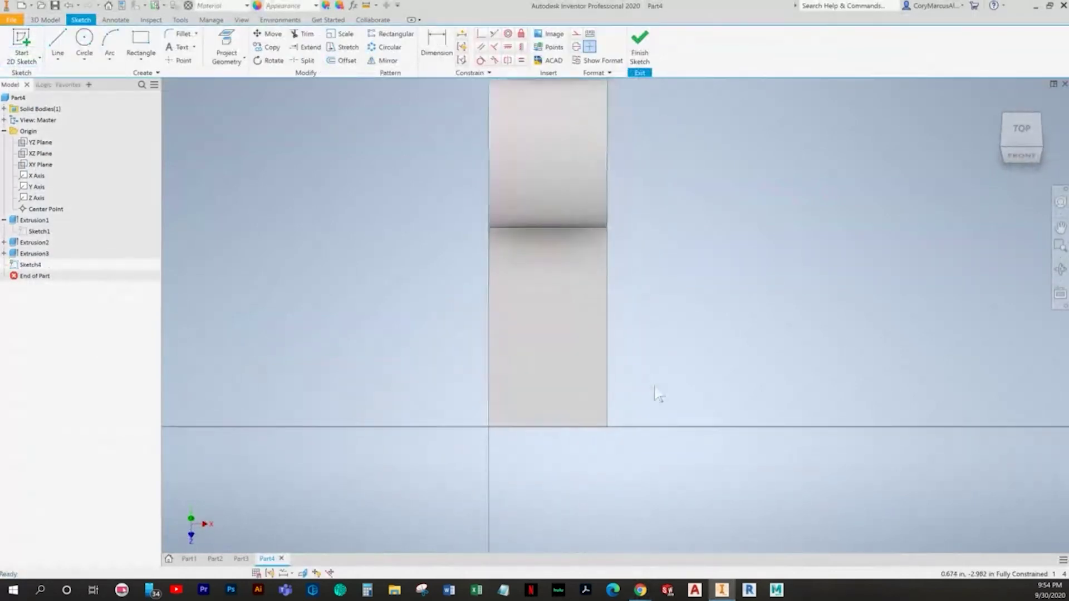
pyautogui.hotkey('alt', 'Tab')
pyautogui.hotkey('alt', 'Tab')
pyautogui.press('l')
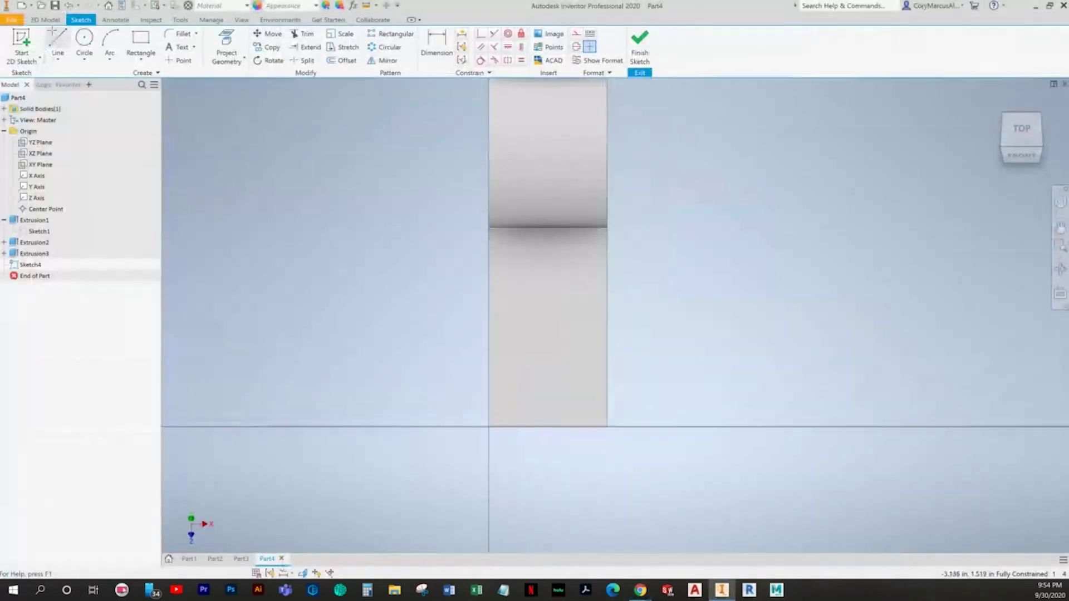
# Step: Draw two lengthwise lines crossing the angled arm's end edge and constrain them parallel
pyautogui.click(542, 442)
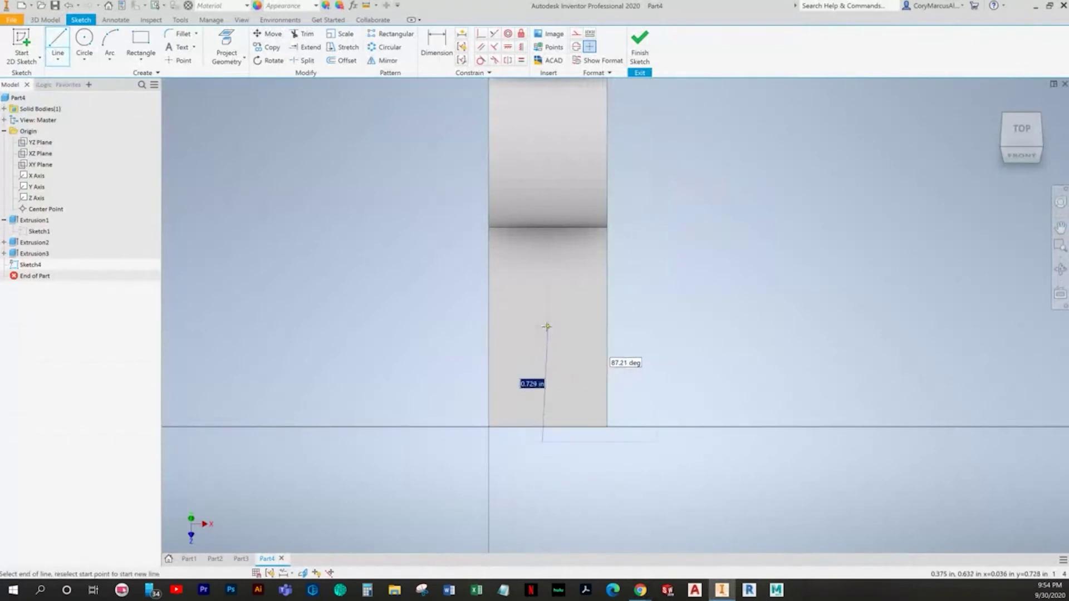
pyautogui.doubleClick(539, 326)
pyautogui.click(575, 439)
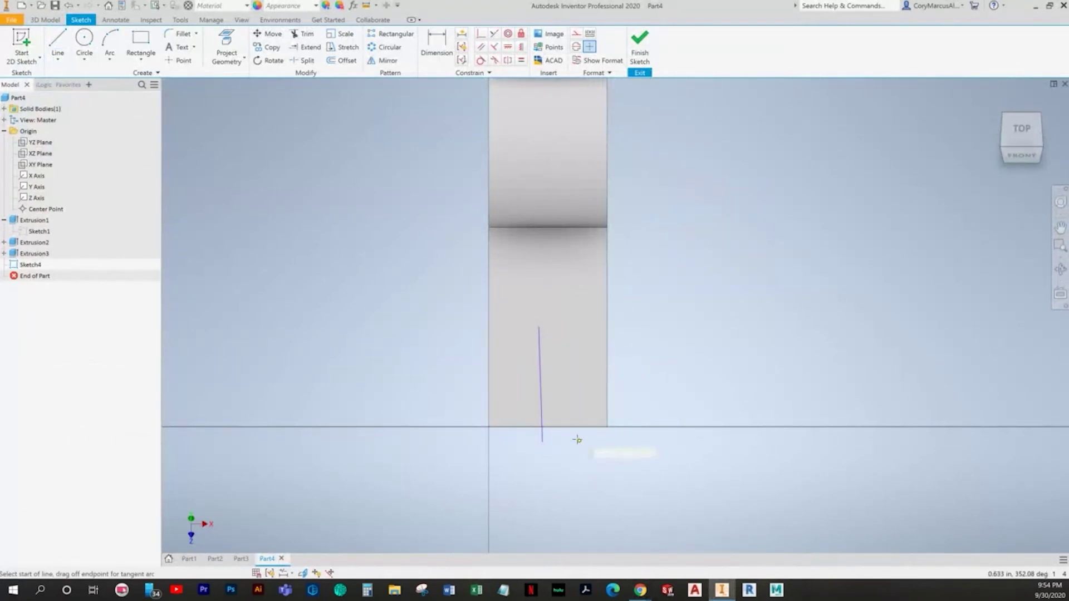
pyautogui.doubleClick(576, 323)
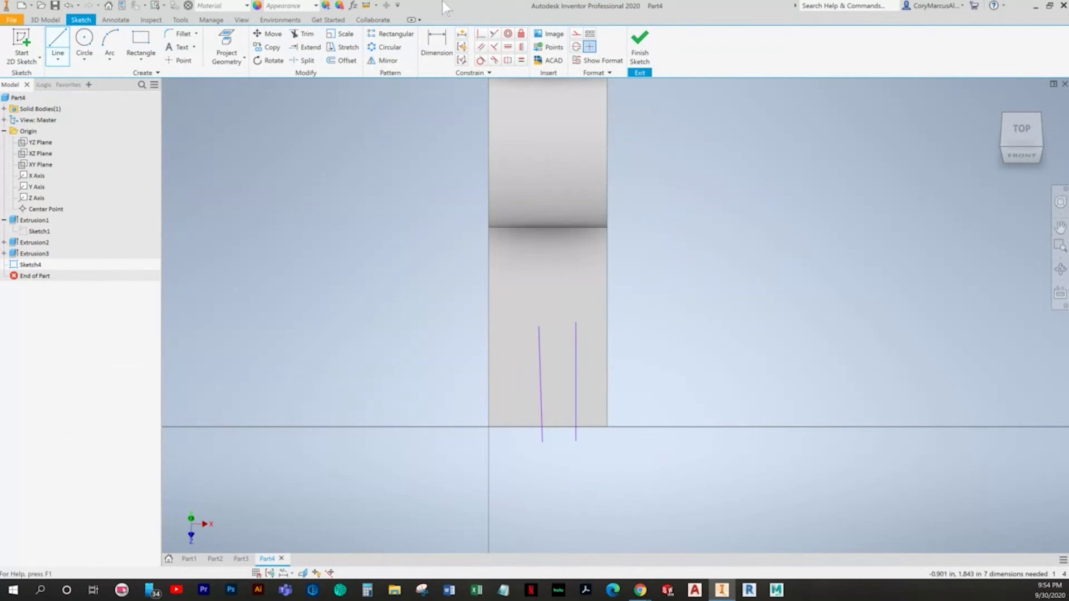
pyautogui.click(482, 47)
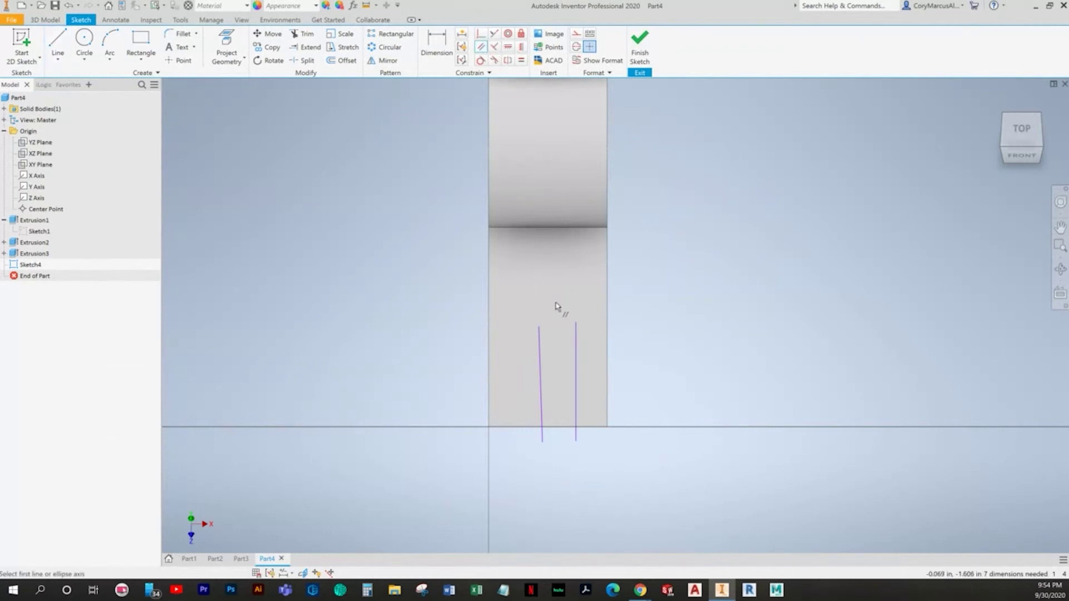
pyautogui.click(575, 353)
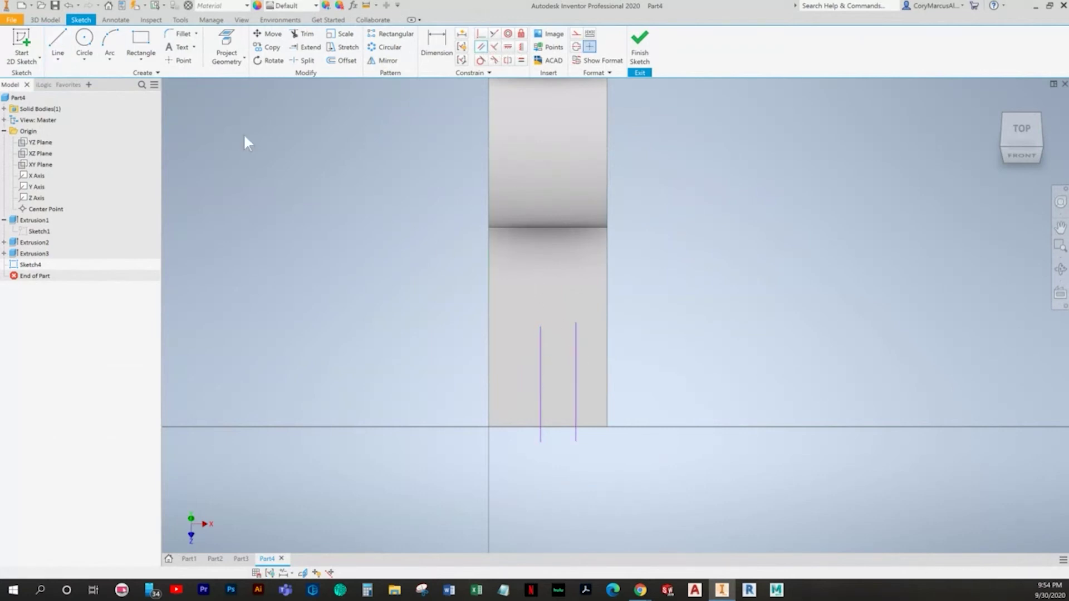
# Step: Draw a circle around the inner ends of the two lines and dimension its radius as 0.2 in
pyautogui.click(84, 39)
pyautogui.click(555, 343)
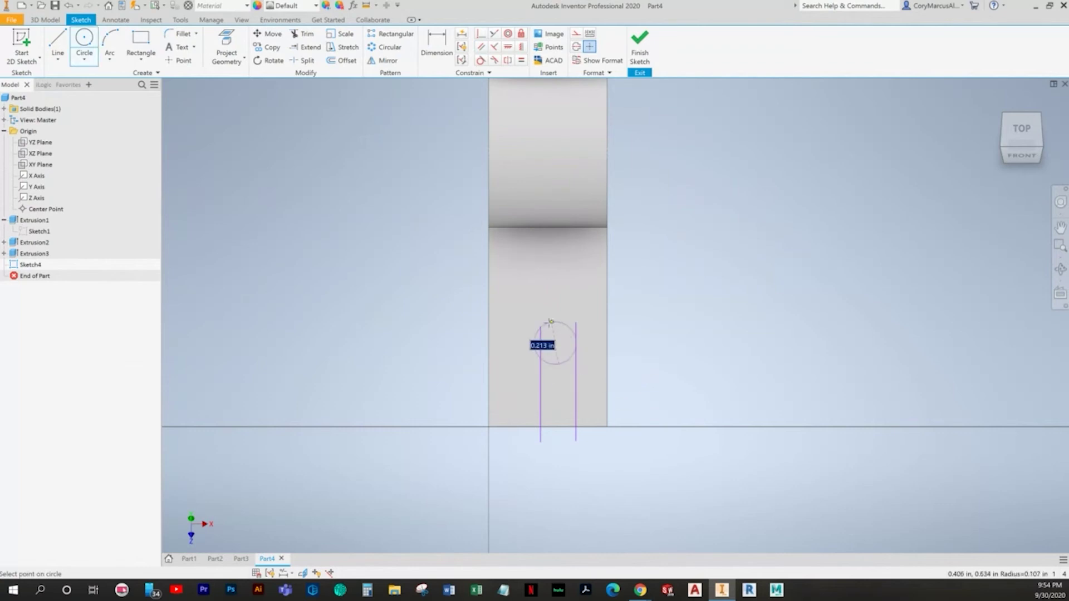
pyautogui.click(535, 312)
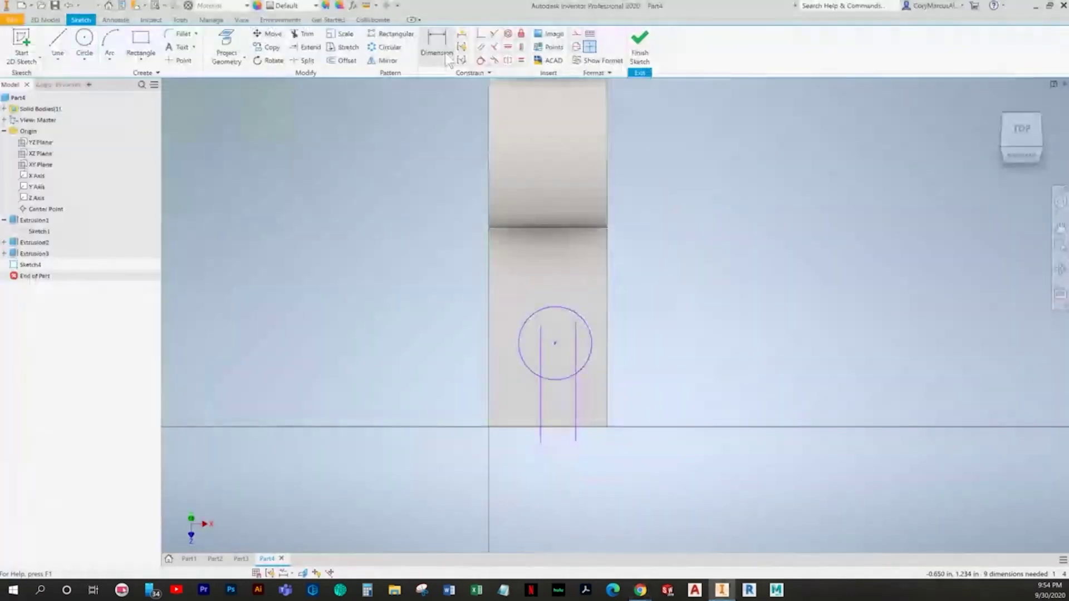
pyautogui.click(448, 57)
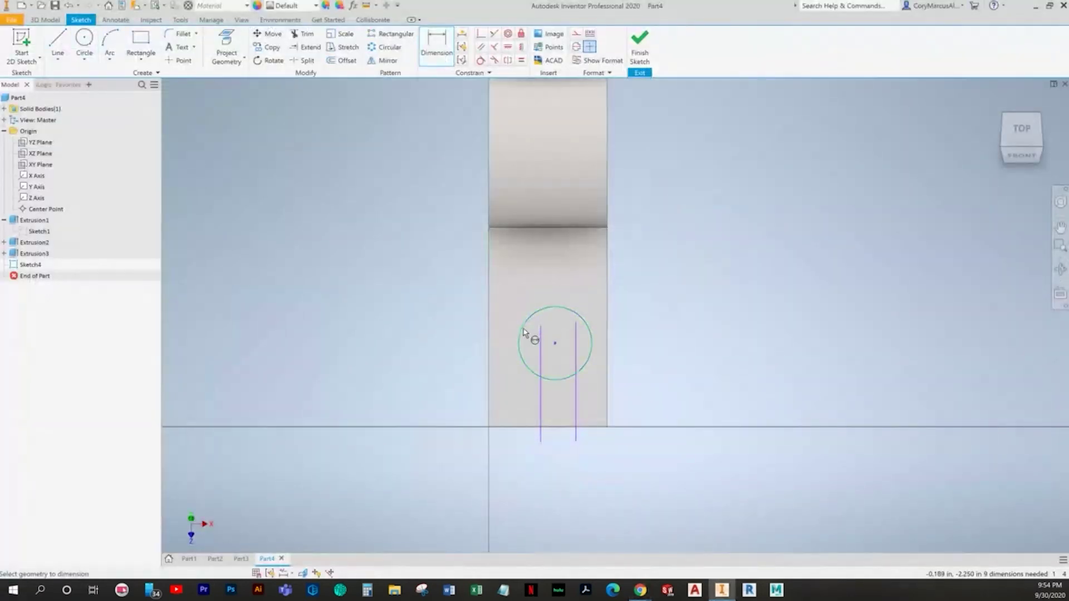
pyautogui.rightClick(513, 321)
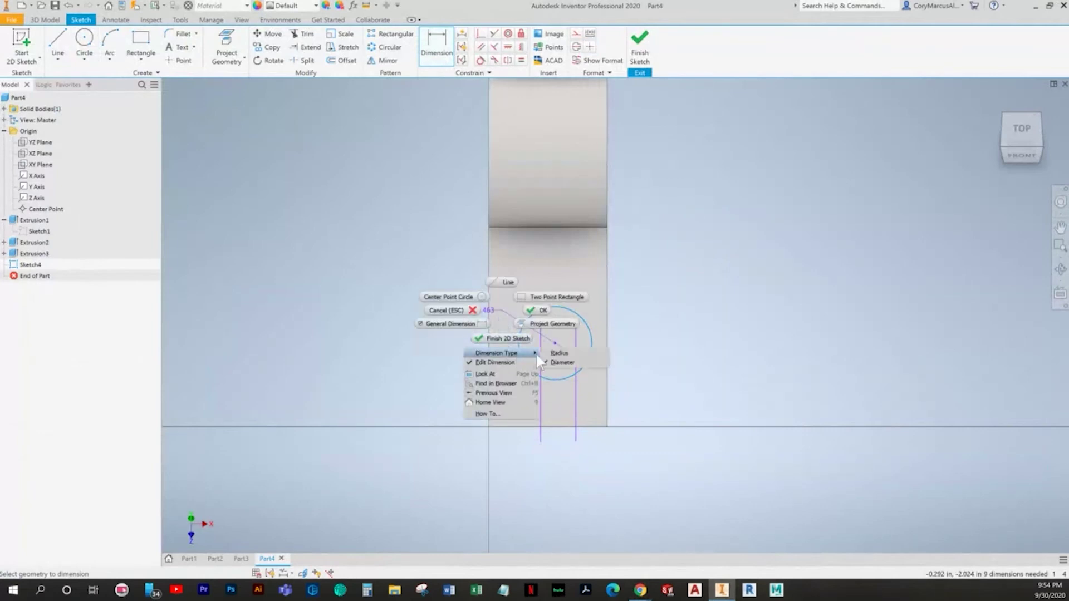
pyautogui.click(563, 355)
pyautogui.click(512, 329)
pyautogui.write('.2')
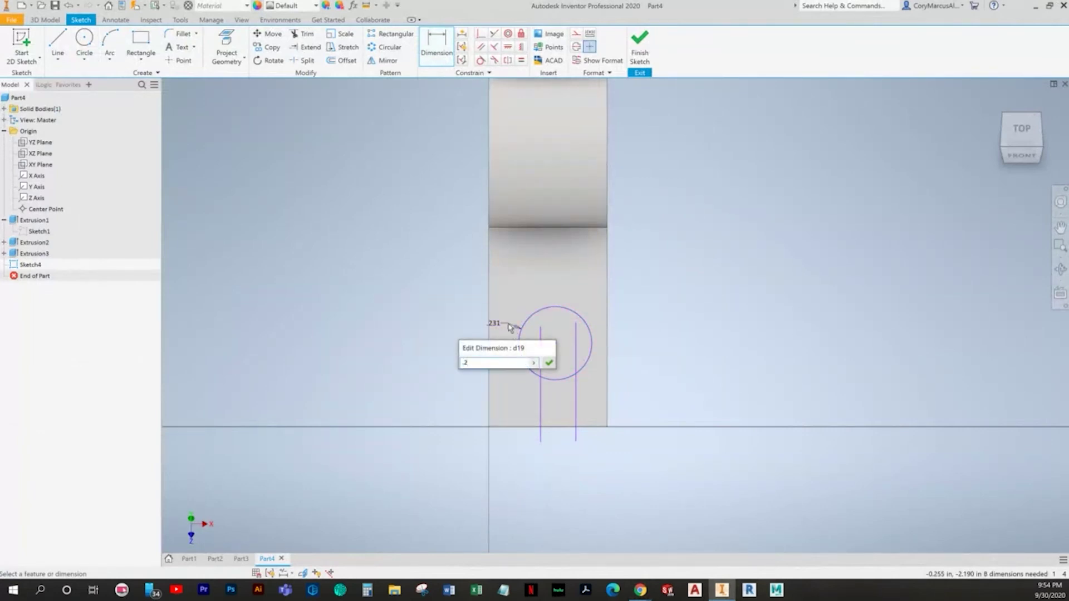
pyautogui.press('Return')
# Step: Project the angled arm's end edge into the sketch
pyautogui.scroll(3, 575, 406)
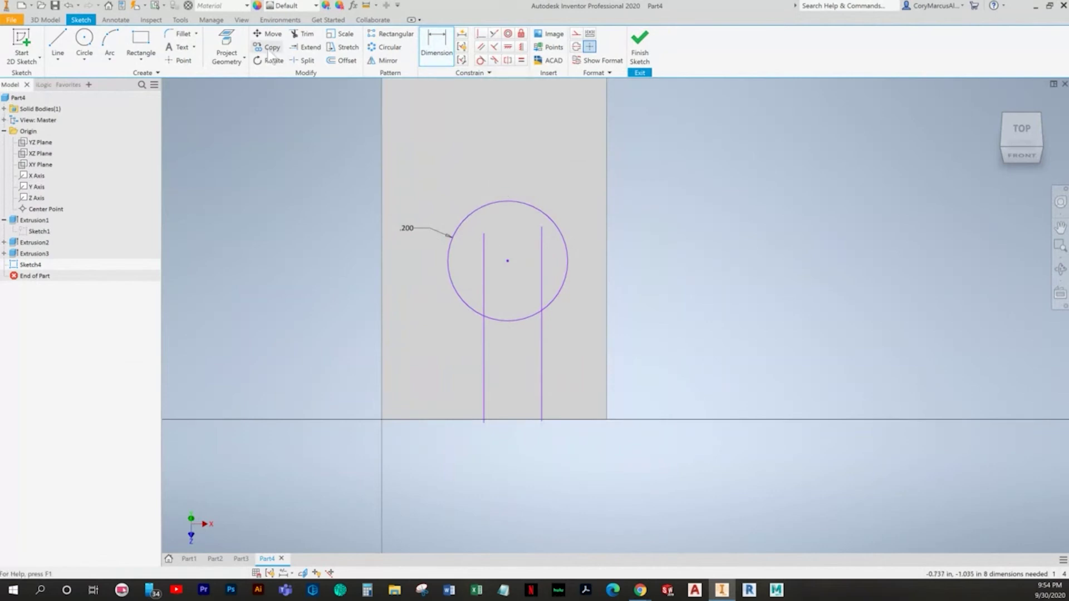
pyautogui.click(271, 35)
pyautogui.press('Escape')
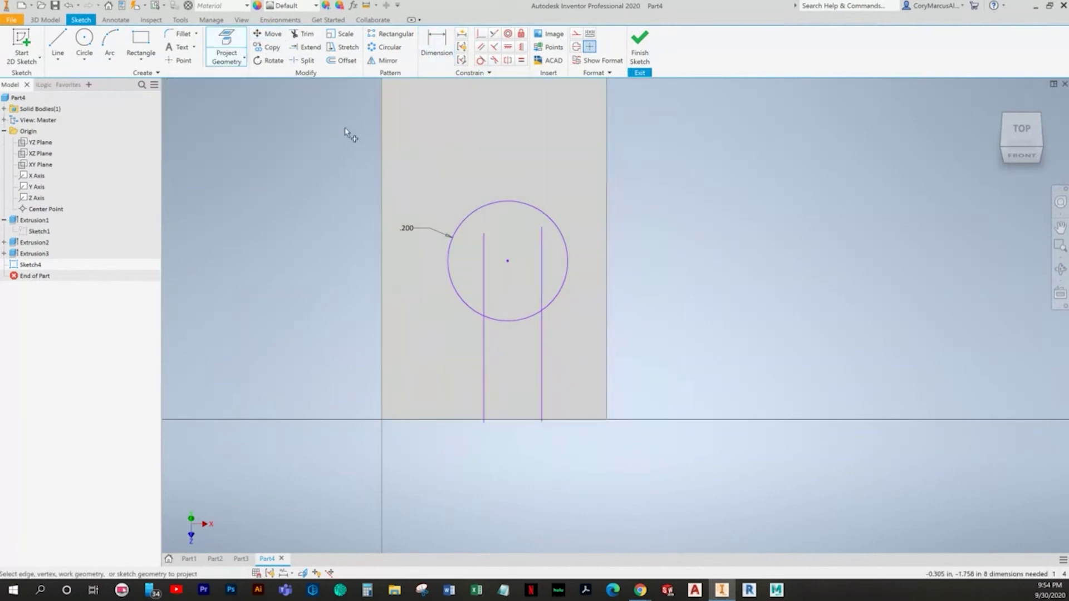
pyautogui.click(209, 36)
pyautogui.click(500, 420)
pyautogui.press('Escape')
# Step: Trim the two lines at the end edge and inside the circle, and remove the arc between them to form a keyhole outline
pyautogui.click(302, 33)
pyautogui.scroll(5, 540, 458)
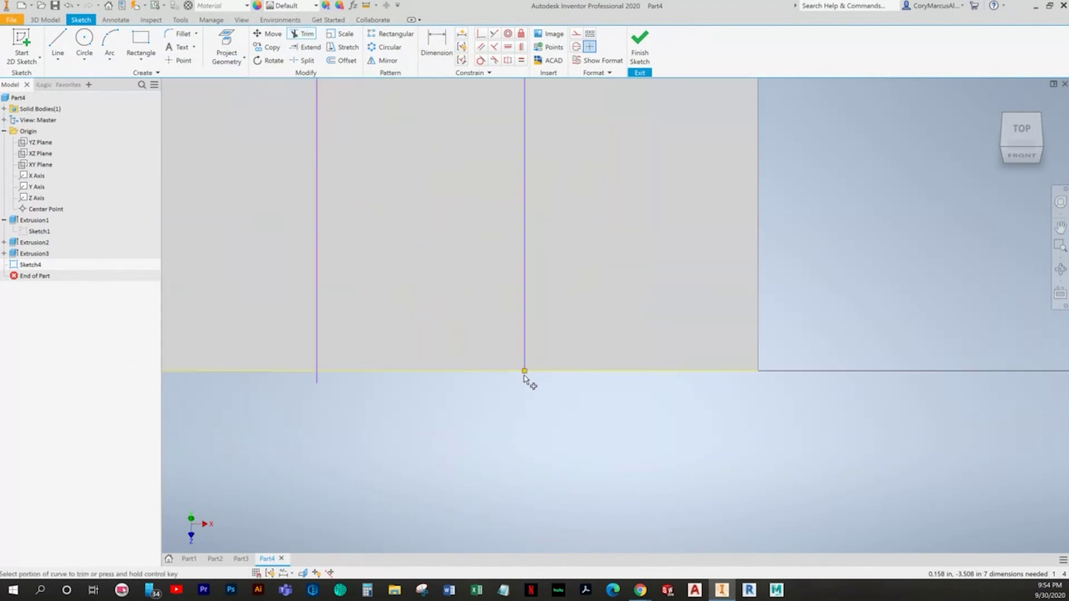
pyautogui.click(315, 377)
pyautogui.scroll(-5, 385, 381)
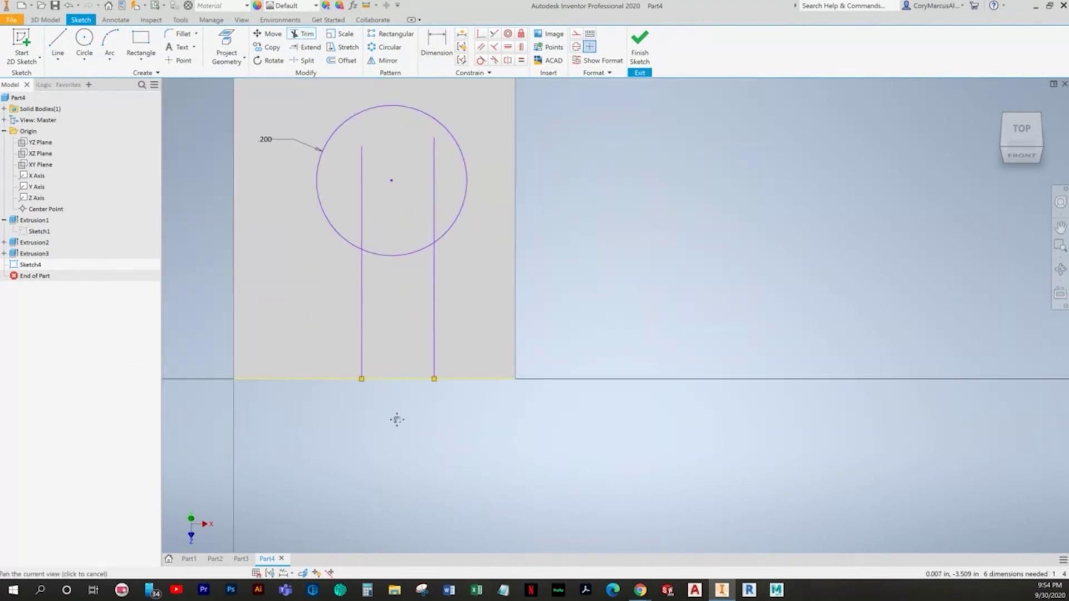
pyautogui.moveTo(396, 420); pyautogui.dragTo(415, 522, button='middle')
pyautogui.click(388, 323)
pyautogui.click(423, 356)
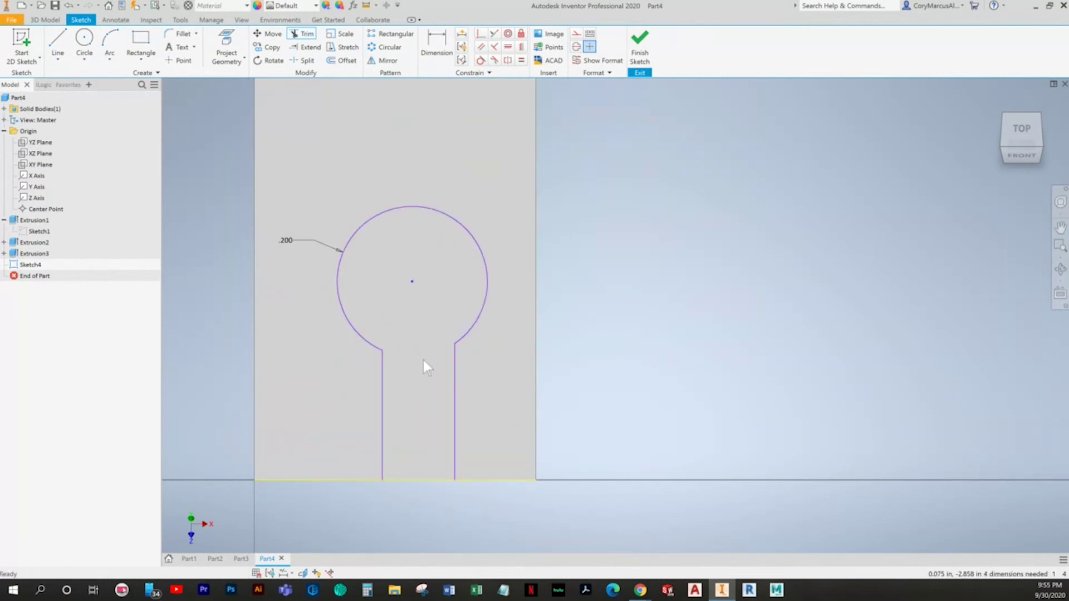
# Step: Check the textbook drawing and dimension the distance between the two slot lines as 0.1 in
pyautogui.hotkey('alt', 'Tab')
pyautogui.hotkey('alt', 'Tab')
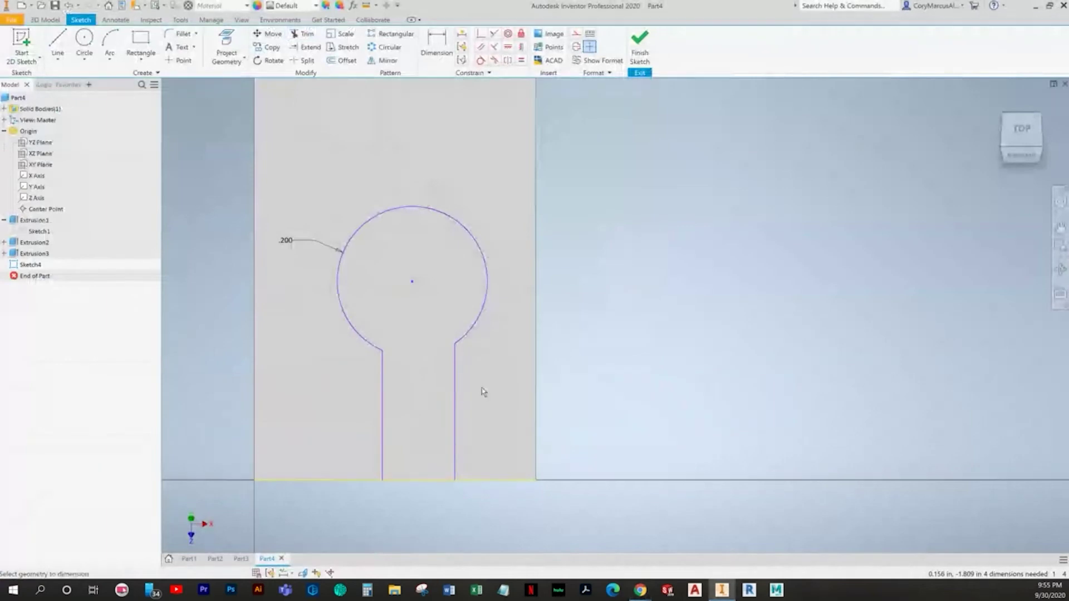
pyautogui.hotkey('alt', 'Tab')
pyautogui.scroll(-1, 485, 412)
pyautogui.hotkey('alt', 'Tab')
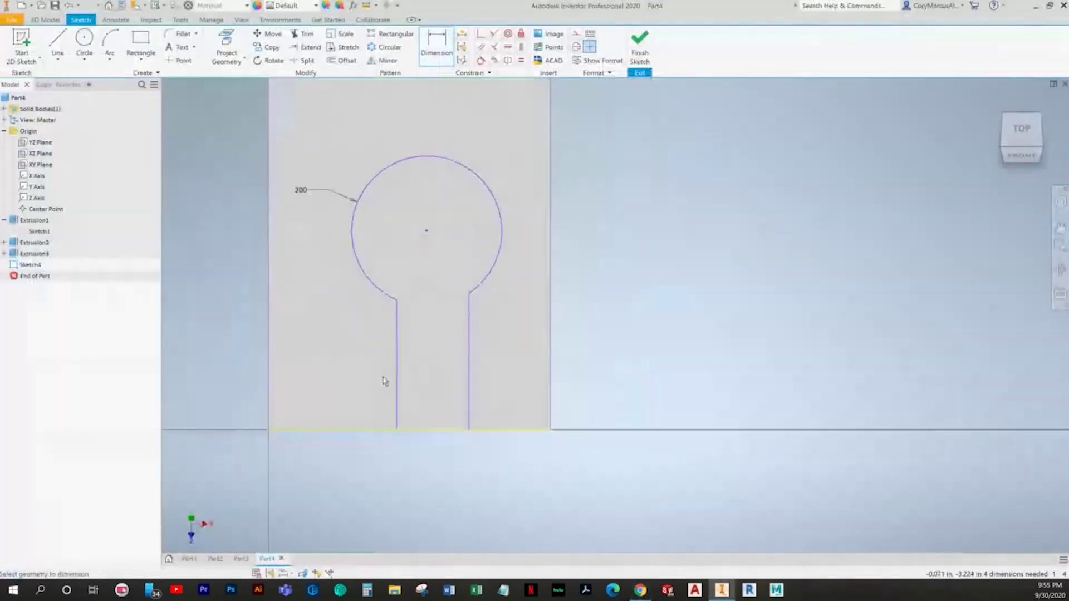
pyautogui.click(397, 377)
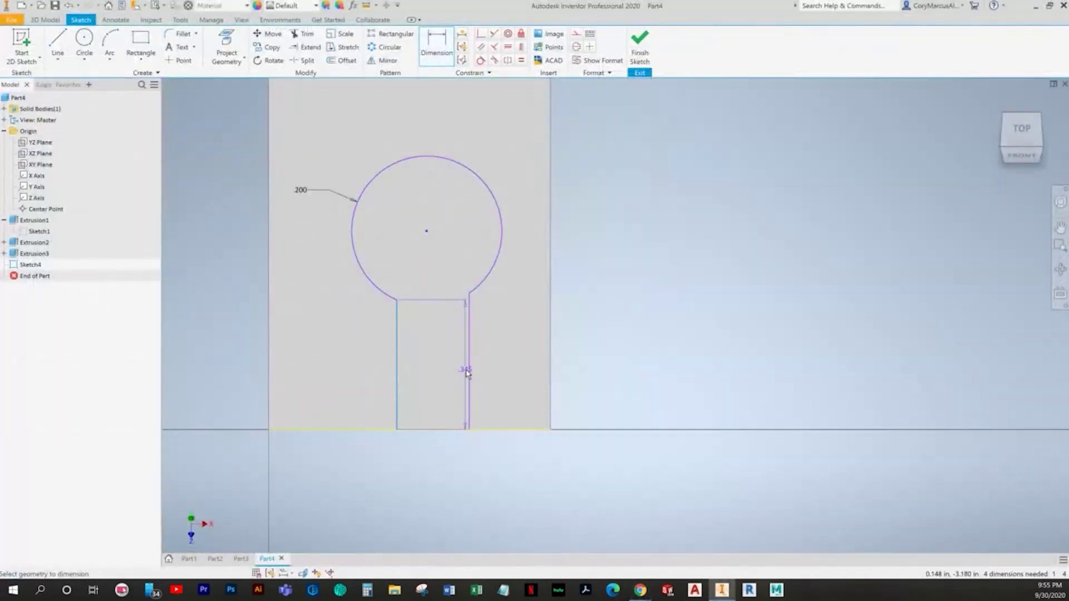
pyautogui.click(435, 457)
pyautogui.write('.1')
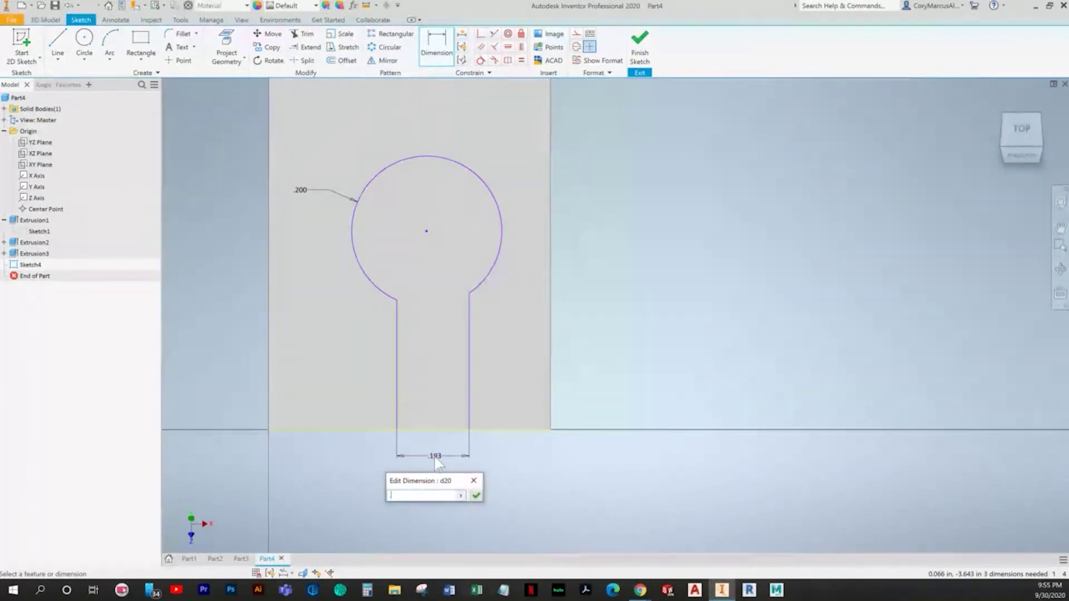
pyautogui.press('Return')
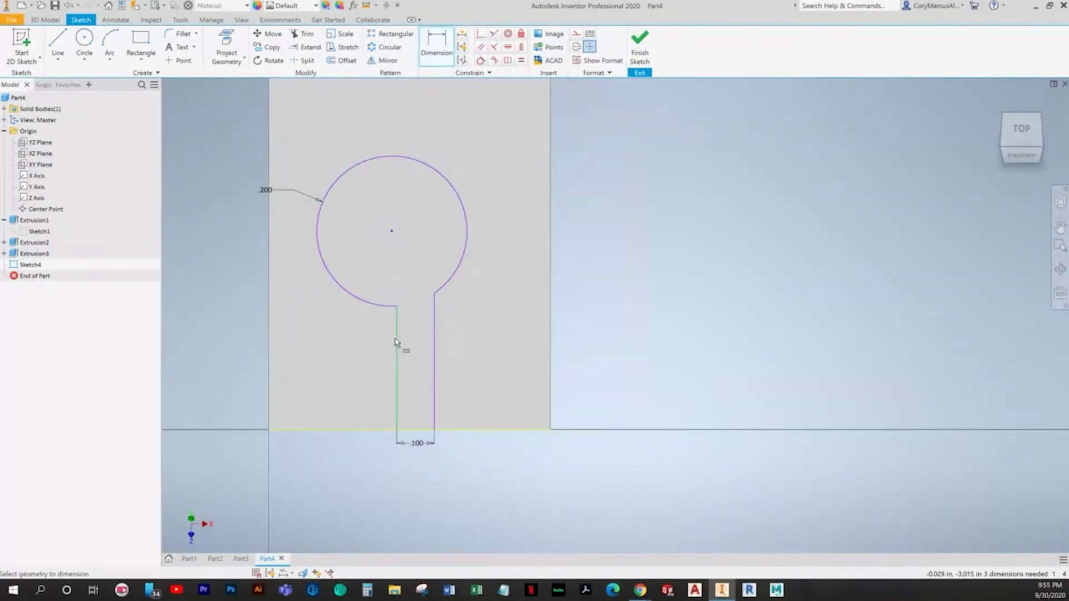
# Step: Try to dimension the circle's center from the nearer slot line as half the slot width
pyautogui.click(392, 231)
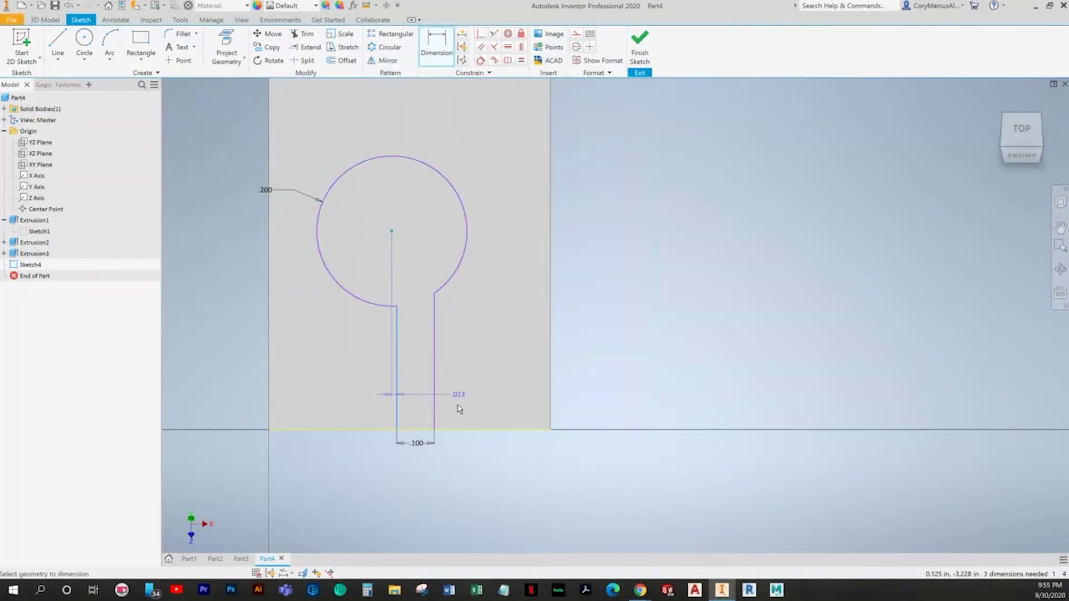
pyautogui.scroll(5, 415, 454)
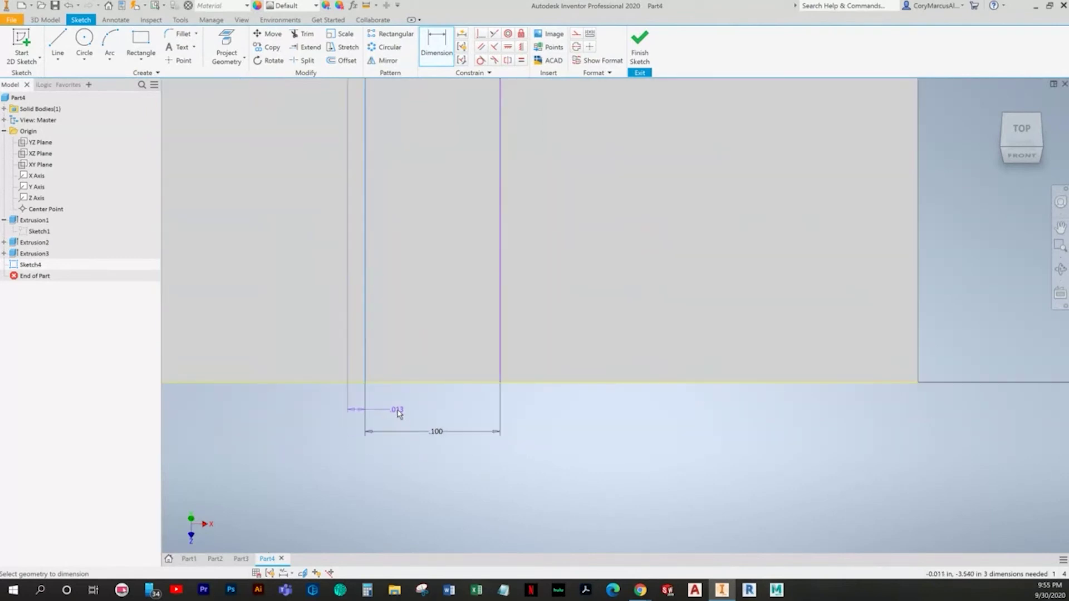
pyautogui.click(397, 413)
pyautogui.click(466, 431)
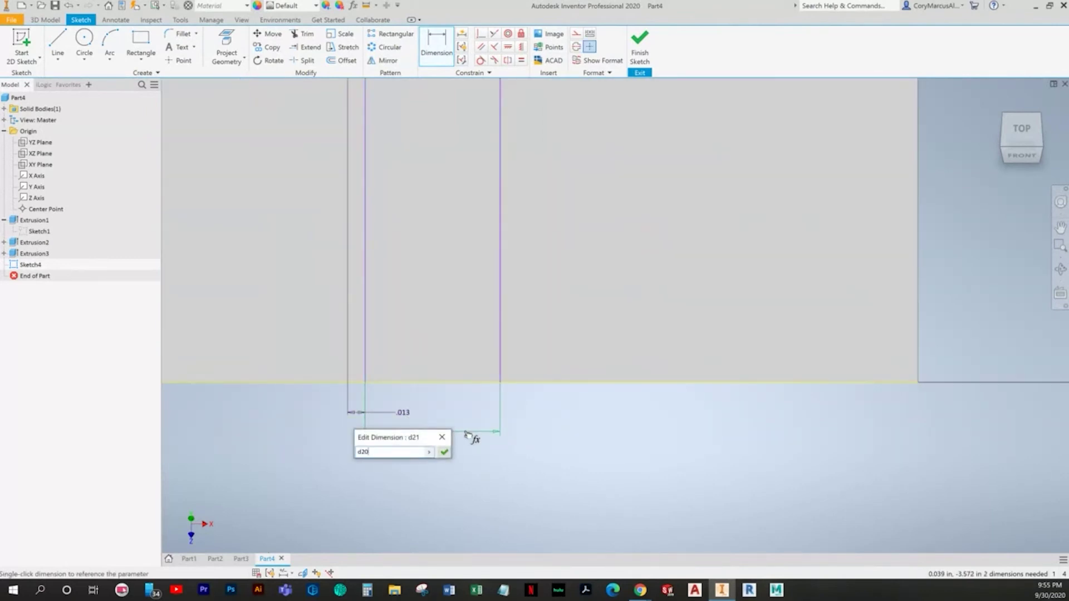
pyautogui.press('Return')
pyautogui.scroll(-5, 466, 435)
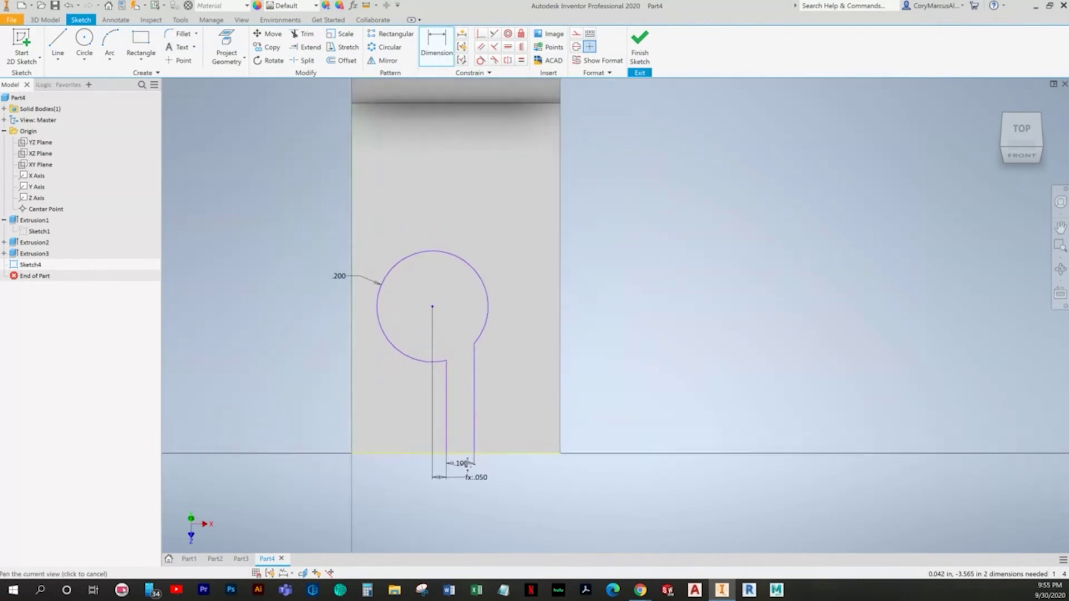
# Step: Move the circle's center between the slot lines and dimension it from one line as half the slot width, d20/2
pyautogui.scroll(5, 436, 318)
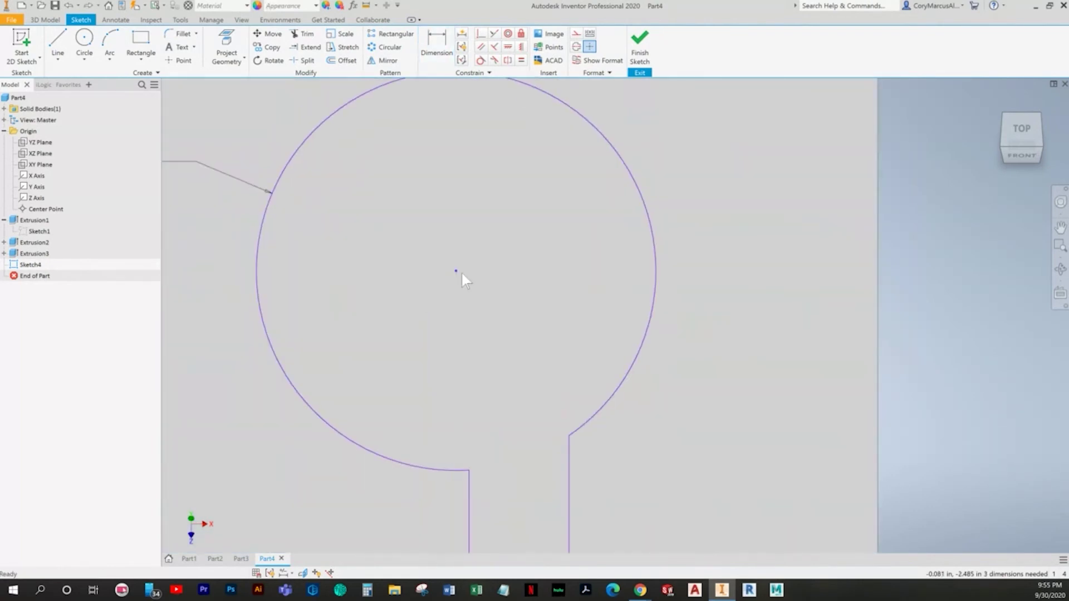
pyautogui.scroll(-5, 457, 275)
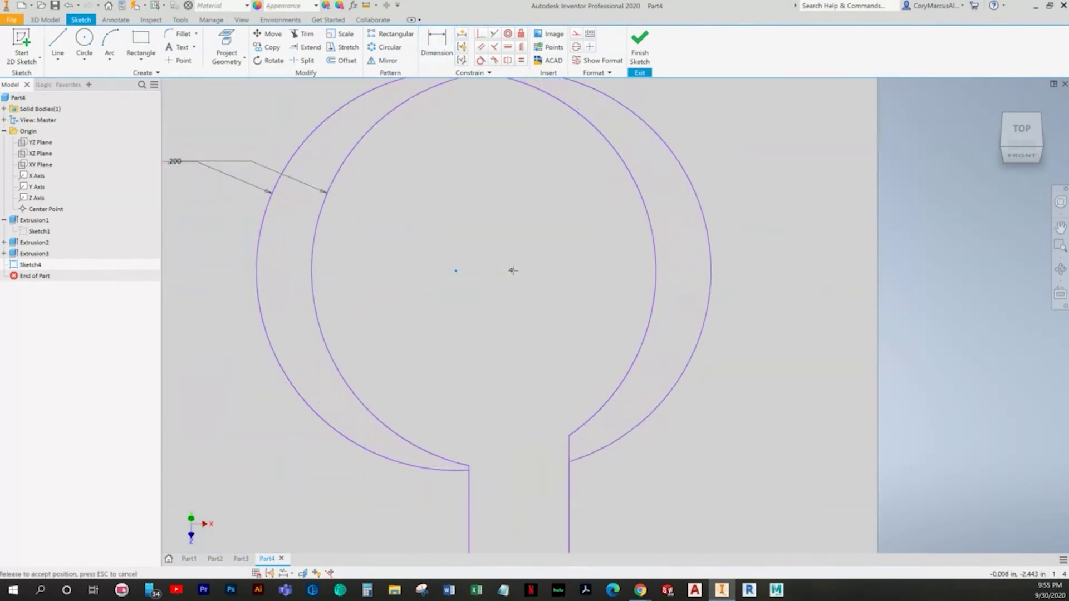
pyautogui.click(437, 46)
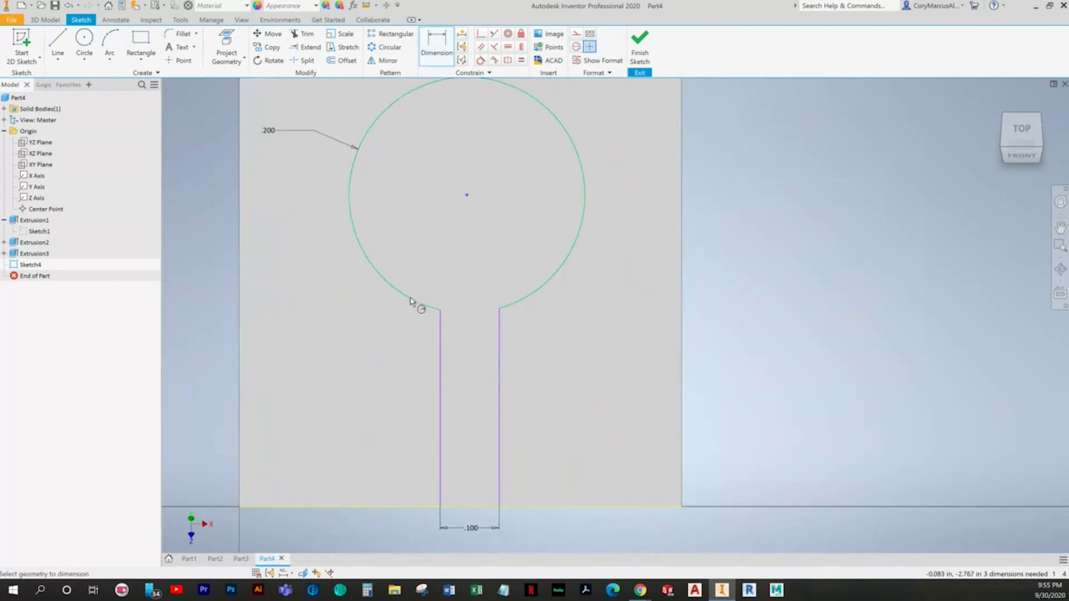
pyautogui.click(425, 305)
pyautogui.click(440, 351)
pyautogui.moveTo(455, 462); pyautogui.dragTo(439, 325, button='middle')
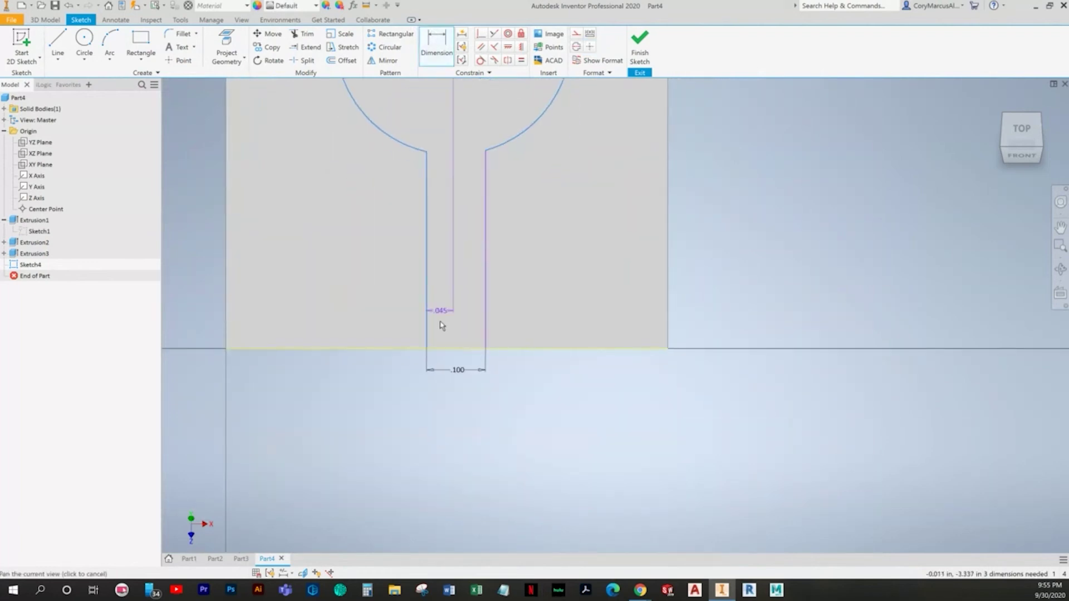
pyautogui.click(448, 358)
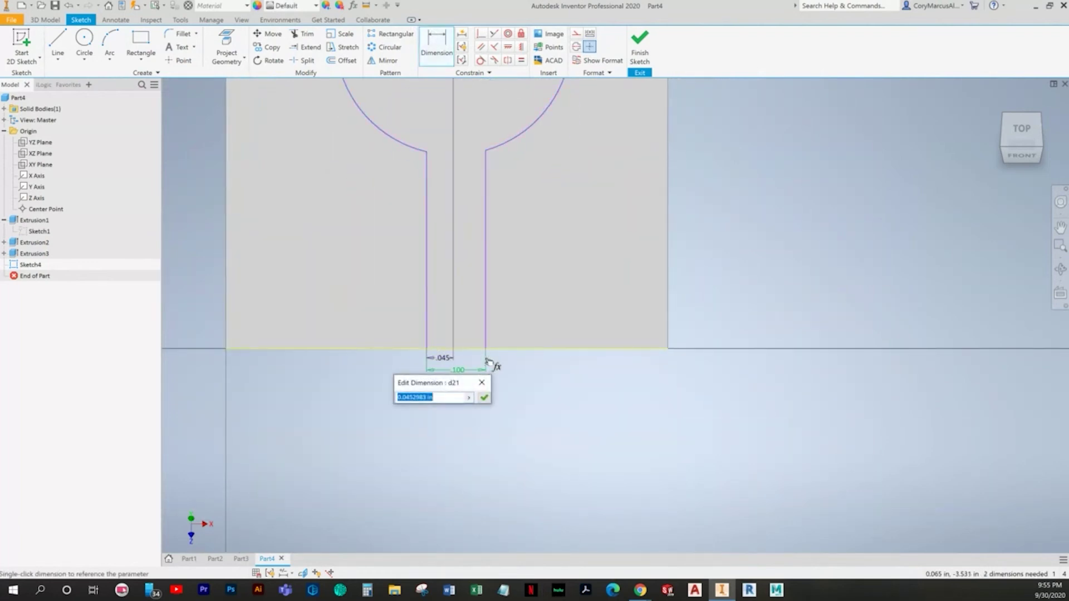
pyautogui.write('d20/2')
pyautogui.press('Return')
pyautogui.scroll(-3, 501, 255)
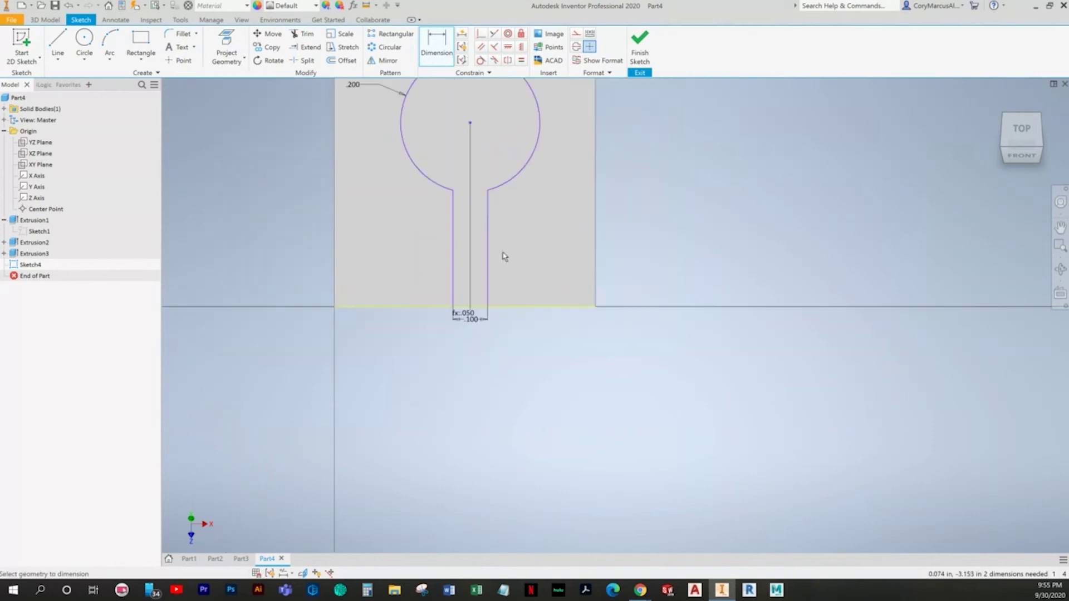
# Step: Check the textbook drawing and dimension the circle's center 0.5 in from the arm's end edge
pyautogui.hotkey('alt', 'Tab')
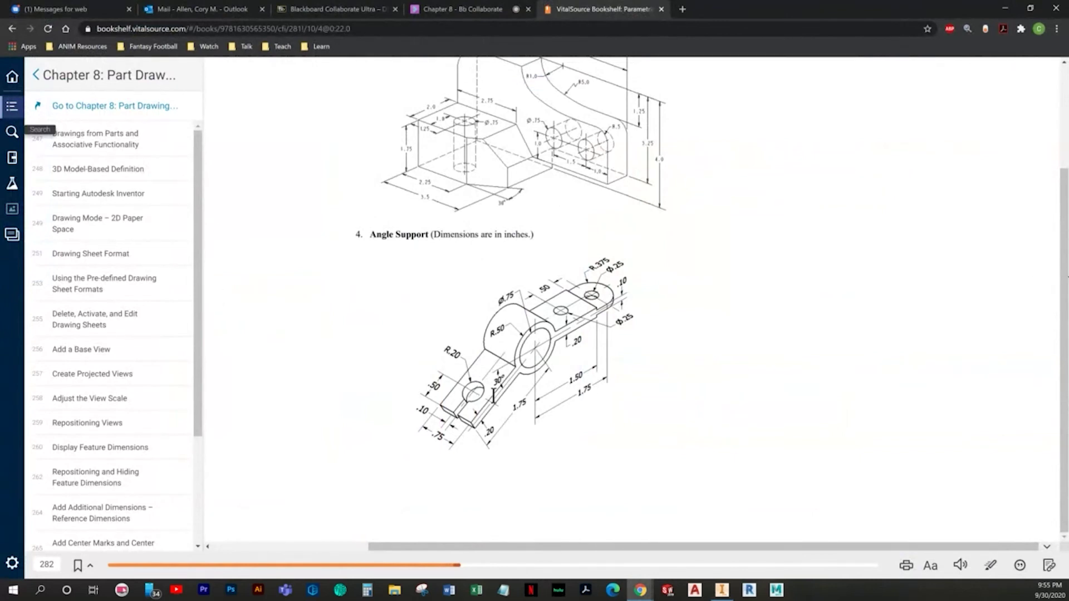
pyautogui.hotkey('alt', 'Tab')
pyautogui.click(395, 312)
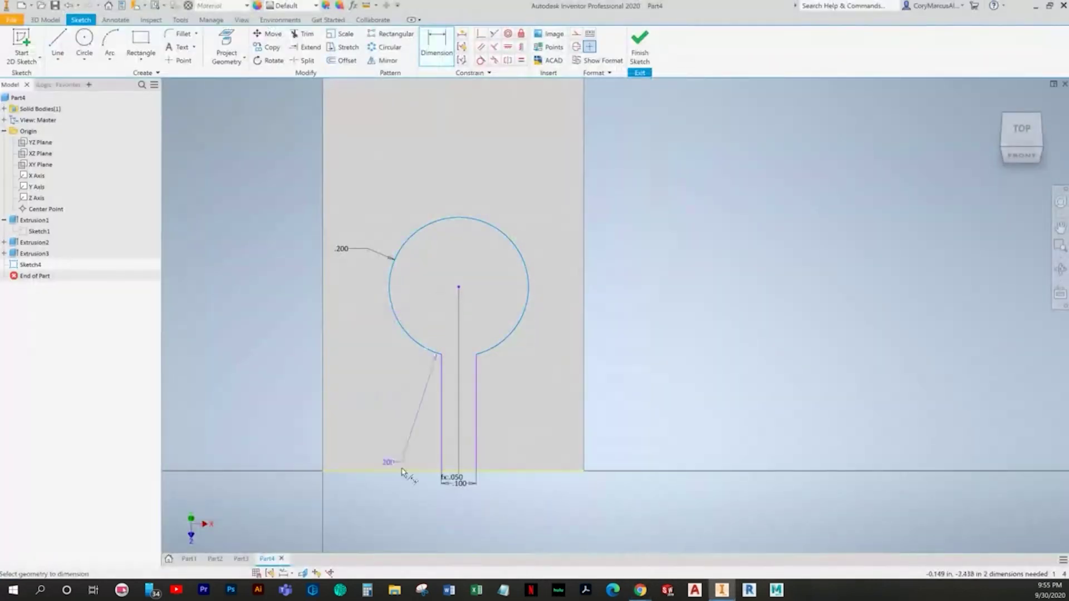
pyautogui.click(394, 471)
pyautogui.click(255, 397)
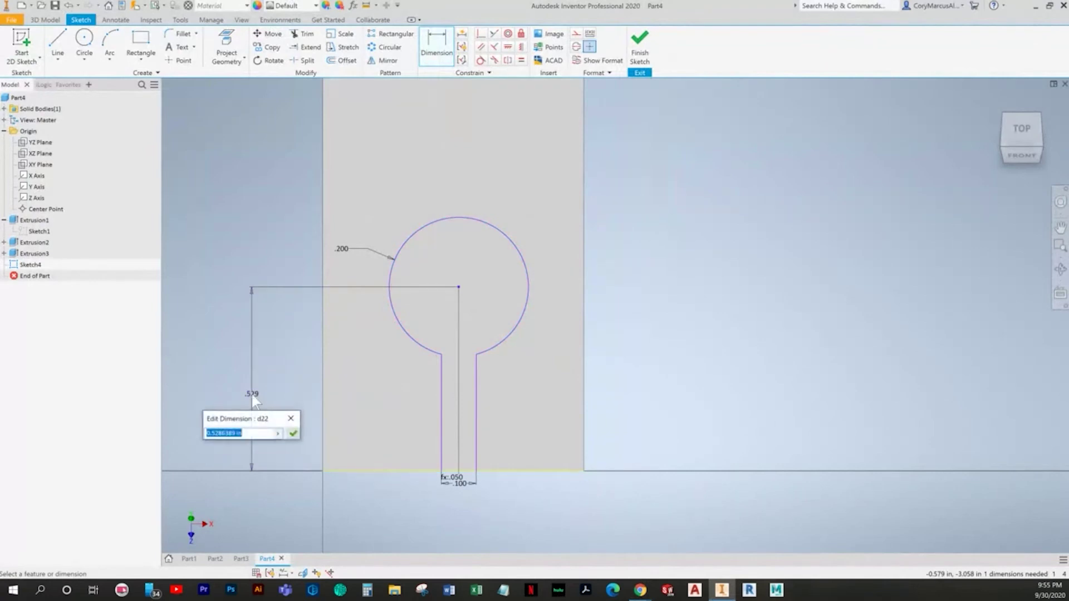
pyautogui.write('.5')
pyautogui.press('Return')
pyautogui.scroll(-3, 425, 369)
pyautogui.moveTo(425, 369); pyautogui.dragTo(439, 372, button='middle')
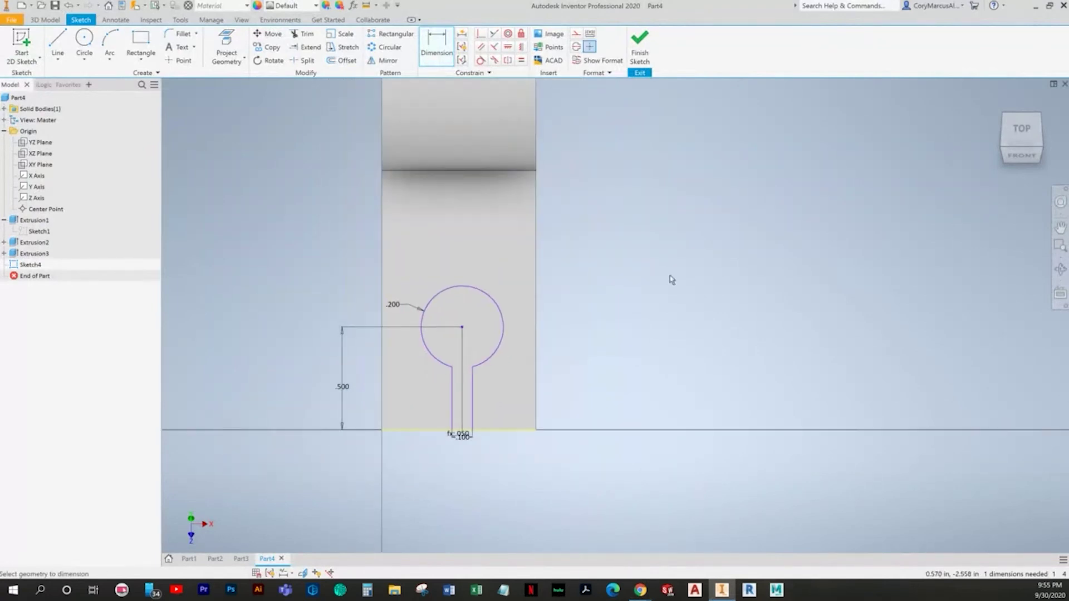
pyautogui.scroll(3, 465, 396)
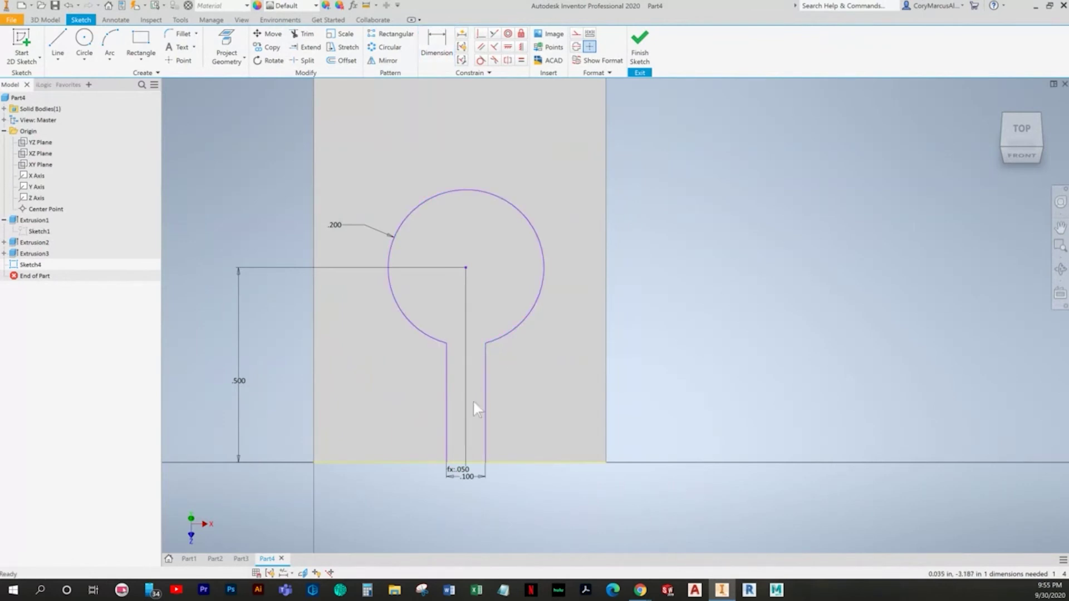
# Step: Center the keyhole on the arm's end edge with a vertical constraint and finish the sketch
pyautogui.hotkey('alt', 'Tab')
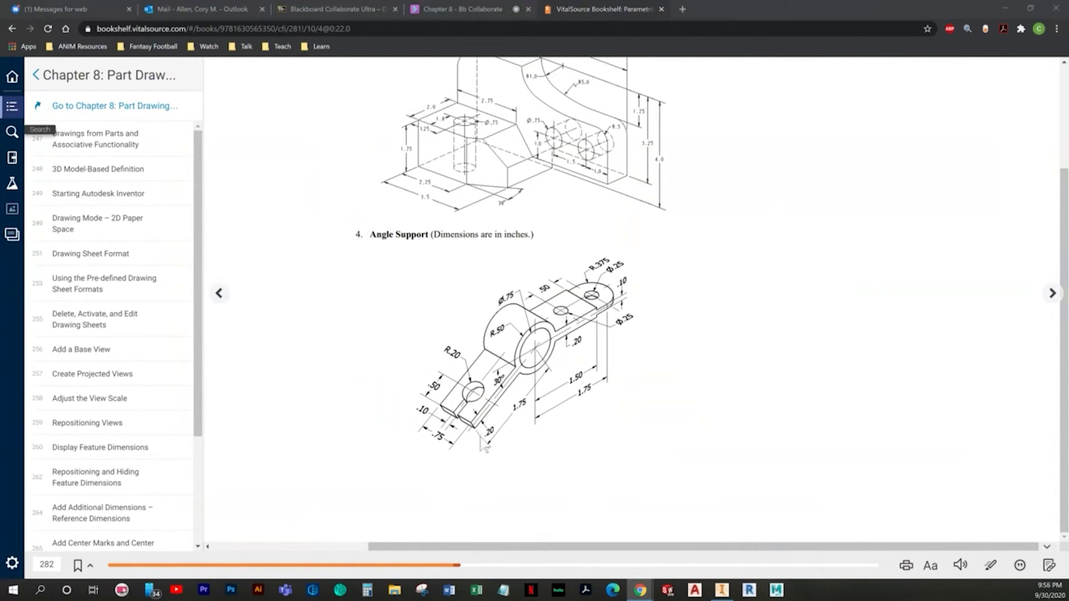
pyautogui.hotkey('alt', 'Tab')
pyautogui.press('d')
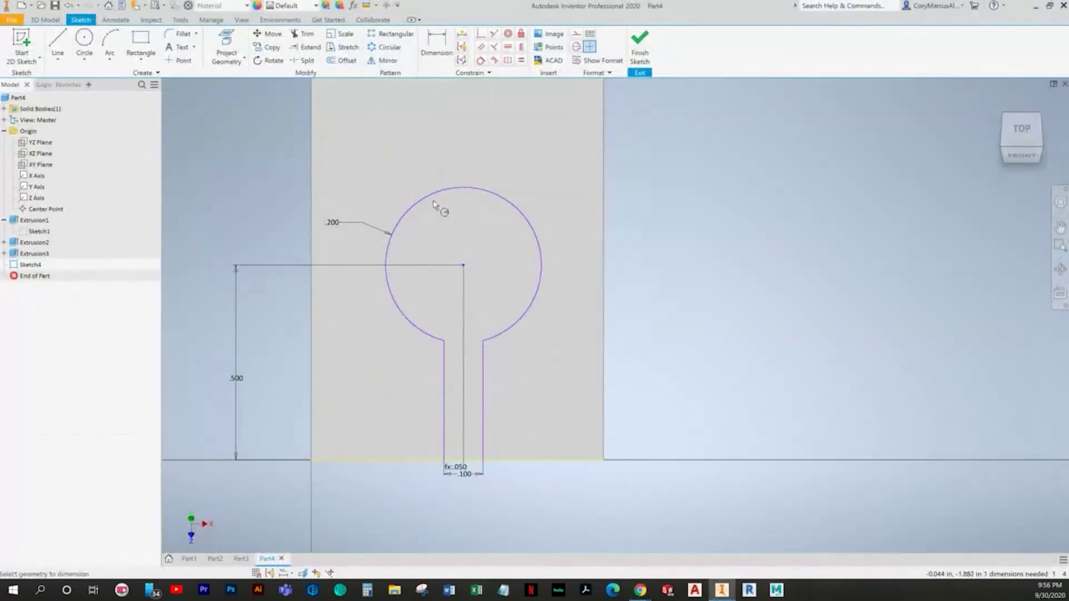
pyautogui.scroll(-3, 440, 267)
pyautogui.click(521, 47)
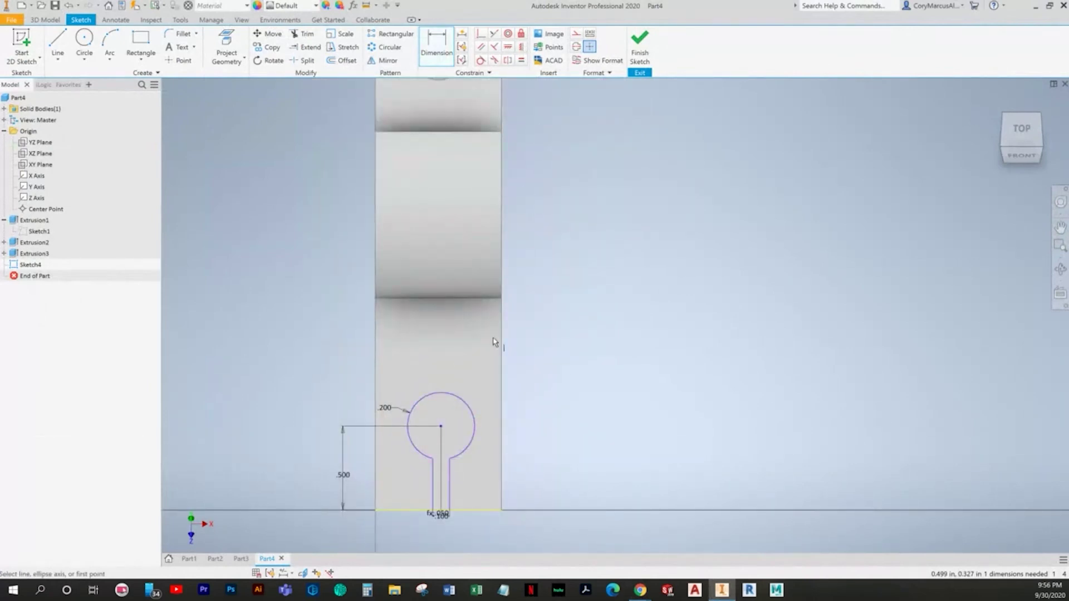
pyautogui.click(442, 514)
pyautogui.rightClick(692, 418)
pyautogui.click(661, 401)
pyautogui.click(651, 58)
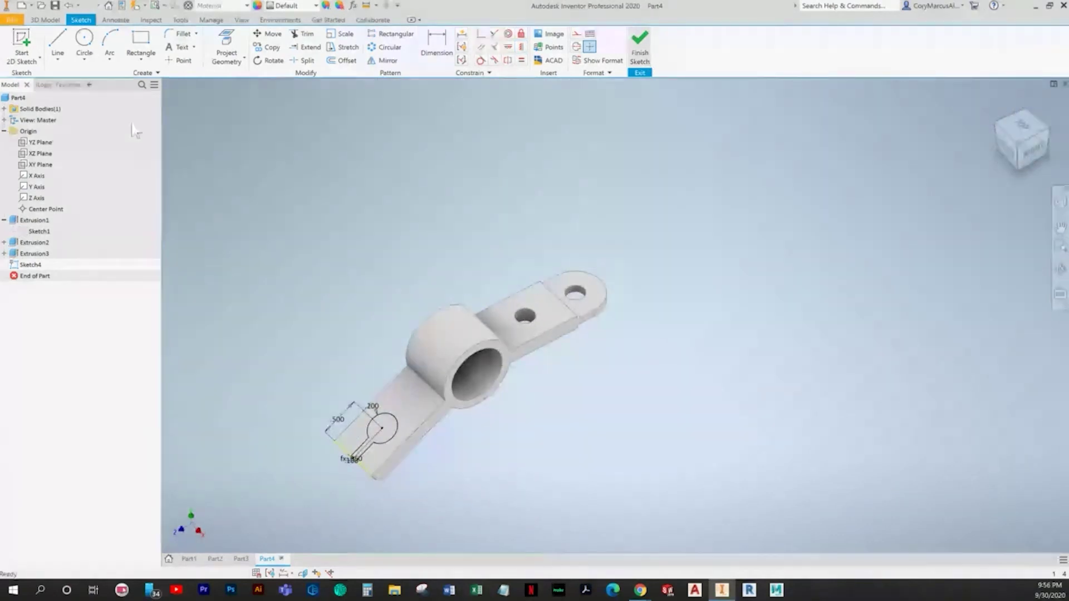
# Step: Extrude the keyhole profile as a cut down through the angled arm
pyautogui.hotkey('alt', 'Tab')
pyautogui.hotkey('alt', 'Tab')
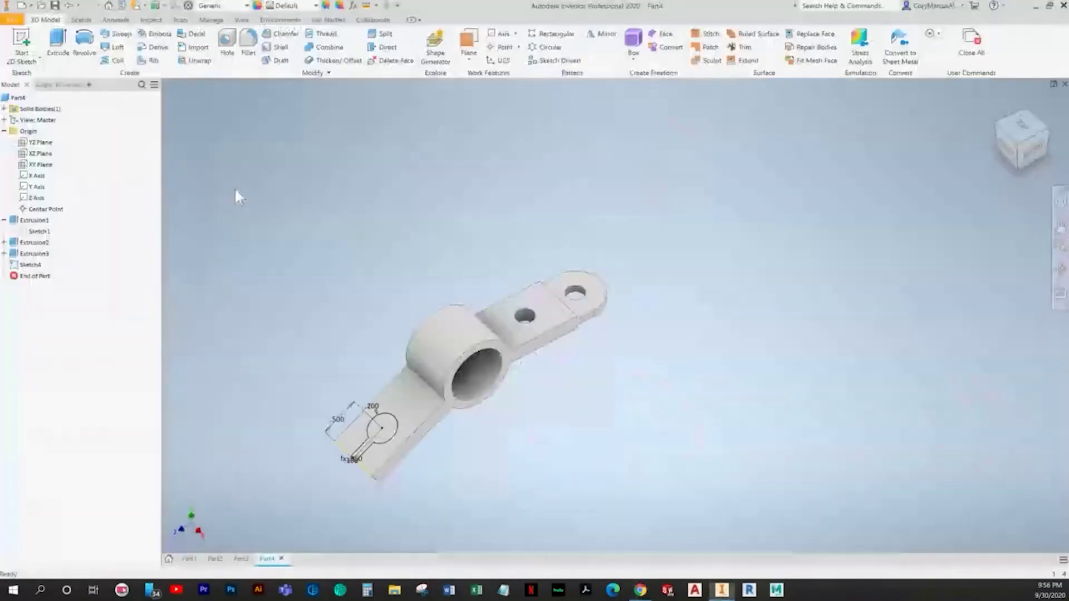
pyautogui.hotkey('alt', 'Tab')
pyautogui.hotkey('alt', 'Tab')
pyautogui.press('e')
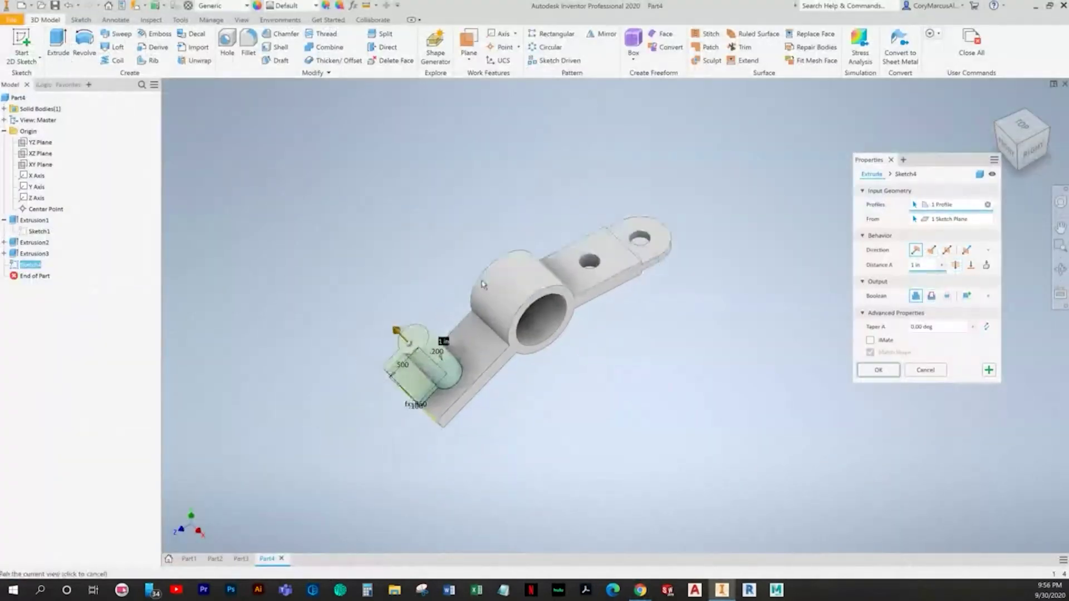
pyautogui.click(932, 296)
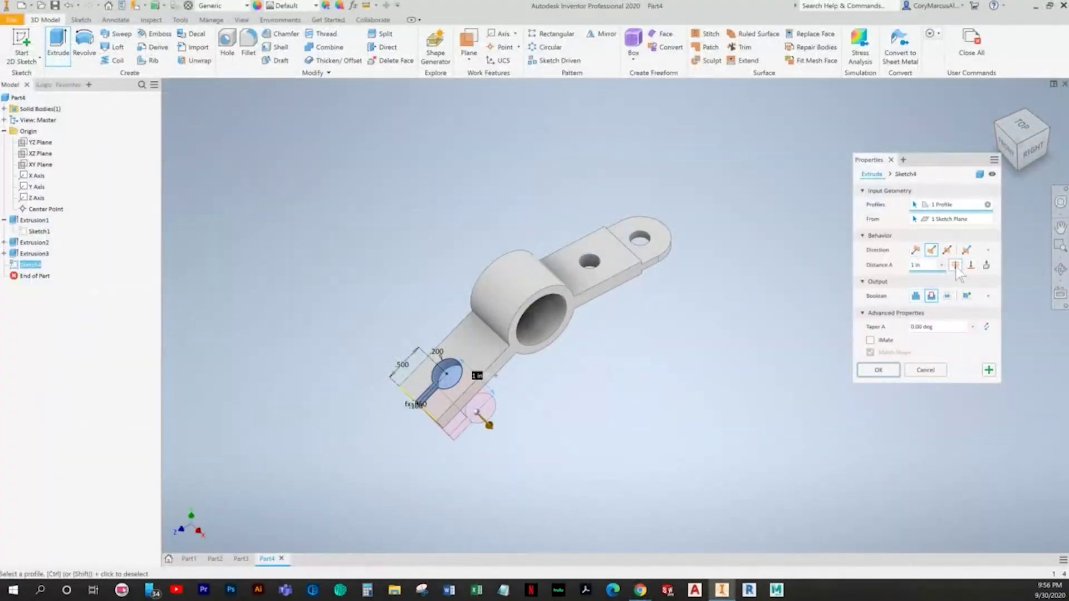
pyautogui.click(879, 370)
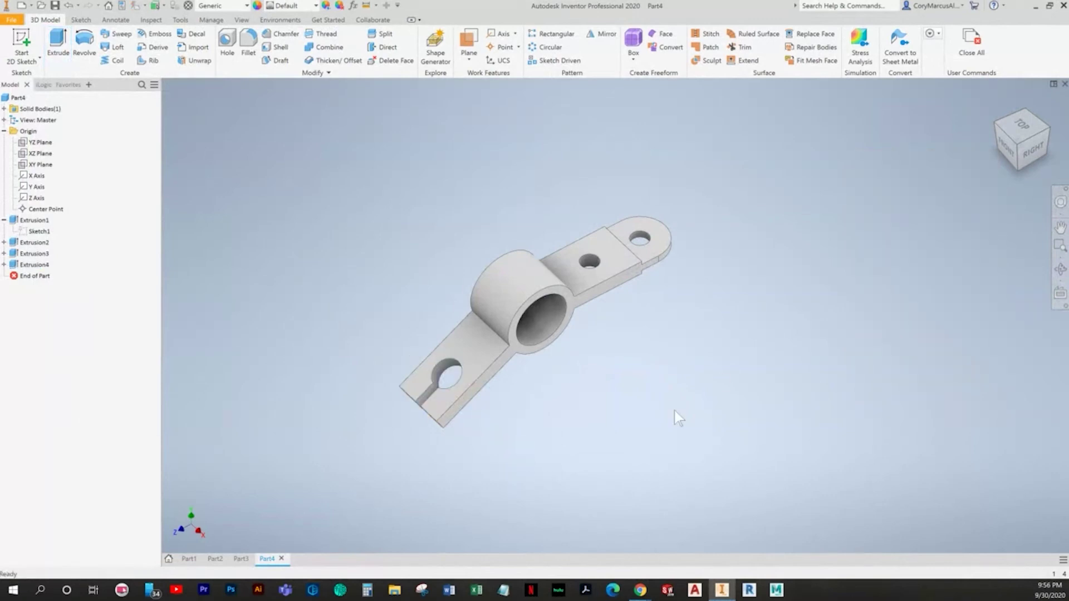
pyautogui.click(1018, 145)
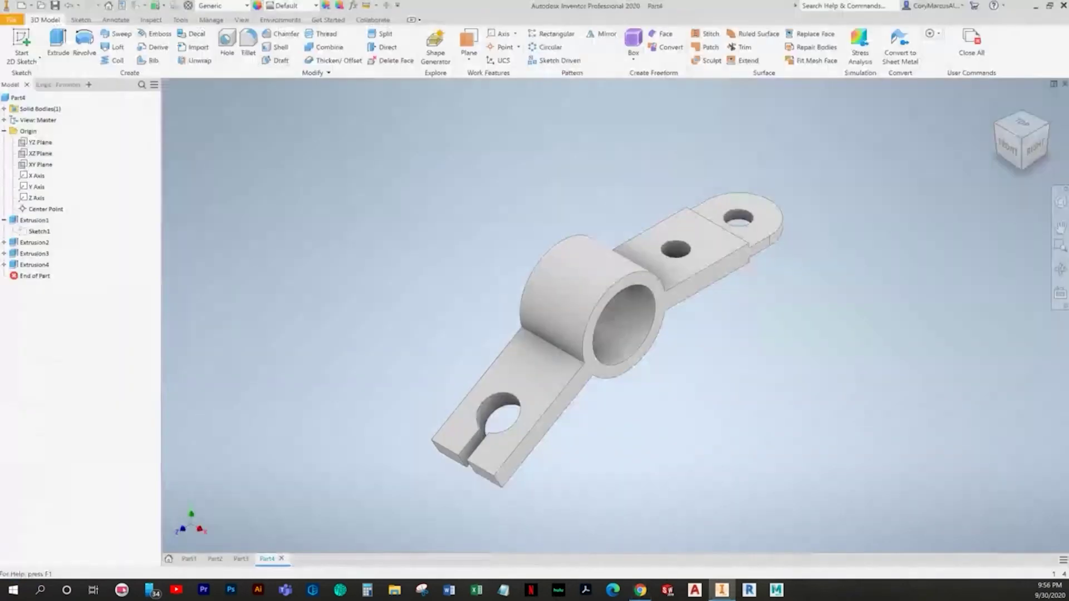
pyautogui.click(115, 19)
pyautogui.click(105, 42)
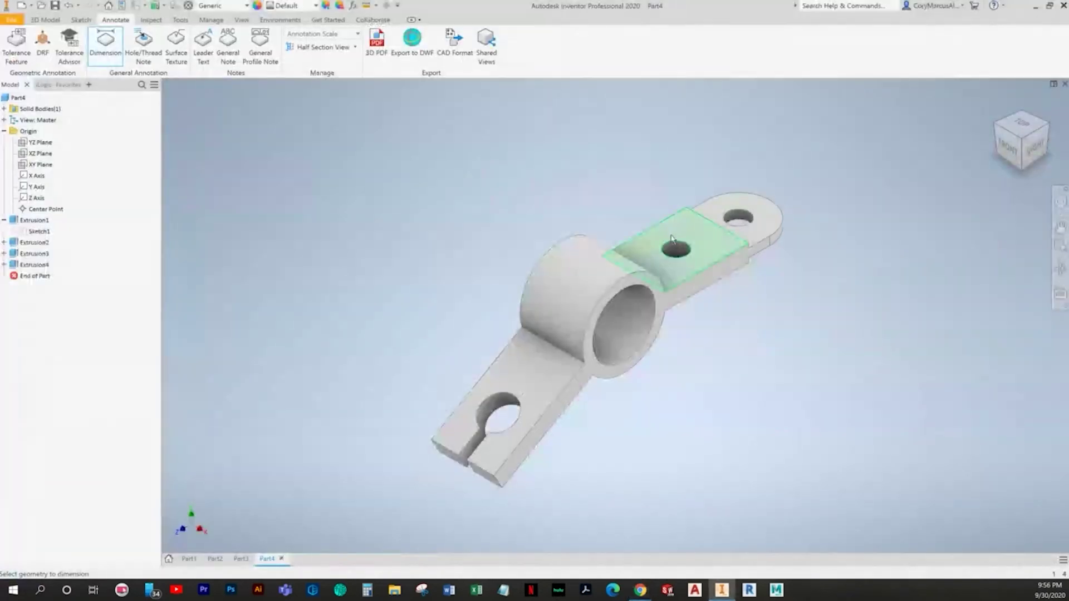
pyautogui.keyDown('shift'); pyautogui.moveTo(690, 232); pyautogui.dragTo(662, 280, button='middle'); pyautogui.keyUp('shift')
pyautogui.scroll(5, 726, 235)
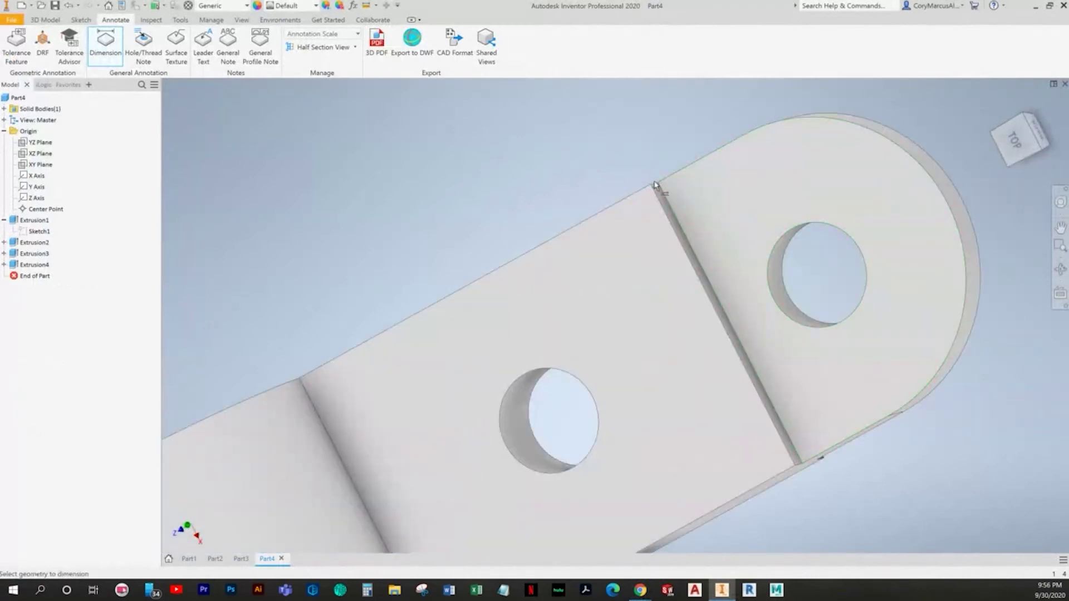
pyautogui.click(655, 185)
pyautogui.click(541, 372)
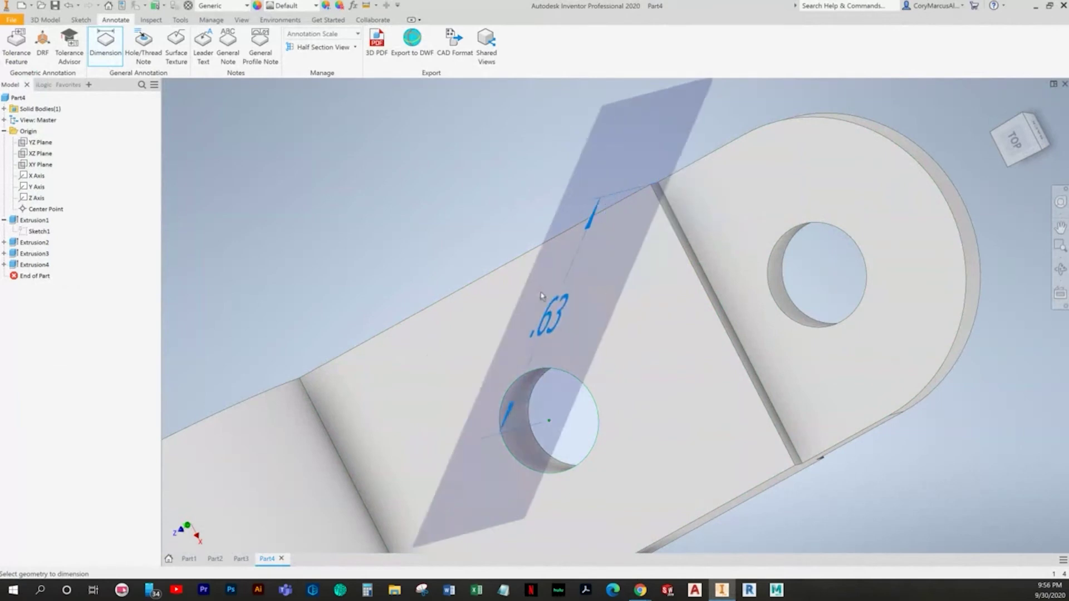
pyautogui.scroll(-3, 544, 243)
pyautogui.keyDown('shift'); pyautogui.moveTo(545, 243); pyautogui.dragTo(497, 177, button='middle'); pyautogui.keyUp('shift')
pyautogui.press('Escape')
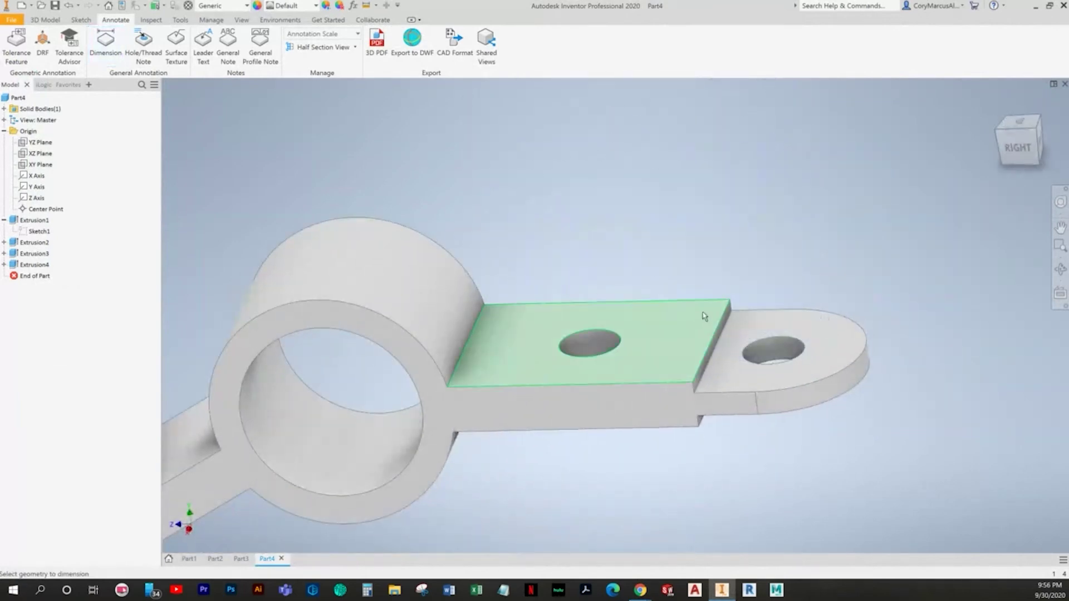
pyautogui.scroll(5, 792, 293)
pyautogui.click(569, 340)
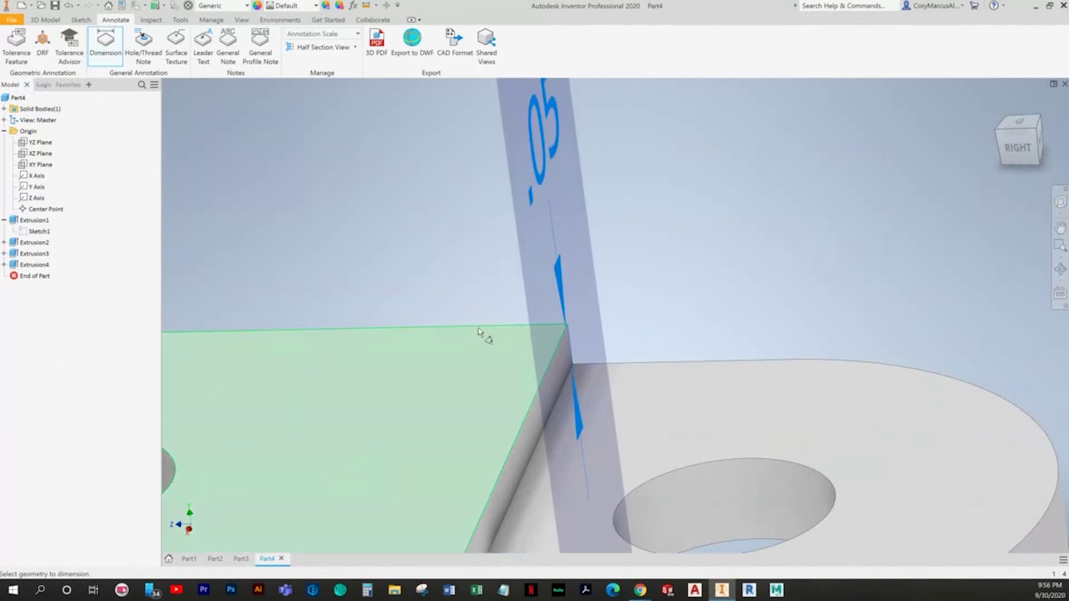
pyautogui.scroll(10, 353, 390)
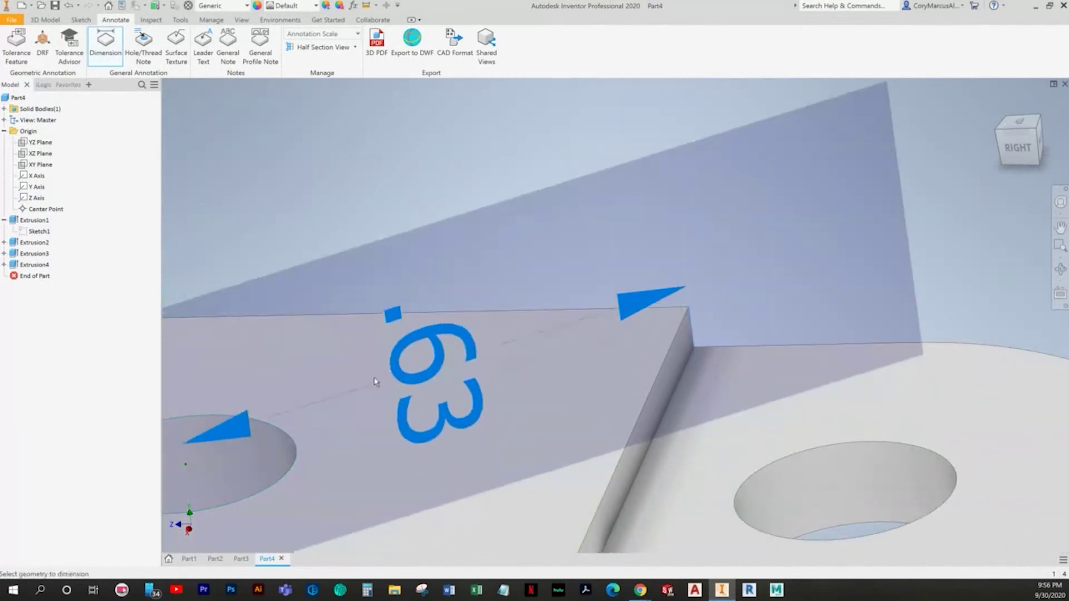
pyautogui.press('Escape')
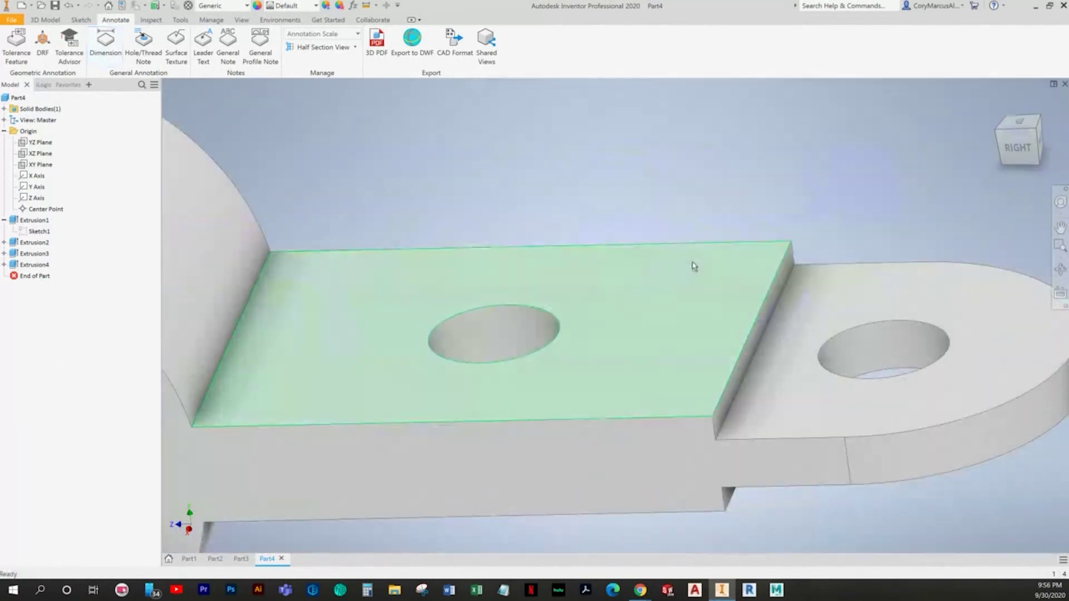
# Step: Start a 3D annotation dimension from the step face to the middle hole's center and choose an annotation plane parallel to the arm's top face
pyautogui.click(107, 41)
pyautogui.click(791, 262)
pyautogui.click(494, 334)
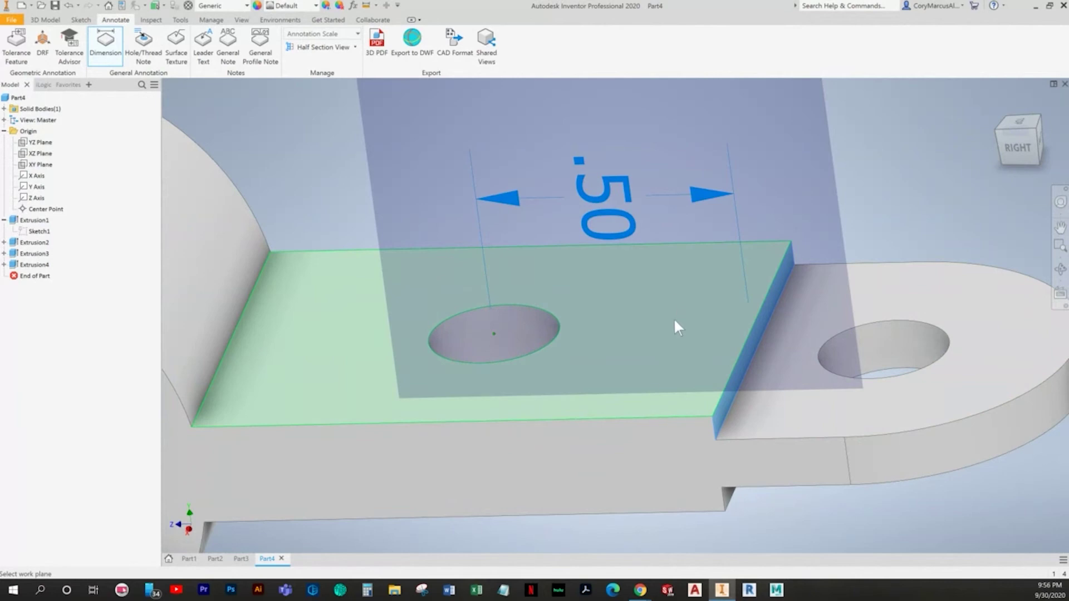
pyautogui.click(610, 448)
pyautogui.scroll(-5, 647, 355)
pyautogui.keyDown('shift'); pyautogui.moveTo(649, 353); pyautogui.dragTo(497, 494, button='middle'); pyautogui.keyUp('shift')
pyautogui.keyDown('shift'); pyautogui.moveTo(561, 486); pyautogui.dragTo(633, 437, button='middle'); pyautogui.keyUp('shift')
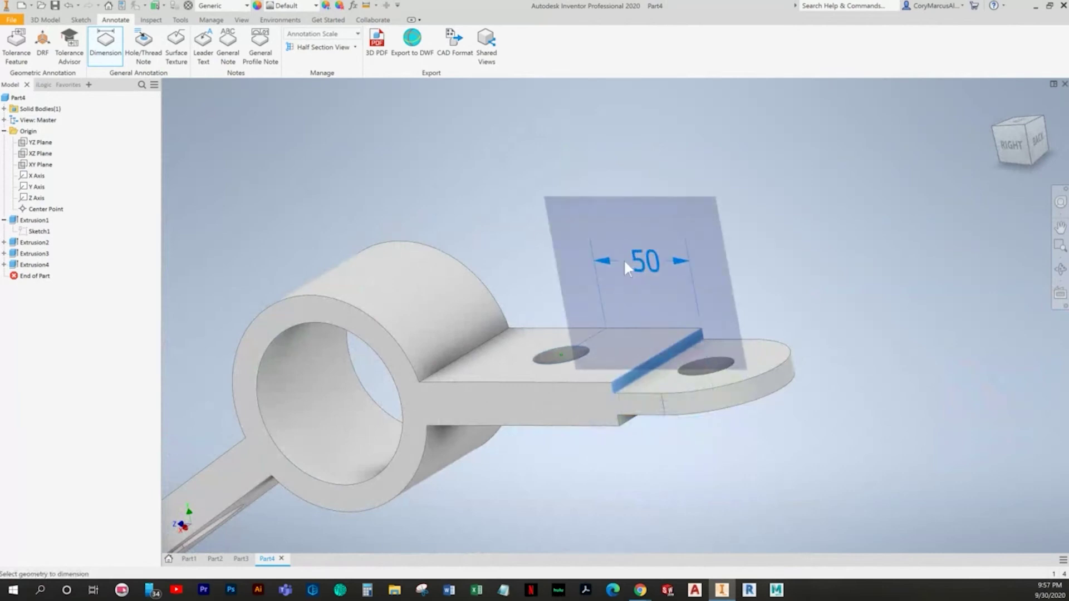
pyautogui.hotkey('alt', 'Tab')
pyautogui.hotkey('alt', 'Tab')
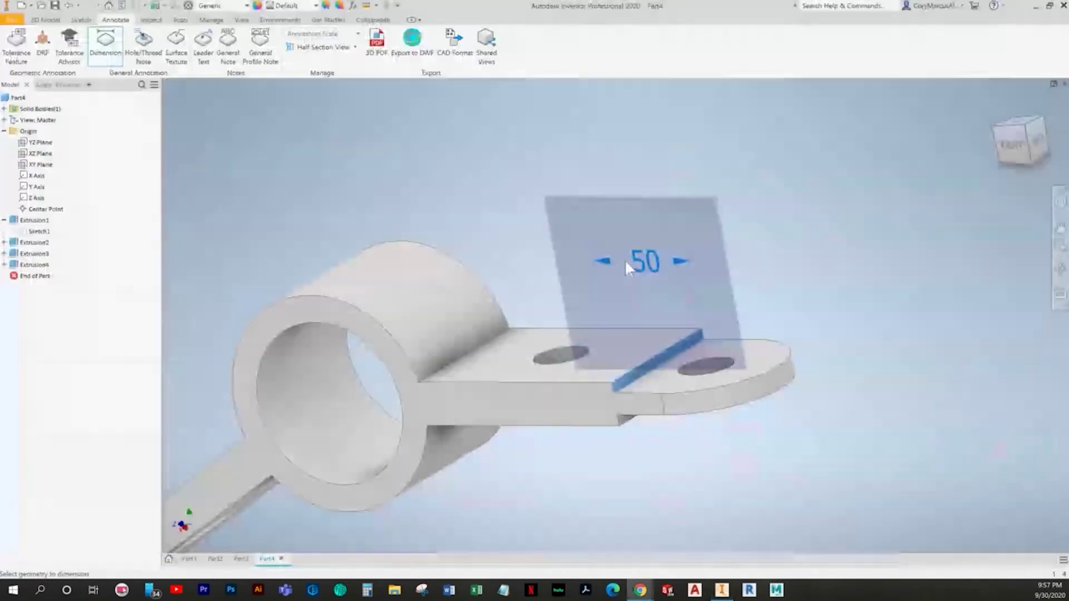
pyautogui.click(623, 351)
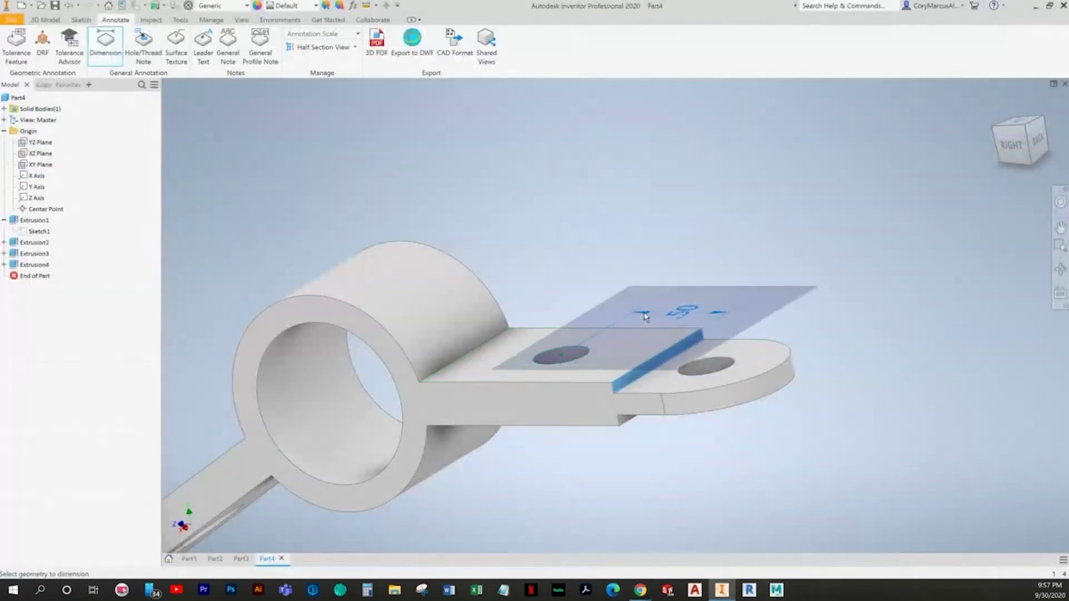
# Step: Place the hole-to-step dimension beside the flat arm as in the textbook drawing and toggle its text alignment
pyautogui.hotkey('alt', 'Tab')
pyautogui.hotkey('alt', 'Tab')
pyautogui.click(658, 319)
pyautogui.keyDown('shift'); pyautogui.moveTo(659, 322); pyautogui.dragTo(702, 340, button='middle'); pyautogui.keyUp('shift')
pyautogui.scroll(3, 695, 289)
pyautogui.moveTo(684, 291); pyautogui.dragTo(665, 293, button='middle')
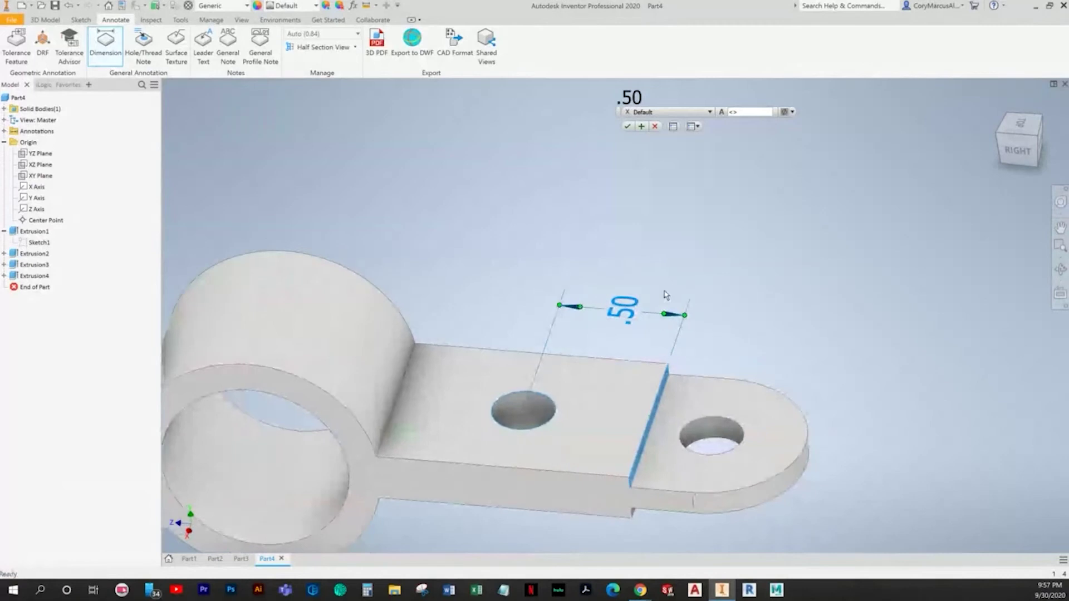
pyautogui.hotkey('alt', 'Tab')
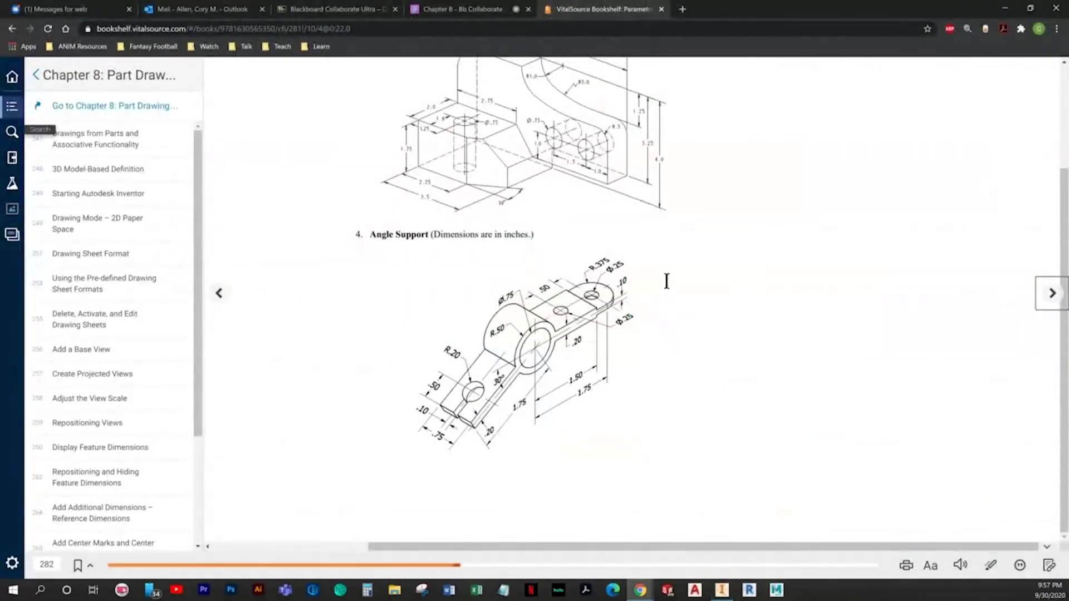
pyautogui.hotkey('alt', 'Tab')
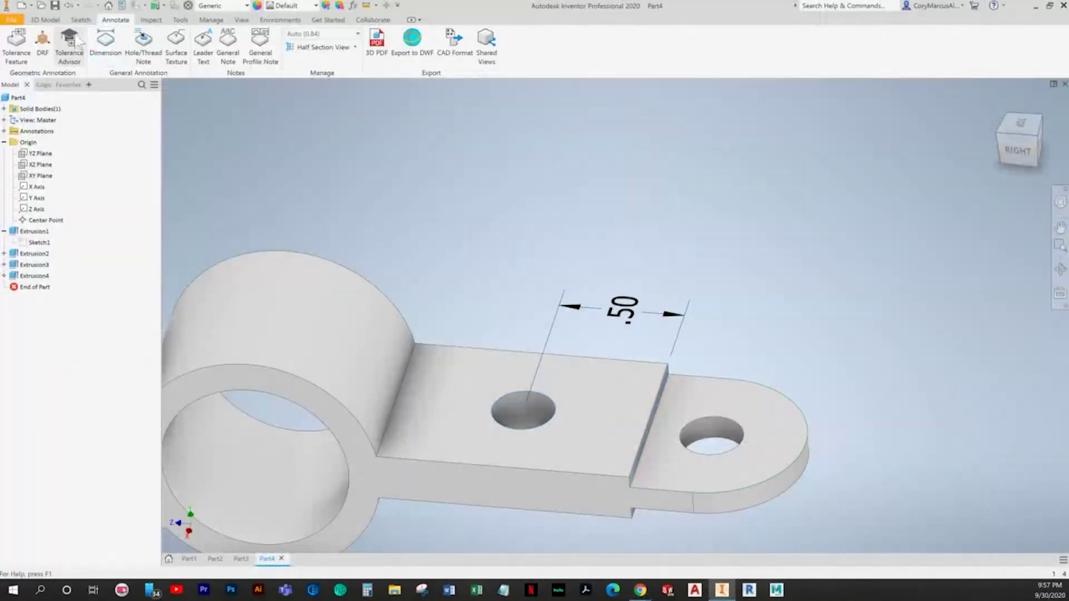
pyautogui.rightClick(634, 315)
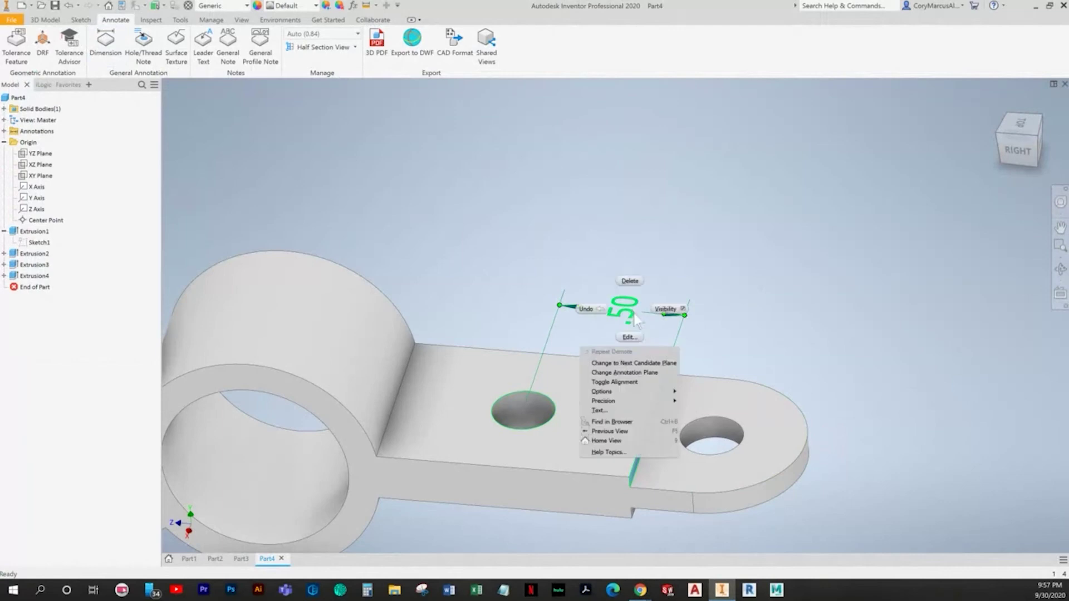
pyautogui.click(625, 383)
# Step: Add a radius dimension to the flat arm's rounded end, placed just outside the arc
pyautogui.click(105, 45)
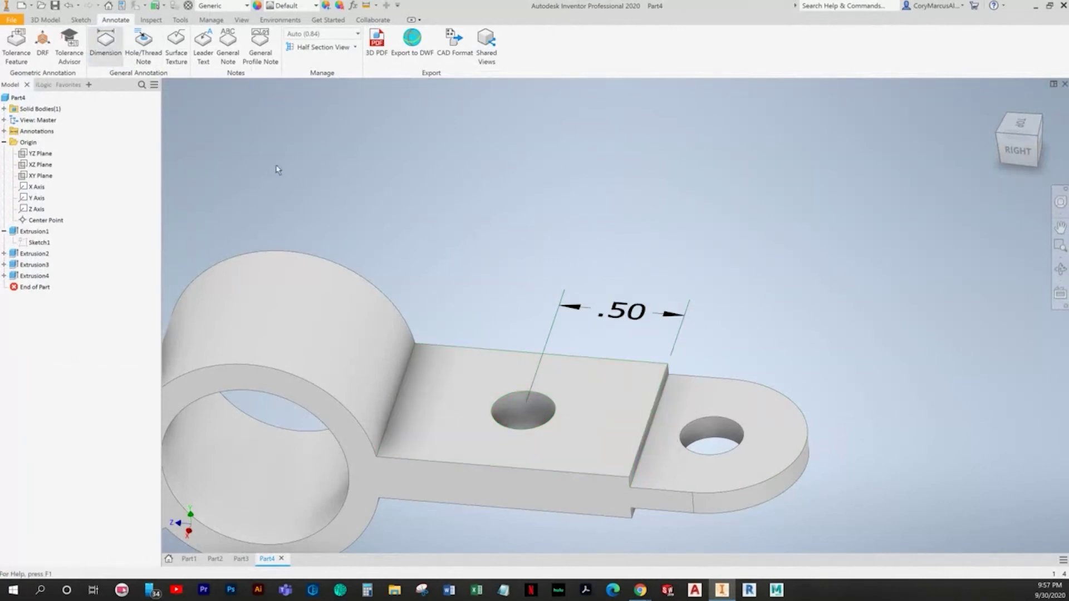
pyautogui.moveTo(748, 398); pyautogui.dragTo(633, 353, button='middle')
pyautogui.click(692, 409)
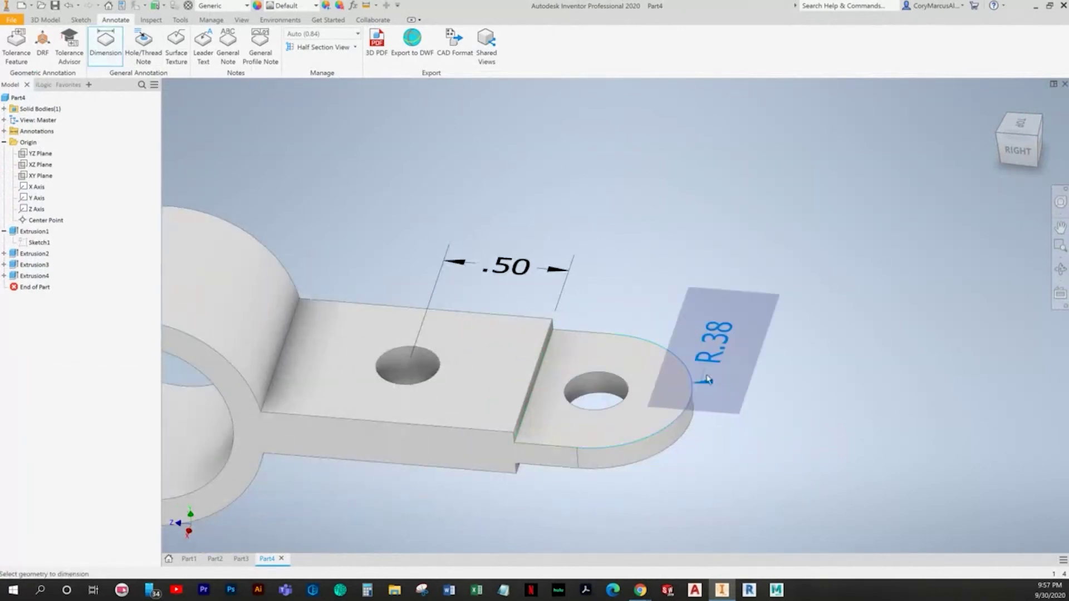
pyautogui.click(723, 342)
pyautogui.press('Escape')
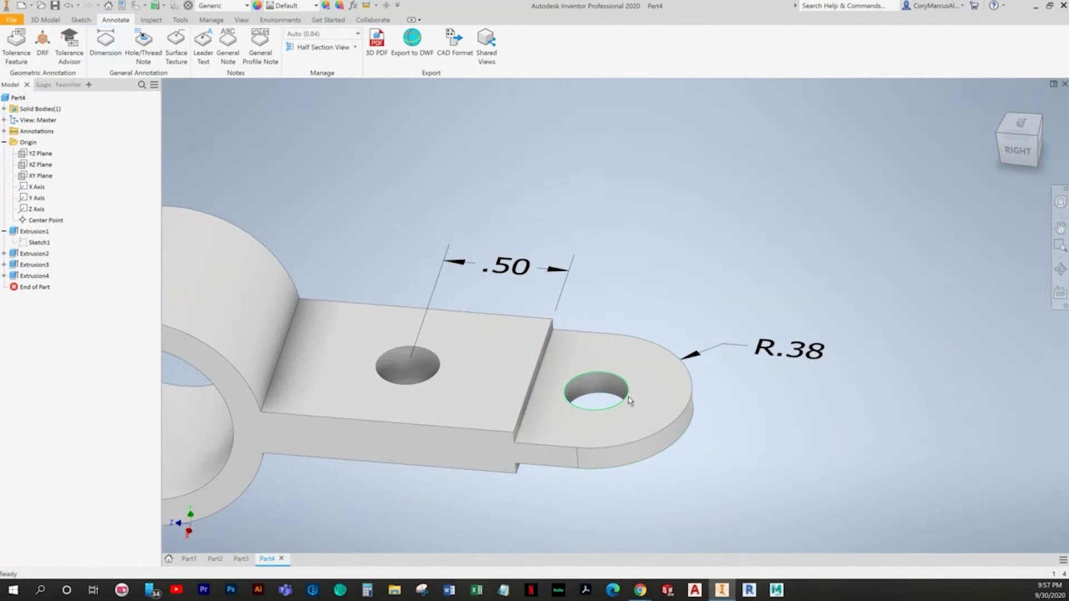
# Step: Add a diameter dimension to the hole in the rounded end, toggle its text alignment, and check the textbook drawing
pyautogui.click(105, 47)
pyautogui.click(635, 397)
pyautogui.rightClick(729, 303)
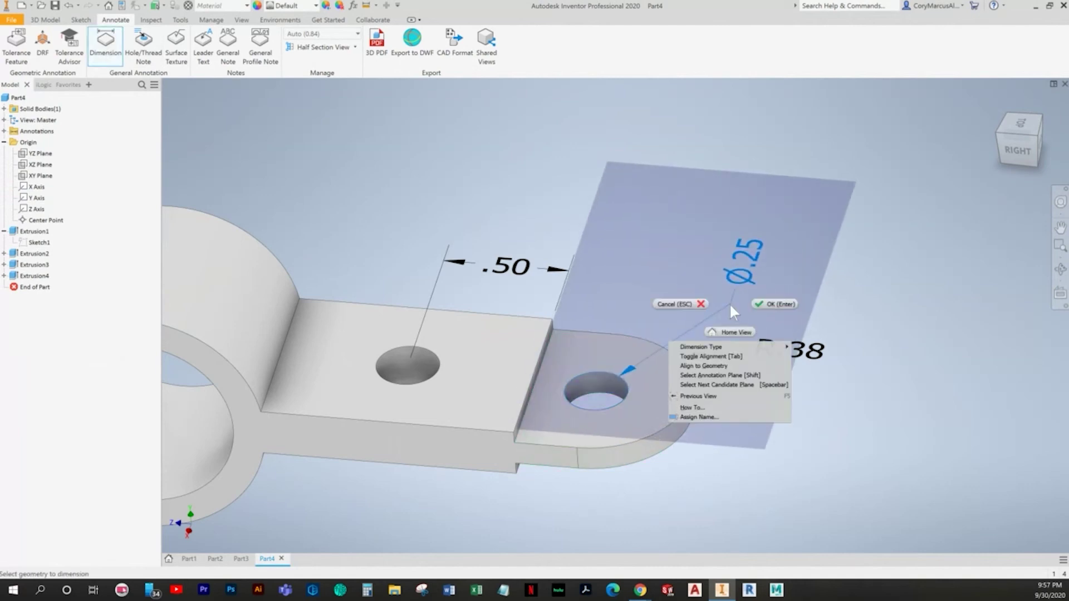
pyautogui.click(729, 347)
pyautogui.click(714, 301)
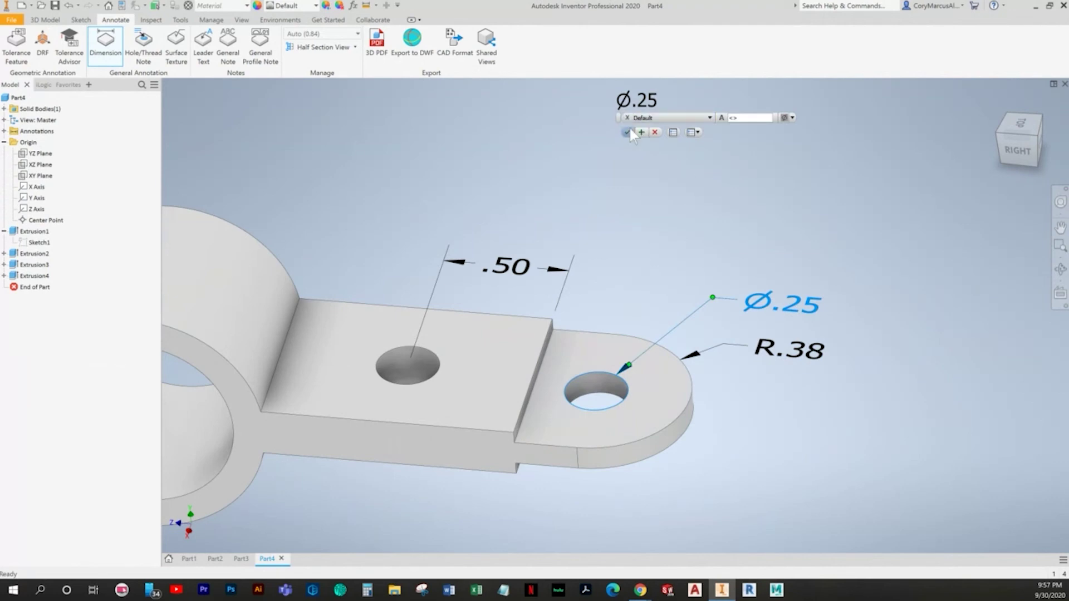
pyautogui.click(626, 132)
pyautogui.hotkey('alt', 'Tab')
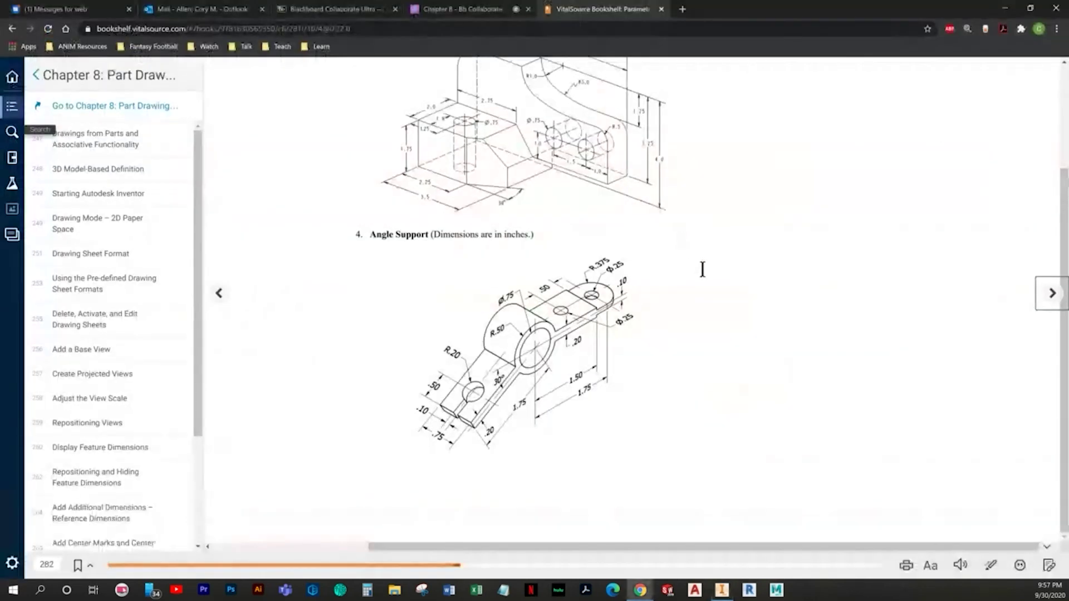
# Step: Return to Inventor and add a 3D annotation dimension for the thickness of the flat arm's rounded end, placed outside the arc
pyautogui.hotkey('alt', 'Tab')
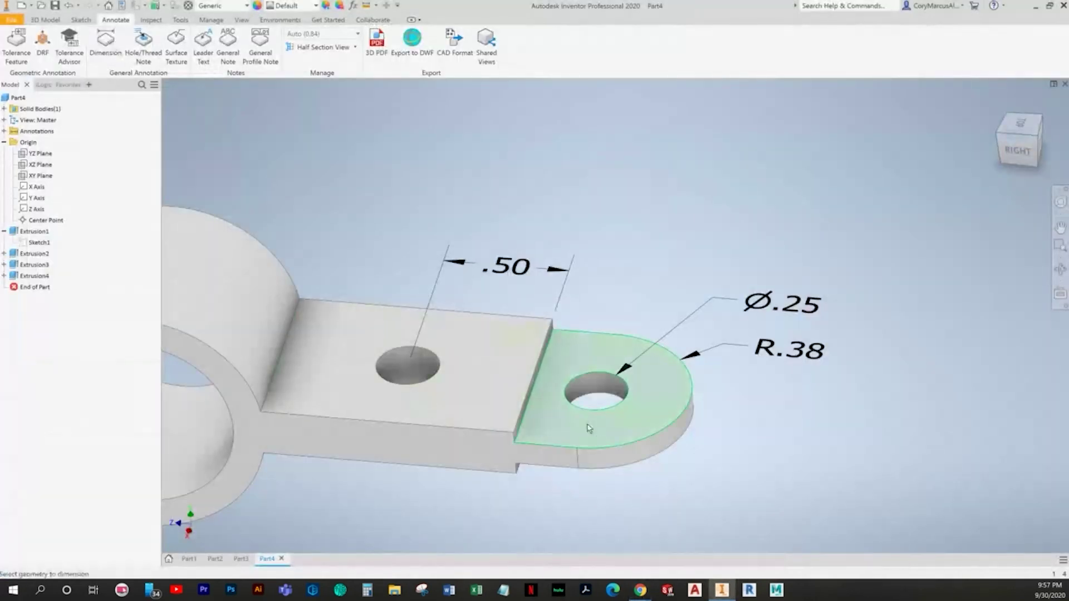
pyautogui.click(578, 458)
pyautogui.click(720, 466)
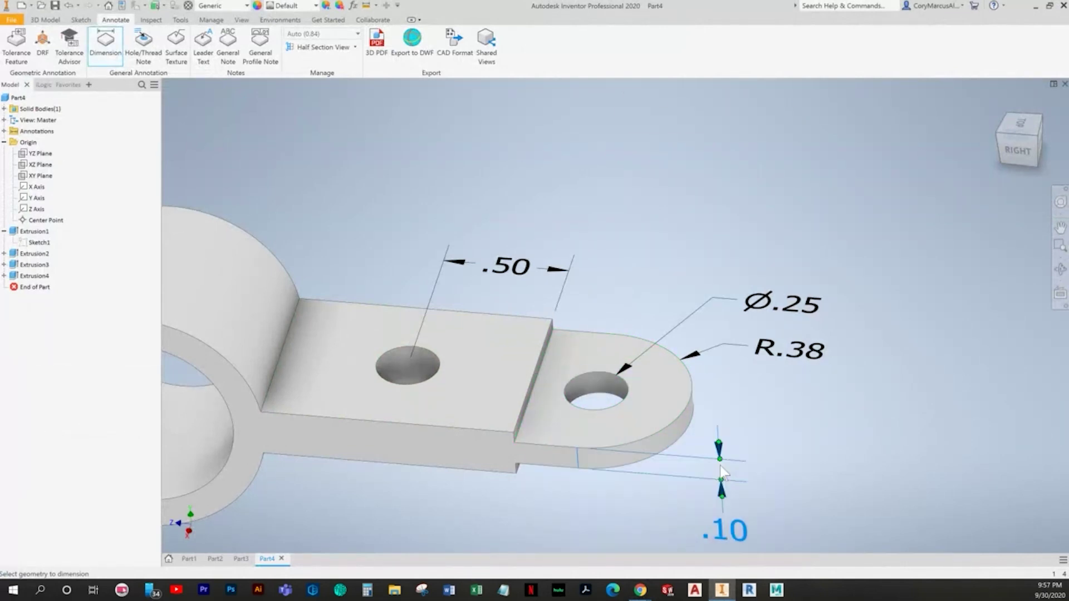
pyautogui.press('Return')
# Step: Add a 3D annotation dimension from the flat arm's step edge to the ring bore's center, placed below the arm
pyautogui.scroll(3, 727, 467)
pyautogui.moveTo(726, 467); pyautogui.dragTo(735, 428, button='middle')
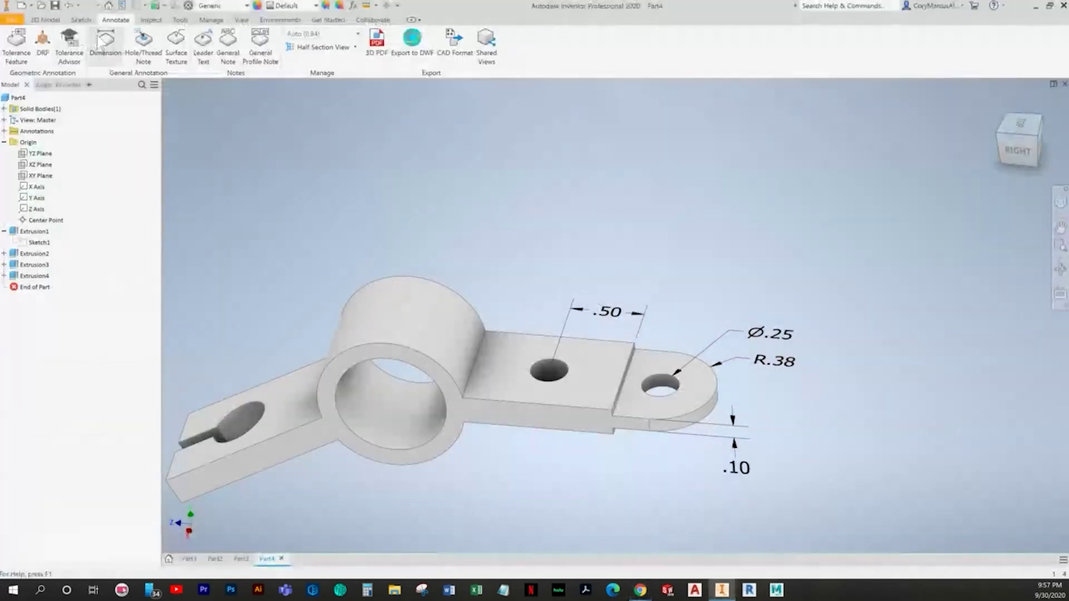
pyautogui.click(104, 43)
pyautogui.scroll(5, 521, 429)
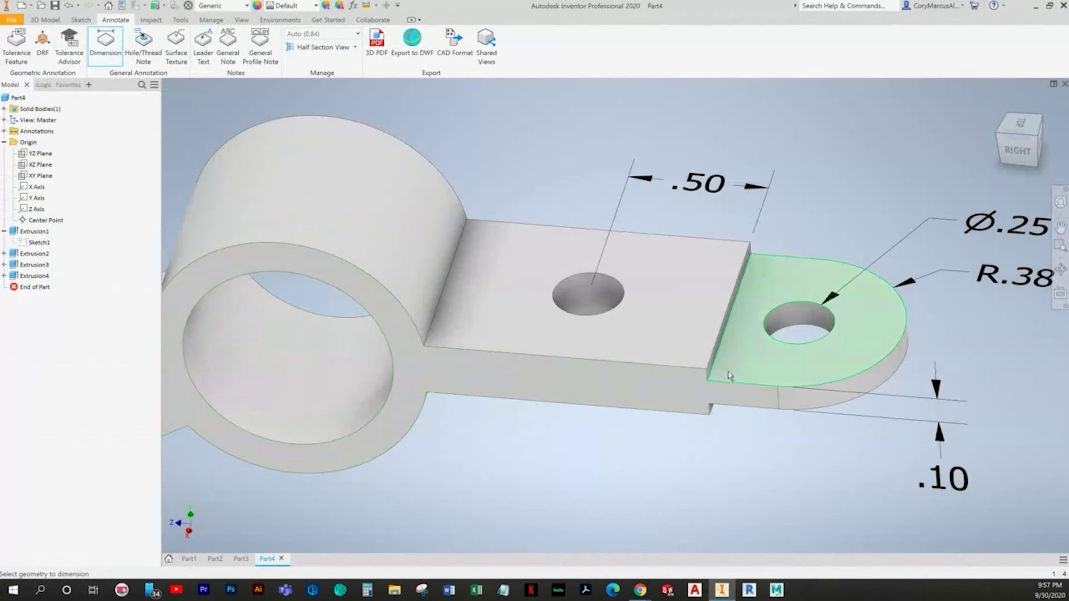
pyautogui.scroll(4, 751, 391)
pyautogui.click(710, 412)
pyautogui.scroll(-5, 696, 439)
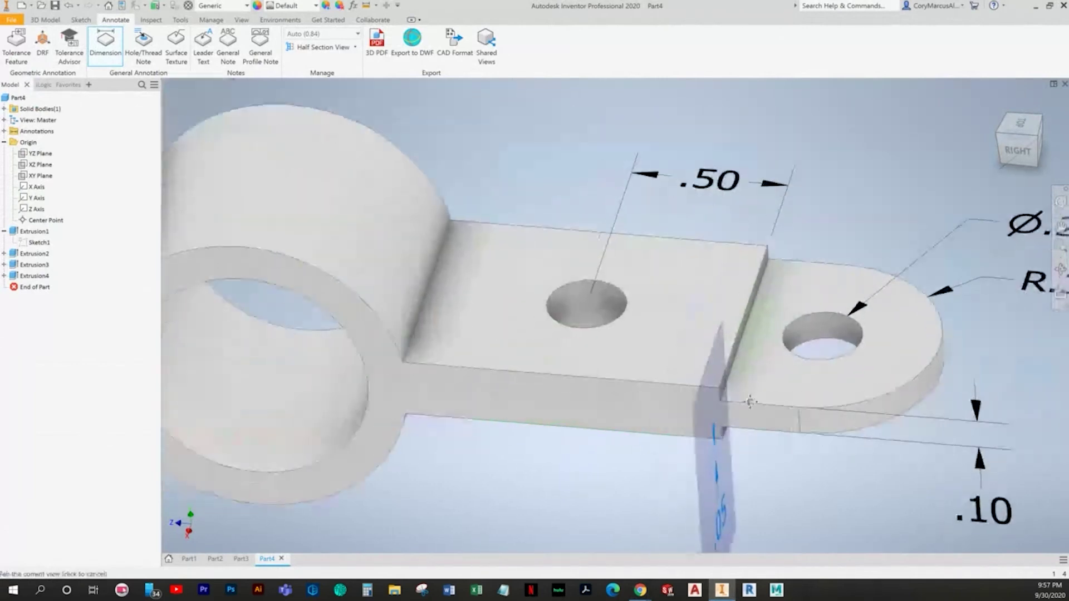
pyautogui.scroll(3, 406, 412)
pyautogui.click(397, 394)
pyautogui.scroll(-4, 501, 456)
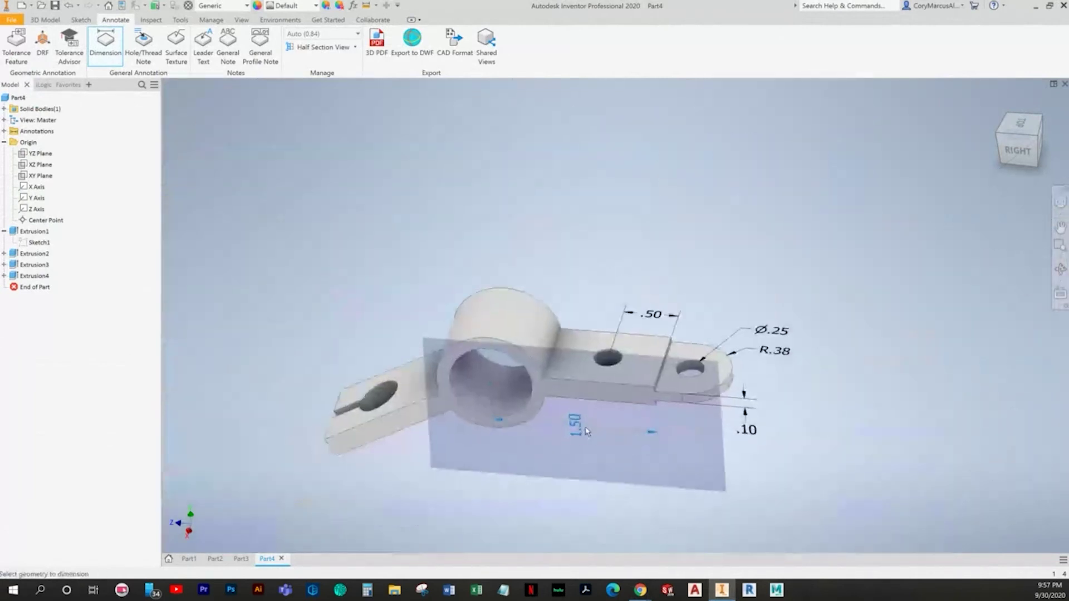
pyautogui.scroll(3, 579, 435)
pyautogui.click(570, 495)
pyautogui.press('Return')
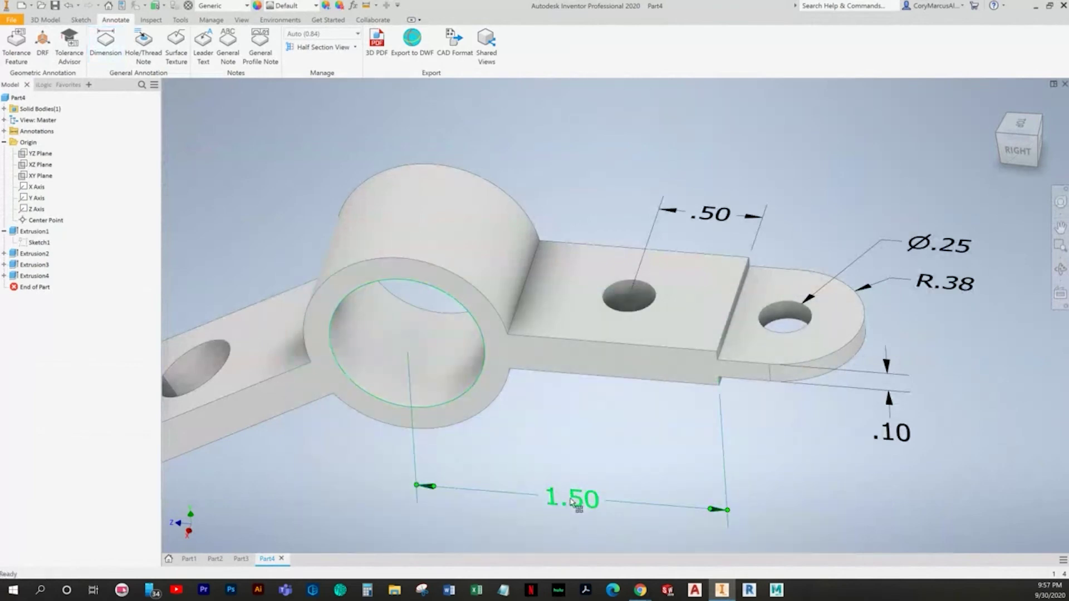
# Step: Check the textbook drawing and dimension from the rounded end's tangent edge to the ring bore's center, placed below the previous dimension
pyautogui.hotkey('alt', 'Tab')
pyautogui.hotkey('alt', 'Tab')
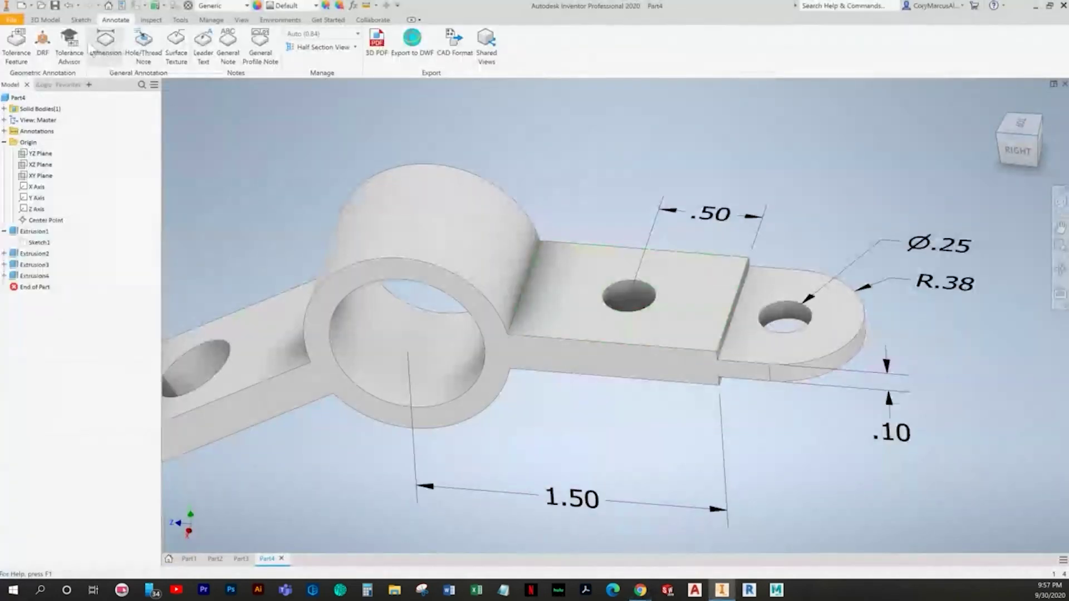
pyautogui.click(770, 374)
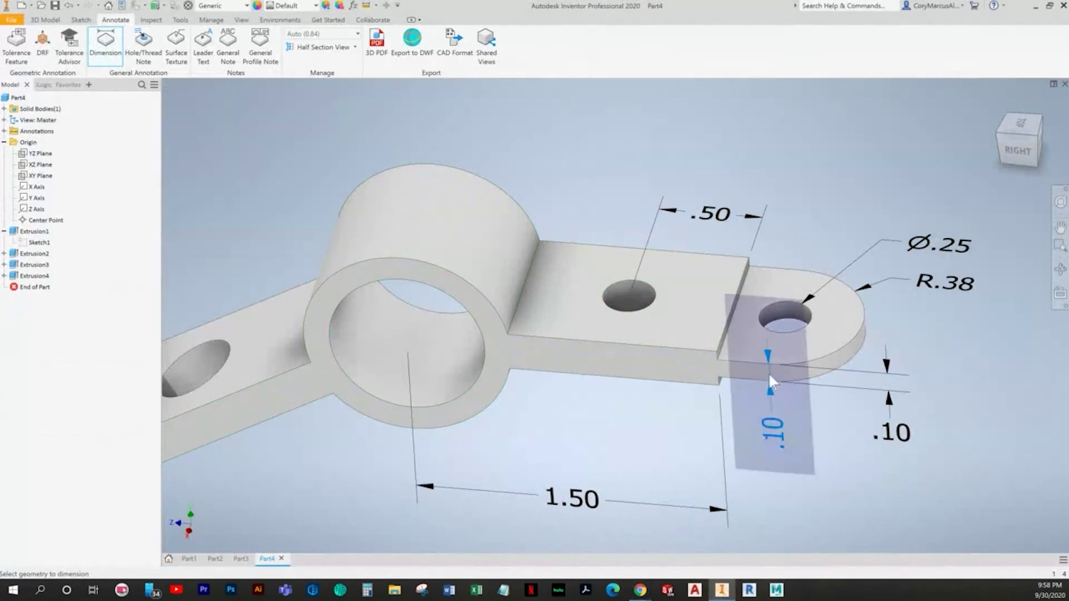
pyautogui.click(456, 400)
pyautogui.moveTo(579, 504); pyautogui.dragTo(586, 379, button='middle')
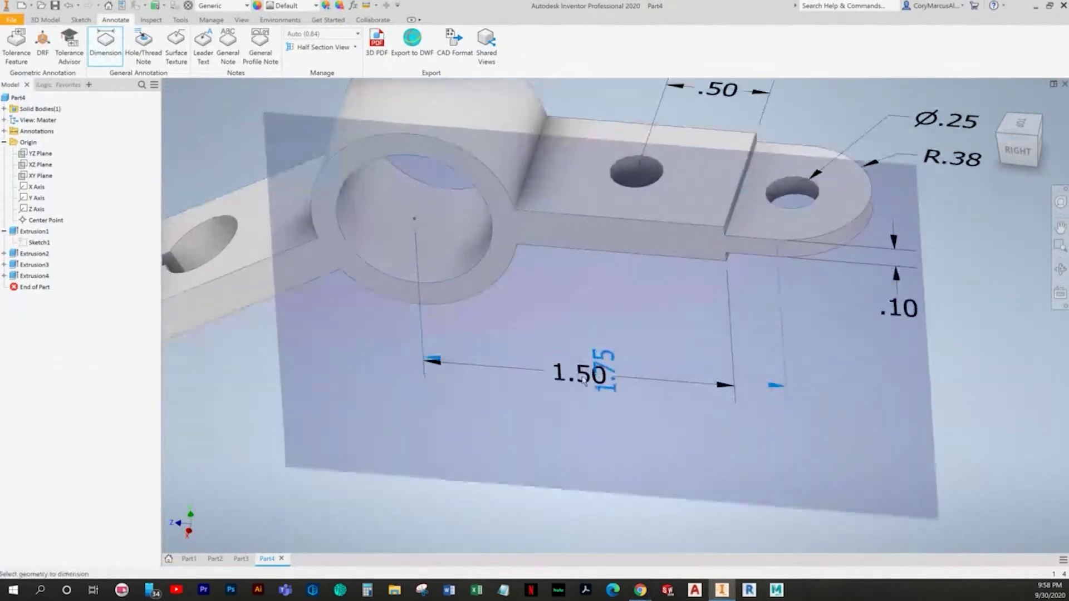
pyautogui.click(591, 440)
pyautogui.press('Escape')
pyautogui.scroll(-4, 593, 429)
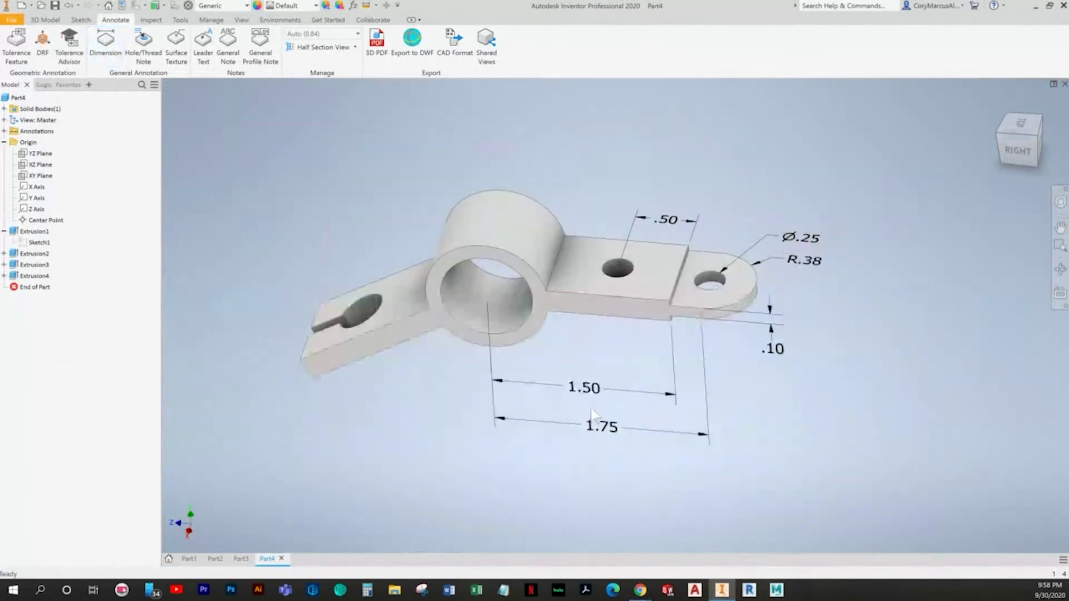
# Step: Check the textbook drawing and dimension the flat arm's thickness between its upper and lower edges, placed just below the arm
pyautogui.hotkey('alt', 'Tab')
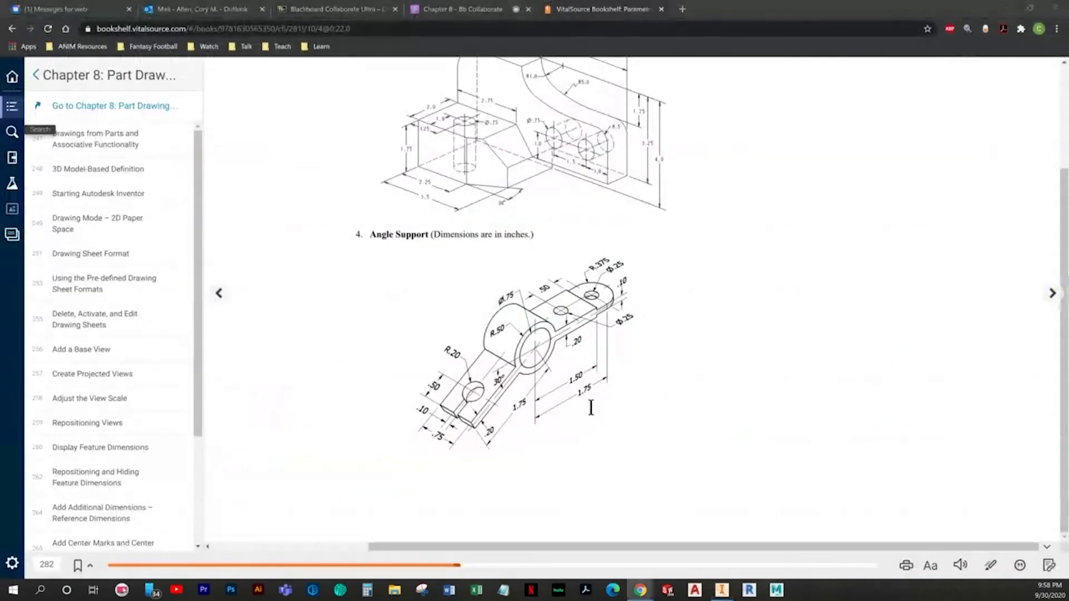
pyautogui.hotkey('alt', 'Tab')
pyautogui.click(117, 52)
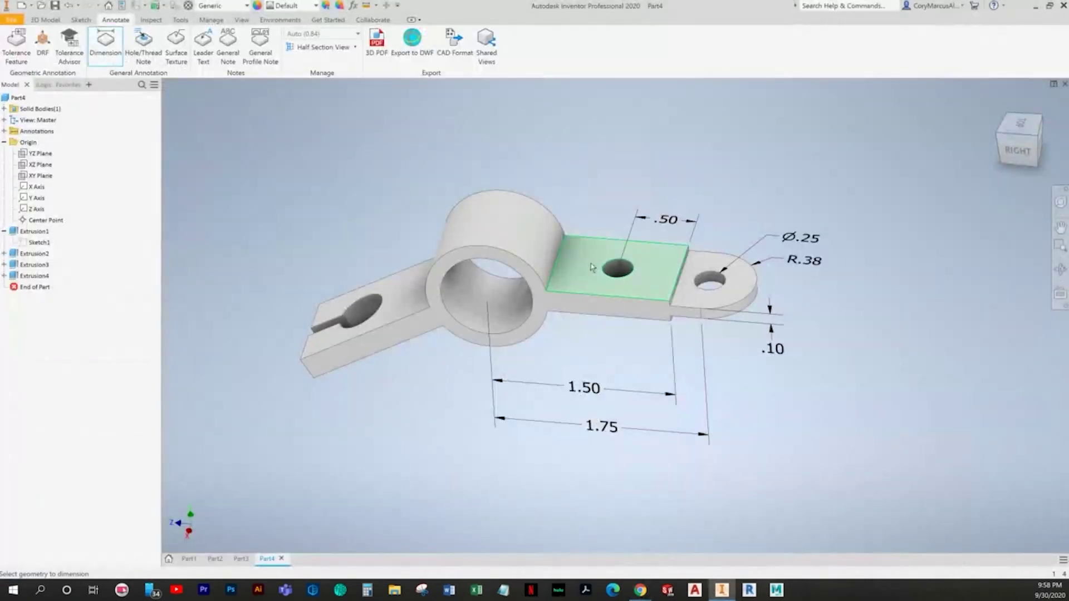
pyautogui.scroll(3, 589, 264)
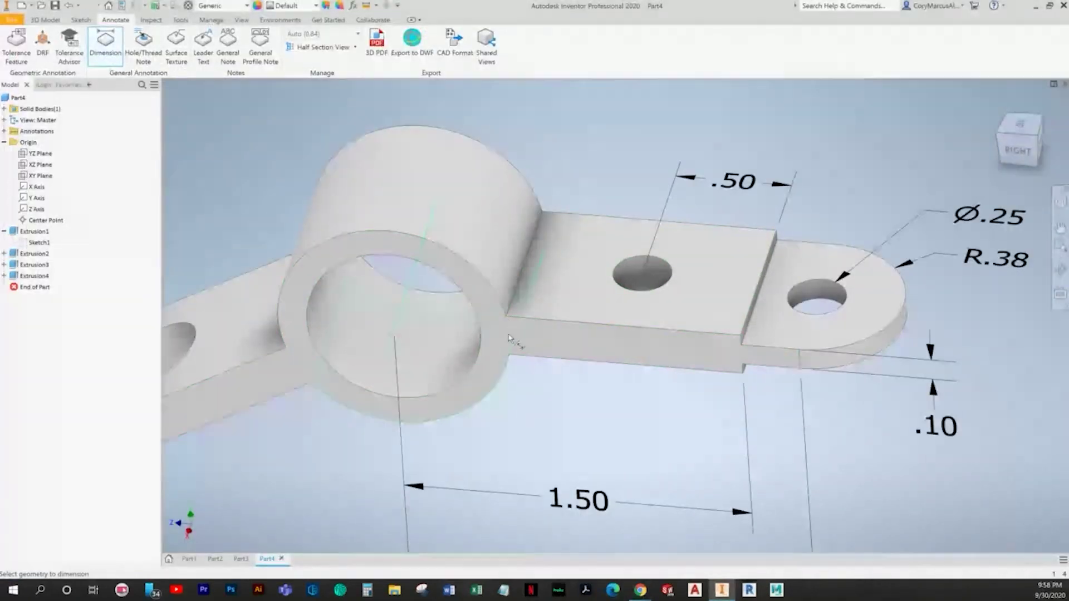
pyautogui.click(510, 357)
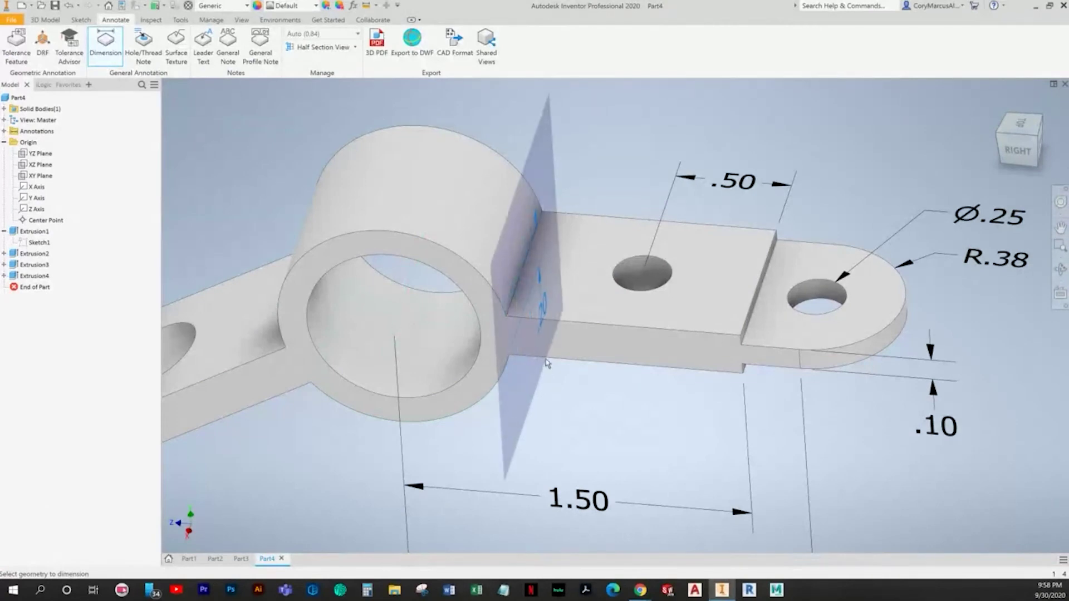
pyautogui.click(539, 337)
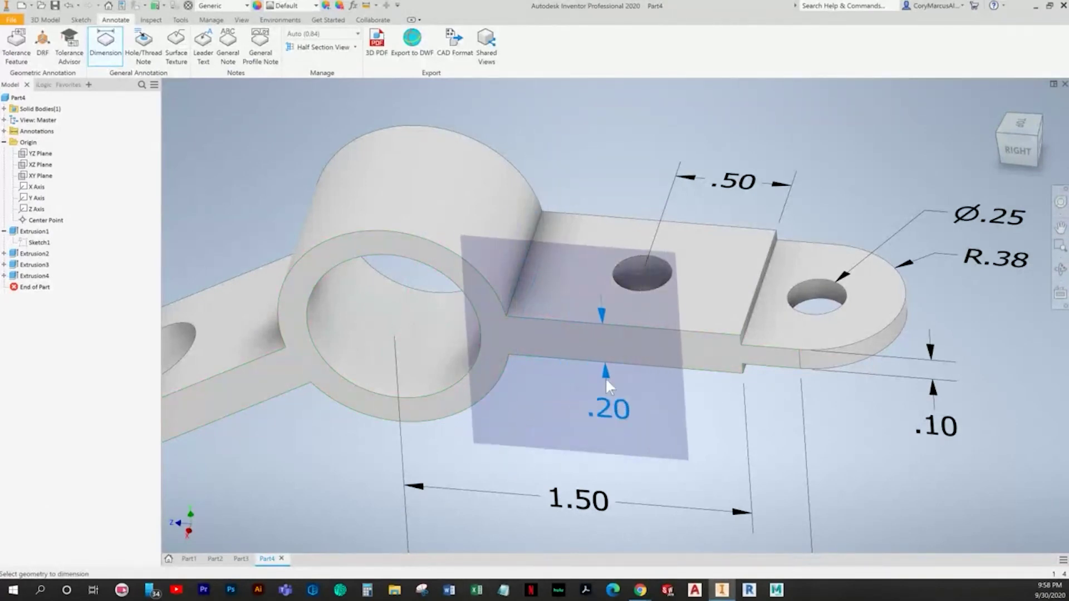
pyautogui.click(604, 382)
pyautogui.scroll(-5, 605, 384)
# Step: Check the textbook drawing and add a diameter dimension to the flat arm's middle hole, placed above the arm beside the ring
pyautogui.hotkey('alt', 'Tab')
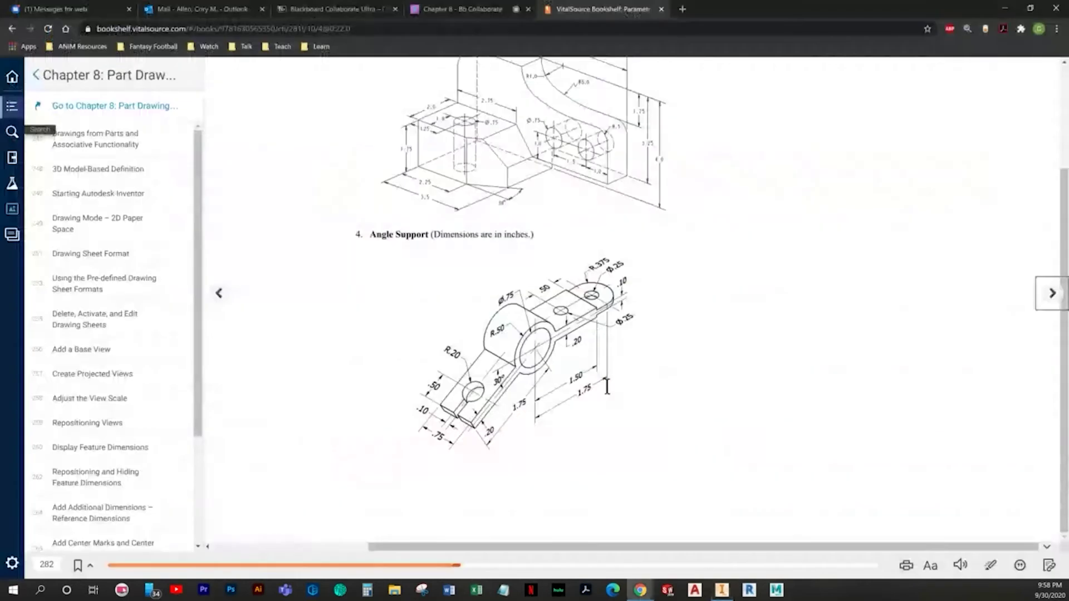
pyautogui.hotkey('alt', 'Tab')
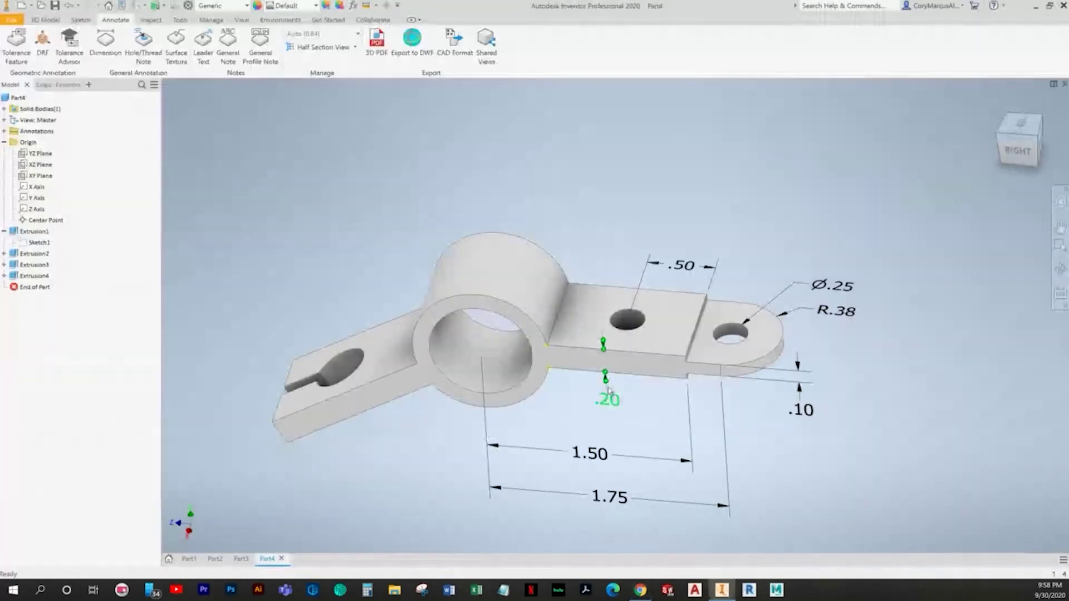
pyautogui.press('d')
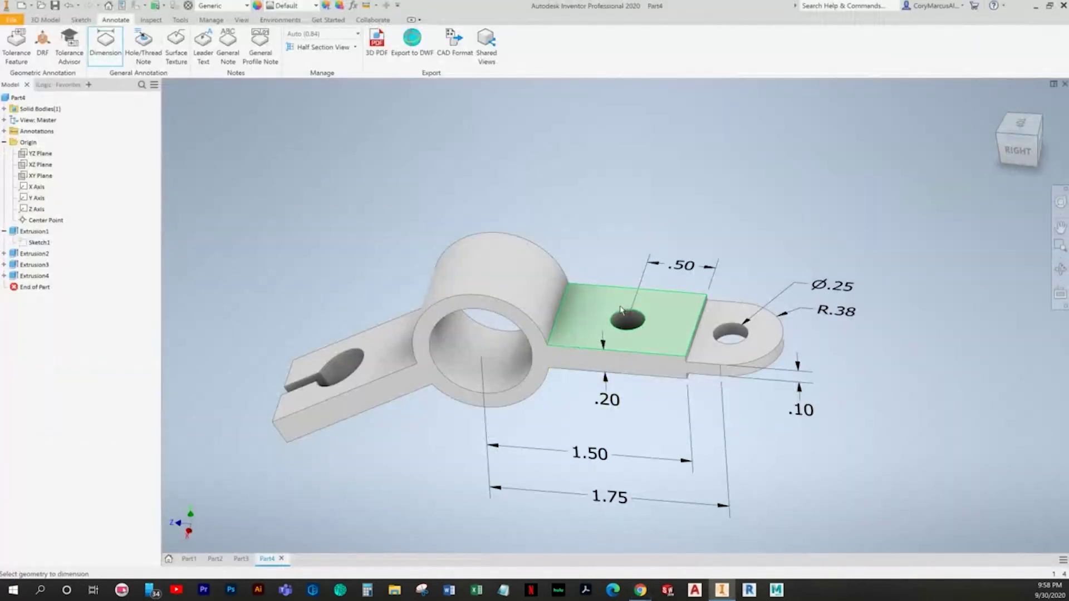
pyautogui.click(622, 310)
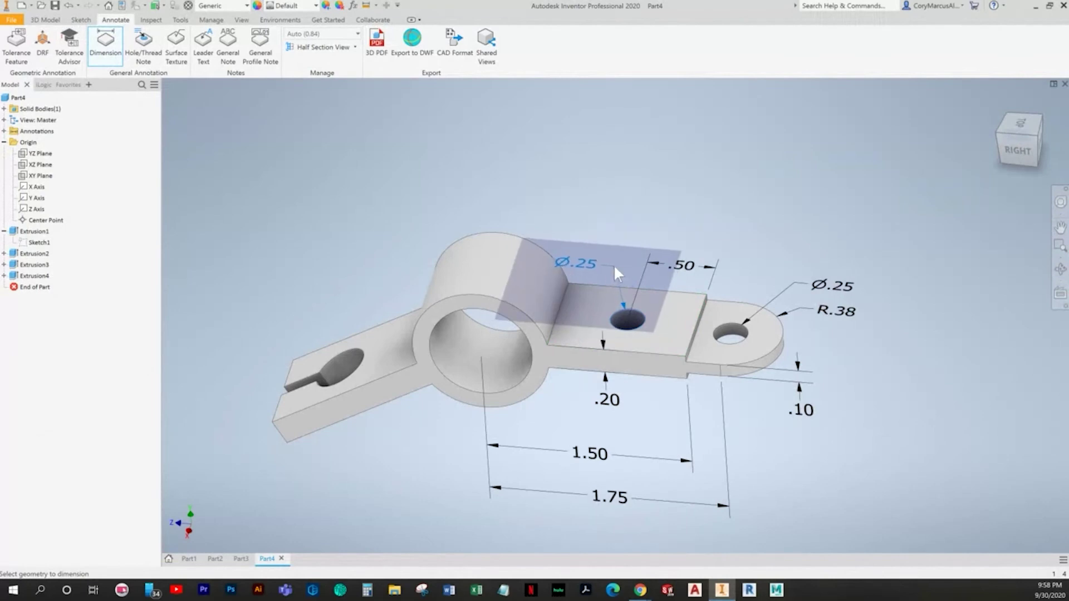
pyautogui.click(619, 261)
pyautogui.press('Return')
# Step: Add a diameter dimension to the ring's bore, placed above the ring on the slotted arm's side, checking the textbook drawing
pyautogui.hotkey('alt', 'Tab')
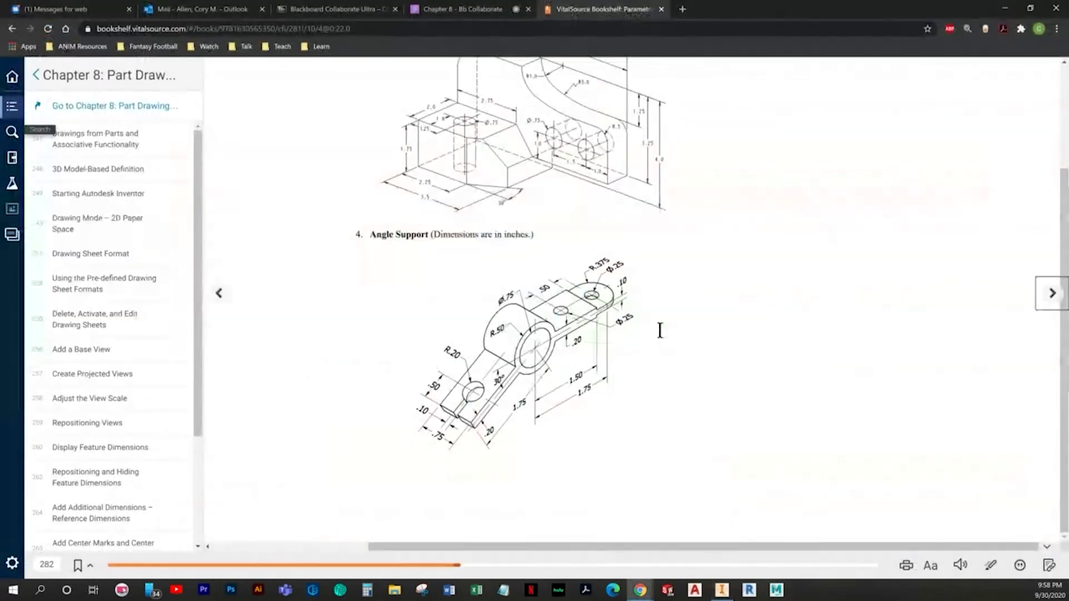
pyautogui.hotkey('alt', 'Tab')
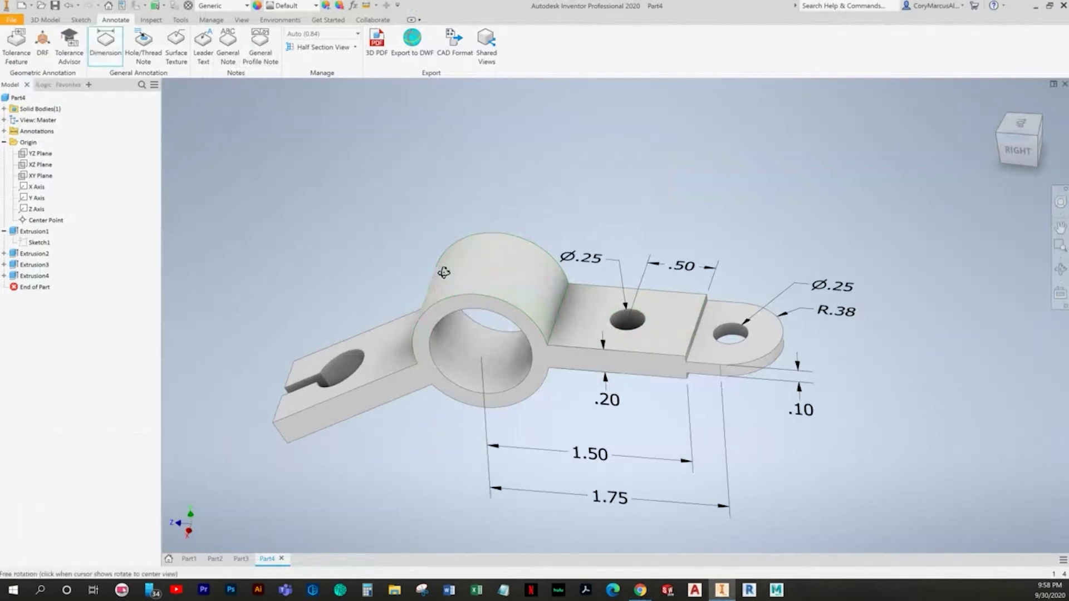
pyautogui.keyDown('shift'); pyautogui.moveTo(444, 272); pyautogui.dragTo(474, 285, button='middle'); pyautogui.keyUp('shift')
pyautogui.click(476, 307)
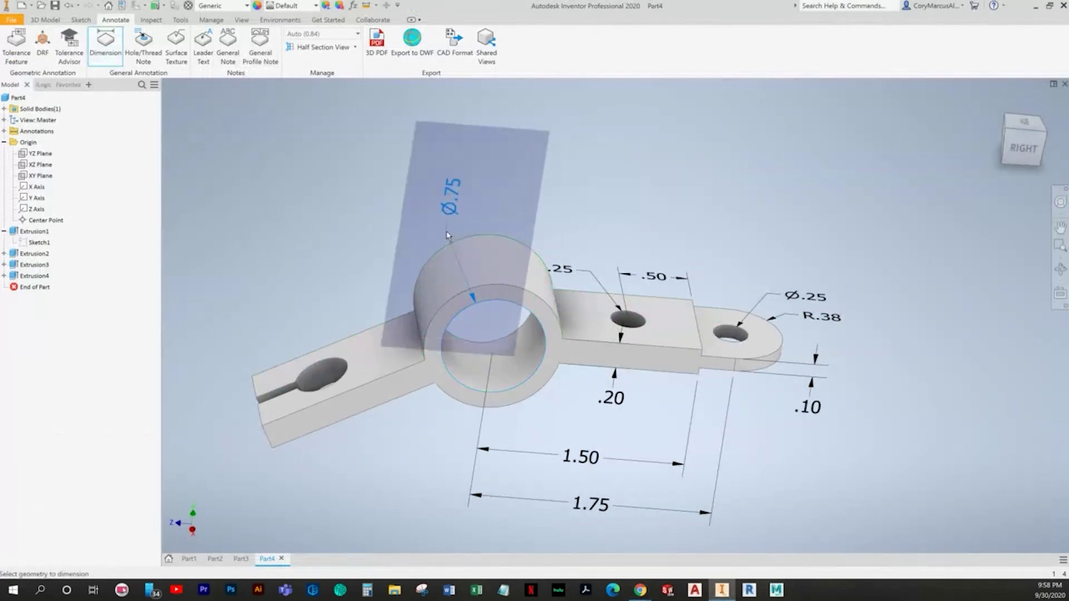
pyautogui.click(443, 229)
pyautogui.hotkey('alt', 'Tab')
pyautogui.hotkey('alt', 'Tab')
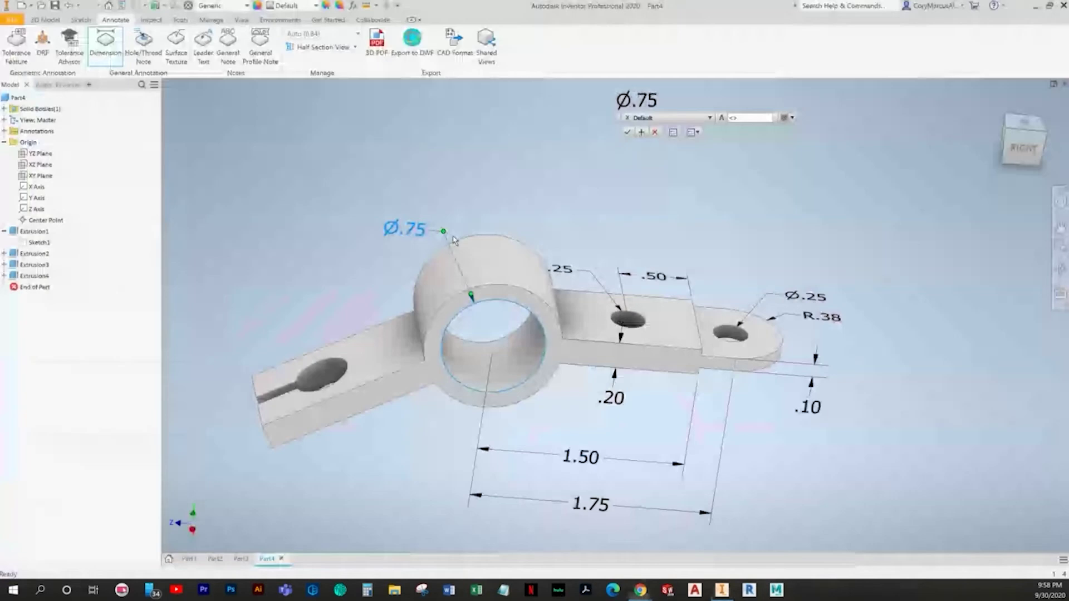
pyautogui.press('Return')
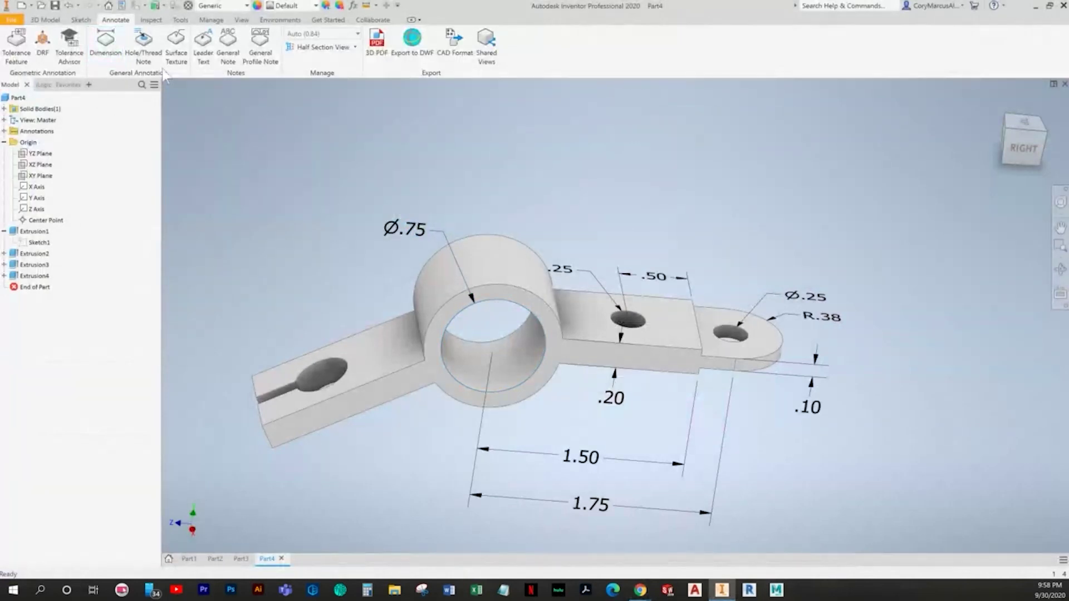
pyautogui.click(513, 304)
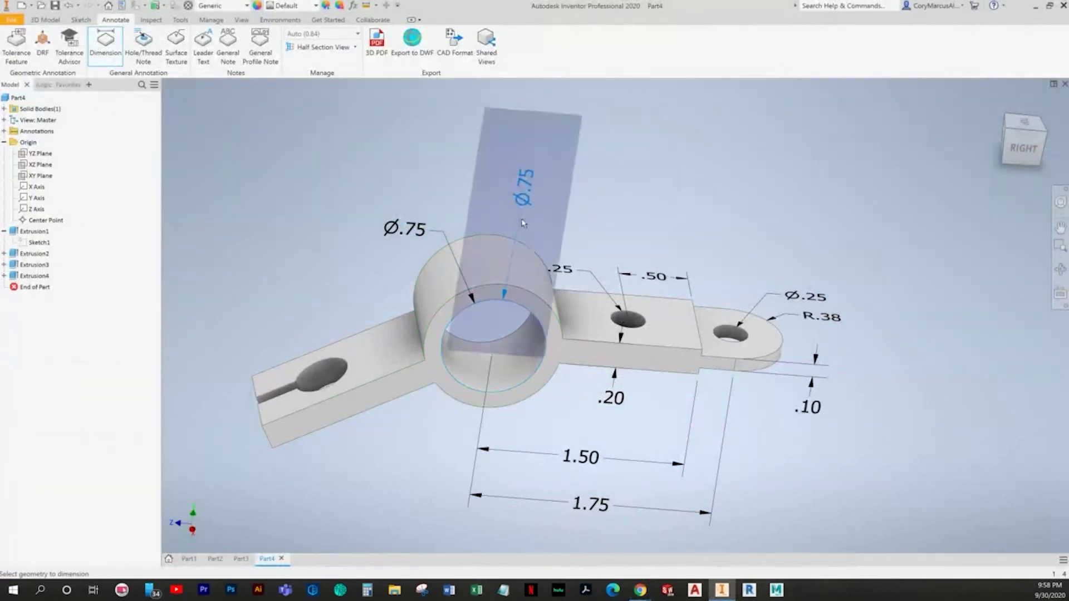
pyautogui.click(534, 227)
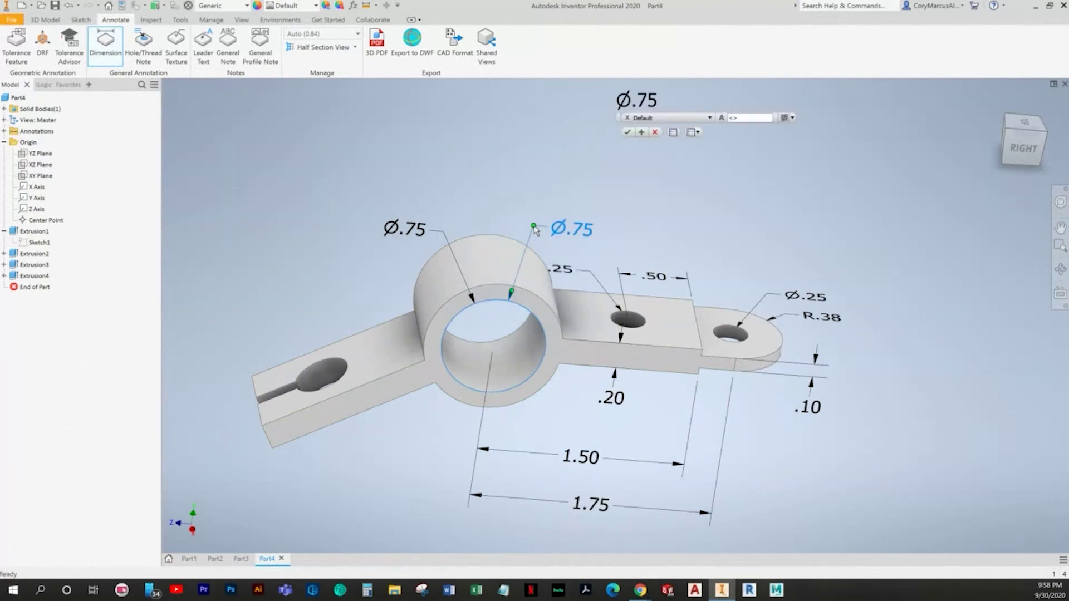
pyautogui.press('Escape')
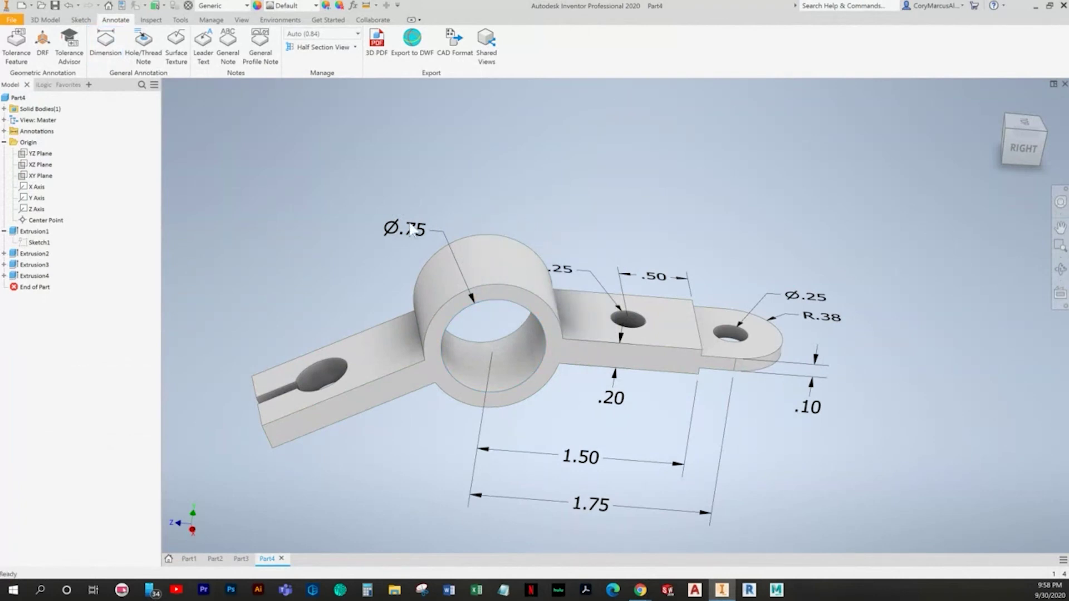
# Step: Move the bore's diameter dimension to the flat arm's side and add a radius dimension to the ring's outer arc on the opposite side
pyautogui.moveTo(405, 230); pyautogui.dragTo(533, 230)
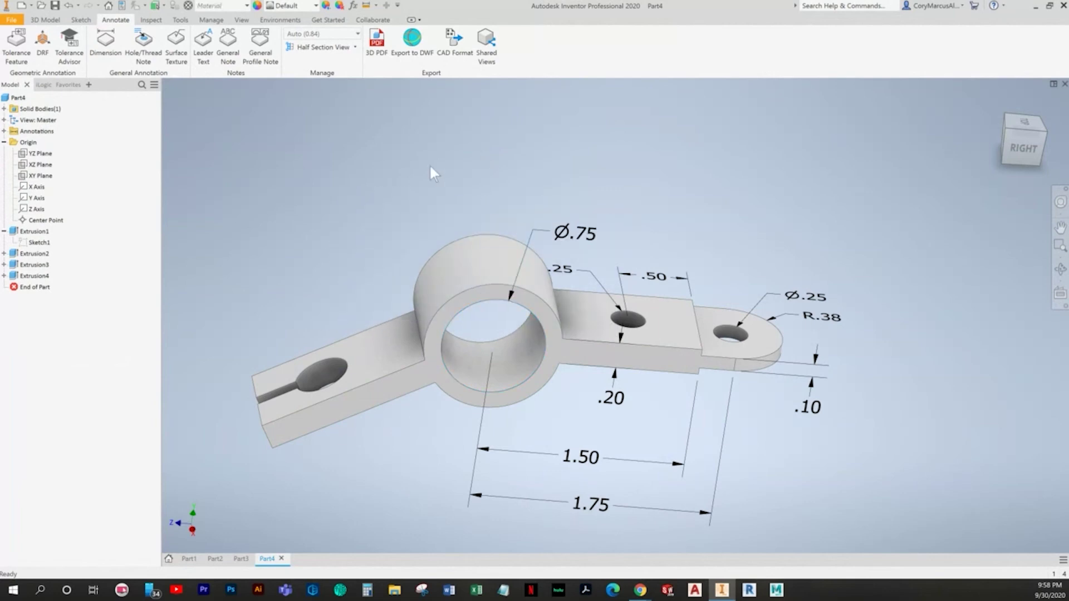
pyautogui.click(105, 45)
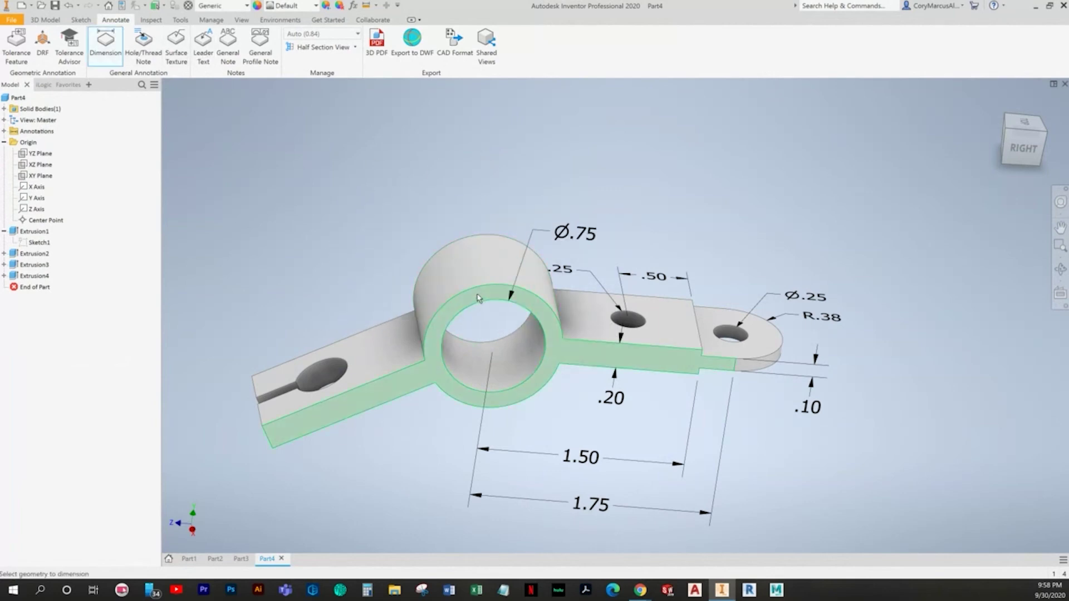
pyautogui.click(426, 232)
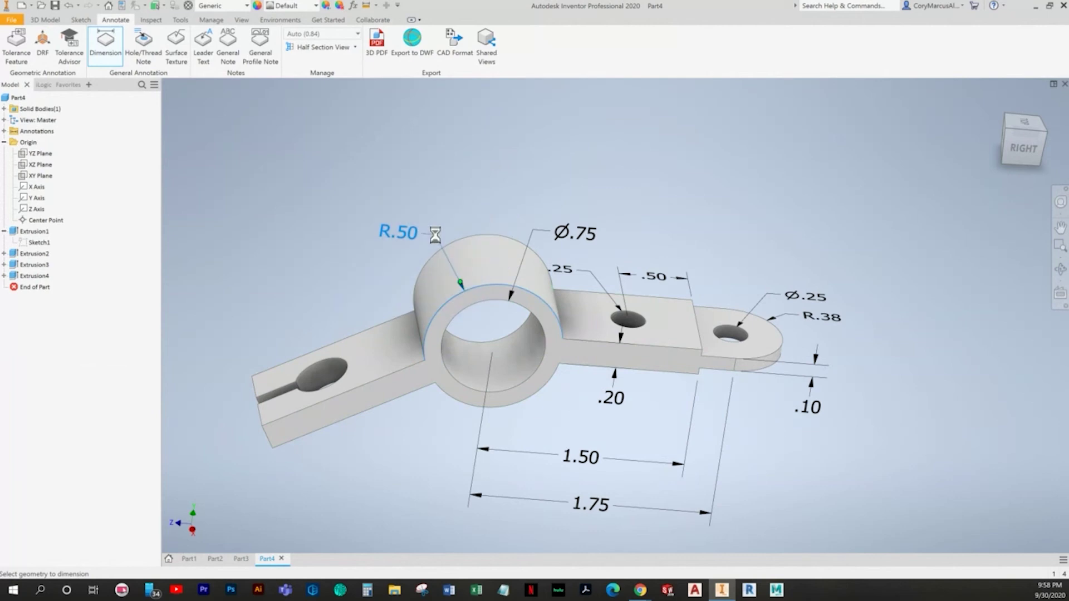
pyautogui.press('Escape')
# Step: Check the textbook drawing and dimension the angle between the slotted arm's and flat arm's upper faces, placed over the slotted arm
pyautogui.moveTo(511, 306); pyautogui.dragTo(565, 342, button='middle')
pyautogui.scroll(-3, 609, 309)
pyautogui.scroll(3, 566, 343)
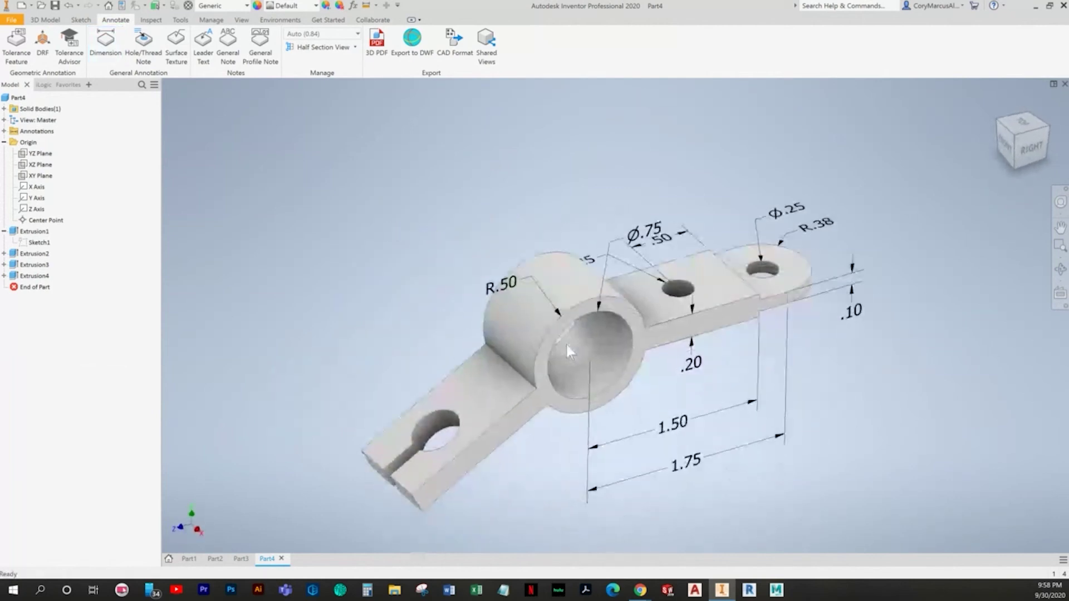
pyautogui.hotkey('alt', 'Tab')
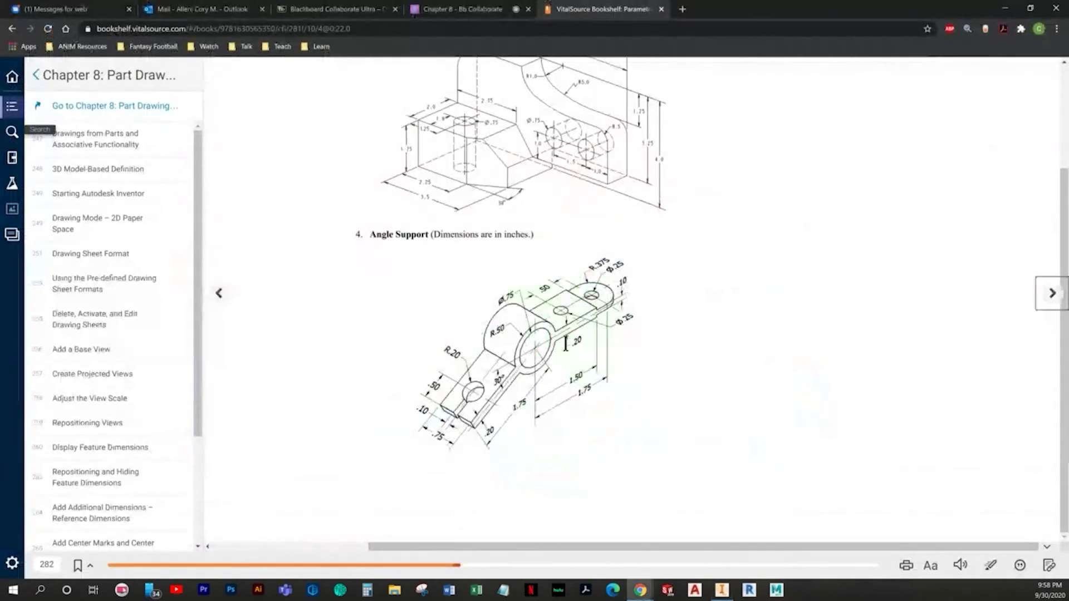
pyautogui.hotkey('alt', 'Tab')
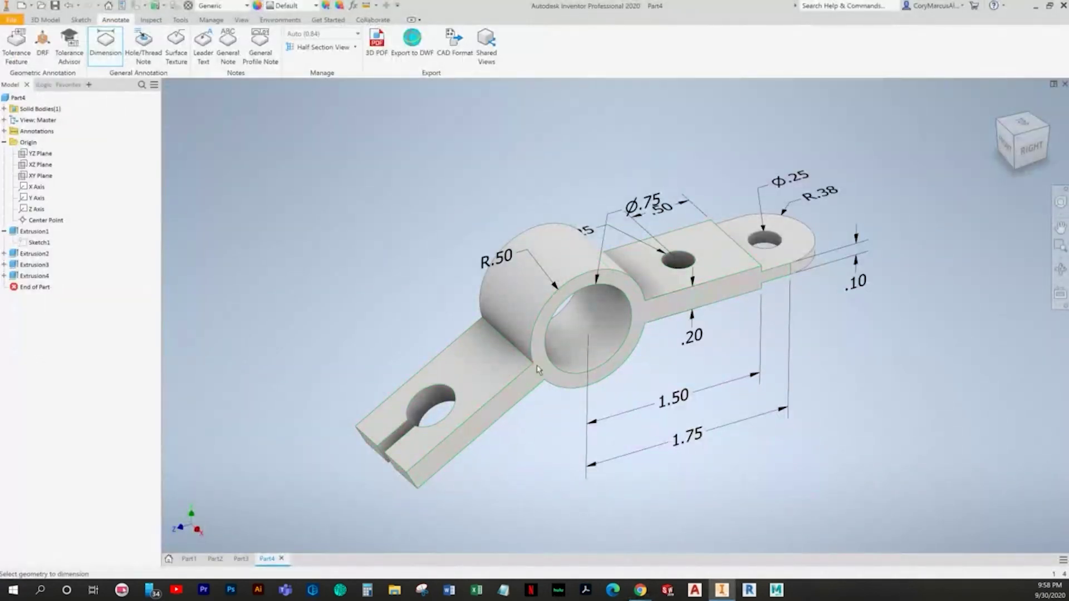
pyautogui.click(511, 370)
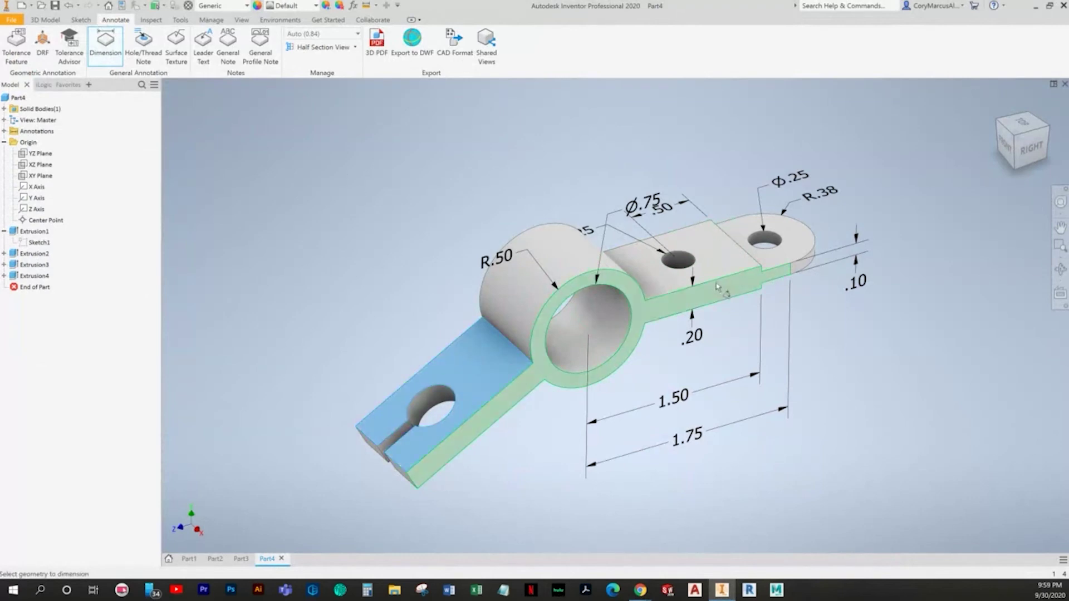
pyautogui.click(686, 247)
pyautogui.click(461, 383)
pyautogui.press('Return')
# Step: Check the textbook drawing and toggle the alignment of the angle dimension on the slotted arm
pyautogui.moveTo(553, 380)
pyautogui.keyDown('shift'); pyautogui.mouseDown(button='middle')
pyautogui.moveTo(535, 370)
pyautogui.moveTo(560, 378)
pyautogui.mouseUp(button='middle'); pyautogui.keyUp('shift')
pyautogui.hotkey('alt', 'Tab')
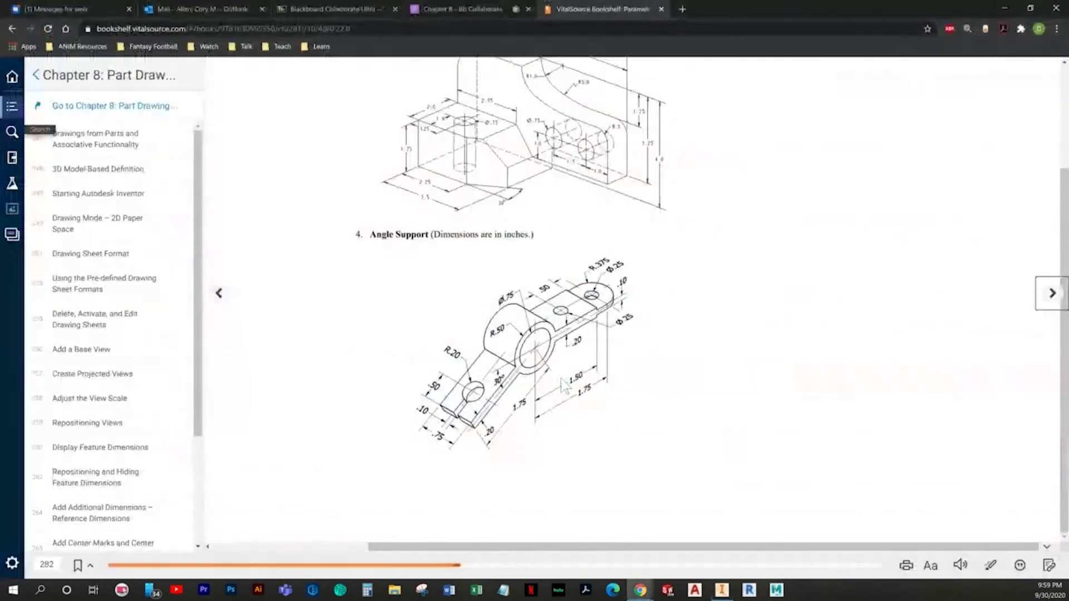
pyautogui.hotkey('alt', 'Tab')
pyautogui.click(469, 341)
pyautogui.rightClick(470, 341)
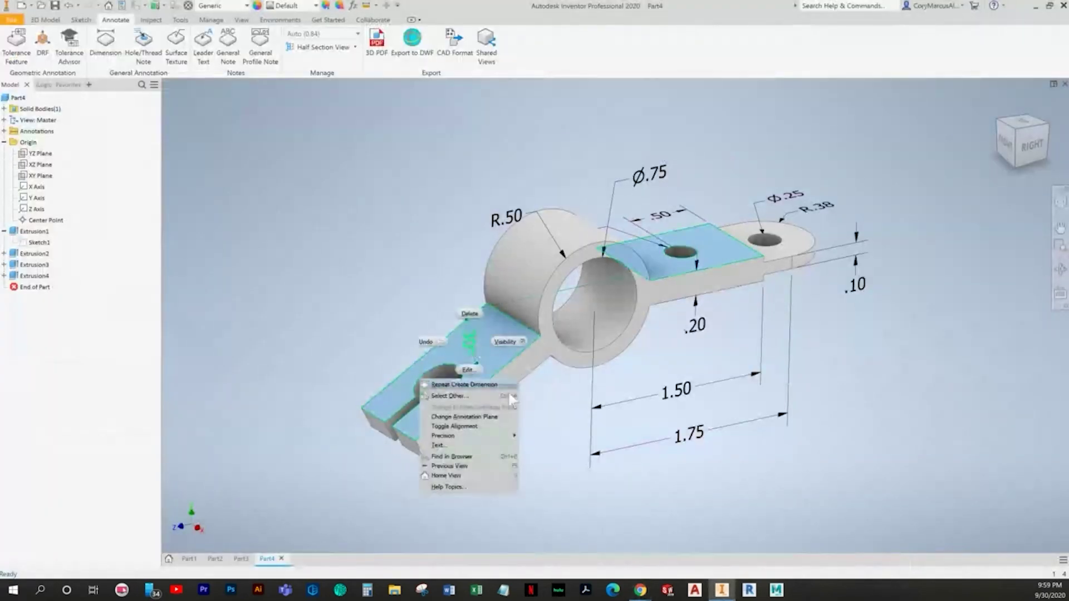
pyautogui.click(479, 426)
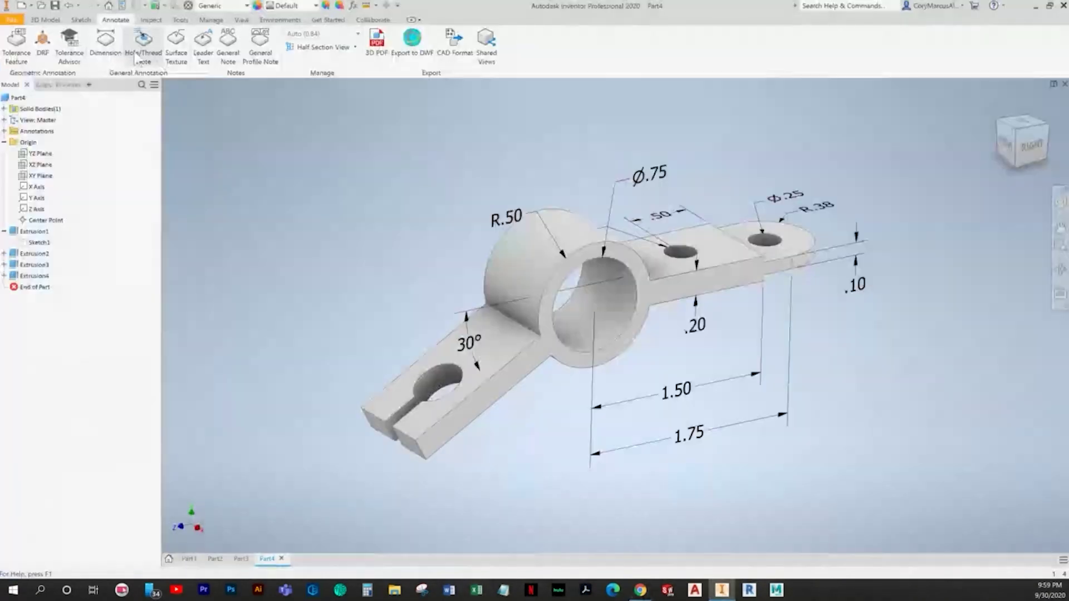
pyautogui.press('d')
pyautogui.click(439, 367)
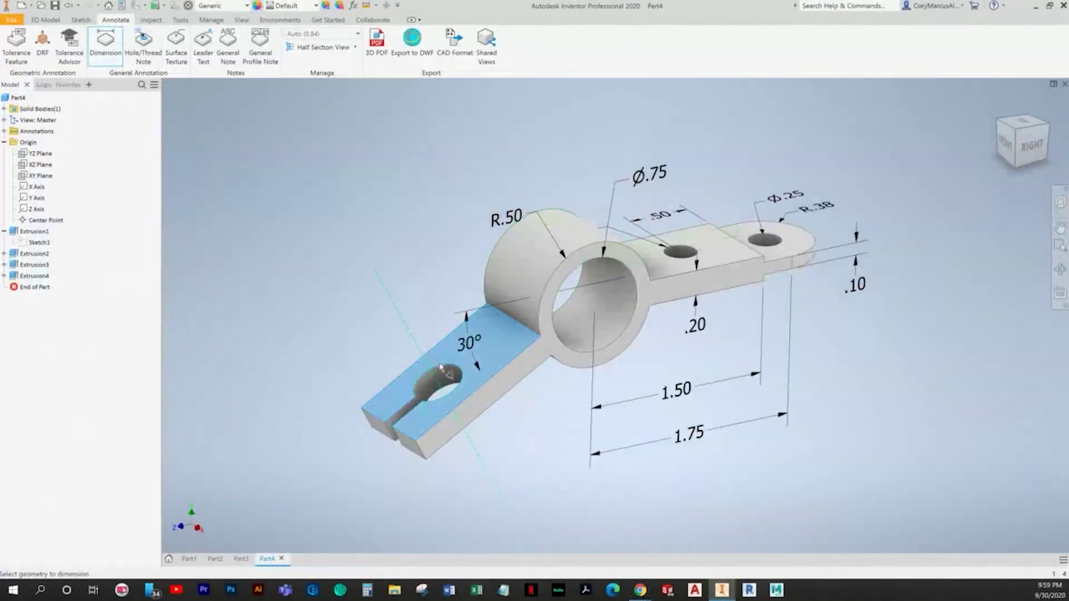
pyautogui.press('Escape')
pyautogui.keyDown('shift'); pyautogui.moveTo(461, 364); pyautogui.dragTo(458, 331, button='middle'); pyautogui.keyUp('shift')
pyautogui.press('Escape')
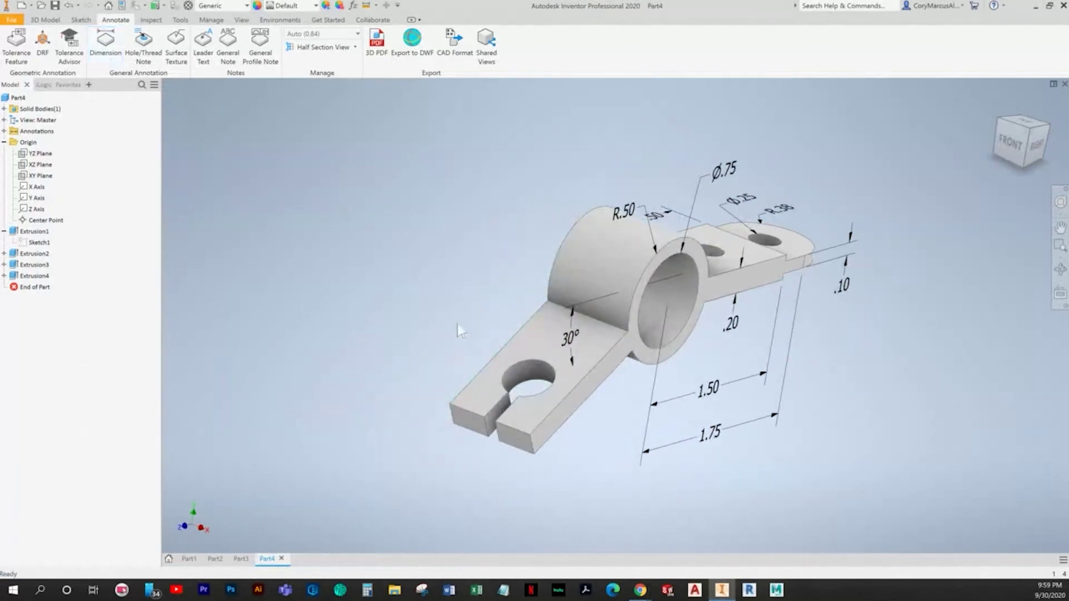
# Step: Add a radius dimension to the slotted arm's hole, placed above the arm on the side away from the ring's open face
pyautogui.click(106, 45)
pyautogui.scroll(-3, 557, 360)
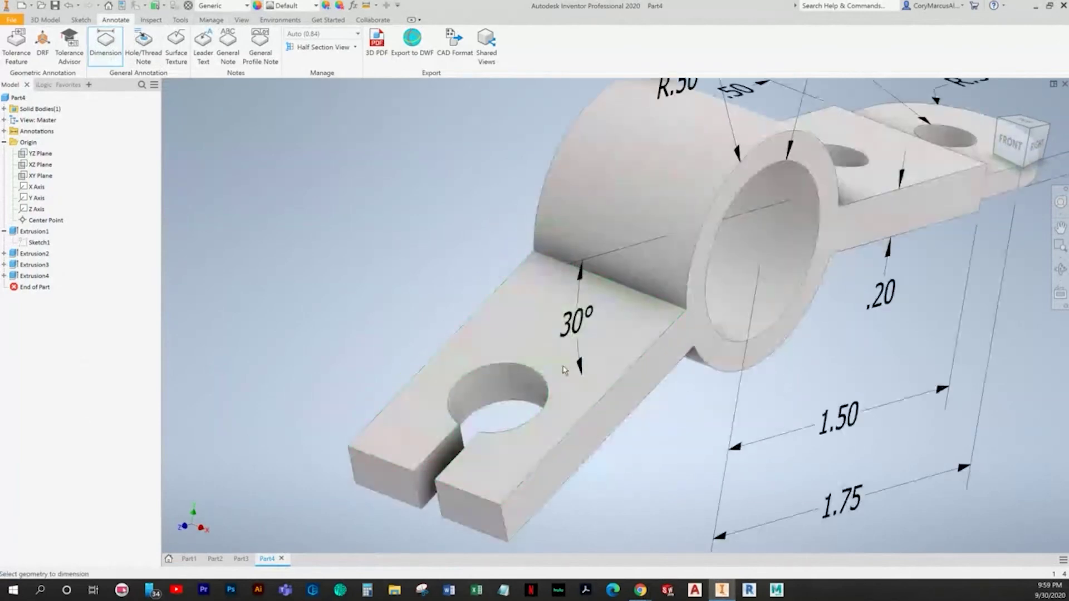
pyautogui.click(520, 367)
pyautogui.click(417, 303)
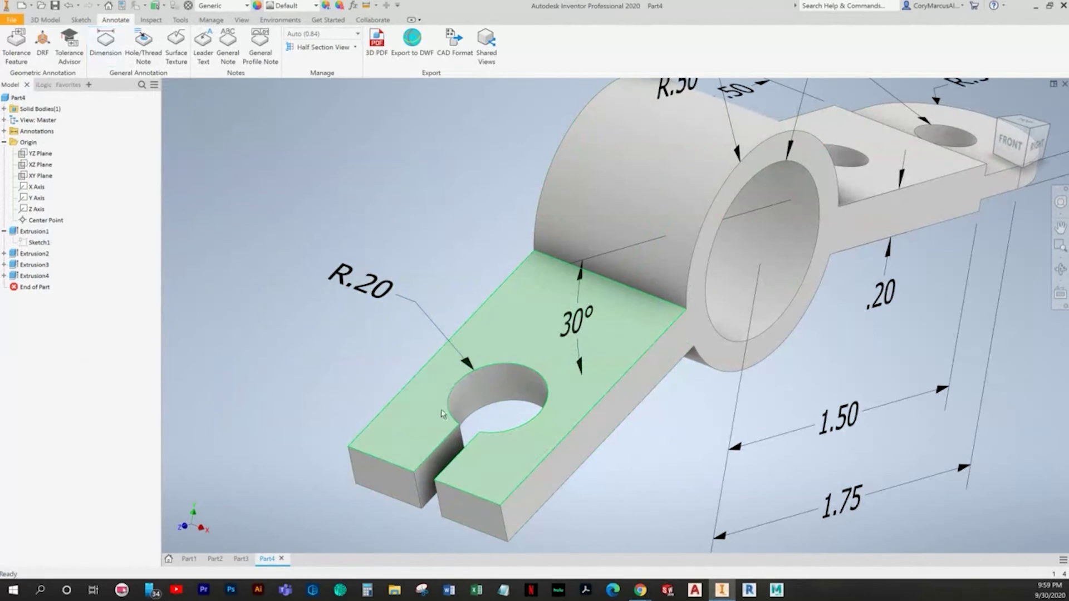
# Step: Dimension the slot's width and the slotted arm's overall width, placed in front of the arm's open end with the overall width outermost
pyautogui.click(419, 469)
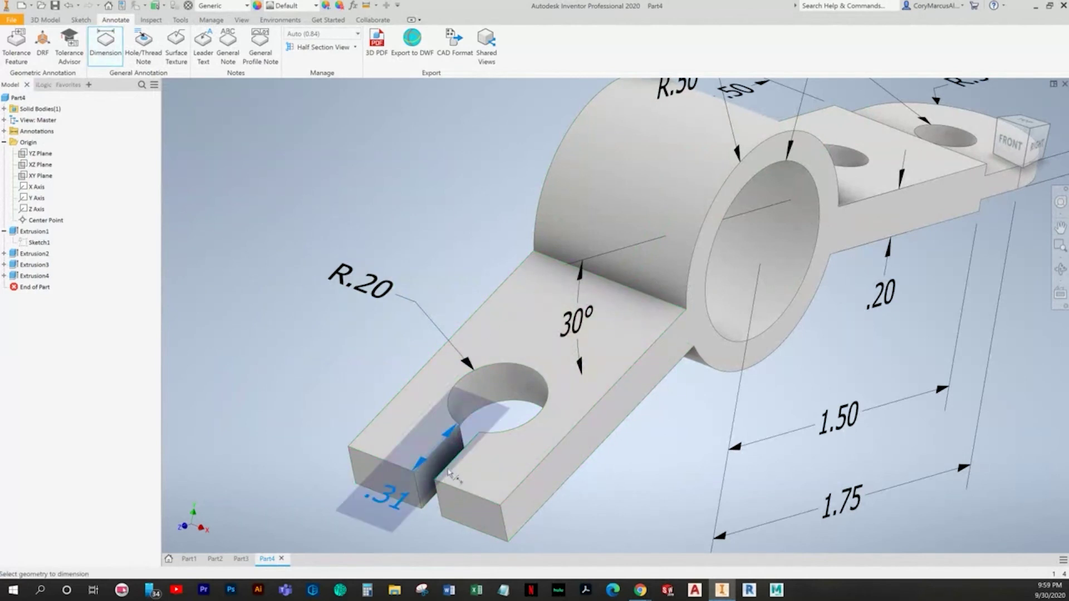
pyautogui.click(456, 464)
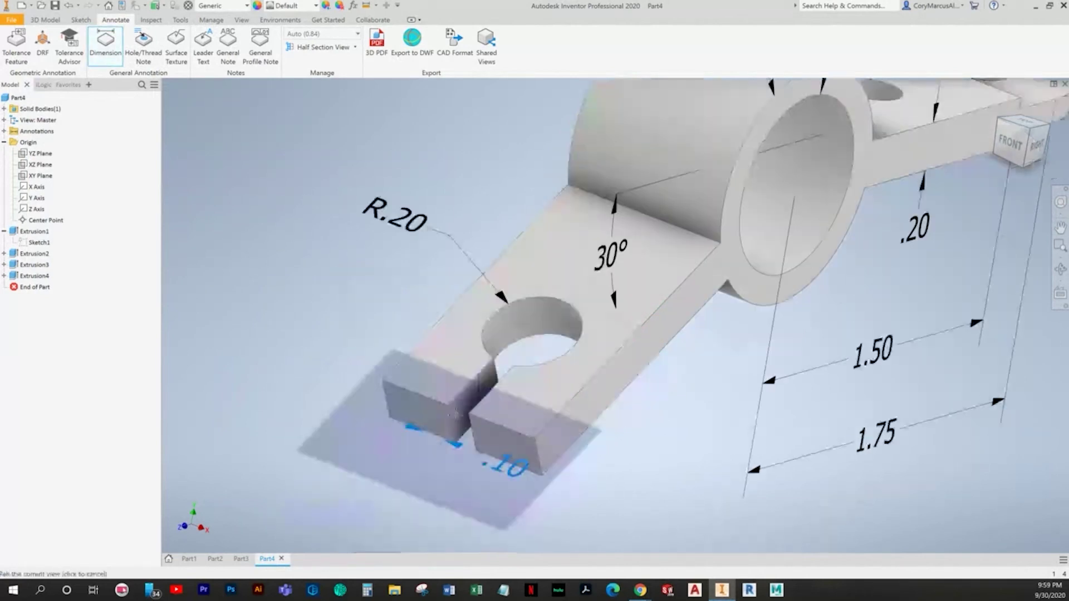
pyautogui.click(451, 459)
pyautogui.press('Return')
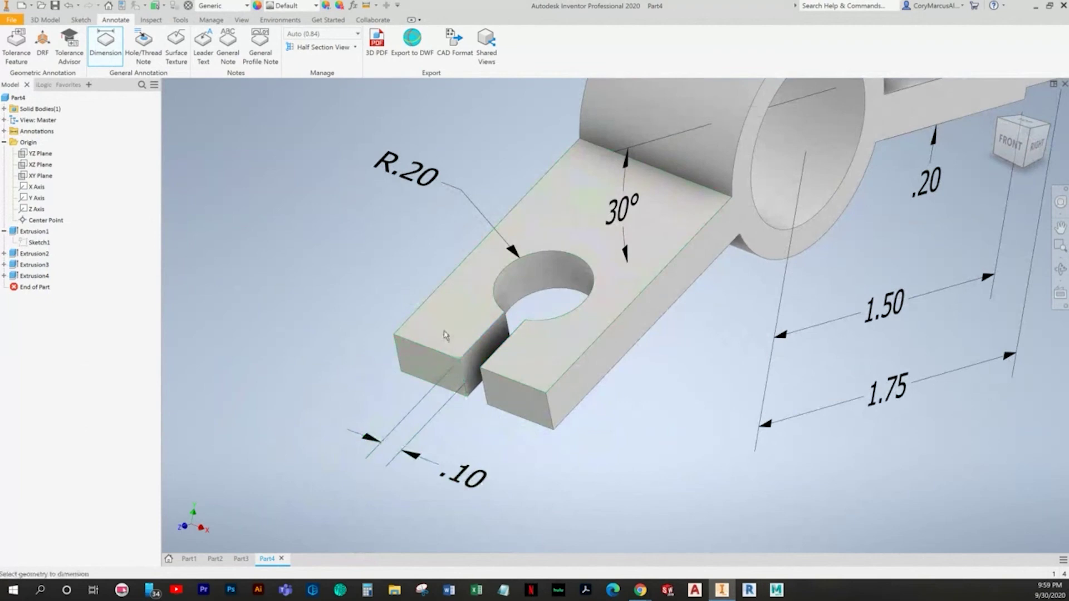
pyautogui.click(412, 326)
pyautogui.click(568, 370)
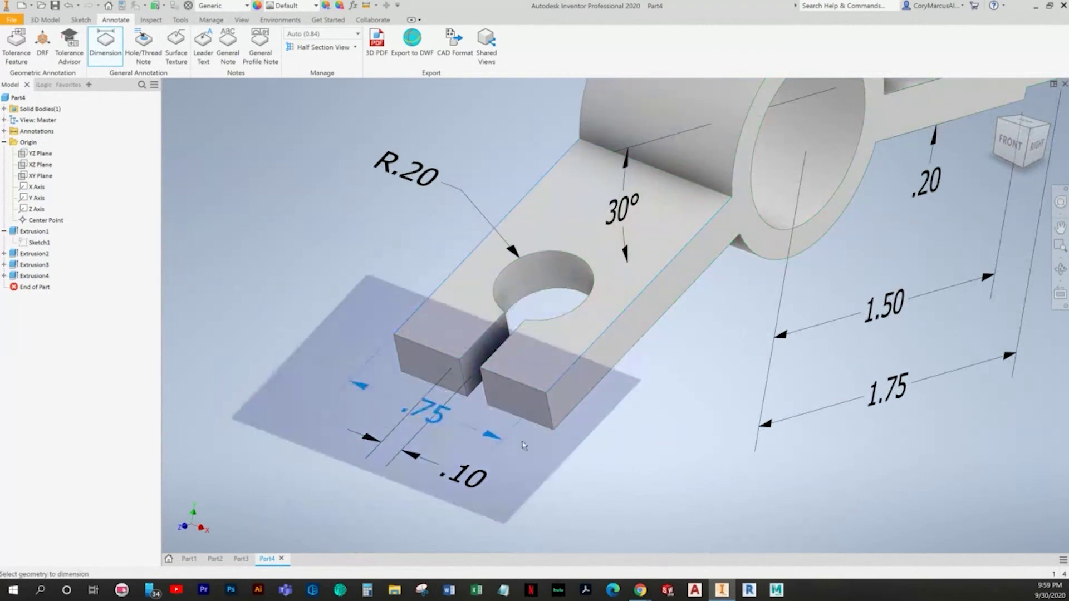
pyautogui.click(524, 398)
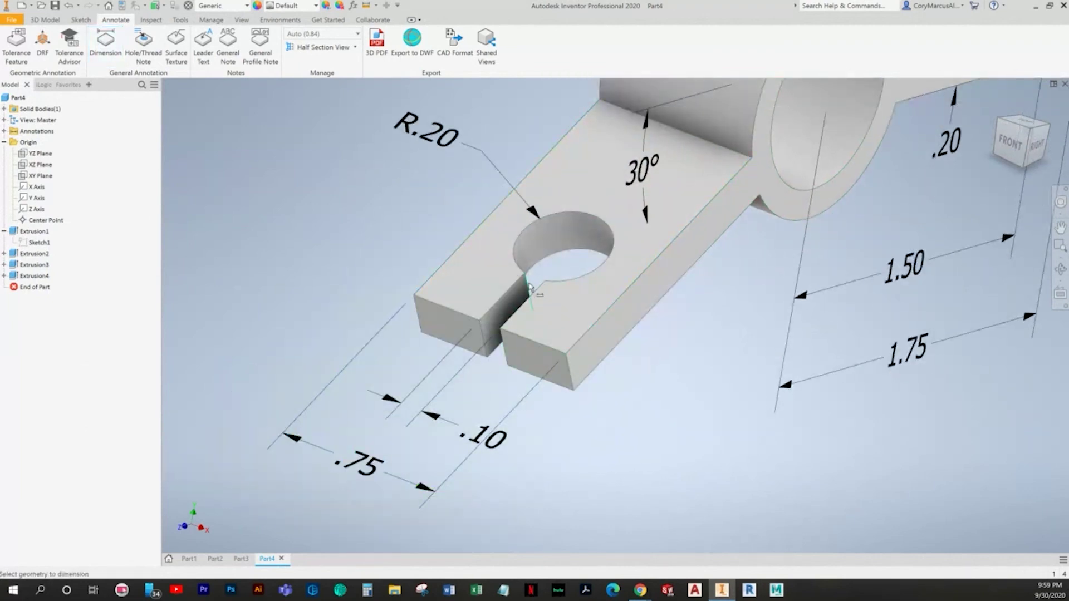
# Step: Dimension the distance from the slotted arm's hole centre to the arm's end edge, placed beside the arm near the radius dimension
pyautogui.click(524, 252)
pyautogui.click(463, 318)
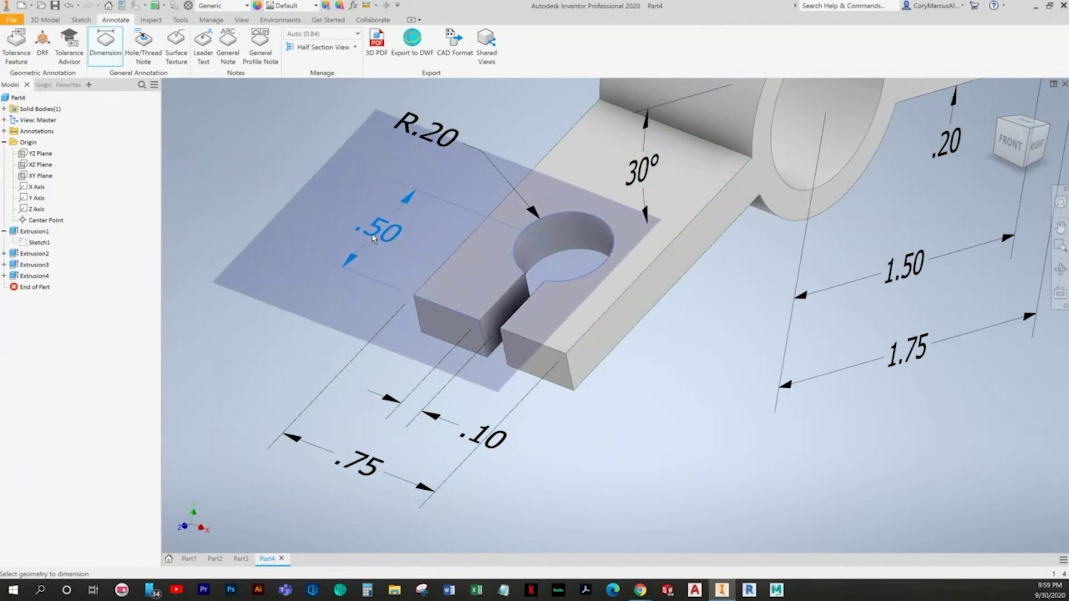
pyautogui.click(372, 228)
pyautogui.click(372, 228)
# Step: Check the textbook drawing and dimension the slotted arm's thickness at its open end
pyautogui.scroll(-3, 529, 351)
pyautogui.moveTo(535, 346); pyautogui.dragTo(469, 394, button='middle')
pyautogui.keyDown('shift'); pyautogui.moveTo(527, 372); pyautogui.dragTo(565, 436, button='middle'); pyautogui.keyUp('shift')
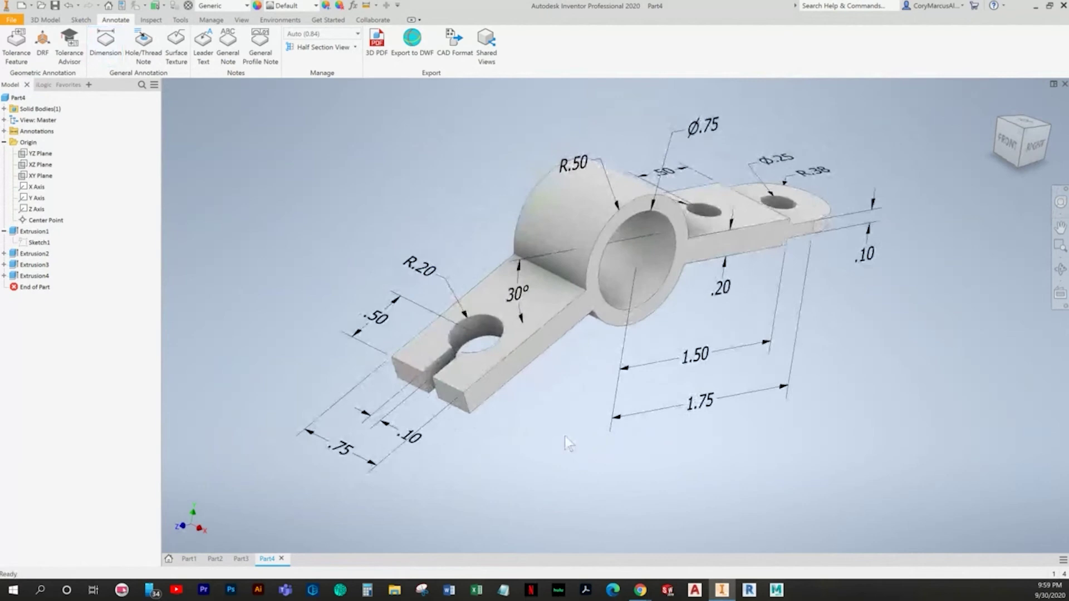
pyautogui.hotkey('alt', 'Tab')
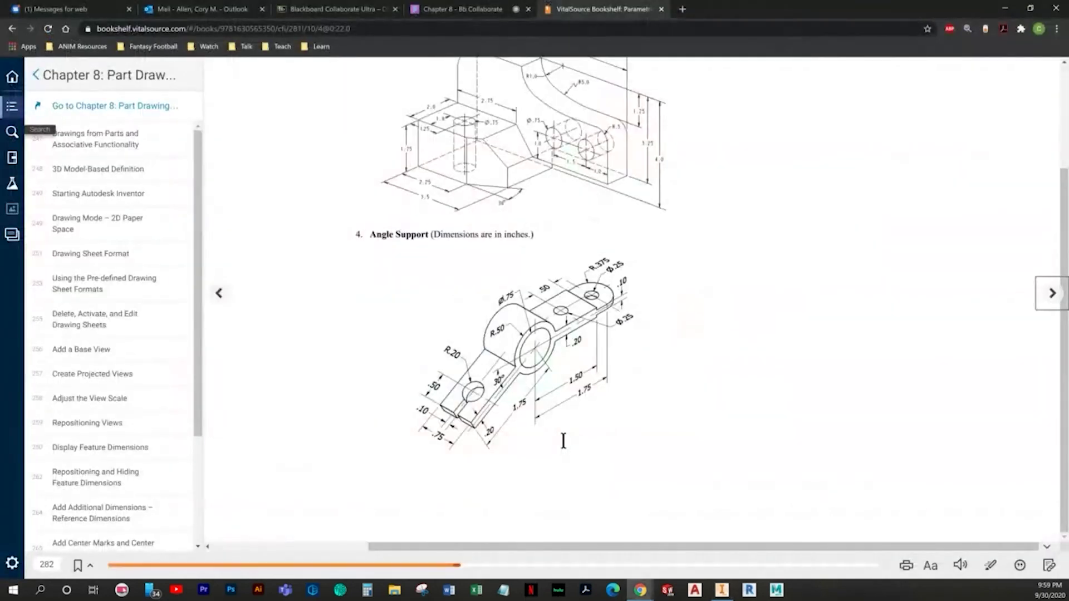
pyautogui.hotkey('alt', 'Tab')
pyautogui.click(95, 47)
pyautogui.click(466, 358)
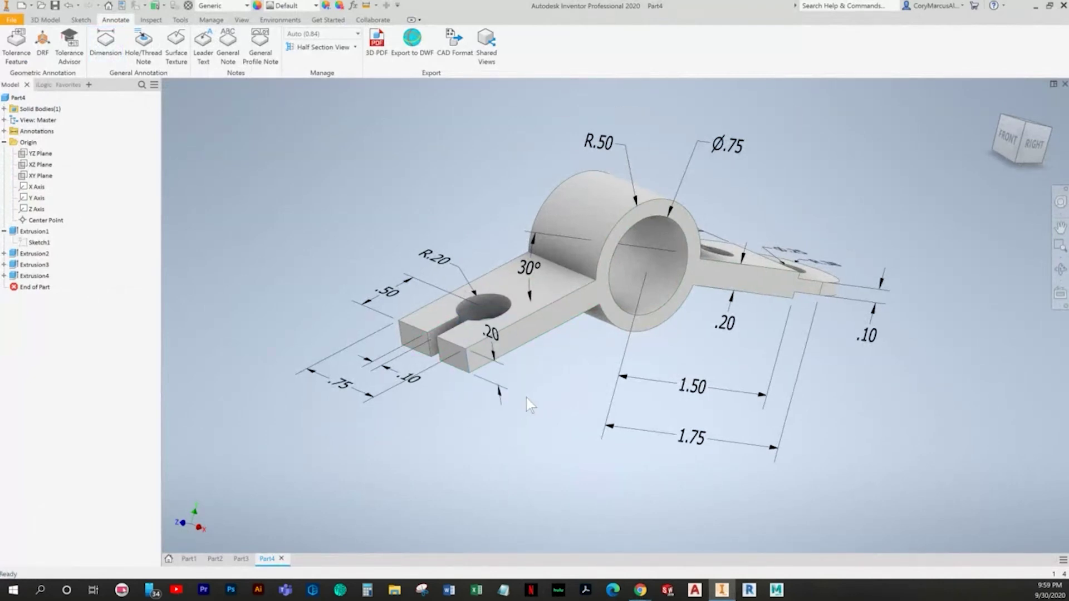
# Step: Check the textbook drawing and dimension the length from the slotted arm's end to the ring bore's centre, placed parallel below the arm
pyautogui.hotkey('alt', 'Tab')
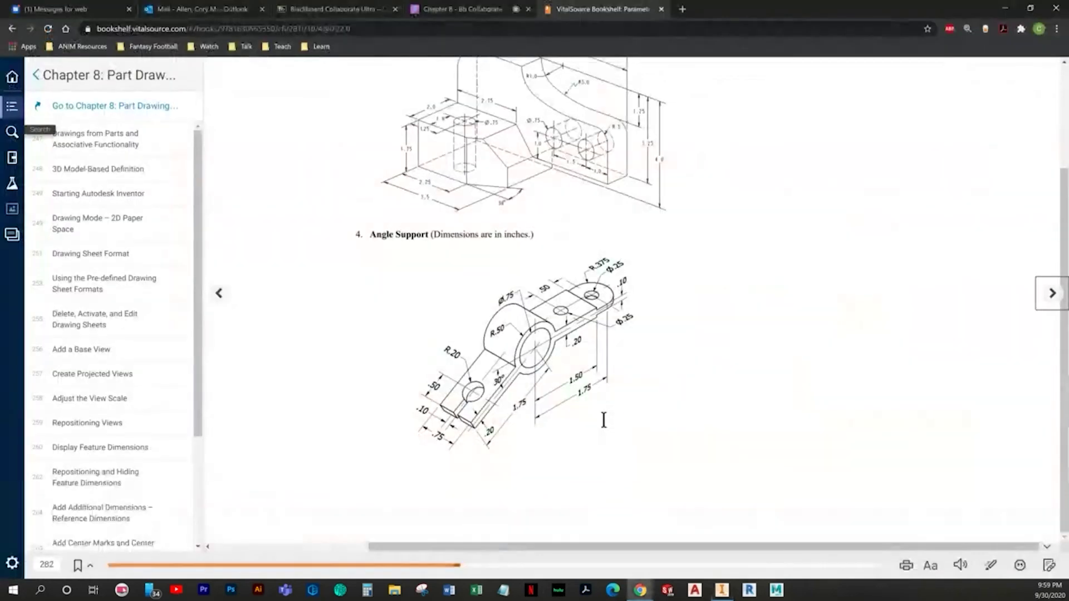
pyautogui.hotkey('alt', 'Tab')
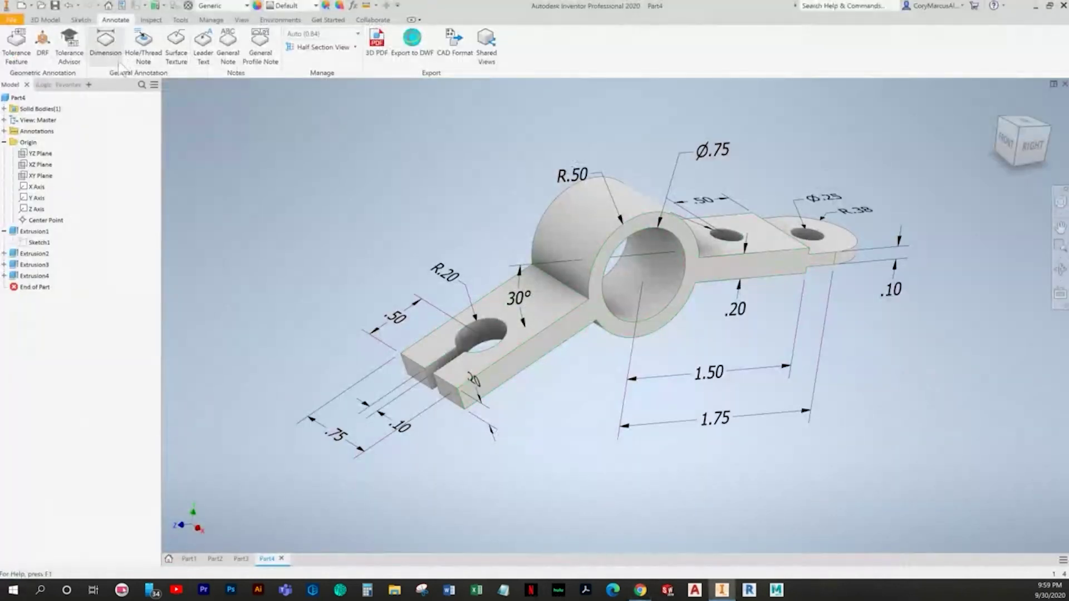
pyautogui.click(461, 400)
pyautogui.click(606, 295)
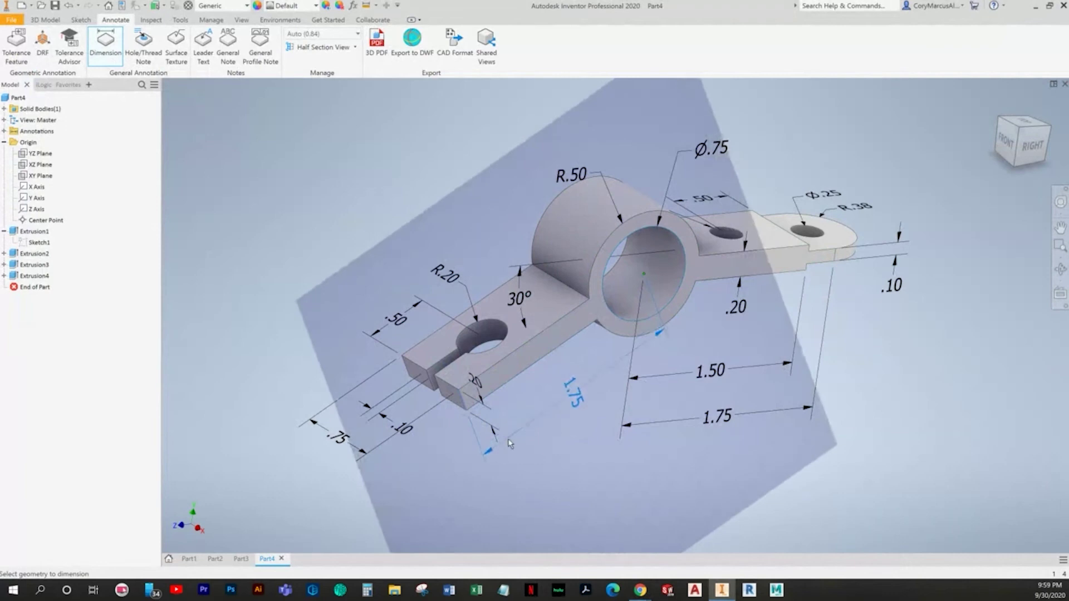
pyautogui.moveTo(540, 493)
pyautogui.keyDown('shift'); pyautogui.mouseDown(button='middle')
pyautogui.moveTo(538, 443)
pyautogui.moveTo(516, 424)
pyautogui.moveTo(510, 456)
pyautogui.mouseUp(button='middle'); pyautogui.keyUp('shift')
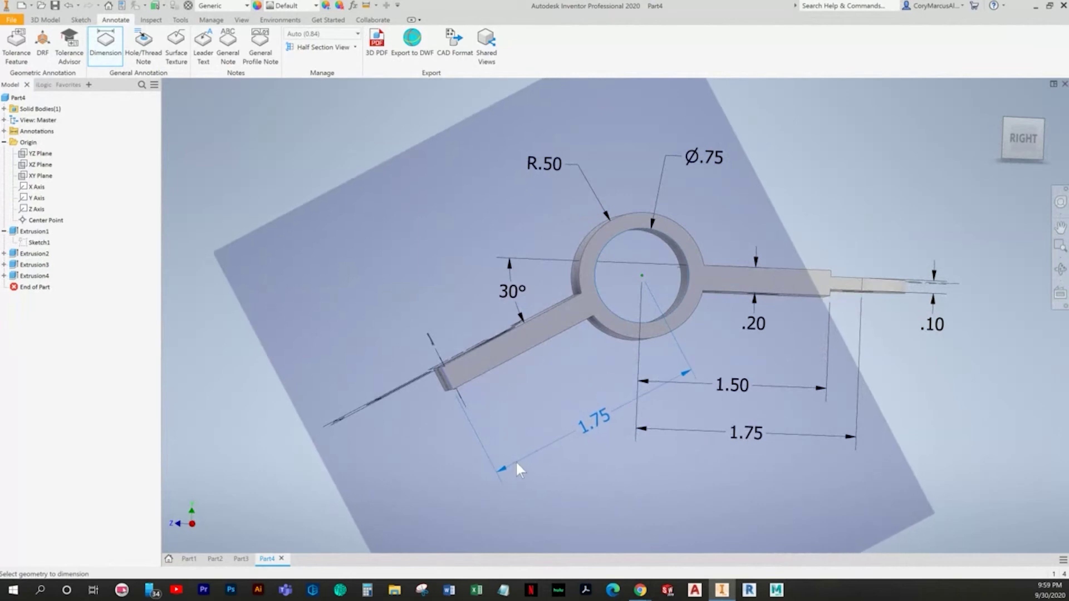
pyautogui.click(516, 462)
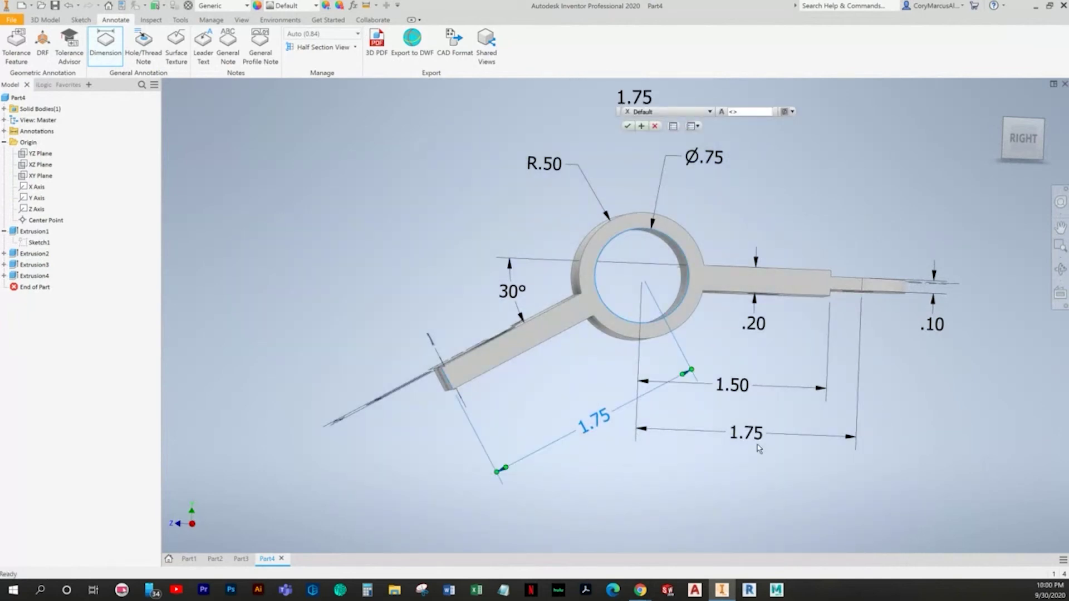
pyautogui.press('F1')
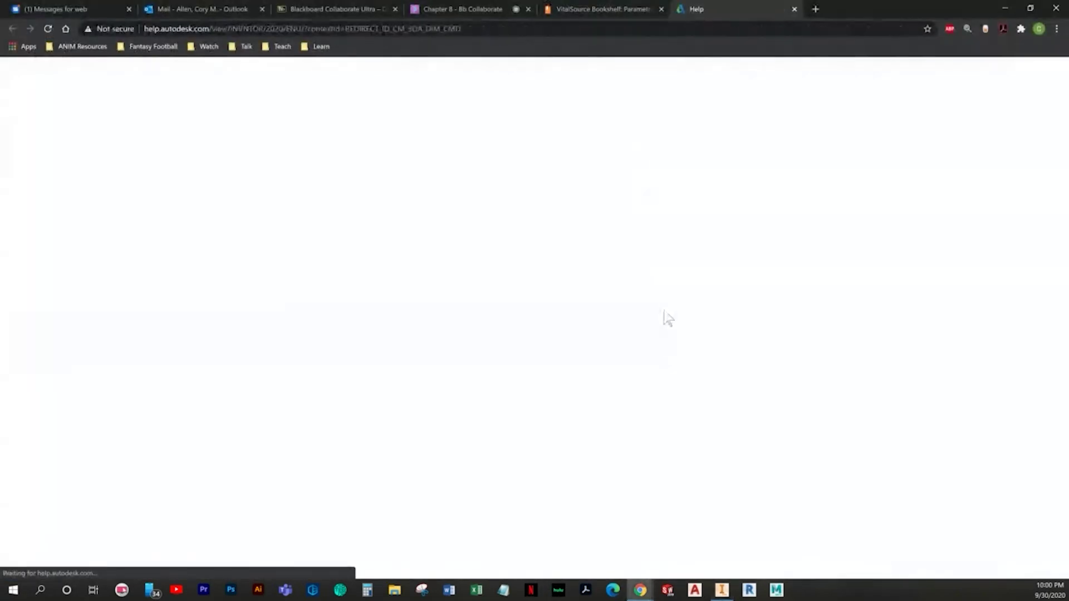
pyautogui.click(793, 9)
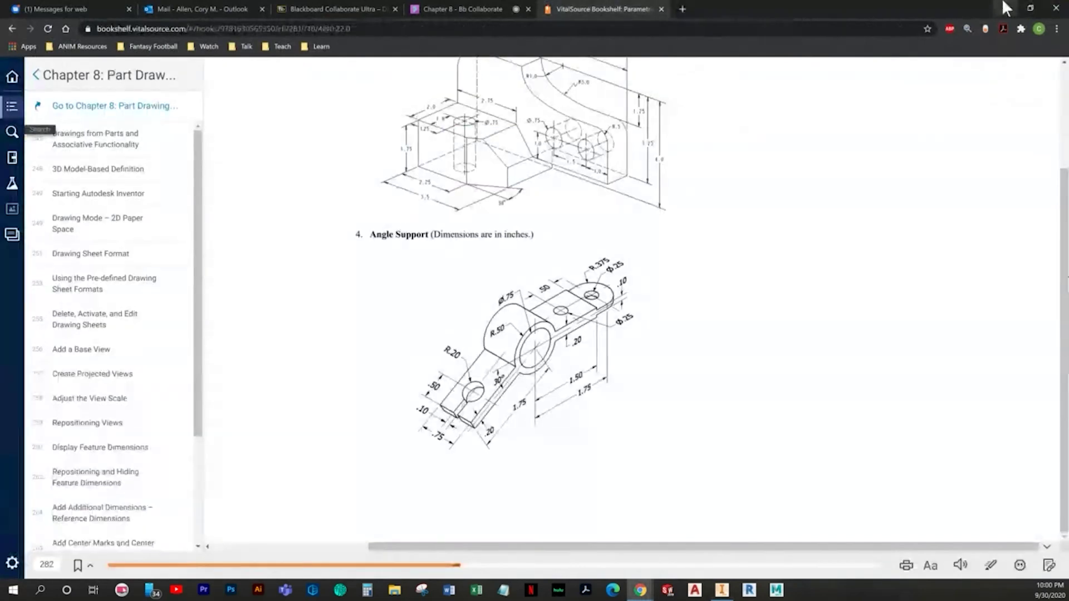
pyautogui.click(1005, 8)
# Step: Compare the annotated part with the textbook's Angle Support drawing and go to the next page, bringing the Block Base exercise into view
pyautogui.moveTo(657, 449); pyautogui.dragTo(629, 394, button='middle')
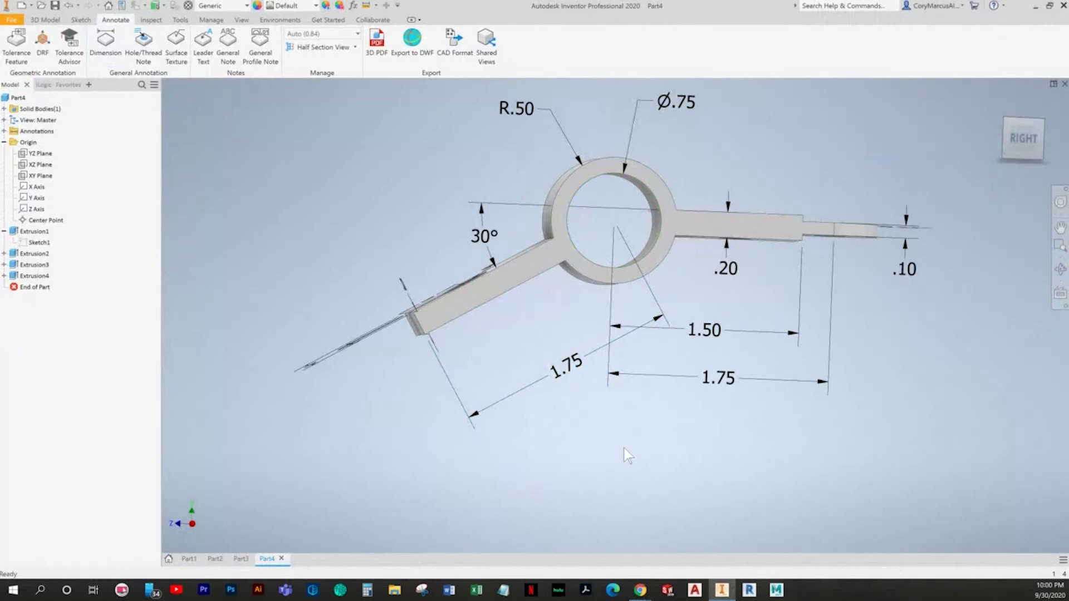
pyautogui.hotkey('alt', 'Tab')
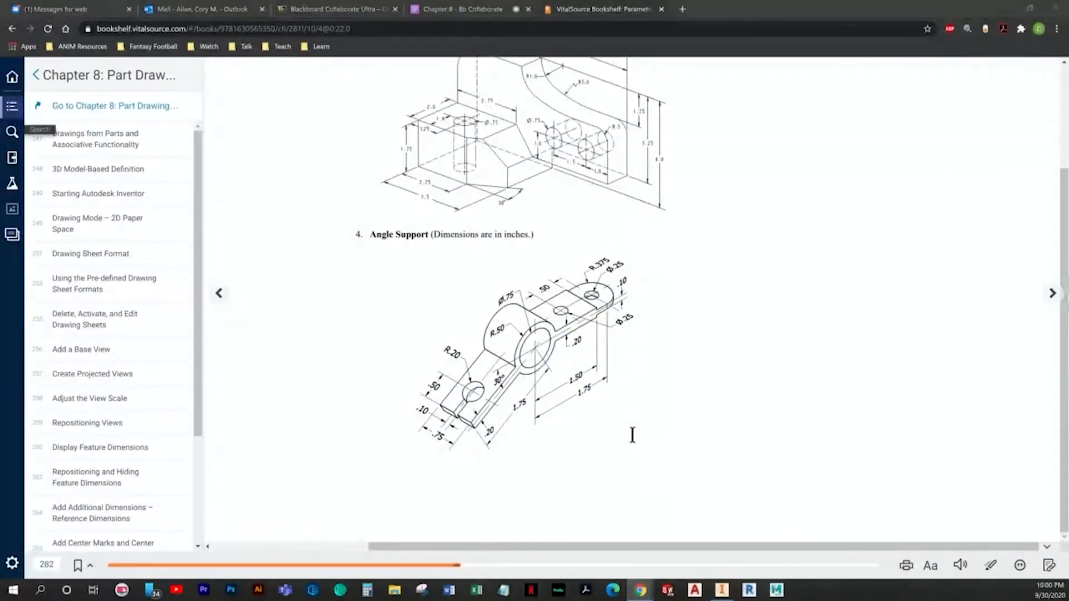
pyautogui.hotkey('alt', 'Tab')
pyautogui.hotkey('alt', 'Tab')
pyautogui.press('Right')
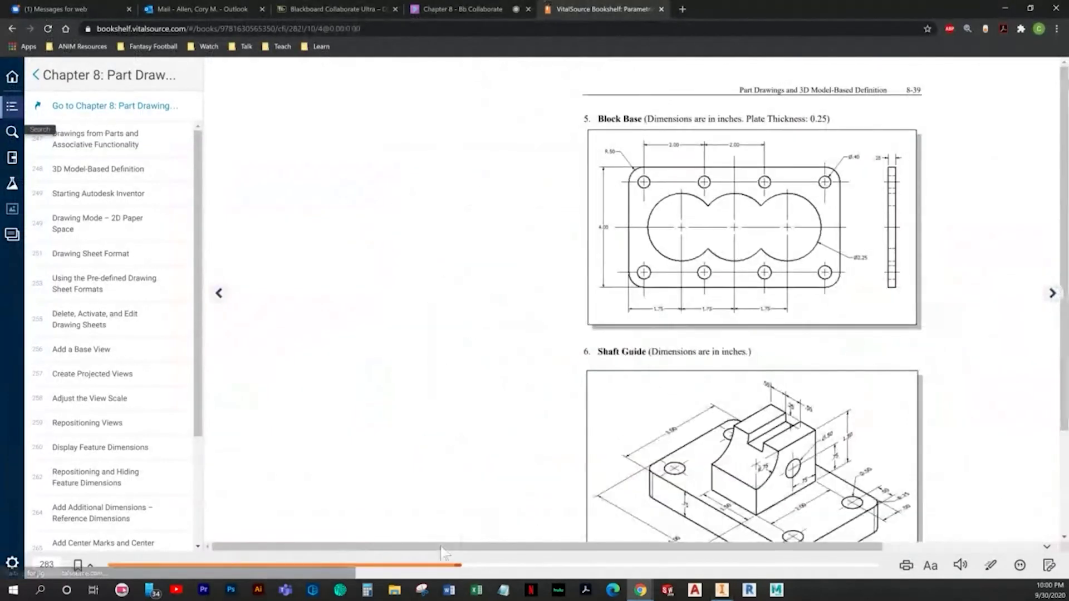
pyautogui.moveTo(445, 547); pyautogui.dragTo(629, 547)
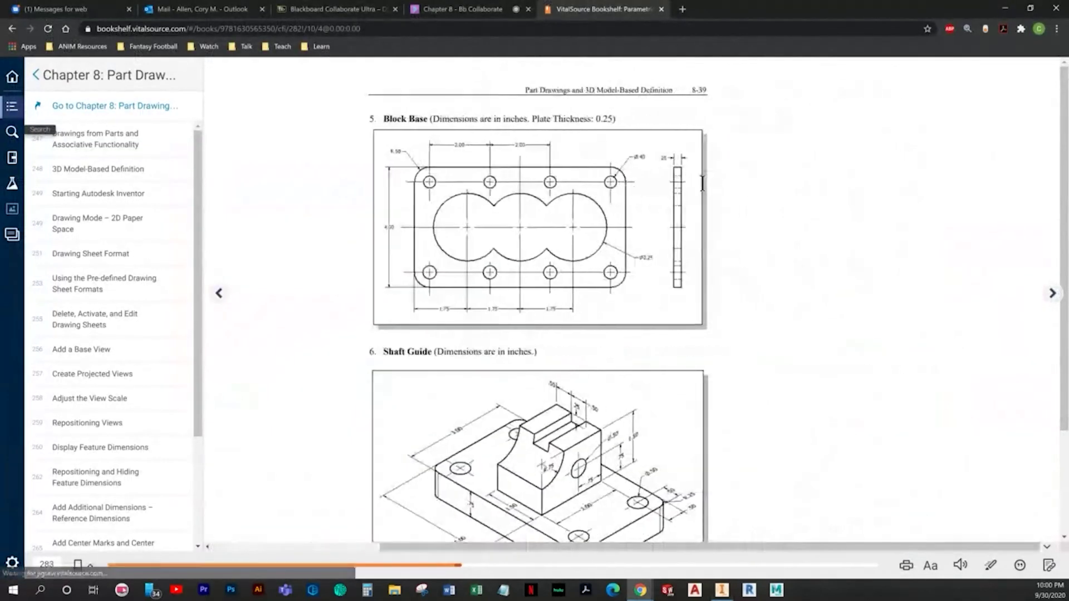
# Step: Create a new part for the Block Base exercise and check its drawing in the textbook
pyautogui.hotkey('alt', 'Tab')
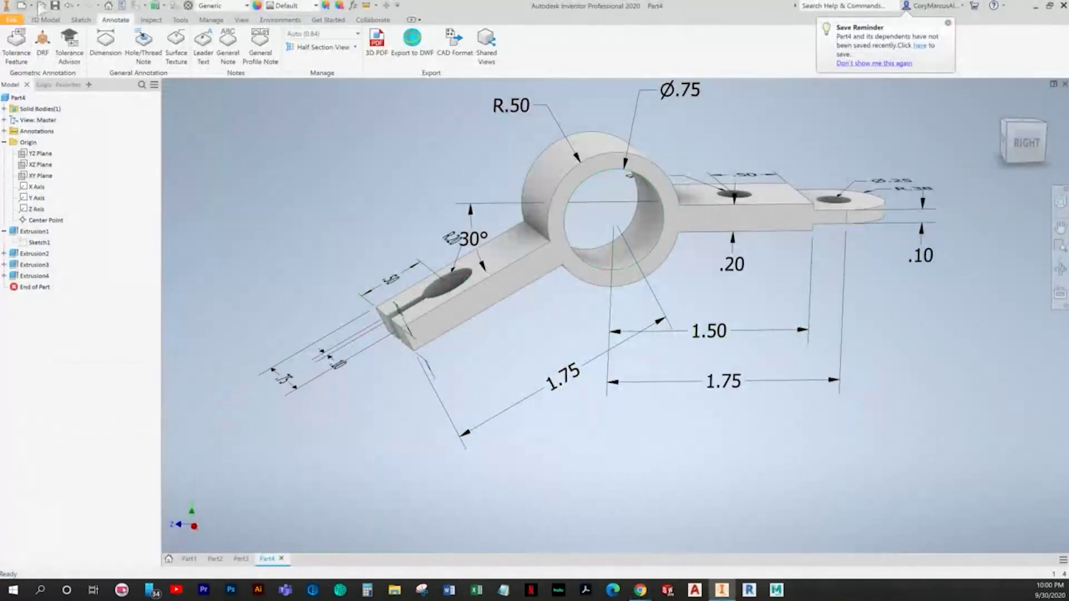
pyautogui.click(21, 5)
pyautogui.press('Escape')
pyautogui.hotkey('alt', 'Tab')
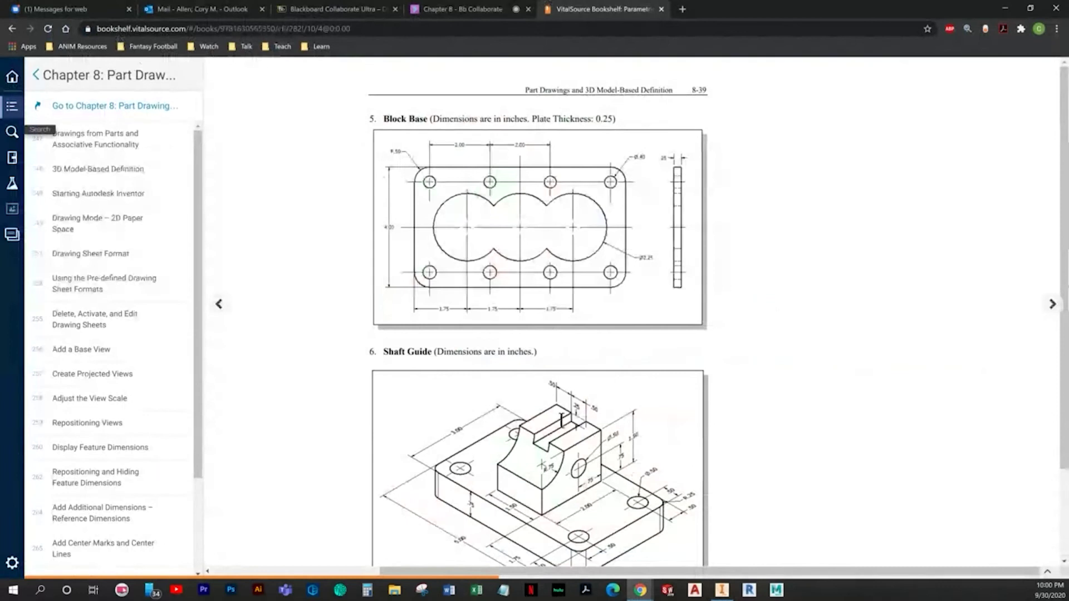
pyautogui.hotkey('alt', 'Tab')
pyautogui.press('s')
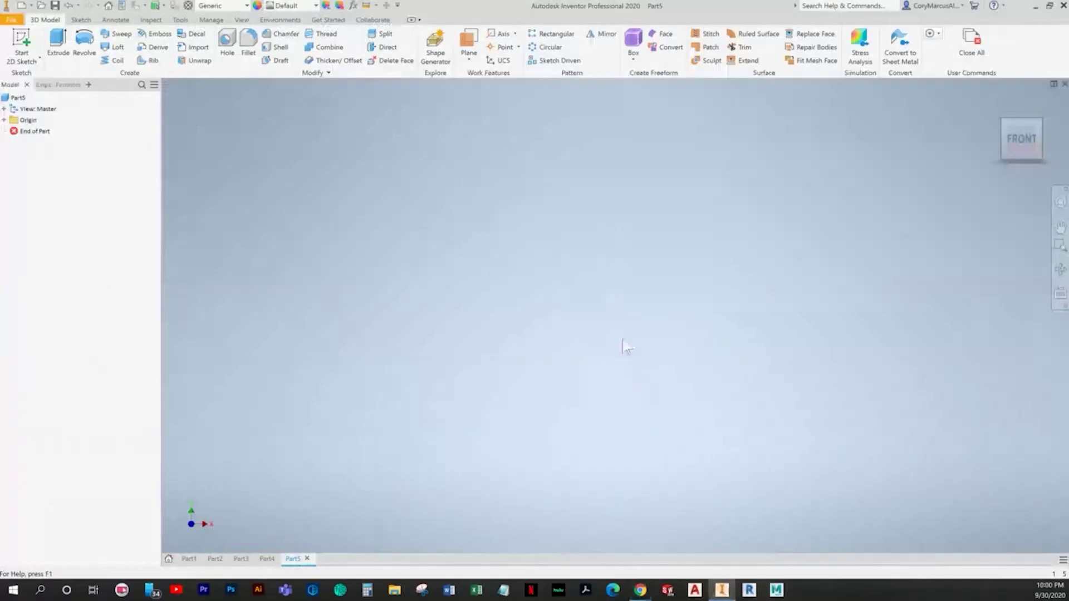
pyautogui.hotkey('alt', 'Tab')
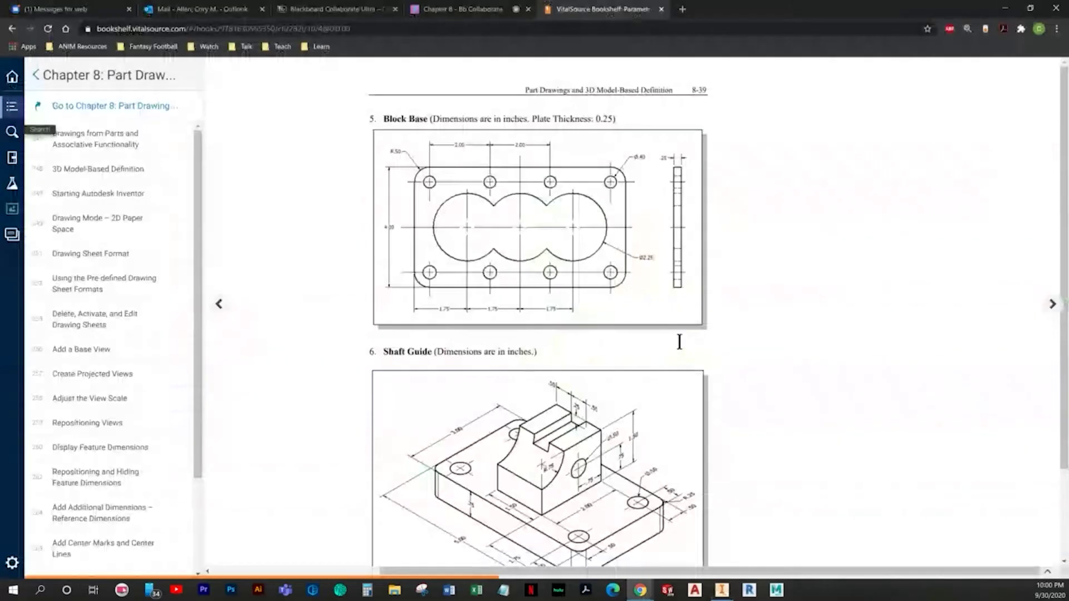
# Step: Return to Inventor, start a sketch on the front plane and draw a two-point center rectangle about 2.45 in high, centred on the origin
pyautogui.hotkey('alt', 'Tab')
pyautogui.click(602, 178)
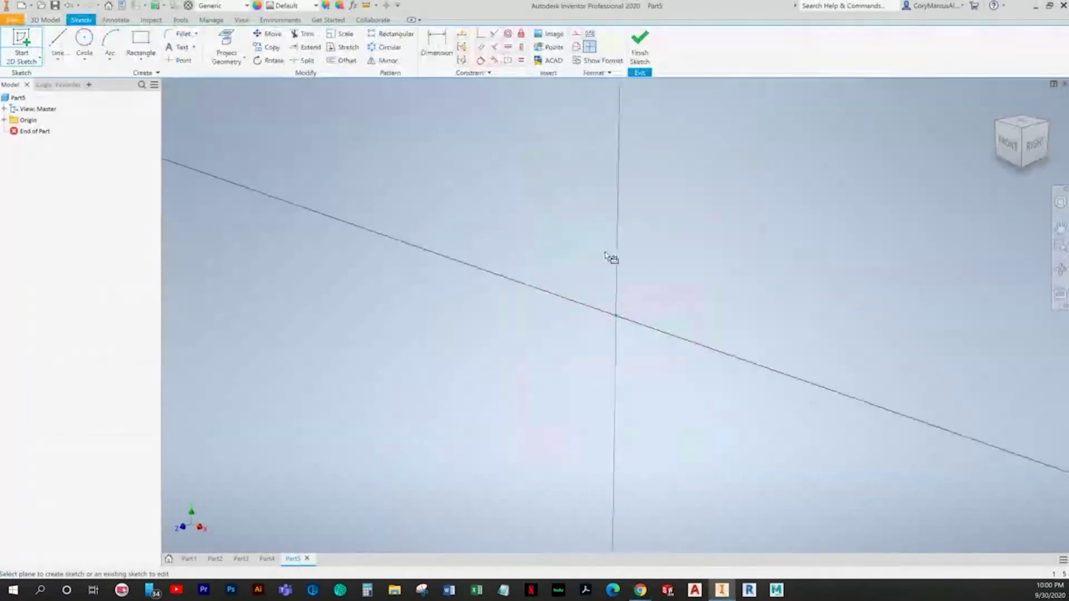
pyautogui.click(140, 40)
pyautogui.click(143, 56)
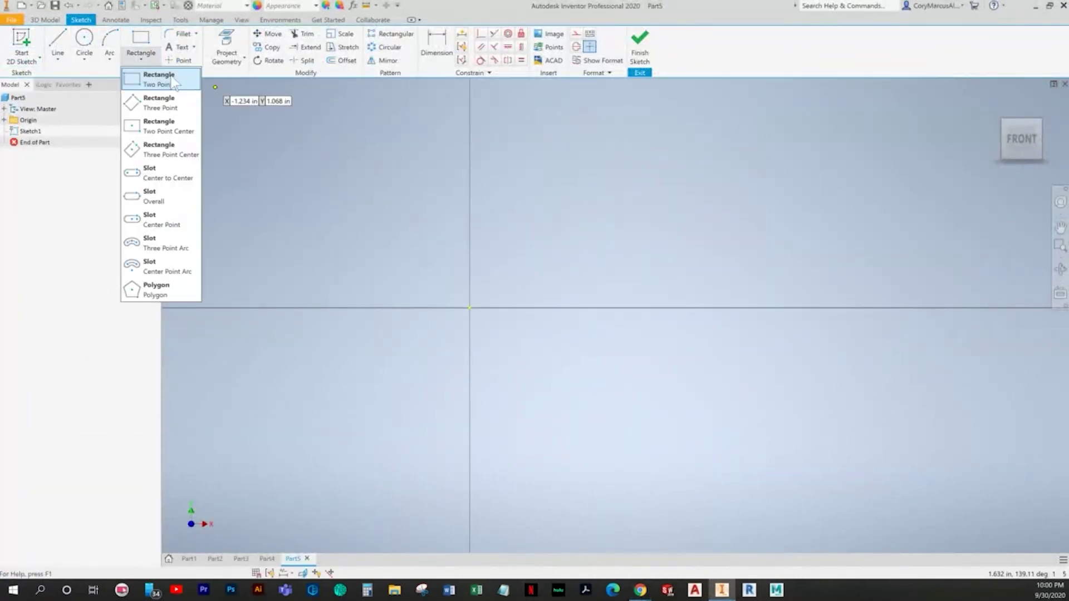
pyautogui.click(161, 127)
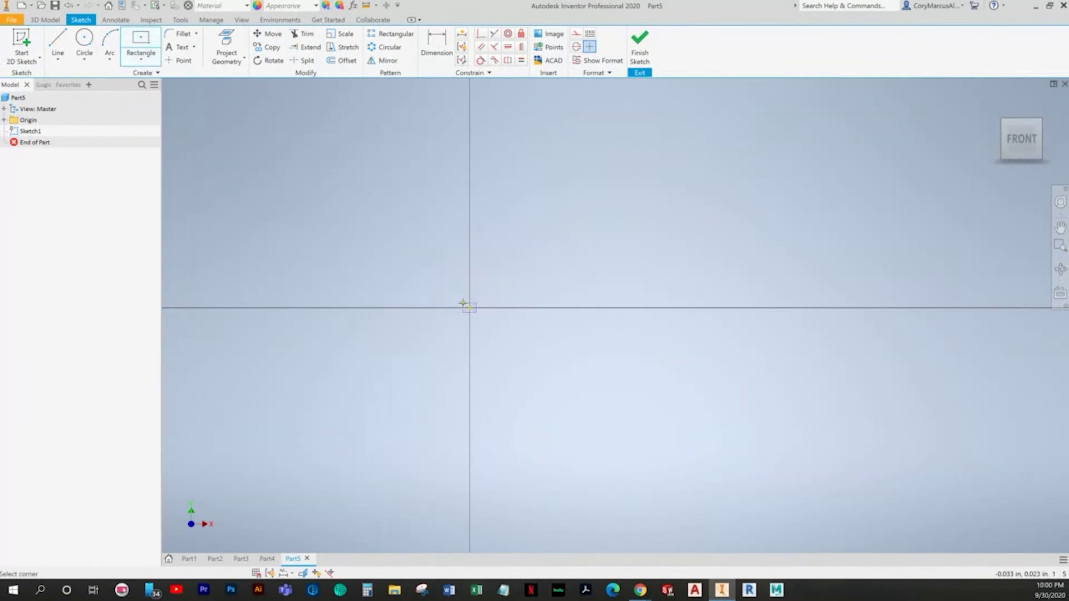
pyautogui.click(470, 308)
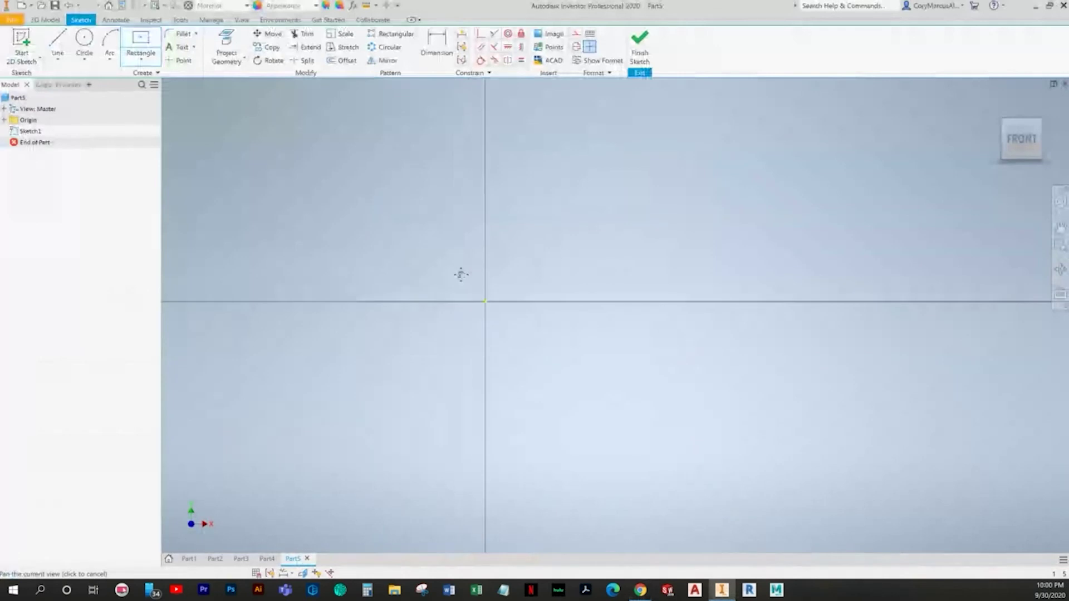
pyautogui.click(485, 302)
pyautogui.press('Escape')
pyautogui.click(485, 302)
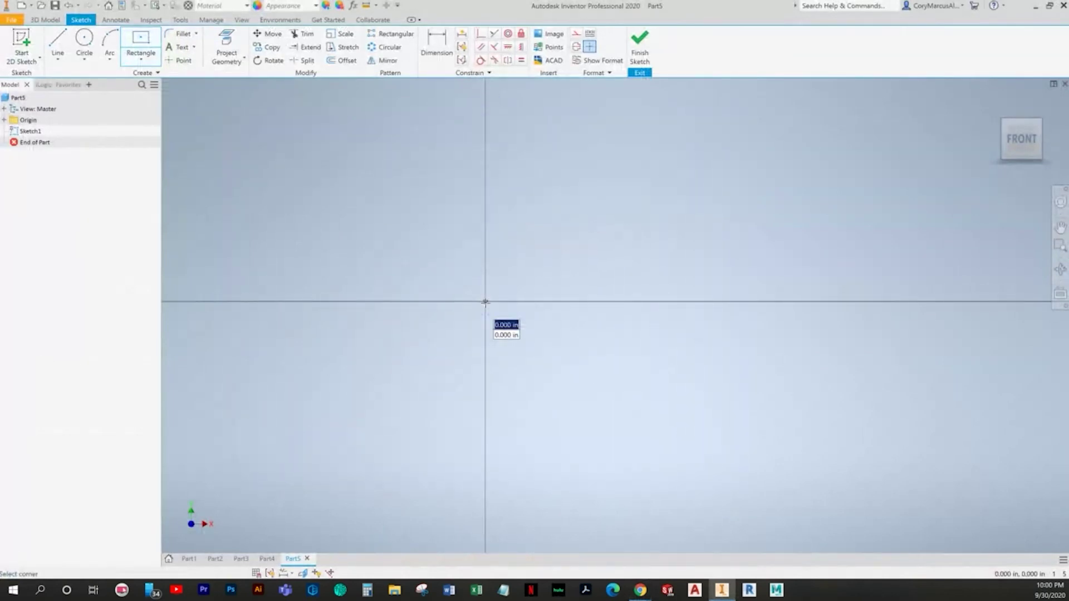
pyautogui.click(235, 152)
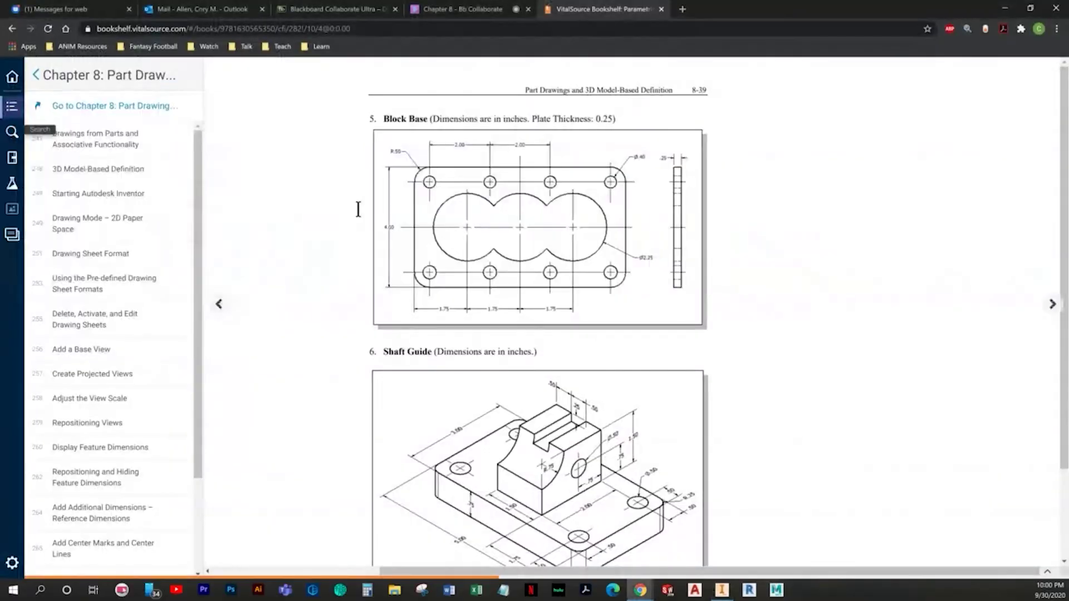
# Step: Back in Inventor from the textbook drawing, dimension the rectangle's vertical side and set its height to 4 in
pyautogui.hotkey('alt', 'Tab')
pyautogui.click(438, 44)
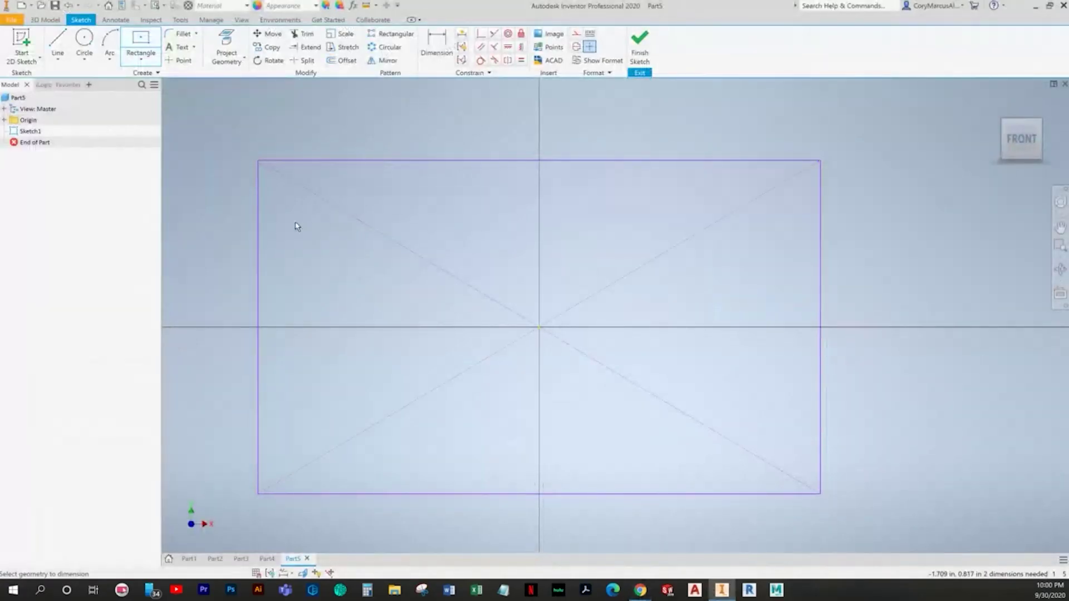
pyautogui.click(261, 245)
pyautogui.click(215, 288)
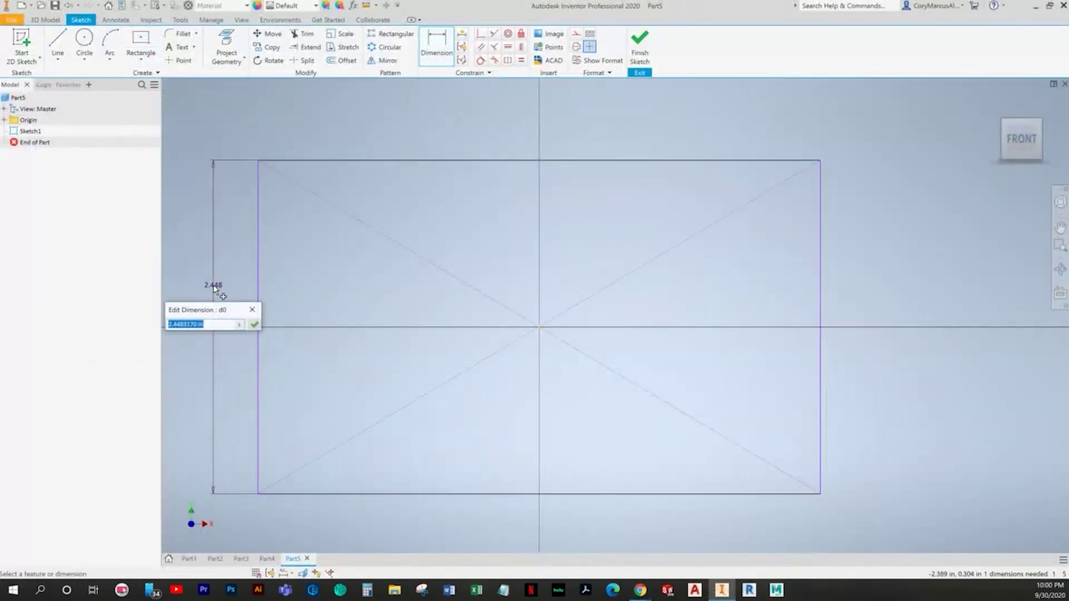
pyautogui.write('4')
pyautogui.press('Return')
pyautogui.scroll(4, 213, 283)
pyautogui.moveTo(255, 283)
pyautogui.mouseDown(button='middle')
pyautogui.moveTo(309, 282)
pyautogui.moveTo(442, 332)
pyautogui.mouseUp(button='middle')
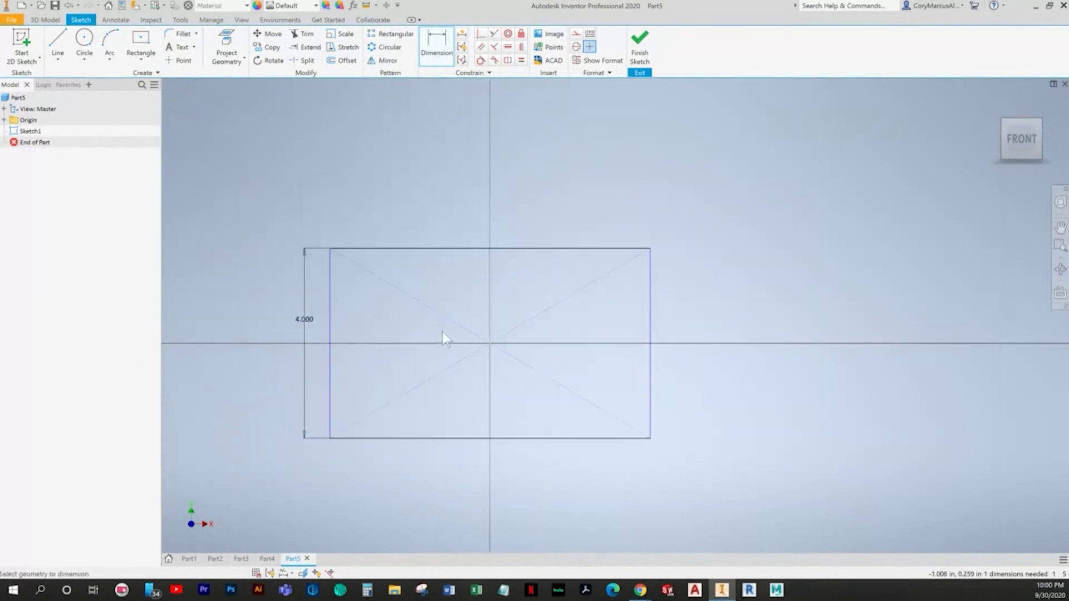
# Step: Check the textbook's Block Base drawing, dimension the rectangle's width as 7 in, and compare the sketch with the drawing again
pyautogui.hotkey('alt', 'Tab')
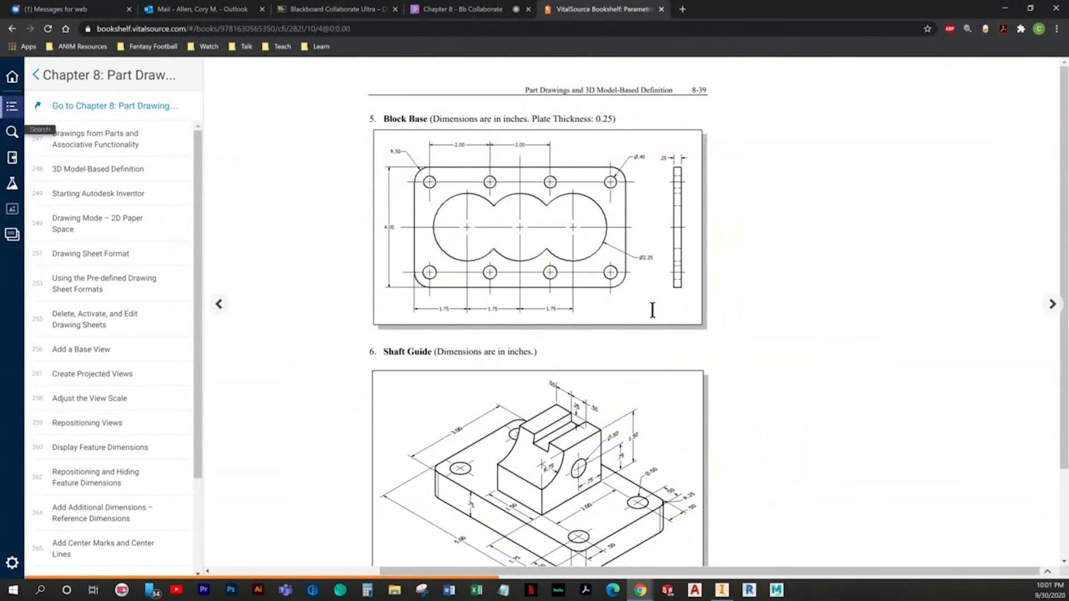
pyautogui.hotkey('alt', 'Tab')
pyautogui.click(504, 248)
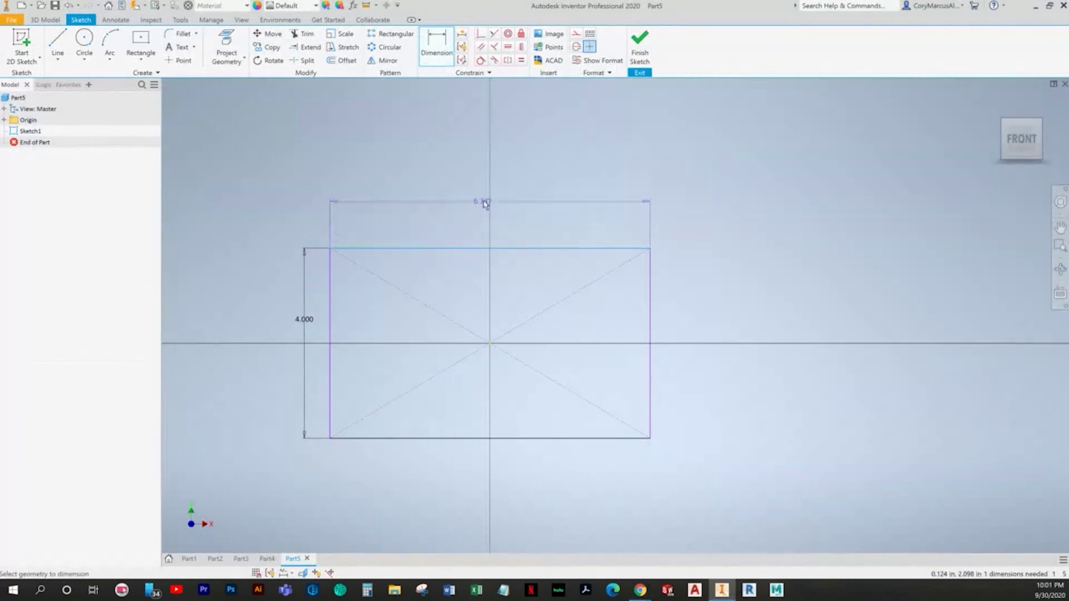
pyautogui.click(484, 203)
pyautogui.write('7')
pyautogui.press('Return')
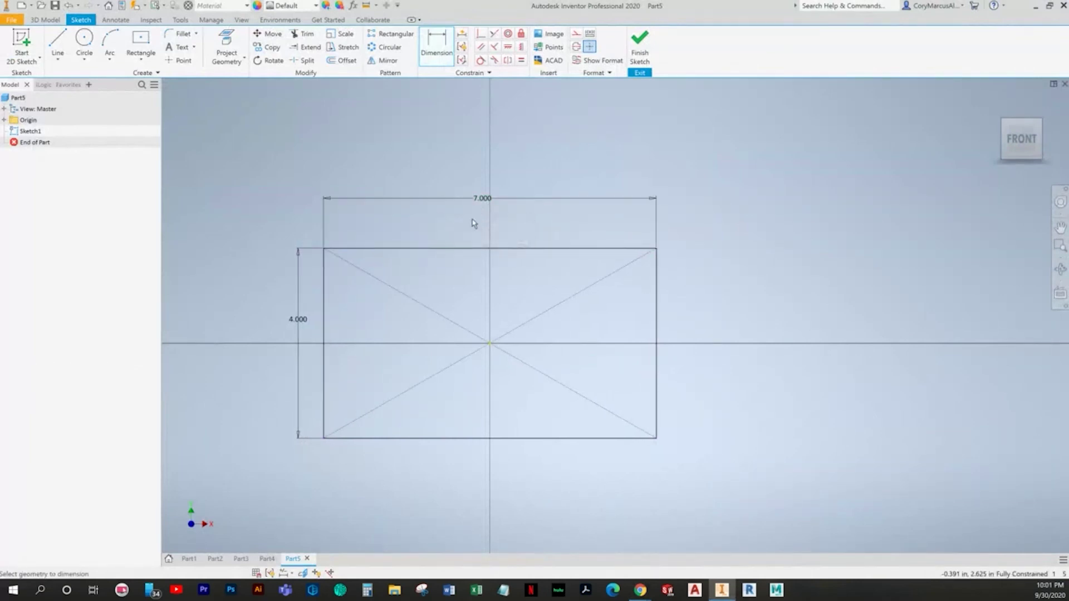
pyautogui.hotkey('alt', 'Tab')
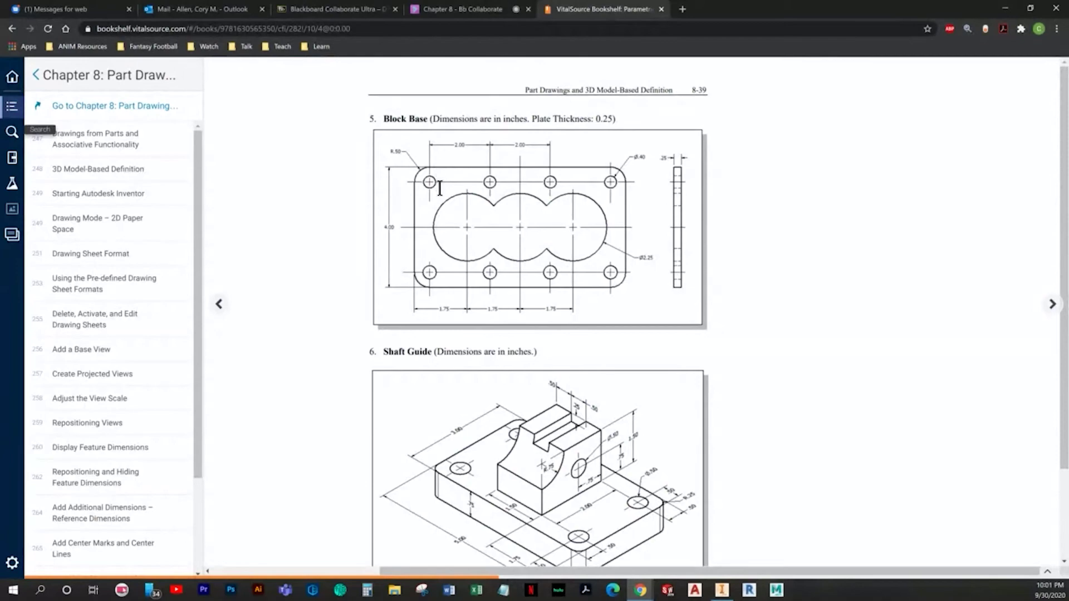
pyautogui.hotkey('alt', 'Tab')
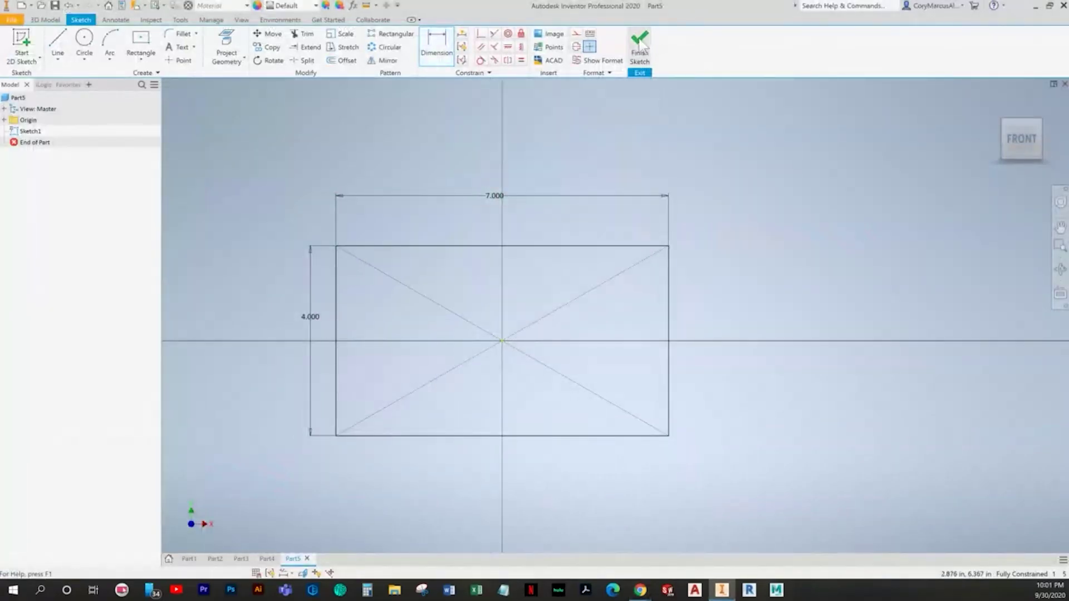
# Step: Finish the sketch and extrude the rectangle symmetrically by 0.25 in
pyautogui.click(641, 47)
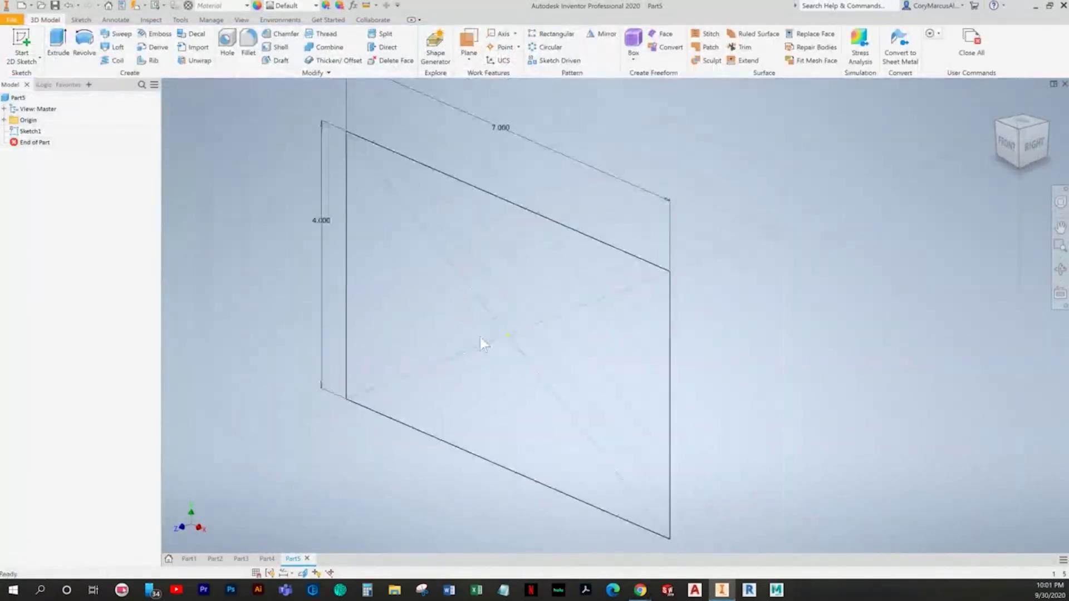
pyautogui.click(58, 43)
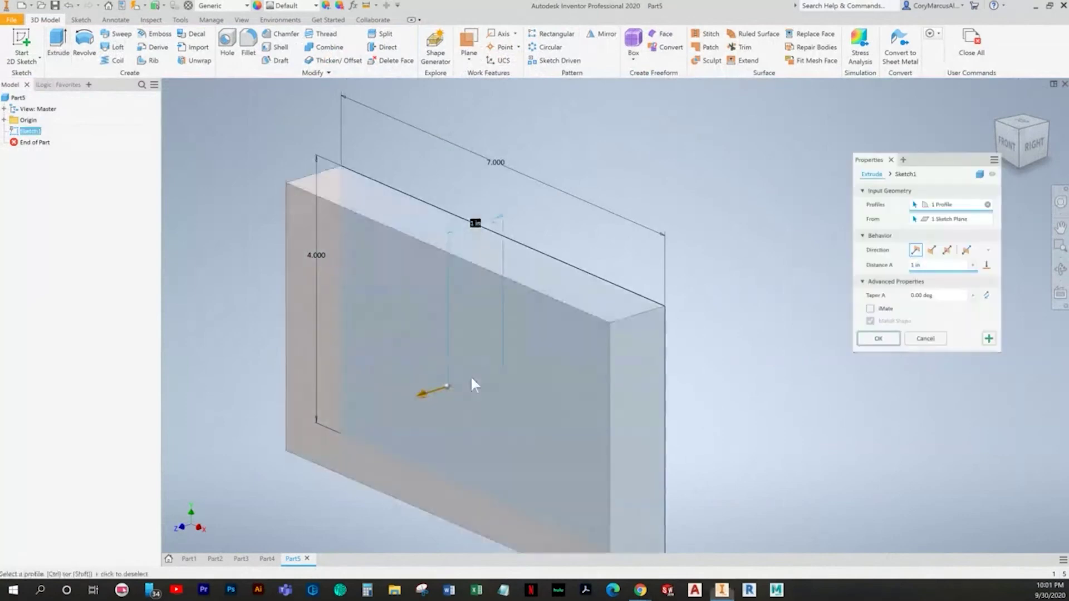
pyautogui.hotkey('alt', 'Tab')
pyautogui.hotkey('alt', 'Tab')
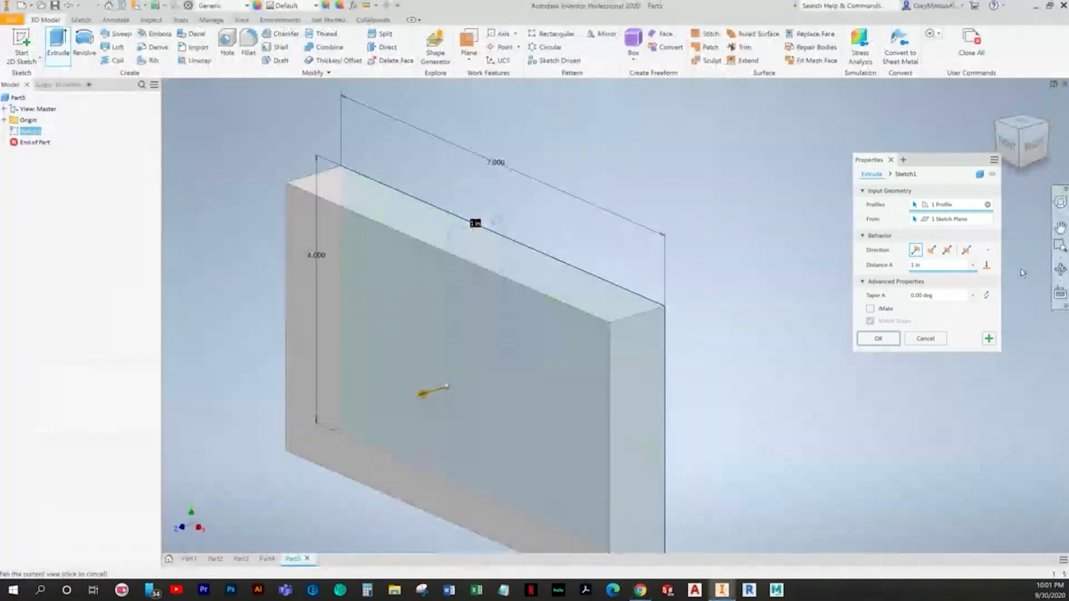
pyautogui.click(947, 249)
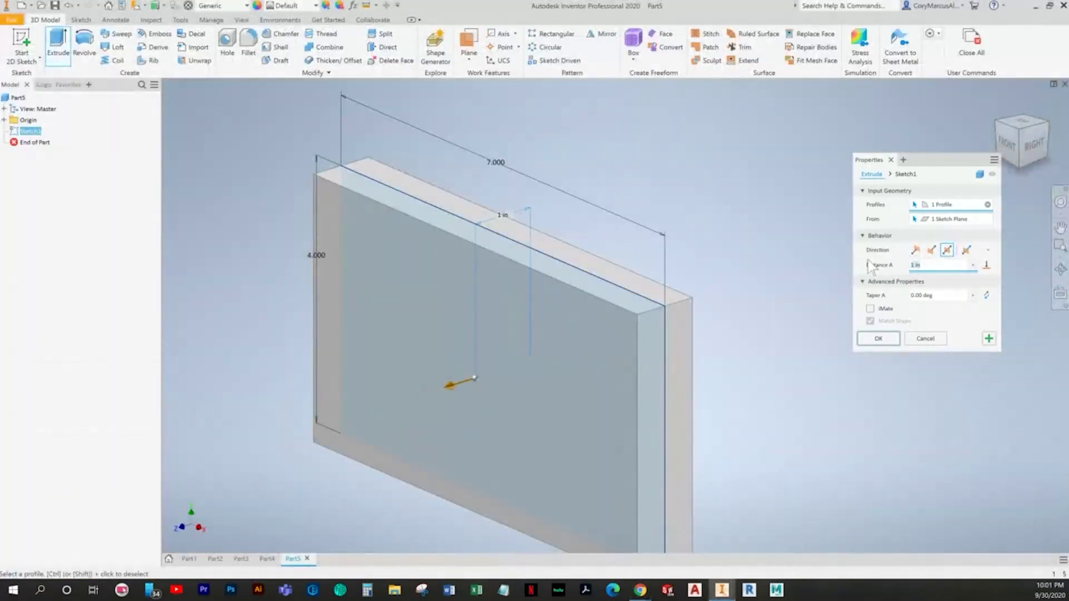
pyautogui.write('.25')
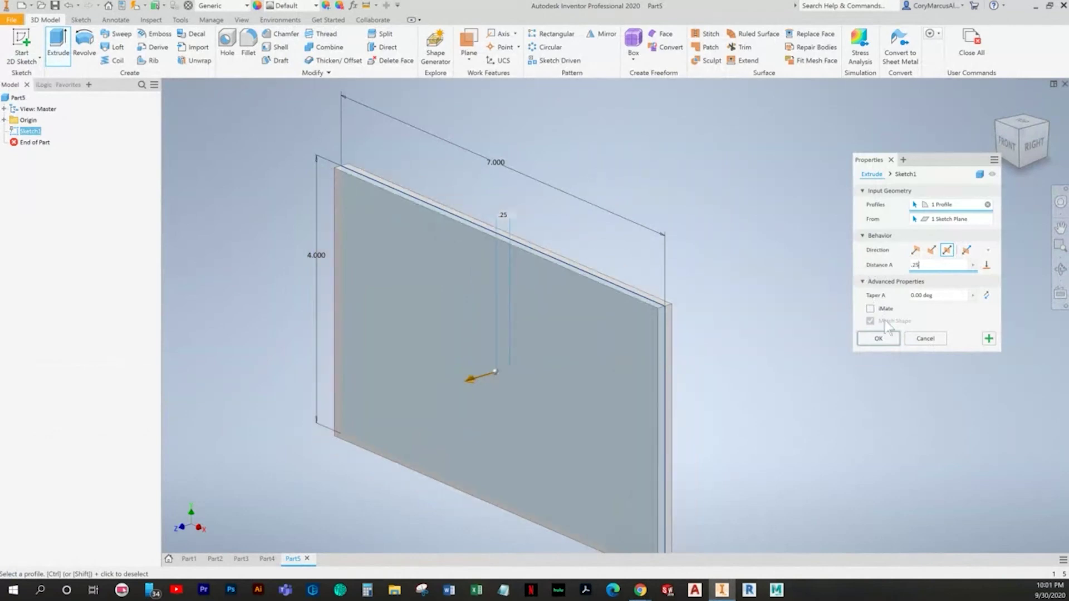
pyautogui.click(878, 337)
# Step: Check the Block Base drawing, set up a 0.5 in radius fillet and select the plate's two right corner edges
pyautogui.hotkey('alt', 'Tab')
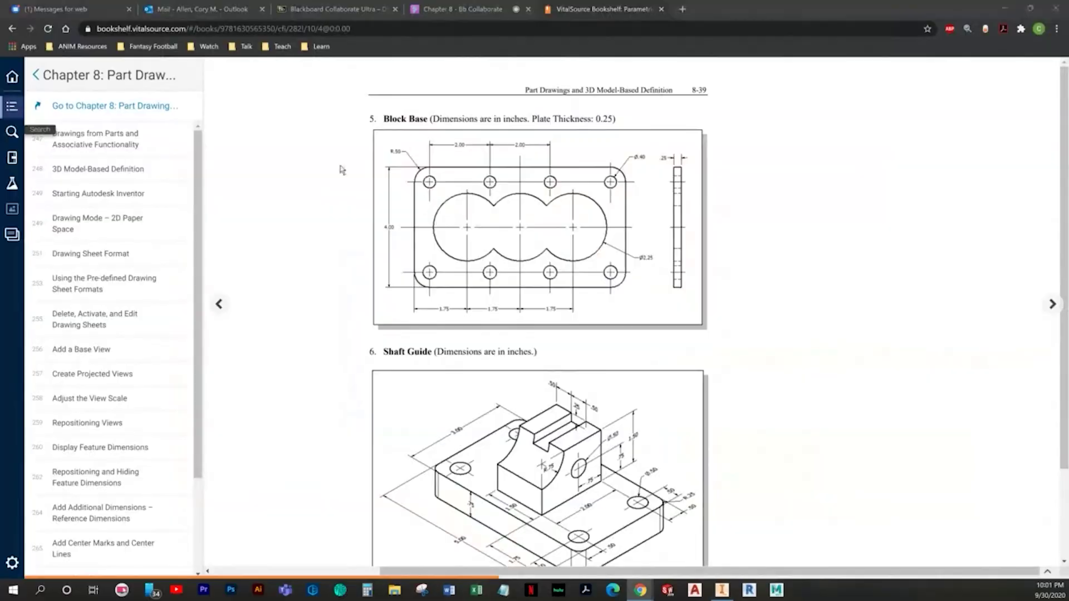
pyautogui.hotkey('alt', 'Tab')
pyautogui.click(248, 56)
pyautogui.doubleClick(267, 129)
pyautogui.write('5')
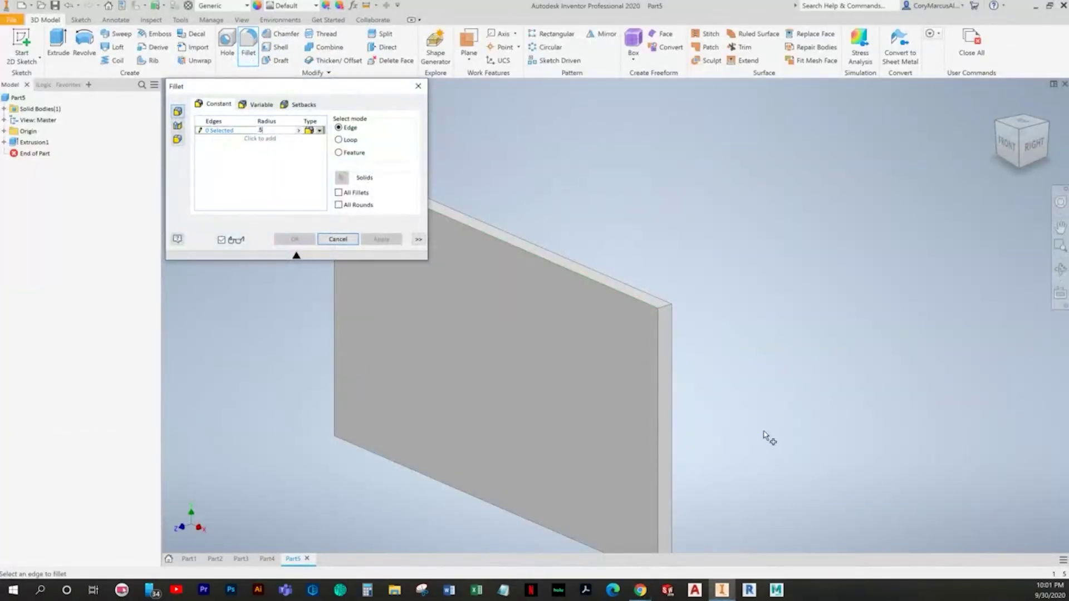
pyautogui.click(666, 309)
pyautogui.scroll(2, 783, 270)
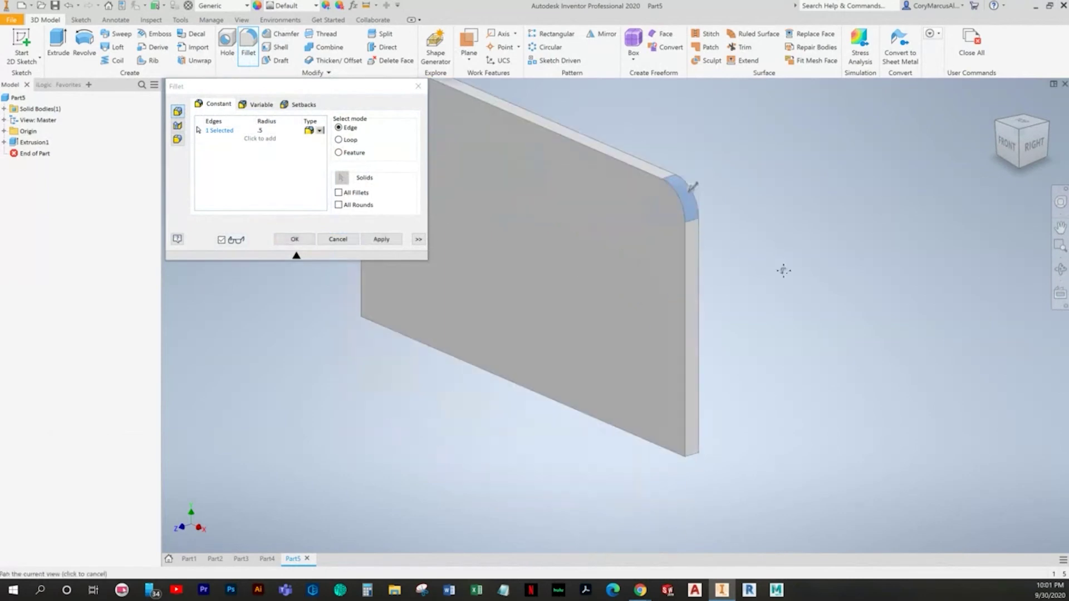
pyautogui.click(686, 452)
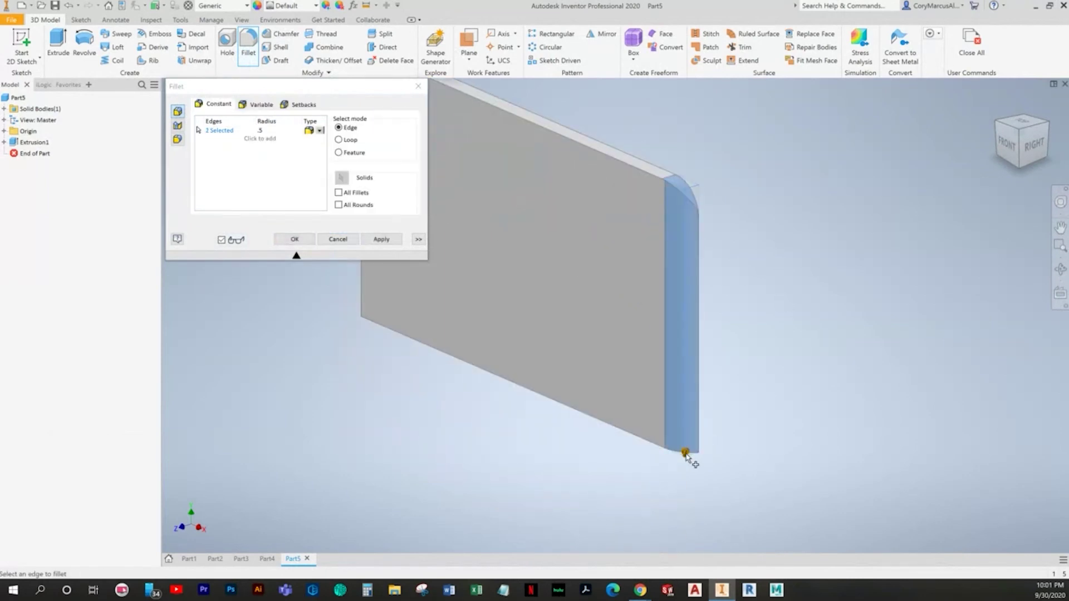
pyautogui.keyDown('ctrl'); pyautogui.click(685, 418); pyautogui.keyUp('ctrl')
pyautogui.click(695, 453)
# Step: Add the plate's two left corner edges to the fillet and apply it
pyautogui.moveTo(762, 445); pyautogui.dragTo(1044, 531, button='middle')
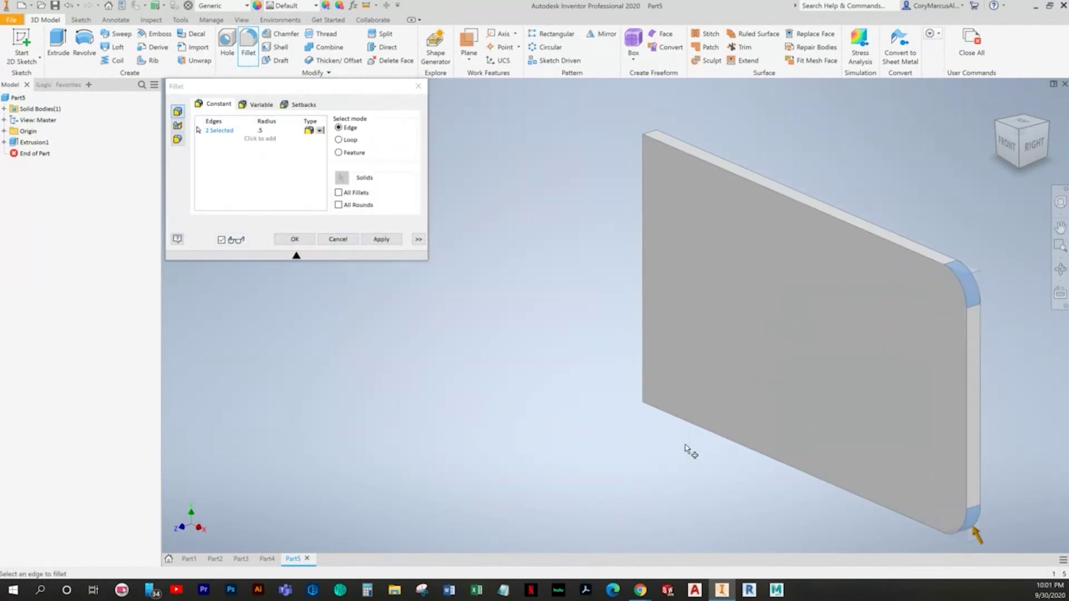
pyautogui.click(650, 404)
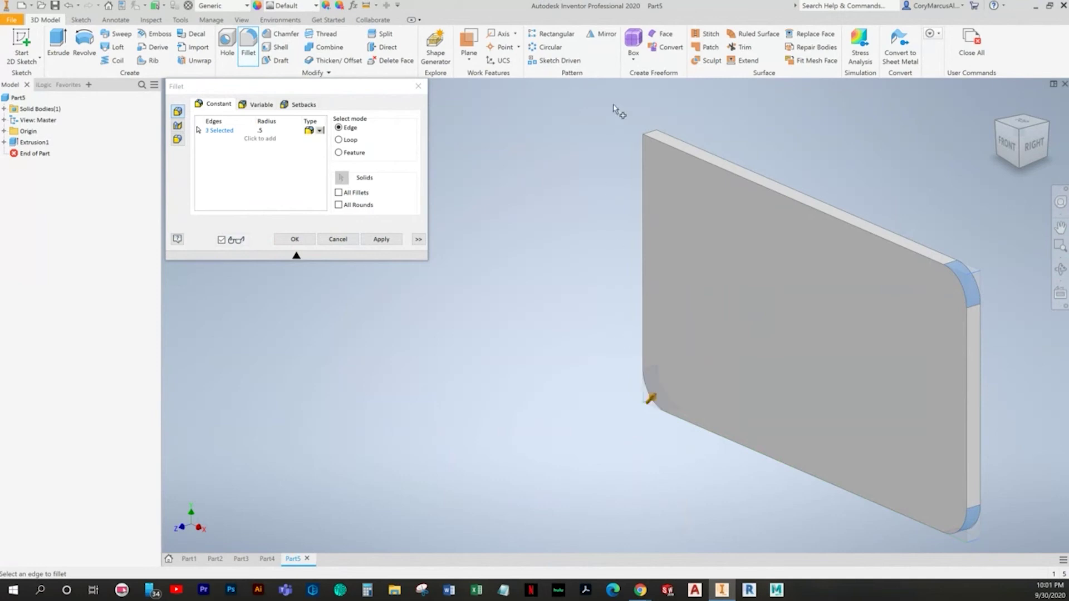
pyautogui.click(651, 136)
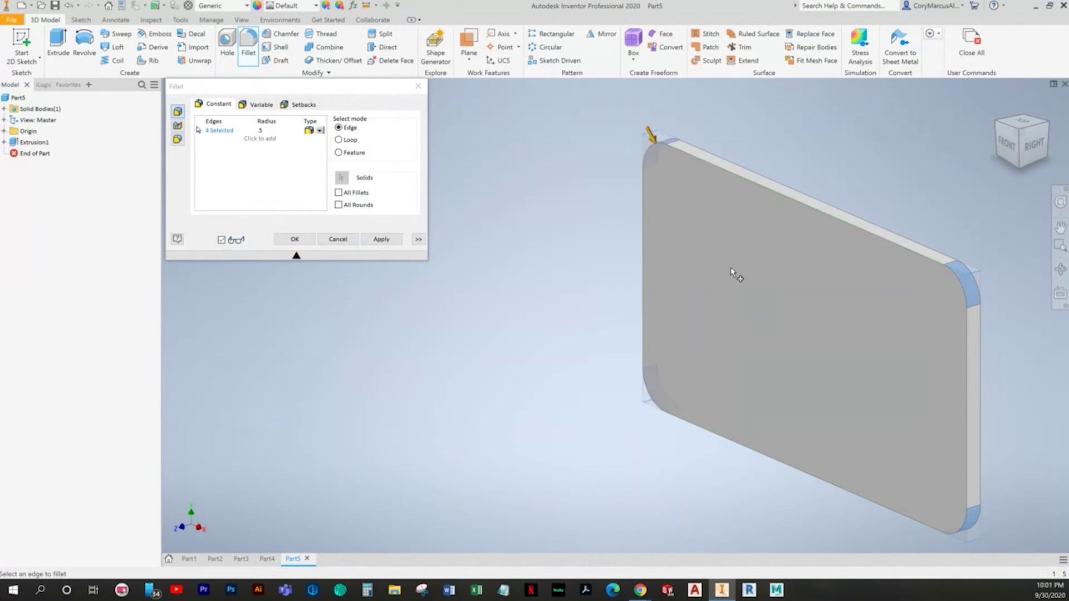
pyautogui.moveTo(731, 273); pyautogui.dragTo(524, 276, button='middle')
pyautogui.click(295, 240)
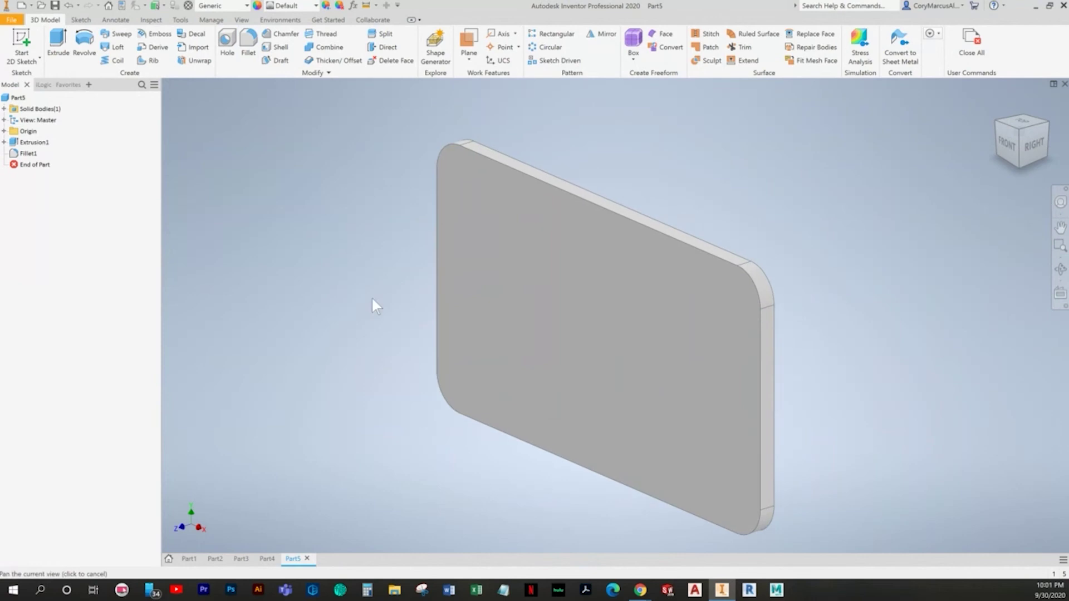
# Step: Start a new 2D sketch on the XY plane and check the hole layout in the textbook drawing
pyautogui.click(21, 43)
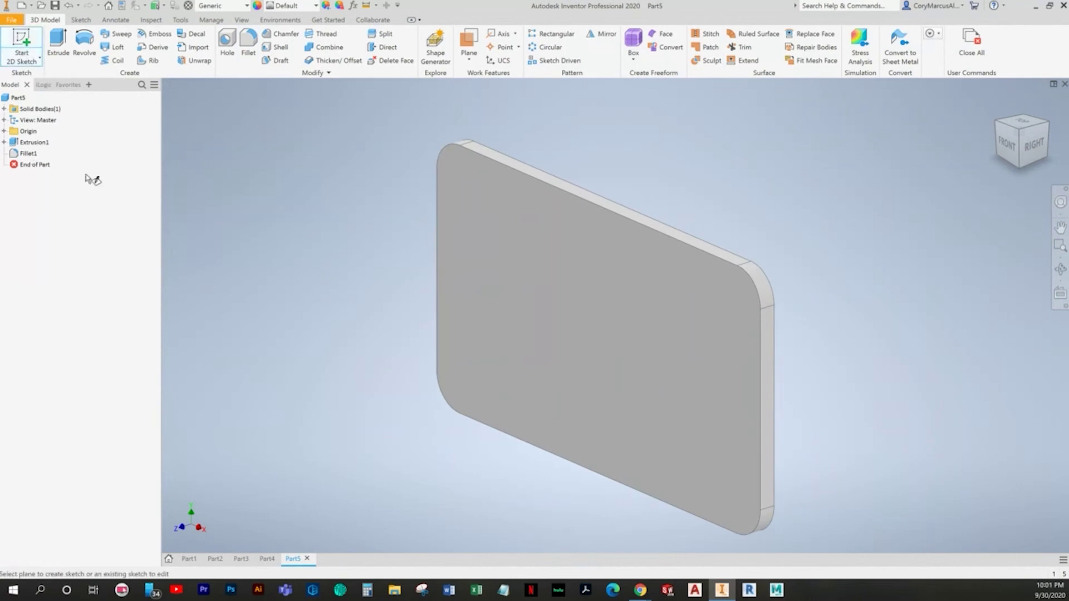
pyautogui.click(4, 132)
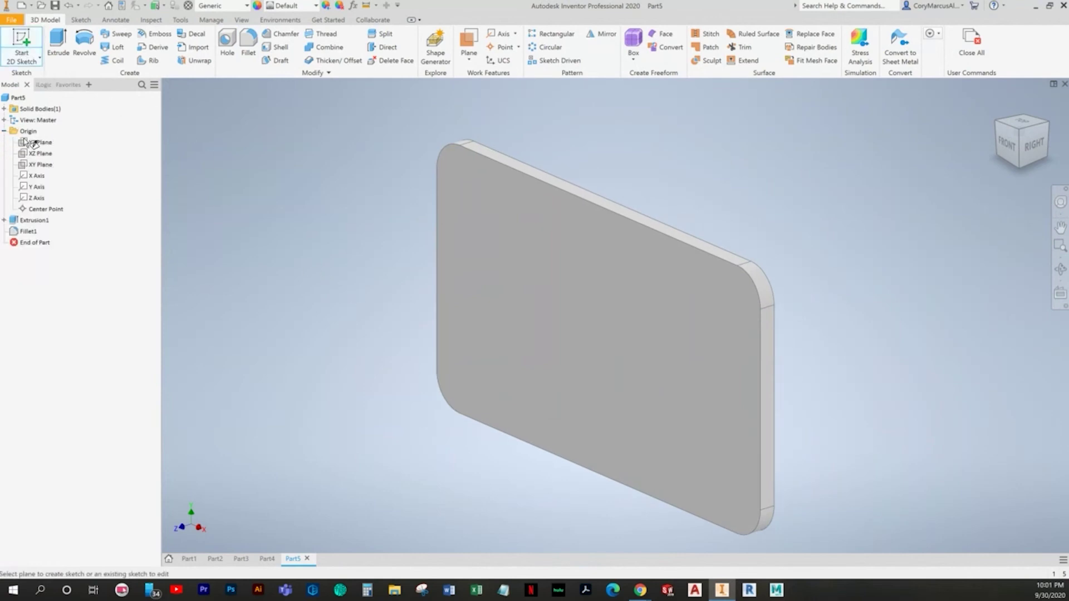
pyautogui.click(38, 164)
pyautogui.hotkey('alt', 'Tab')
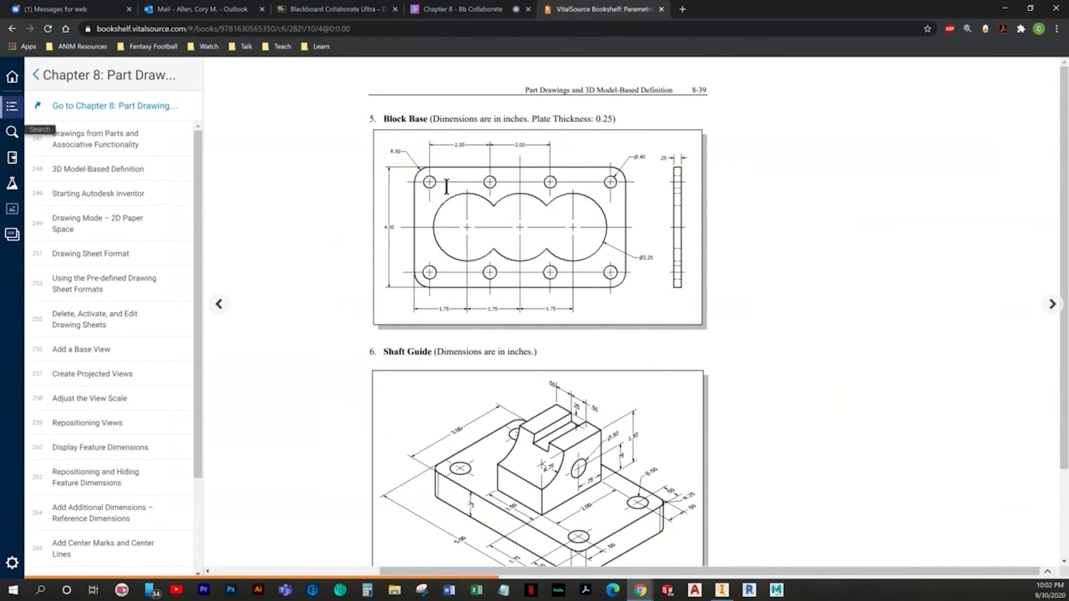
pyautogui.hotkey('alt', 'Tab')
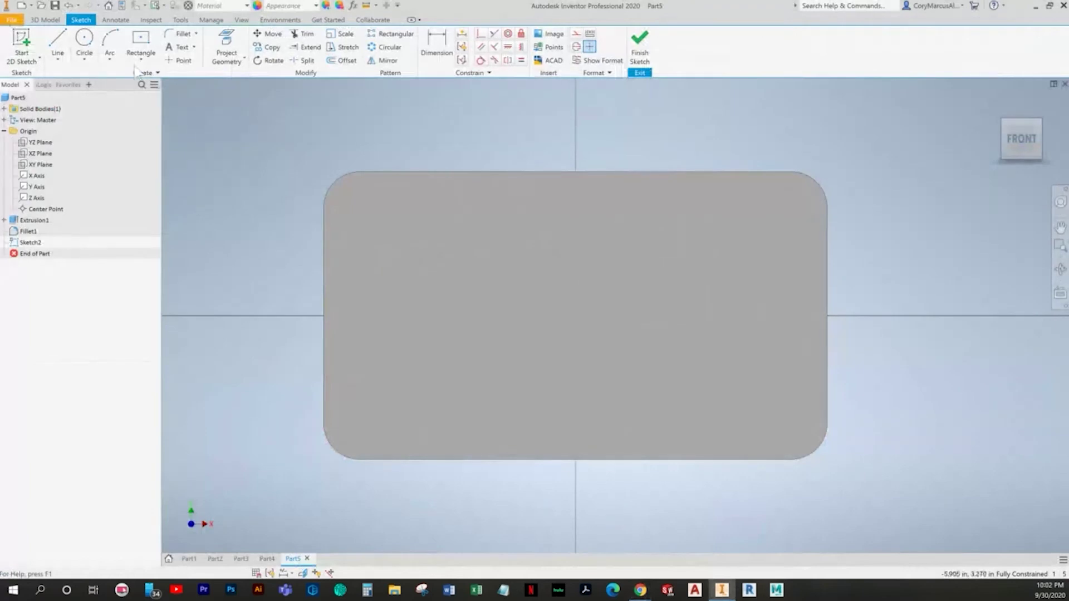
# Step: Project the plate's two left corner arcs into the sketch and slice the graphics at the sketch plane
pyautogui.click(228, 42)
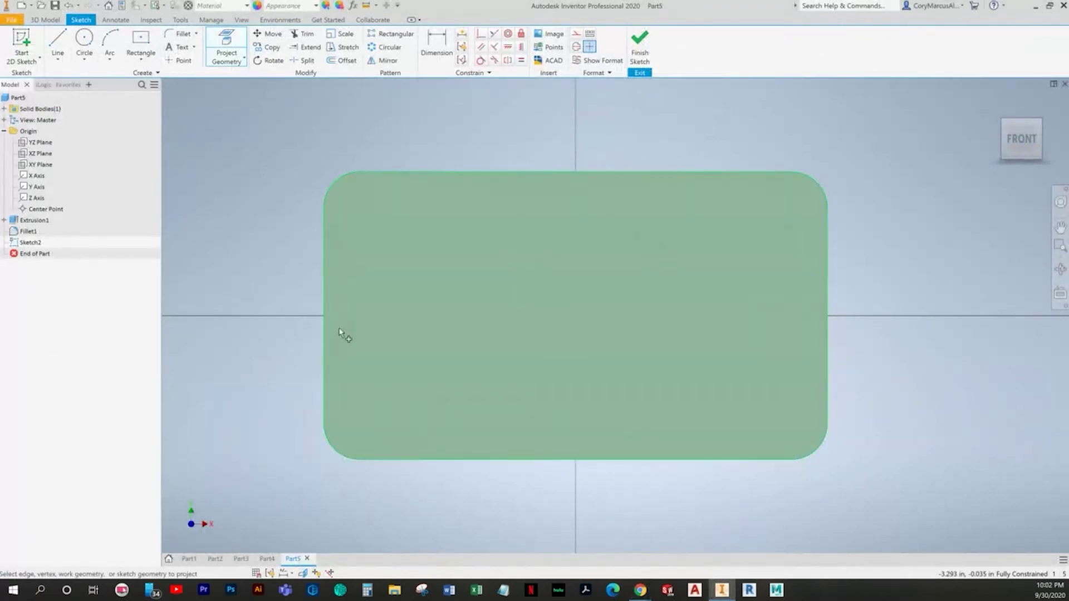
pyautogui.click(303, 574)
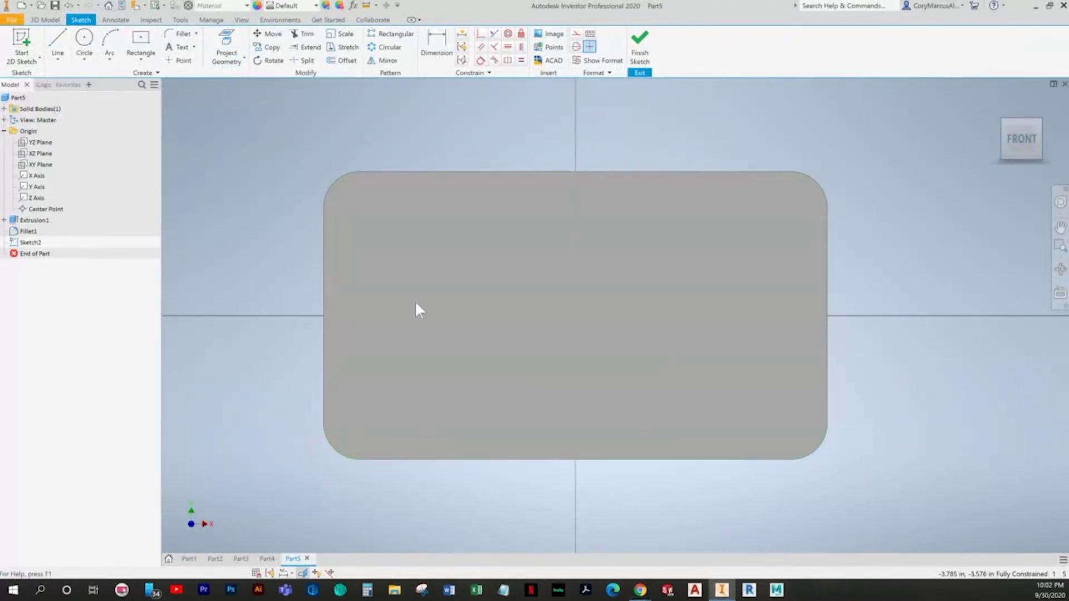
pyautogui.moveTo(415, 278); pyautogui.dragTo(459, 309, button='middle')
# Step: Check the hole size in the drawing and draw a 0.4 in diameter circle at the upper-left corner arc's center
pyautogui.click(84, 42)
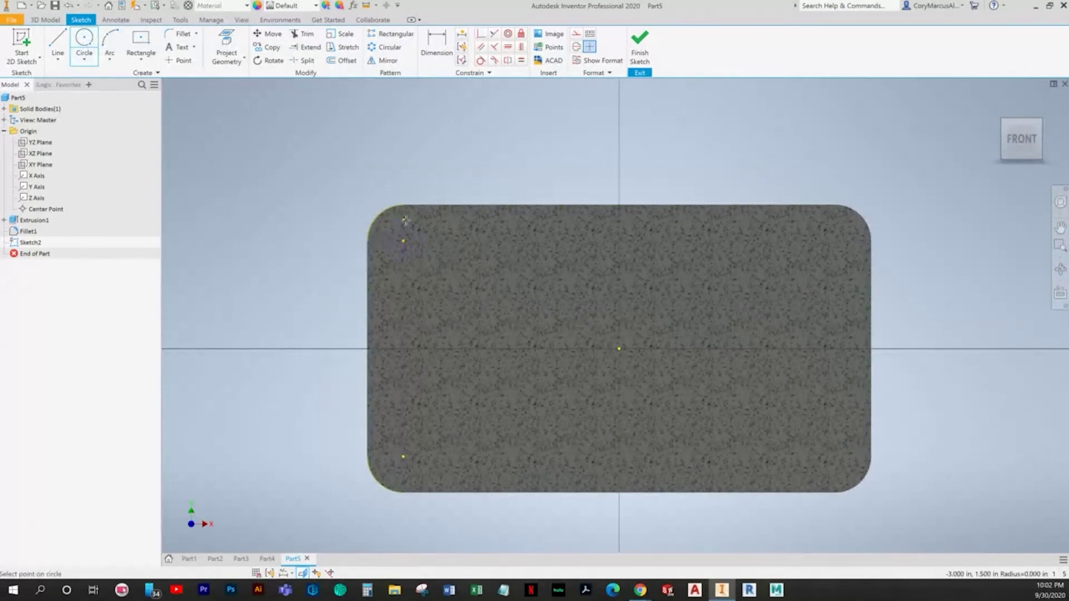
pyautogui.hotkey('alt', 'Tab')
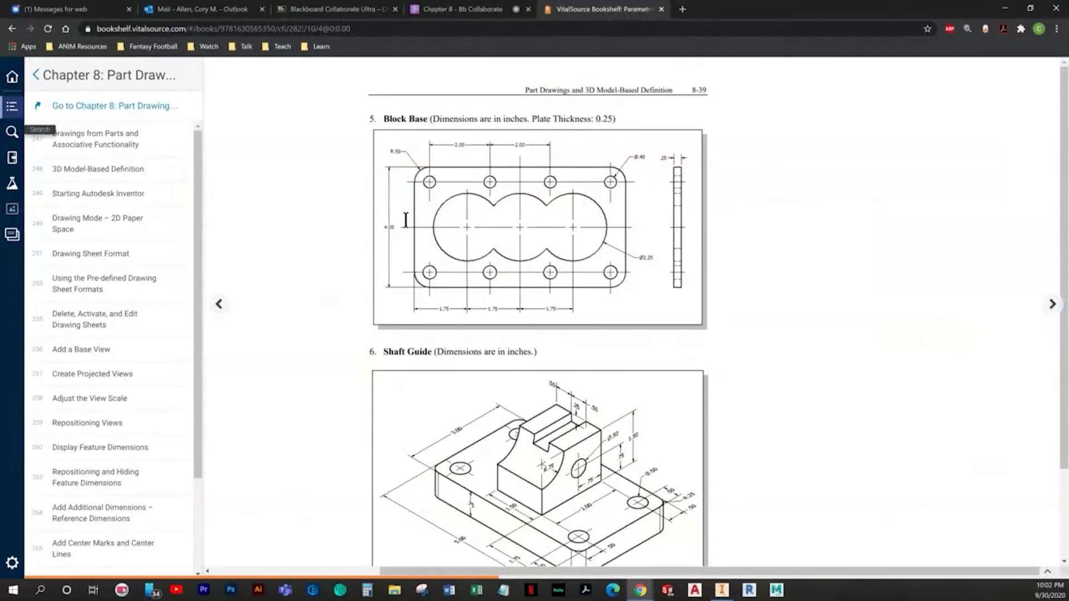
pyautogui.hotkey('alt', 'Tab')
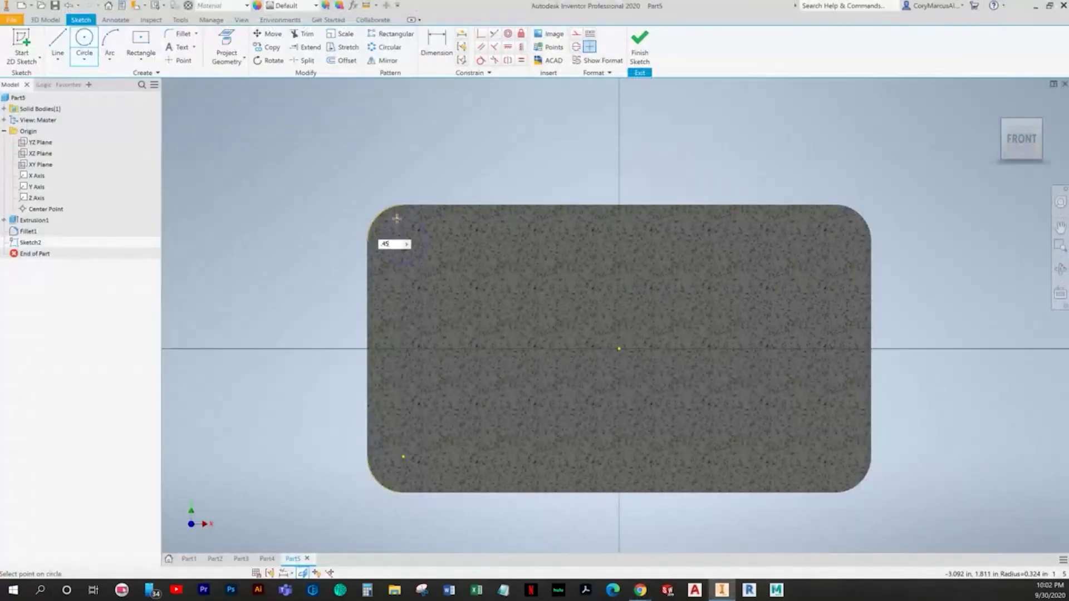
pyautogui.write('.45')
pyautogui.press('Return')
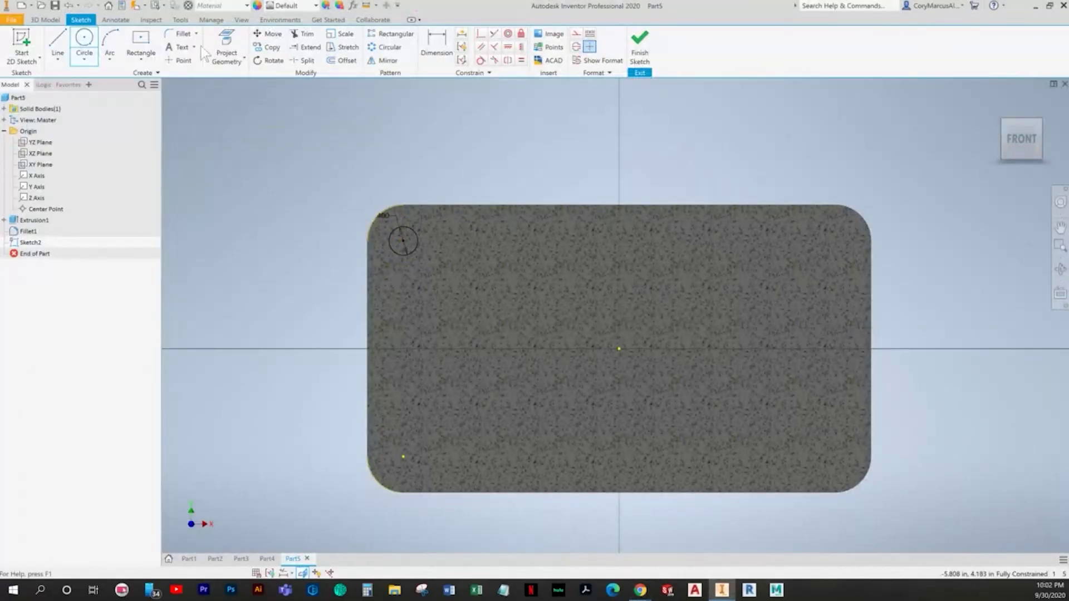
# Step: Draw a second circle at the lower-left corner arc's center and make it equal to the upper-left circle
pyautogui.click(403, 457)
pyautogui.press('Return')
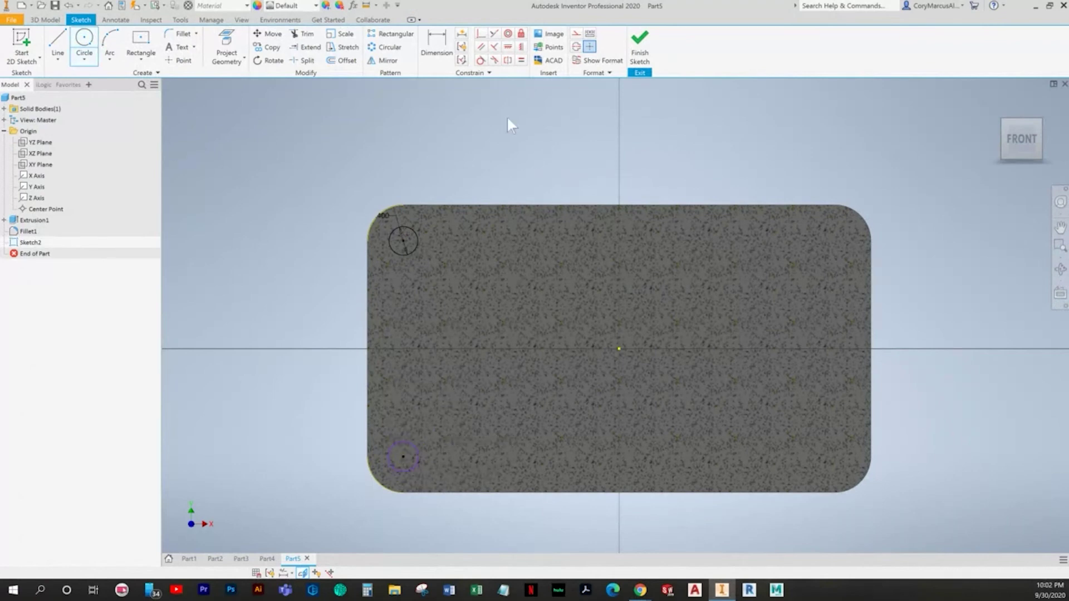
pyautogui.click(521, 61)
pyautogui.click(414, 469)
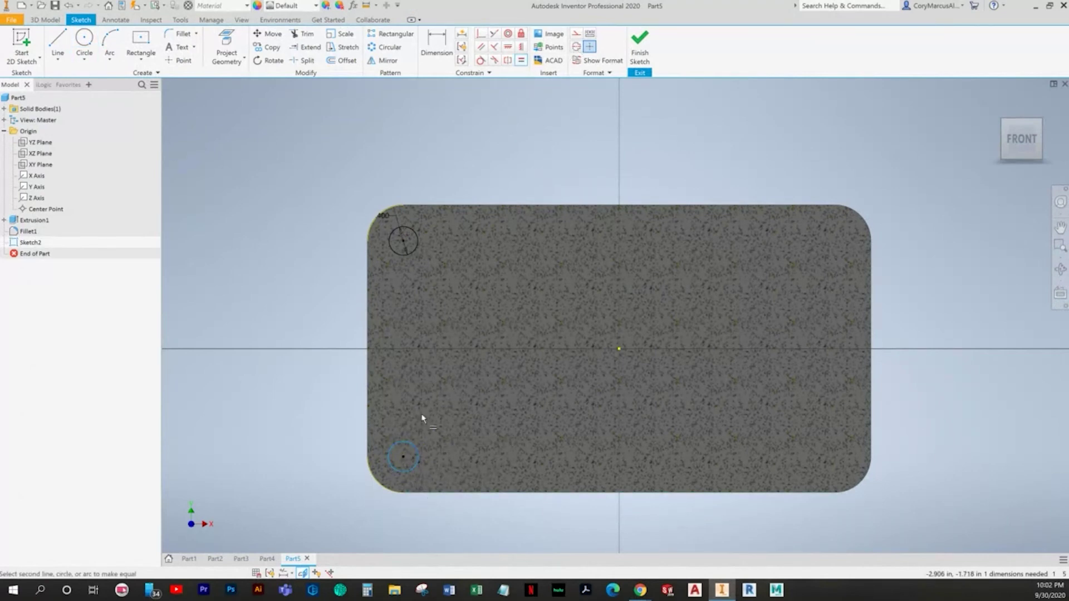
pyautogui.click(403, 253)
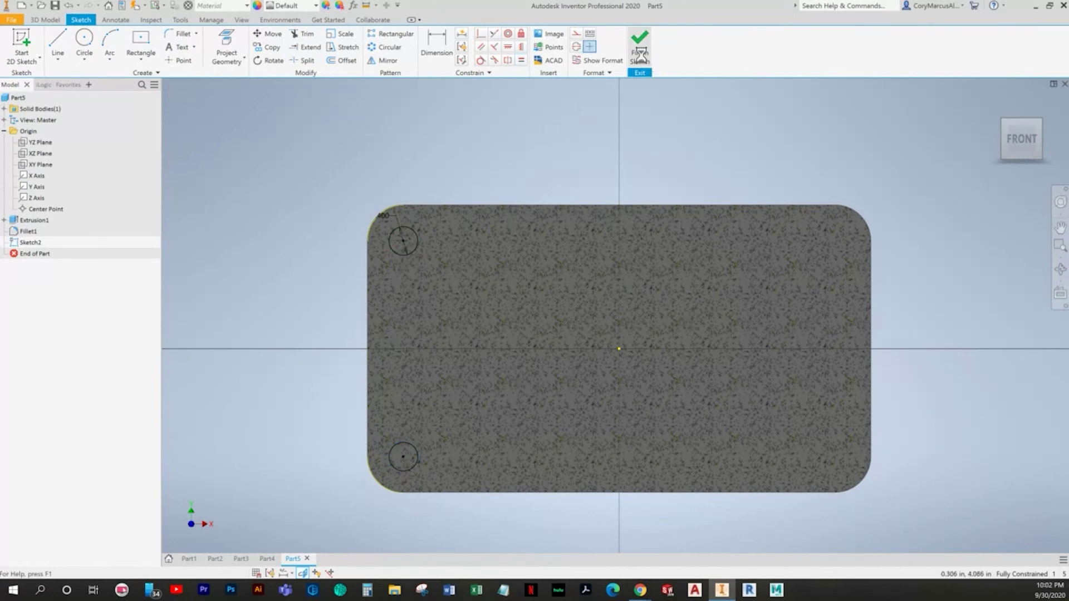
# Step: Finish the sketch and cut both circle profiles with a Through All extrusion
pyautogui.click(58, 44)
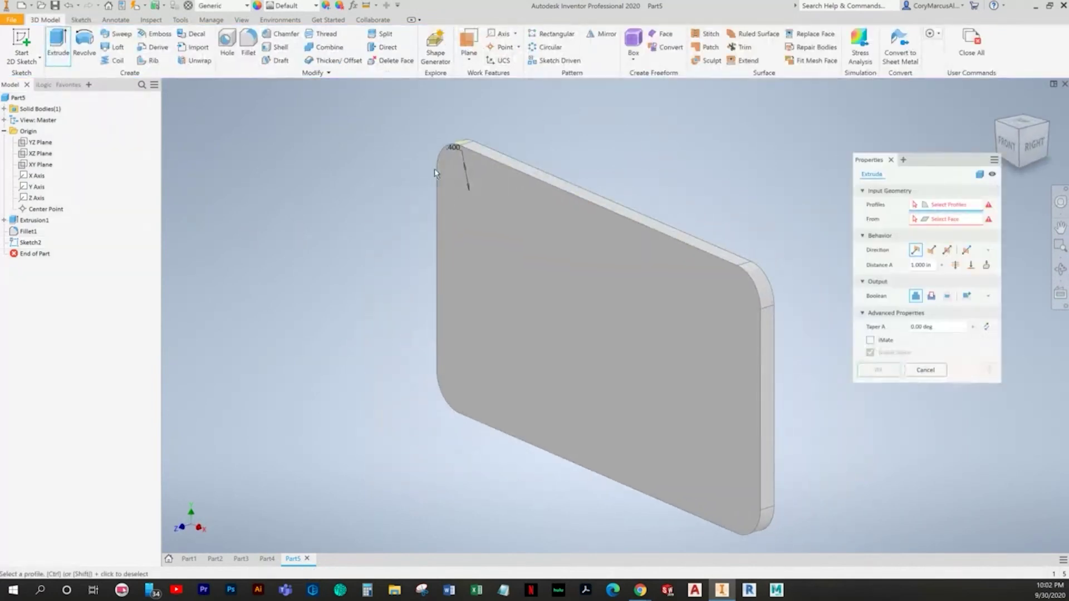
pyautogui.click(461, 170)
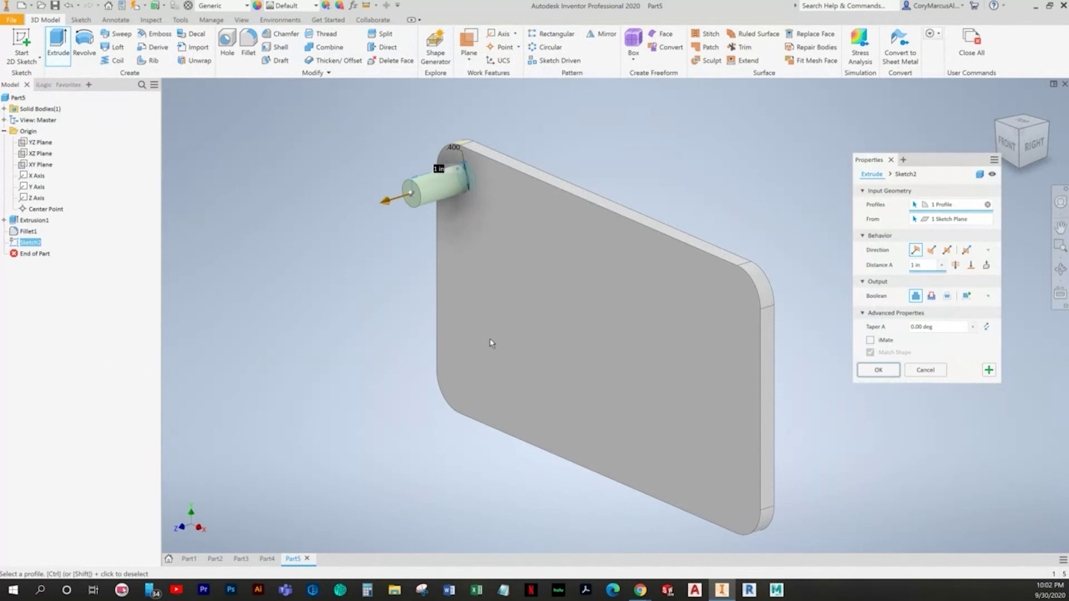
pyautogui.click(468, 379)
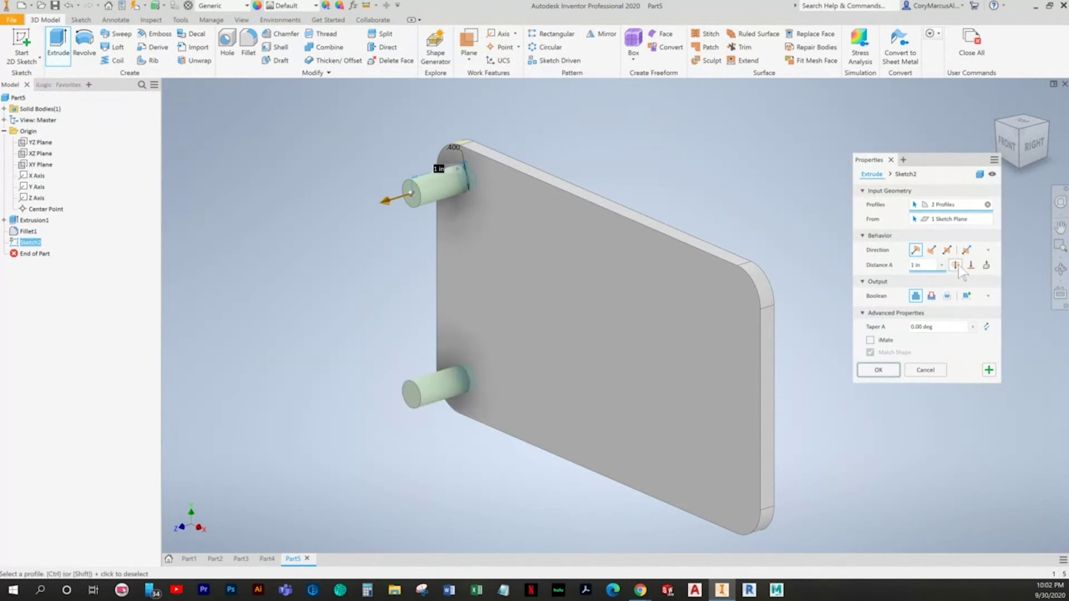
pyautogui.click(931, 296)
pyautogui.click(878, 370)
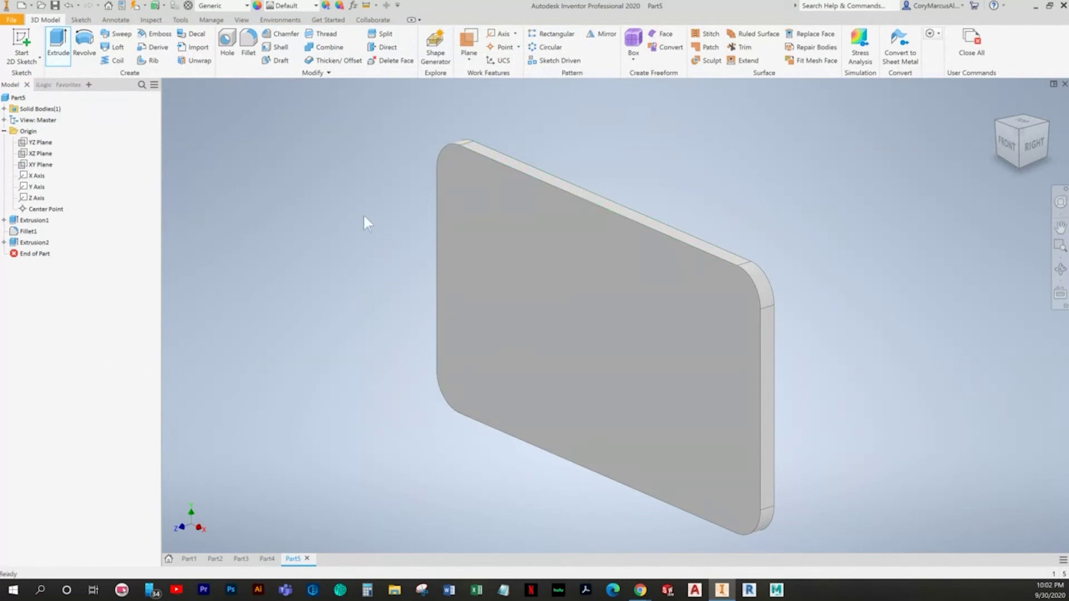
# Step: Edit the hole cut and set its direction to symmetric
pyautogui.moveTo(396, 240); pyautogui.dragTo(365, 261, button='middle')
pyautogui.doubleClick(41, 242)
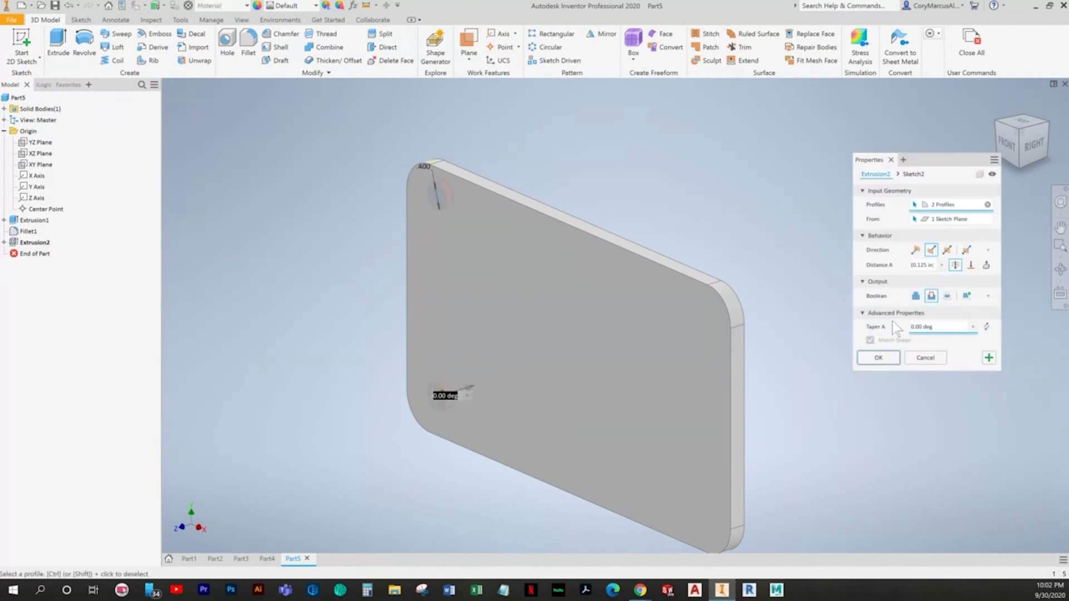
pyautogui.click(947, 250)
pyautogui.click(879, 358)
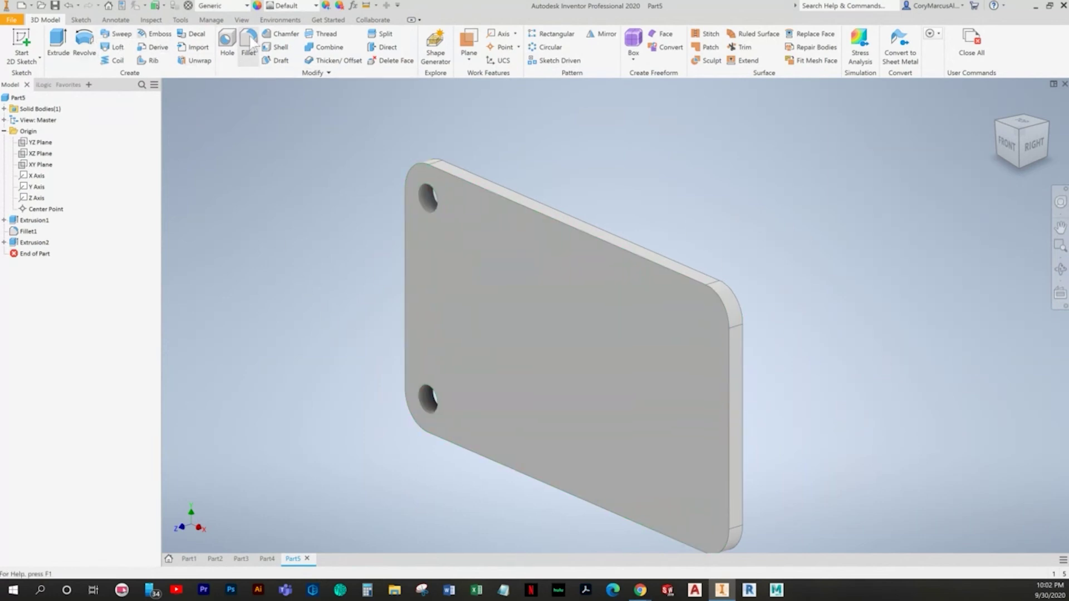
# Step: Check the hole spacing in the drawing and pattern the hole cut along the plate's upper edge, 4 instances at 2 in spacing
pyautogui.hotkey('alt', 'Tab')
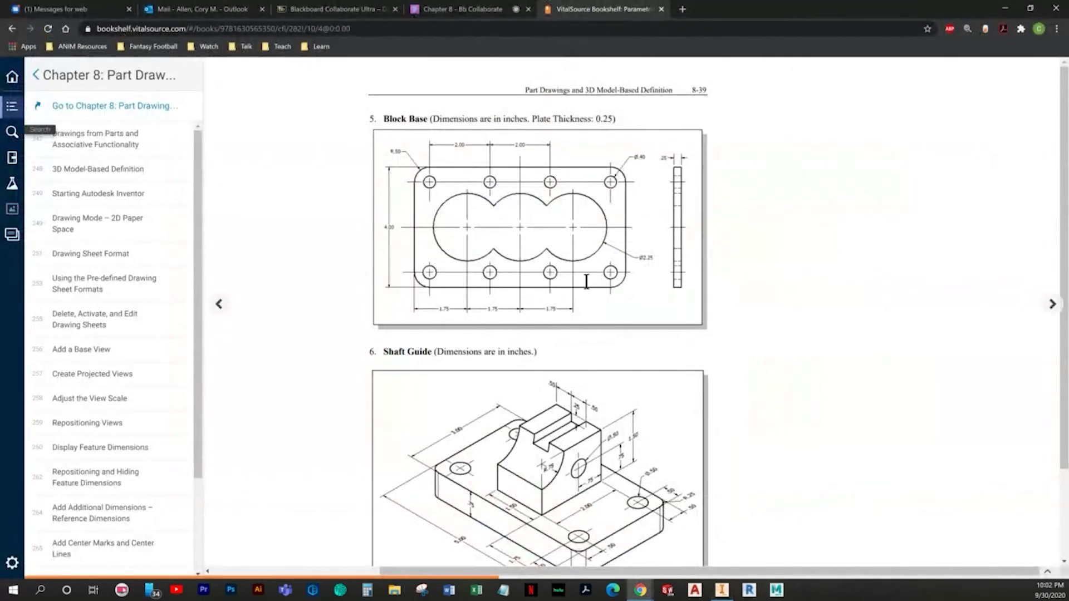
pyautogui.hotkey('alt', 'Tab')
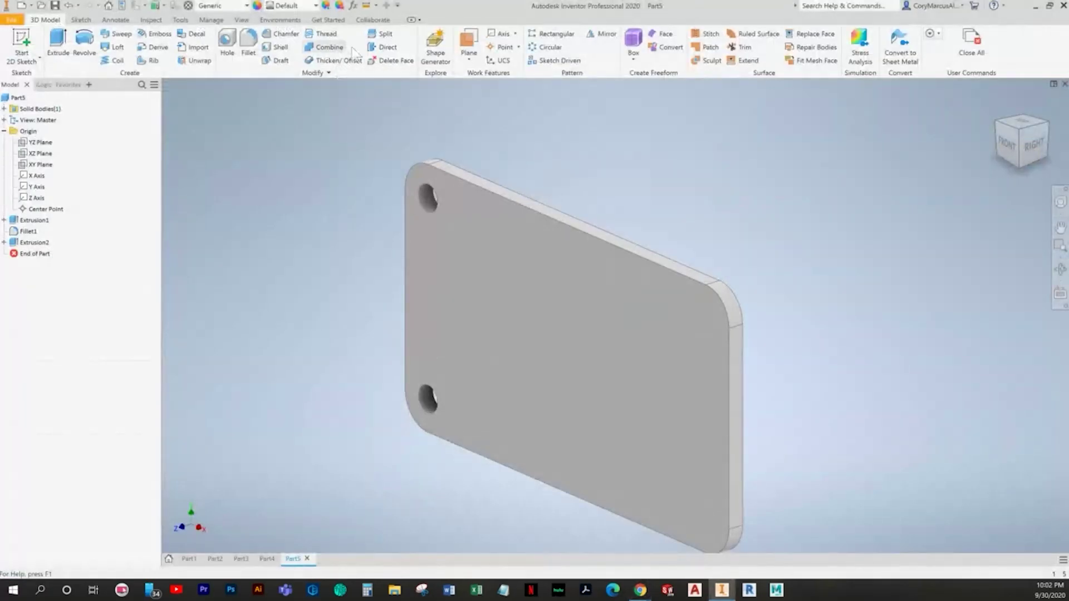
pyautogui.click(552, 34)
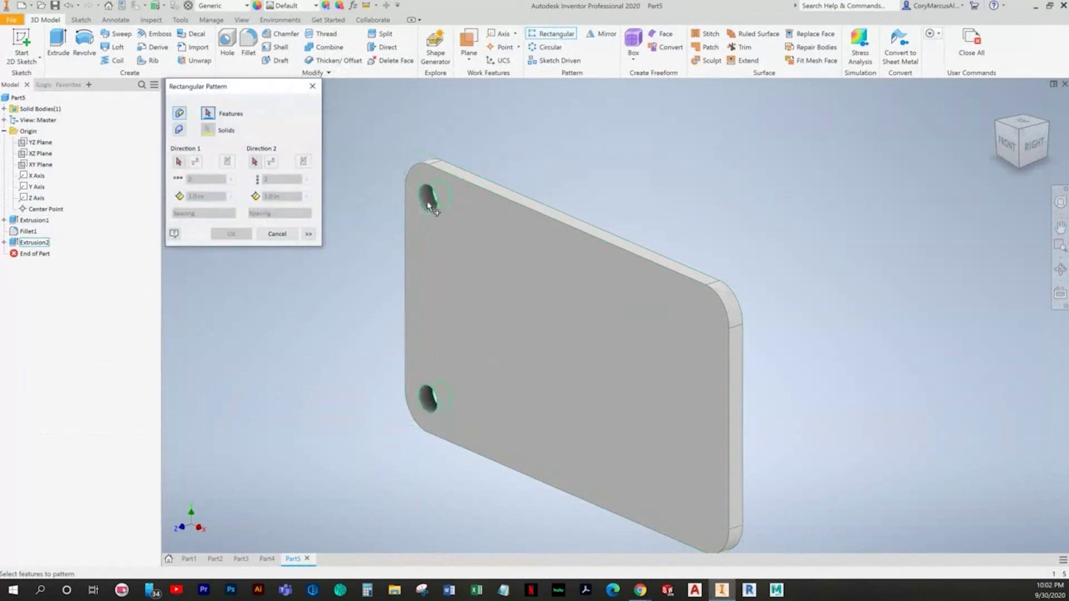
pyautogui.click(179, 162)
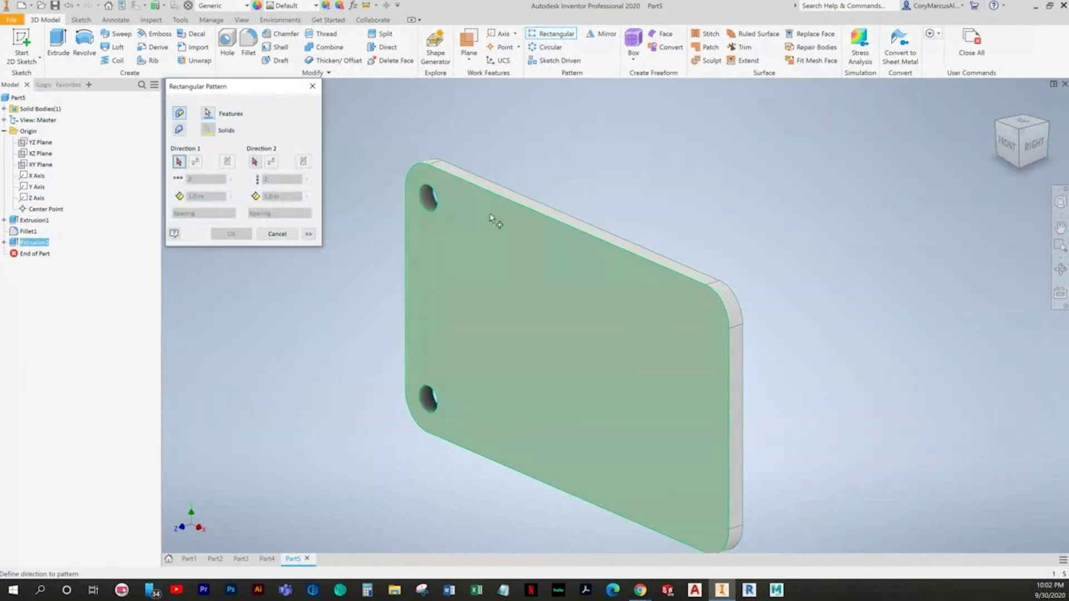
pyautogui.click(195, 162)
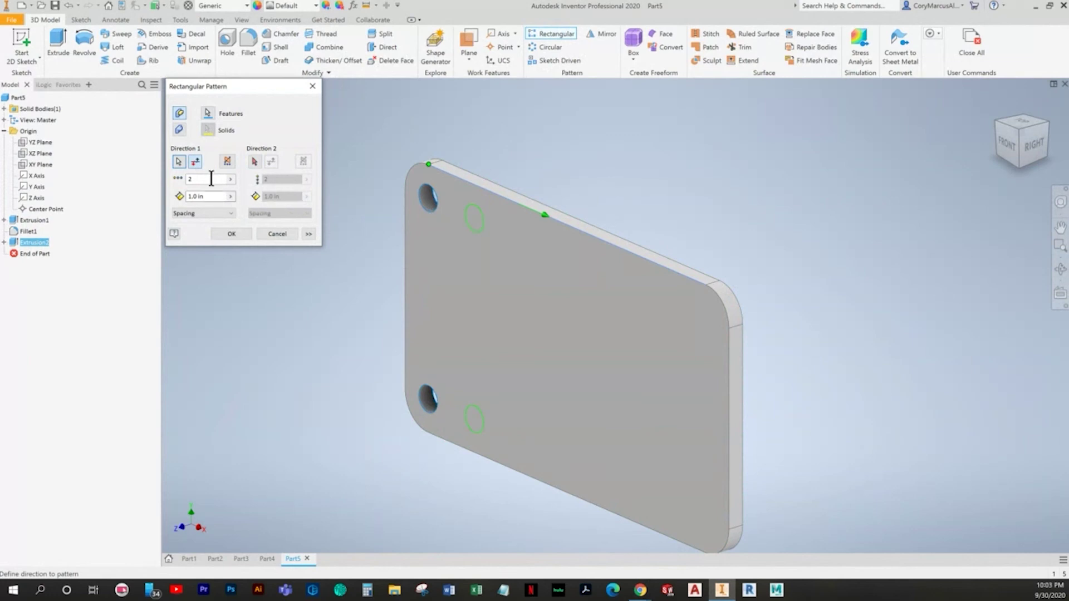
pyautogui.press('Tab')
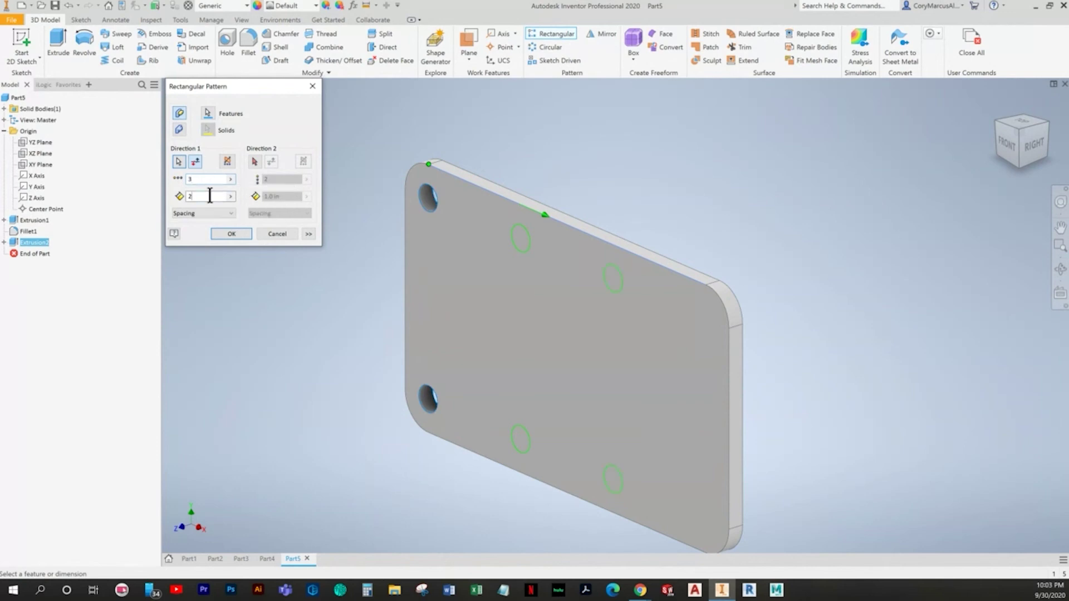
pyautogui.write('4')
pyautogui.click(234, 234)
pyautogui.keyDown('shift'); pyautogui.moveTo(337, 296); pyautogui.dragTo(396, 319, button='middle'); pyautogui.keyUp('shift')
# Step: Start a sketch on the XY plane, draw a circle about 1.5 in across in the plate's left half, and slice the graphics
pyautogui.hotkey('alt', 'Tab')
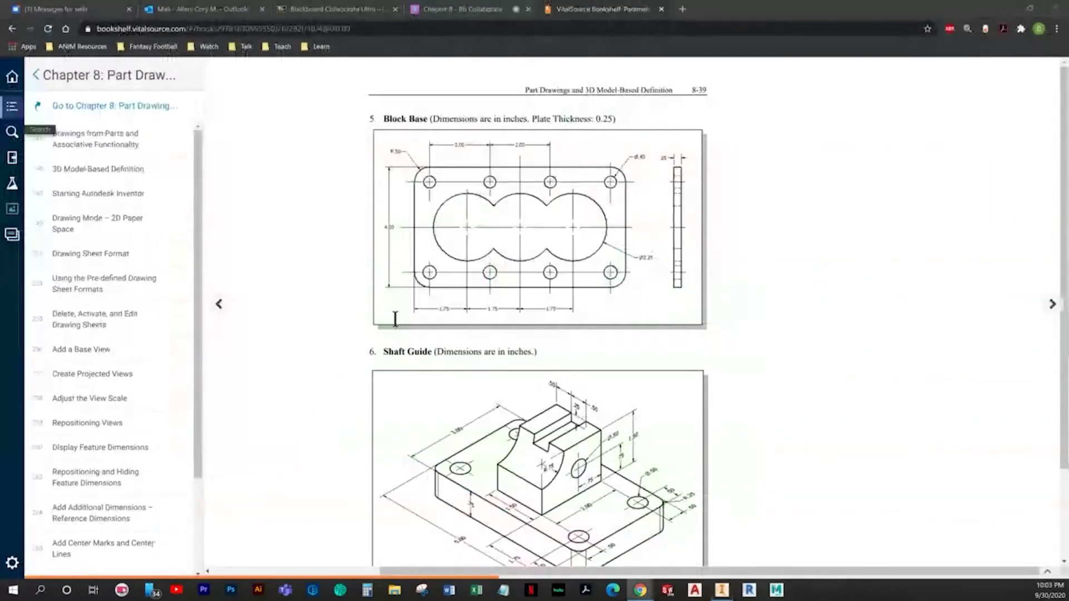
pyautogui.hotkey('alt', 'Tab')
pyautogui.click(22, 45)
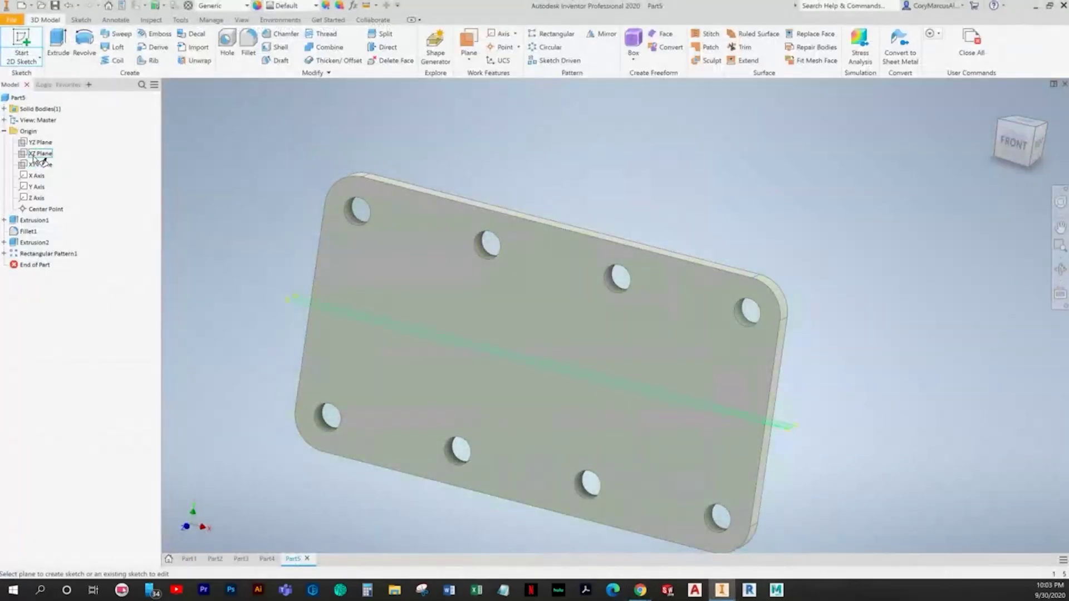
pyautogui.click(40, 164)
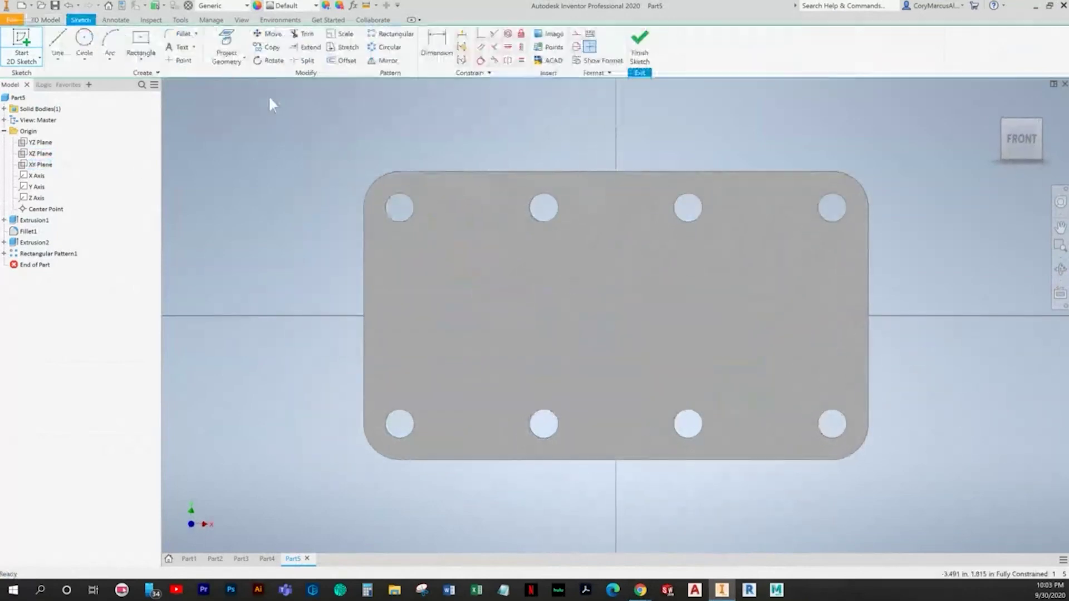
pyautogui.click(86, 39)
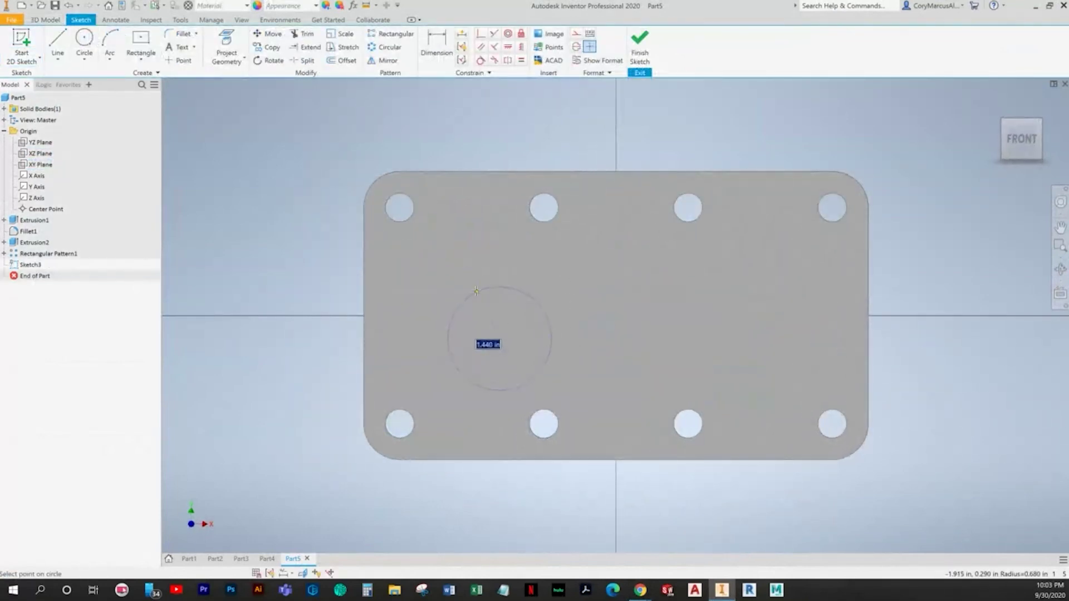
pyautogui.click(302, 574)
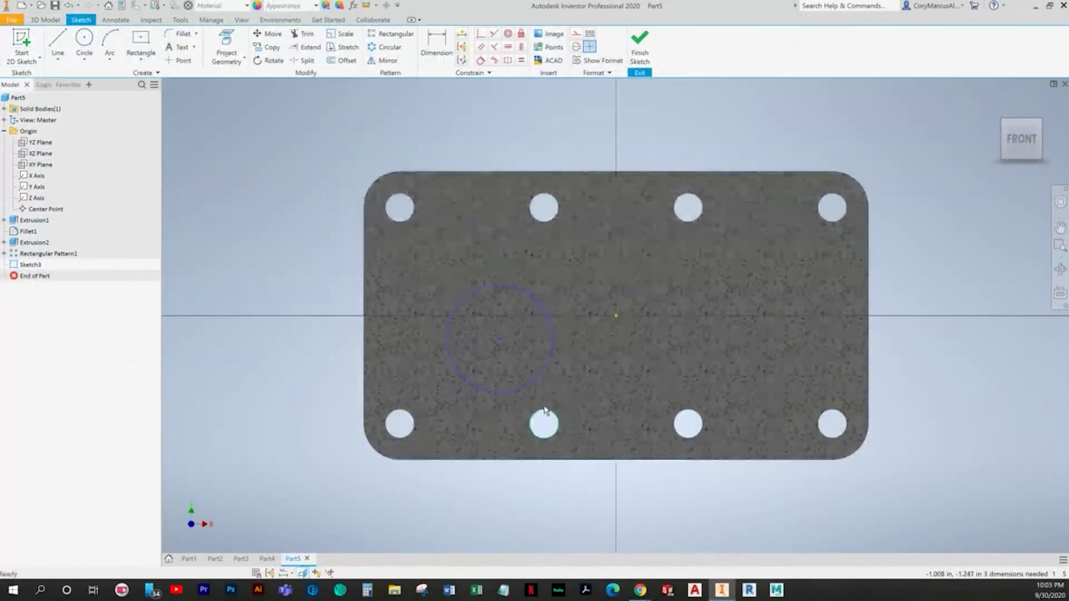
# Step: Align the circle's center horizontally with the sketch origin
pyautogui.moveTo(543, 363); pyautogui.dragTo(495, 362, button='middle')
pyautogui.press('d')
pyautogui.click(454, 337)
pyautogui.click(570, 315)
pyautogui.press('Escape')
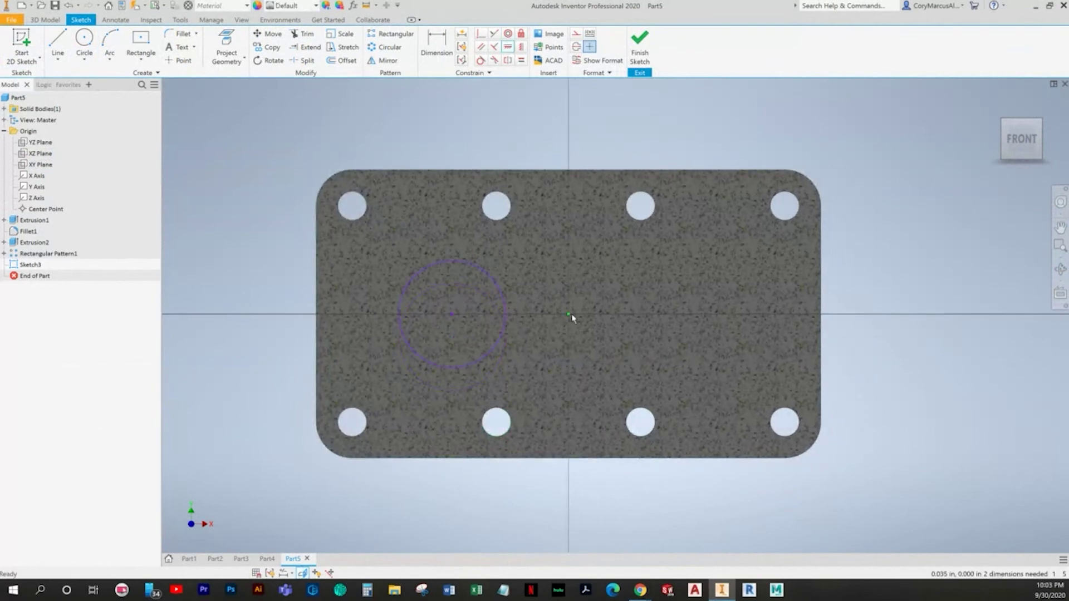
# Step: Following the drawing, dimension the circle's center 1.75 in from the plate's left edge and set its diameter to 2.25 in
pyautogui.hotkey('alt', 'Tab')
pyautogui.hotkey('alt', 'Tab')
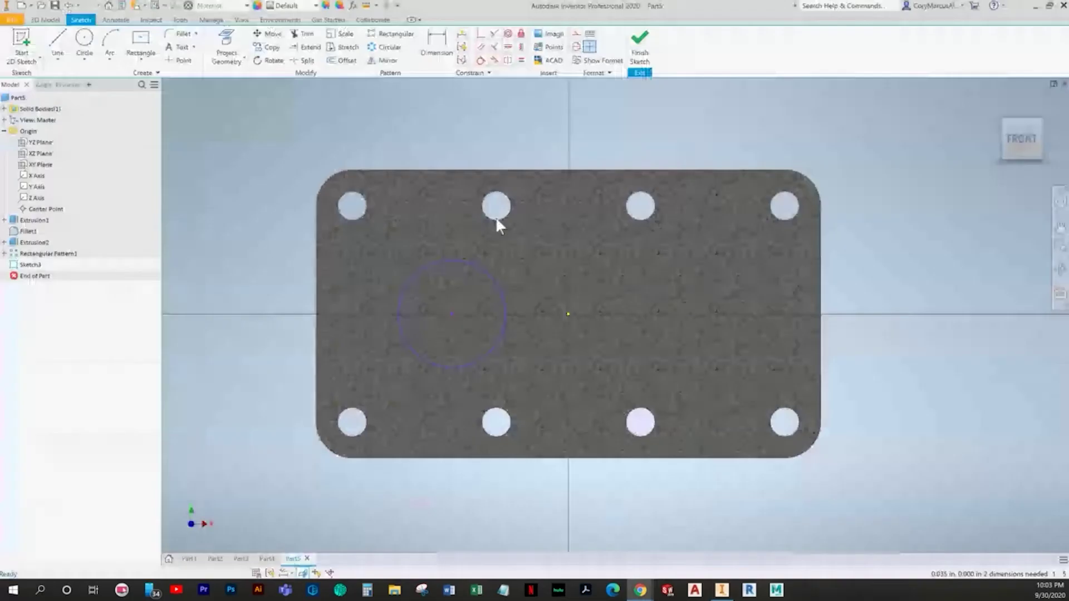
pyautogui.press('d')
pyautogui.click(410, 285)
pyautogui.click(402, 143)
pyautogui.write('1.75')
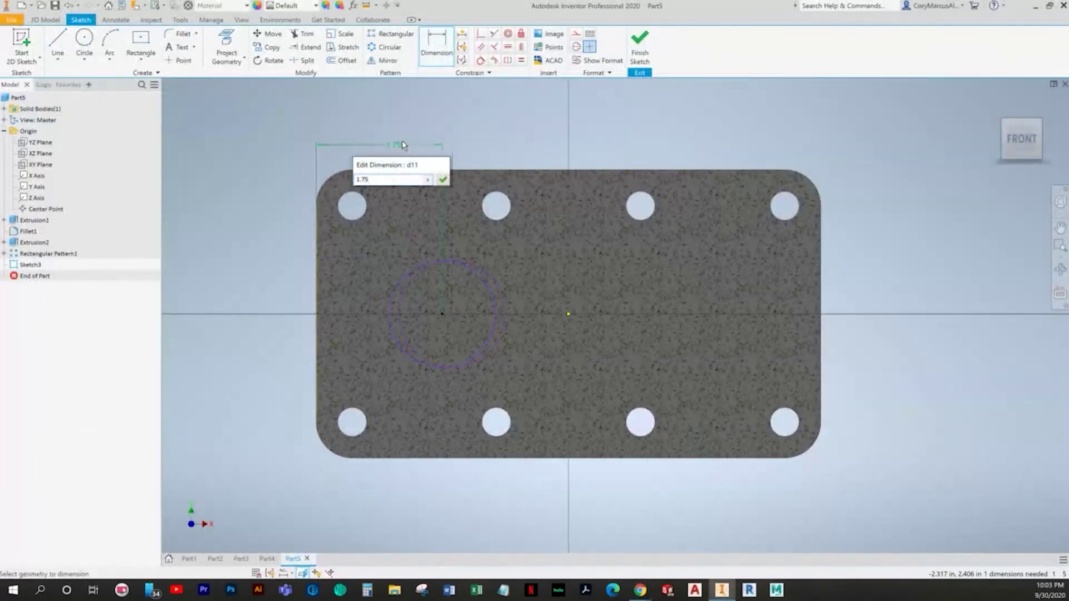
pyautogui.press('Return')
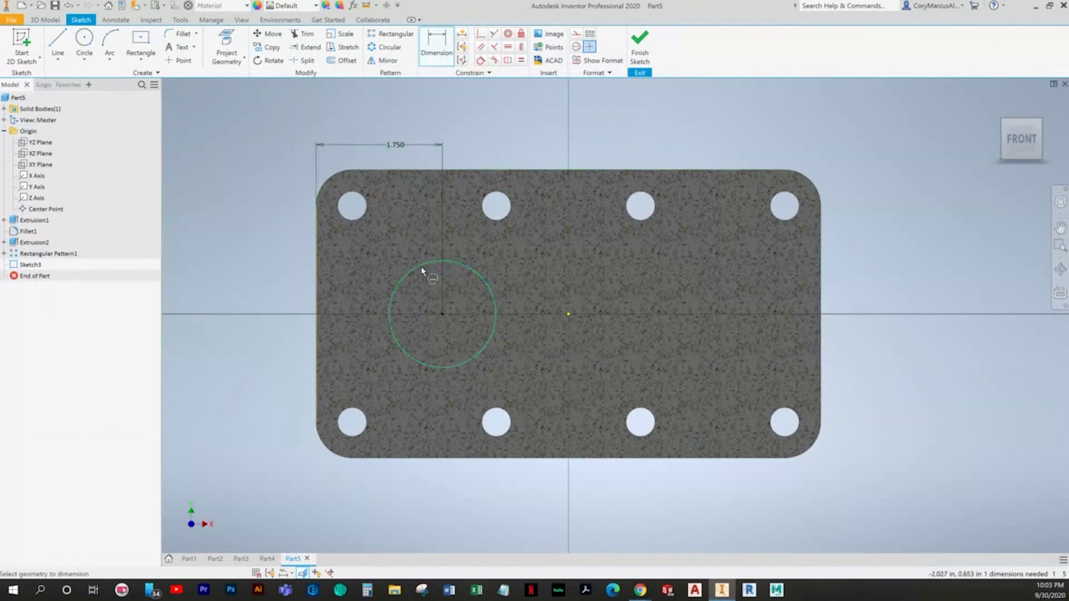
pyautogui.hotkey('alt', 'Tab')
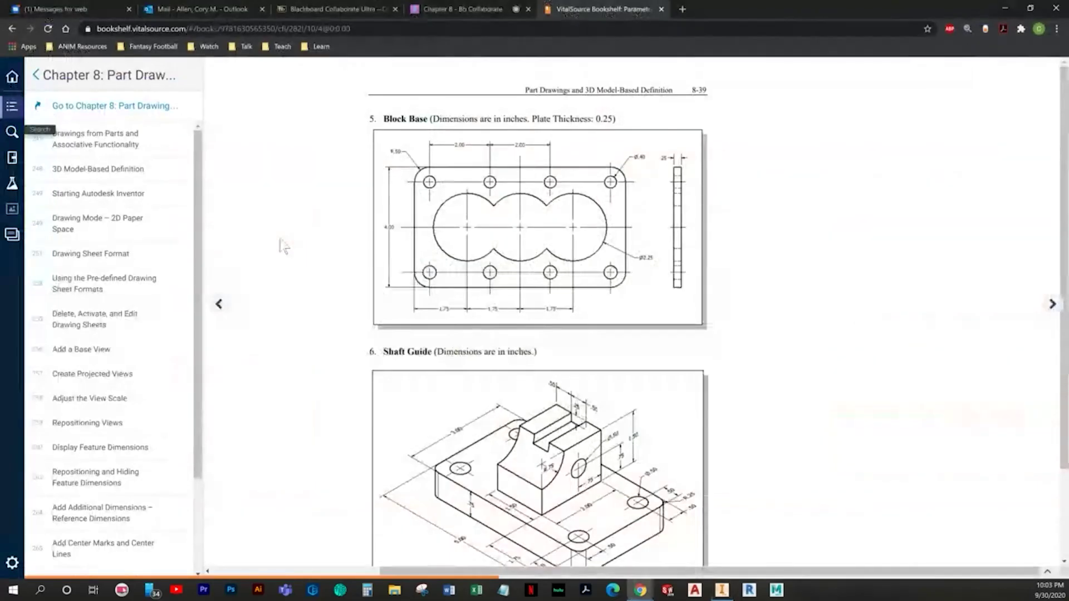
pyautogui.hotkey('alt', 'Tab')
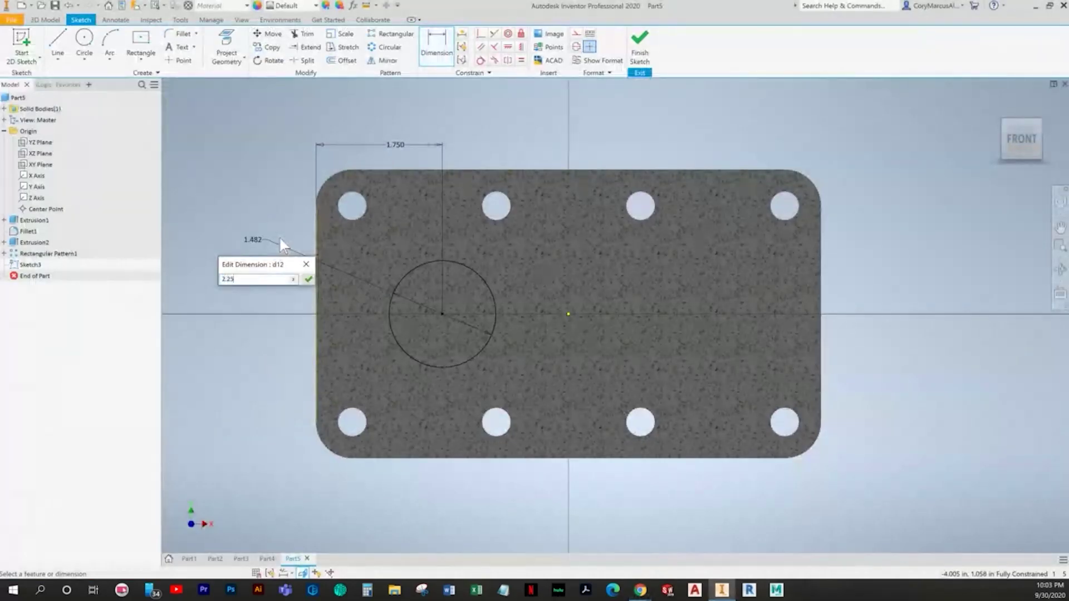
# Step: Finish the sketch and cut the large circle through all with a symmetric extrusion
pyautogui.click(640, 49)
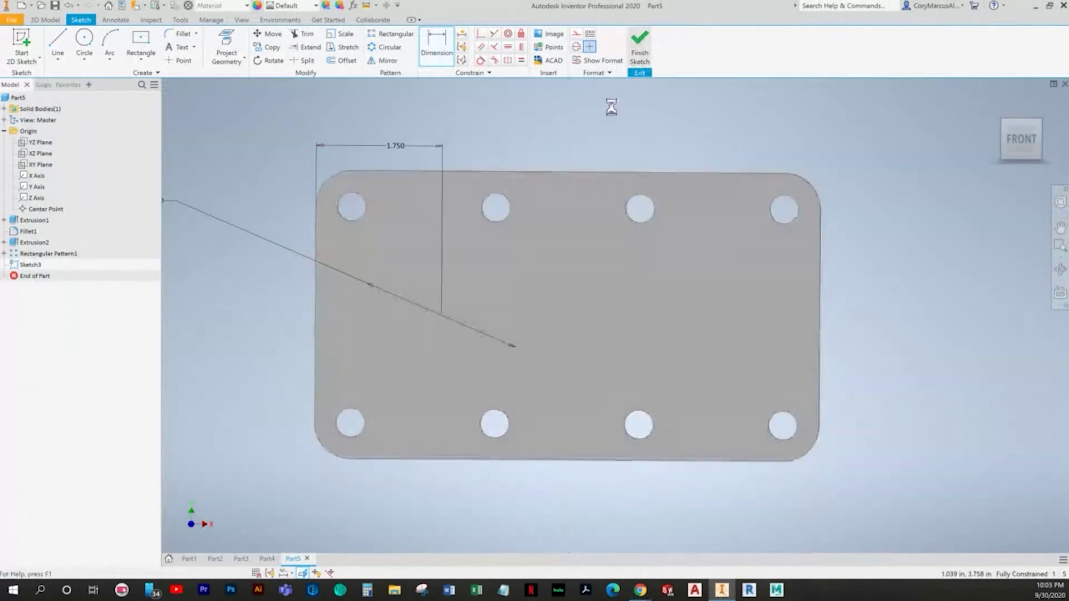
pyautogui.press('e')
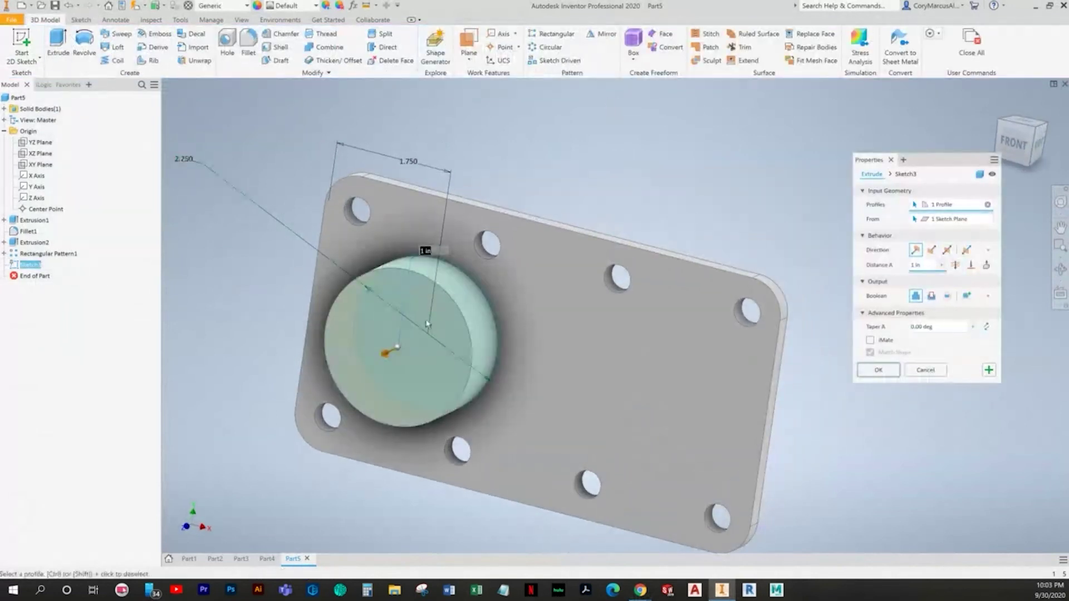
pyautogui.click(932, 296)
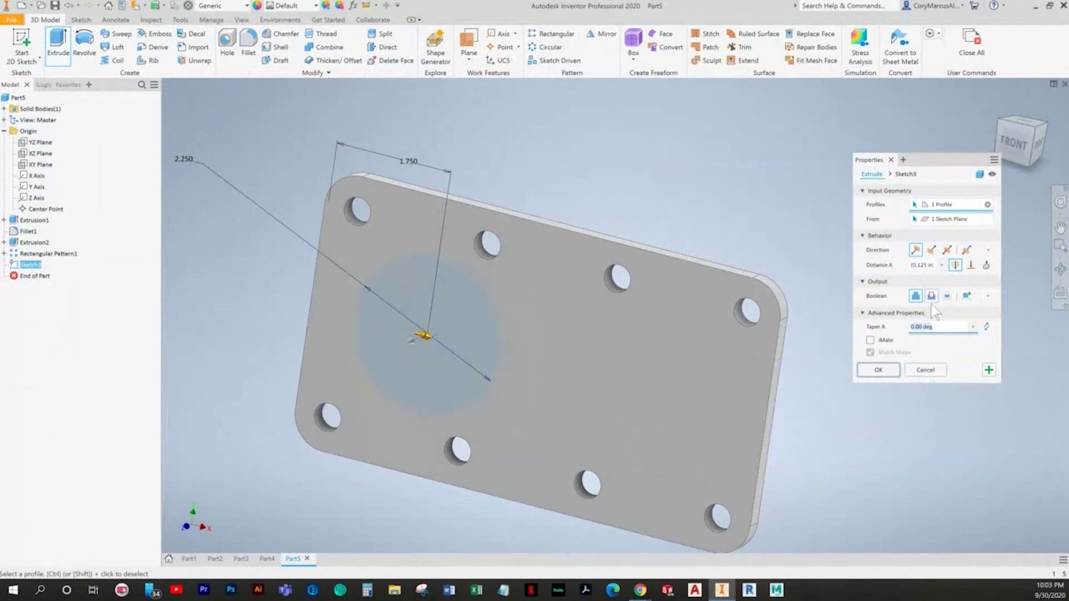
pyautogui.click(947, 251)
pyautogui.click(894, 369)
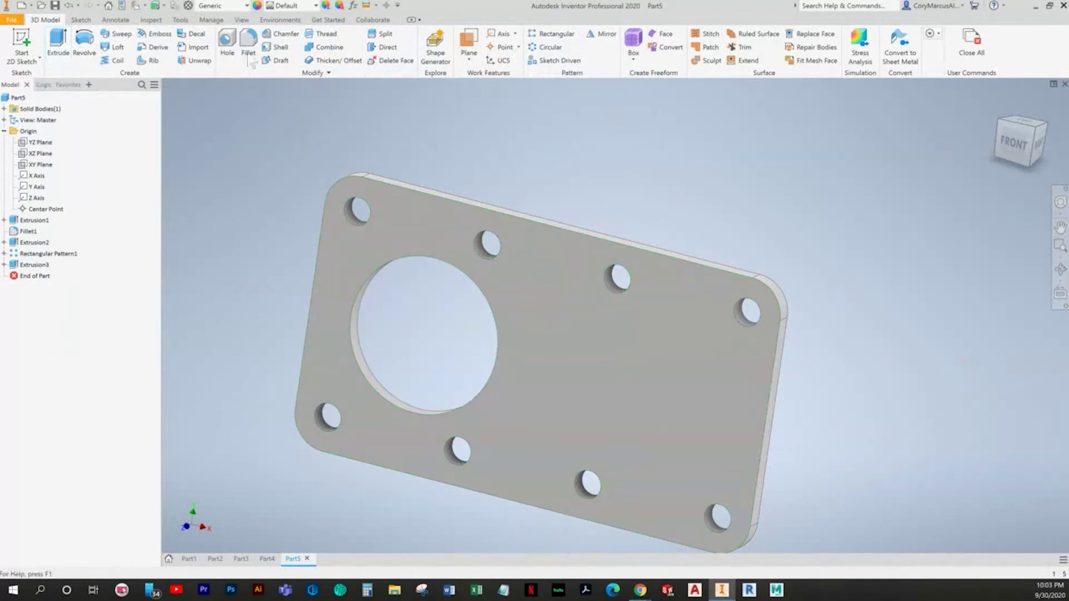
# Step: Pattern the large hole along the plate's upper edge with 3 instances at 1.75 in spacing, flipping the direction toward the right side
pyautogui.click(552, 34)
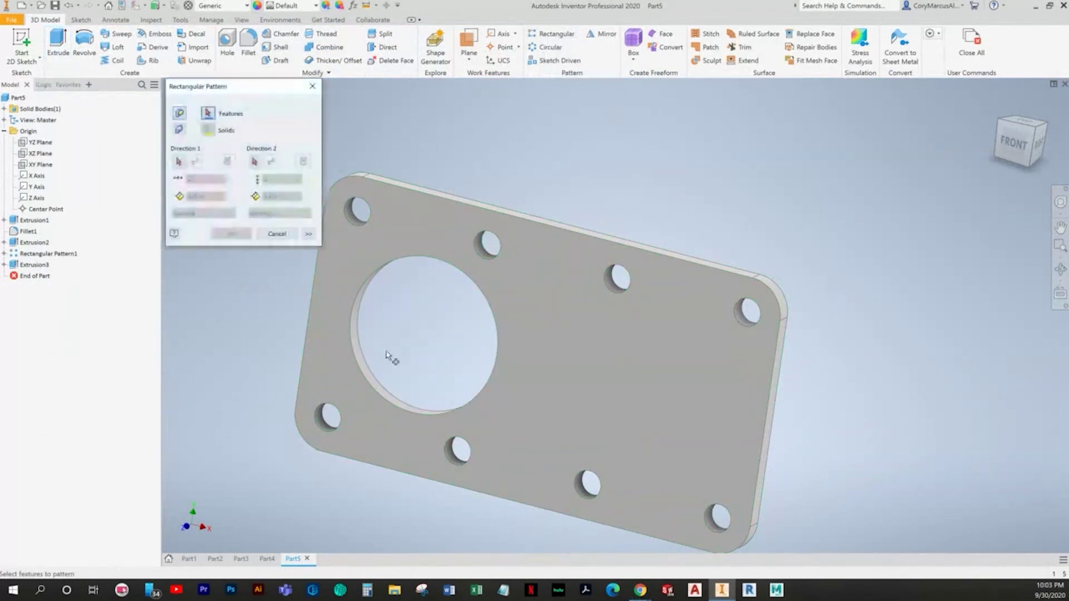
pyautogui.hotkey('alt', 'Tab')
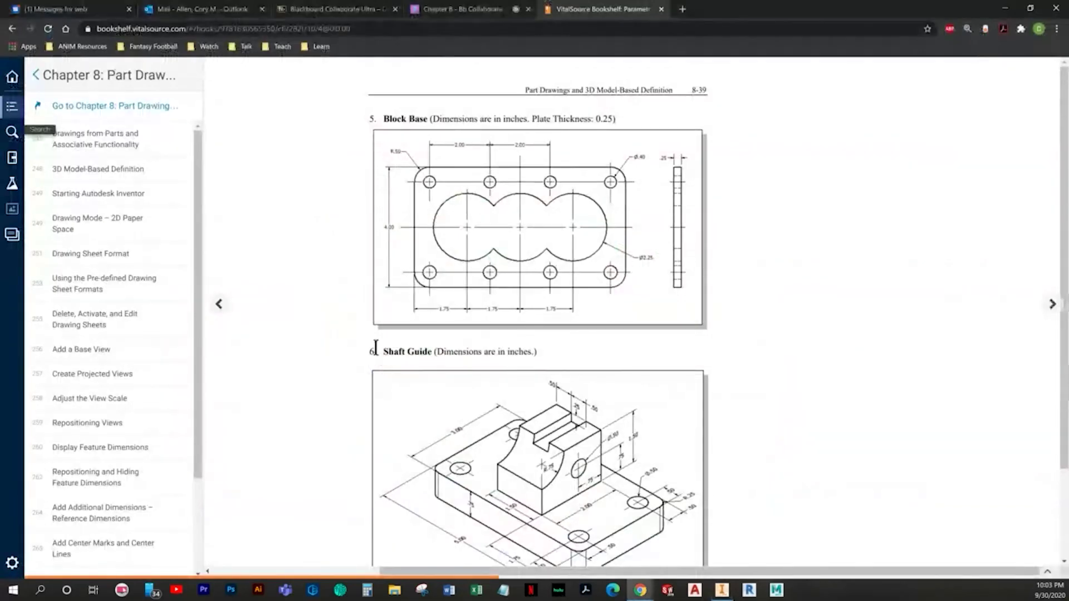
pyautogui.hotkey('alt', 'Tab')
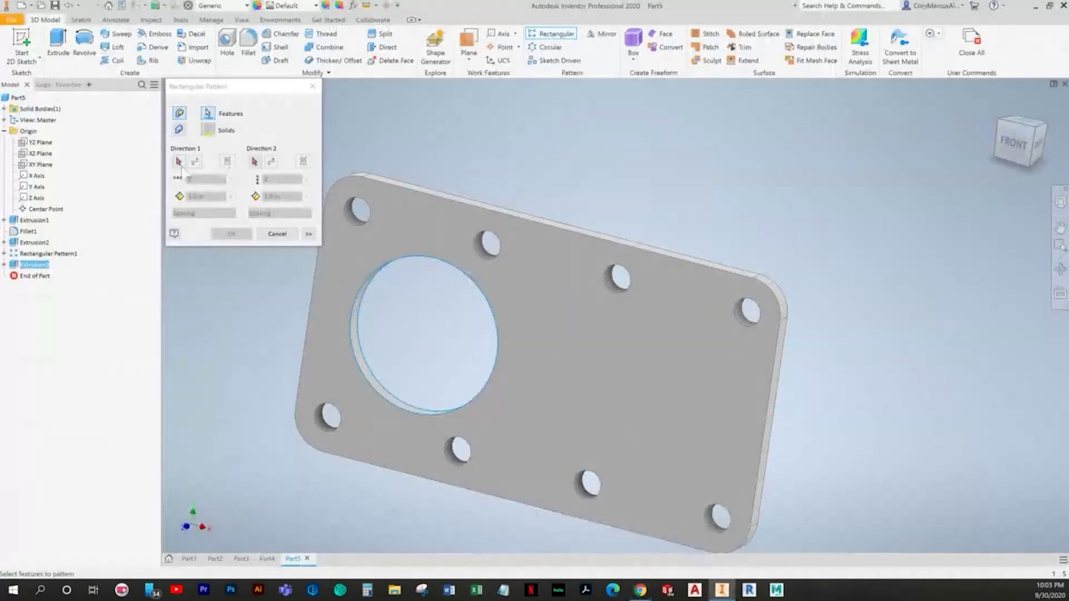
pyautogui.click(518, 216)
pyautogui.doubleClick(201, 179)
pyautogui.write('3')
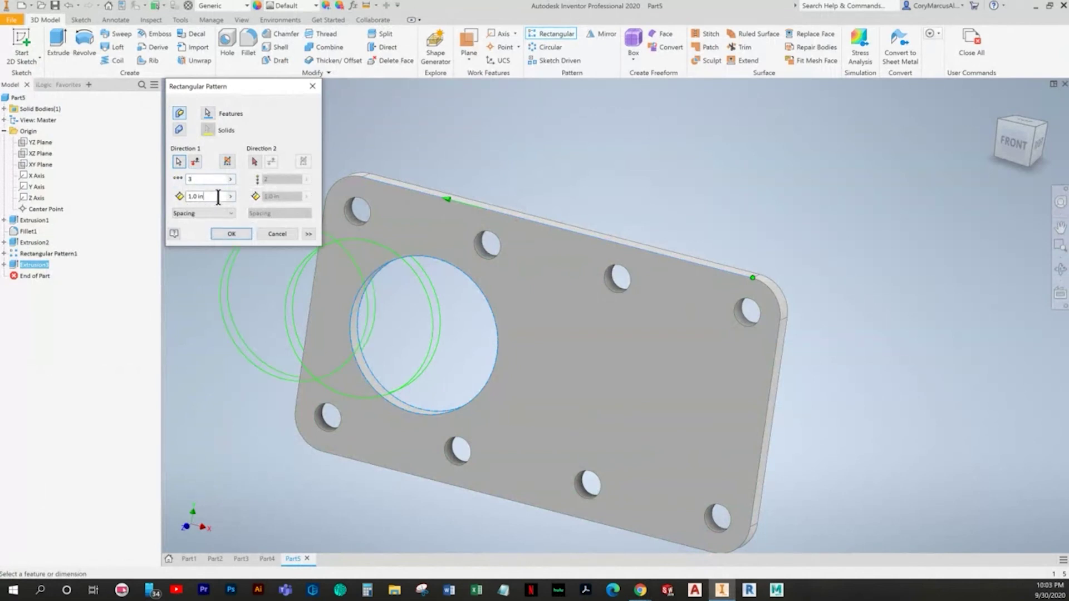
pyautogui.write('1.75')
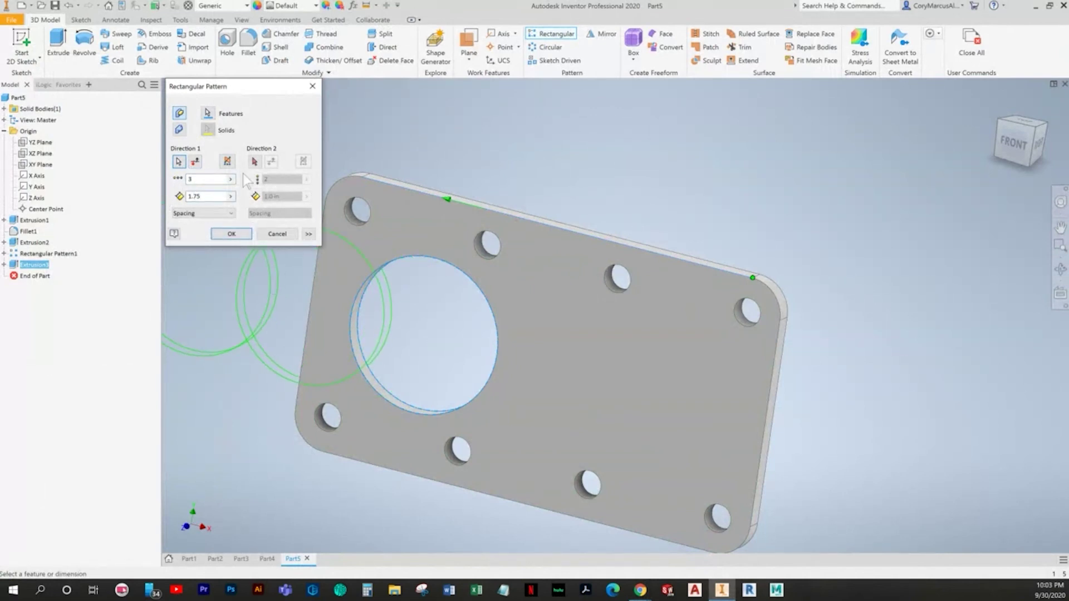
pyautogui.click(194, 162)
pyautogui.click(231, 234)
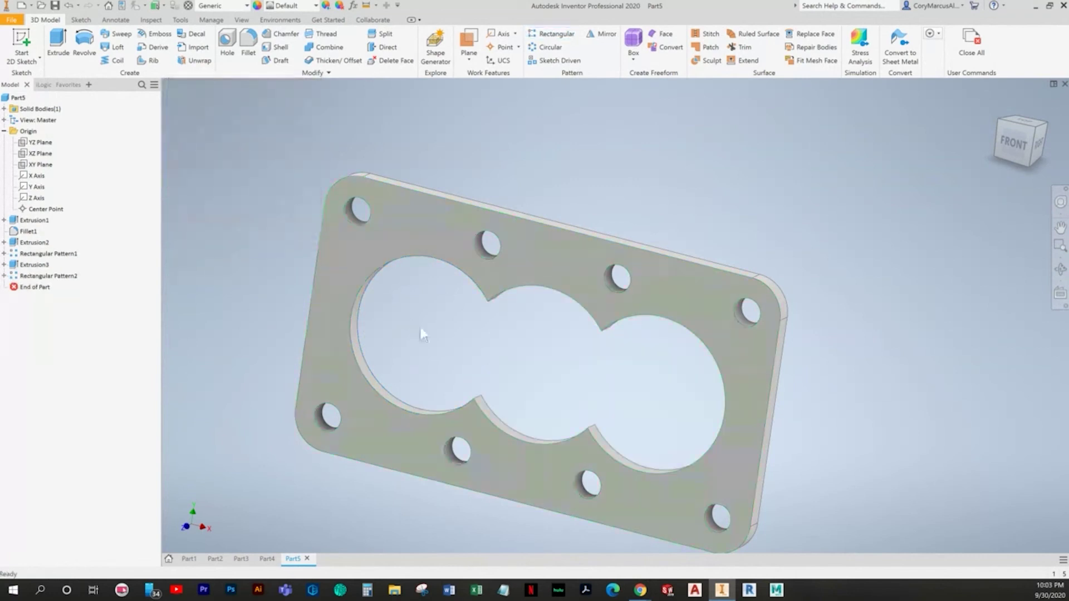
# Step: Compare the part with the drawing and add a 3D radius dimension to the plate's upper-left rounded corner
pyautogui.press('F6')
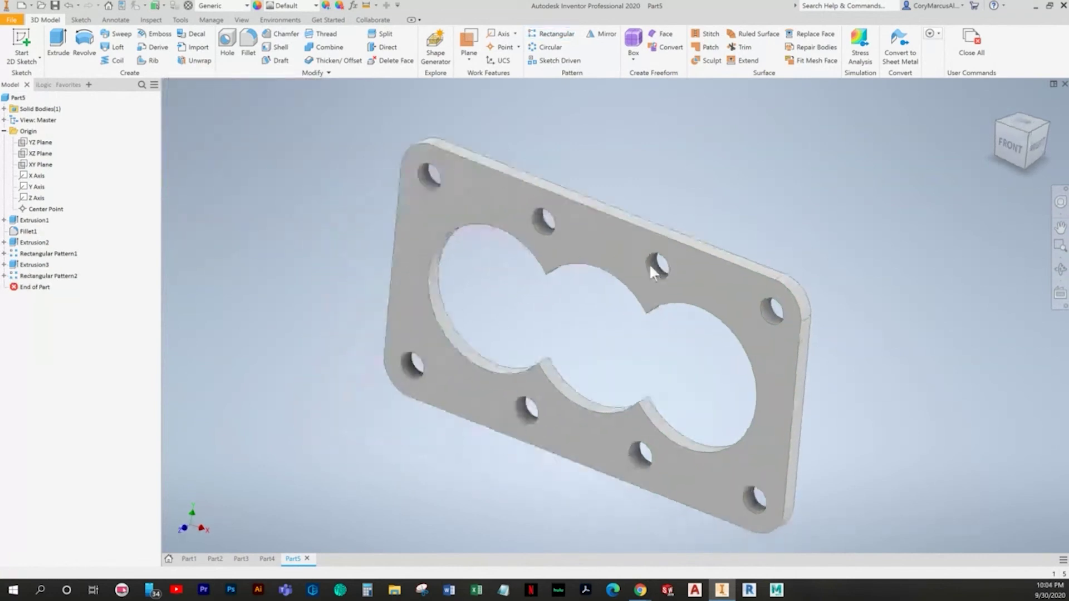
pyautogui.hotkey('alt', 'Tab')
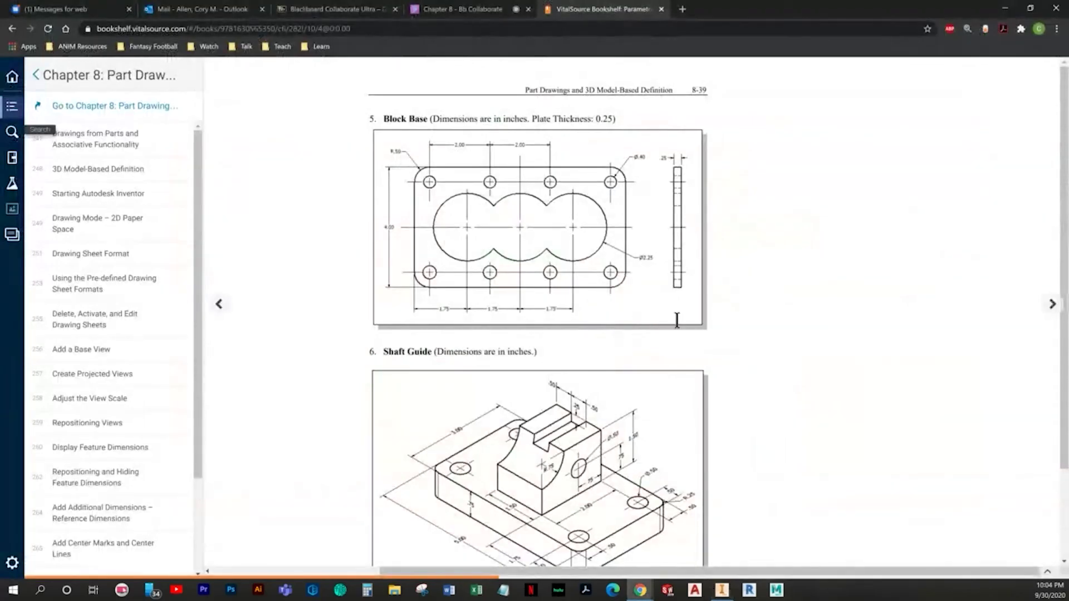
pyautogui.hotkey('alt', 'Tab')
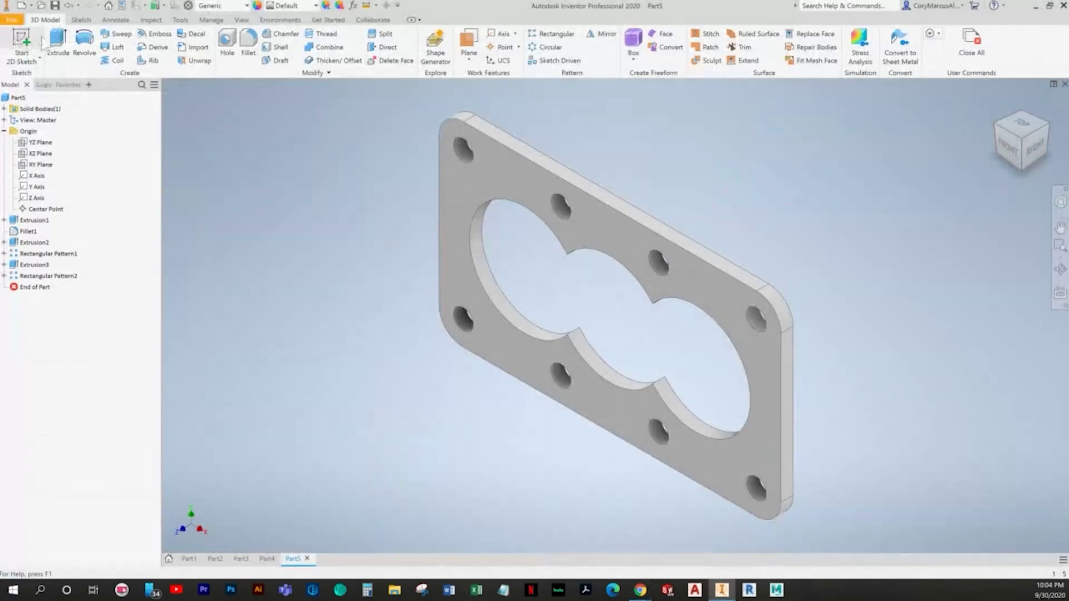
pyautogui.click(115, 19)
pyautogui.click(106, 45)
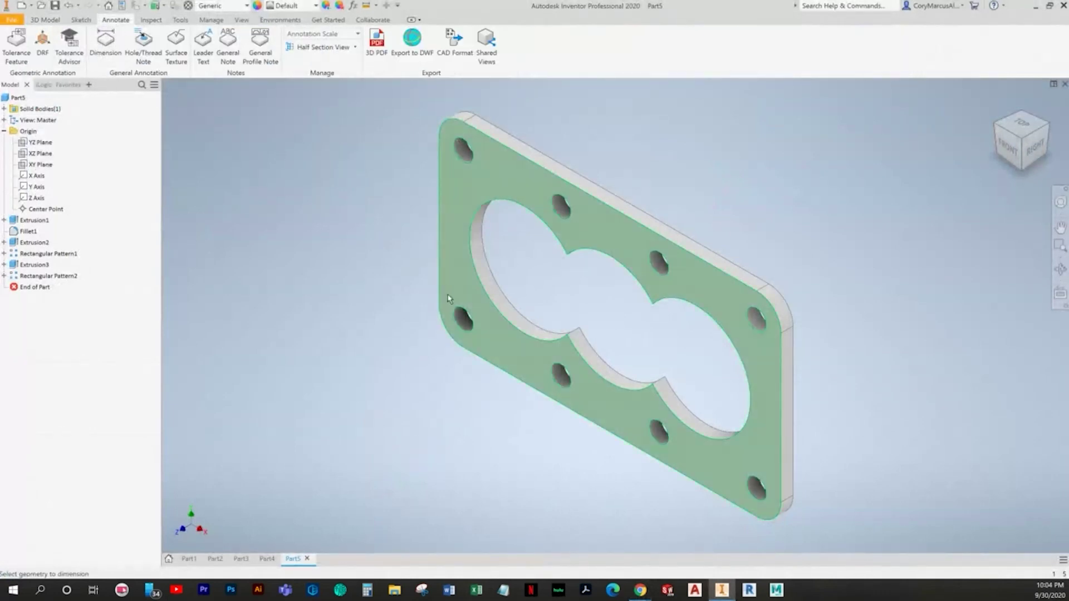
pyautogui.hotkey('alt', 'Tab')
pyautogui.hotkey('alt', 'Tab')
pyautogui.hotkey('alt', 'Tab')
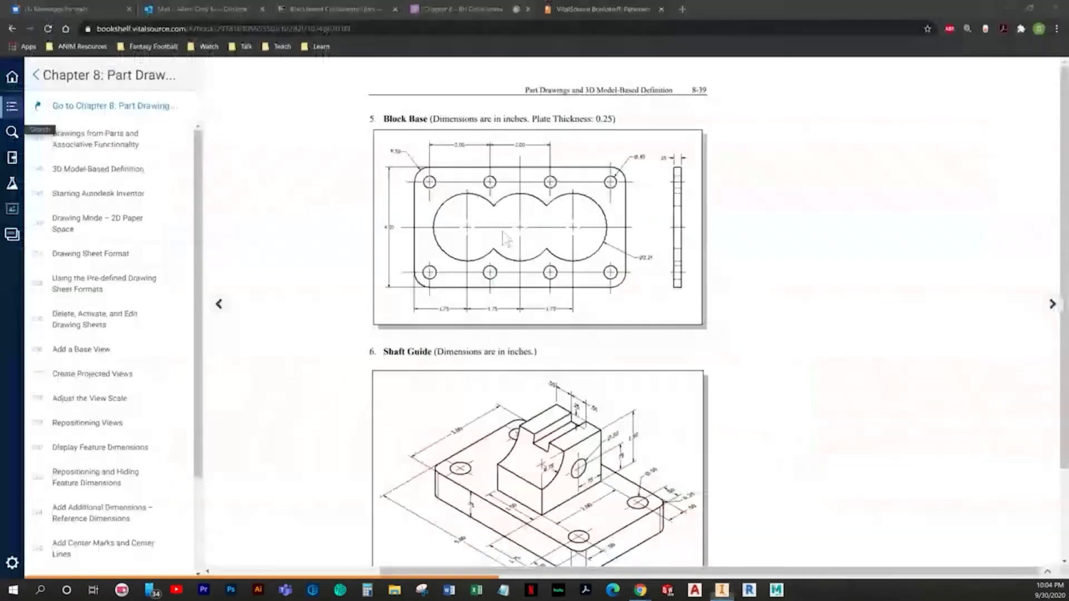
pyautogui.hotkey('alt', 'Tab')
pyautogui.click(469, 144)
pyautogui.click(419, 112)
pyautogui.press('Return')
pyautogui.hotkey('alt', 'Tab')
pyautogui.hotkey('alt', 'Tab')
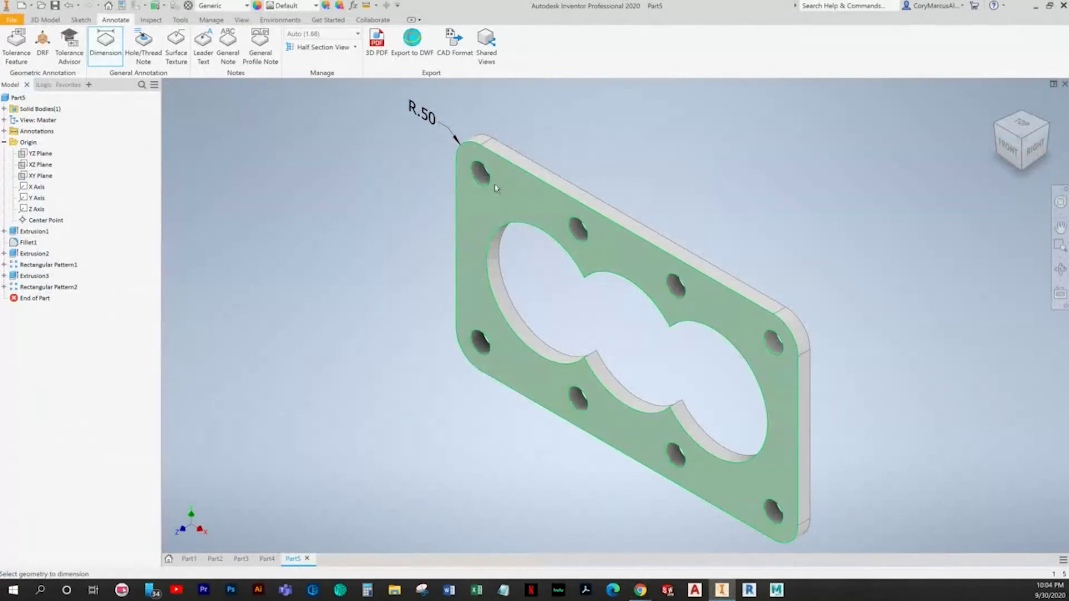
# Step: Add a 3D dimension between the first and second holes of the upper row, placed above the plate
pyautogui.click(490, 187)
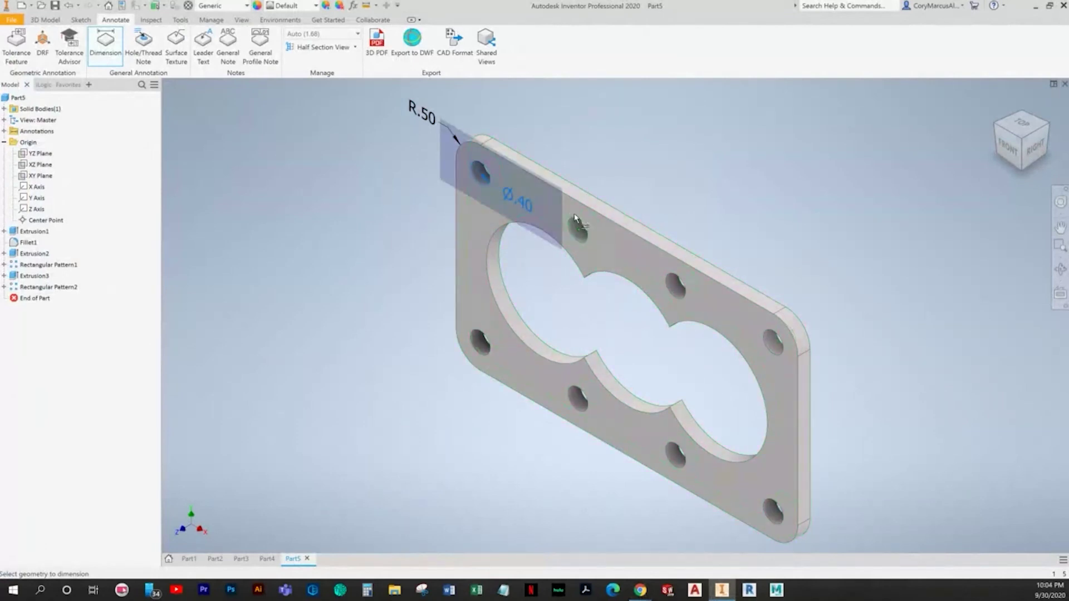
pyautogui.click(581, 221)
pyautogui.click(559, 149)
pyautogui.press('Return')
# Step: Add a 3D dimension between the second and third holes of the upper row, aligned with the existing hole spacing dimension
pyautogui.click(583, 229)
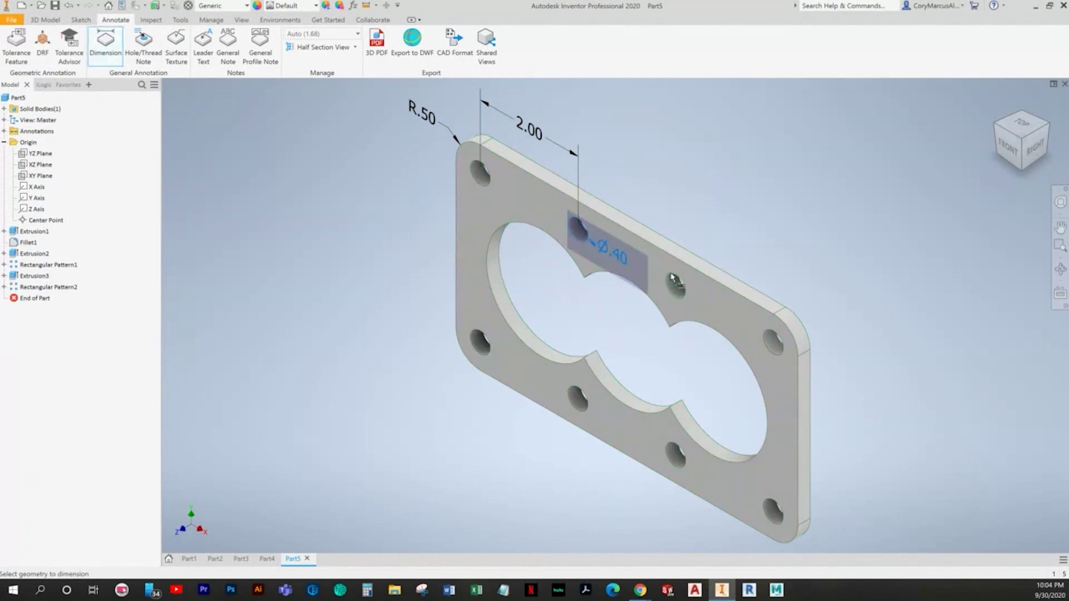
pyautogui.click(670, 270)
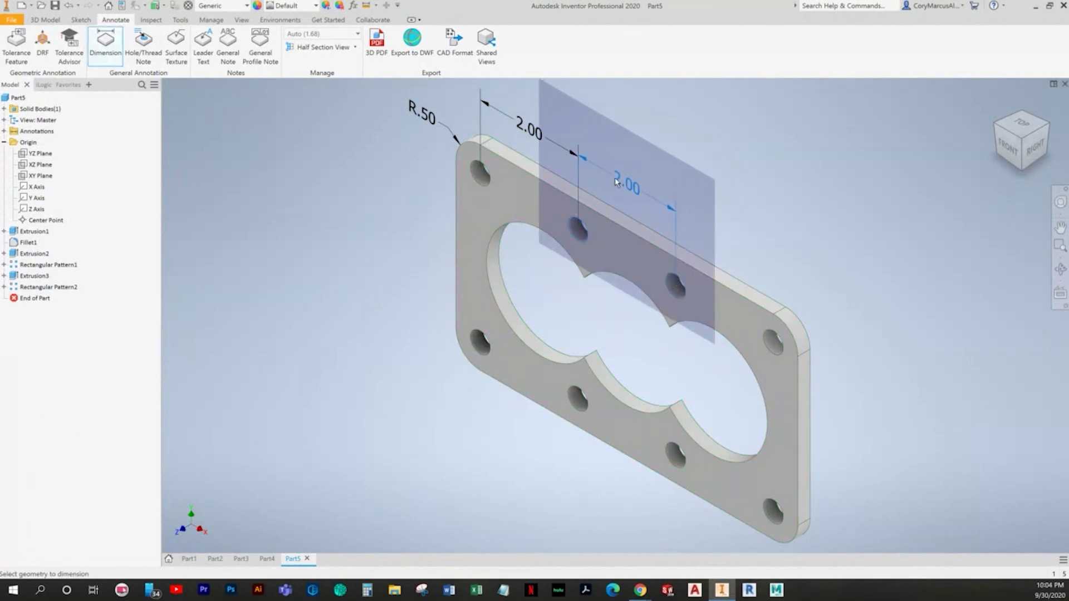
pyautogui.click(576, 152)
pyautogui.press('Return')
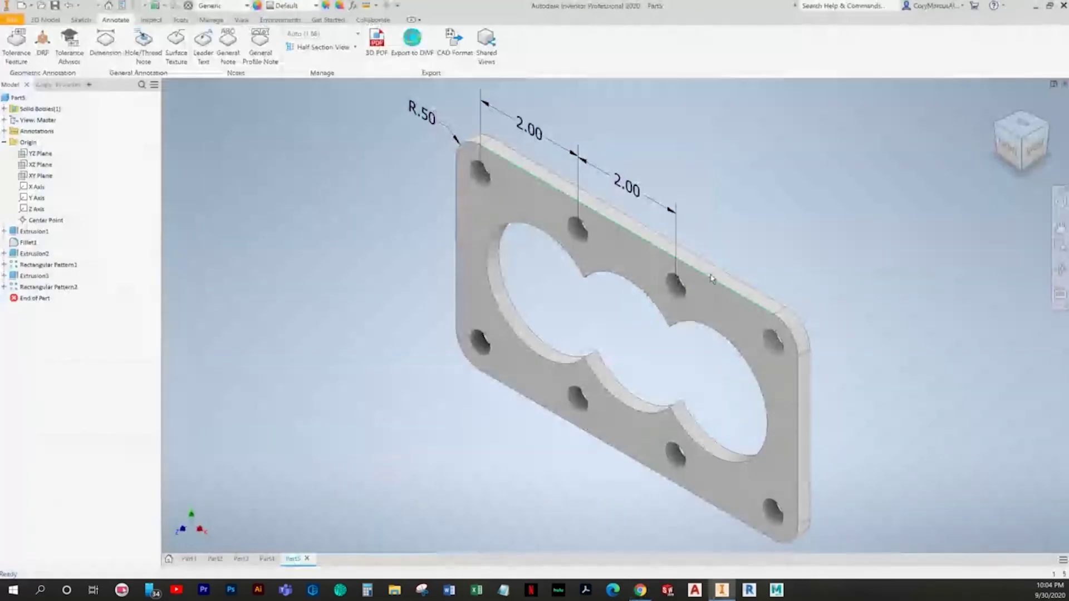
# Step: Add a 3D diameter dimension to the upper row's last hole with the prefix 8X
pyautogui.press('d')
pyautogui.click(774, 341)
pyautogui.click(819, 310)
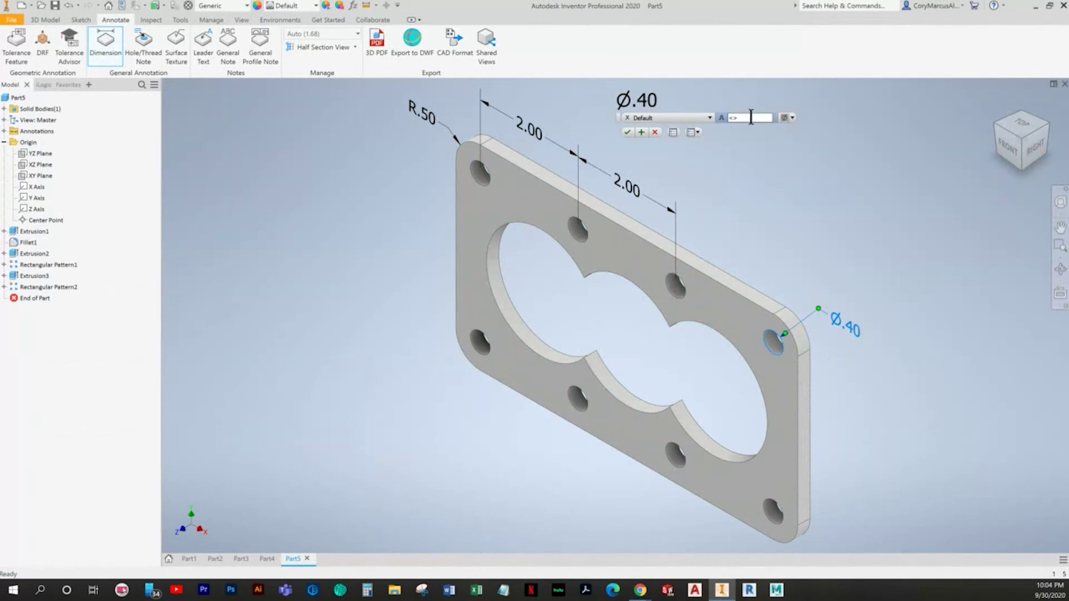
pyautogui.write('8X')
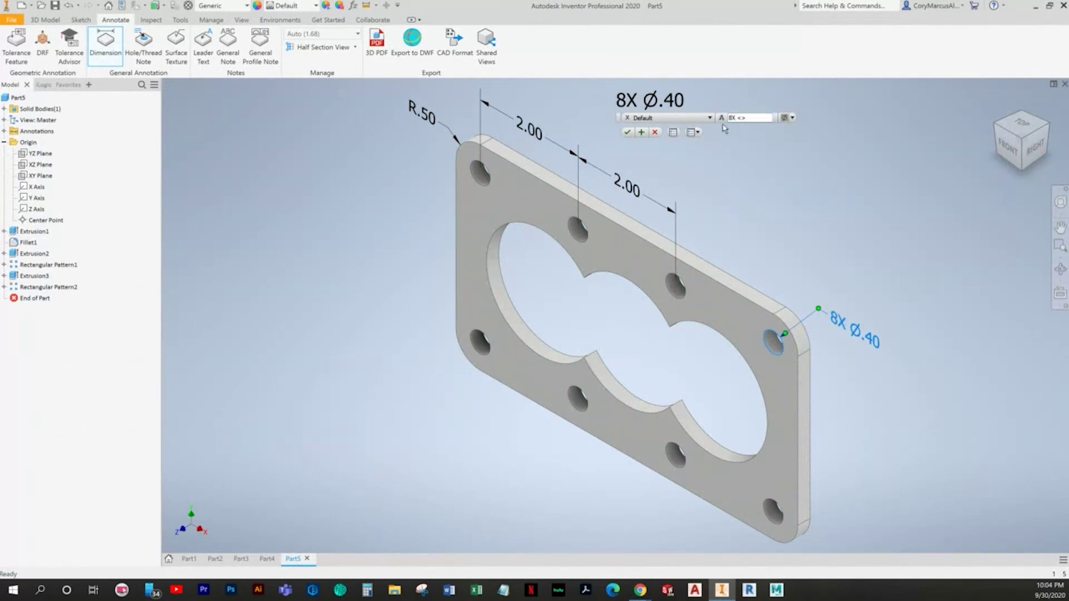
pyautogui.press('Escape')
pyautogui.doubleClick(845, 323)
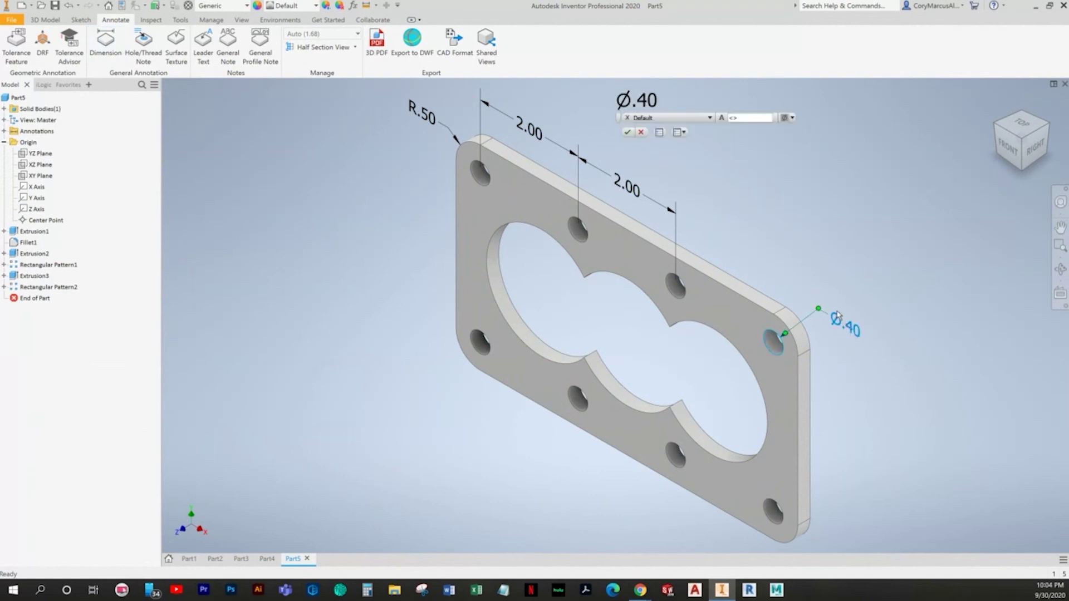
pyautogui.write('8X')
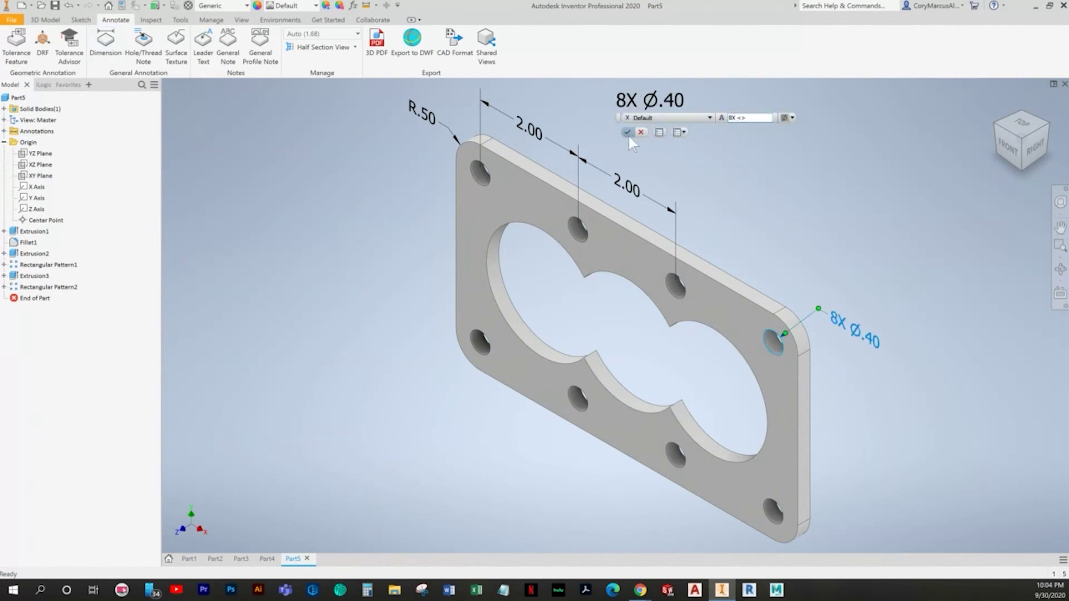
pyautogui.click(627, 133)
# Step: Check the drawing and add a 3D height dimension between the plate's upper and lower edges, placed beside its left end
pyautogui.hotkey('alt', 'Tab')
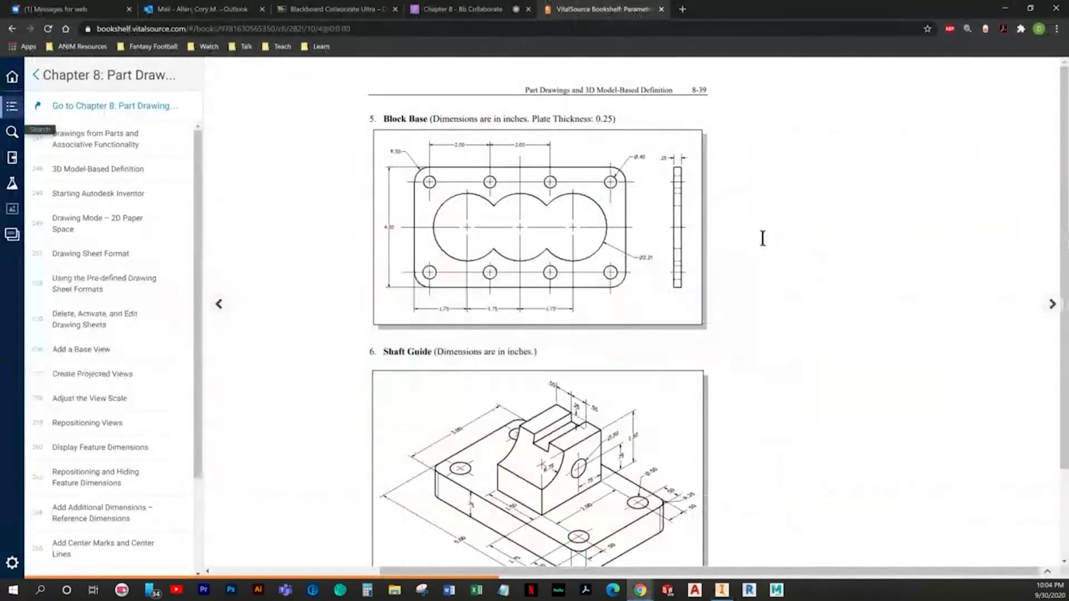
pyautogui.hotkey('alt', 'Tab')
pyautogui.click(106, 42)
pyautogui.click(506, 162)
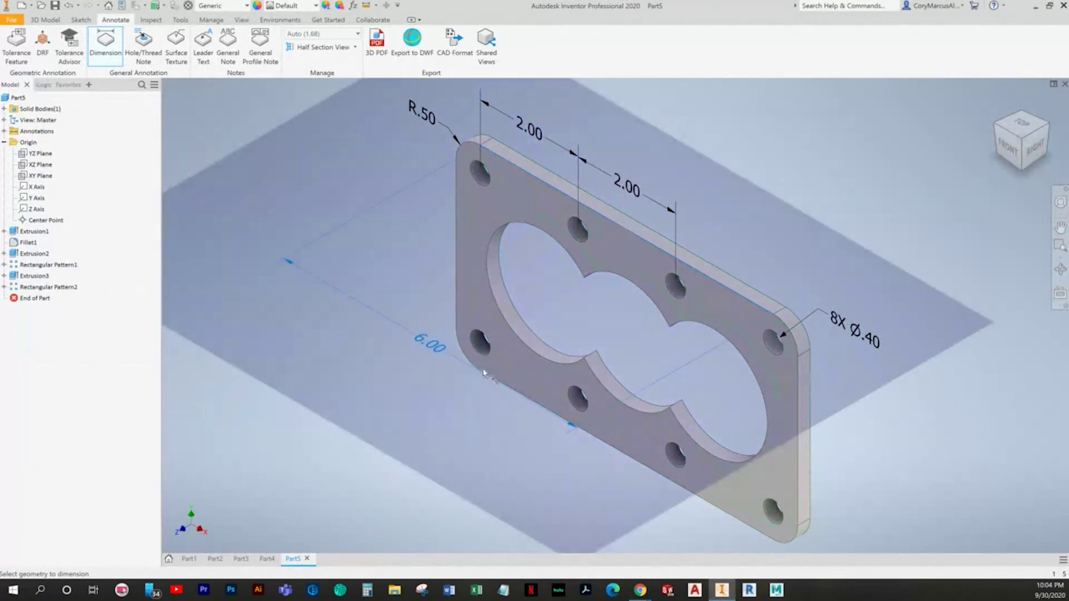
pyautogui.click(490, 377)
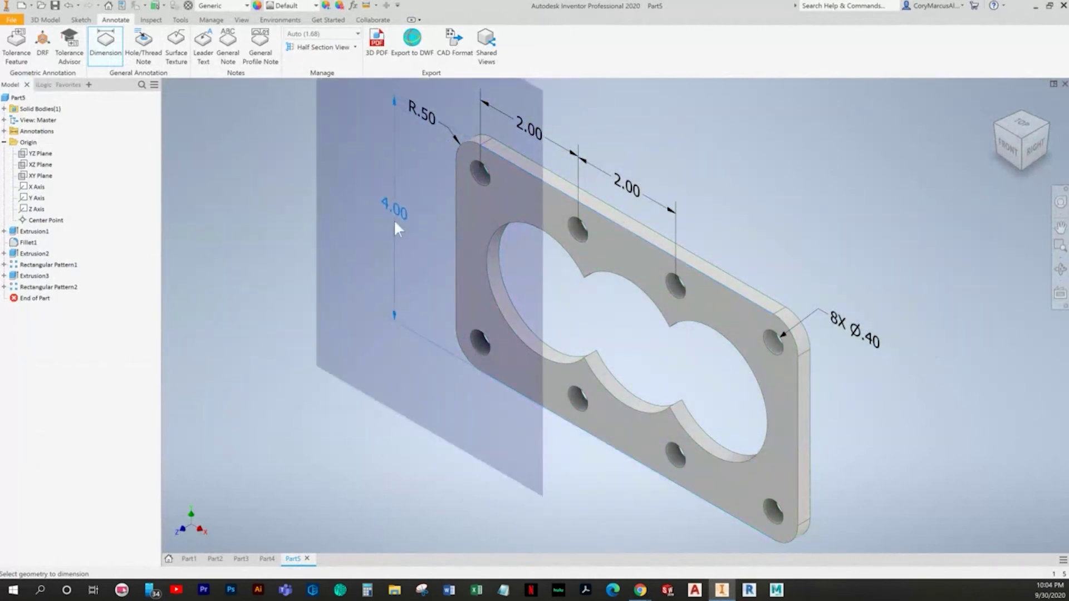
pyautogui.click(393, 219)
pyautogui.press('Return')
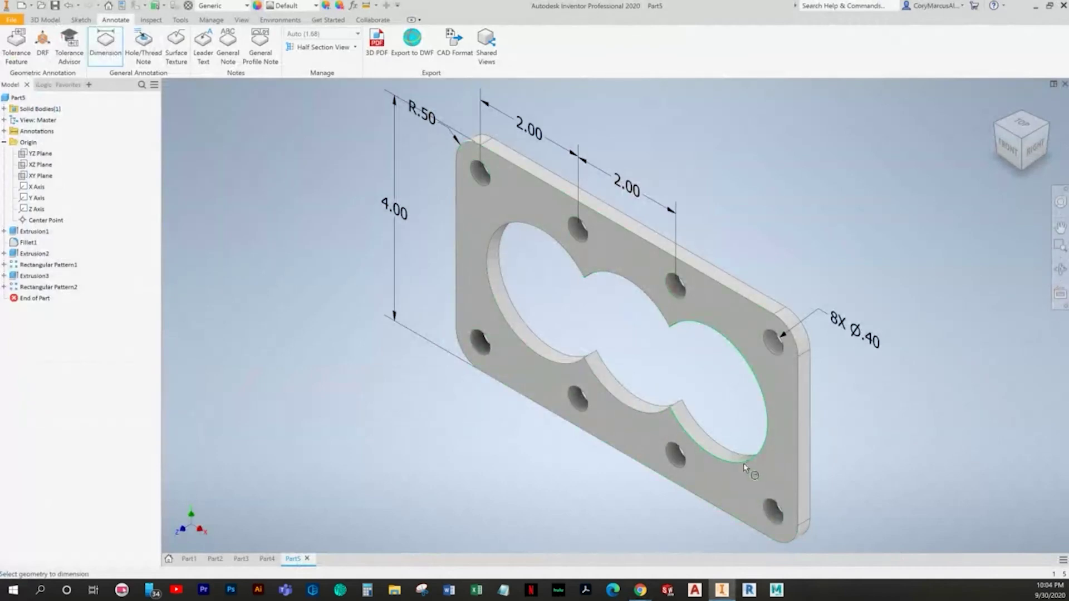
# Step: Dimension the rightmost large hole as a diameter instead of a radius, with the prefix 3X, placed off the plate's lower-right corner
pyautogui.click(745, 468)
pyautogui.moveTo(746, 467); pyautogui.dragTo(618, 380, button='middle')
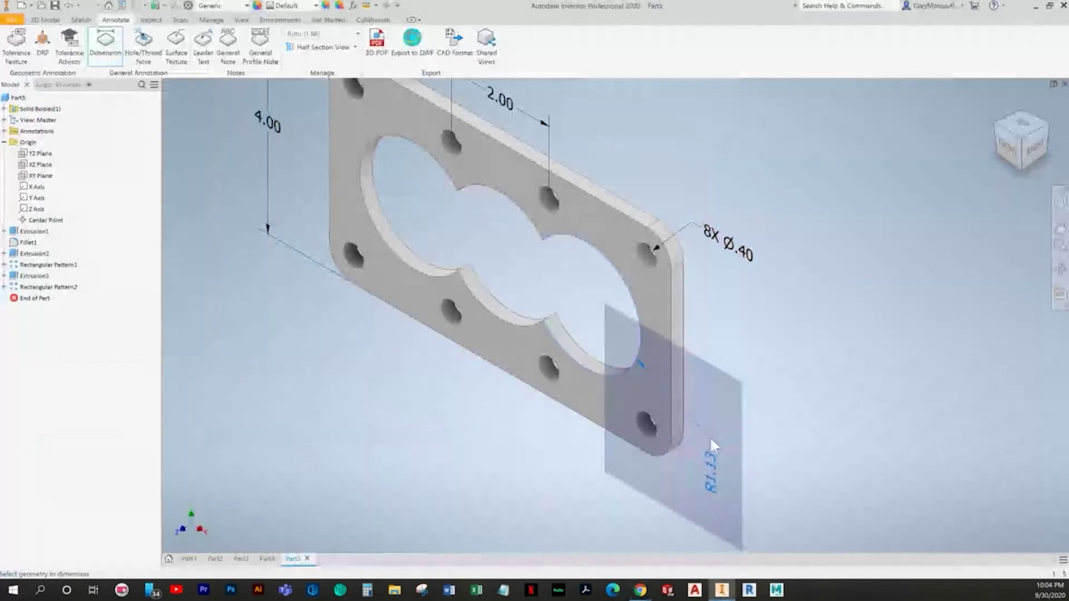
pyautogui.rightClick(711, 440)
pyautogui.moveTo(725, 480)
pyautogui.click(796, 491)
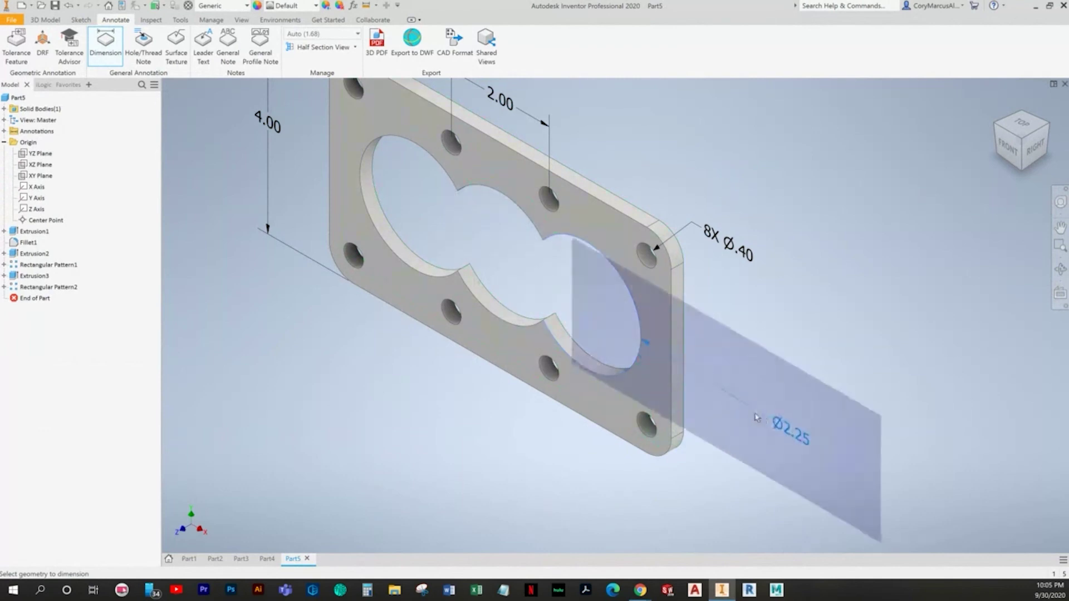
pyautogui.click(734, 425)
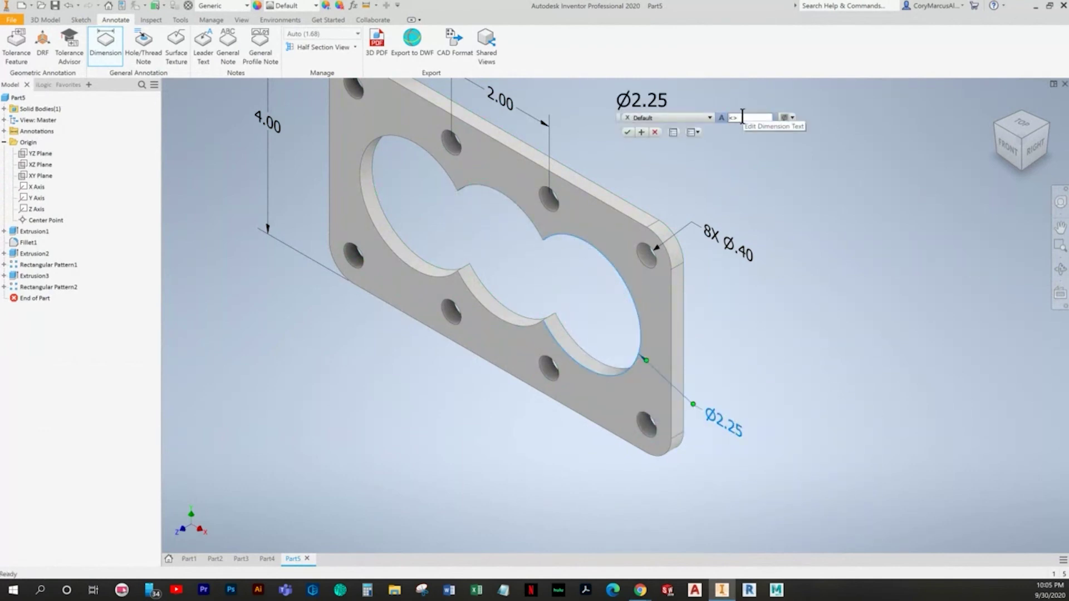
pyautogui.write('3X')
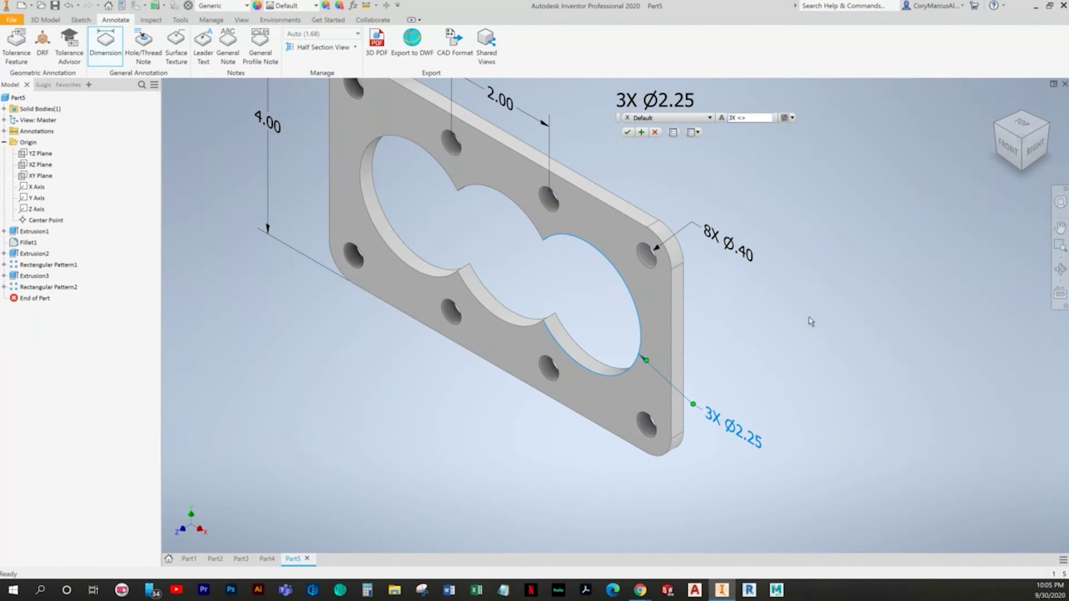
pyautogui.click(625, 134)
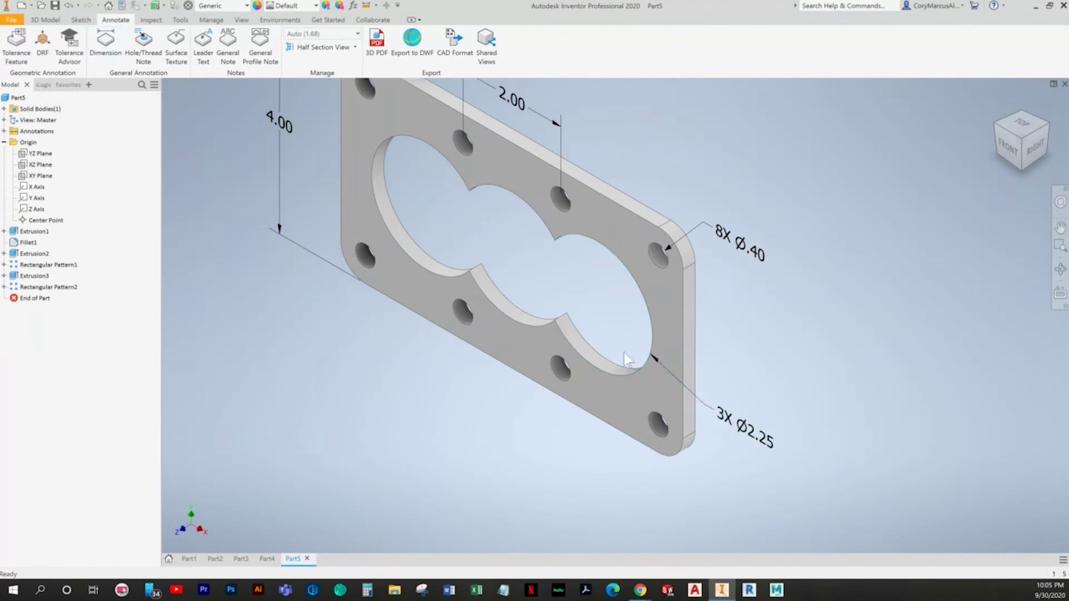
# Step: Check the drawing and add a 3D dimension from the plate's left edge to the first large hole's center, below the plate
pyautogui.hotkey('alt', 'Tab')
pyautogui.hotkey('alt', 'Tab')
pyautogui.click(341, 225)
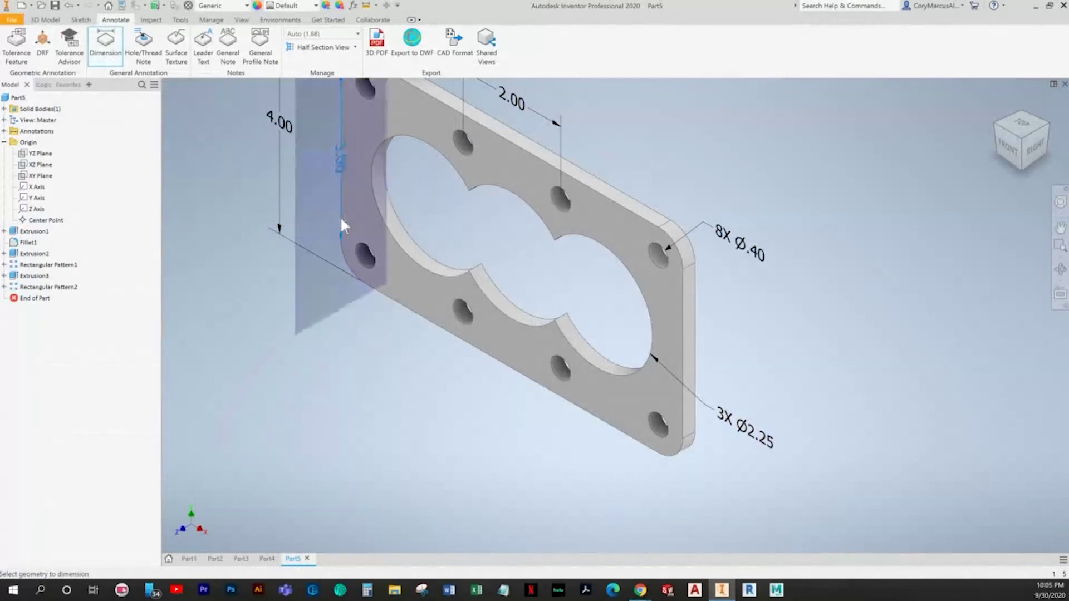
pyautogui.click(415, 260)
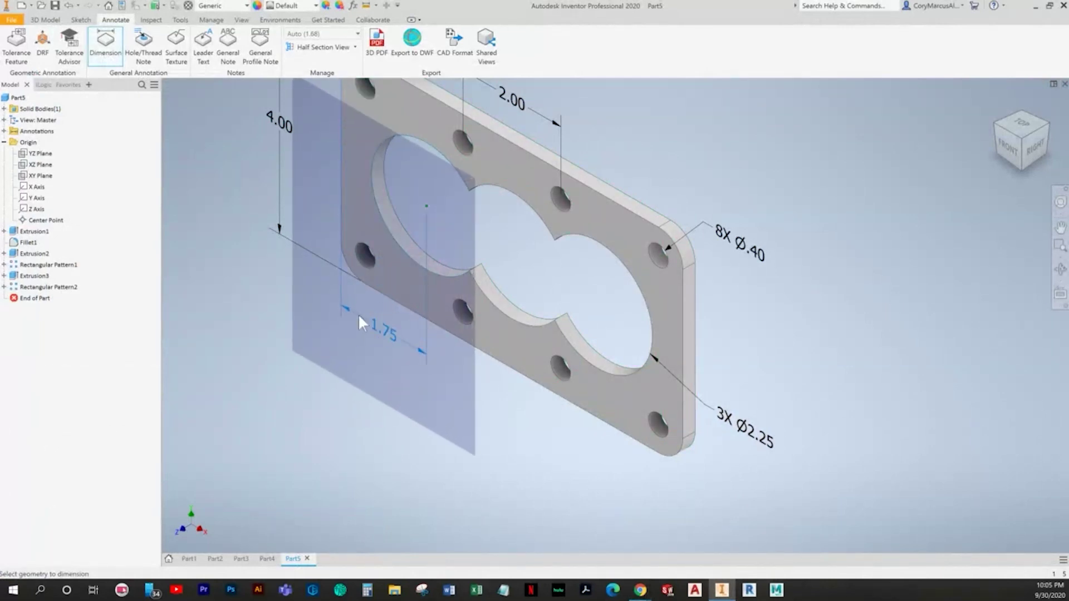
pyautogui.click(357, 317)
pyautogui.press('Return')
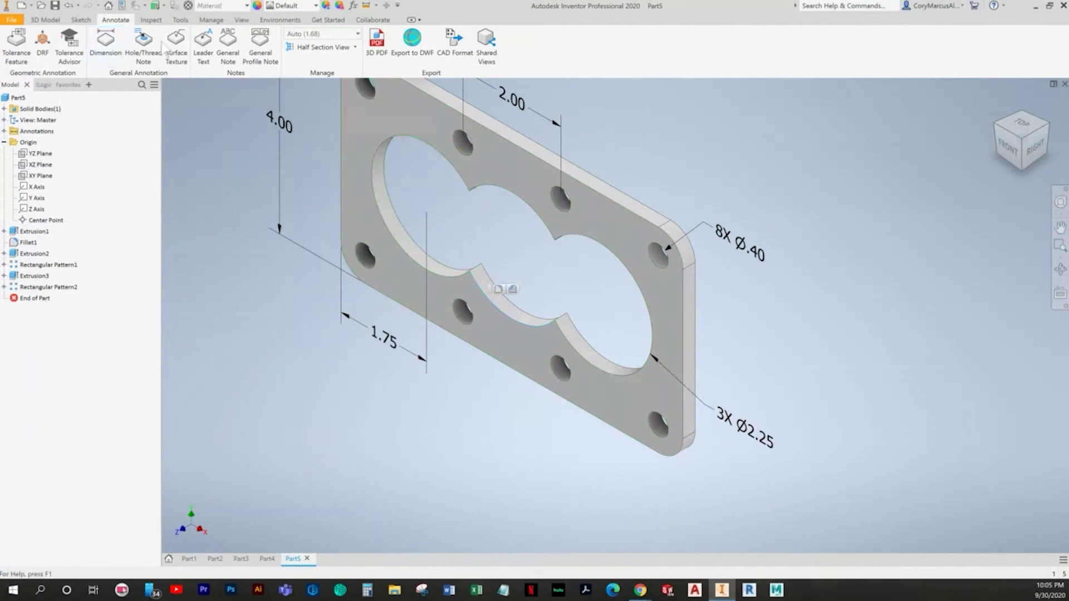
# Step: Add a 3D dimension between the centers of the first and second large holes, aligned with the edge-to-hole dimension below the plate
pyautogui.click(107, 45)
pyautogui.click(465, 279)
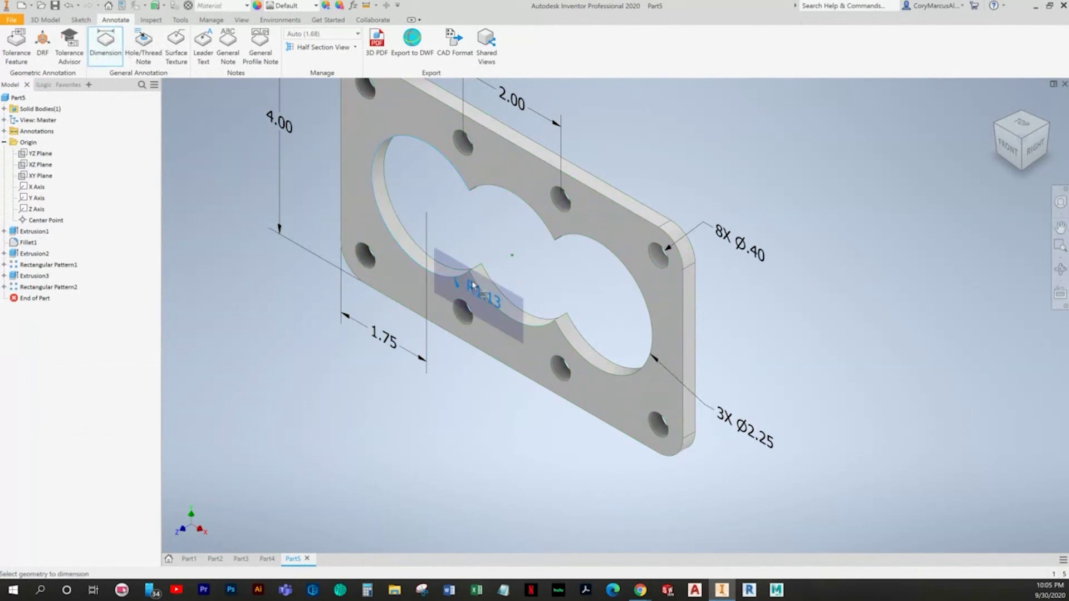
pyautogui.click(512, 255)
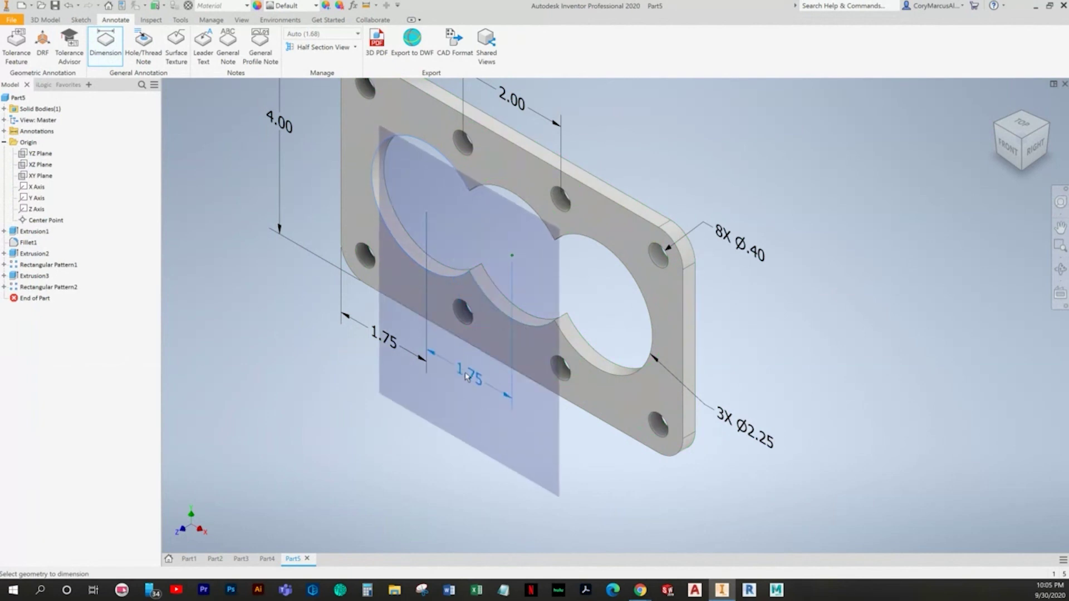
pyautogui.click(455, 382)
pyautogui.press('Return')
# Step: Check the drawing and add a 3D dimension between the centers of the second and third large holes, in line with the others
pyautogui.hotkey('alt', 'Tab')
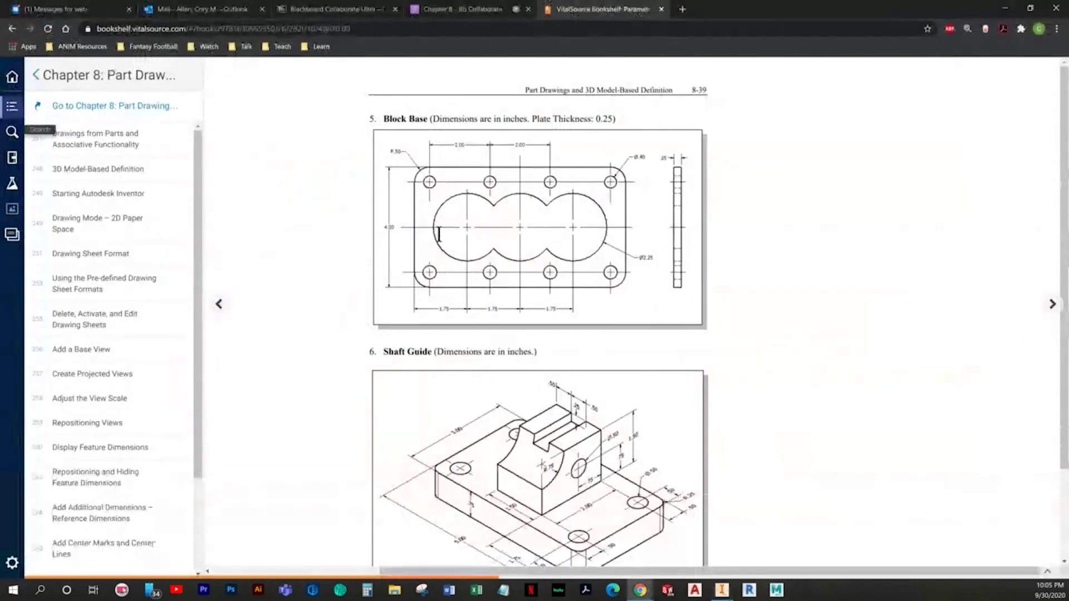
pyautogui.hotkey('alt', 'Tab')
pyautogui.hotkey('alt', 'Tab')
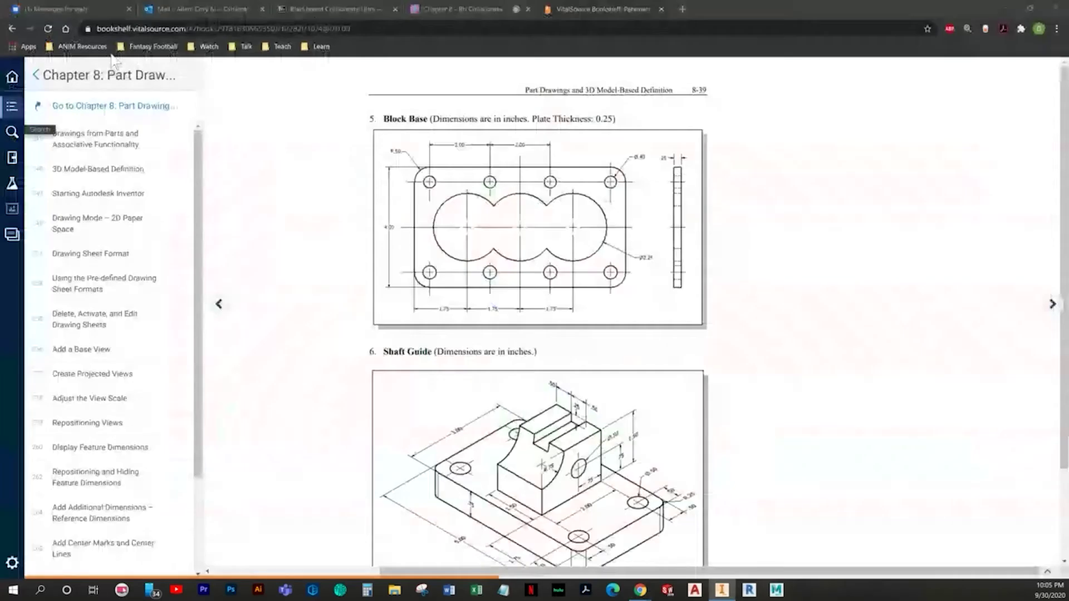
pyautogui.hotkey('alt', 'Tab')
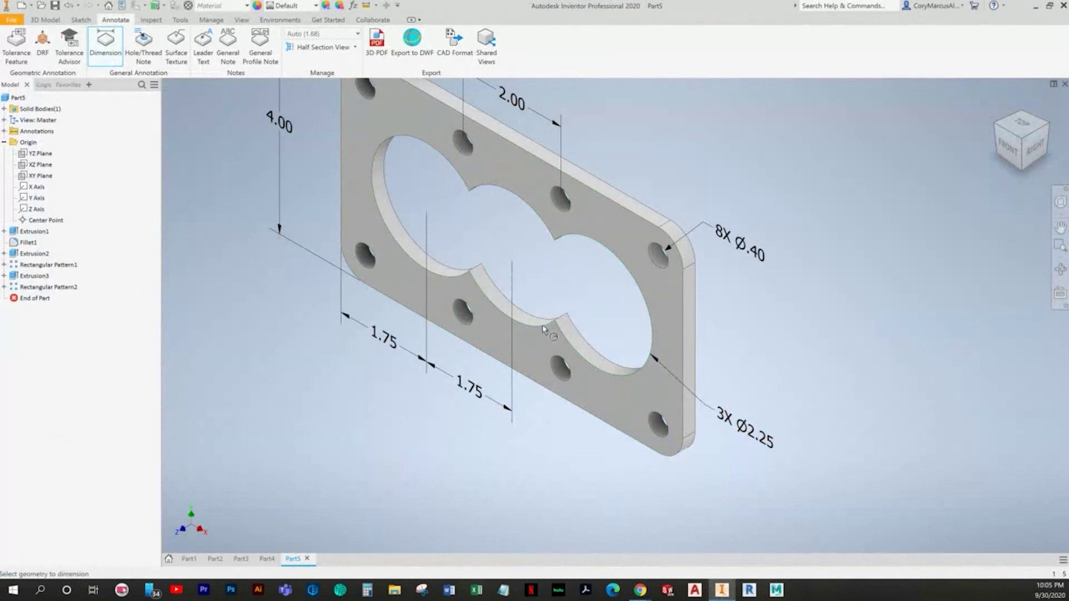
pyautogui.click(541, 327)
pyautogui.click(574, 340)
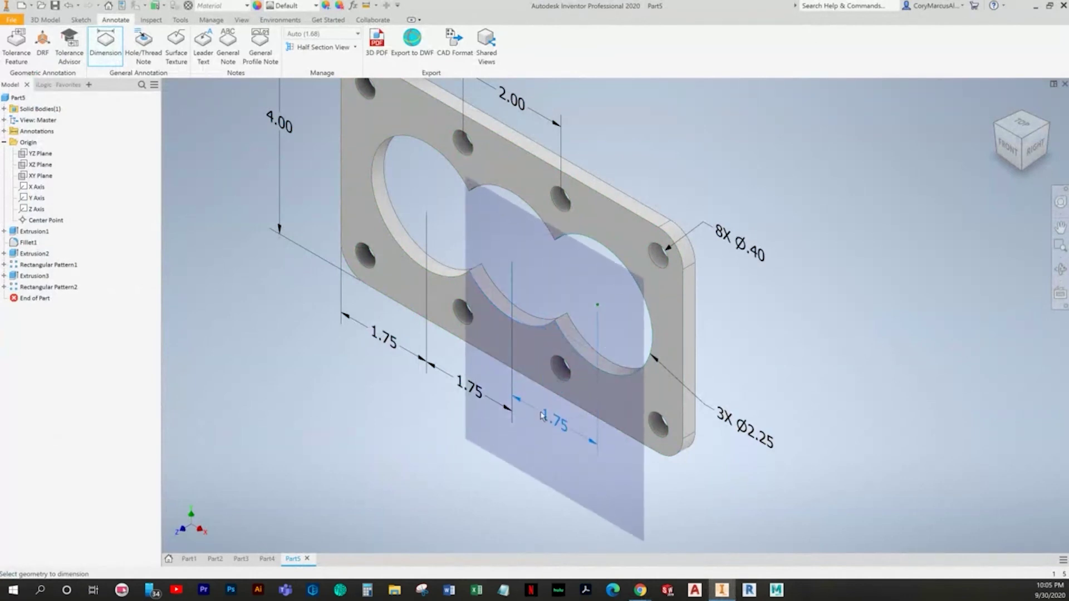
pyautogui.click(539, 426)
pyautogui.press('Escape')
# Step: Compare the annotated plate with the drawing and add a 3D thickness dimension above its upper-right corner
pyautogui.scroll(-3, 538, 412)
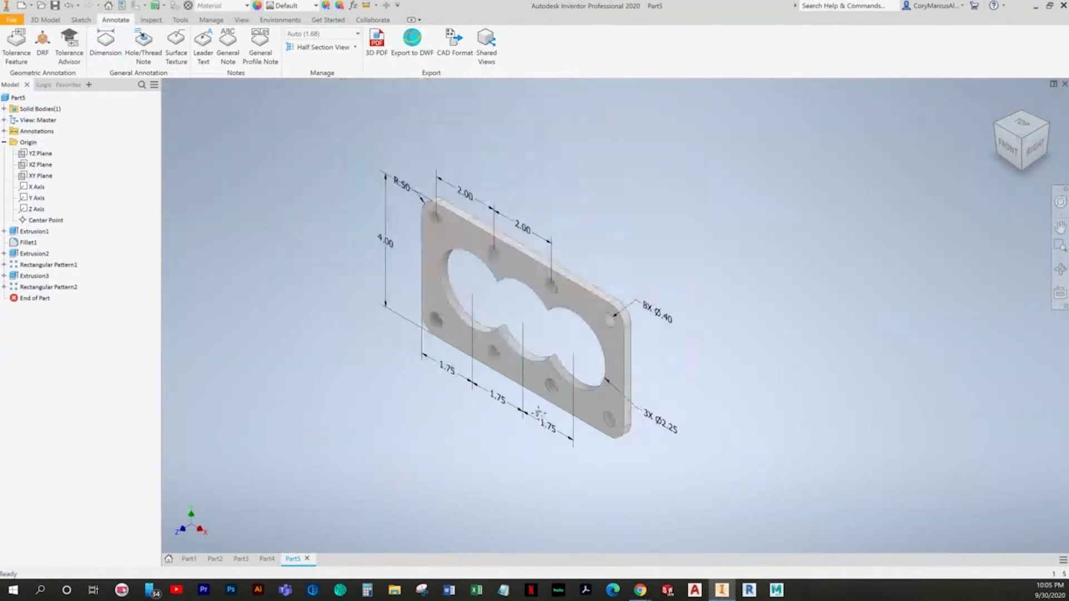
pyautogui.hotkey('alt', 'Tab')
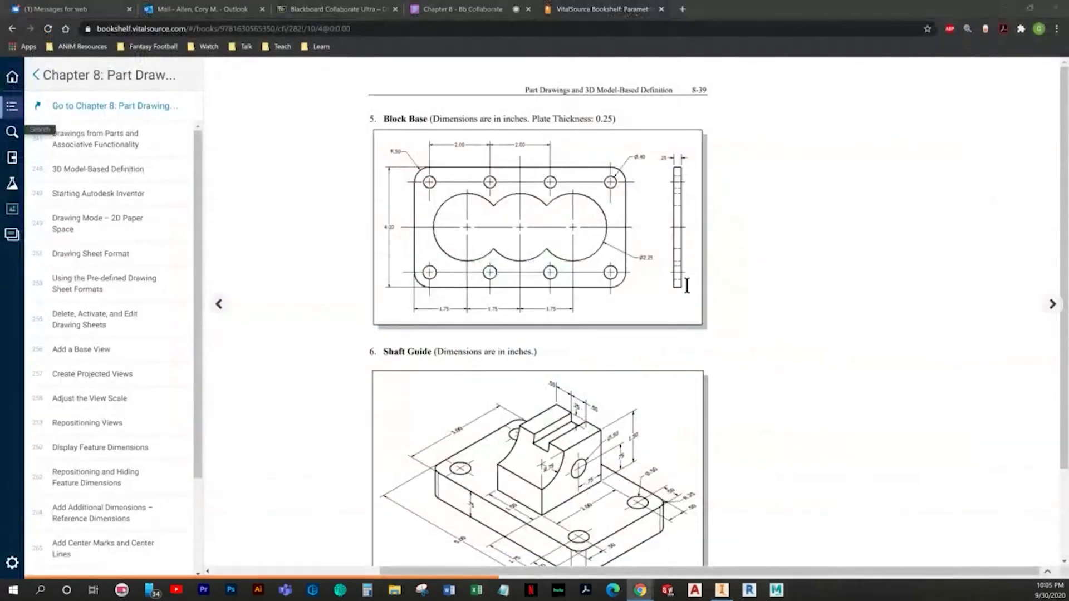
pyautogui.hotkey('alt', 'Tab')
pyautogui.hotkey('alt', 'Tab')
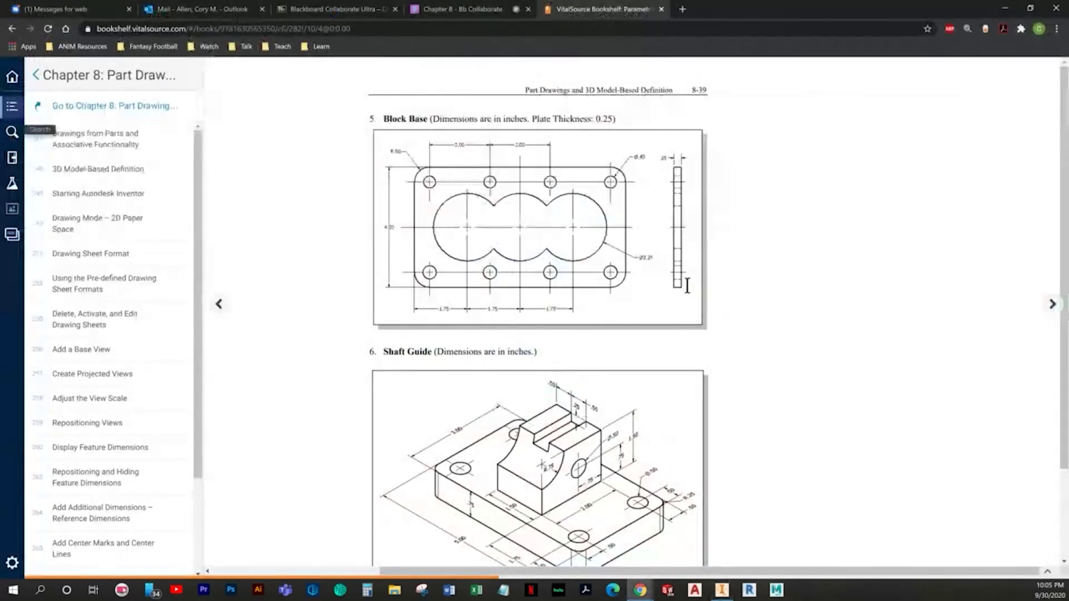
pyautogui.hotkey('alt', 'Tab')
pyautogui.hotkey('alt', 'Tab')
pyautogui.hotkey('alt', 'Tab')
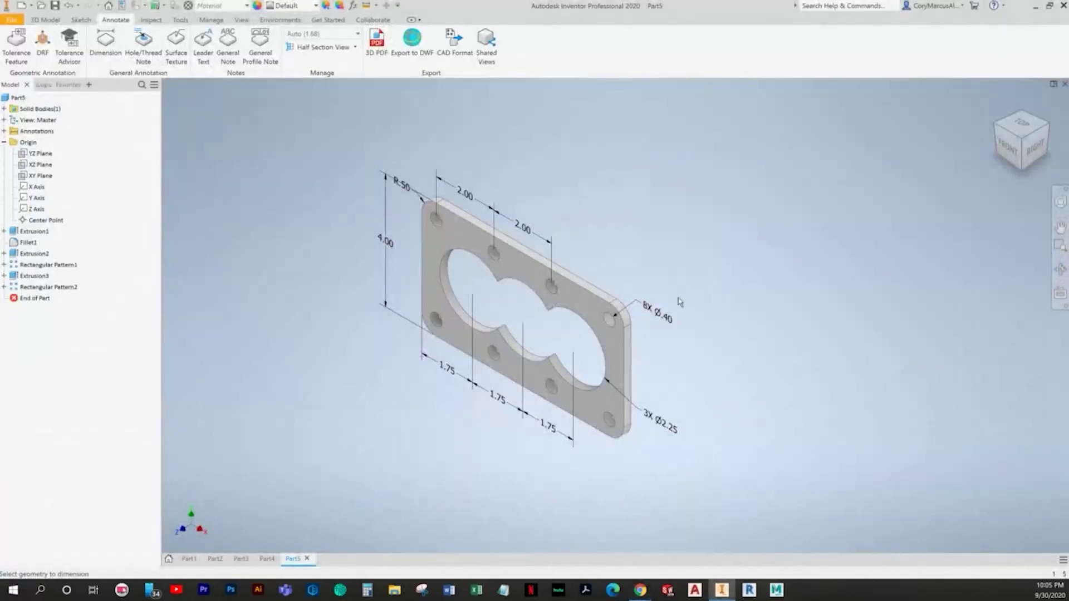
pyautogui.scroll(4, 662, 338)
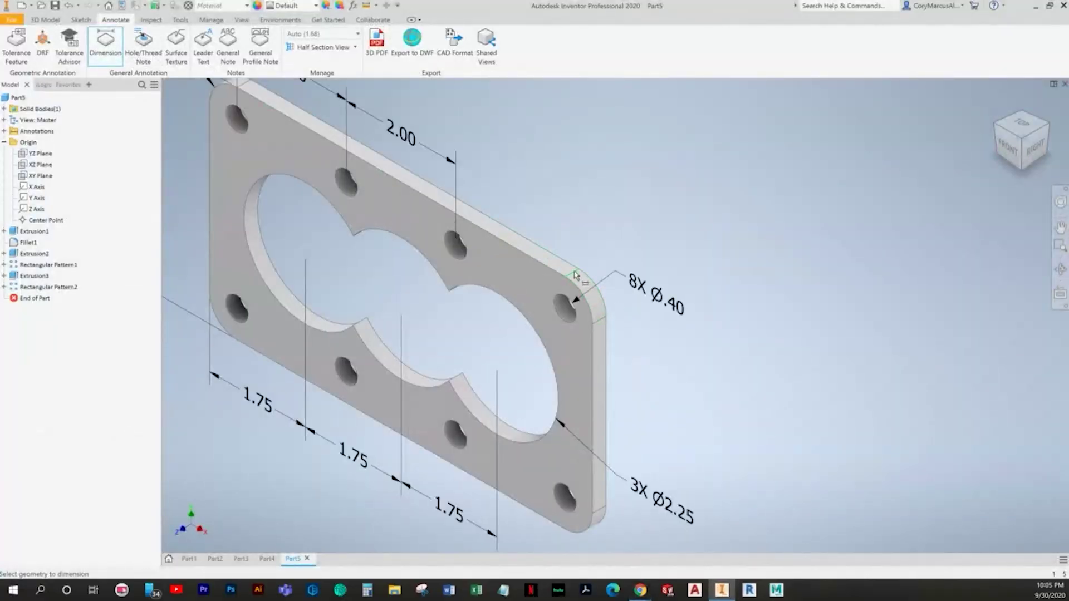
pyautogui.click(575, 274)
pyautogui.click(574, 239)
pyautogui.press('Escape')
pyautogui.scroll(-4, 626, 314)
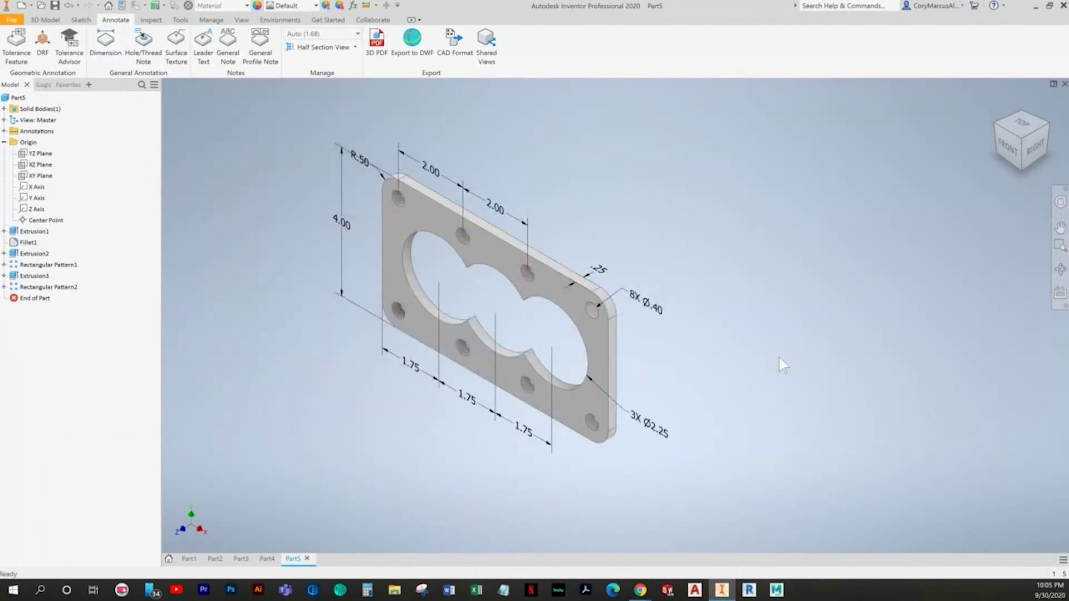
# Step: View the Shaft Guide exercise in the textbook and create a new part file for it
pyautogui.hotkey('alt', 'Tab')
pyautogui.scroll(-3, 780, 370)
pyautogui.hotkey('alt', 'Tab')
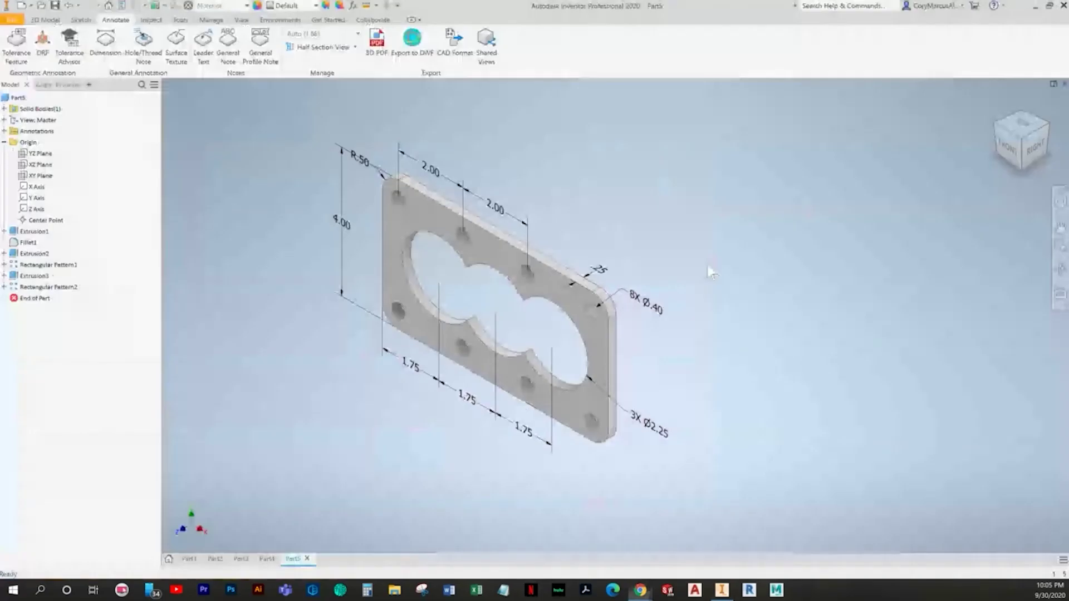
pyautogui.click(22, 5)
pyautogui.doubleClick(370, 152)
# Step: Check the Shaft Guide drawing and start a 2D sketch on the horizontal XZ plane of the new part
pyautogui.hotkey('alt', 'Tab')
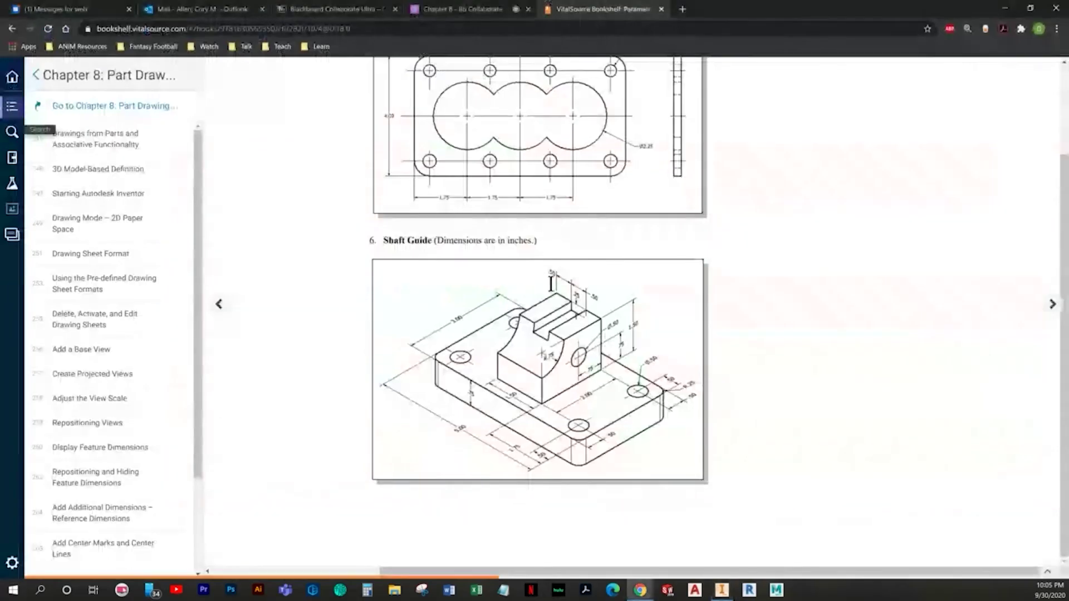
pyautogui.hotkey('alt', 'Tab')
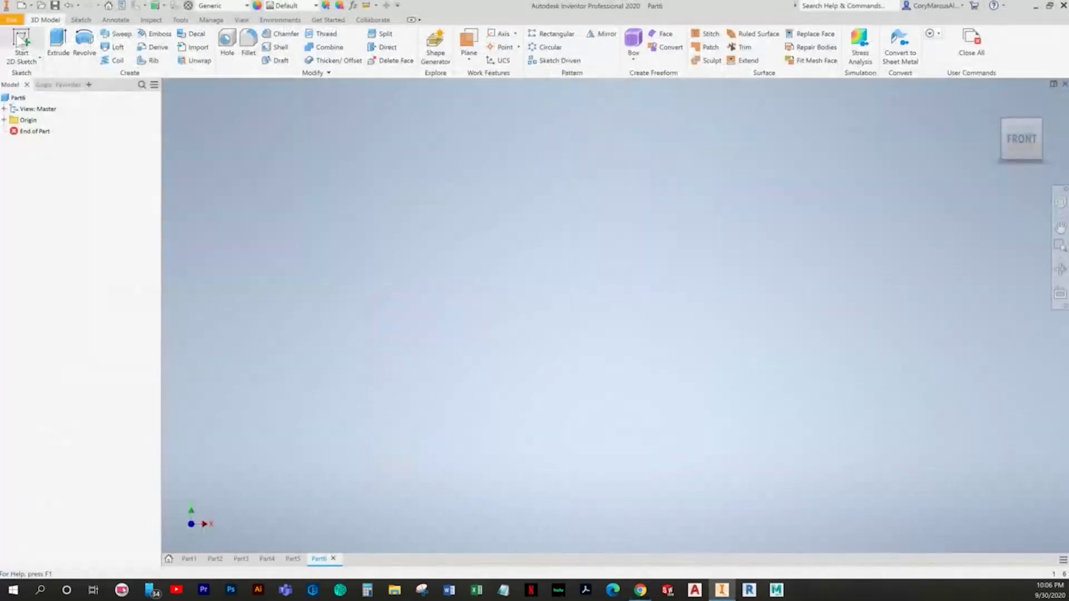
pyautogui.press('s')
pyautogui.click(478, 332)
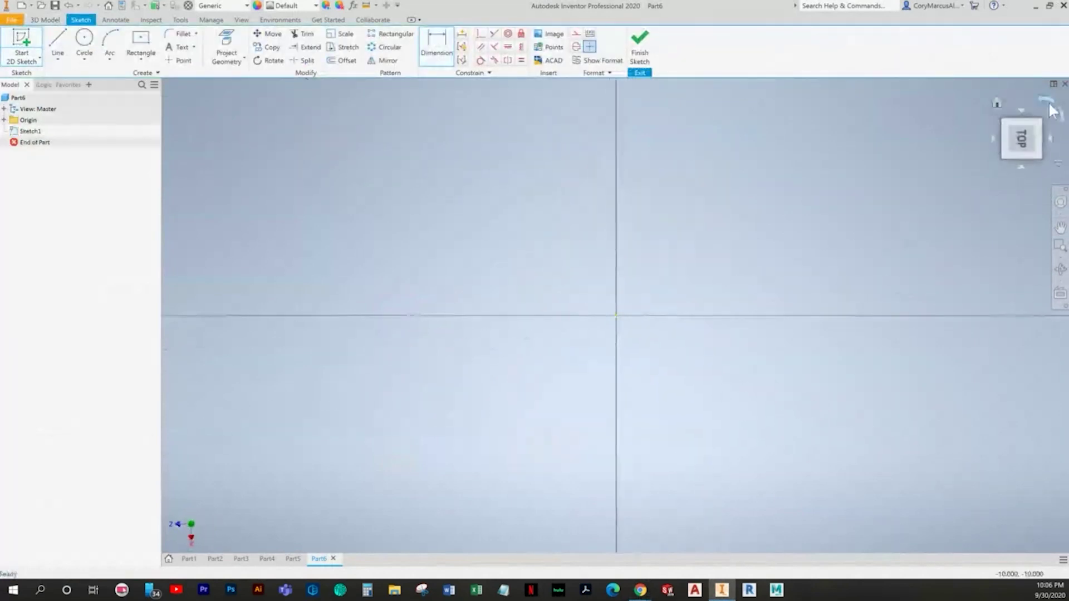
# Step: Draw a center-point rectangle centered on the sketch origin and adjust it by one corner
pyautogui.click(141, 41)
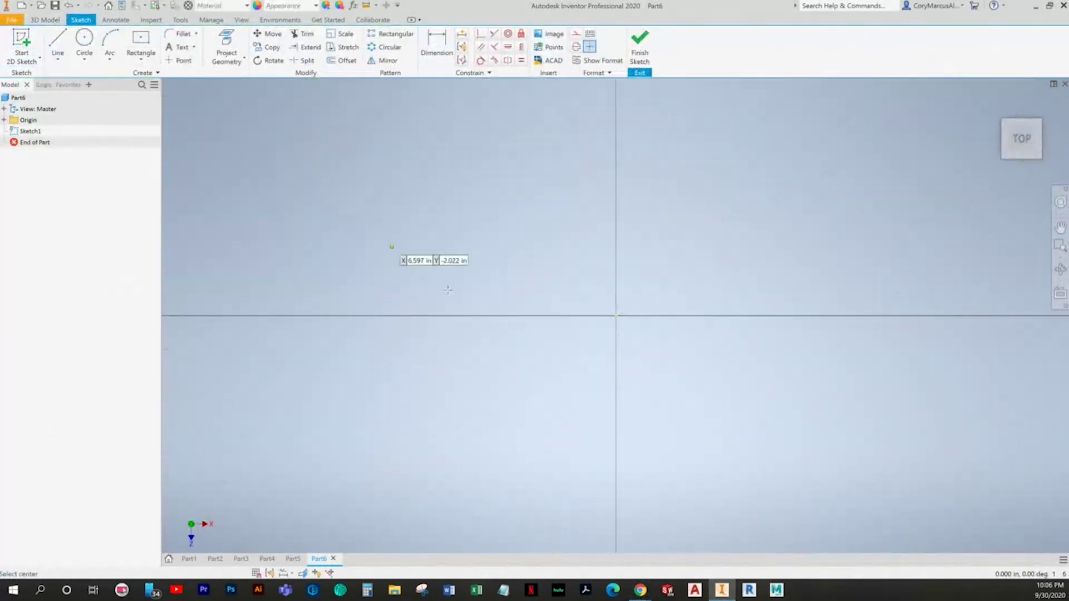
pyautogui.click(616, 316)
pyautogui.click(341, 174)
pyautogui.scroll(-2, 383, 200)
pyautogui.moveTo(383, 203); pyautogui.dragTo(329, 341, button='middle')
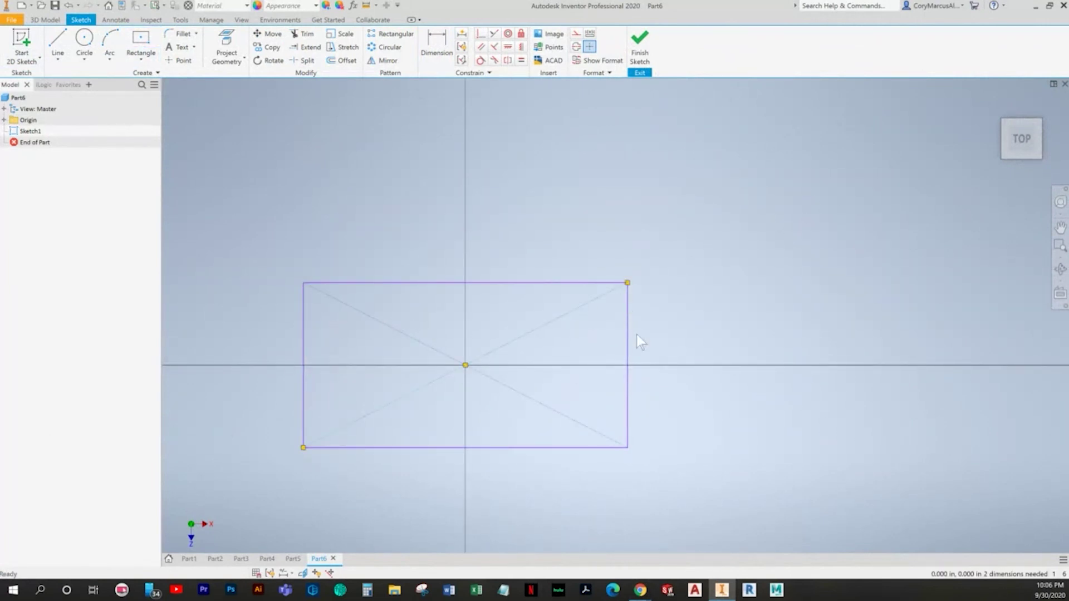
pyautogui.moveTo(628, 284)
pyautogui.mouseDown()
pyautogui.moveTo(523, 312)
pyautogui.moveTo(495, 236)
pyautogui.moveTo(505, 396)
pyautogui.moveTo(616, 297)
pyautogui.mouseUp()
# Step: Check the Shaft Guide drawing and dimension the rectangle 5 in wide and 3 in high
pyautogui.hotkey('alt', 'Tab')
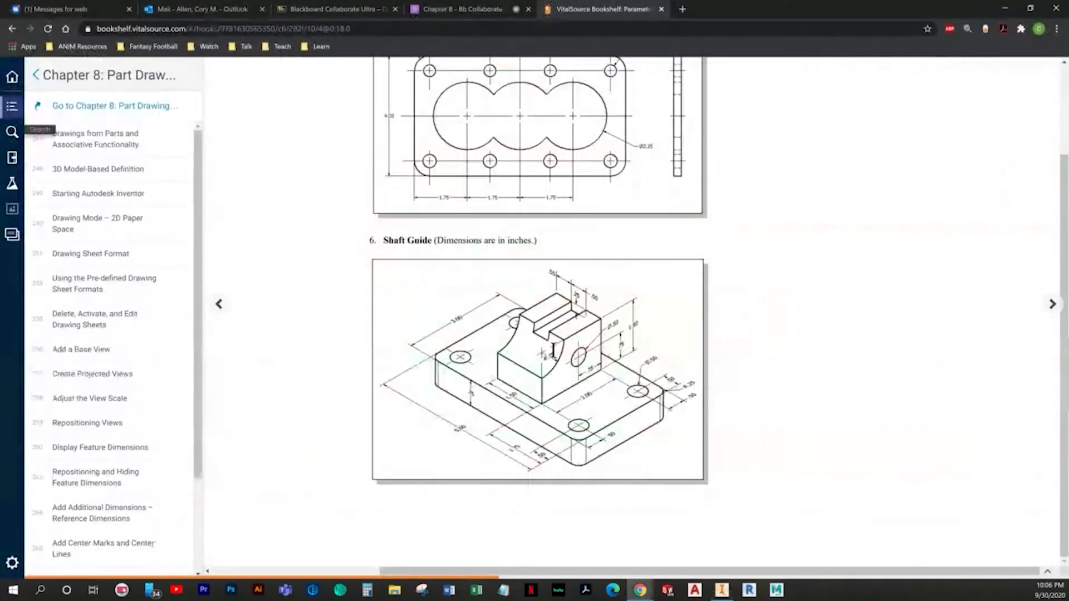
pyautogui.hotkey('alt', 'Tab')
pyautogui.click(461, 300)
pyautogui.click(462, 269)
pyautogui.write('5')
pyautogui.press('Return')
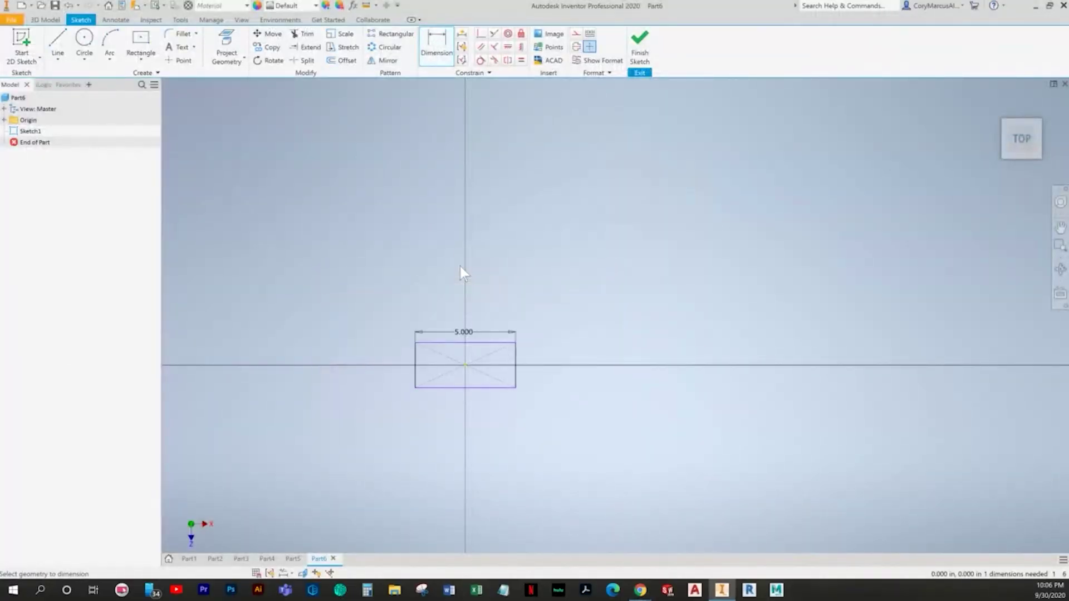
pyautogui.click(415, 365)
pyautogui.click(394, 366)
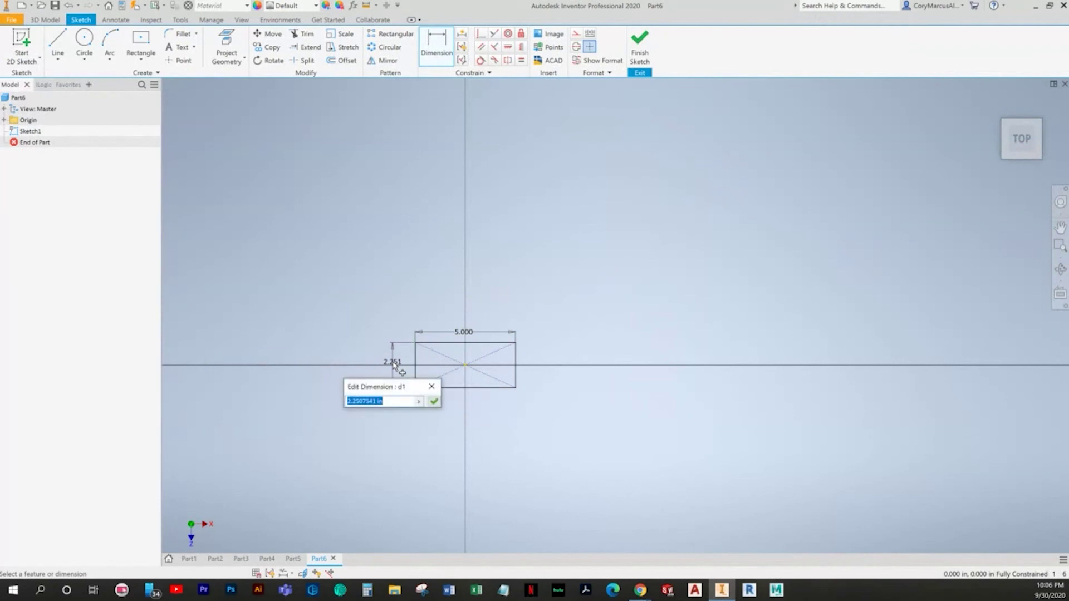
pyautogui.write('3')
pyautogui.press('Return')
# Step: Check the drawing's hole layout and sketch four circles inside the rectangle, one near each corner
pyautogui.hotkey('alt', 'Tab')
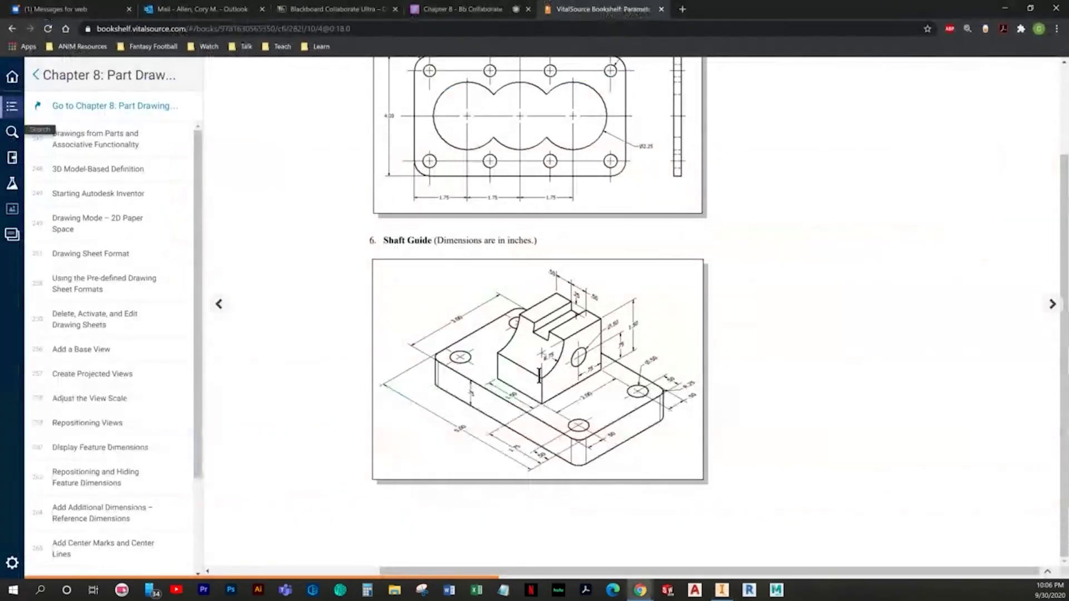
pyautogui.hotkey('alt', 'Tab')
pyautogui.scroll(-4, 588, 298)
pyautogui.moveTo(592, 283); pyautogui.dragTo(744, 204, button='middle')
pyautogui.click(84, 45)
pyautogui.scroll(-3, 397, 259)
pyautogui.click(508, 318)
pyautogui.click(500, 316)
pyautogui.click(782, 331)
pyautogui.click(791, 341)
pyautogui.click(782, 458)
pyautogui.click(796, 459)
pyautogui.click(526, 476)
pyautogui.click(540, 464)
pyautogui.press('Escape')
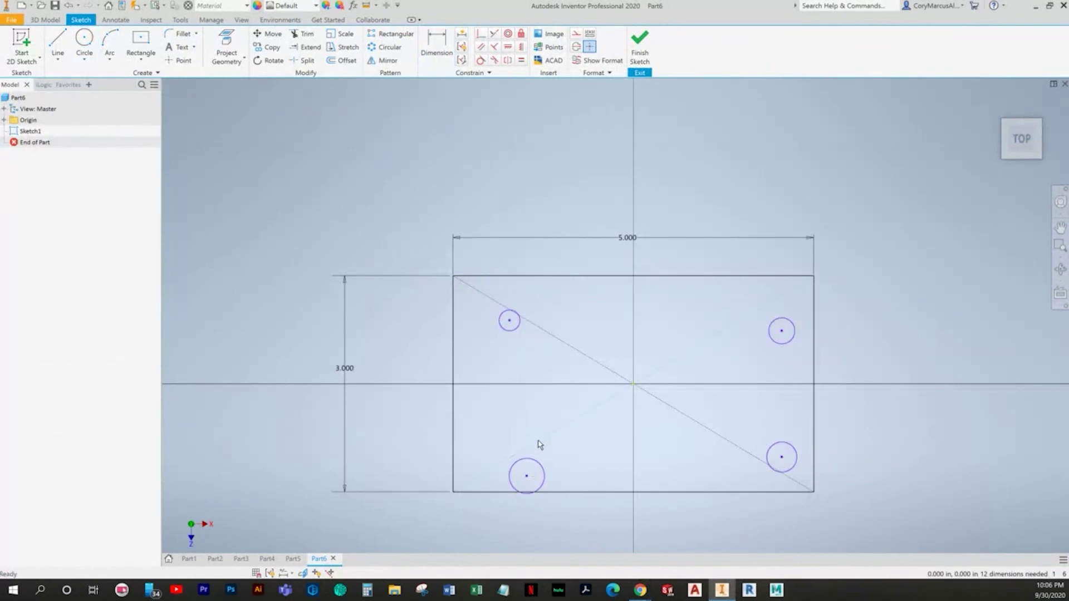
# Step: Look up the hole size in the textbook drawing and set the upper-left circle's diameter to 0.5 in
pyautogui.hotkey('alt', 'Tab')
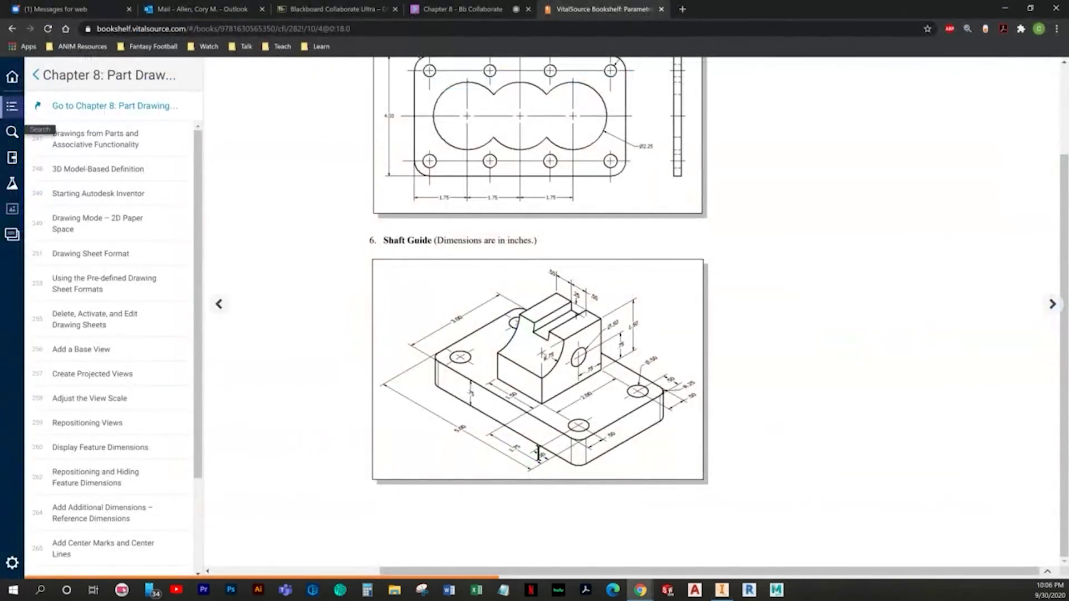
pyautogui.hotkey('alt', 'Tab')
pyautogui.hotkey('alt', 'Tab')
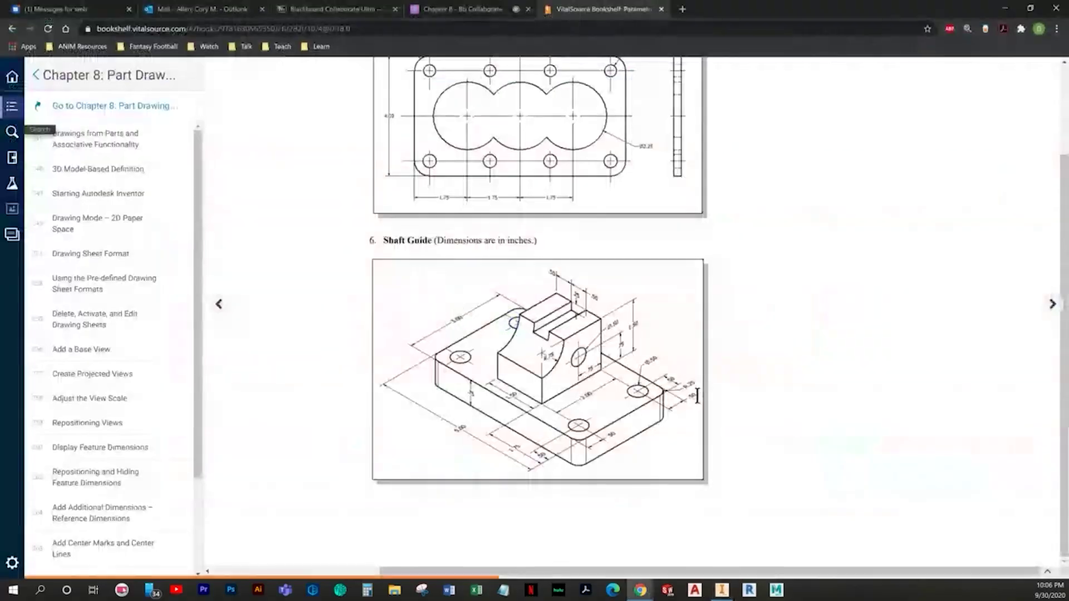
pyautogui.hotkey('alt', 'Tab')
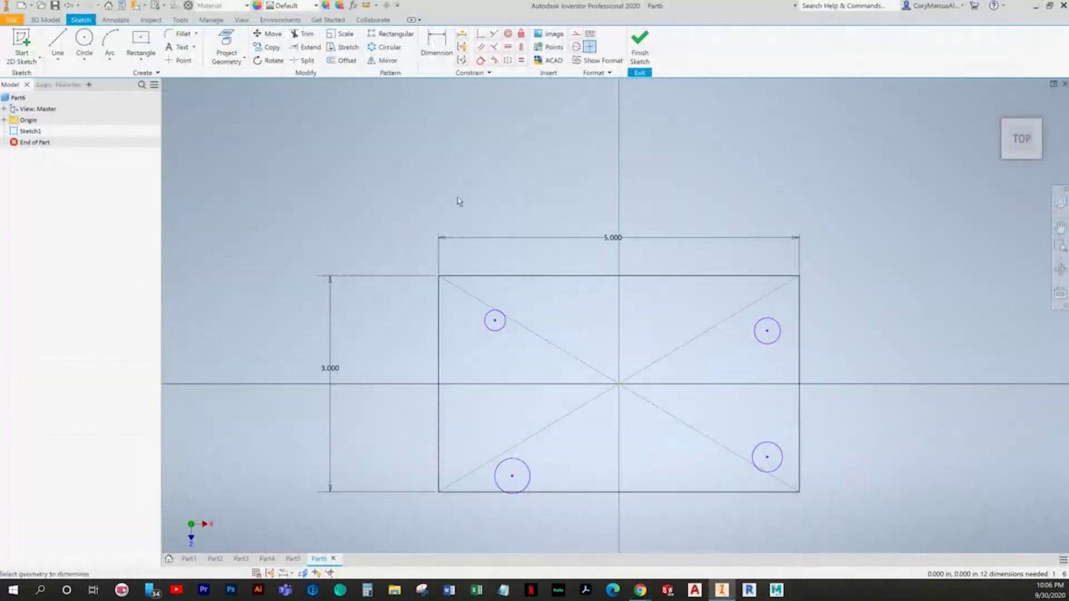
pyautogui.click(478, 365)
pyautogui.write('.5')
pyautogui.press('Return')
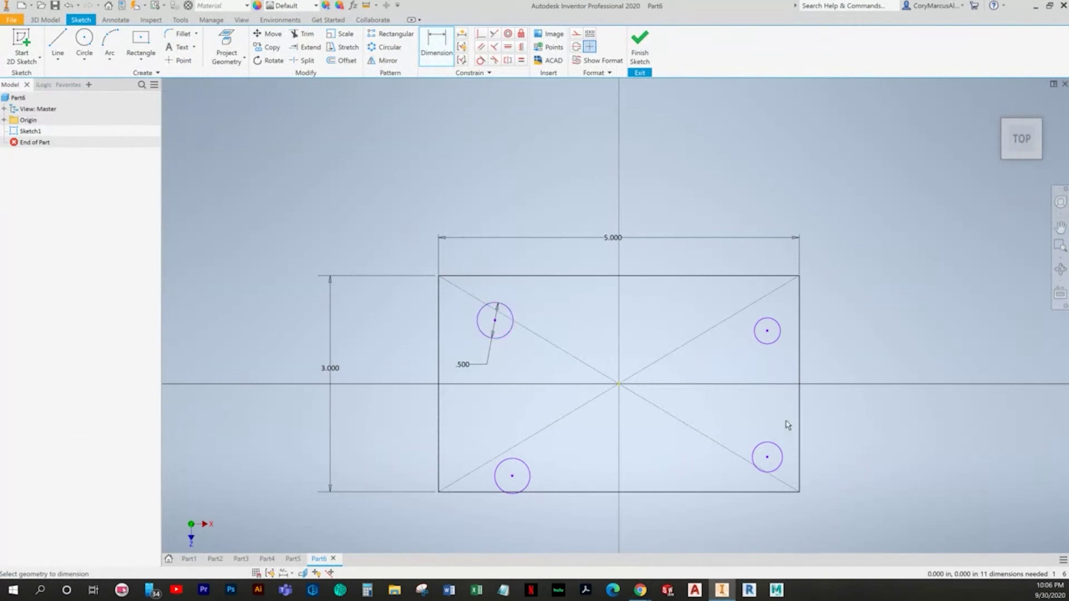
# Step: Locate the upper-left circle's center 0.5 in from the rectangle's top edge and 0.5 in from its left edge
pyautogui.click(513, 313)
pyautogui.click(513, 276)
pyautogui.click(523, 301)
pyautogui.write('.5')
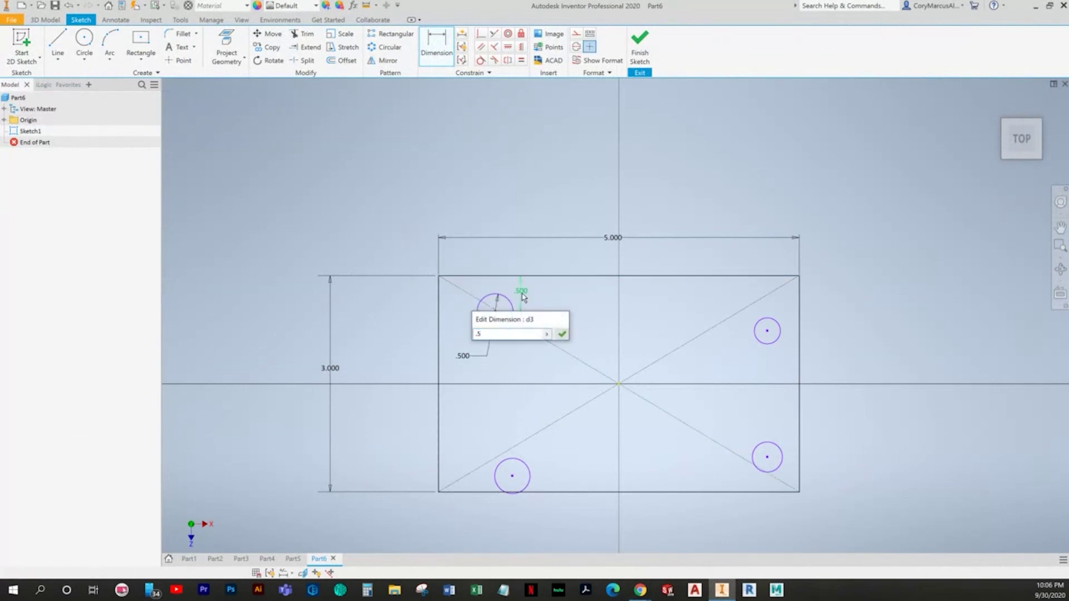
pyautogui.press('Return')
pyautogui.scroll(2, 479, 315)
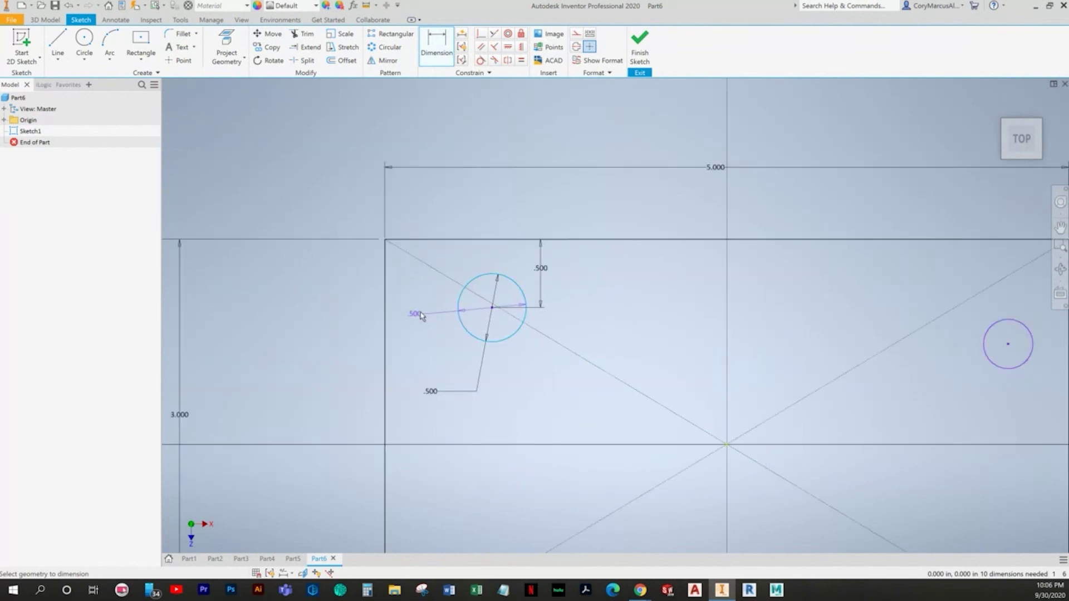
pyautogui.click(385, 326)
pyautogui.click(427, 359)
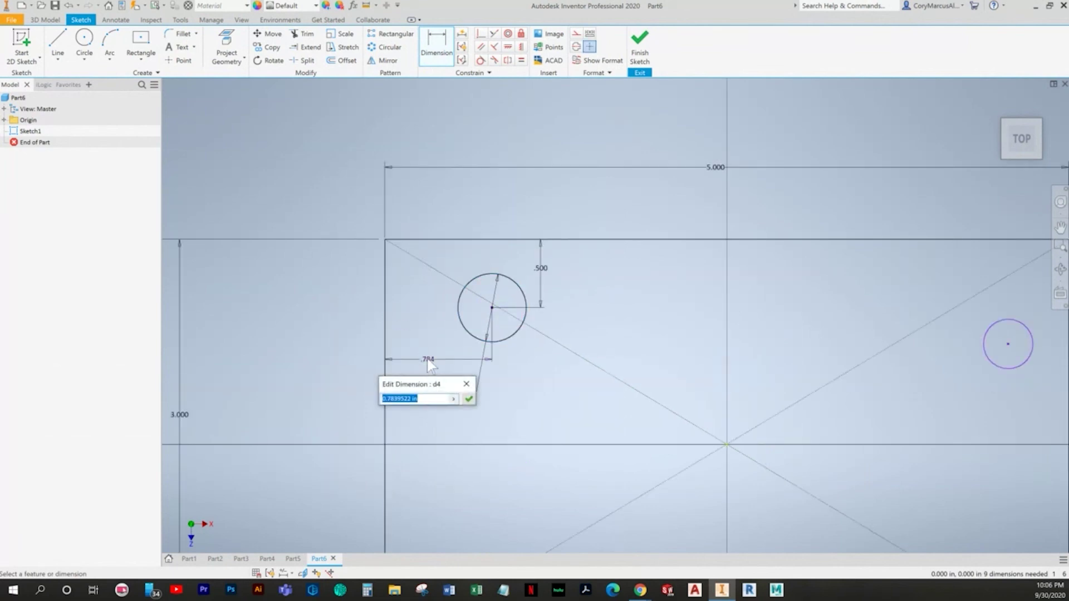
pyautogui.write('.5')
pyautogui.press('Return')
pyautogui.scroll(-3, 458, 382)
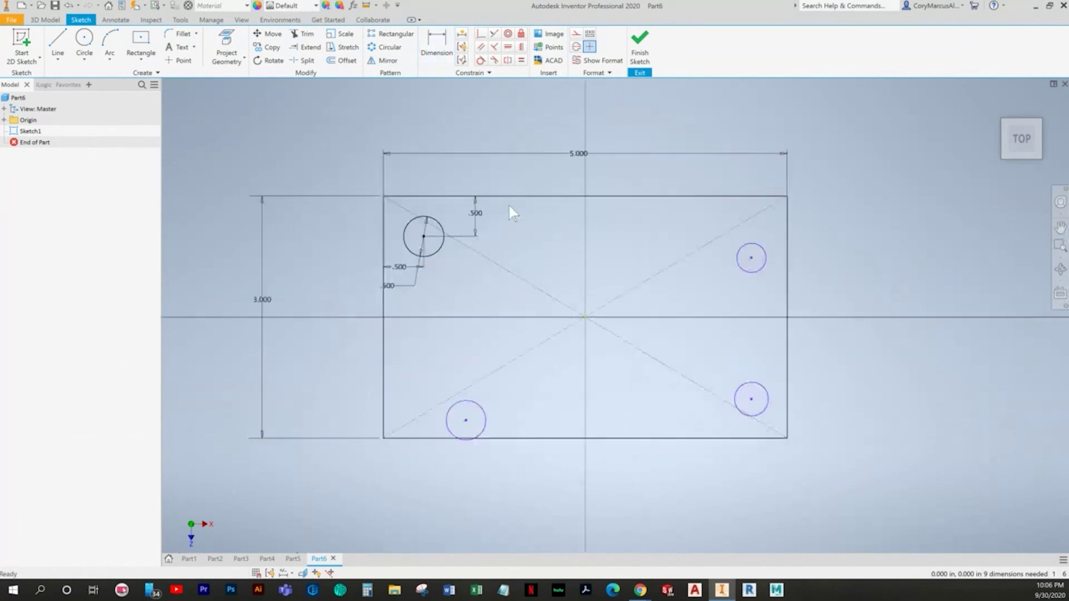
# Step: Apply equal constraints so that all four hole circles share the same diameter
pyautogui.click(522, 60)
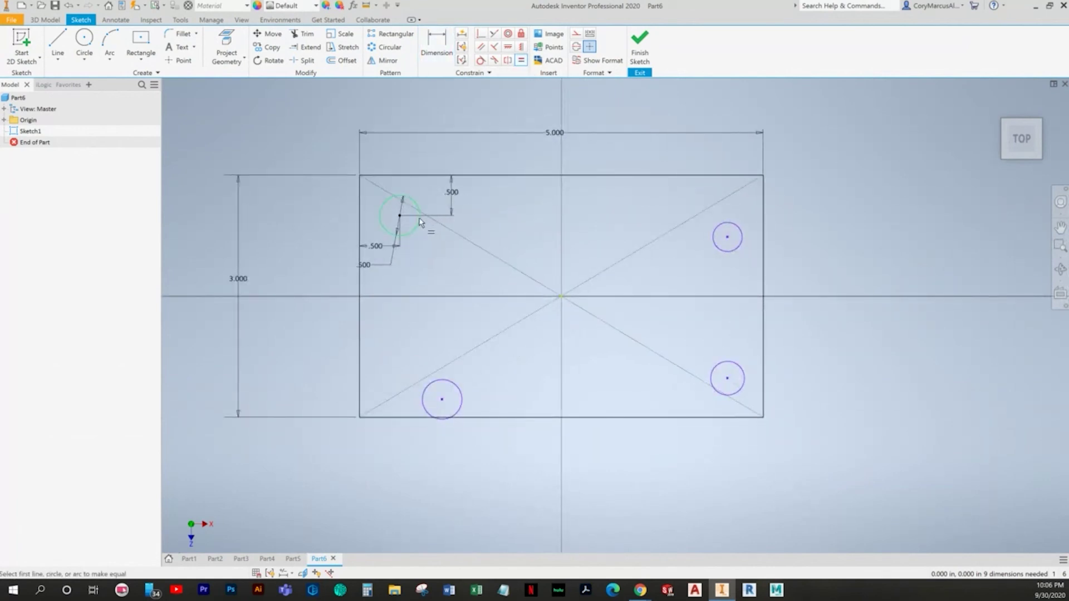
pyautogui.click(421, 227)
pyautogui.click(461, 392)
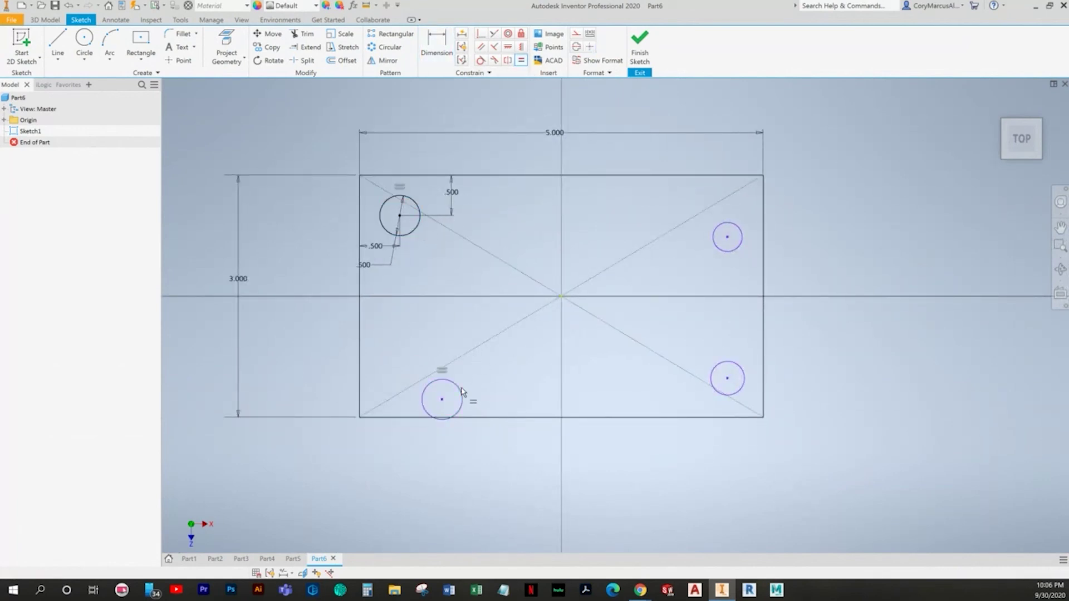
pyautogui.click(728, 252)
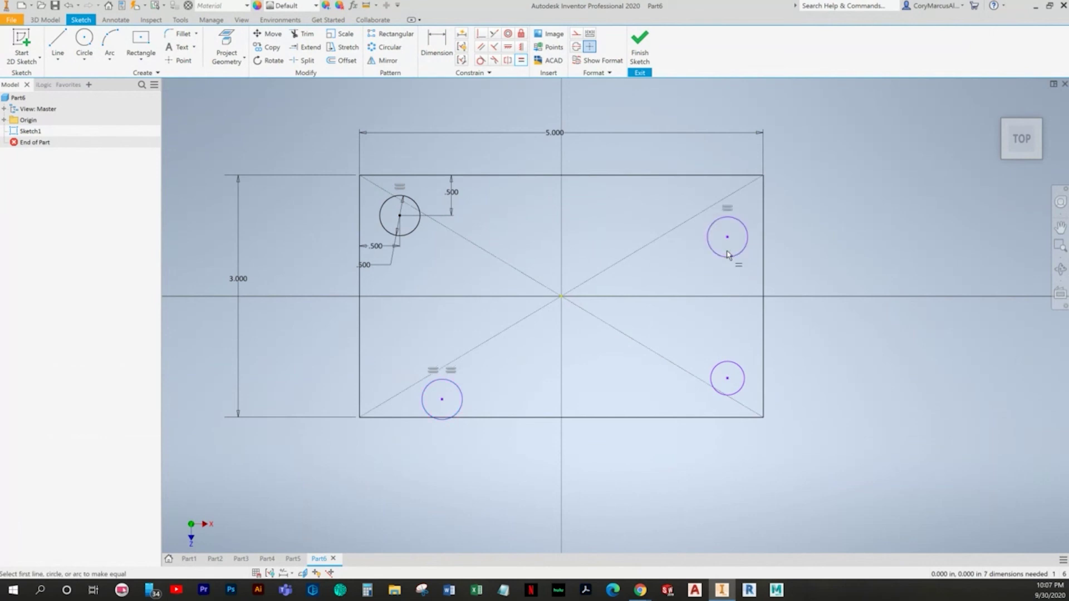
pyautogui.click(741, 251)
pyautogui.click(734, 362)
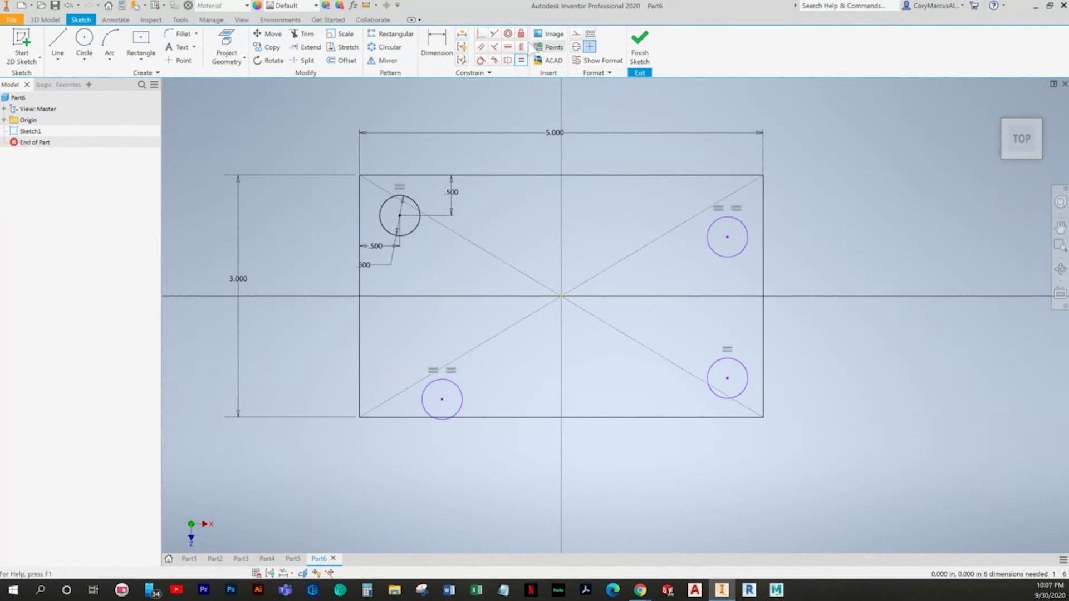
# Step: Align the four circle centers into a rectangular layout with vertical and horizontal constraints
pyautogui.click(521, 47)
pyautogui.click(400, 217)
pyautogui.click(443, 400)
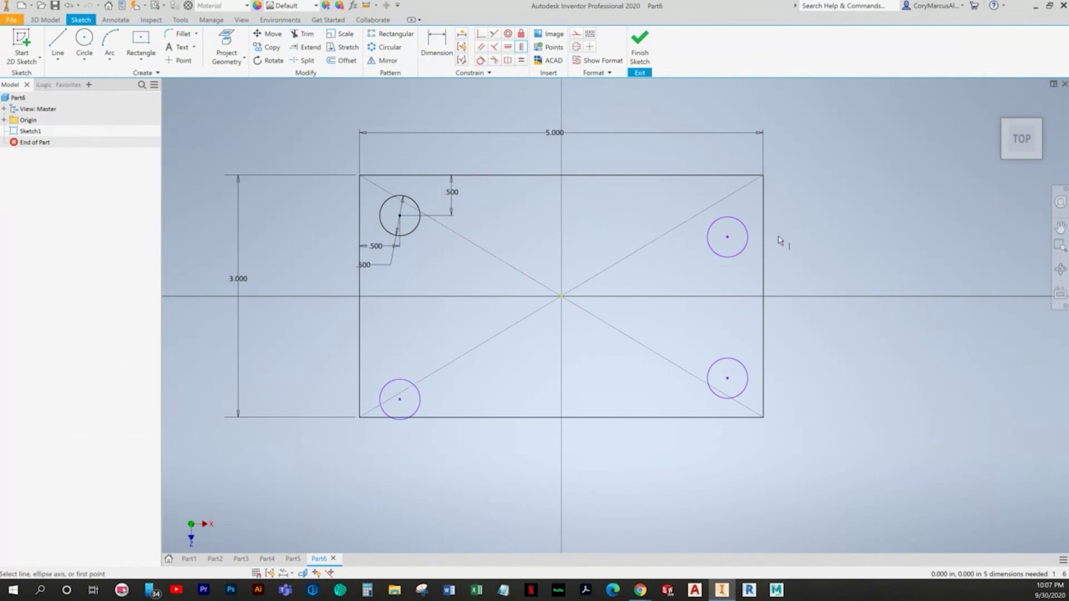
pyautogui.click(727, 238)
pyautogui.click(401, 217)
pyautogui.click(727, 238)
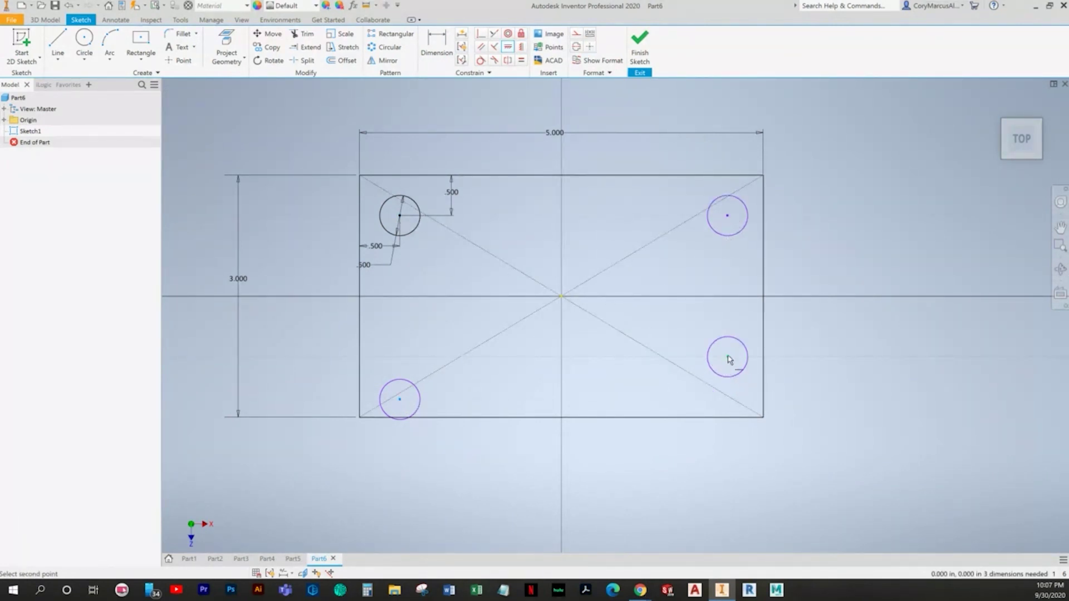
pyautogui.click(728, 359)
pyautogui.rightClick(861, 288)
pyautogui.click(826, 288)
# Step: Dimension the lower-right circle from the rectangle's bottom edge, linking the value to the upper-left circle's 0.5 in vertical offset
pyautogui.moveTo(727, 359); pyautogui.dragTo(682, 395)
pyautogui.press('d')
pyautogui.click(694, 409)
pyautogui.click(718, 417)
pyautogui.click(810, 414)
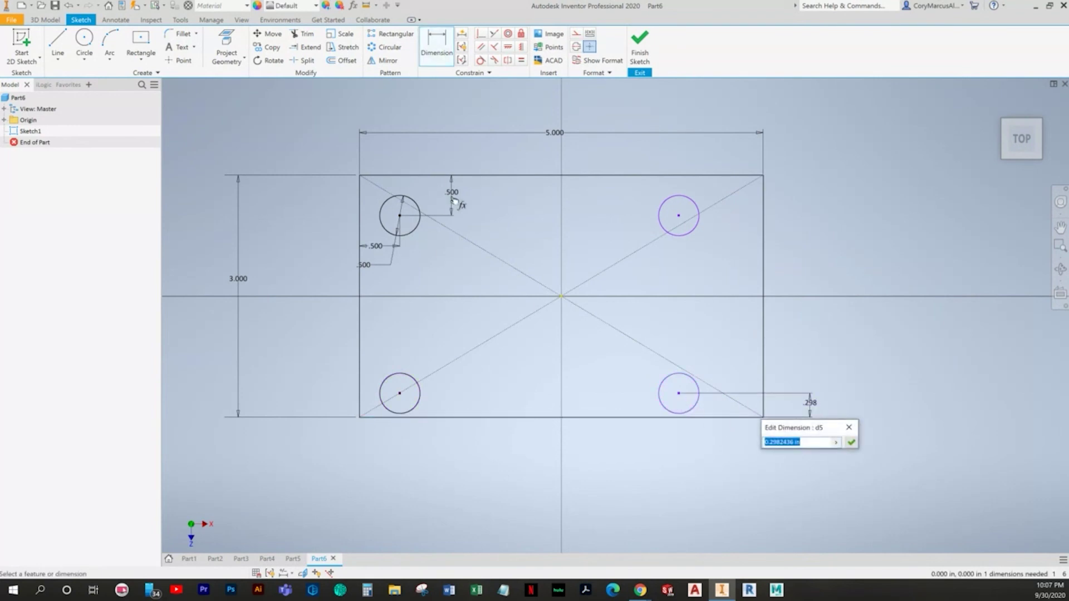
pyautogui.click(452, 195)
pyautogui.press('Return')
# Step: Dimension the lower-right circle from the rectangle's right edge, linking the value to the upper-left circle's 0.5 in horizontal offset
pyautogui.click(700, 399)
pyautogui.click(763, 390)
pyautogui.click(724, 440)
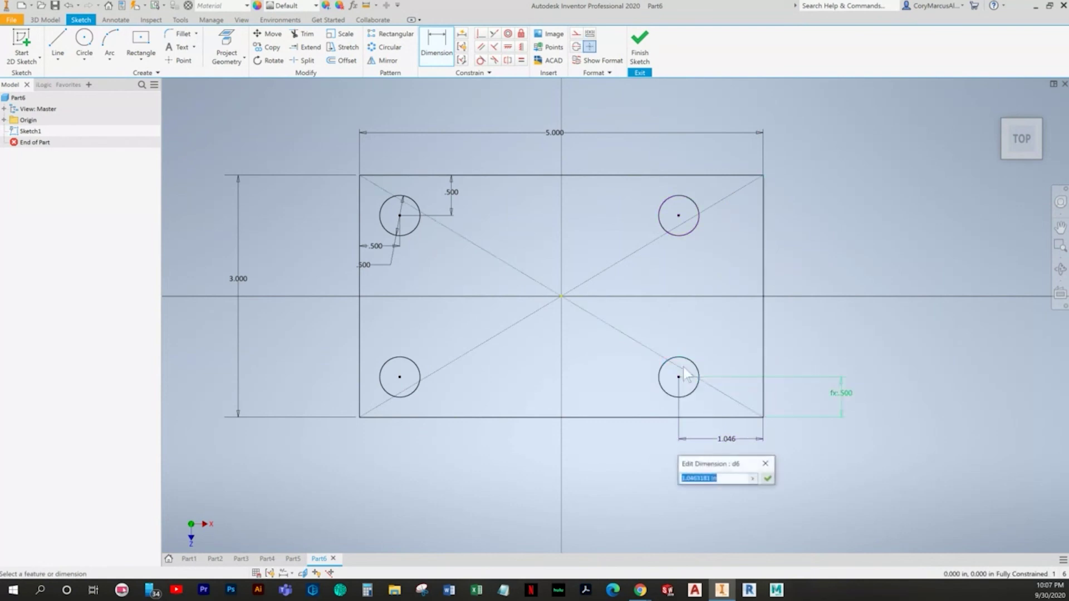
pyautogui.click(378, 252)
pyautogui.click(769, 479)
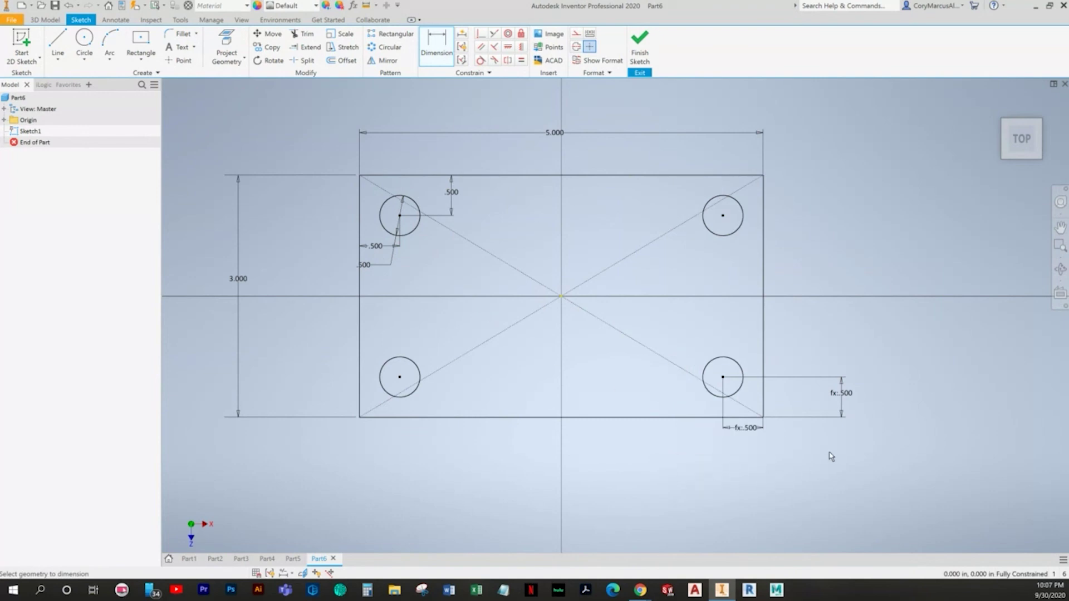
pyautogui.moveTo(832, 457); pyautogui.dragTo(805, 460, button='middle')
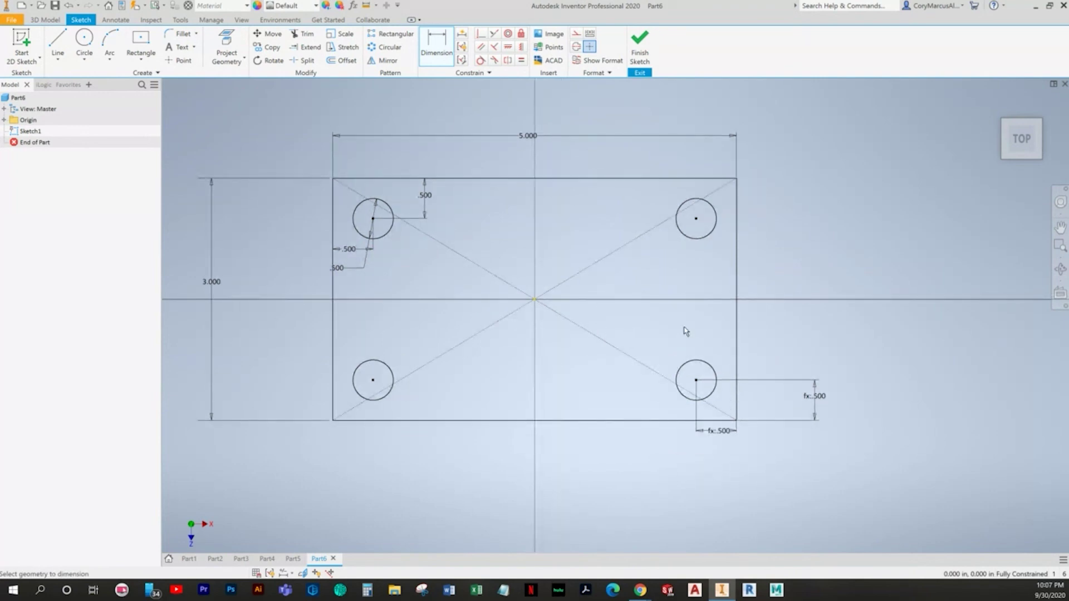
# Step: Finish the sketch and extrude the plate profile 0.75 in downward from the sketch plane, keeping the four circles as holes
pyautogui.hotkey('alt', 'Tab')
pyautogui.hotkey('alt', 'Tab')
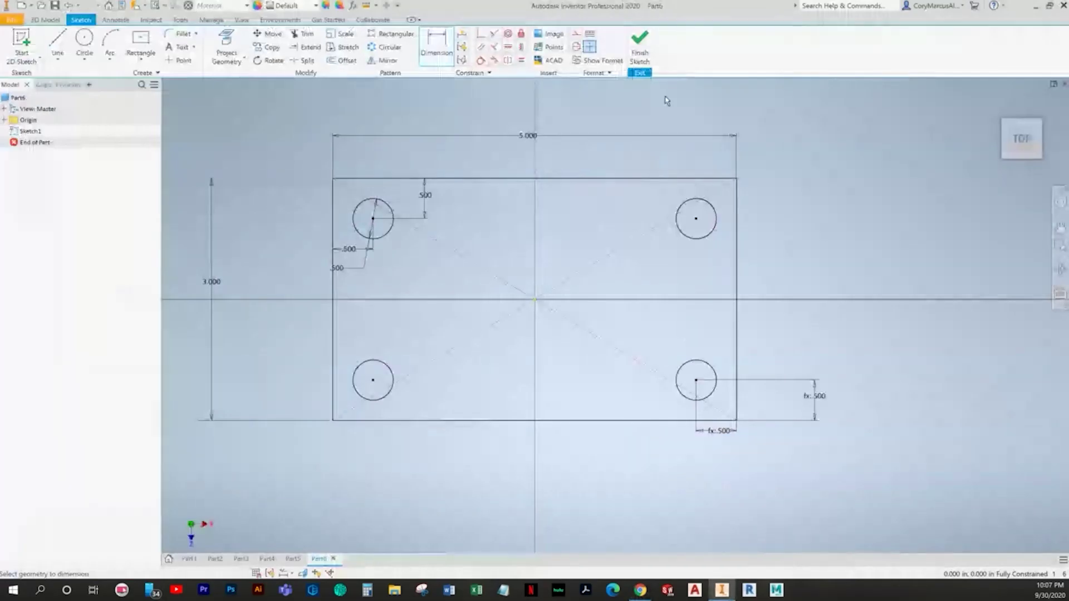
pyautogui.click(640, 48)
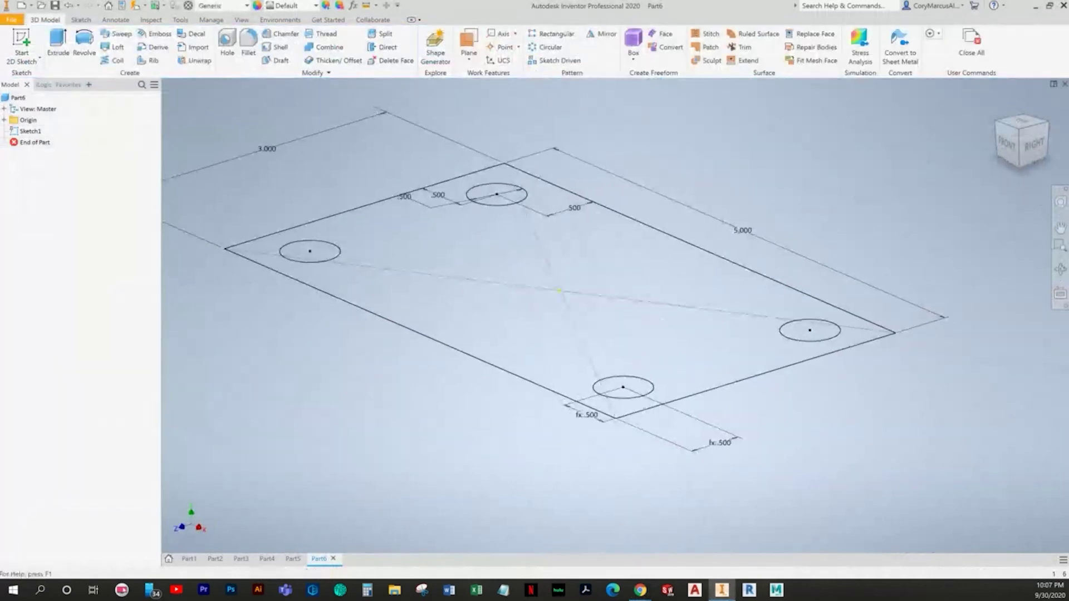
pyautogui.click(58, 42)
pyautogui.hotkey('alt', 'Tab')
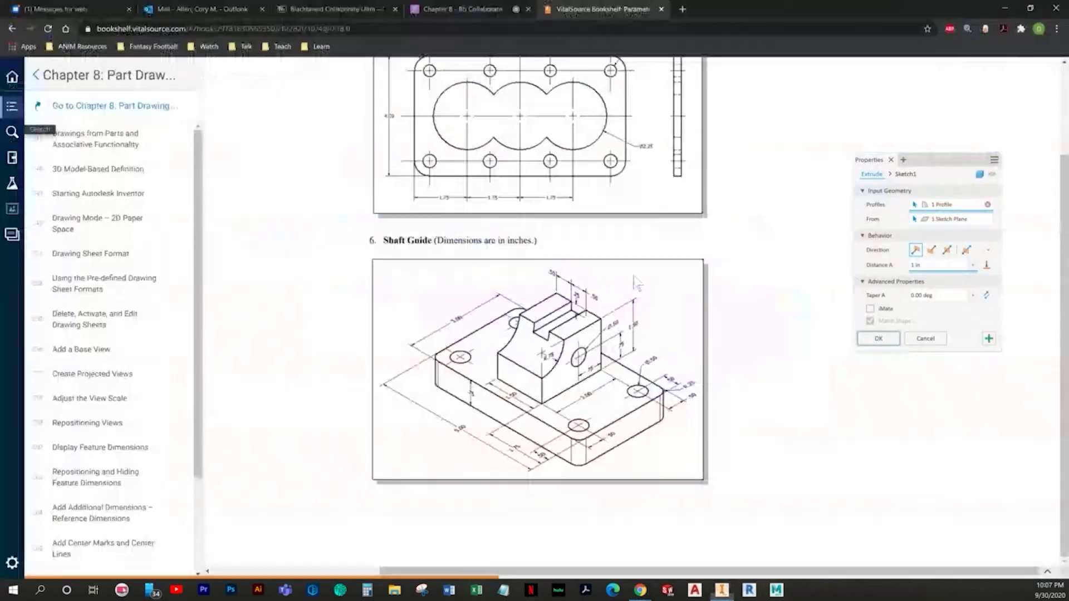
pyautogui.hotkey('alt', 'Tab')
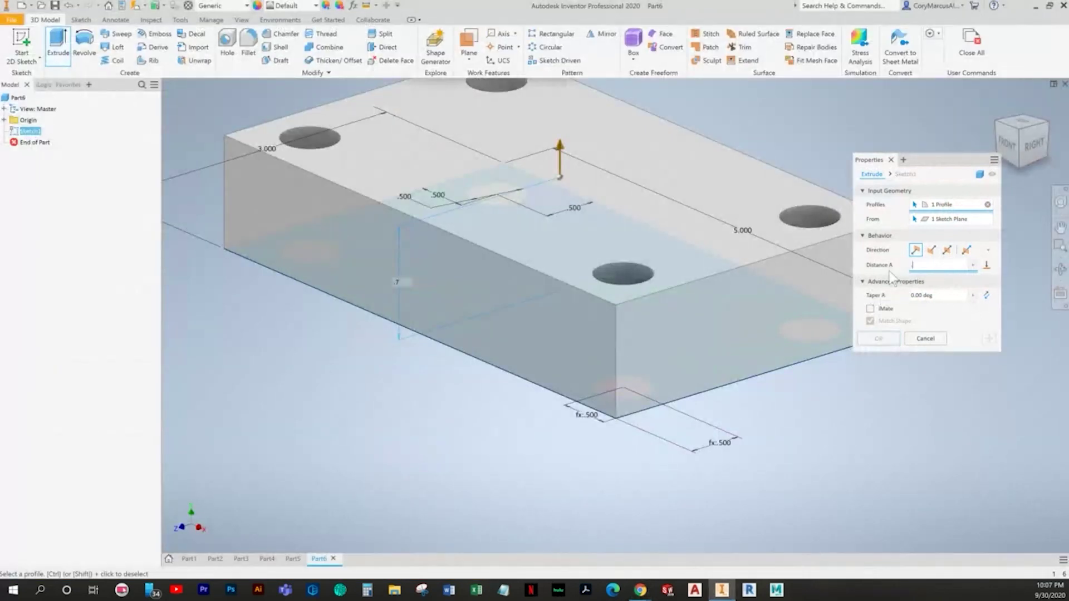
pyautogui.write('.75')
pyautogui.click(947, 250)
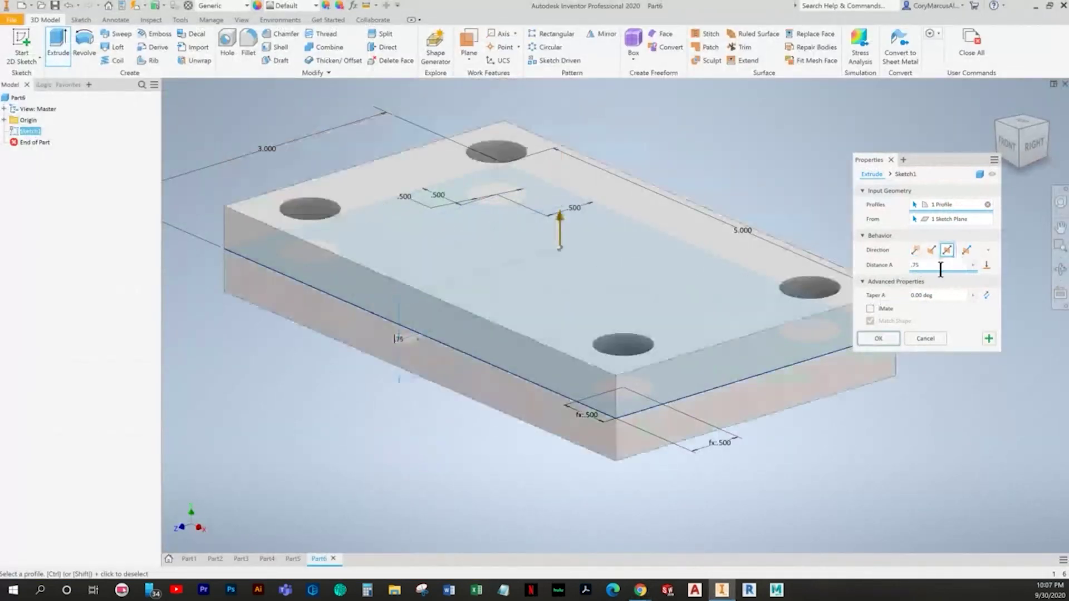
pyautogui.click(931, 250)
pyautogui.click(885, 338)
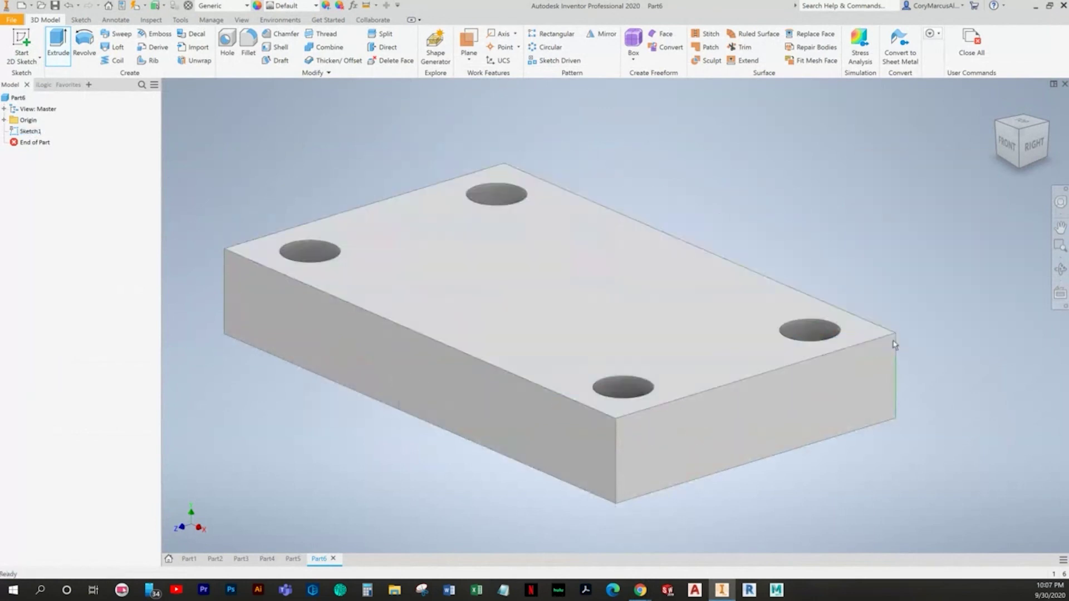
# Step: Fillet the four vertical corner edges of the base plate with a 0.25 in radius
pyautogui.scroll(-3, 590, 340)
pyautogui.hotkey('alt', 'Tab')
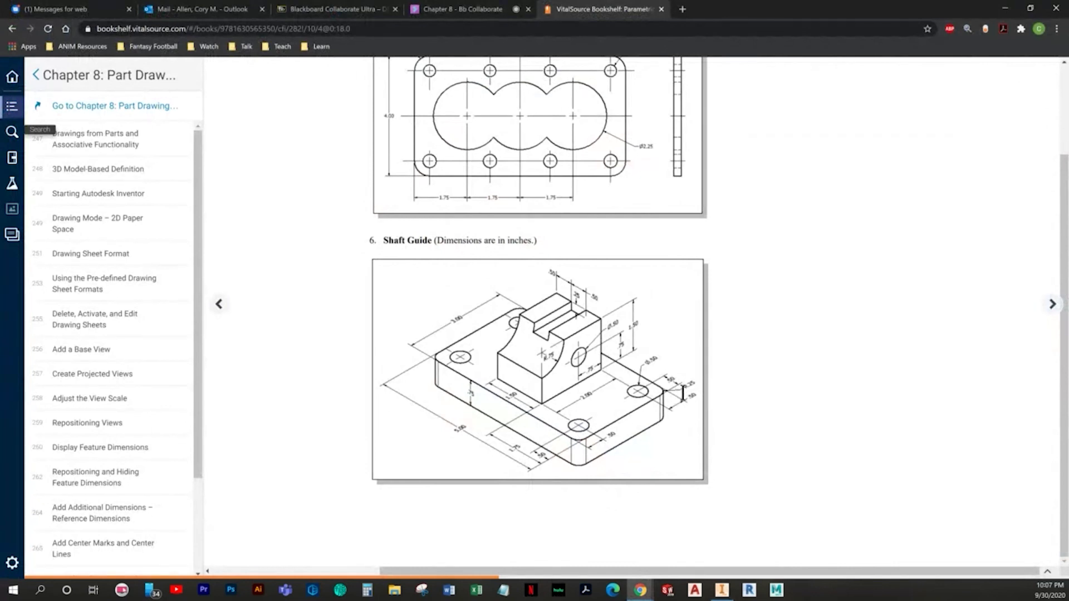
pyautogui.hotkey('alt', 'Tab')
pyautogui.click(248, 47)
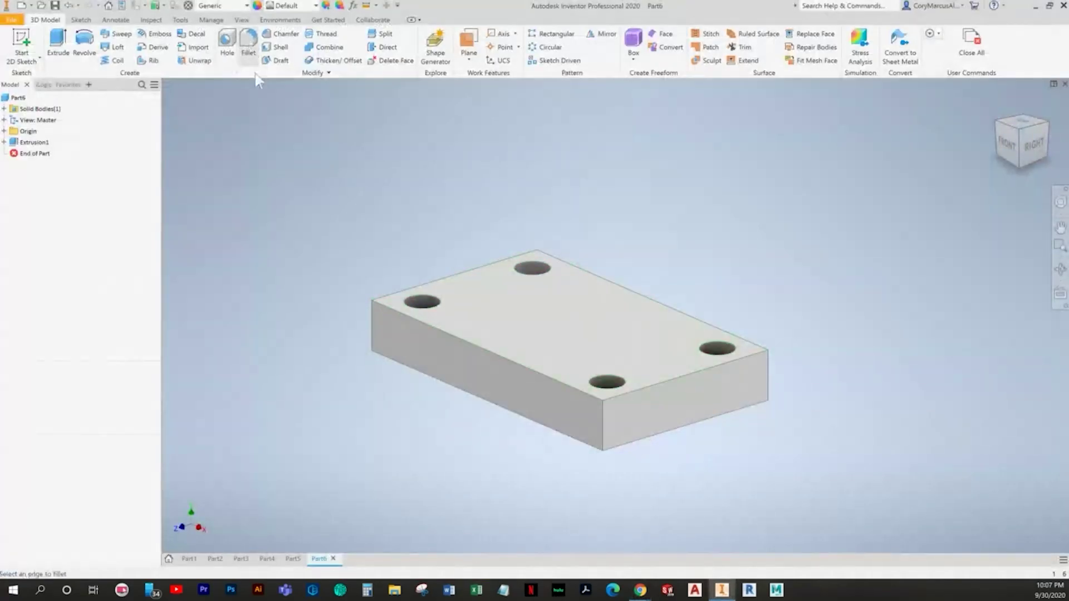
pyautogui.click(275, 130)
pyautogui.press('BackSpace')
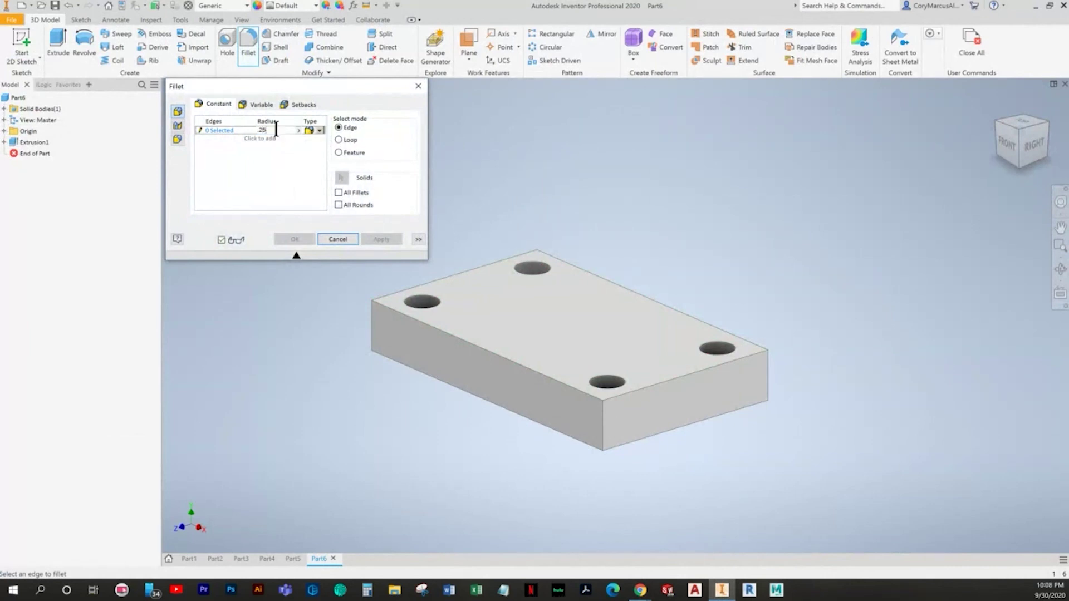
pyautogui.click(373, 317)
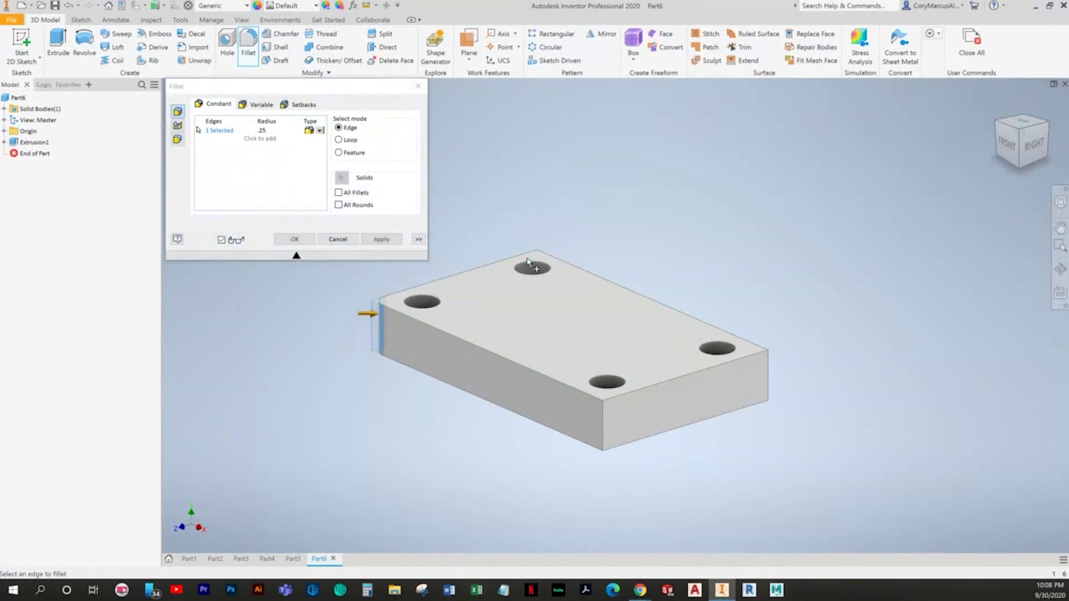
pyautogui.click(539, 260)
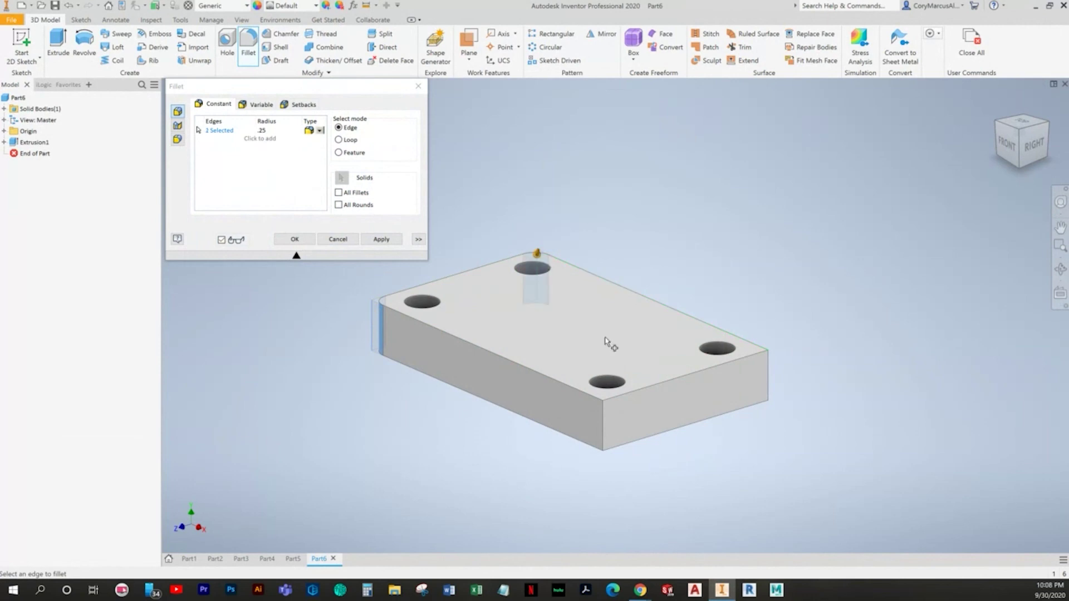
pyautogui.click(603, 419)
pyautogui.click(770, 368)
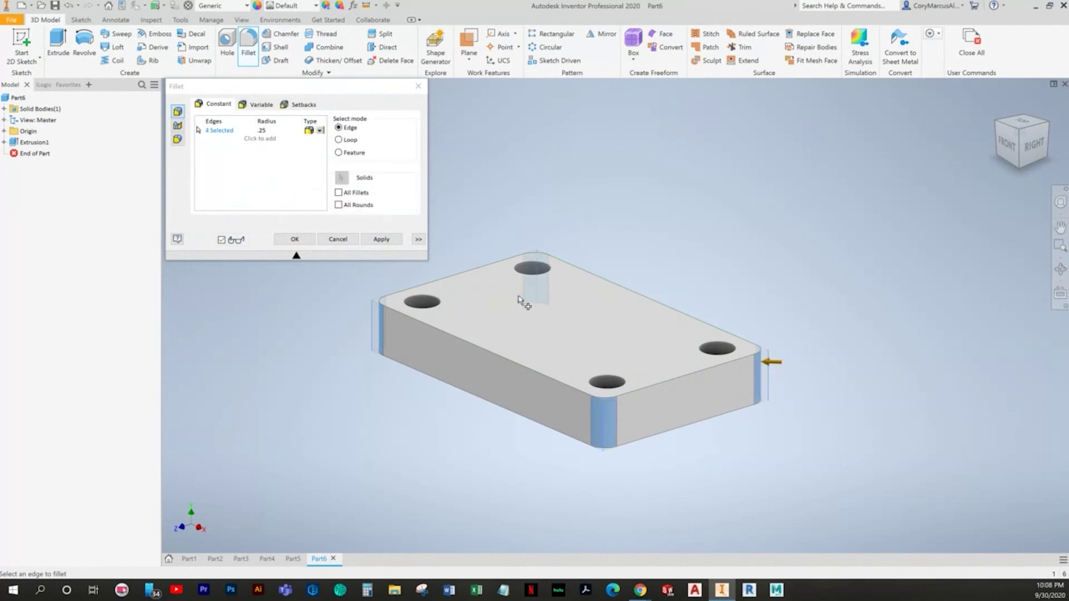
pyautogui.click(295, 240)
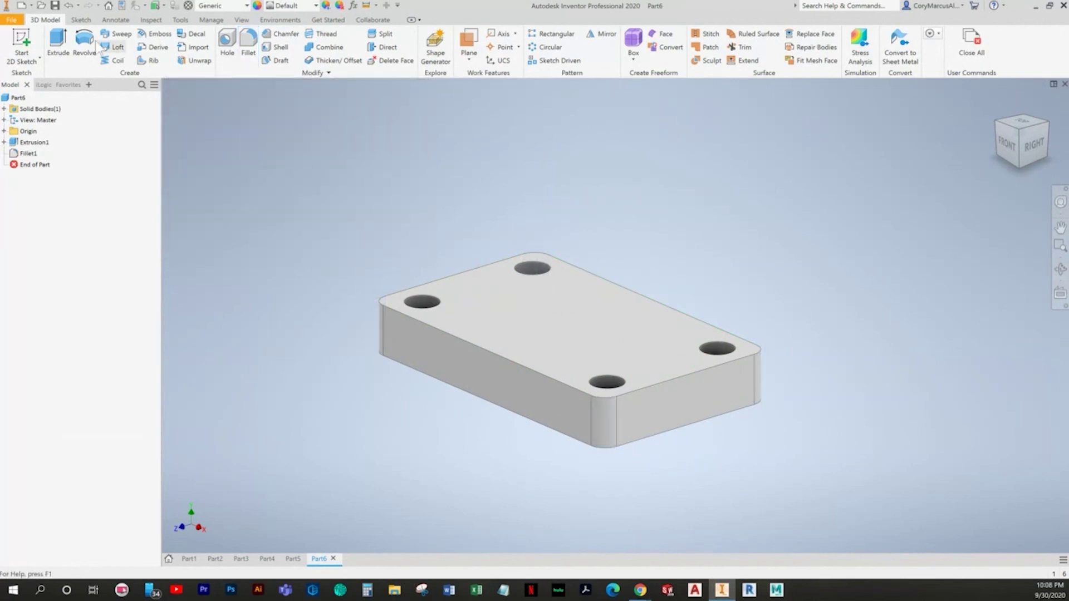
# Step: Start a new 2D sketch on the origin's YZ plane
pyautogui.hotkey('alt', 'Tab')
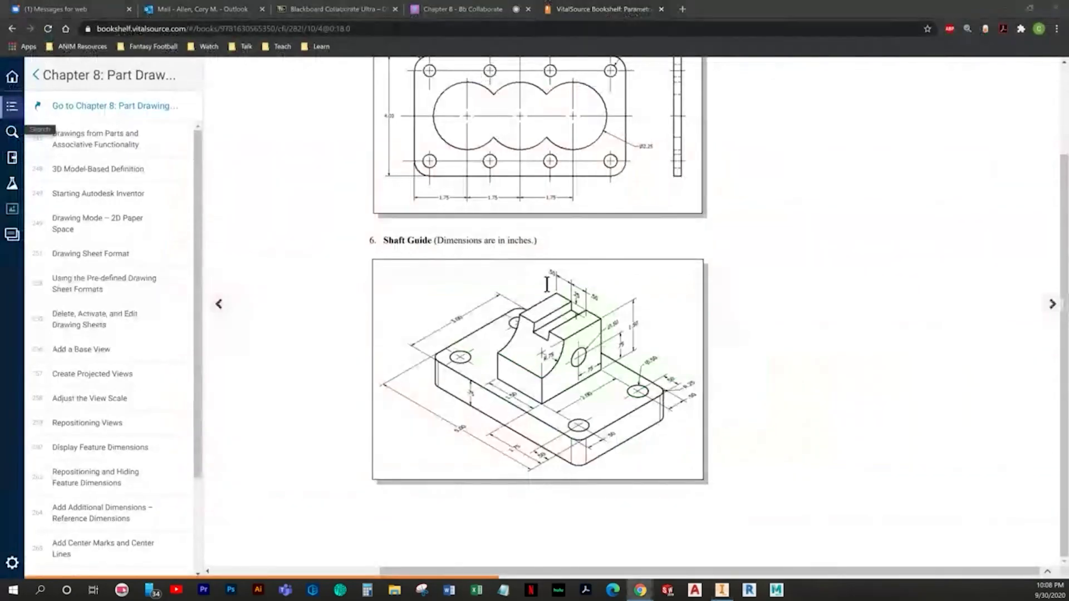
pyautogui.hotkey('alt', 'Tab')
pyautogui.click(5, 132)
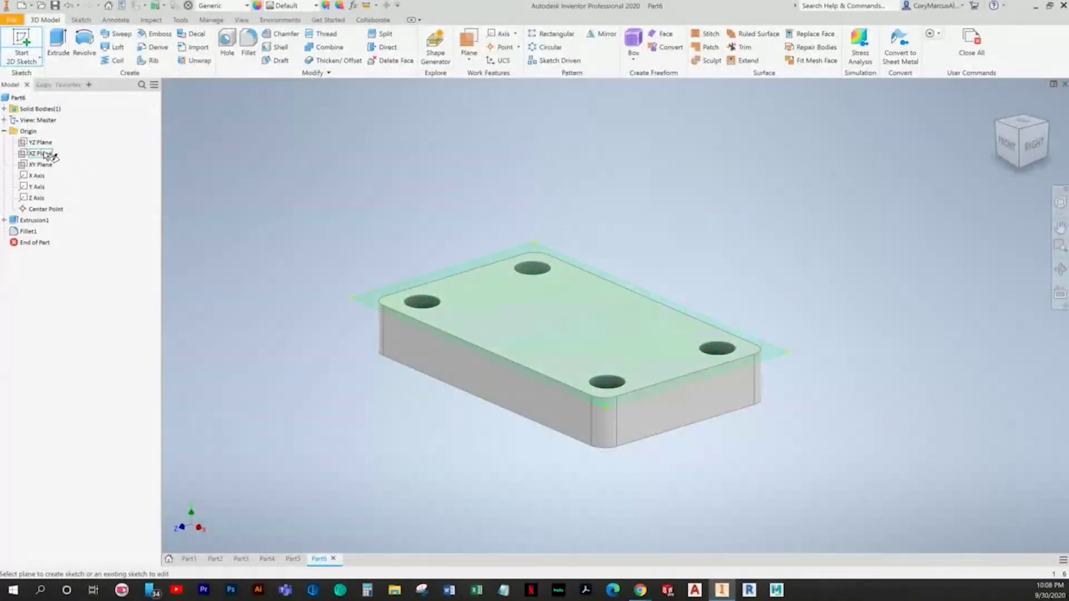
pyautogui.click(45, 145)
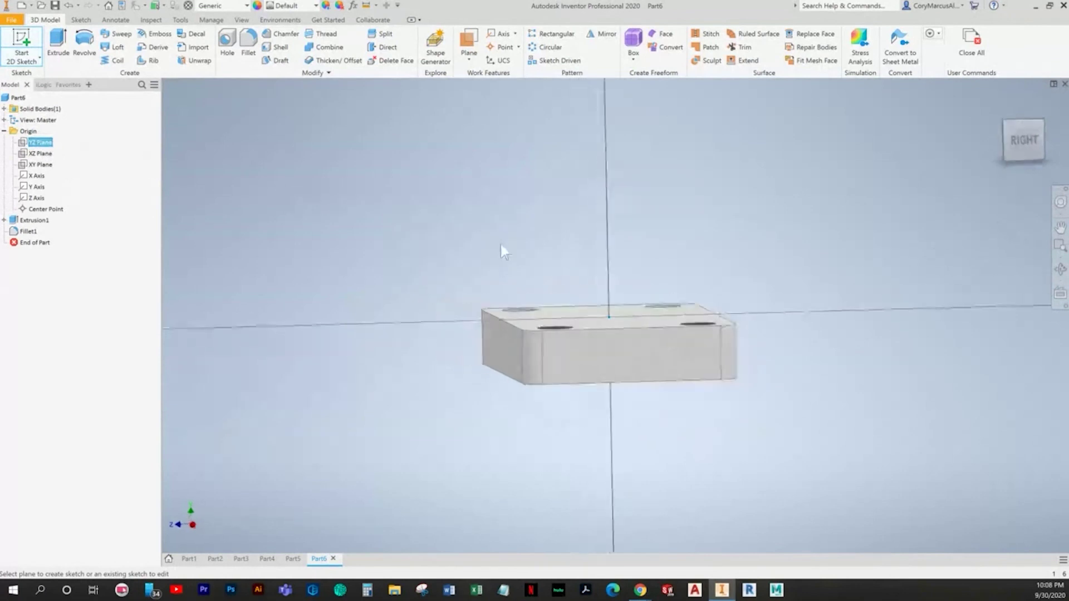
# Step: Project the plate's top edge into the sketch and slice the model display at the sketch plane
pyautogui.press('g')
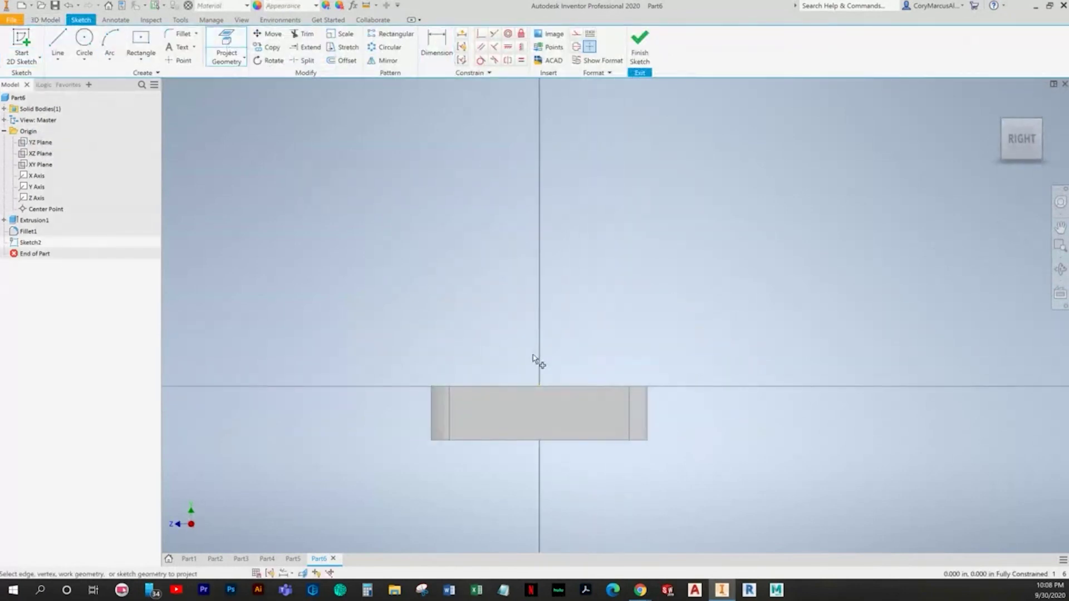
pyautogui.click(527, 385)
pyautogui.rightClick(624, 252)
pyautogui.click(579, 251)
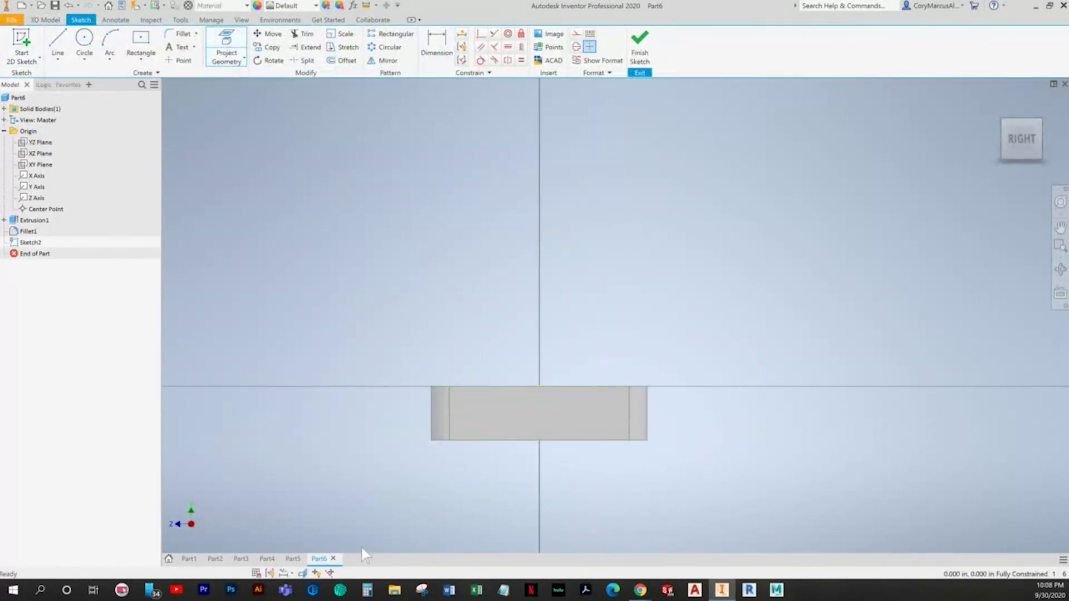
pyautogui.click(303, 574)
pyautogui.scroll(3, 597, 425)
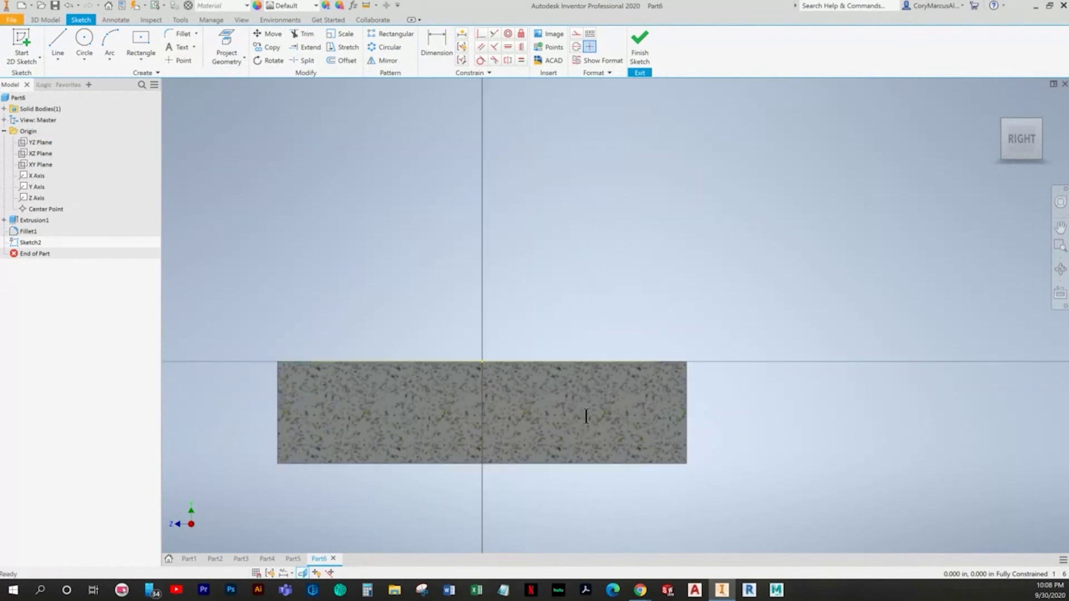
# Step: Sketch two vertical lines crossing the plate's top edge, a shorter one left of center and one about 1.33 in long right of center
pyautogui.hotkey('alt', 'Tab')
pyautogui.hotkey('alt', 'Tab')
pyautogui.click(58, 40)
pyautogui.click(445, 382)
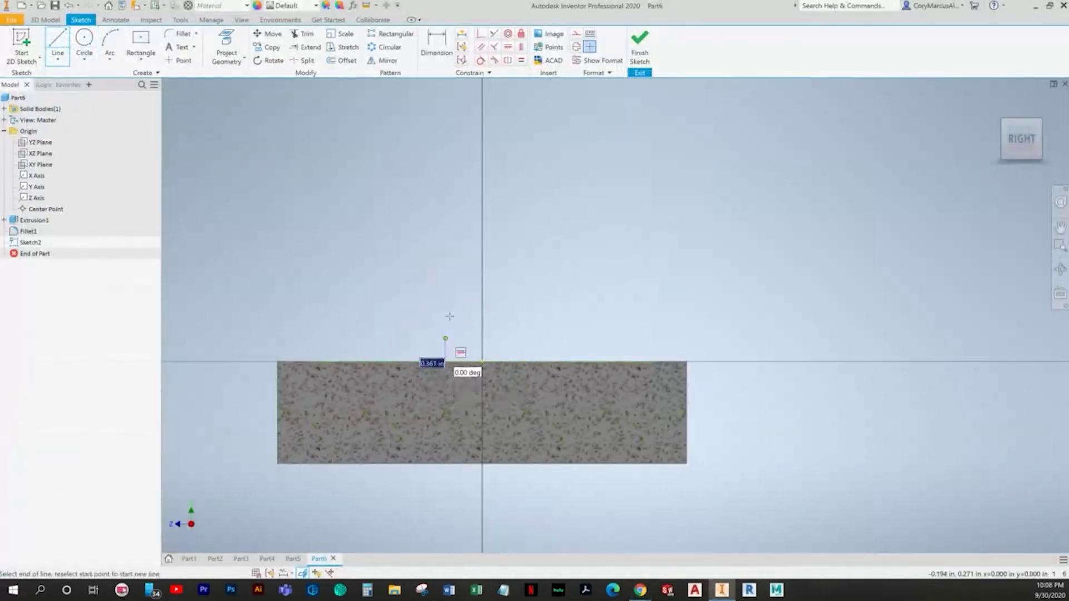
pyautogui.click(445, 291)
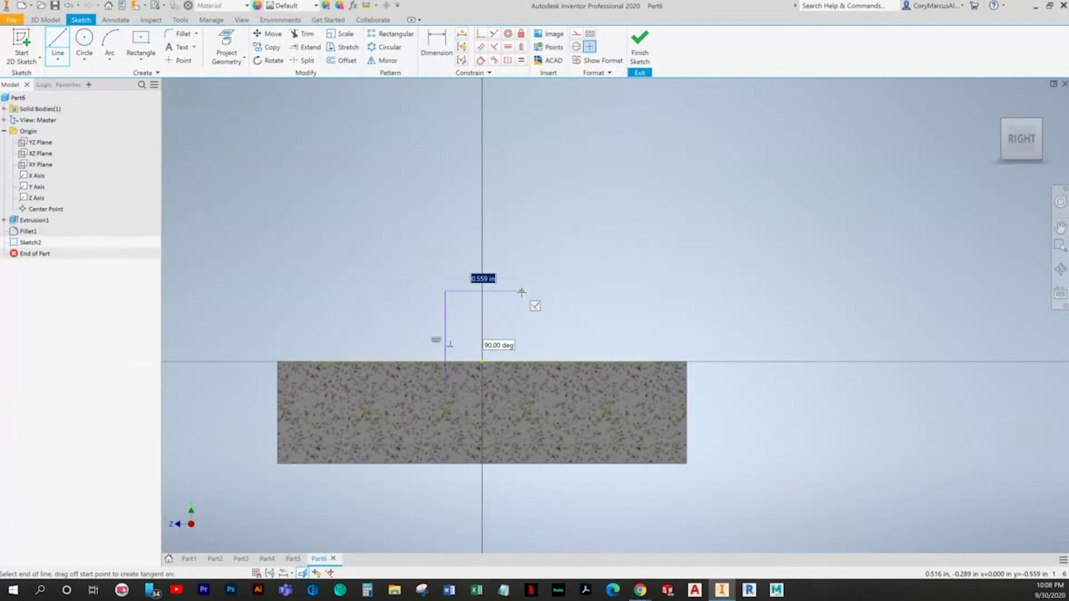
pyautogui.press('Escape')
pyautogui.press('l')
pyautogui.click(567, 402)
pyautogui.click(563, 222)
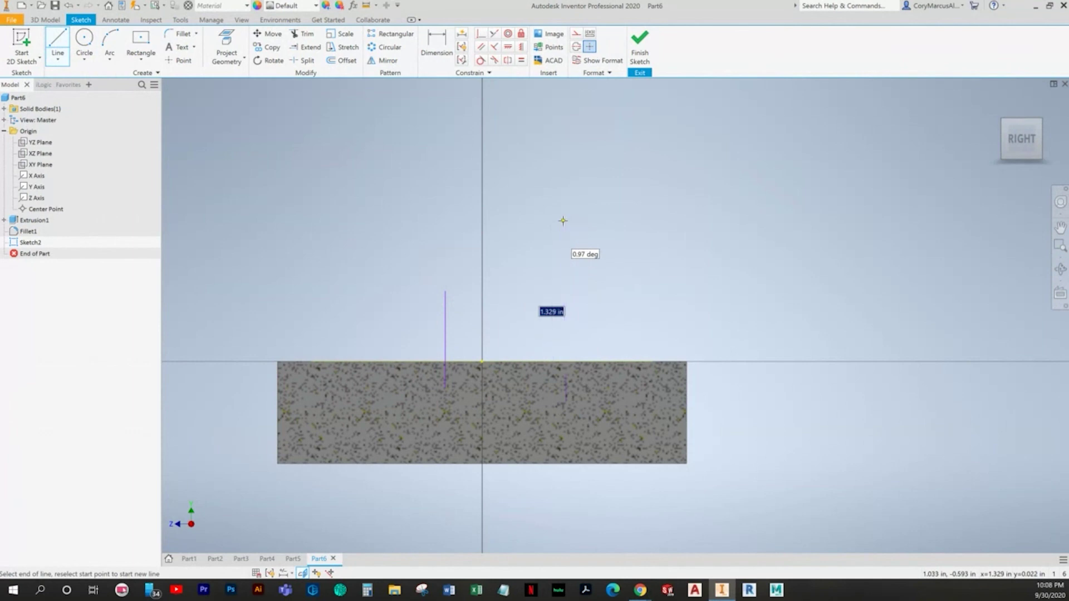
pyautogui.press('Escape')
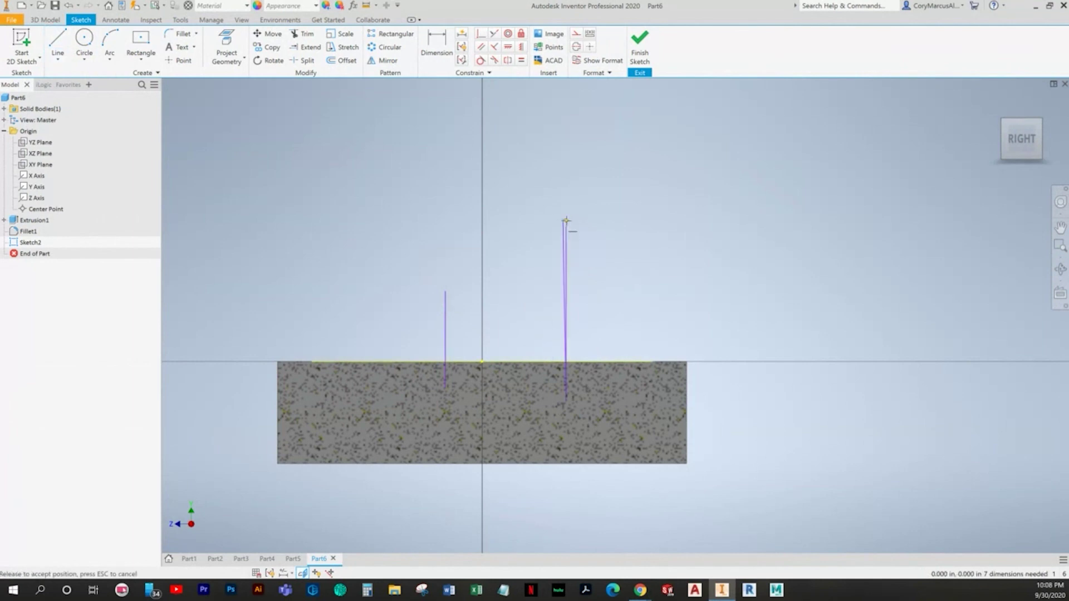
# Step: Sketch a horizontal line from the taller vertical line's upper end leftward, stopping just short of the vertical axis
pyautogui.hotkey('alt', 'Tab')
pyautogui.hotkey('alt', 'Tab')
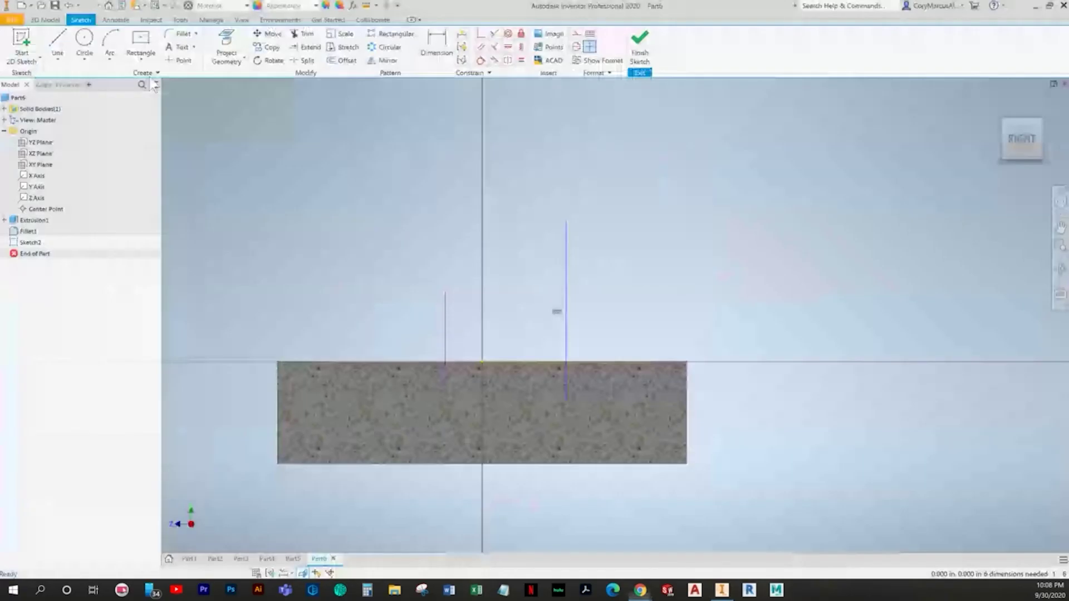
pyautogui.press('l')
pyautogui.click(567, 222)
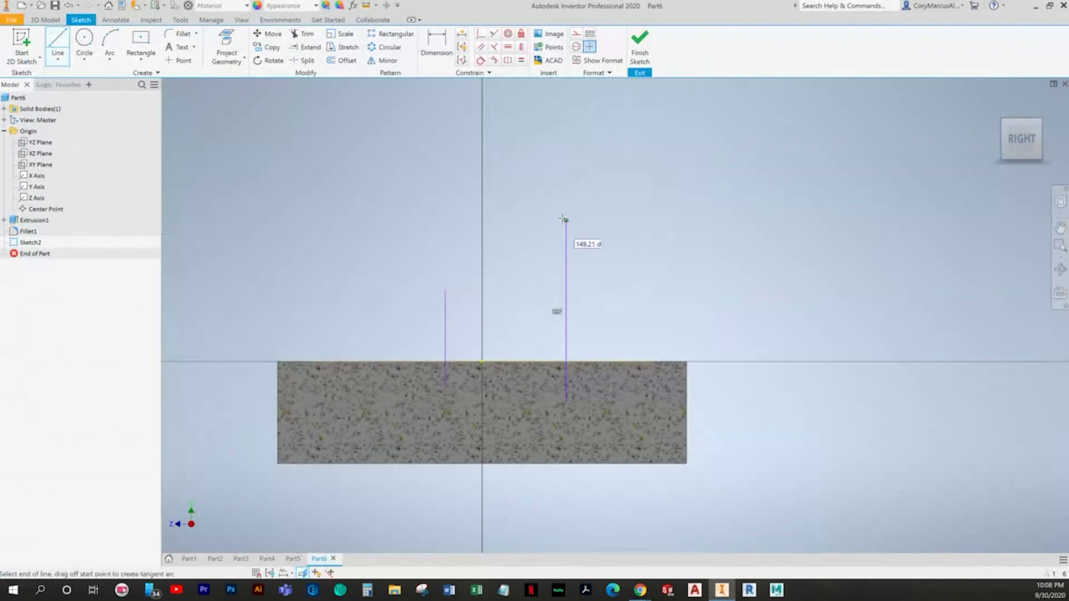
pyautogui.click(495, 221)
# Step: Draw a circle across the two open line ends and trim it to a concave arc joining them
pyautogui.click(84, 41)
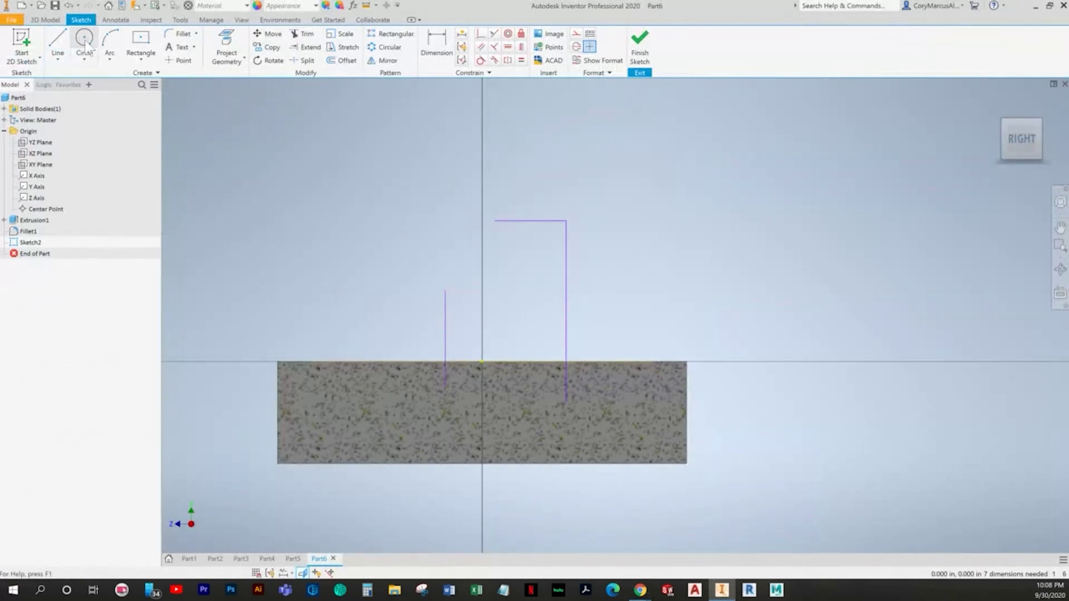
pyautogui.click(456, 250)
pyautogui.click(416, 199)
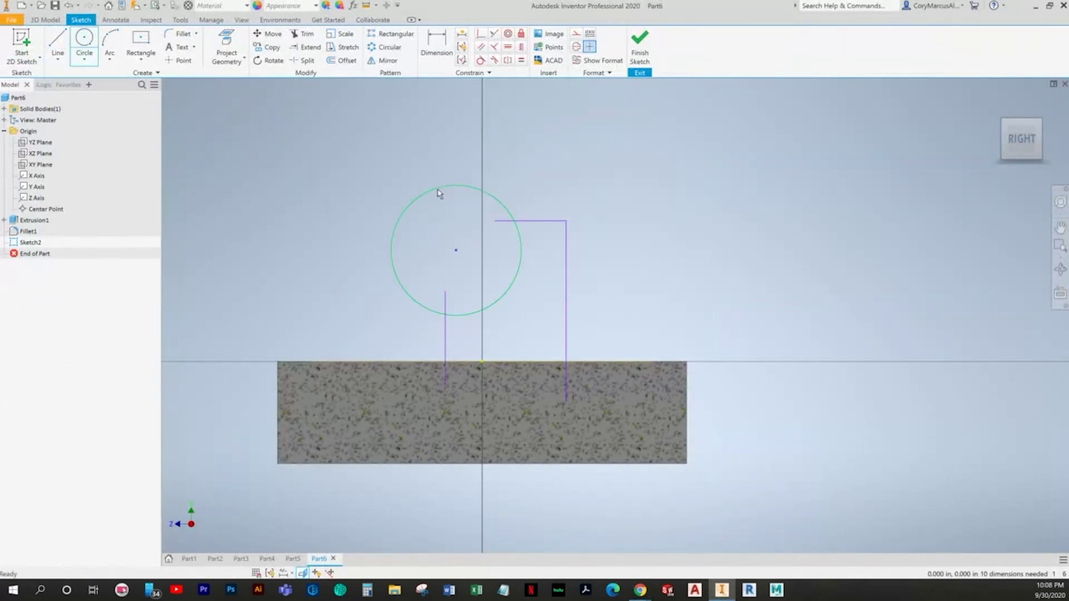
pyautogui.press('x')
pyautogui.click(397, 234)
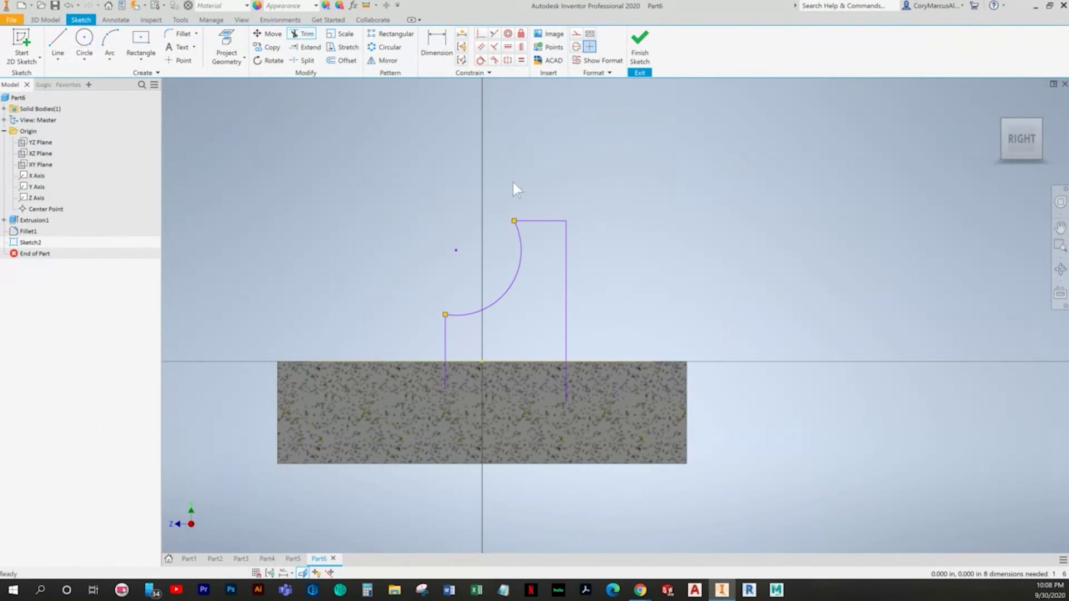
# Step: Constrain the arc's center coincident with the profile's top line and its left vertical line
pyautogui.hotkey('alt', 'Tab')
pyautogui.hotkey('alt', 'Tab')
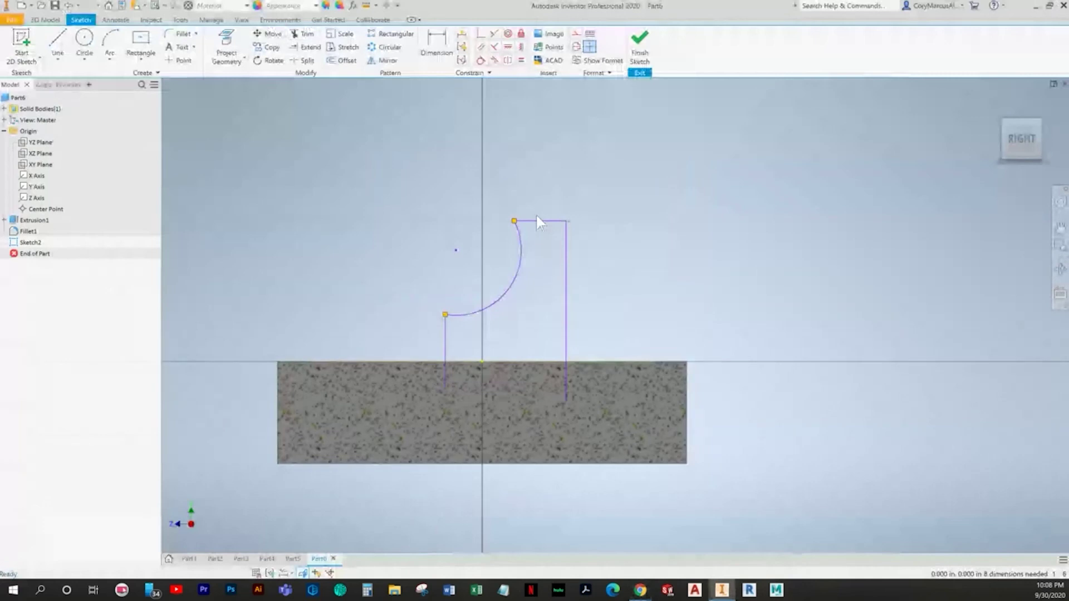
pyautogui.click(483, 33)
pyautogui.click(536, 225)
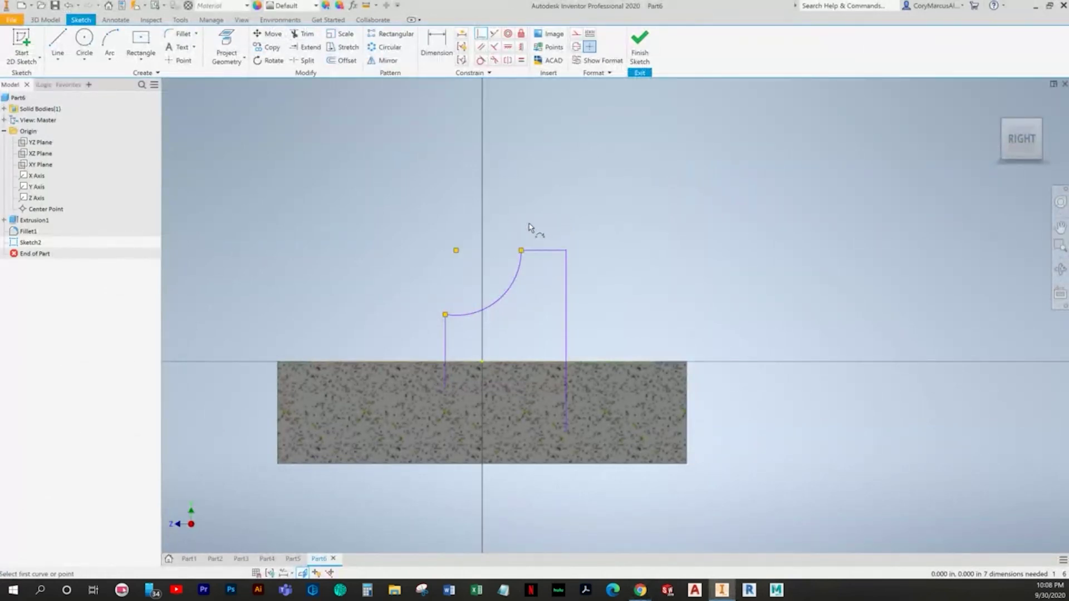
pyautogui.click(446, 344)
pyautogui.press('Escape')
# Step: Sketch a small hole circle inside the profile, below the arc and near the right vertical line
pyautogui.scroll(-3, 492, 268)
pyautogui.moveTo(492, 285); pyautogui.dragTo(489, 259, button='middle')
pyautogui.hotkey('alt', 'Tab')
pyautogui.hotkey('alt', 'Tab')
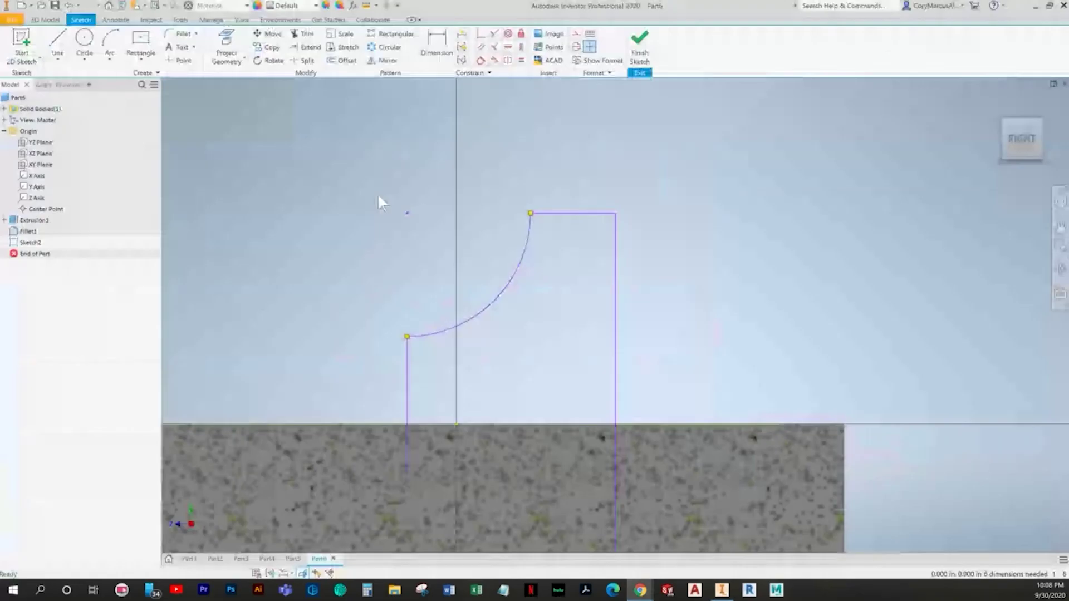
pyautogui.click(84, 40)
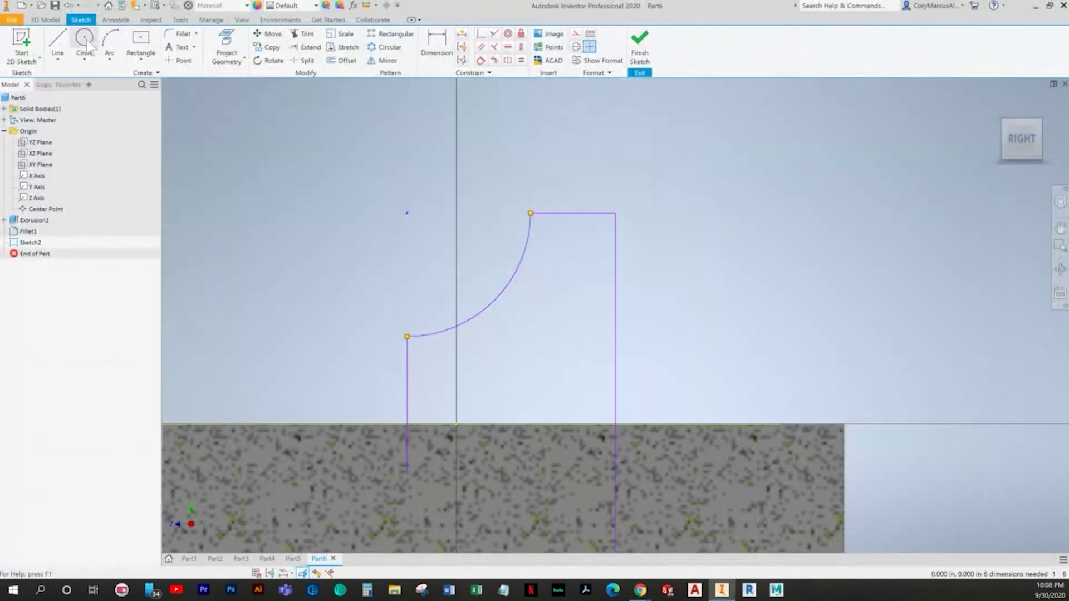
pyautogui.click(565, 354)
pyautogui.click(541, 331)
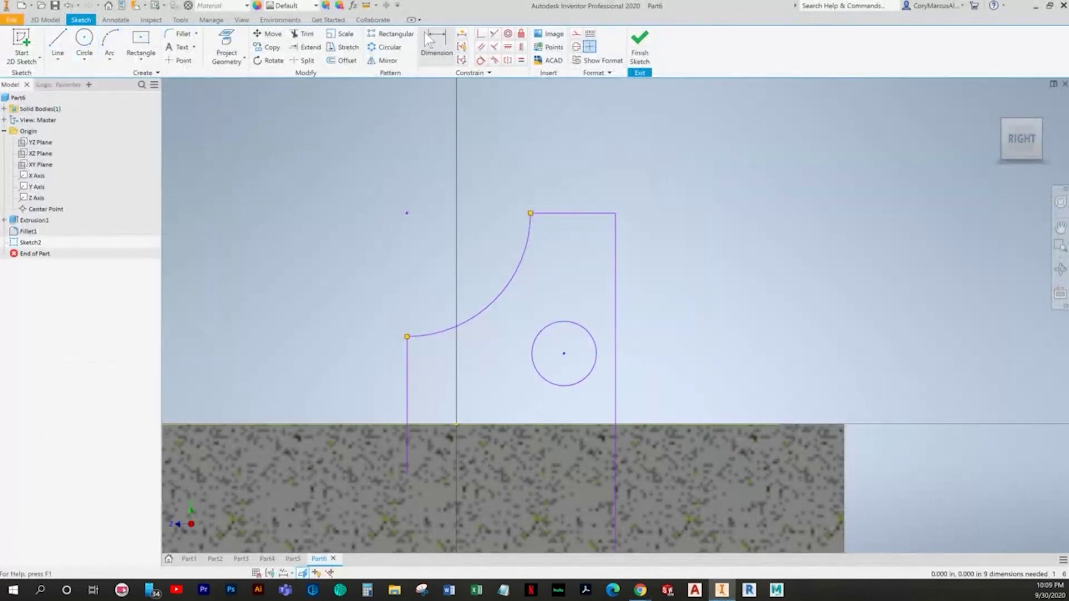
# Step: Dimension the profile's top line 1.5 in above the plate's top edge
pyautogui.hotkey('alt', 'Tab')
pyautogui.hotkey('alt', 'Tab')
pyautogui.click(430, 55)
pyautogui.click(577, 213)
pyautogui.click(657, 423)
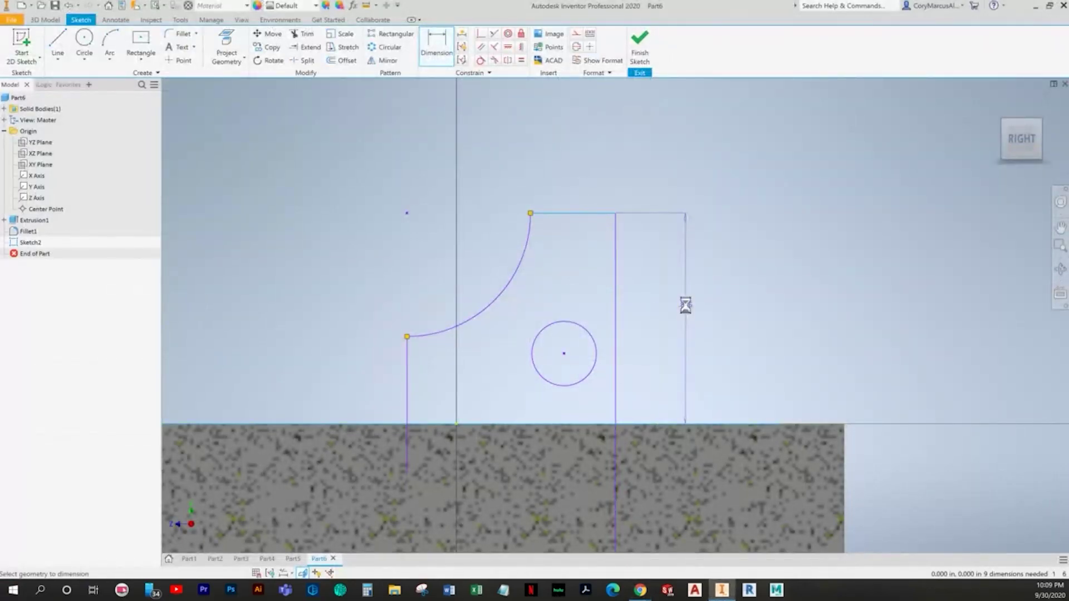
pyautogui.click(685, 305)
pyautogui.write('1.5')
pyautogui.press('Return')
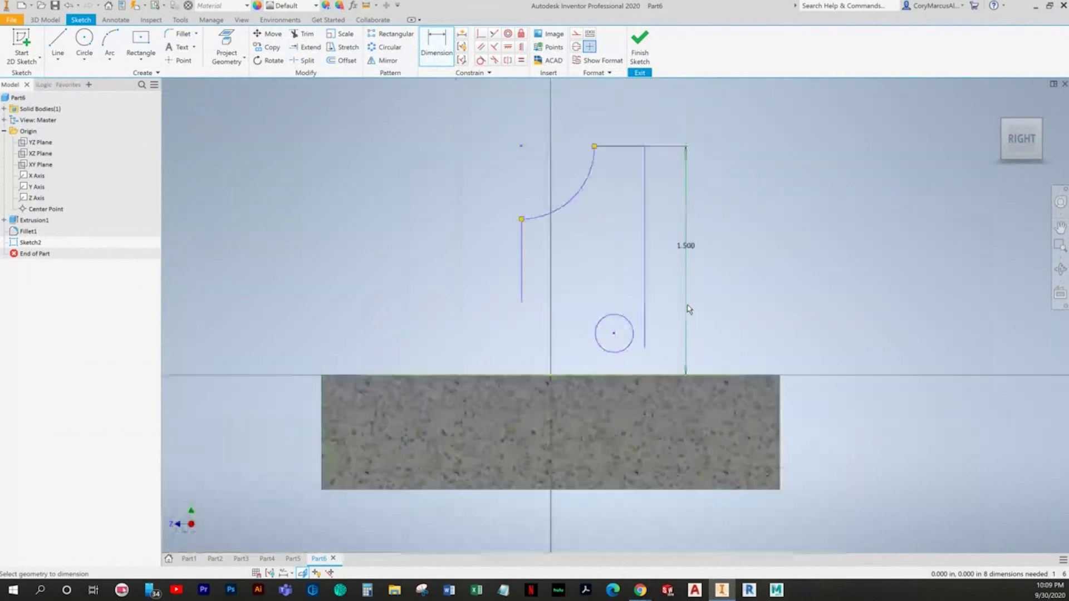
# Step: Extend the left and right vertical lines down to the plate's top edge
pyautogui.click(306, 48)
pyautogui.click(506, 281)
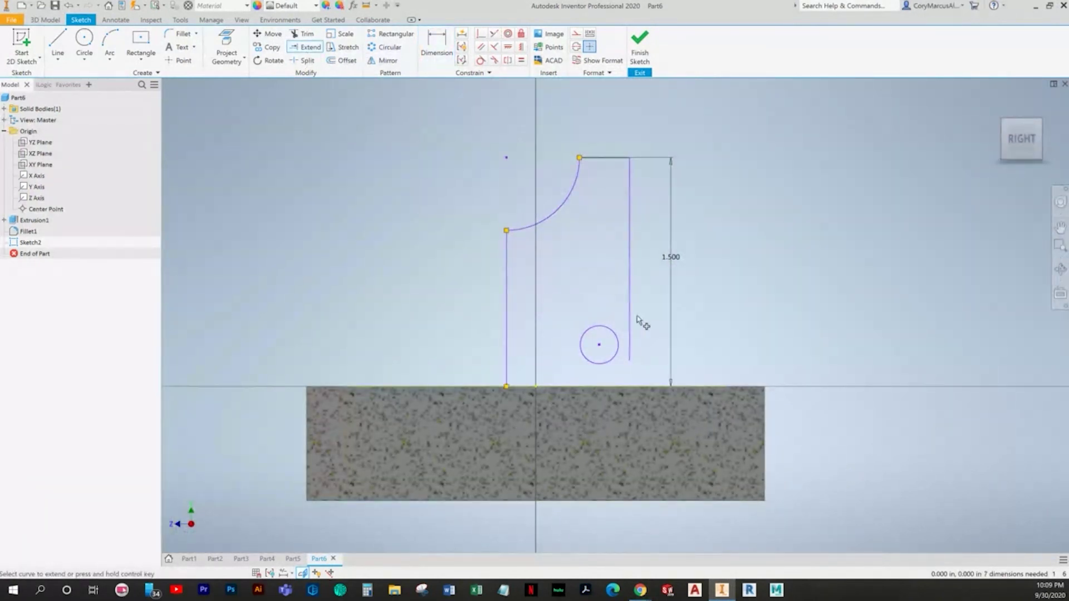
pyautogui.click(630, 318)
pyautogui.moveTo(630, 325); pyautogui.dragTo(609, 361, button='middle')
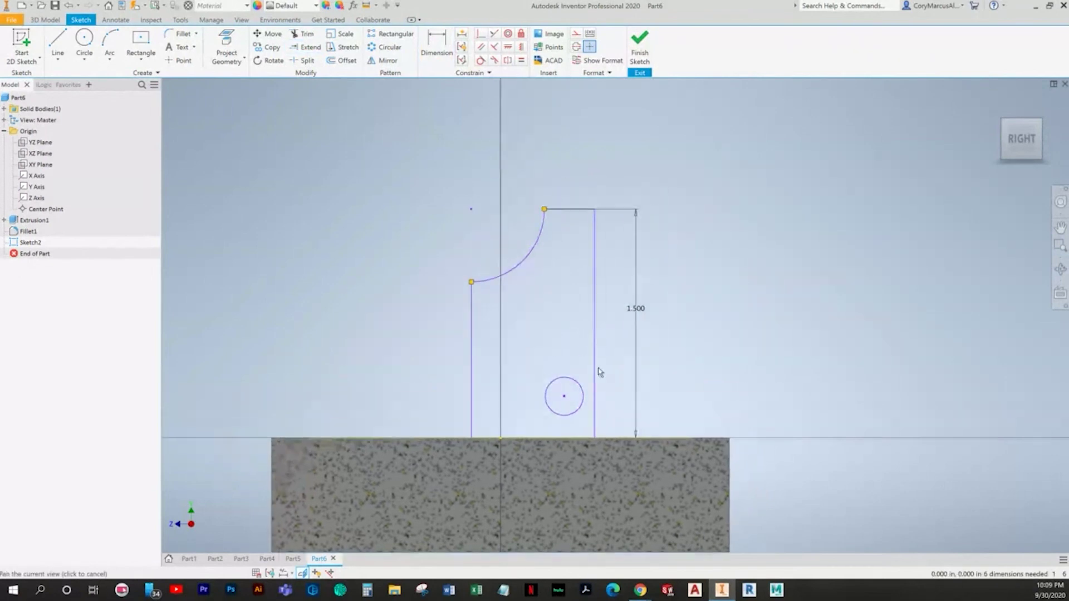
# Step: Dimension the hole circle's center 0.75 in horizontally from the profile's right vertical line
pyautogui.hotkey('alt', 'Tab')
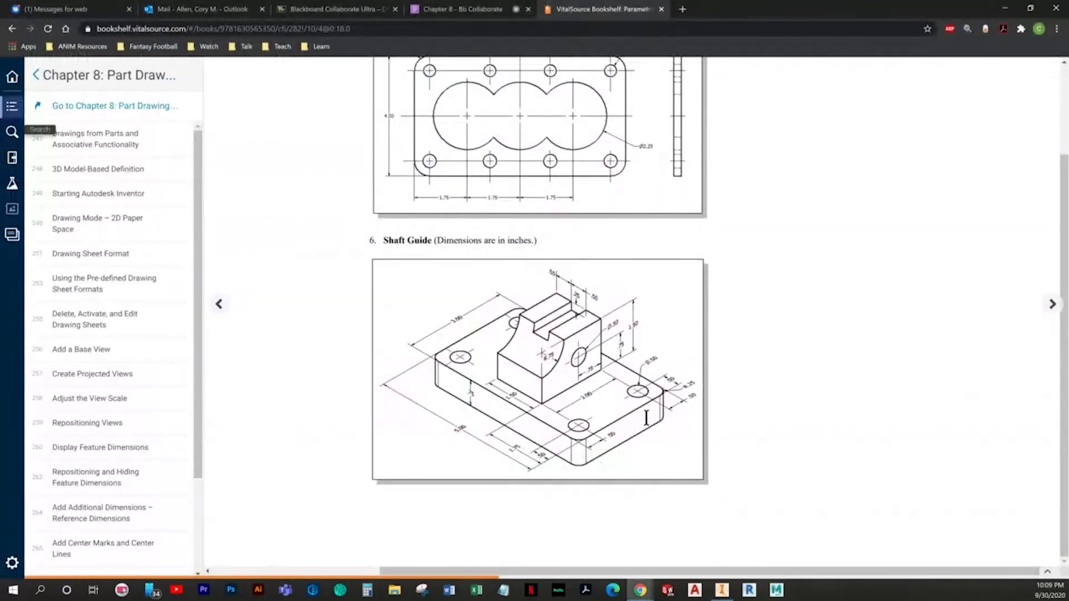
pyautogui.hotkey('alt', 'Tab')
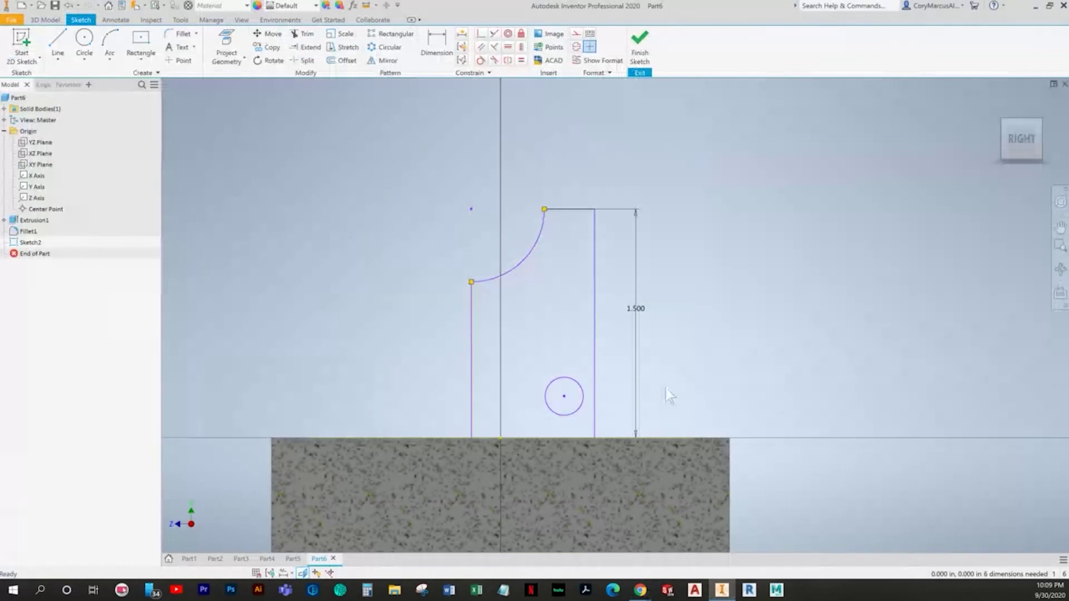
pyautogui.press('d')
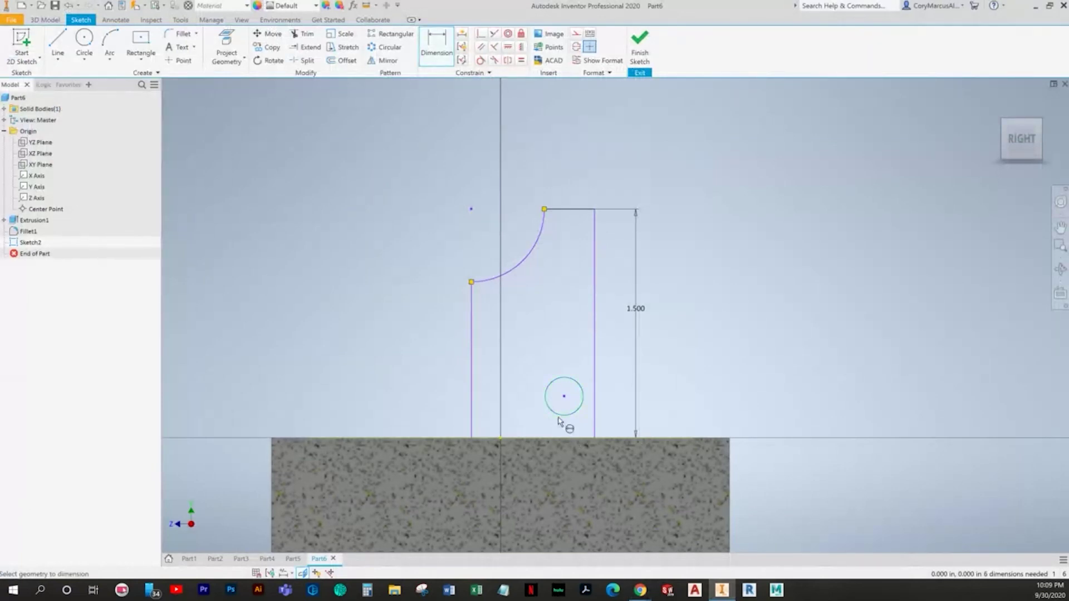
pyautogui.click(564, 396)
pyautogui.click(594, 415)
pyautogui.click(611, 427)
pyautogui.write('.75')
pyautogui.press('Return')
pyautogui.hotkey('alt', 'Tab')
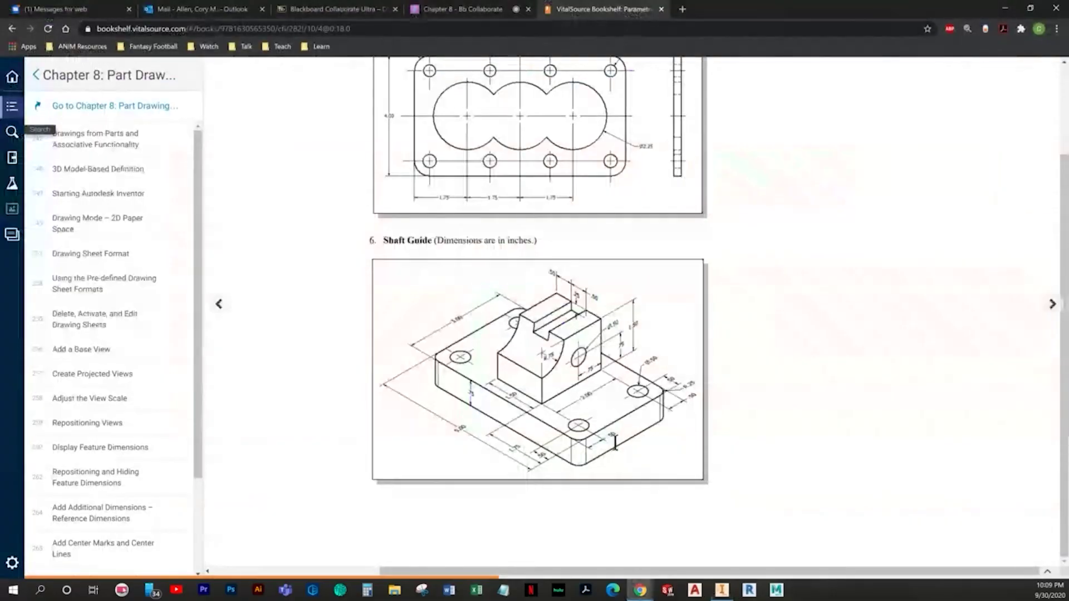
# Step: Check the textbook drawing and dimension the profile's width between its left and right vertical lines as 2 in
pyautogui.hotkey('alt', 'Tab')
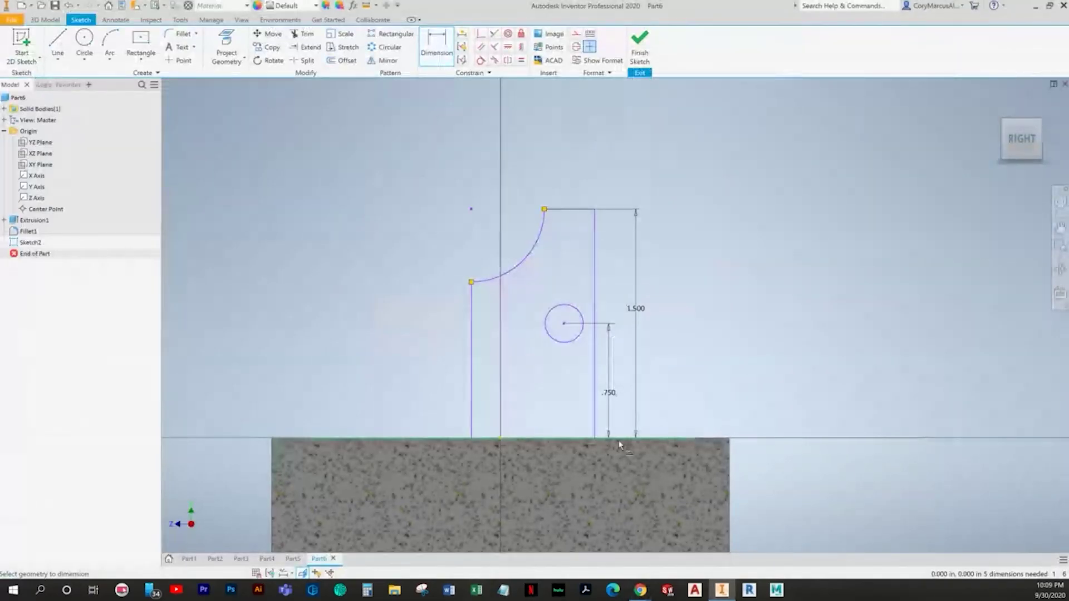
pyautogui.hotkey('alt', 'Tab')
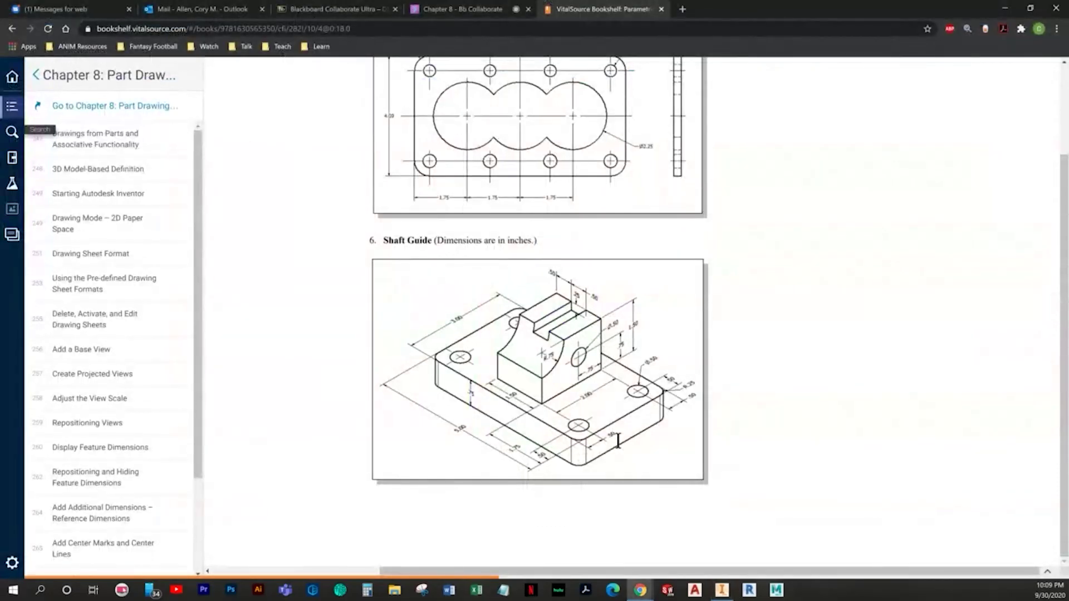
pyautogui.hotkey('alt', 'Tab')
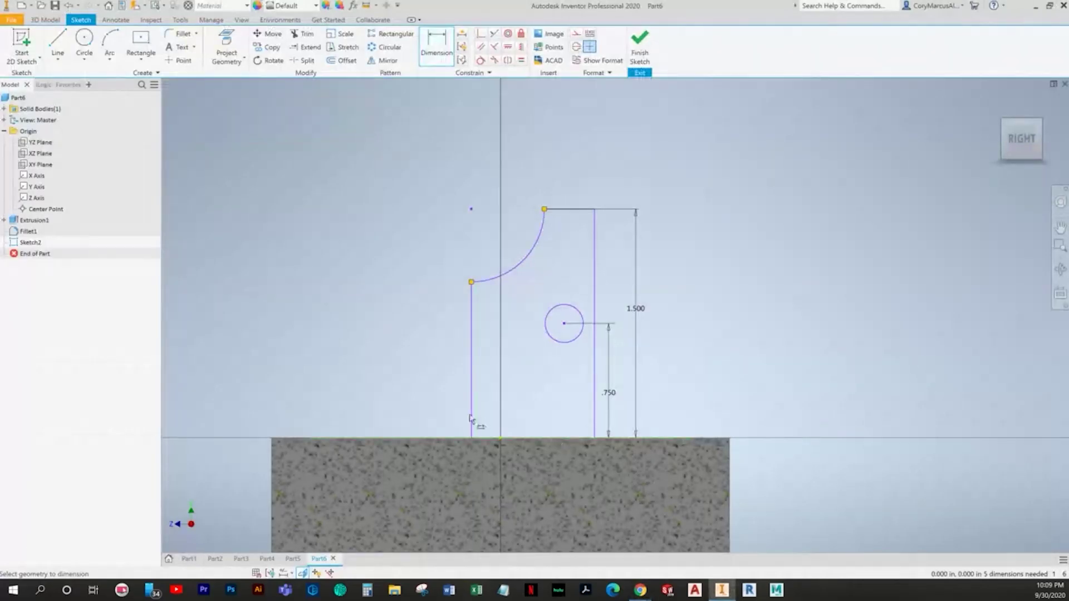
pyautogui.click(472, 422)
pyautogui.click(519, 497)
pyautogui.write('2')
pyautogui.press('Return')
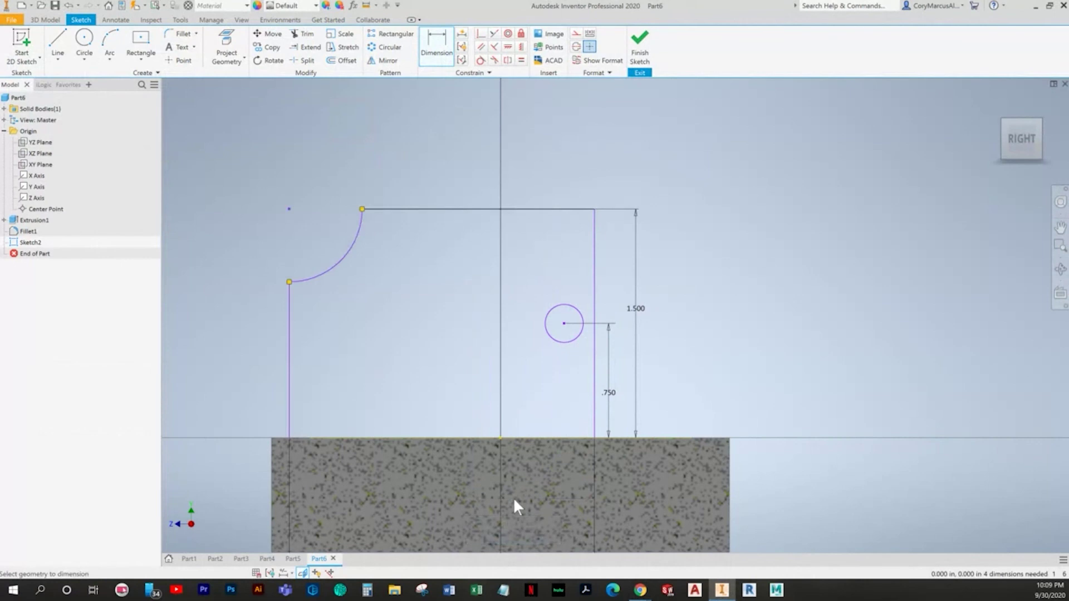
pyautogui.scroll(-3, 569, 474)
pyautogui.hotkey('alt', 'Tab')
pyautogui.hotkey('alt', 'Tab')
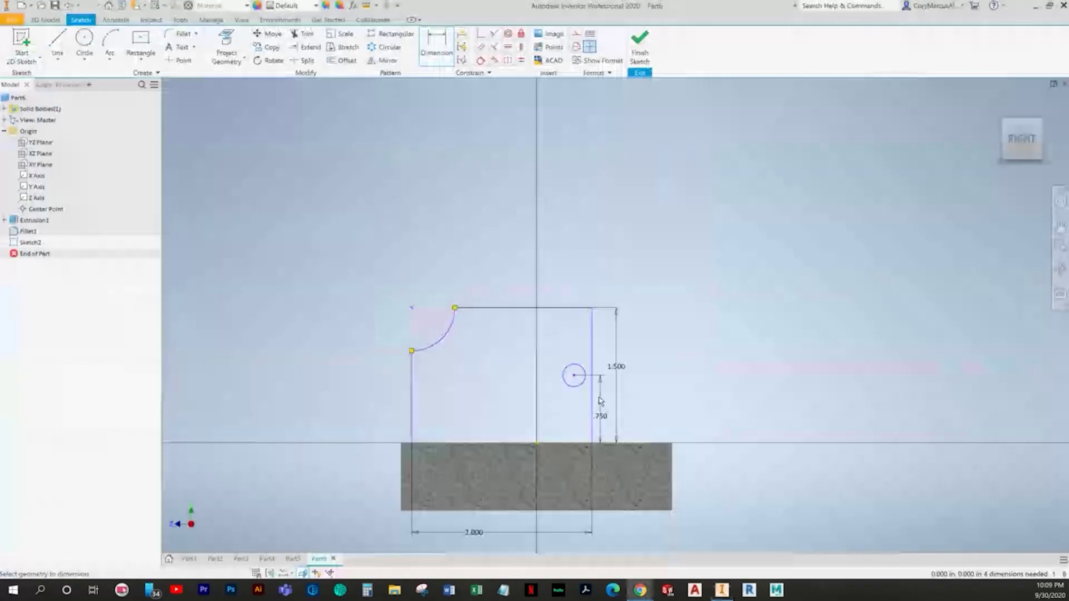
pyautogui.click(594, 331)
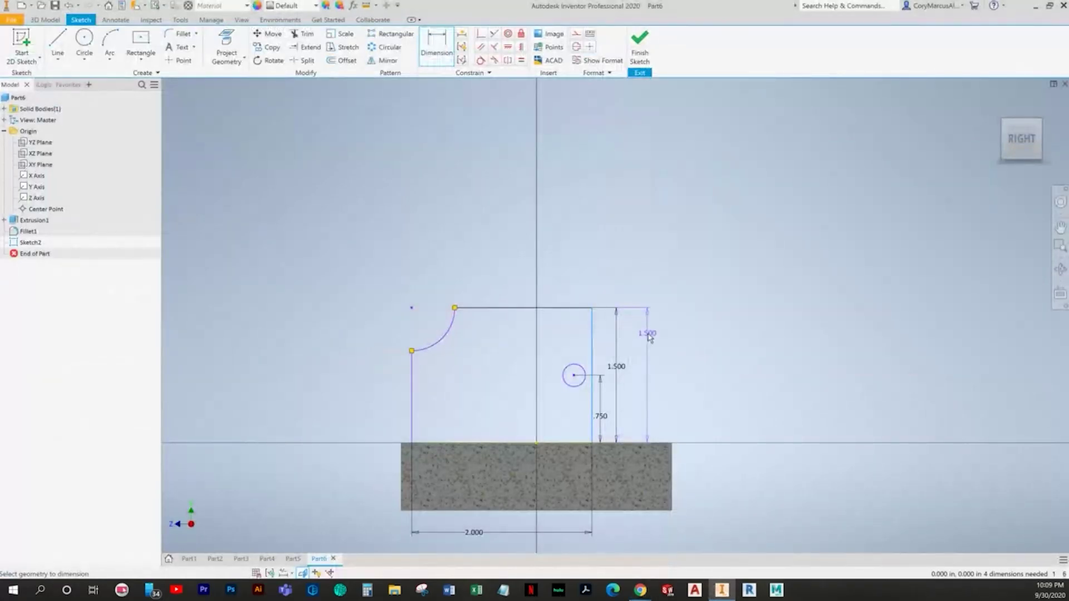
pyautogui.hotkey('alt', 'Tab')
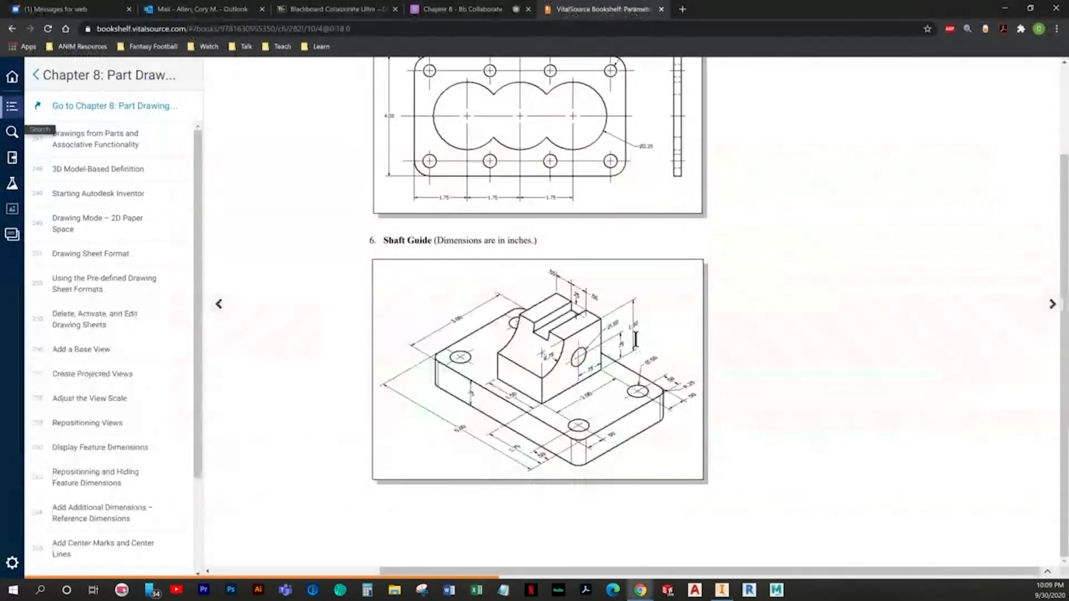
pyautogui.hotkey('alt', 'Tab')
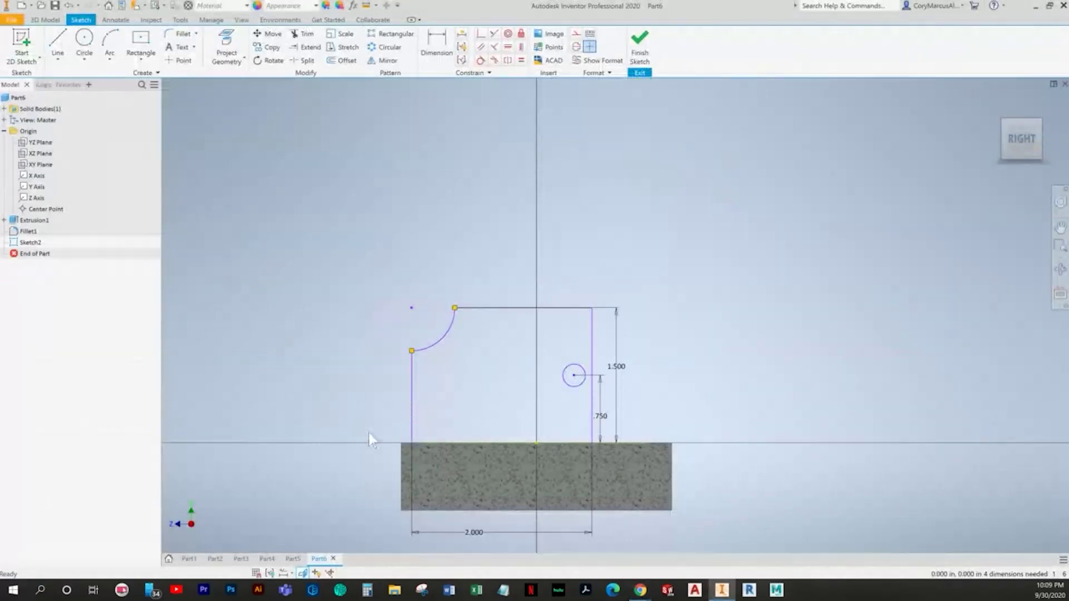
pyautogui.hotkey('alt', 'Tab')
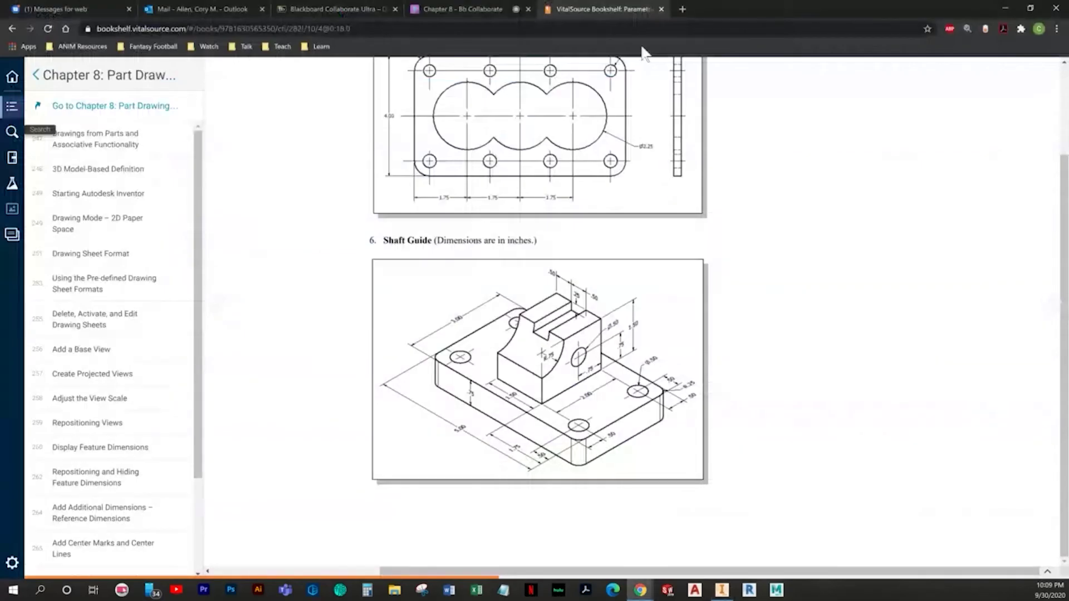
pyautogui.hotkey('alt', 'Tab')
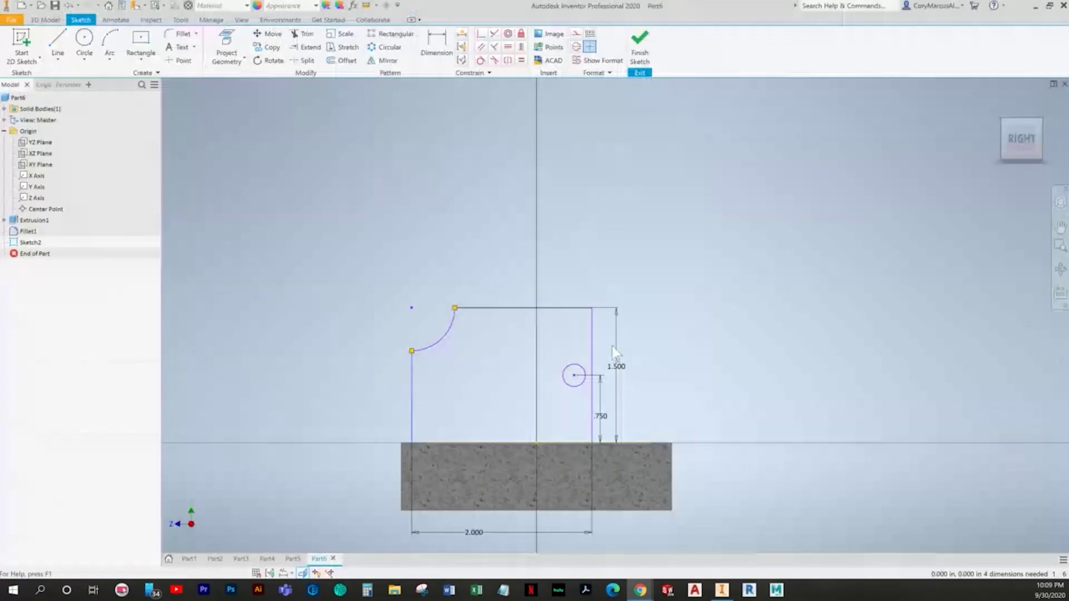
pyautogui.hotkey('alt', 'Tab')
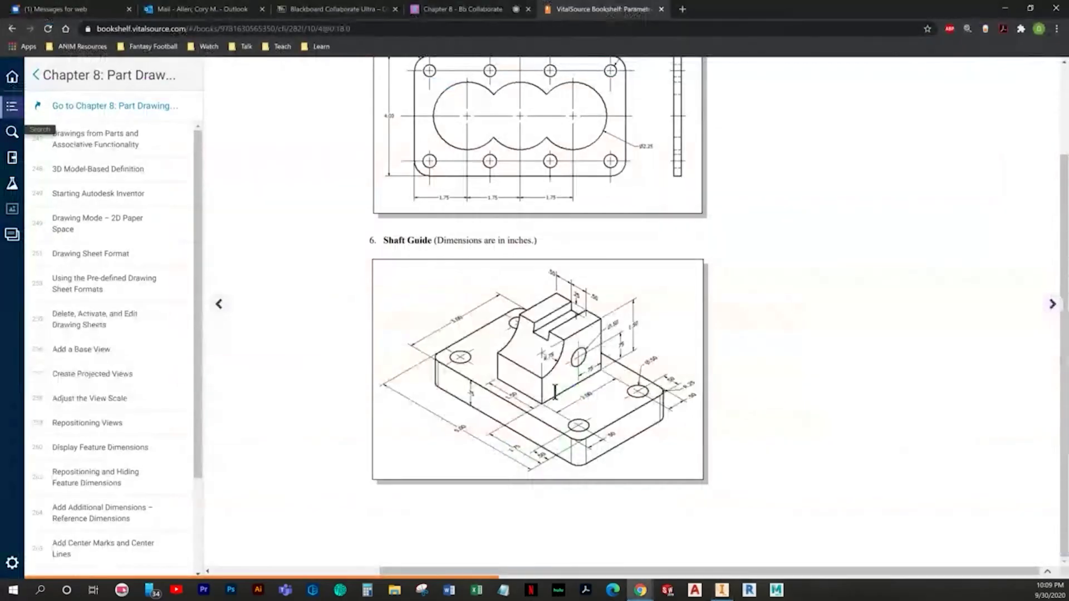
pyautogui.hotkey('alt', 'Tab')
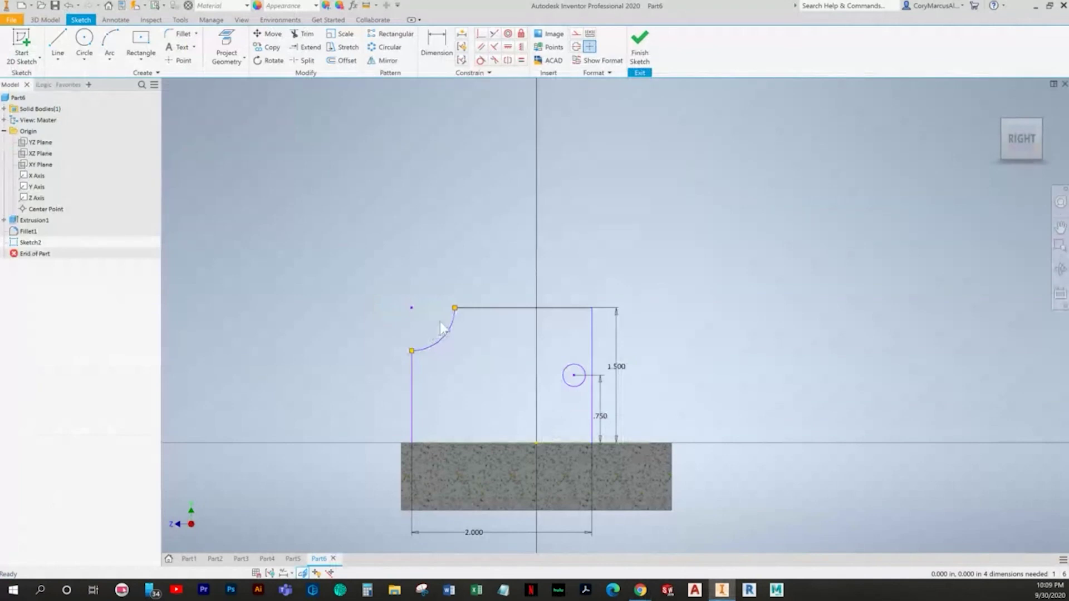
# Step: Dimension the profile's concave arc with a radius of 0.75 in
pyautogui.click(437, 44)
pyautogui.click(434, 331)
pyautogui.press('BackSpace')
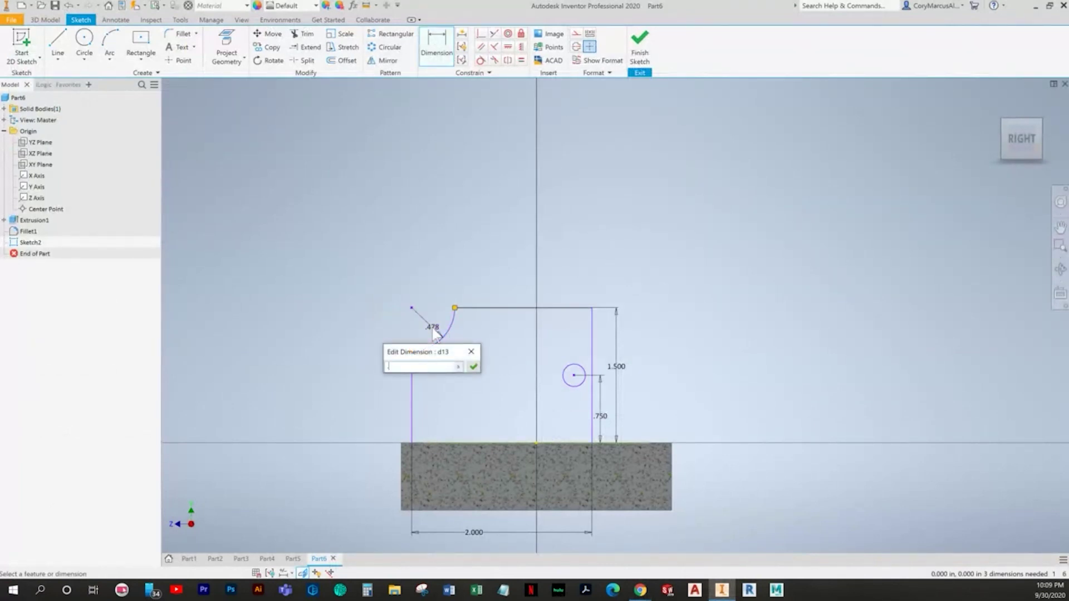
pyautogui.write('.75')
pyautogui.press('Return')
# Step: Dimension the hole circle's center 0.75 in horizontally from the profile's right vertical line, checking against the textbook drawing
pyautogui.hotkey('alt', 'Tab')
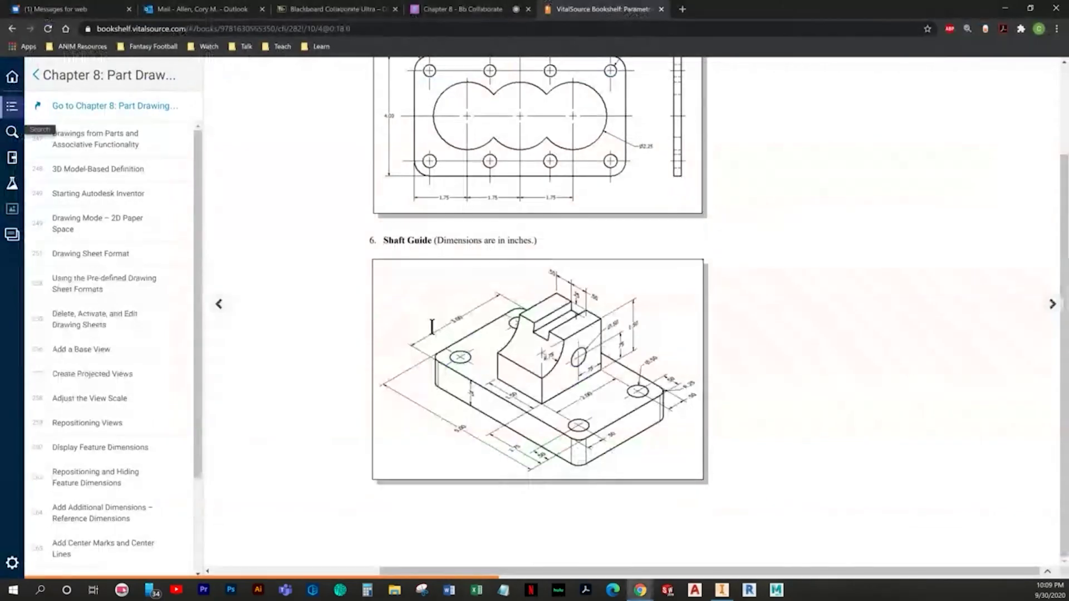
pyautogui.hotkey('alt', 'Tab')
pyautogui.click(586, 377)
pyautogui.click(587, 410)
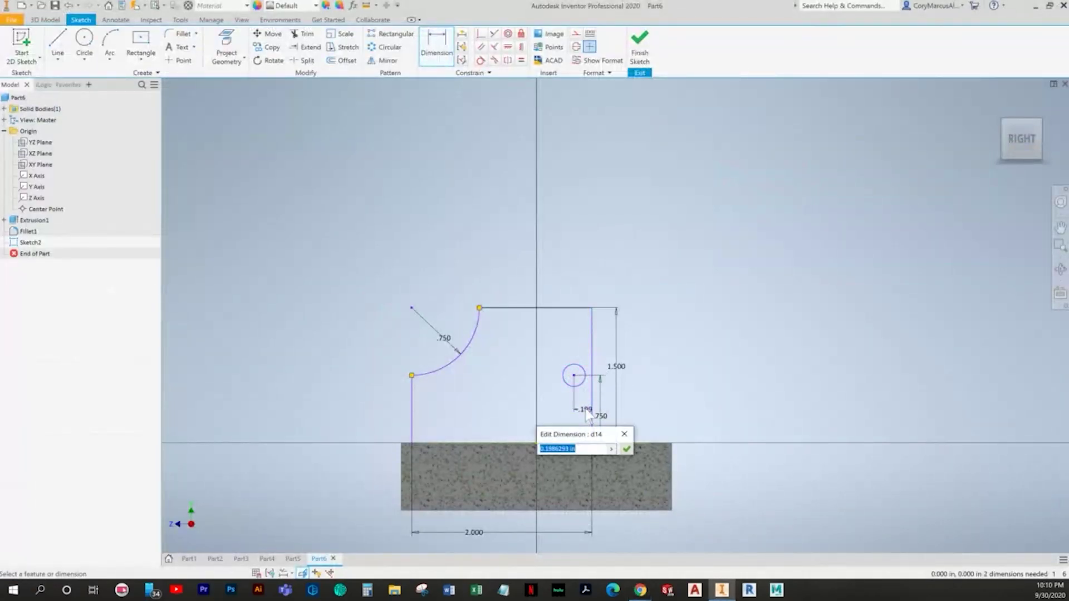
pyautogui.press('Return')
pyautogui.hotkey('alt', 'Tab')
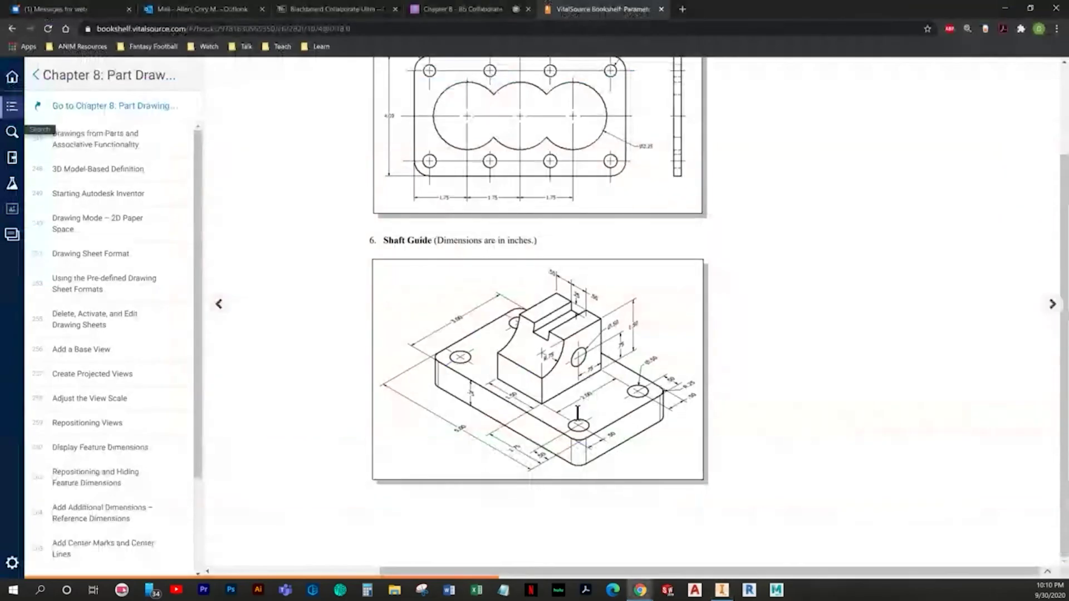
pyautogui.hotkey('alt', 'Tab')
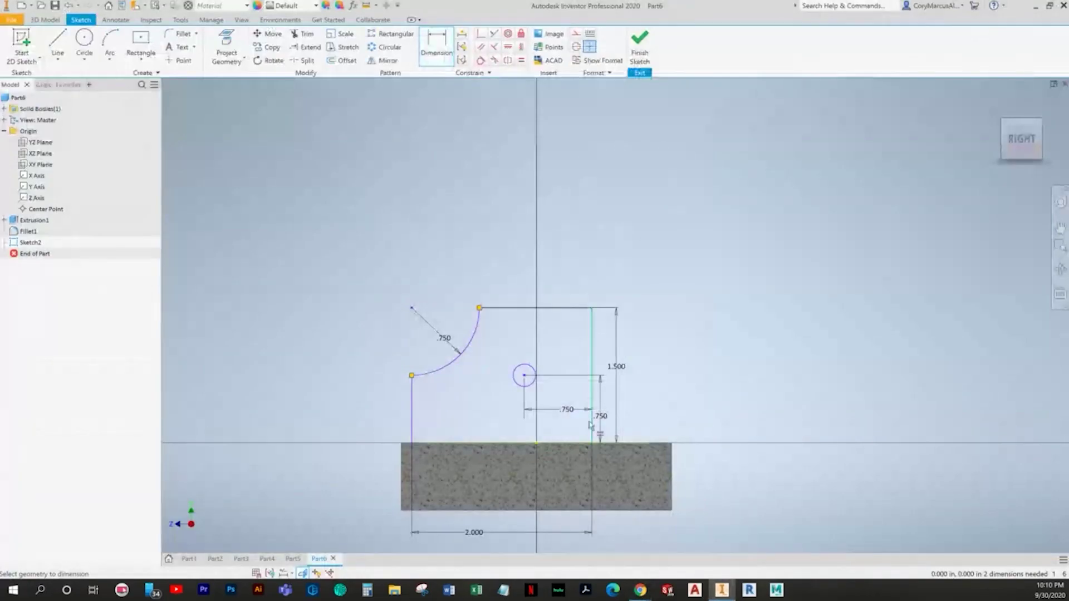
pyautogui.hotkey('alt', 'Tab')
pyautogui.hotkey('alt', 'Tab')
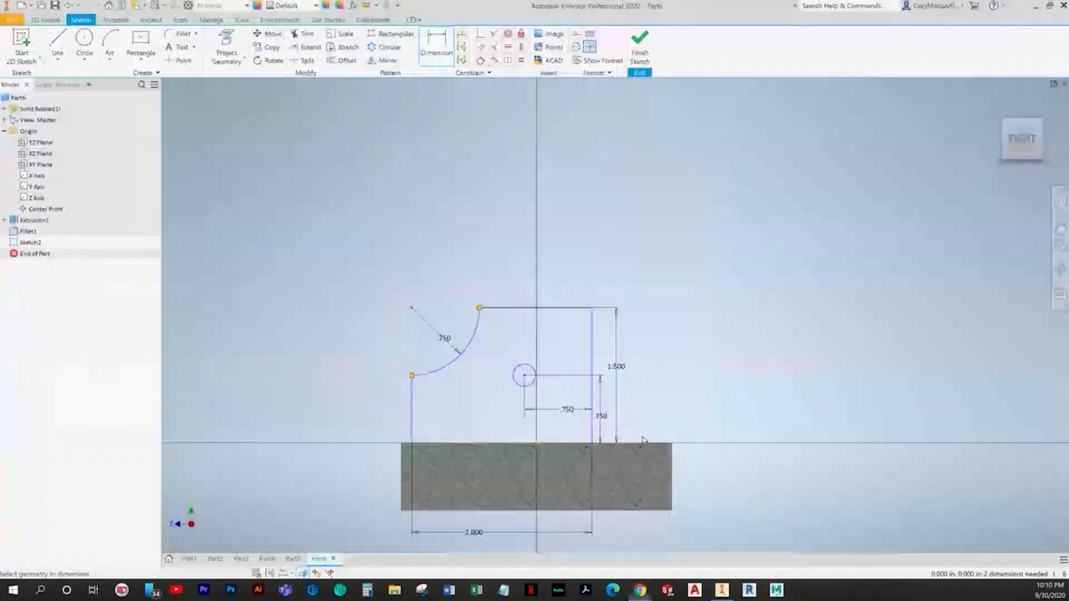
# Step: Dimension the profile's left vertical line 0.5 in from the base plate's left edge
pyautogui.hotkey('alt', 'Tab')
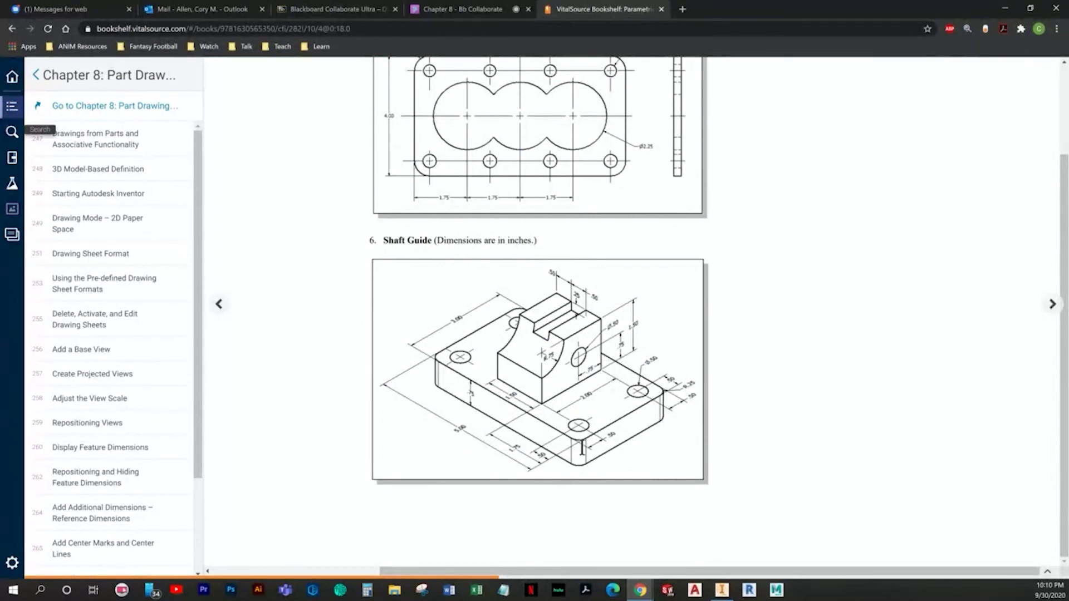
pyautogui.hotkey('alt', 'Tab')
pyautogui.click(416, 429)
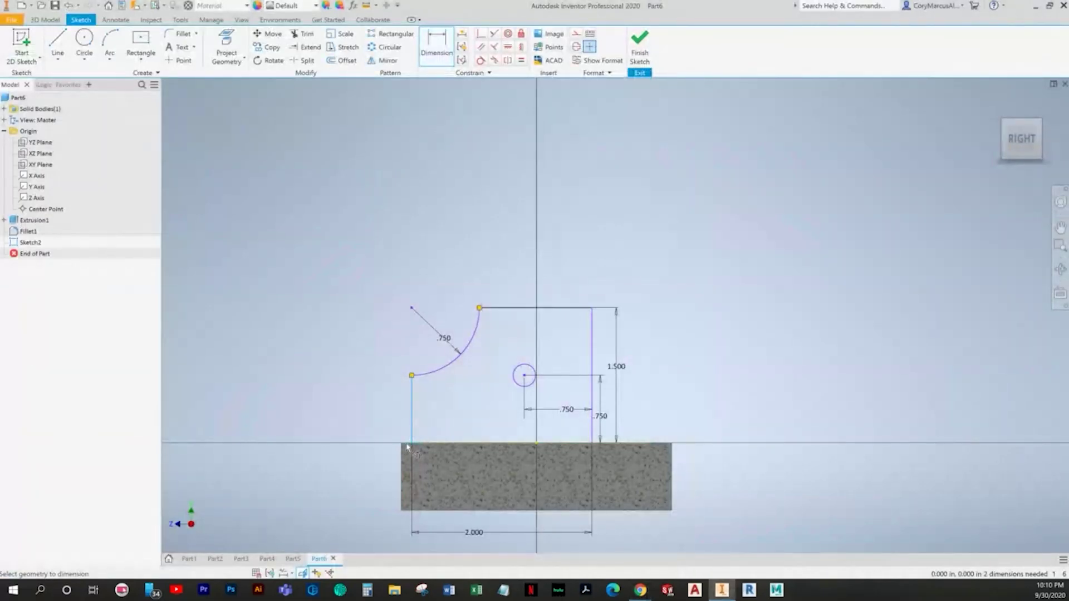
pyautogui.click(403, 450)
pyautogui.click(399, 419)
pyautogui.write('.5')
pyautogui.press('Return')
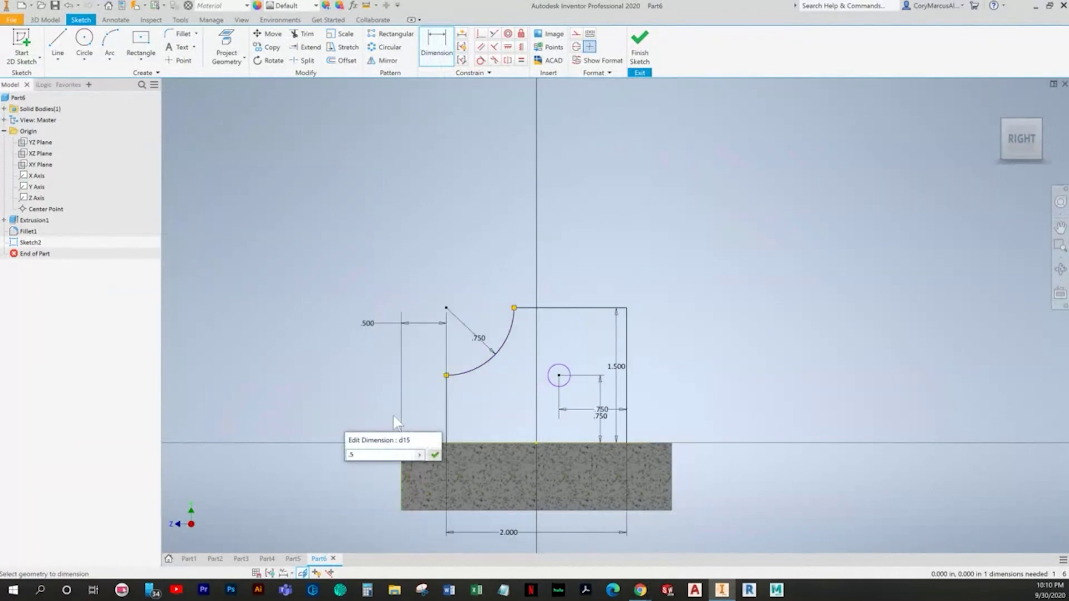
# Step: Dimension the hole circle's diameter as 0.5 in, checking the value in the textbook drawing
pyautogui.scroll(-3, 570, 384)
pyautogui.click(563, 351)
pyautogui.click(583, 313)
pyautogui.hotkey('alt', 'Tab')
pyautogui.hotkey('alt', 'Tab')
pyautogui.write('.5')
pyautogui.hotkey('alt', 'Tab')
pyautogui.hotkey('alt', 'Tab')
pyautogui.press('Return')
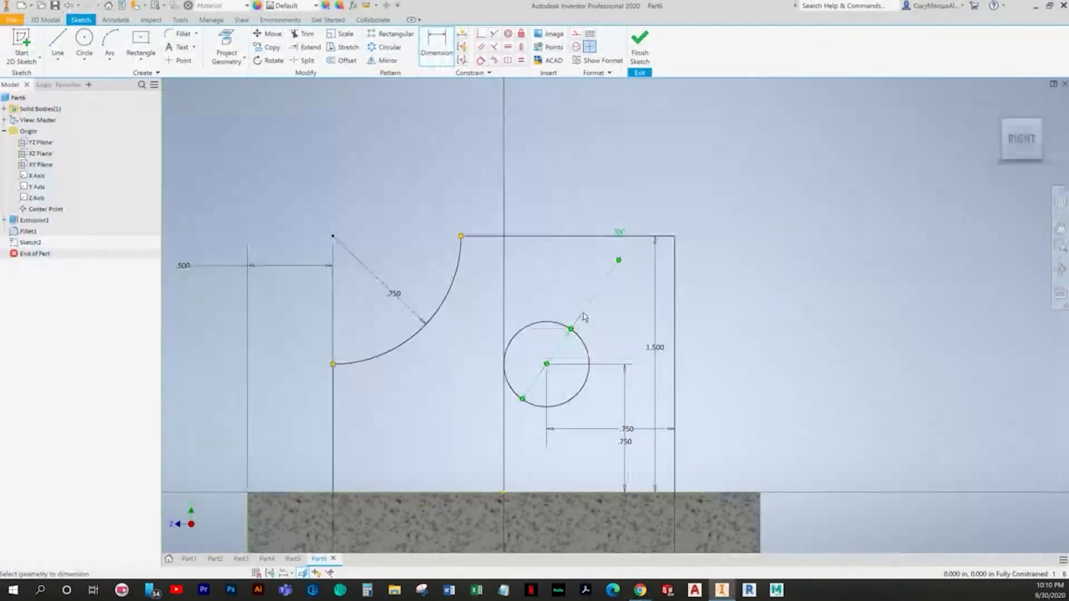
pyautogui.scroll(2, 584, 314)
# Step: Finish the sketch and extrude the block profile around its open hole symmetrically to a total of 1.5 in
pyautogui.click(640, 48)
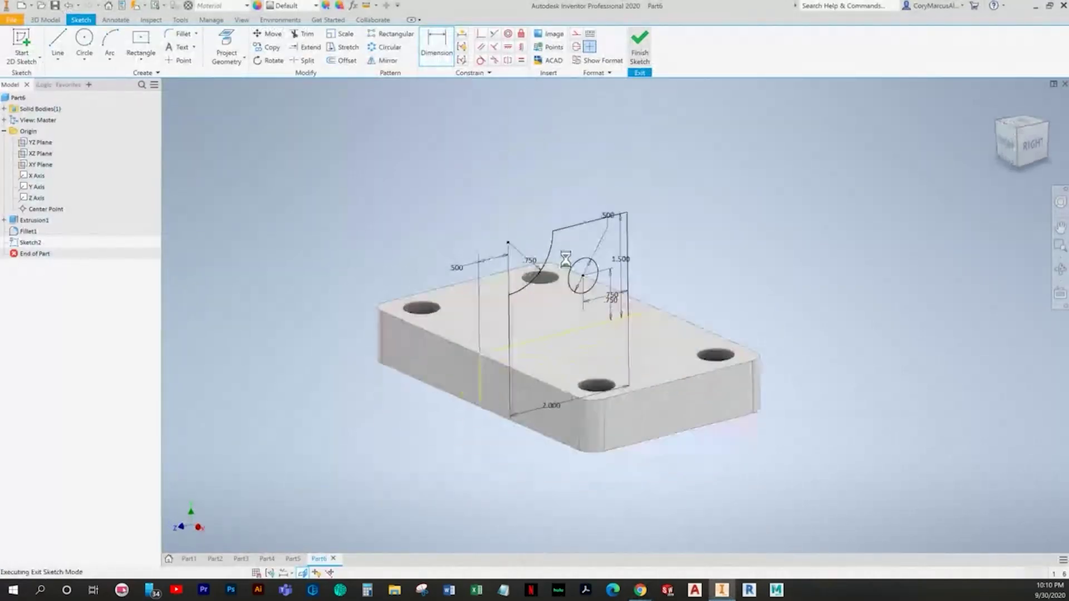
pyautogui.click(63, 47)
pyautogui.click(572, 310)
pyautogui.hotkey('alt', 'Tab')
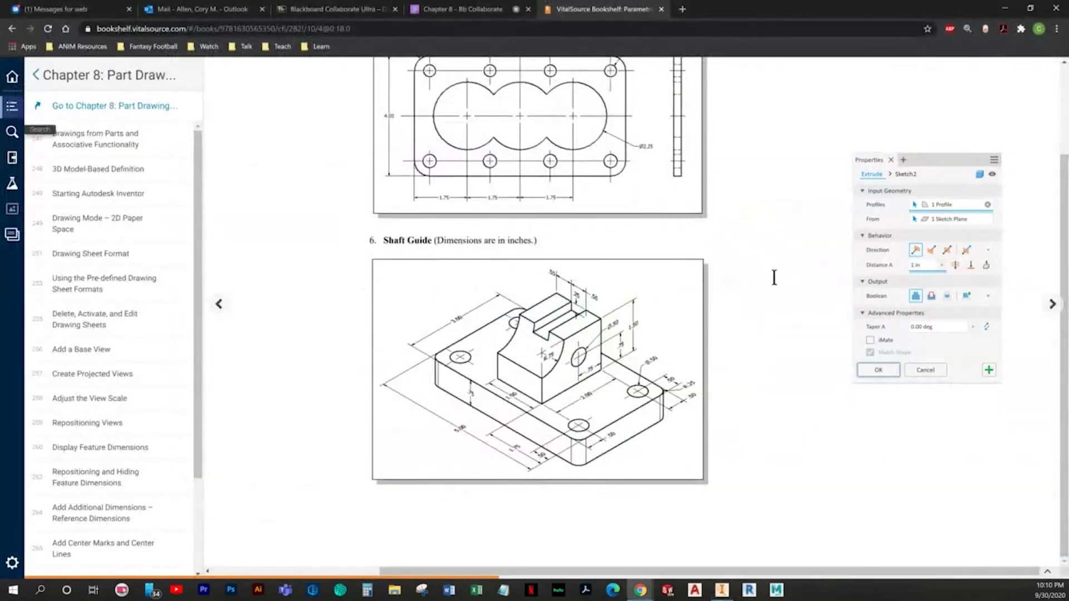
pyautogui.hotkey('alt', 'Tab')
pyautogui.click(946, 250)
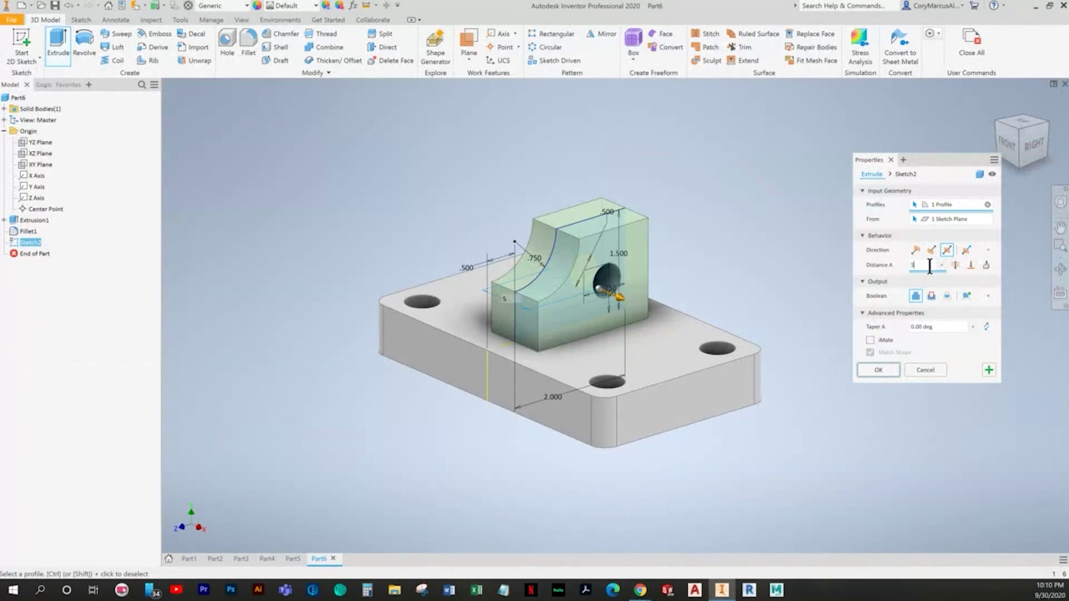
pyautogui.write('5')
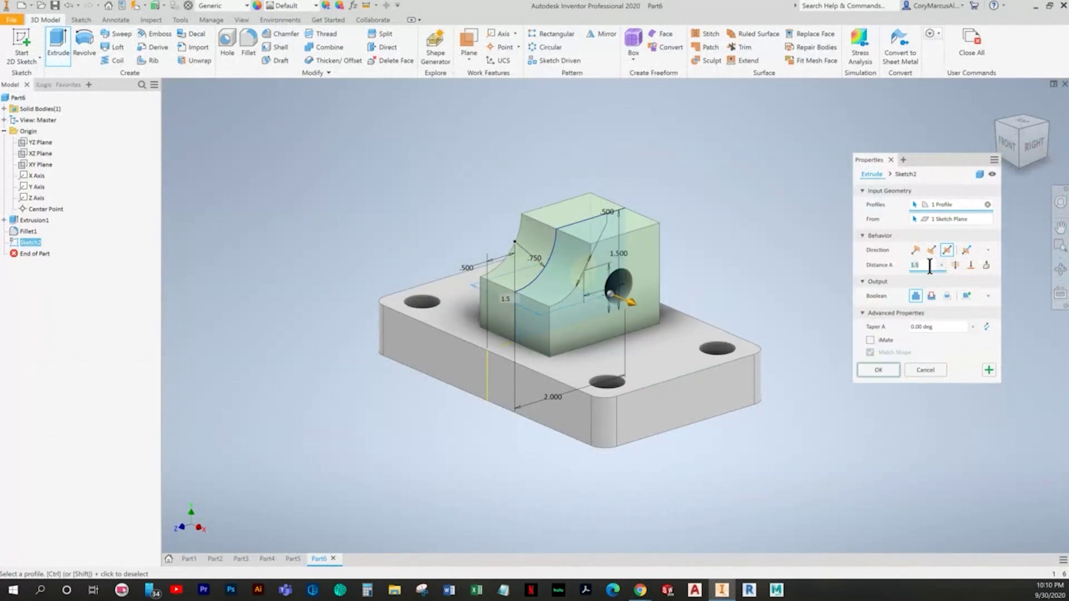
pyautogui.click(878, 375)
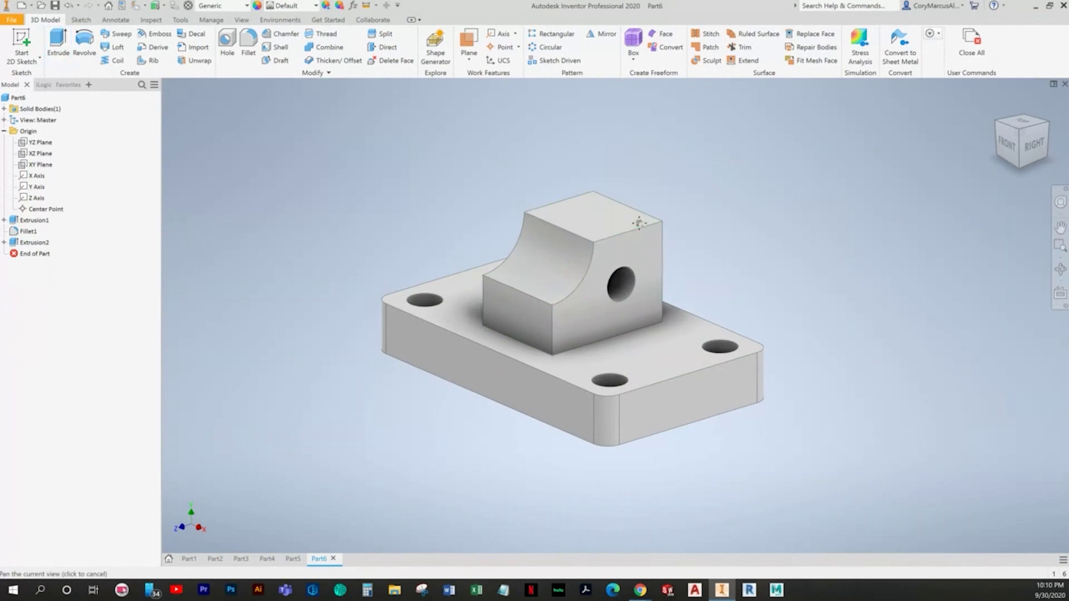
# Step: Start a new 2D sketch on the upper block's flat back face
pyautogui.moveTo(642, 224); pyautogui.dragTo(576, 286, button='middle')
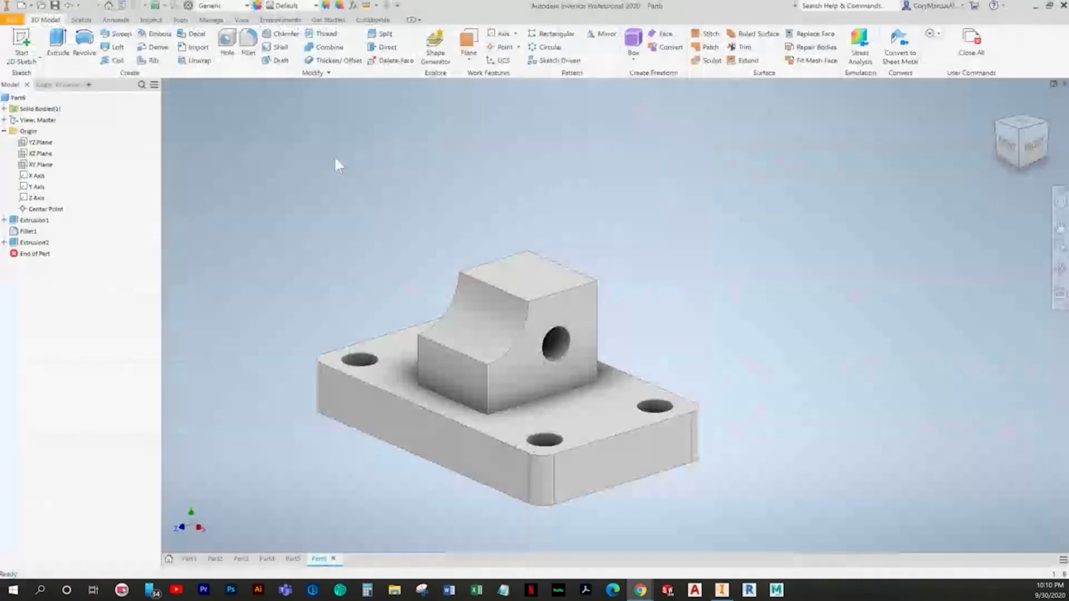
pyautogui.click(22, 42)
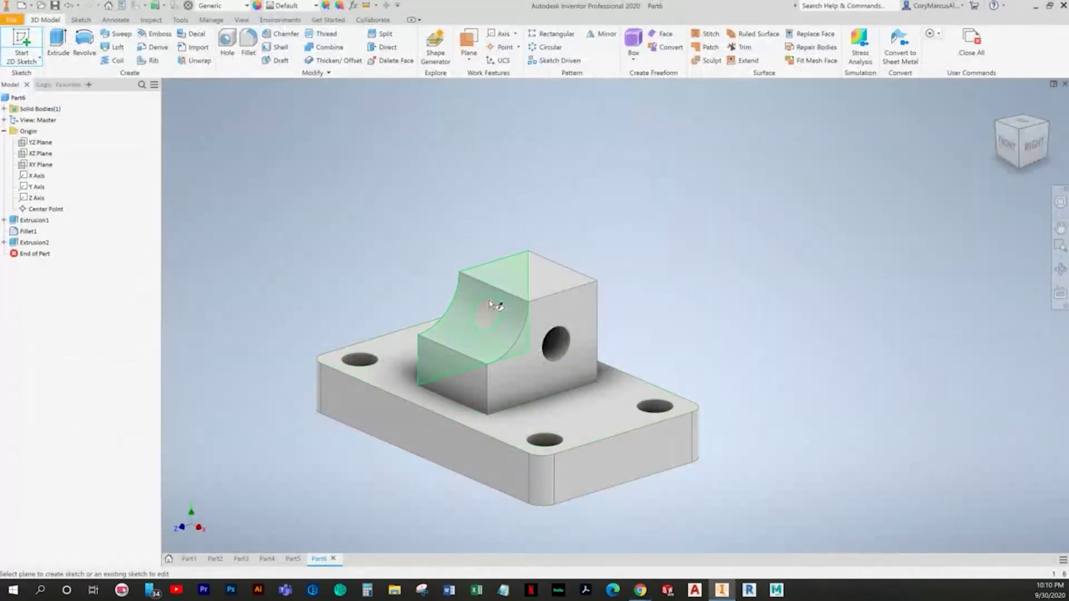
pyautogui.keyDown('shift'); pyautogui.moveTo(604, 306); pyautogui.dragTo(525, 320, button='middle'); pyautogui.keyUp('shift')
pyautogui.click(522, 320)
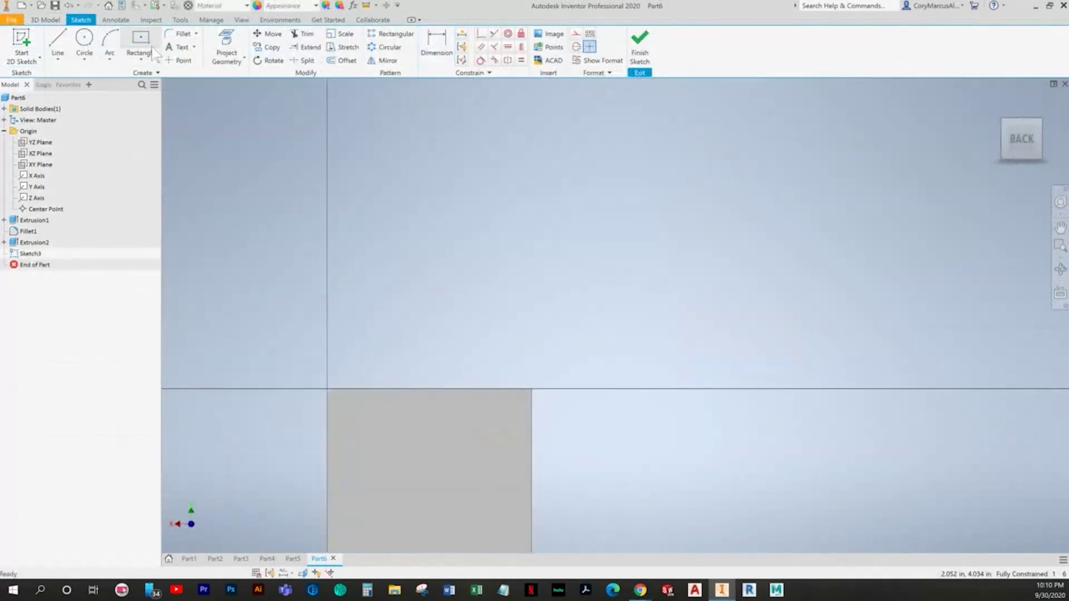
# Step: Sketch a rectangle near the middle of the block's top edge, overlapping that edge
pyautogui.click(142, 58)
pyautogui.click(149, 82)
pyautogui.scroll(-3, 429, 318)
pyautogui.click(360, 325)
pyautogui.click(491, 388)
pyautogui.press('Escape')
pyautogui.moveTo(530, 376)
pyautogui.mouseDown(button='middle')
pyautogui.moveTo(646, 326)
pyautogui.moveTo(625, 335)
pyautogui.mouseUp(button='middle')
pyautogui.click(303, 571)
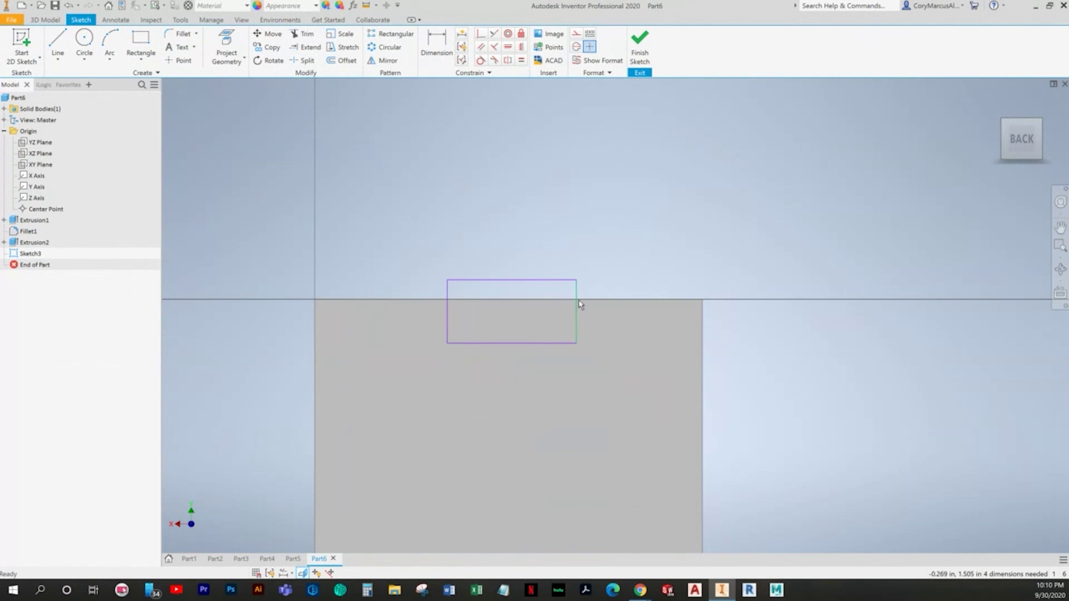
# Step: Make the rectangle's top line collinear with the block's top edge
pyautogui.click(494, 34)
pyautogui.click(592, 300)
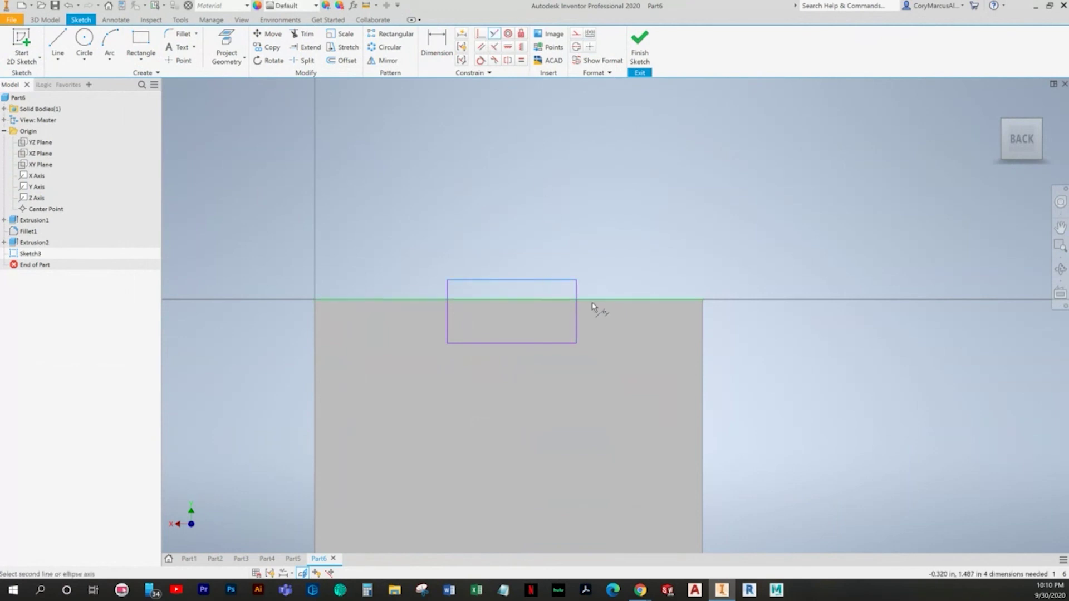
pyautogui.rightClick(590, 228)
pyautogui.click(579, 215)
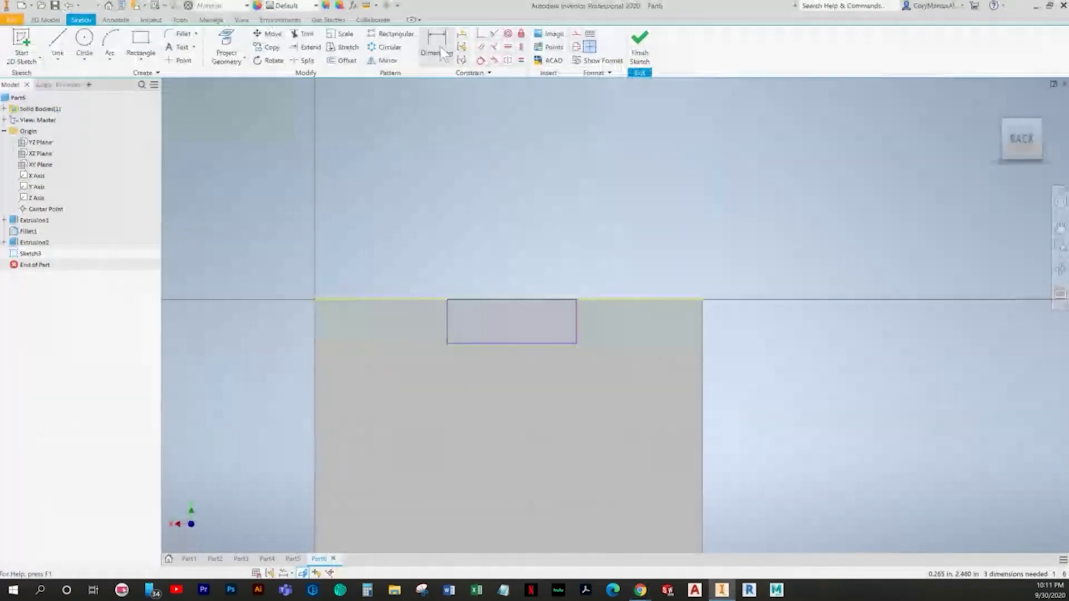
# Step: Dimension the rectangle's right side 0.5 in from the block's right edge
pyautogui.click(437, 47)
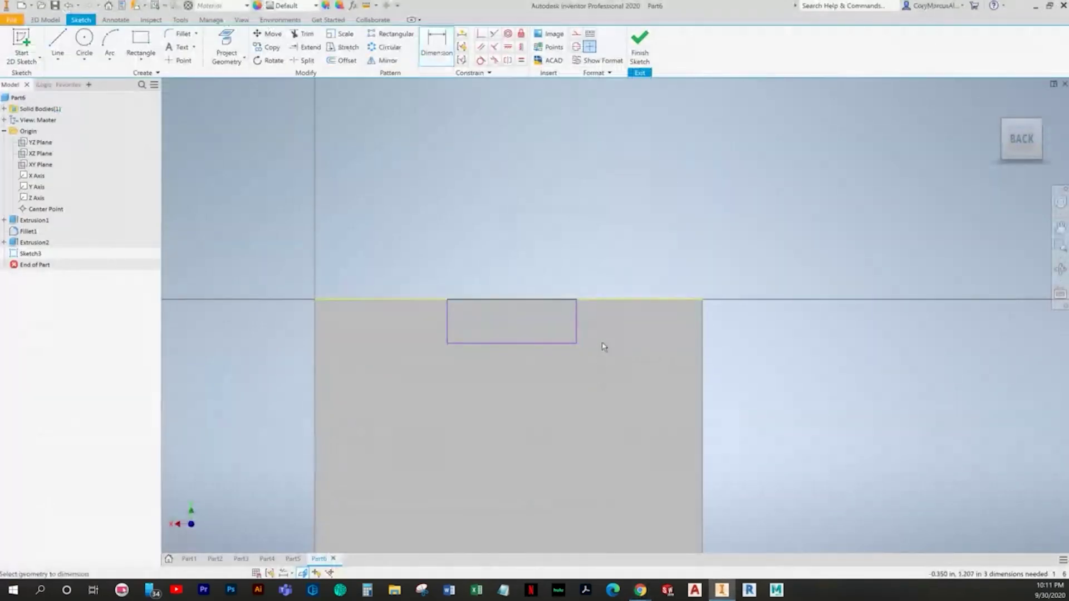
pyautogui.click(703, 334)
pyautogui.click(663, 229)
pyautogui.write('.5')
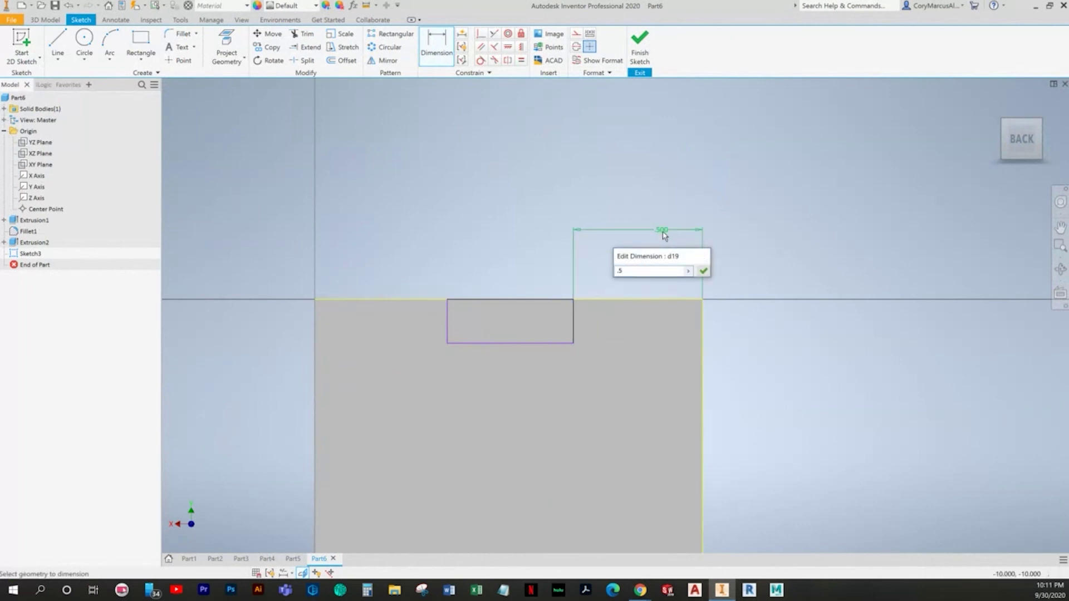
# Step: Dimension the slot rectangle 0.25 in deep and 0.5 in wide, checking the sizes against the textbook drawing
pyautogui.press('Return')
pyautogui.click(445, 317)
pyautogui.click(410, 319)
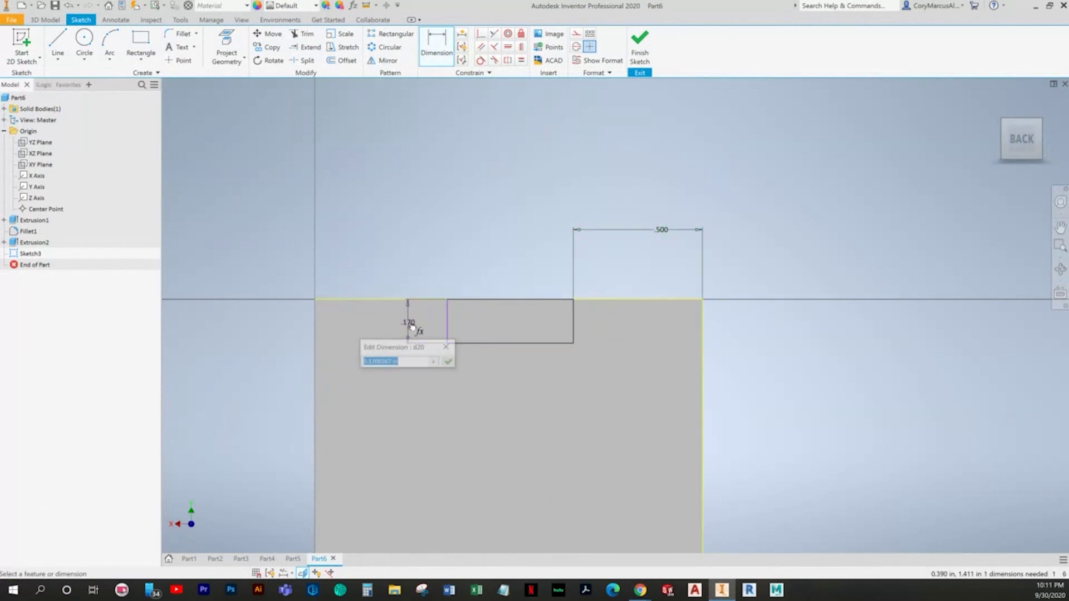
pyautogui.press('Return')
pyautogui.hotkey('alt', 'Tab')
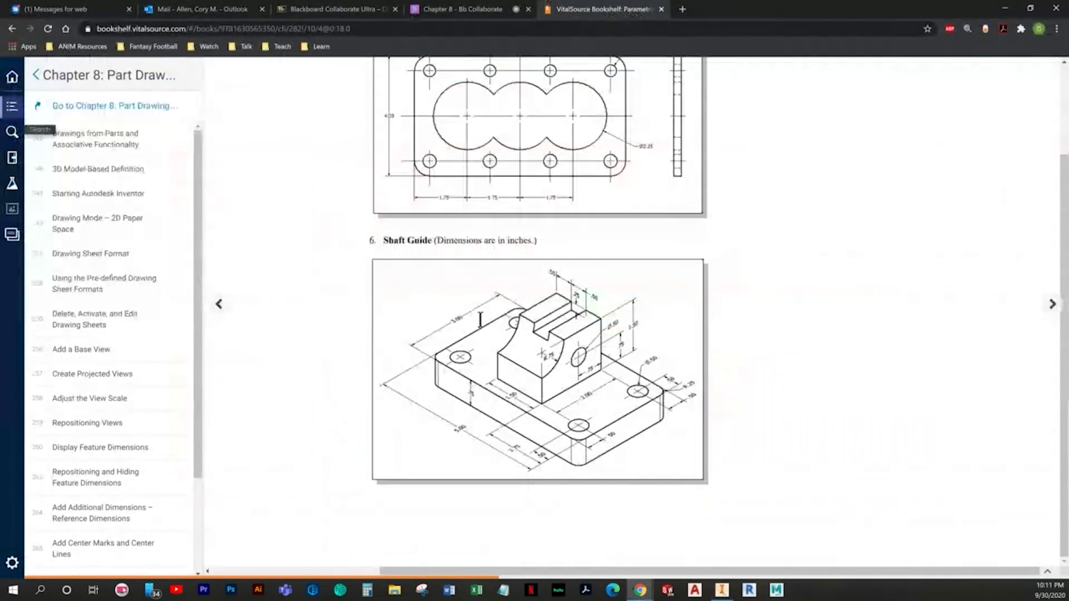
pyautogui.hotkey('alt', 'Tab')
pyautogui.click(522, 306)
pyautogui.click(519, 237)
pyautogui.write('.5')
pyautogui.press('Return')
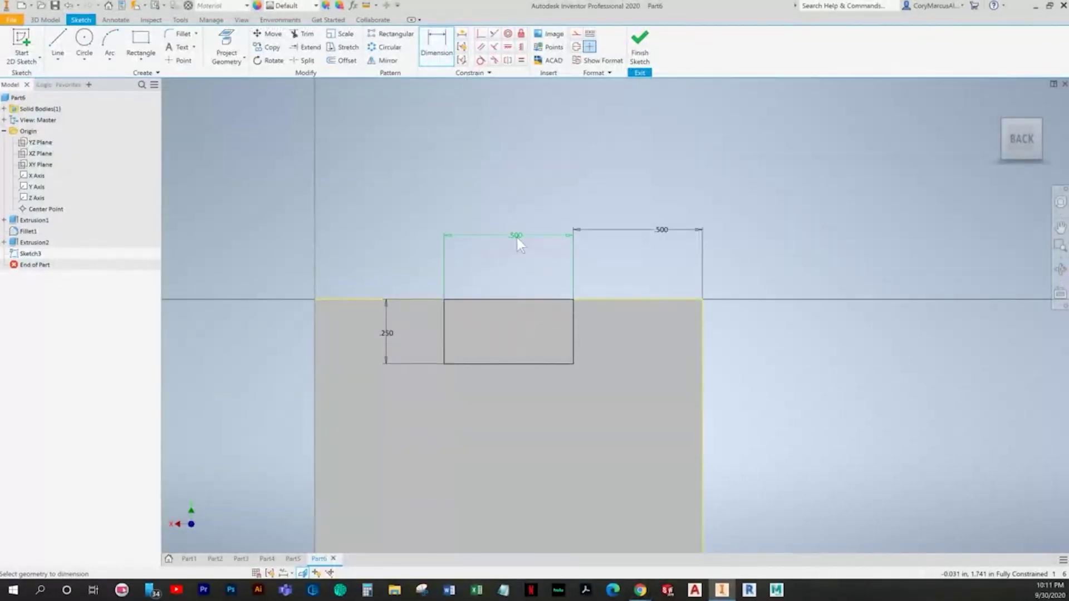
# Step: Extrude the slot rectangle as a symmetric cut through the whole upper block
pyautogui.click(45, 19)
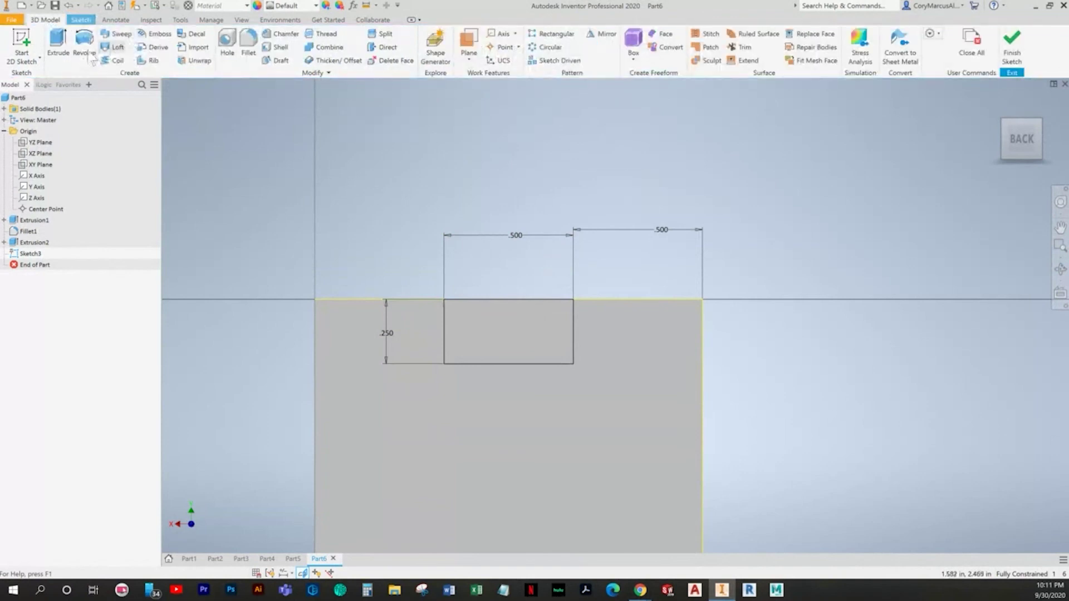
pyautogui.press('e')
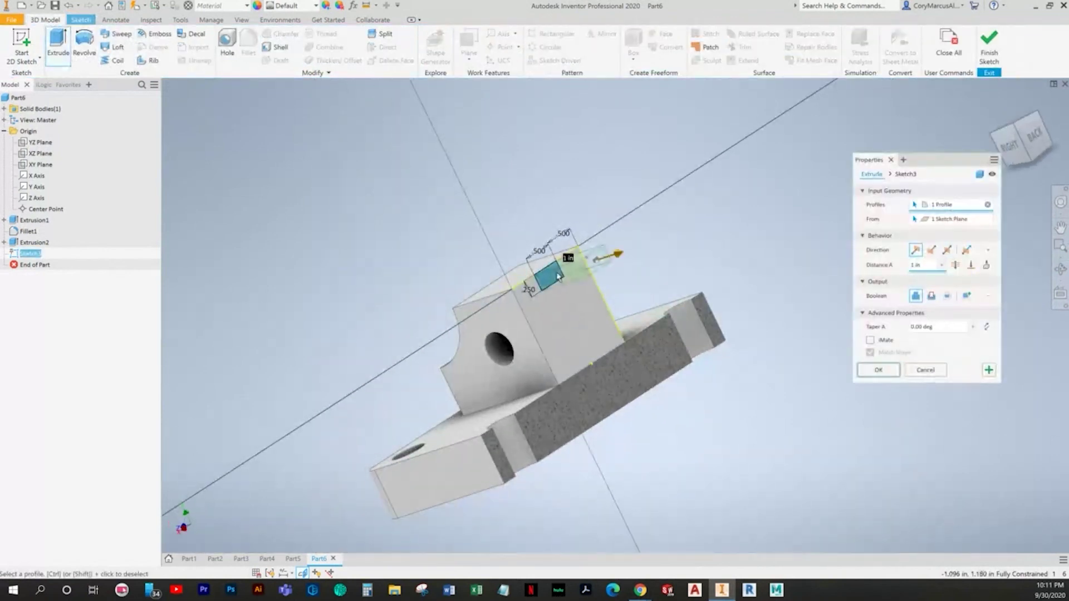
pyautogui.click(930, 297)
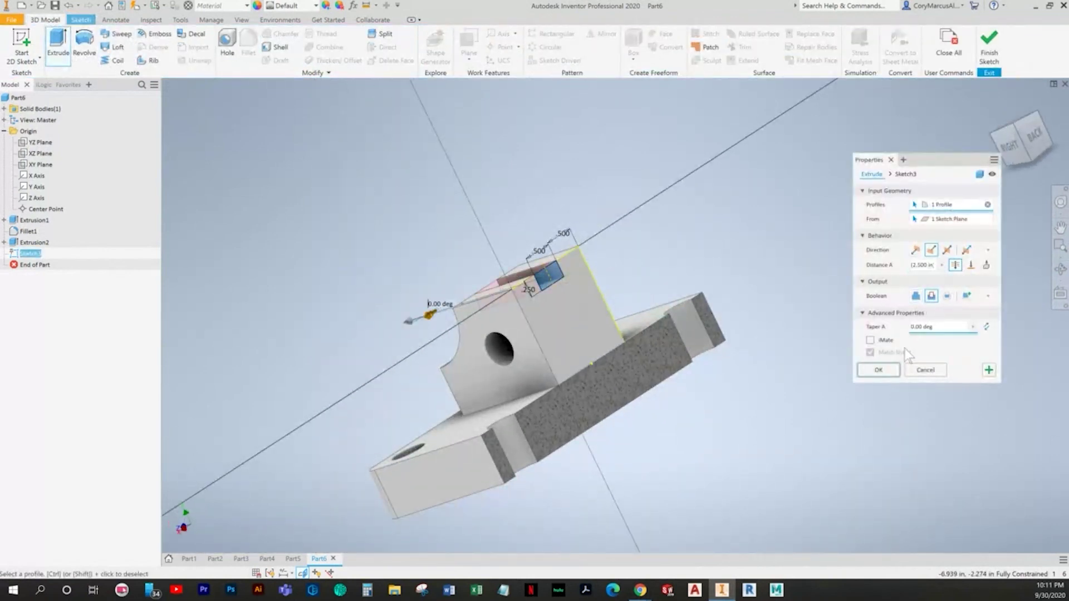
pyautogui.click(947, 250)
pyautogui.click(878, 370)
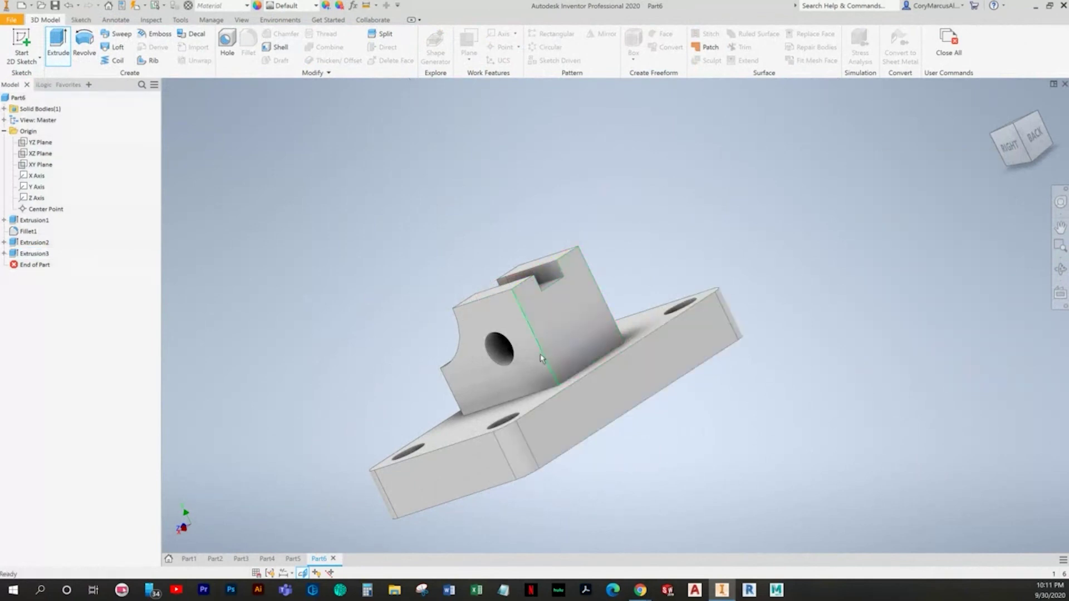
# Step: Compare the part in an isometric view with the textbook's Shaft Guide drawing, including the dimensions placed on it
pyautogui.hotkey('alt', 'Tab')
pyautogui.hotkey('alt', 'Tab')
pyautogui.click(1023, 116)
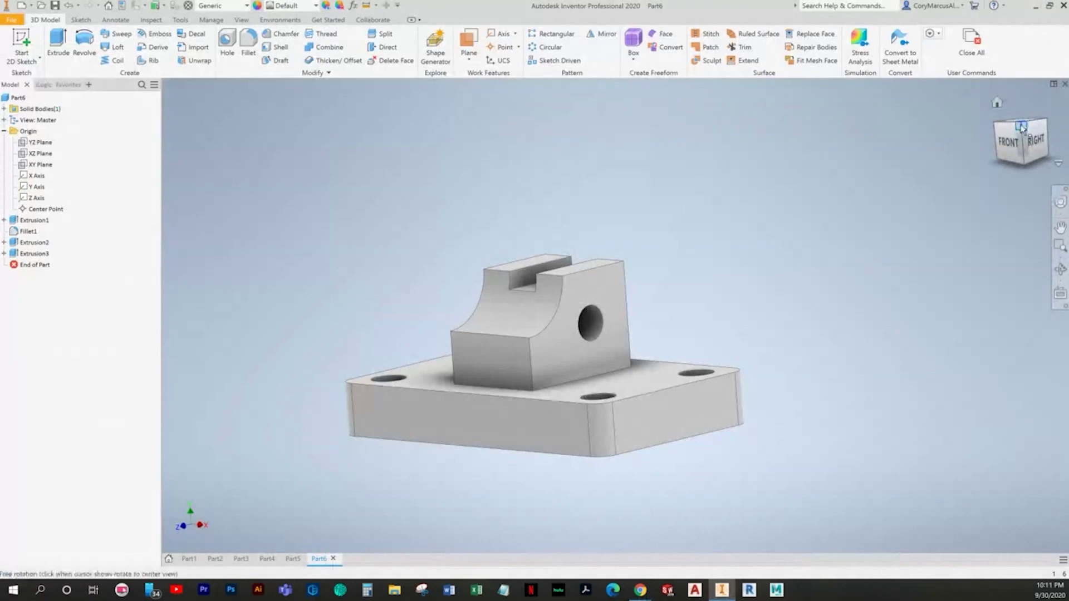
pyautogui.hotkey('alt', 'Tab')
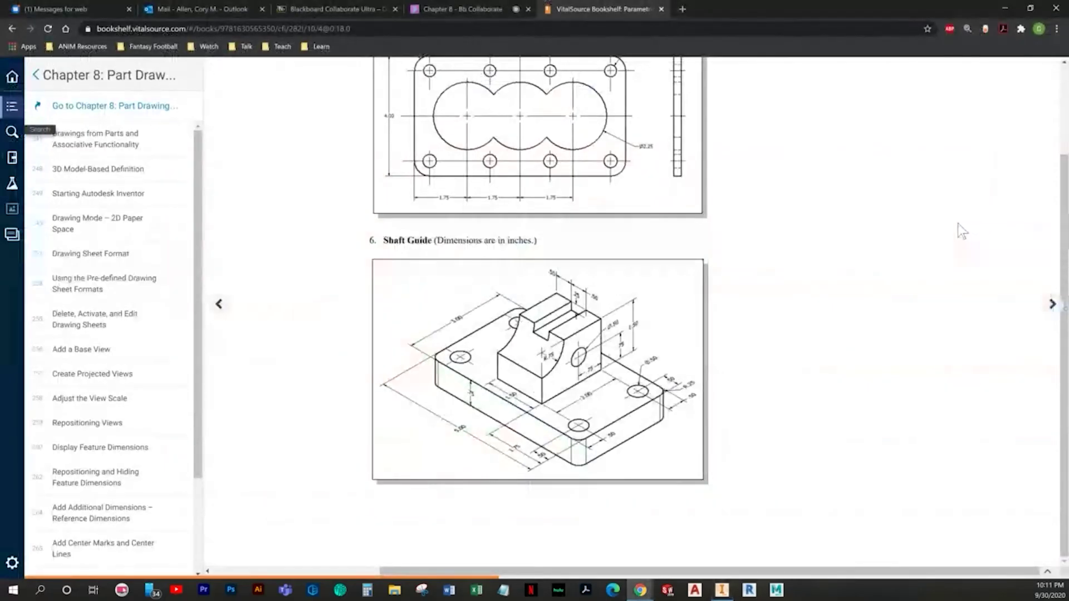
pyautogui.hotkey('alt', 'Tab')
pyautogui.hotkey('alt', 'Tab')
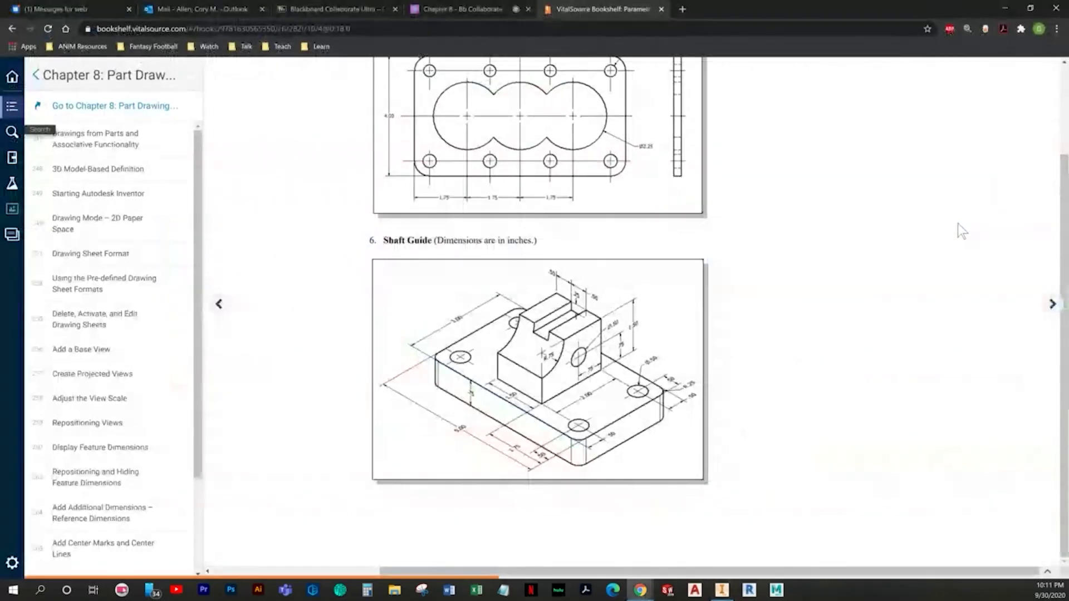
pyautogui.hotkey('alt', 'Tab')
pyautogui.hotkey('alt', 'Tab')
pyautogui.hotkey('alt', 'Tab')
pyautogui.hotkey('alt', 'Tab')
pyautogui.hotkey('alt', 'Tab')
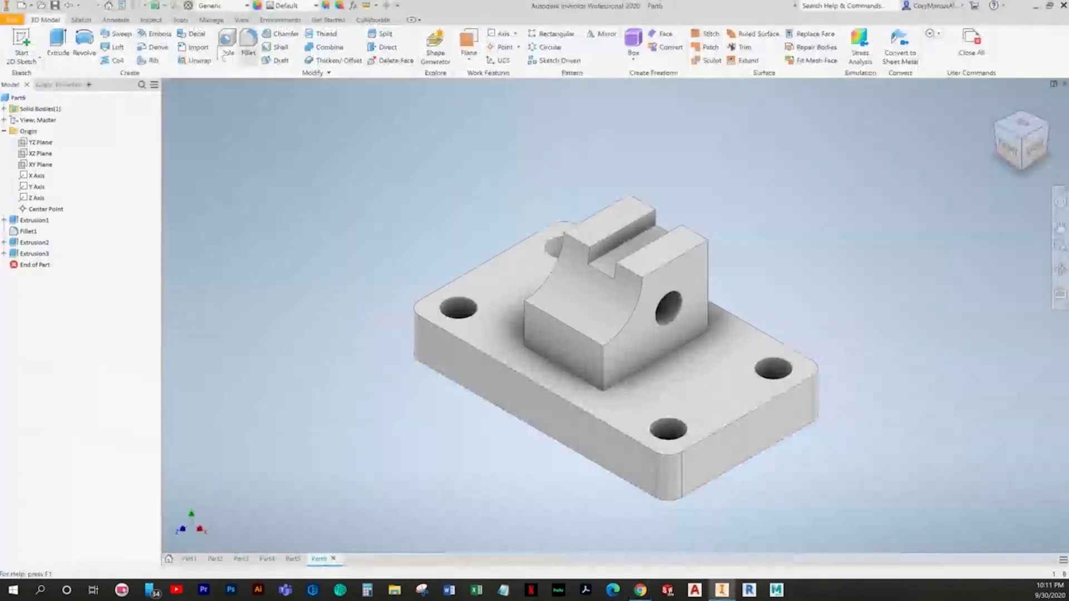
# Step: Annotate the width of the raised ledge farther from the shaft hole face, on a vertical plane with the text beyond its outer side
pyautogui.click(111, 21)
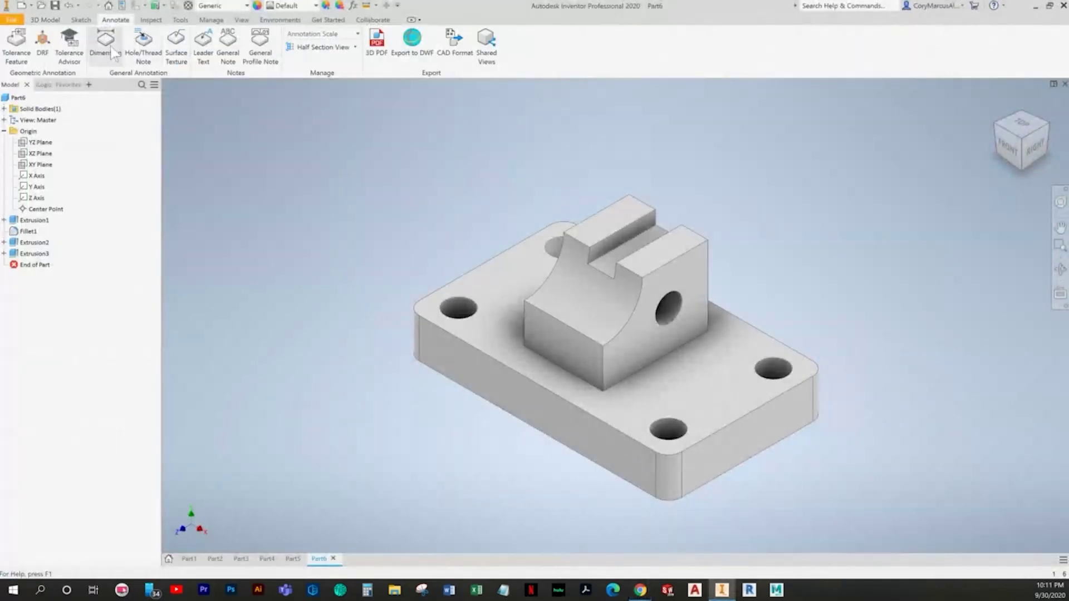
pyautogui.moveTo(523, 193); pyautogui.dragTo(394, 345, button='middle')
pyautogui.scroll(3, 460, 354)
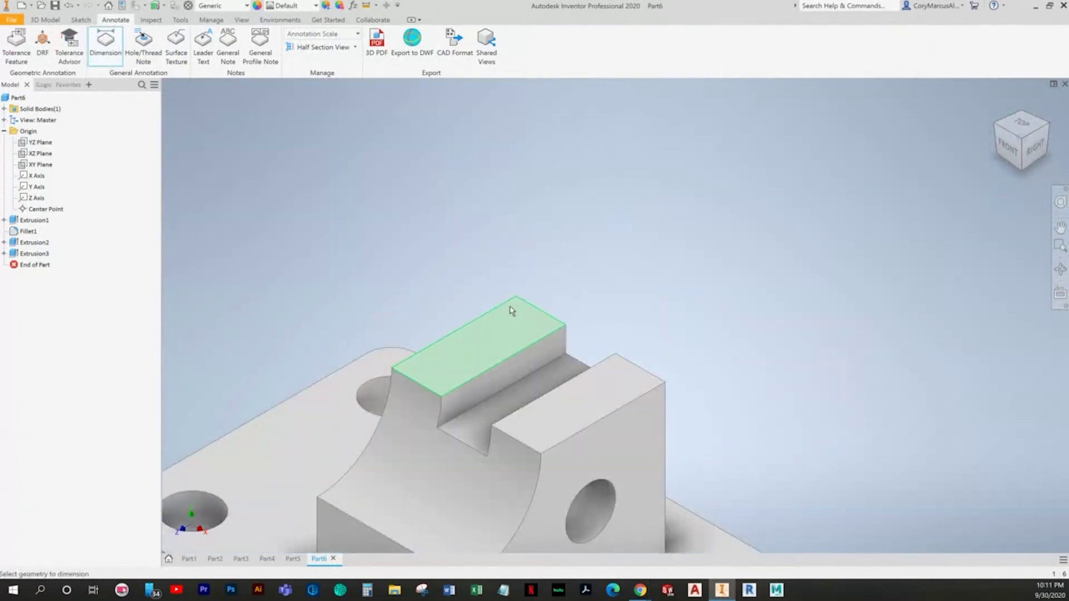
pyautogui.click(511, 300)
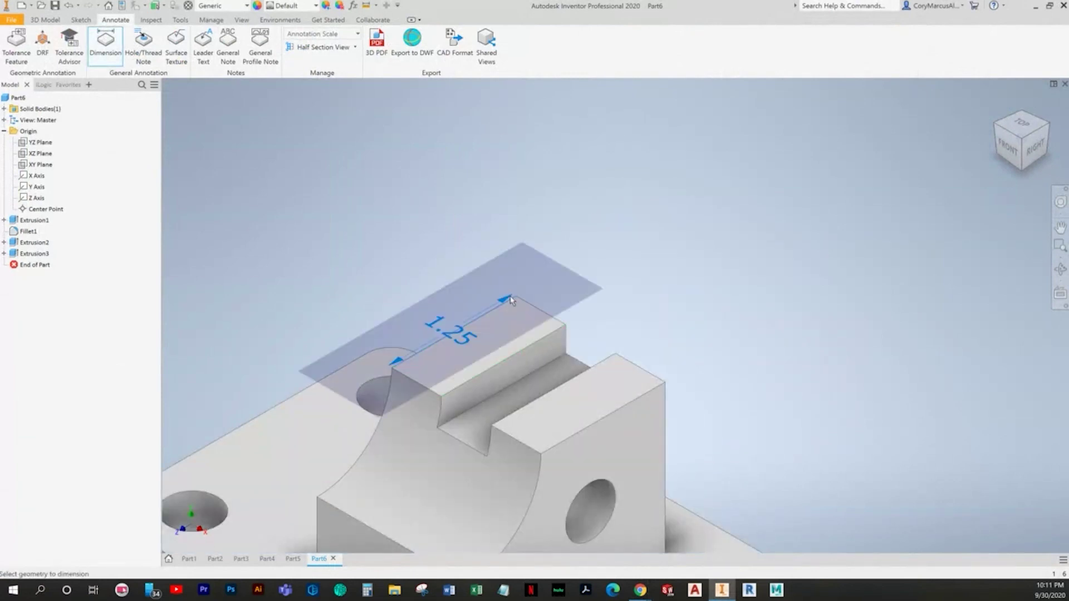
pyautogui.click(555, 337)
pyautogui.hotkey('alt', 'Tab')
pyautogui.hotkey('alt', 'Tab')
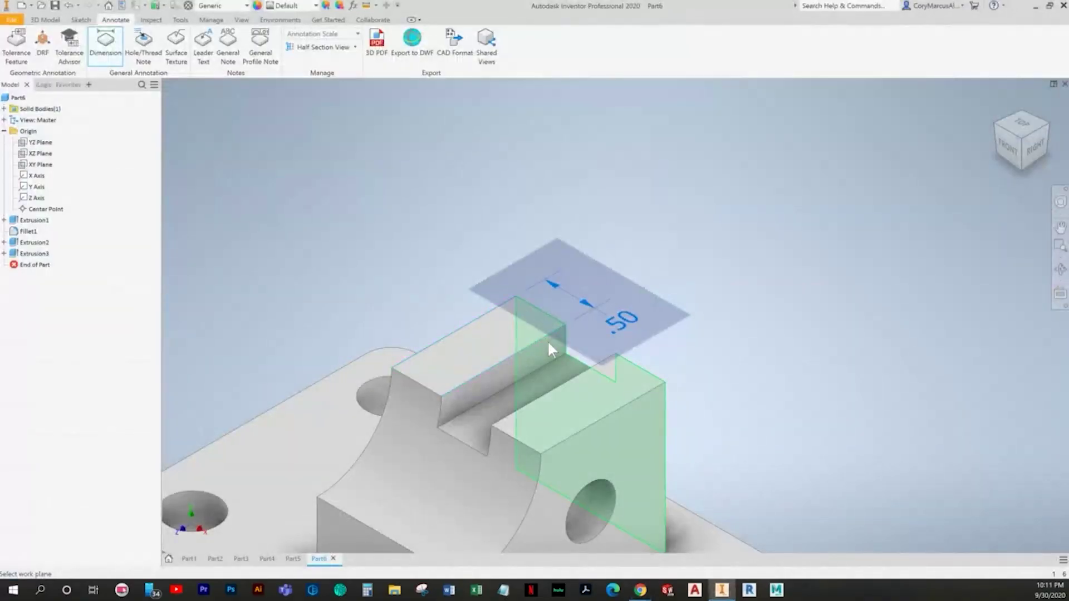
pyautogui.click(549, 344)
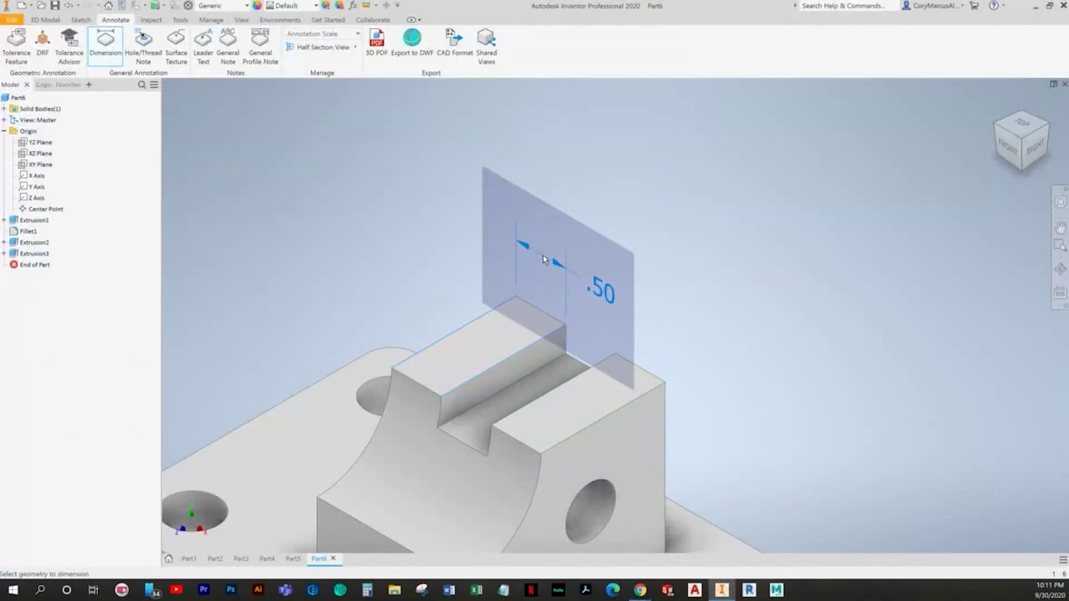
pyautogui.click(561, 261)
pyautogui.moveTo(603, 288); pyautogui.dragTo(579, 263)
# Step: Annotate the top slot's width in line with the ledge width dimension
pyautogui.click(105, 42)
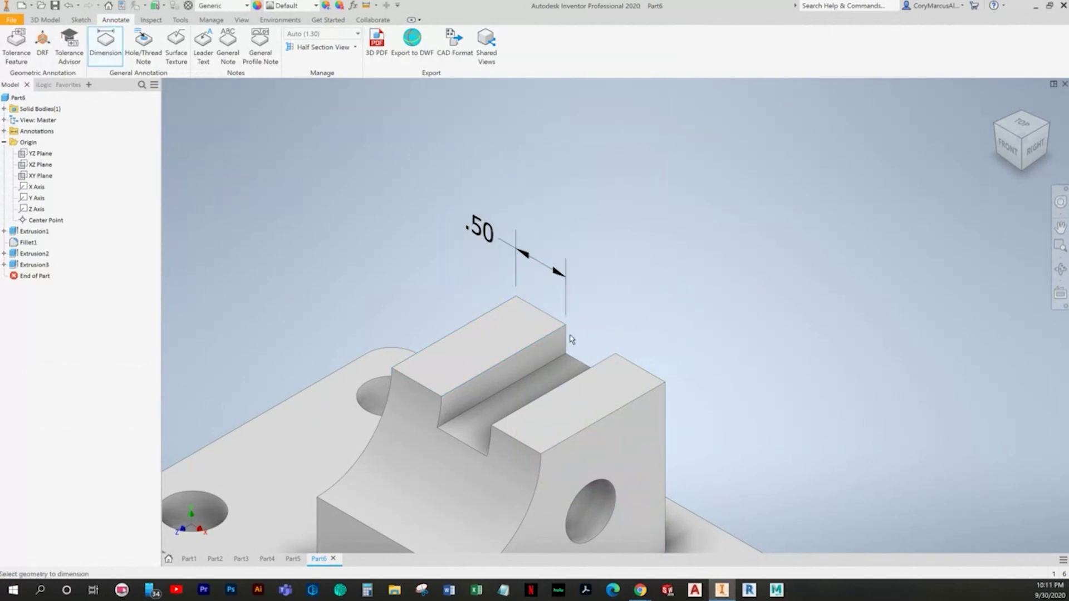
pyautogui.keyDown('shift'); pyautogui.moveTo(616, 377); pyautogui.dragTo(740, 382, button='middle'); pyautogui.keyUp('shift')
pyautogui.keyDown('shift'); pyautogui.moveTo(589, 373); pyautogui.dragTo(607, 294, button='middle'); pyautogui.keyUp('shift')
pyautogui.click(606, 294)
pyautogui.press('Return')
pyautogui.press('Escape')
# Step: Annotate the slot's depth at the block's back face, between the slot floor edge and the far ledge's top edge
pyautogui.click(106, 47)
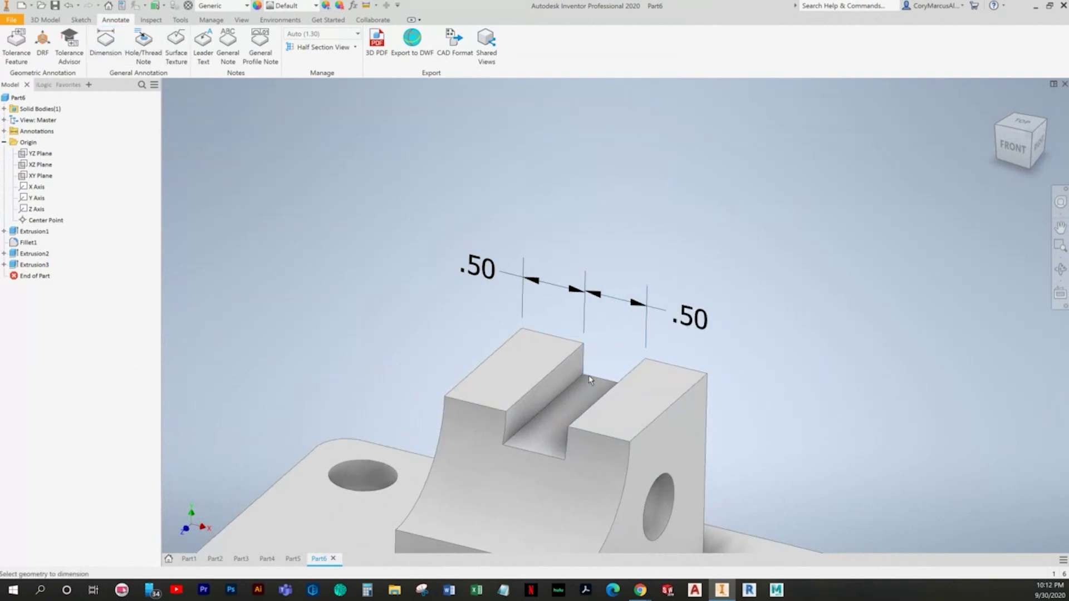
pyautogui.keyDown('shift'); pyautogui.moveTo(585, 390); pyautogui.dragTo(706, 399, button='middle'); pyautogui.keyUp('shift')
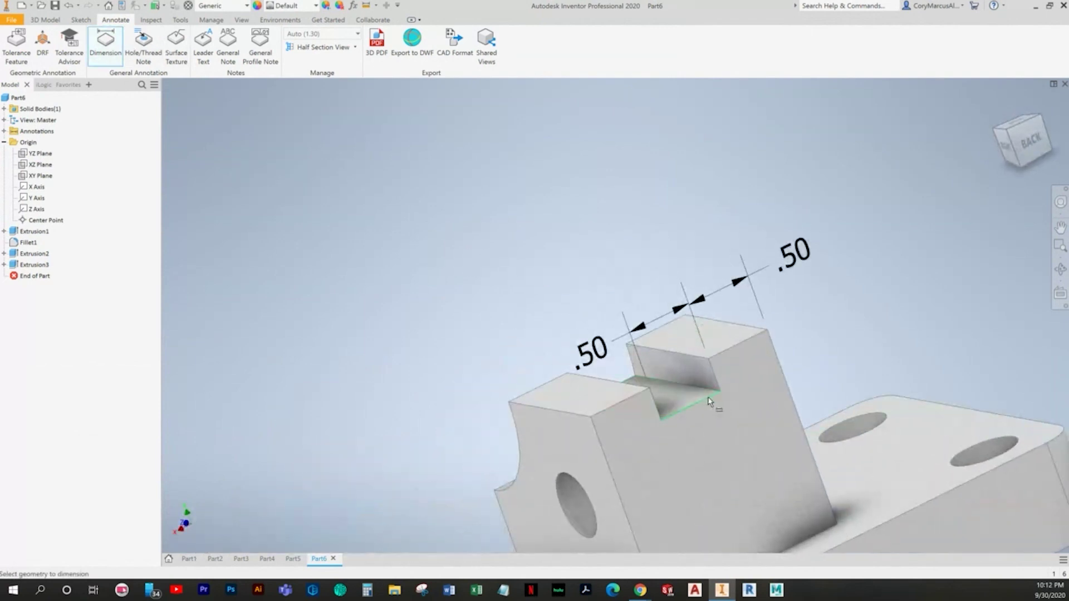
pyautogui.click(706, 399)
pyautogui.click(729, 350)
pyautogui.moveTo(724, 342)
pyautogui.keyDown('shift'); pyautogui.mouseDown(button='middle')
pyautogui.moveTo(749, 381)
pyautogui.moveTo(740, 394)
pyautogui.moveTo(560, 357)
pyautogui.moveTo(626, 355)
pyautogui.mouseUp(button='middle'); pyautogui.keyUp('shift')
pyautogui.click(751, 381)
pyautogui.press('Return')
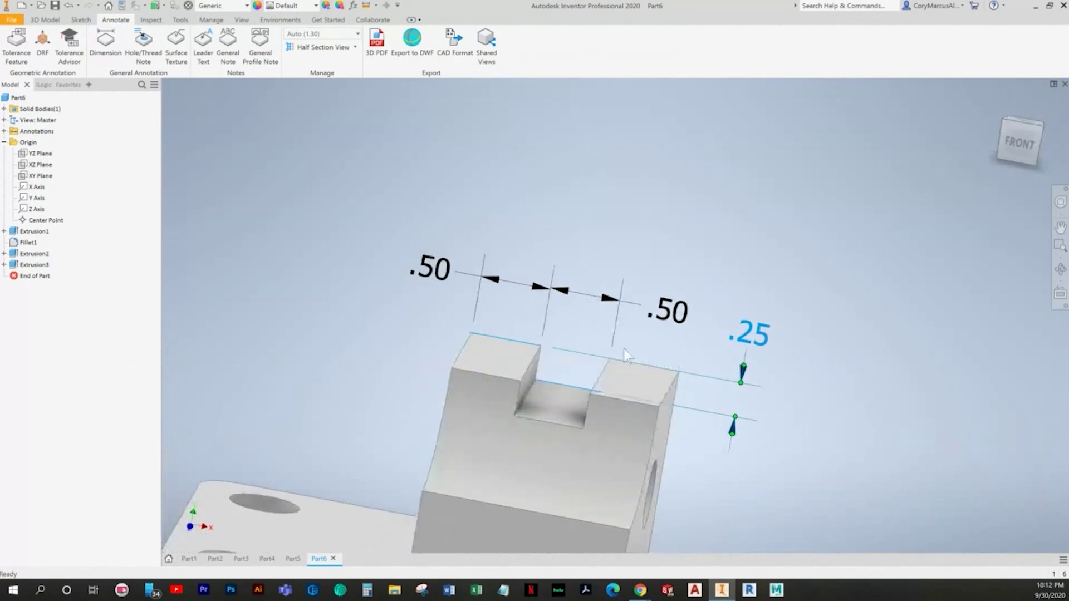
# Step: Adjust the slot depth dimension's placement and toggle its Arrowheads Inside option, and delete that dimension
pyautogui.click(741, 383)
pyautogui.keyDown('shift'); pyautogui.moveTo(761, 386); pyautogui.dragTo(786, 365, button='middle'); pyautogui.keyUp('shift')
pyautogui.click(787, 364)
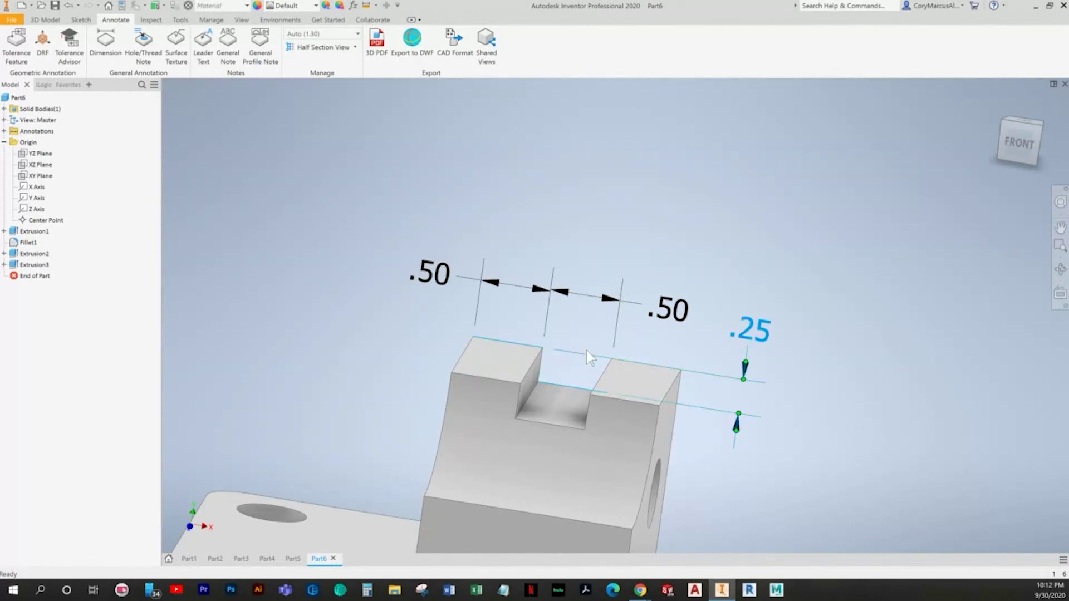
pyautogui.rightClick(587, 352)
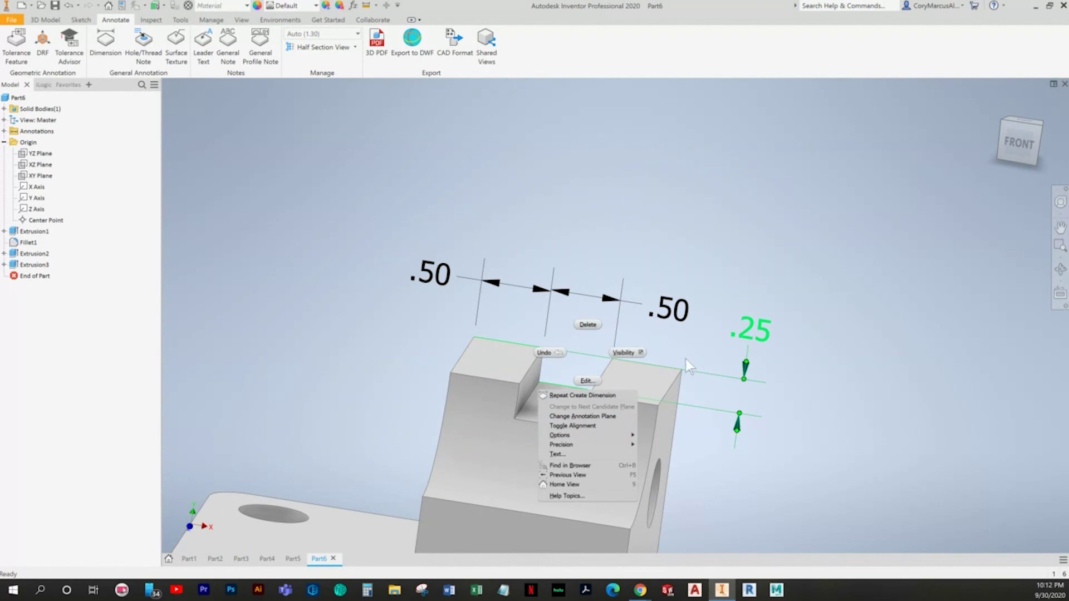
pyautogui.moveTo(614, 436)
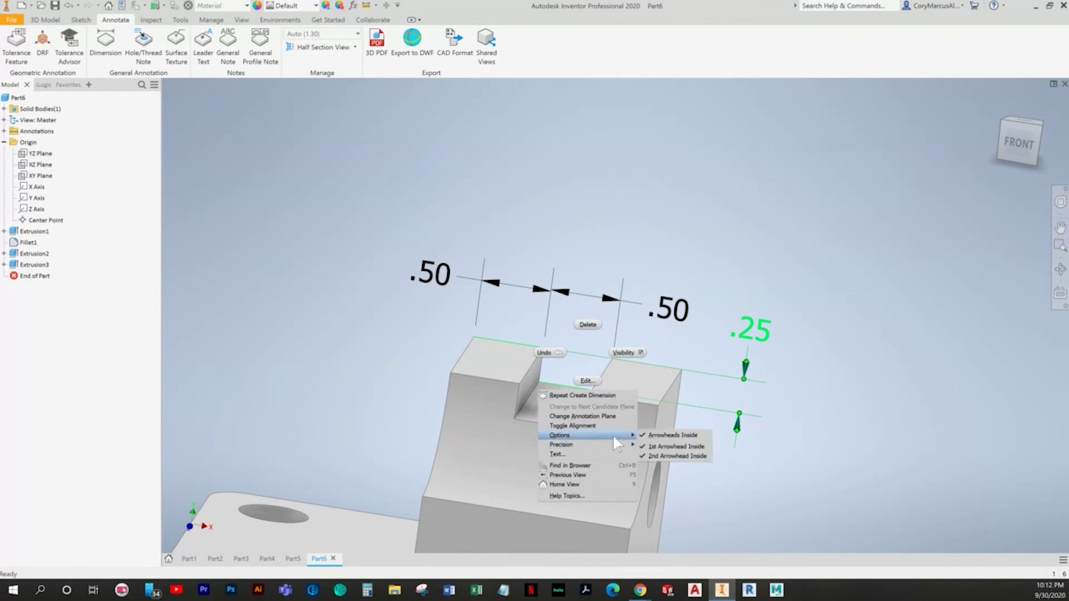
pyautogui.click(673, 434)
pyautogui.press('Delete')
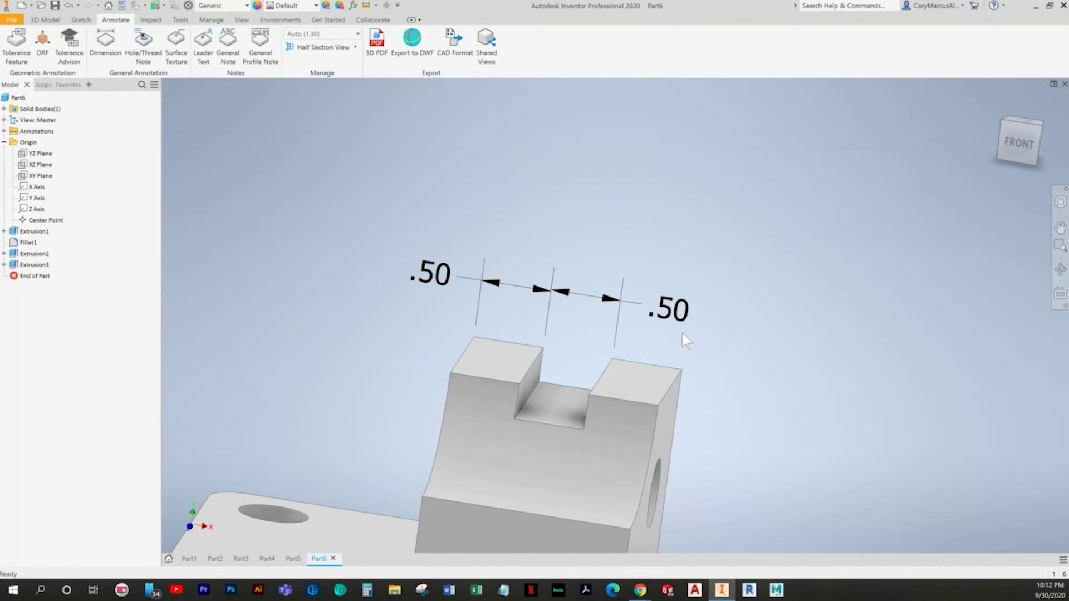
# Step: Annotate the slot's depth from the near ledge's top back edge to the slot floor, with the text above the arrows
pyautogui.click(106, 44)
pyautogui.click(676, 370)
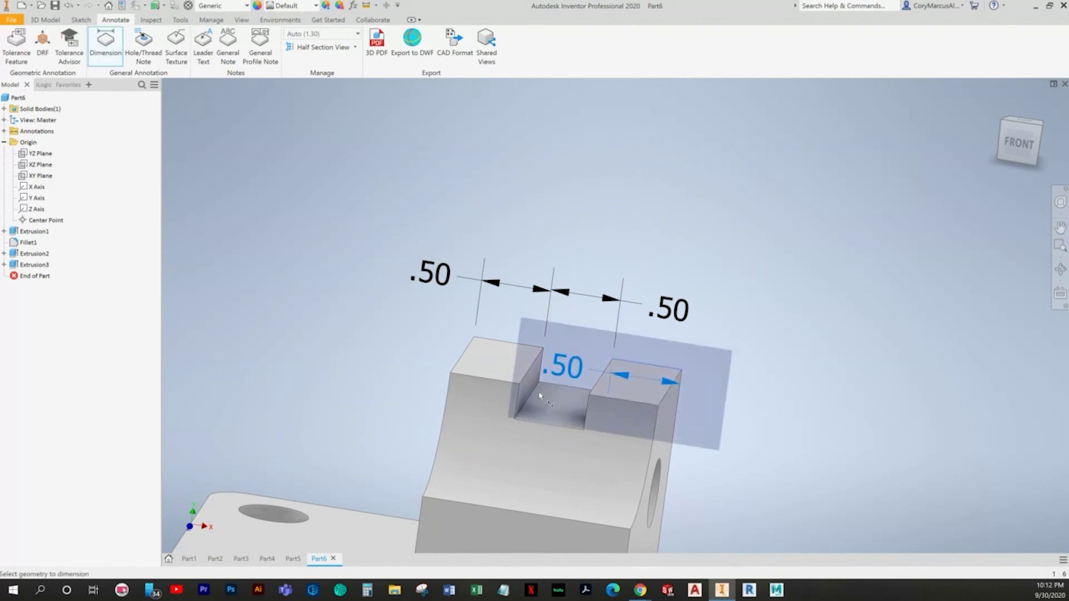
pyautogui.click(570, 391)
pyautogui.click(752, 462)
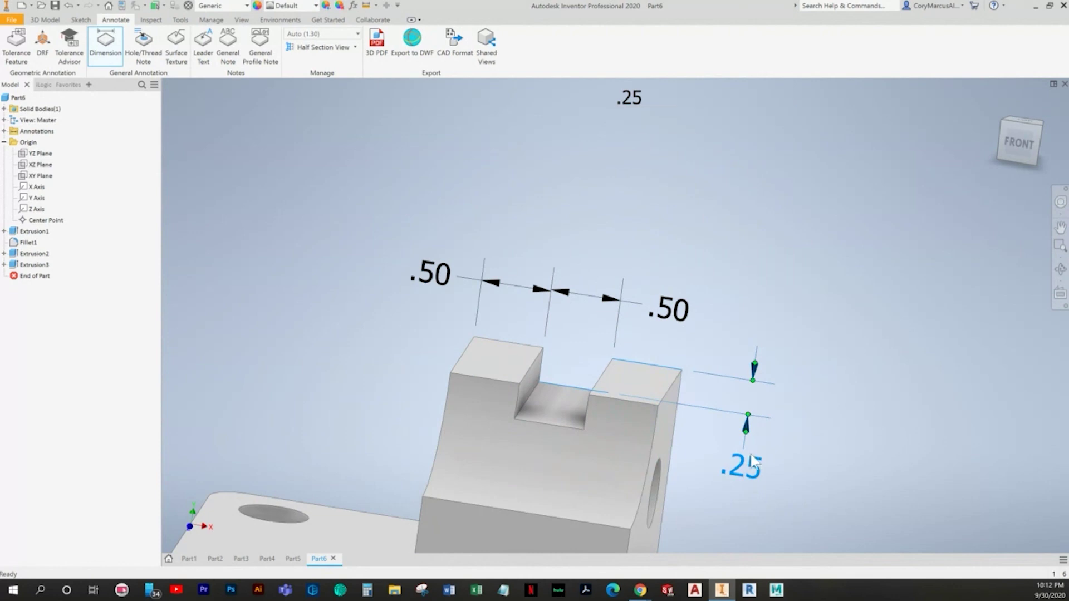
pyautogui.moveTo(752, 465); pyautogui.dragTo(762, 318)
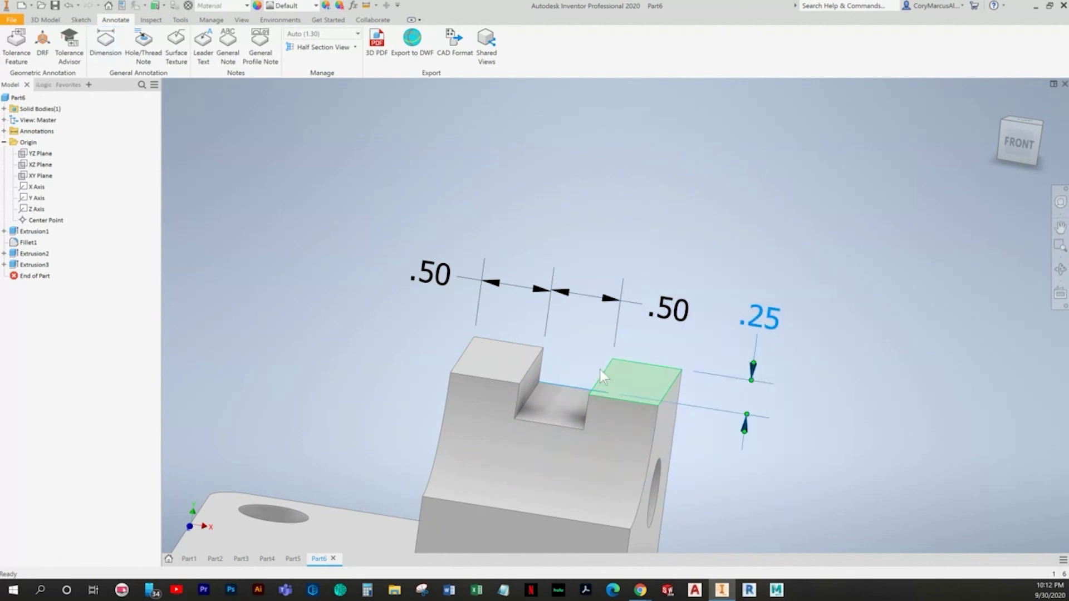
# Step: Annotate the shaft hole center's height above the base plate, beside the block as in the textbook drawing
pyautogui.moveTo(650, 353)
pyautogui.keyDown('shift'); pyautogui.mouseDown(button='middle')
pyautogui.moveTo(581, 362)
pyautogui.moveTo(745, 393)
pyautogui.moveTo(818, 354)
pyautogui.mouseUp(button='middle'); pyautogui.keyUp('shift')
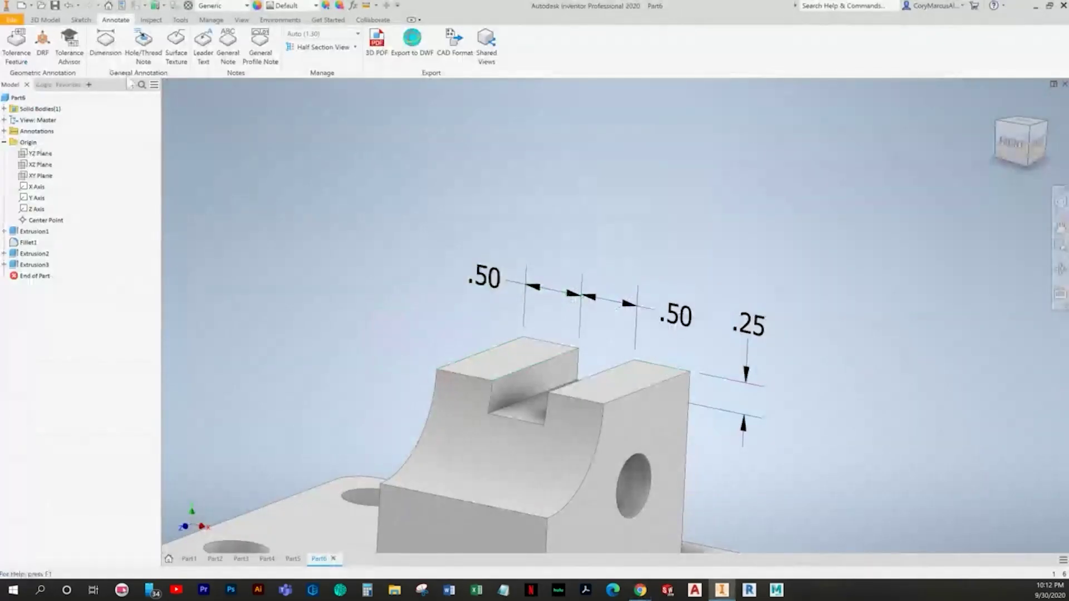
pyautogui.click(110, 54)
pyautogui.scroll(-3, 732, 417)
pyautogui.keyDown('shift'); pyautogui.moveTo(731, 417); pyautogui.dragTo(681, 426, button='middle'); pyautogui.keyUp('shift')
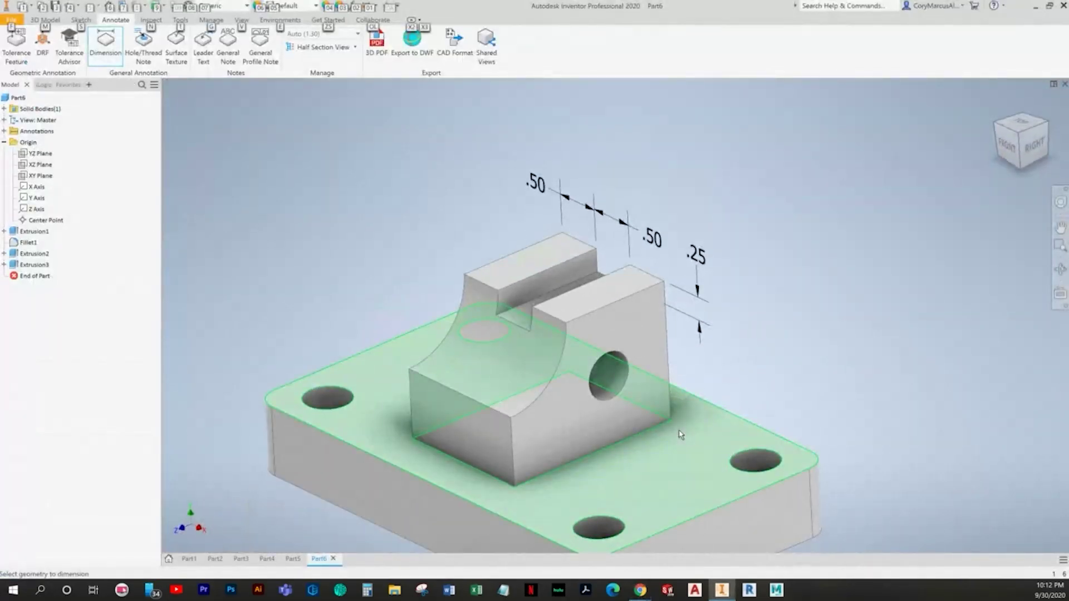
pyautogui.hotkey('alt', 'Tab')
pyautogui.hotkey('alt', 'Tab')
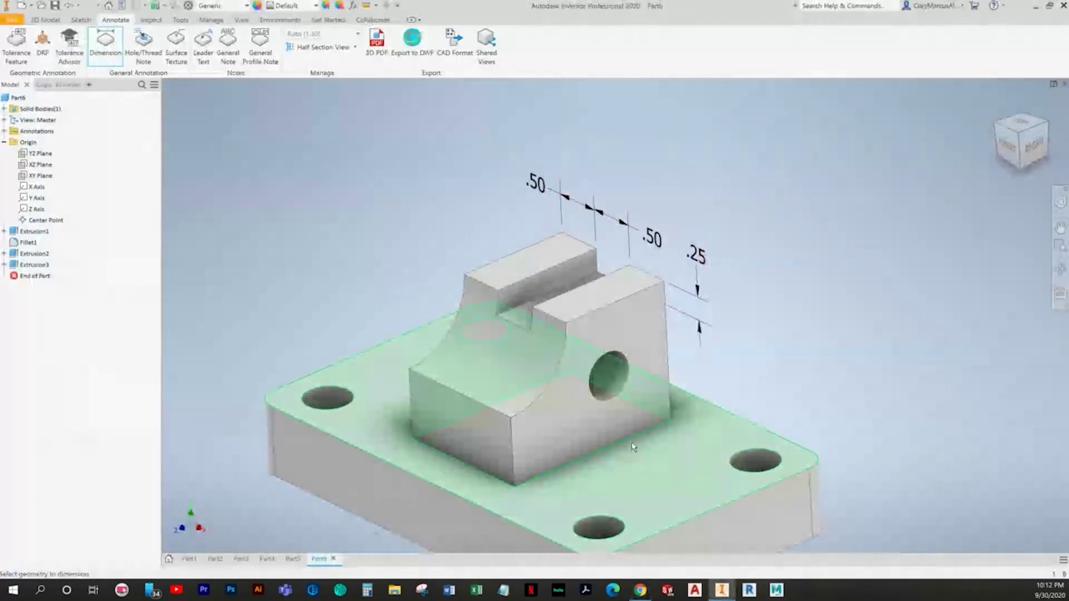
pyautogui.click(626, 388)
pyautogui.click(731, 362)
pyautogui.hotkey('alt', 'Tab')
pyautogui.hotkey('alt', 'Tab')
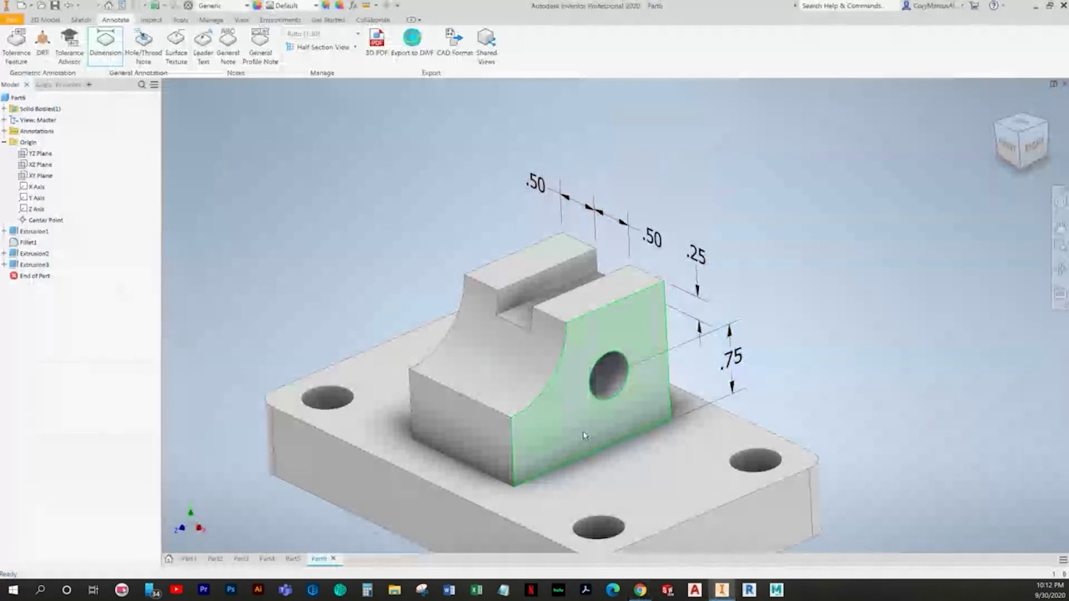
# Step: Annotate the upper block's full height outside the hole height dimension, and check it against the textbook drawing
pyautogui.click(105, 42)
pyautogui.click(637, 299)
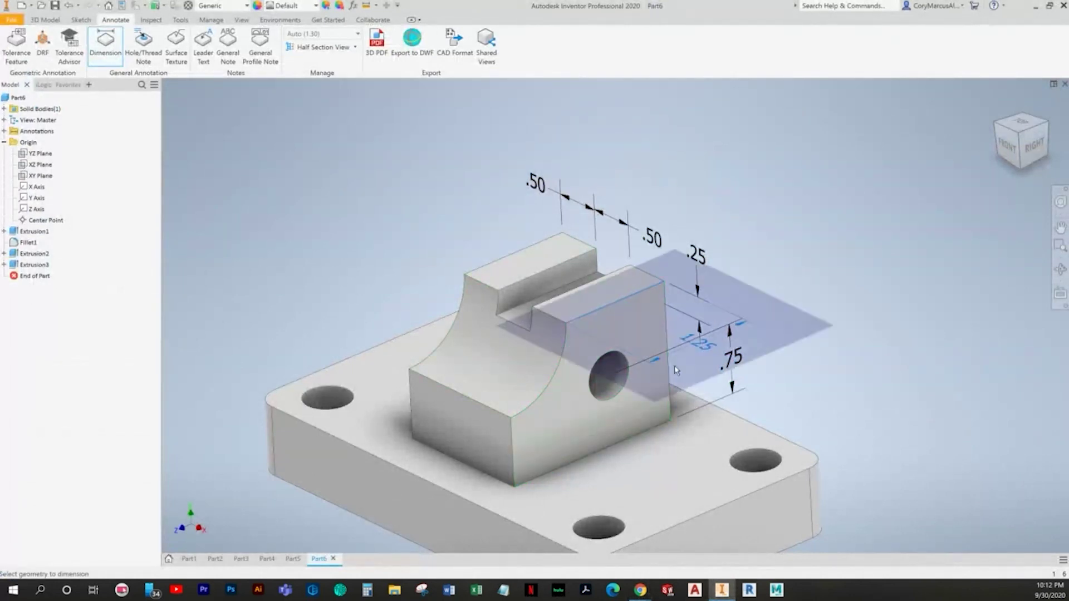
pyautogui.click(652, 441)
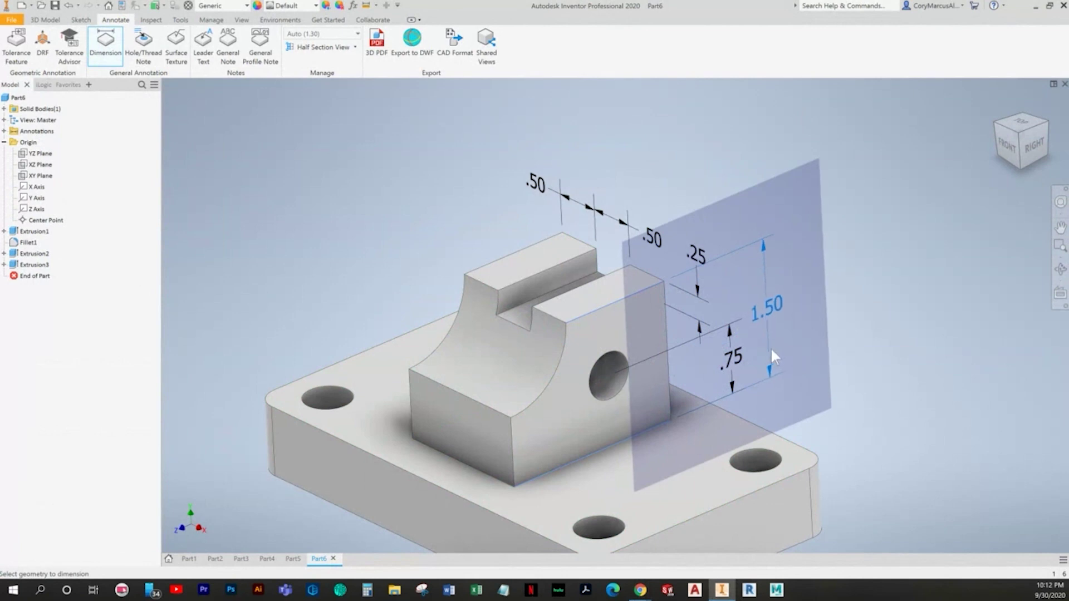
pyautogui.click(771, 347)
pyautogui.press('Return')
pyautogui.hotkey('alt', 'Tab')
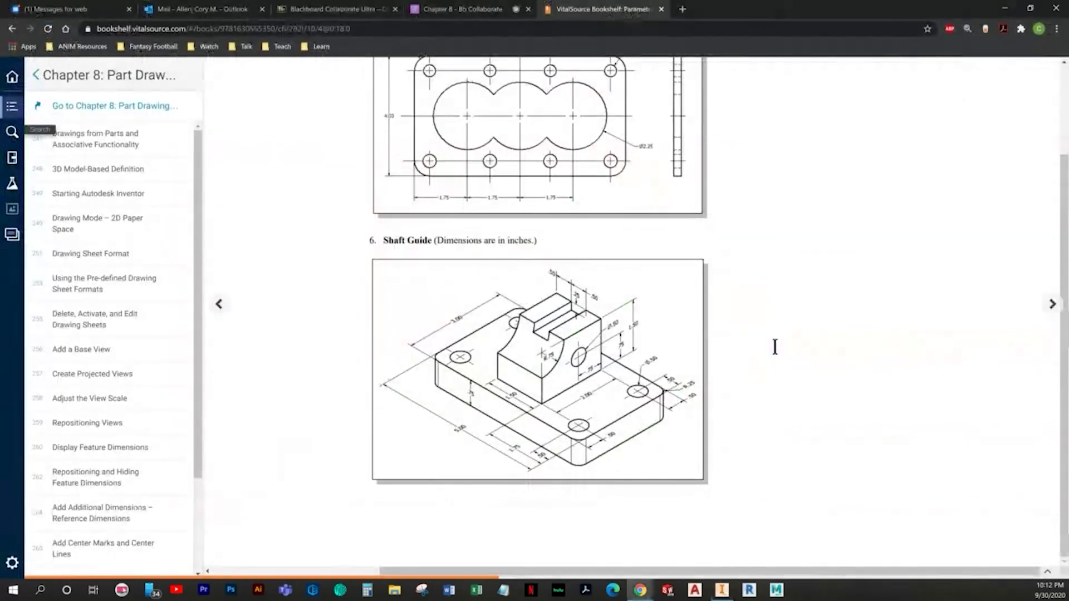
pyautogui.hotkey('alt', 'Tab')
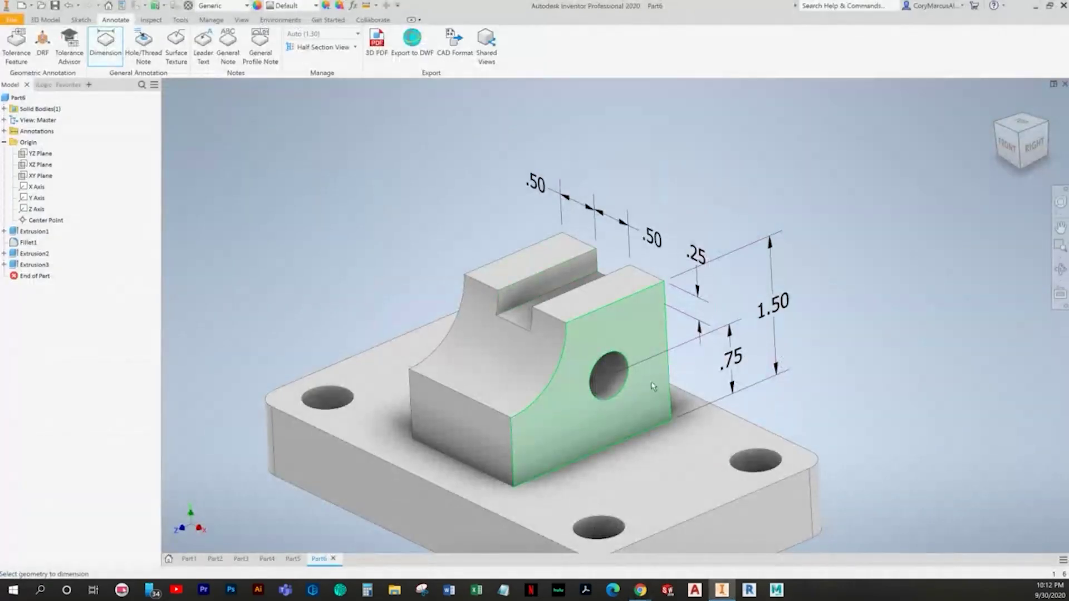
# Step: Annotate the horizontal distance from the shaft hole's center to the block's back edge, with the text just below the hole
pyautogui.click(670, 384)
pyautogui.click(624, 384)
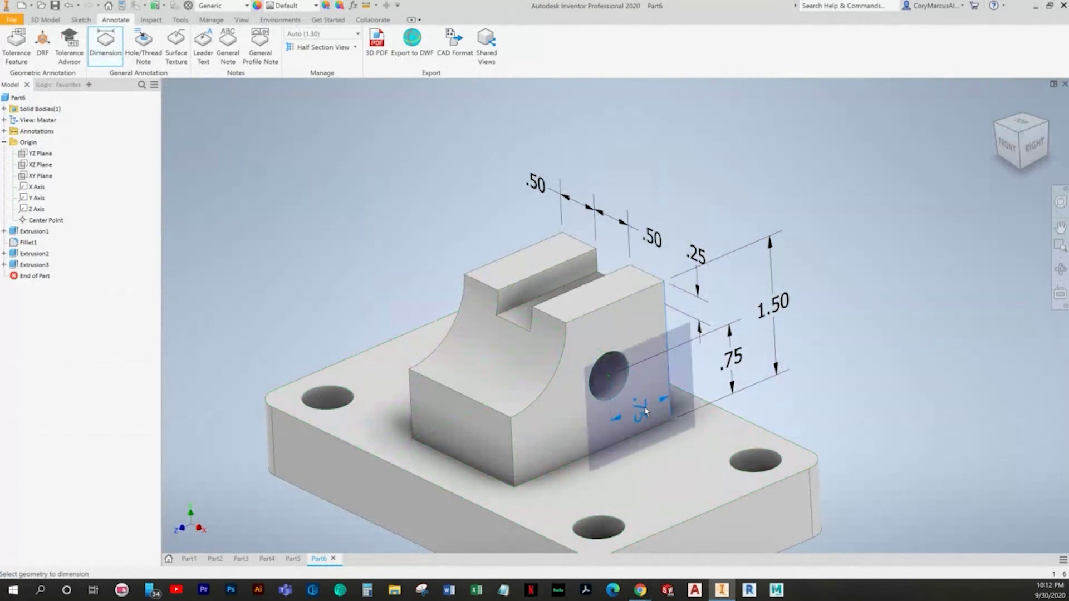
pyautogui.click(641, 407)
pyautogui.press('Return')
pyautogui.press('Escape')
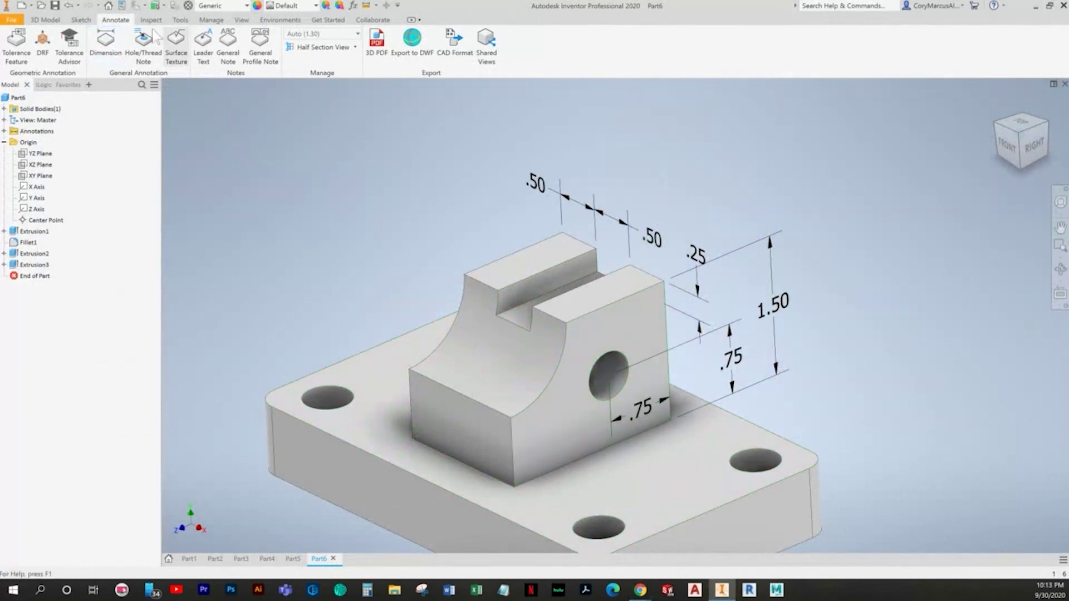
# Step: Check the textbook drawing and annotate the shaft hole's diameter with a leader running past the block's back edge, on the side face plane
pyautogui.hotkey('alt', 'Tab')
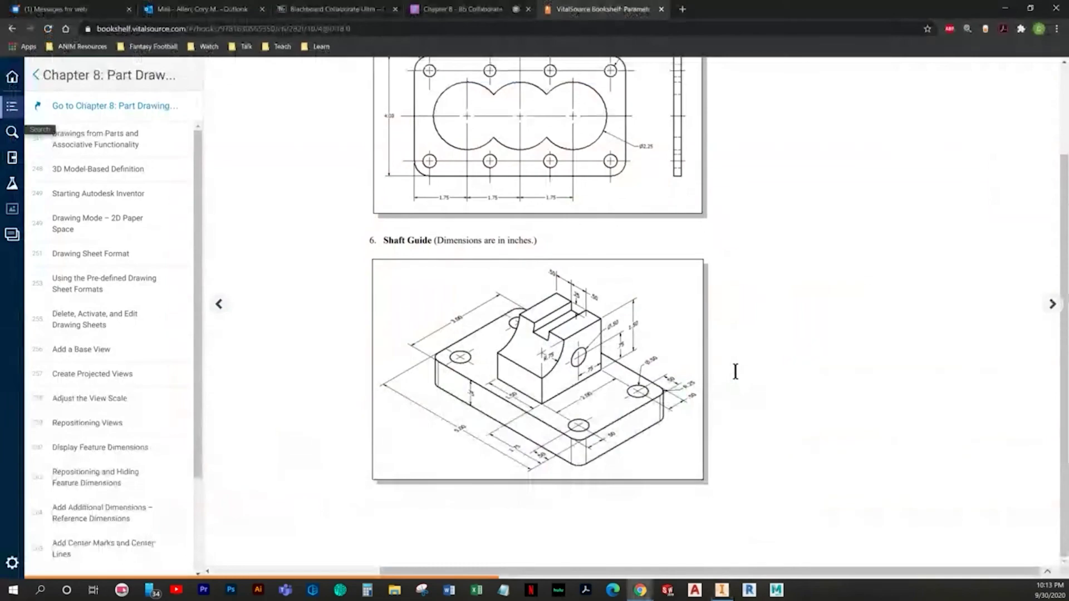
pyautogui.hotkey('alt', 'Tab')
pyautogui.click(626, 365)
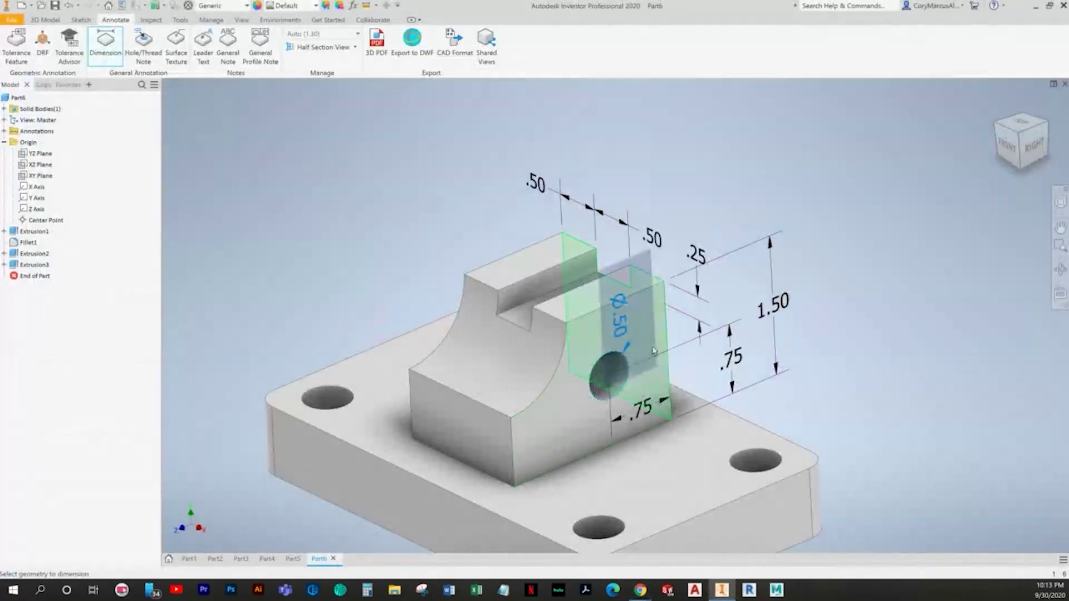
pyautogui.scroll(-2, 649, 353)
pyautogui.click(690, 325)
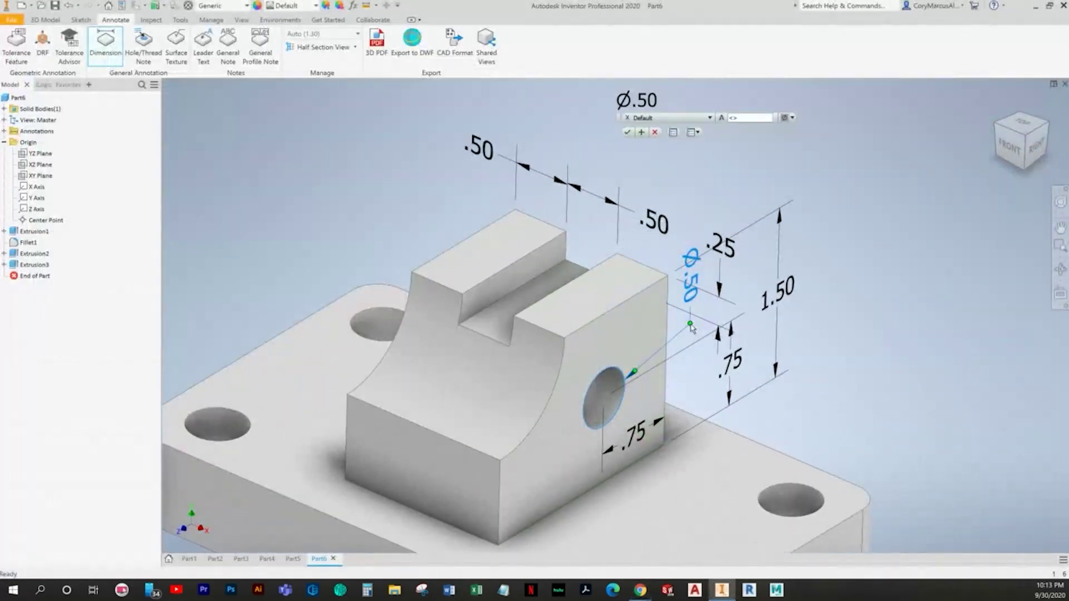
pyautogui.press('Escape')
pyautogui.rightClick(688, 301)
pyautogui.click(689, 373)
# Step: Fine-tune the placement of the shaft hole's diameter text on the side face plane
pyautogui.keyDown('shift'); pyautogui.moveTo(925, 302); pyautogui.dragTo(807, 351, button='middle'); pyautogui.keyUp('shift')
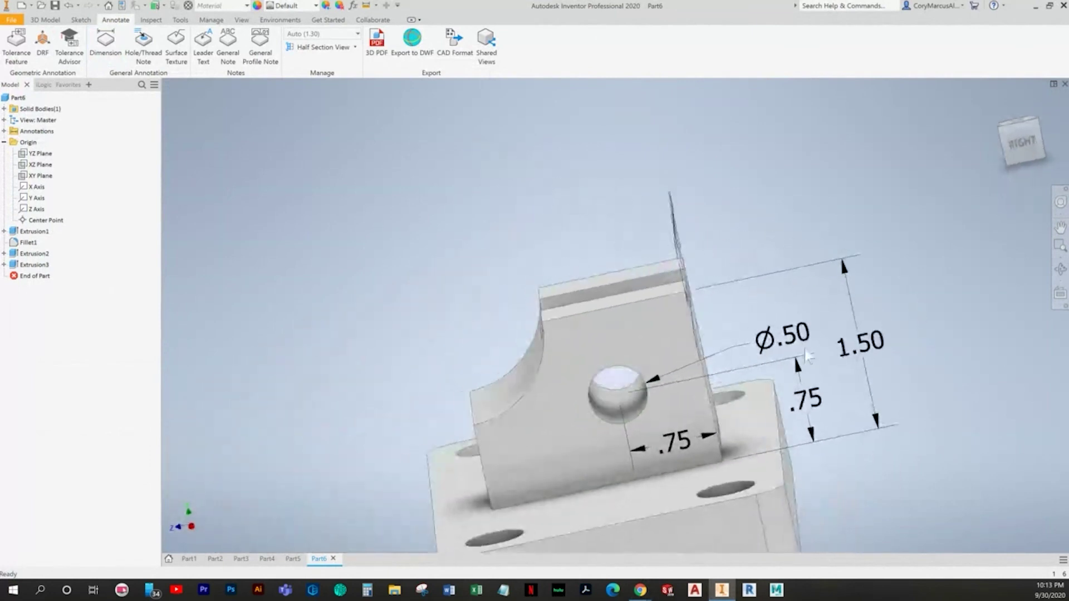
pyautogui.click(780, 341)
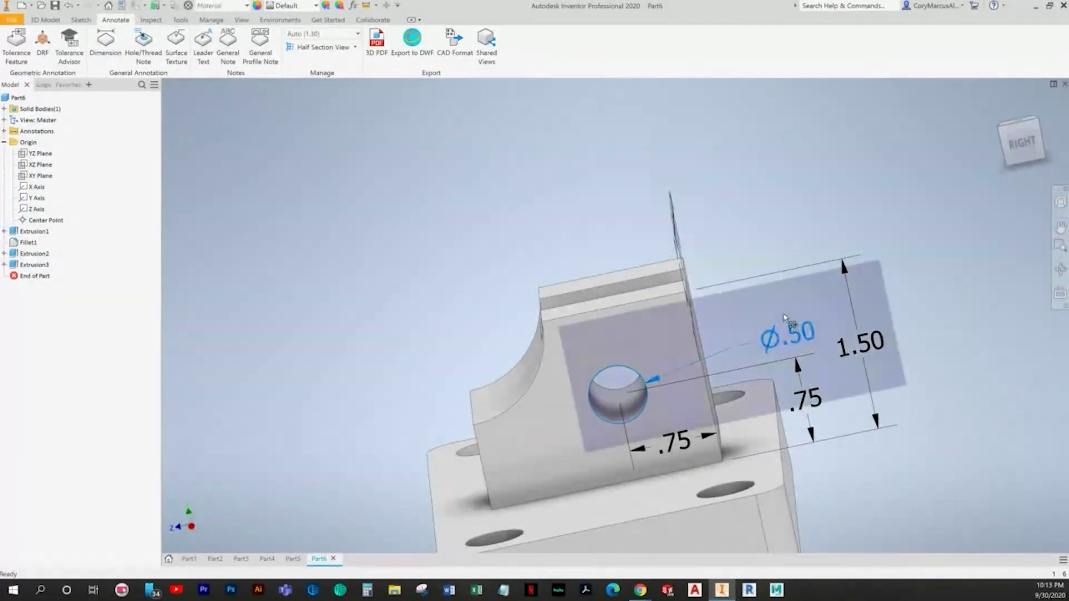
pyautogui.moveTo(730, 342); pyautogui.dragTo(729, 330)
pyautogui.press('F6')
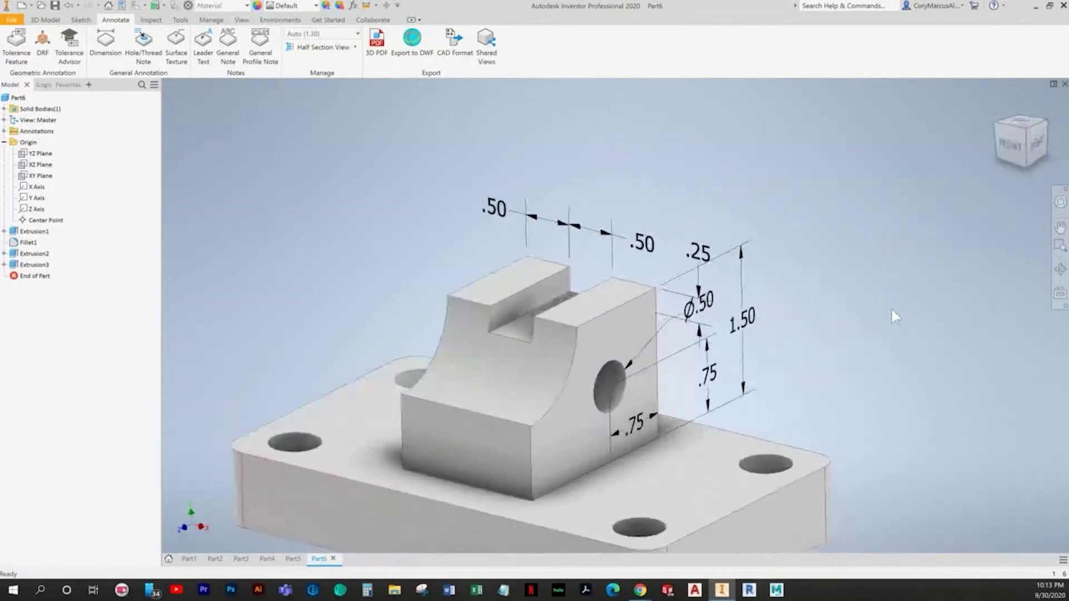
# Step: Annotate the radius of the block's concave arc on the shaft hole face, with the text inside the curve, as in the textbook drawing
pyautogui.hotkey('alt', 'Tab')
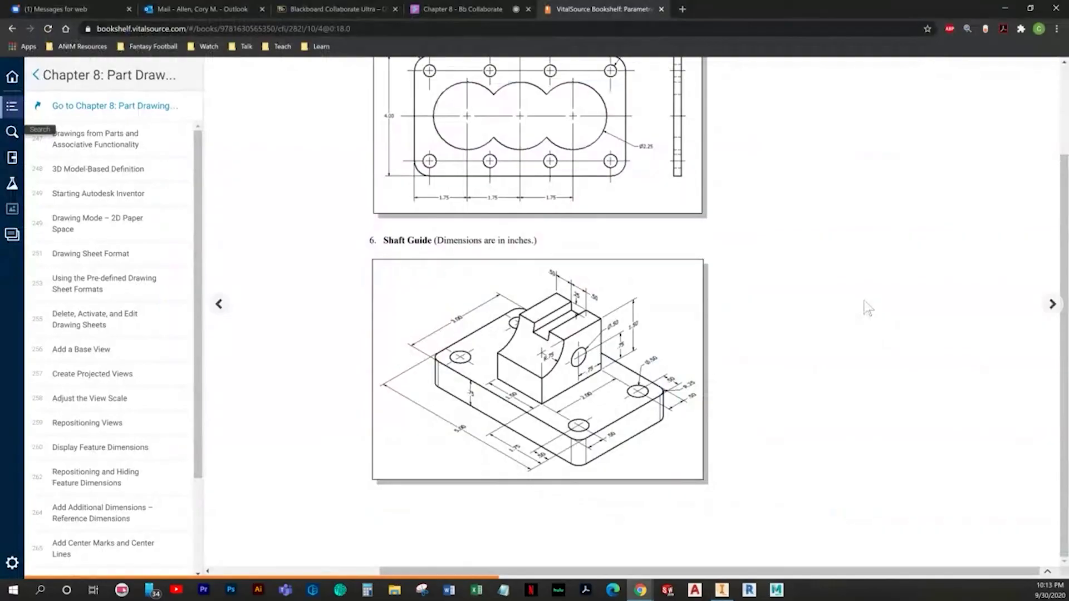
pyautogui.hotkey('alt', 'Tab')
pyautogui.click(105, 44)
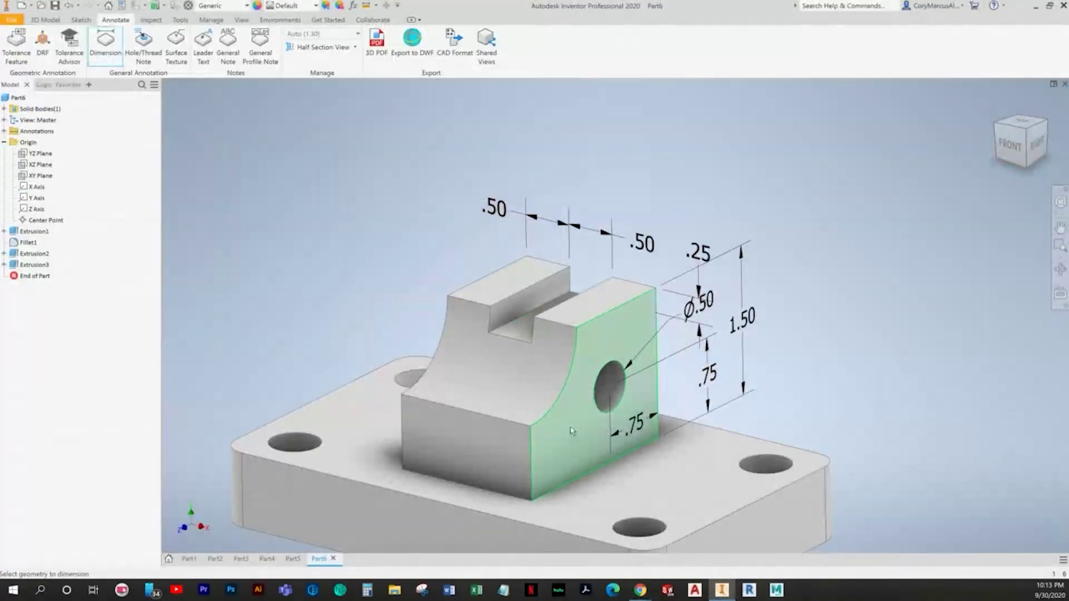
pyautogui.keyDown('shift'); pyautogui.moveTo(555, 361); pyautogui.dragTo(500, 344, button='middle'); pyautogui.keyUp('shift')
pyautogui.press('space')
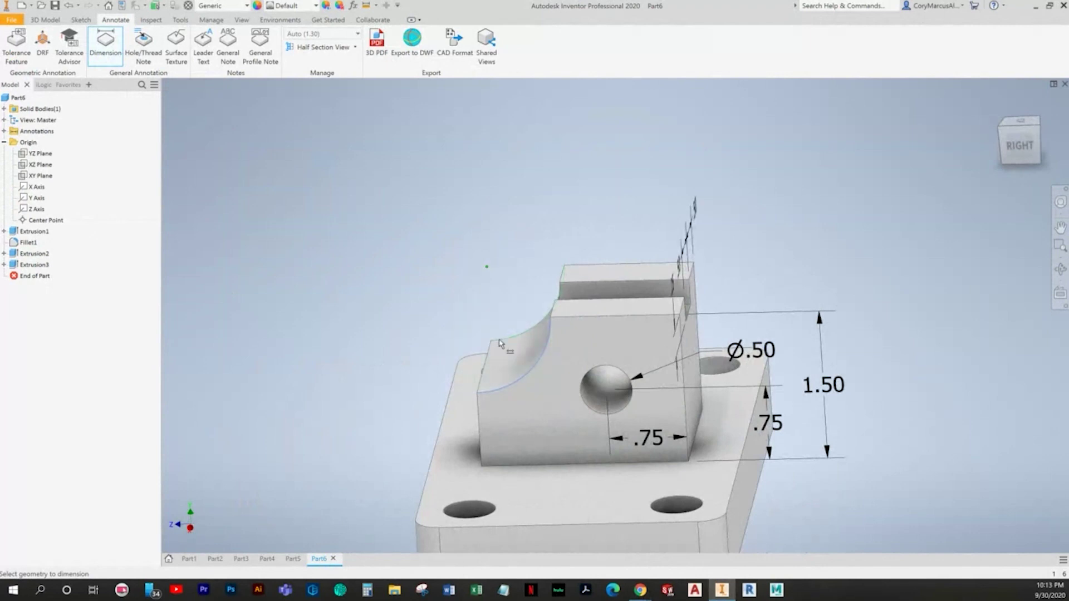
pyautogui.press('Escape')
pyautogui.click(107, 43)
pyautogui.keyDown('shift'); pyautogui.moveTo(500, 220); pyautogui.dragTo(579, 385, button='middle'); pyautogui.keyUp('shift')
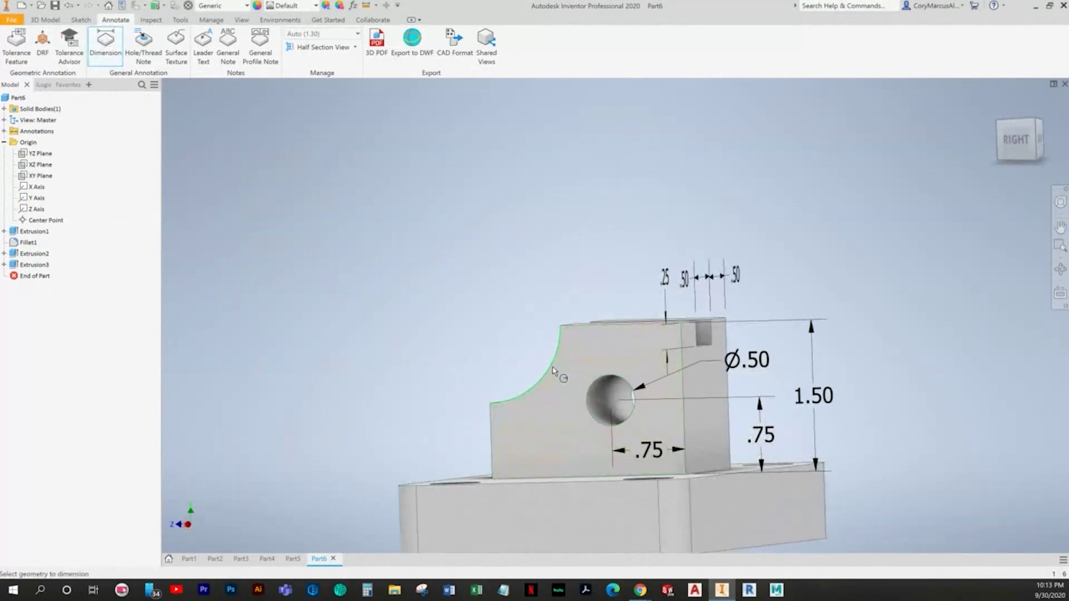
pyautogui.click(554, 371)
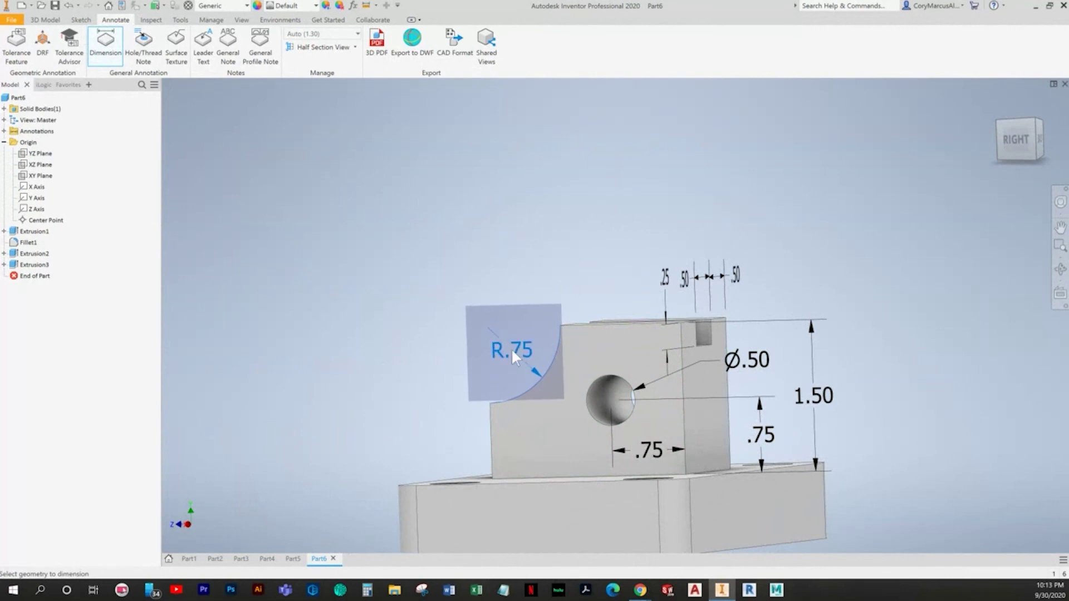
pyautogui.click(512, 353)
pyautogui.keyDown('shift'); pyautogui.moveTo(512, 354); pyautogui.dragTo(563, 344, button='middle'); pyautogui.keyUp('shift')
pyautogui.press('Return')
pyautogui.scroll(-3, 564, 343)
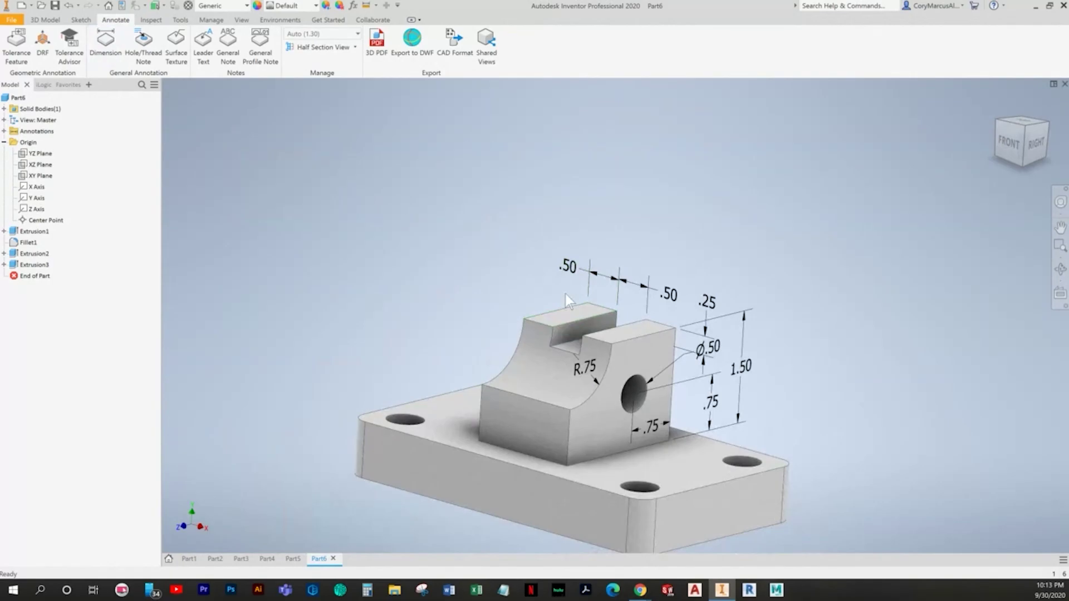
# Step: Annotate the diameter of the base plate's rear corner hole beside the shaft hole face, with the leader pointing behind the plate
pyautogui.hotkey('alt', 'Tab')
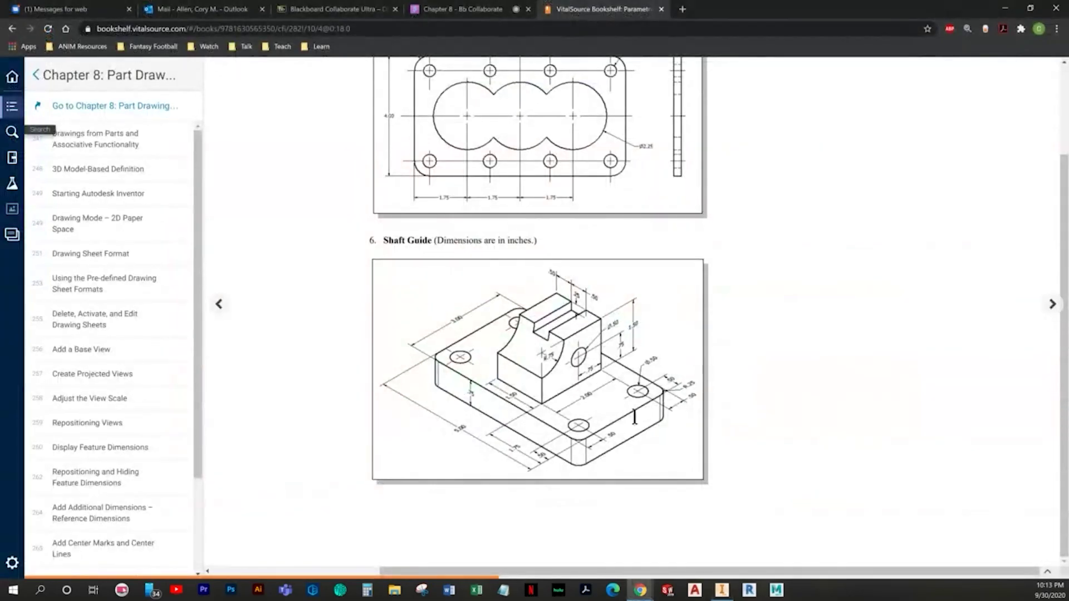
pyautogui.hotkey('alt', 'Tab')
pyautogui.moveTo(636, 418); pyautogui.dragTo(525, 325, button='middle')
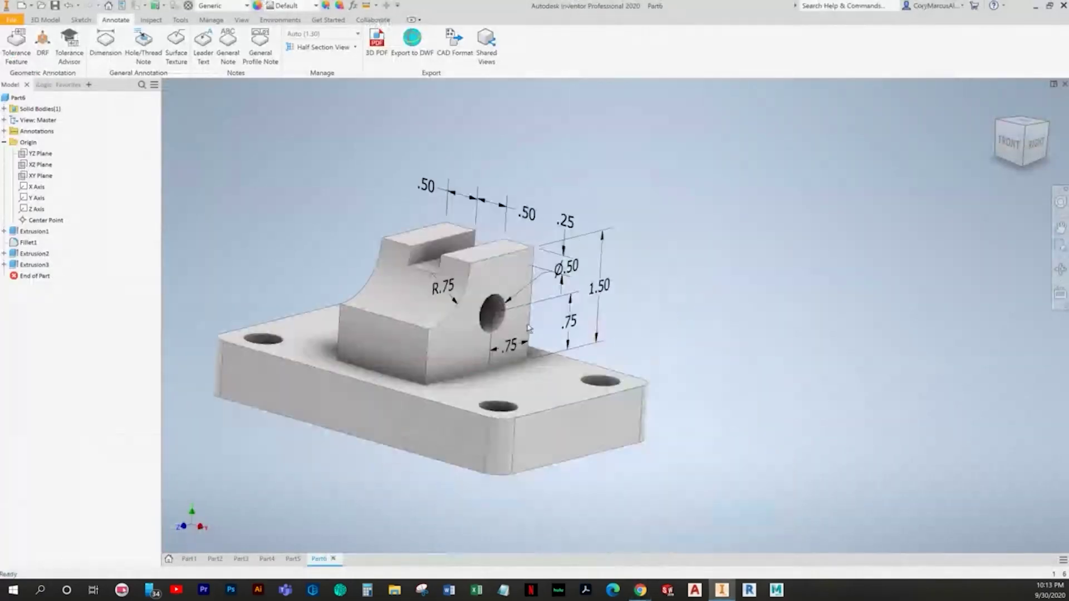
pyautogui.press('F6')
pyautogui.click(105, 45)
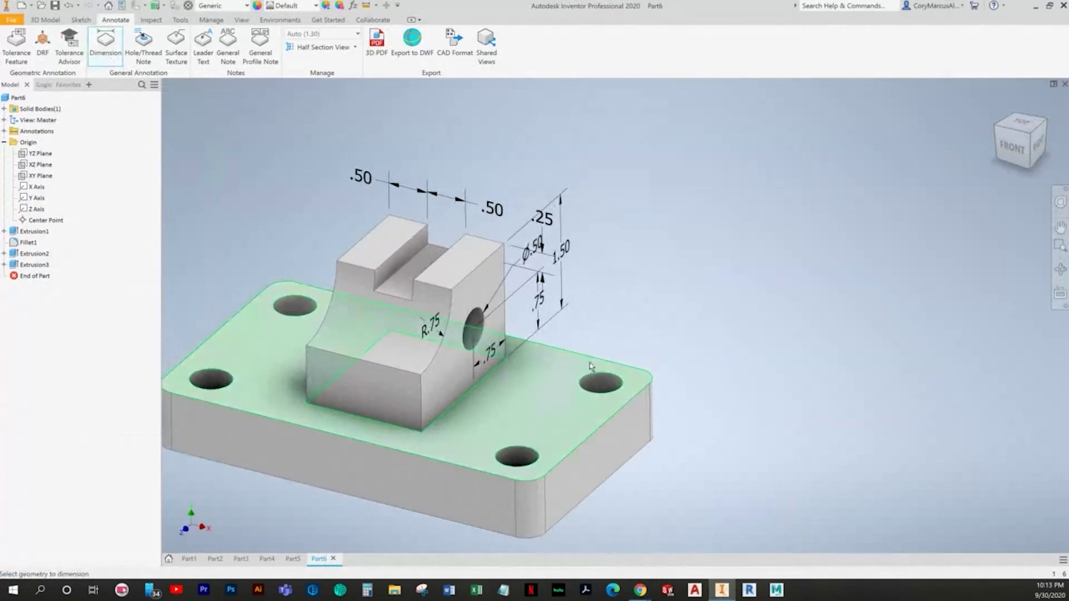
pyautogui.hotkey('alt', 'Tab')
pyautogui.hotkey('alt', 'Tab')
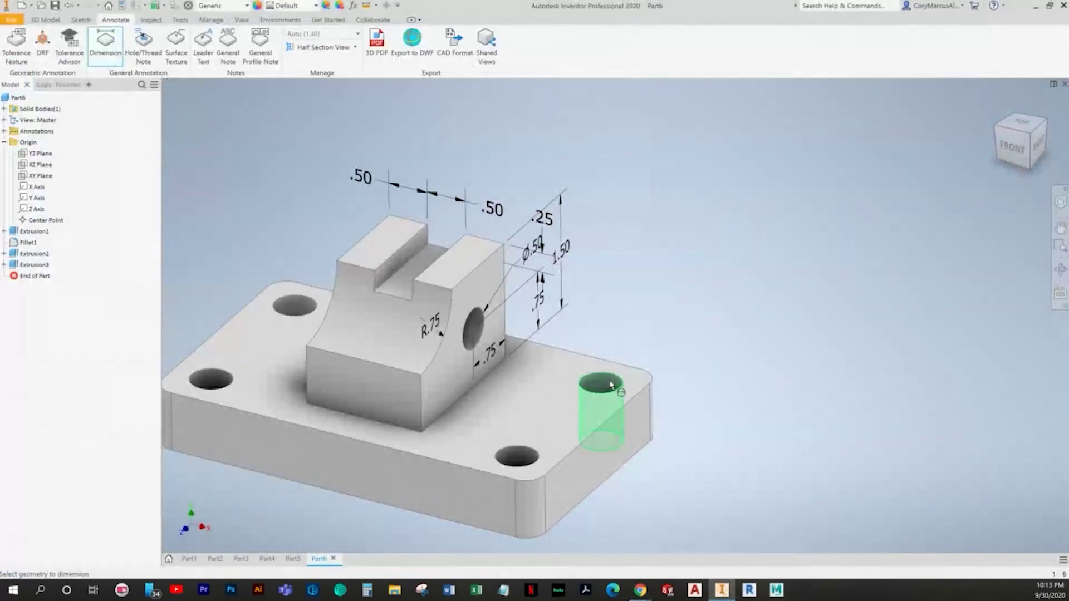
pyautogui.click(611, 384)
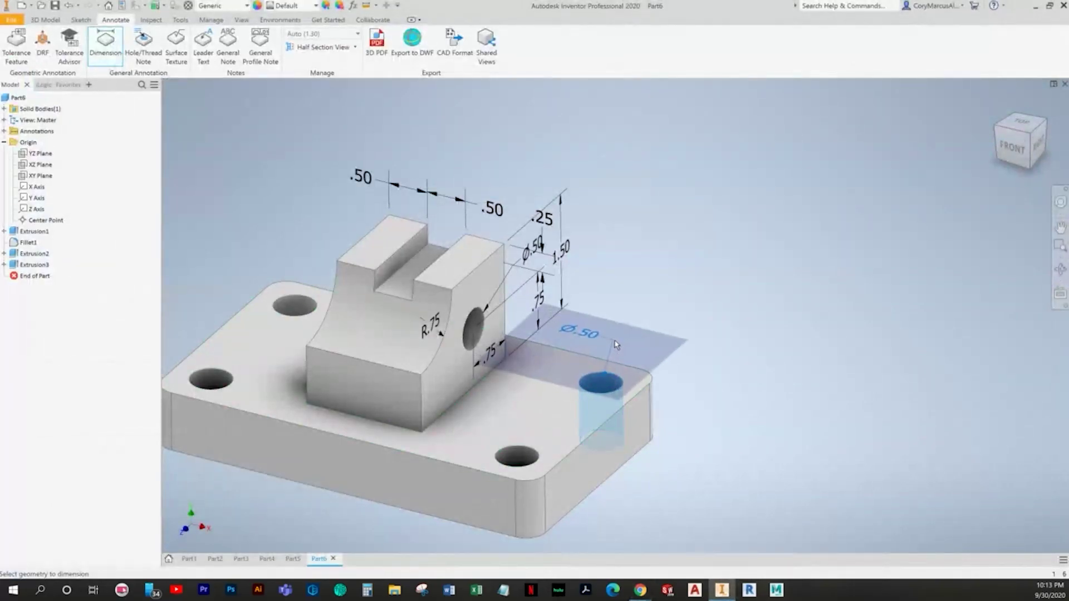
pyautogui.click(639, 365)
# Step: Check the textbook drawing and prefix the corner hole's diameter text with 4X
pyautogui.hotkey('alt', 'Tab')
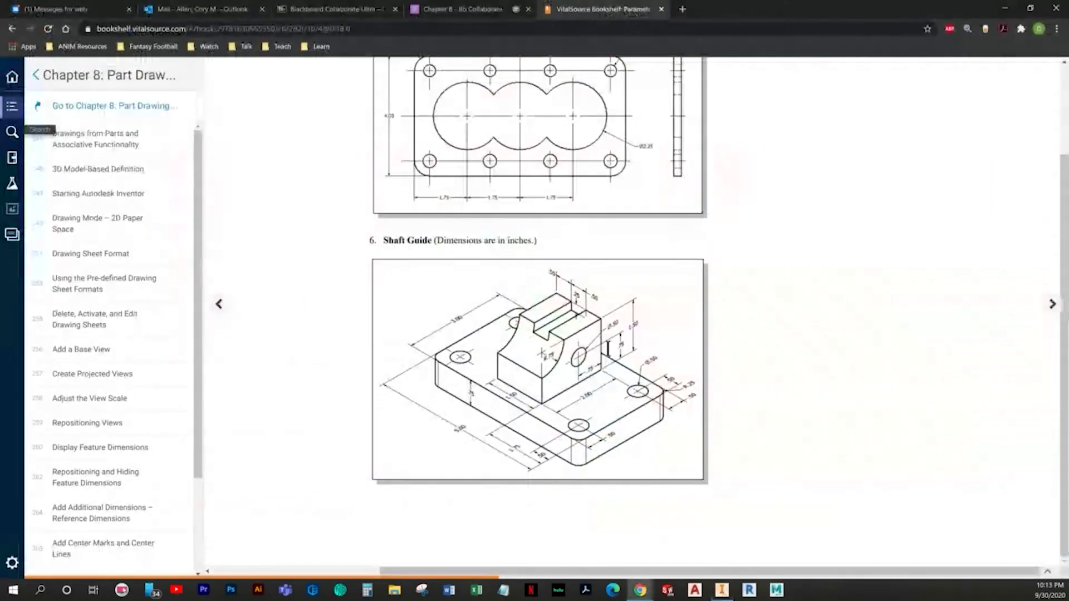
pyautogui.hotkey('alt', 'Tab')
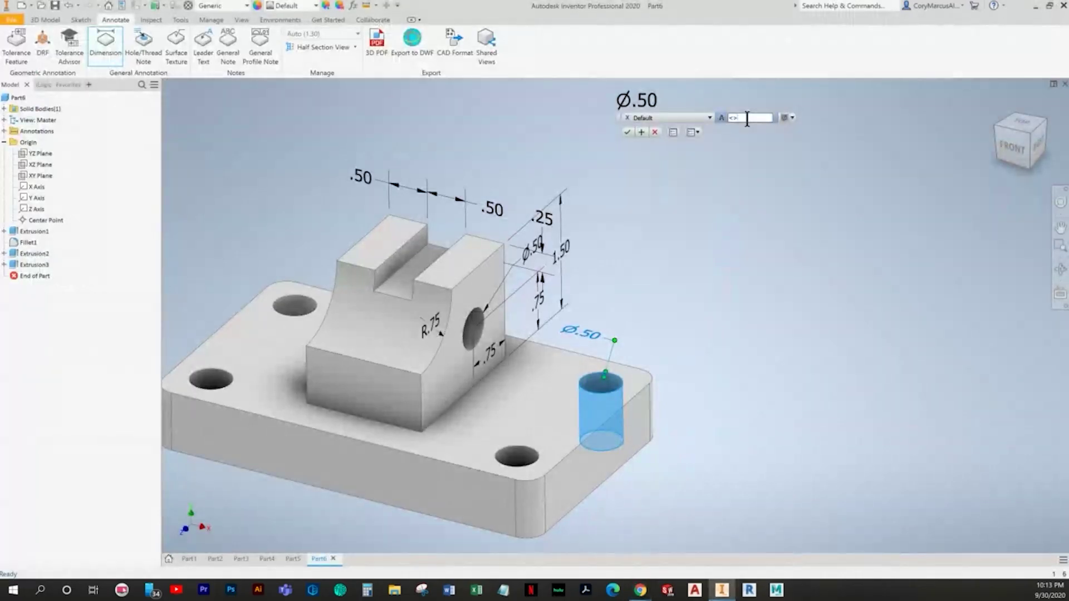
pyautogui.write('4X')
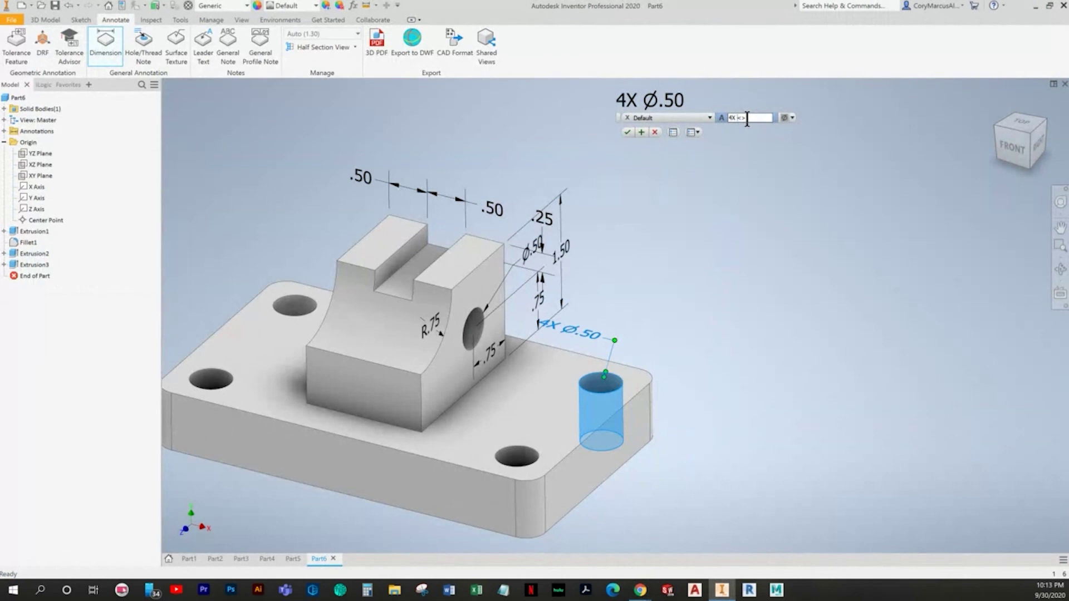
pyautogui.click(628, 132)
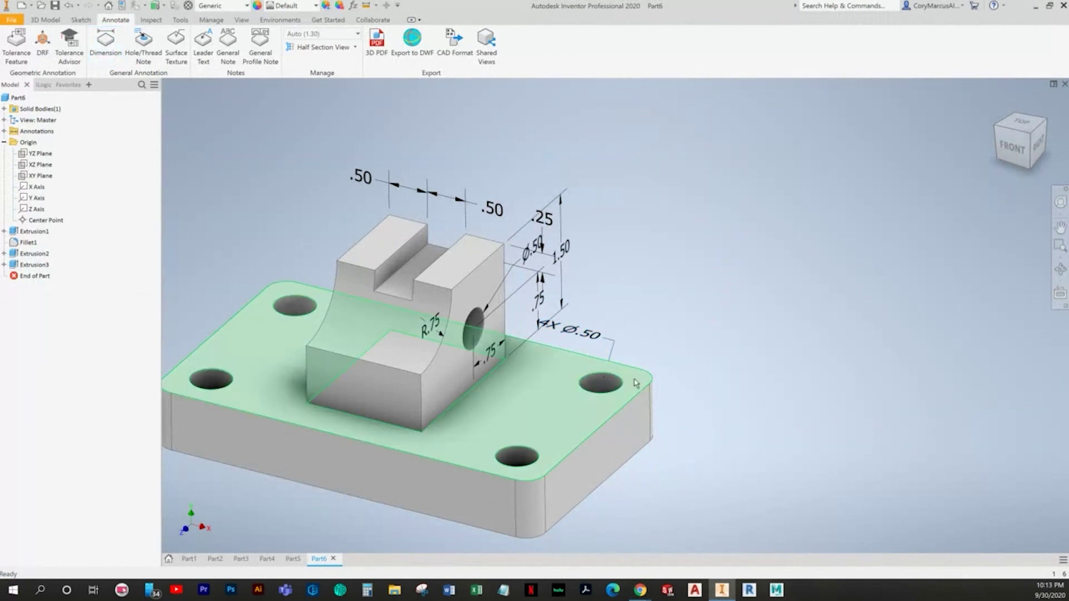
# Step: Annotate the fillet radius at the base plate's rear corner beside that hole, with the leader and text outside the plate
pyautogui.hotkey('alt', 'Tab')
pyautogui.hotkey('alt', 'Tab')
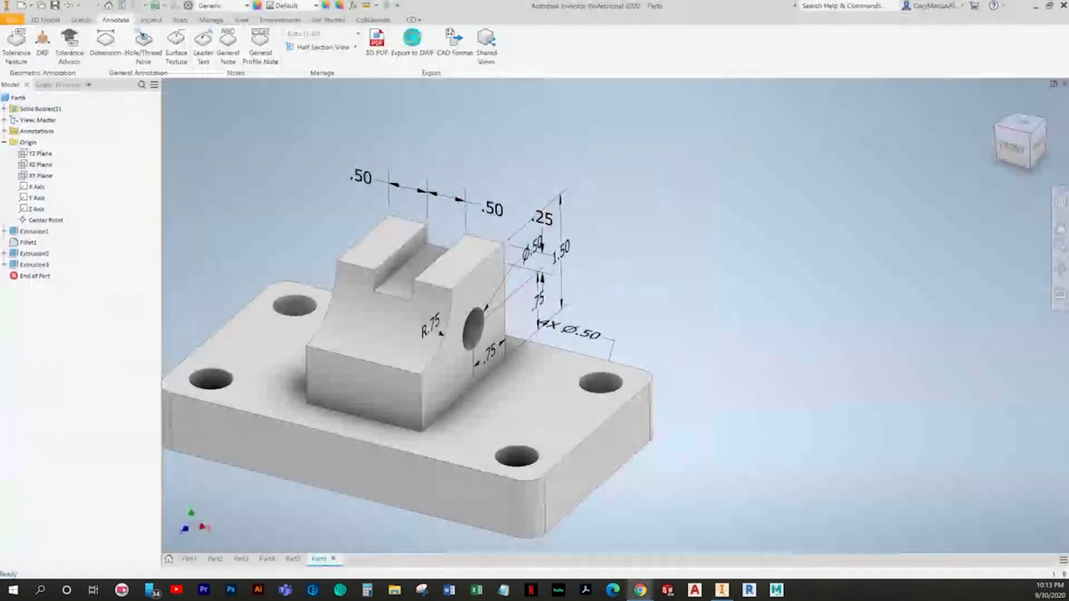
pyautogui.click(104, 47)
pyautogui.scroll(-3, 745, 332)
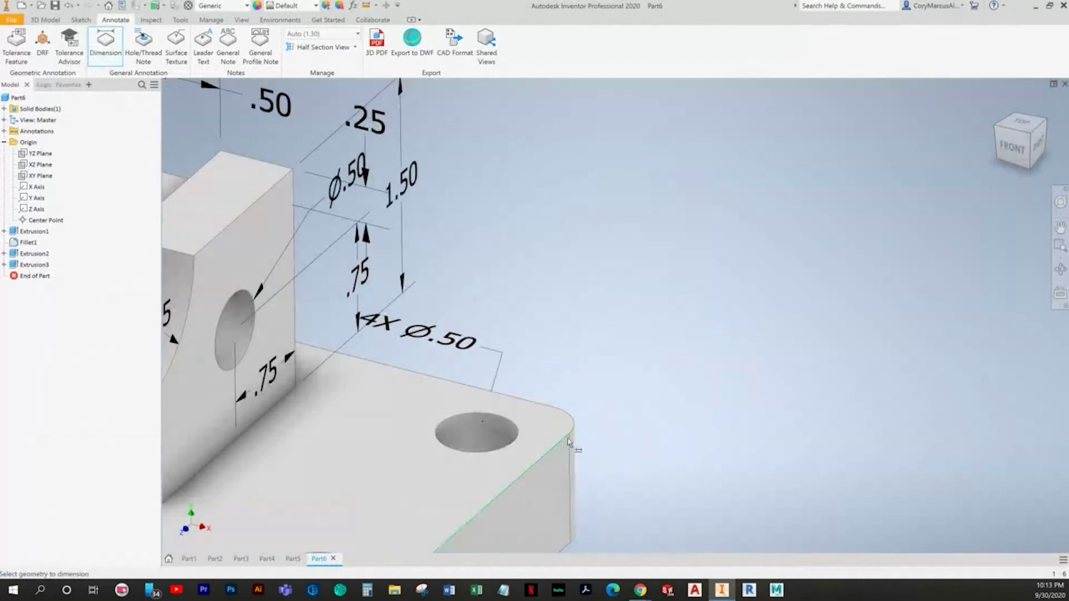
pyautogui.click(577, 427)
pyautogui.click(629, 394)
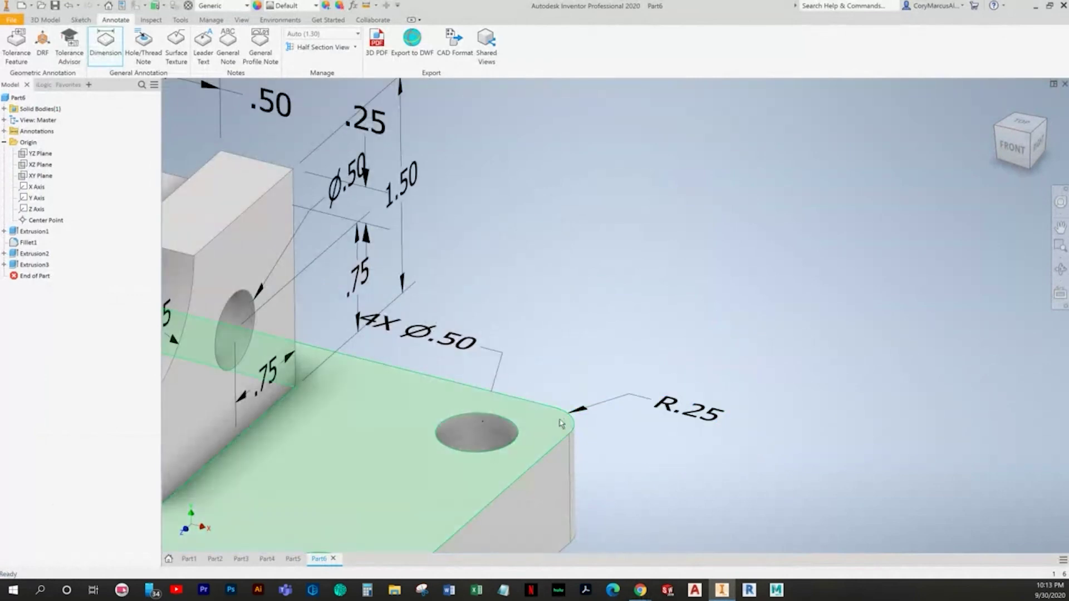
# Step: Annotate the rear corner hole center's offsets from the base plate's long back edge and short end edge, placing both outside the plate
pyautogui.click(514, 402)
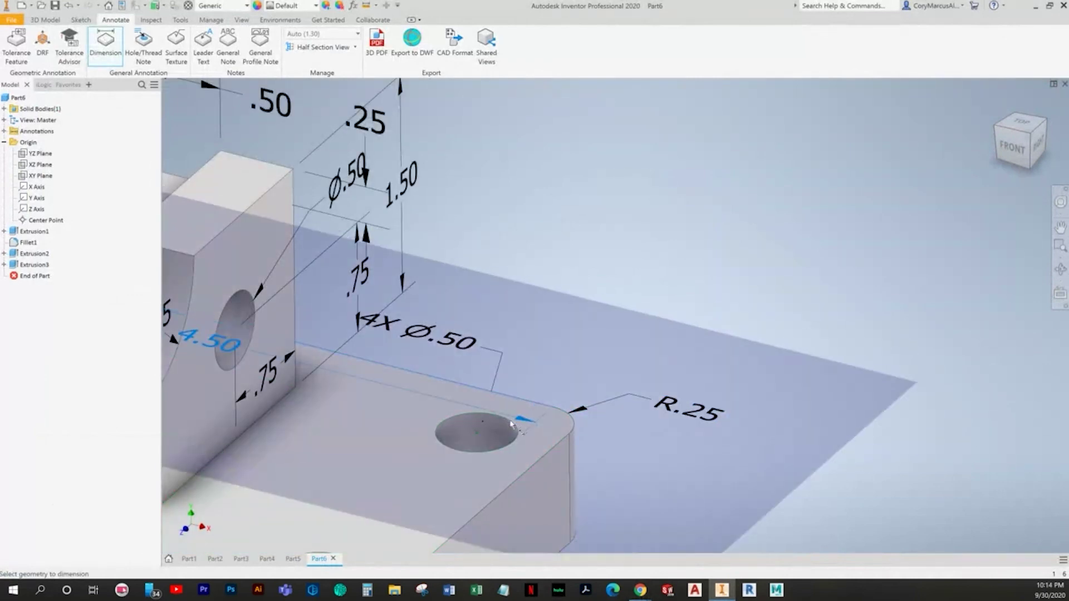
pyautogui.click(483, 450)
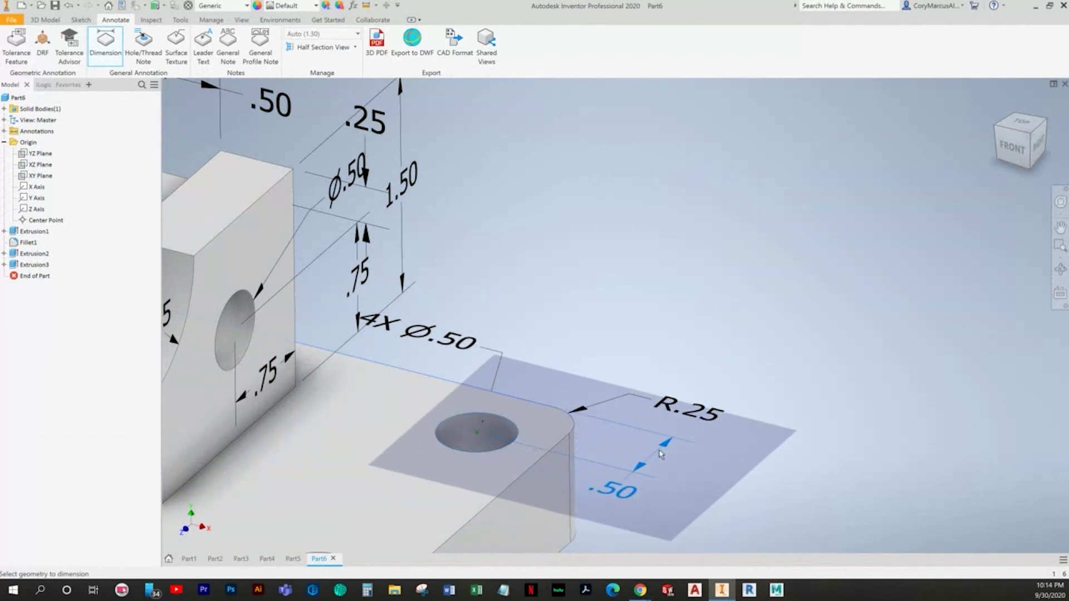
pyautogui.click(631, 452)
pyautogui.click(556, 450)
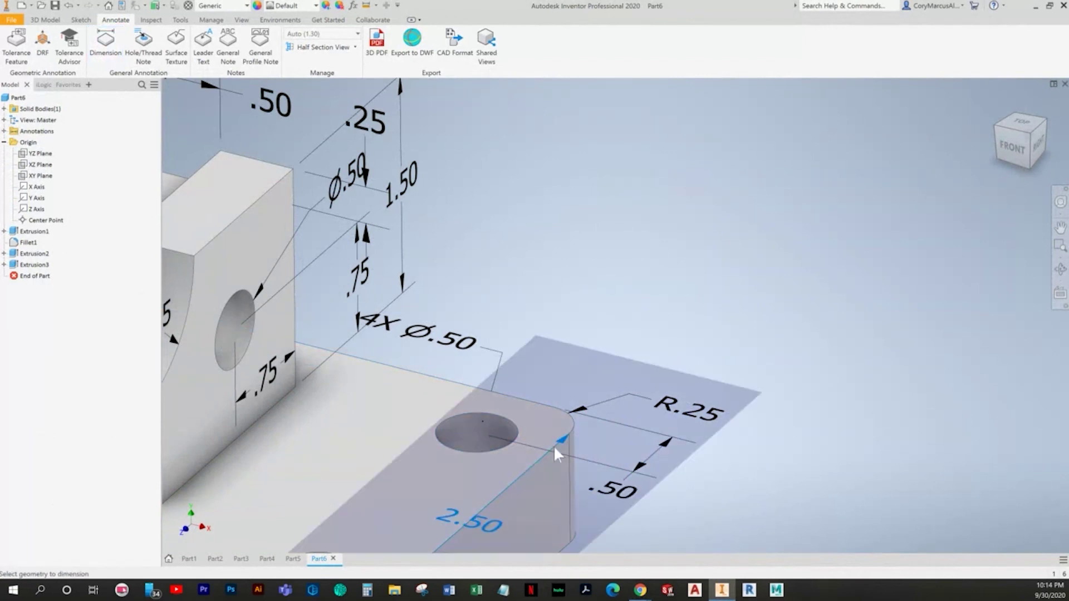
pyautogui.click(514, 428)
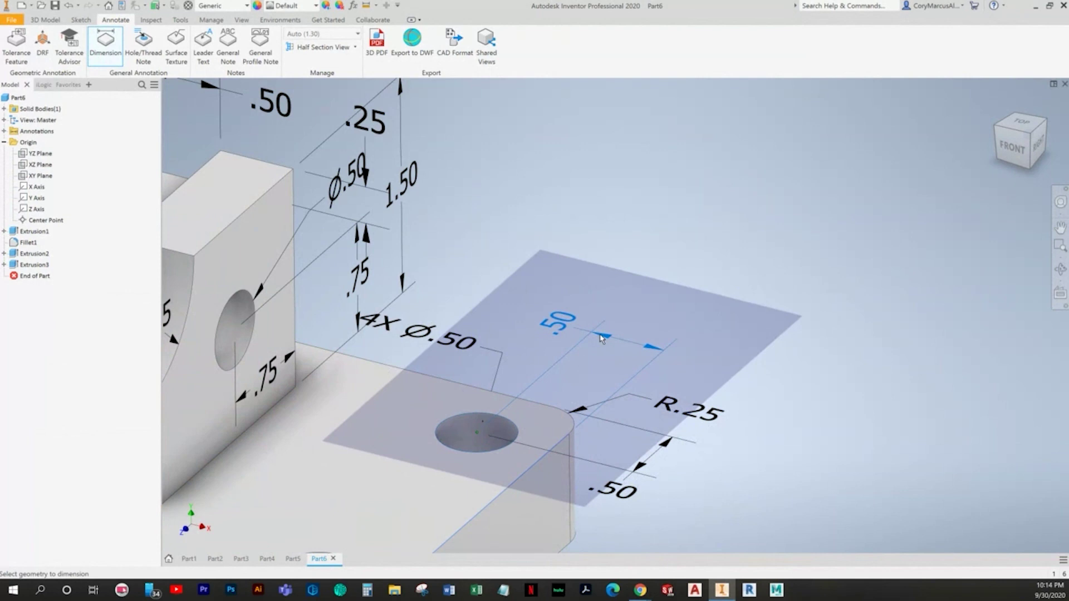
pyautogui.click(582, 349)
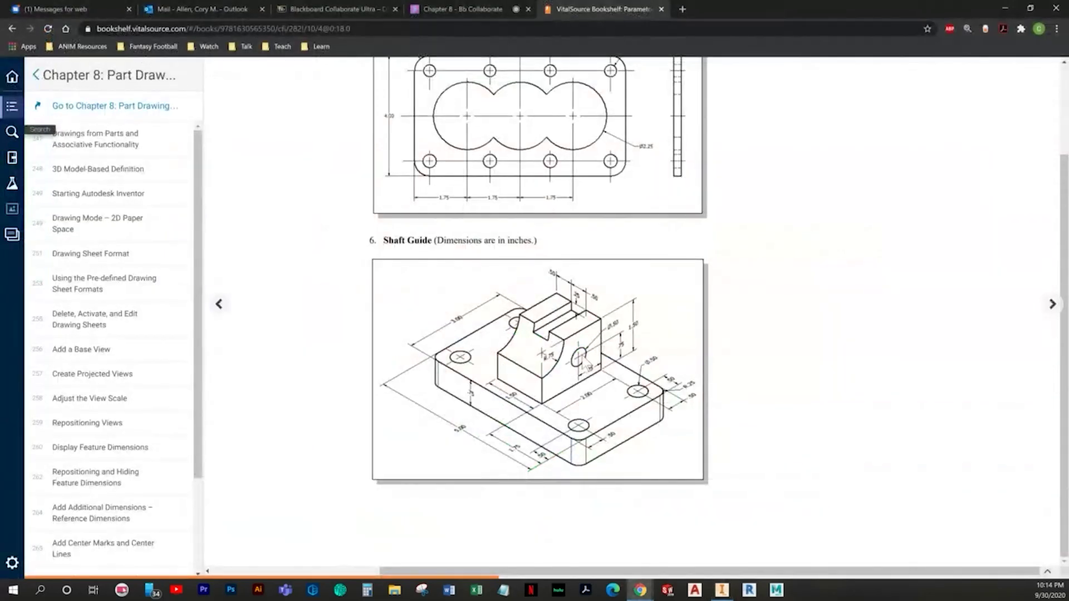
# Step: Annotate the center-to-center spacing of the two corner holes along the base plate's short end, placed outside the plate in the top-face plane
pyautogui.hotkey('alt', 'Tab')
pyautogui.scroll(-4, 667, 386)
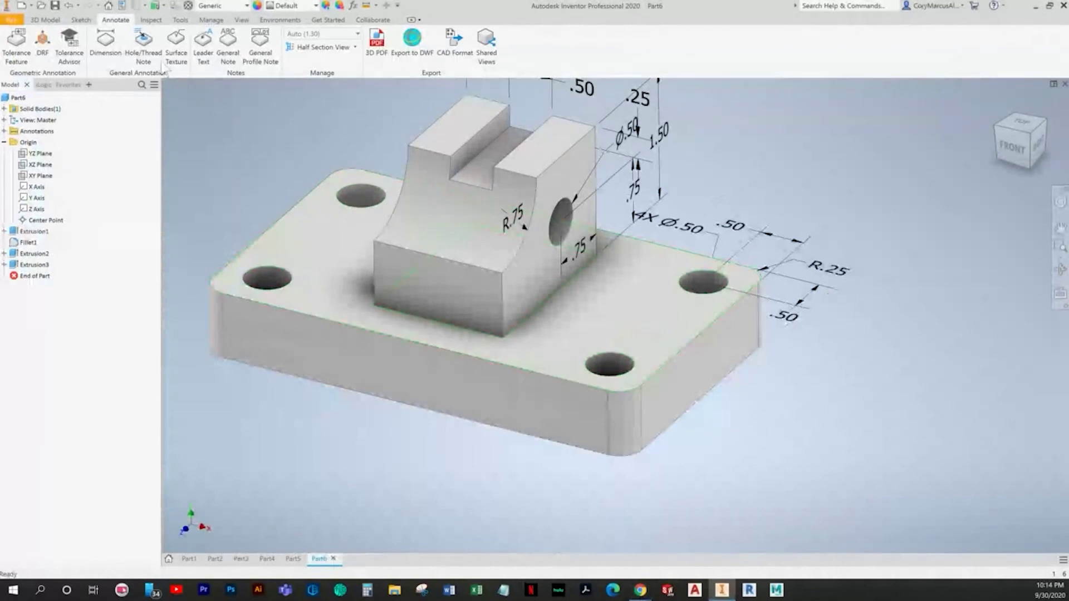
pyautogui.click(105, 41)
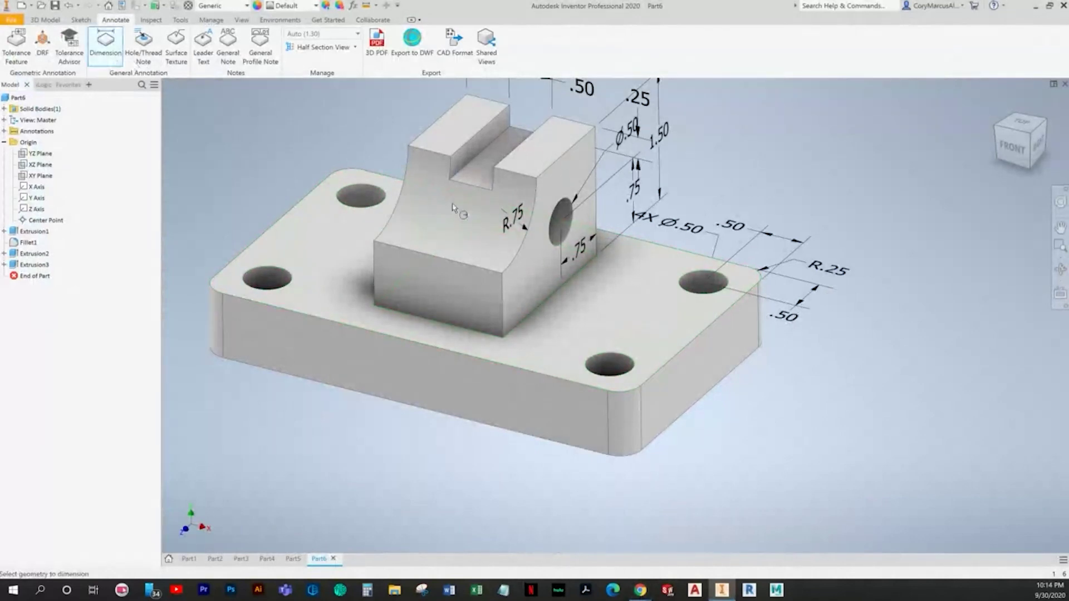
pyautogui.click(704, 292)
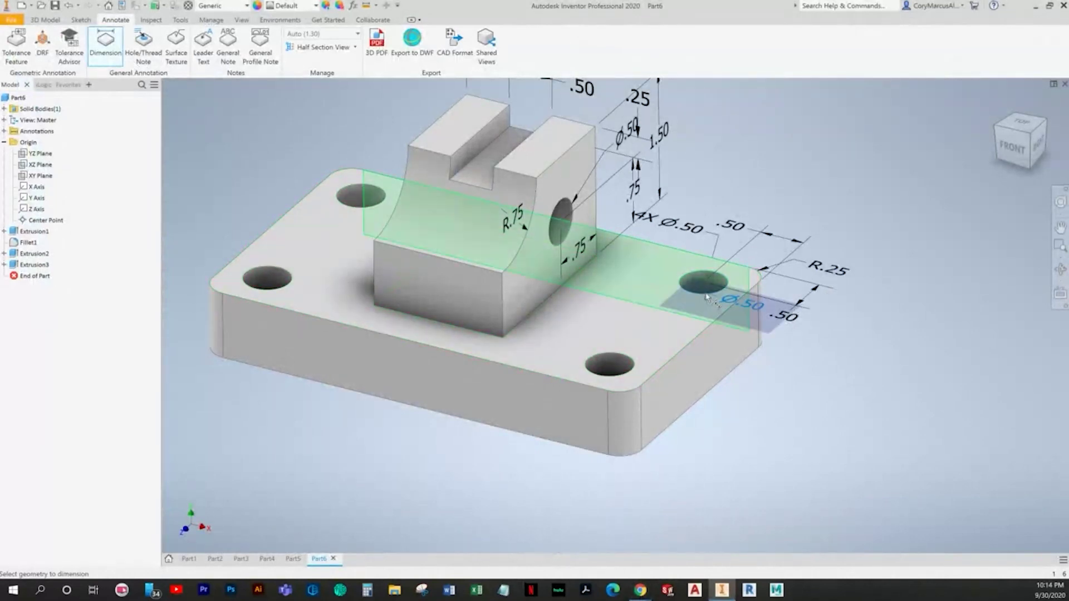
pyautogui.click(637, 364)
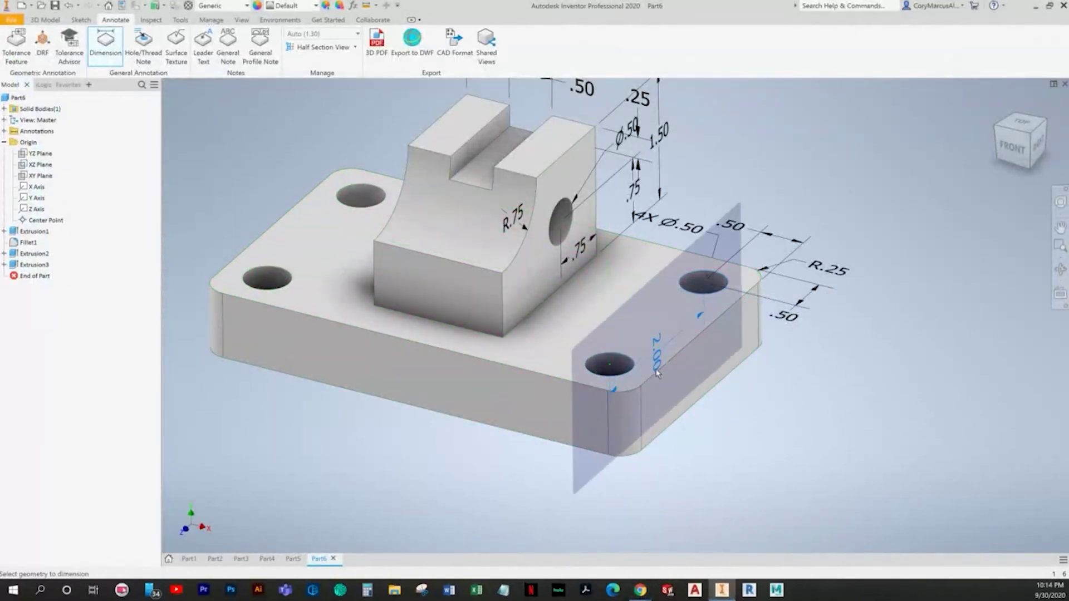
pyautogui.click(677, 317)
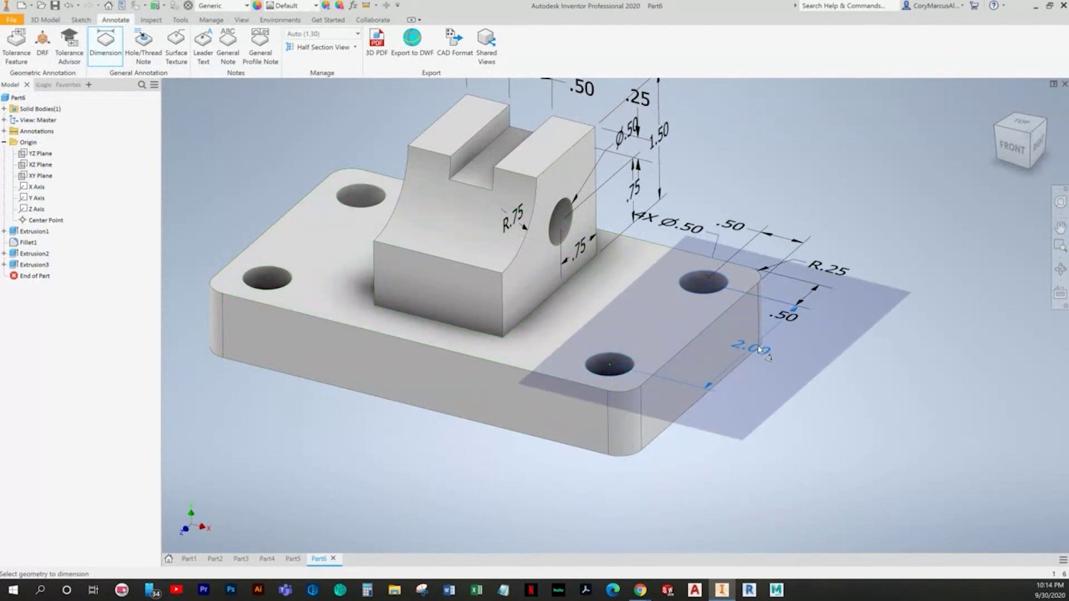
pyautogui.click(751, 351)
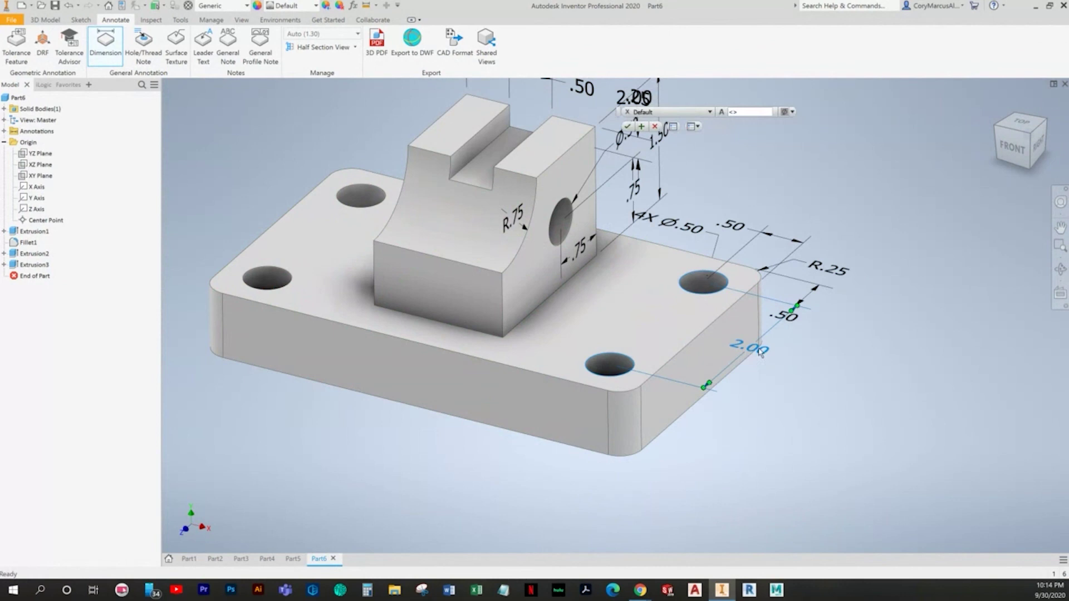
# Step: Move the rear corner hole's long-edge offset text beyond its arrows, clear of the hole spacing dimension outside the plate's short end
pyautogui.moveTo(795, 319); pyautogui.dragTo(717, 402, button='middle')
pyautogui.scroll(4, 717, 402)
pyautogui.keyDown('shift'); pyautogui.moveTo(707, 345); pyautogui.dragTo(726, 381, button='middle'); pyautogui.keyUp('shift')
pyautogui.click(784, 341)
pyautogui.keyDown('shift'); pyautogui.moveTo(782, 335); pyautogui.dragTo(772, 386, button='middle'); pyautogui.keyUp('shift')
pyautogui.moveTo(774, 386); pyautogui.dragTo(773, 267)
pyautogui.click(799, 256)
pyautogui.keyDown('shift'); pyautogui.moveTo(800, 257); pyautogui.dragTo(826, 234, button='middle'); pyautogui.keyUp('shift')
pyautogui.click(736, 266)
pyautogui.moveTo(691, 252); pyautogui.dragTo(736, 209)
pyautogui.click(929, 375)
pyautogui.keyDown('shift'); pyautogui.moveTo(929, 375); pyautogui.dragTo(852, 451, button='middle'); pyautogui.keyUp('shift')
pyautogui.press('F6')
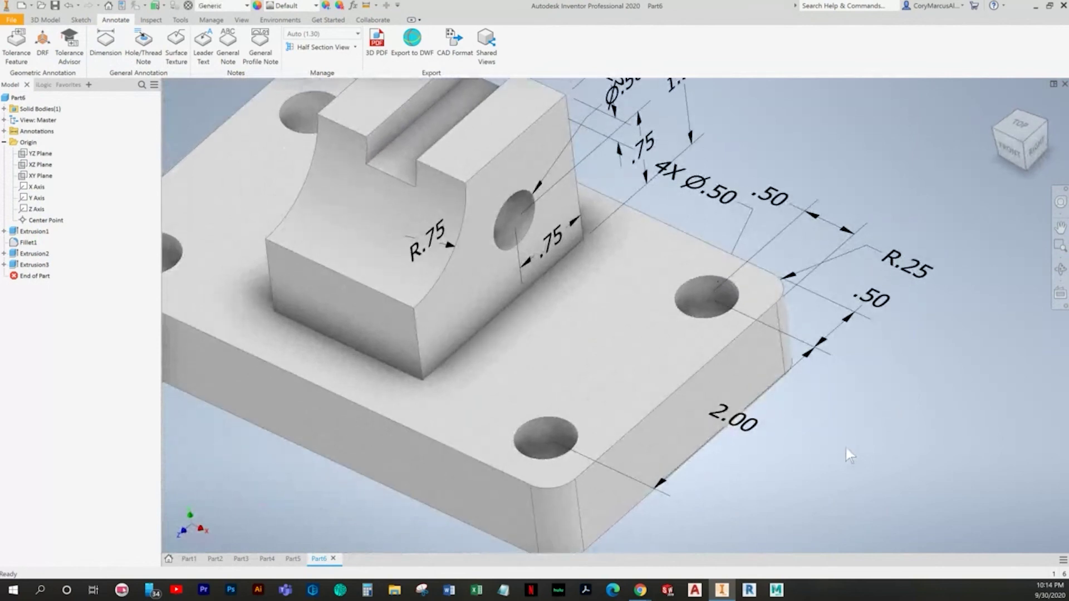
# Step: Annotate the front corner hole's offset from the base plate's long front edge, placed outside the short end in line with the hole spacing dimension
pyautogui.hotkey('alt', 'Tab')
pyautogui.hotkey('alt', 'Tab')
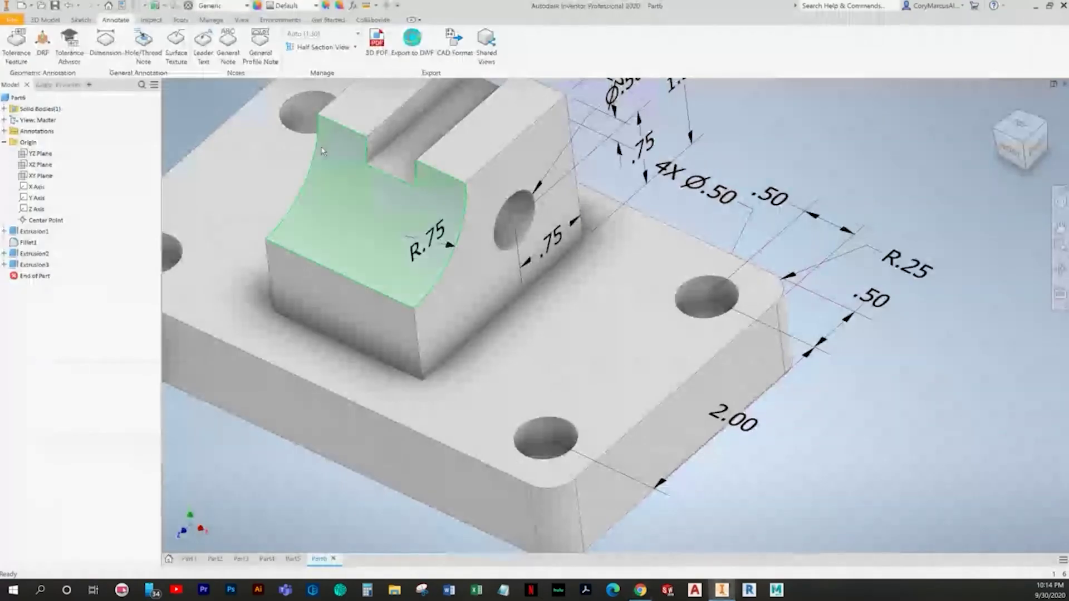
pyautogui.scroll(3, 569, 450)
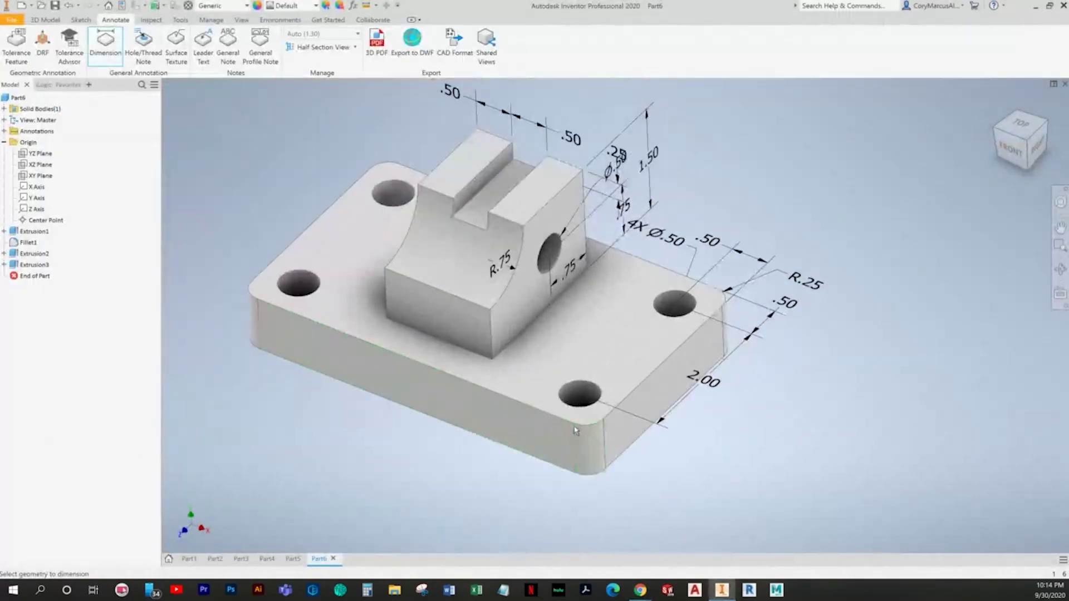
pyautogui.click(568, 428)
pyautogui.press('Escape')
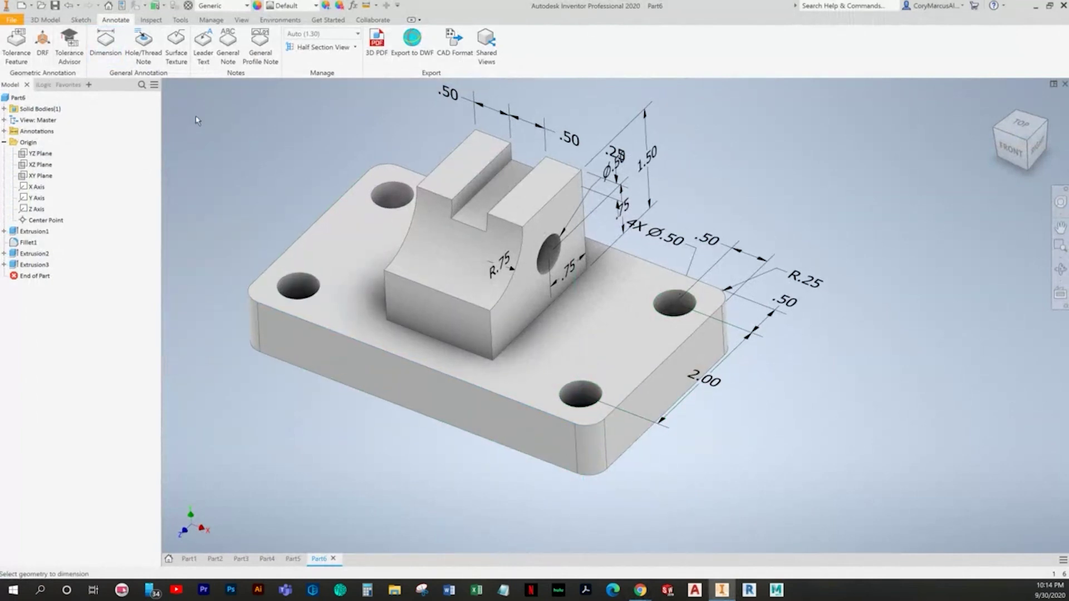
pyautogui.click(568, 402)
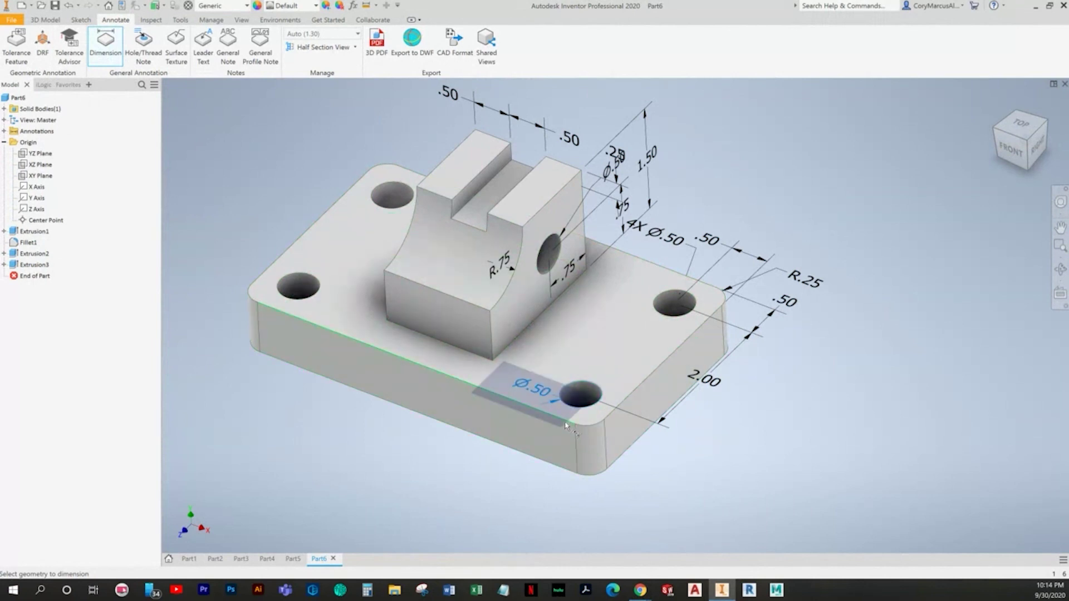
pyautogui.click(565, 426)
pyautogui.keyDown('shift'); pyautogui.moveTo(636, 450); pyautogui.dragTo(644, 452, button='middle'); pyautogui.keyUp('shift')
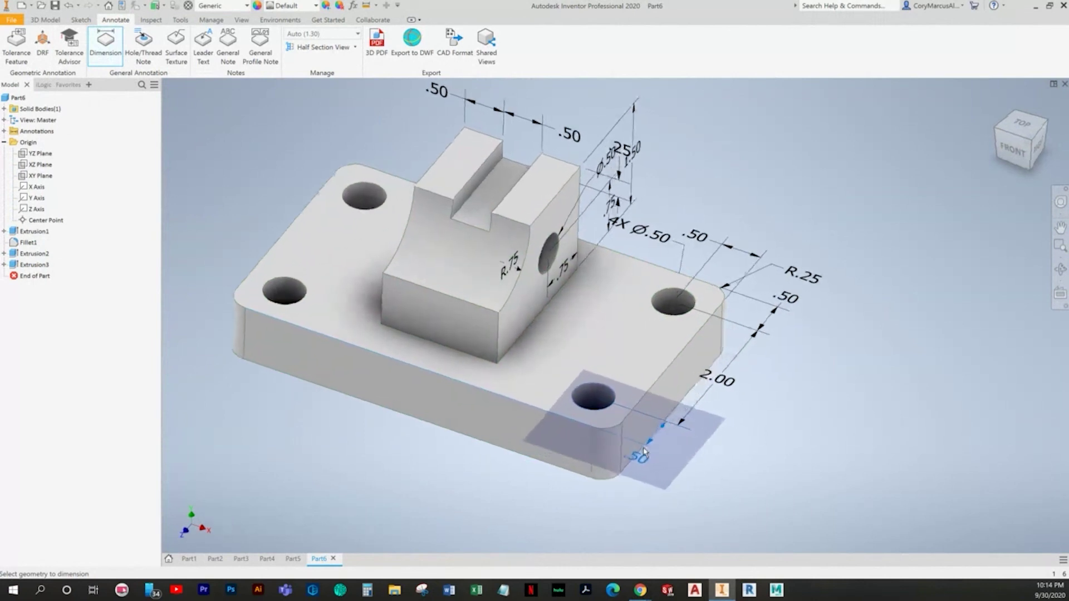
pyautogui.scroll(3, 645, 451)
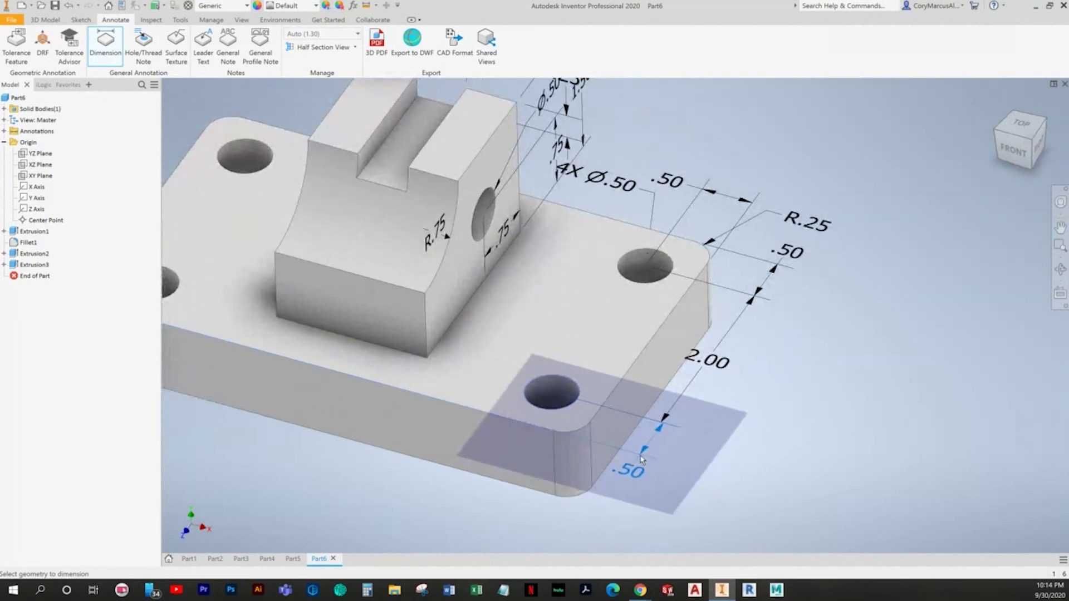
pyautogui.click(641, 460)
pyautogui.press('Return')
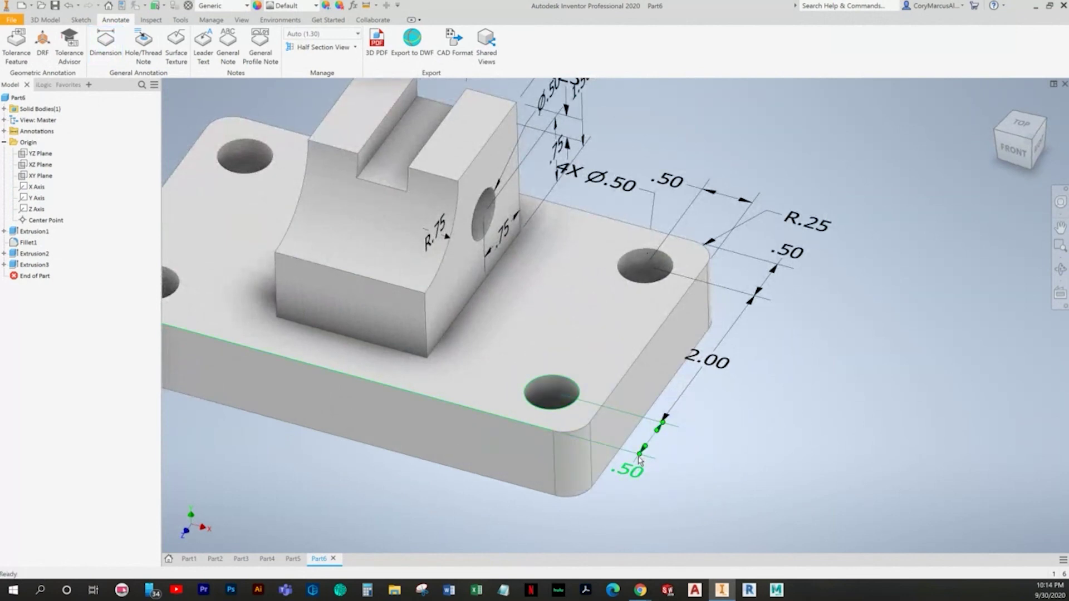
pyautogui.hotkey('alt', 'Tab')
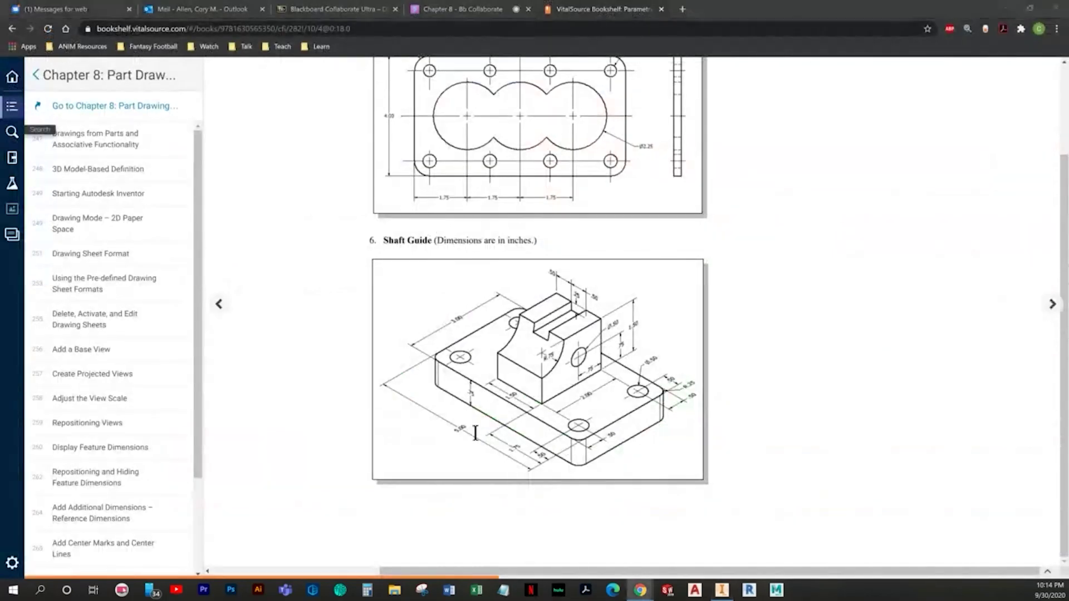
pyautogui.hotkey('alt', 'Tab')
pyautogui.click(112, 47)
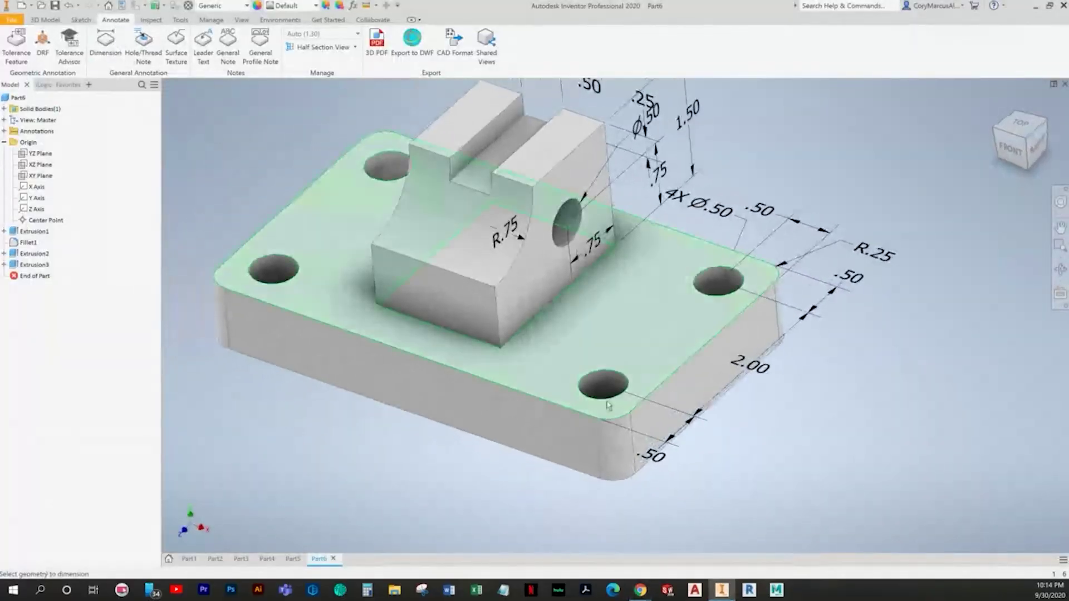
pyautogui.click(604, 398)
pyautogui.click(601, 405)
pyautogui.hotkey('alt', 'Tab')
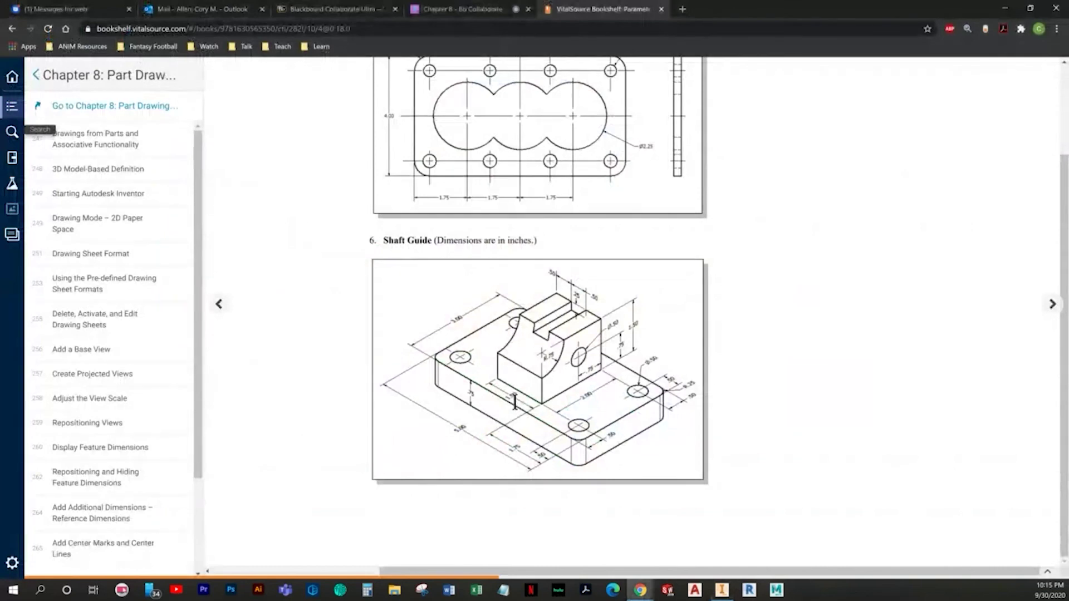
pyautogui.hotkey('alt', 'Tab')
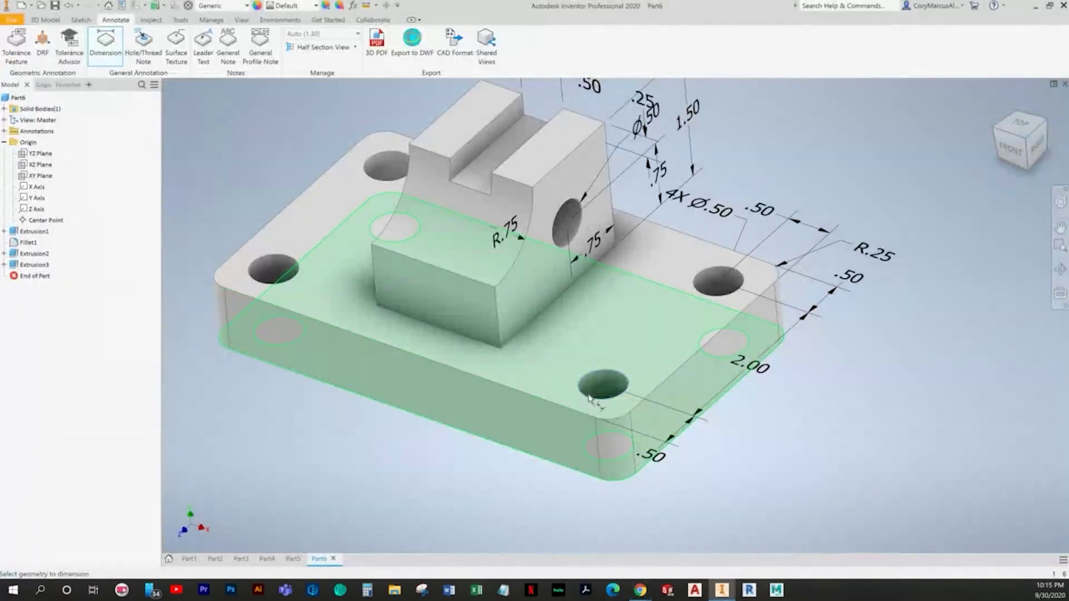
pyautogui.click(590, 398)
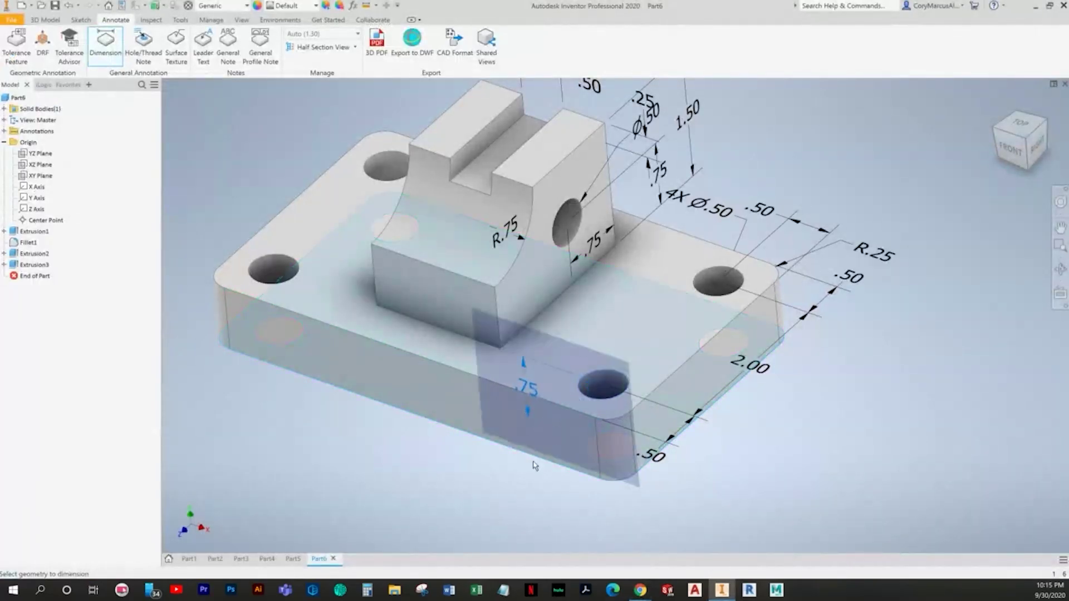
pyautogui.press('Escape')
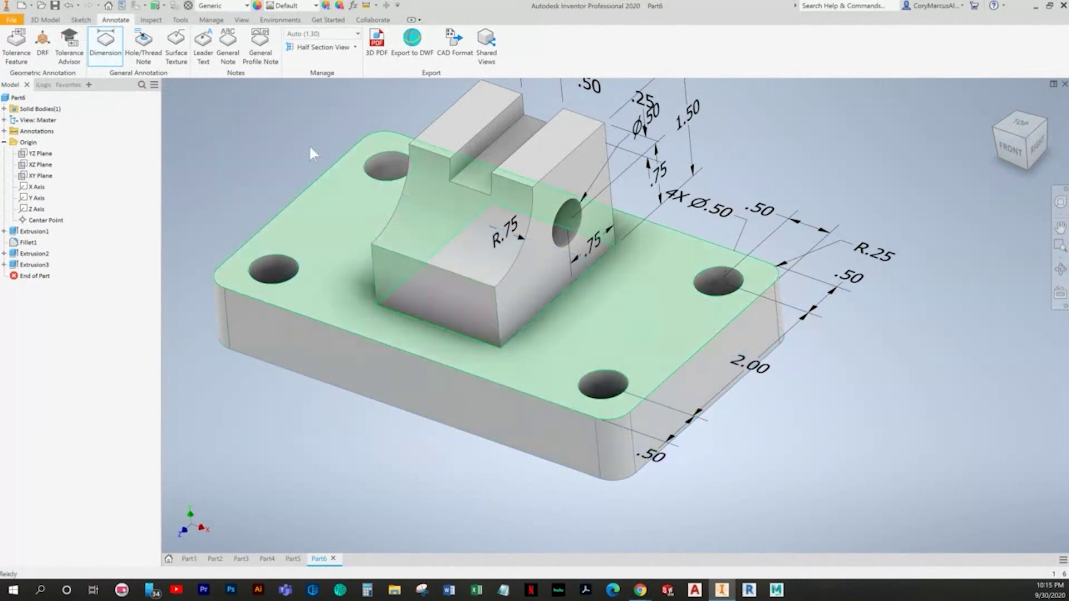
# Step: Annotate the front corner hole's offset from the plate's short end edge, placed in front of the plate with its text beyond the end-side arrow
pyautogui.click(636, 411)
pyautogui.click(603, 384)
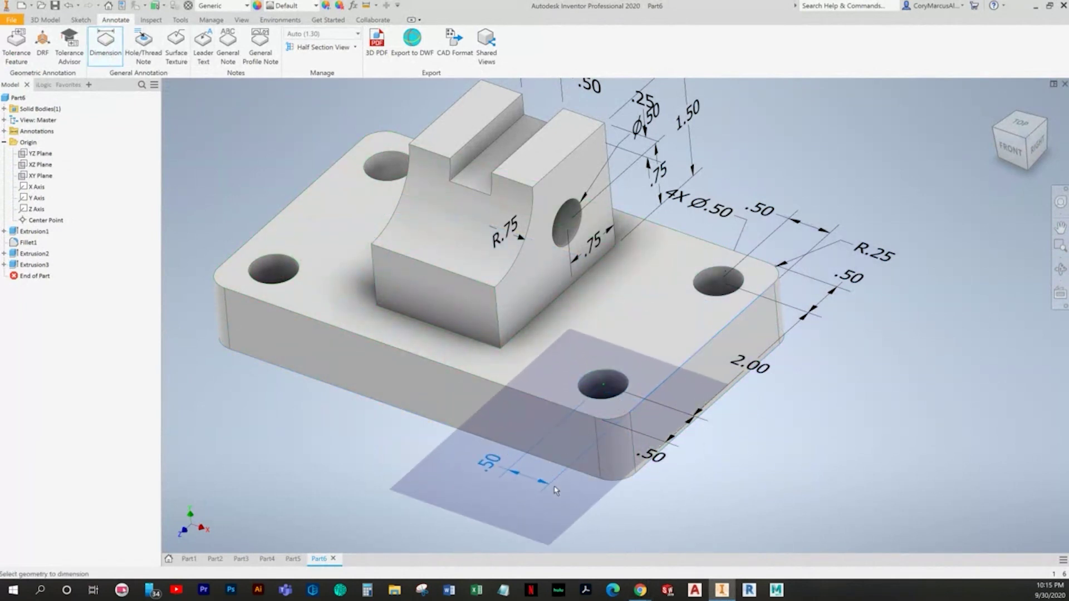
pyautogui.click(552, 486)
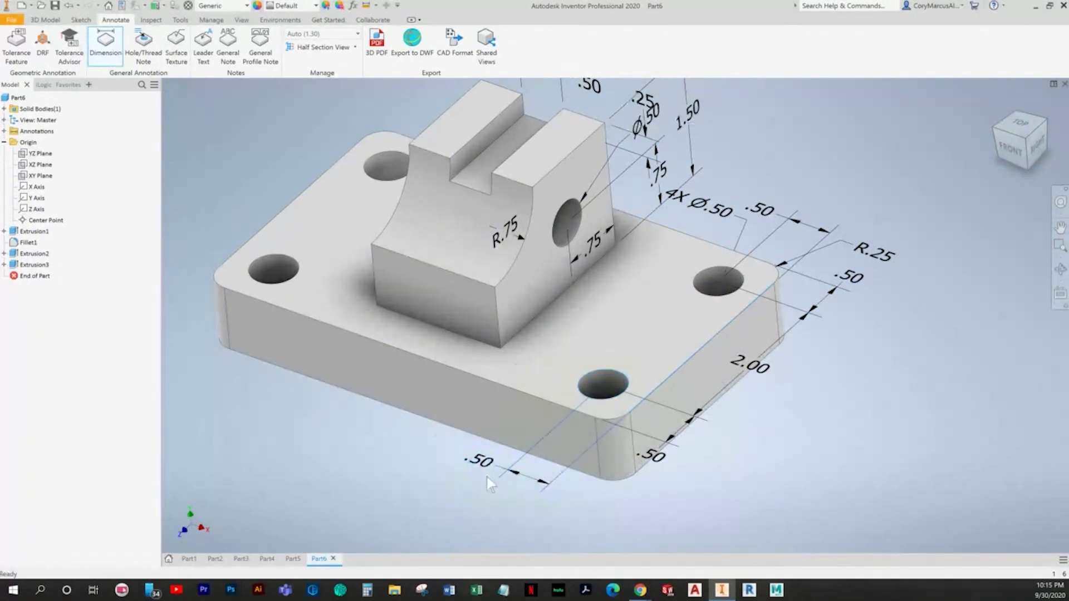
pyautogui.moveTo(480, 462); pyautogui.dragTo(574, 492)
pyautogui.hotkey('alt', 'Tab')
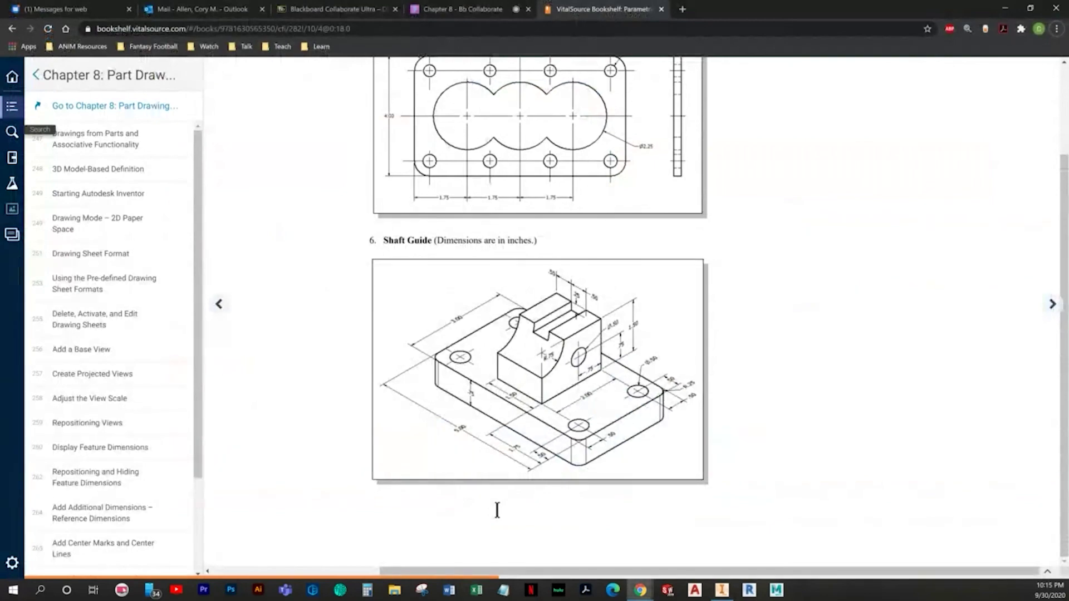
pyautogui.hotkey('alt', 'Tab')
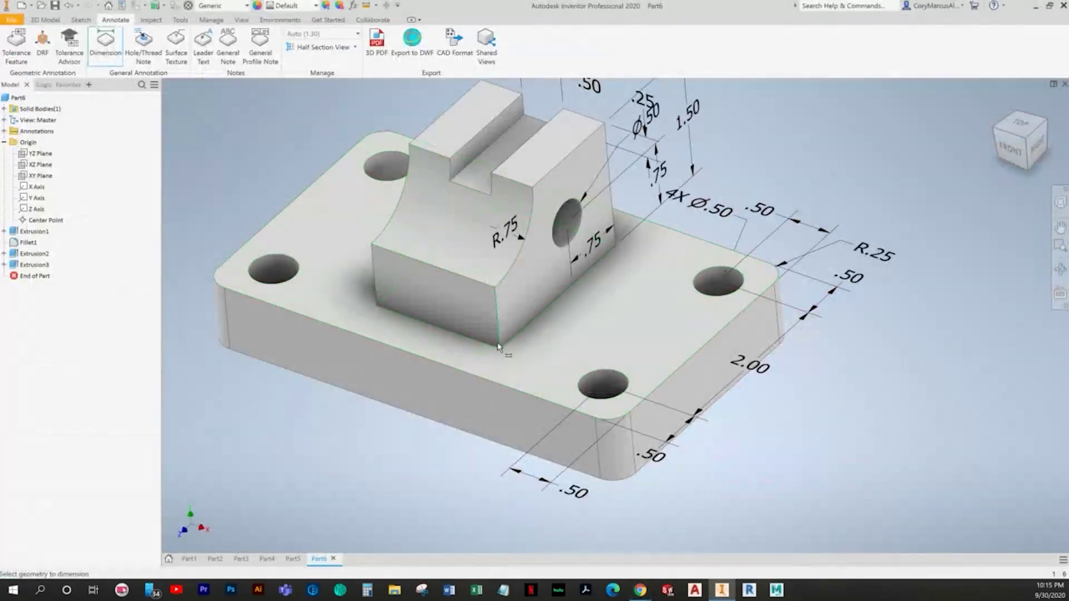
pyautogui.click(499, 347)
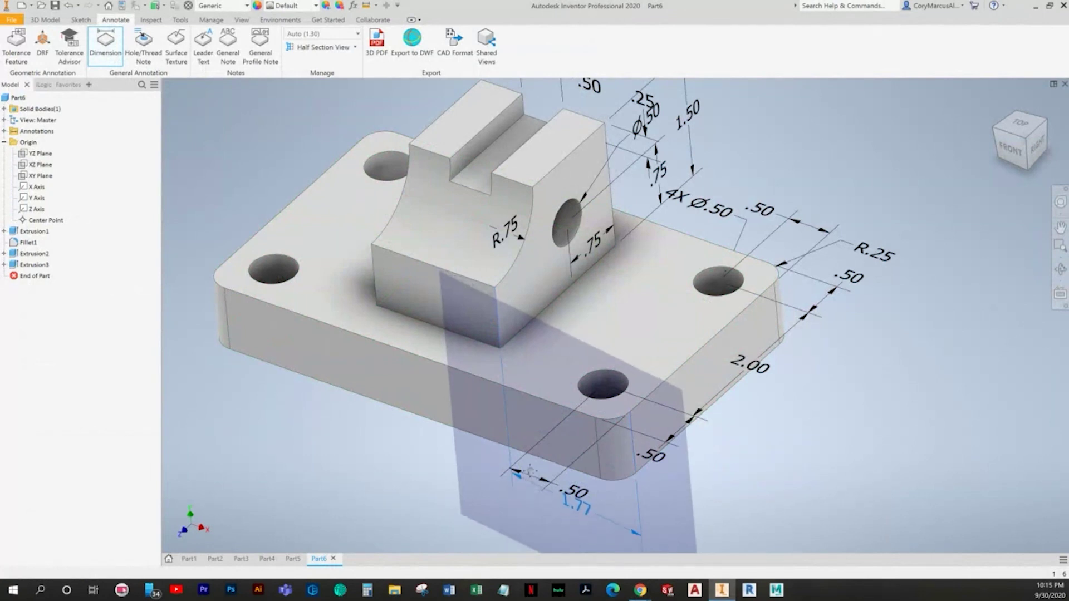
pyautogui.moveTo(525, 478); pyautogui.dragTo(531, 461, button='middle')
pyautogui.press('Escape')
pyautogui.click(104, 56)
pyautogui.click(503, 302)
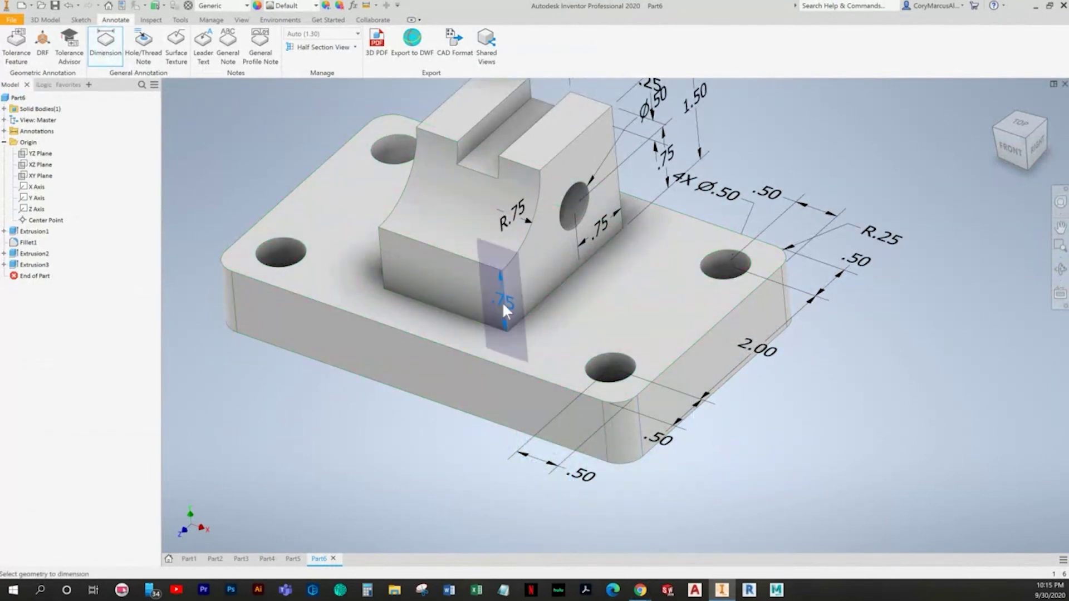
pyautogui.click(638, 403)
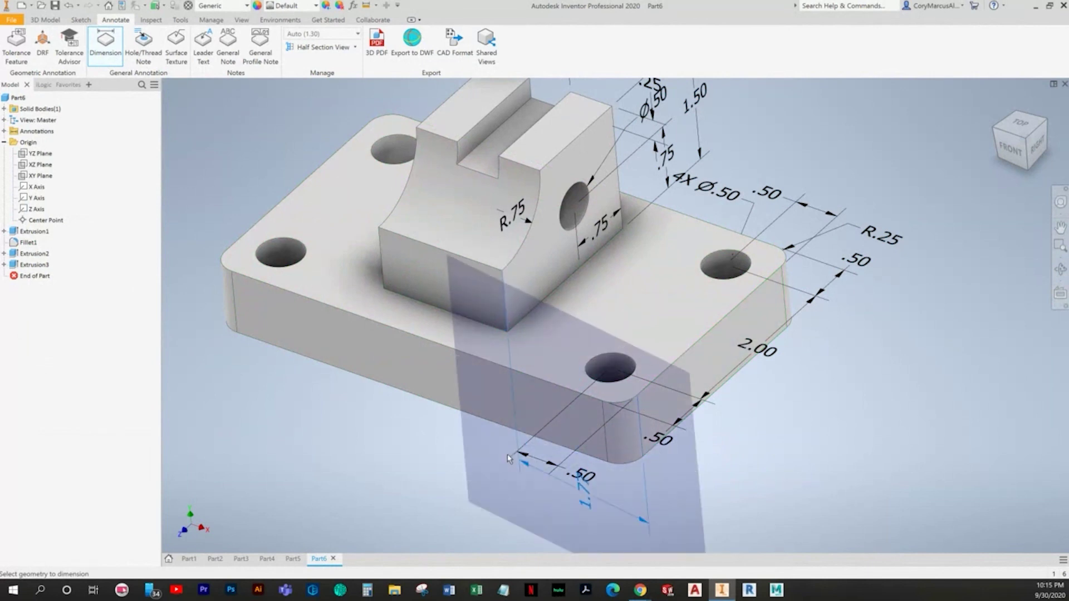
pyautogui.press('Escape')
# Step: Annotate the distance from the arc block's front vertical edge to the base plate's short end edge, placed flat in front of the plate
pyautogui.click(114, 61)
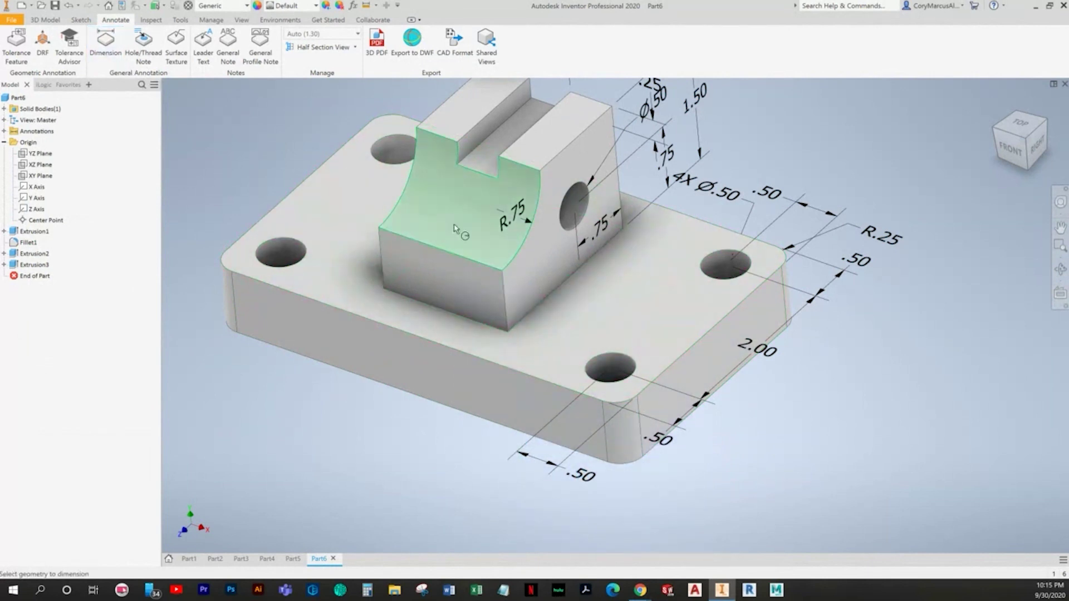
pyautogui.click(503, 301)
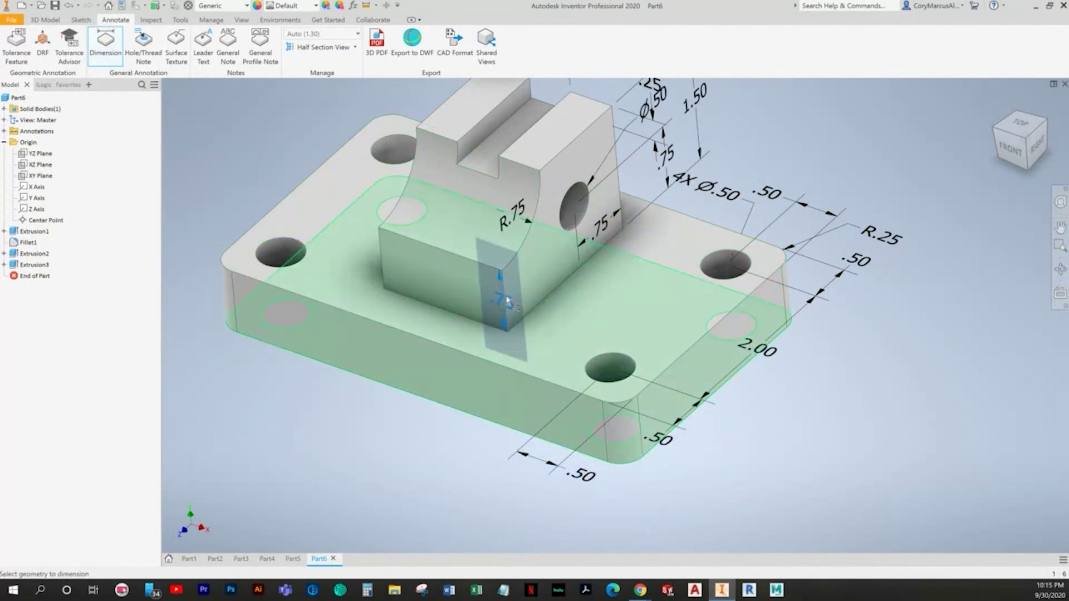
pyautogui.click(675, 365)
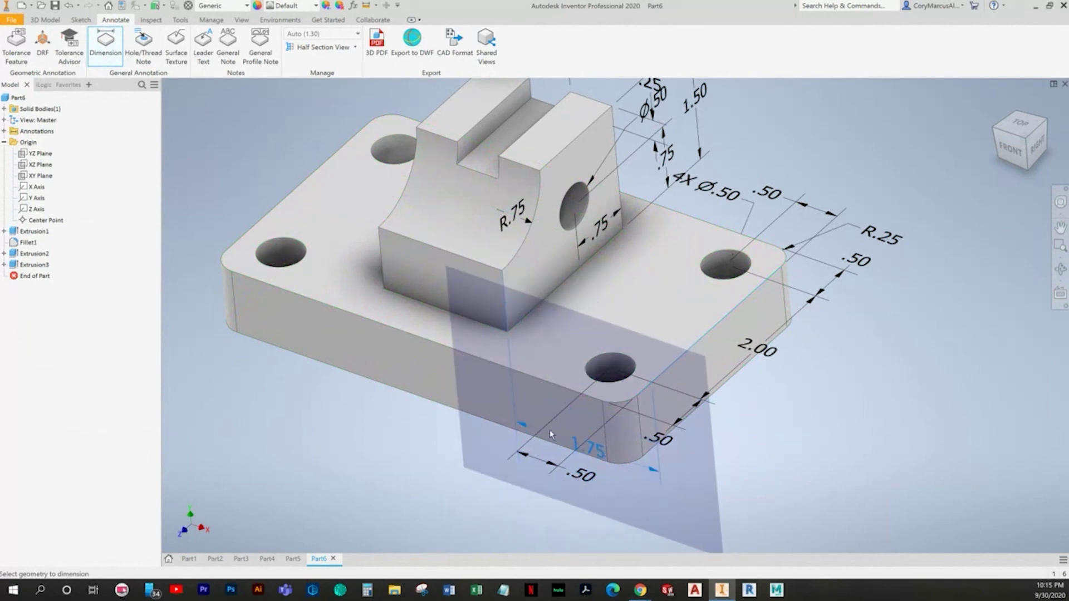
pyautogui.click(534, 360)
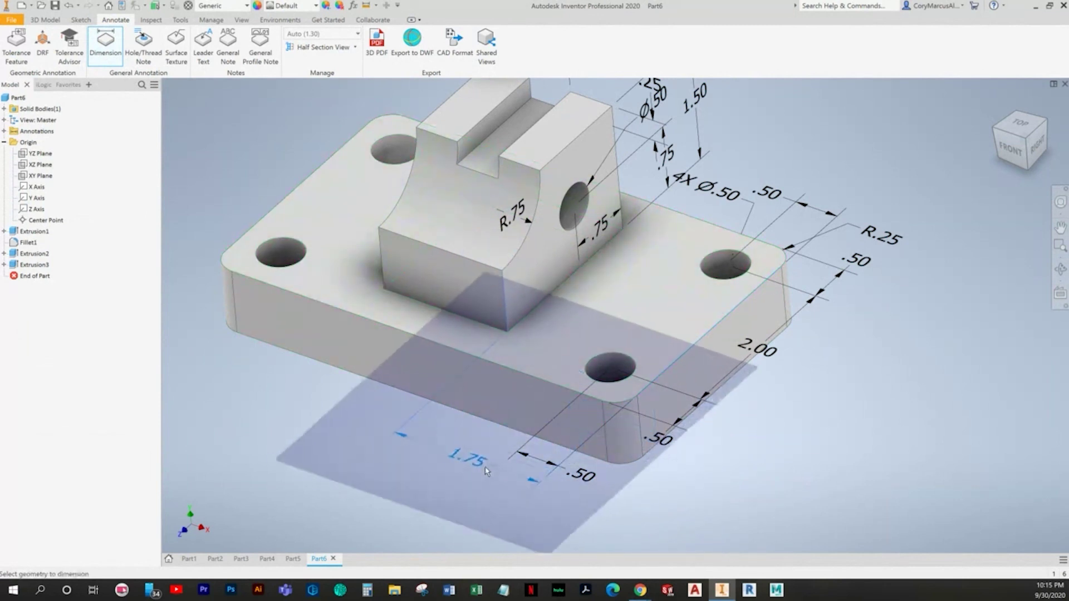
pyautogui.click(481, 475)
# Step: Check the textbook drawing and annotate the base plate's thickness on its long front face
pyautogui.hotkey('alt', 'Tab')
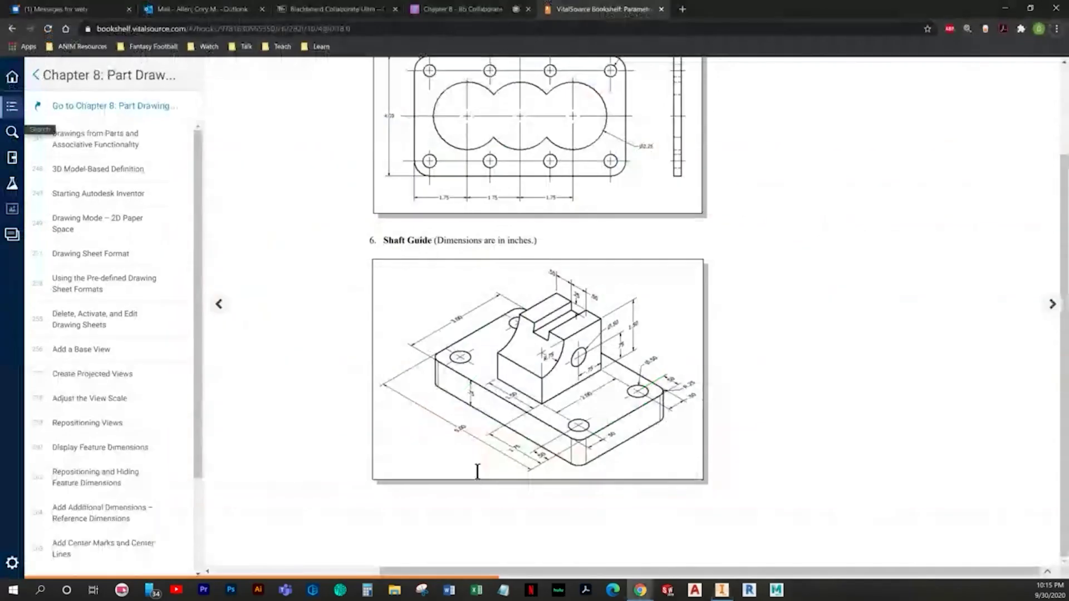
pyautogui.hotkey('alt', 'Tab')
pyautogui.click(106, 42)
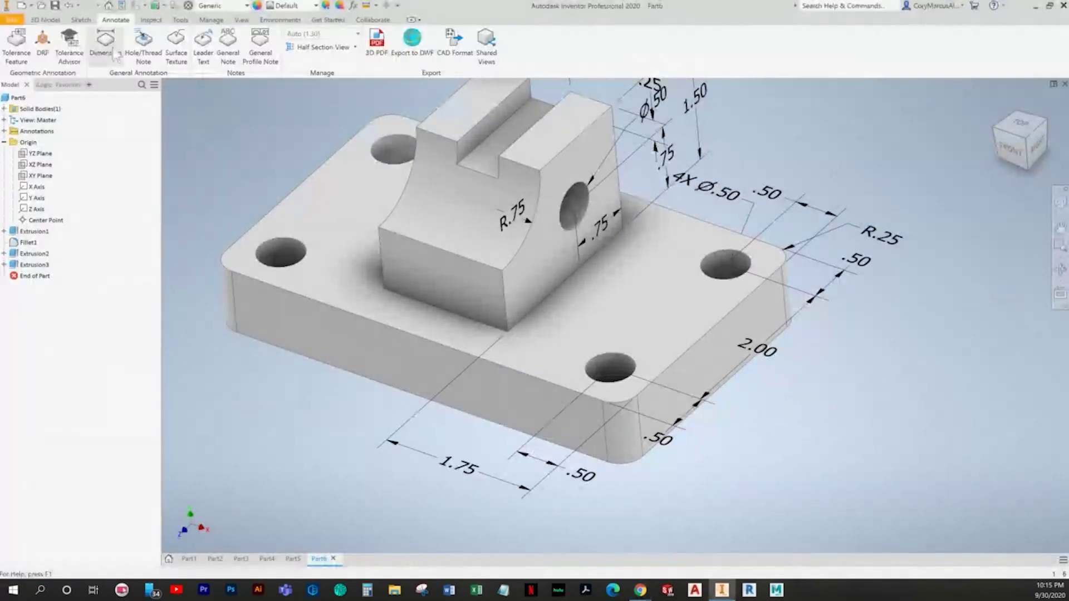
pyautogui.click(234, 297)
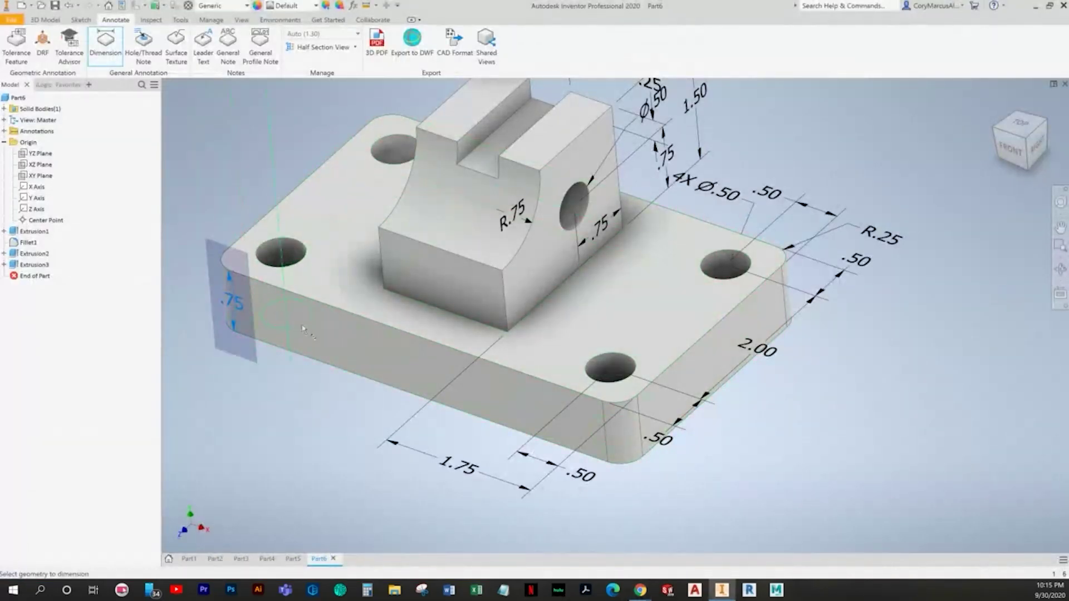
pyautogui.click(340, 380)
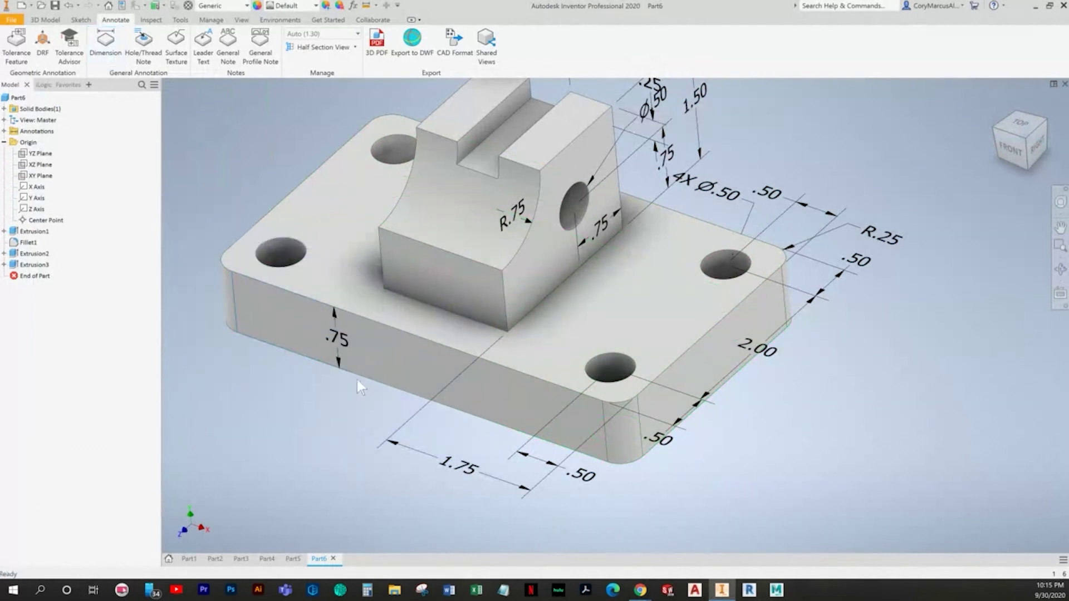
# Step: Check the textbook drawing and annotate the base plate's overall length, placed in front of the plate outside the block's offset dimension
pyautogui.hotkey('alt', 'Tab')
pyautogui.hotkey('alt', 'Tab')
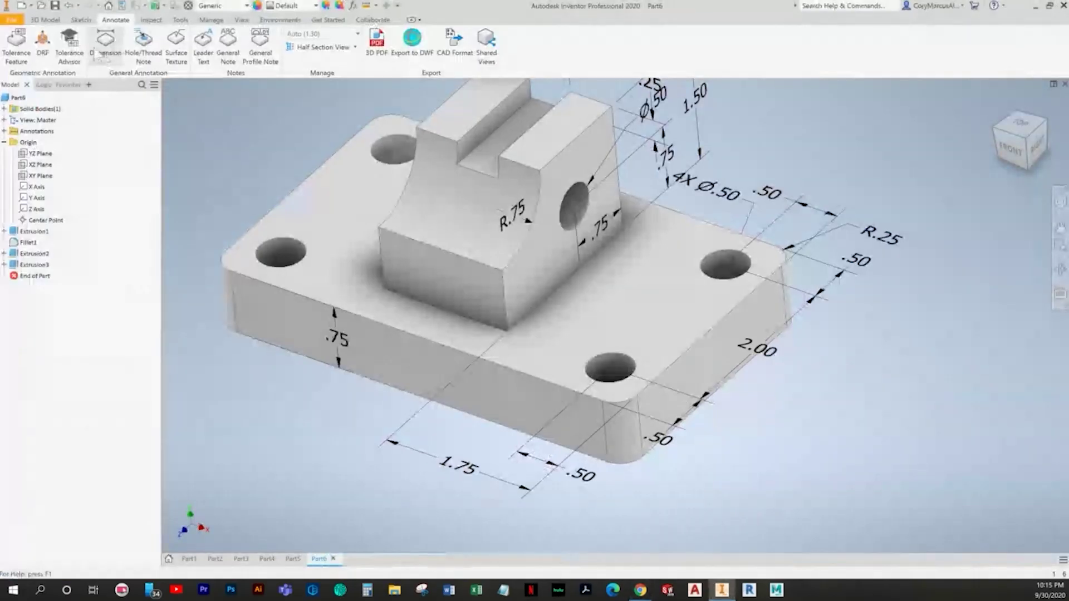
pyautogui.hotkey('alt', 'Tab')
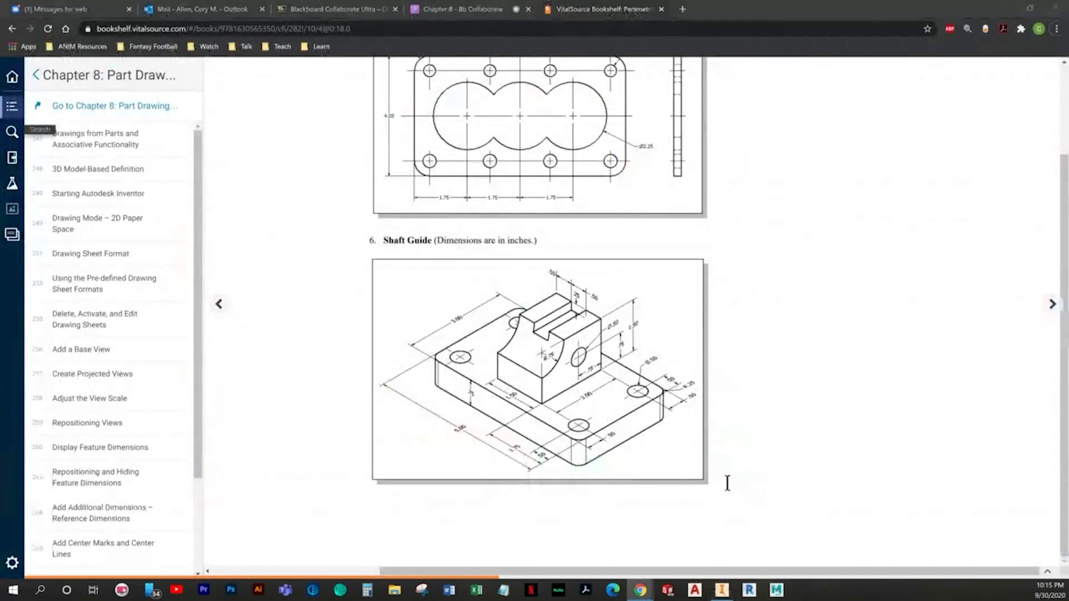
pyautogui.hotkey('alt', 'Tab')
pyautogui.click(643, 393)
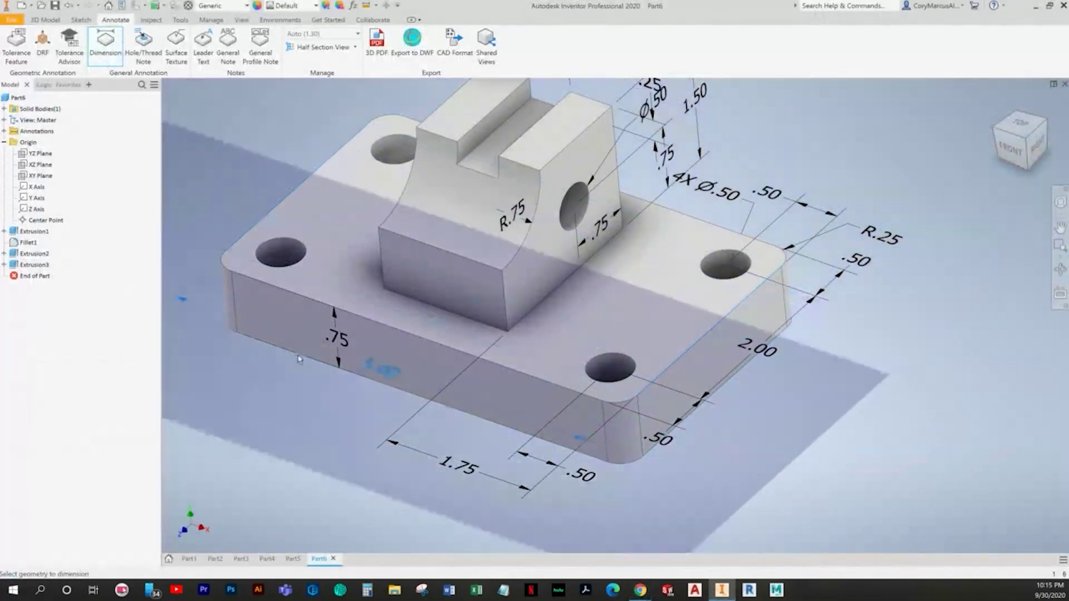
pyautogui.click(301, 449)
pyautogui.press('Return')
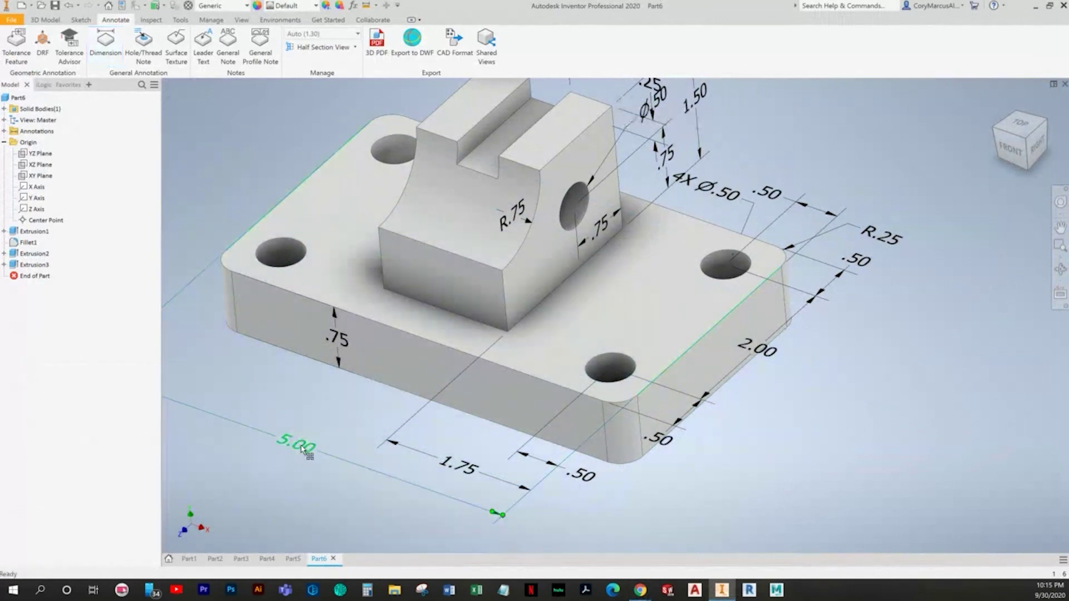
# Step: Annotate the base plate's overall width, placed flat beyond the short end opposite the hole spacing dimension
pyautogui.hotkey('alt', 'Tab')
pyautogui.hotkey('alt', 'Tab')
pyautogui.click(105, 43)
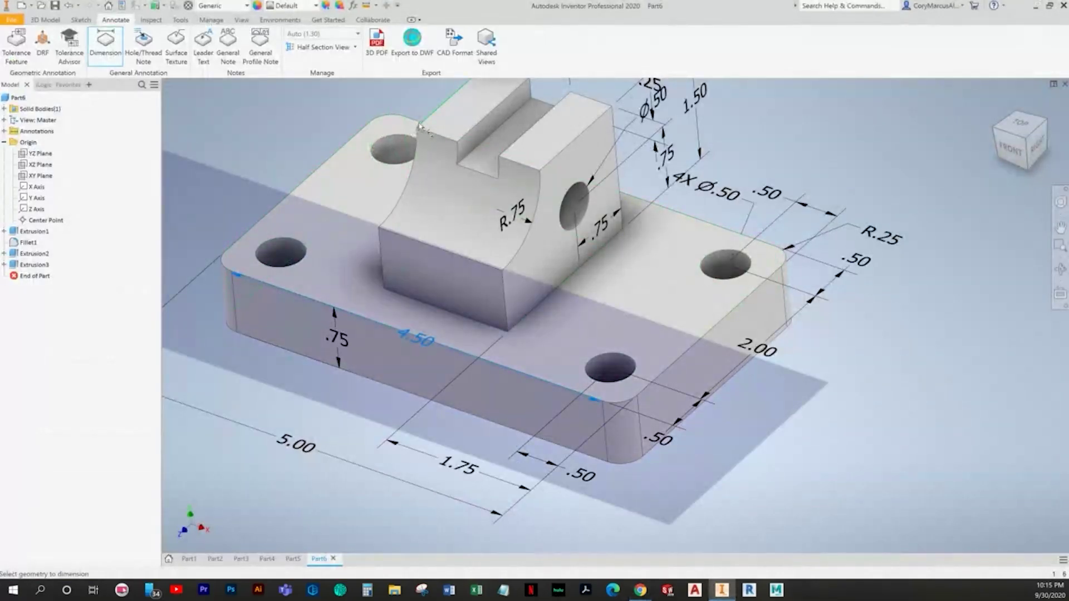
pyautogui.click(414, 123)
pyautogui.moveTo(432, 223); pyautogui.dragTo(583, 300, button='middle')
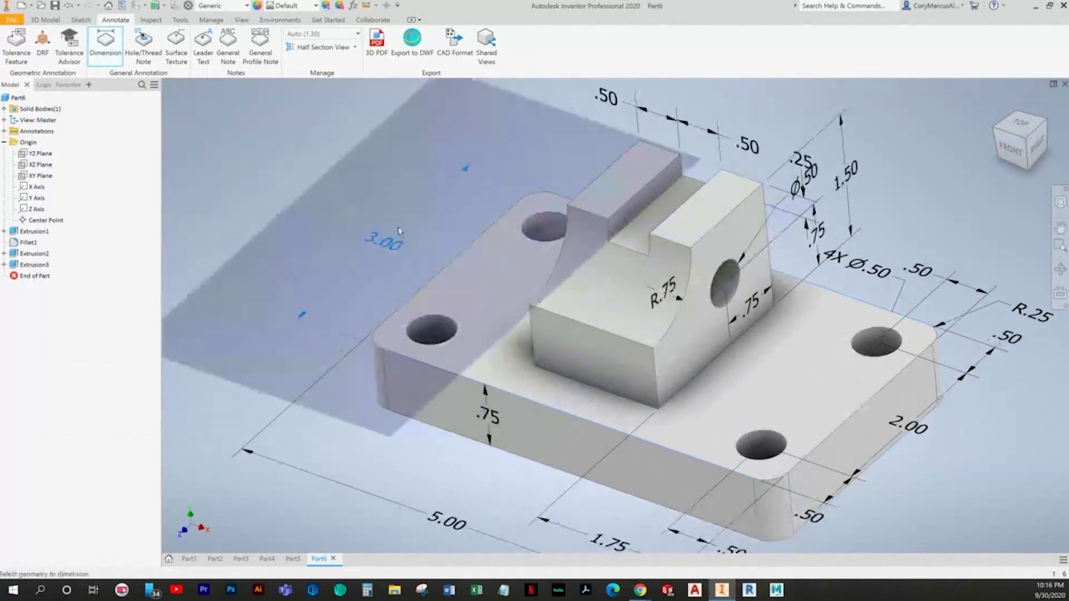
pyautogui.click(388, 228)
pyautogui.press('Return')
pyautogui.scroll(-3, 542, 380)
pyautogui.moveTo(541, 380); pyautogui.dragTo(484, 385, button='middle')
# Step: Annotate the length of the arc block's front bottom edge, placed in front of the plate in line with the block's offset dimension
pyautogui.hotkey('alt', 'Tab')
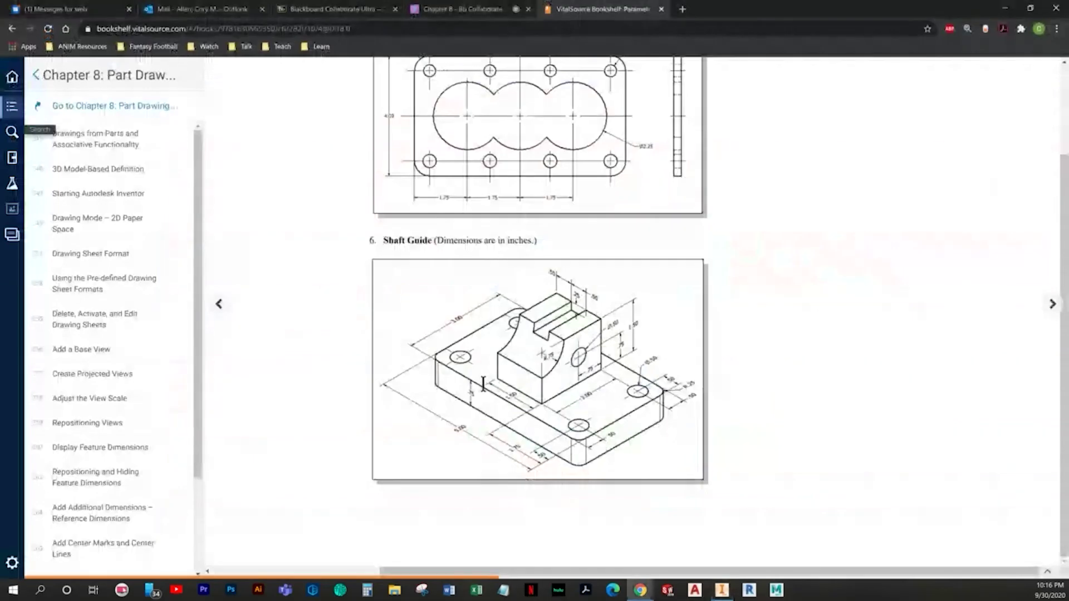
pyautogui.hotkey('alt', 'Tab')
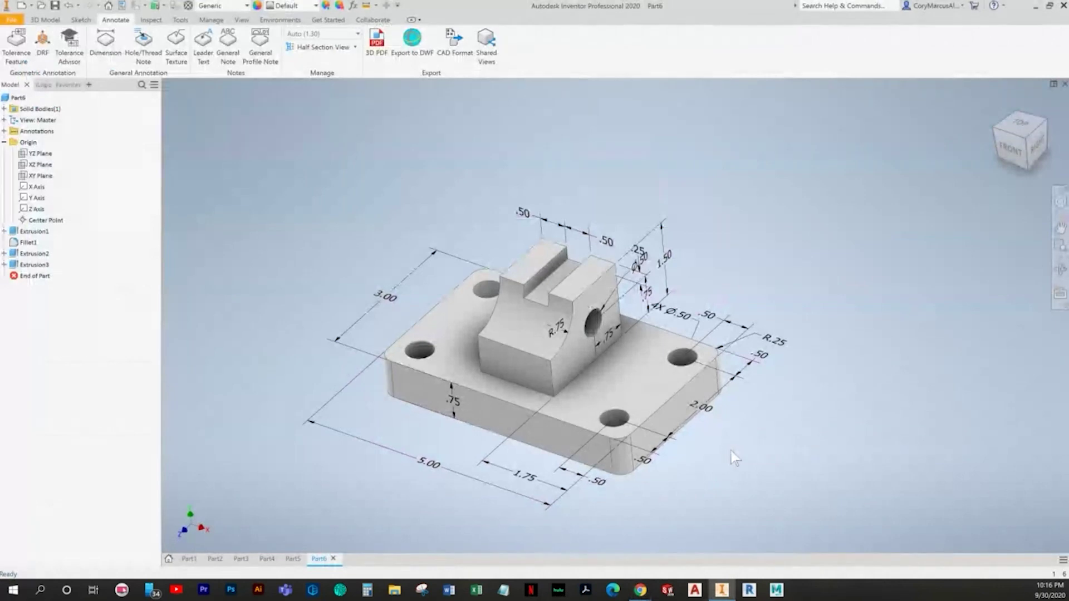
pyautogui.press('F6')
pyautogui.hotkey('alt', 'Tab')
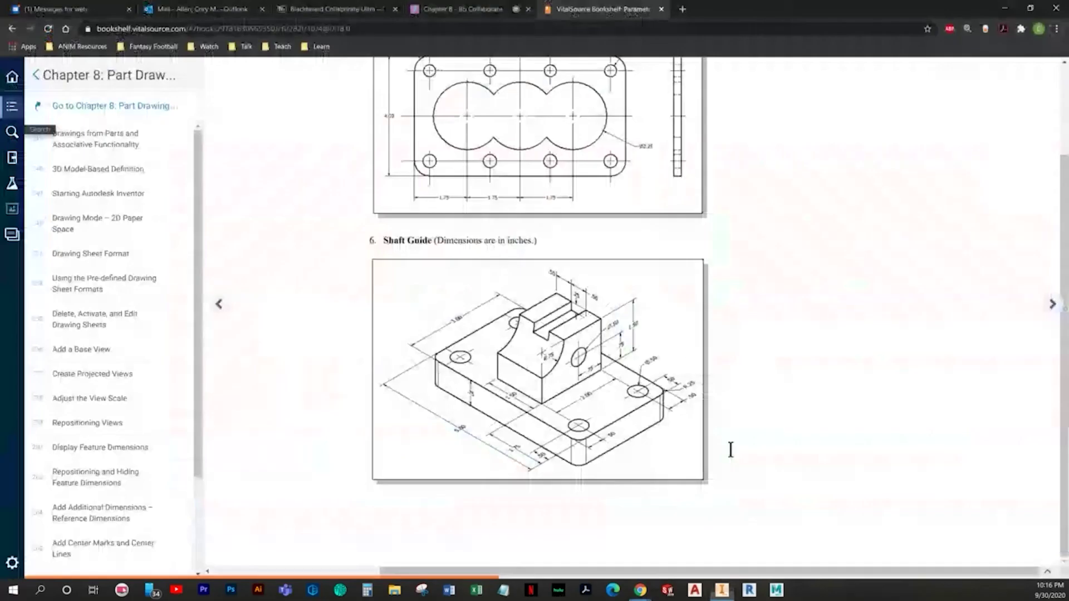
pyautogui.hotkey('alt', 'Tab')
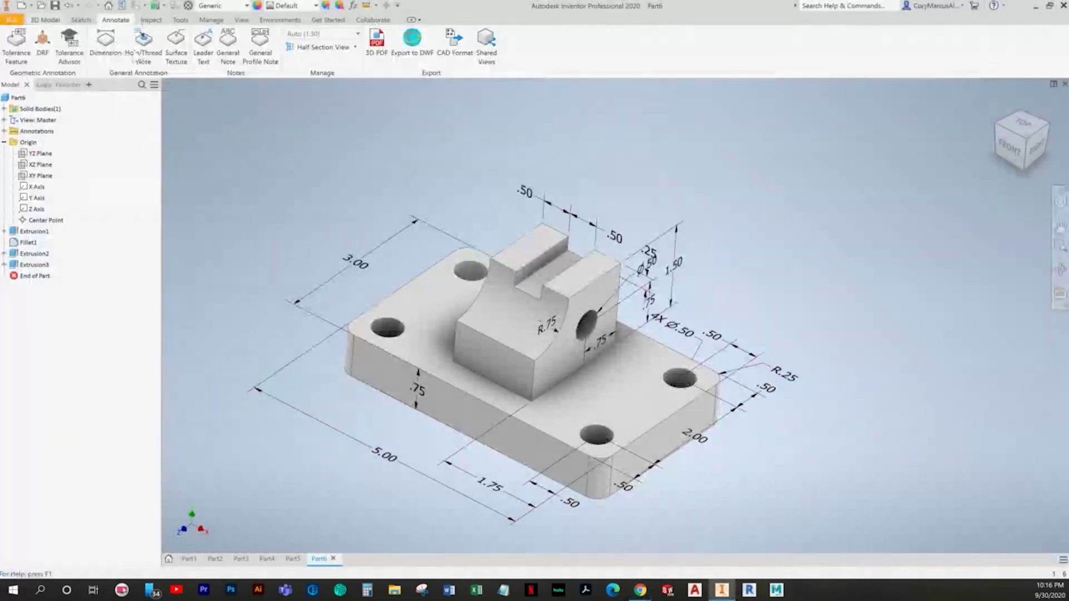
pyautogui.press('d')
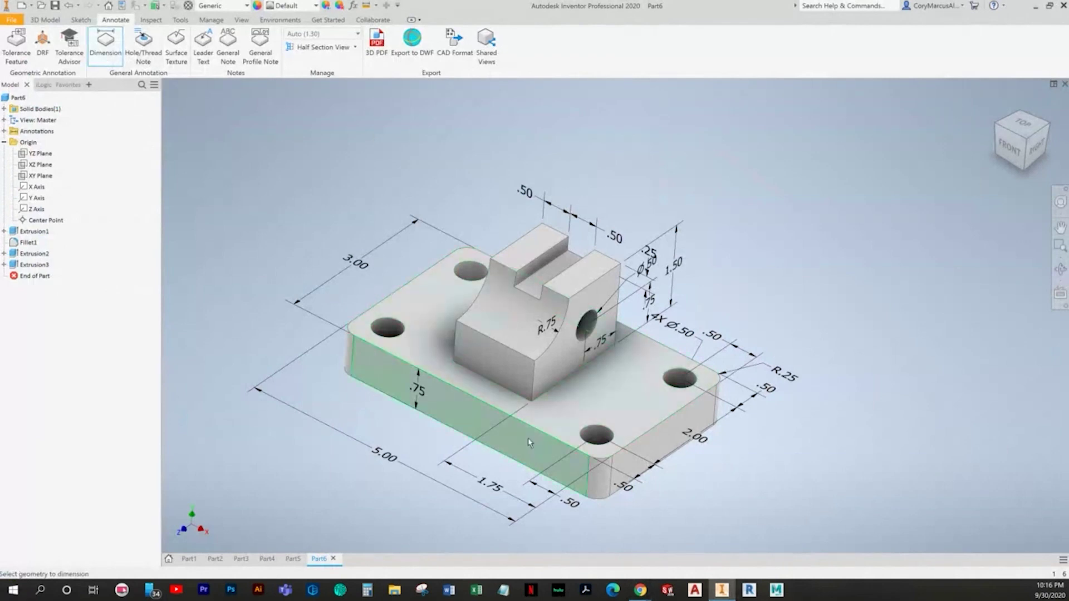
pyautogui.click(480, 398)
pyautogui.scroll(-5, 482, 384)
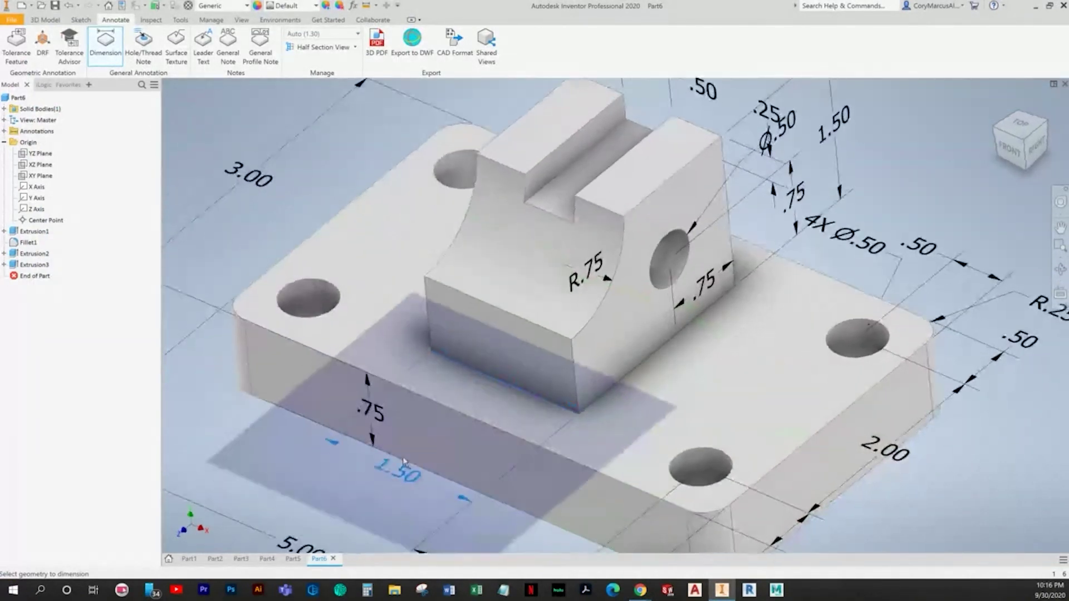
pyautogui.scroll(3, 388, 476)
pyautogui.keyDown('shift'); pyautogui.moveTo(389, 445); pyautogui.dragTo(356, 444, button='middle'); pyautogui.keyUp('shift')
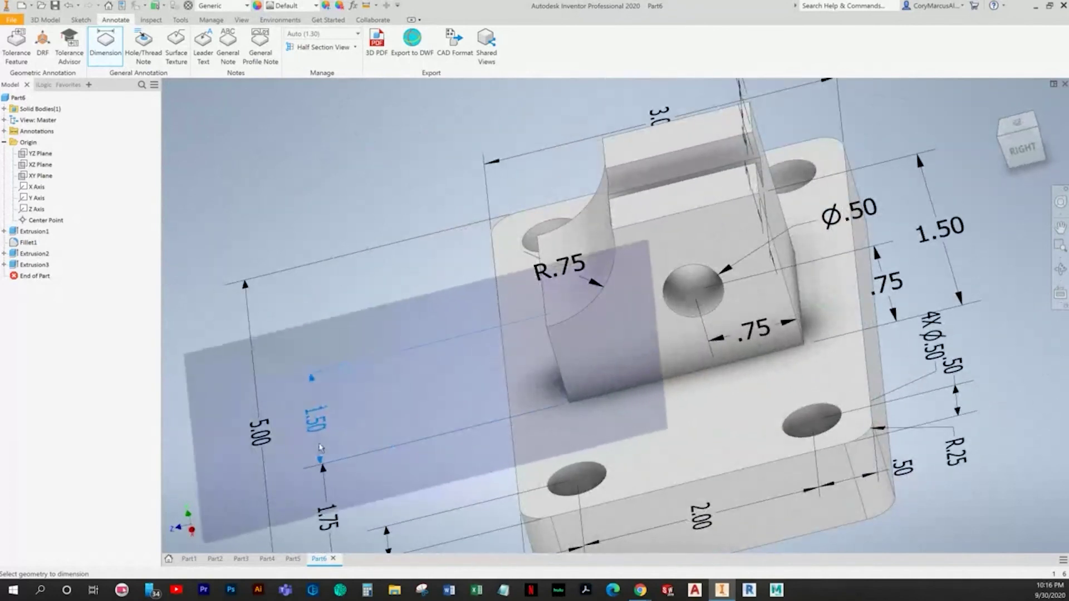
pyautogui.click(320, 444)
pyautogui.press('Return')
pyautogui.keyDown('shift'); pyautogui.moveTo(391, 469); pyautogui.dragTo(448, 486, button='middle'); pyautogui.keyUp('shift')
pyautogui.scroll(3, 436, 477)
# Step: Compare the model's 3D annotations with the textbook's Shaft Guide drawing to check that every dimension is included
pyautogui.hotkey('alt', 'Tab')
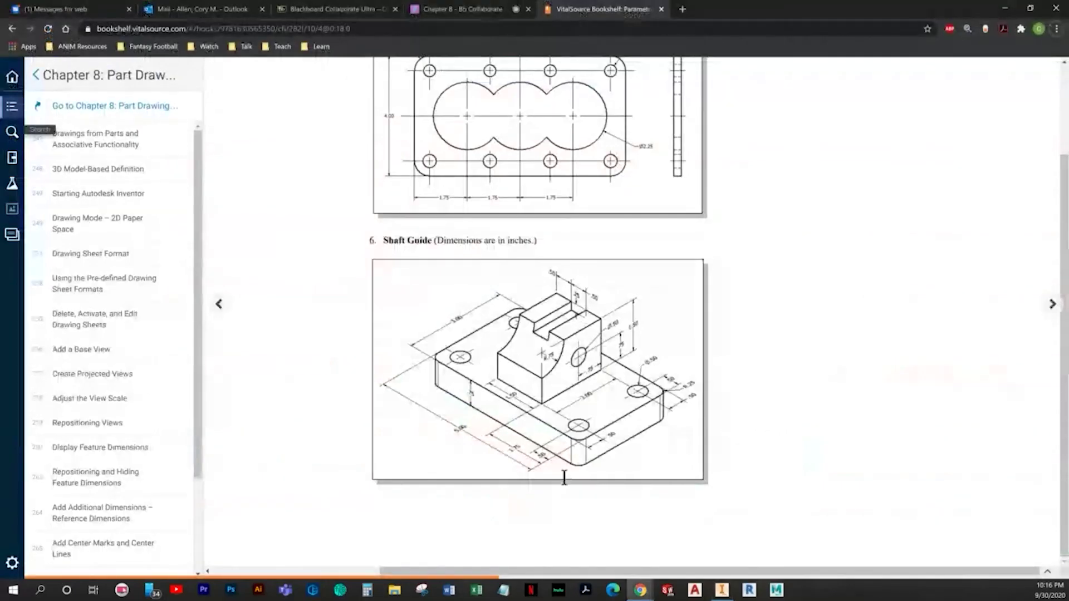
pyautogui.hotkey('alt', 'Tab')
pyautogui.hotkey('alt', 'Tab')
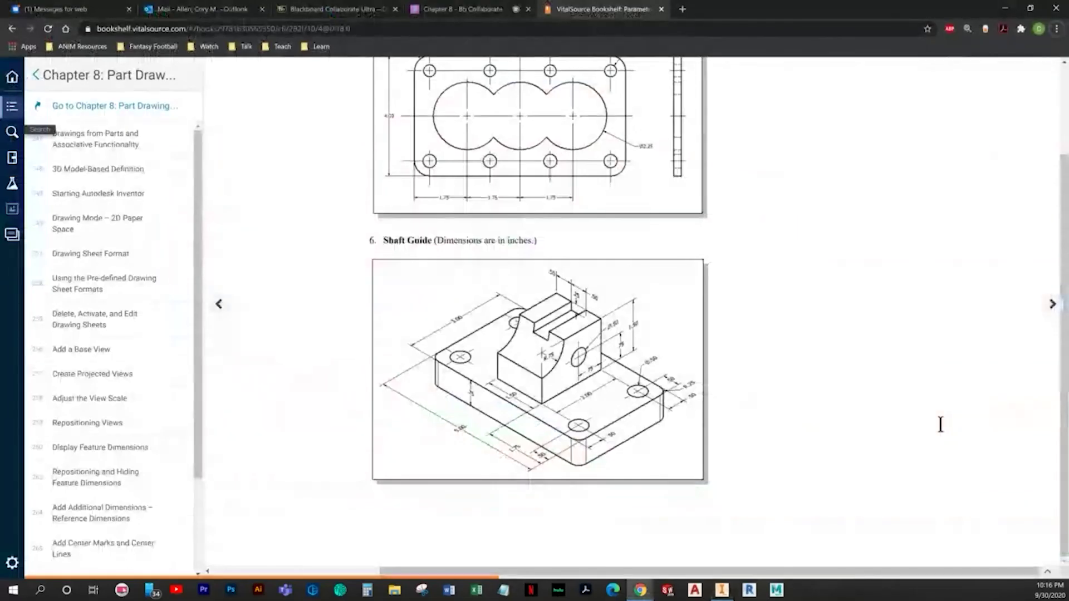
pyautogui.hotkey('alt', 'Tab')
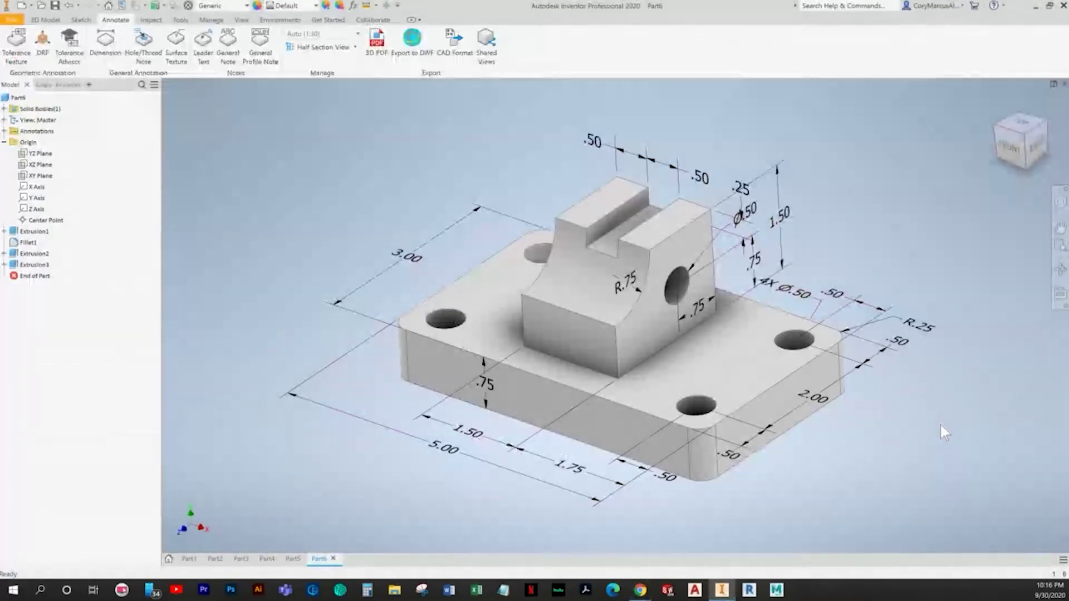
pyautogui.hotkey('alt', 'Tab')
pyautogui.hotkey('alt', 'Tab')
pyautogui.hotkey('alt', 'Tab')
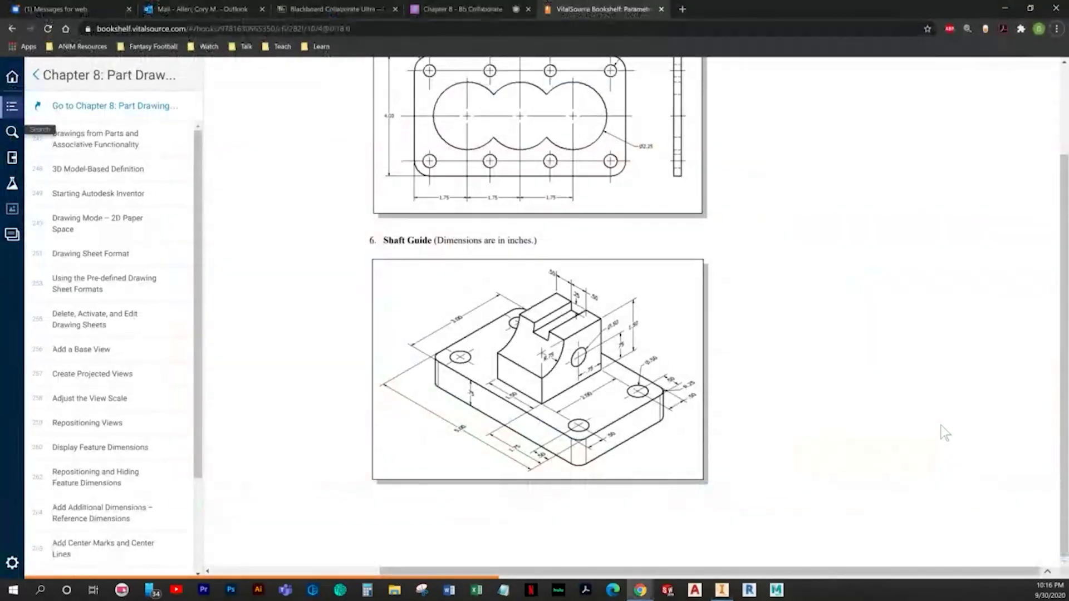
pyautogui.hotkey('alt', 'Tab')
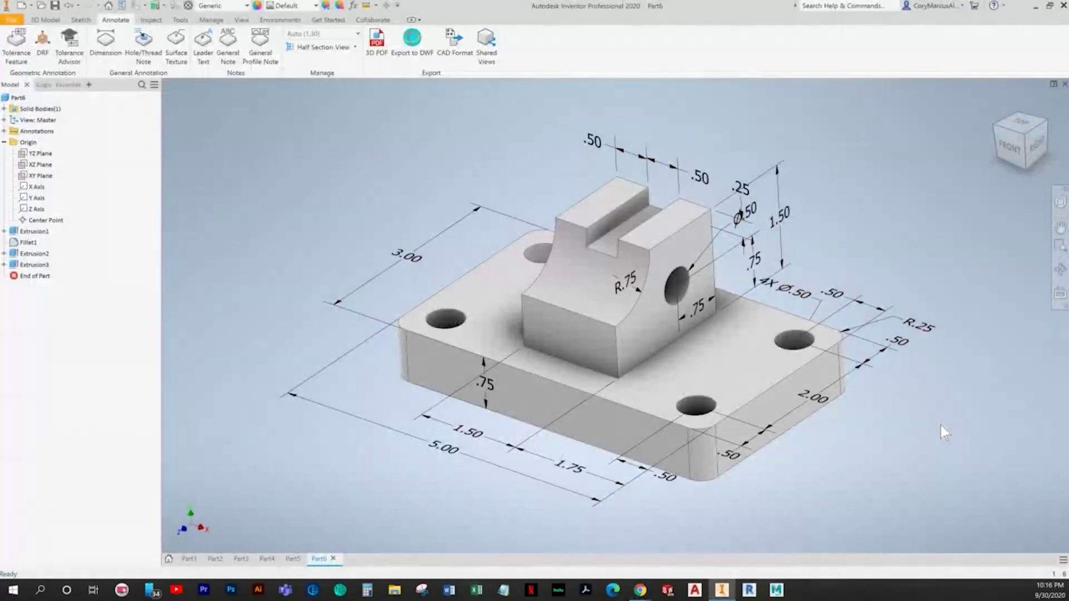
pyautogui.hotkey('alt', 'Tab')
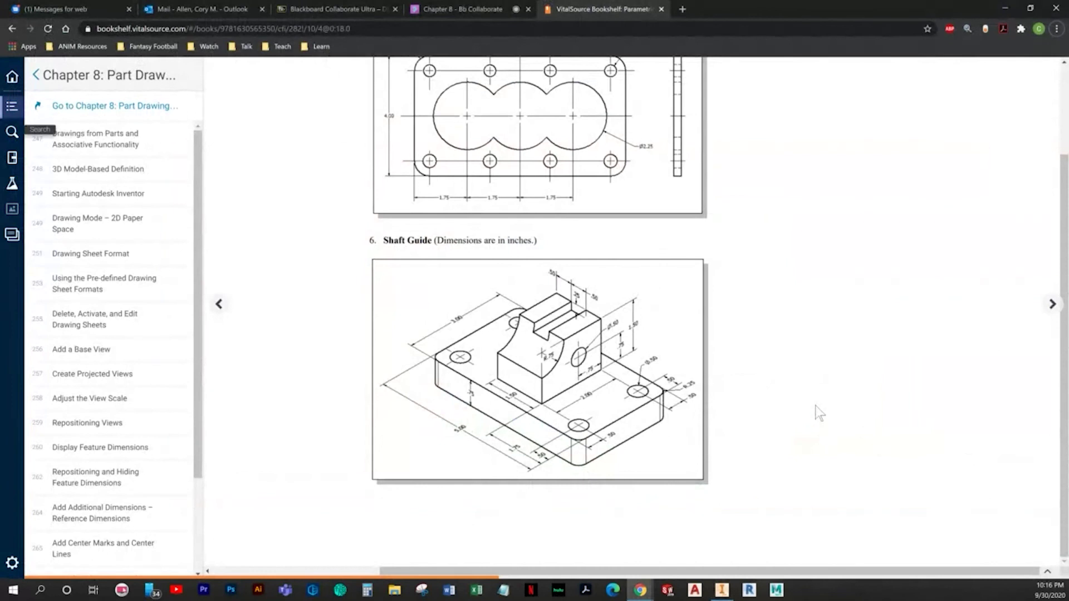